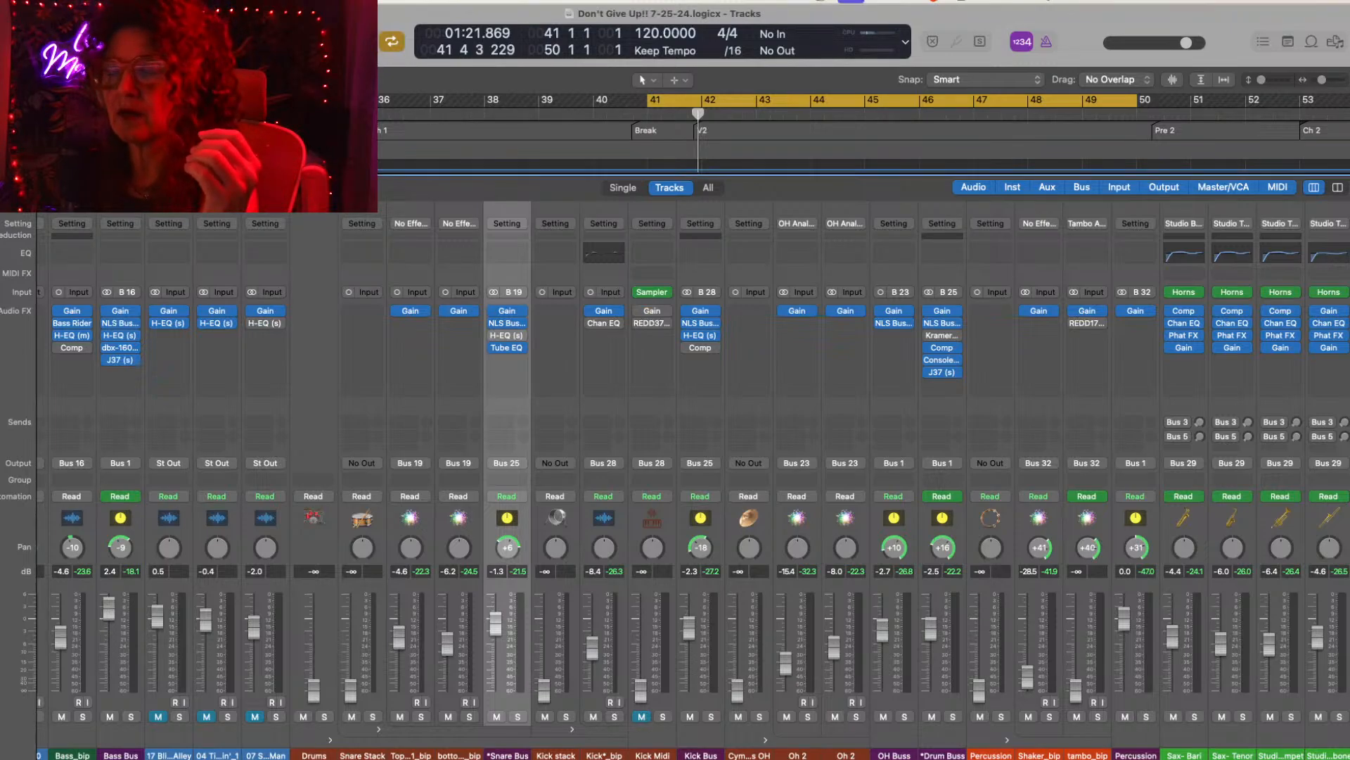
Step: Play the verse 2 cycle range and look through the mixer's channel strips from the guitars to the strings
{"action": "key", "text": "space"}
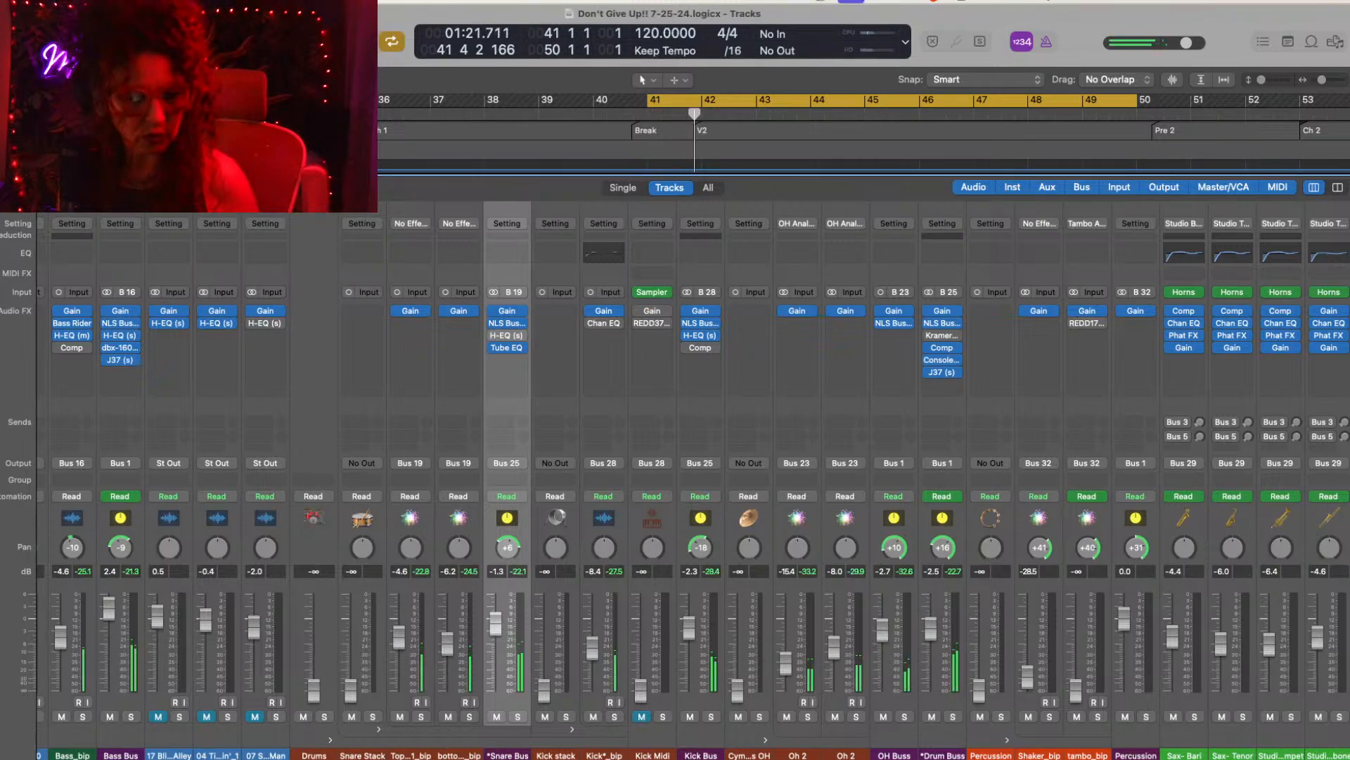
{"action": "scroll", "coordinate": [351, 527], "scroll_direction": "left", "scroll_amount": 10}
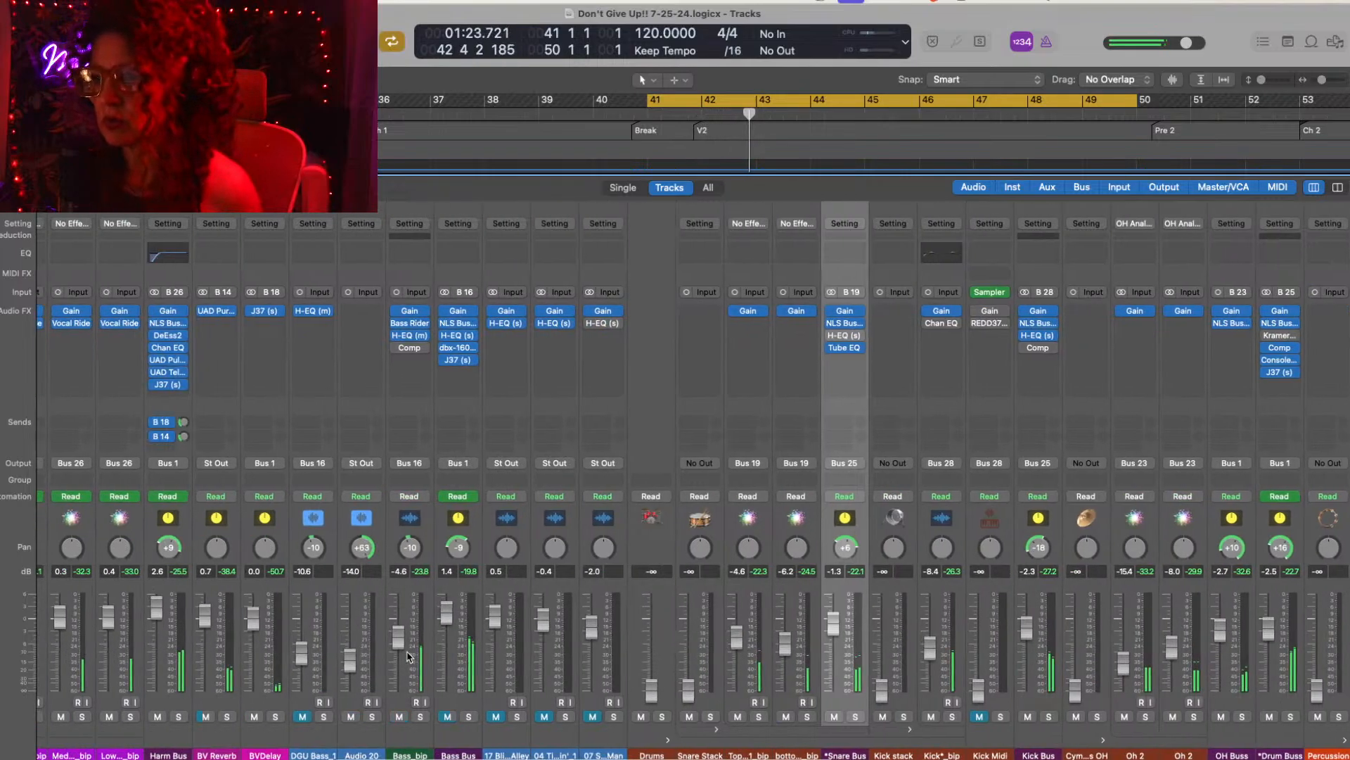
{"action": "scroll", "coordinate": [408, 657], "scroll_direction": "left", "scroll_amount": 5}
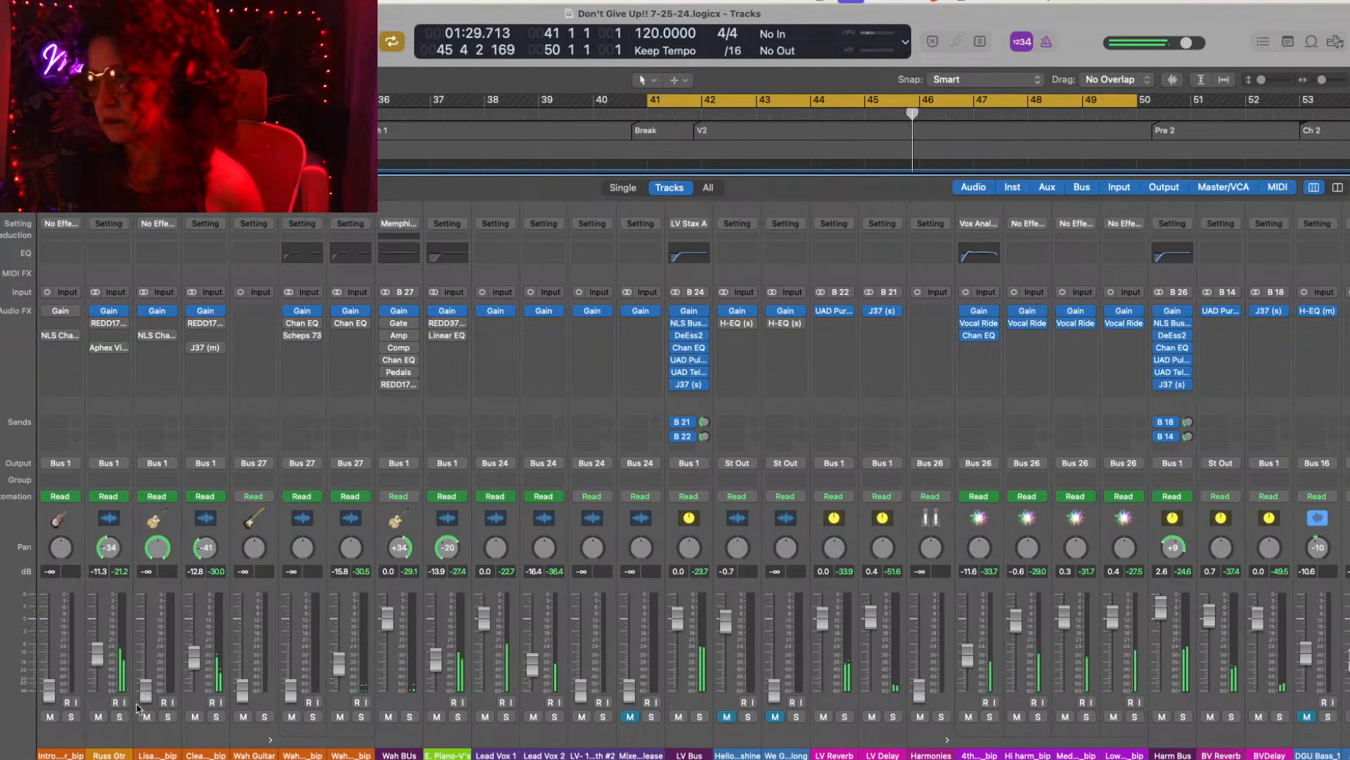
{"action": "scroll", "coordinate": [780, 603], "scroll_direction": "right", "scroll_amount": 10}
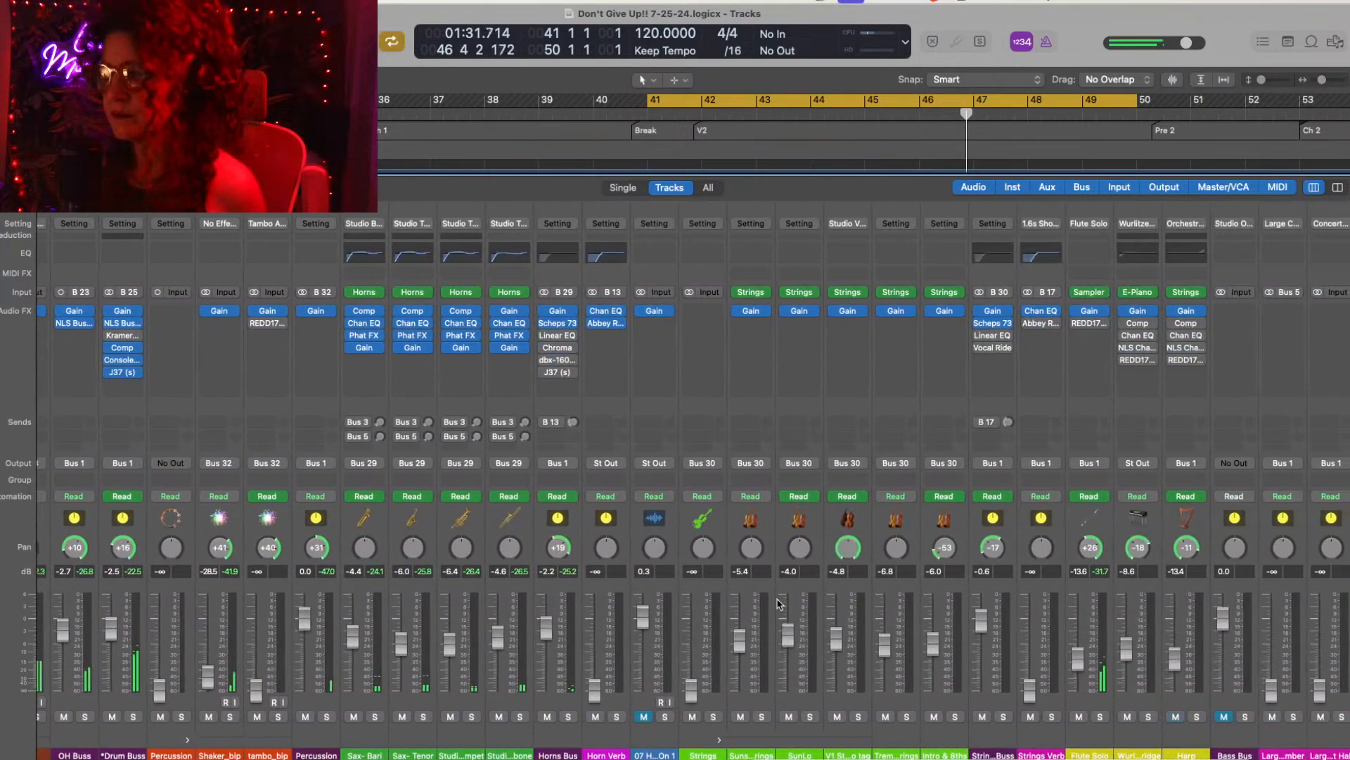
{"action": "scroll", "coordinate": [780, 603], "scroll_direction": "left", "scroll_amount": 10}
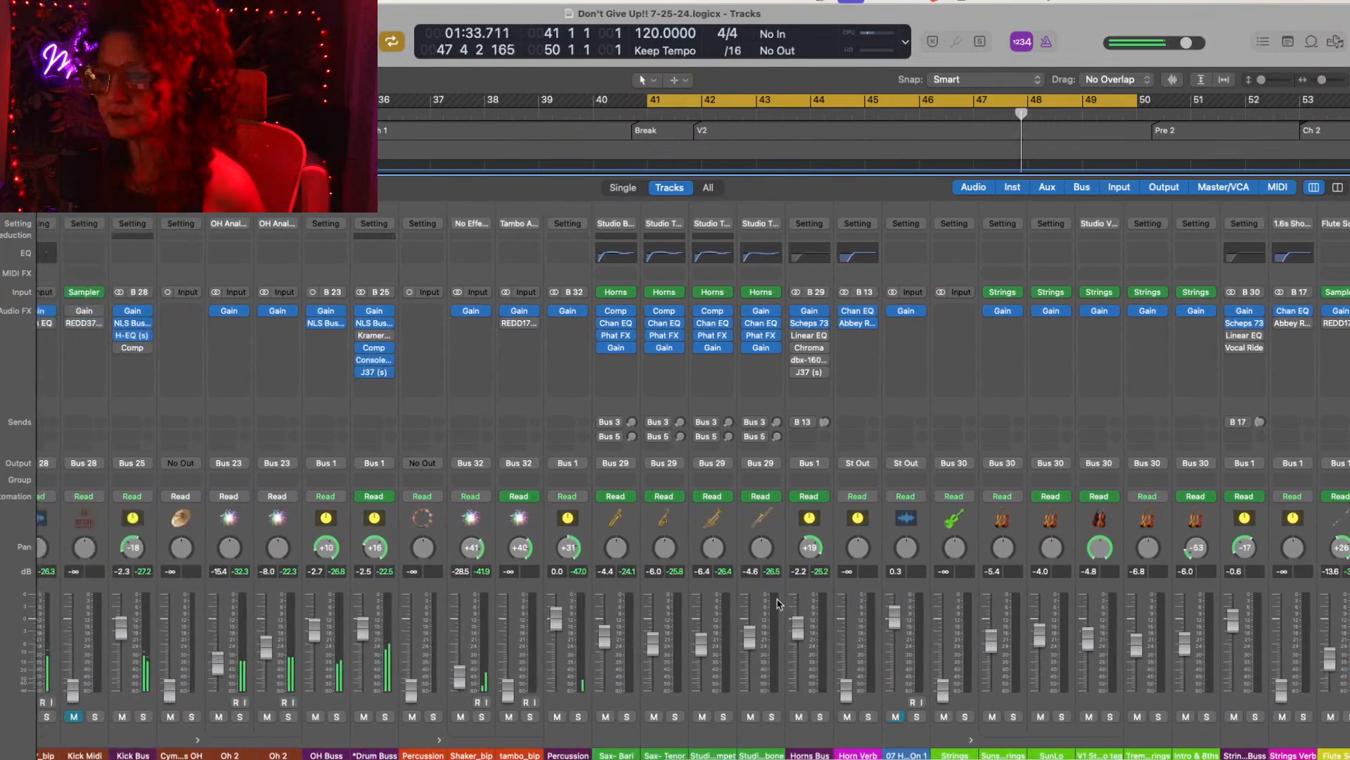
{"action": "scroll", "coordinate": [780, 603], "scroll_direction": "left", "scroll_amount": 3}
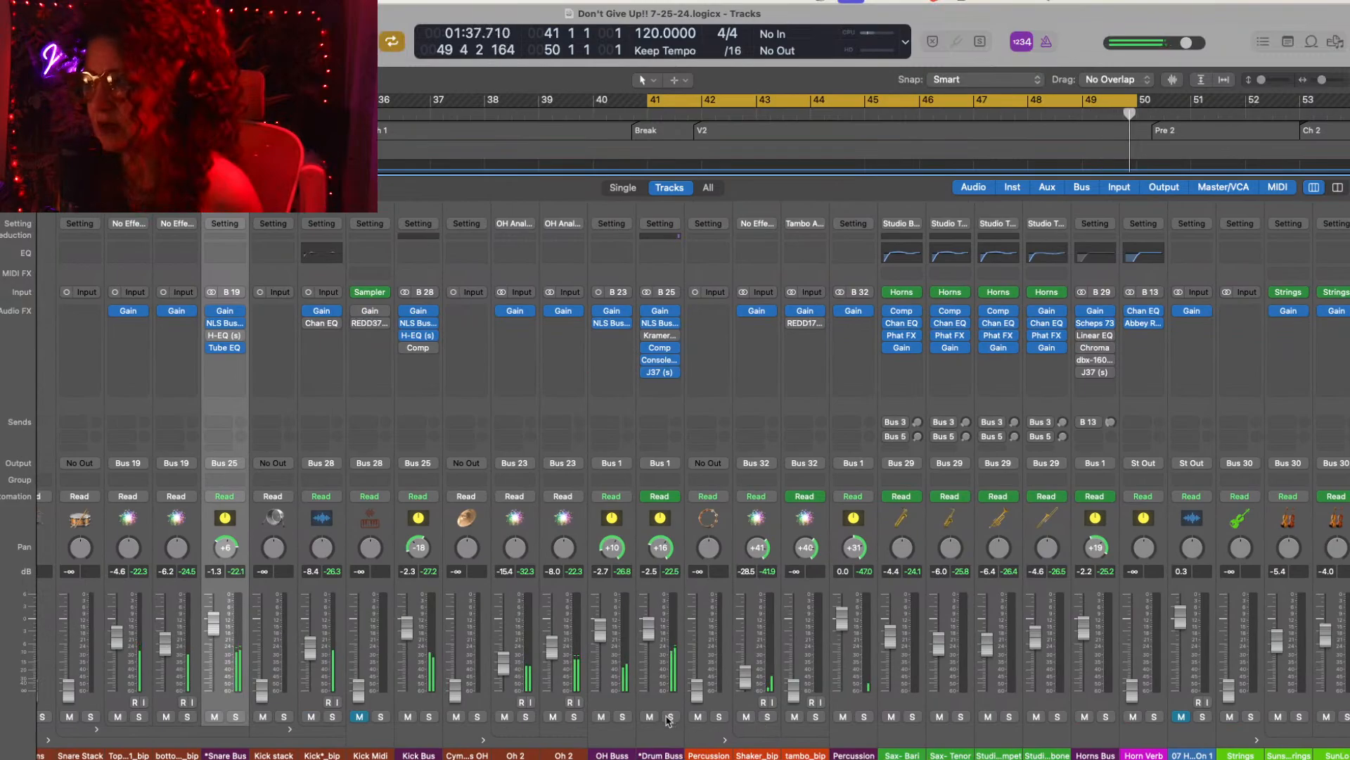
Step: Solo the *Drum Buss, OH Buss and Bass Bus channels while the verse loops
{"action": "left_click", "coordinate": [670, 717]}
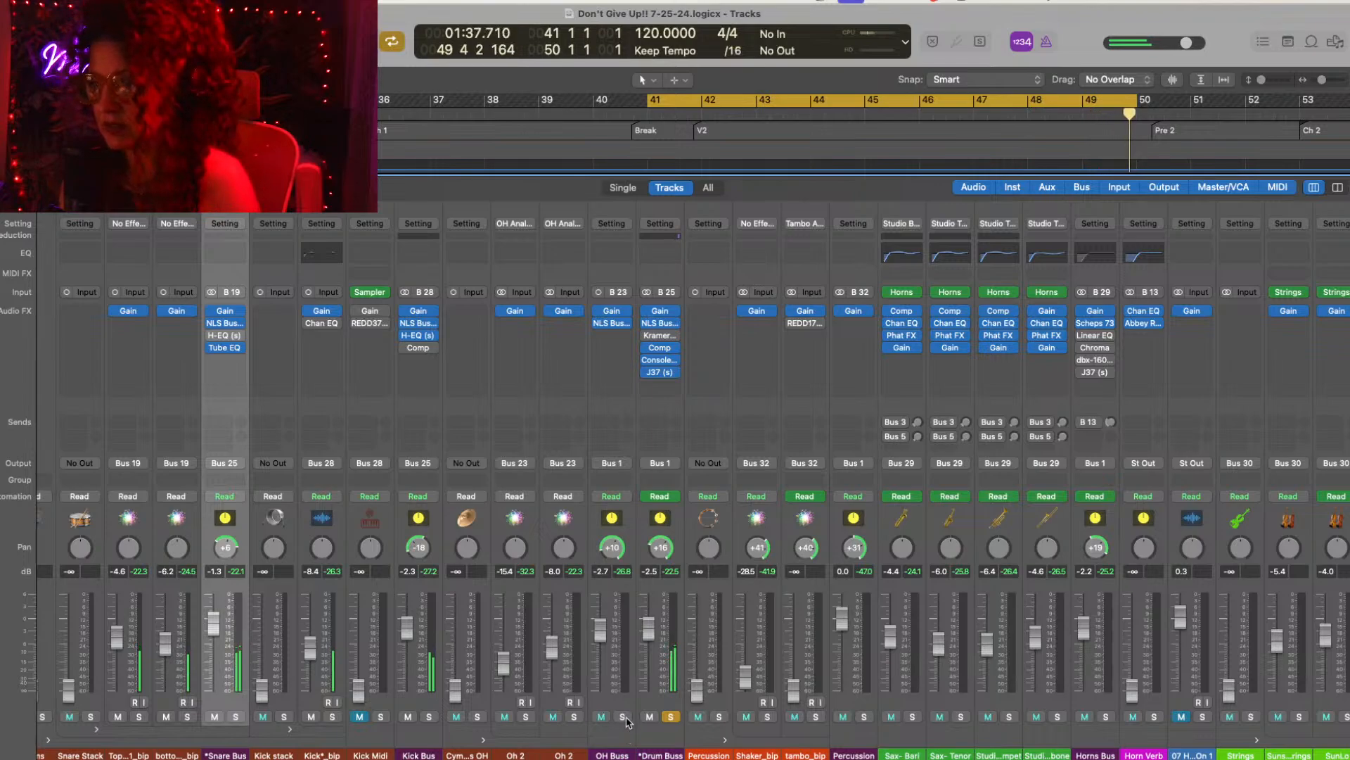
{"action": "left_click", "coordinate": [625, 718]}
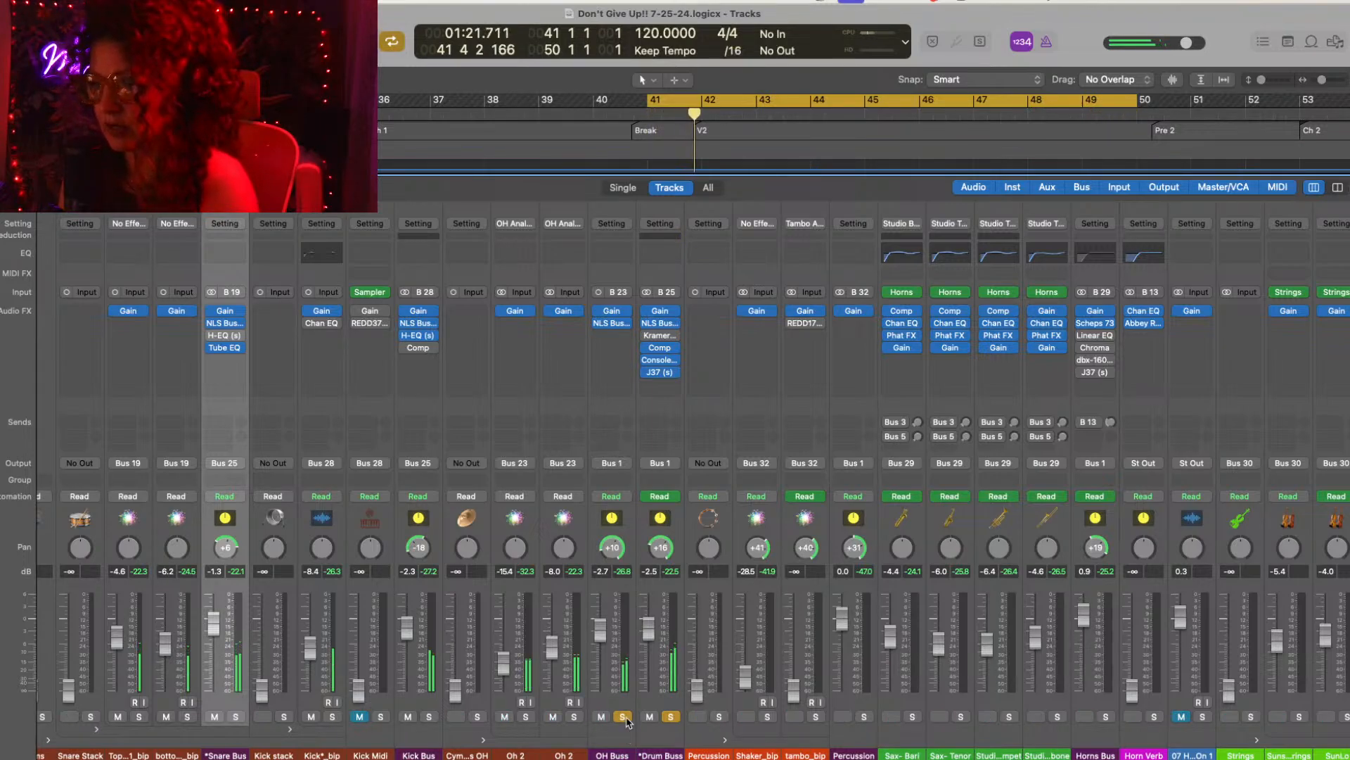
{"action": "scroll", "coordinate": [573, 690], "scroll_direction": "left", "scroll_amount": 5}
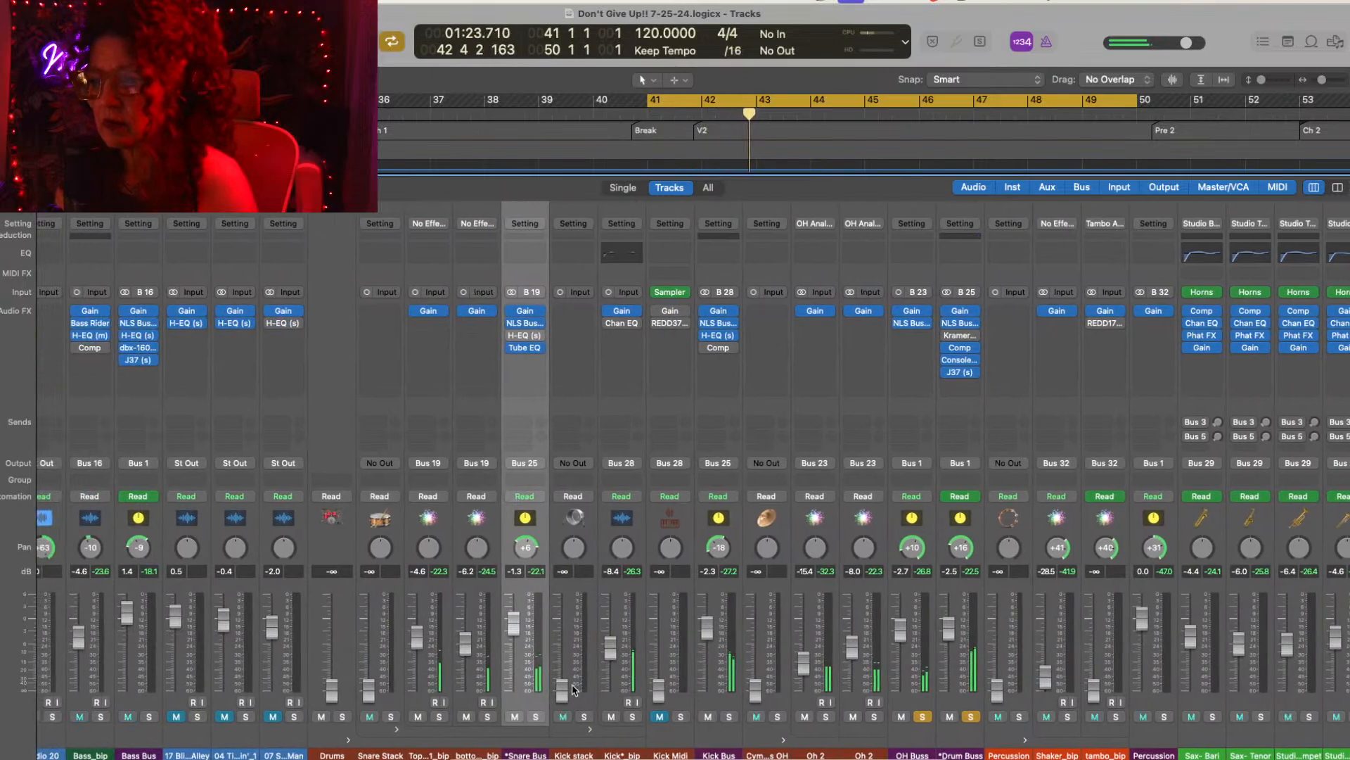
{"action": "scroll", "coordinate": [573, 689], "scroll_direction": "left", "scroll_amount": 8}
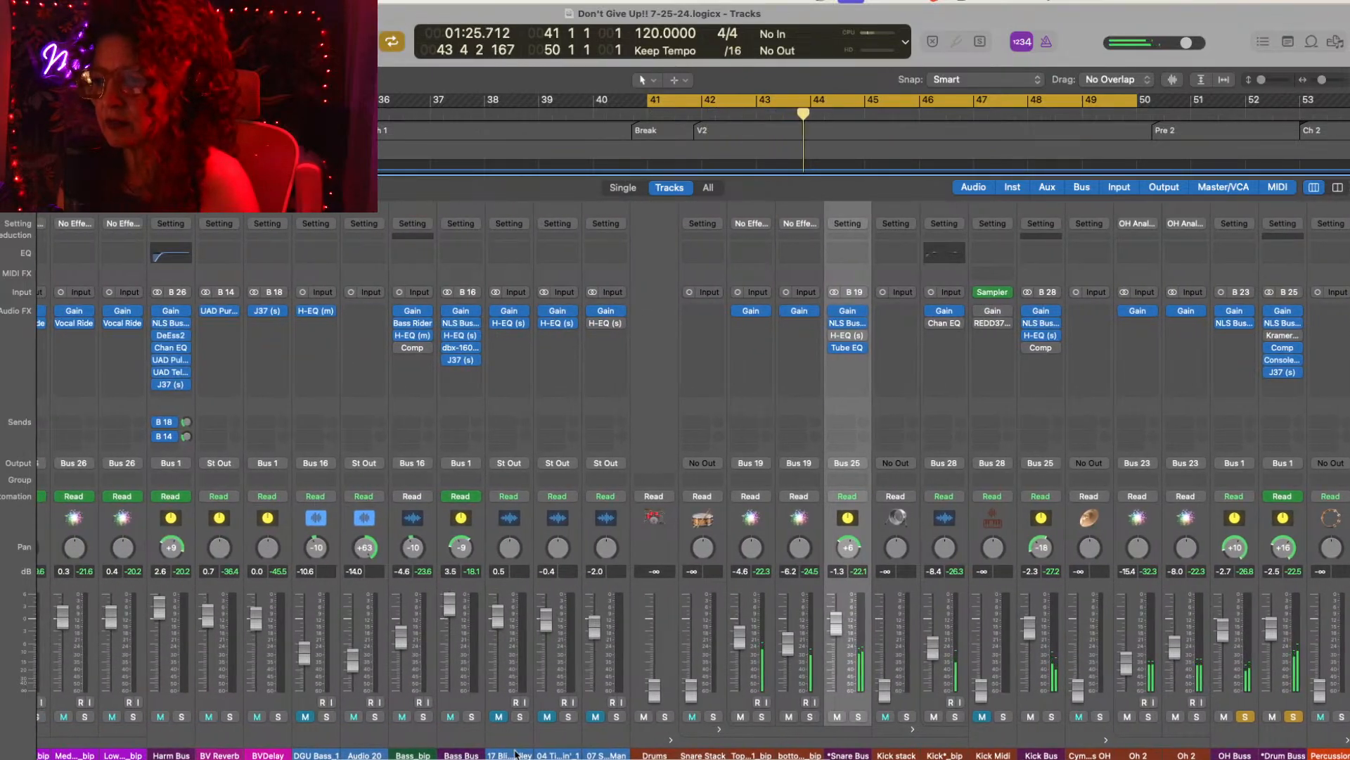
{"action": "left_click", "coordinate": [471, 716]}
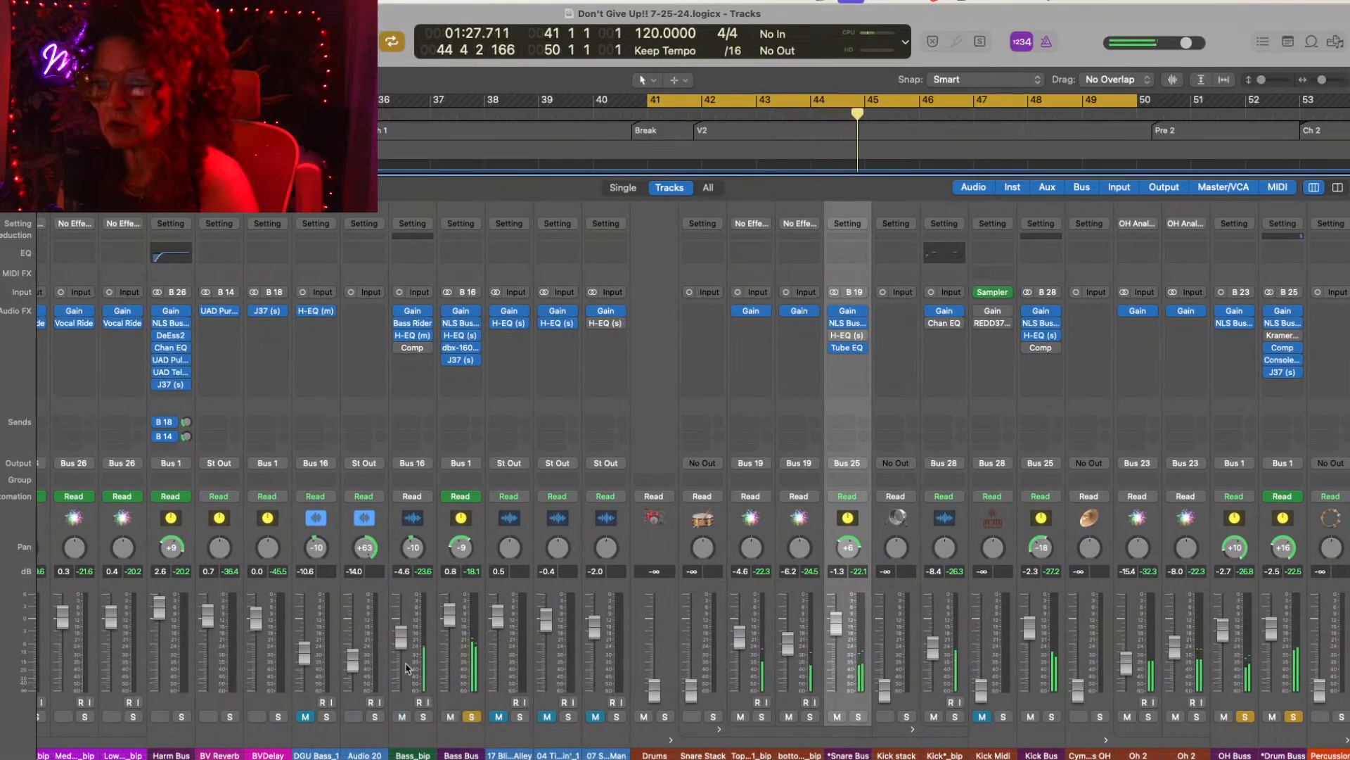
Step: Solo the two guitar channels just after the intro track, and try raising the level of the second one
{"action": "scroll", "coordinate": [406, 668], "scroll_direction": "left", "scroll_amount": 10}
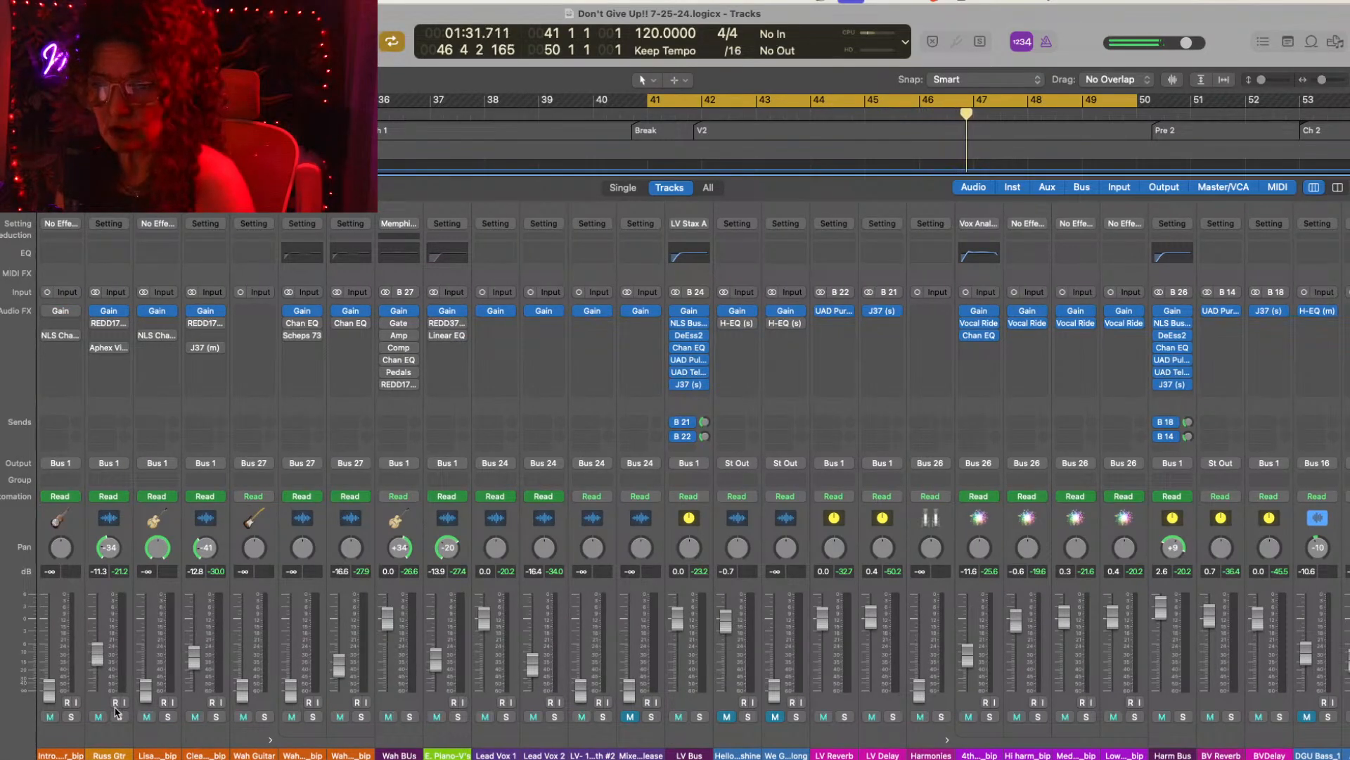
{"action": "left_click", "coordinate": [119, 716]}
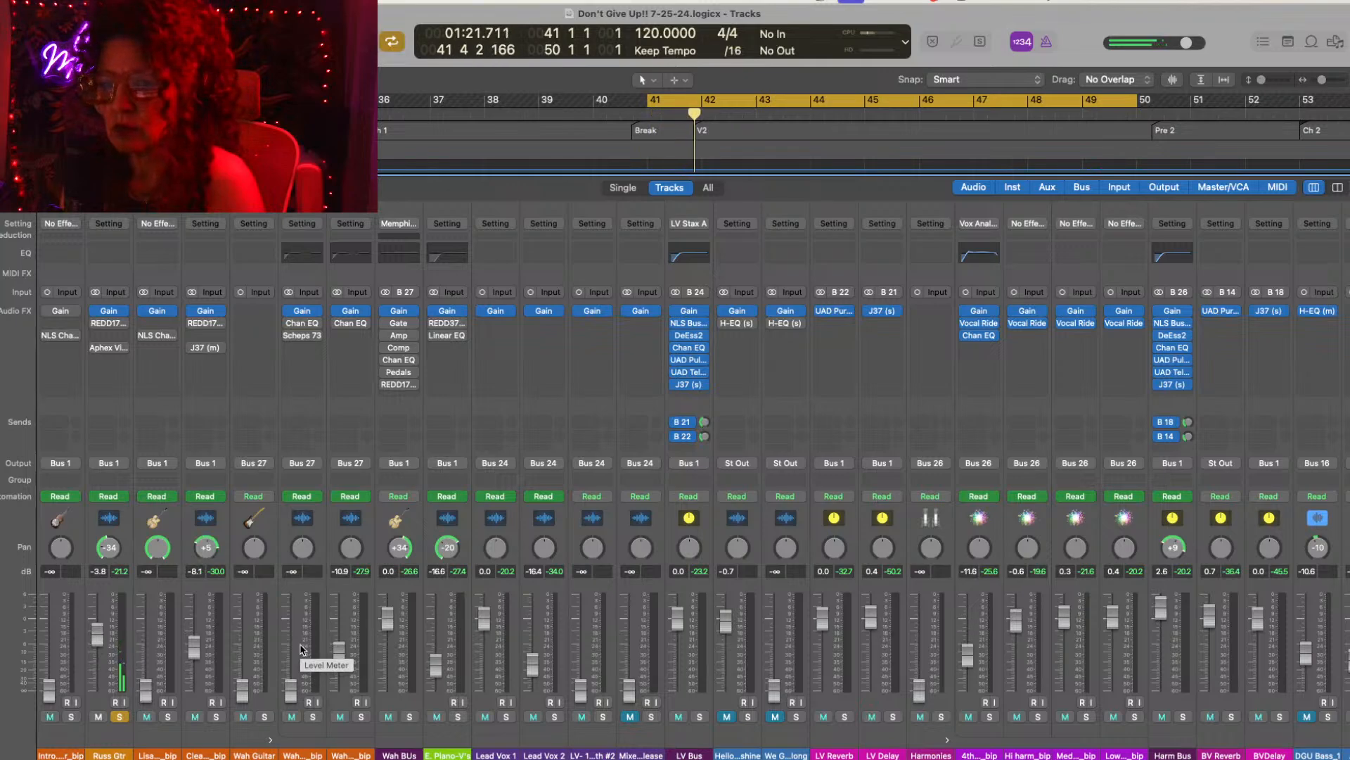
{"action": "left_click", "coordinate": [168, 716]}
{"action": "left_click_drag", "start_coordinate": [143, 686], "coordinate": [145, 646]}
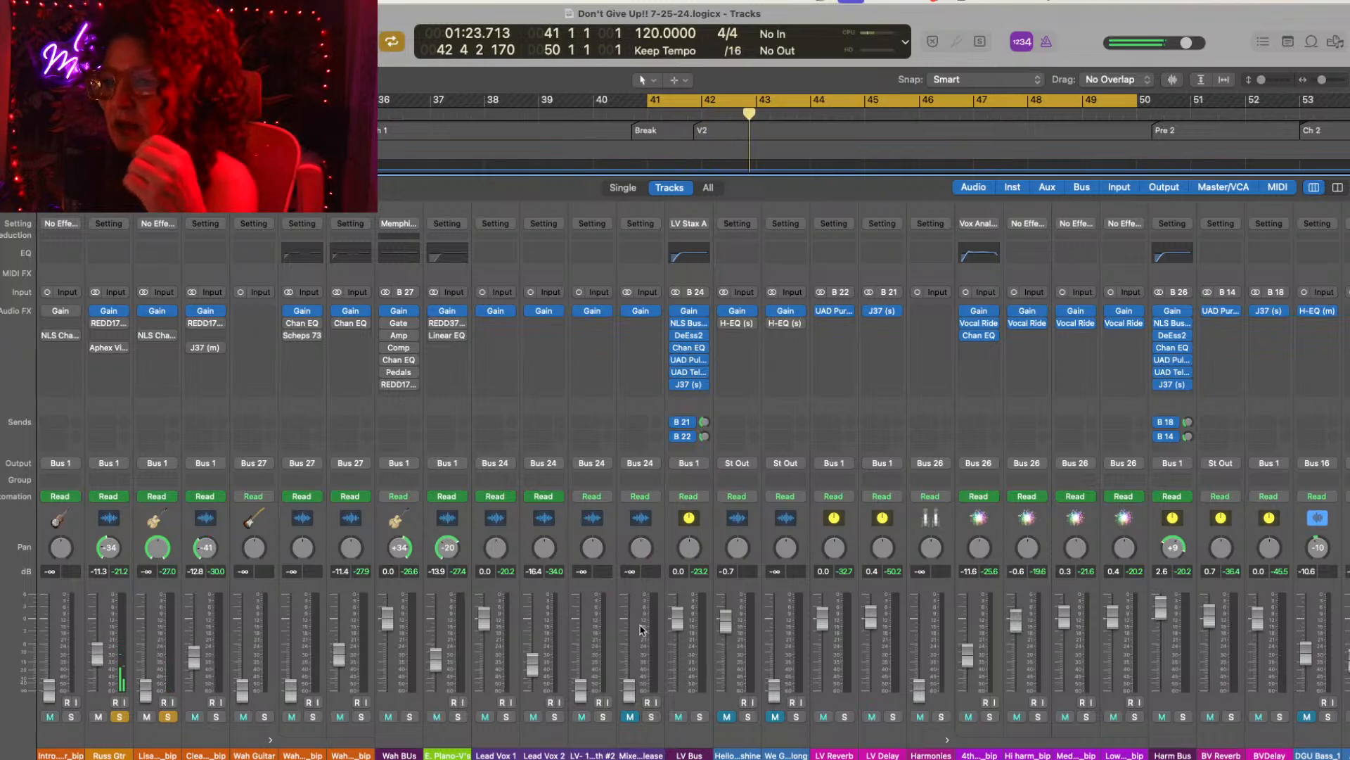
Step: Add the LV Bus to the soloed channels and listen to the lead vocal with the rhythm section
{"action": "scroll", "coordinate": [646, 632], "scroll_direction": "right", "scroll_amount": 5}
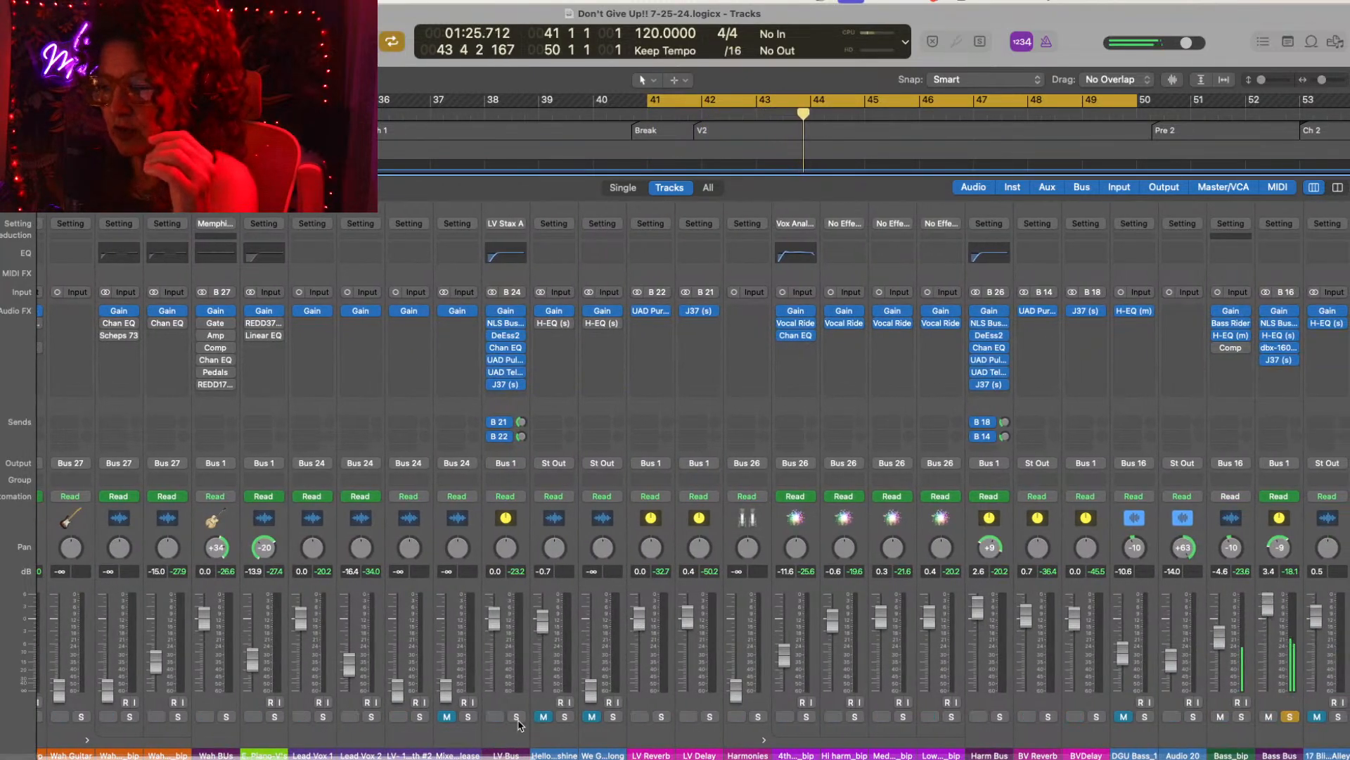
{"action": "left_click", "coordinate": [516, 716]}
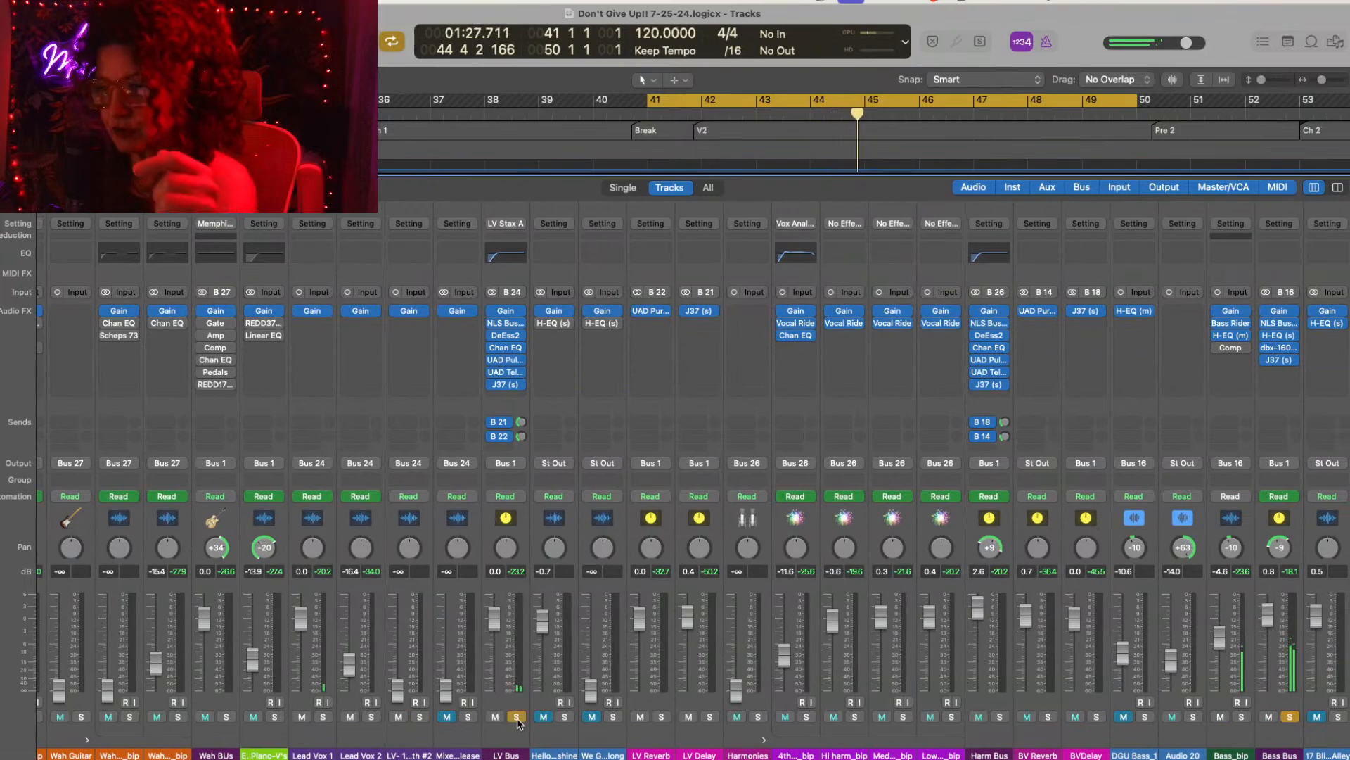
{"action": "scroll", "coordinate": [749, 640], "scroll_direction": "right", "scroll_amount": 5}
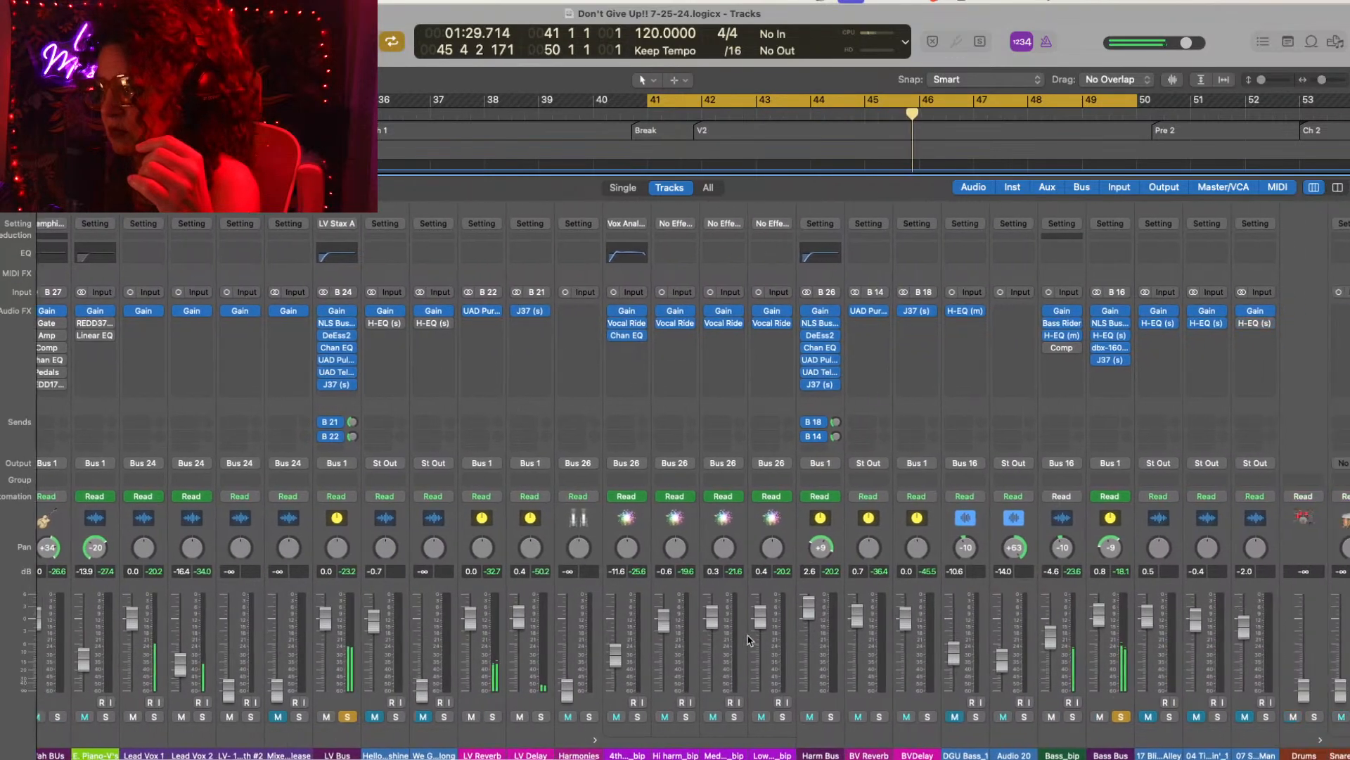
{"action": "scroll", "coordinate": [750, 640], "scroll_direction": "right", "scroll_amount": 10}
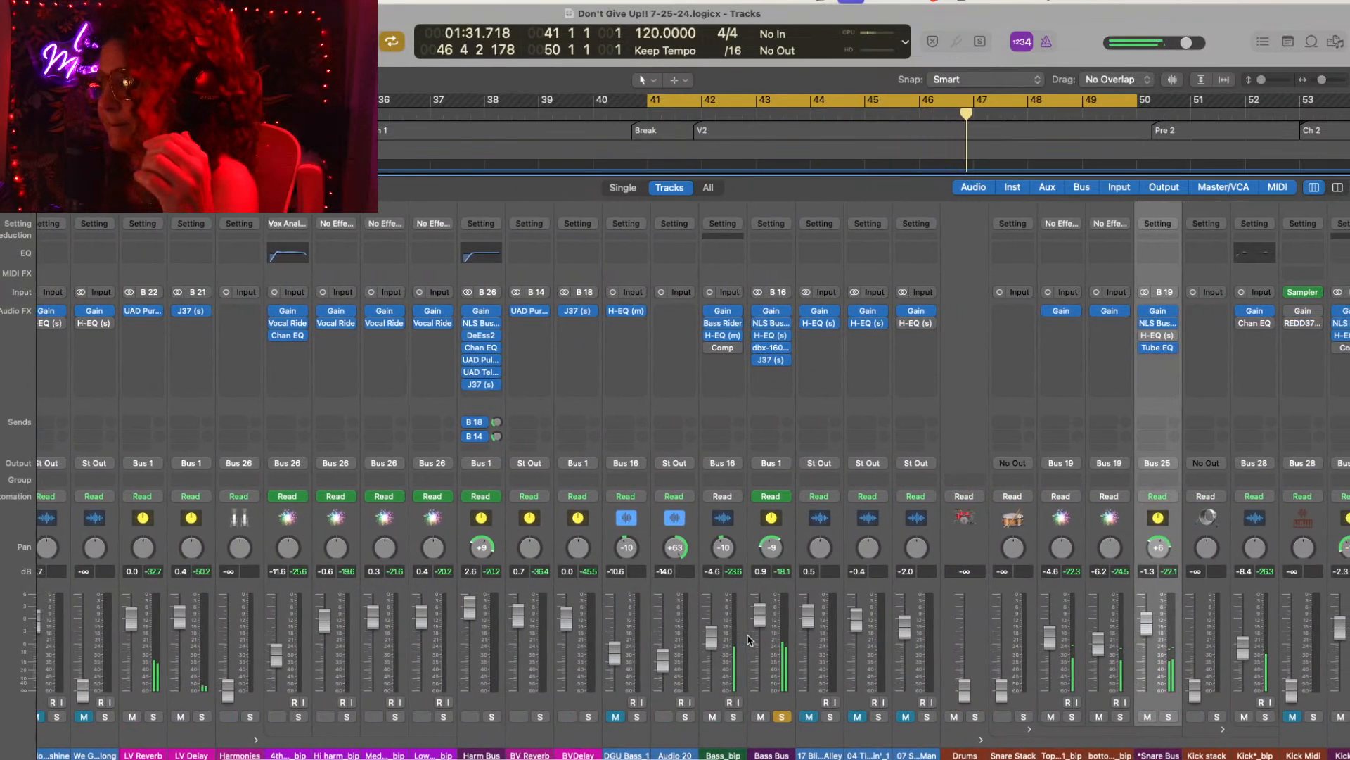
Step: Restart playback of the verse and add the Harm Bus to the soloed channels
{"action": "scroll", "coordinate": [750, 640], "scroll_direction": "right", "scroll_amount": 7}
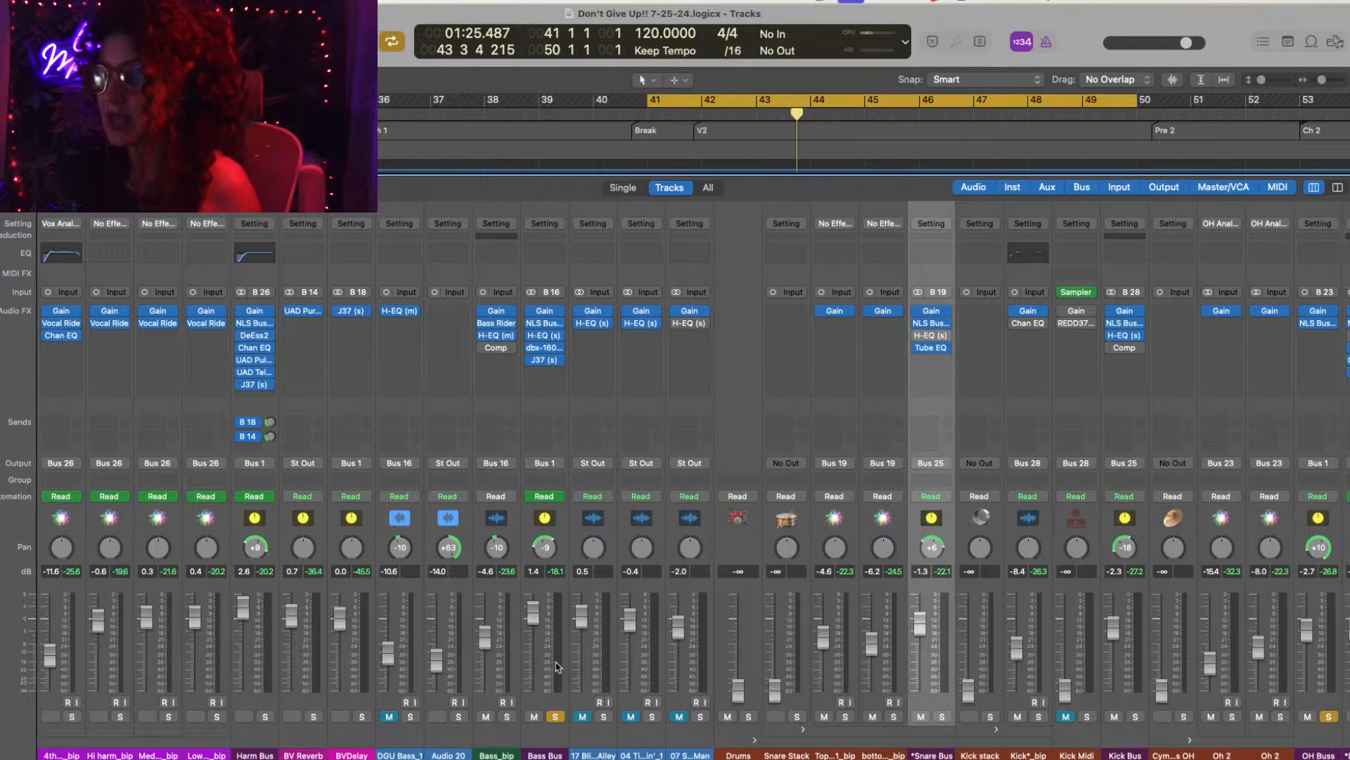
{"action": "scroll", "coordinate": [398, 692], "scroll_direction": "left", "scroll_amount": 3}
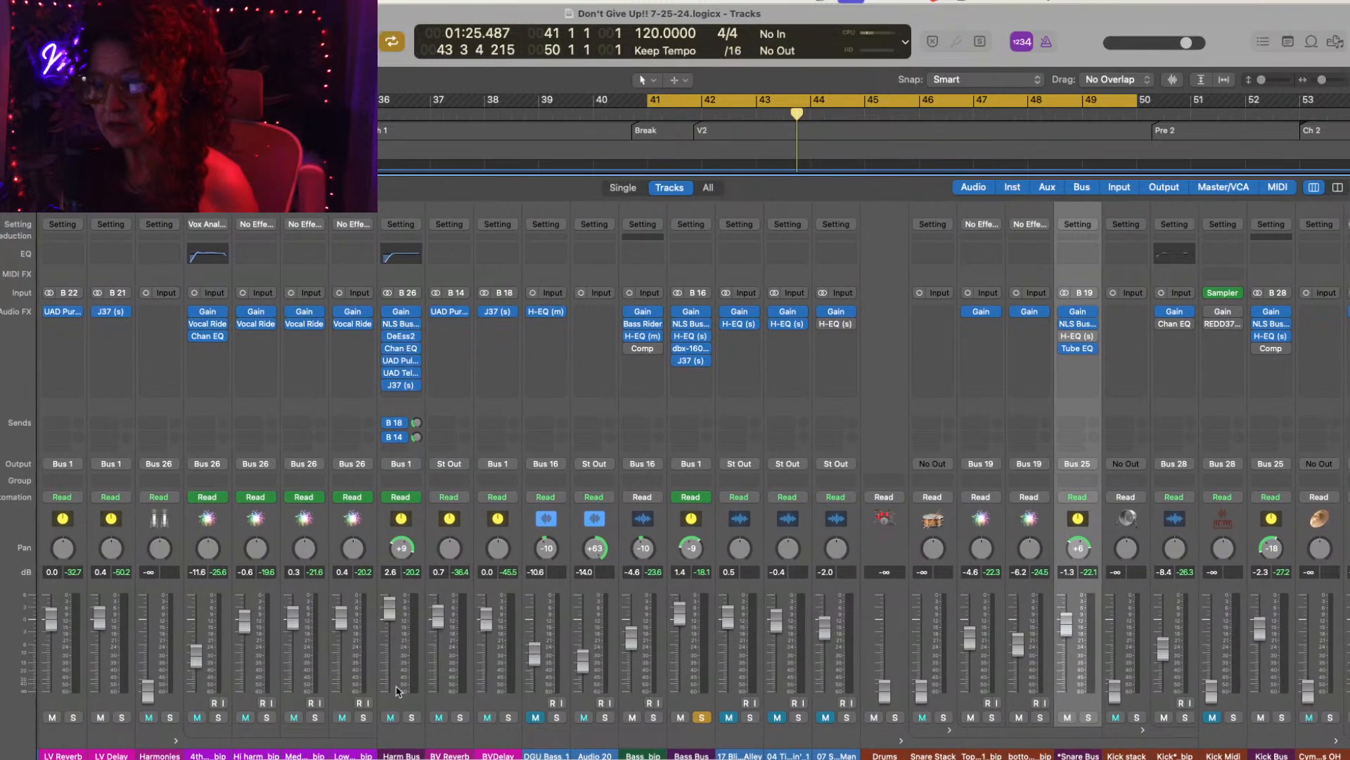
{"action": "left_click", "coordinate": [412, 717]}
{"action": "left_click", "coordinate": [412, 718]}
{"action": "key", "text": "space"}
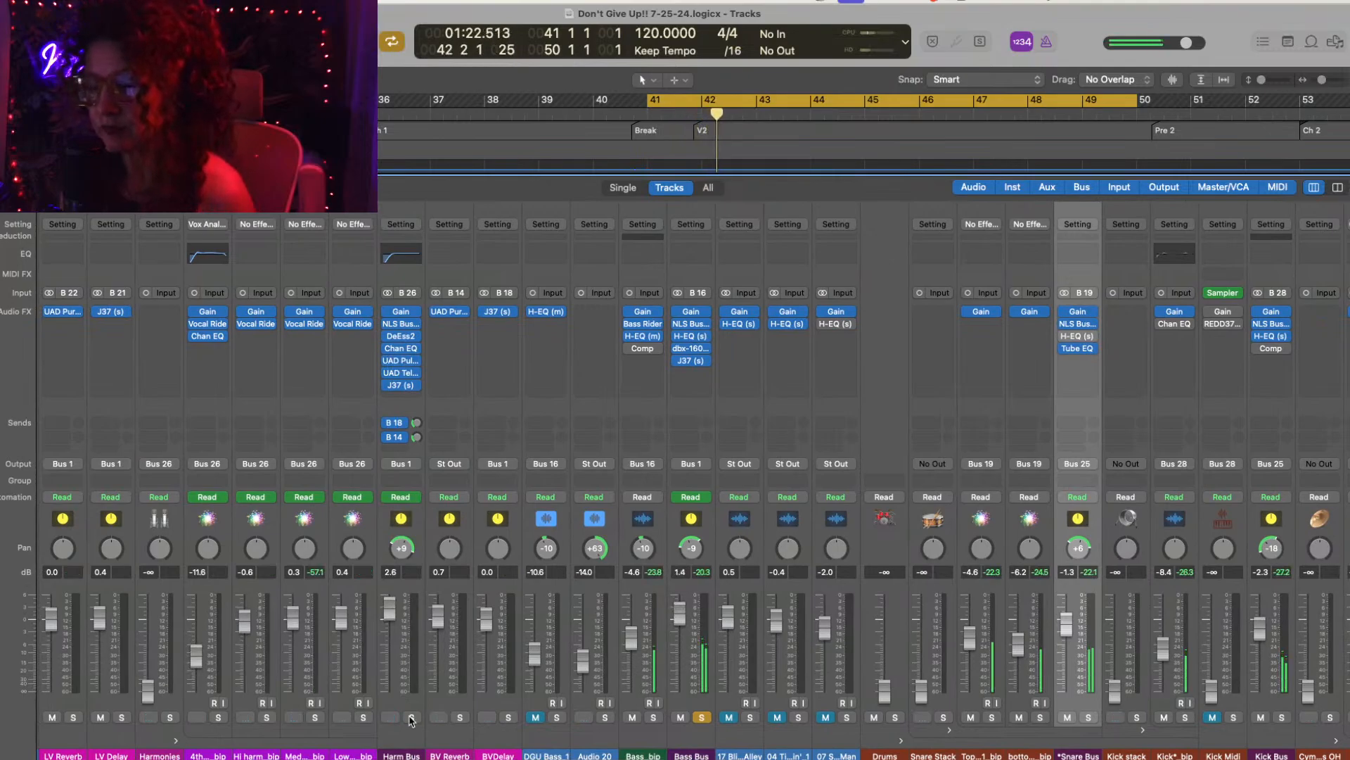
{"action": "left_click", "coordinate": [411, 717]}
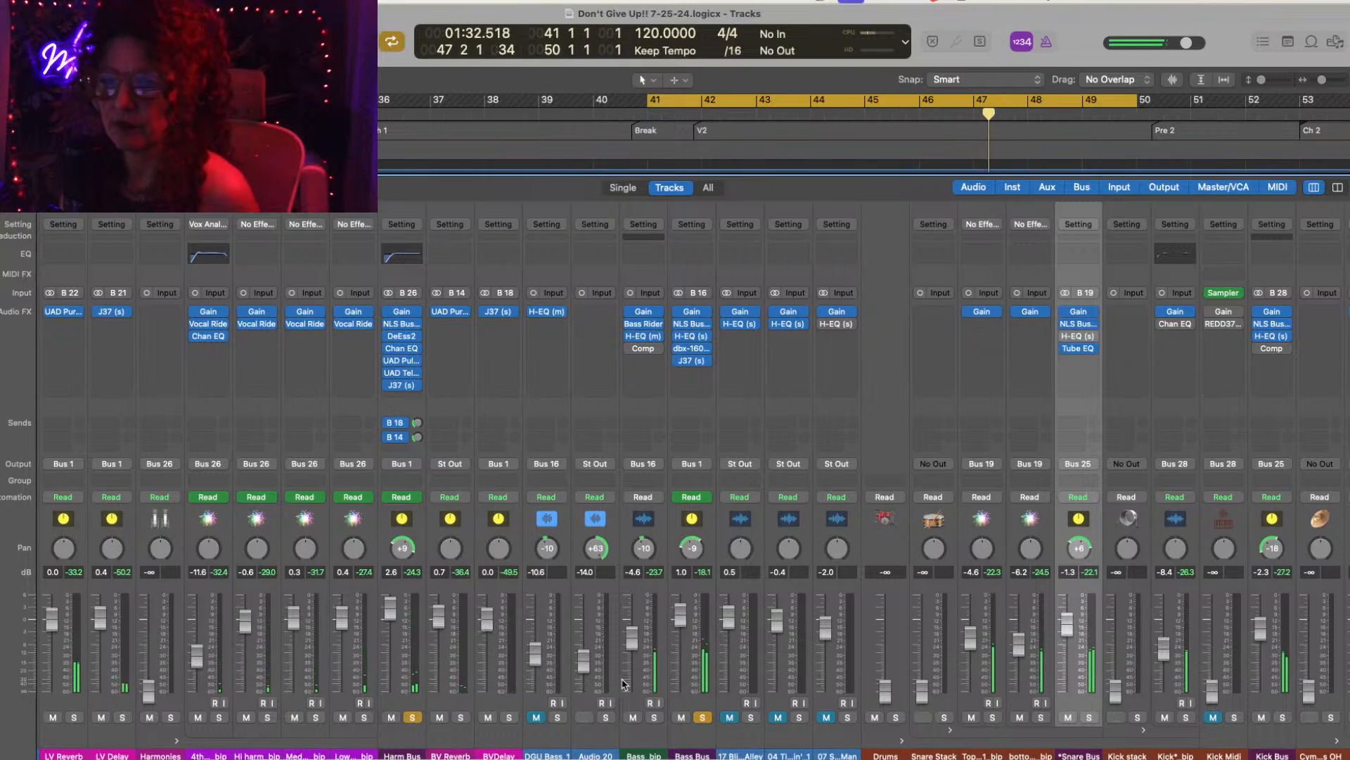
Step: Check the soloed channels across the mixer and add the strings buss to them
{"action": "scroll", "coordinate": [623, 683], "scroll_direction": "left", "scroll_amount": 5}
{"action": "scroll", "coordinate": [622, 682], "scroll_direction": "left", "scroll_amount": 1}
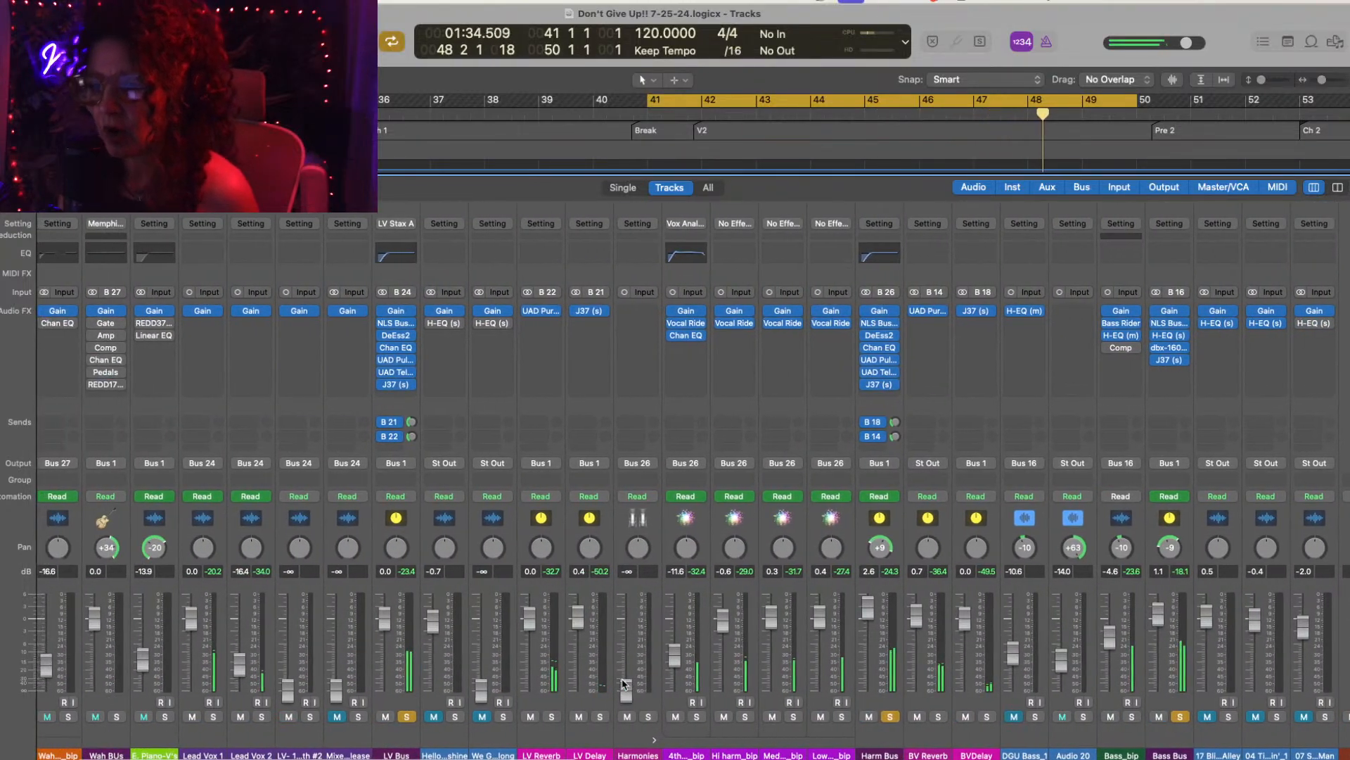
{"action": "scroll", "coordinate": [622, 683], "scroll_direction": "left", "scroll_amount": 5}
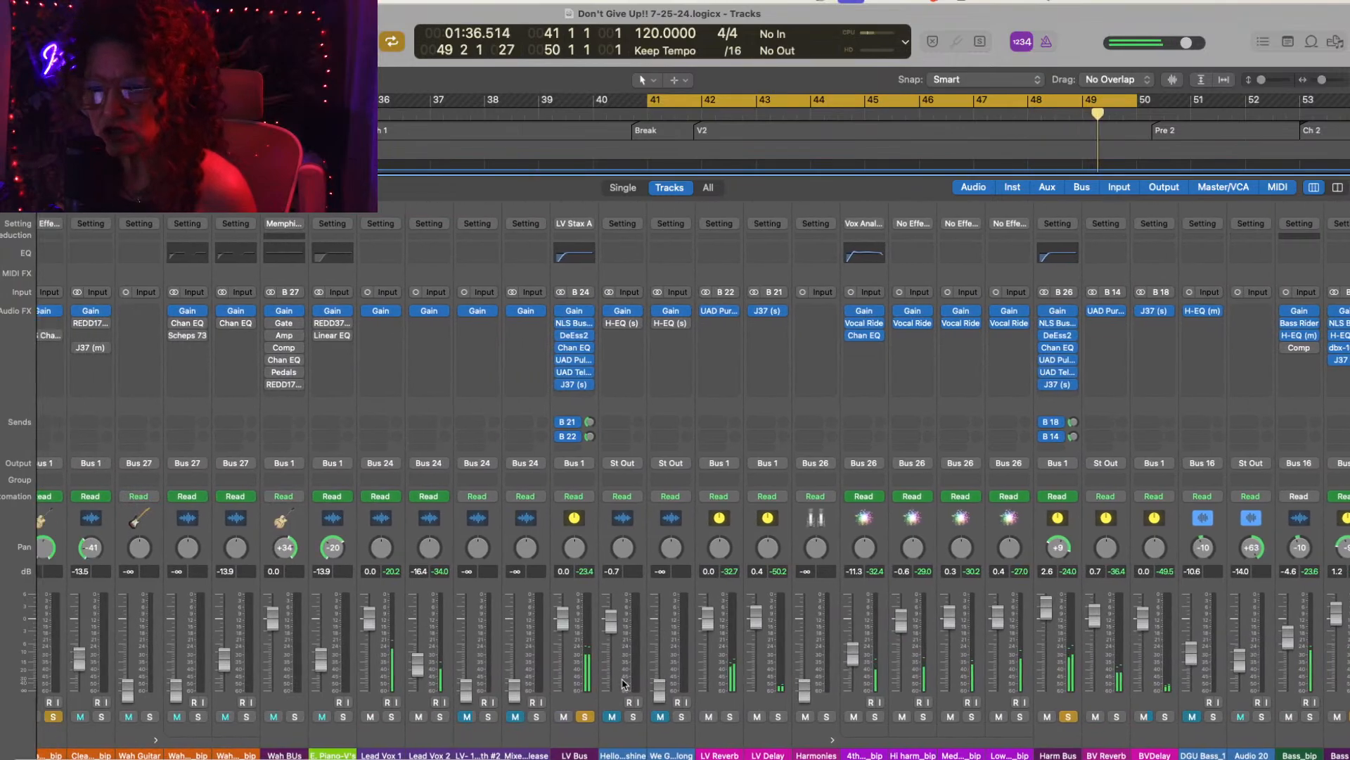
{"action": "scroll", "coordinate": [623, 682], "scroll_direction": "right", "scroll_amount": 2}
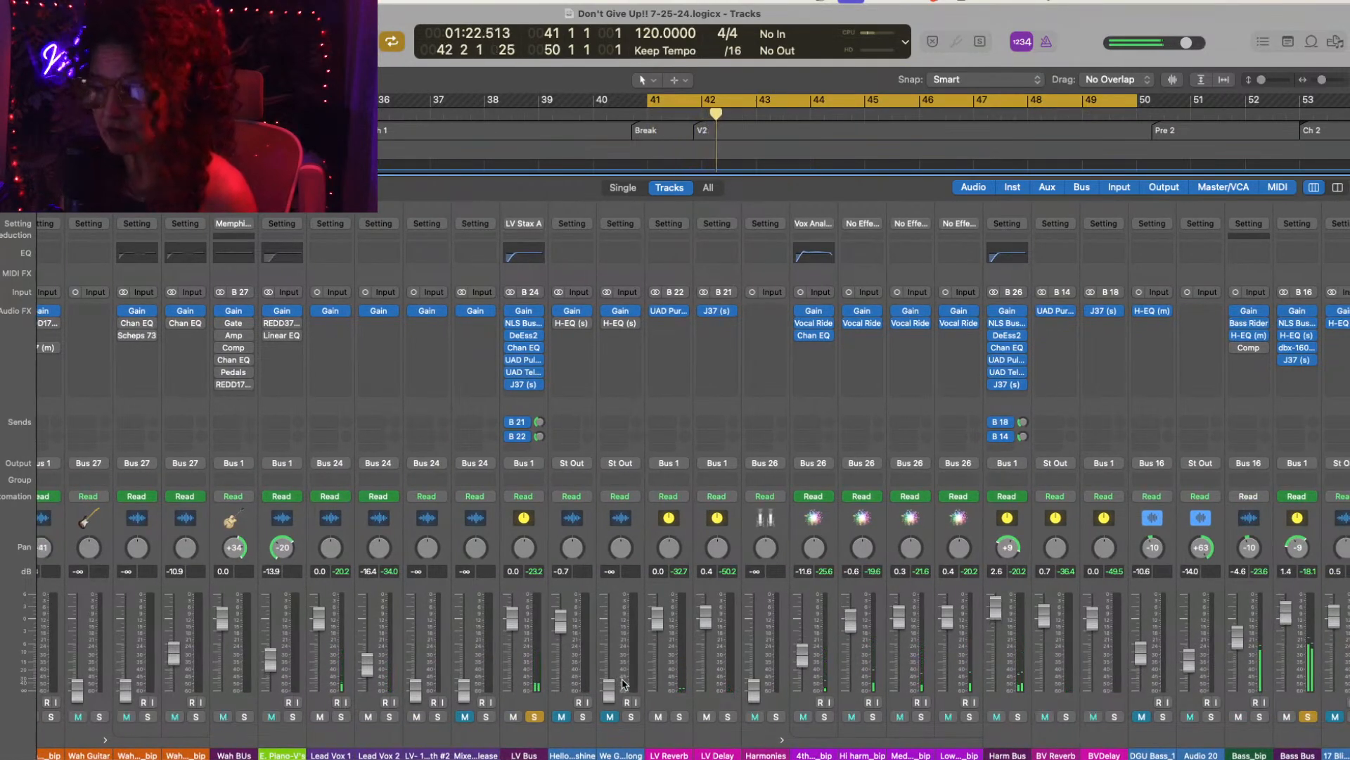
{"action": "scroll", "coordinate": [622, 682], "scroll_direction": "right", "scroll_amount": 8}
{"action": "scroll", "coordinate": [623, 682], "scroll_direction": "right", "scroll_amount": 11}
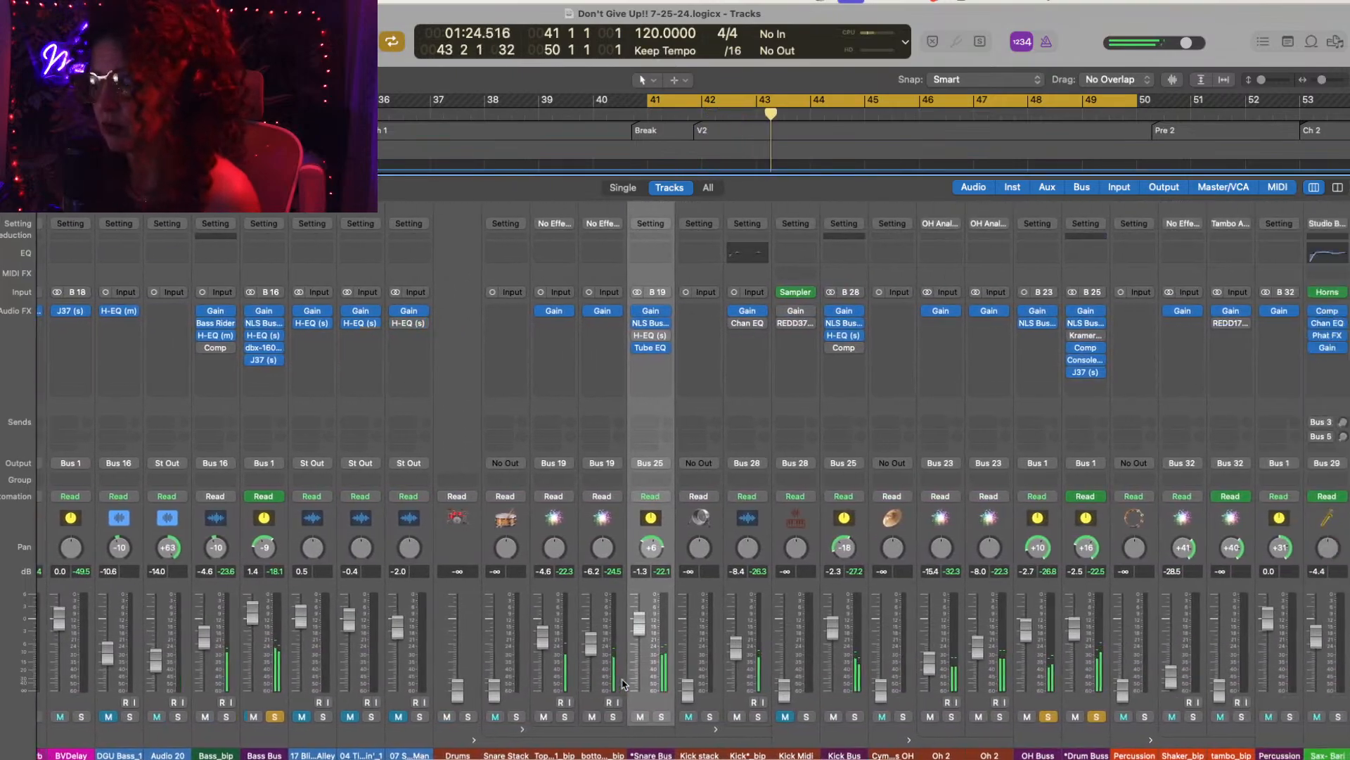
{"action": "scroll", "coordinate": [622, 683], "scroll_direction": "right", "scroll_amount": 10}
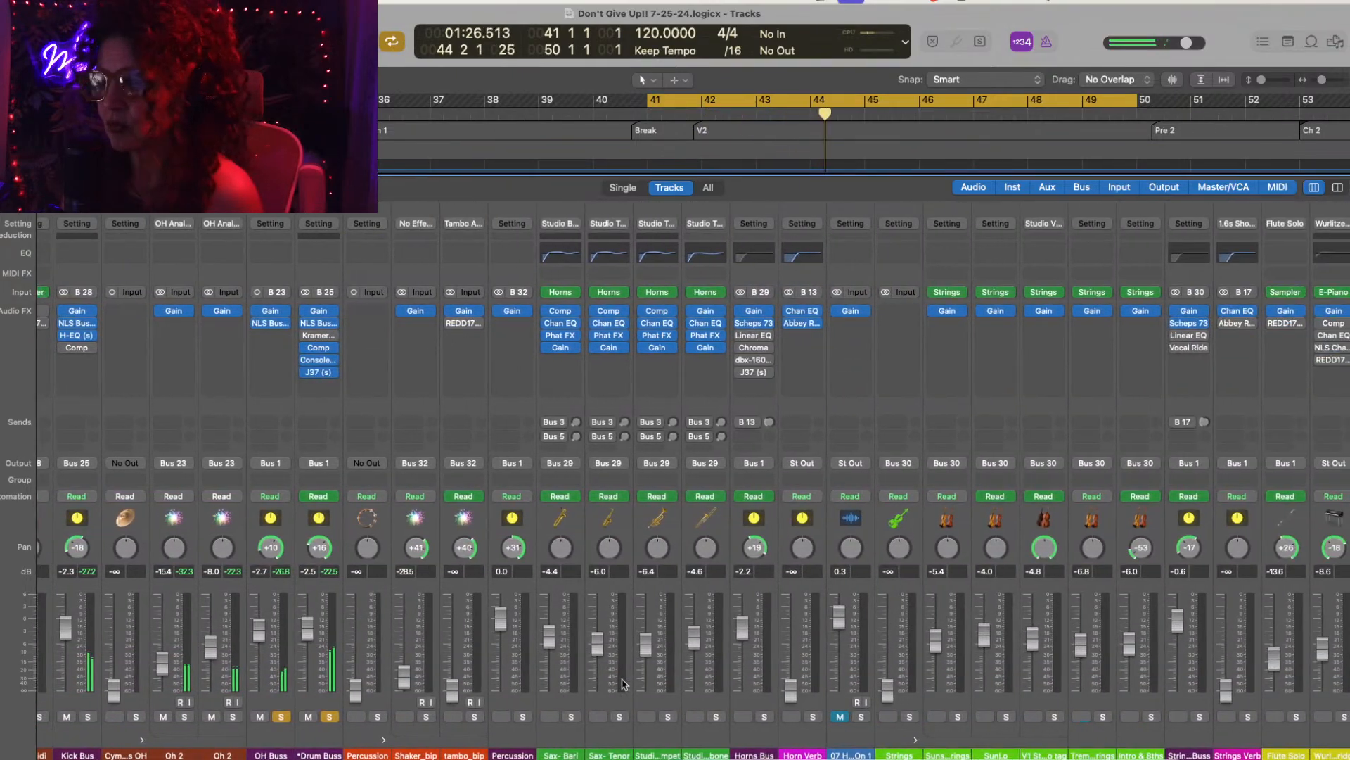
{"action": "scroll", "coordinate": [622, 682], "scroll_direction": "right", "scroll_amount": 3}
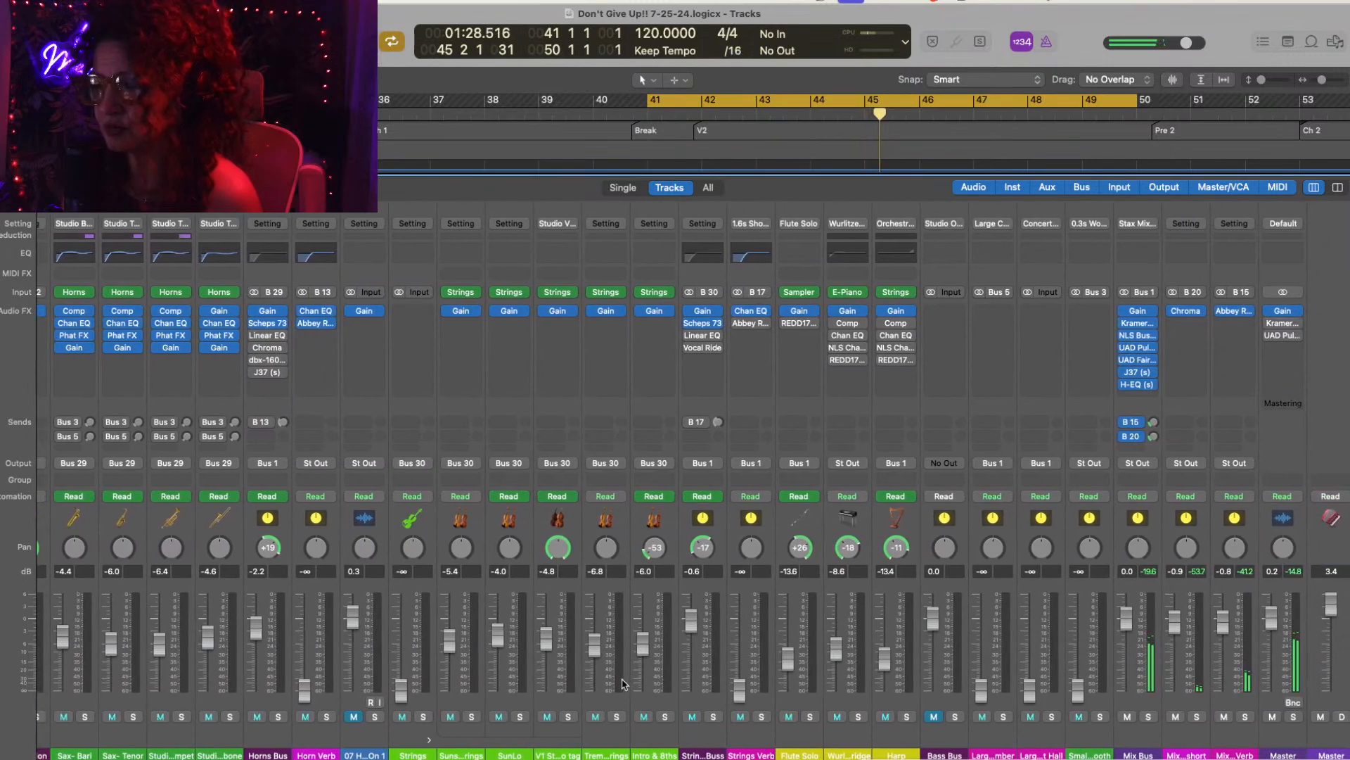
{"action": "left_click", "coordinate": [714, 716]}
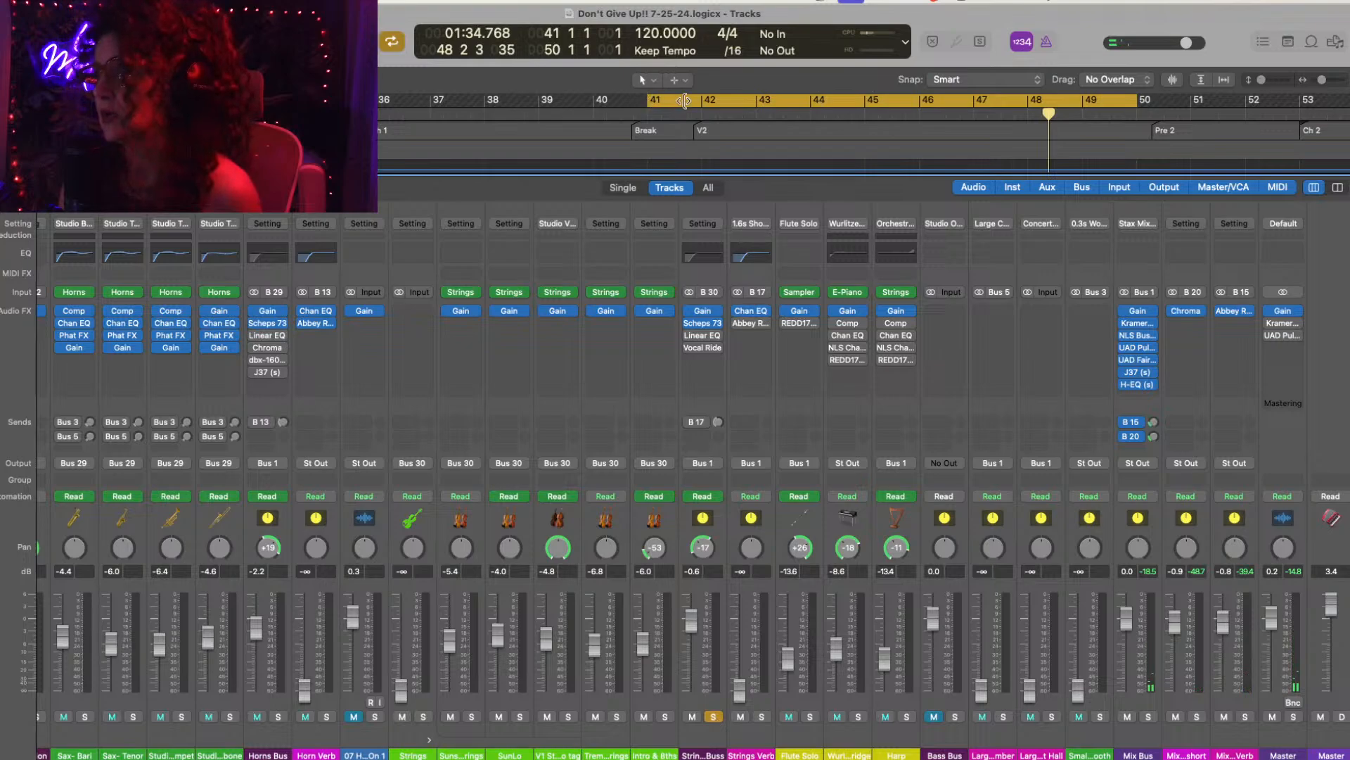
Step: Move the cycle range to Chorus 1, from 27 3 1 to 33 3 1, and play it
{"action": "left_click_drag", "start_coordinate": [684, 101], "coordinate": [928, 124]}
{"action": "left_click_drag", "start_coordinate": [1322, 81], "coordinate": [1319, 81]}
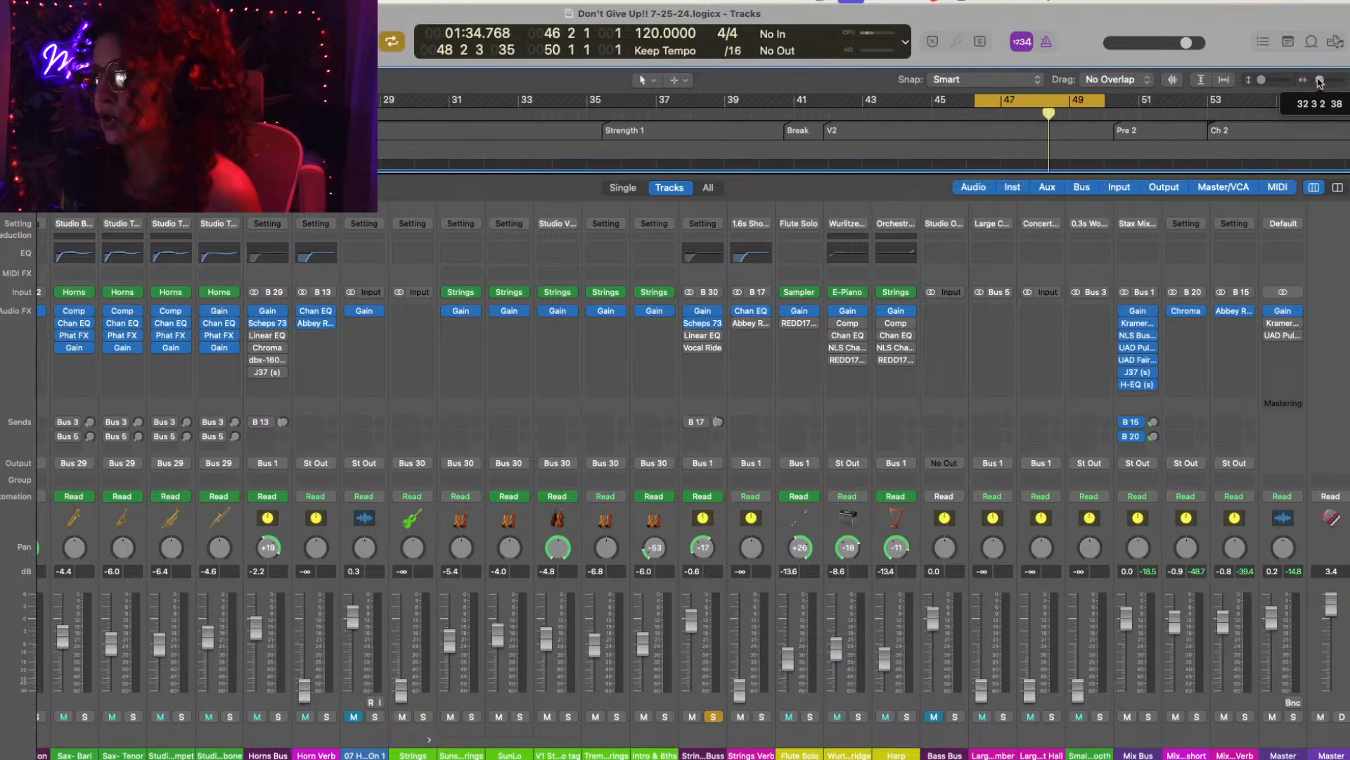
{"action": "left_click_drag", "start_coordinate": [1044, 102], "coordinate": [574, 101]}
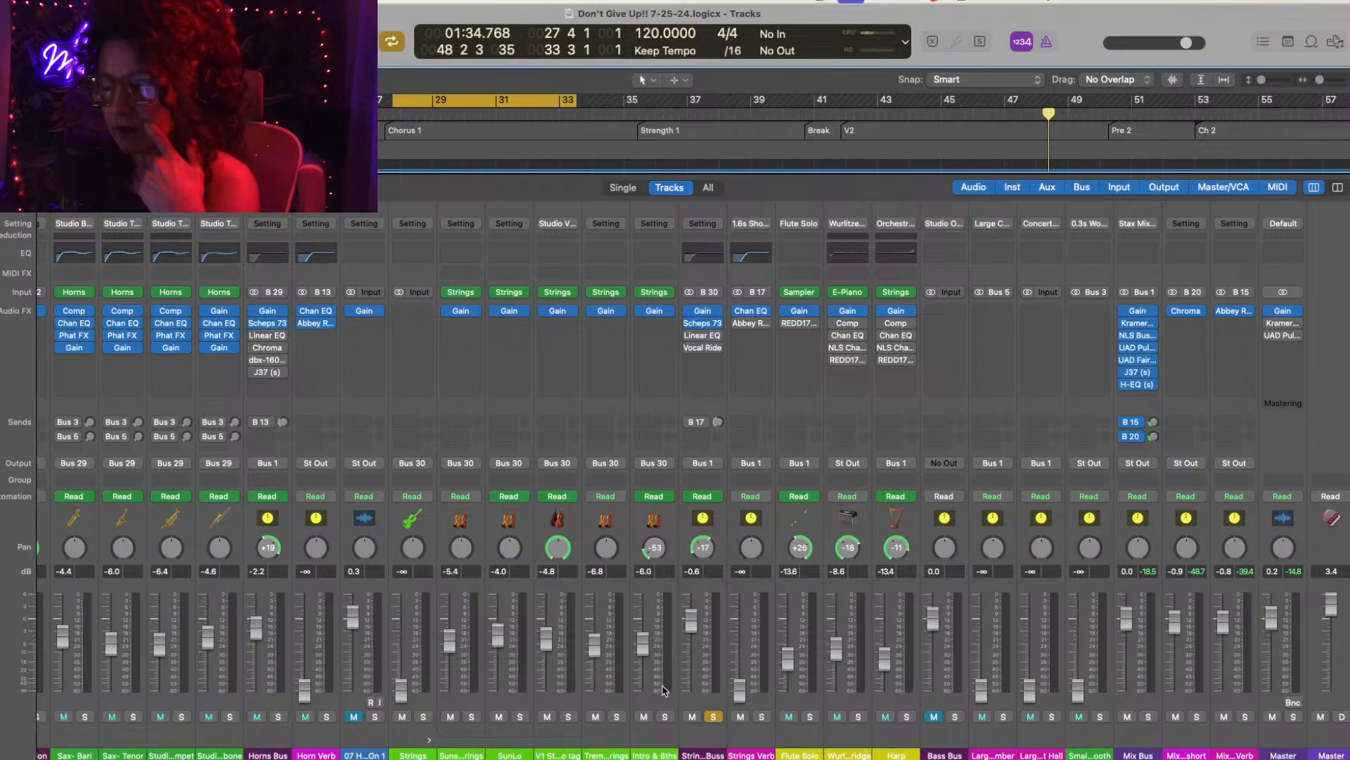
{"action": "key", "text": "space"}
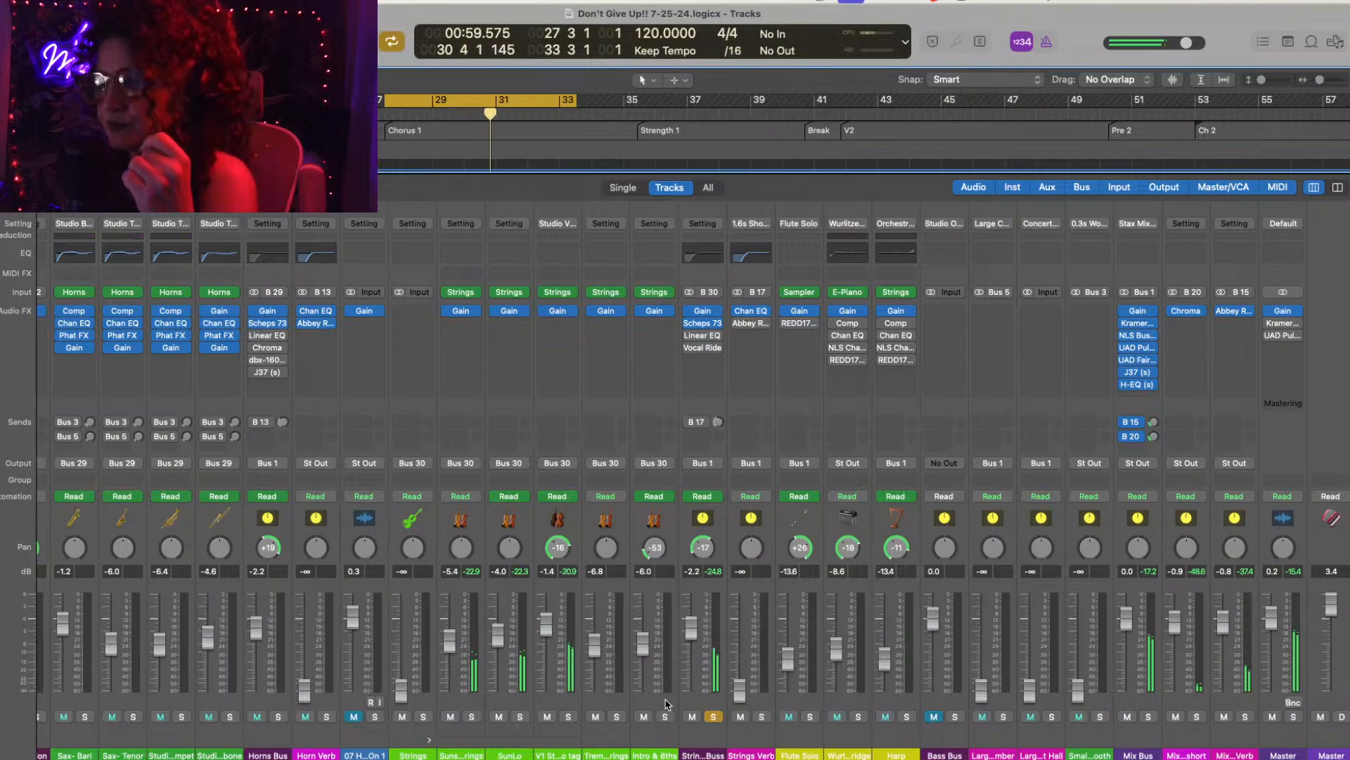
Step: Add the Horns Bus to the soloed channels while the chorus loops
{"action": "scroll", "coordinate": [667, 703], "scroll_direction": "left", "scroll_amount": 1}
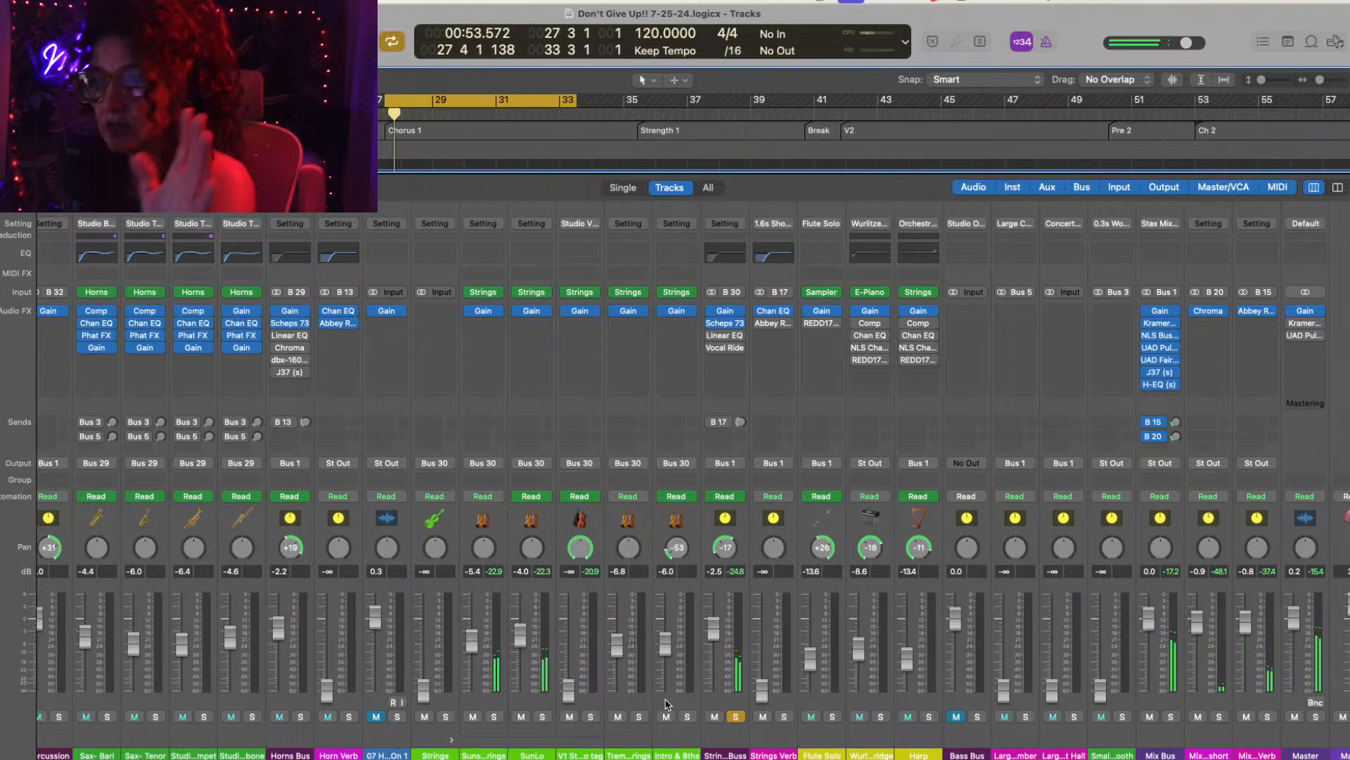
{"action": "scroll", "coordinate": [667, 704], "scroll_direction": "left", "scroll_amount": 6}
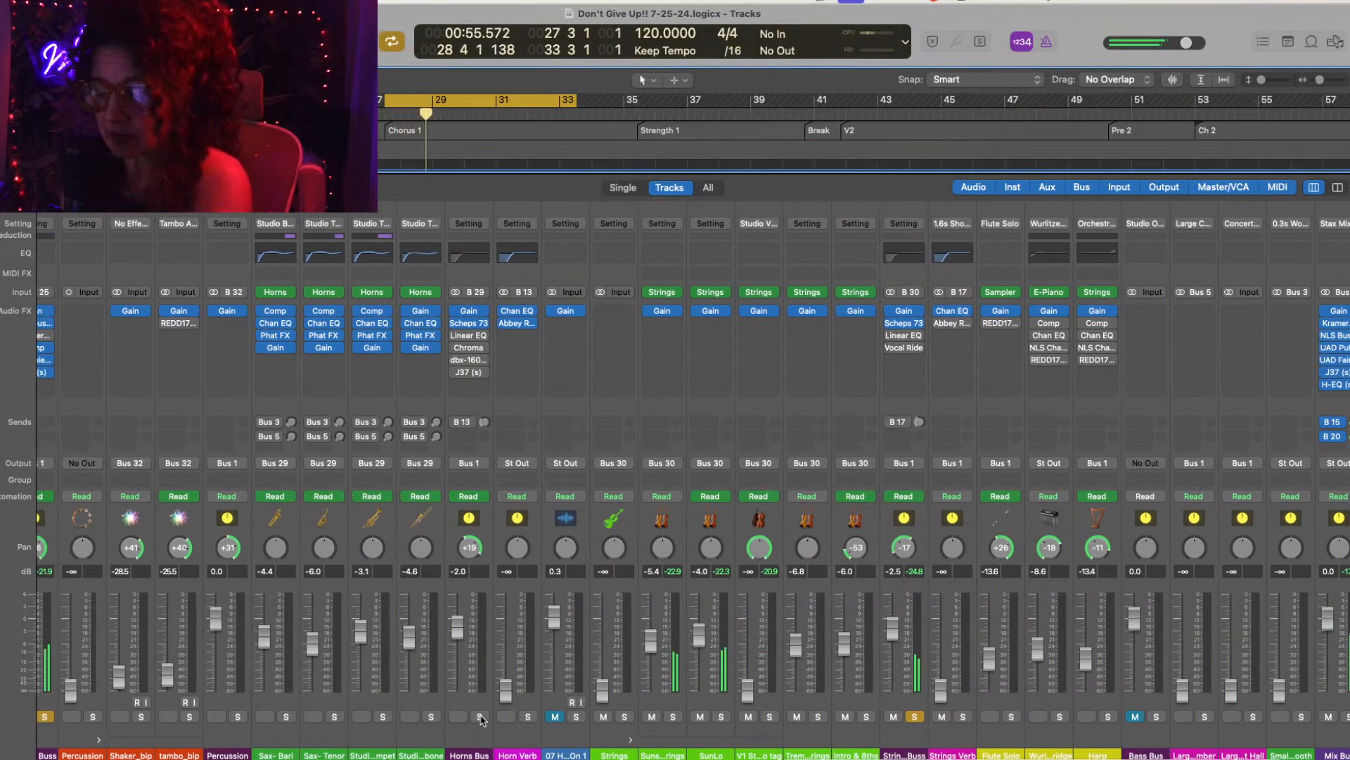
{"action": "left_click", "coordinate": [481, 716]}
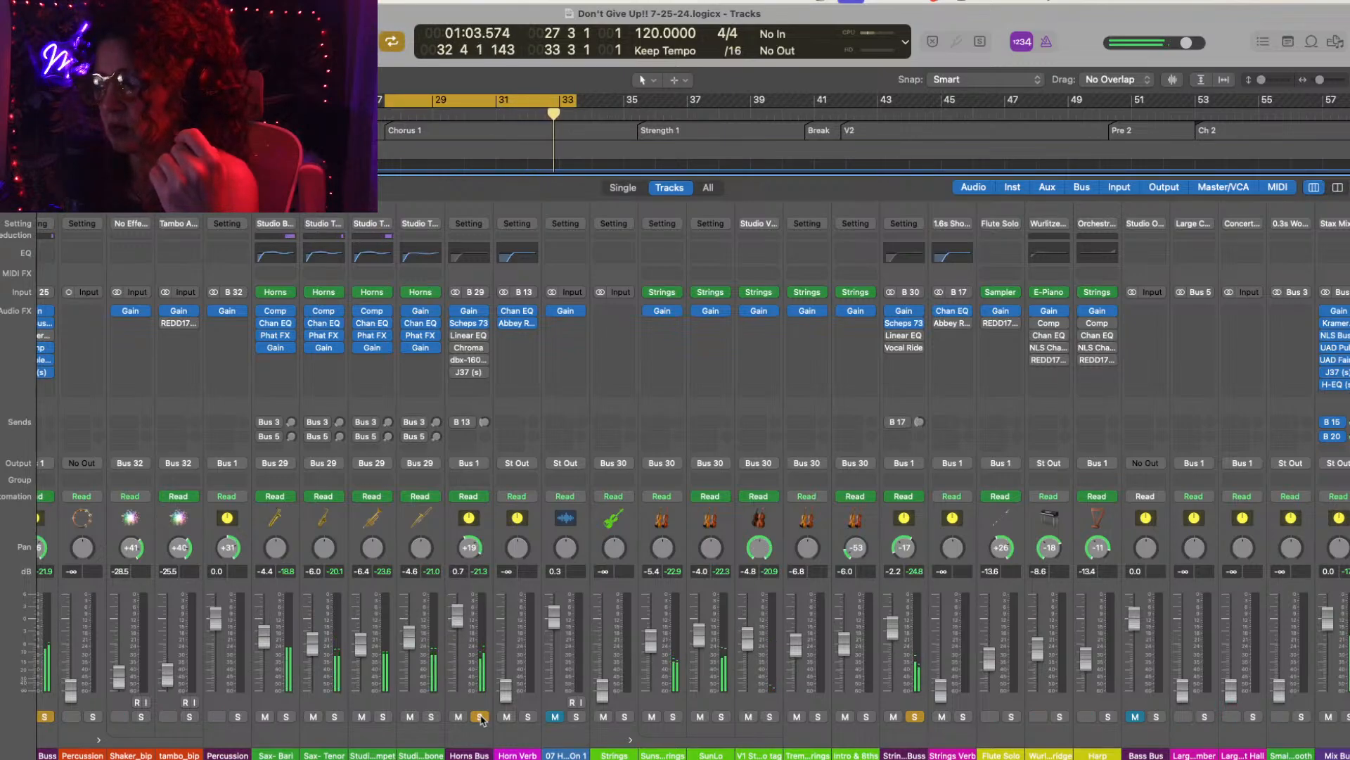
Step: Take the Horns Bus and the LV Bus out of solo in the mixer
{"action": "left_click", "coordinate": [481, 716]}
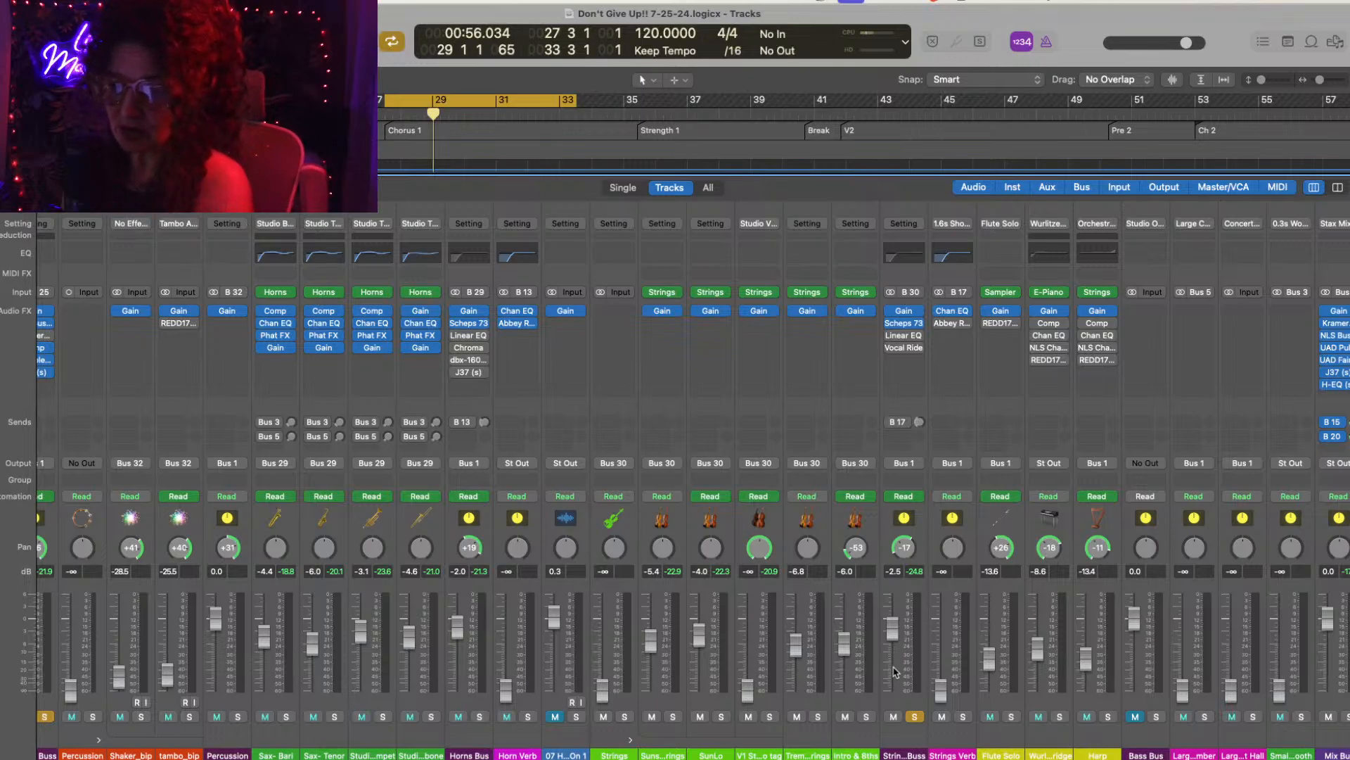
{"action": "scroll", "coordinate": [709, 670], "scroll_direction": "left", "scroll_amount": 5}
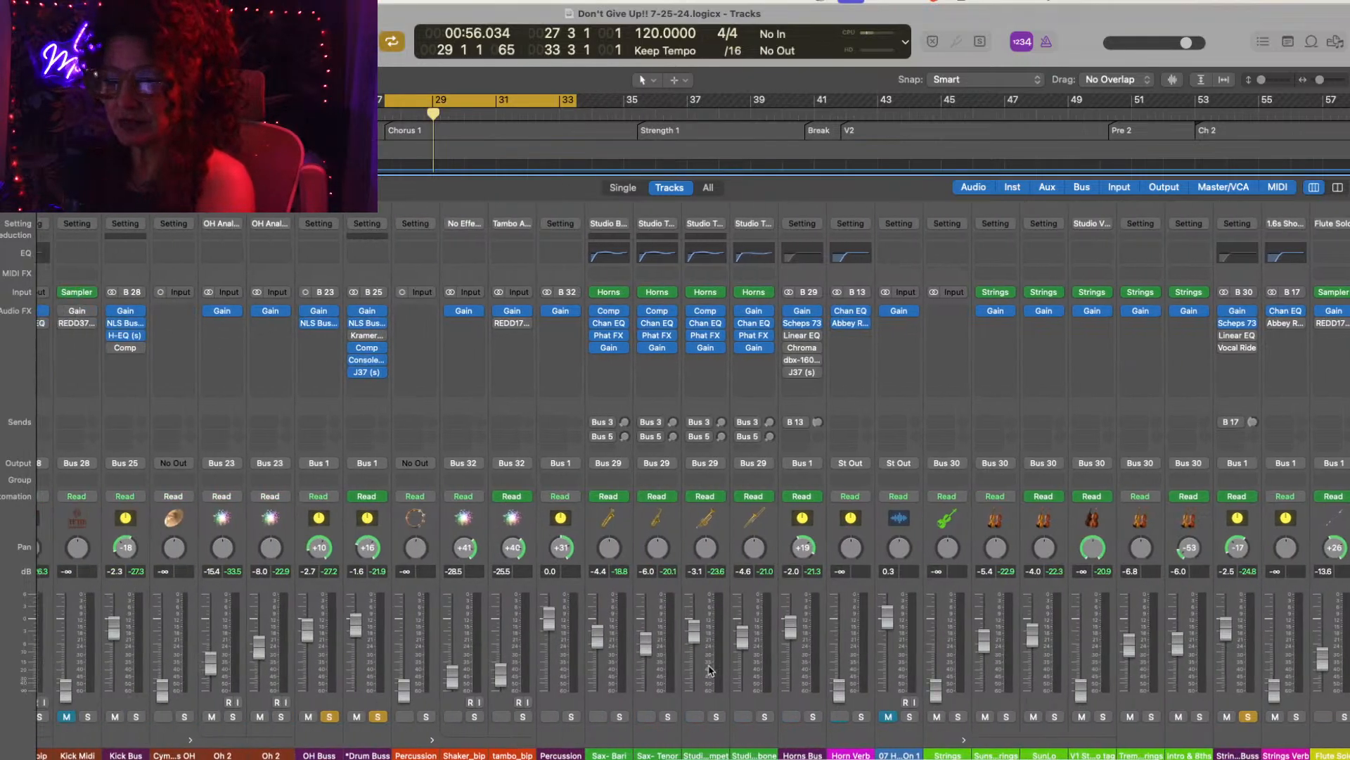
{"action": "scroll", "coordinate": [709, 670], "scroll_direction": "right", "scroll_amount": 15}
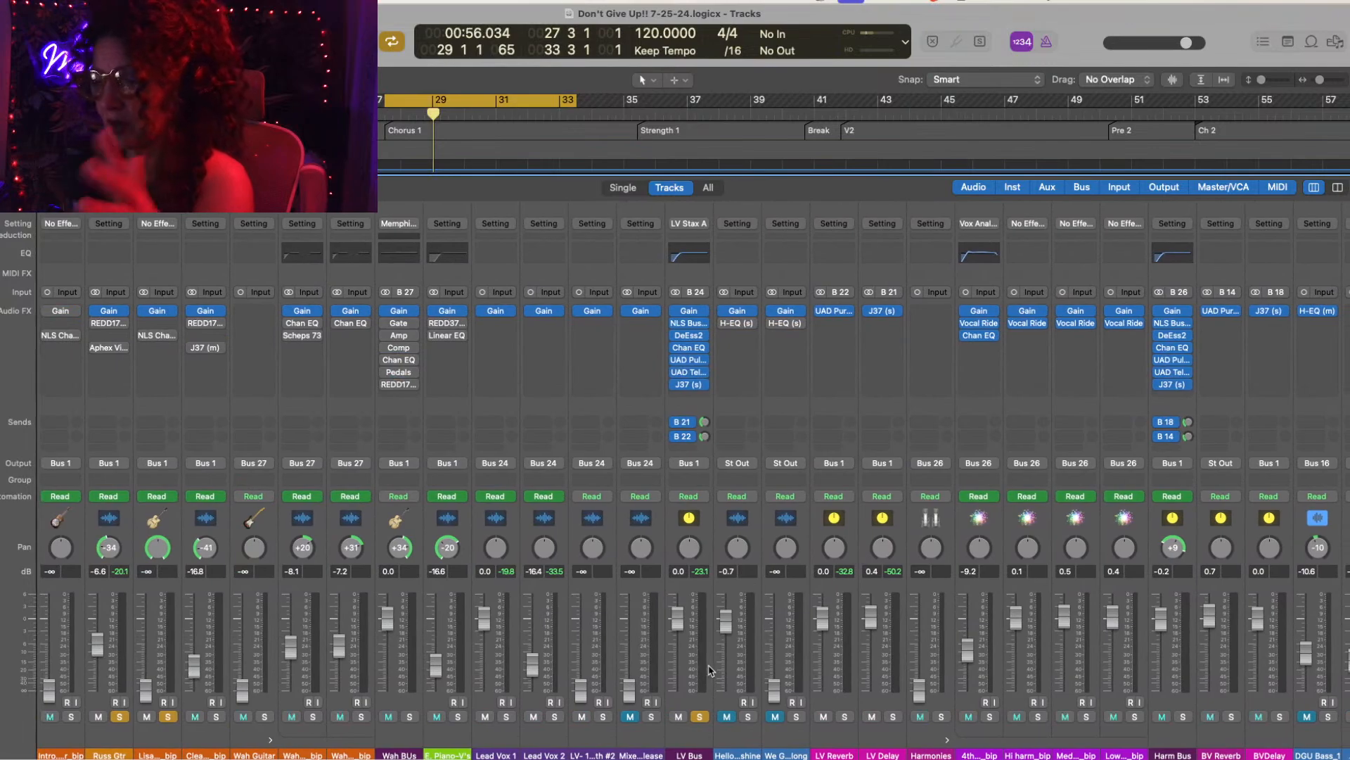
{"action": "scroll", "coordinate": [709, 670], "scroll_direction": "right", "scroll_amount": 3}
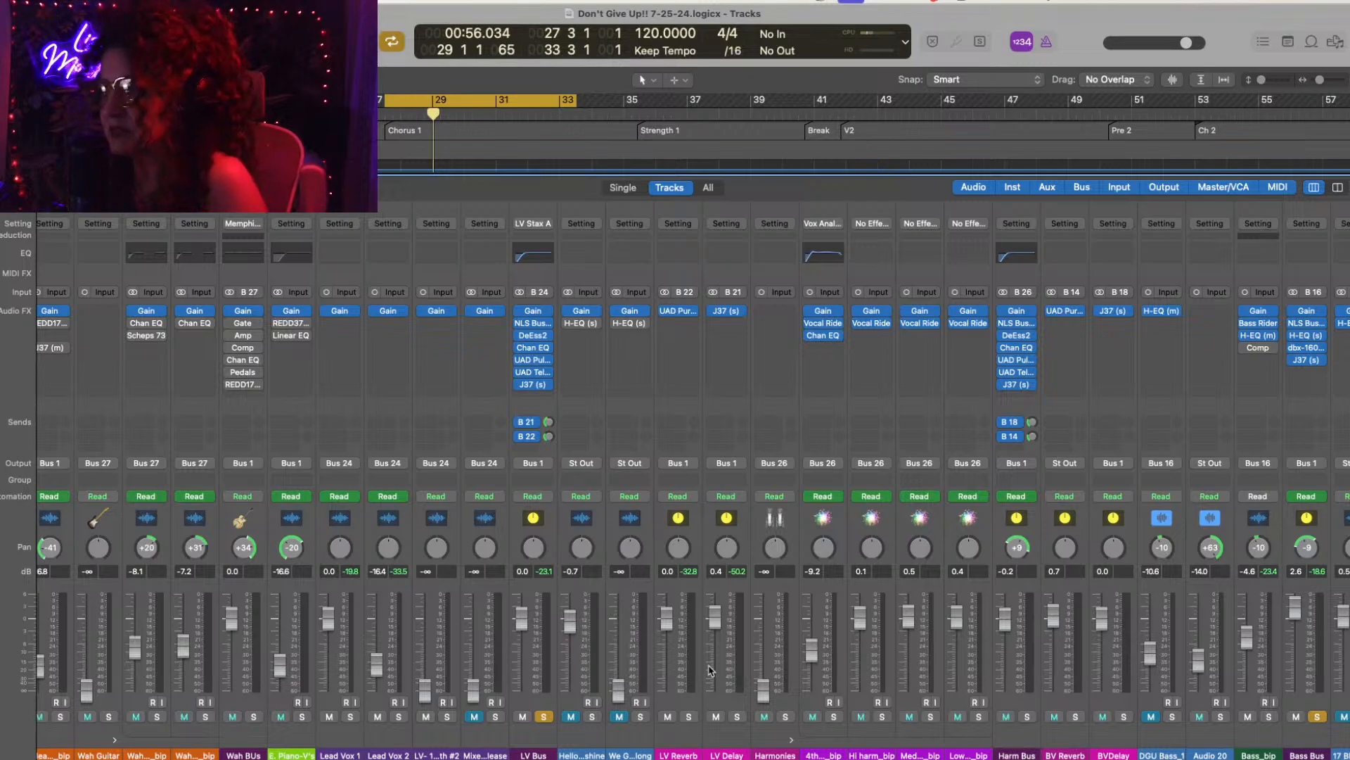
{"action": "left_click", "coordinate": [544, 716]}
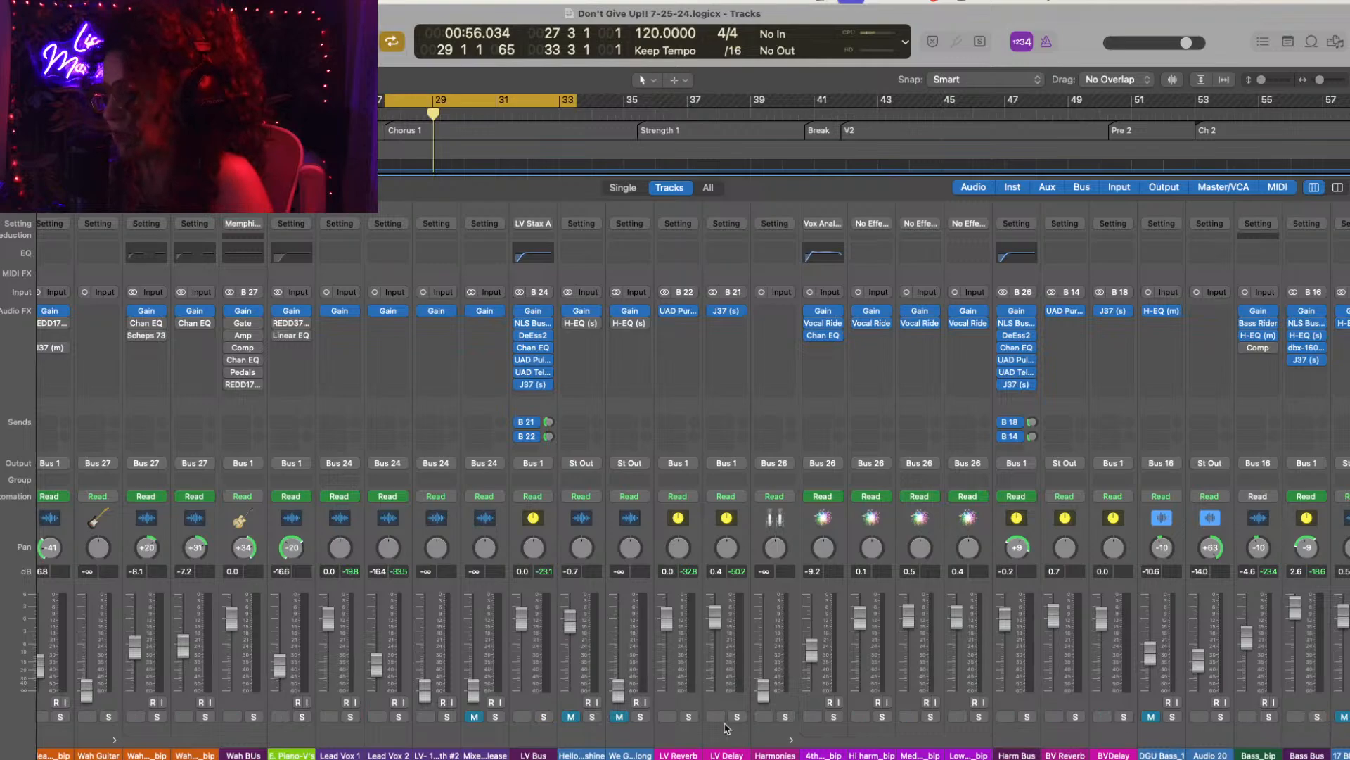
Step: Turn off solo on the two guitar channels that are still soloed
{"action": "scroll", "coordinate": [422, 633], "scroll_direction": "left", "scroll_amount": 5}
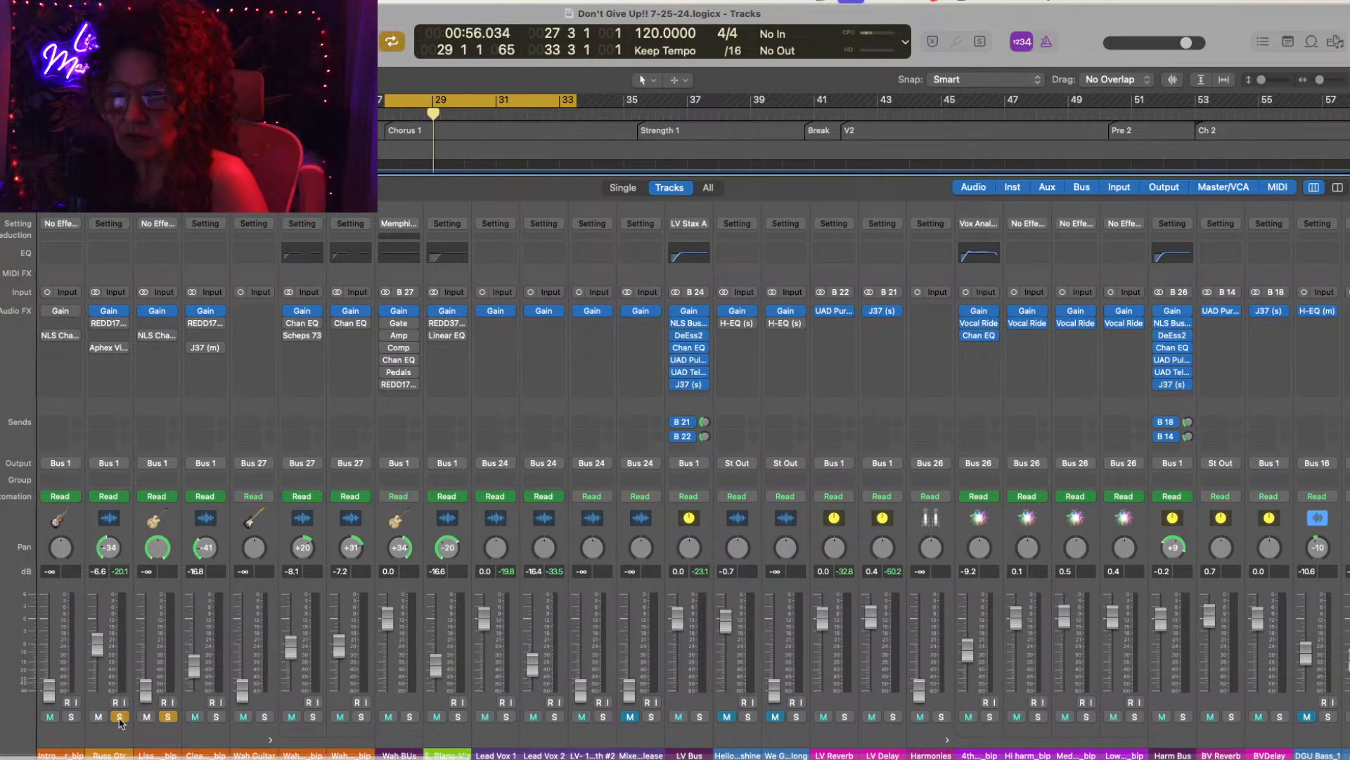
{"action": "left_click", "coordinate": [120, 717]}
{"action": "left_click", "coordinate": [168, 717]}
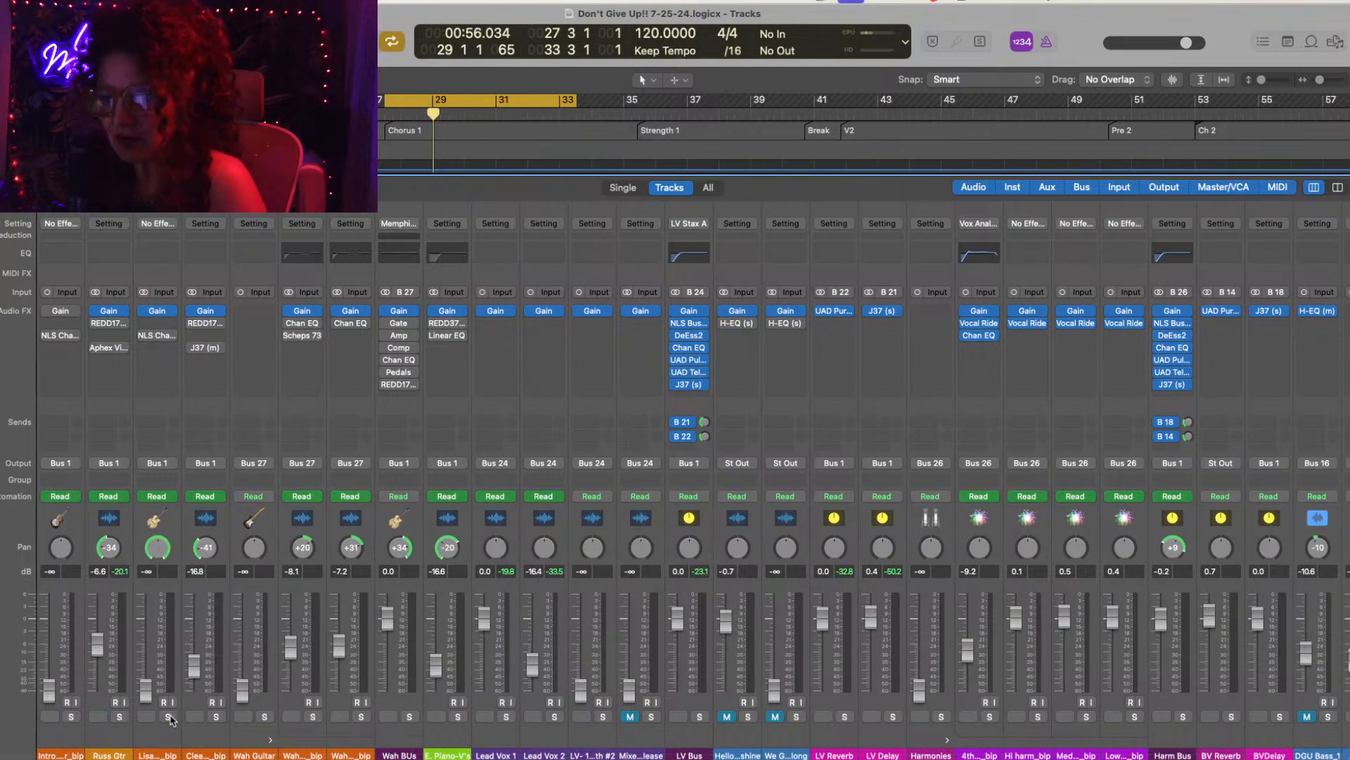
Step: Clear the remaining solos on the OH Buss, the *Drum Buss and the strings buss
{"action": "scroll", "coordinate": [745, 683], "scroll_direction": "right", "scroll_amount": 10}
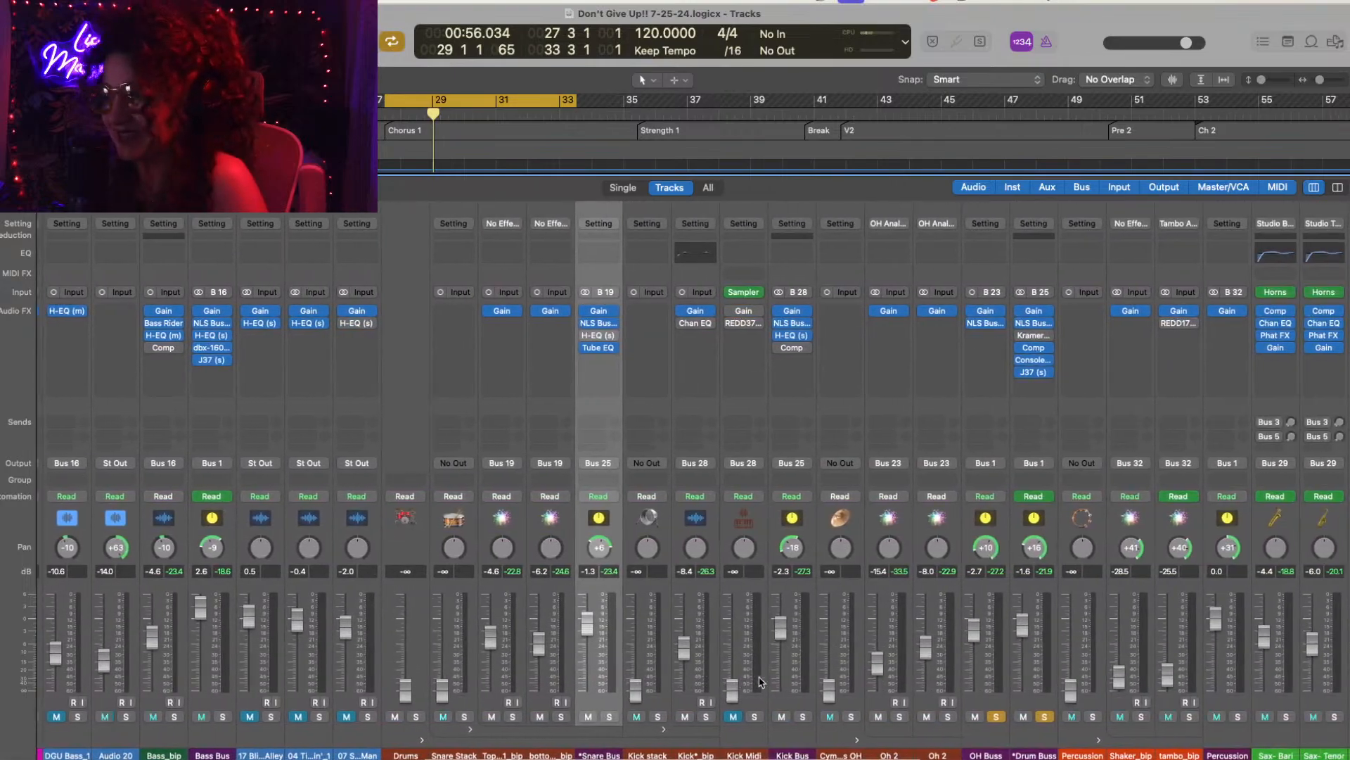
{"action": "scroll", "coordinate": [761, 681], "scroll_direction": "right", "scroll_amount": 1}
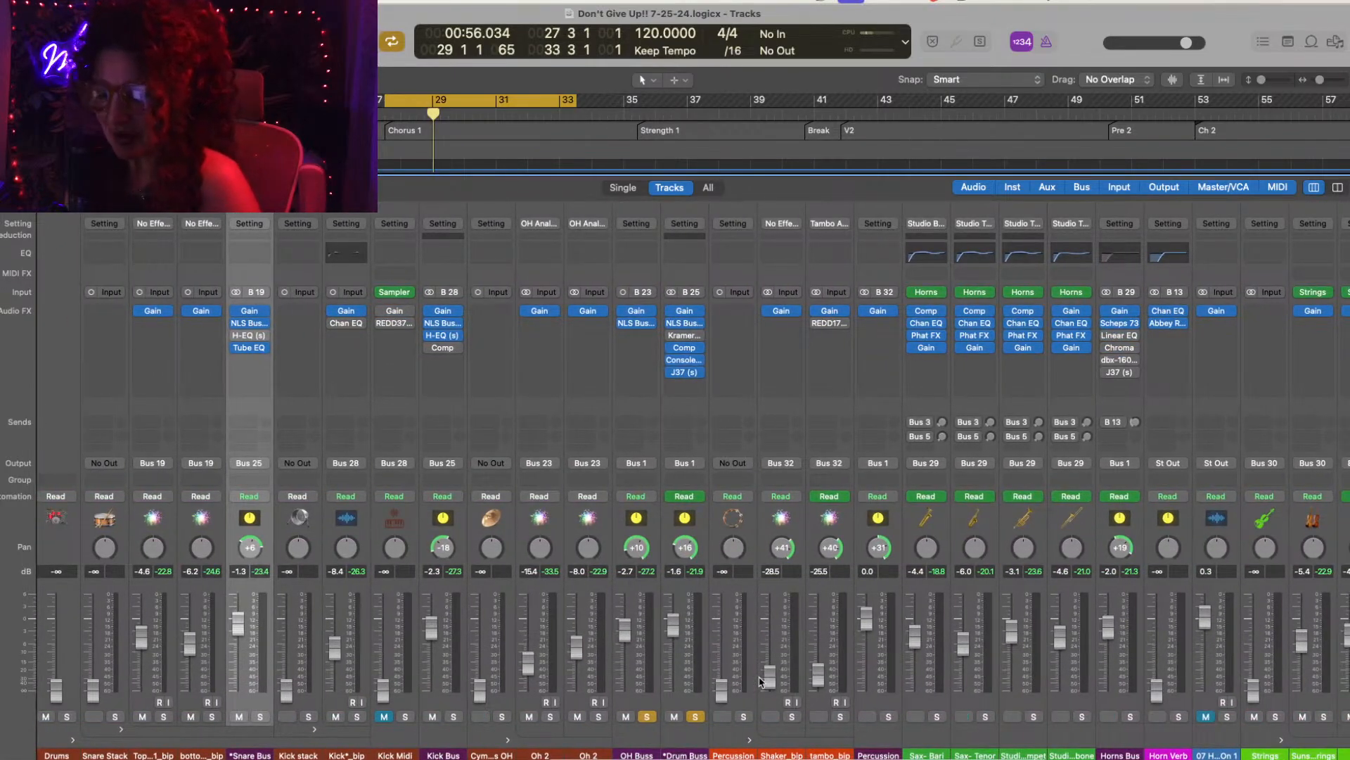
{"action": "left_click", "coordinate": [646, 716]}
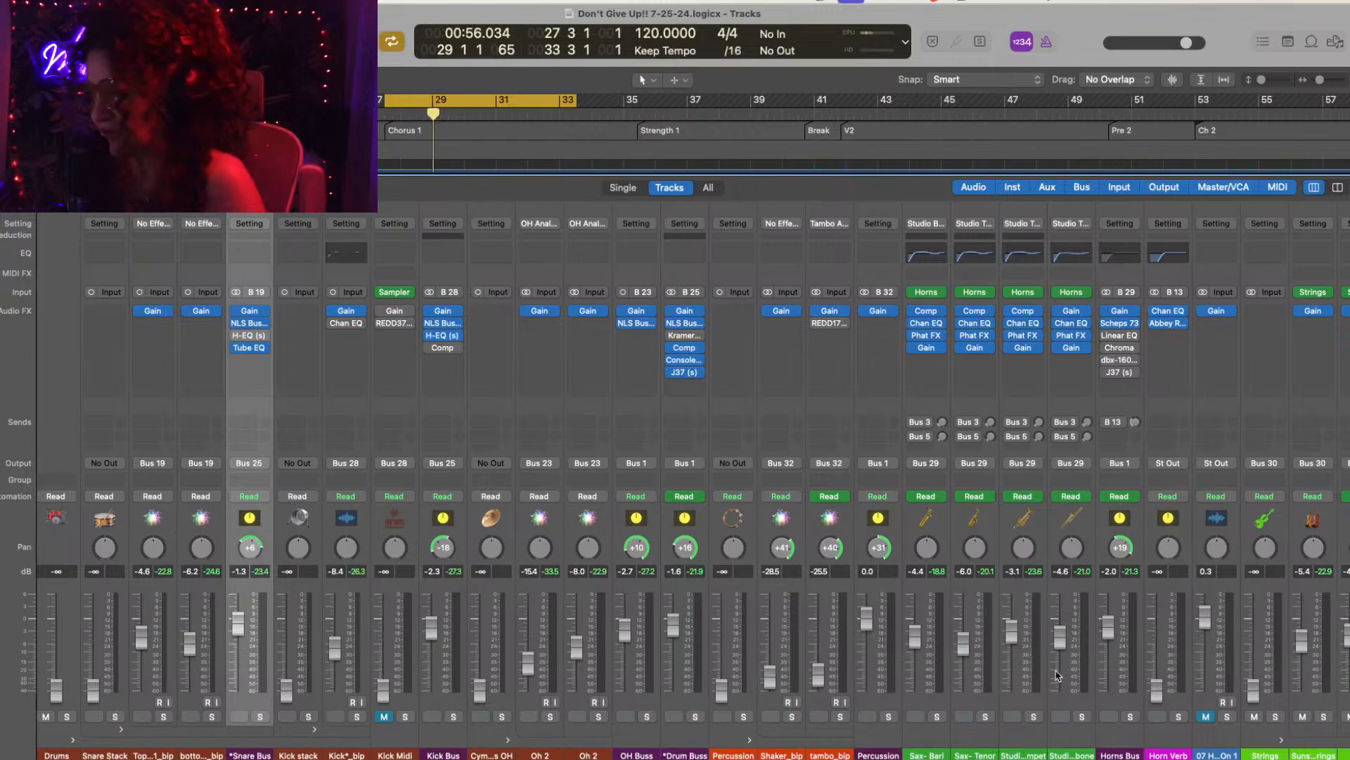
{"action": "scroll", "coordinate": [700, 724], "scroll_direction": "right", "scroll_amount": 9}
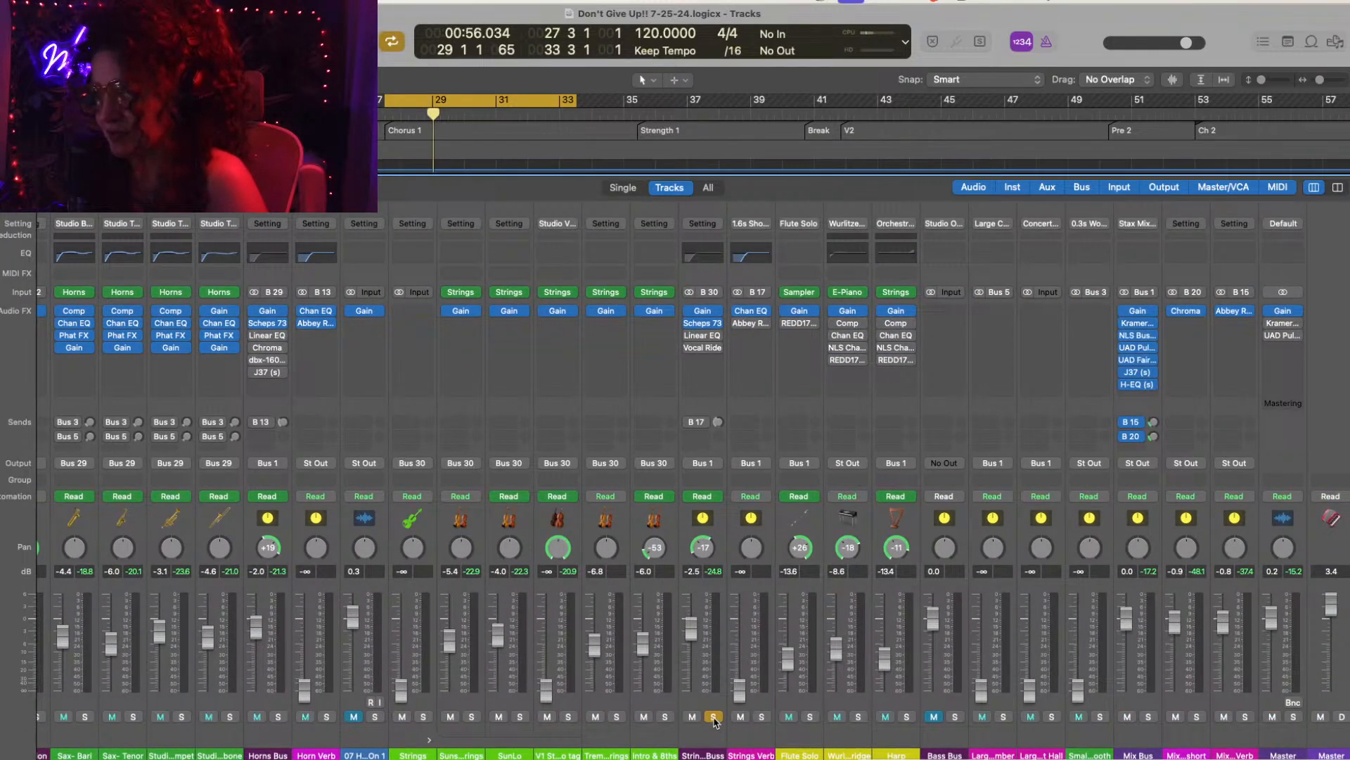
{"action": "left_click", "coordinate": [714, 717]}
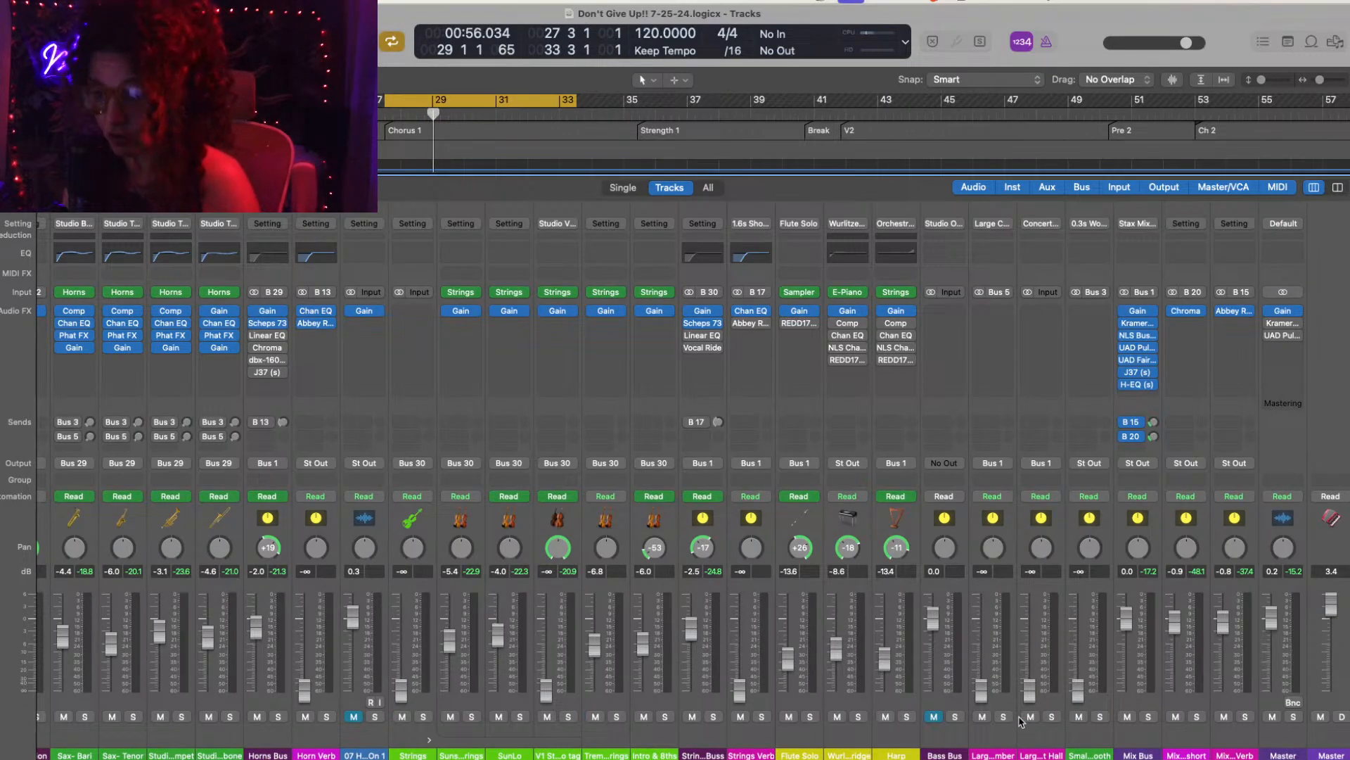
Step: Look across the mixer channels and check the pan mode options available for the OH Buss
{"action": "scroll", "coordinate": [952, 696], "scroll_direction": "left", "scroll_amount": 15}
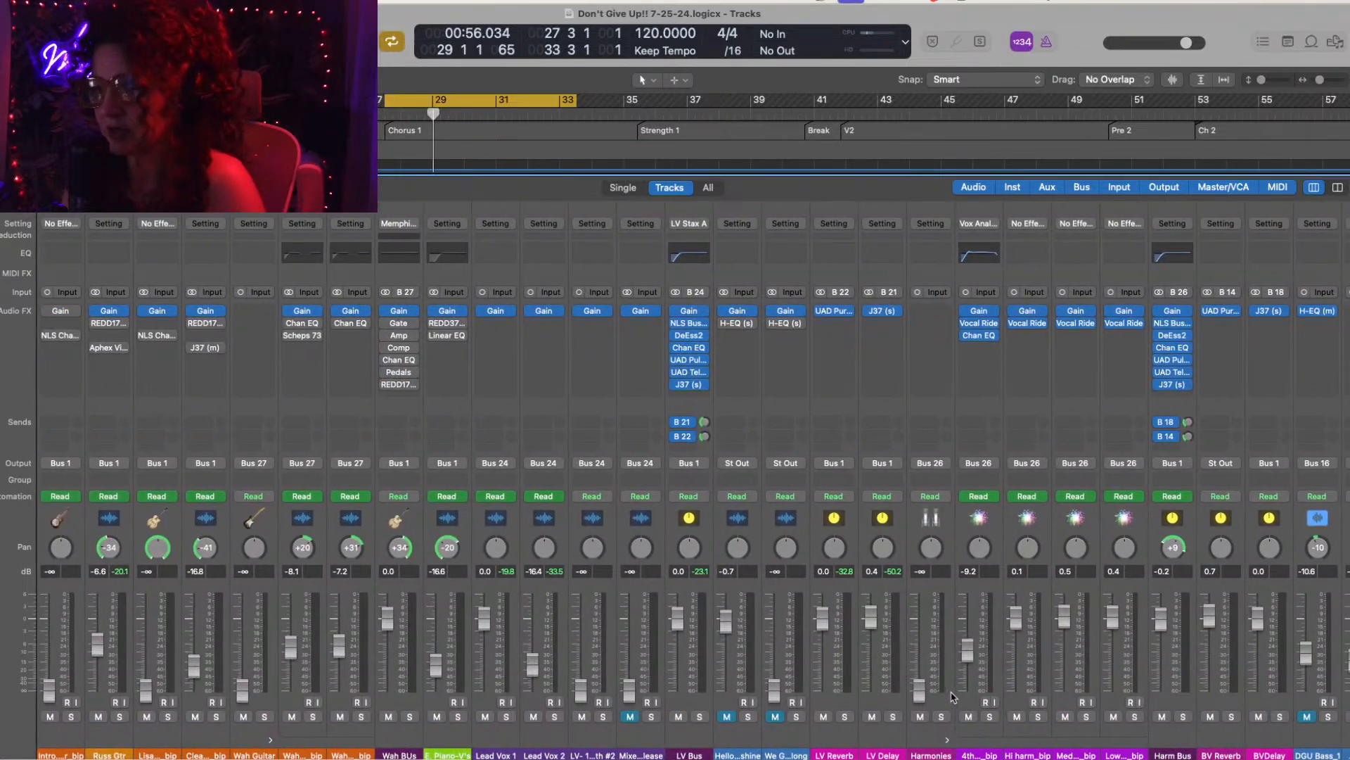
{"action": "scroll", "coordinate": [953, 696], "scroll_direction": "right", "scroll_amount": 15}
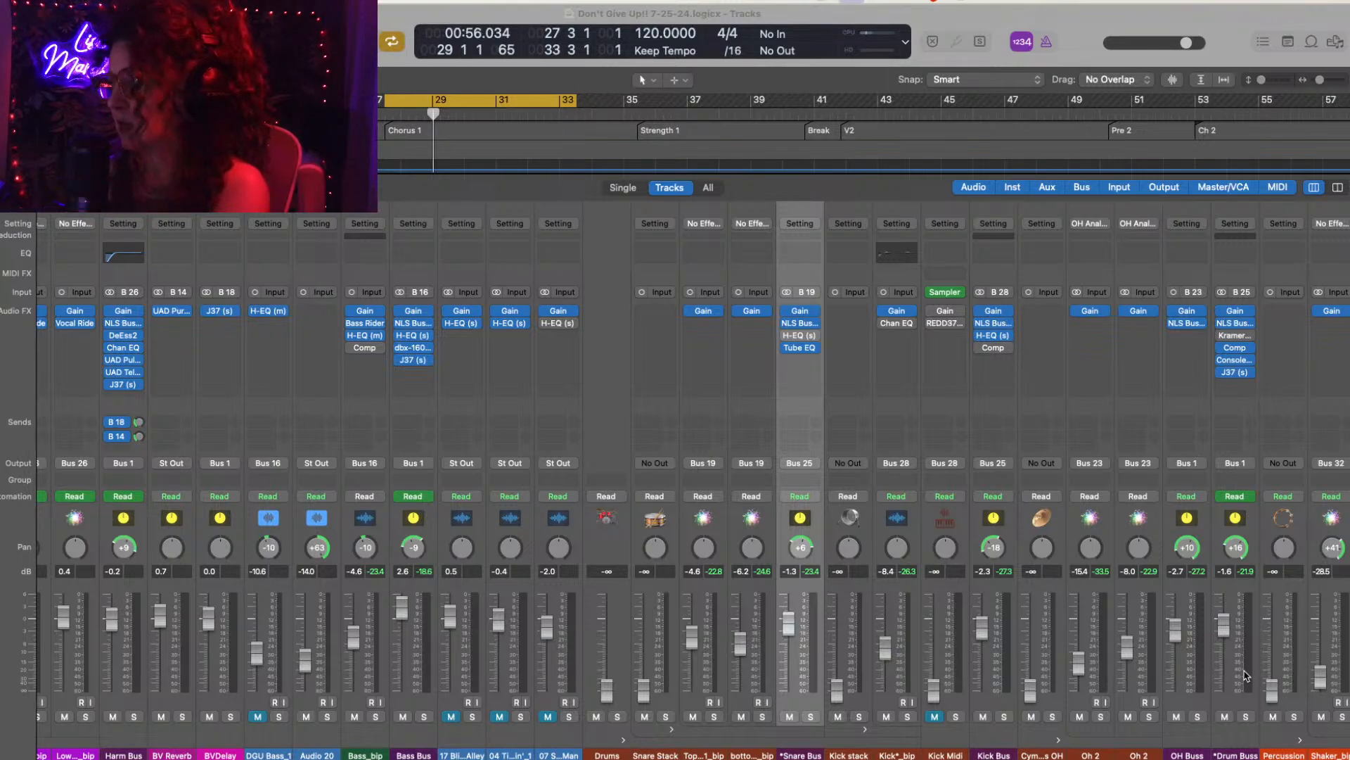
{"action": "scroll", "coordinate": [818, 681], "scroll_direction": "right", "scroll_amount": 3}
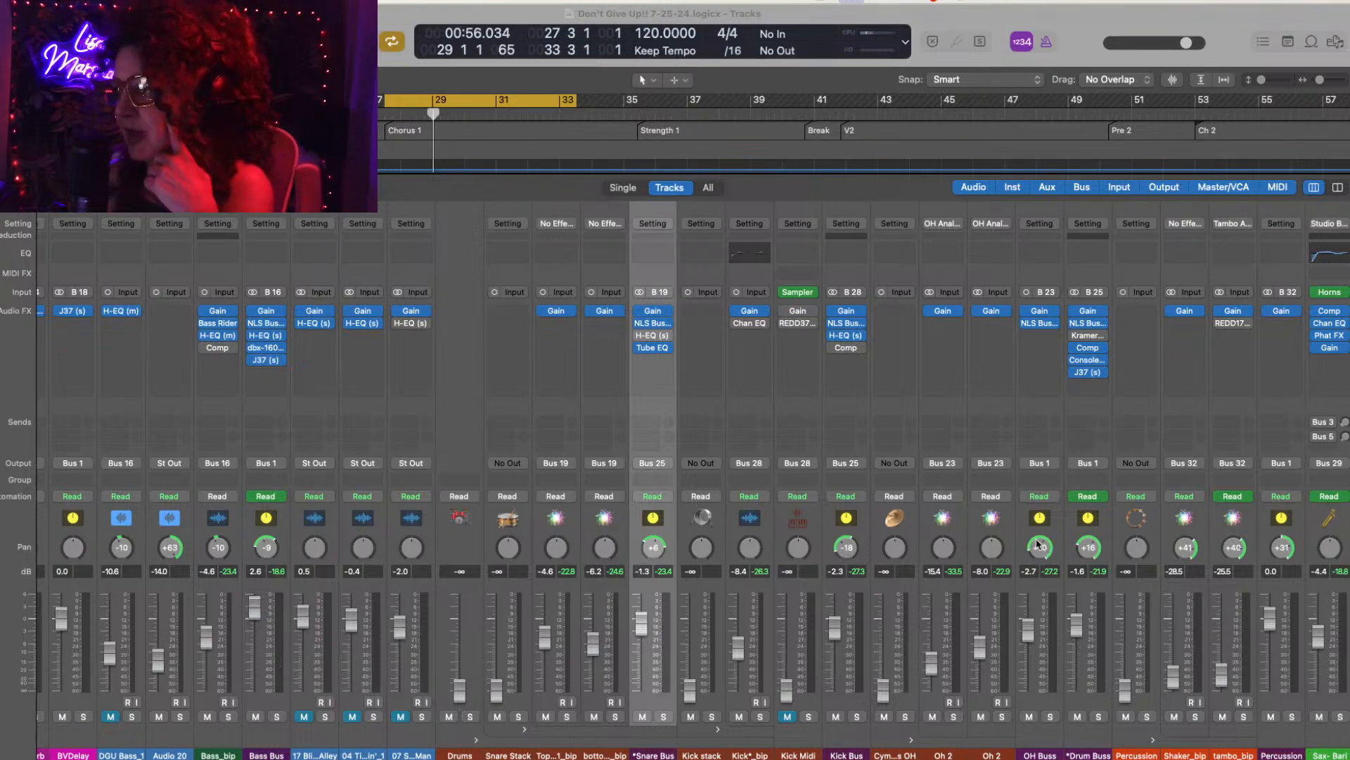
{"action": "right_click", "coordinate": [1038, 547]}
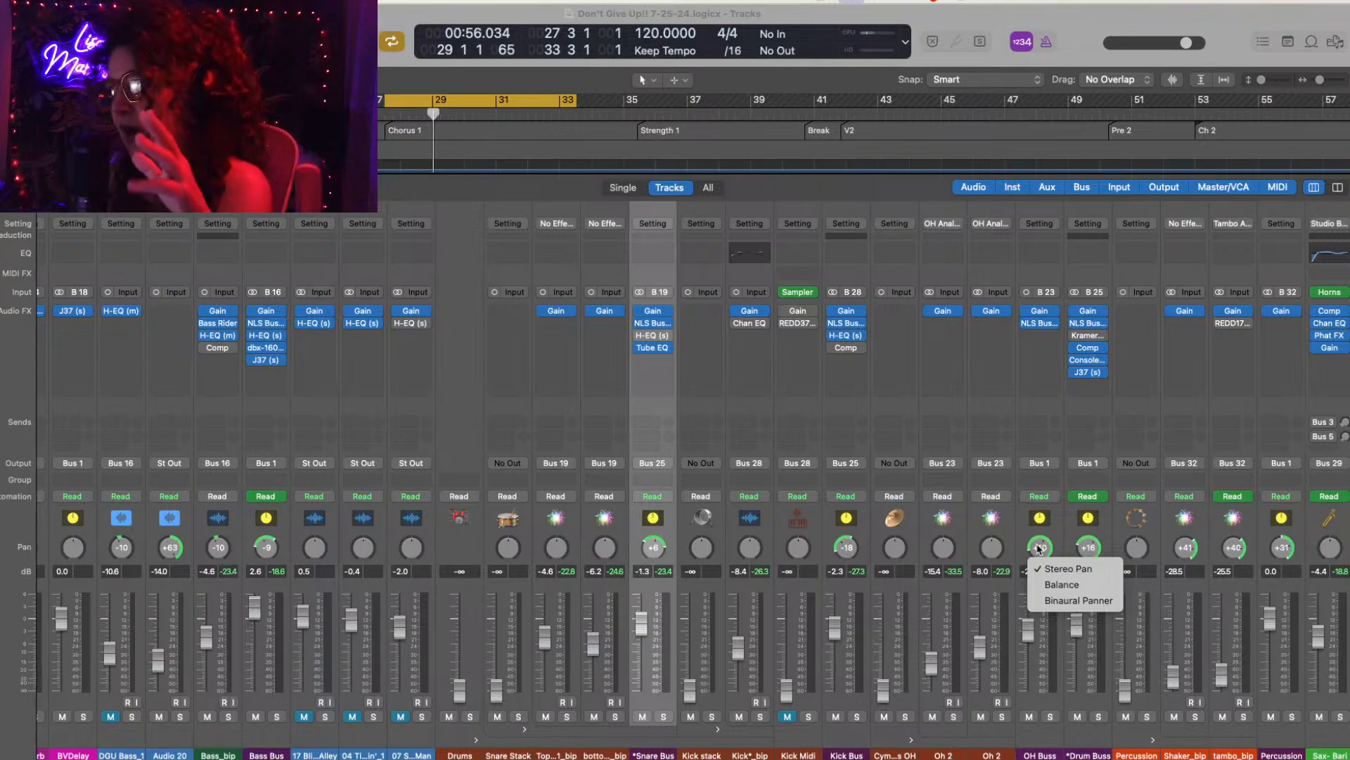
{"action": "left_click", "coordinate": [1045, 681]}
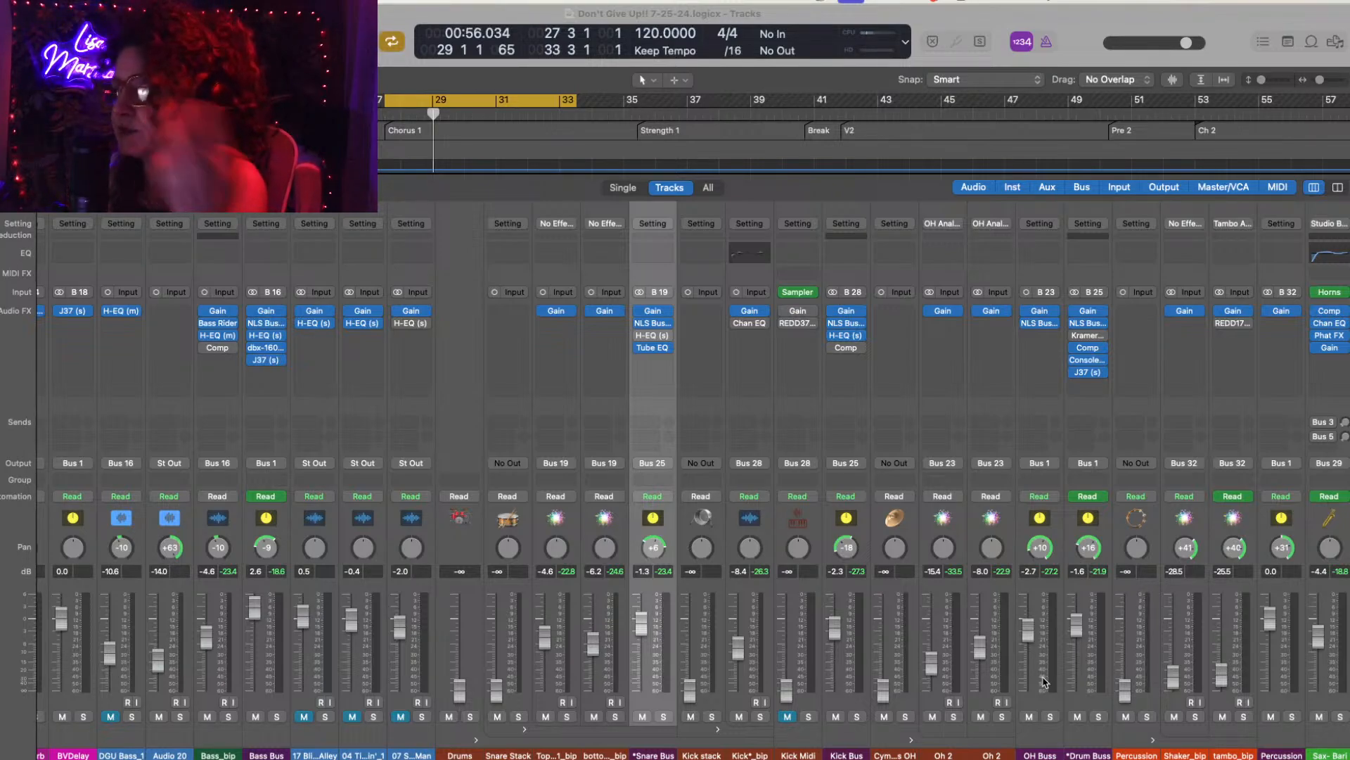
Step: Examine the NLS Buss plug-in on the *Drum Buss, including its studio setting, and close it
{"action": "scroll", "coordinate": [1088, 665], "scroll_direction": "right", "scroll_amount": 5}
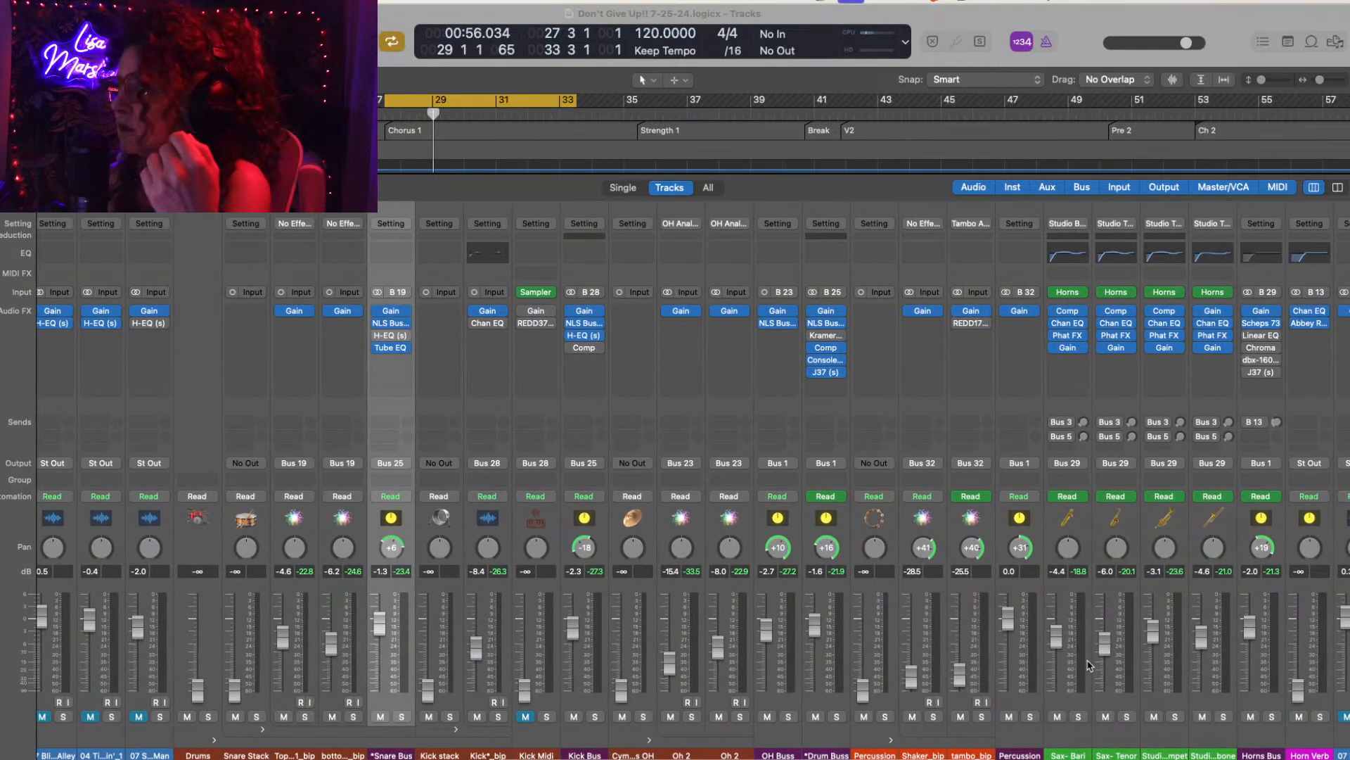
{"action": "scroll", "coordinate": [1088, 665], "scroll_direction": "right", "scroll_amount": 1}
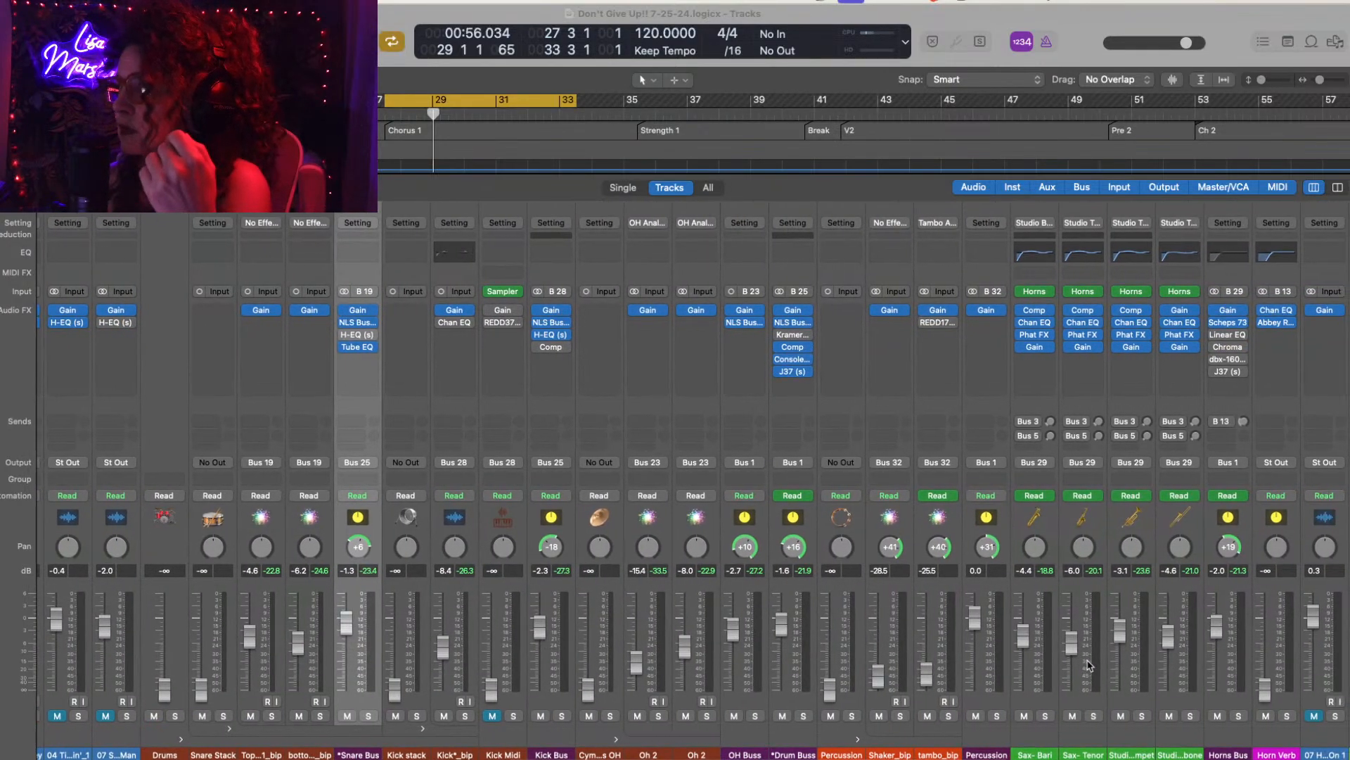
{"action": "left_click", "coordinate": [792, 323]}
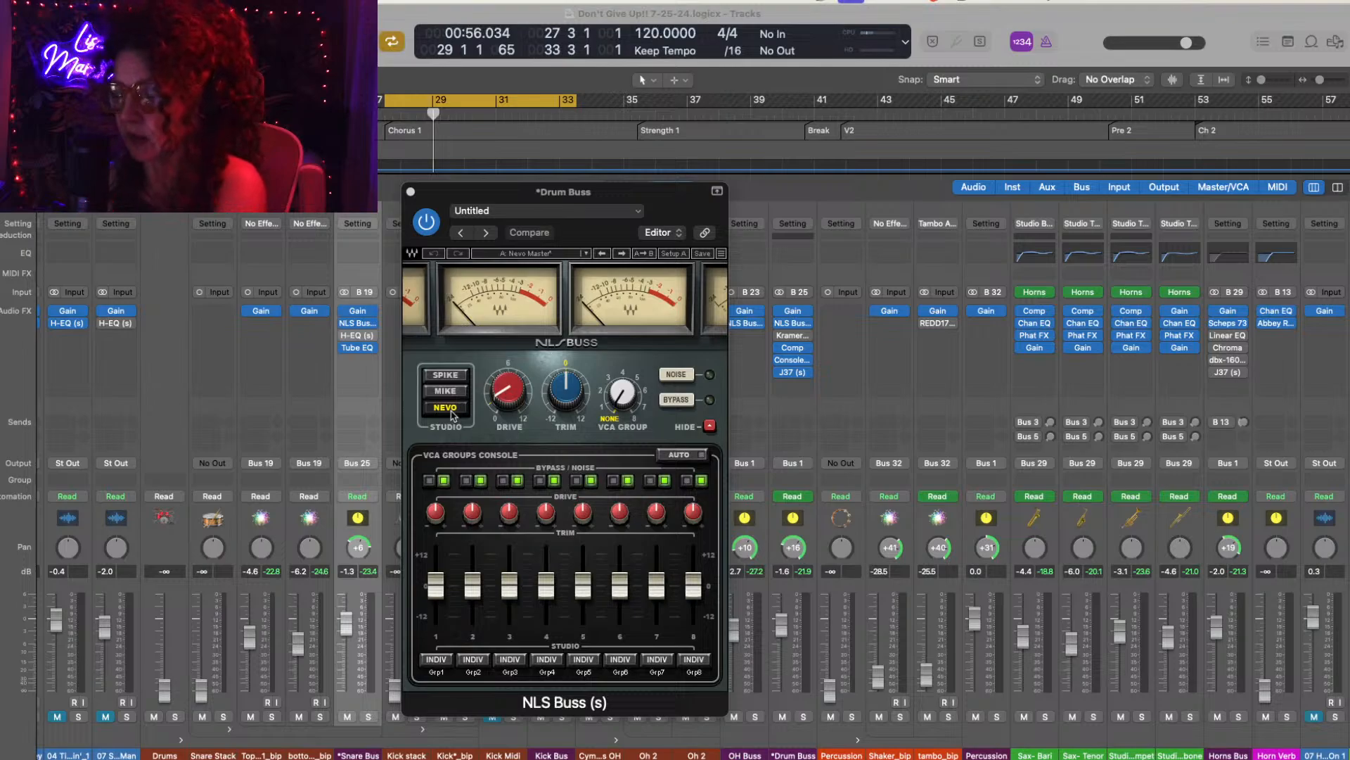
{"action": "left_click", "coordinate": [411, 192]}
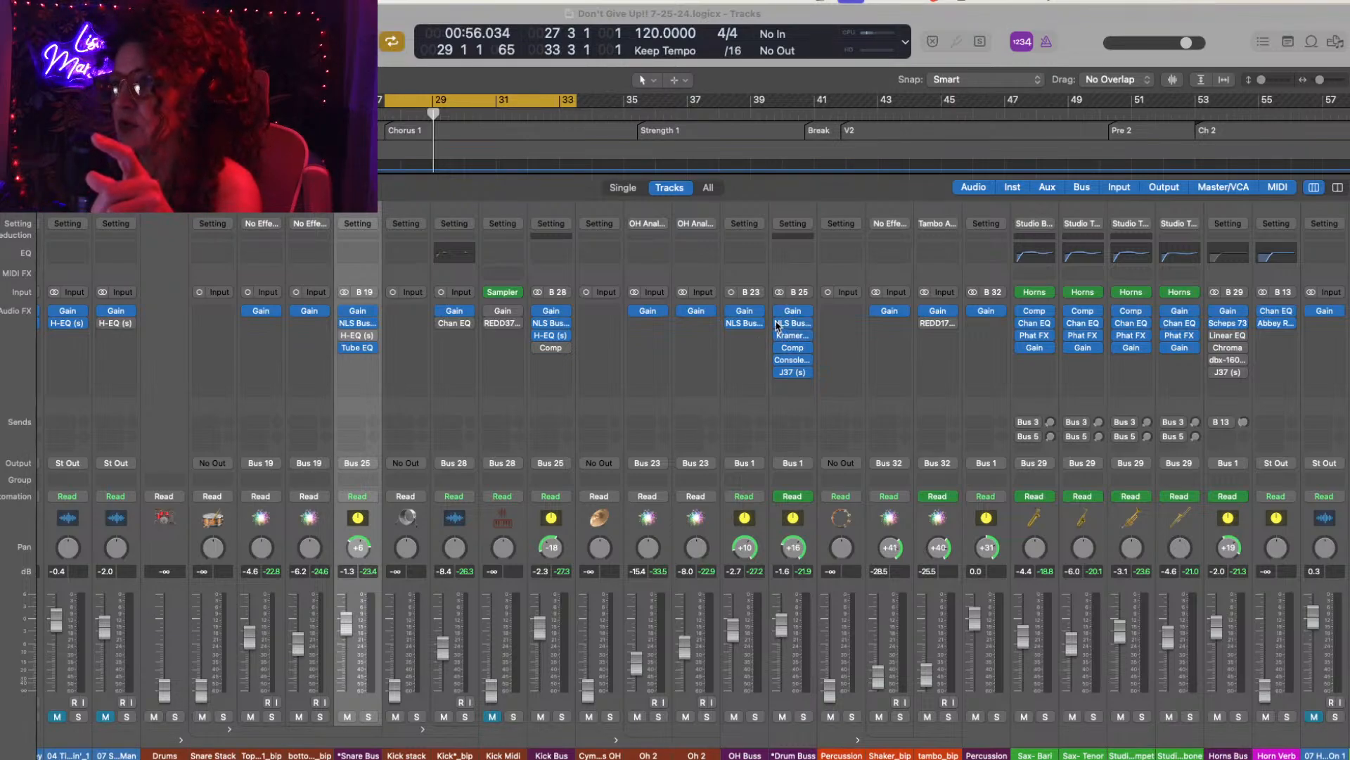
Step: Examine the Kramer PIE and Compressor settings on the *Drum Buss and close both plug-in windows
{"action": "left_click", "coordinate": [793, 335]}
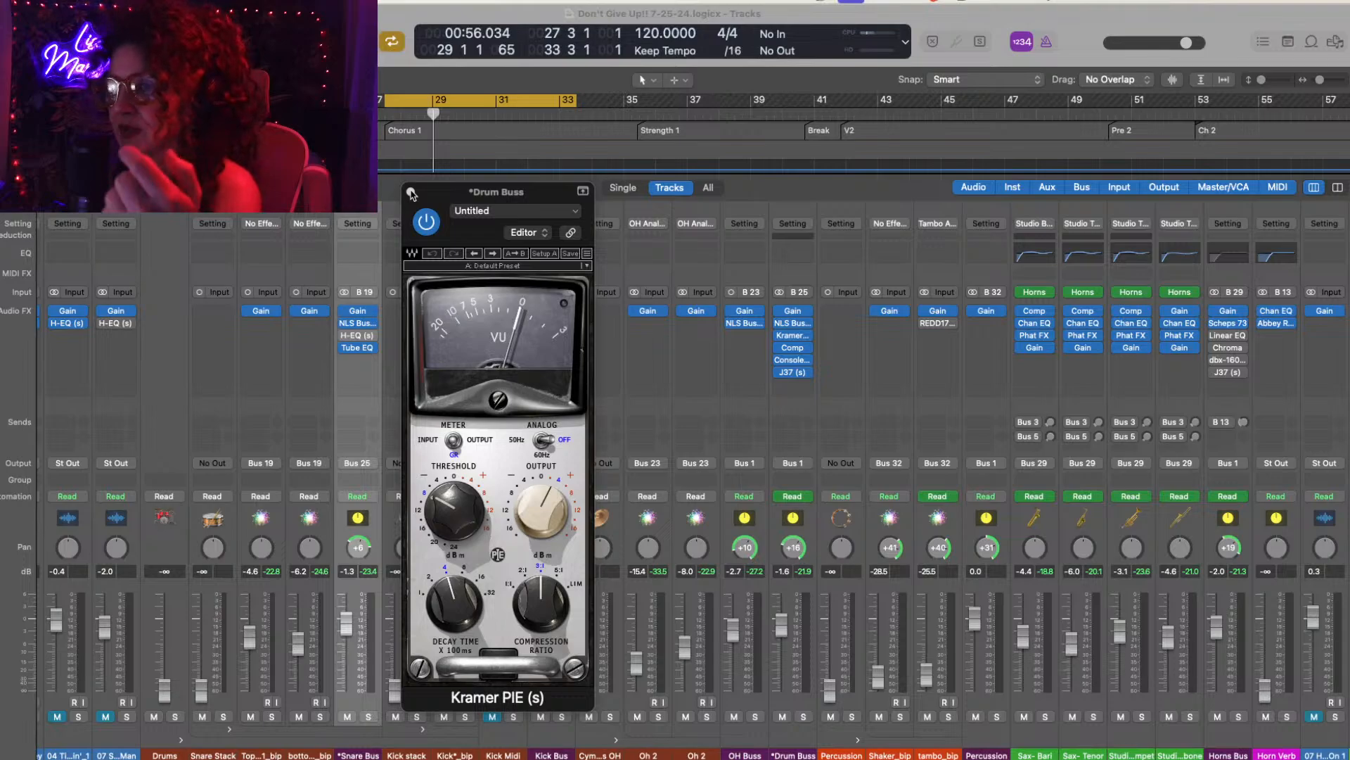
{"action": "left_click", "coordinate": [793, 348]}
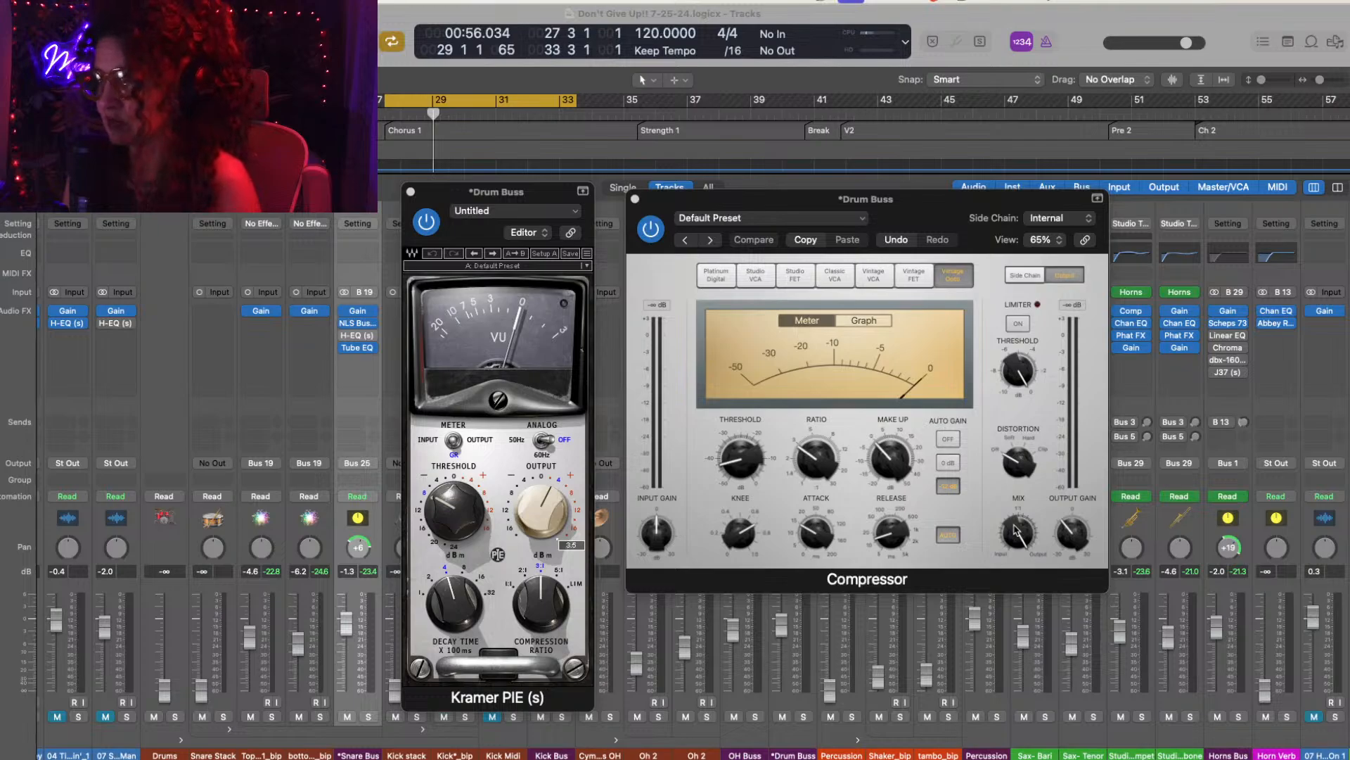
{"action": "left_click", "coordinate": [635, 200]}
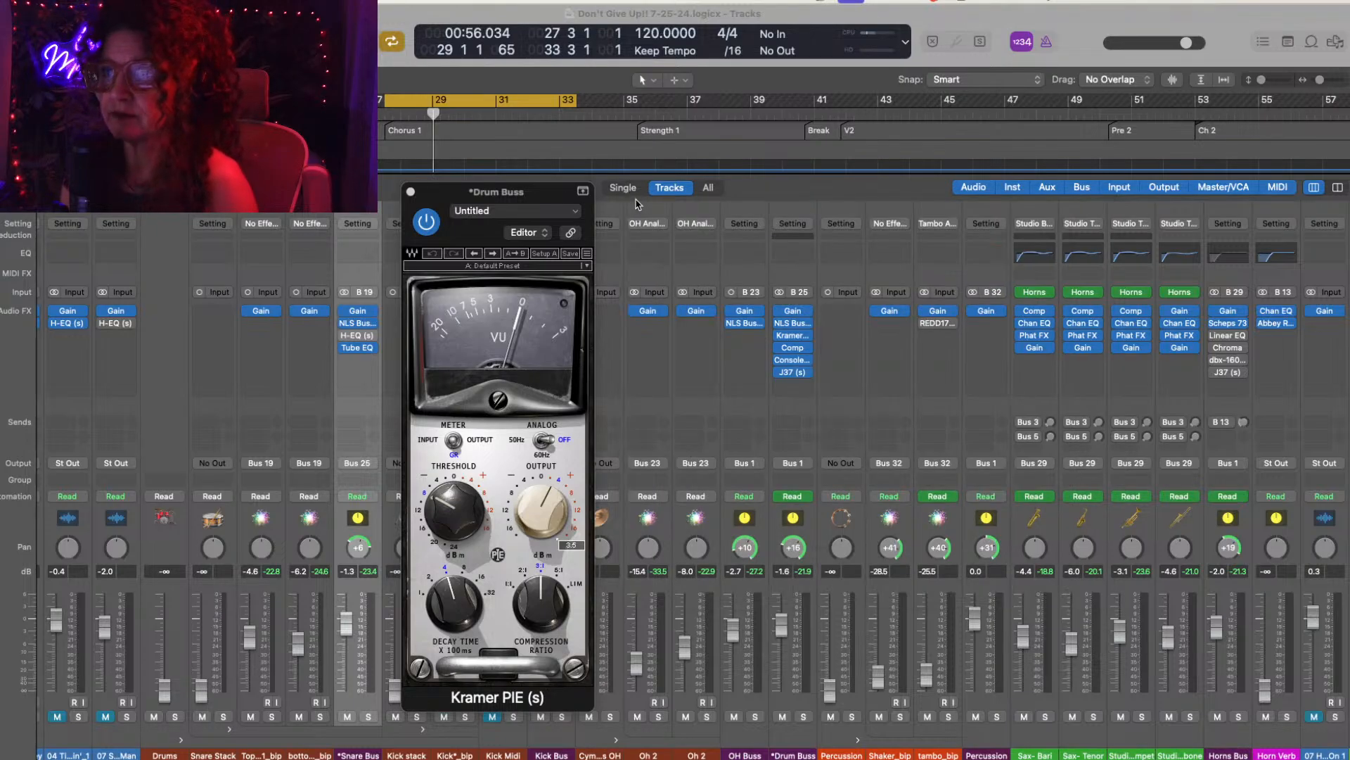
{"action": "left_click", "coordinate": [411, 192]}
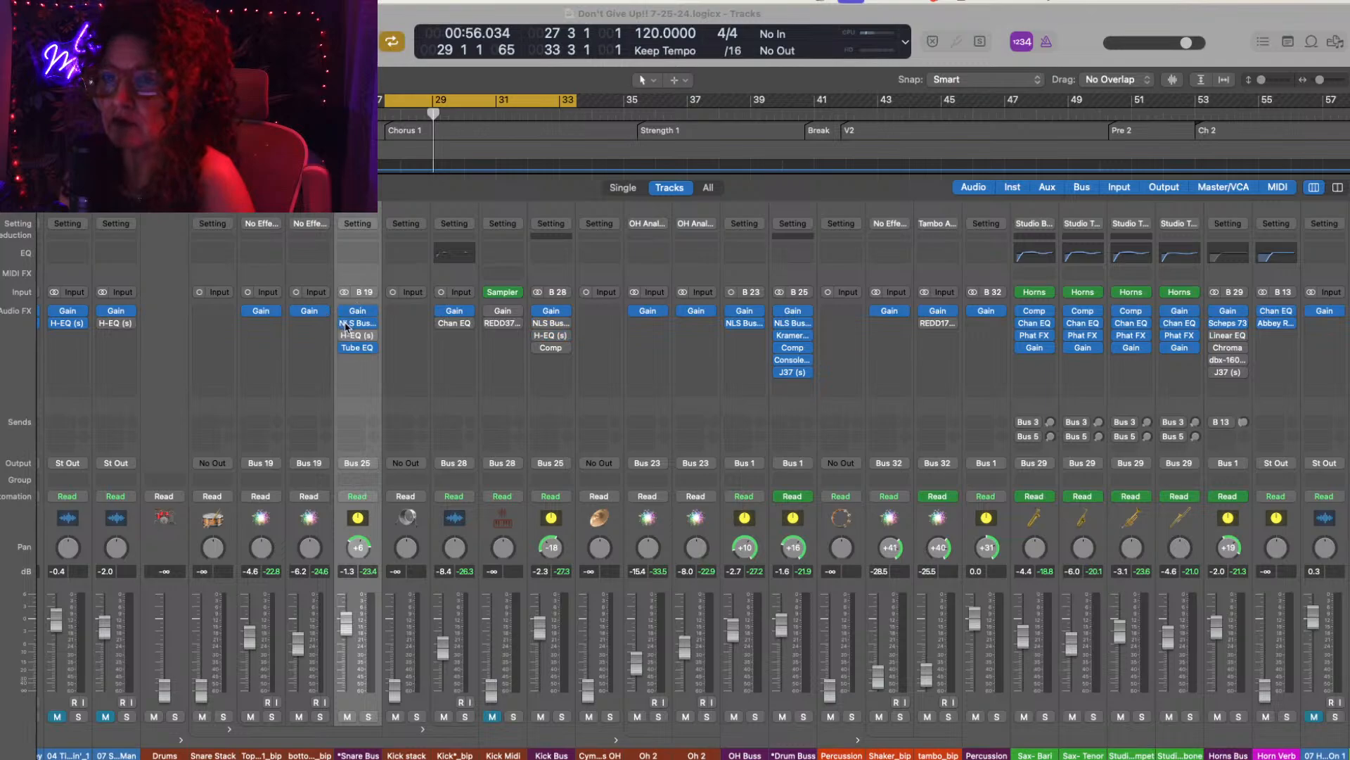
Step: Bypass NLS Buss, H-EQ and Tube EQ on the *Snare Bus plus NLS Buss and H-EQ on the Kick Bus, and shift the project window sideways
{"action": "left_click", "coordinate": [345, 349]}
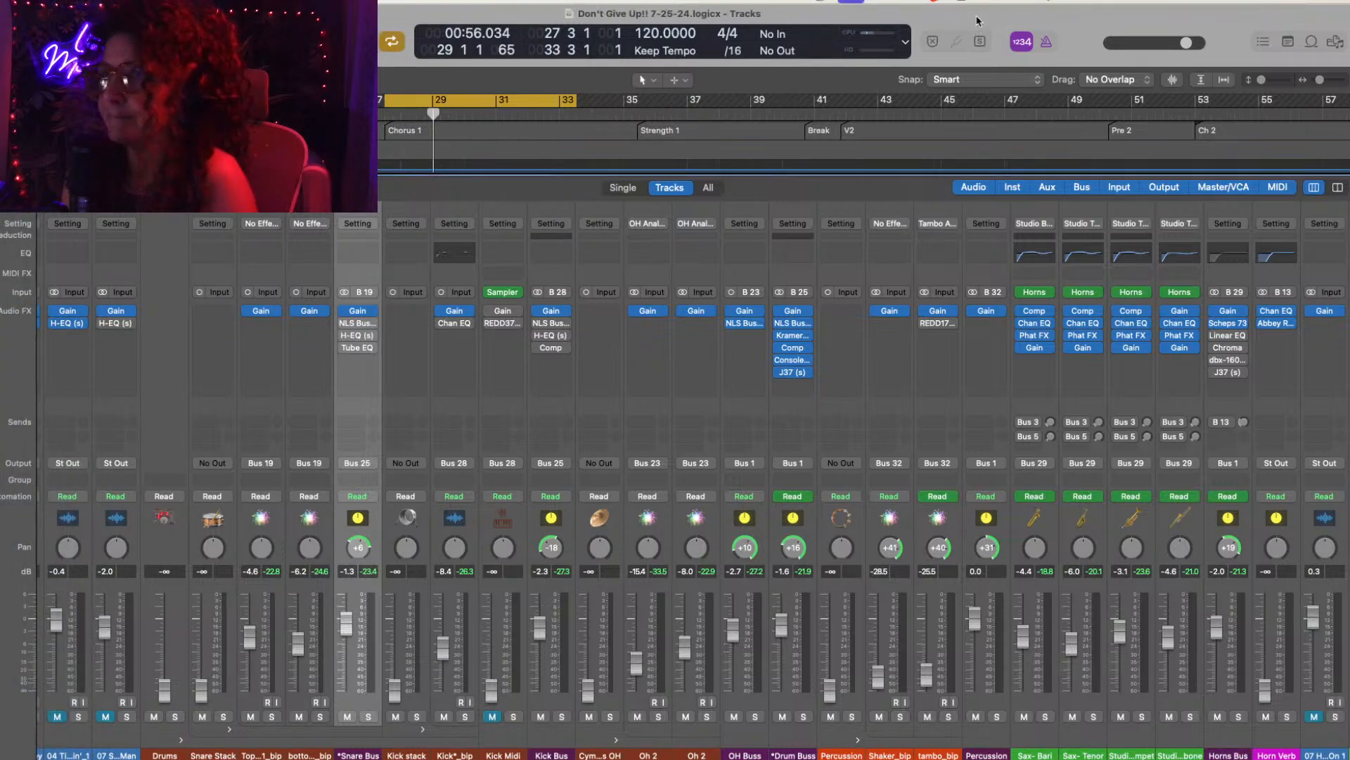
{"action": "left_click_drag", "start_coordinate": [977, 20], "coordinate": [935, 20]}
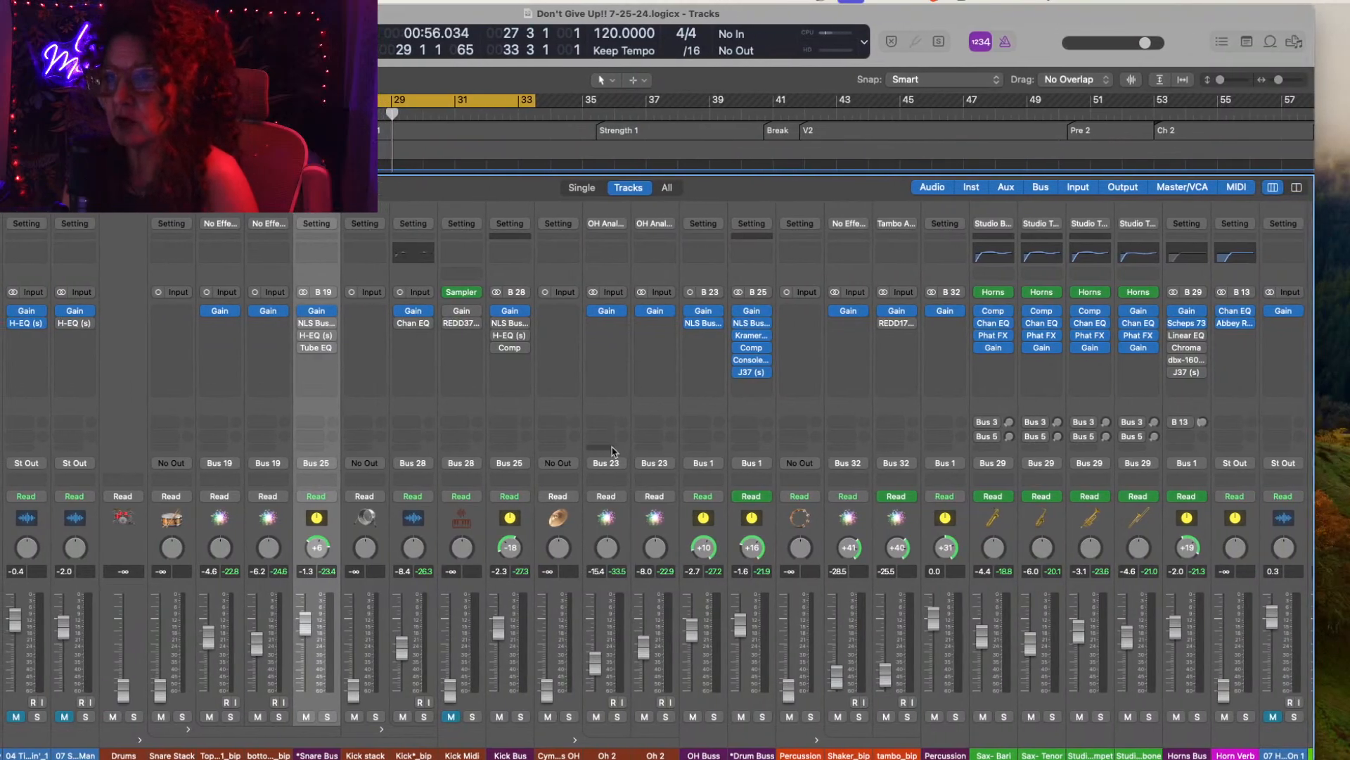
Step: Examine the EQ curve of the existing H-EQ on the *Snare Bus and close the plug-in window
{"action": "scroll", "coordinate": [579, 517], "scroll_direction": "left", "scroll_amount": 5}
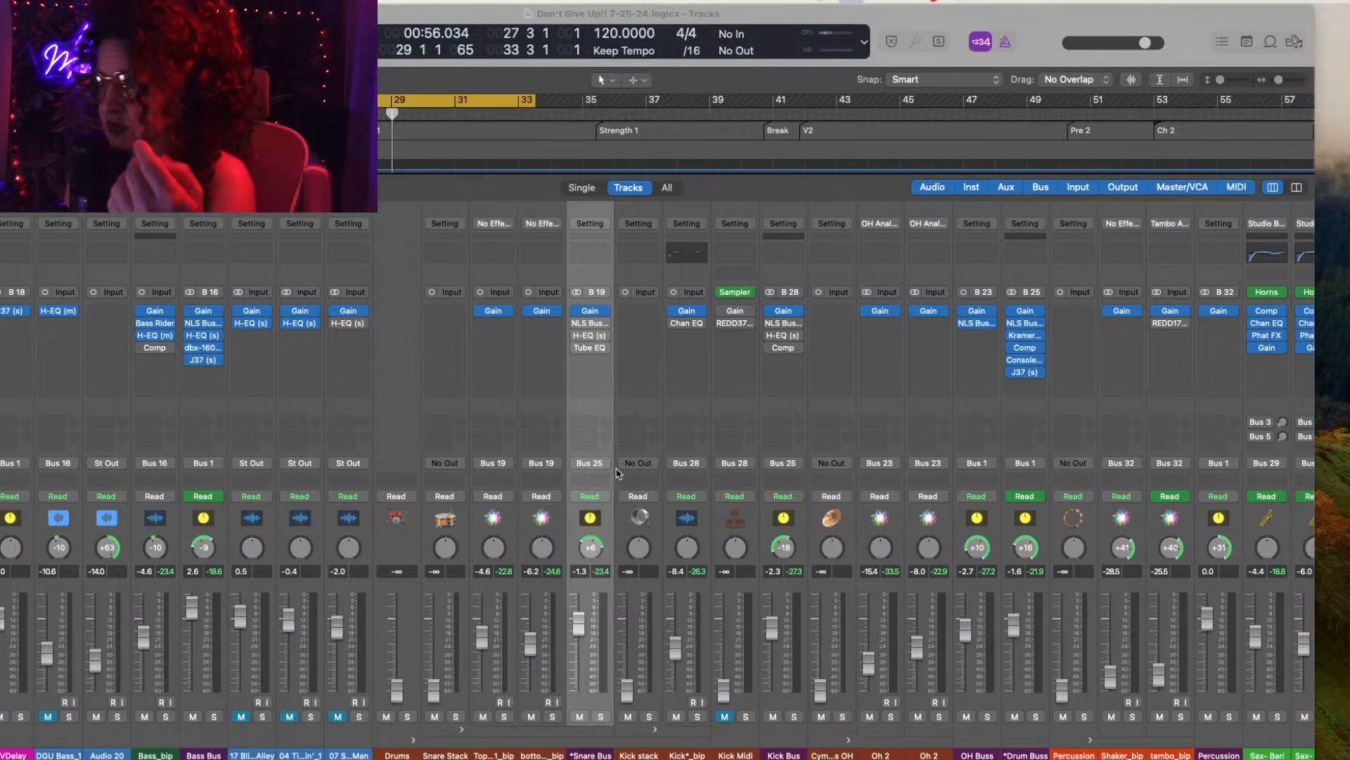
{"action": "left_click", "coordinate": [592, 338]}
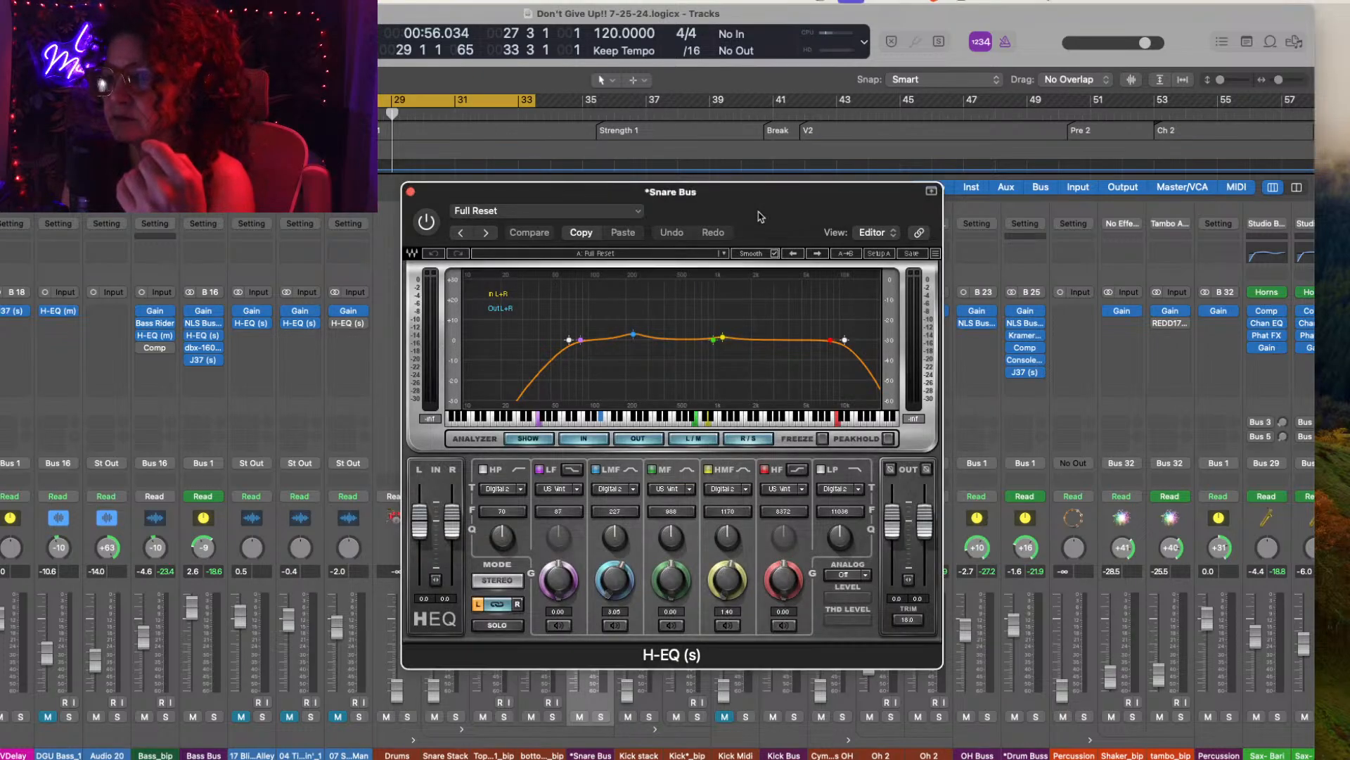
{"action": "left_click_drag", "start_coordinate": [760, 216], "coordinate": [614, 187]}
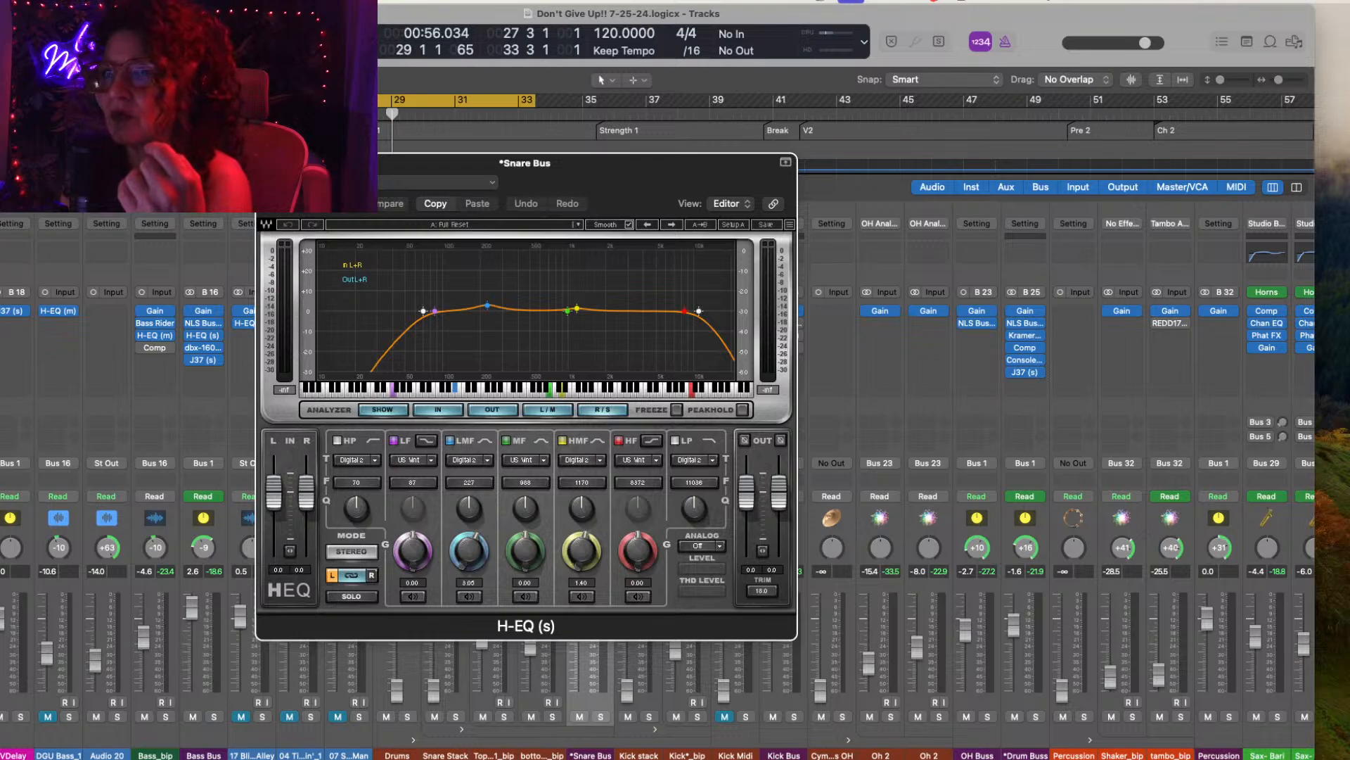
{"action": "left_click", "coordinate": [268, 163]}
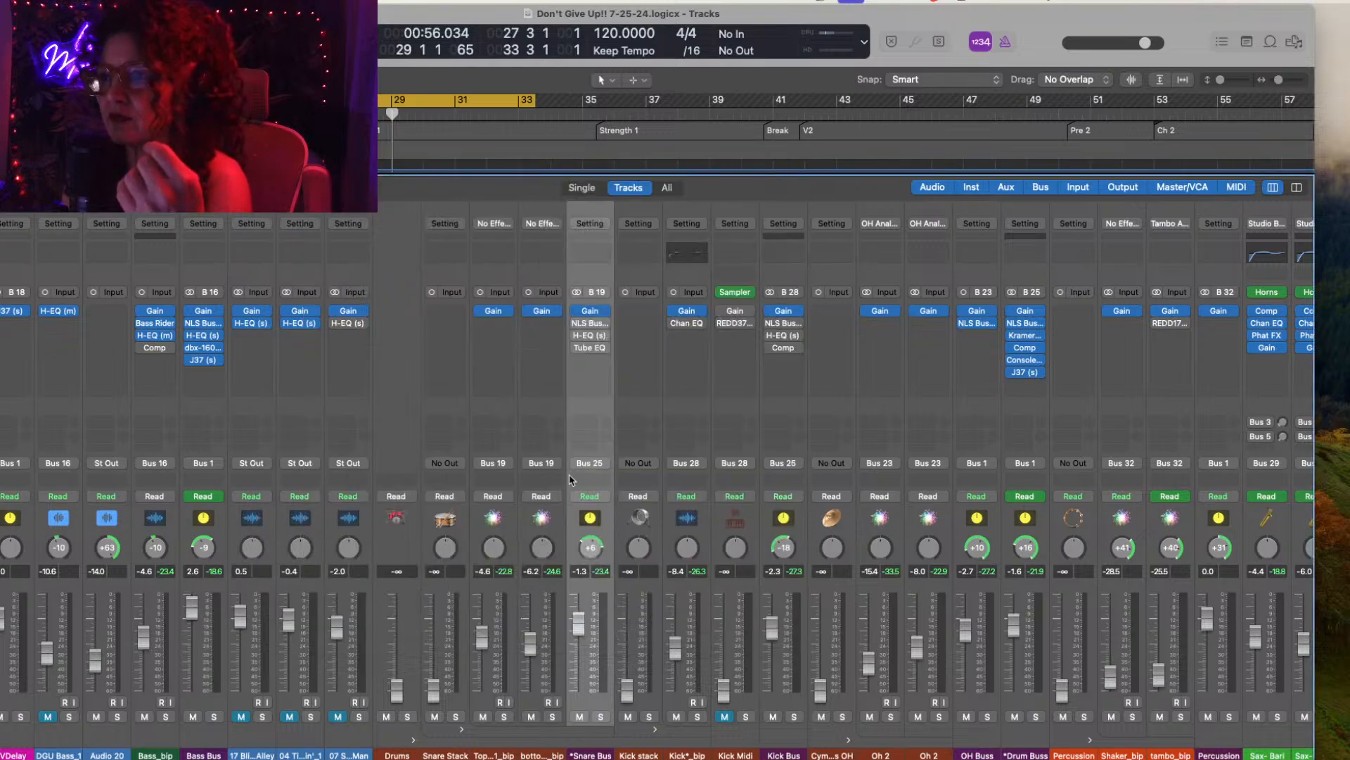
Step: Insert a new Waves H-EQ (s) on the *Snare Bus in the empty slot below Tube EQ
{"action": "left_click", "coordinate": [604, 360]}
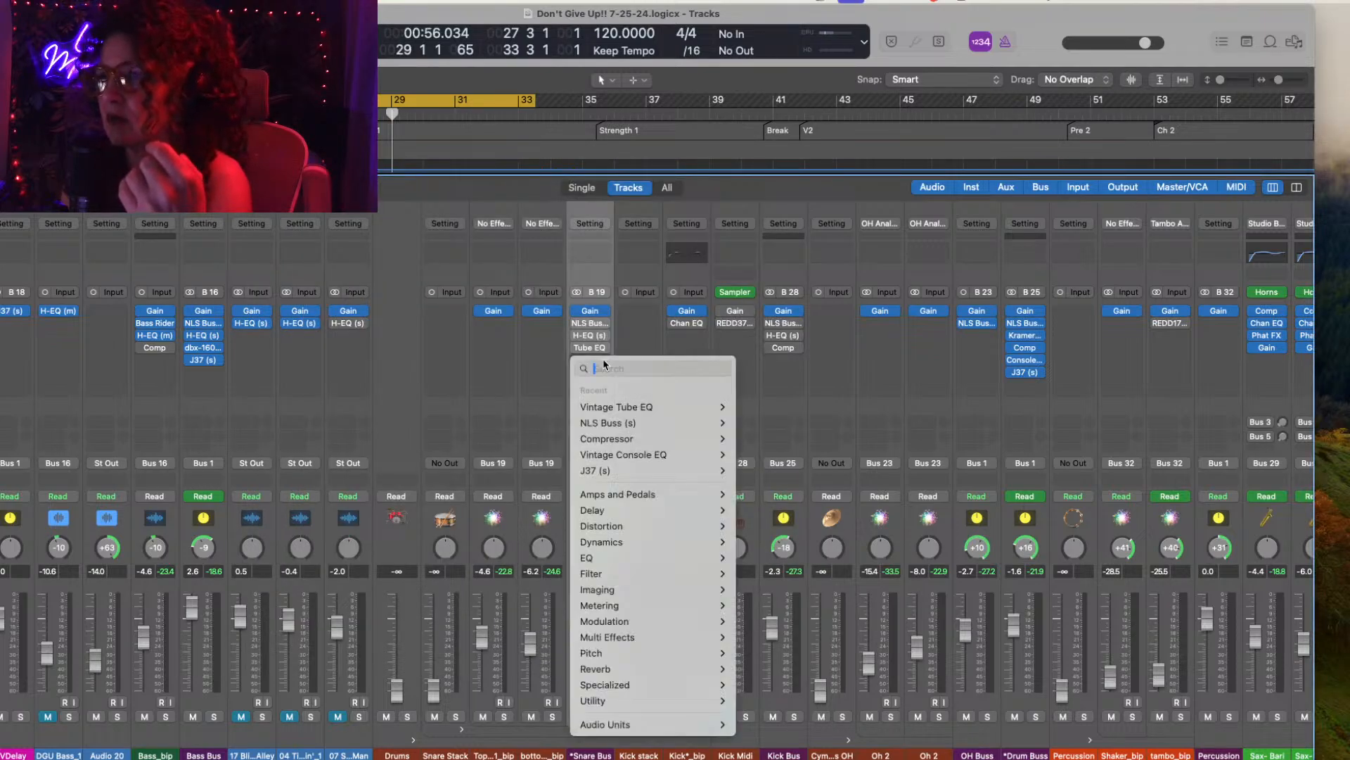
{"action": "mouse_move", "coordinate": [663, 725]}
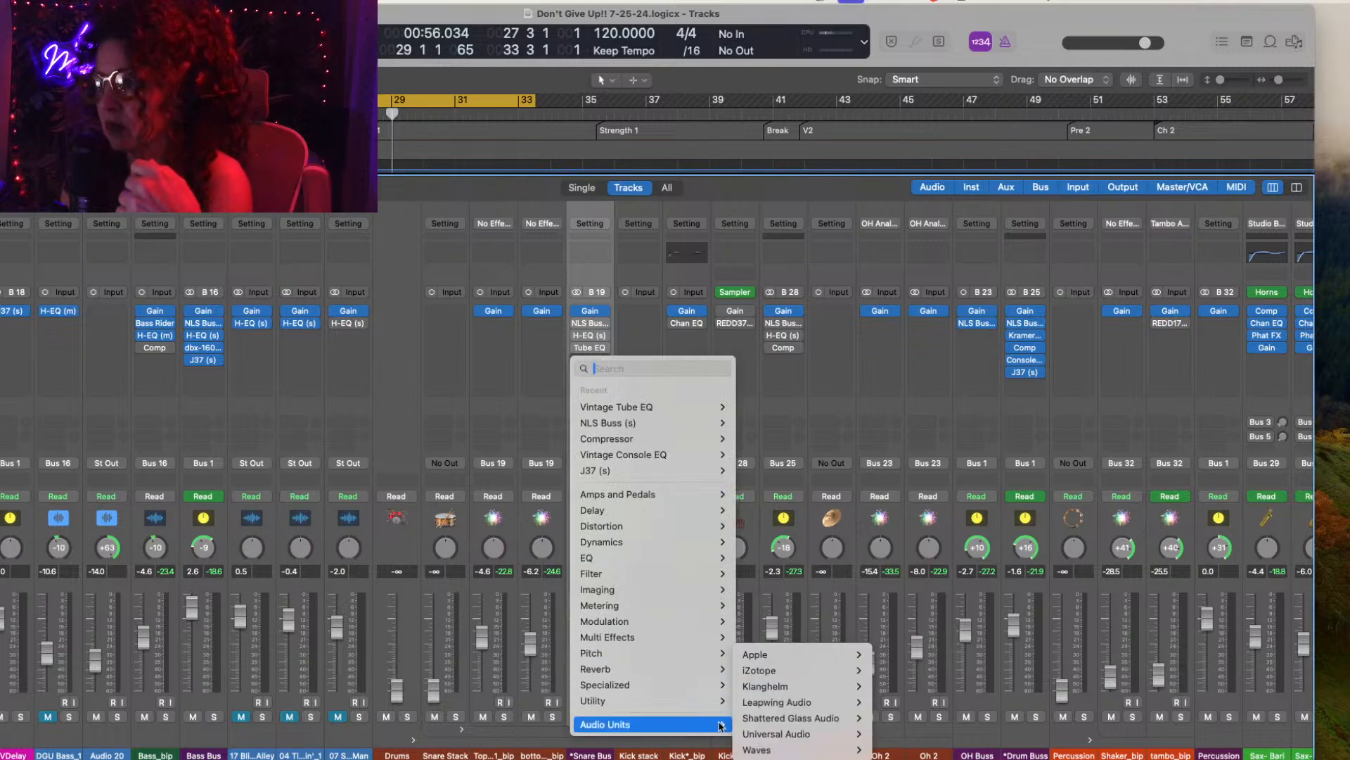
{"action": "mouse_move", "coordinate": [776, 751]}
{"action": "mouse_move", "coordinate": [921, 541]}
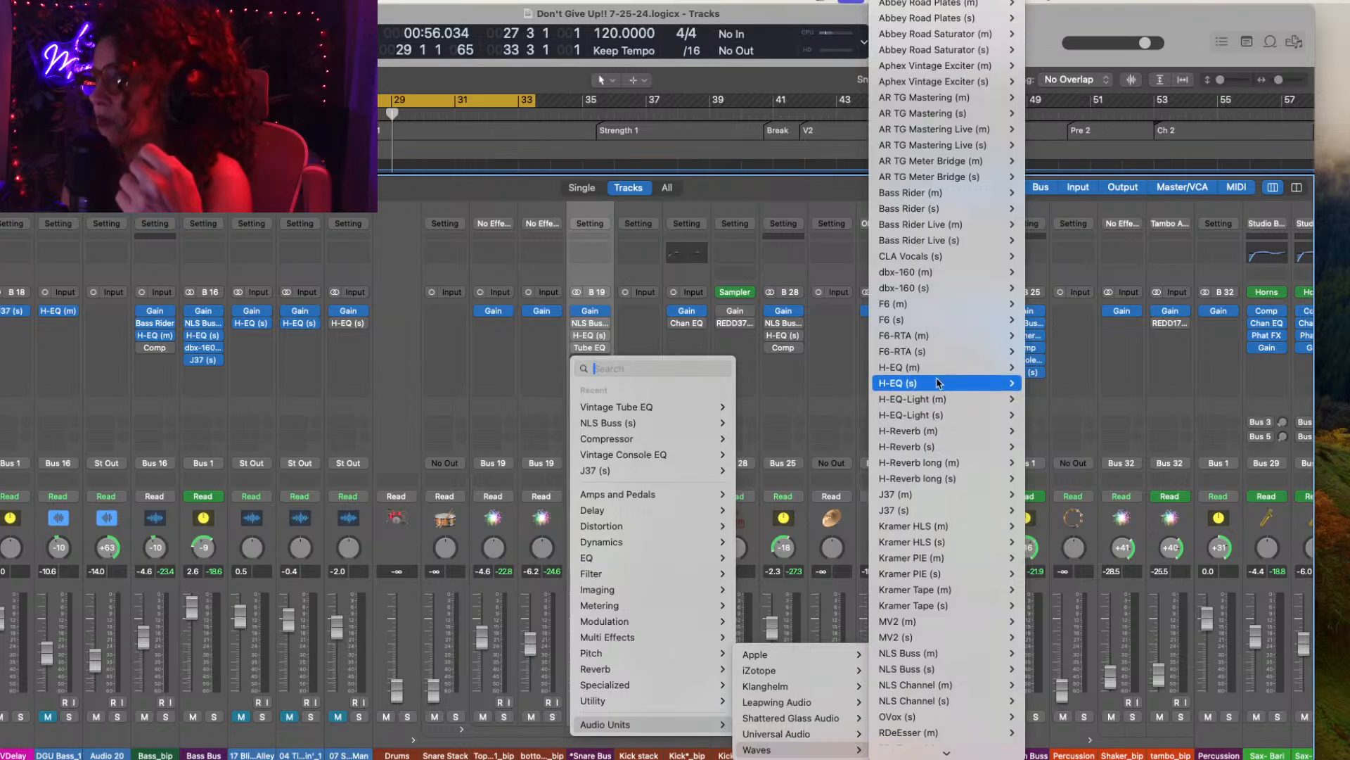
{"action": "mouse_move", "coordinate": [940, 383]}
{"action": "left_click", "coordinate": [1042, 386]}
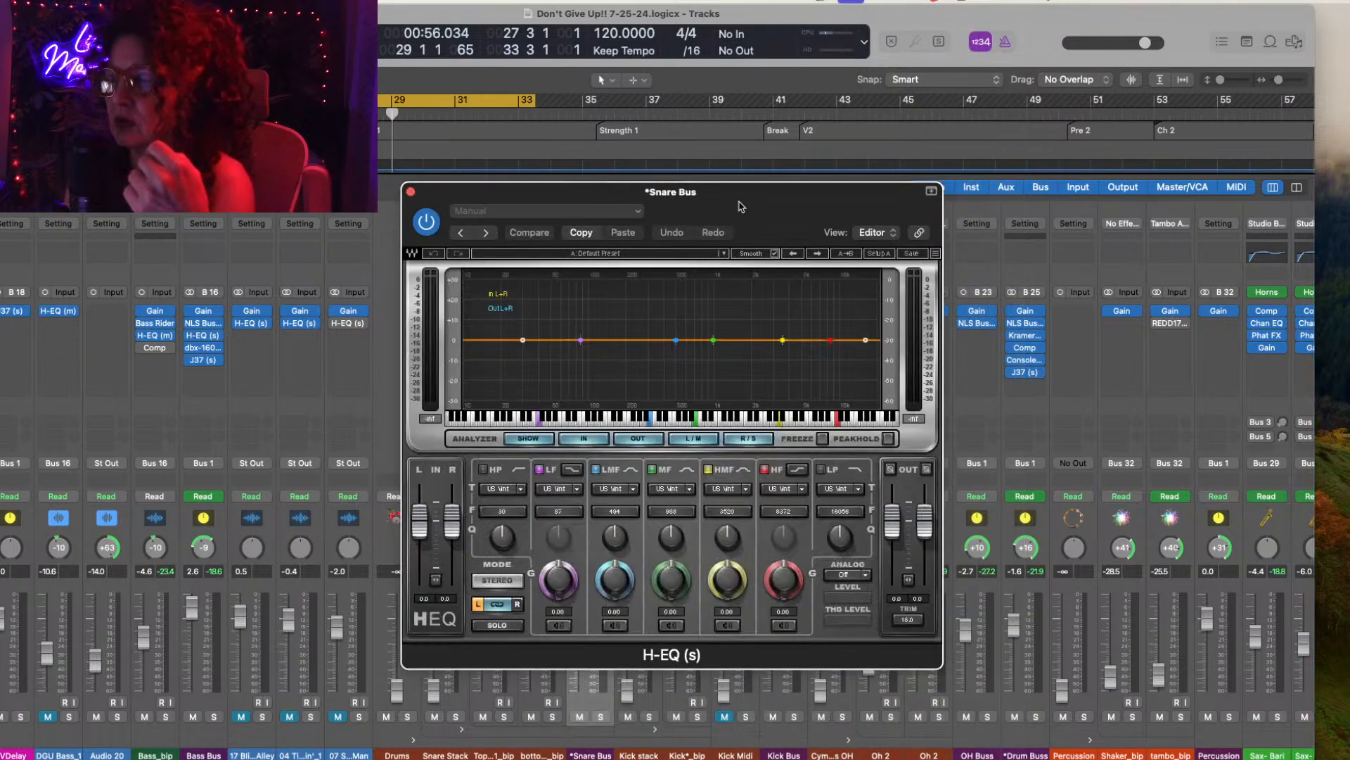
Step: Play the song, freeze the H-EQ analyzer on the *Snare Bus, and close the plug-in window
{"action": "key", "text": "space"}
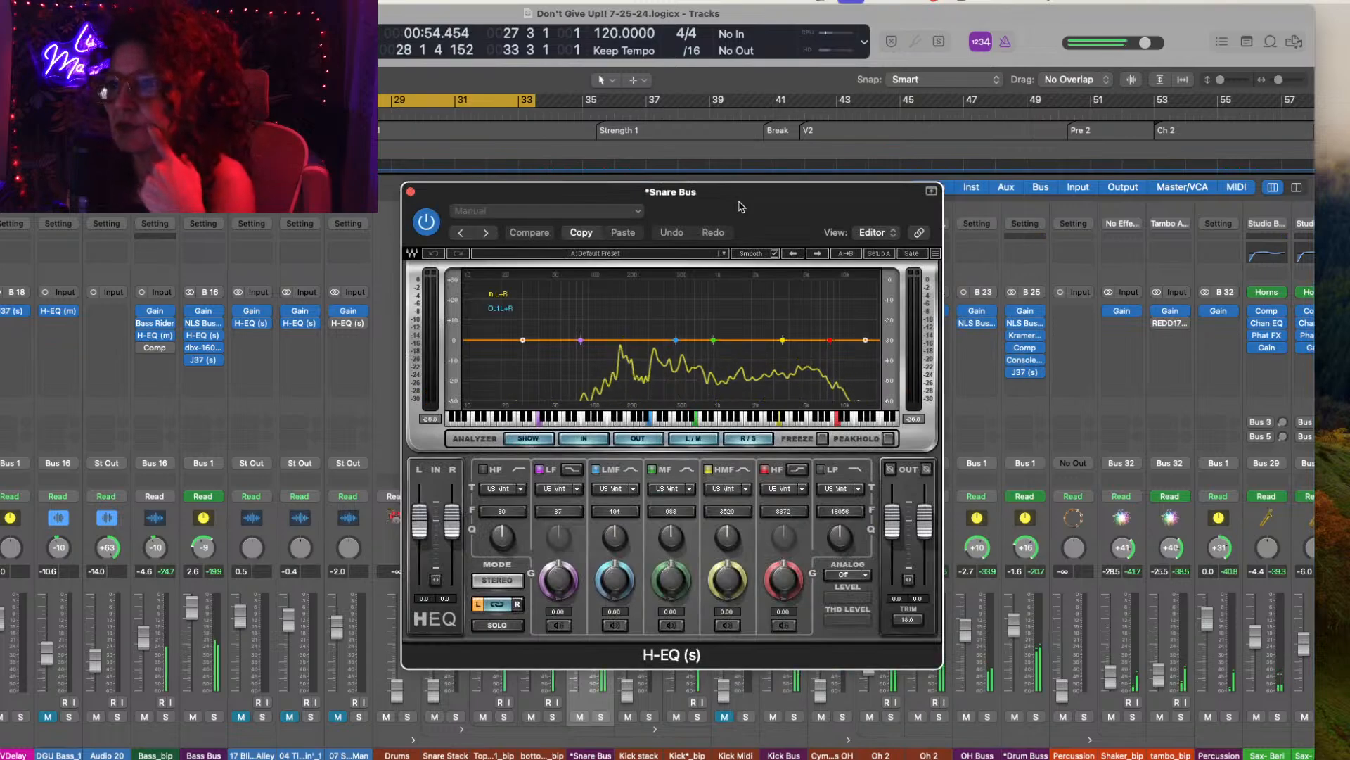
{"action": "left_click_drag", "start_coordinate": [748, 201], "coordinate": [524, 144]}
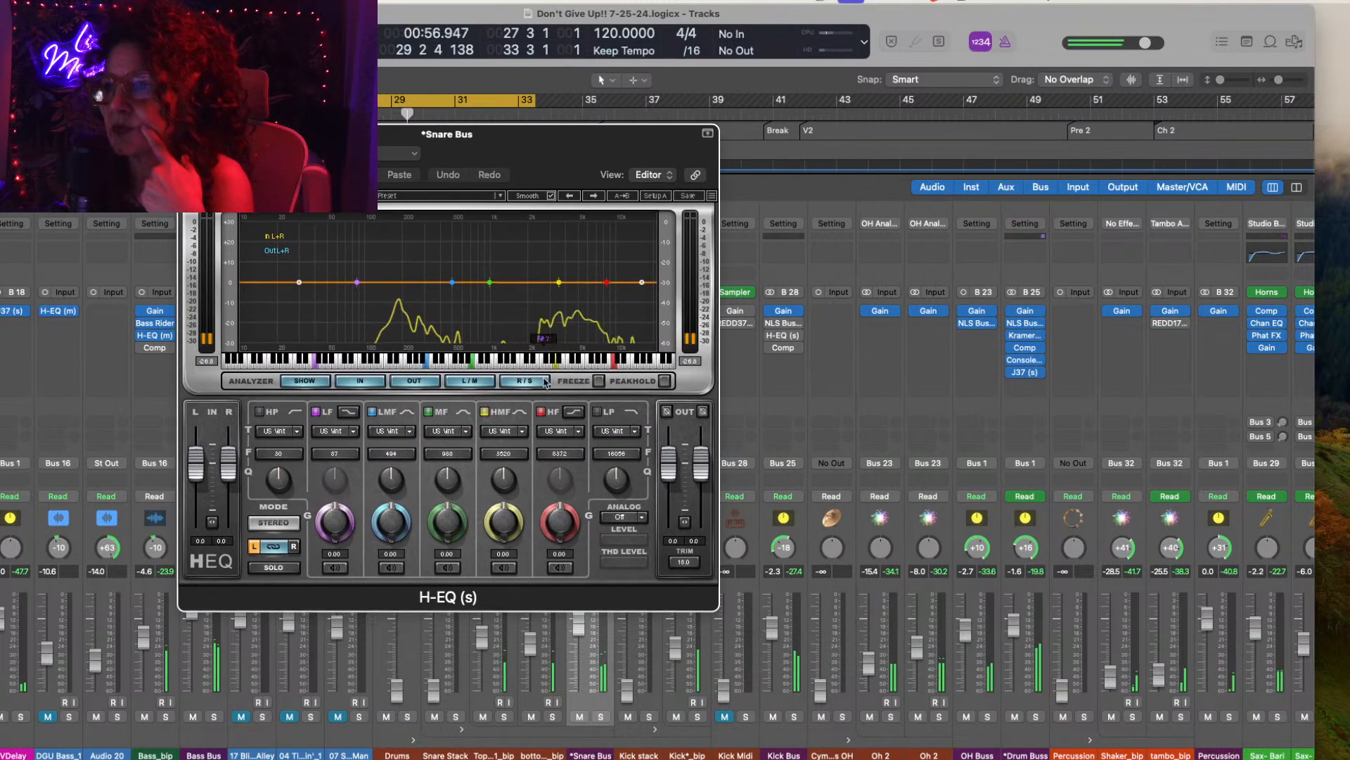
{"action": "left_click", "coordinate": [598, 382]}
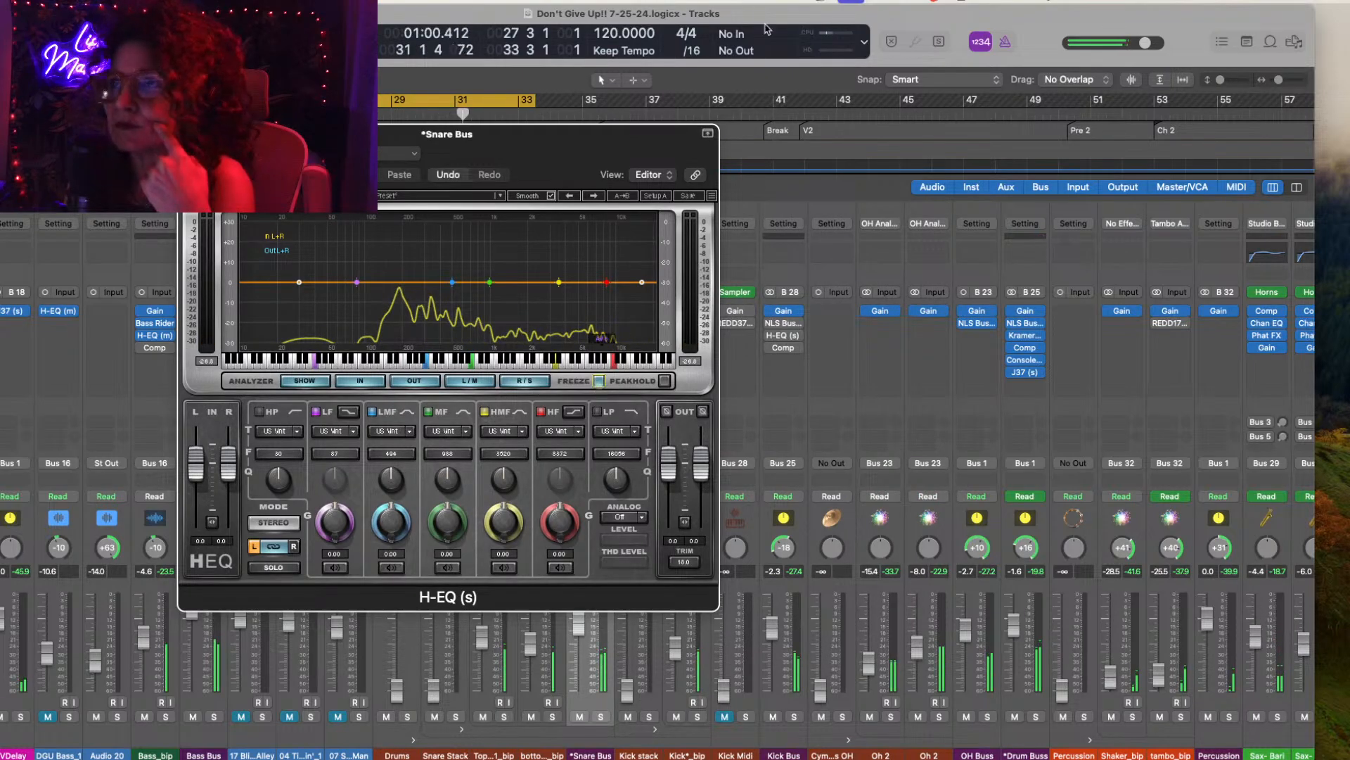
{"action": "left_click", "coordinate": [956, 20]}
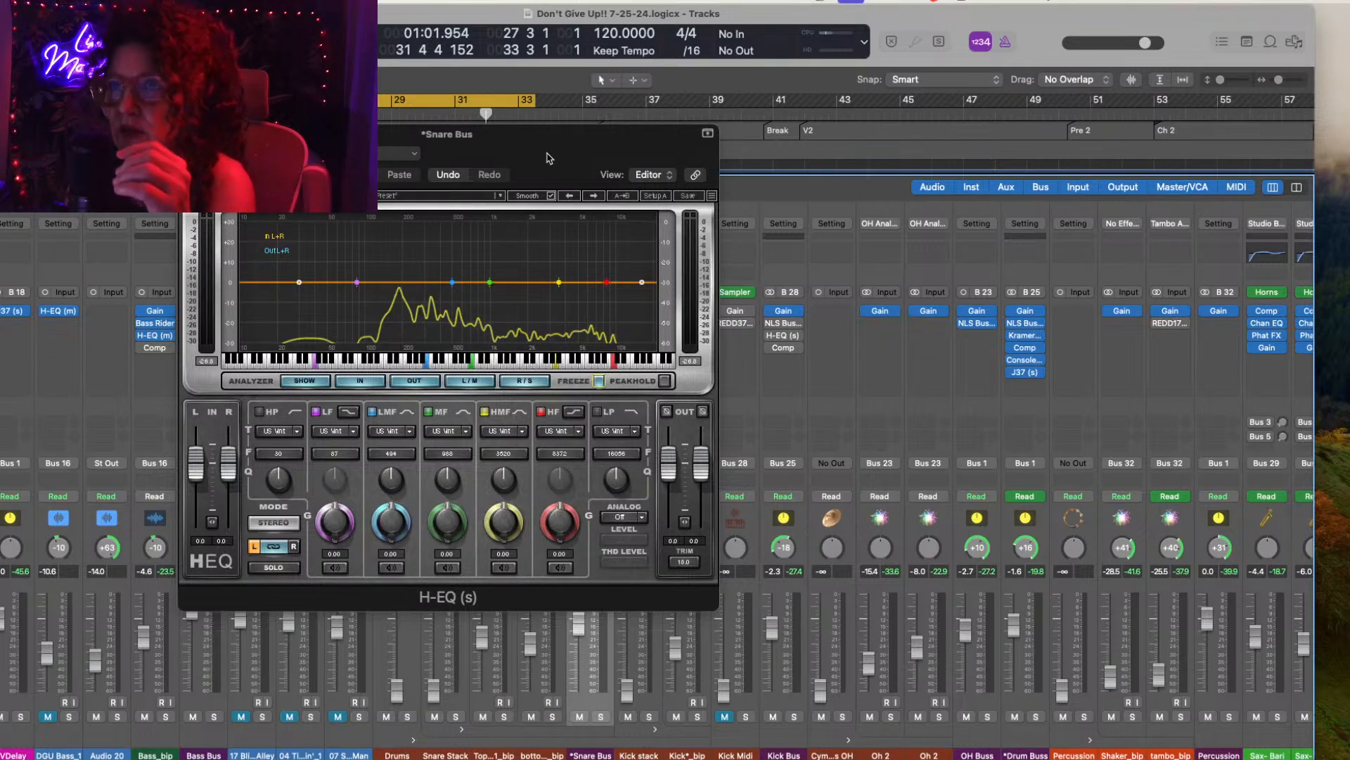
{"action": "left_click_drag", "start_coordinate": [581, 142], "coordinate": [910, 177]}
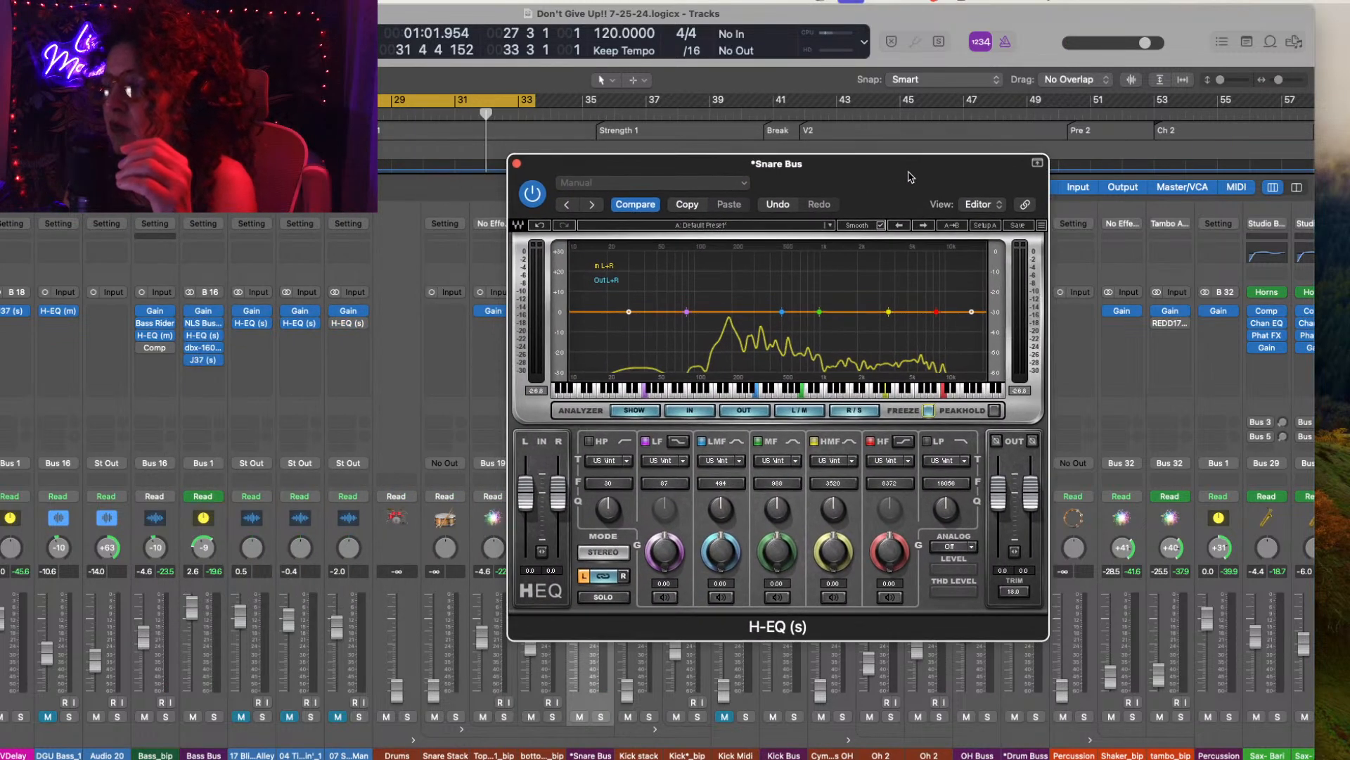
{"action": "left_click", "coordinate": [516, 164]}
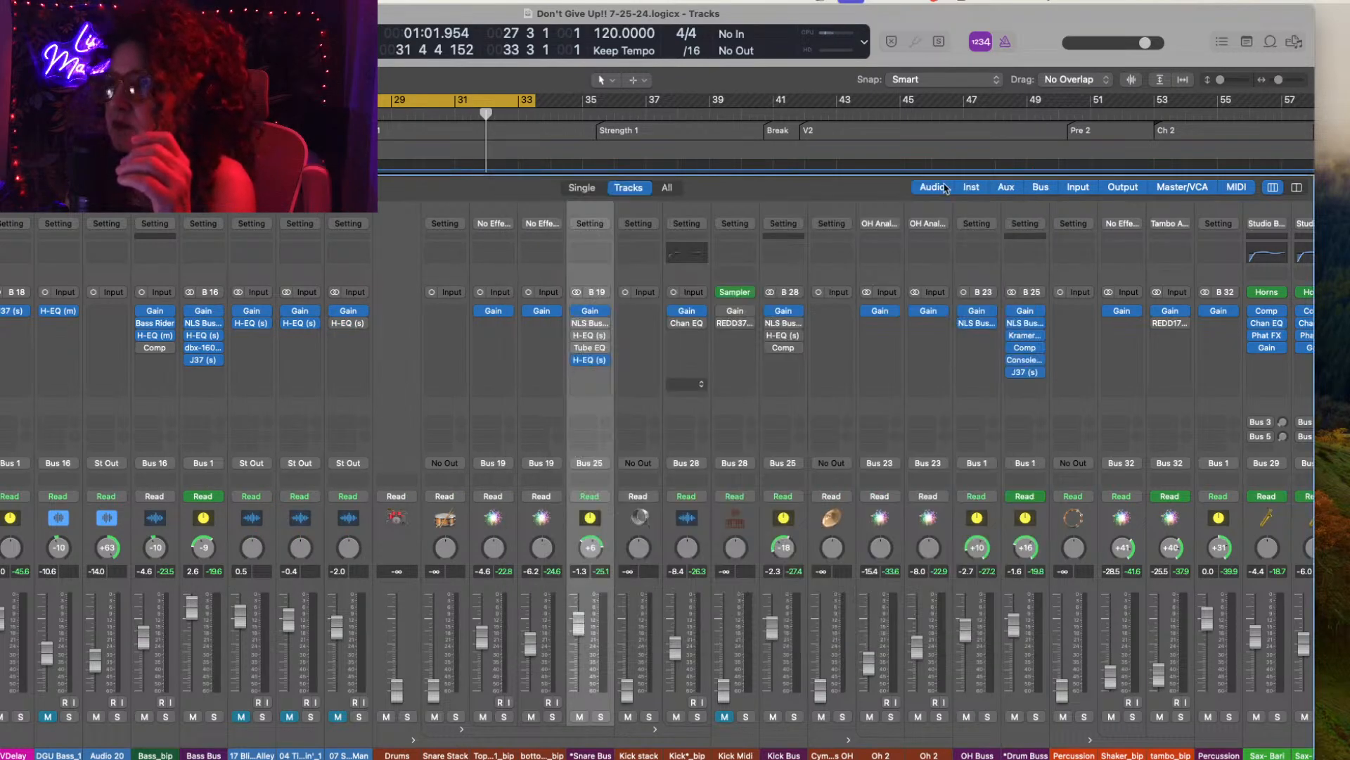
Step: Bypass NLS Buss, Kramer, Comp, Console EQ and J37 on the *Drum Buss and play the looped section
{"action": "key", "text": "space"}
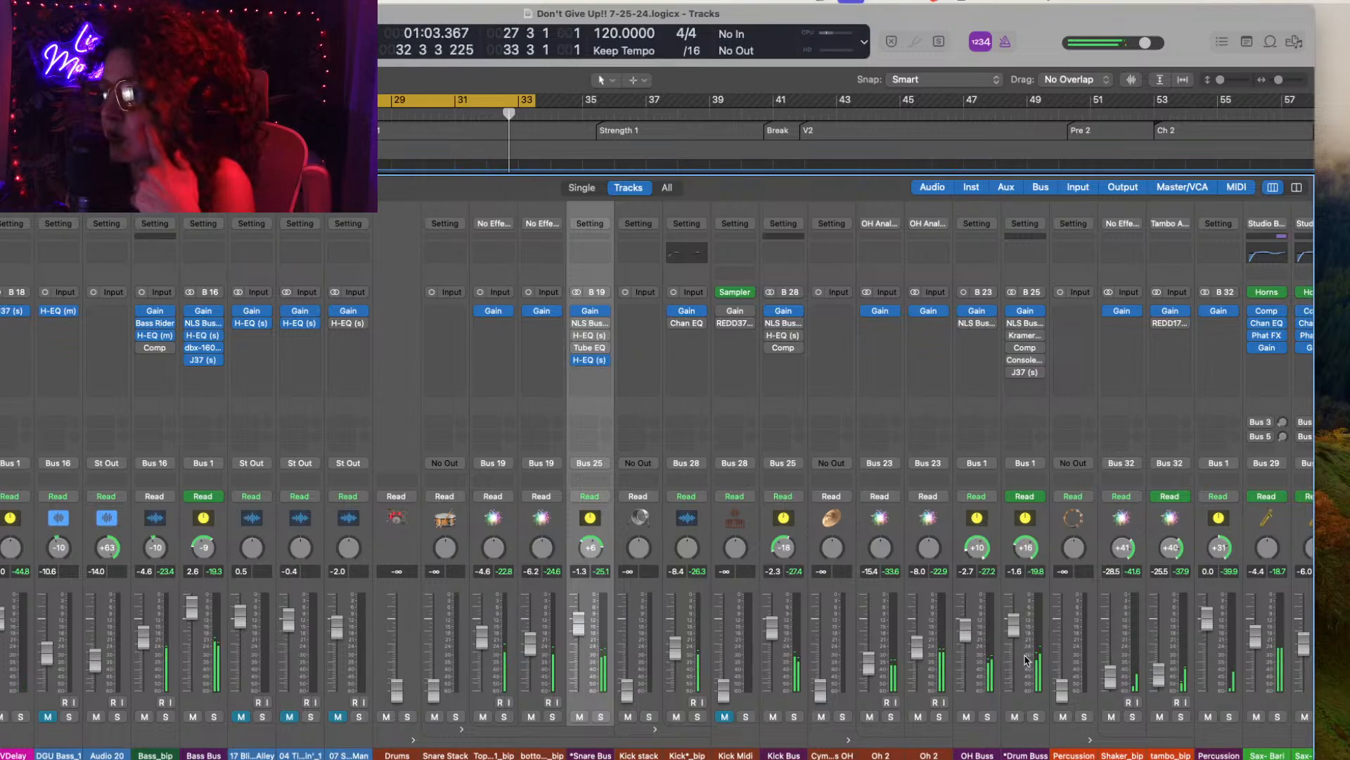
{"action": "scroll", "coordinate": [1025, 660], "scroll_direction": "right", "scroll_amount": 6}
{"action": "scroll", "coordinate": [1025, 660], "scroll_direction": "right", "scroll_amount": 3}
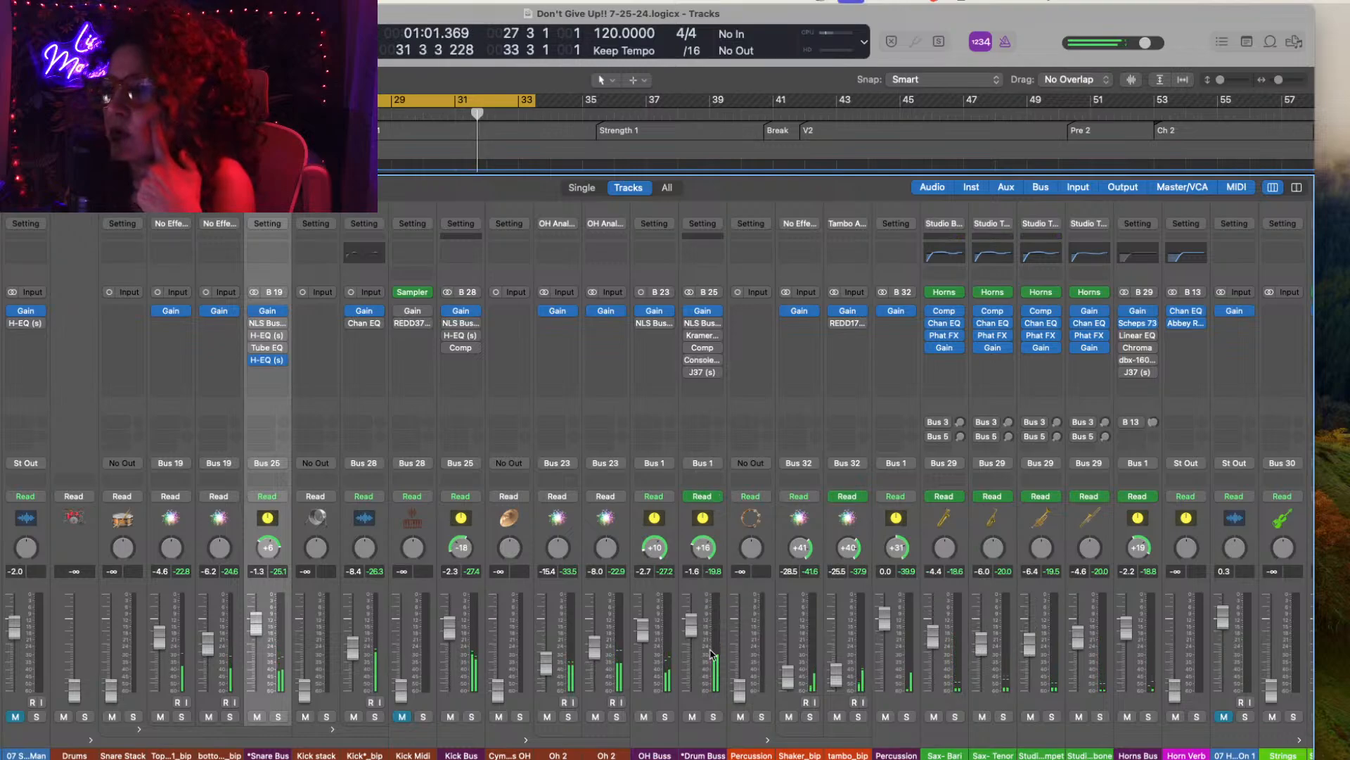
Step: Turn NLS Buss back on for the *Drum Buss and open its window clear of the bus's channel strip
{"action": "left_click", "coordinate": [706, 326]}
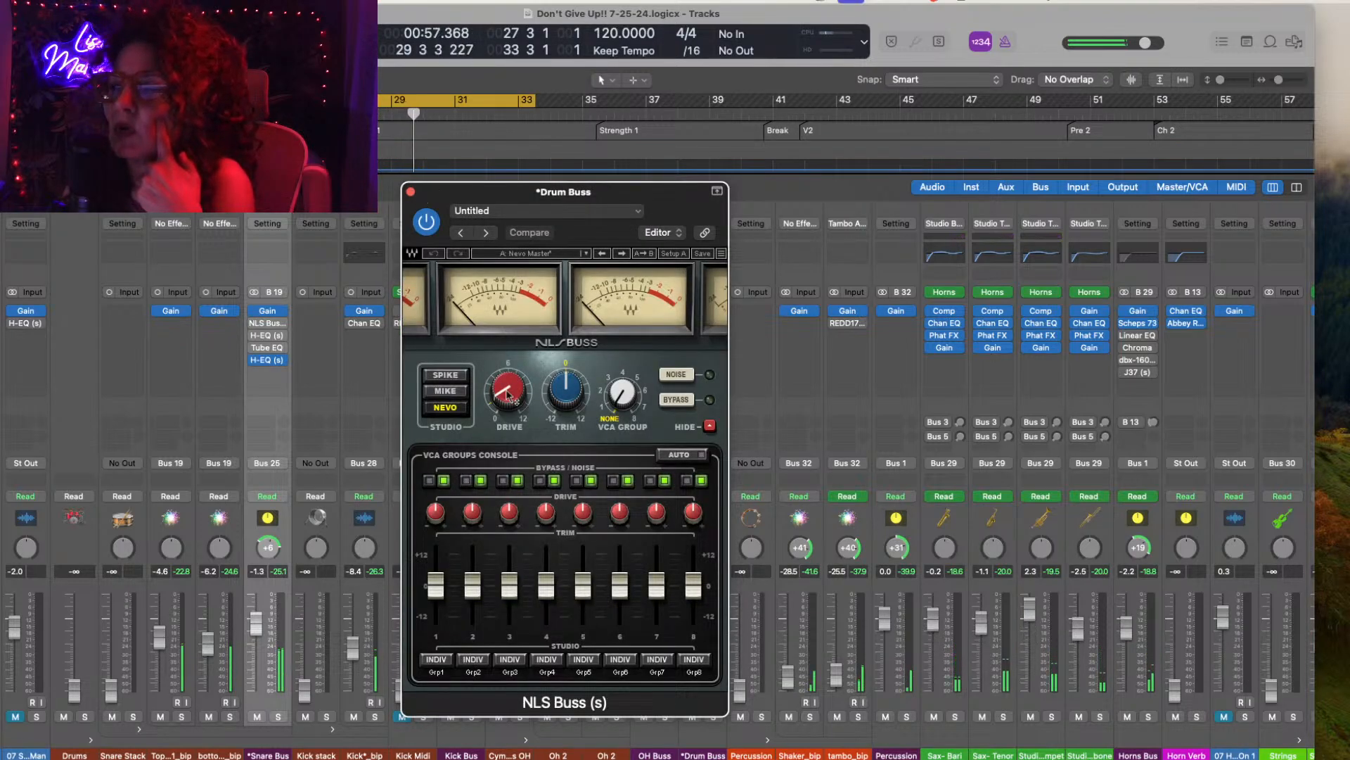
{"action": "mouse_move", "coordinate": [500, 401]}
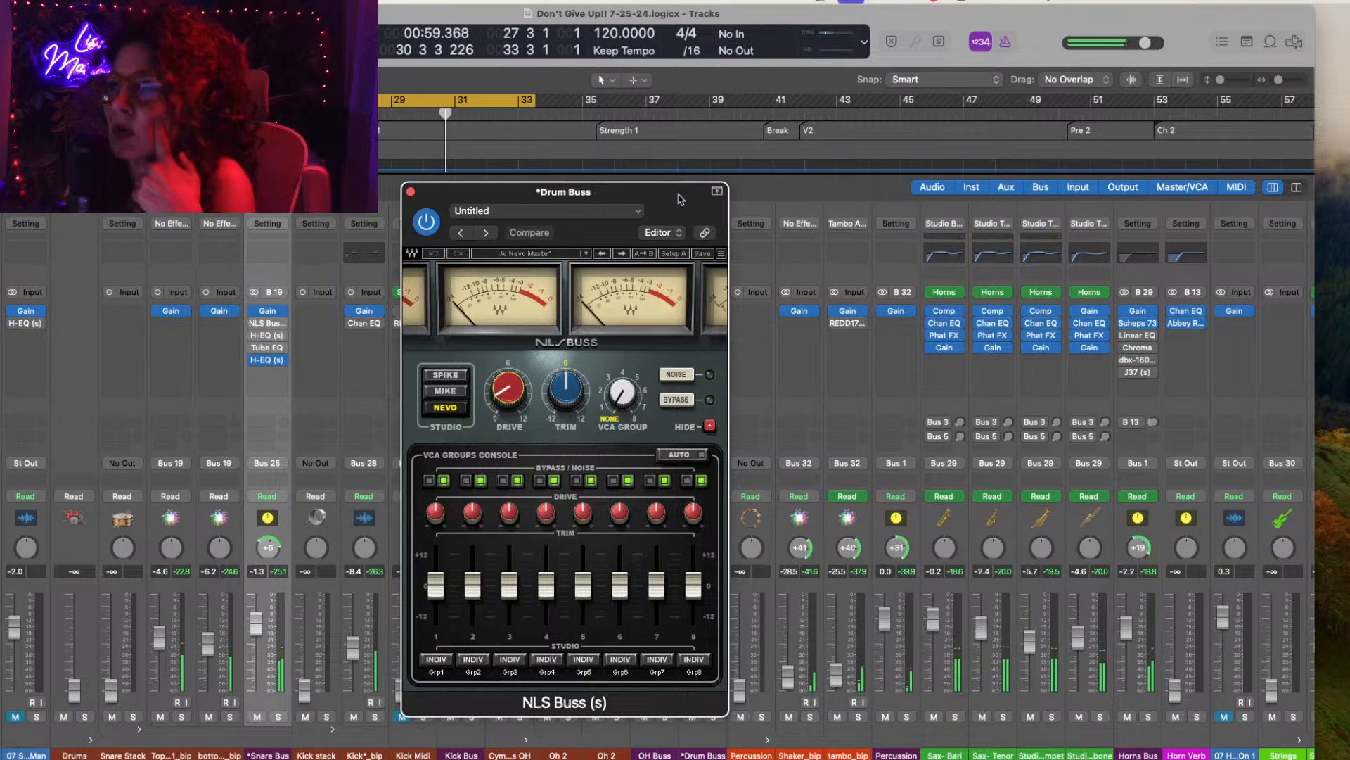
{"action": "left_click_drag", "start_coordinate": [678, 194], "coordinate": [505, 118]}
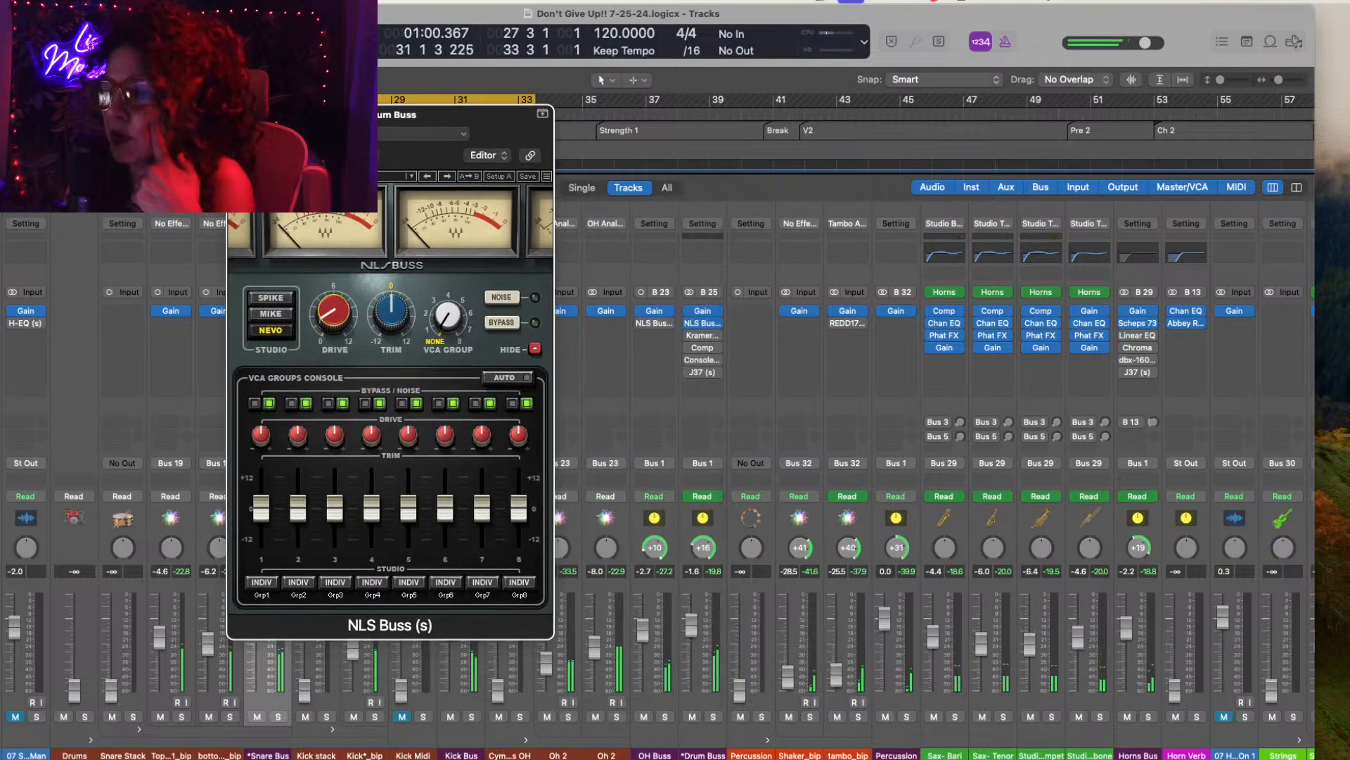
Step: Raise the NLS Buss Drive to slightly above 2.1 with the *Drum Buss soloed, close the window and unsolo the bus
{"action": "left_click", "coordinate": [713, 717]}
{"action": "left_click_drag", "start_coordinate": [331, 320], "coordinate": [322, 281]}
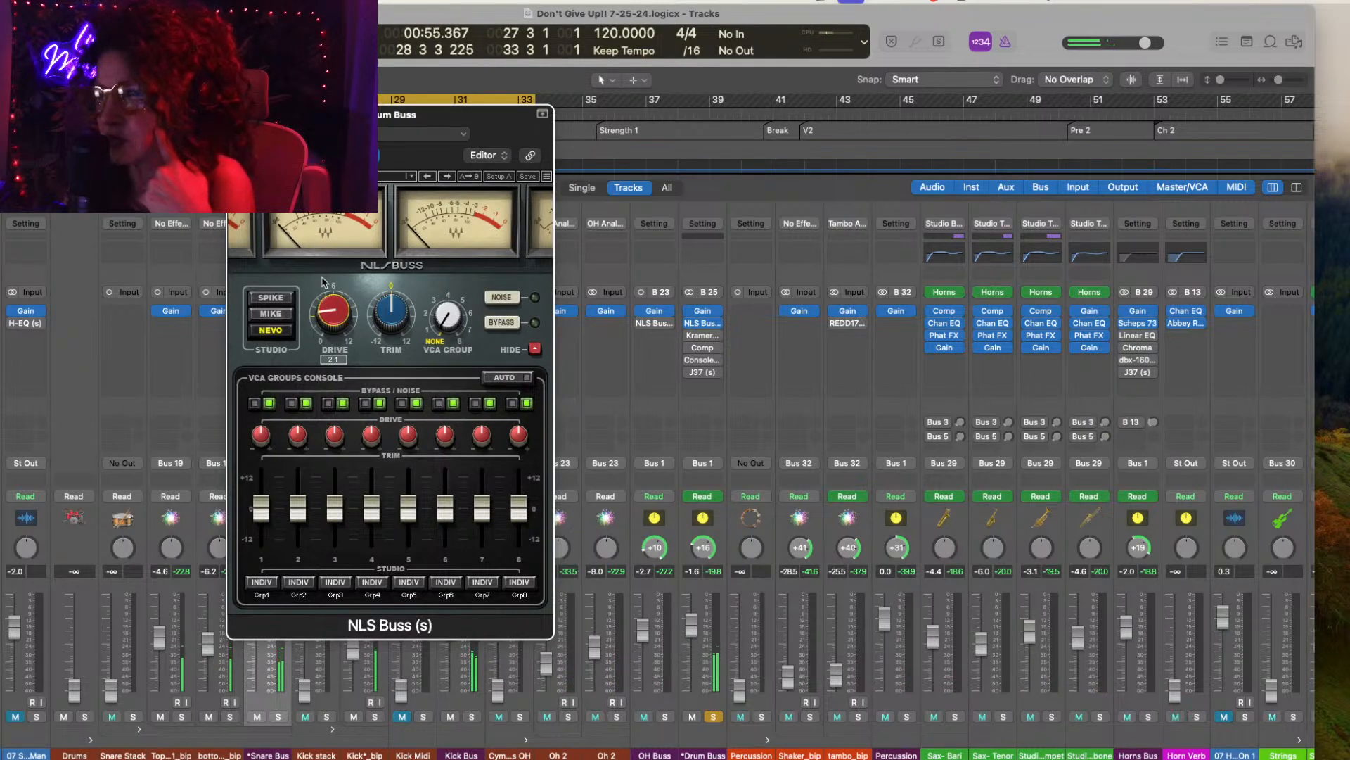
{"action": "left_click_drag", "start_coordinate": [323, 281], "coordinate": [322, 270]}
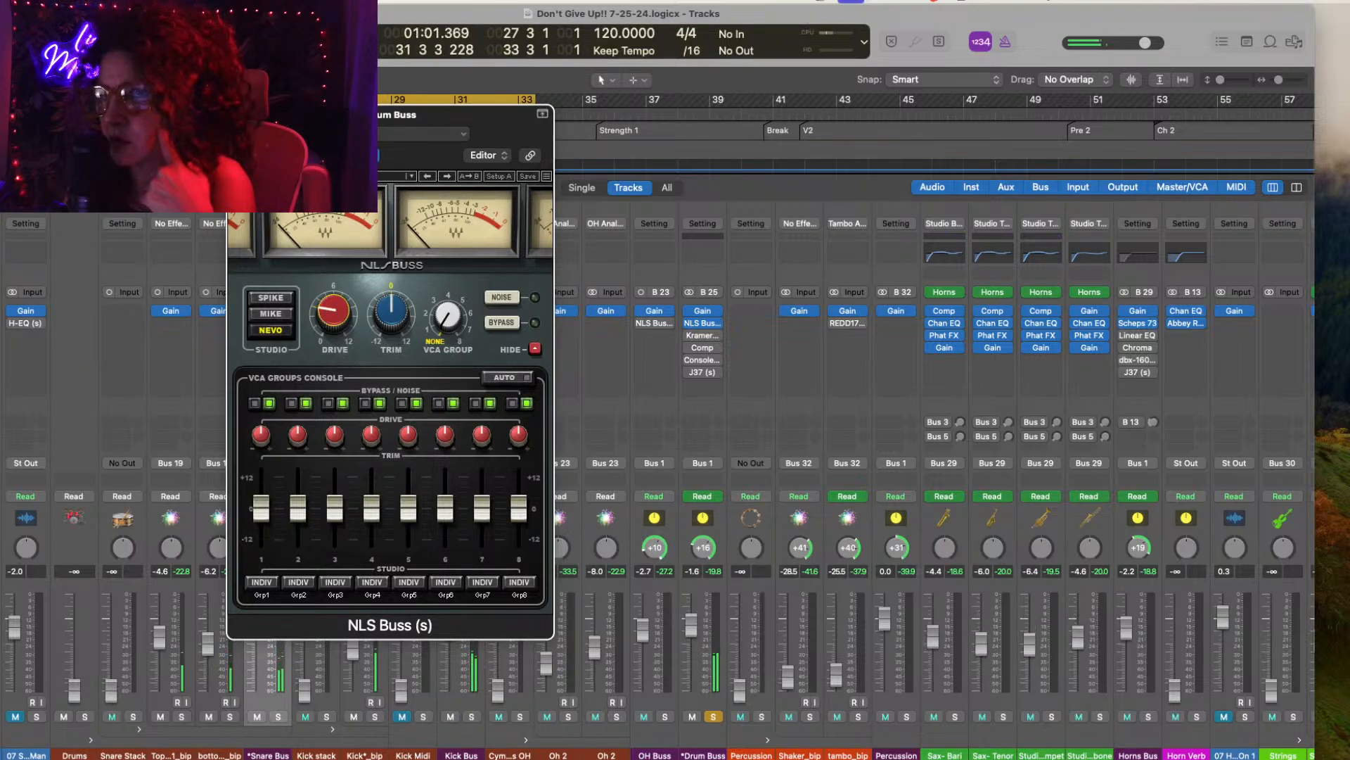
{"action": "left_click", "coordinate": [238, 114]}
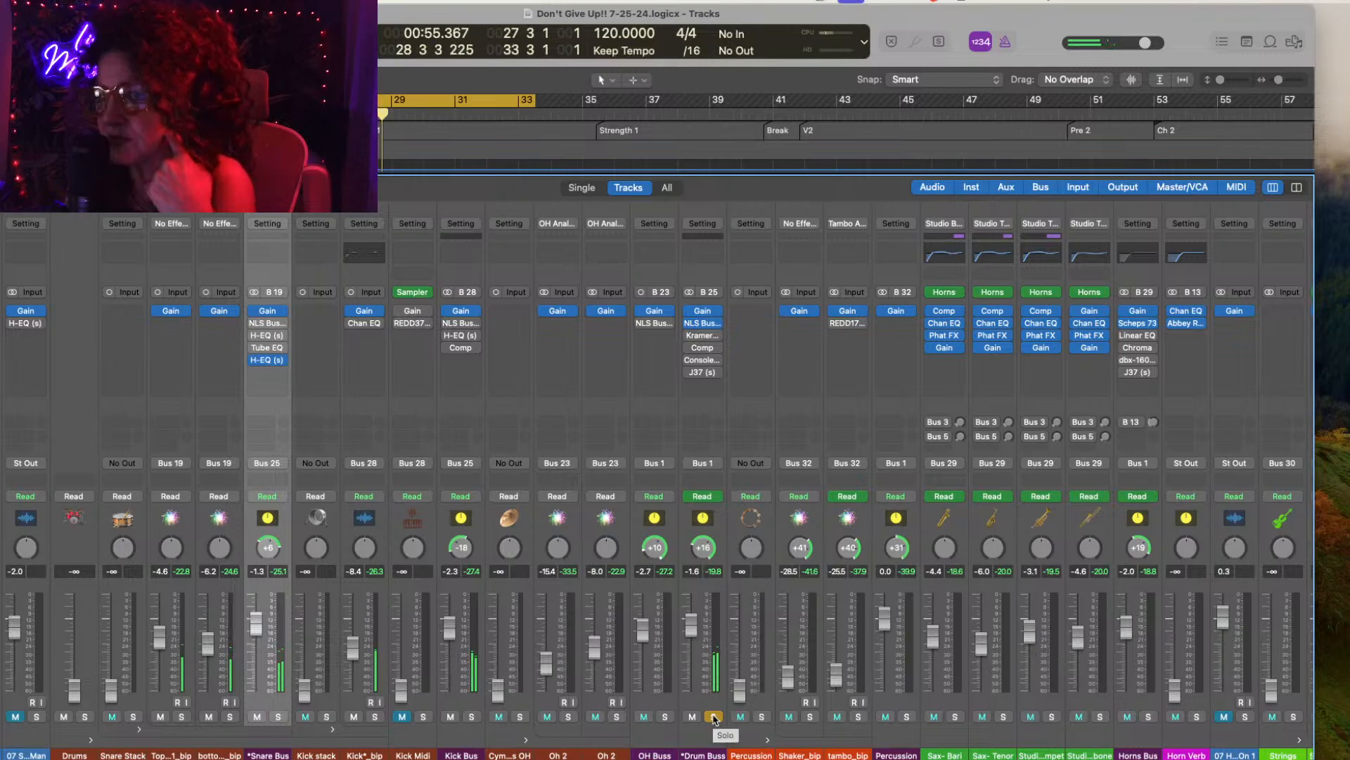
{"action": "left_click", "coordinate": [714, 717]}
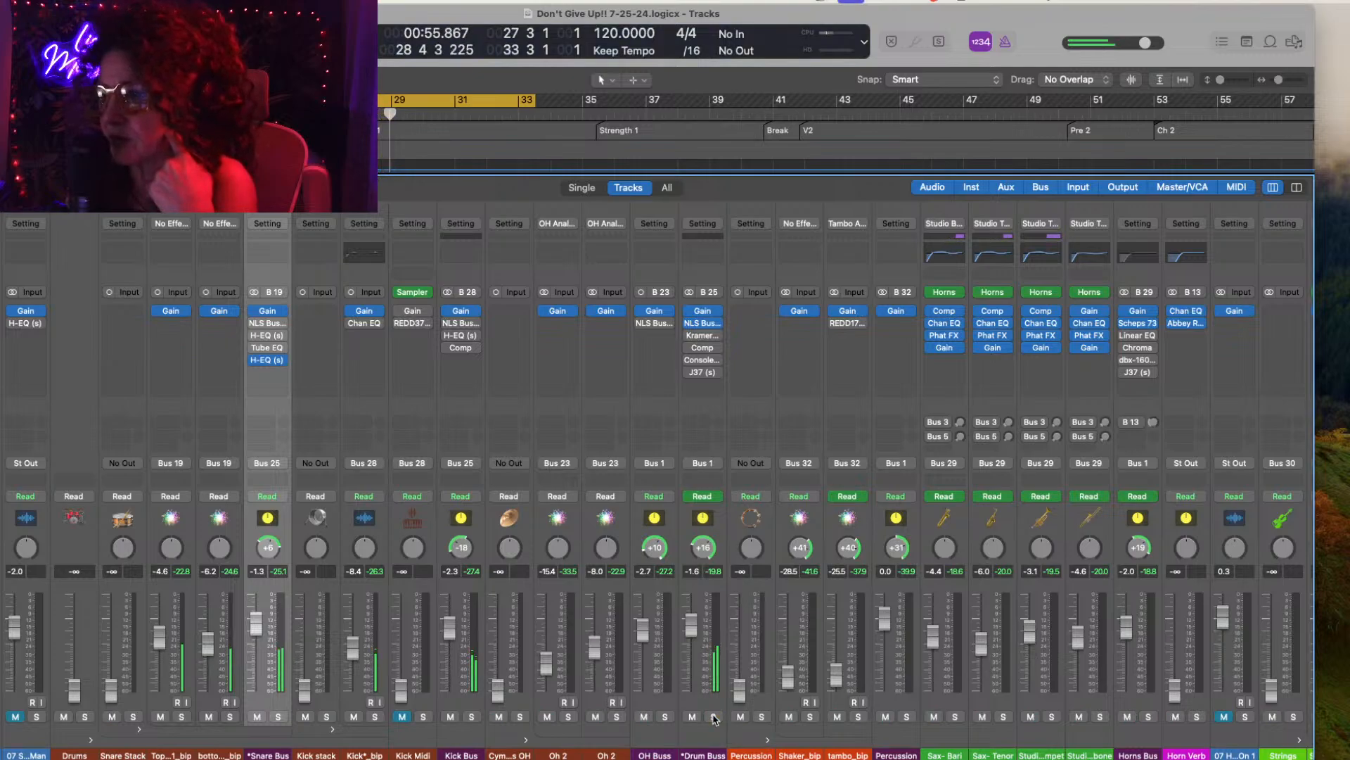
Step: Turn the Compressor back on for the *Drum Buss and open its window beside the bus's channel strip
{"action": "left_click", "coordinate": [705, 348]}
{"action": "left_click_drag", "start_coordinate": [946, 204], "coordinate": [455, 163]}
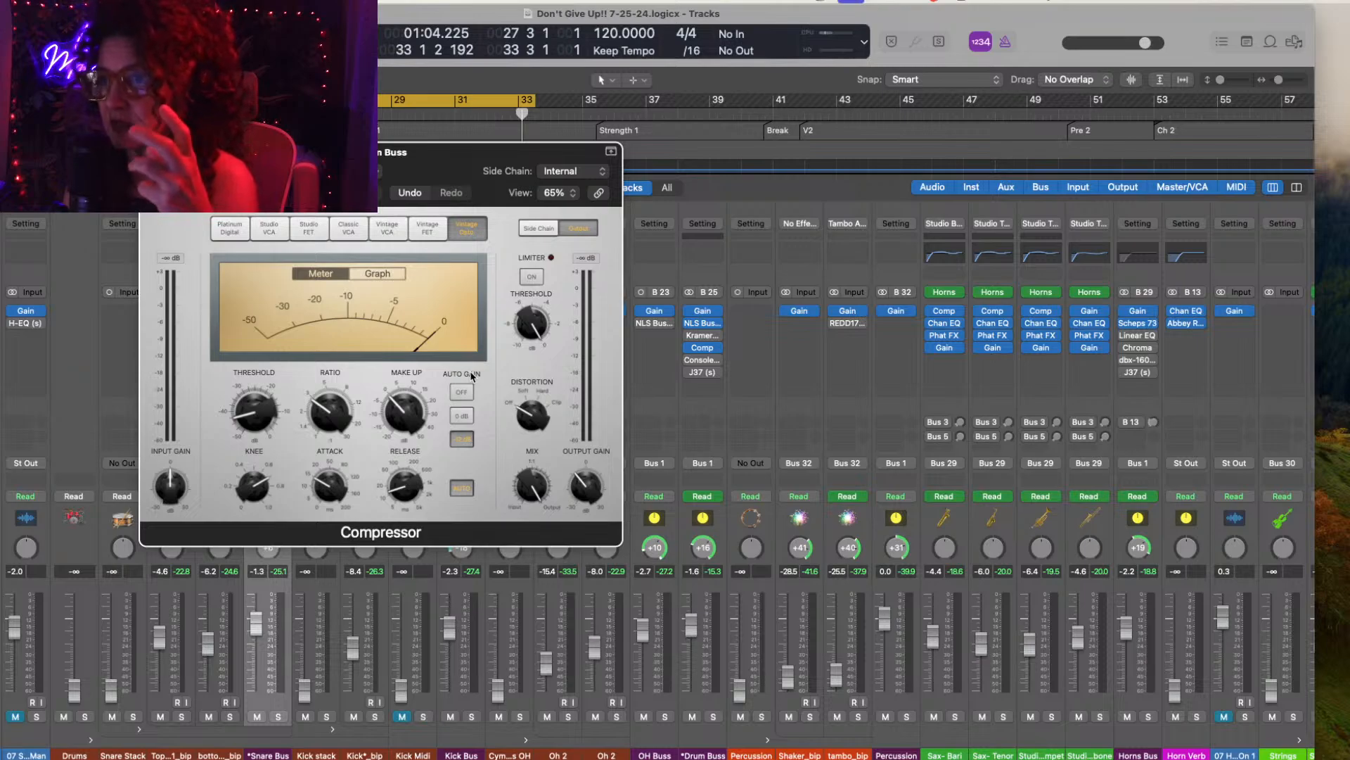
{"action": "left_click_drag", "start_coordinate": [465, 156], "coordinate": [450, 132]}
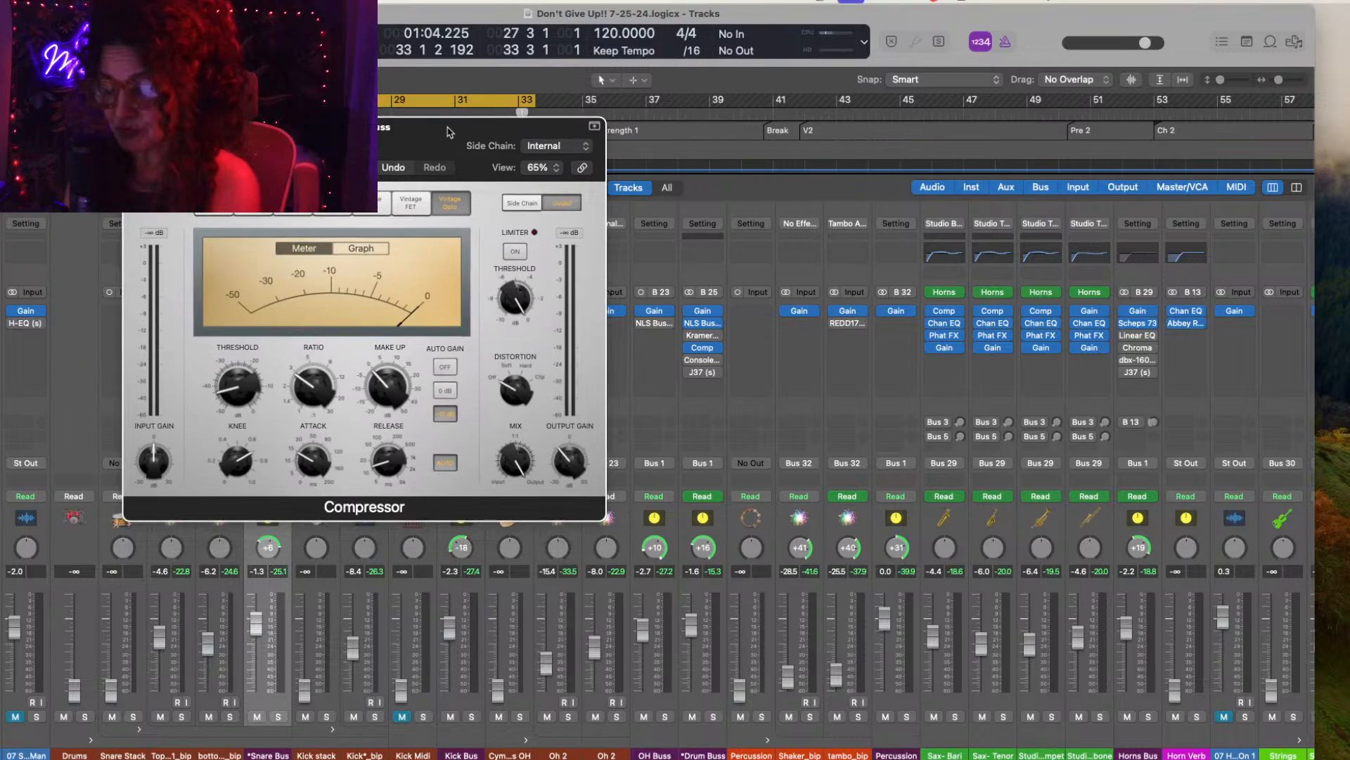
Step: Lower the *Drum Buss Compressor's output gain to -13 dB while the looped section plays
{"action": "key", "text": "space"}
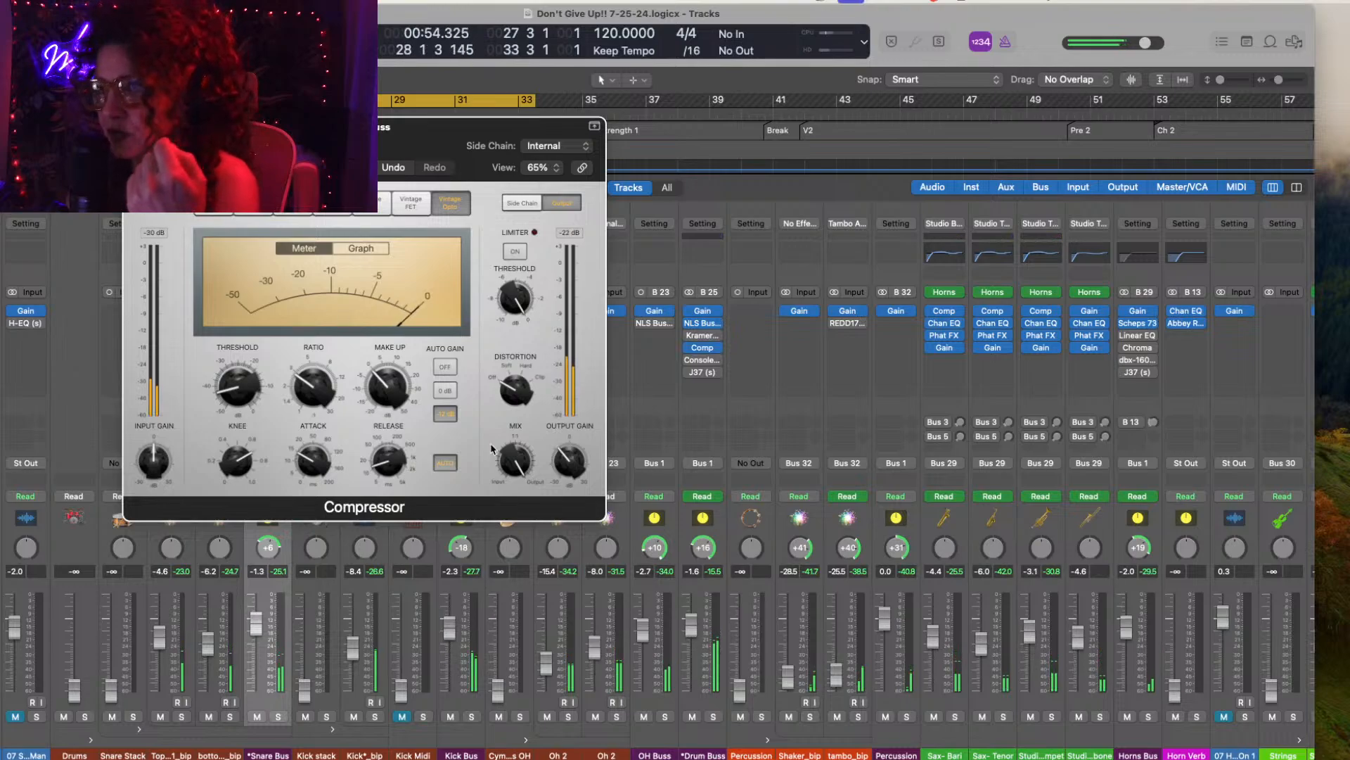
{"action": "mouse_move", "coordinate": [495, 452]}
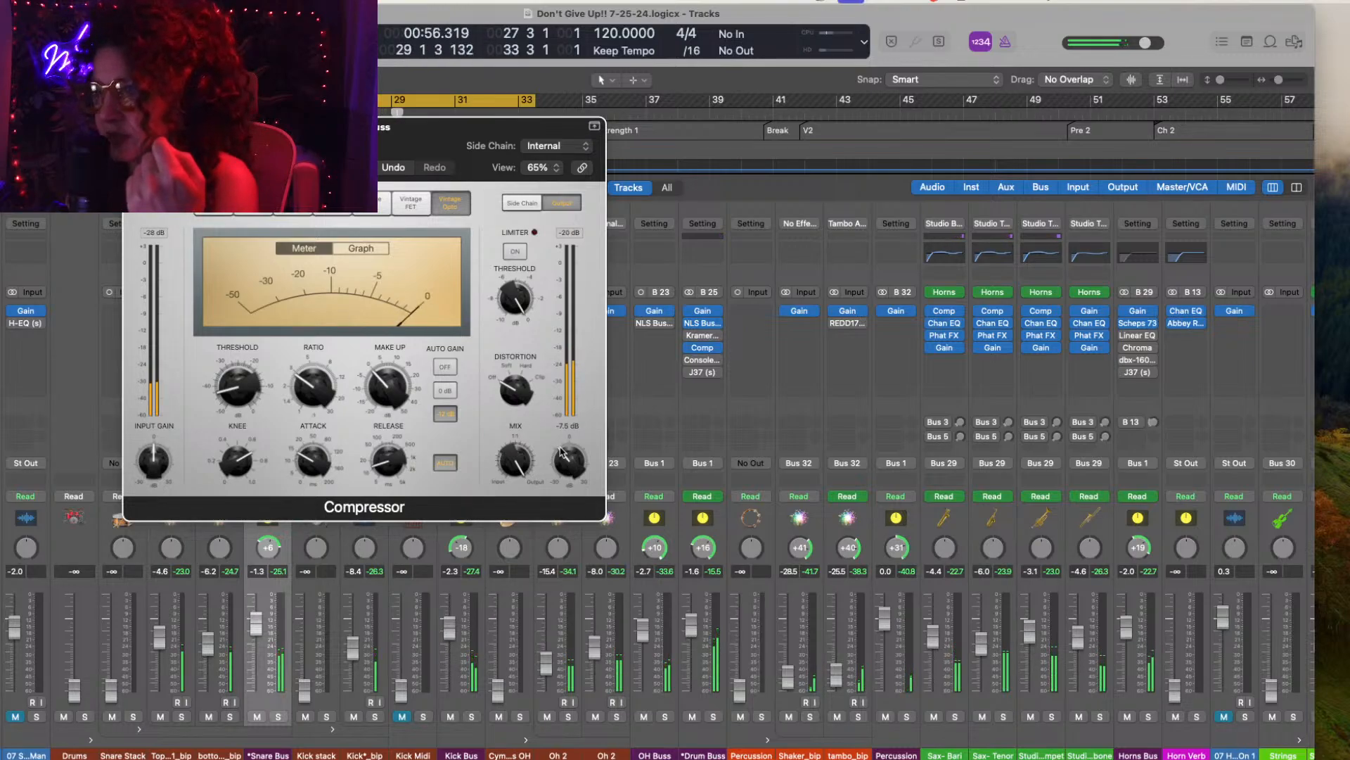
{"action": "left_click_drag", "start_coordinate": [562, 451], "coordinate": [560, 456]}
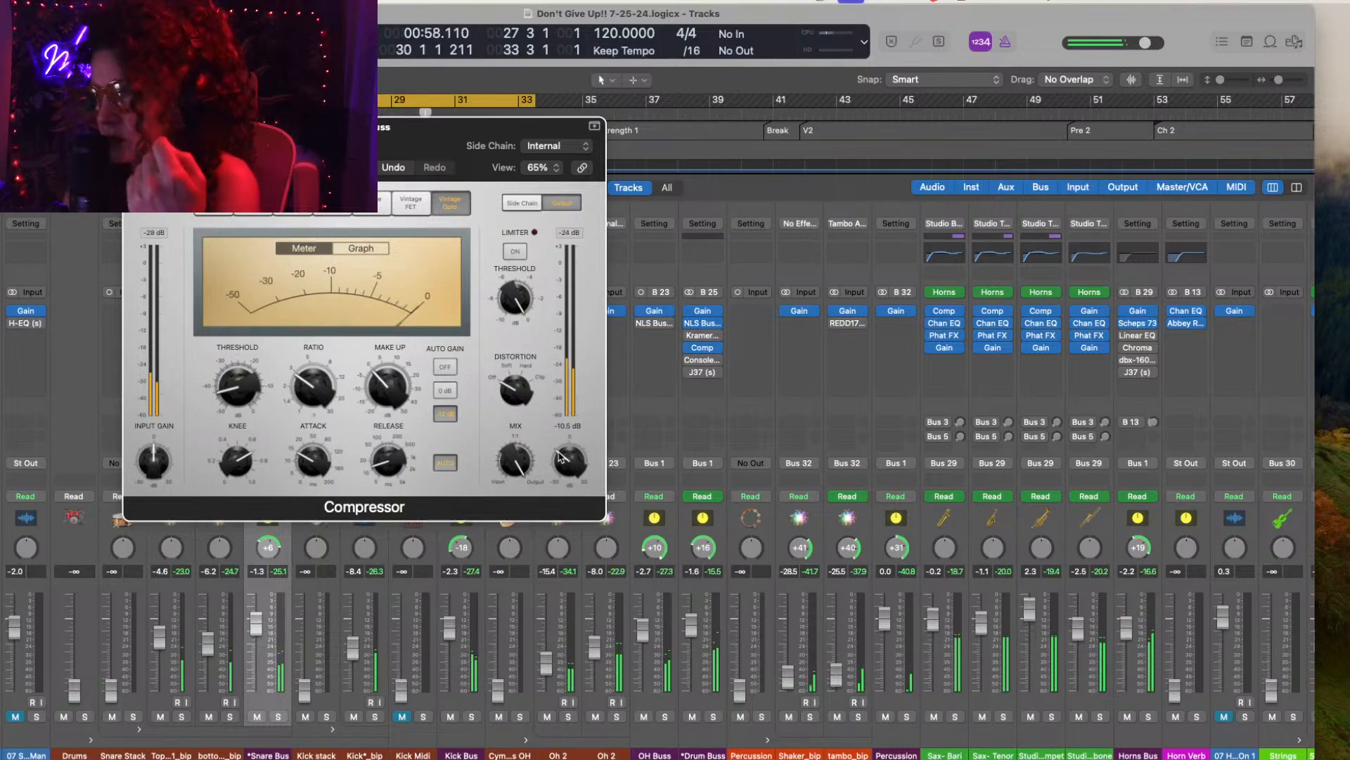
{"action": "key", "text": "space"}
{"action": "key", "text": "space"}
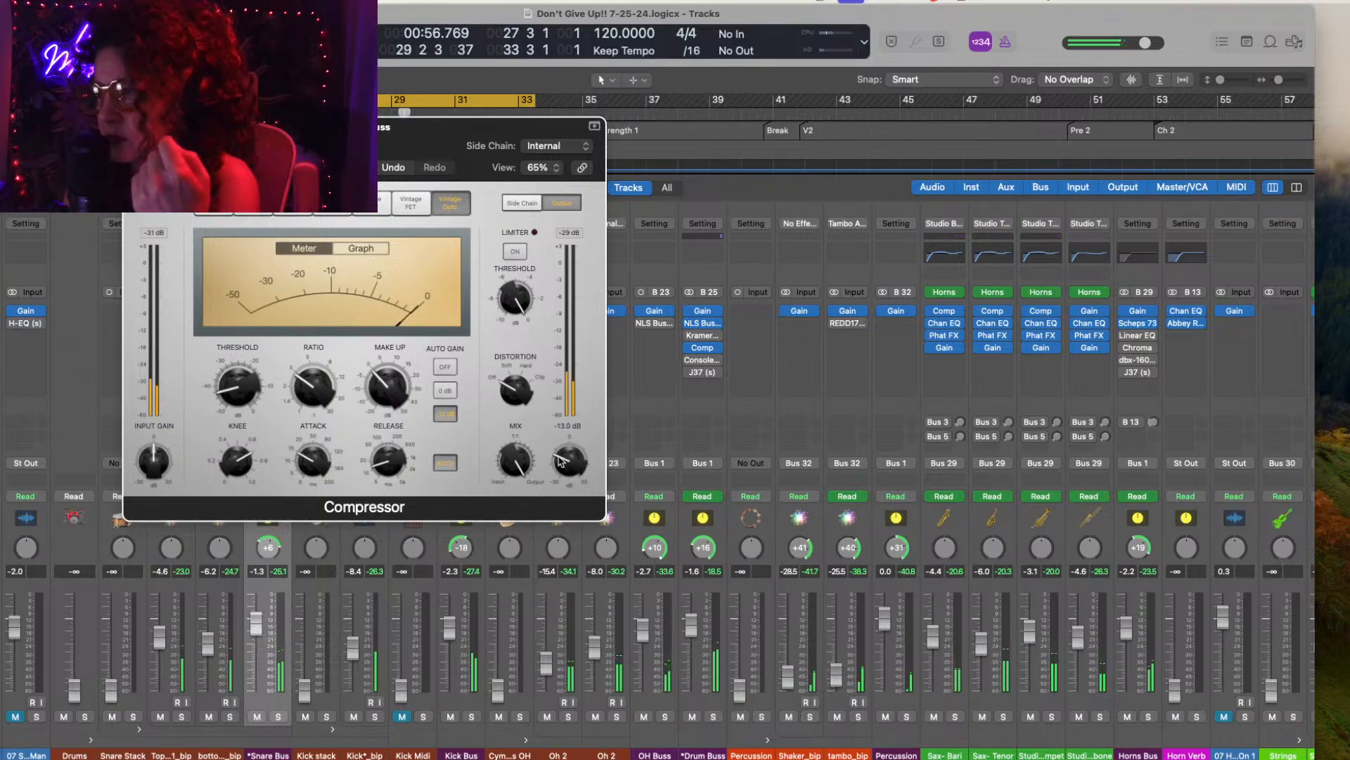
{"action": "key", "text": "space"}
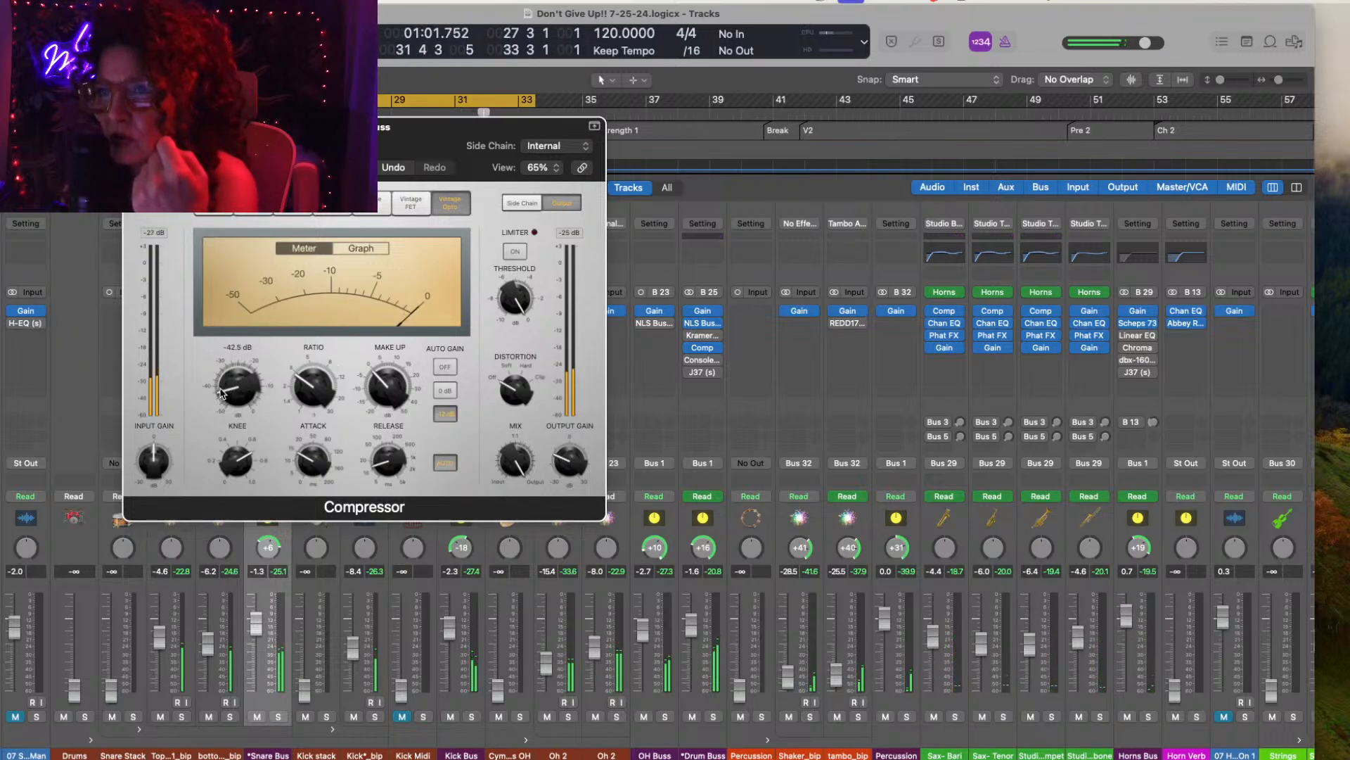
Step: Try the *Drum Buss Compressor threshold at -41.5 dB, return it to -42.5 dB and close the window
{"action": "left_click_drag", "start_coordinate": [220, 390], "coordinate": [221, 384]}
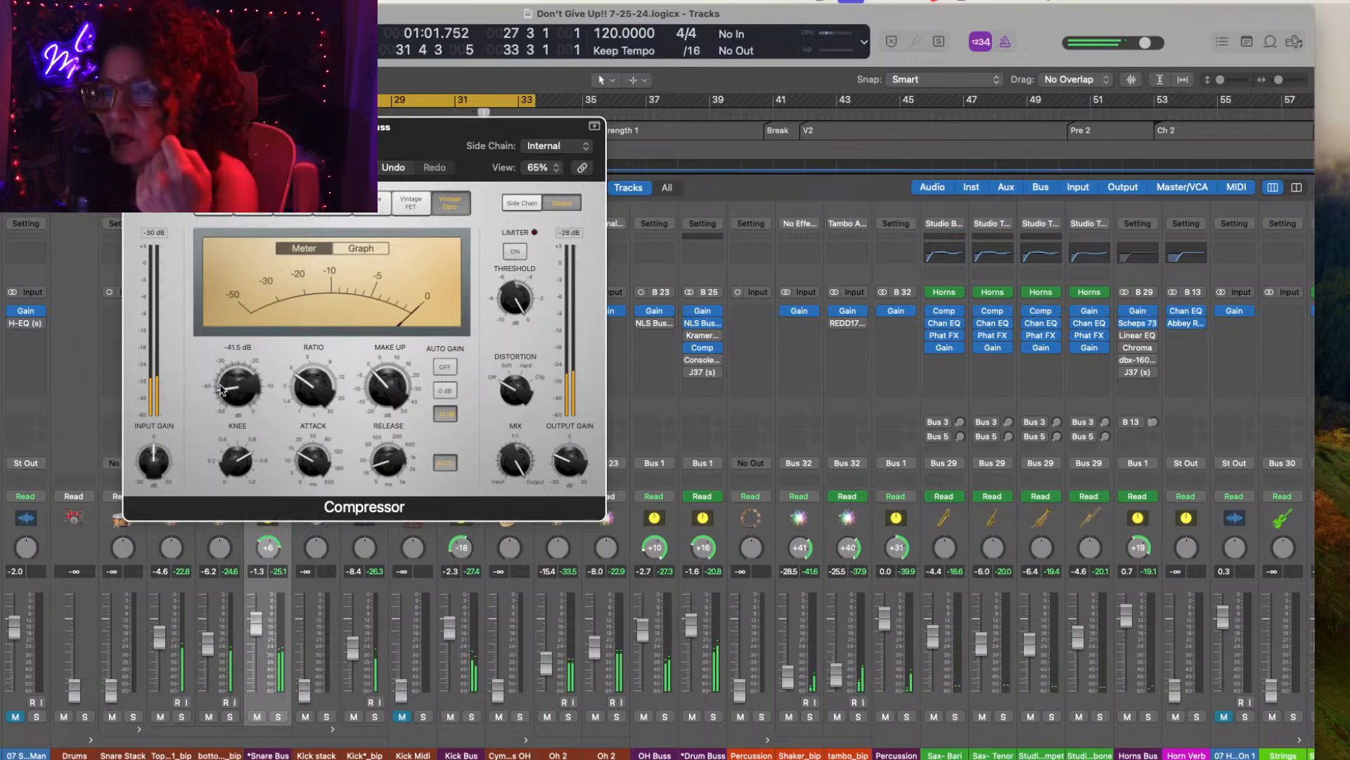
{"action": "left_click_drag", "start_coordinate": [220, 389], "coordinate": [221, 392]}
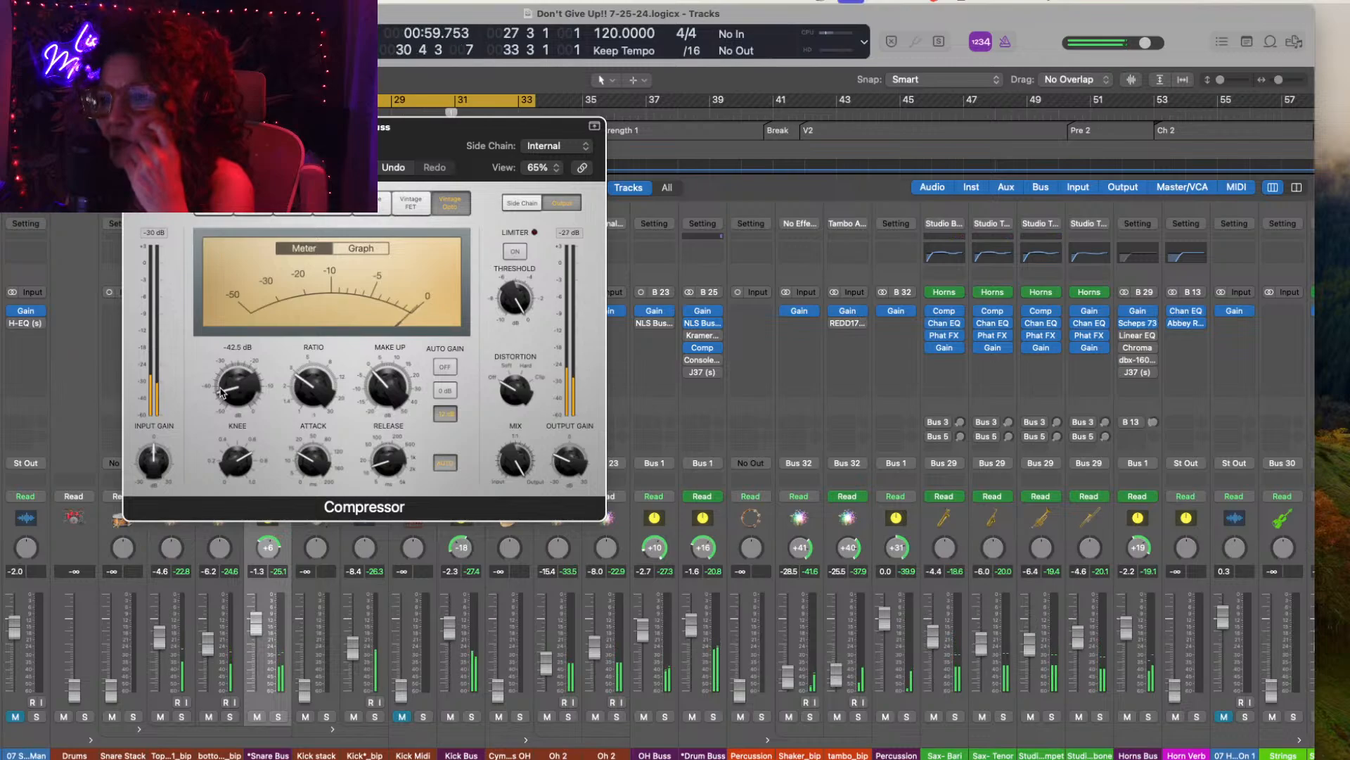
{"action": "left_click", "coordinate": [135, 127]}
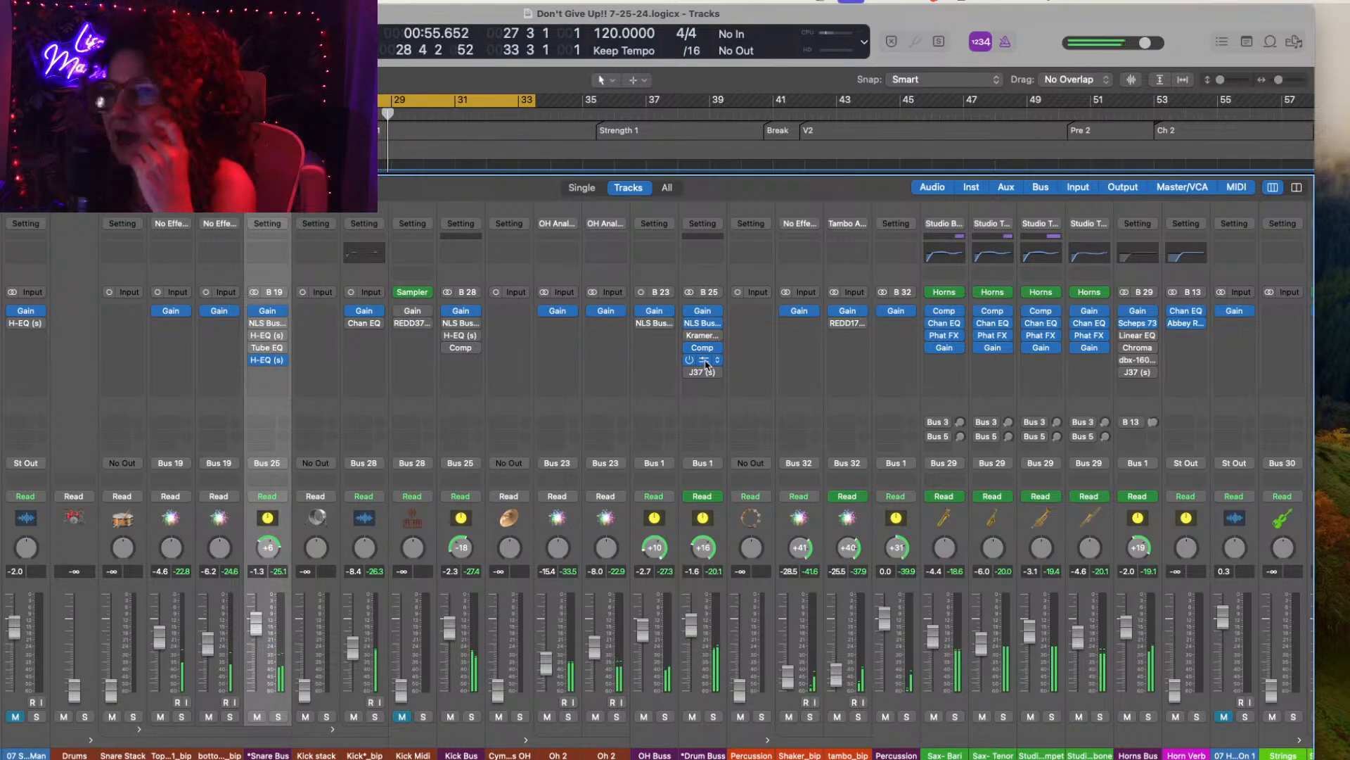
Step: Turn Vintage Console EQ back on for the *Drum Buss, examine its settings and close the window
{"action": "left_click", "coordinate": [704, 360]}
{"action": "left_click_drag", "start_coordinate": [838, 210], "coordinate": [464, 182]}
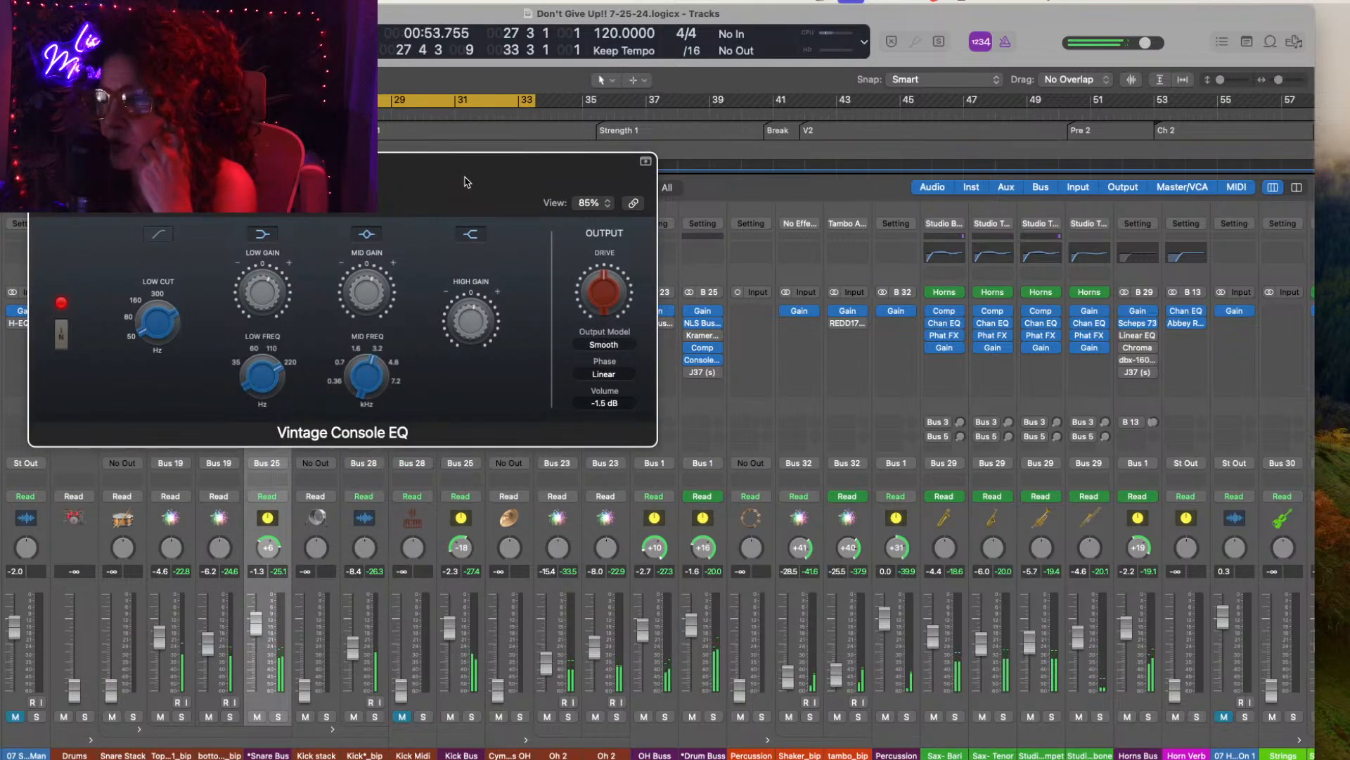
{"action": "left_click_drag", "start_coordinate": [464, 182], "coordinate": [471, 180]}
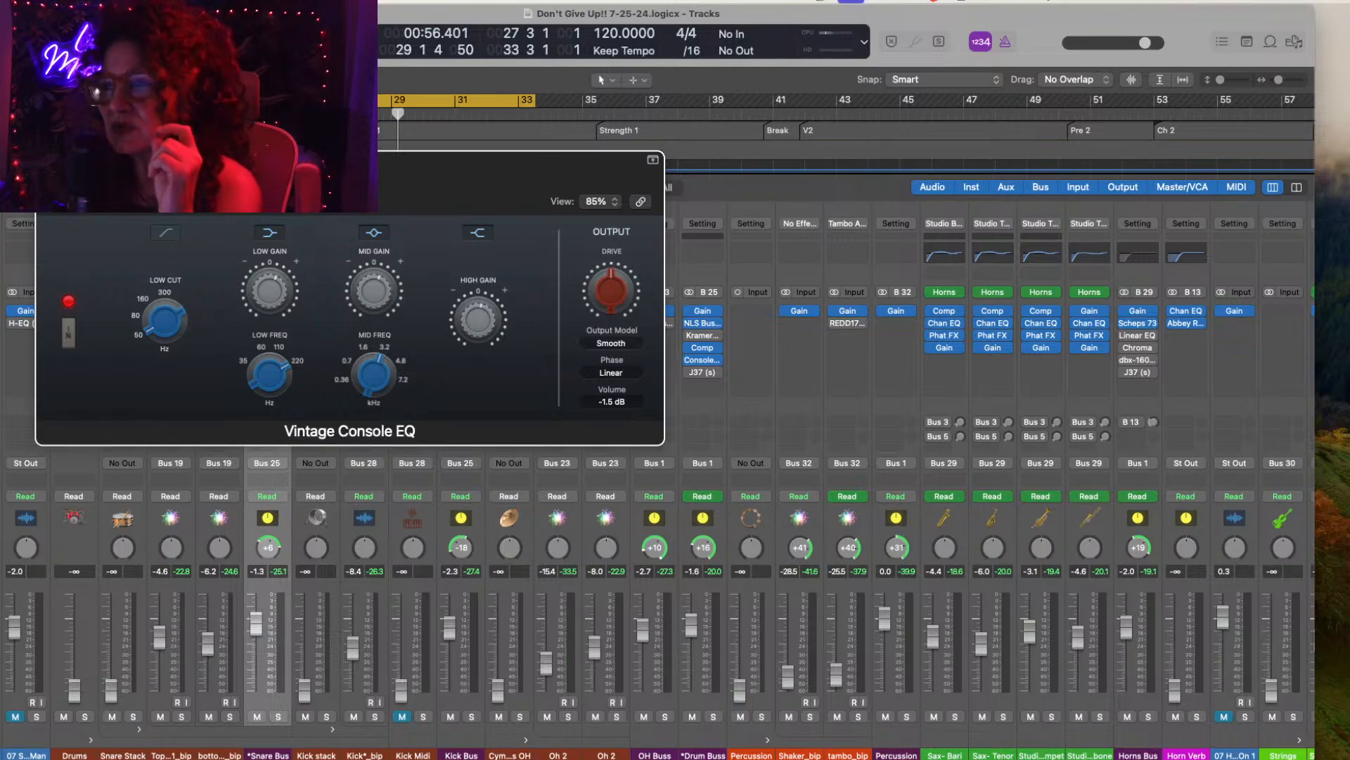
{"action": "left_click", "coordinate": [47, 160]}
Step: Turn J37 back on for the *Drum Buss and compare its 7.5 tape speed with 15 during playback, ending on 15
{"action": "key", "text": "space"}
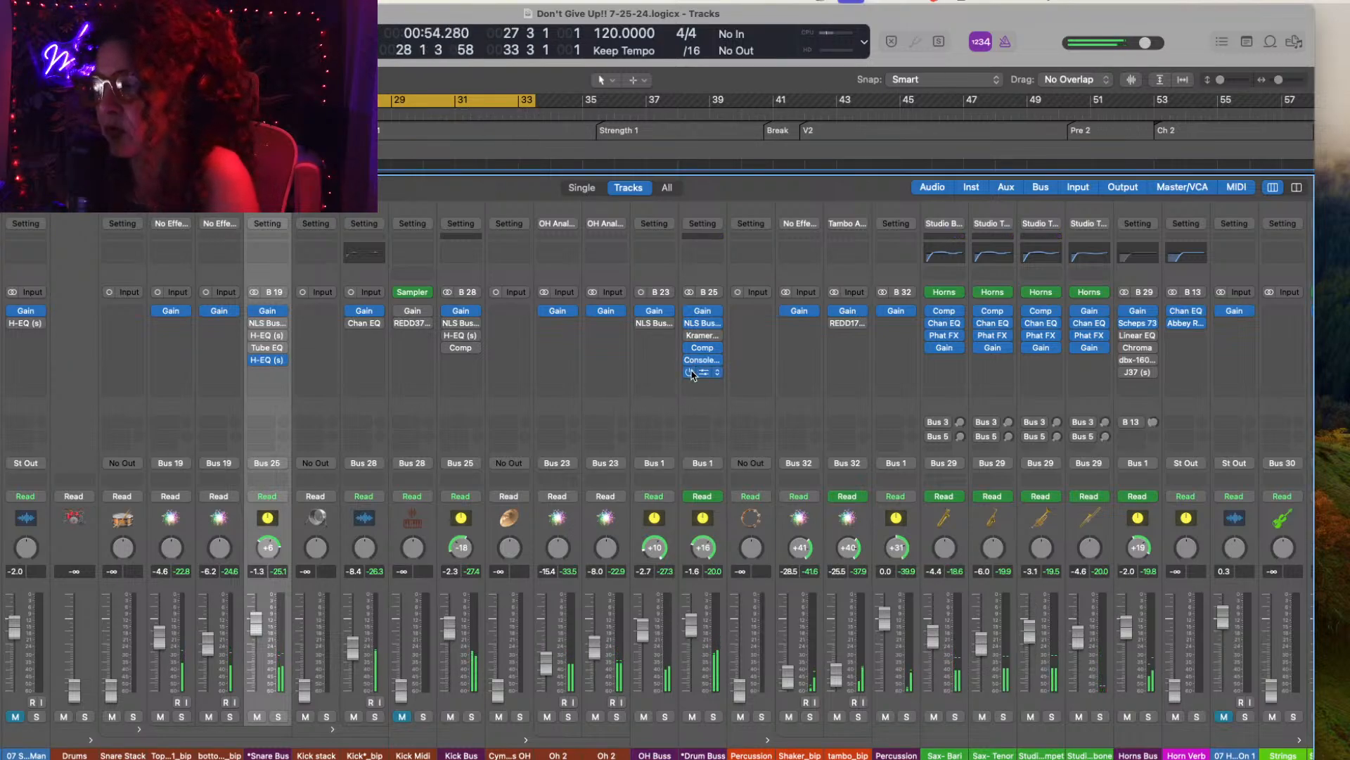
{"action": "left_click", "coordinate": [703, 374]}
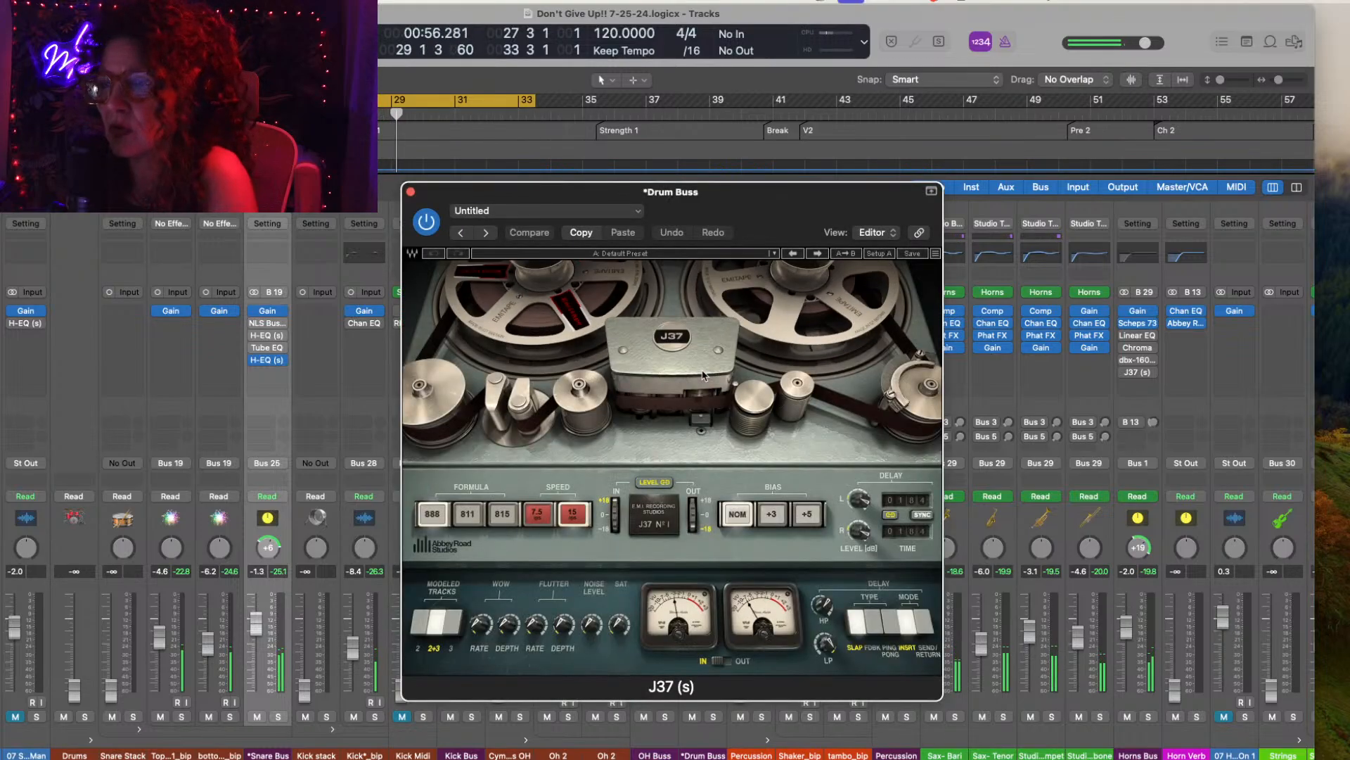
{"action": "left_click_drag", "start_coordinate": [756, 205], "coordinate": [418, 163]}
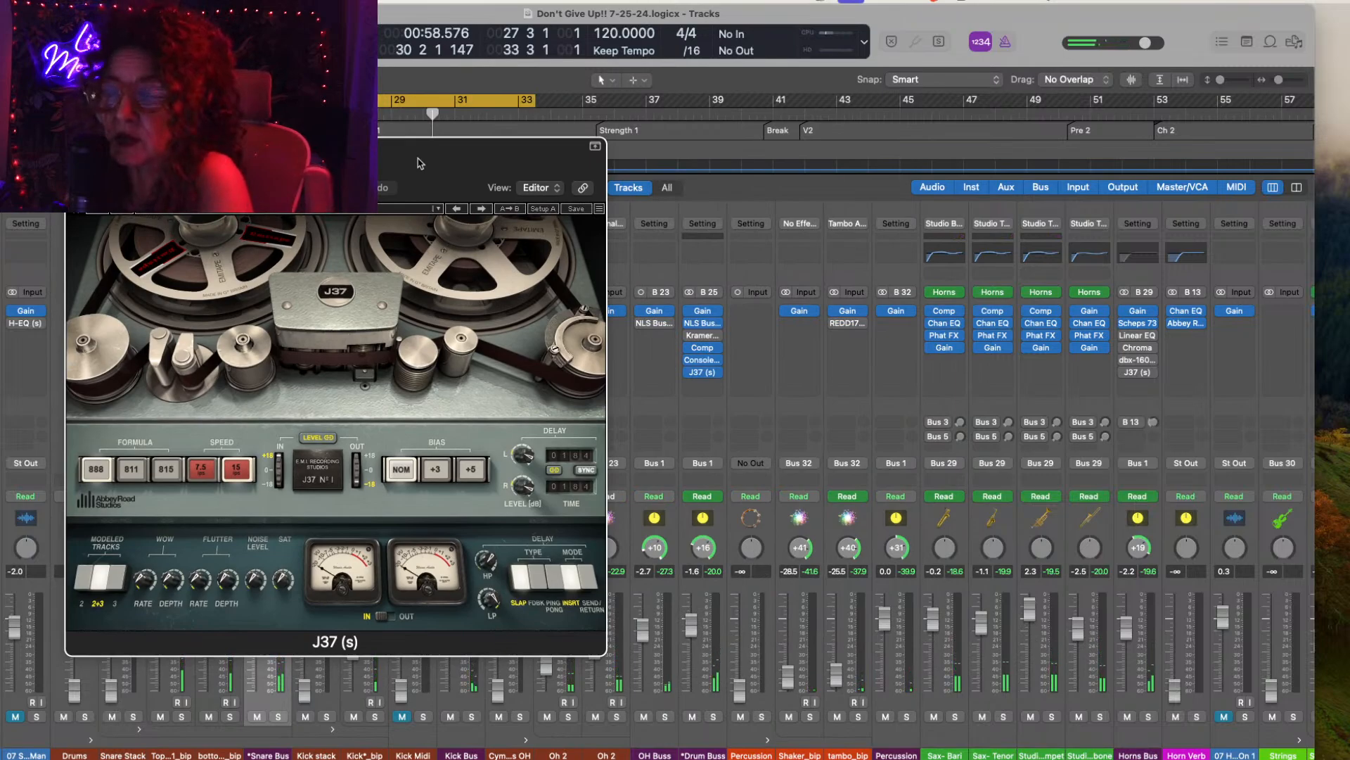
{"action": "left_click", "coordinate": [201, 470]}
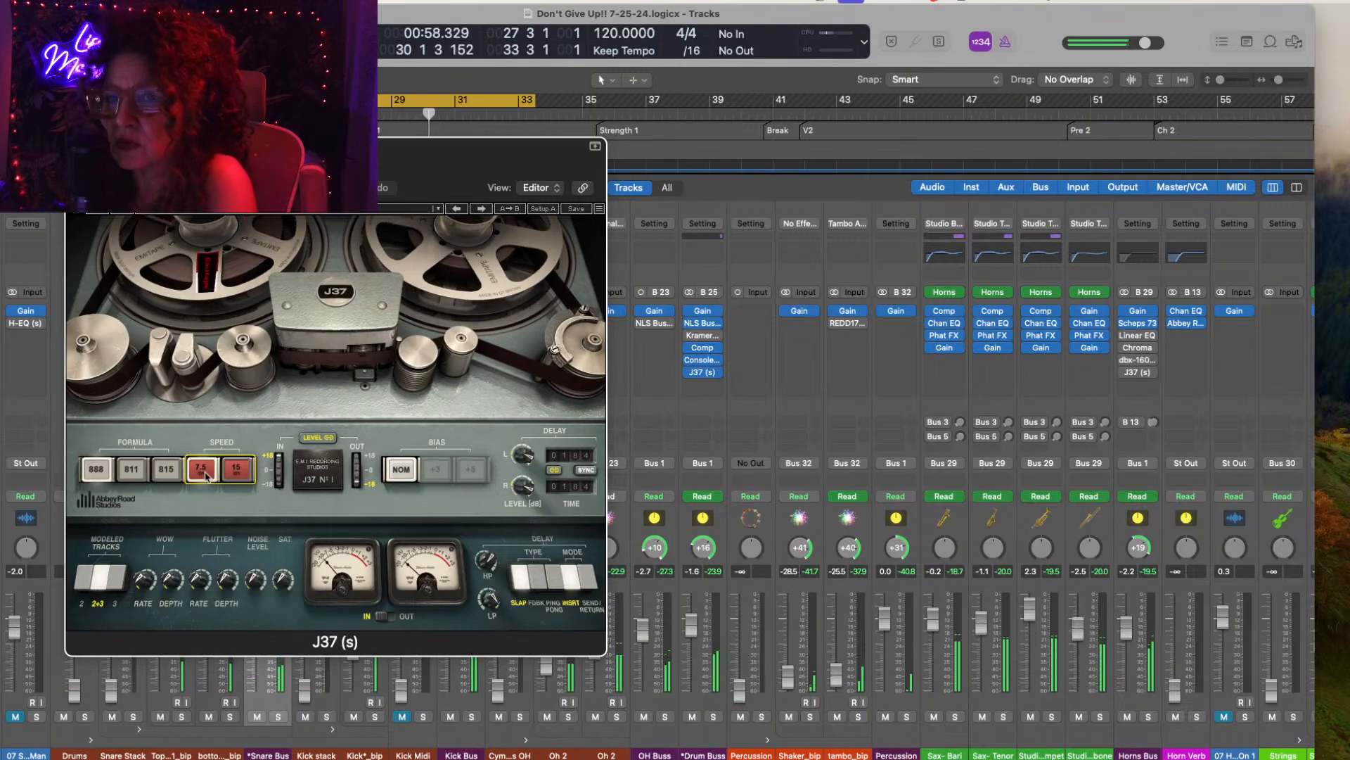
{"action": "left_click", "coordinate": [241, 478]}
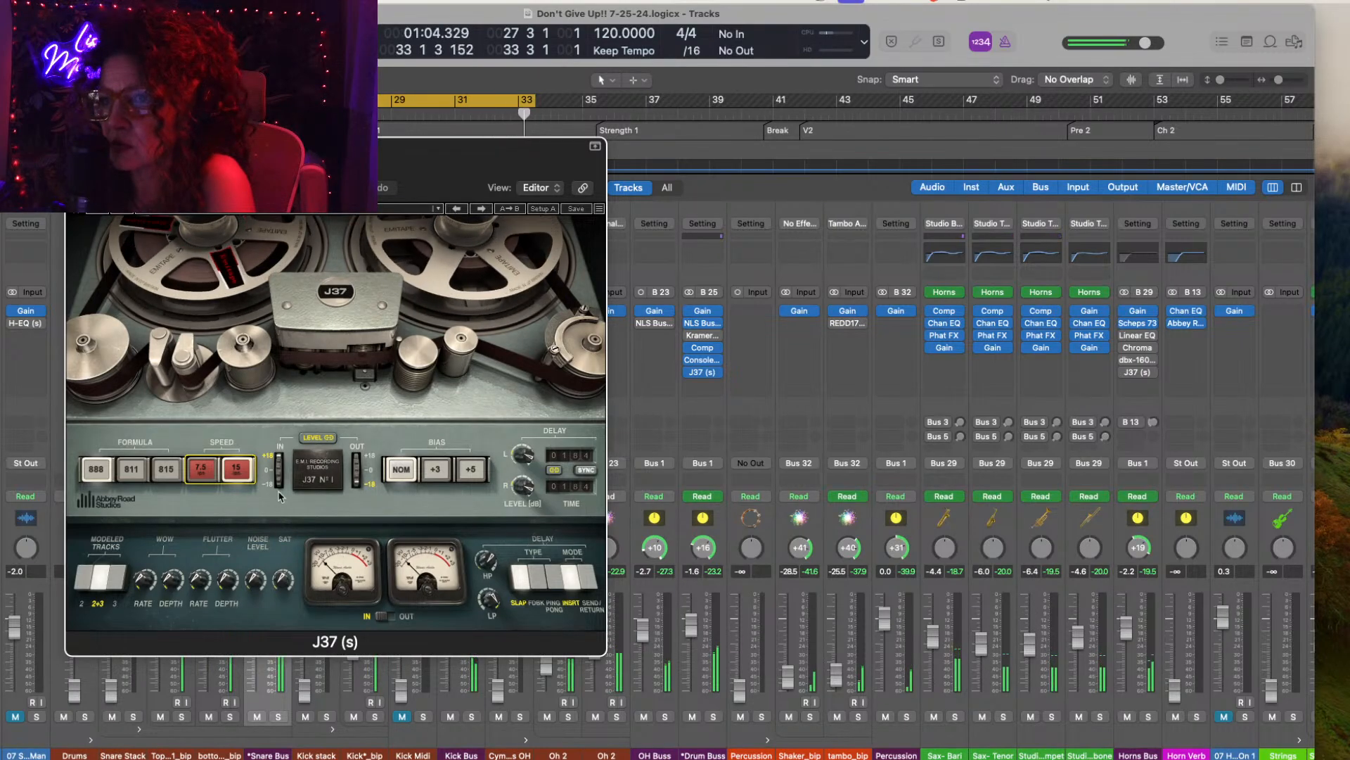
Step: Solo the *Drum Buss and adjust the J37 input level
{"action": "left_click", "coordinate": [715, 716]}
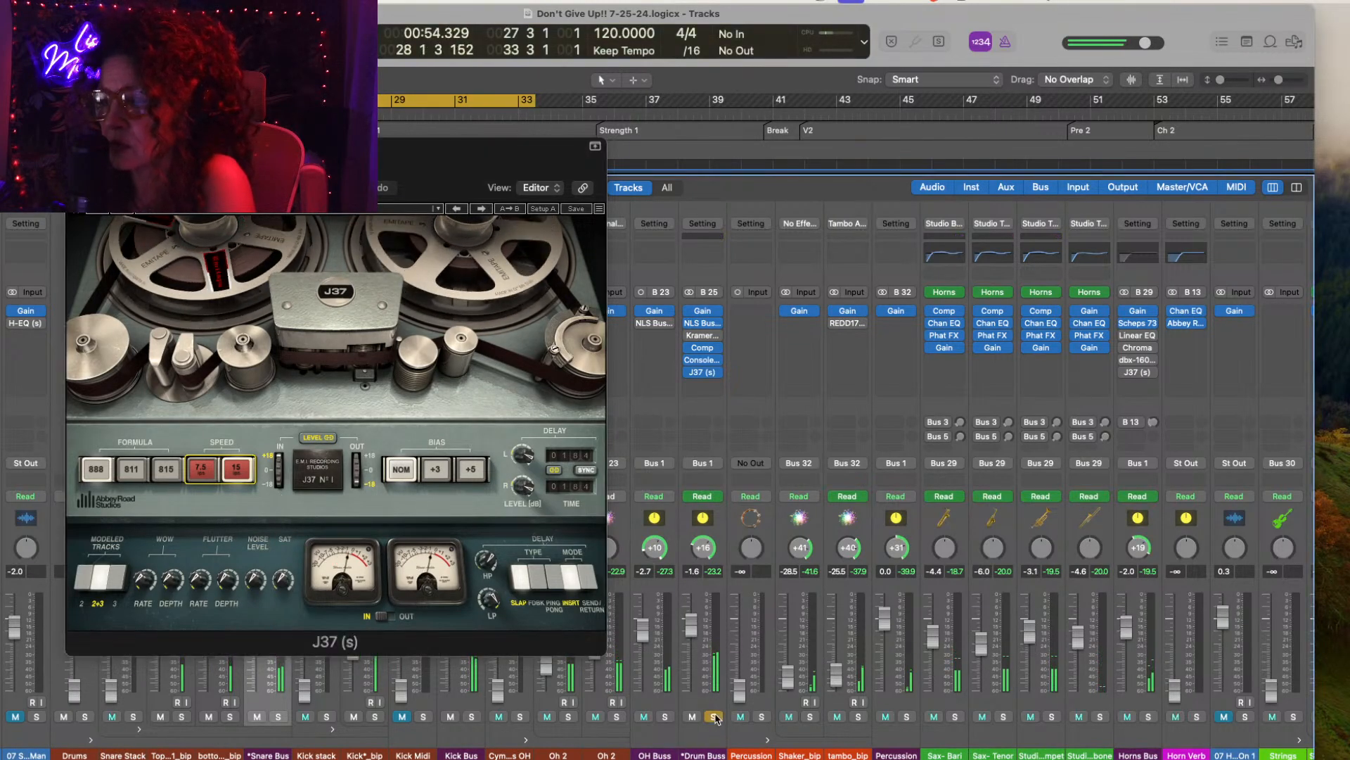
{"action": "left_click", "coordinate": [278, 458]}
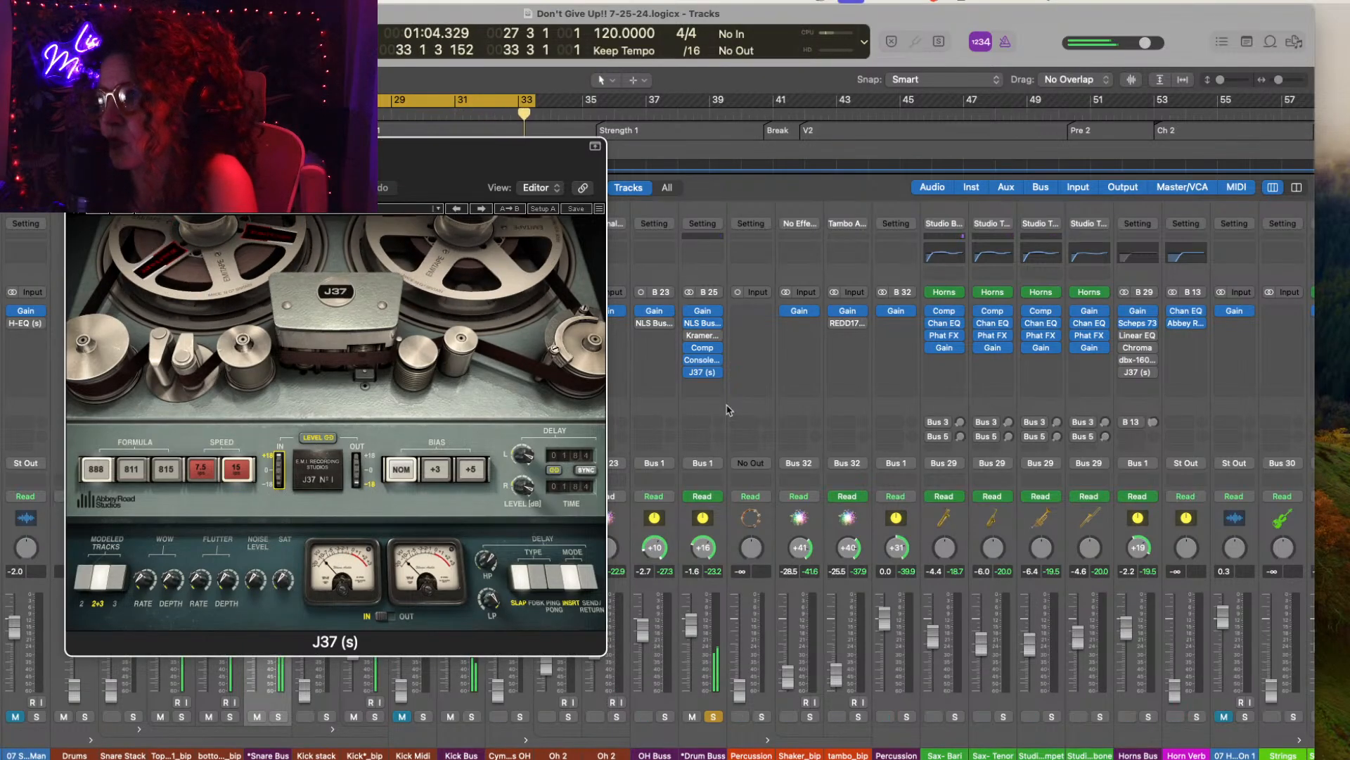
Step: Check the drive in the *Drum Buss Vintage Console EQ and close both open plug-in windows
{"action": "left_click", "coordinate": [705, 359]}
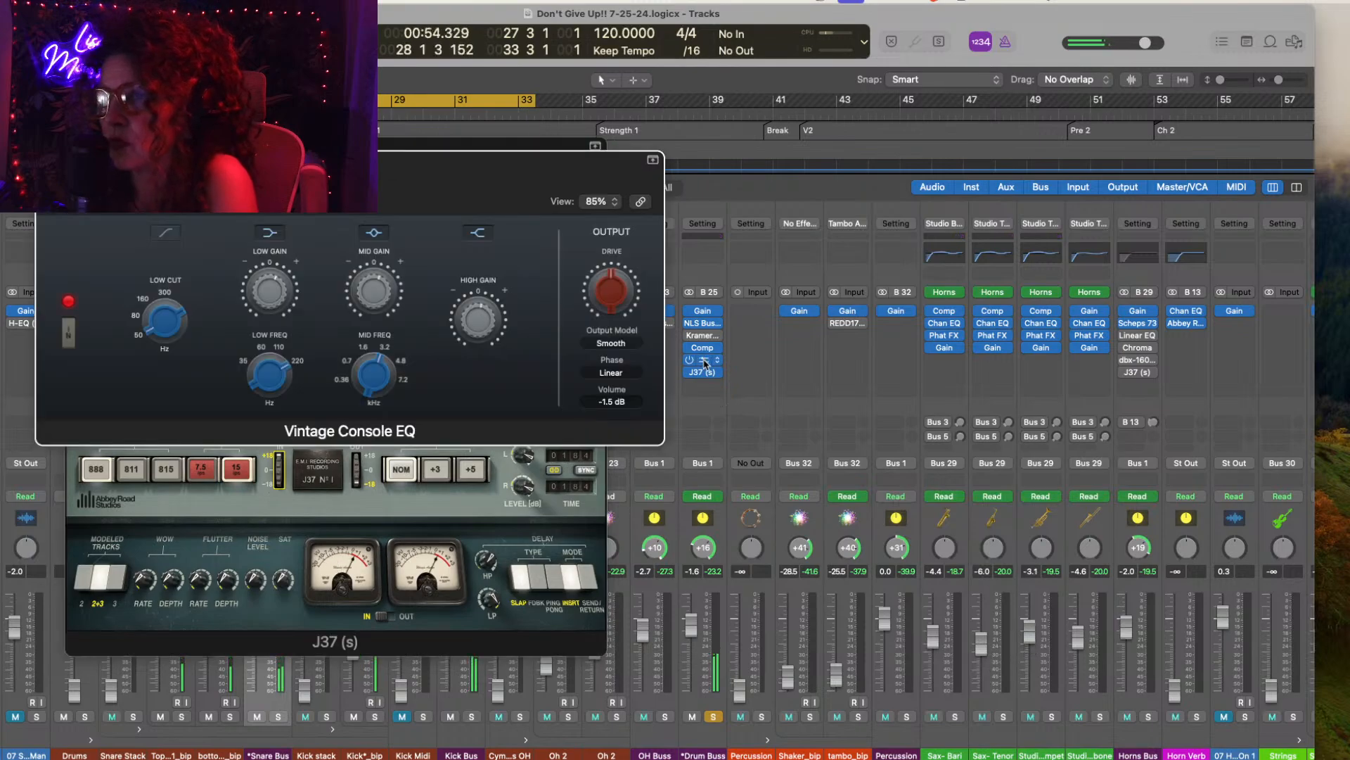
{"action": "mouse_move", "coordinate": [604, 281]}
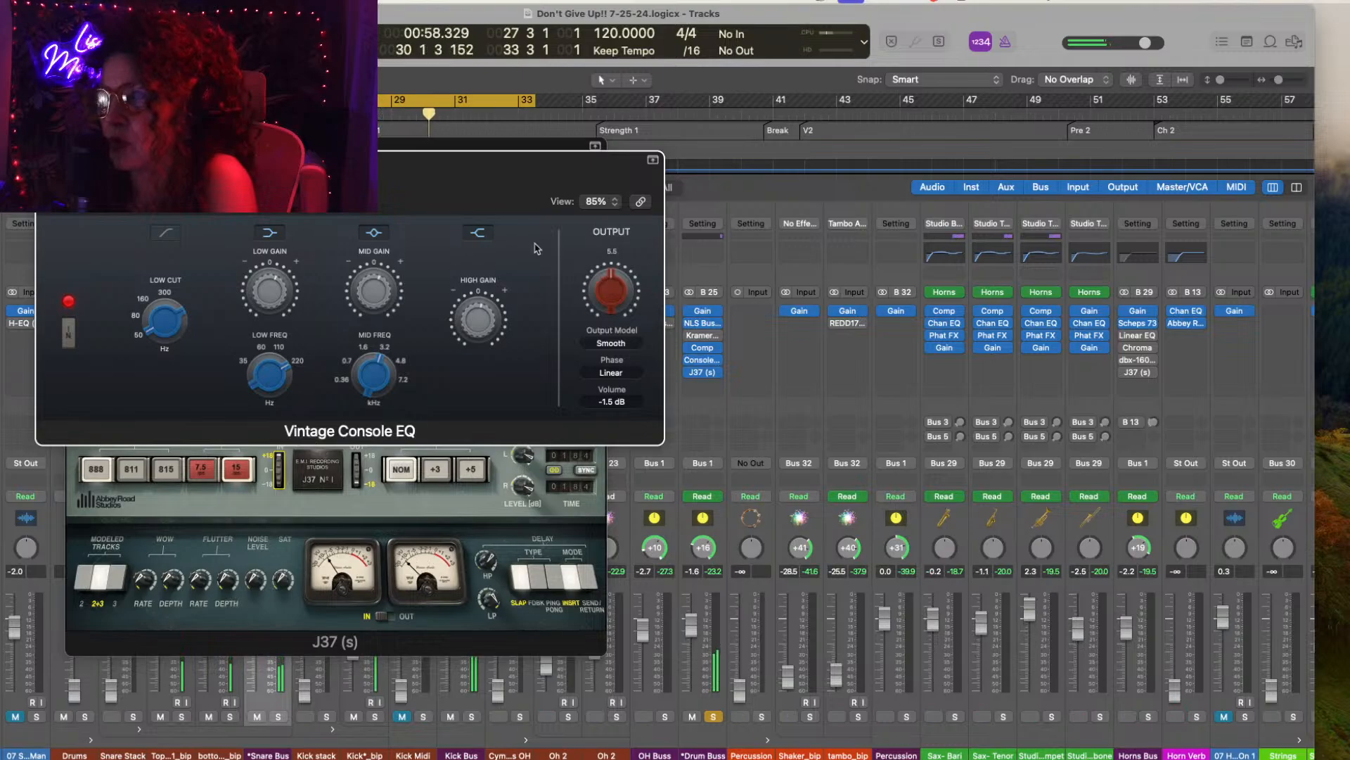
{"action": "left_click", "coordinate": [47, 161]}
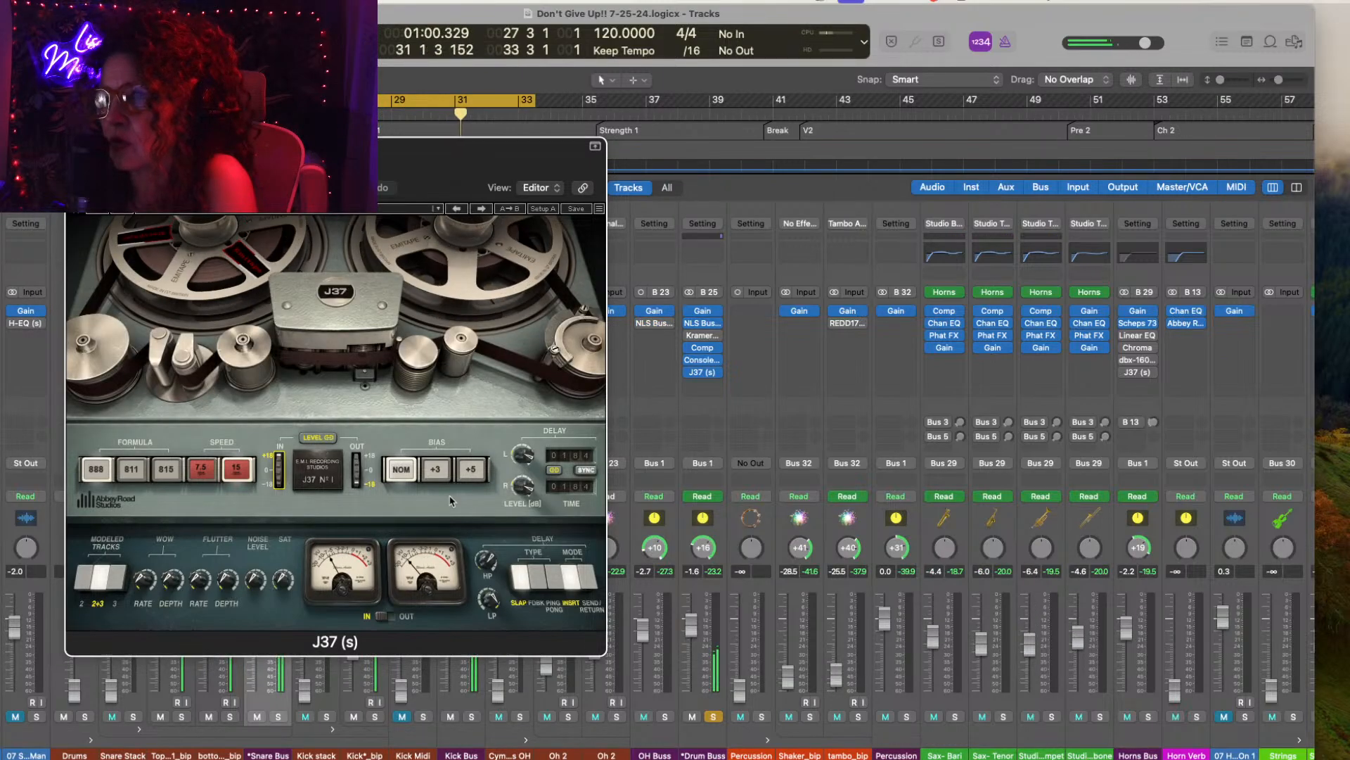
{"action": "left_click", "coordinate": [76, 146]}
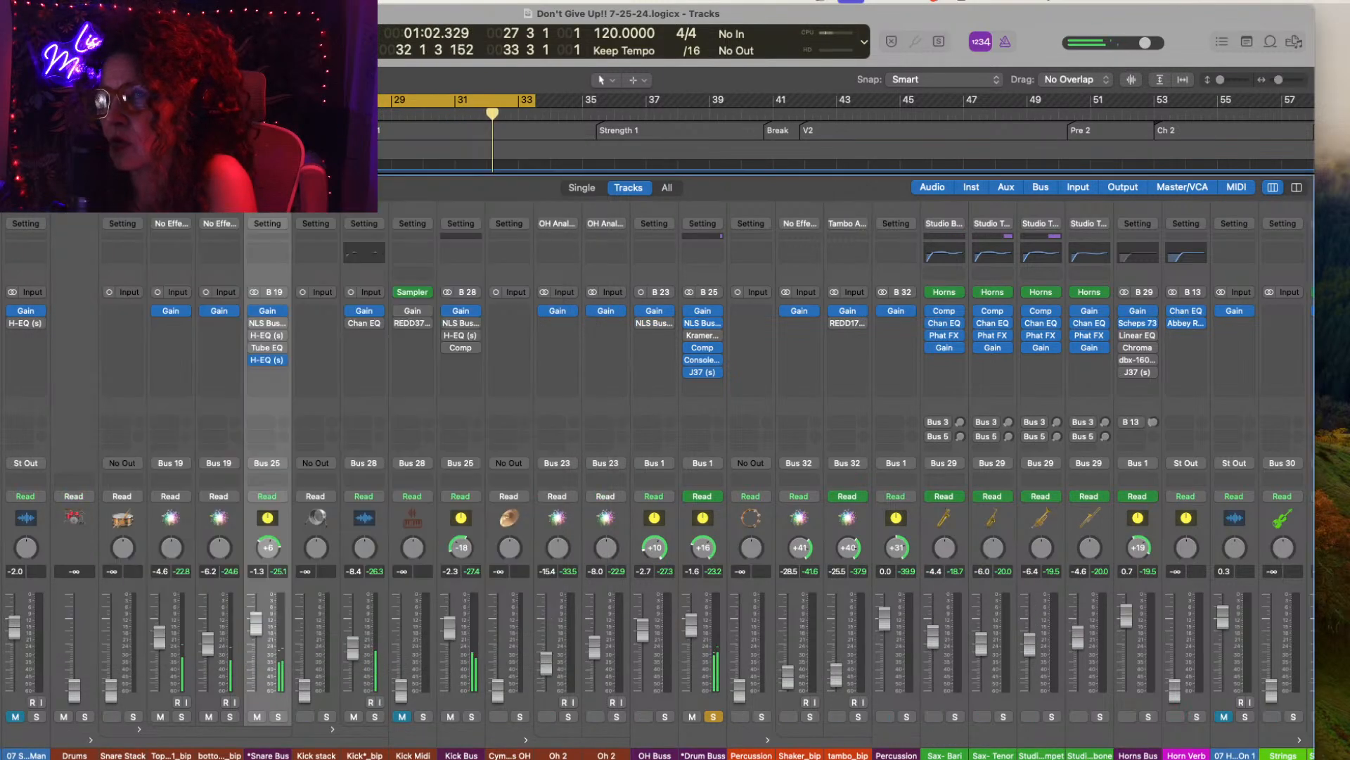
Step: Compare the *Drum Buss soloed and in the full mix during playback, ending with solo off
{"action": "left_click", "coordinate": [713, 716]}
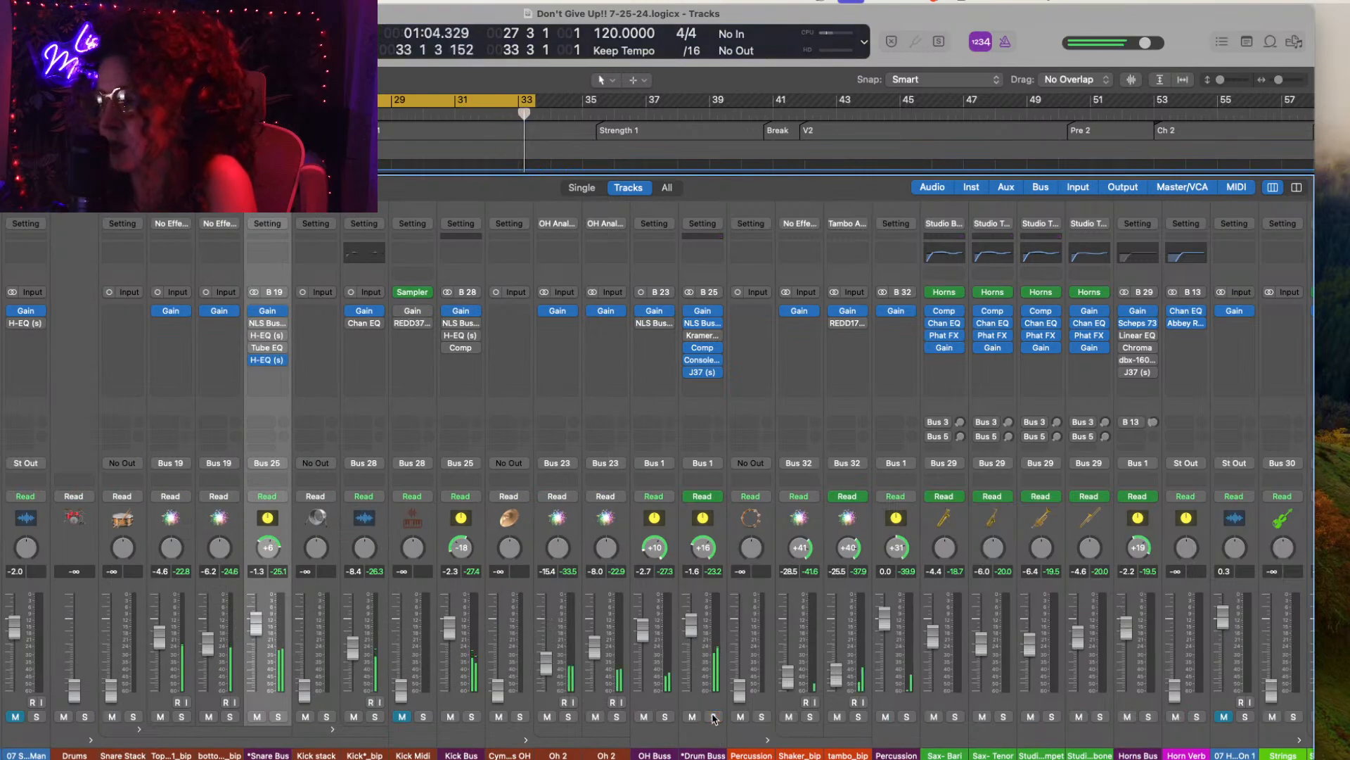
{"action": "left_click", "coordinate": [713, 716]}
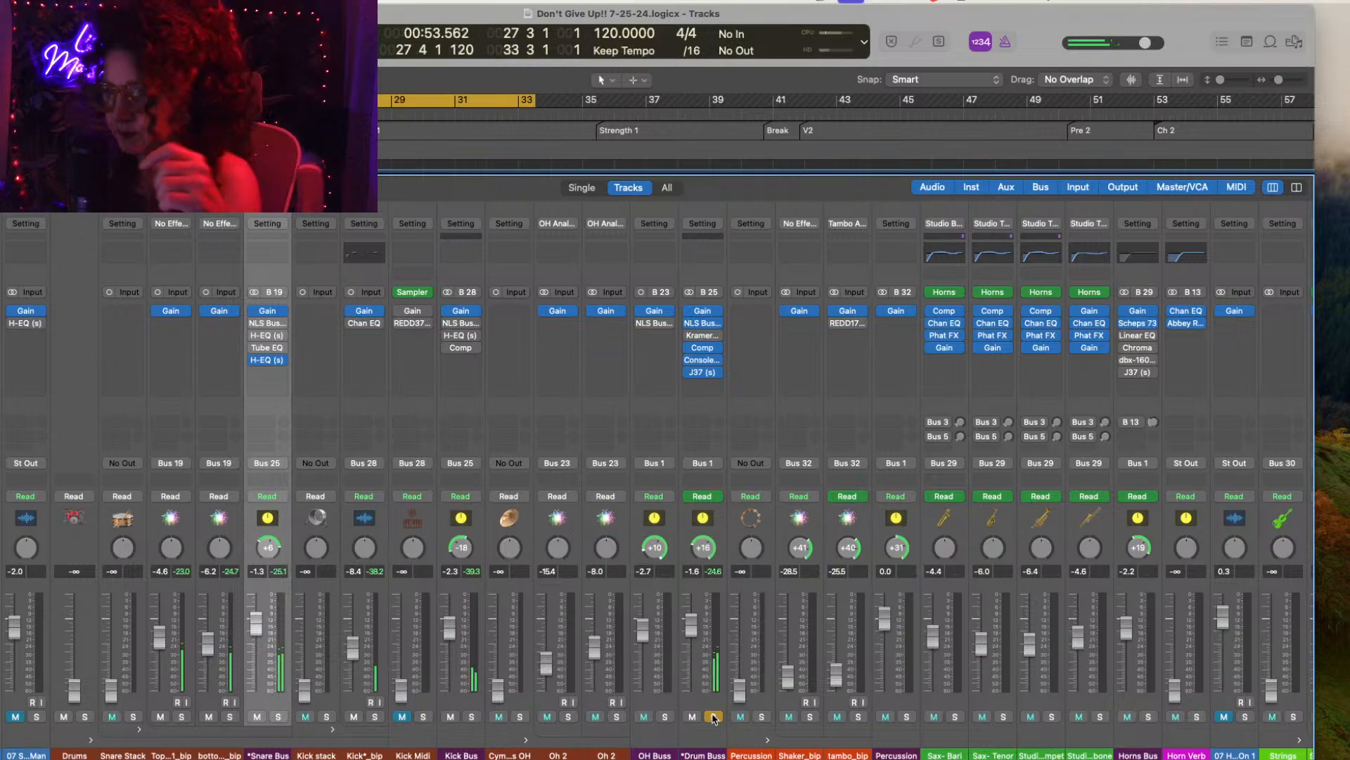
{"action": "left_click", "coordinate": [714, 716]}
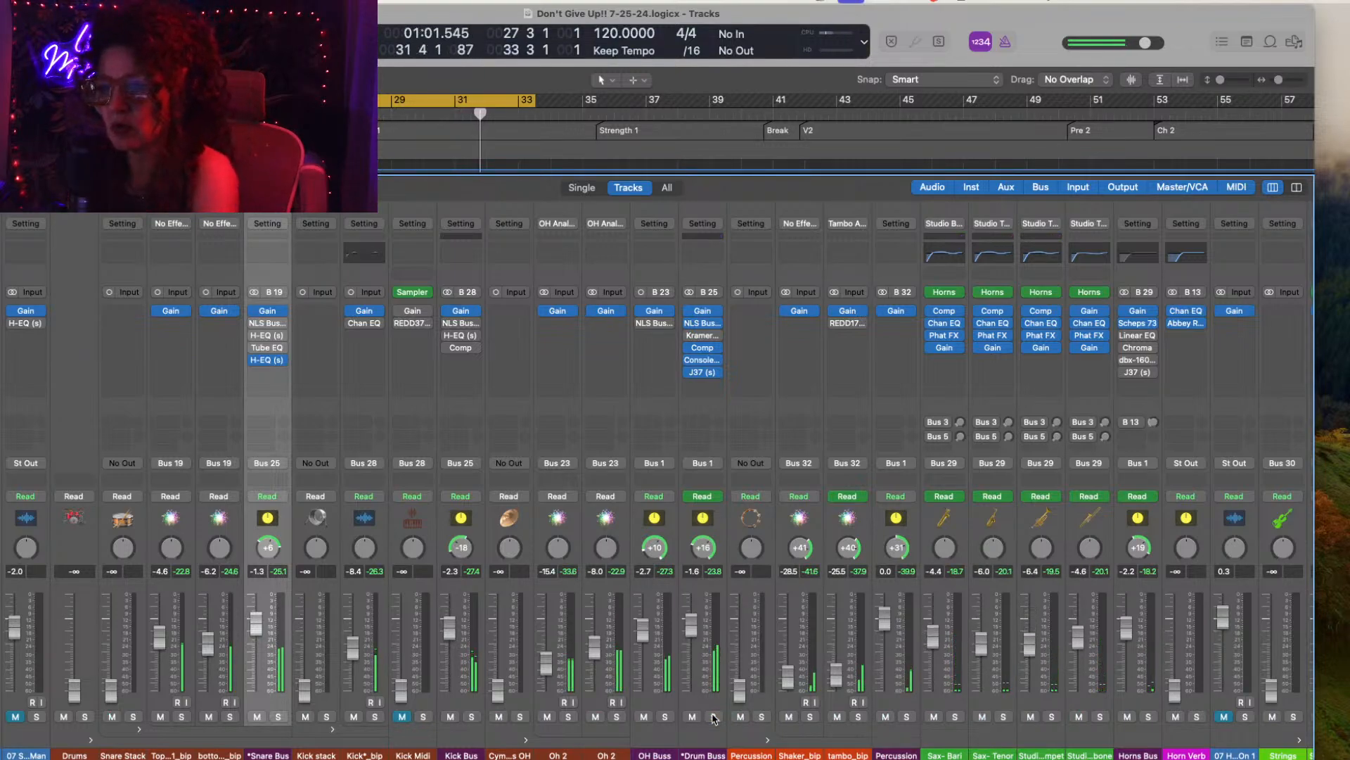
{"action": "left_click", "coordinate": [714, 716]}
{"action": "left_click", "coordinate": [713, 716]}
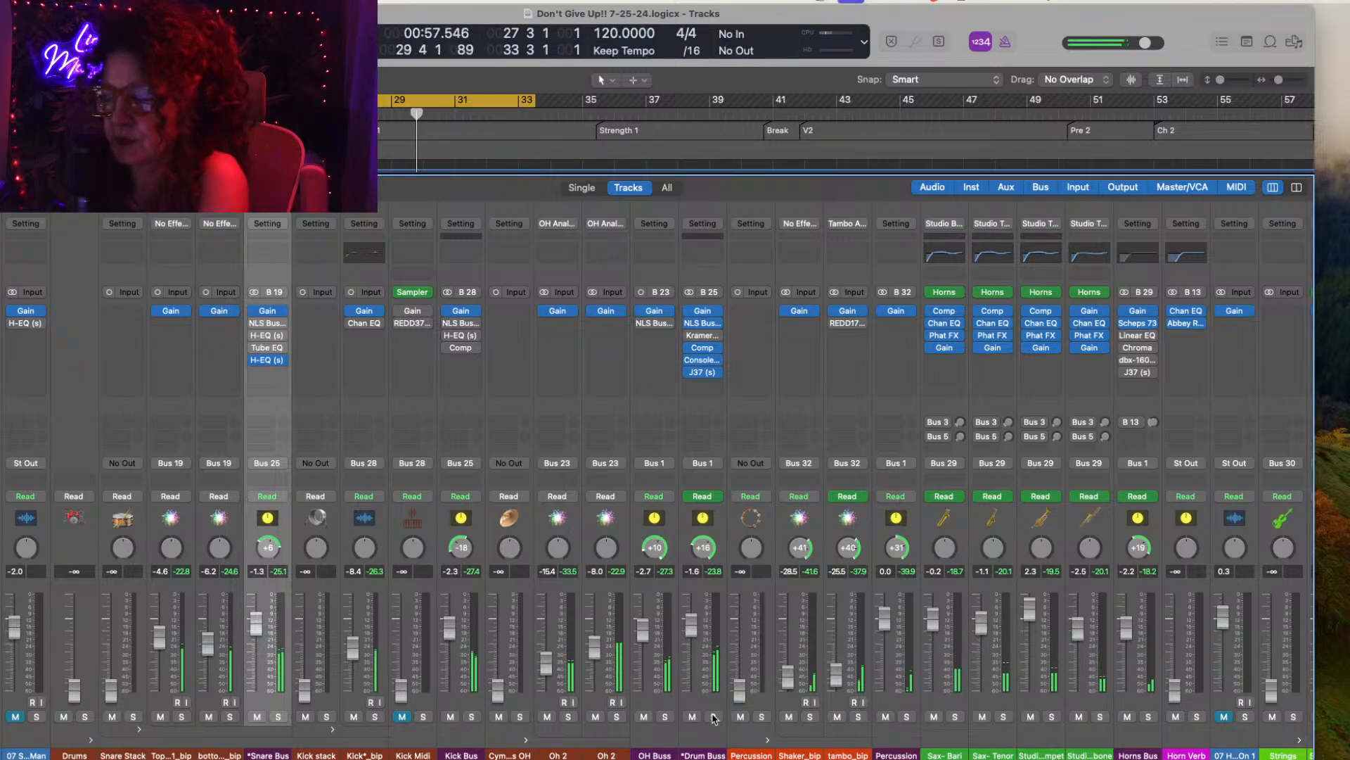
Step: Audition the Kick Bus and the *Drum Buss in solo one after the other, and return to the full mix
{"action": "left_click", "coordinate": [471, 716]}
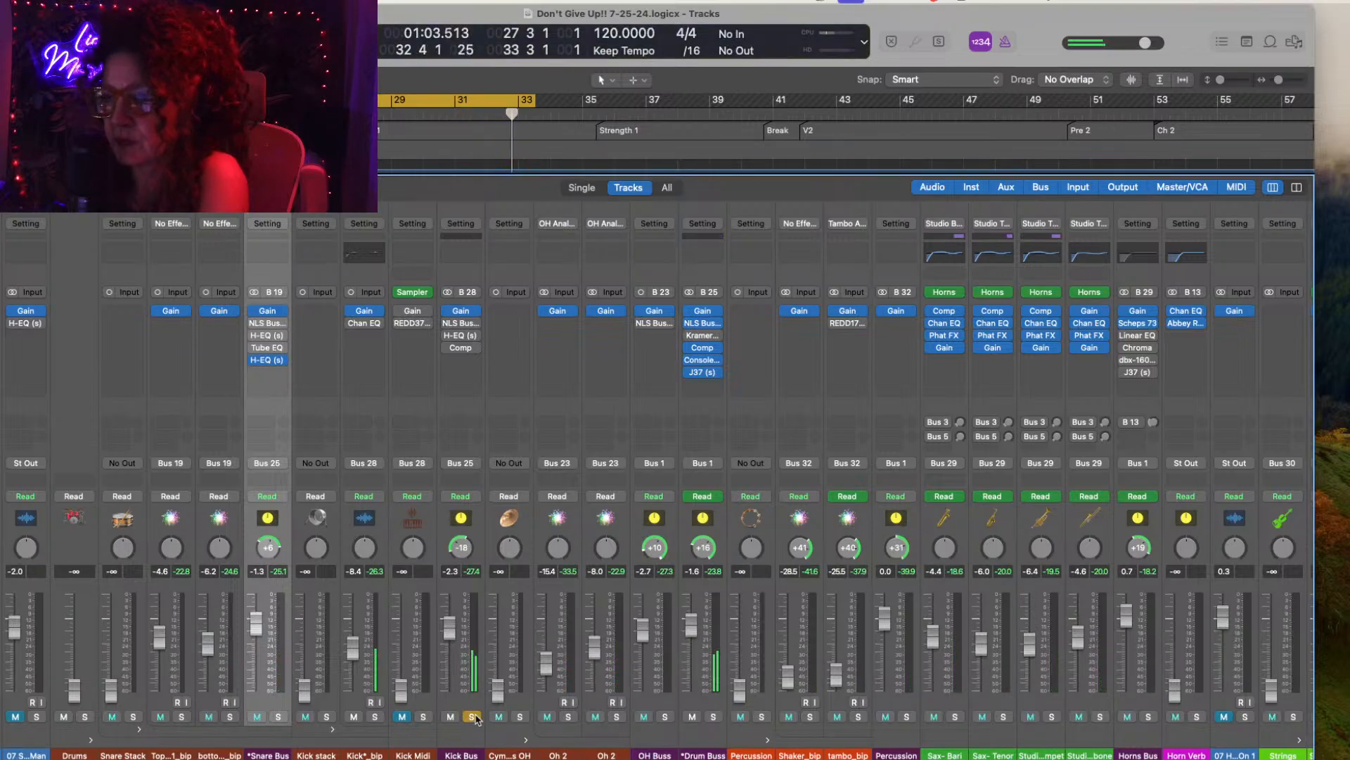
{"action": "left_click", "coordinate": [472, 716]}
{"action": "left_click", "coordinate": [713, 716]}
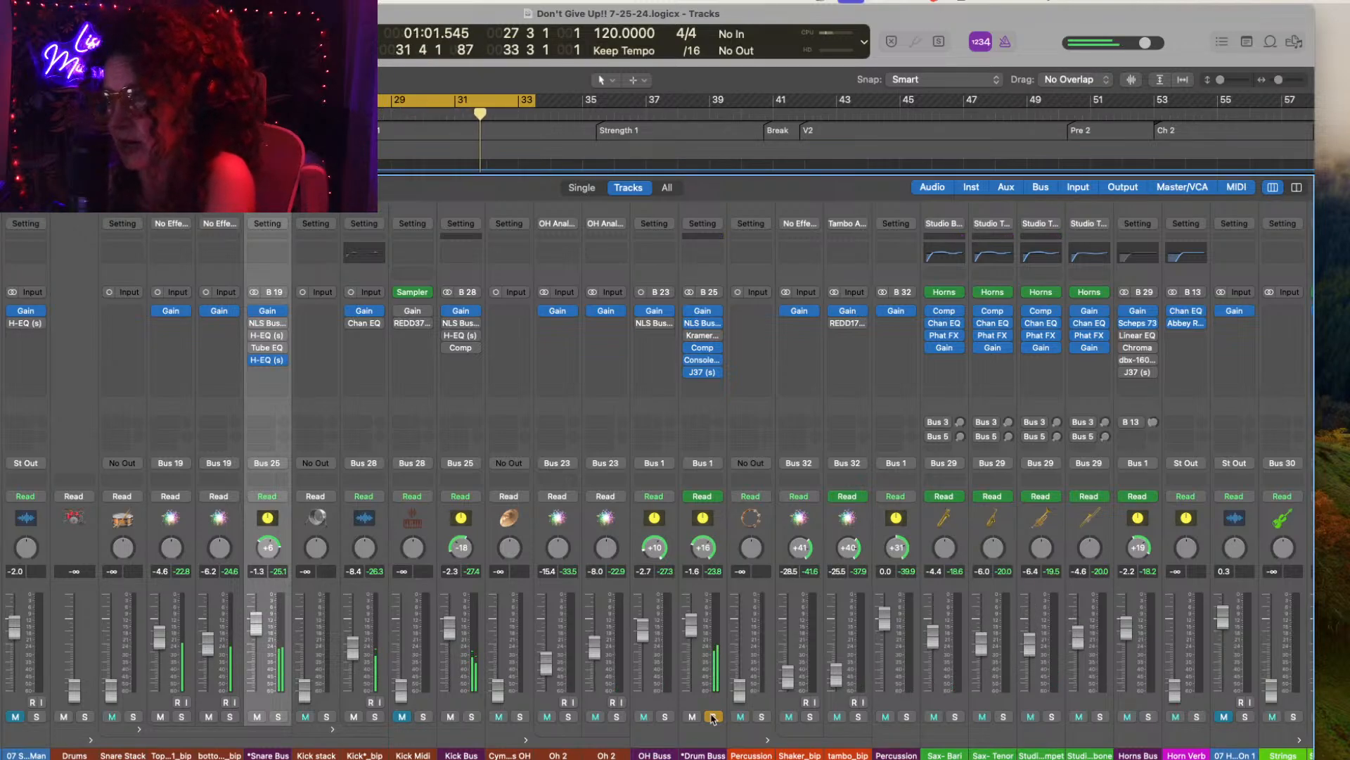
{"action": "left_click", "coordinate": [713, 716]}
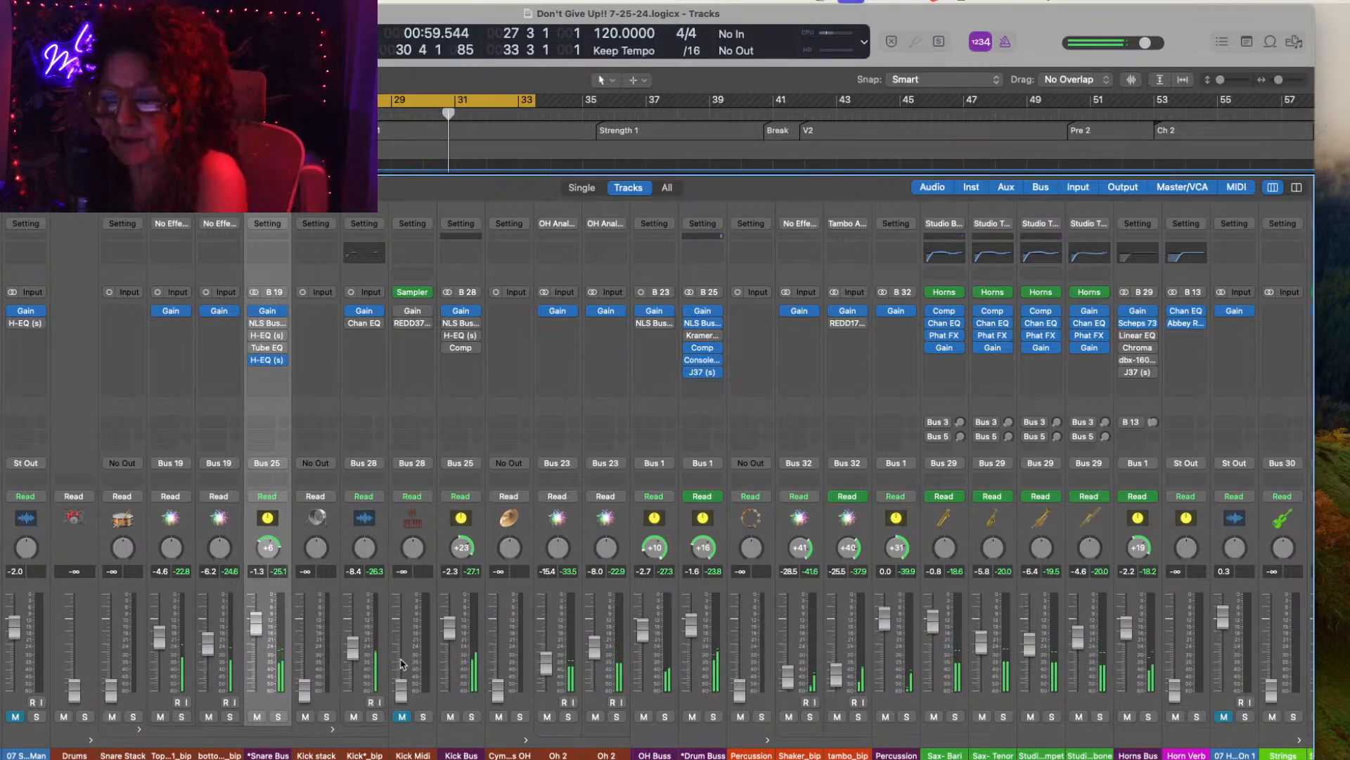
Step: Set the Kick Bus pan to +15
{"action": "scroll", "coordinate": [403, 633], "scroll_direction": "left", "scroll_amount": 15}
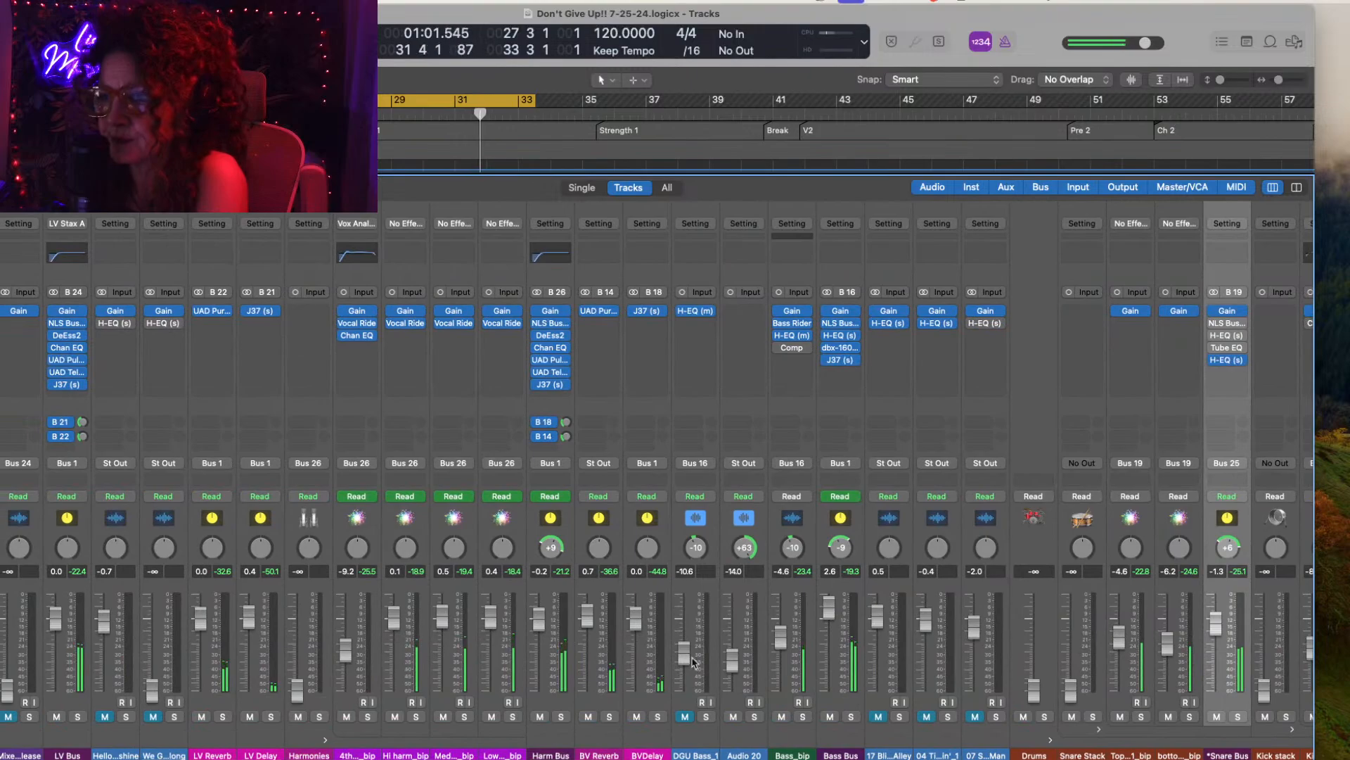
{"action": "scroll", "coordinate": [743, 667], "scroll_direction": "right", "scroll_amount": 15}
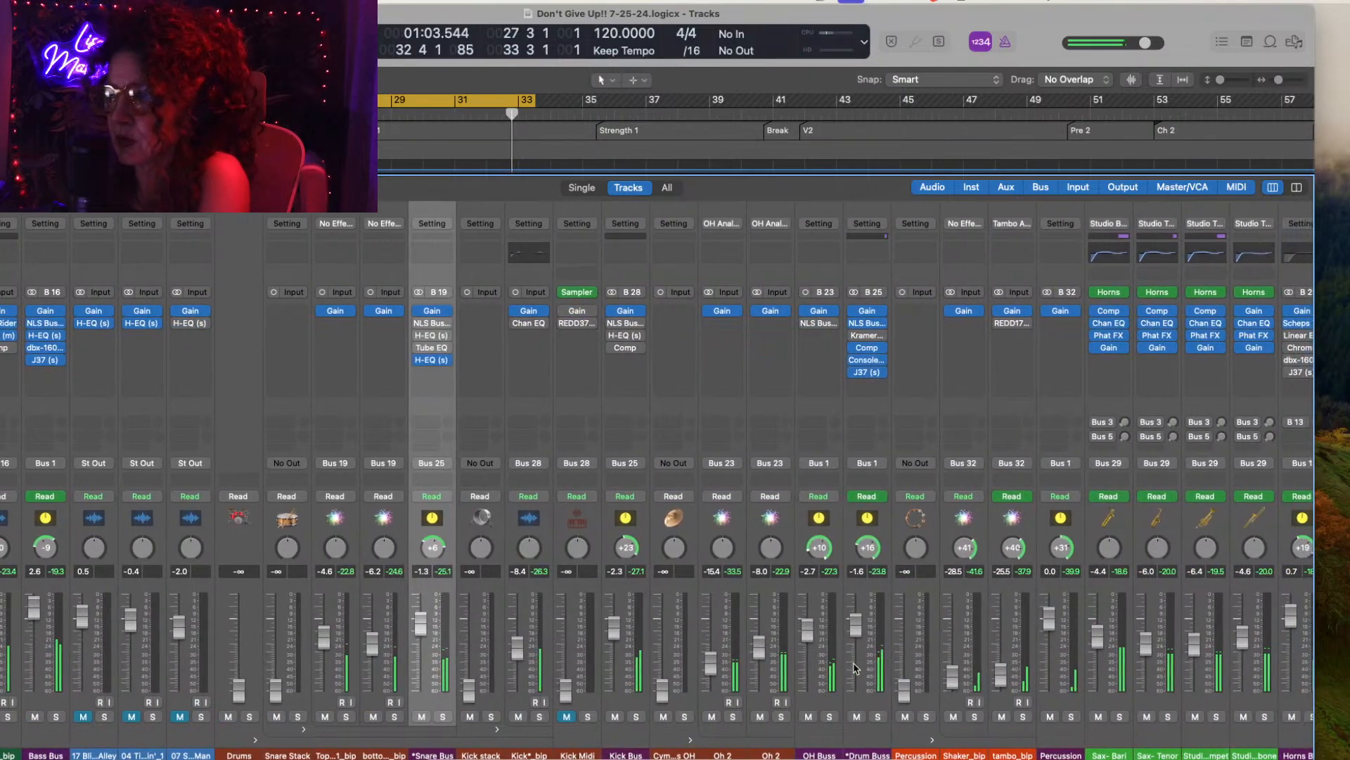
{"action": "scroll", "coordinate": [856, 668], "scroll_direction": "right", "scroll_amount": 5}
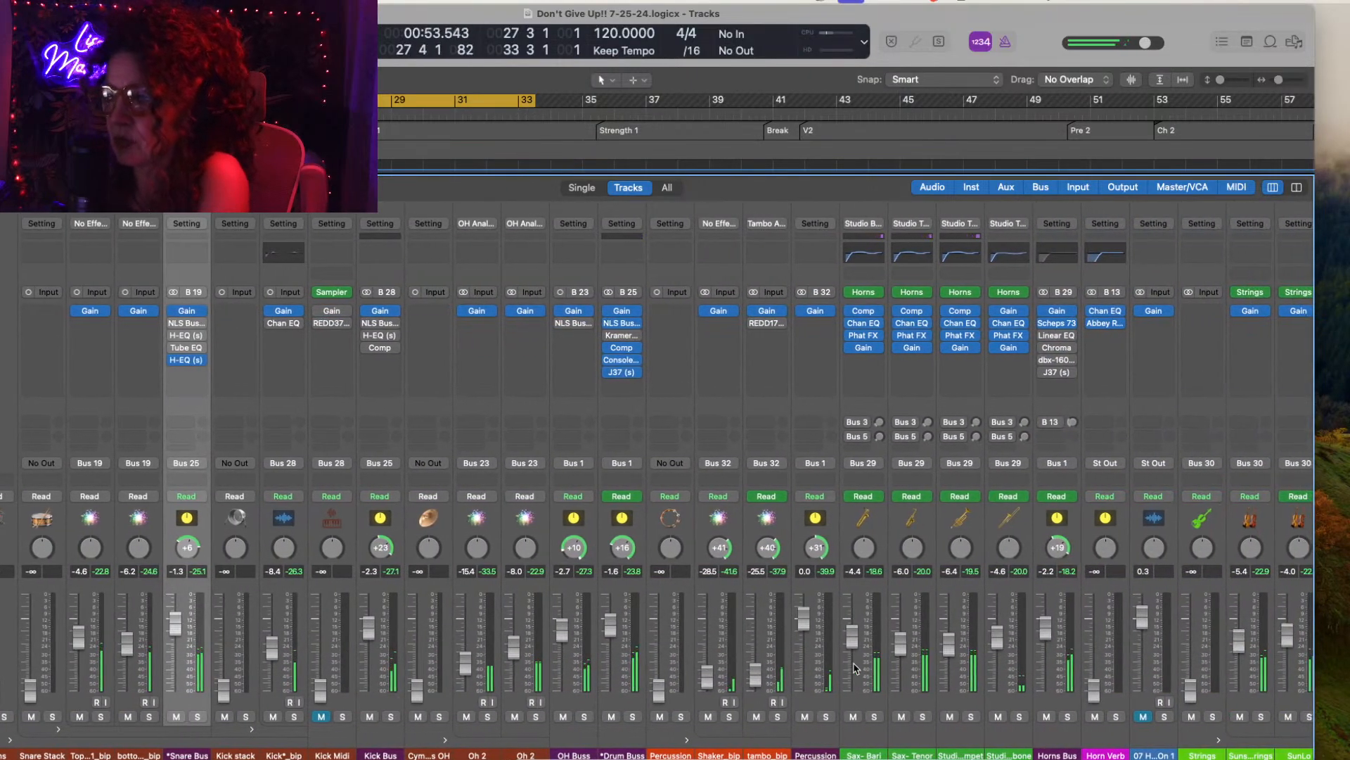
{"action": "scroll", "coordinate": [666, 645], "scroll_direction": "left", "scroll_amount": 3}
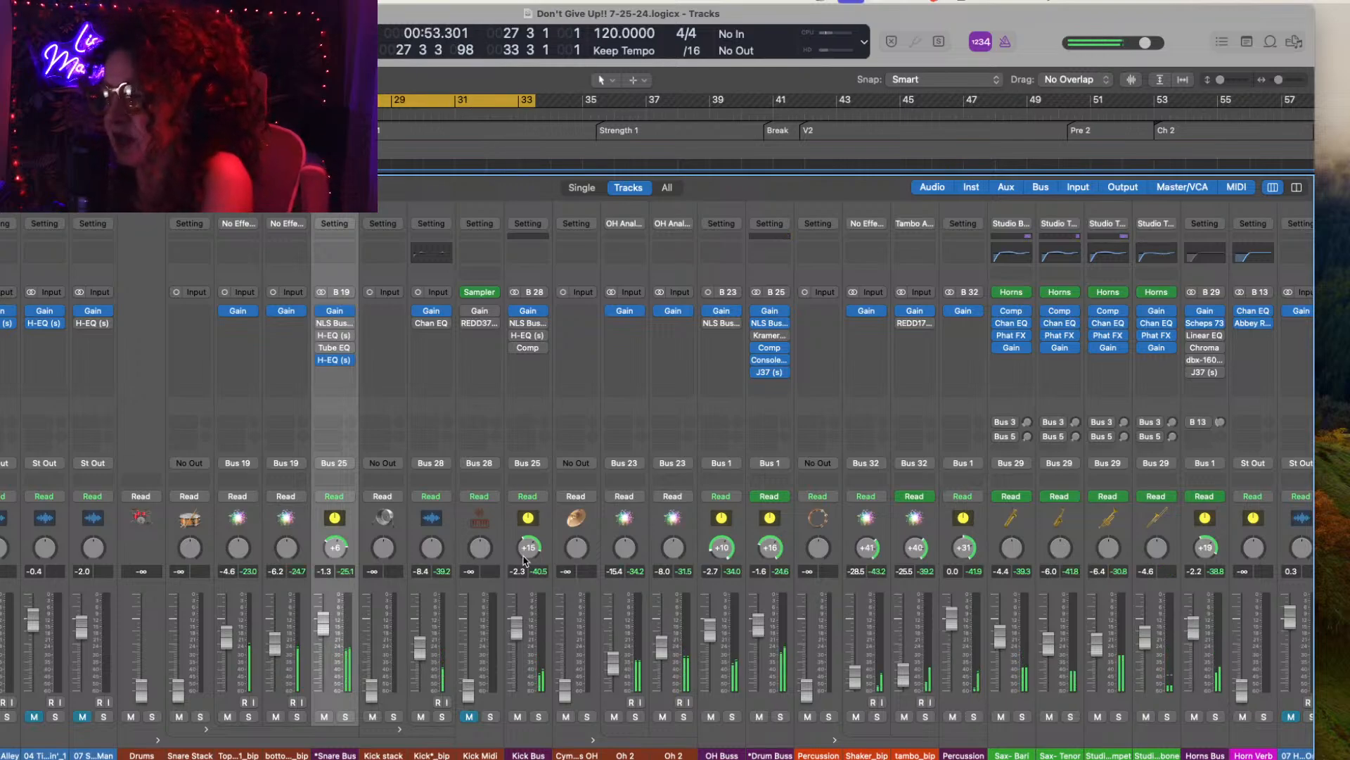
Step: Audition the OH Buss in solo, turn on its NLS Buss plug-in and raise the drive to about 7
{"action": "left_click", "coordinate": [732, 716]}
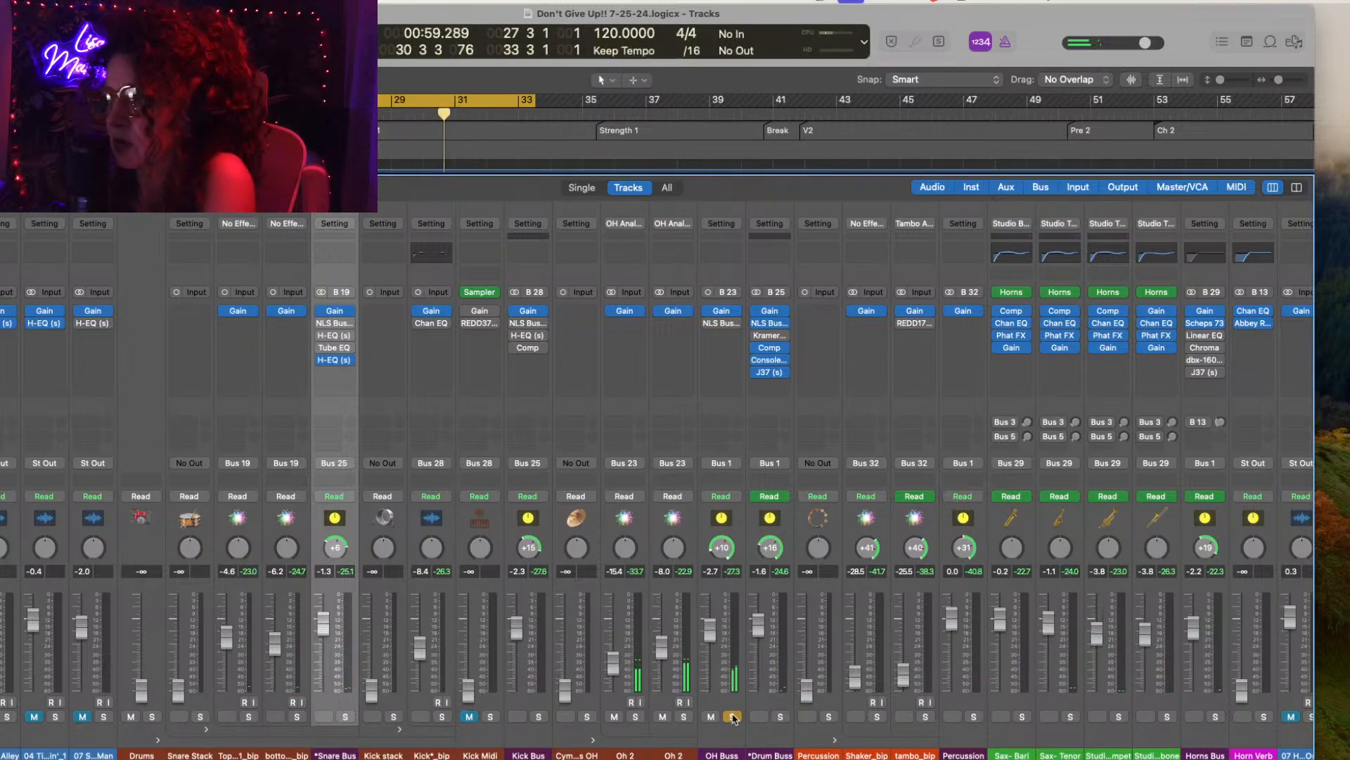
{"action": "left_click", "coordinate": [732, 716]}
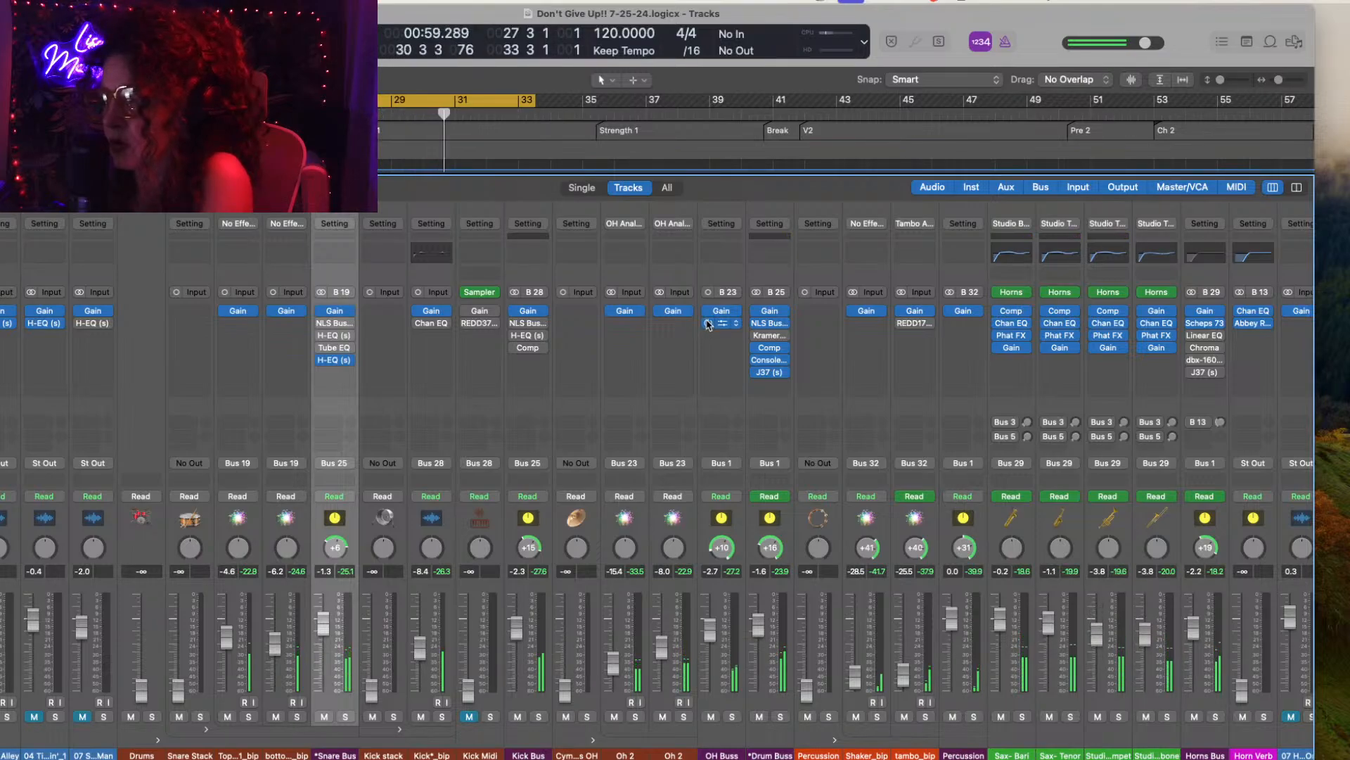
{"action": "left_click", "coordinate": [728, 324]}
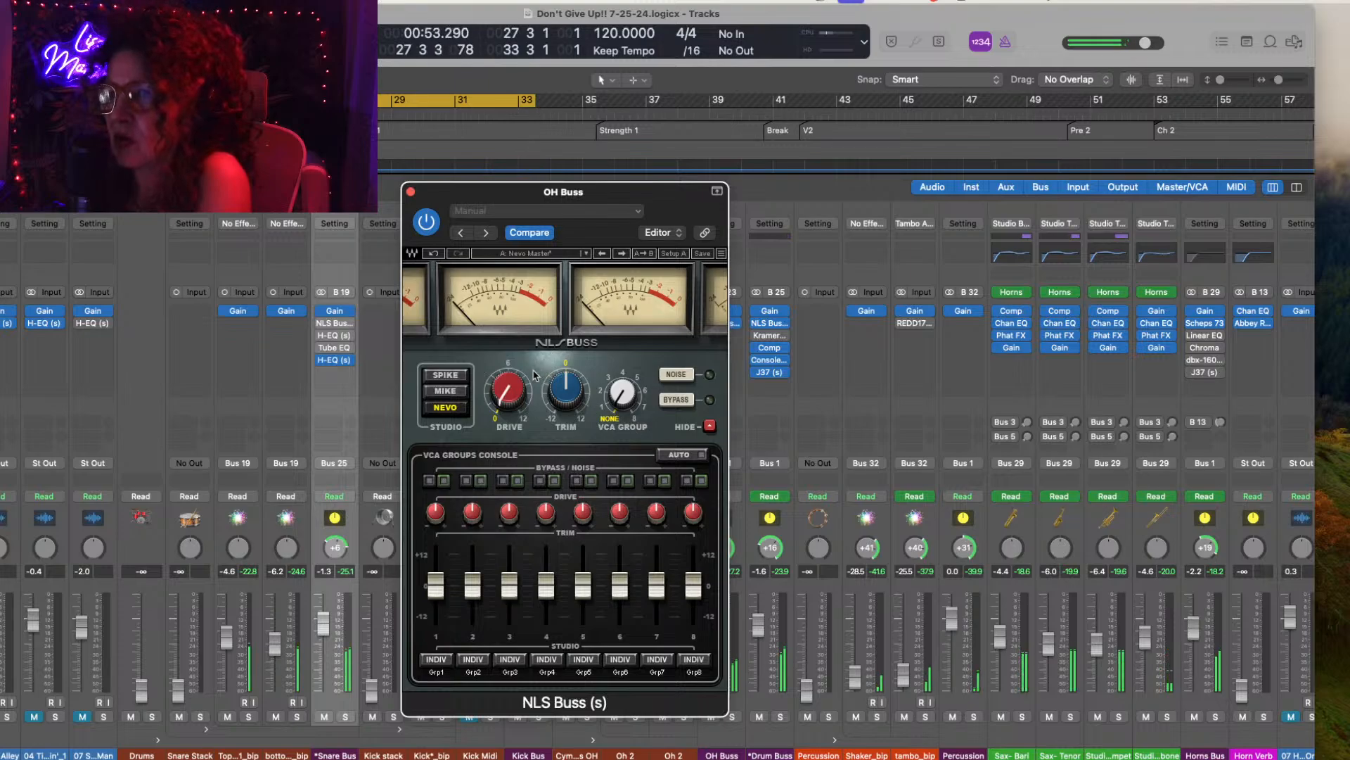
{"action": "mouse_move", "coordinate": [505, 403]}
{"action": "left_click_drag", "start_coordinate": [505, 403], "coordinate": [477, 344]}
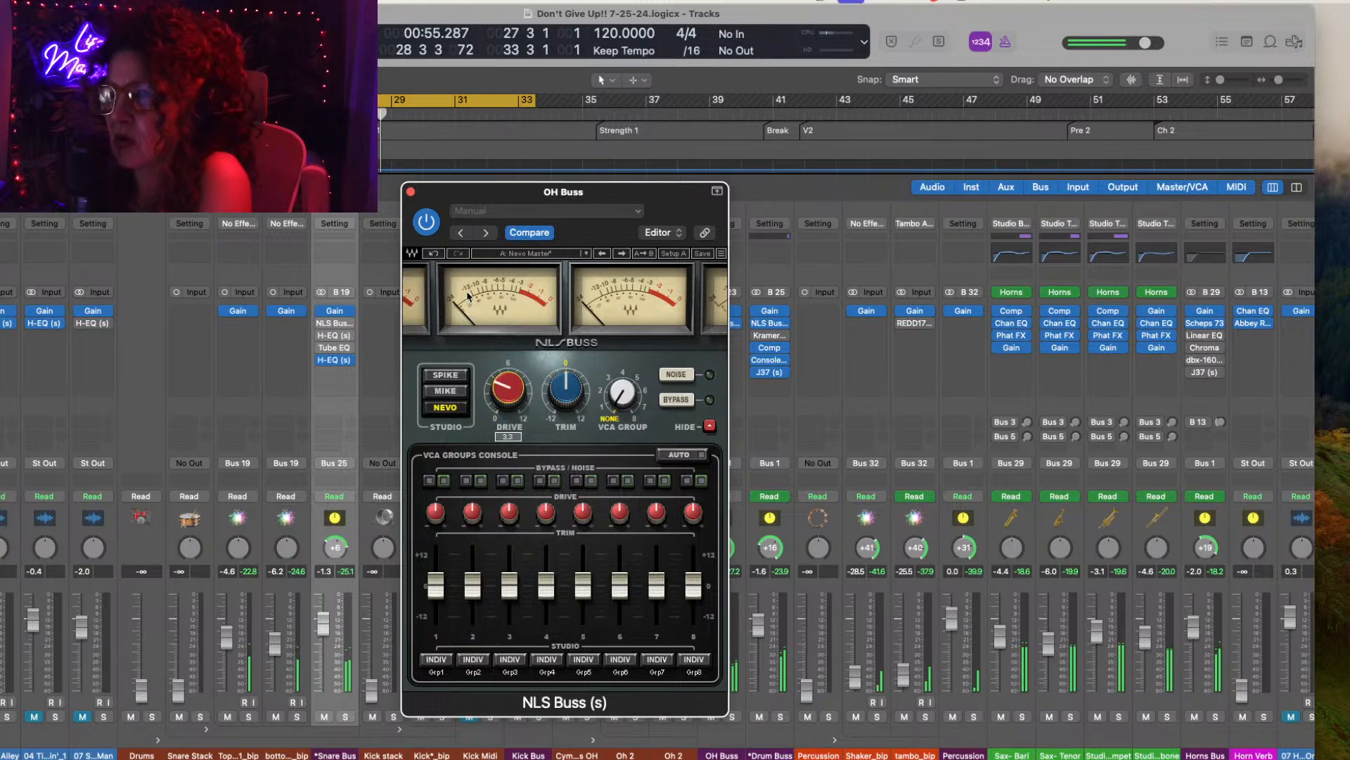
{"action": "left_click_drag", "start_coordinate": [467, 295], "coordinate": [464, 175]}
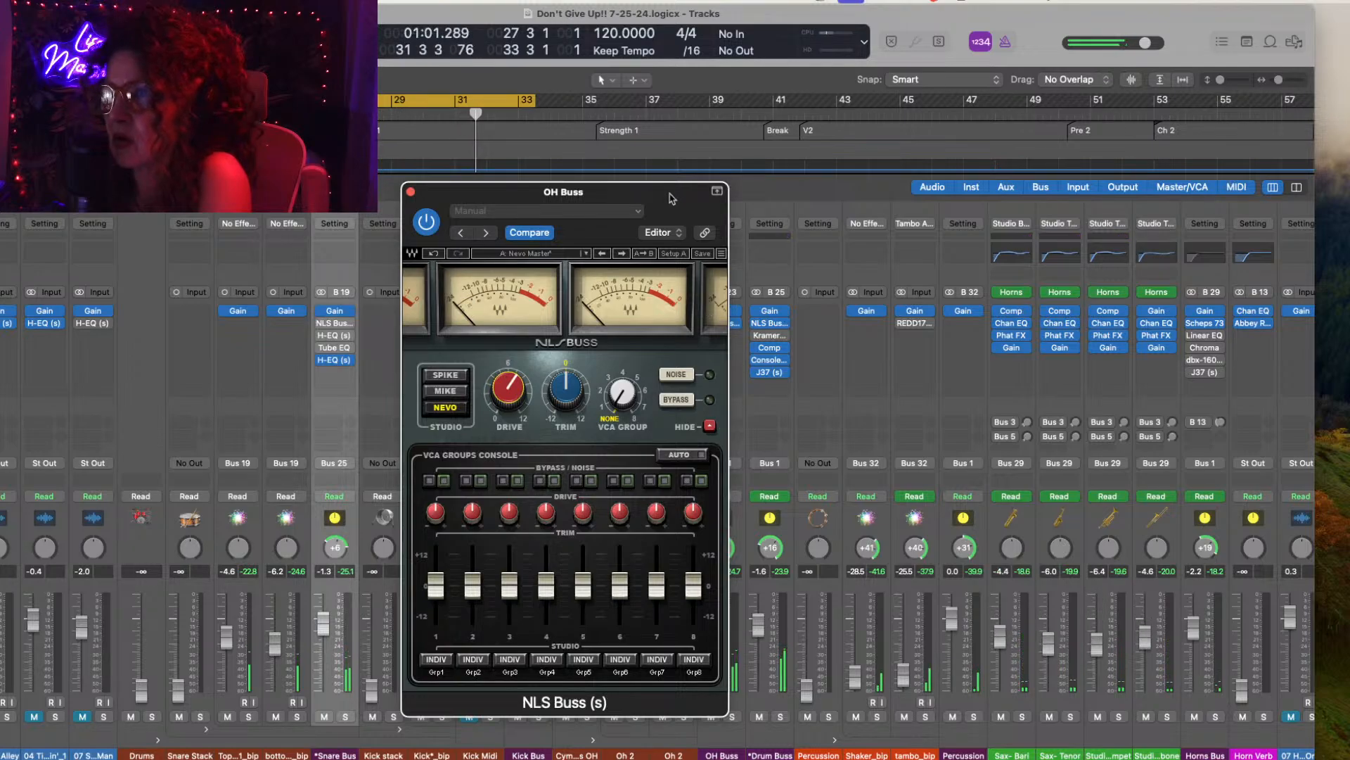
{"action": "left_click_drag", "start_coordinate": [672, 199], "coordinate": [539, 140]}
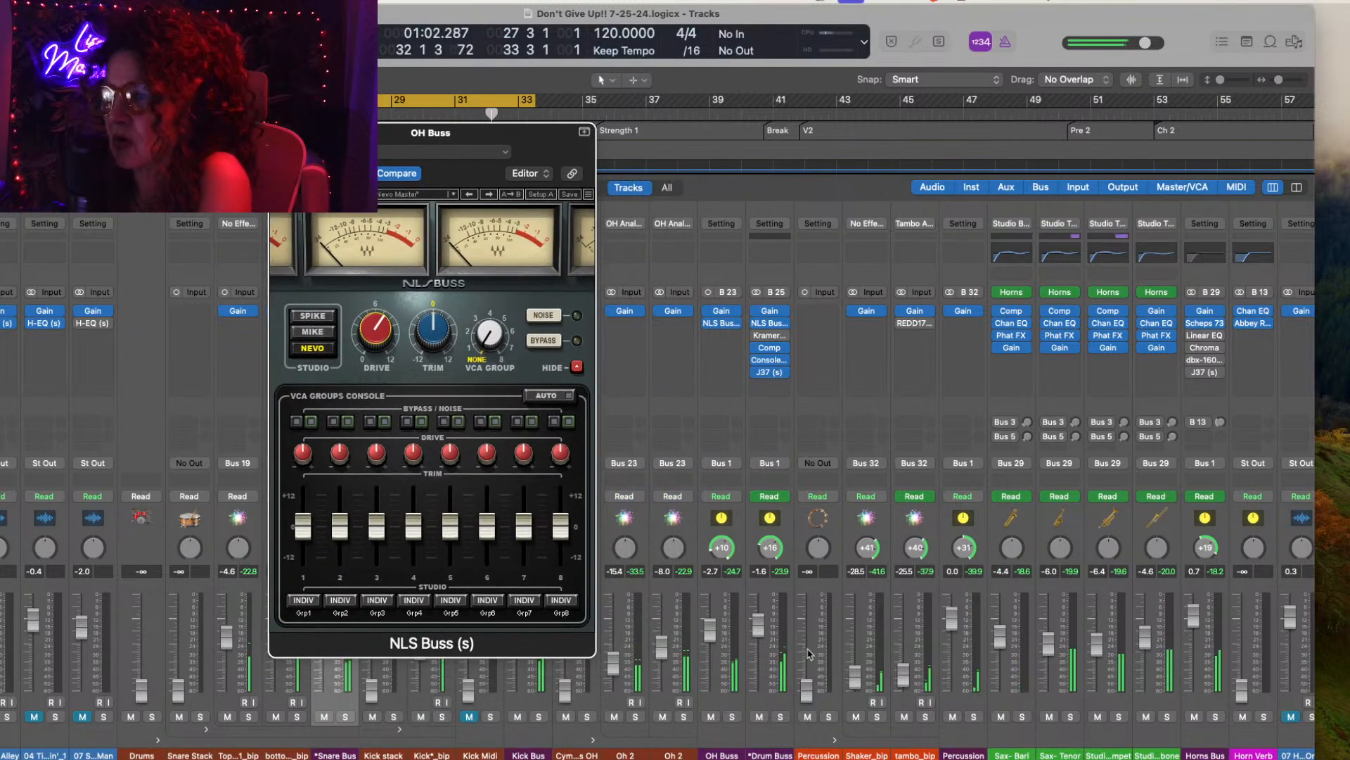
Step: Check the OH Buss briefly in solo, raise its NLS Buss drive further and close the plug-in window
{"action": "left_click", "coordinate": [733, 717]}
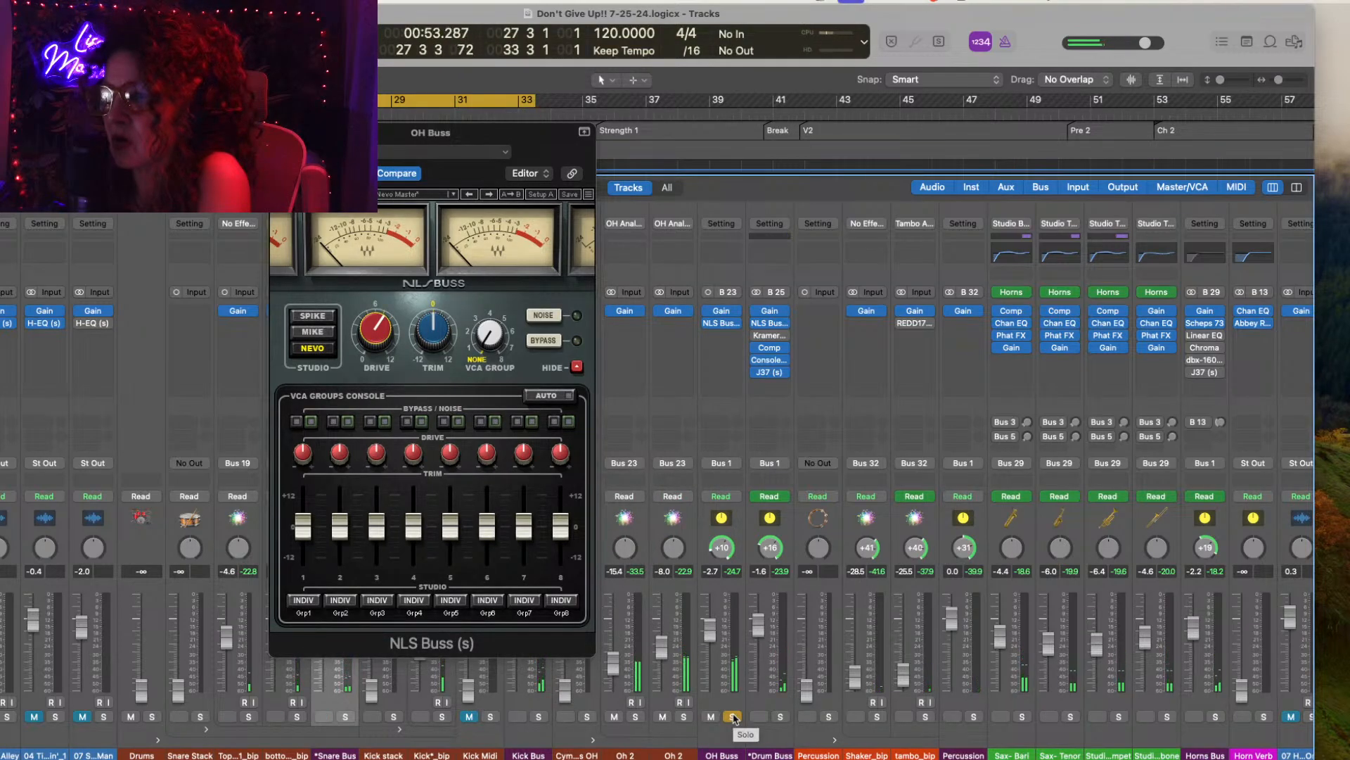
{"action": "left_click", "coordinate": [733, 717]}
{"action": "mouse_move", "coordinate": [373, 325]}
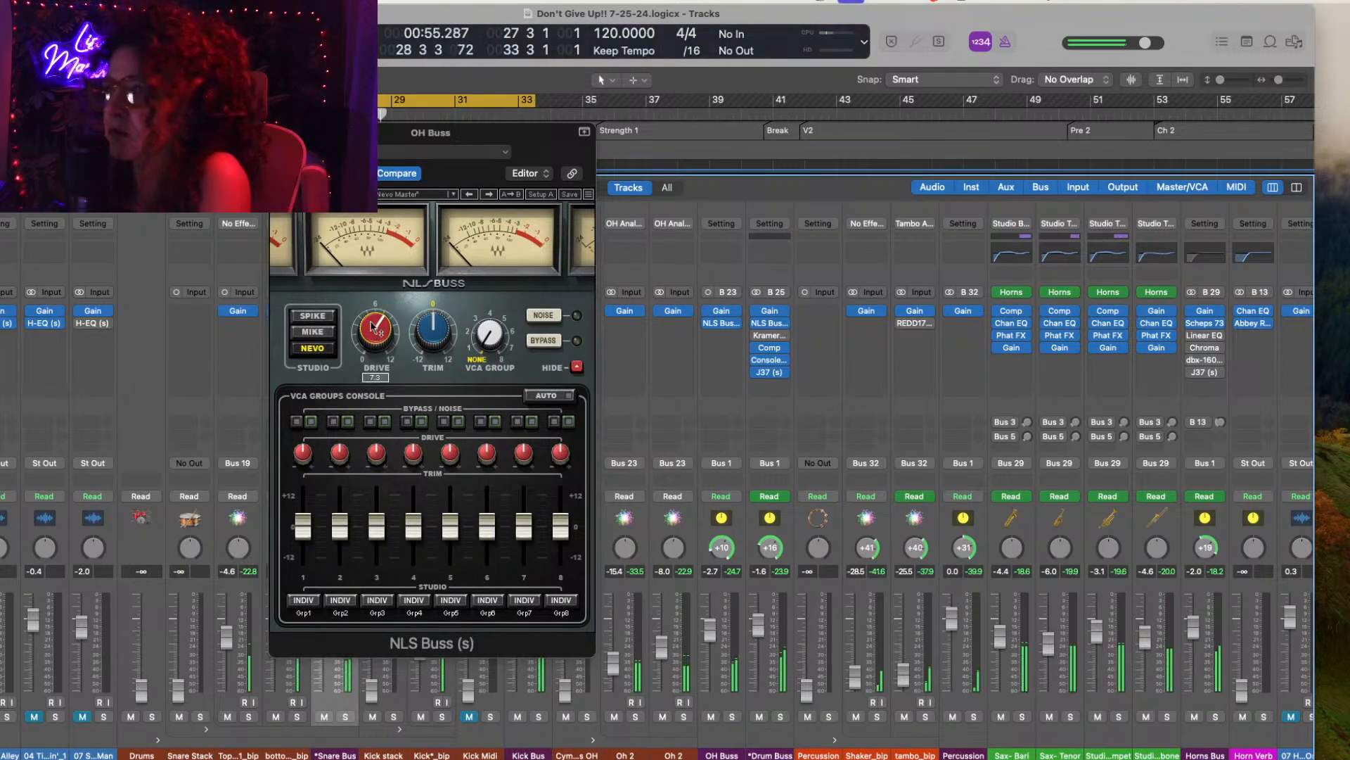
{"action": "left_click_drag", "start_coordinate": [372, 325], "coordinate": [365, 238]}
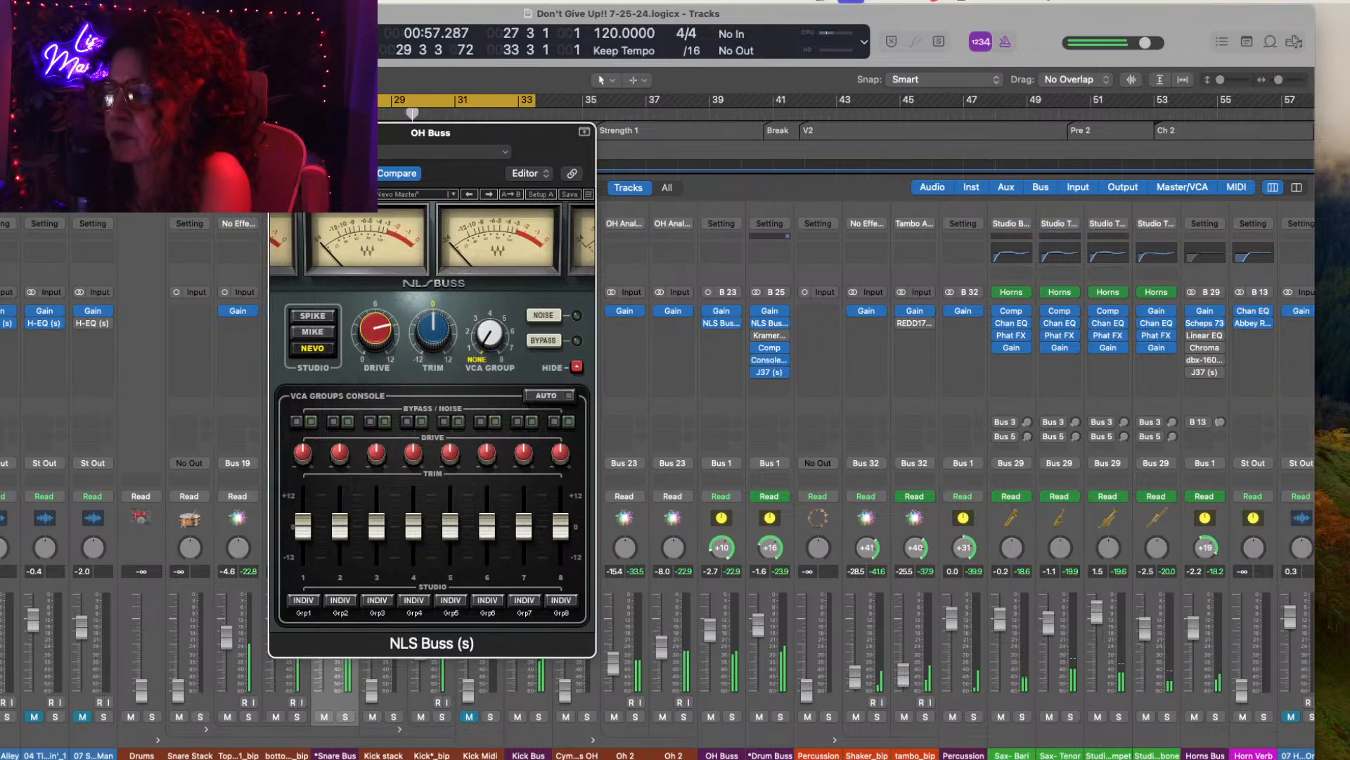
{"action": "left_click", "coordinate": [280, 132]}
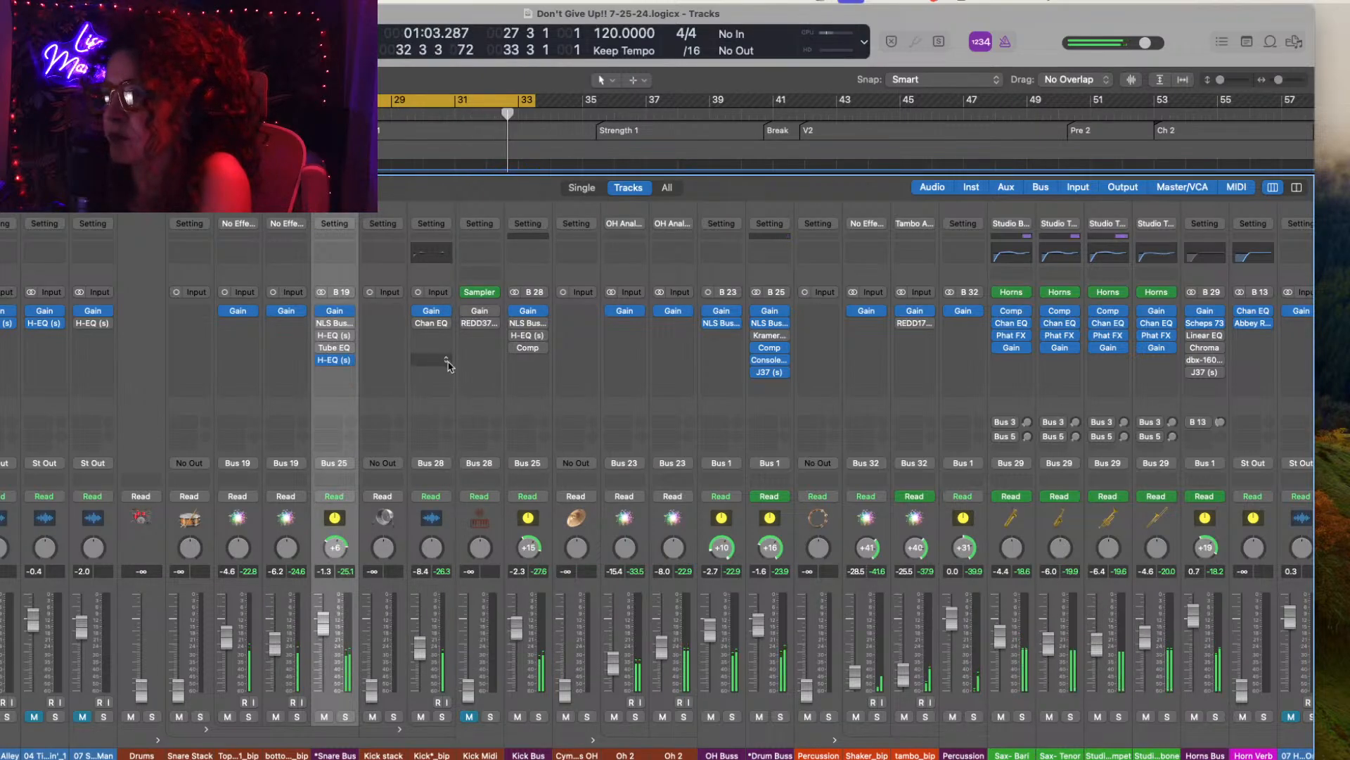
Step: Enable the high-pass filter in the last H-EQ on the *Snare Bus, close the window and bypass the plug-in
{"action": "key", "text": "space"}
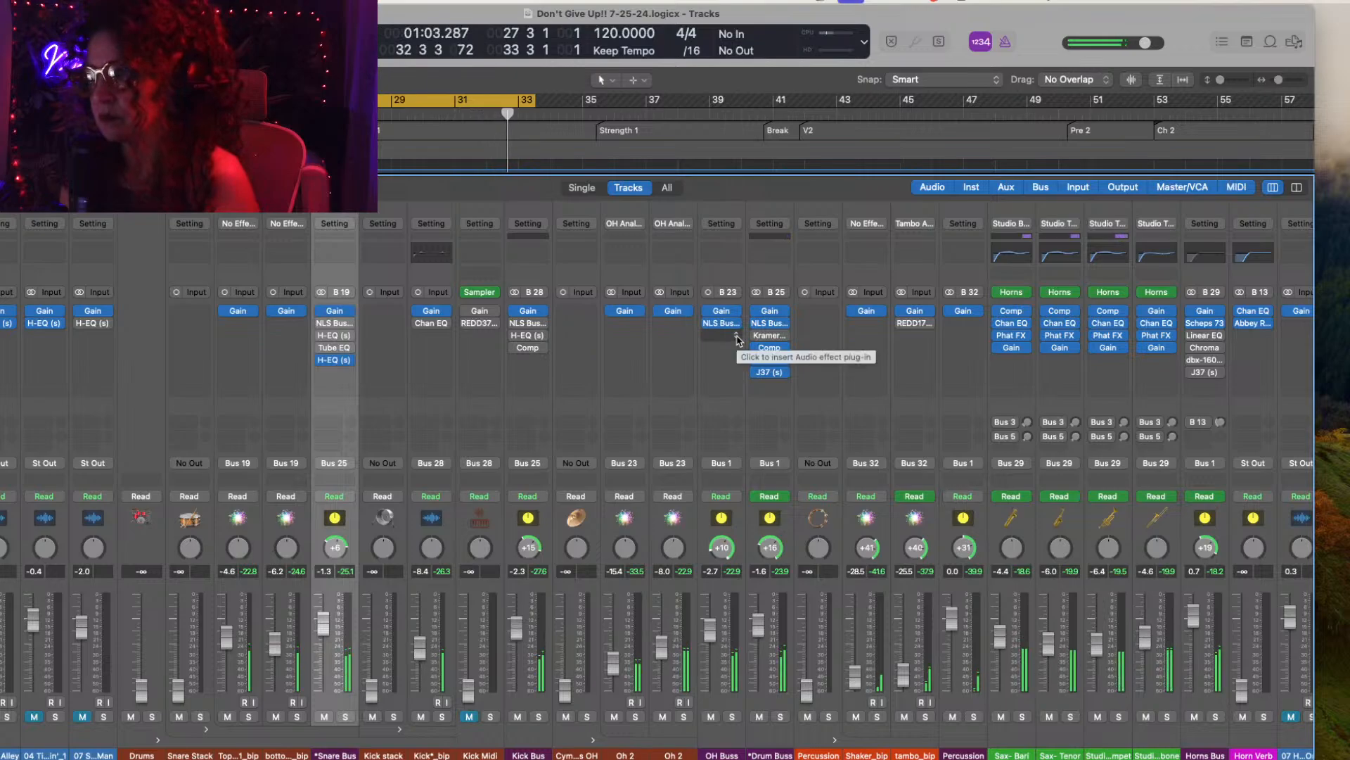
{"action": "left_click", "coordinate": [335, 359]}
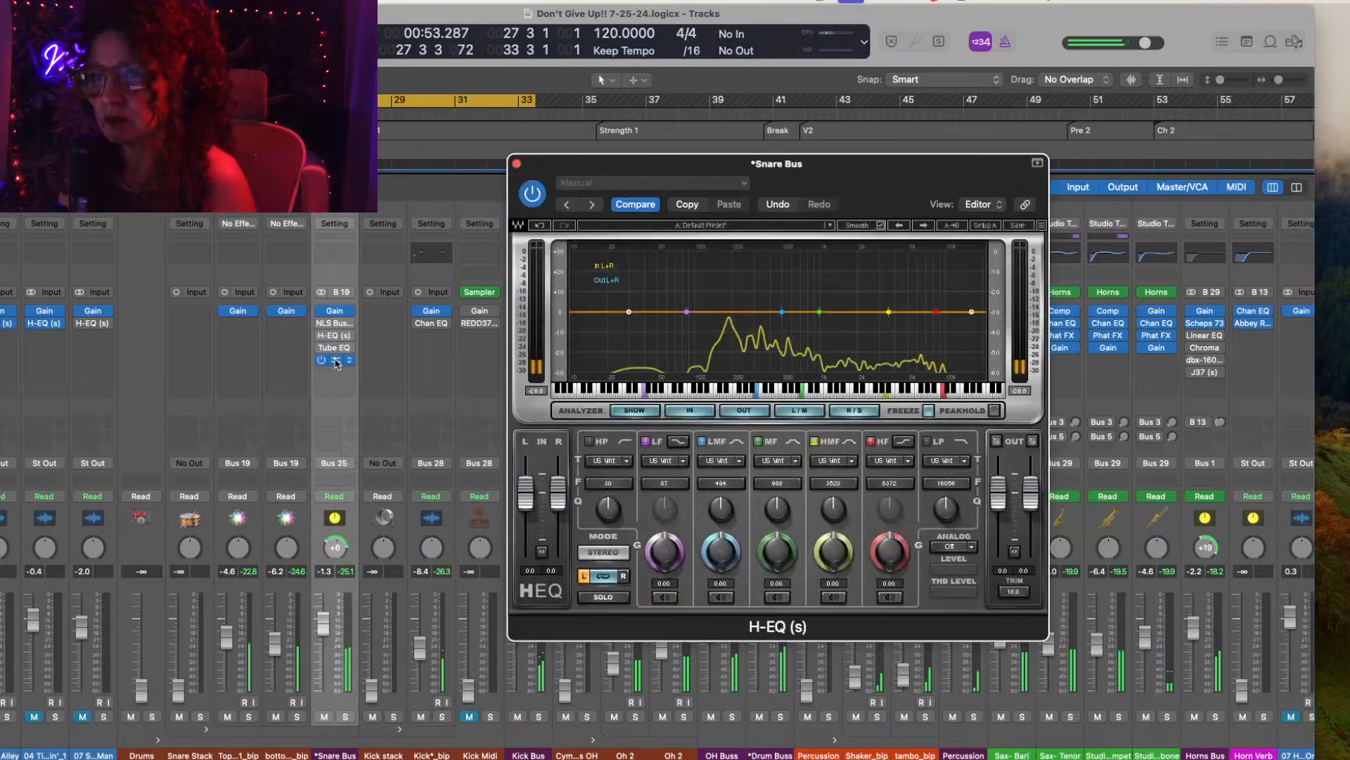
{"action": "left_click", "coordinate": [590, 441]}
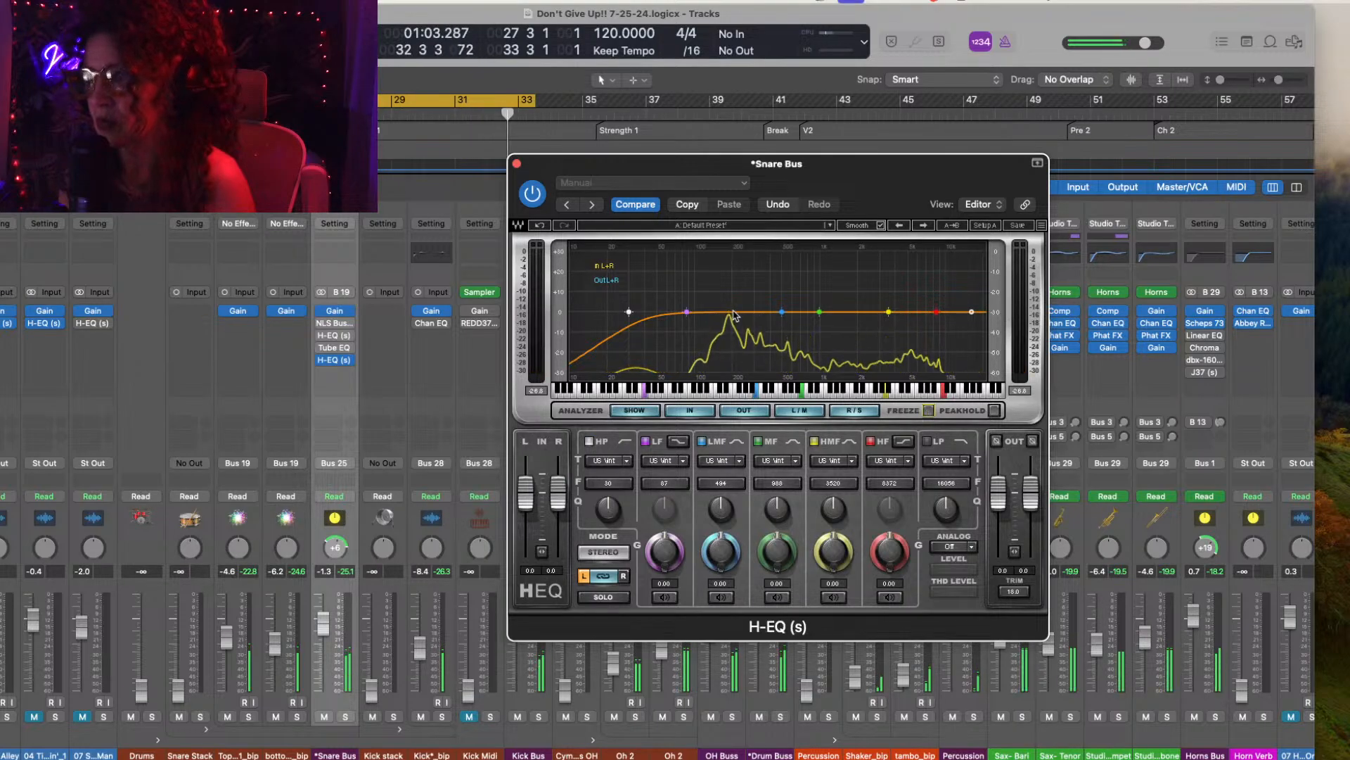
{"action": "left_click", "coordinate": [517, 164]}
{"action": "mouse_move", "coordinate": [322, 365]}
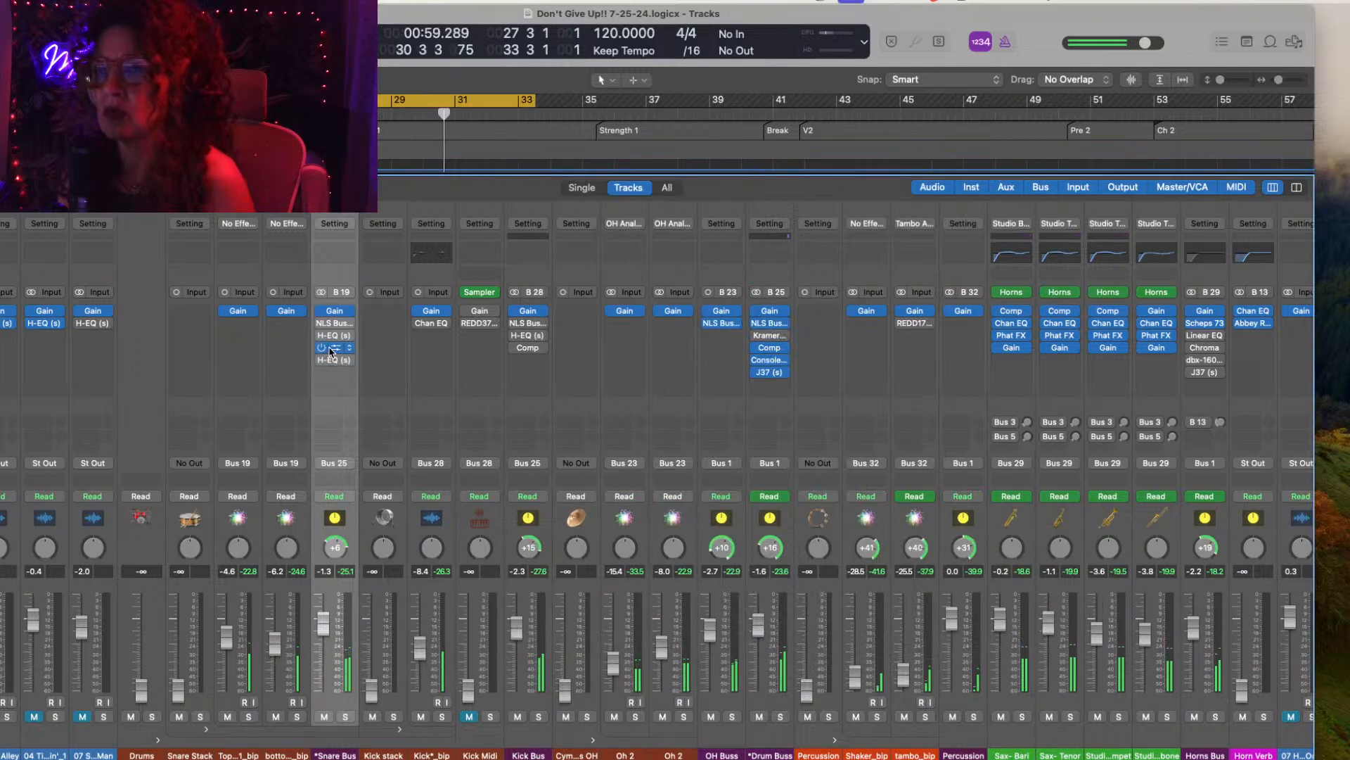
Step: Load the Tube Snare drum preset in the *Snare Bus Vintage Tube EQ and close the window
{"action": "left_click", "coordinate": [335, 351]}
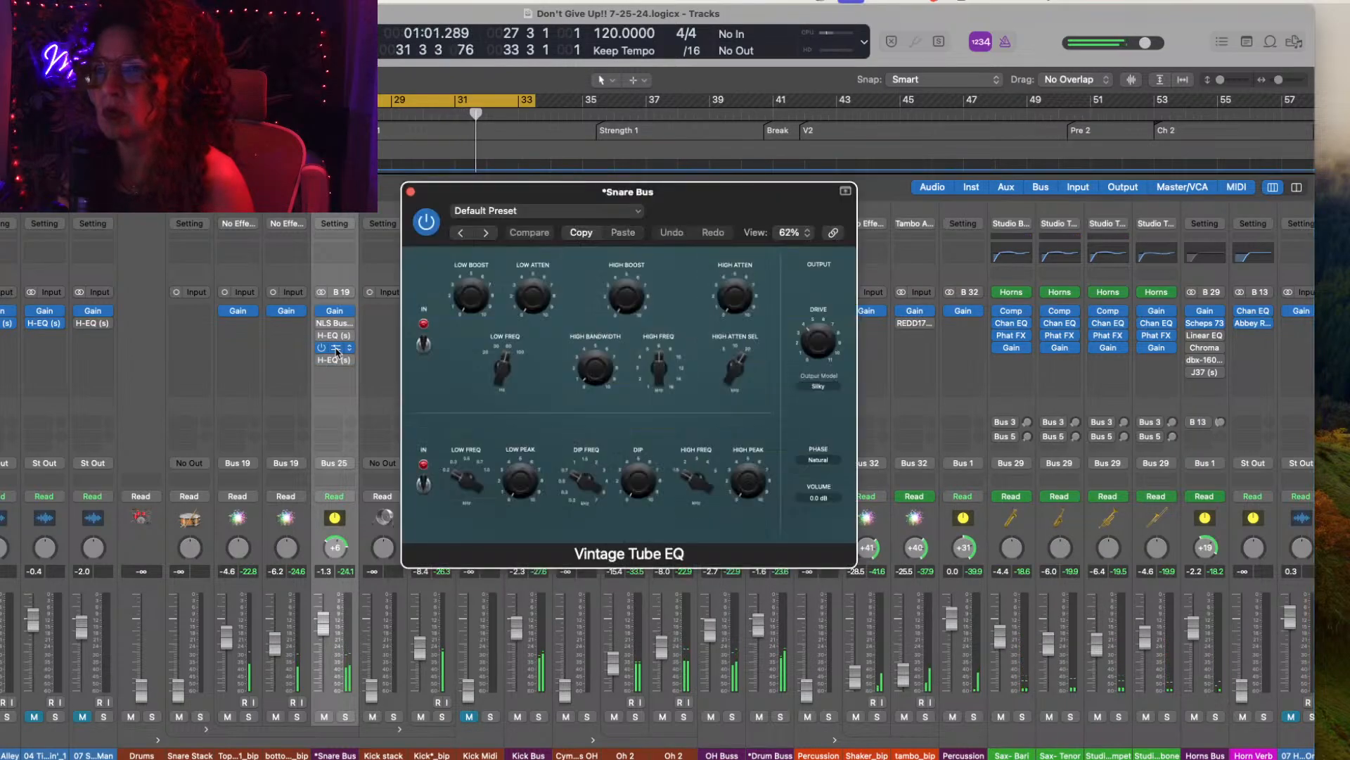
{"action": "left_click", "coordinate": [639, 215]}
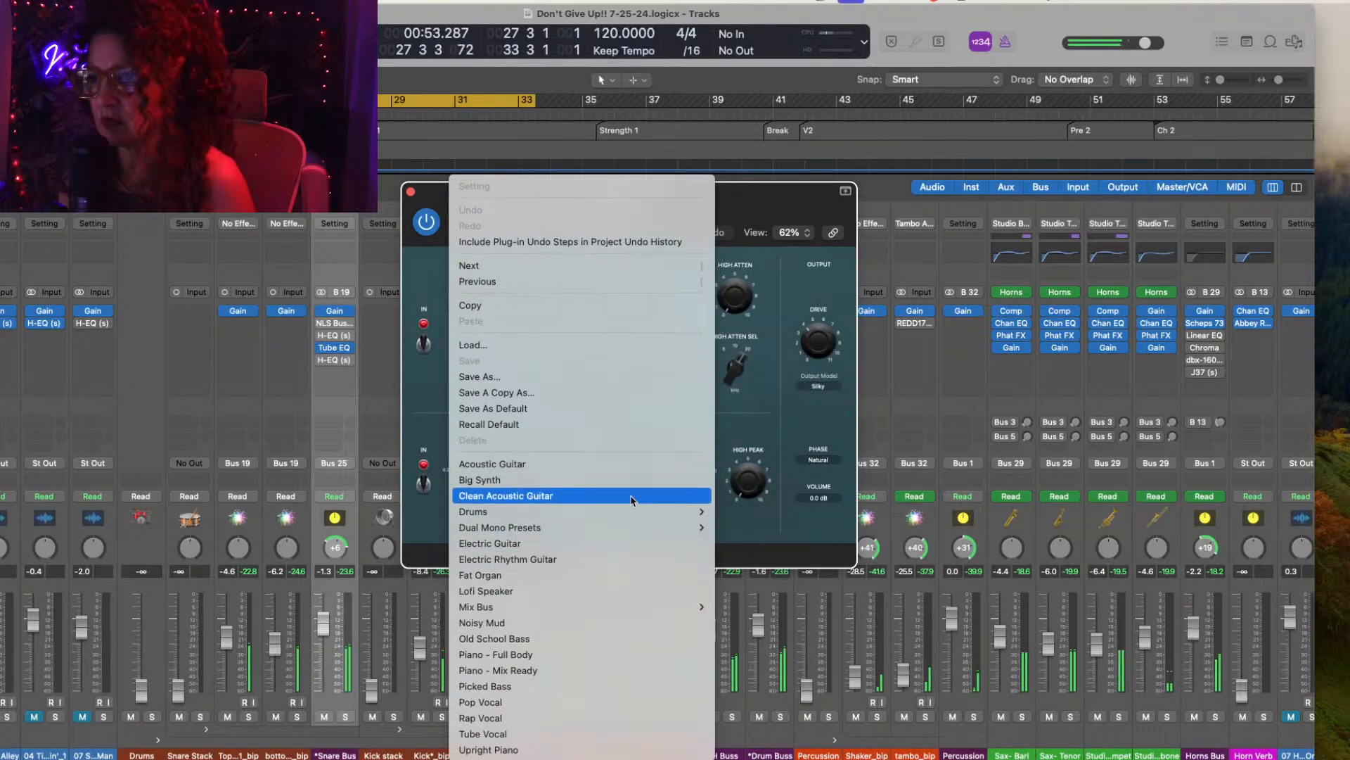
{"action": "mouse_move", "coordinate": [631, 512]}
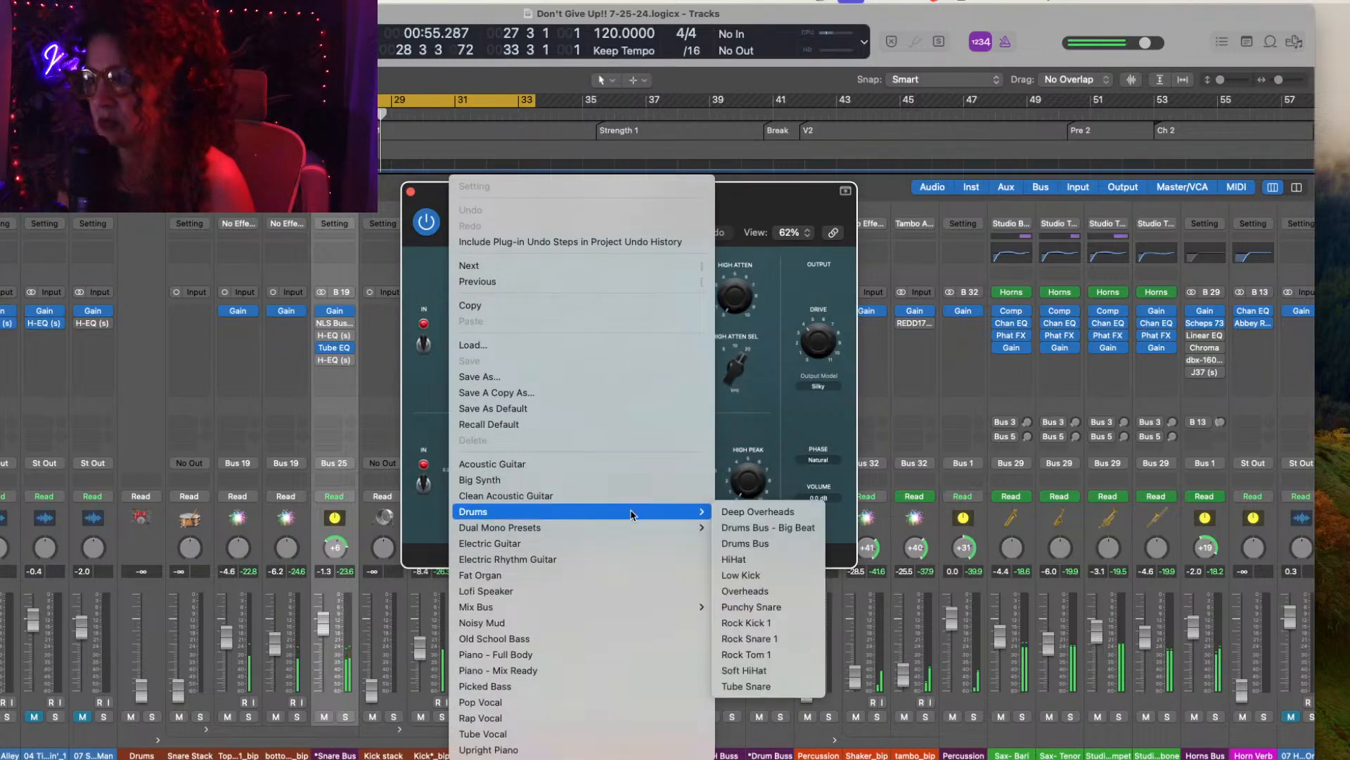
{"action": "left_click", "coordinate": [769, 686]}
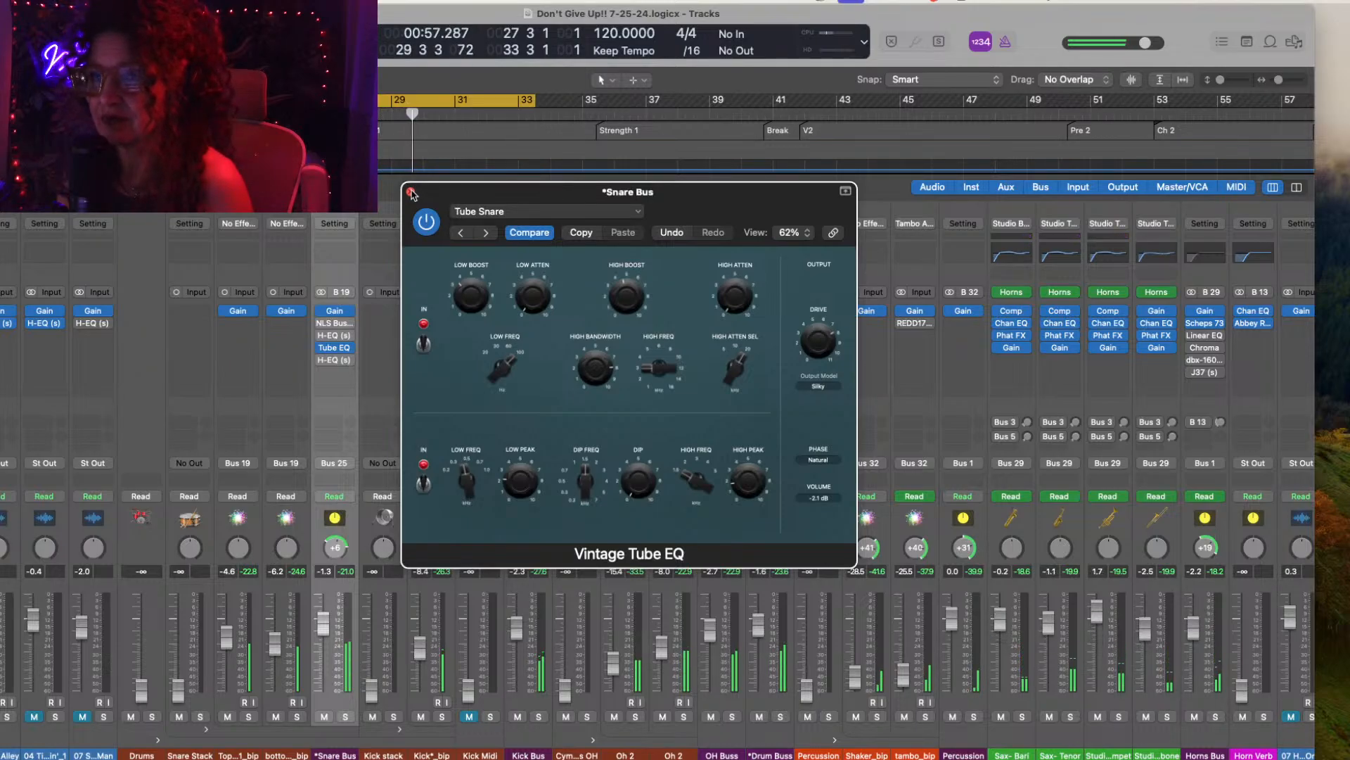
{"action": "left_click", "coordinate": [411, 192]}
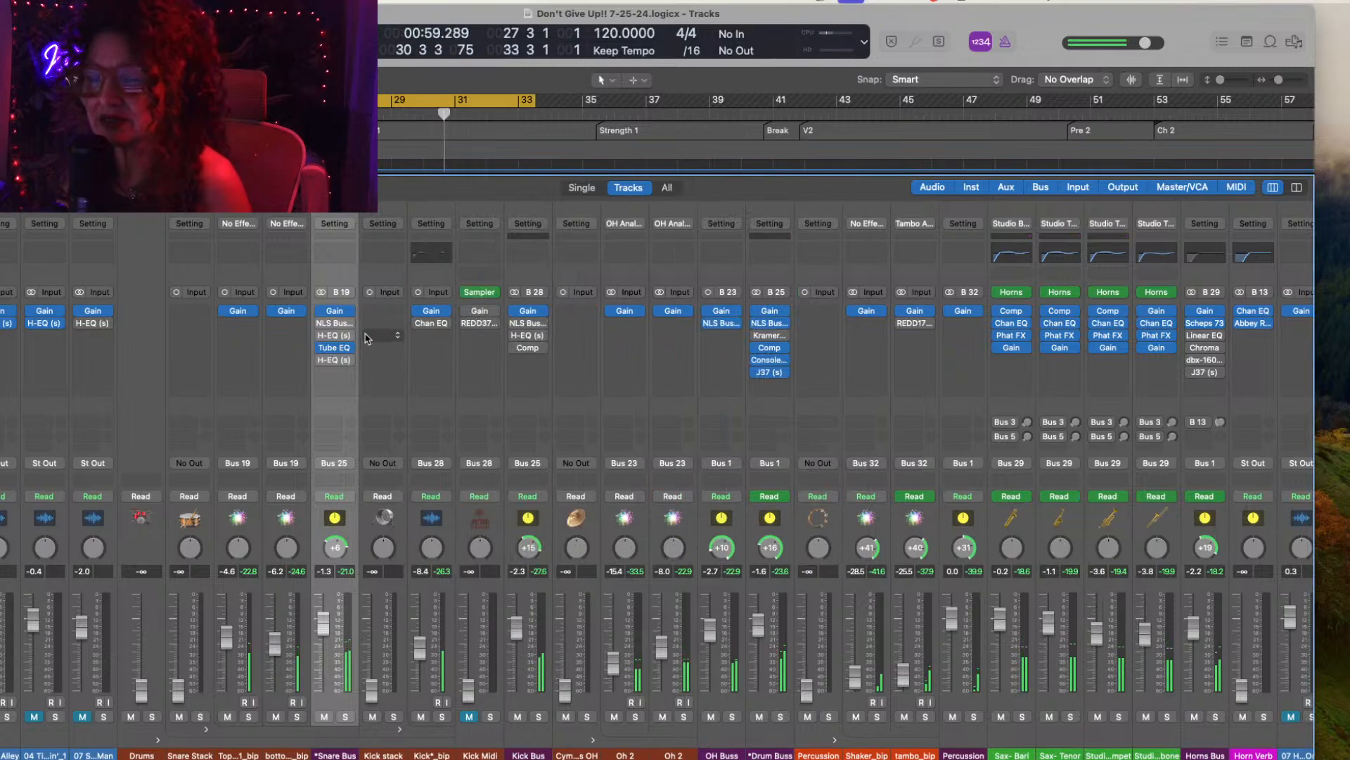
Step: Move the upper H-EQ above the NLS Buss on the *Snare Bus and remove both plug-ins from the channel
{"action": "left_click", "coordinate": [321, 324]}
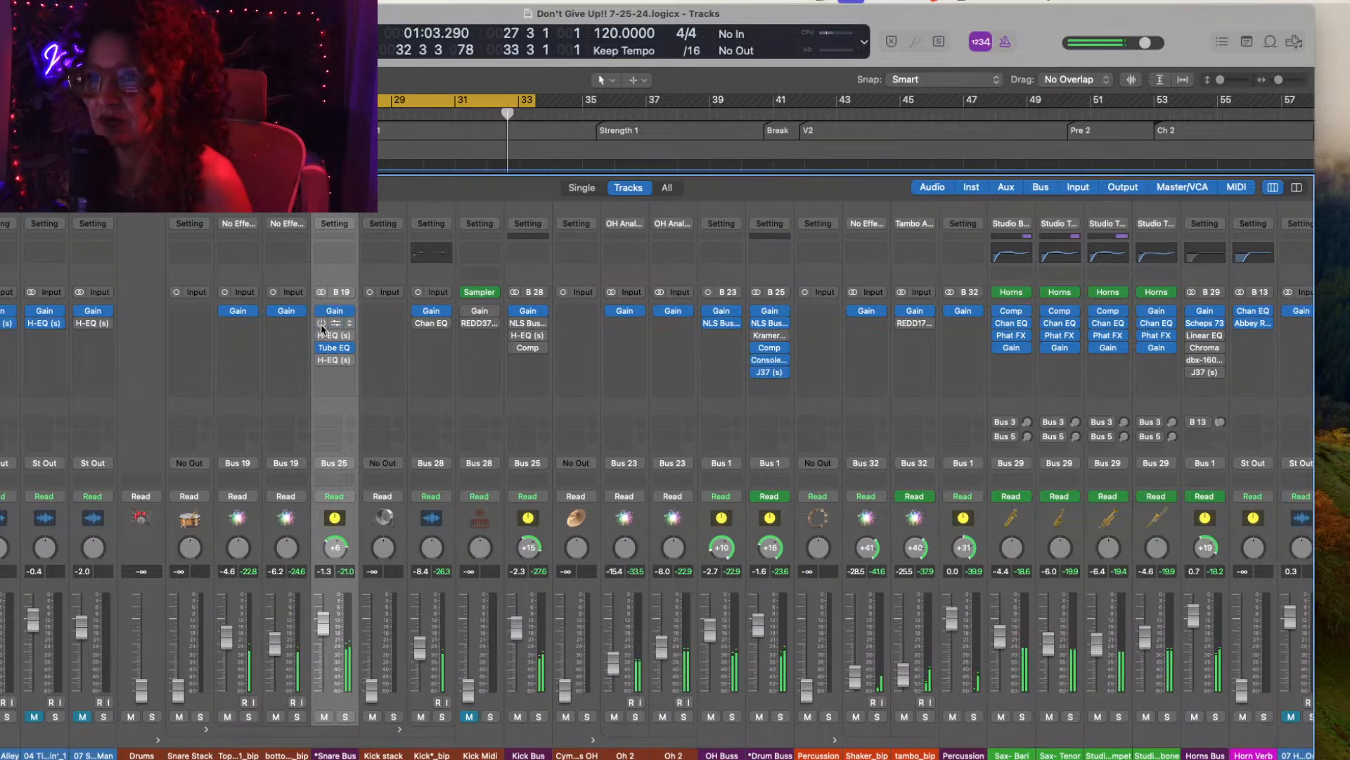
{"action": "left_click_drag", "start_coordinate": [334, 340], "coordinate": [330, 328]}
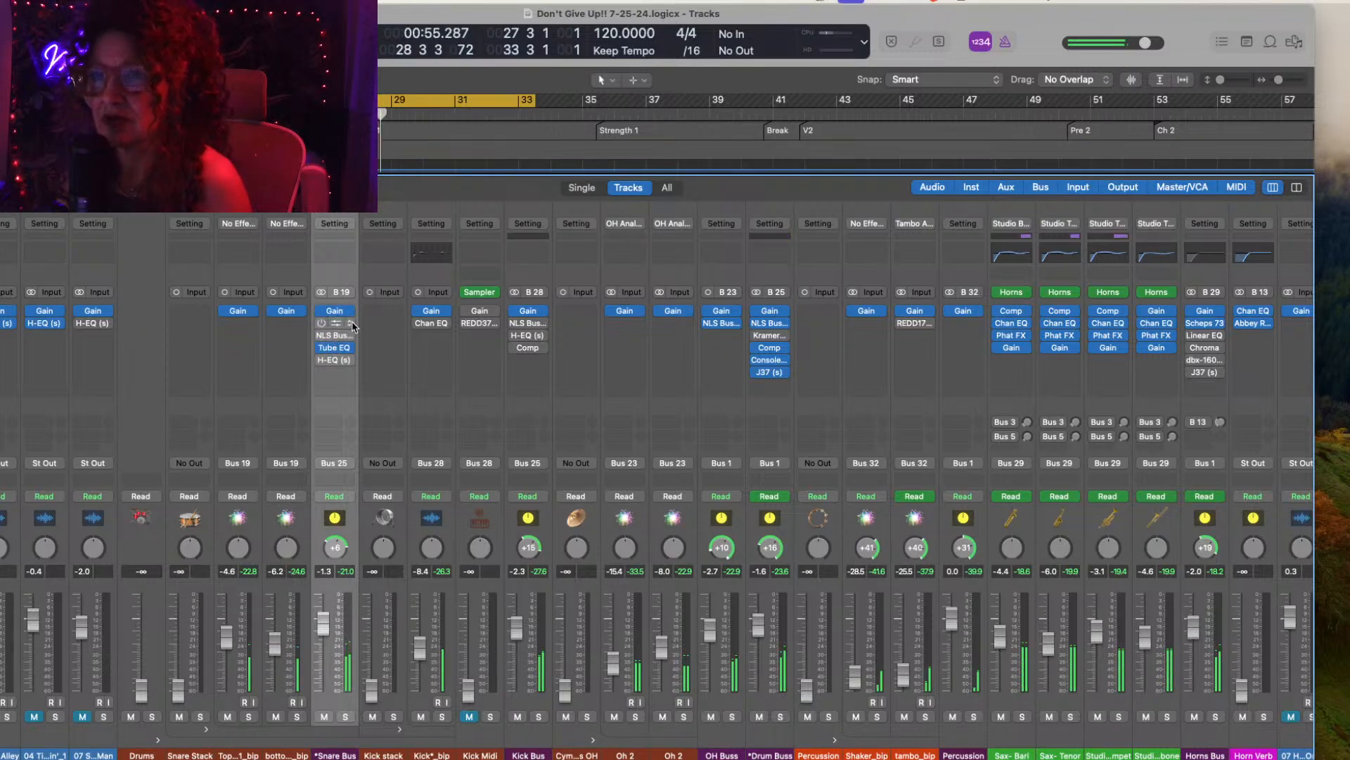
{"action": "left_click", "coordinate": [336, 324]}
{"action": "left_click", "coordinate": [372, 372]}
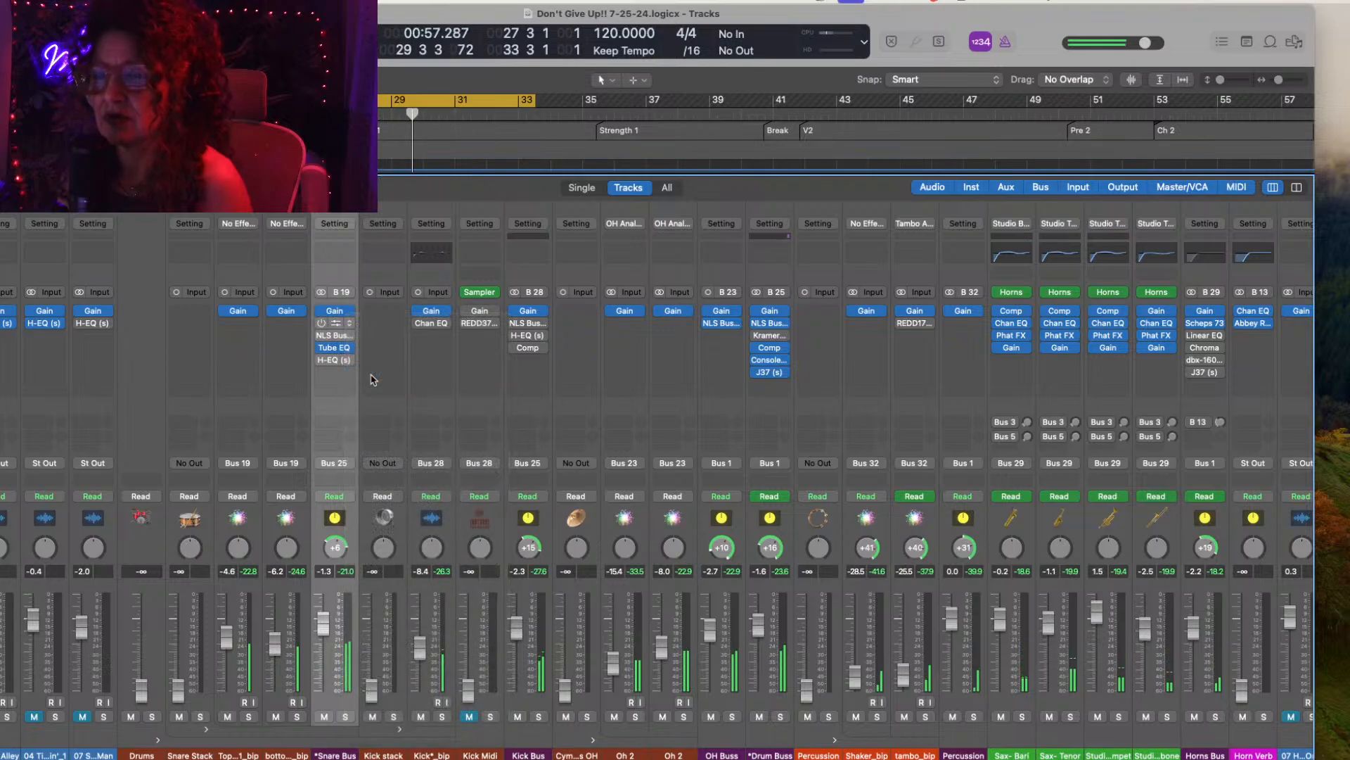
{"action": "left_click", "coordinate": [350, 340]}
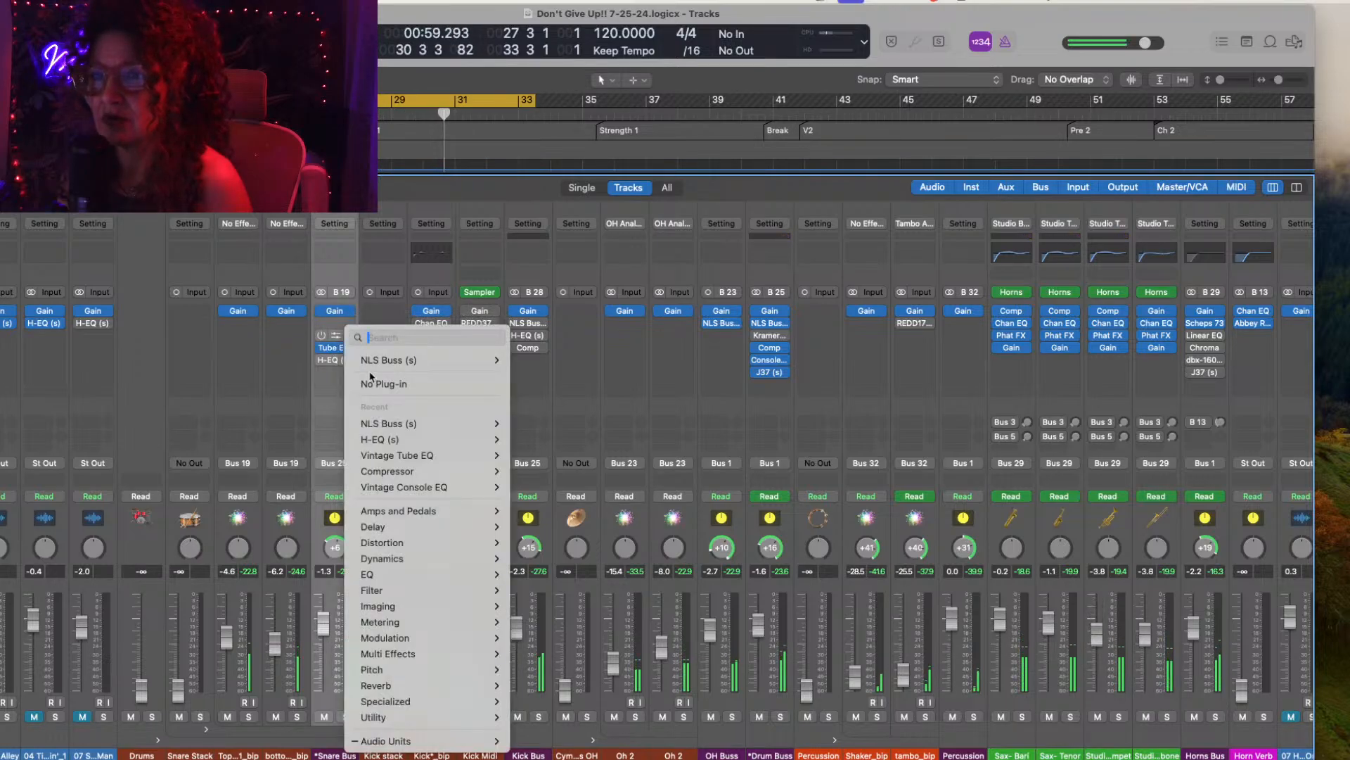
{"action": "left_click", "coordinate": [369, 377]}
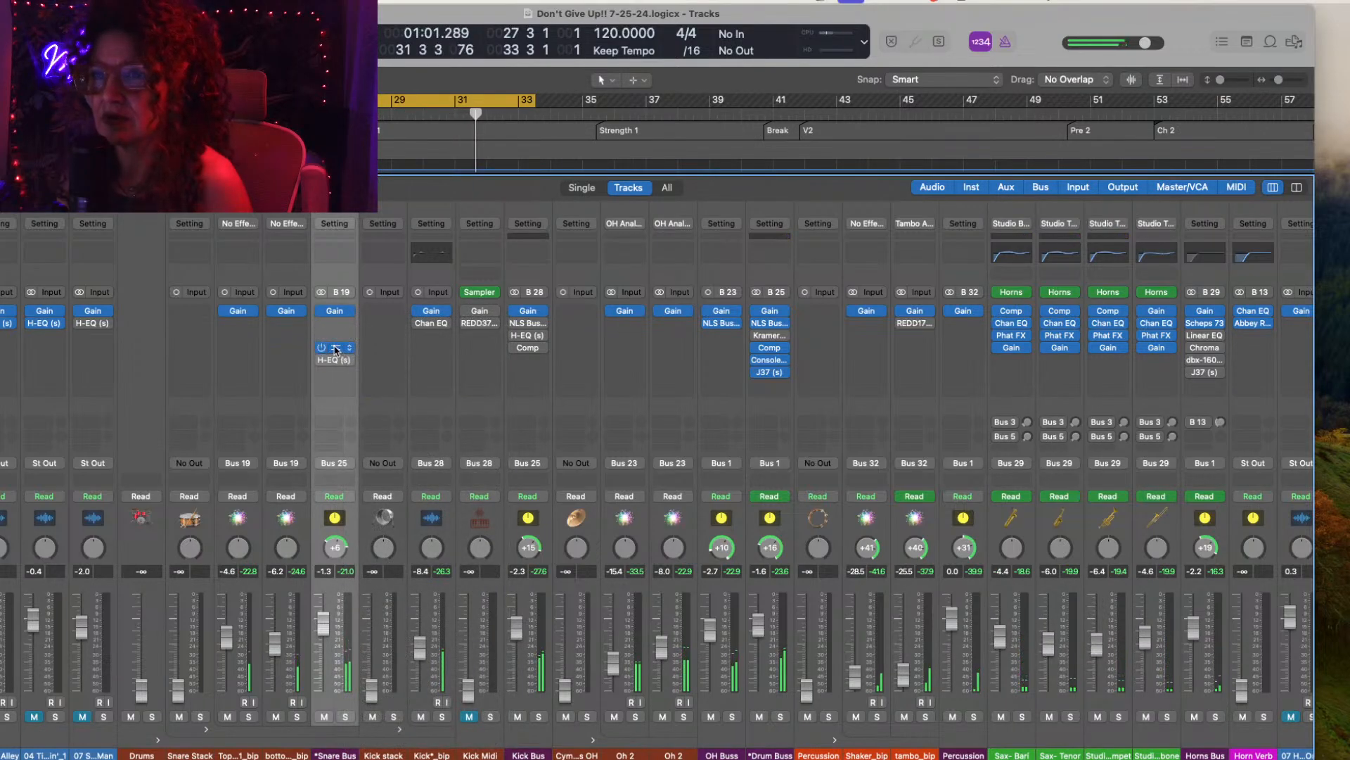
Step: Move the *Snare Bus Vintage Tube EQ directly below Gain and remove the remaining H-EQ
{"action": "left_click_drag", "start_coordinate": [334, 347], "coordinate": [335, 323]}
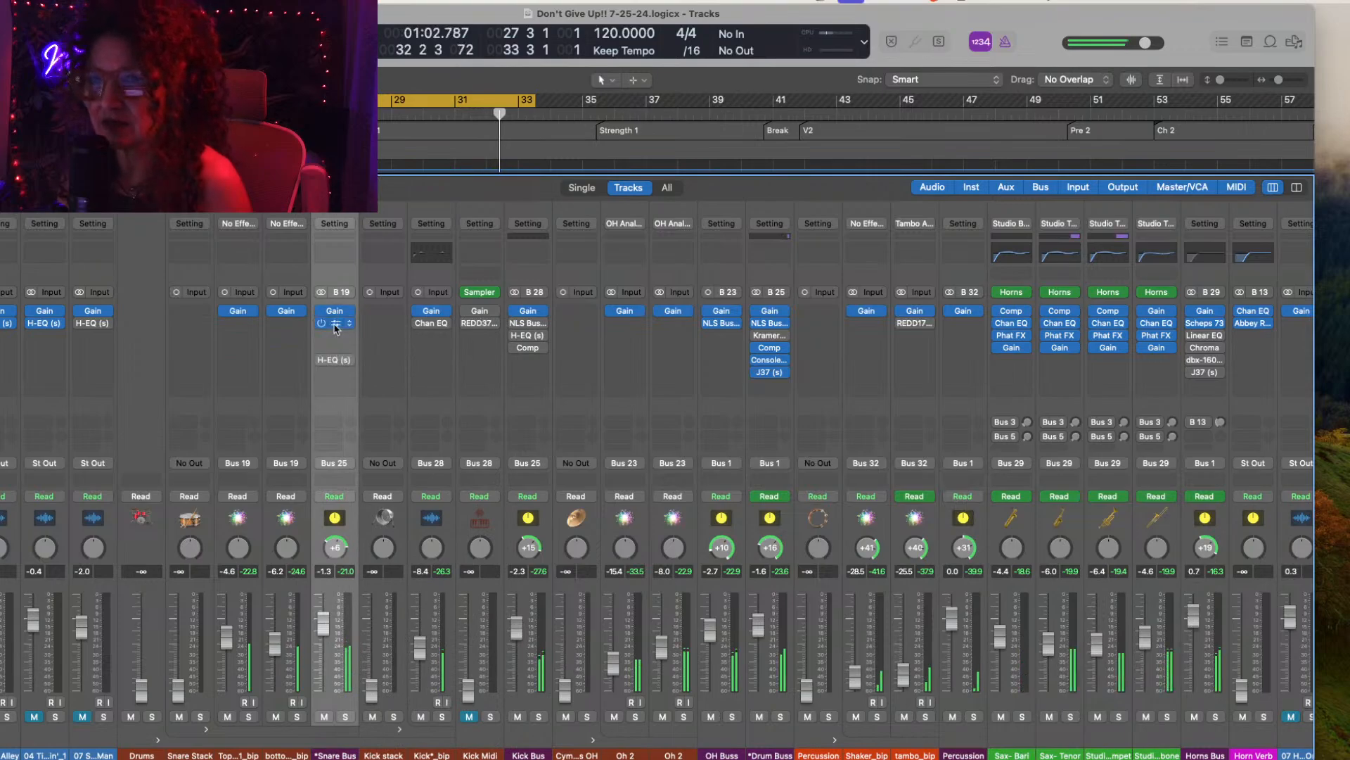
{"action": "left_click", "coordinate": [349, 360]}
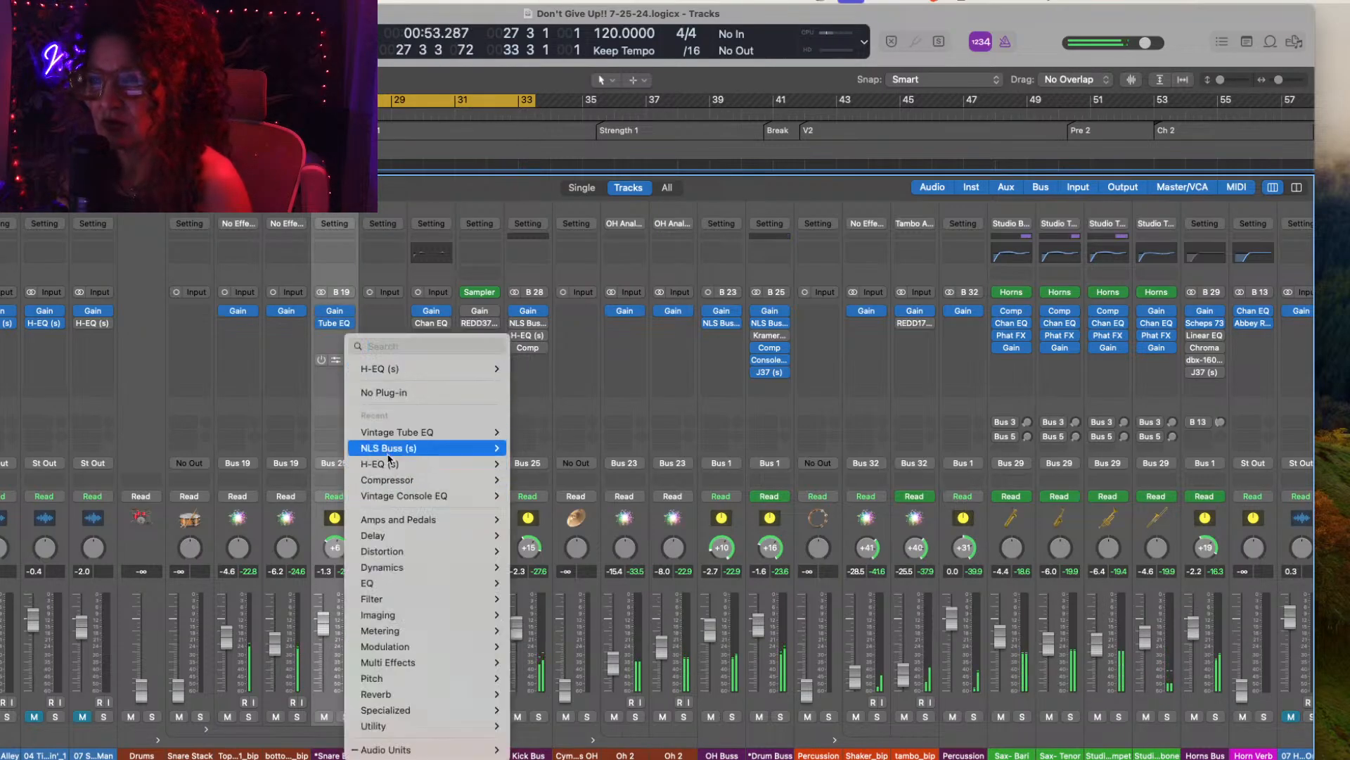
{"action": "left_click", "coordinate": [384, 392]}
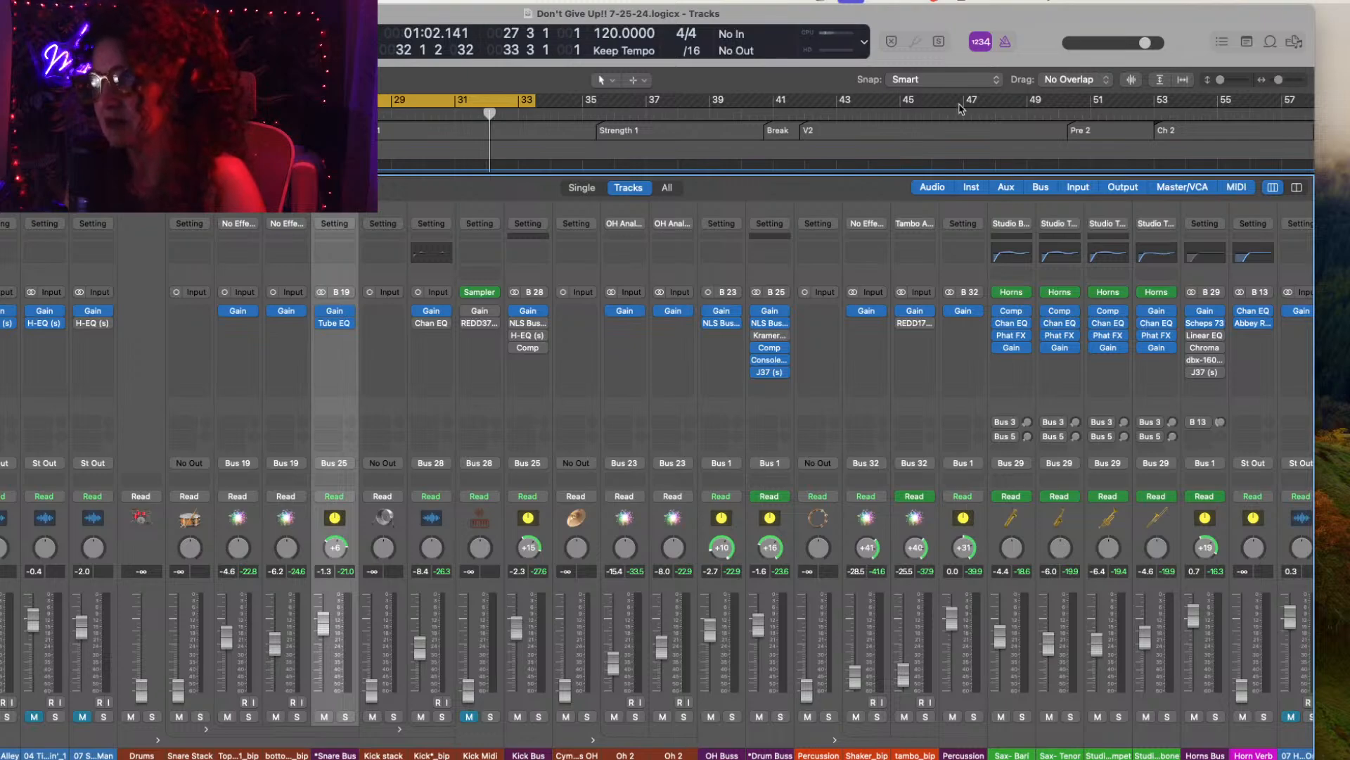
Step: Play back the mix briefly to check the simplified *Snare Bus chain, and stop playback
{"action": "key", "text": "space"}
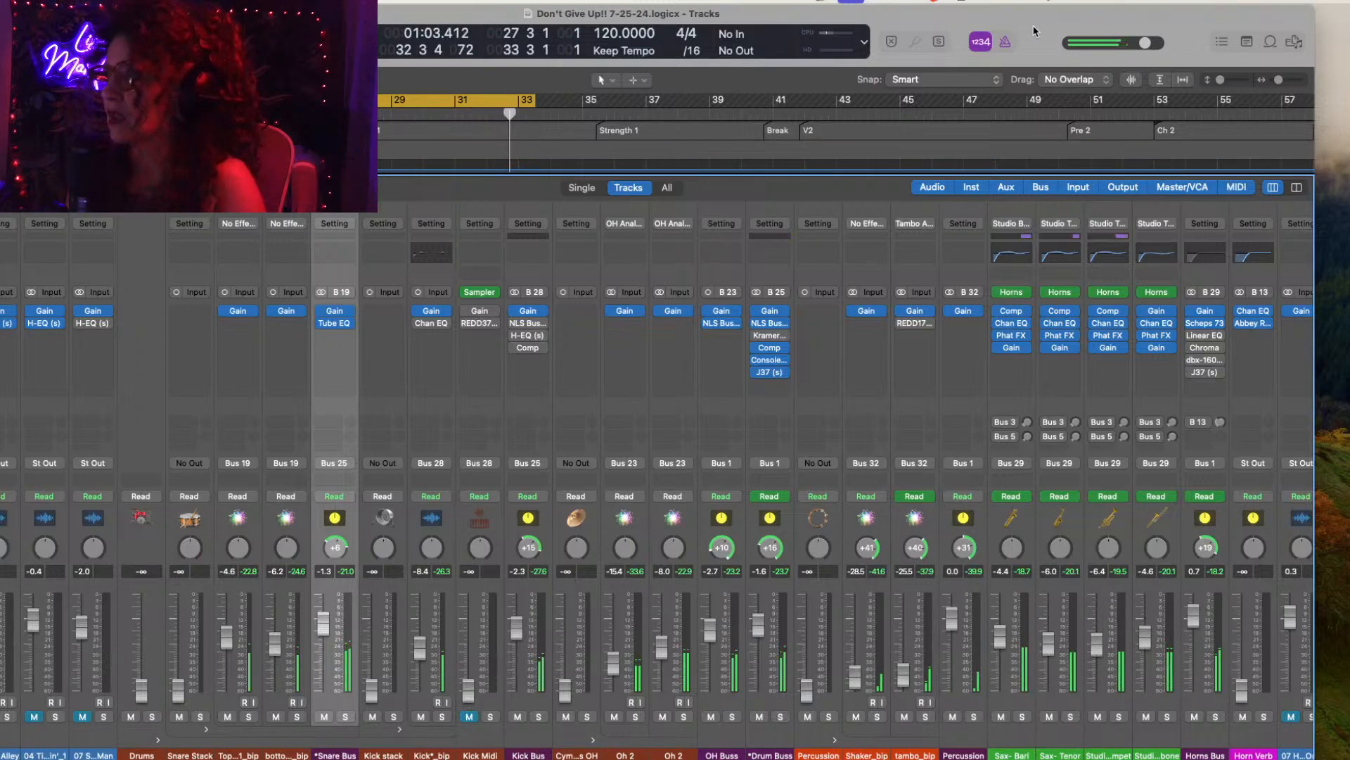
{"action": "key", "text": "space"}
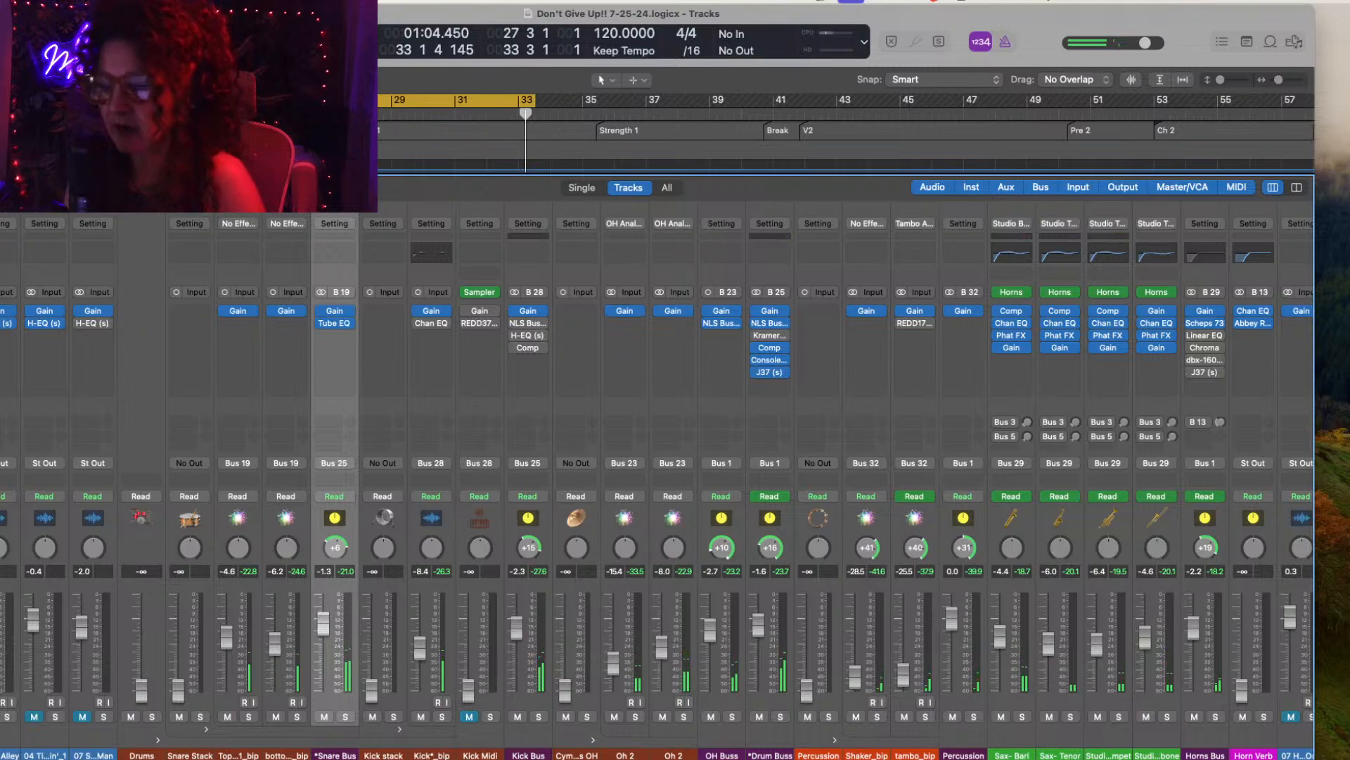
{"action": "key", "text": "super+Tab"}
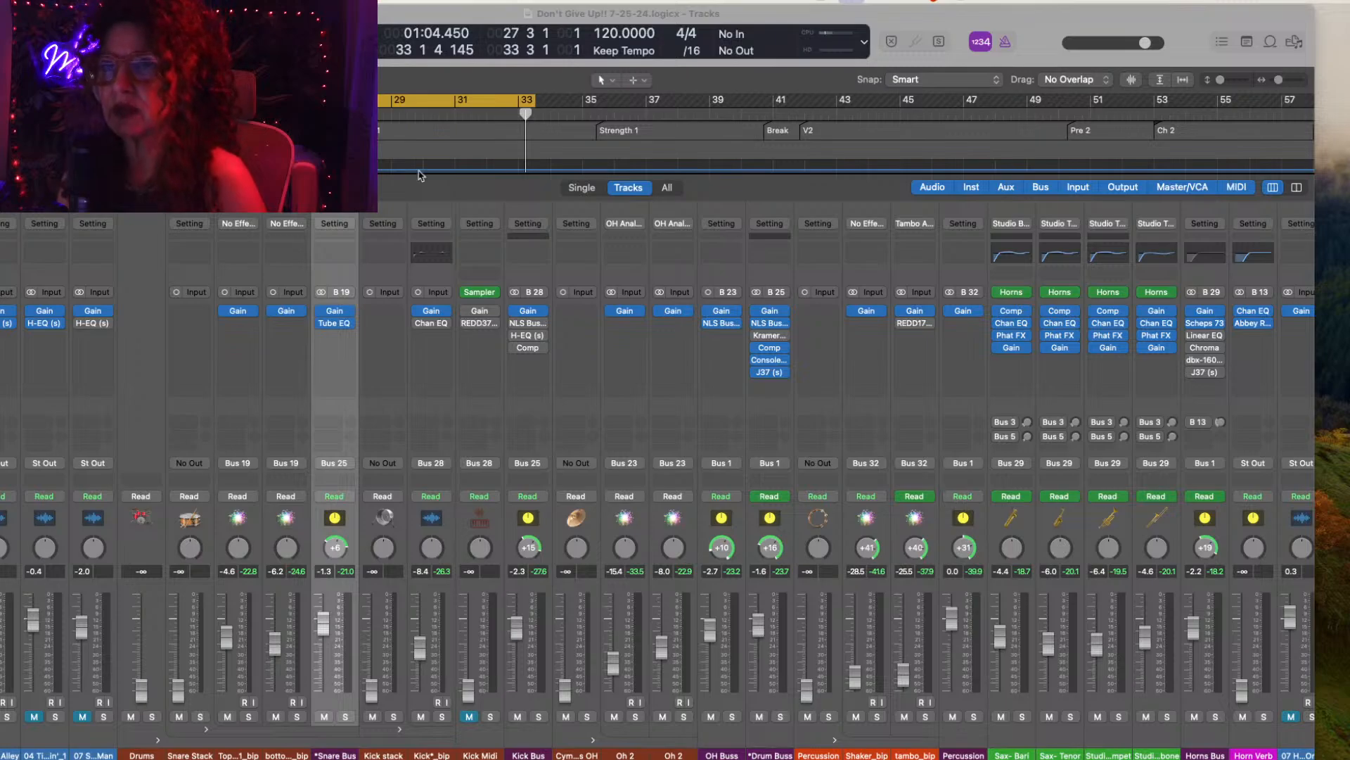
Step: Play the looped section and solo the Russ Gtr channel
{"action": "scroll", "coordinate": [517, 477], "scroll_direction": "right", "scroll_amount": 15}
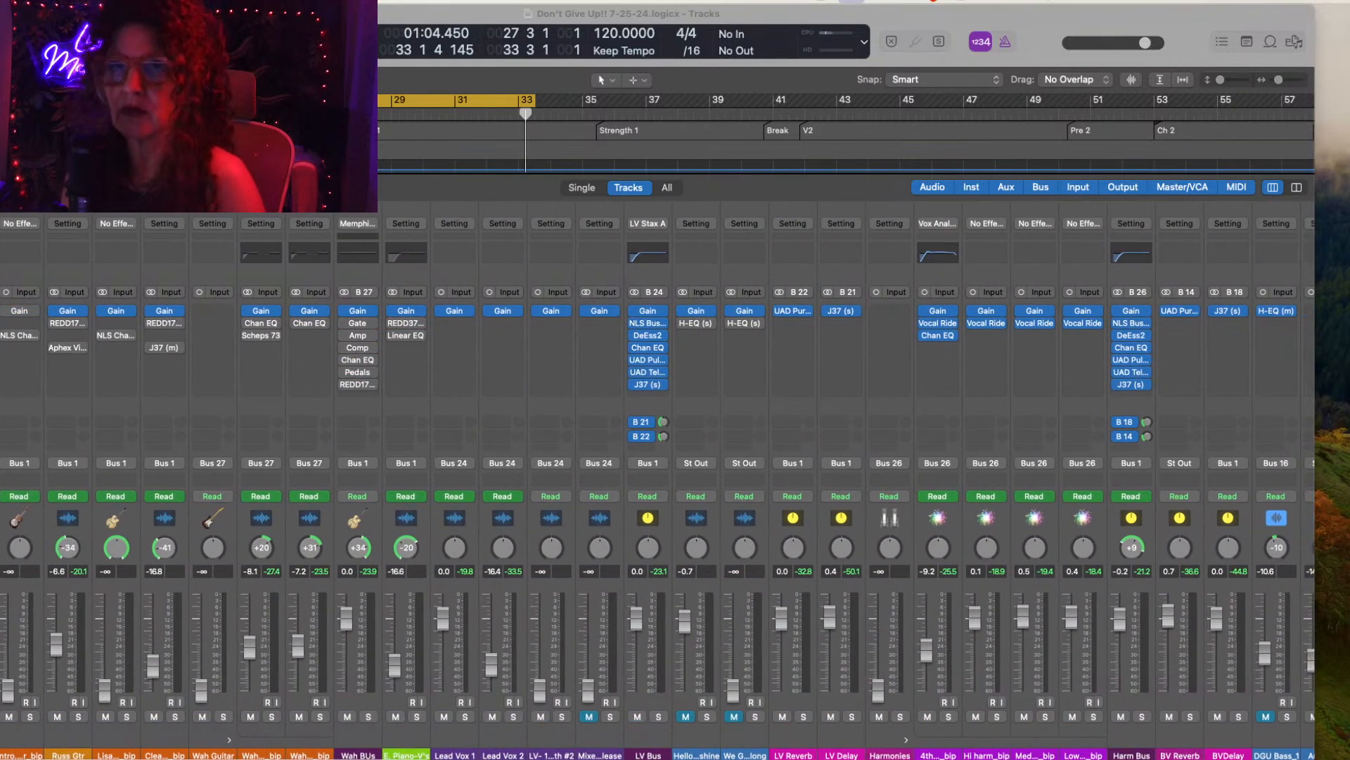
{"action": "key", "text": "space"}
{"action": "key", "text": "space"}
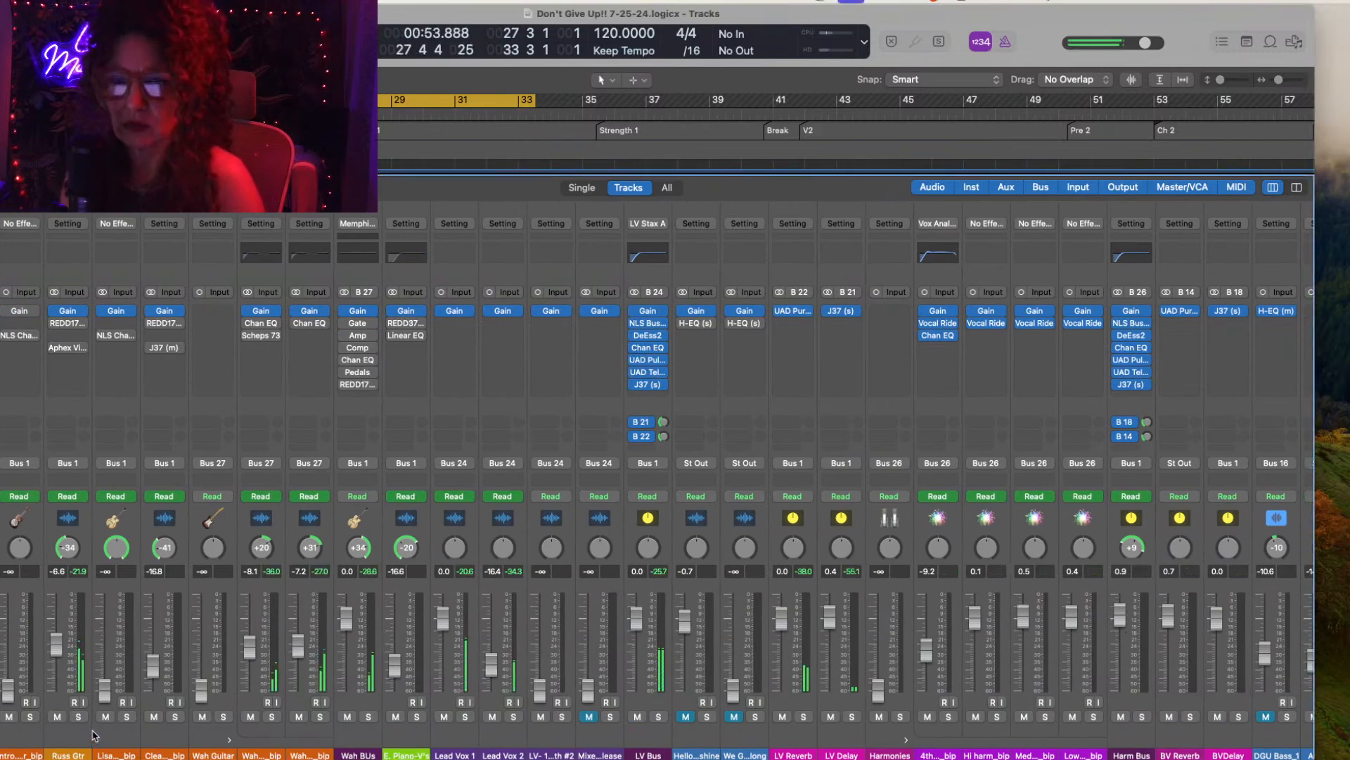
{"action": "left_click", "coordinate": [78, 716]}
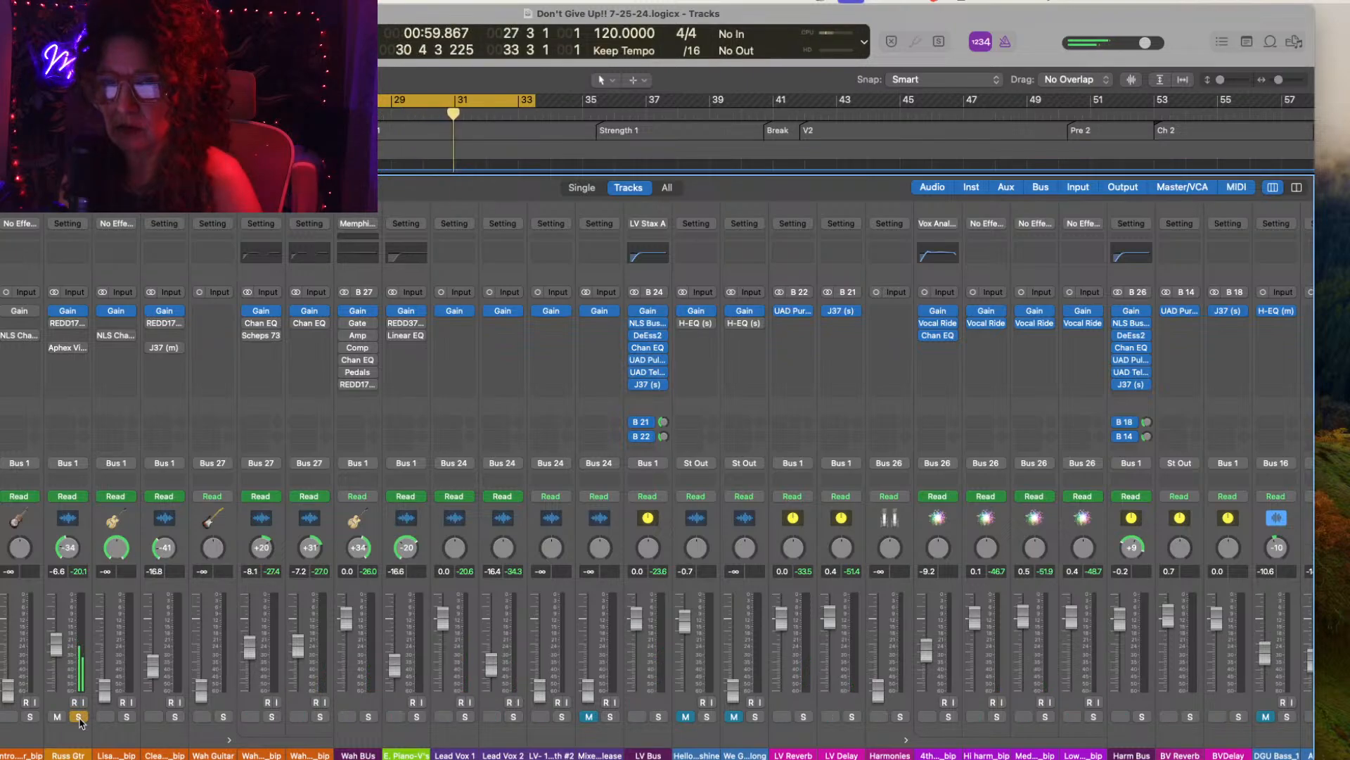
Step: Replace the REDD17 plug-in on Russ Gtr with a stereo NLS Buss
{"action": "mouse_move", "coordinate": [85, 327]}
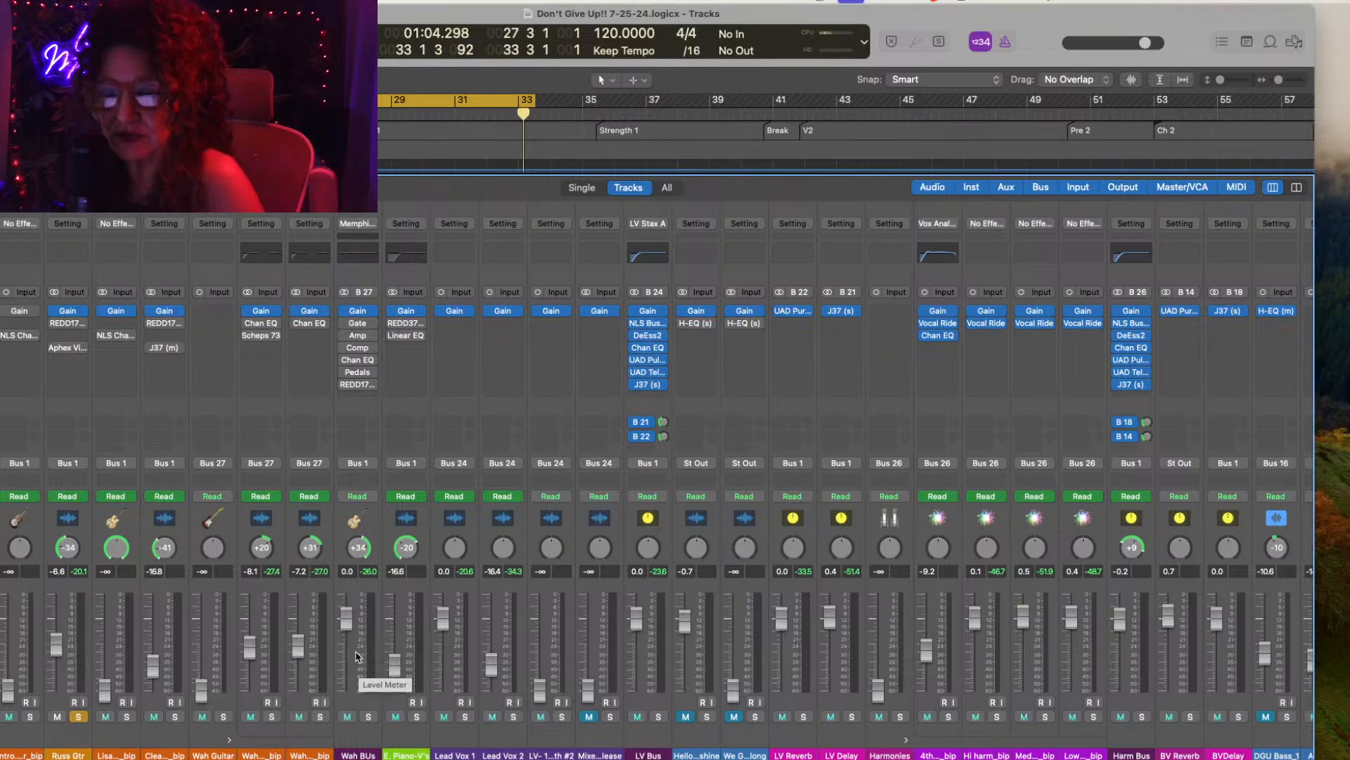
{"action": "left_click", "coordinate": [82, 324]}
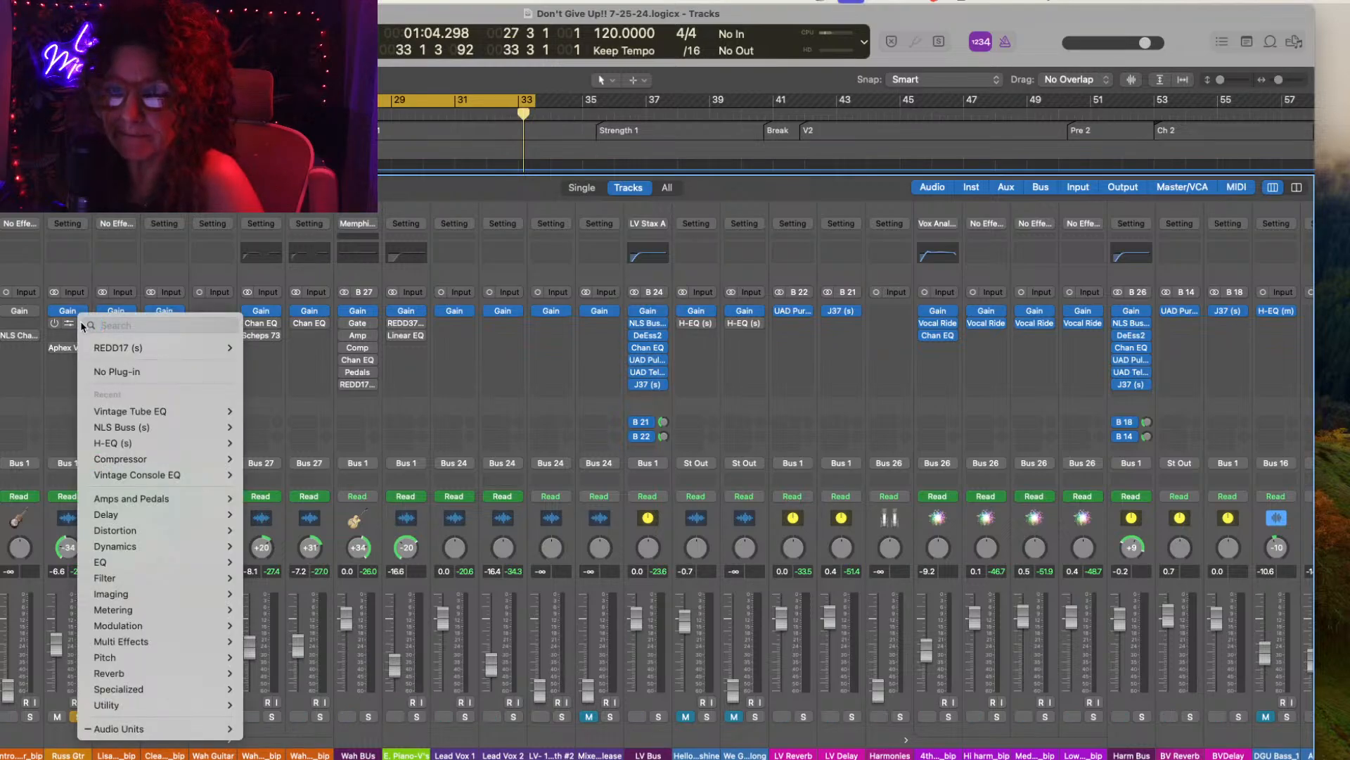
{"action": "mouse_move", "coordinate": [138, 431]}
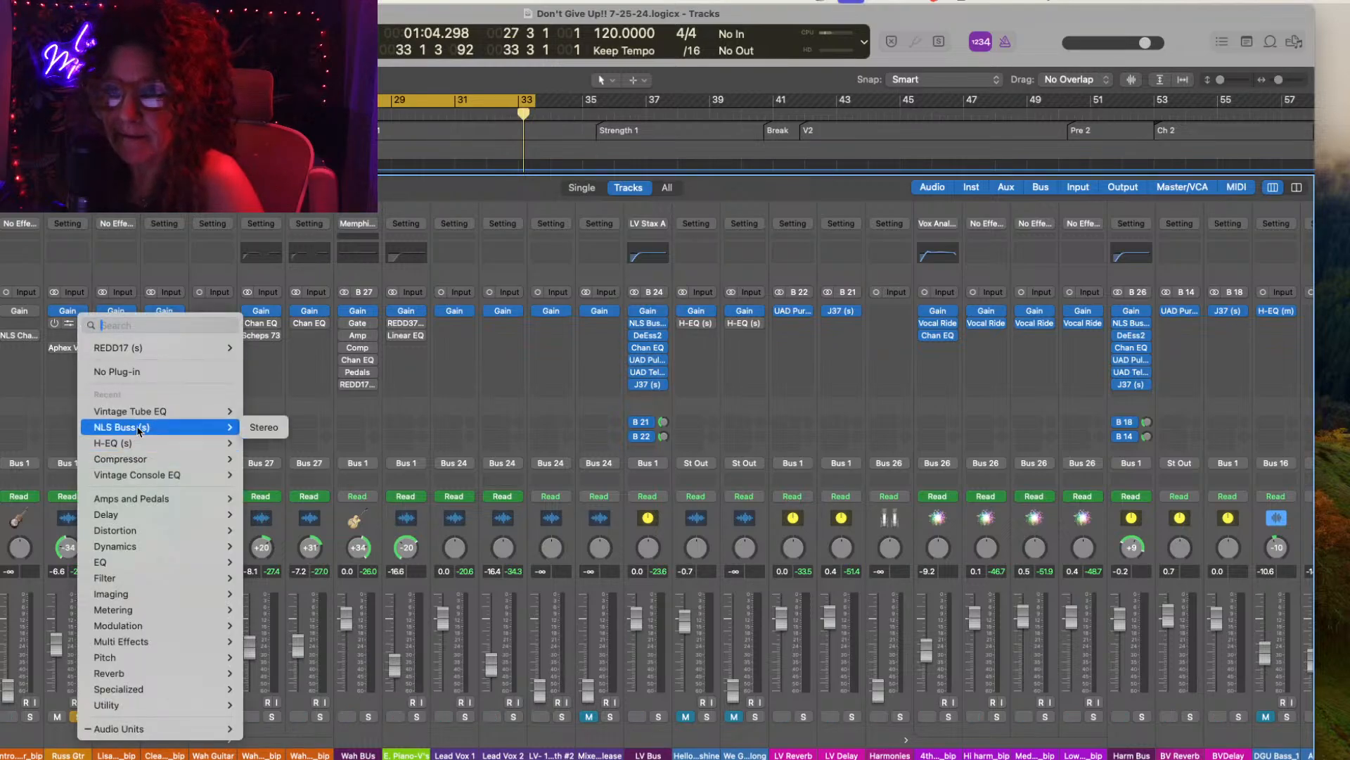
{"action": "left_click", "coordinate": [269, 428]}
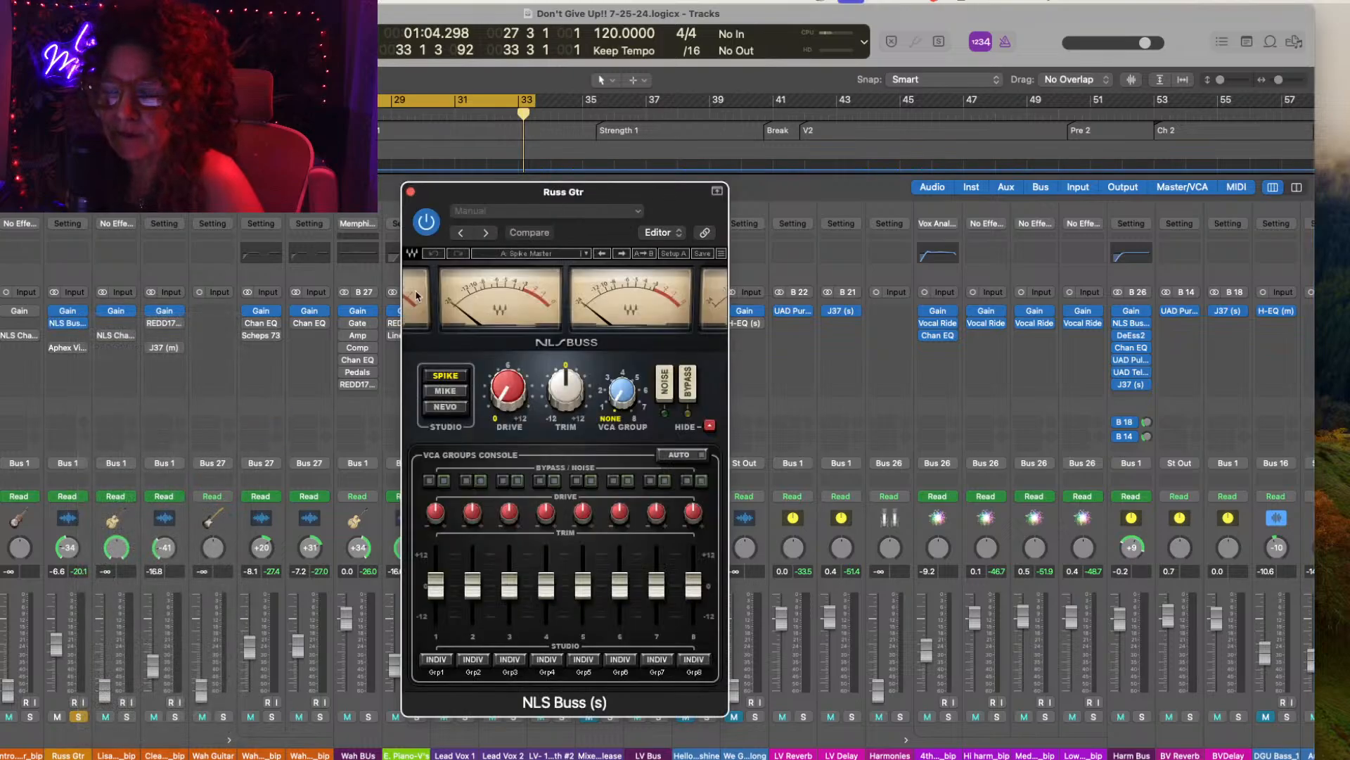
Step: Set the Russ Gtr NLS Buss studio model to NEVO during playback and close the plug-in window
{"action": "key", "text": "space"}
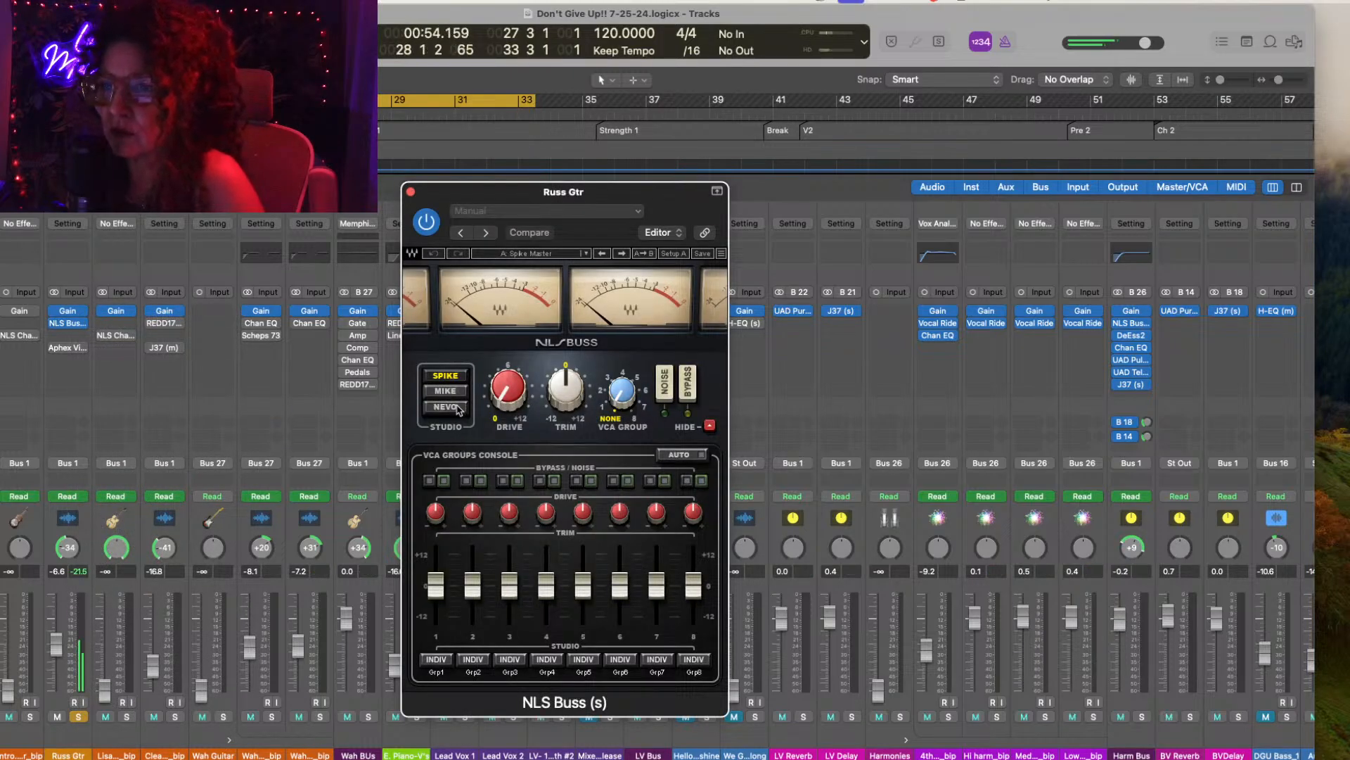
{"action": "left_click", "coordinate": [457, 408]}
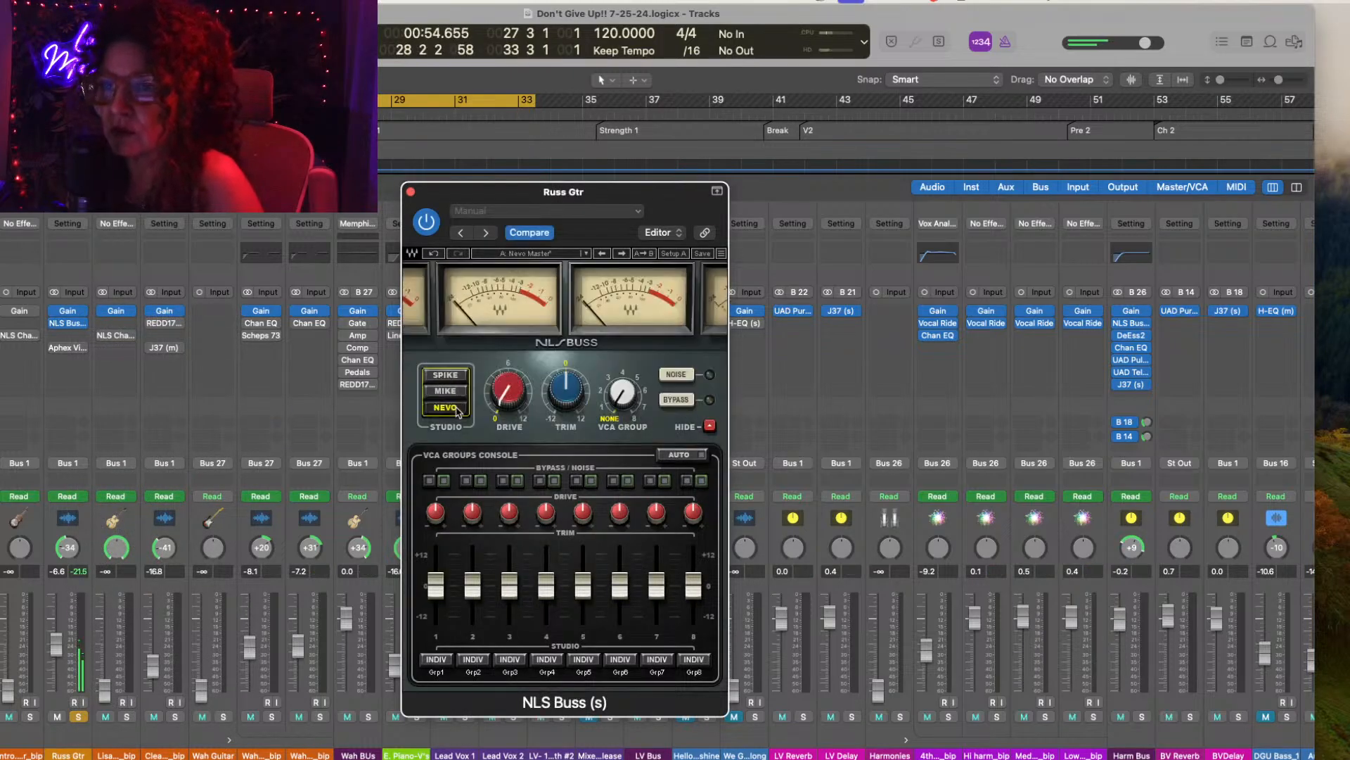
{"action": "left_click", "coordinate": [412, 192]}
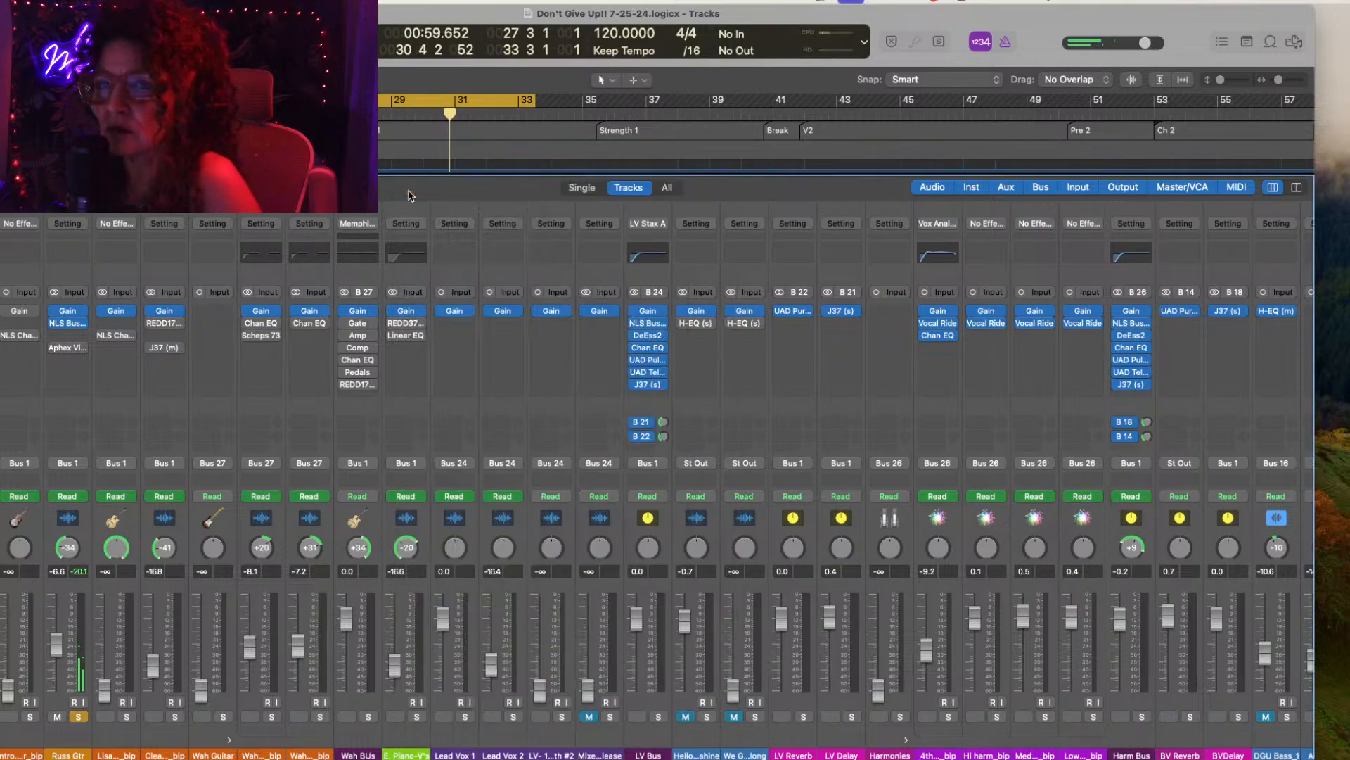
Step: Remove the Aphex Vintage Exciter from Russ Gtr and take the channel out of solo
{"action": "left_click", "coordinate": [79, 346]}
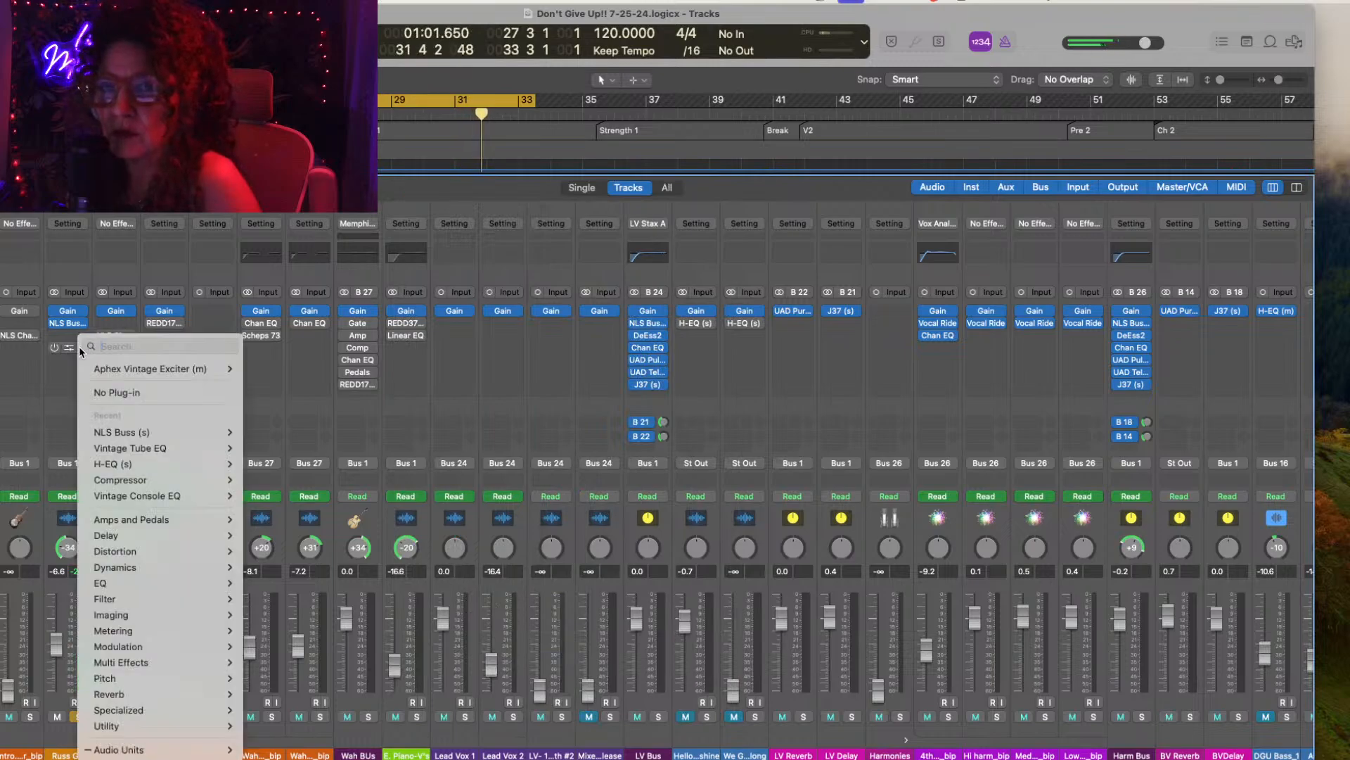
{"action": "left_click", "coordinate": [105, 392]}
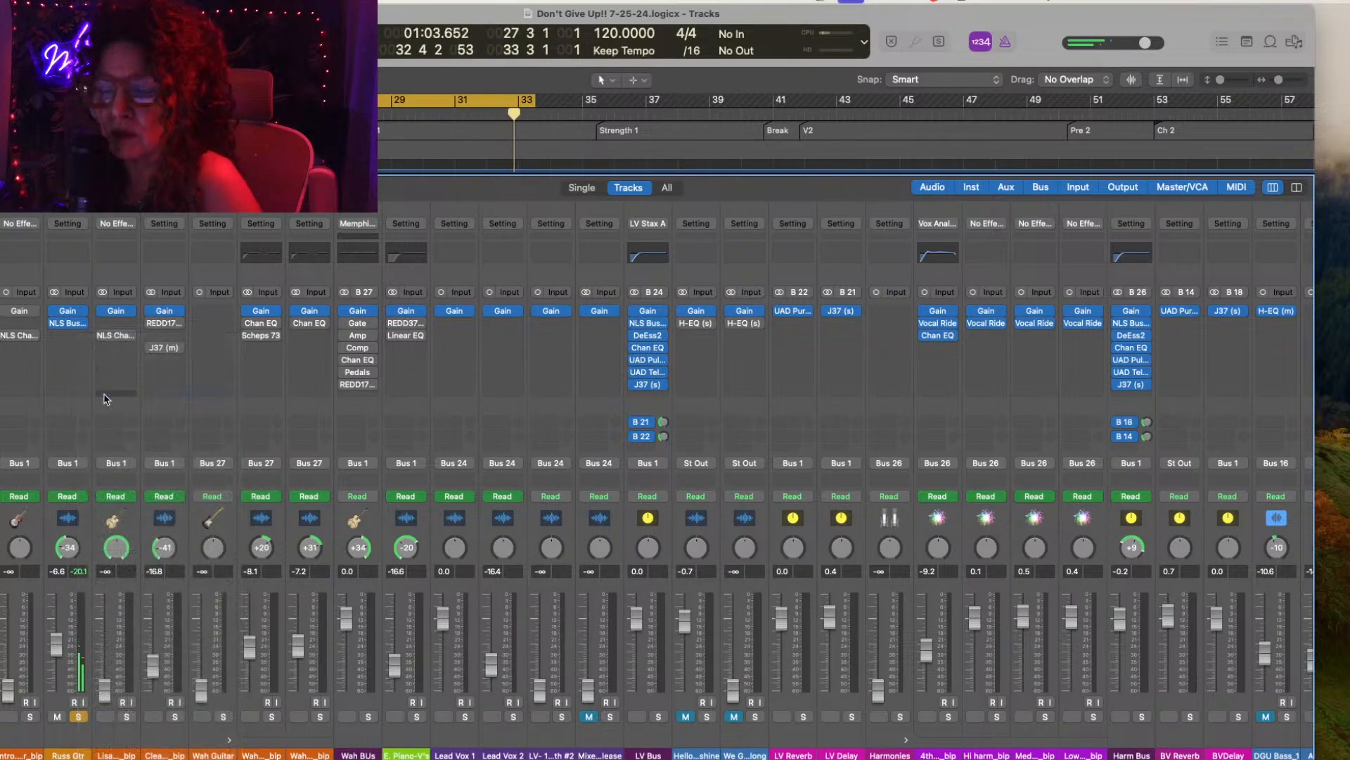
{"action": "left_click", "coordinate": [78, 716]}
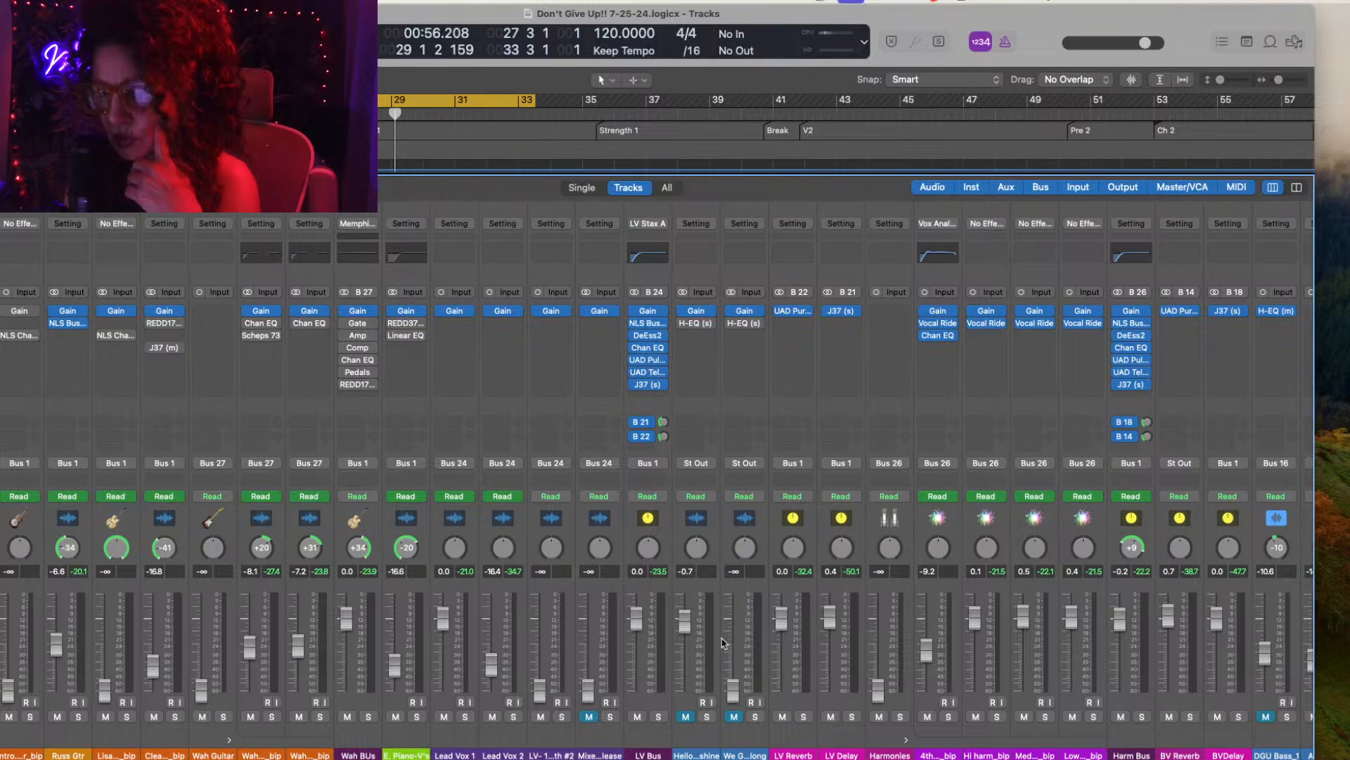
Step: Add a send from Russ Gtr to Bus 12
{"action": "left_click", "coordinate": [73, 425]}
{"action": "mouse_move", "coordinate": [190, 556]}
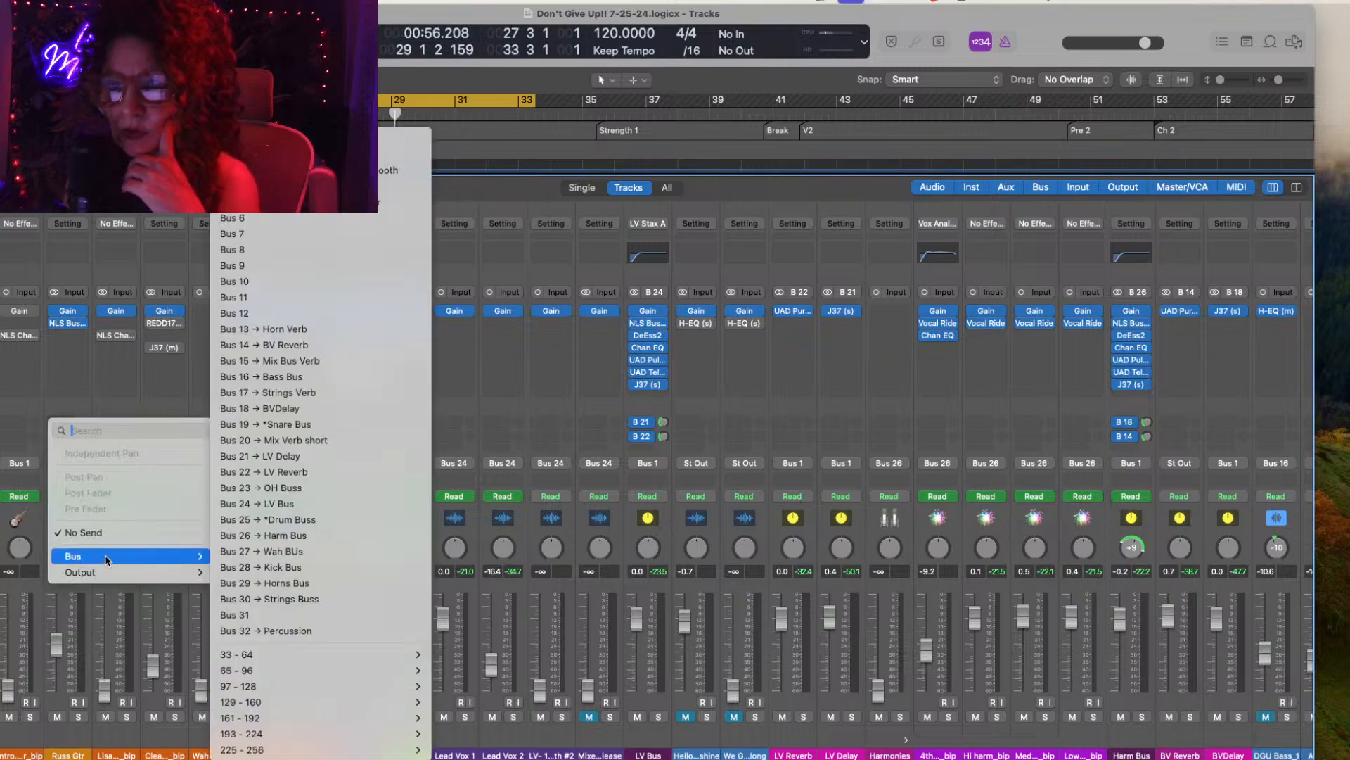
{"action": "left_click", "coordinate": [279, 313]}
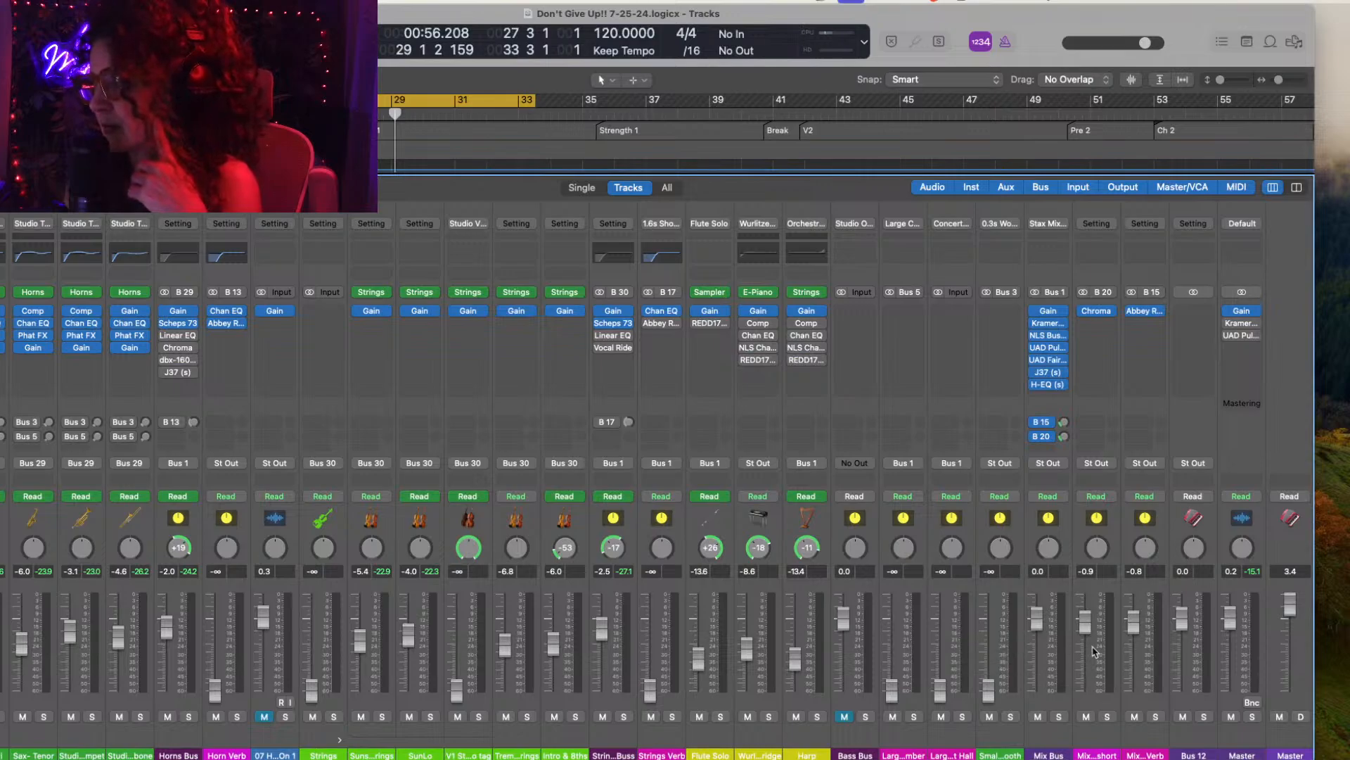
Step: Examine the Bus 12 aux channel in the mixer and look through the arrangement's track list and the mixer channels
{"action": "scroll", "coordinate": [1093, 652], "scroll_direction": "left", "scroll_amount": 15}
{"action": "scroll", "coordinate": [1093, 652], "scroll_direction": "right", "scroll_amount": 15}
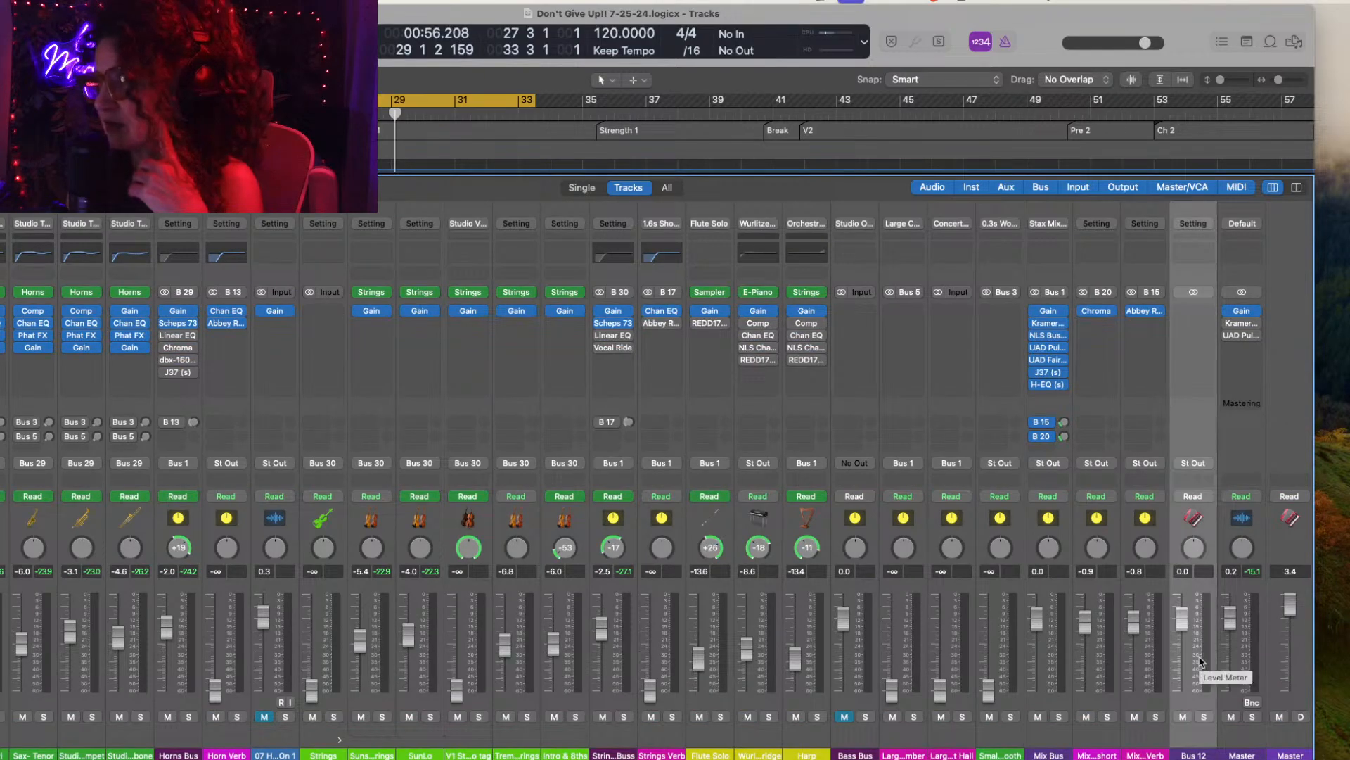
{"action": "key", "text": "x"}
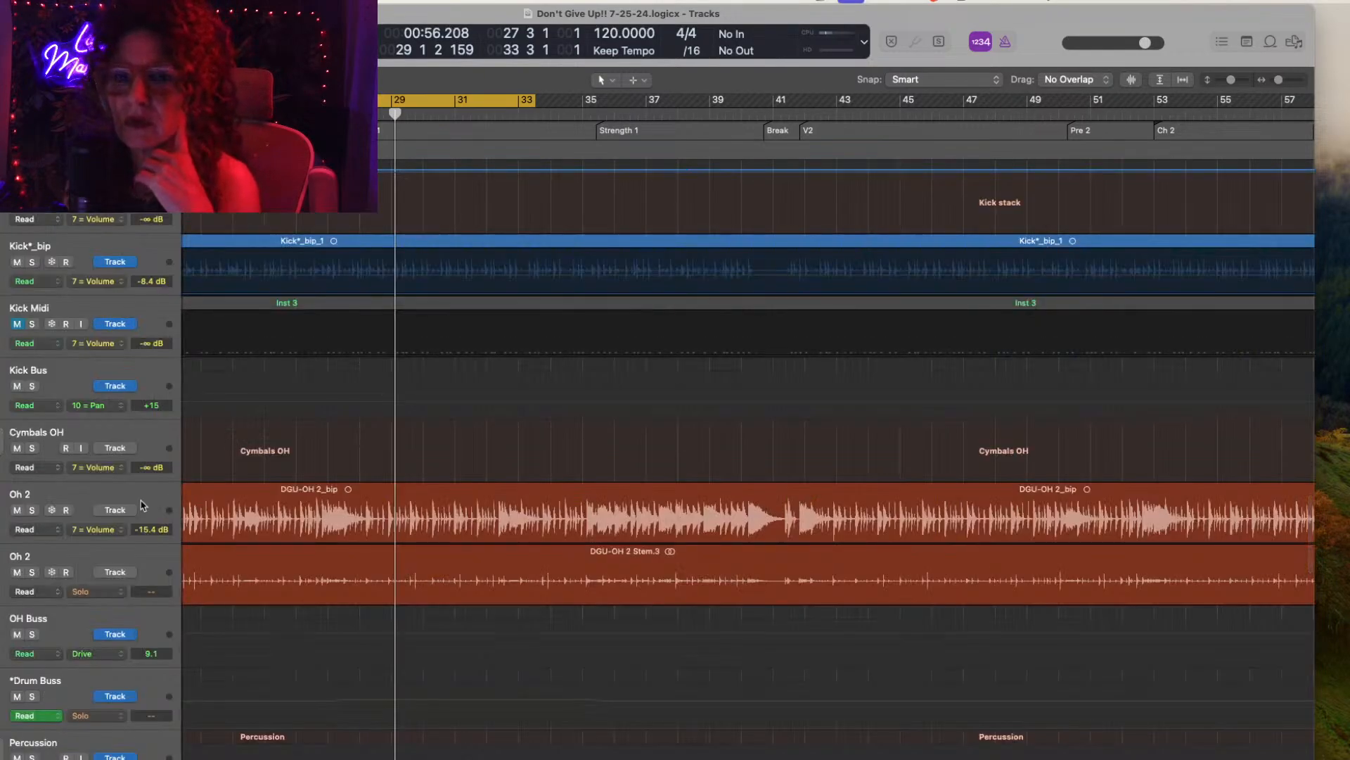
{"action": "scroll", "coordinate": [138, 457], "scroll_direction": "down", "scroll_amount": 20}
{"action": "scroll", "coordinate": [140, 503], "scroll_direction": "up", "scroll_amount": 20}
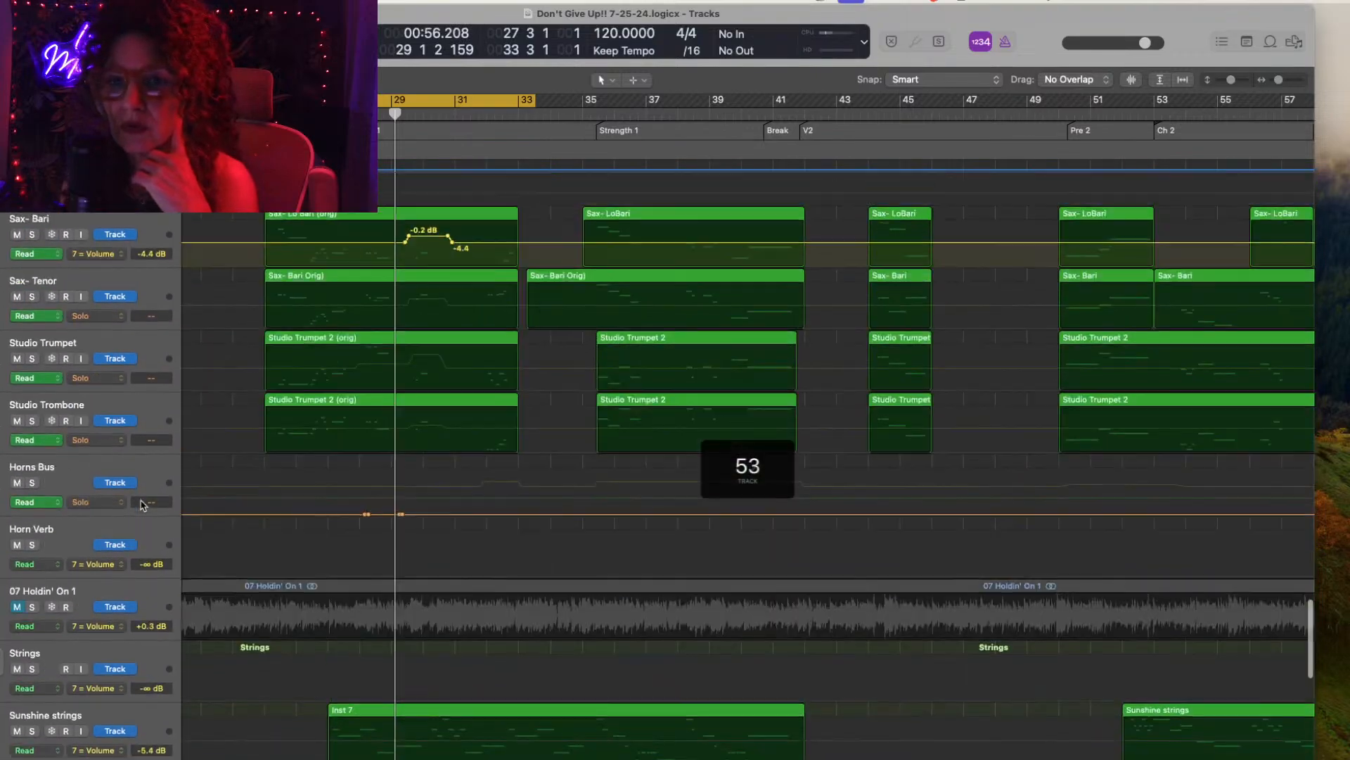
{"action": "scroll", "coordinate": [140, 503], "scroll_direction": "up", "scroll_amount": 8}
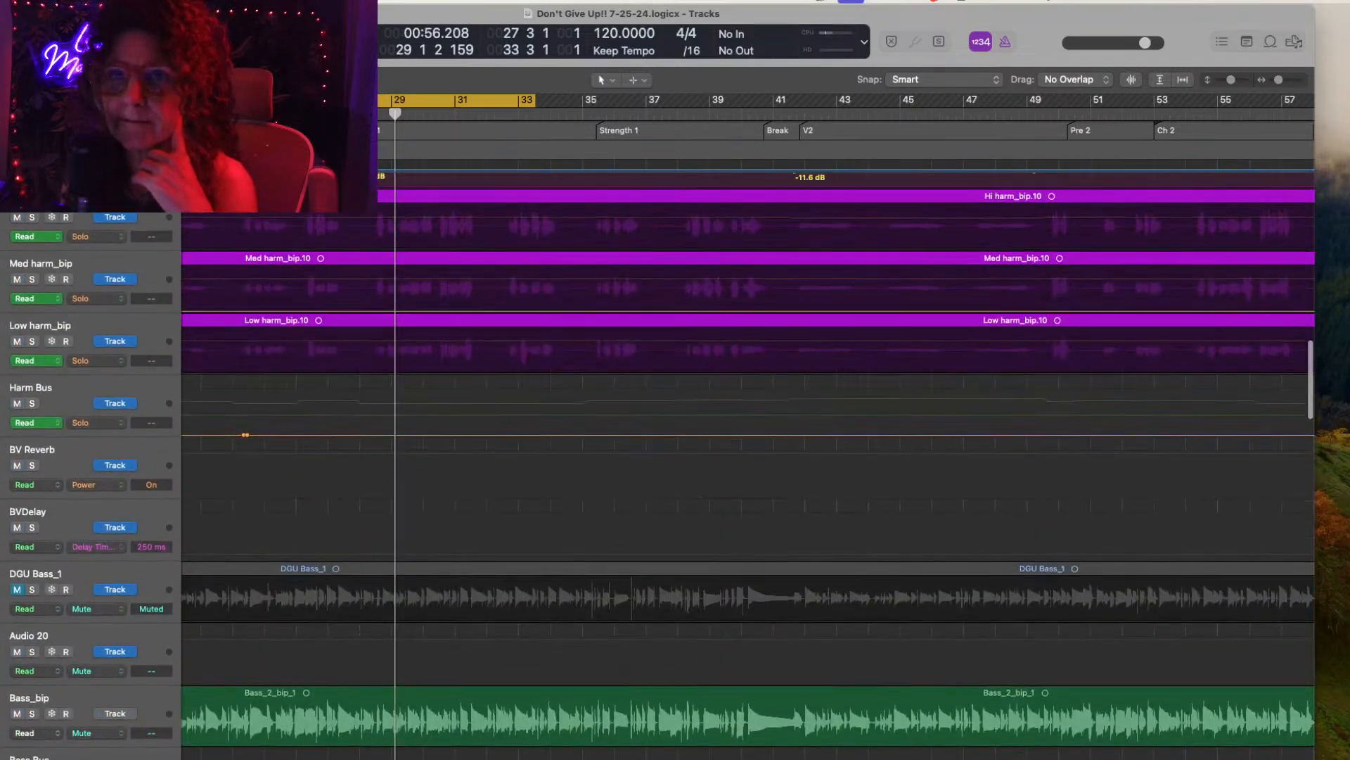
{"action": "key", "text": "x"}
{"action": "scroll", "coordinate": [204, 503], "scroll_direction": "right", "scroll_amount": 15}
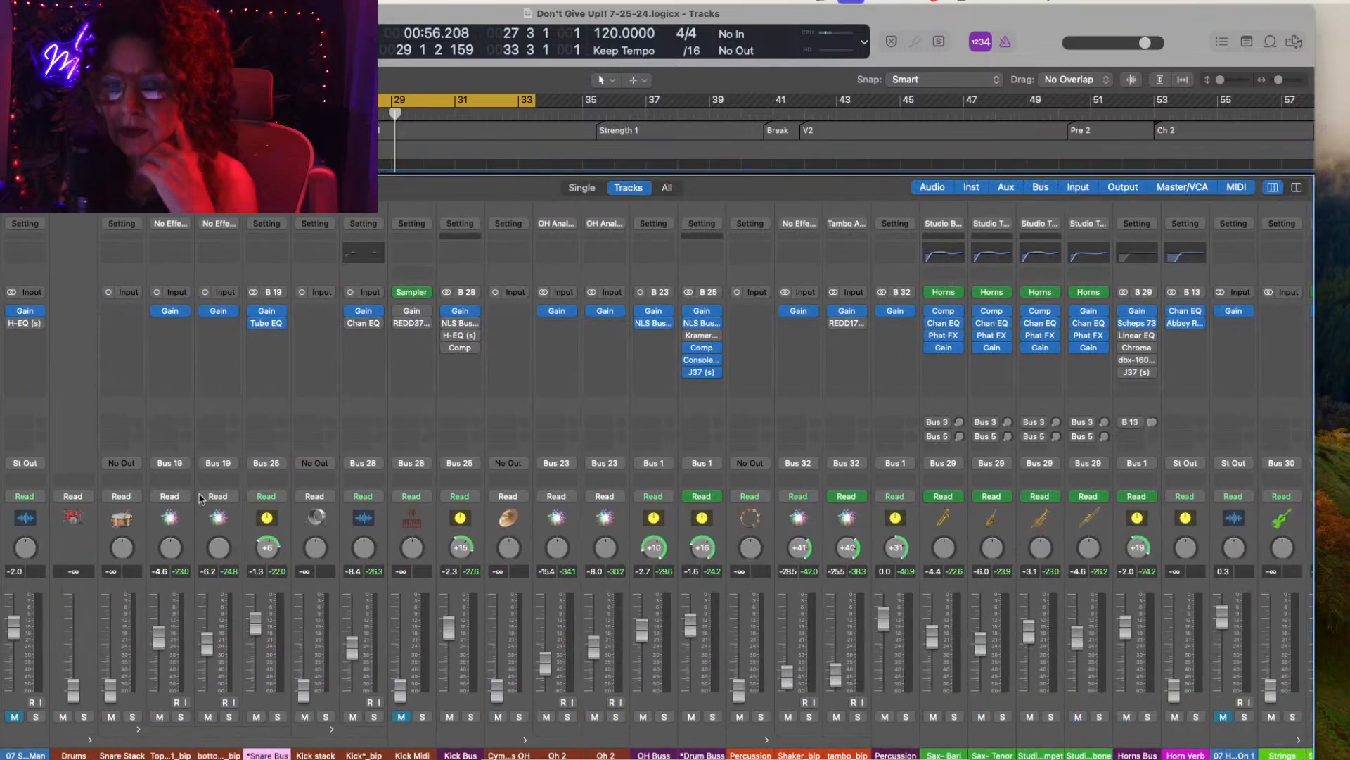
{"action": "scroll", "coordinate": [201, 498], "scroll_direction": "left", "scroll_amount": 3}
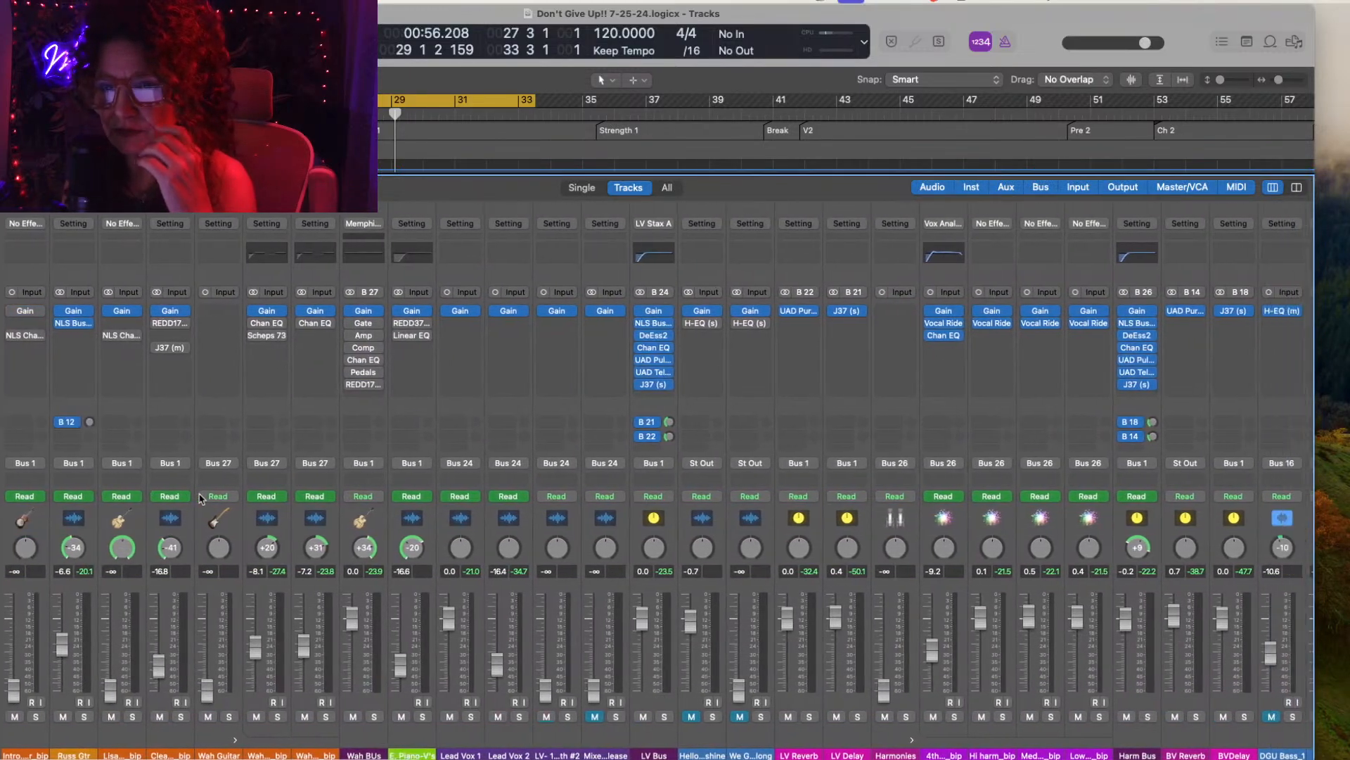
Step: Reassign the Russ Gtr send to Bus 31 and bring the mixer's later channels into view
{"action": "left_click", "coordinate": [72, 426]}
{"action": "mouse_move", "coordinate": [104, 576]}
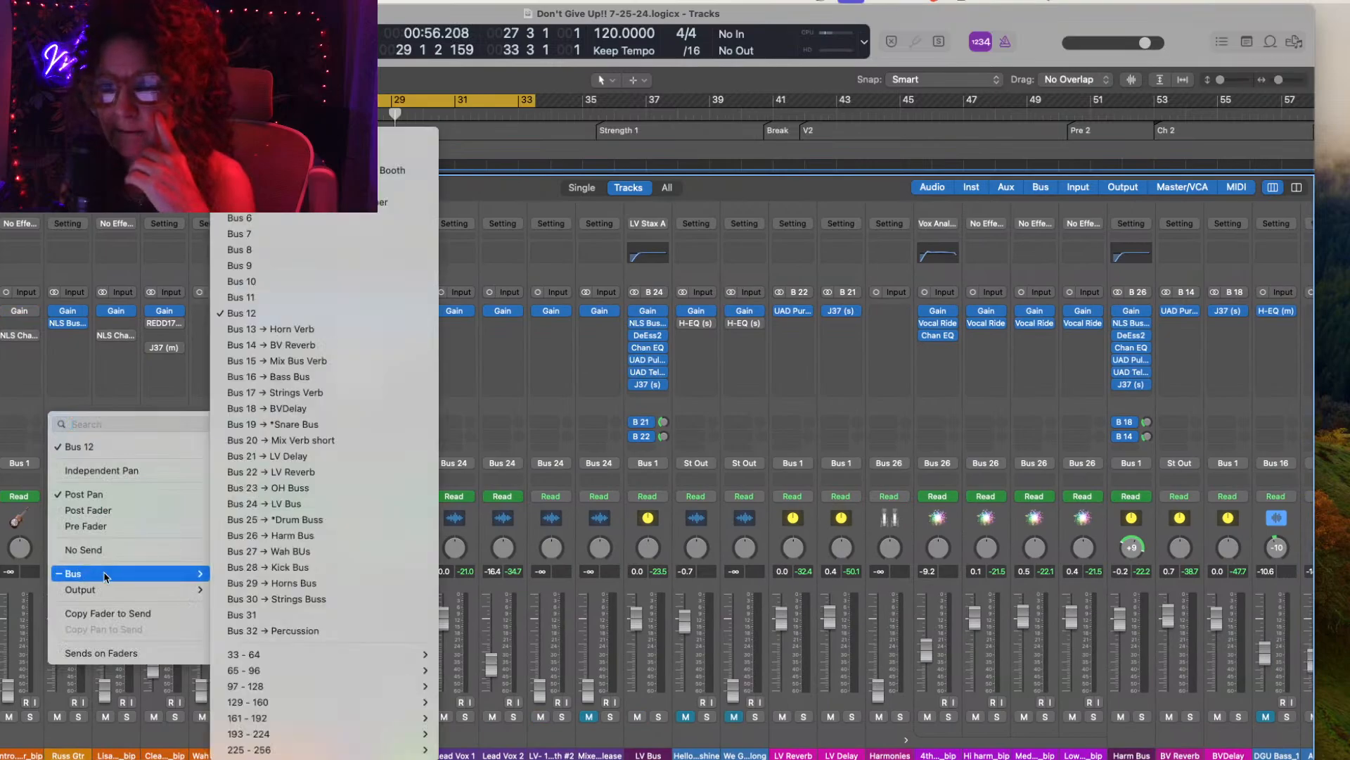
{"action": "left_click", "coordinate": [258, 615]}
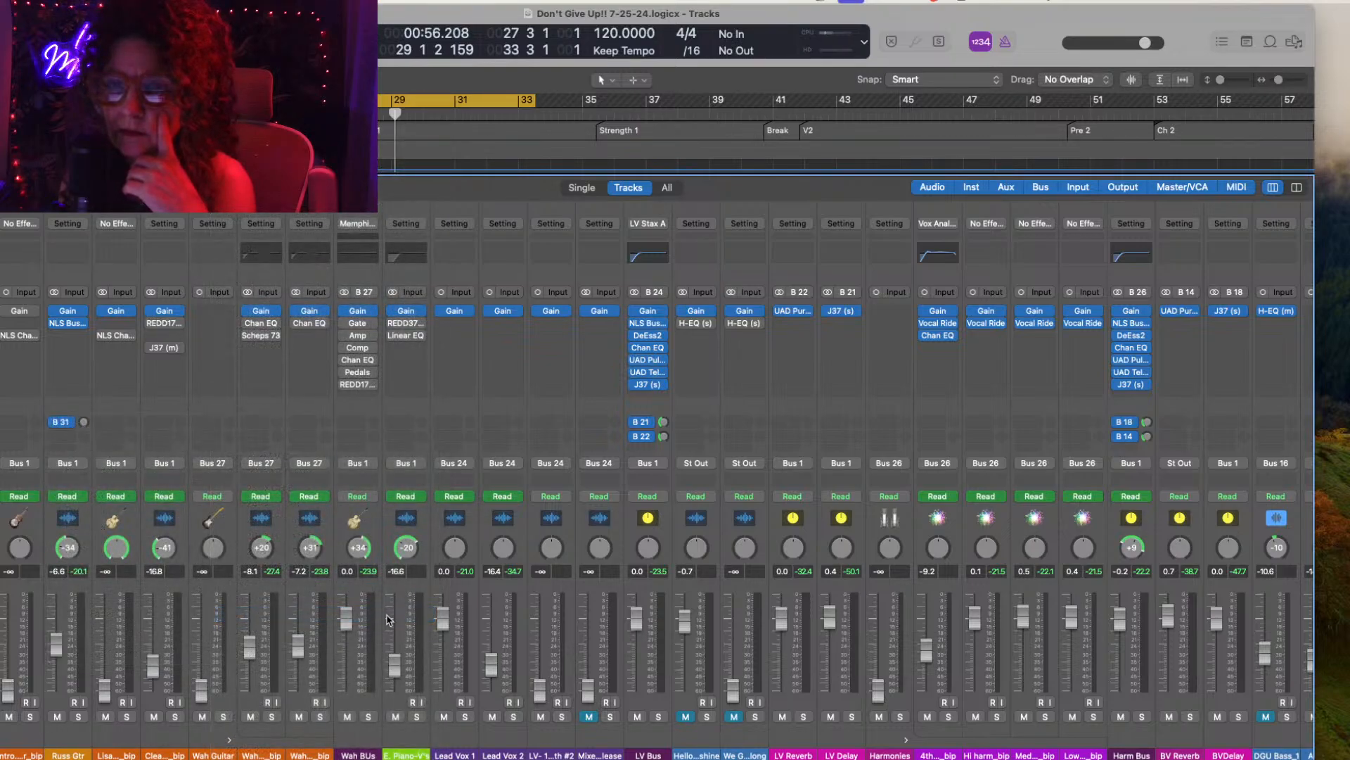
{"action": "scroll", "coordinate": [619, 617], "scroll_direction": "right", "scroll_amount": 15}
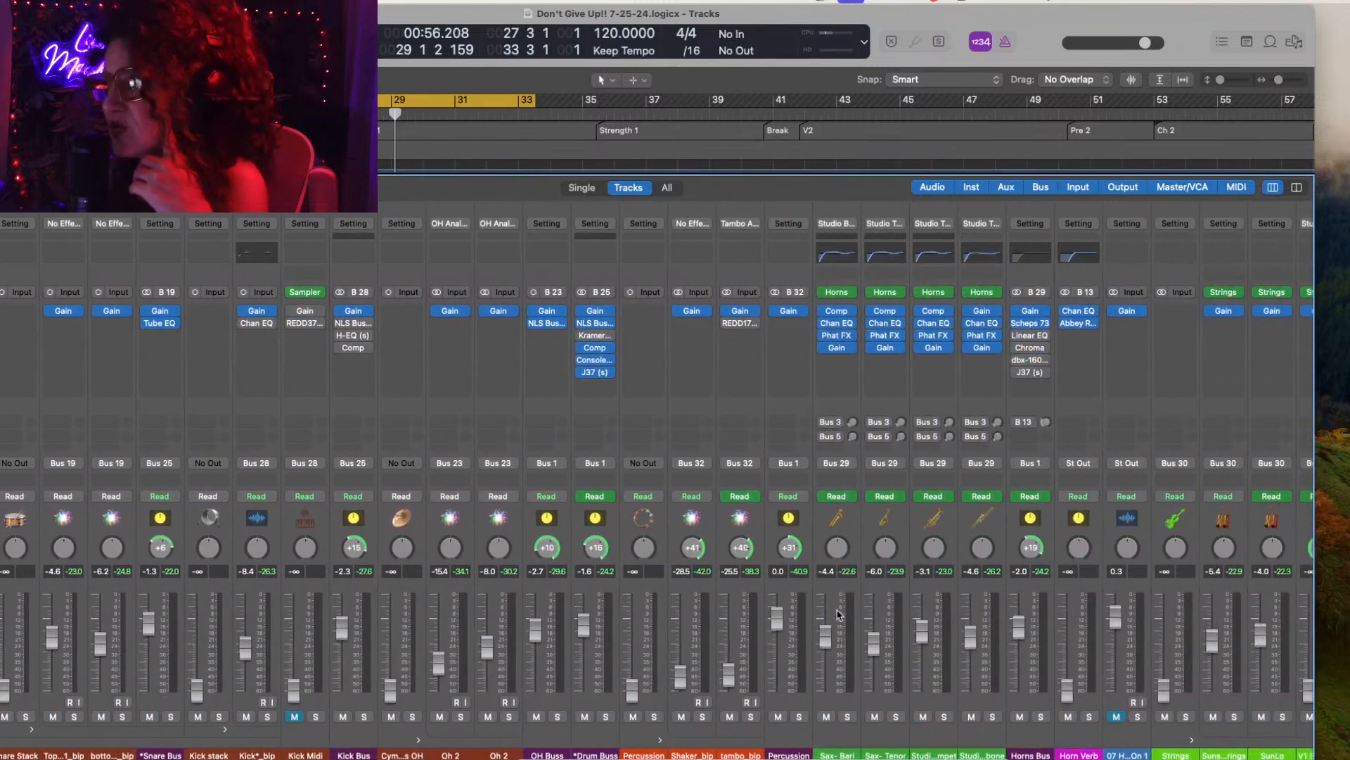
Step: Reassign the Russ Gtr send to Bus 15, the Mix Bus Verb
{"action": "scroll", "coordinate": [838, 615], "scroll_direction": "right", "scroll_amount": 5}
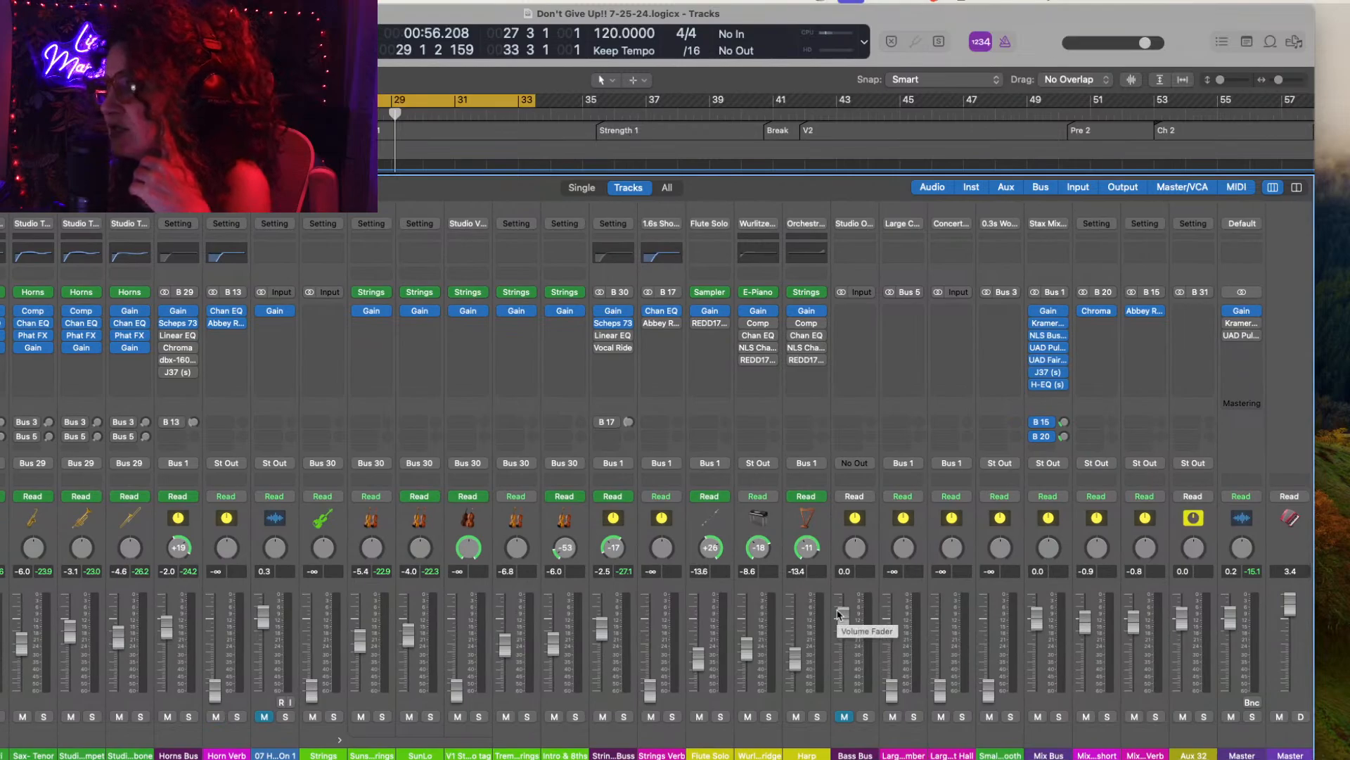
{"action": "scroll", "coordinate": [838, 614], "scroll_direction": "left", "scroll_amount": 15}
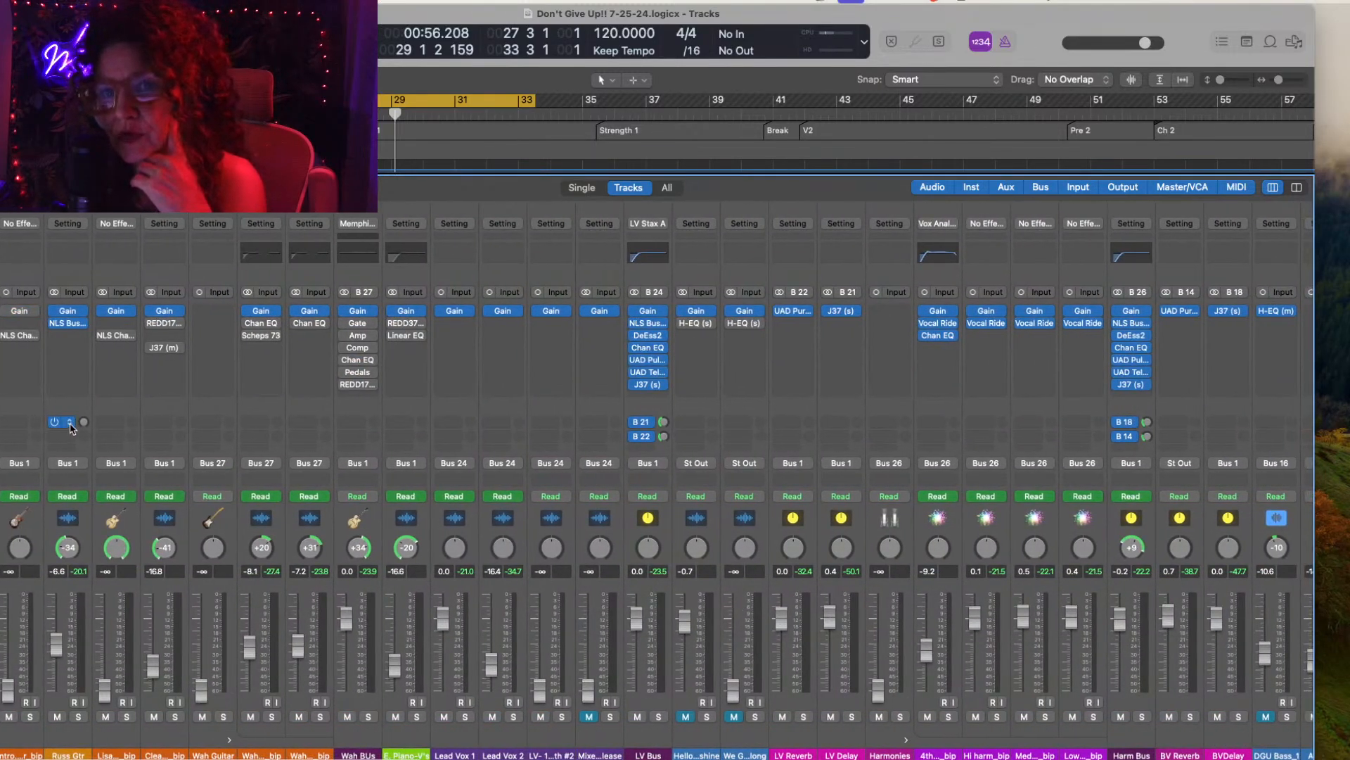
{"action": "left_click", "coordinate": [70, 424]}
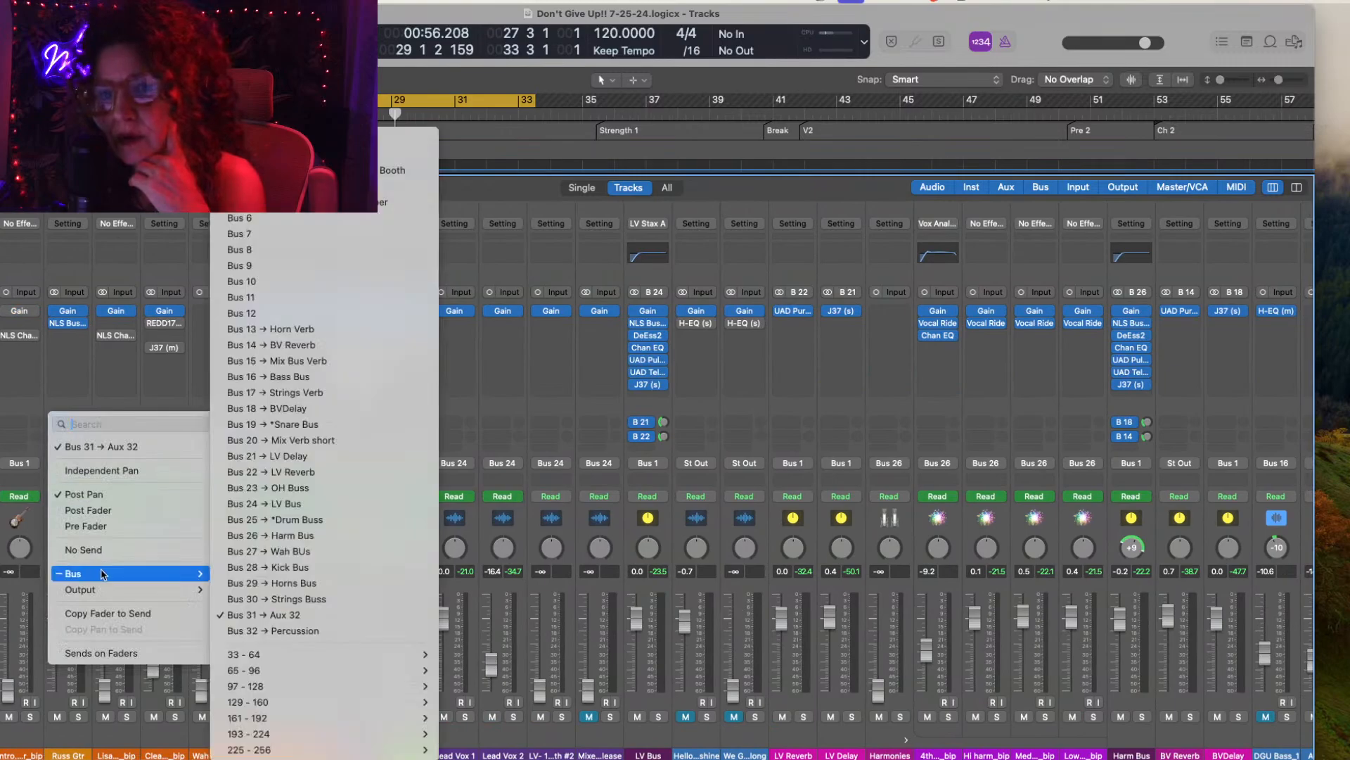
{"action": "left_click", "coordinate": [308, 363]}
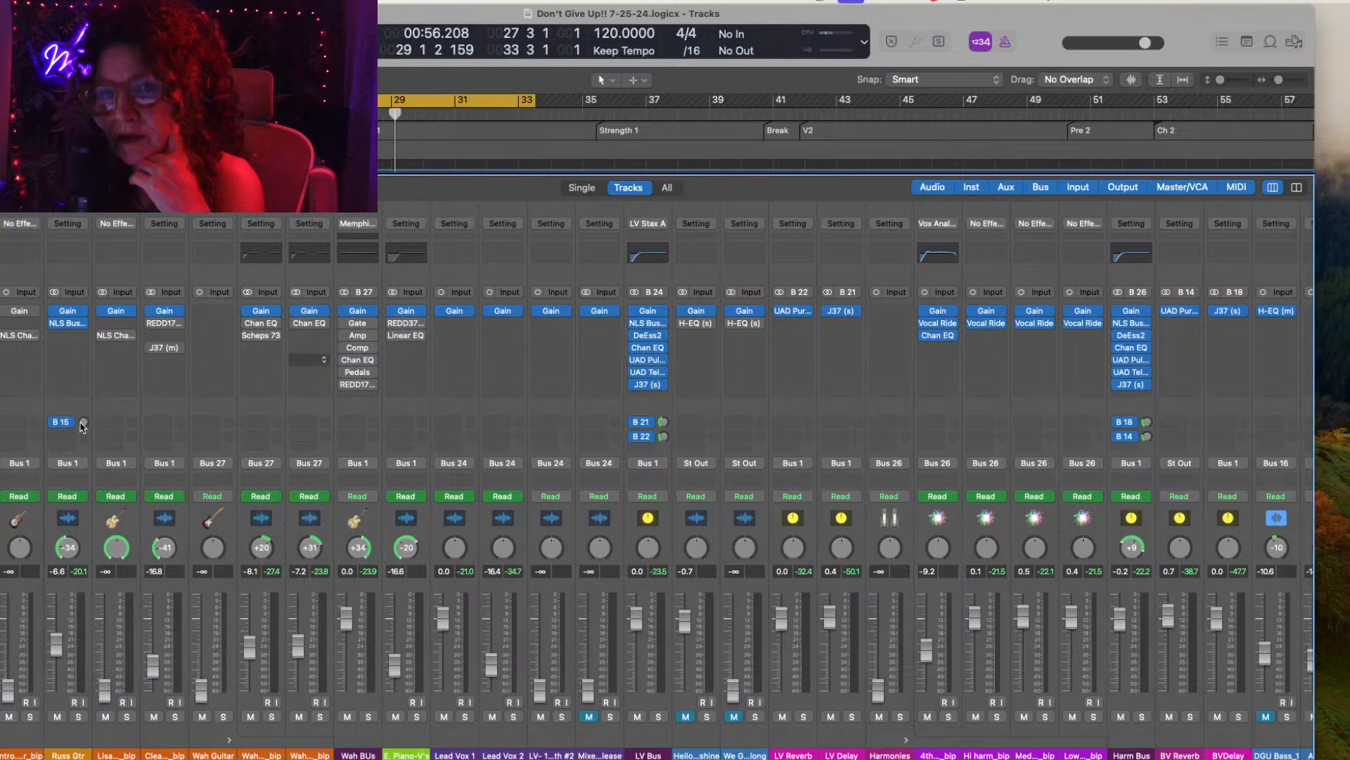
Step: Raise Russ Gtr's Bus 15 send while auditioning the channel in solo and in the full mix, and check its NLS Buss settings
{"action": "key", "text": "space"}
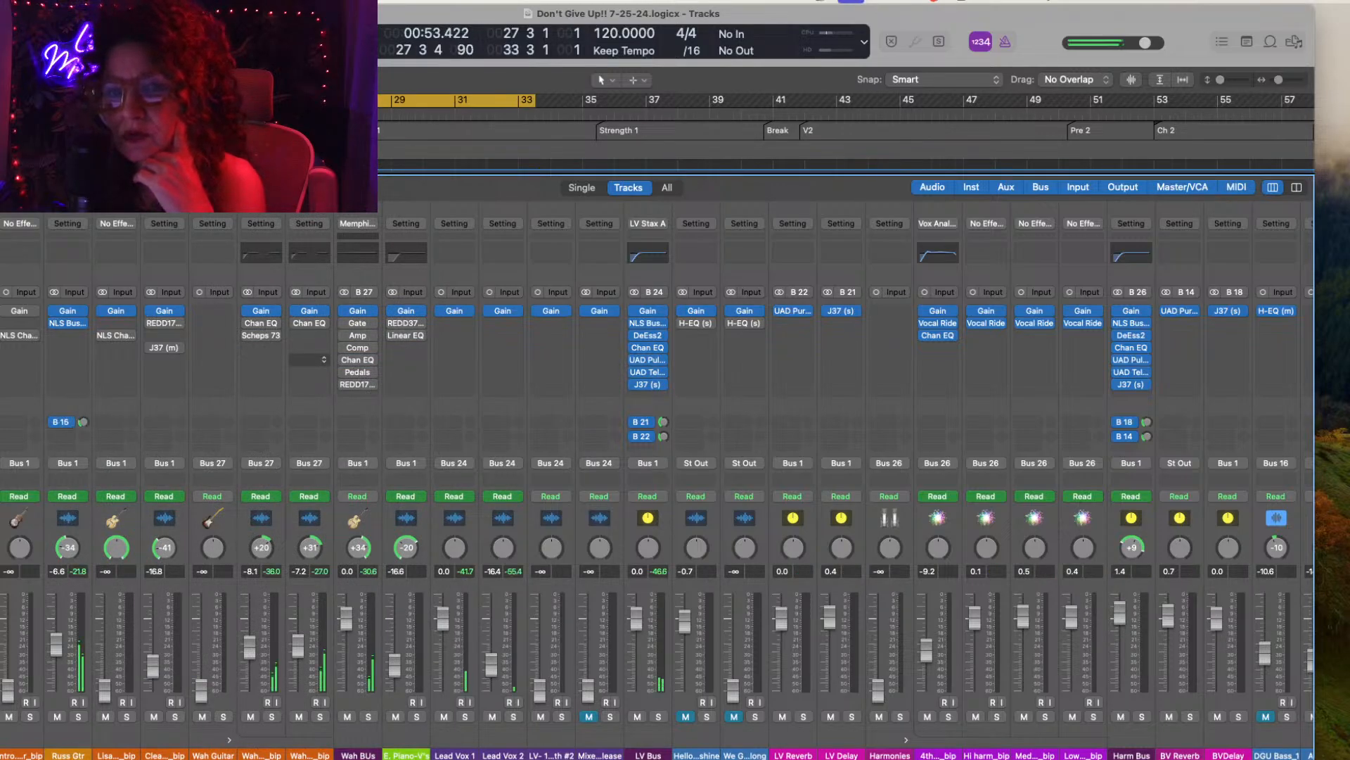
{"action": "left_click", "coordinate": [78, 717]}
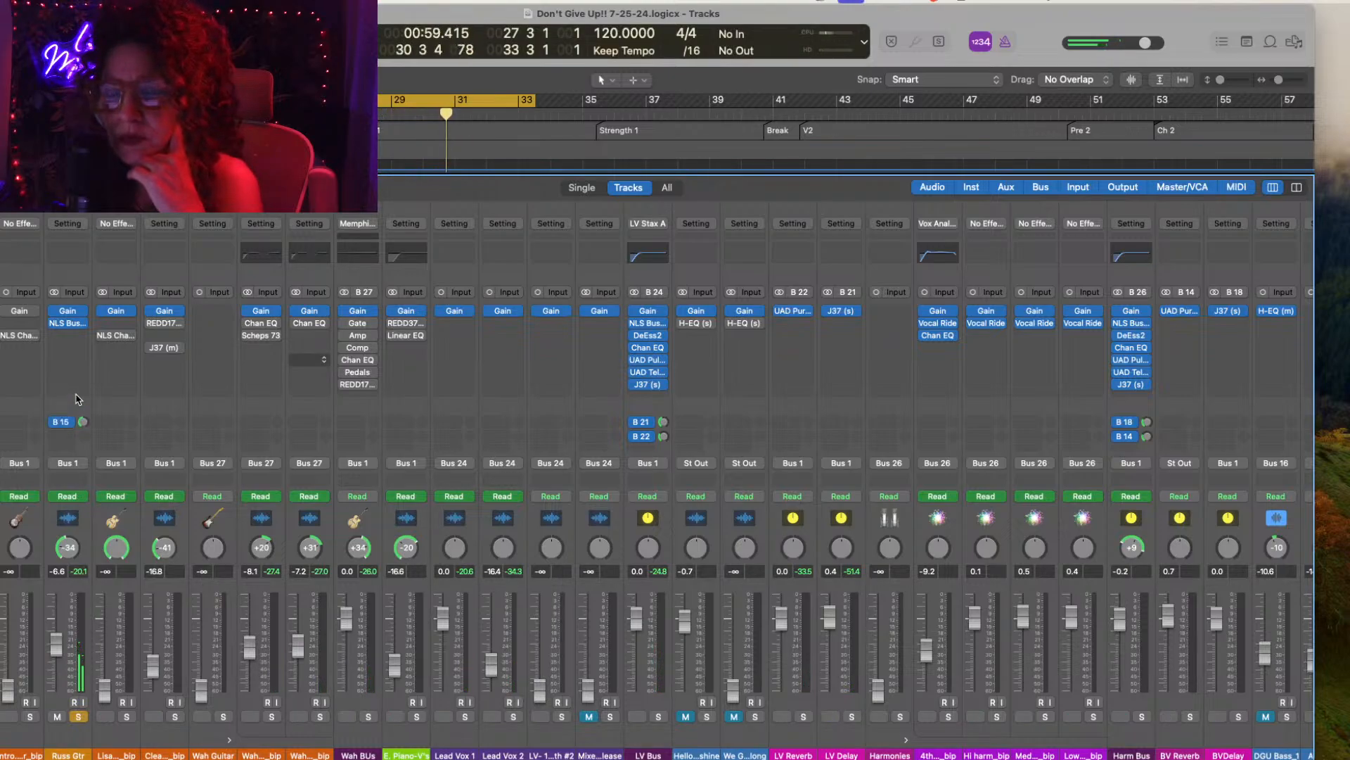
{"action": "left_click", "coordinate": [78, 716]}
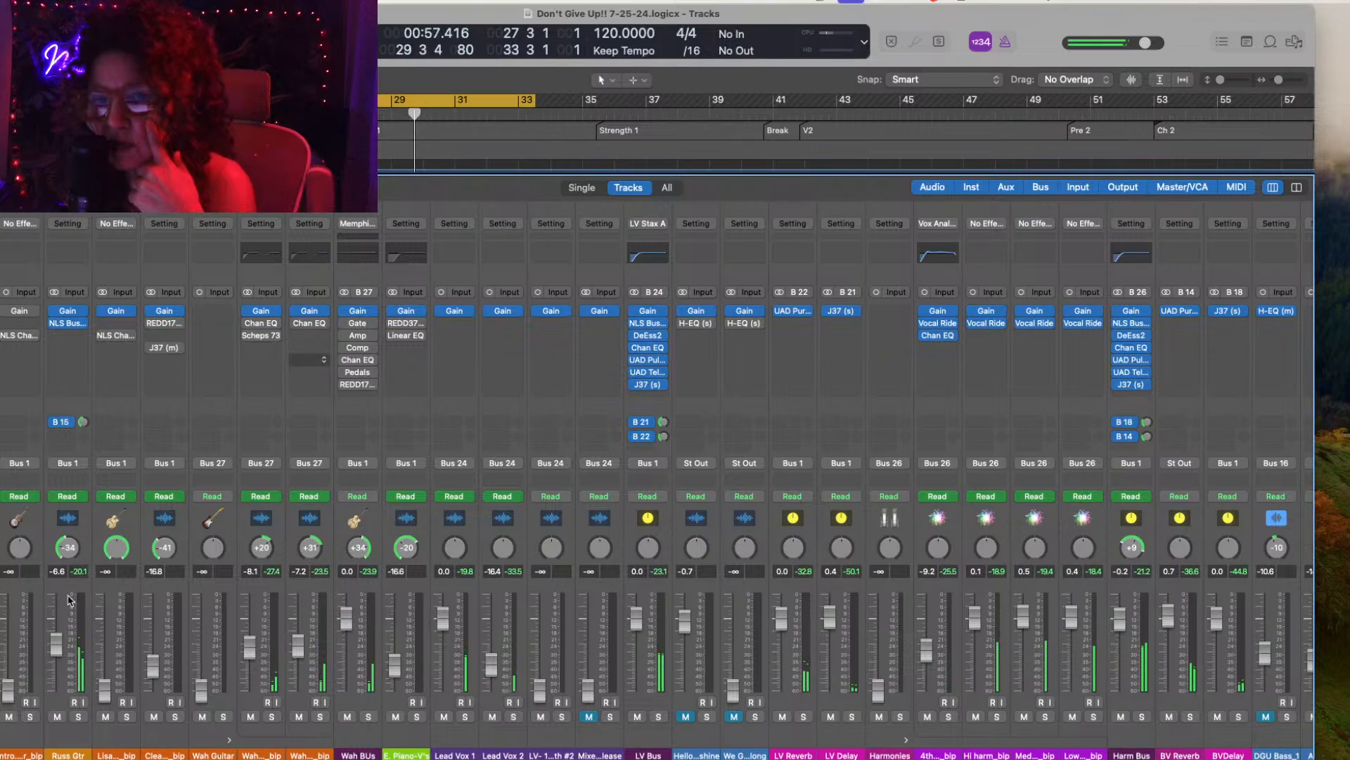
{"action": "left_click", "coordinate": [68, 324]}
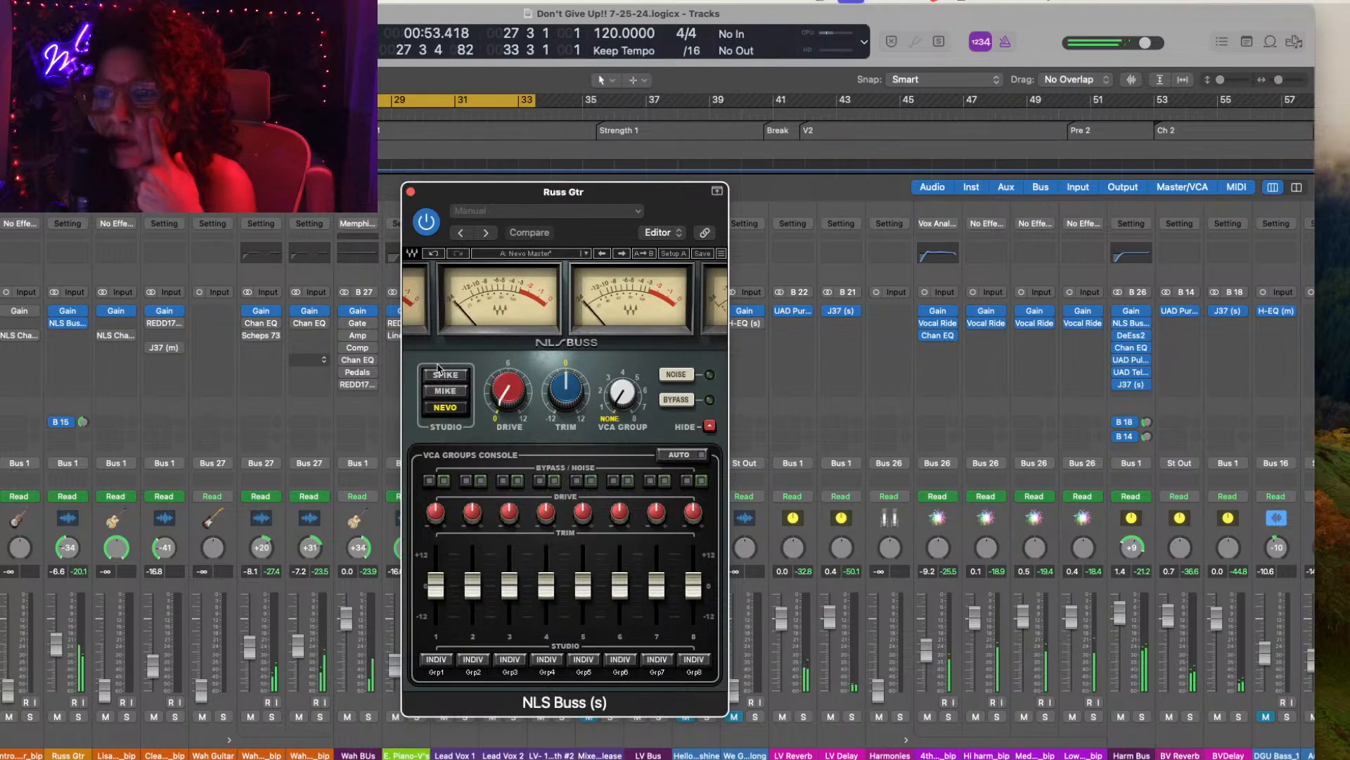
{"action": "left_click", "coordinate": [410, 191]}
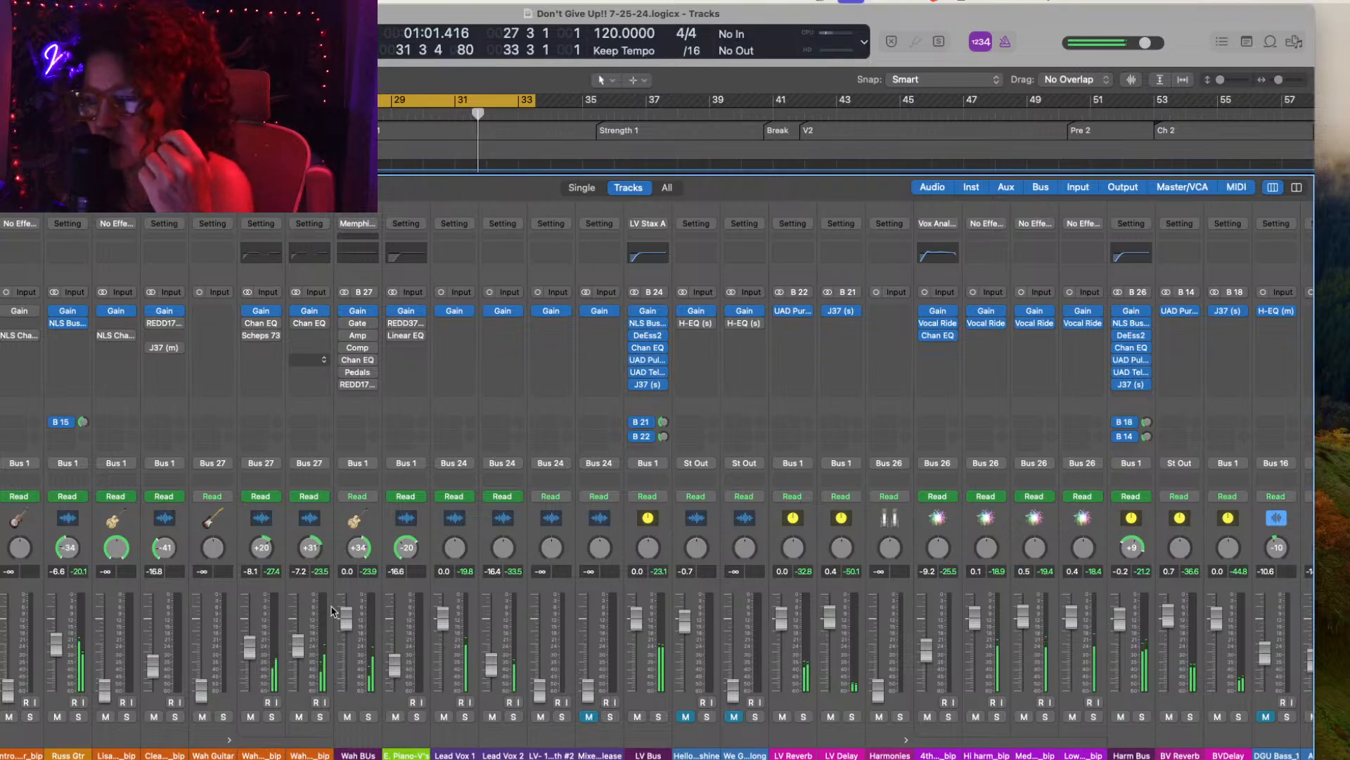
Step: Audition Wah BUs in solo and replace its Noise Gate with a stereo NLS Buss using the Nevo studio model
{"action": "left_click", "coordinate": [369, 716]}
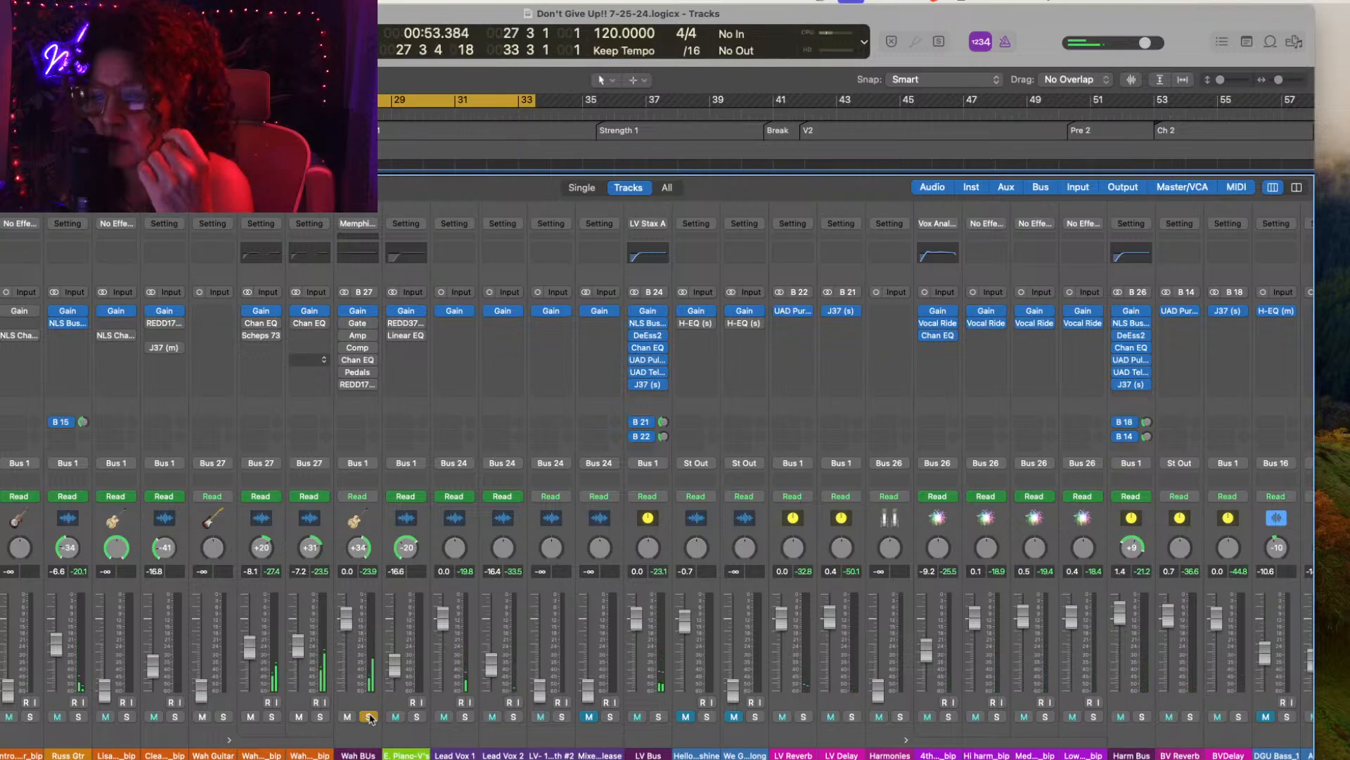
{"action": "left_click", "coordinate": [369, 716]}
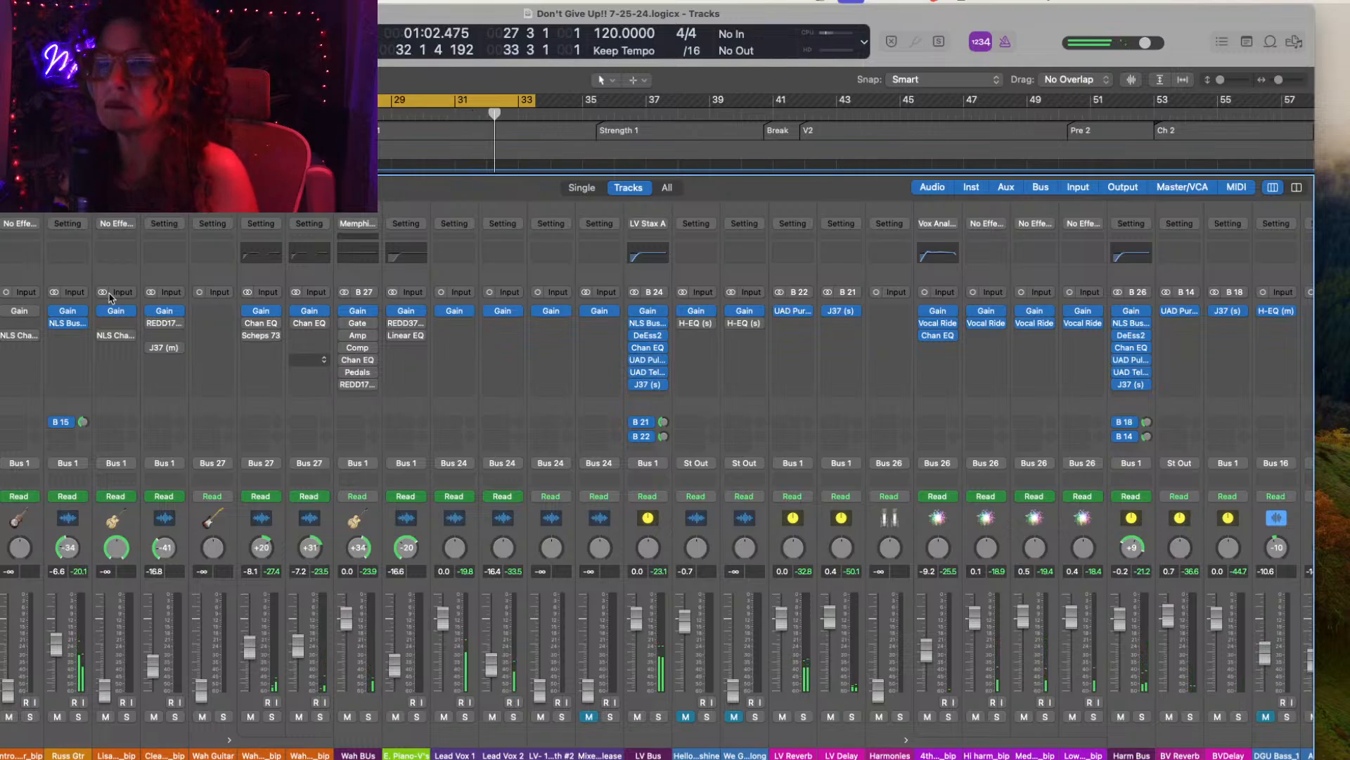
{"action": "left_click", "coordinate": [372, 326]}
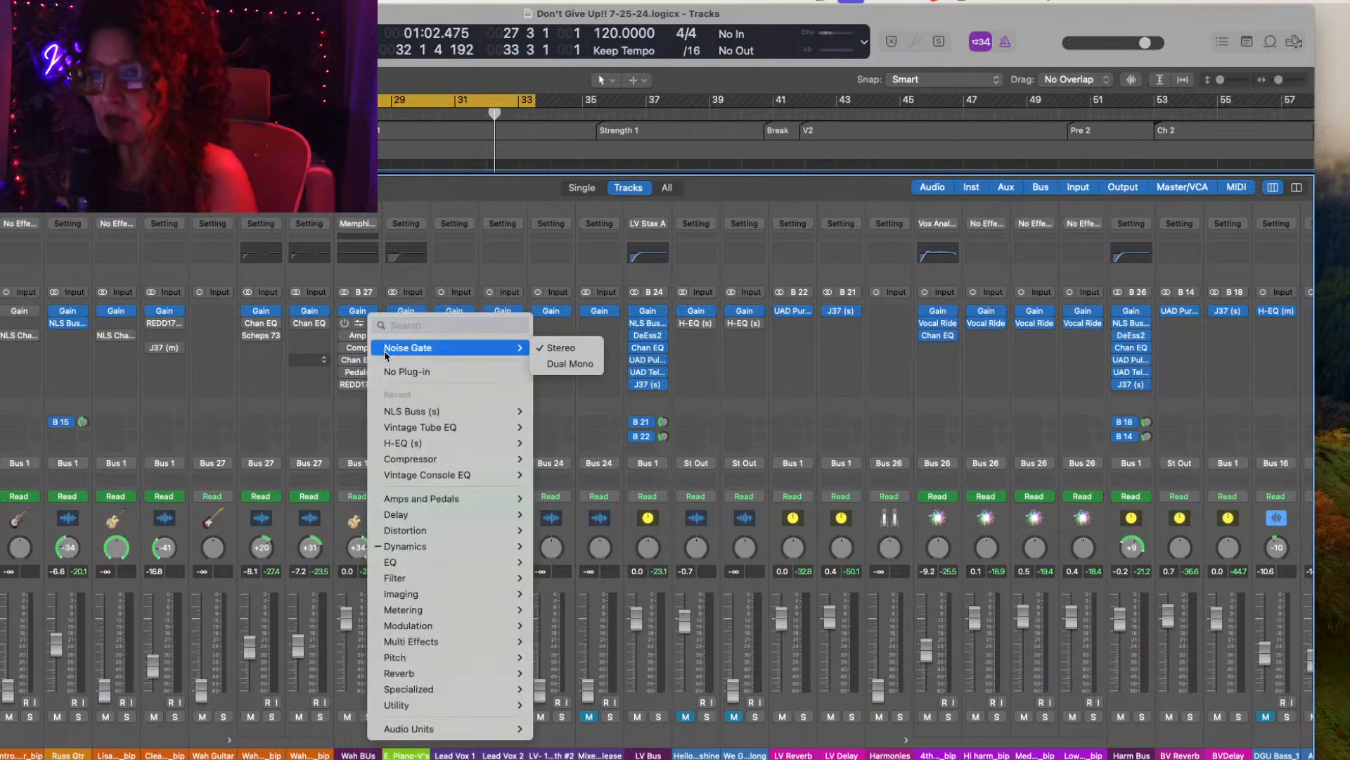
{"action": "mouse_move", "coordinate": [493, 411]}
{"action": "left_click", "coordinate": [552, 412]}
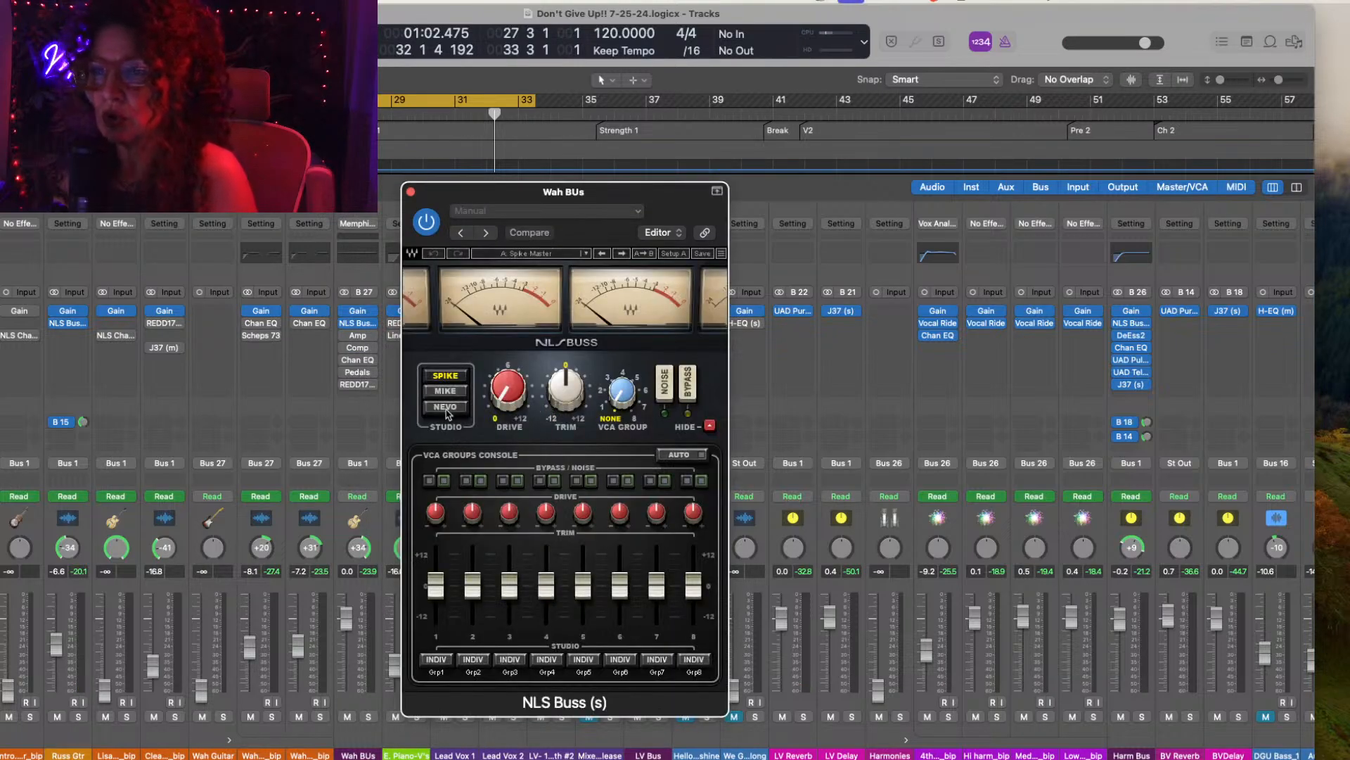
{"action": "left_click", "coordinate": [445, 408]}
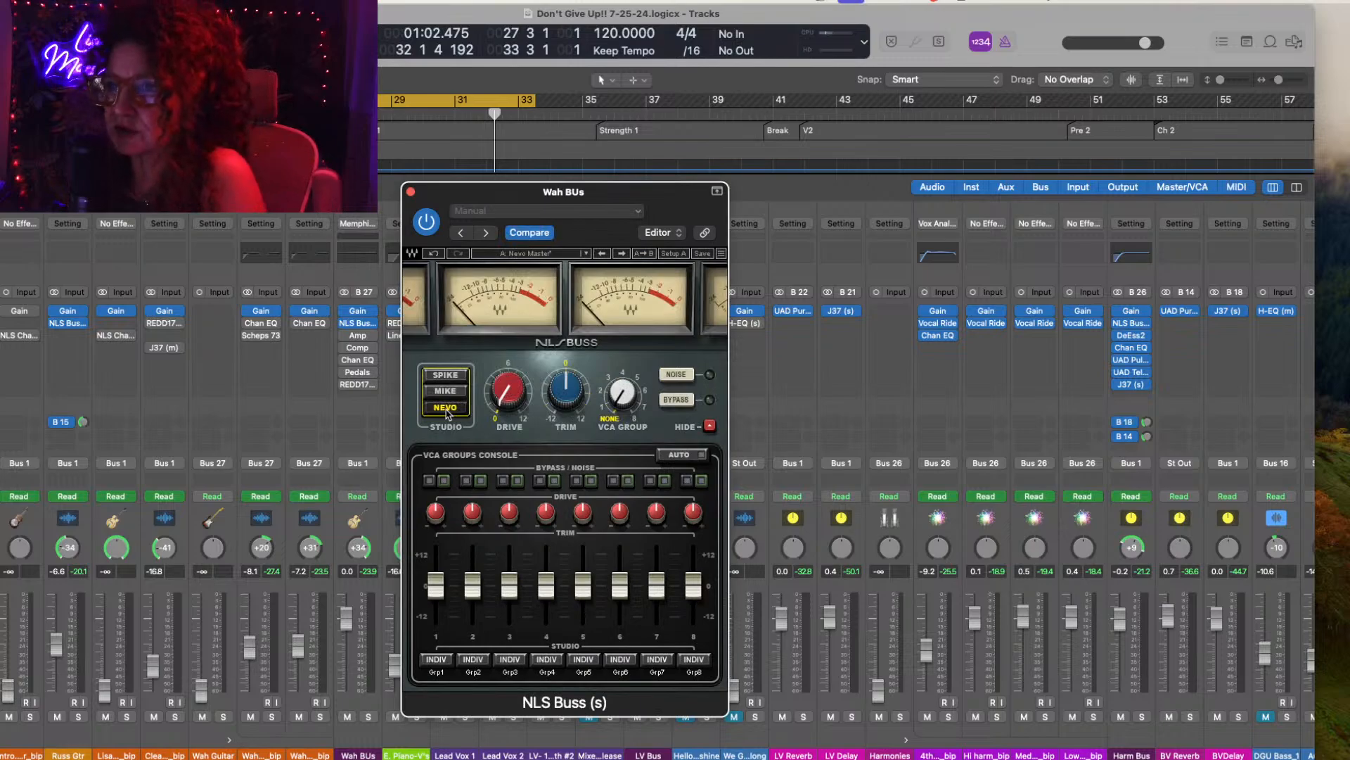
{"action": "left_click", "coordinate": [410, 192]}
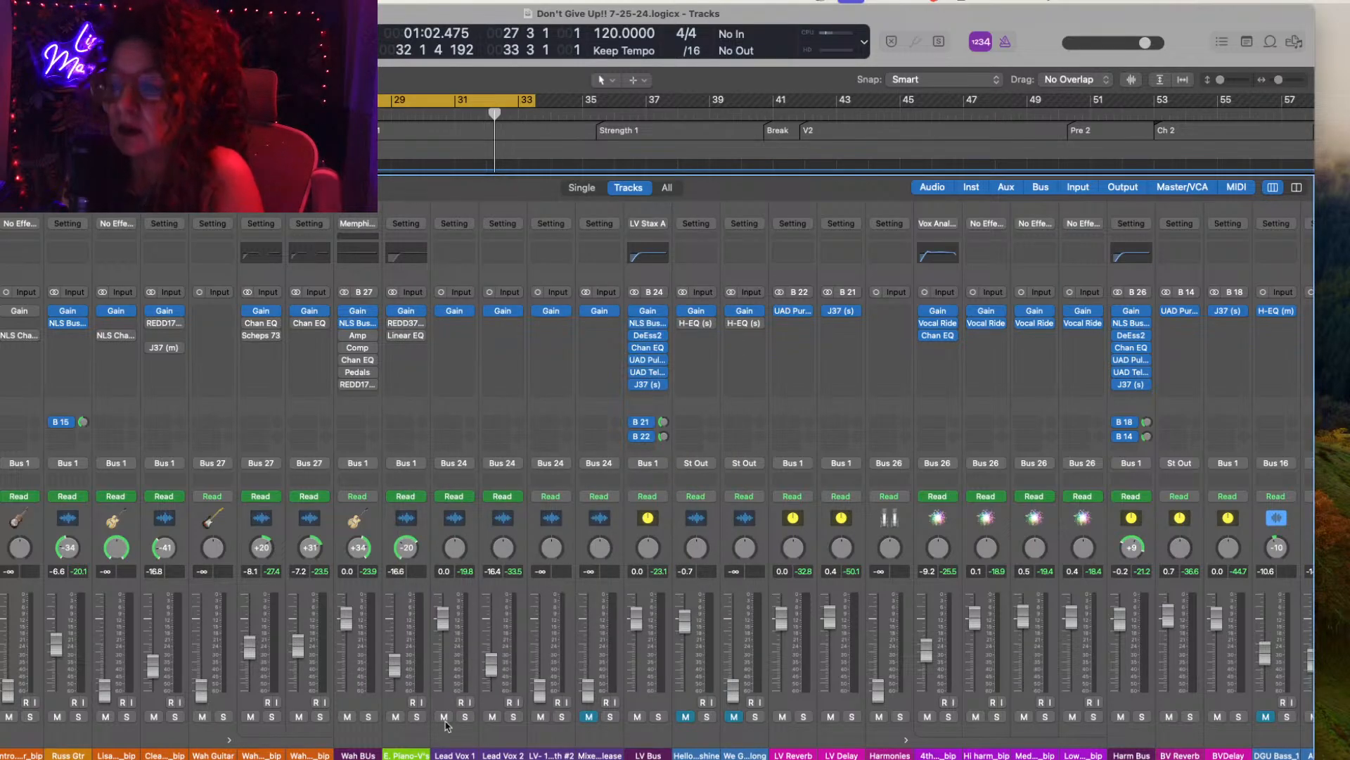
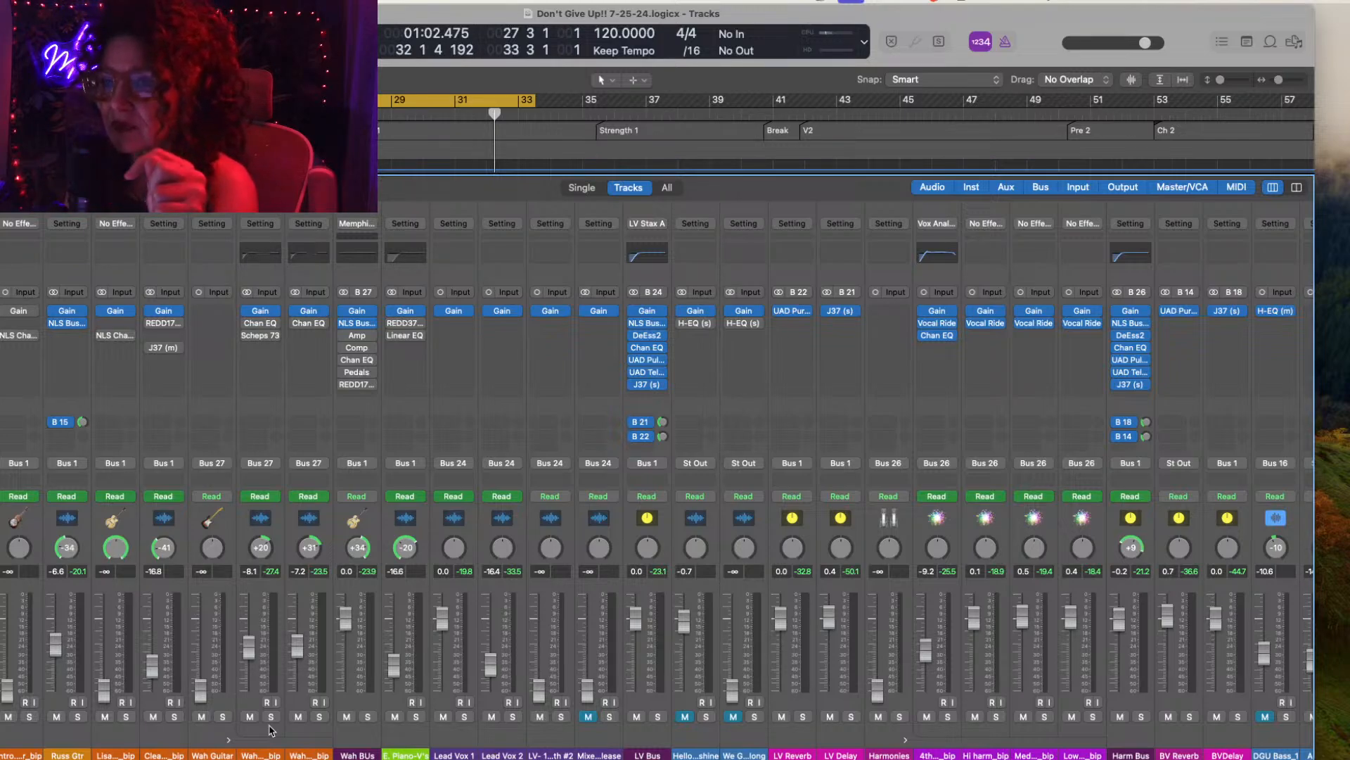
Step: Solo Wah BUs during playback, try its Amp Designer switched on and look through the amp's presets
{"action": "left_click", "coordinate": [367, 716]}
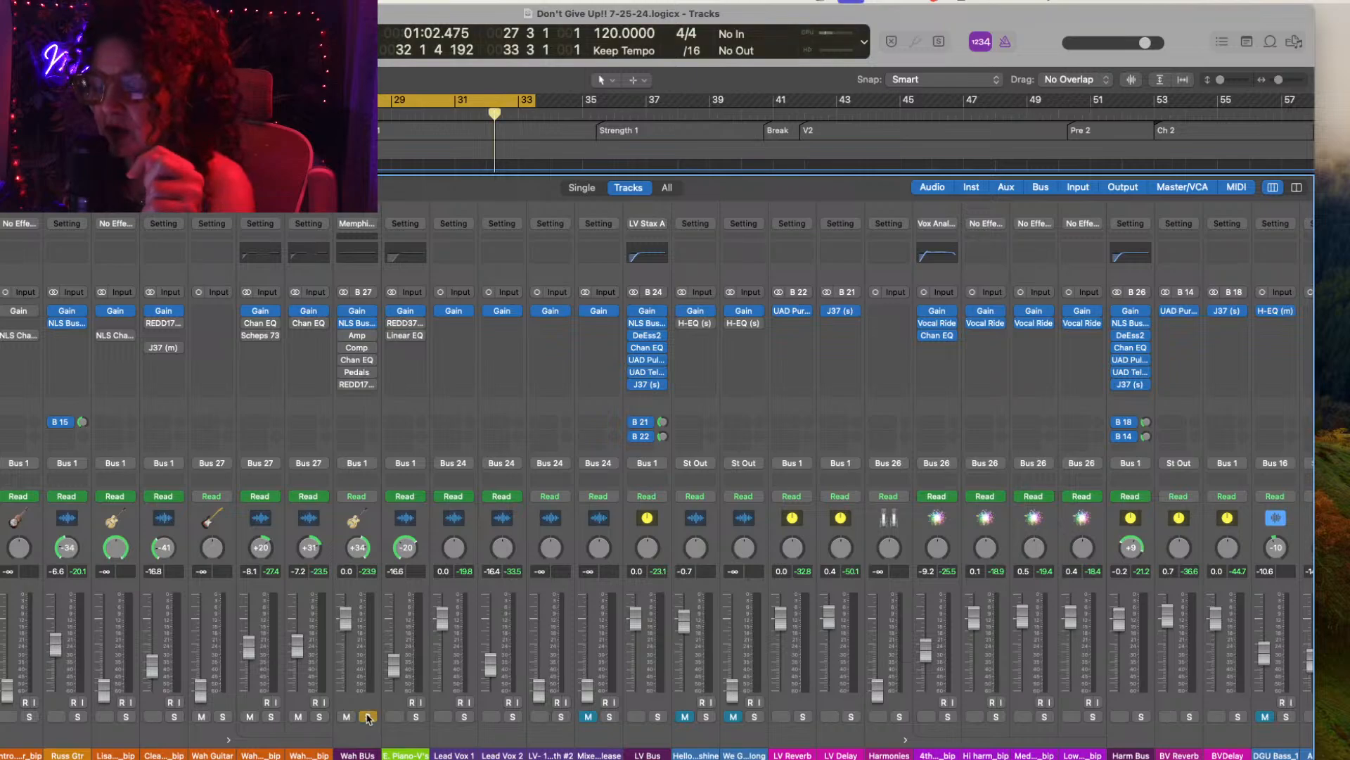
{"action": "key", "text": "space"}
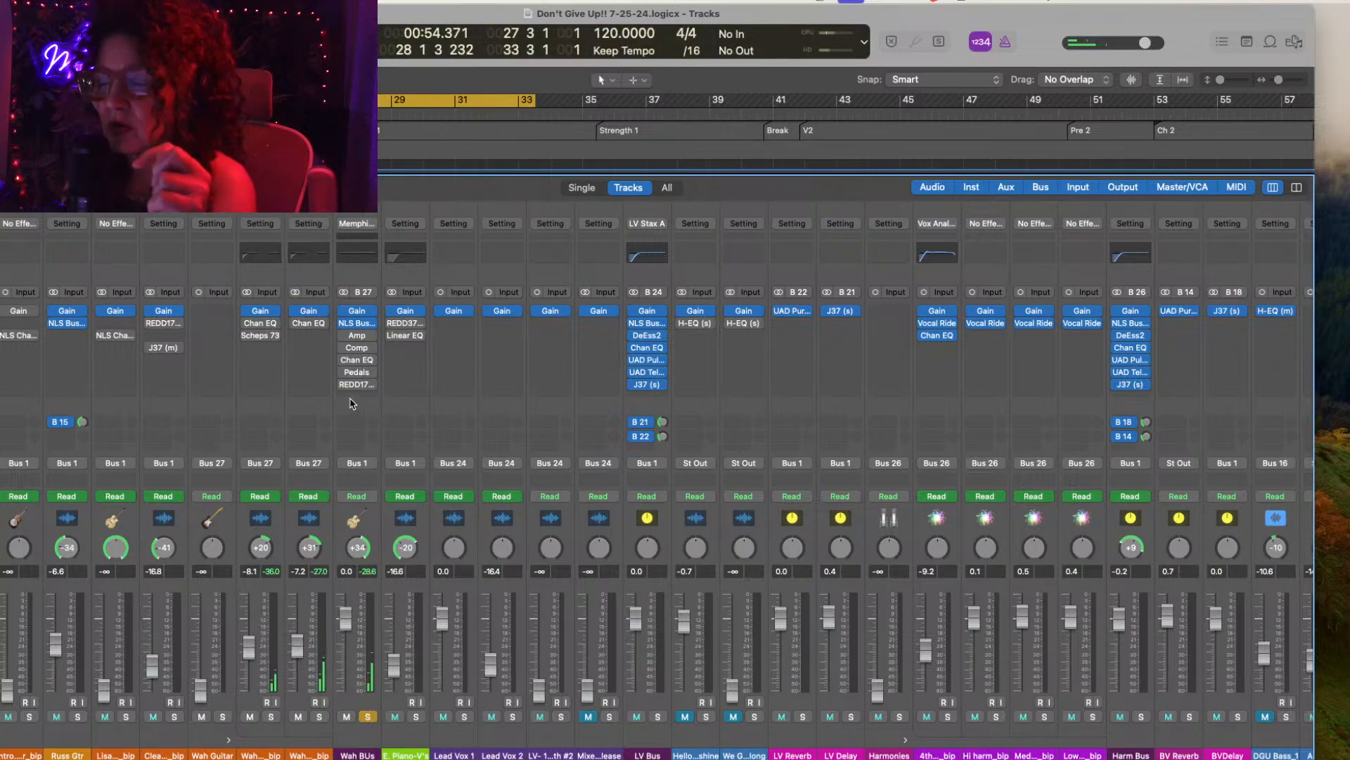
{"action": "left_click", "coordinate": [356, 336]}
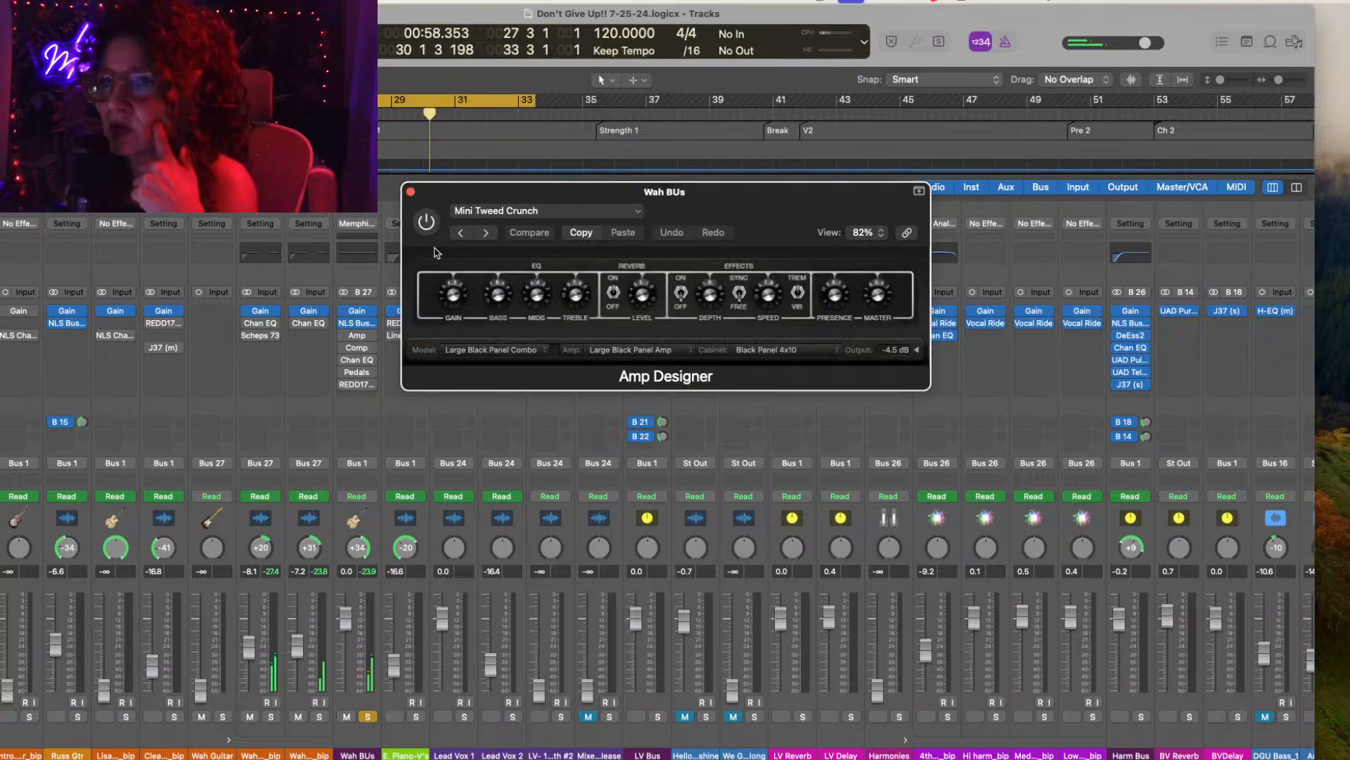
{"action": "left_click", "coordinate": [424, 223]}
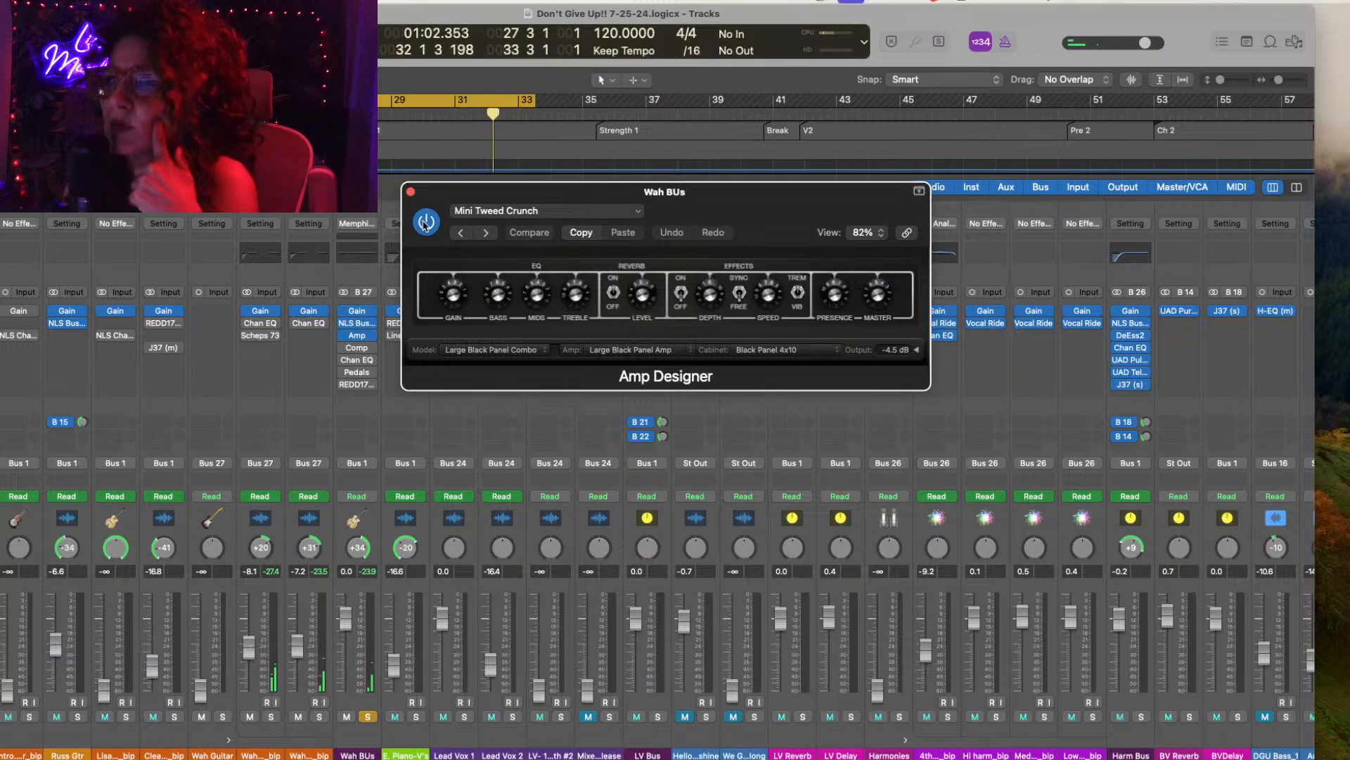
{"action": "left_click", "coordinate": [633, 211]}
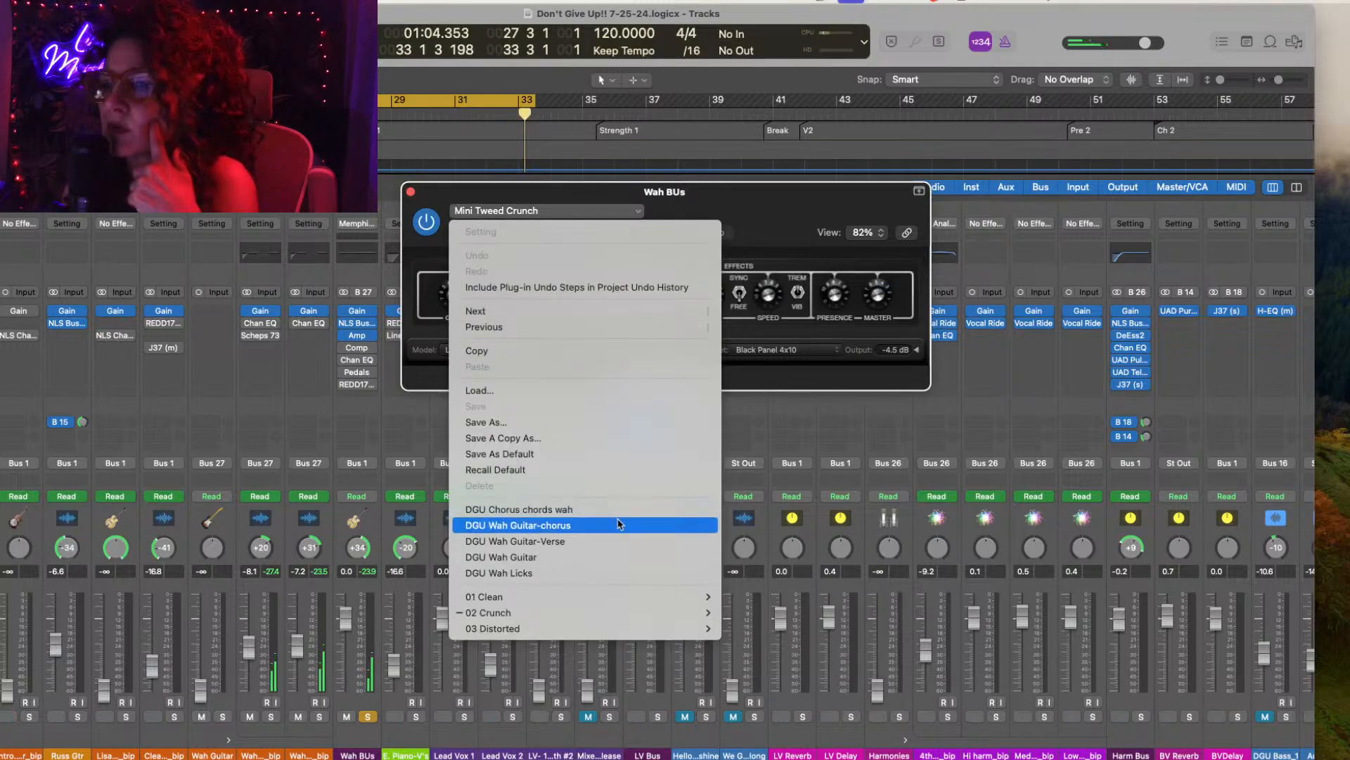
{"action": "mouse_move", "coordinate": [632, 601]}
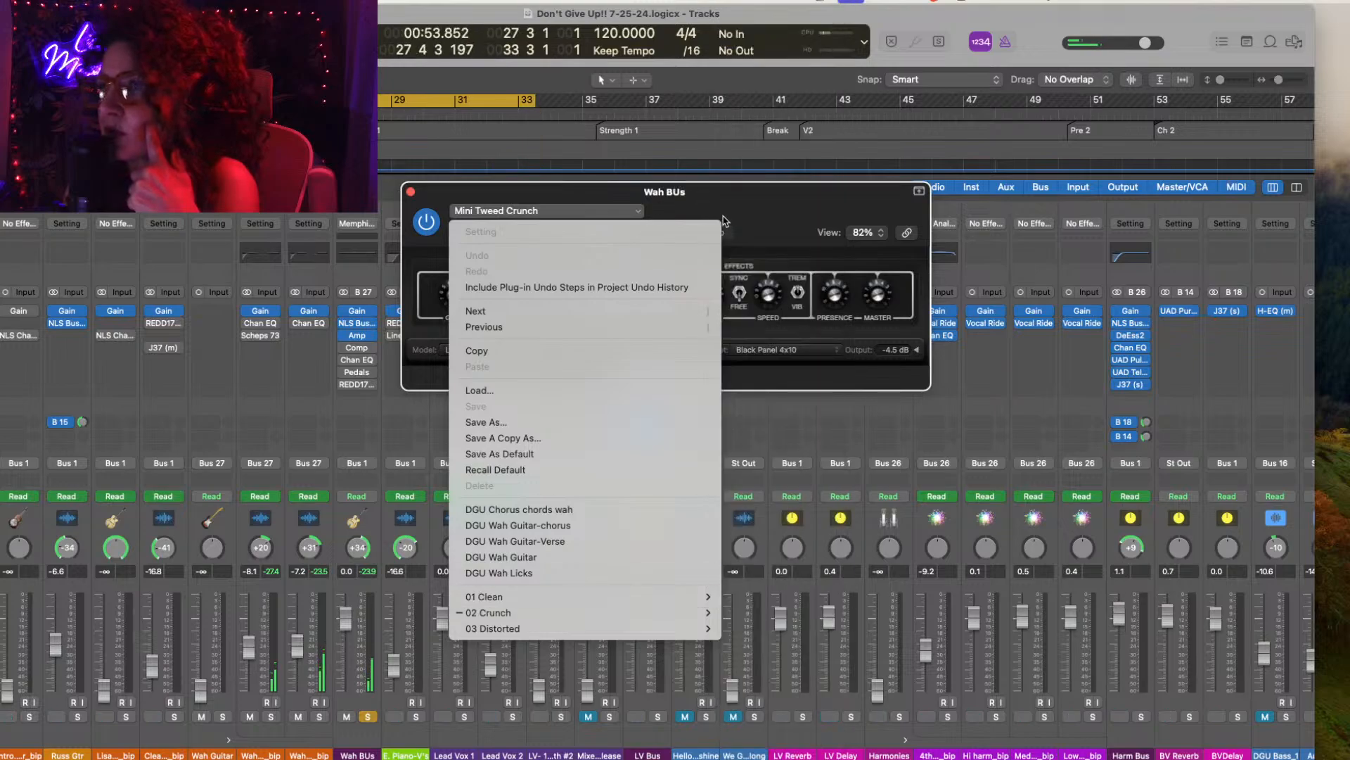
{"action": "left_click", "coordinate": [724, 221]}
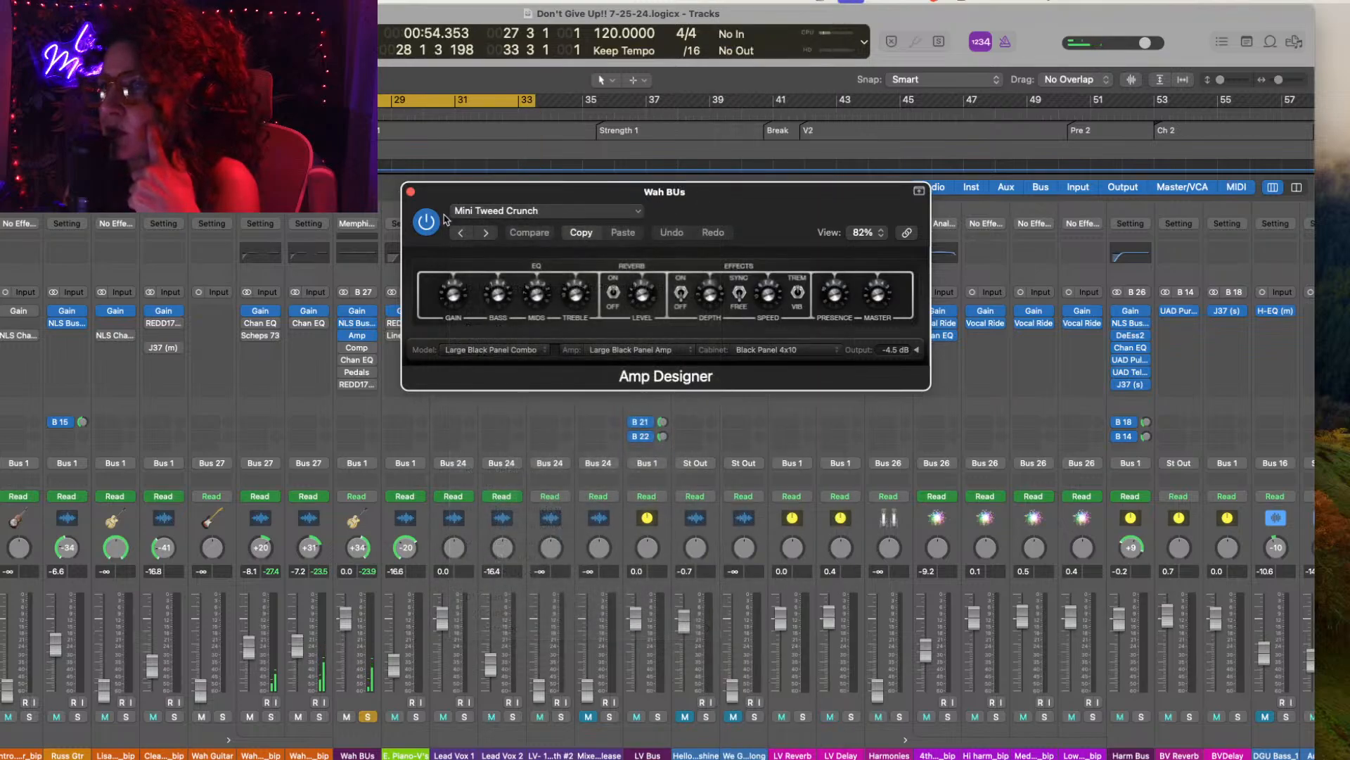
{"action": "left_click", "coordinate": [411, 192]}
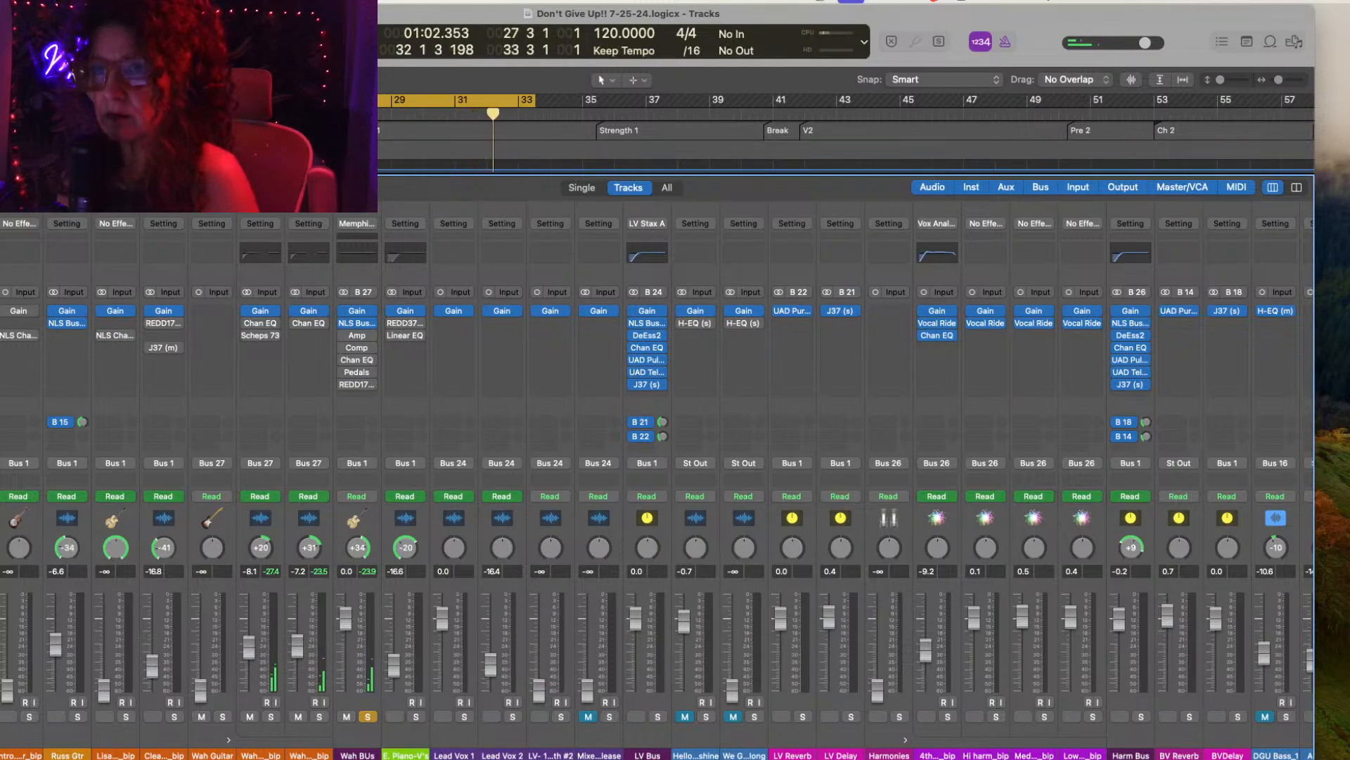
Step: Switch the Wah BUs Compressor to the Vintage Opto model and enable it
{"action": "left_click", "coordinate": [358, 349]}
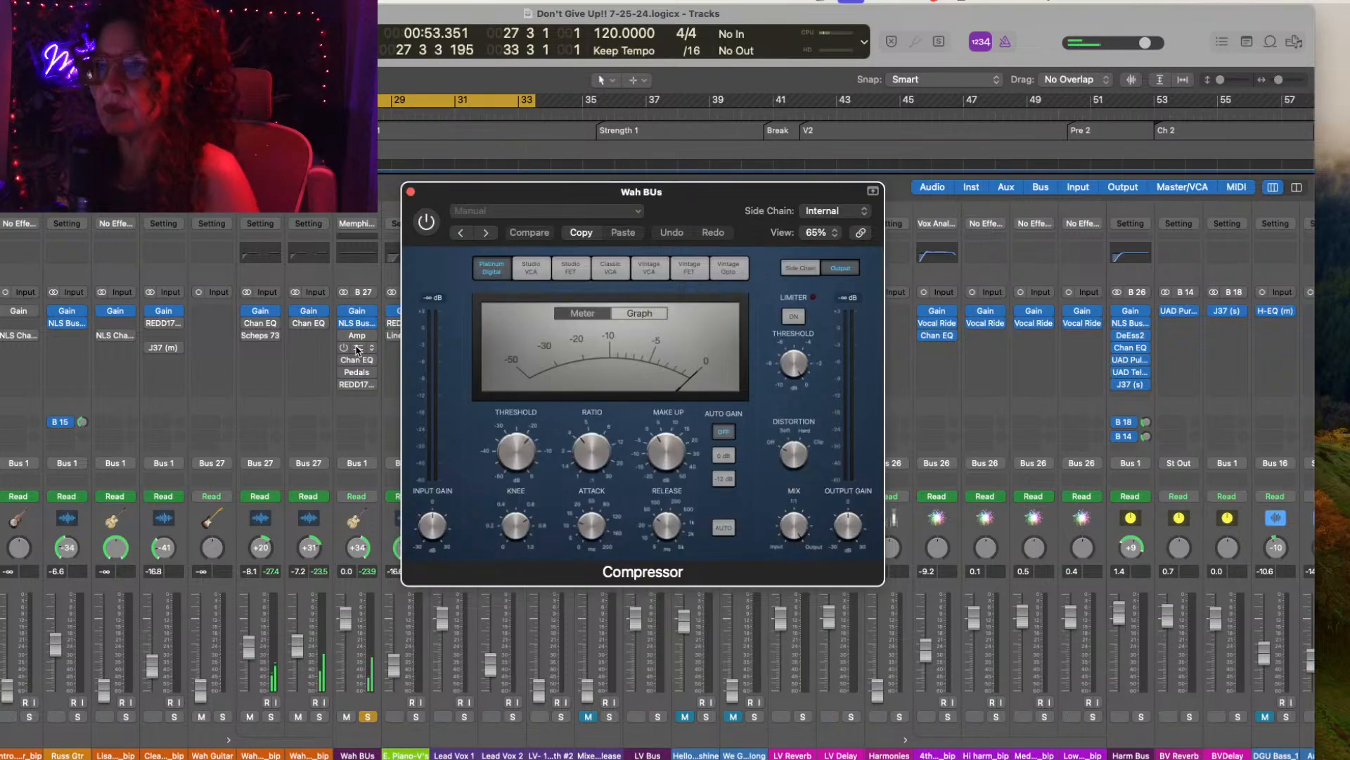
{"action": "left_click", "coordinate": [724, 271]}
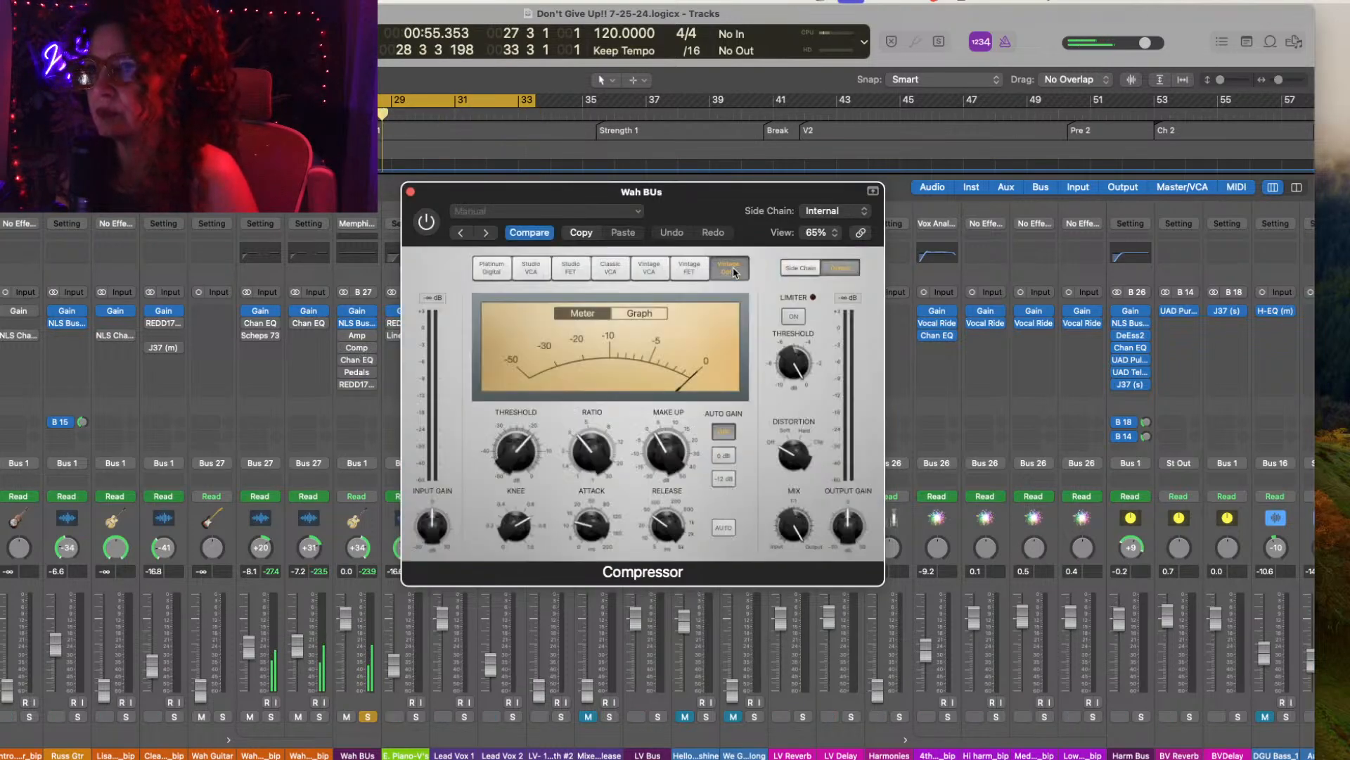
{"action": "left_click", "coordinate": [427, 223]}
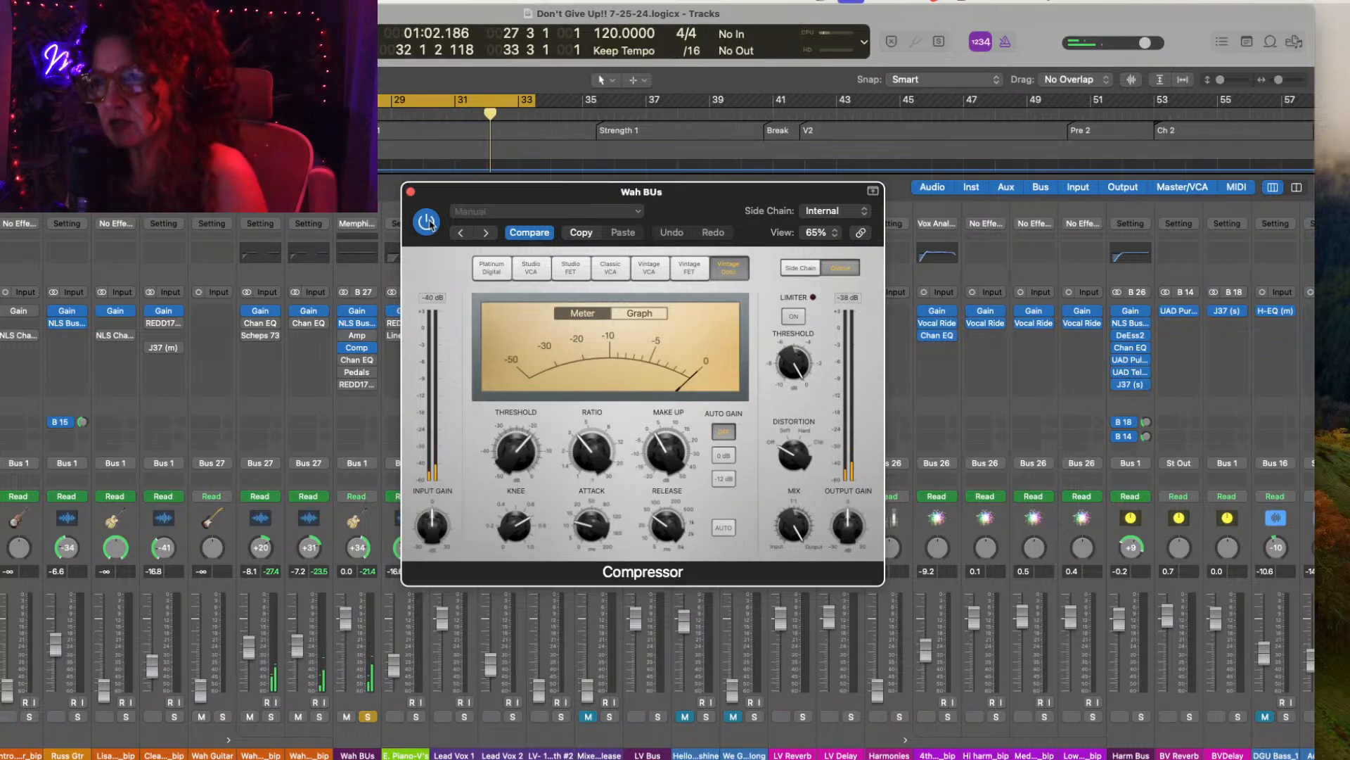
{"action": "left_click", "coordinate": [411, 192]}
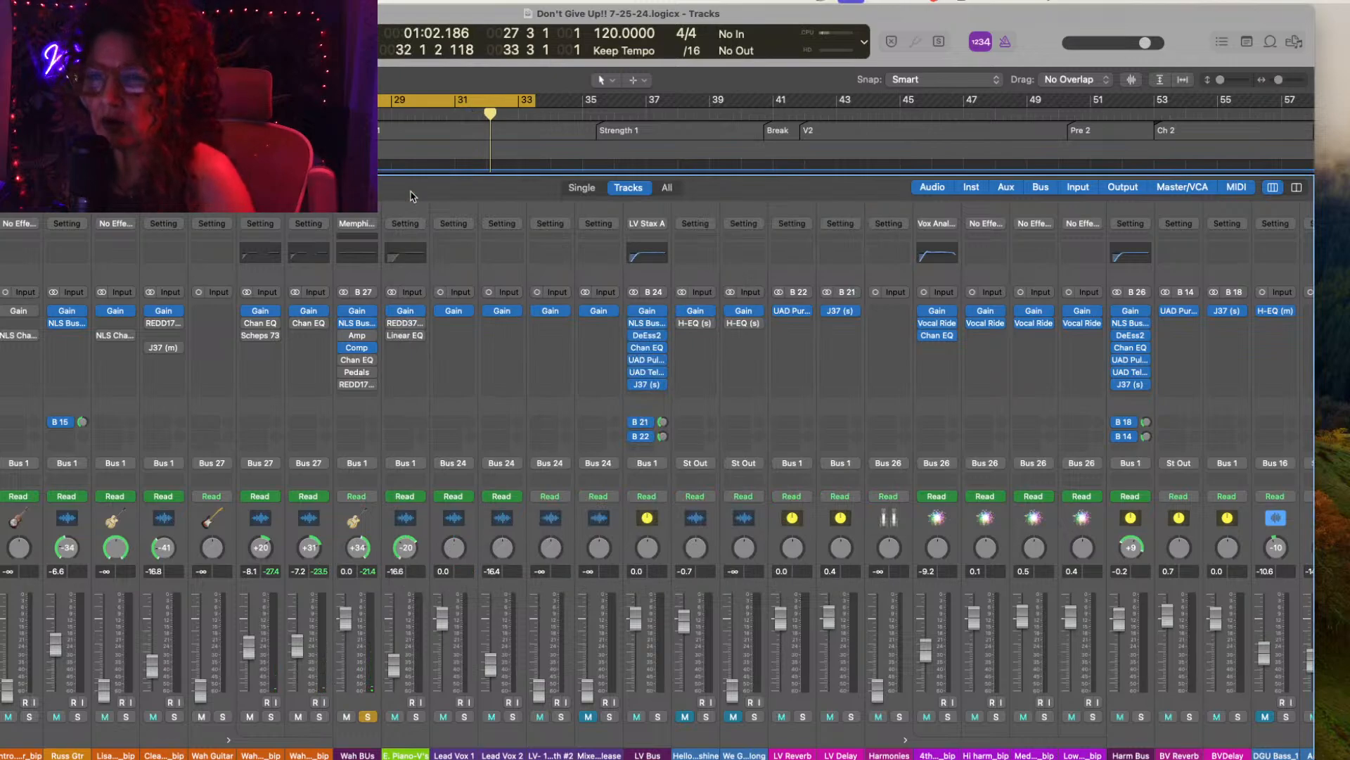
Step: Remove the Channel EQ from both wah guitar channels and the Scheps 73 from the first one
{"action": "left_click", "coordinate": [321, 326]}
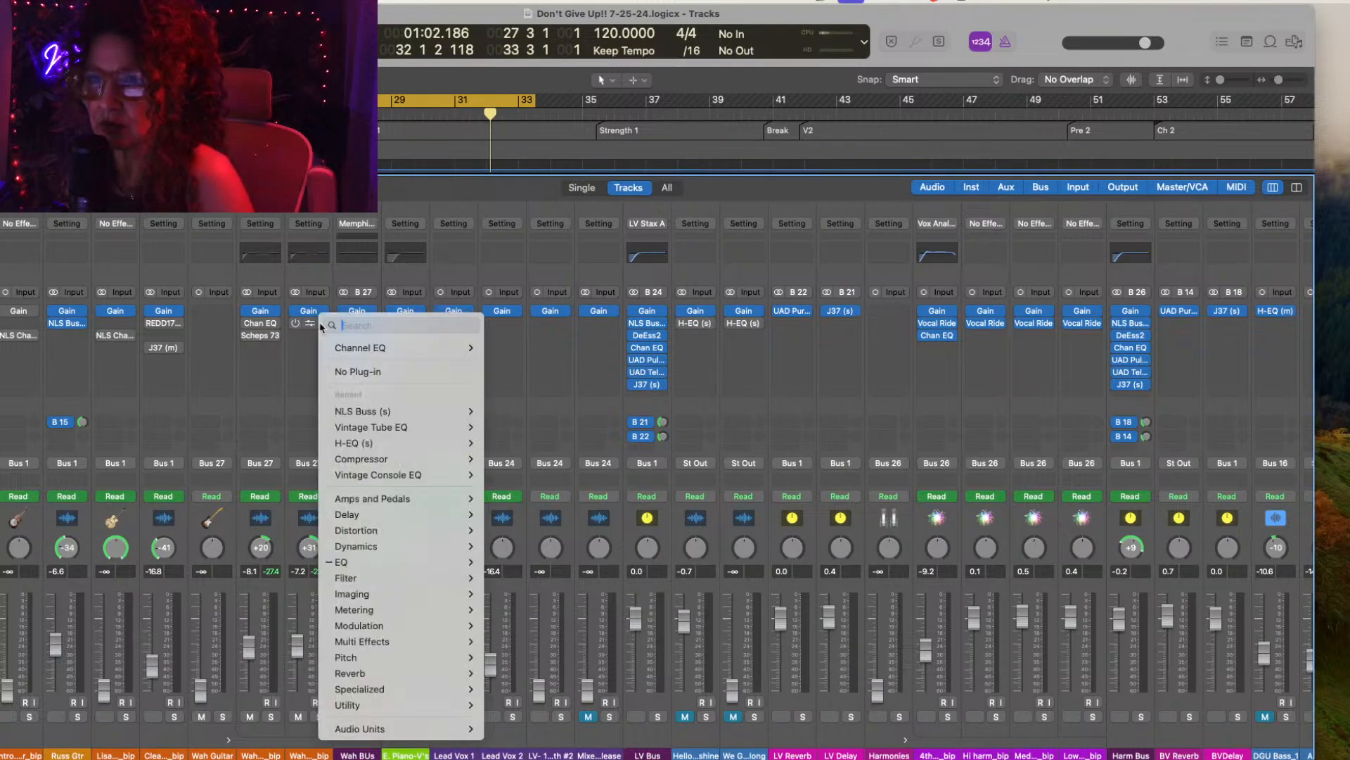
{"action": "left_click", "coordinate": [344, 373]}
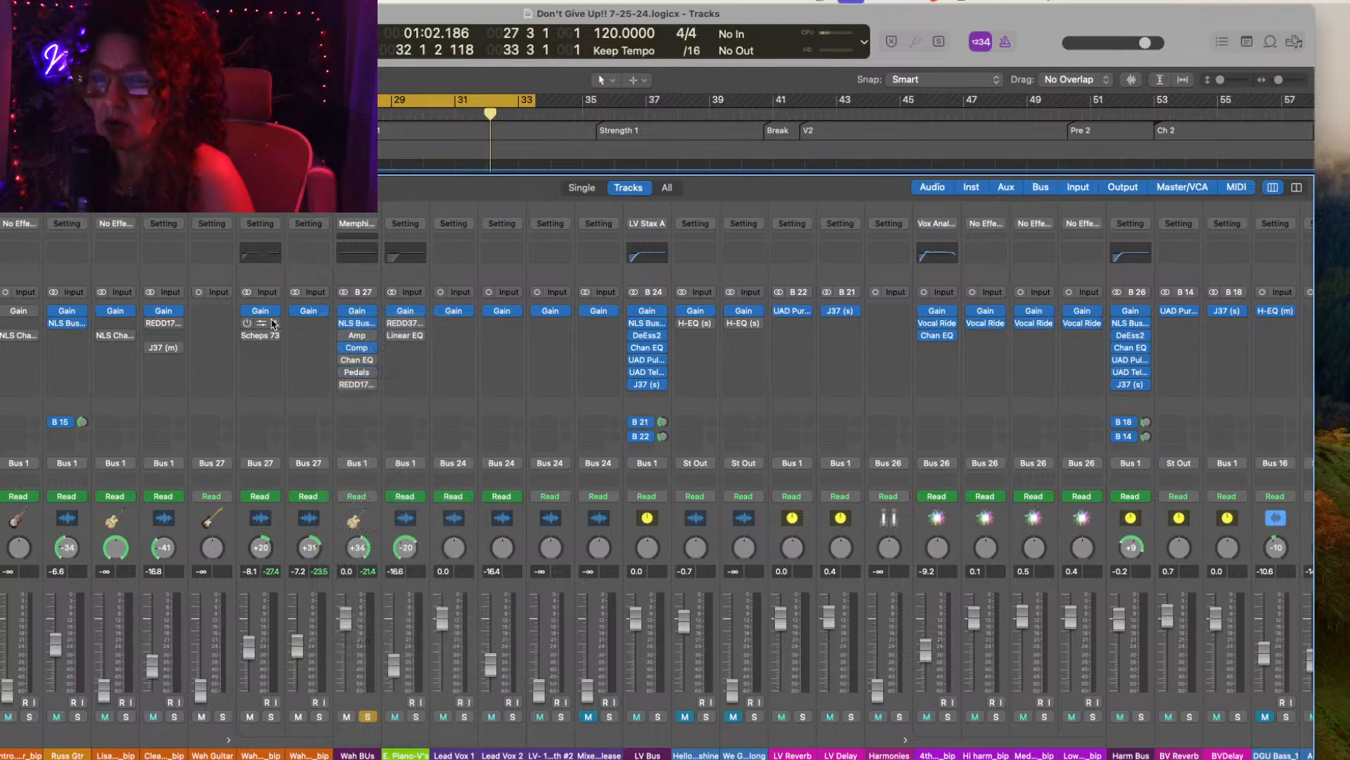
{"action": "left_click", "coordinate": [272, 326]}
{"action": "left_click", "coordinate": [277, 368]}
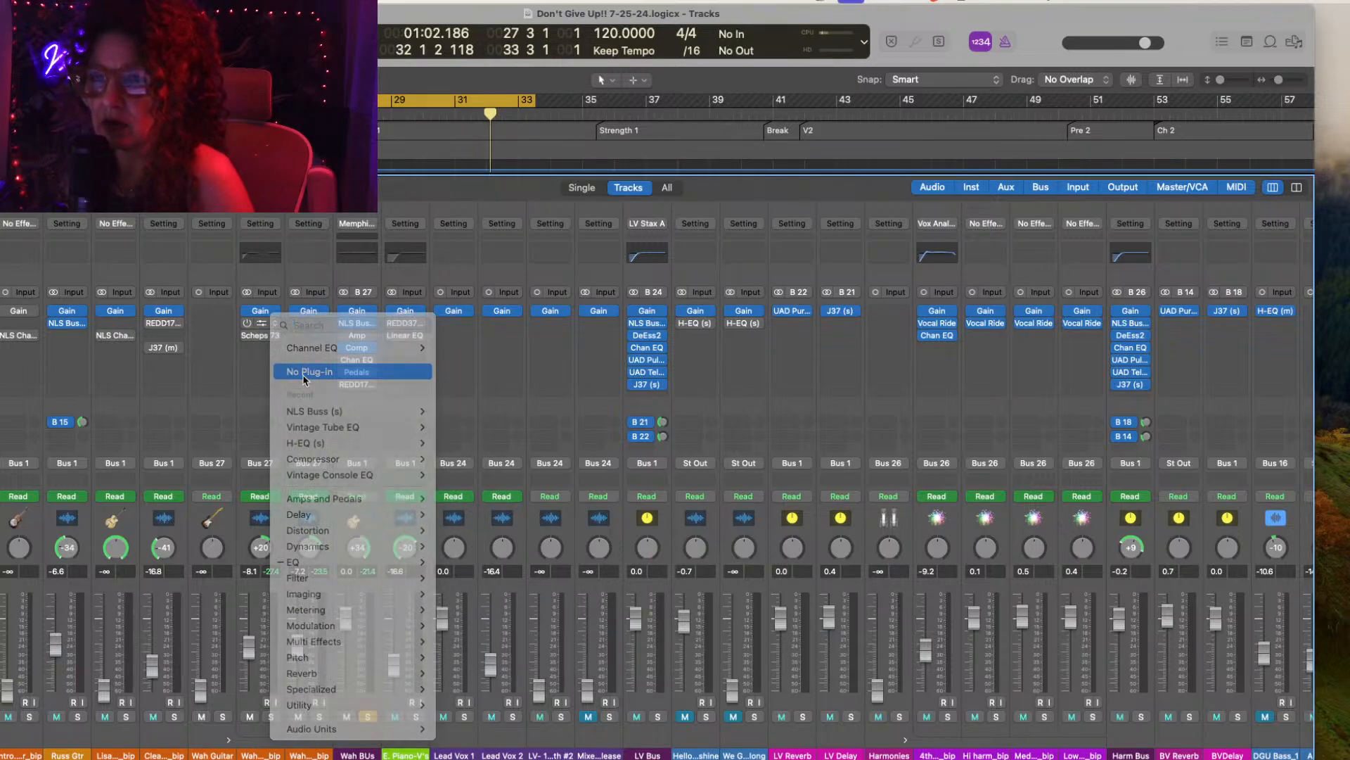
{"action": "left_click", "coordinate": [274, 335]}
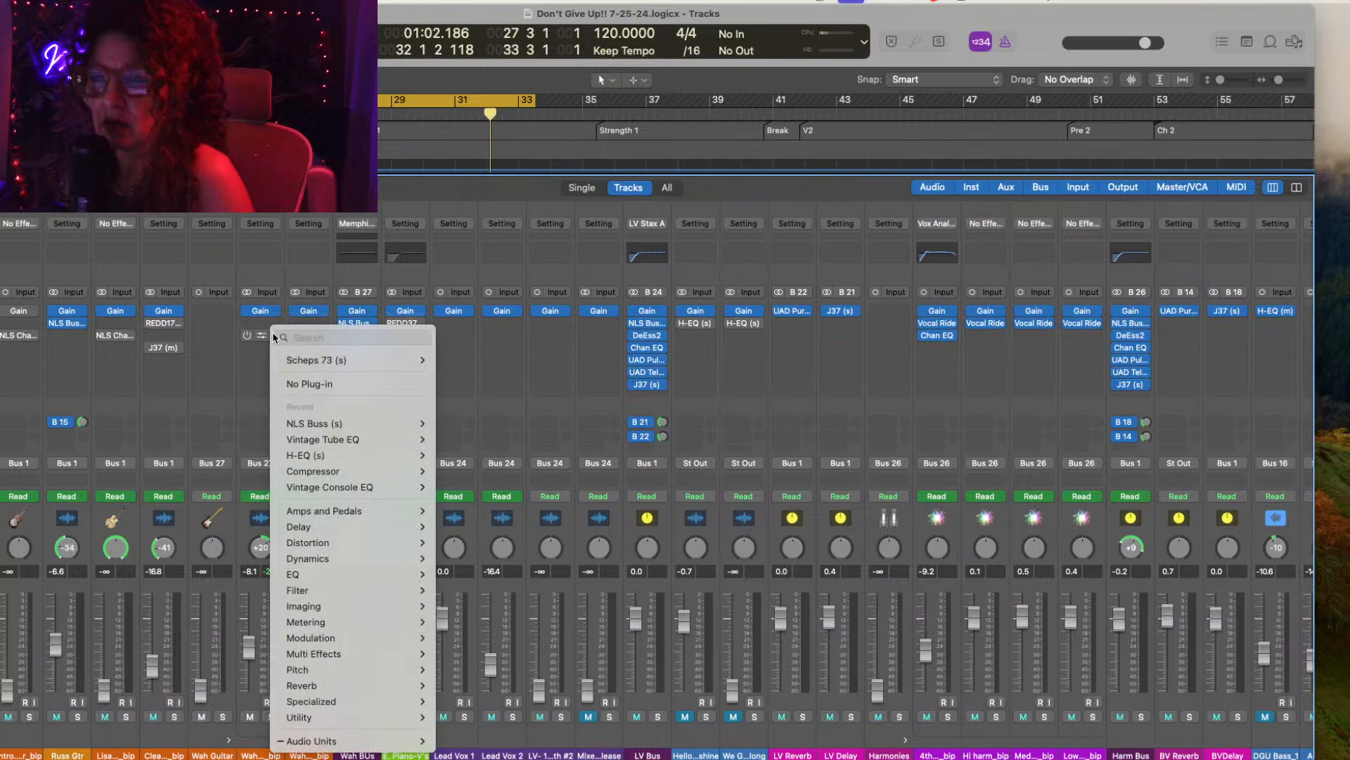
{"action": "left_click", "coordinate": [294, 384]}
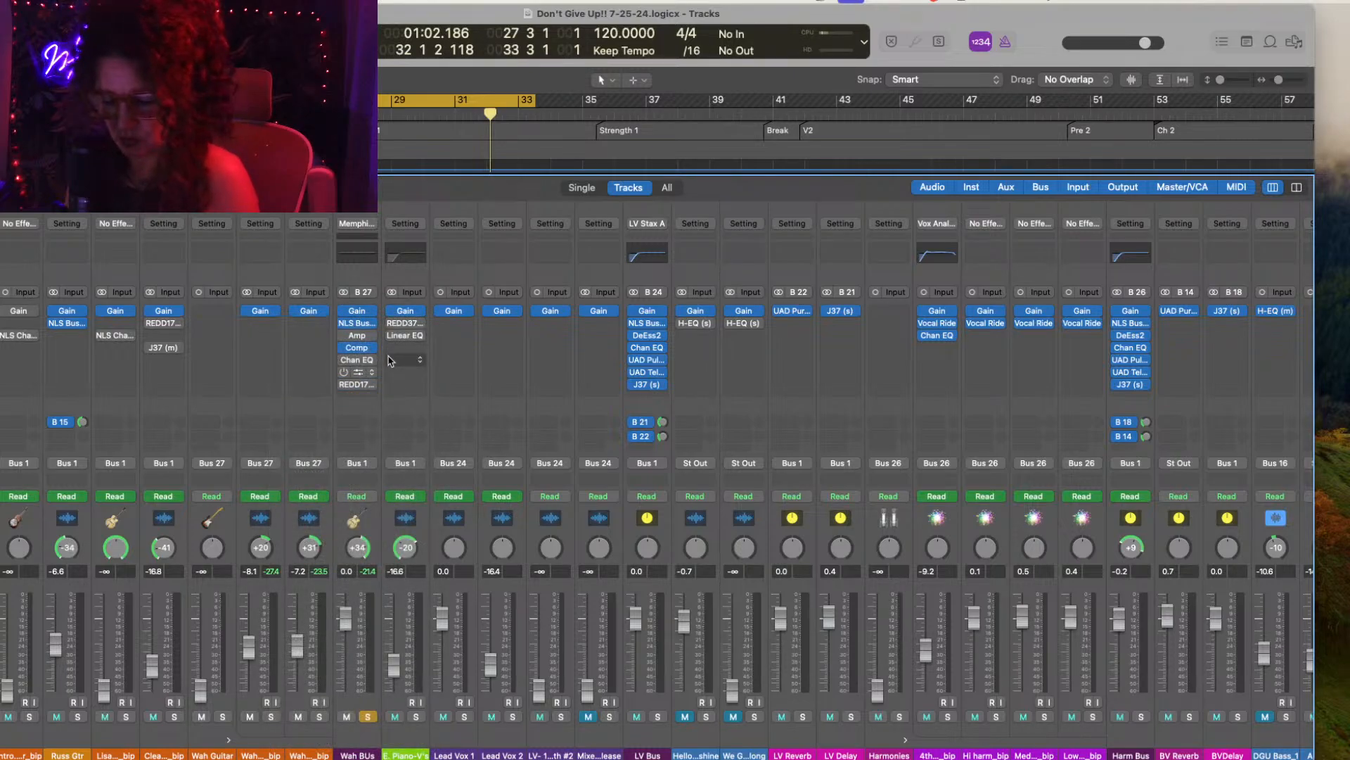
Step: Copy the Wah BUs Compressor to both wah guitar channels and open it on Wah gtr.V & Ch chords_bip
{"action": "left_click_drag", "start_coordinate": [360, 348], "coordinate": [255, 325]}
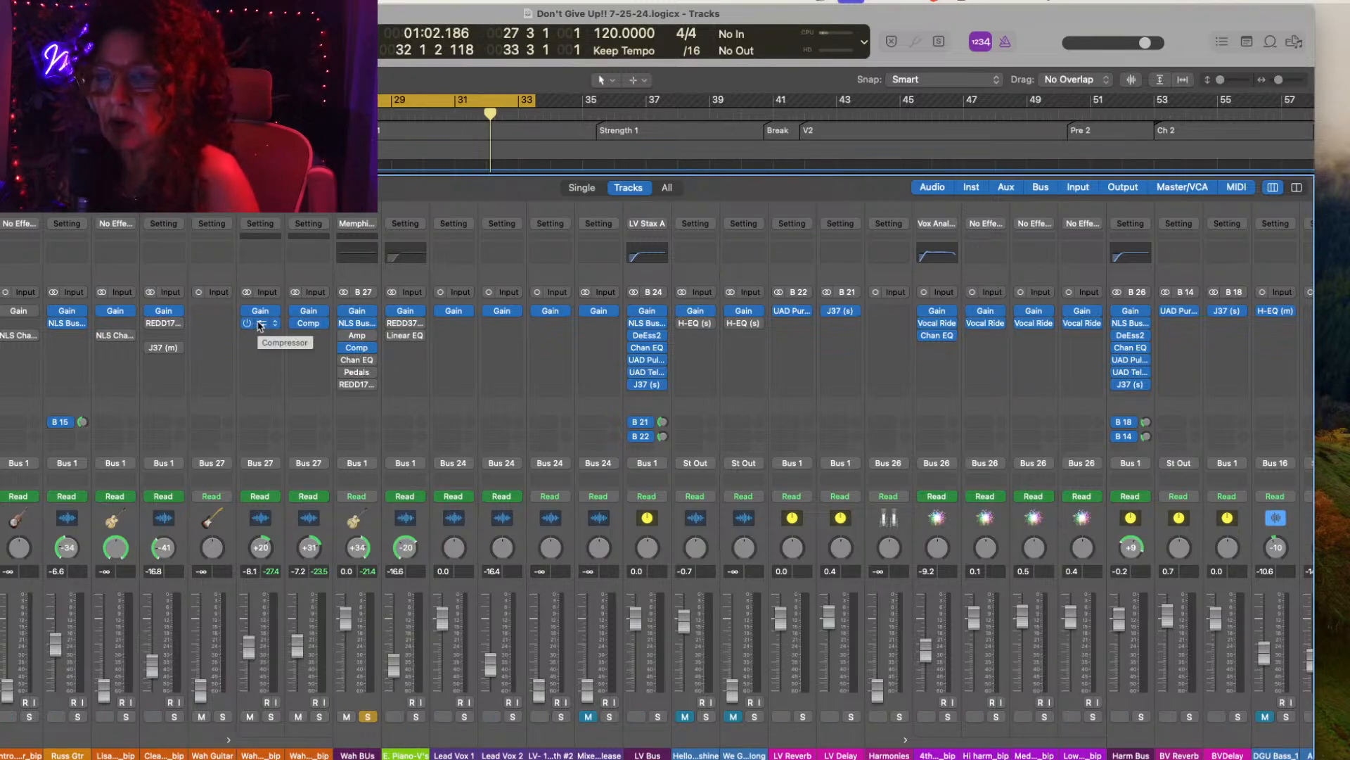
{"action": "left_click", "coordinate": [260, 324]}
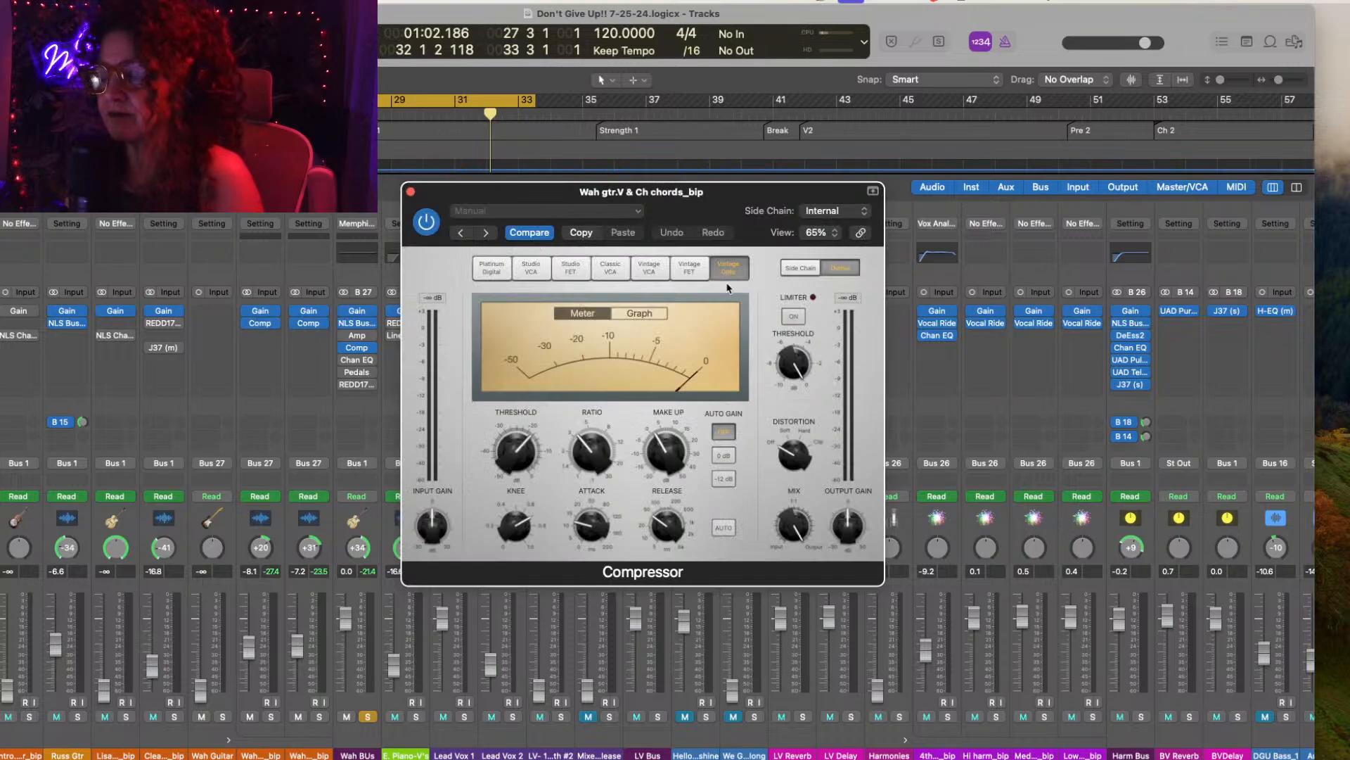
Step: Load the Guitar Electric preset in the first wah guitar's Compressor and audition that channel soloed during playback with the second wah guitar muted
{"action": "left_click", "coordinate": [640, 211]}
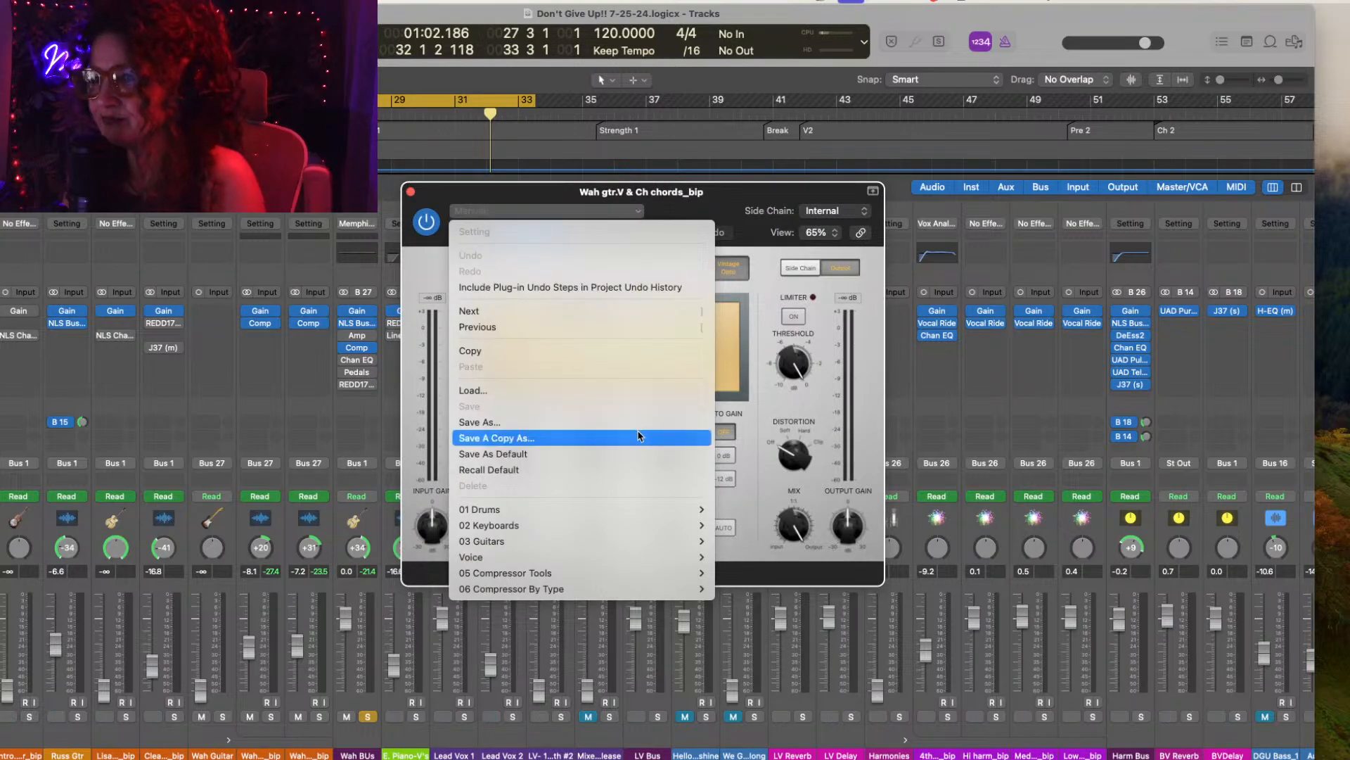
{"action": "mouse_move", "coordinate": [640, 546]}
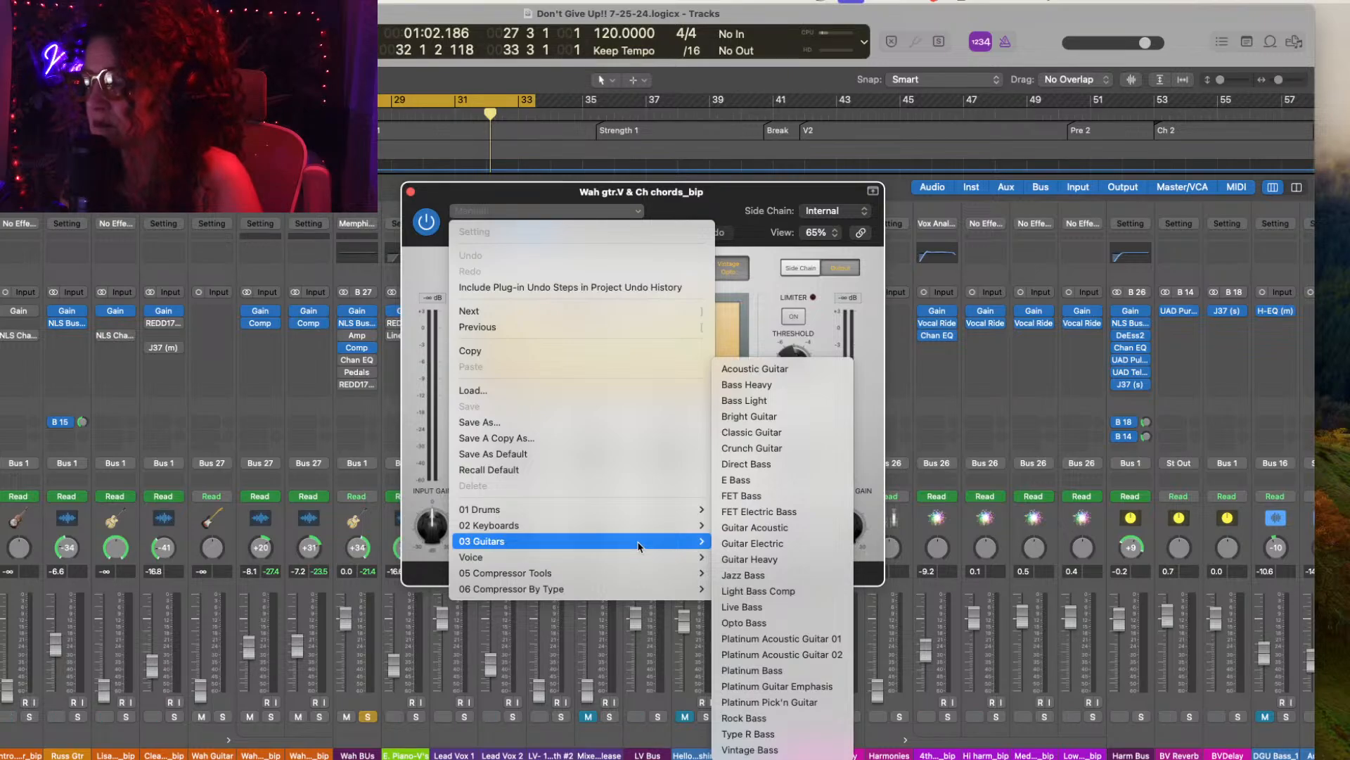
{"action": "left_click", "coordinate": [759, 543]}
{"action": "key", "text": "space"}
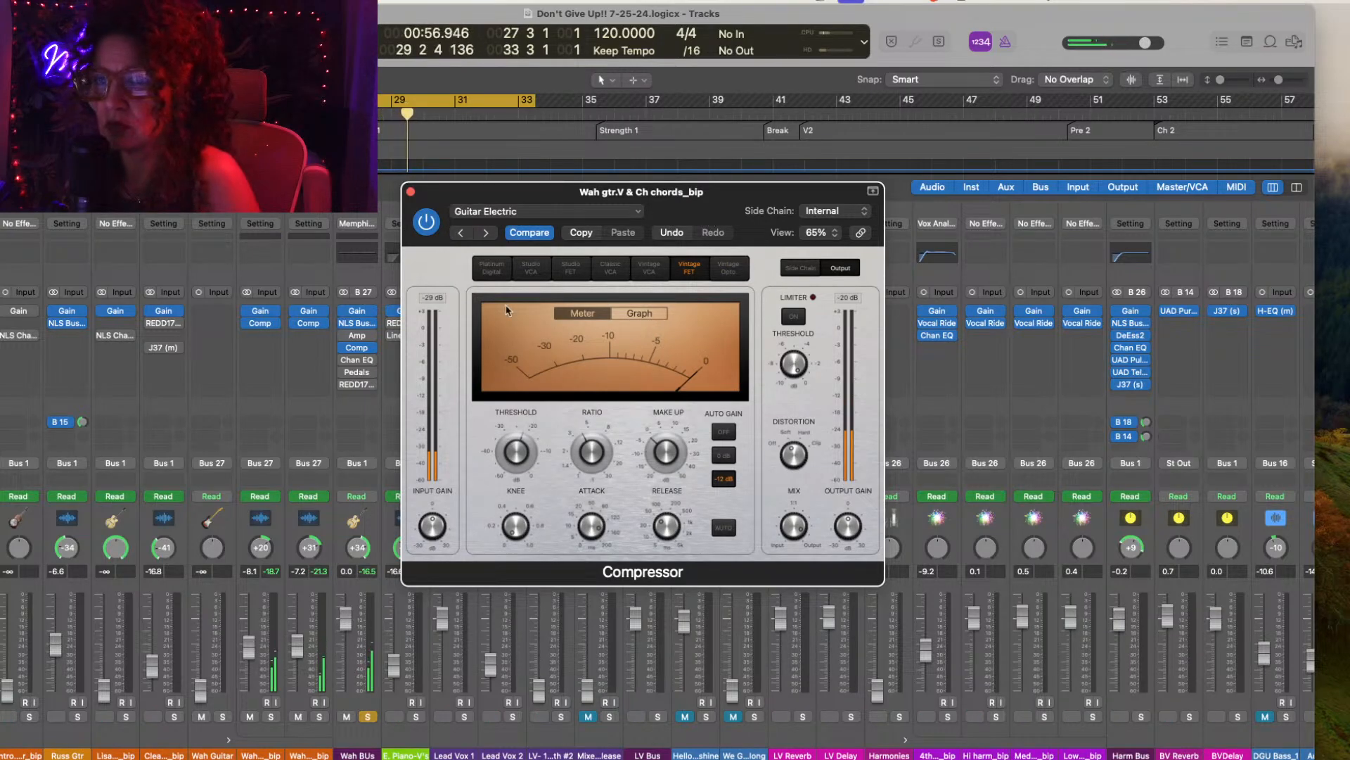
{"action": "left_click", "coordinate": [271, 716]}
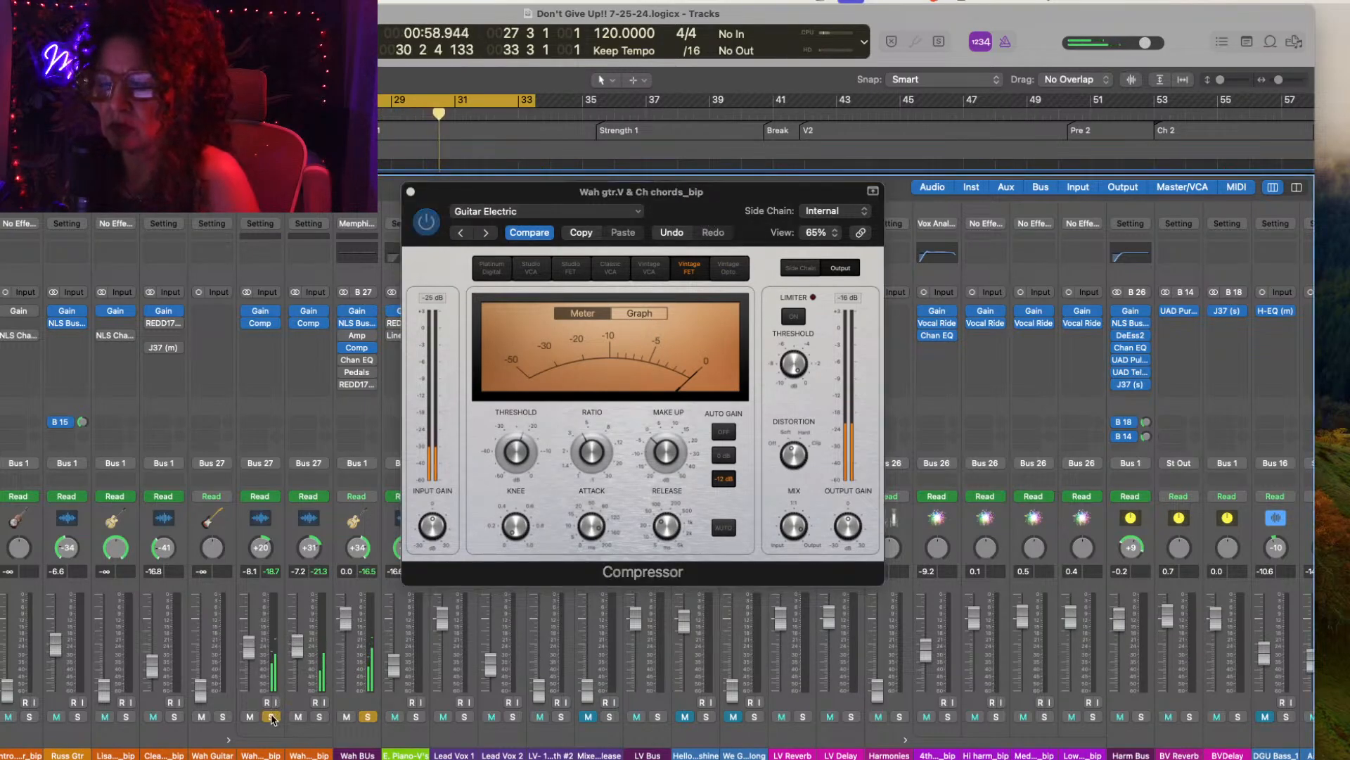
{"action": "left_click", "coordinate": [298, 716]}
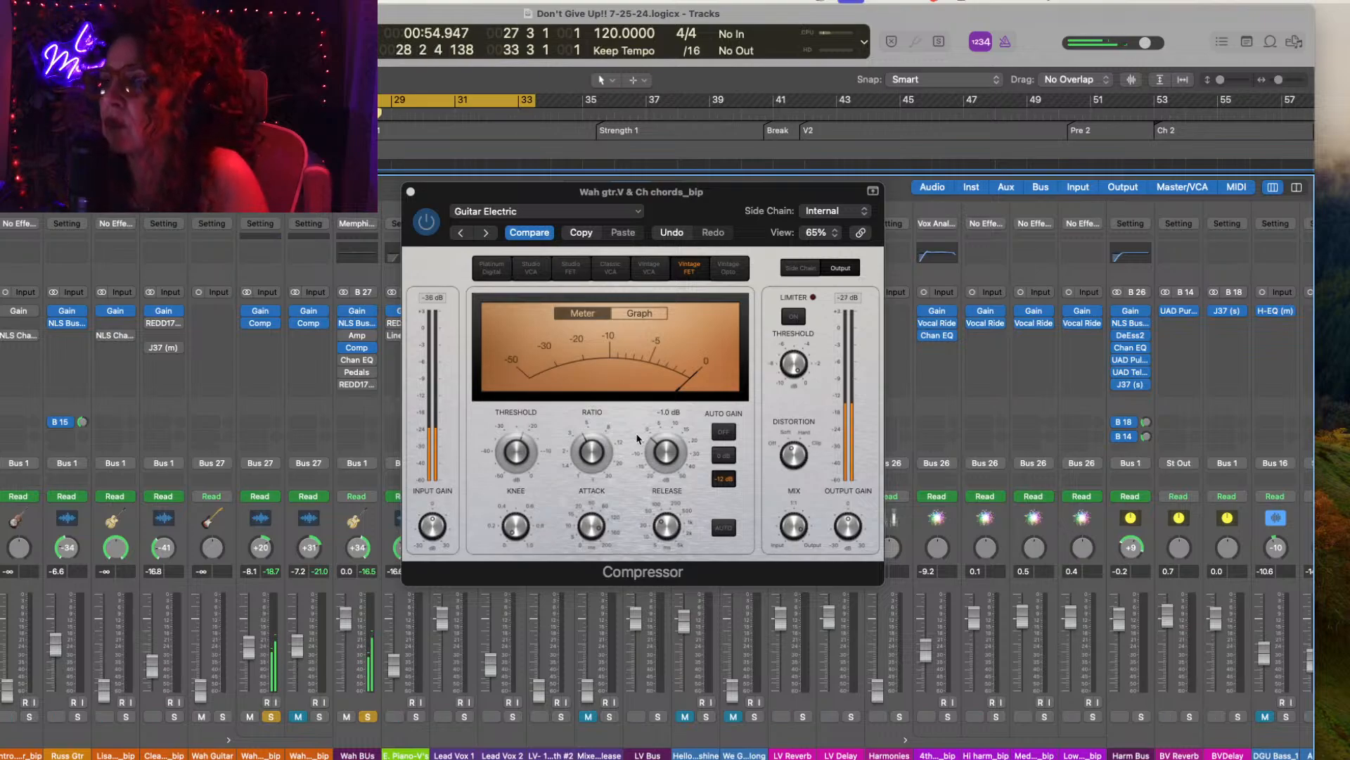
Step: Lower the first wah guitar's compressor threshold to about -34 dB and compare the sound with the compressor bypassed
{"action": "left_click", "coordinate": [507, 450]}
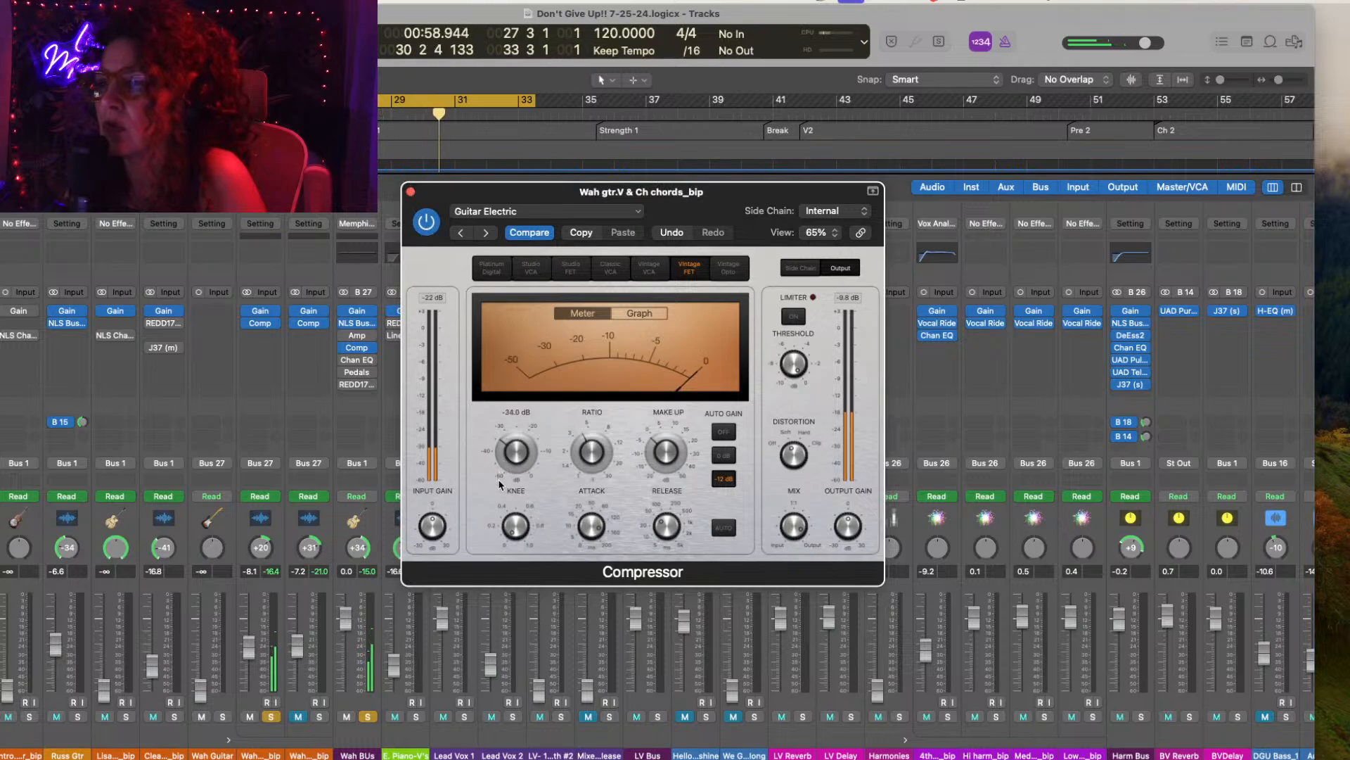
{"action": "left_click_drag", "start_coordinate": [499, 484], "coordinate": [498, 488]}
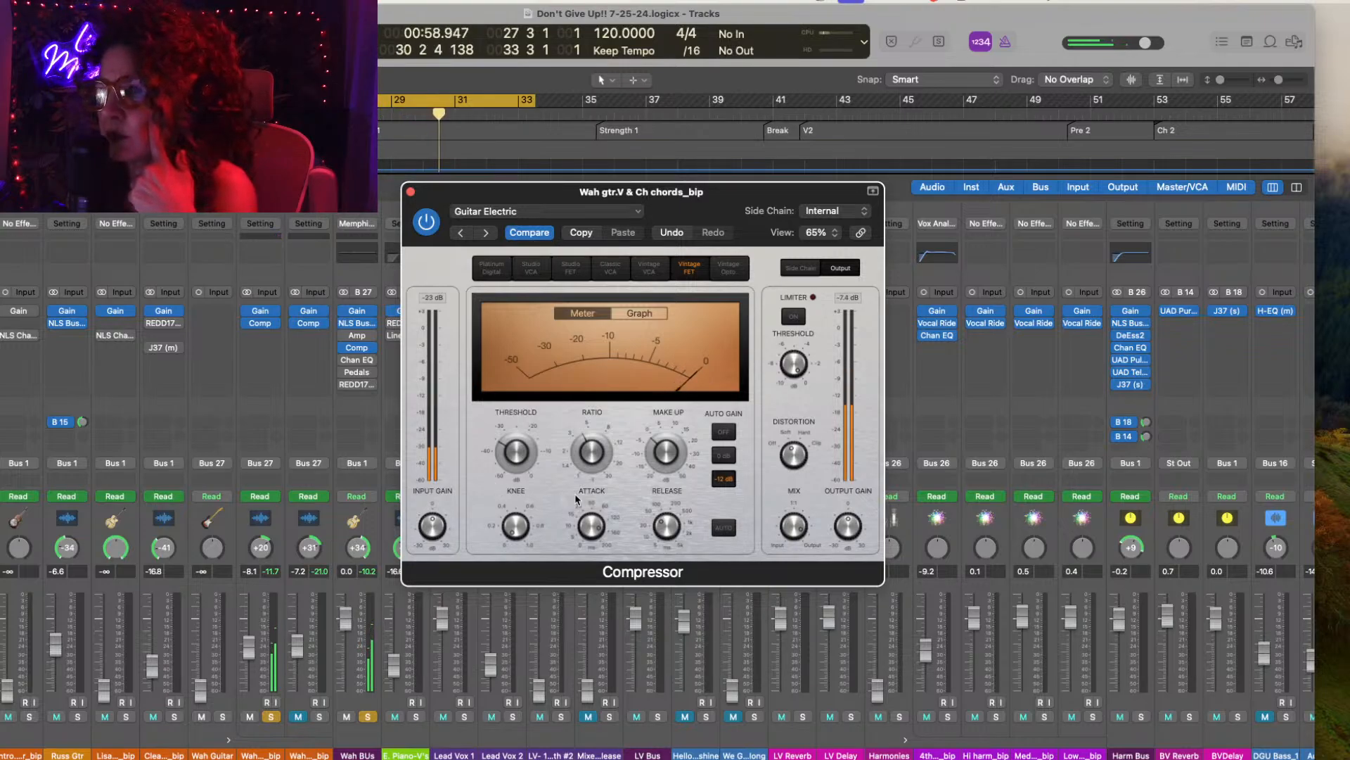
{"action": "mouse_move", "coordinate": [585, 442]}
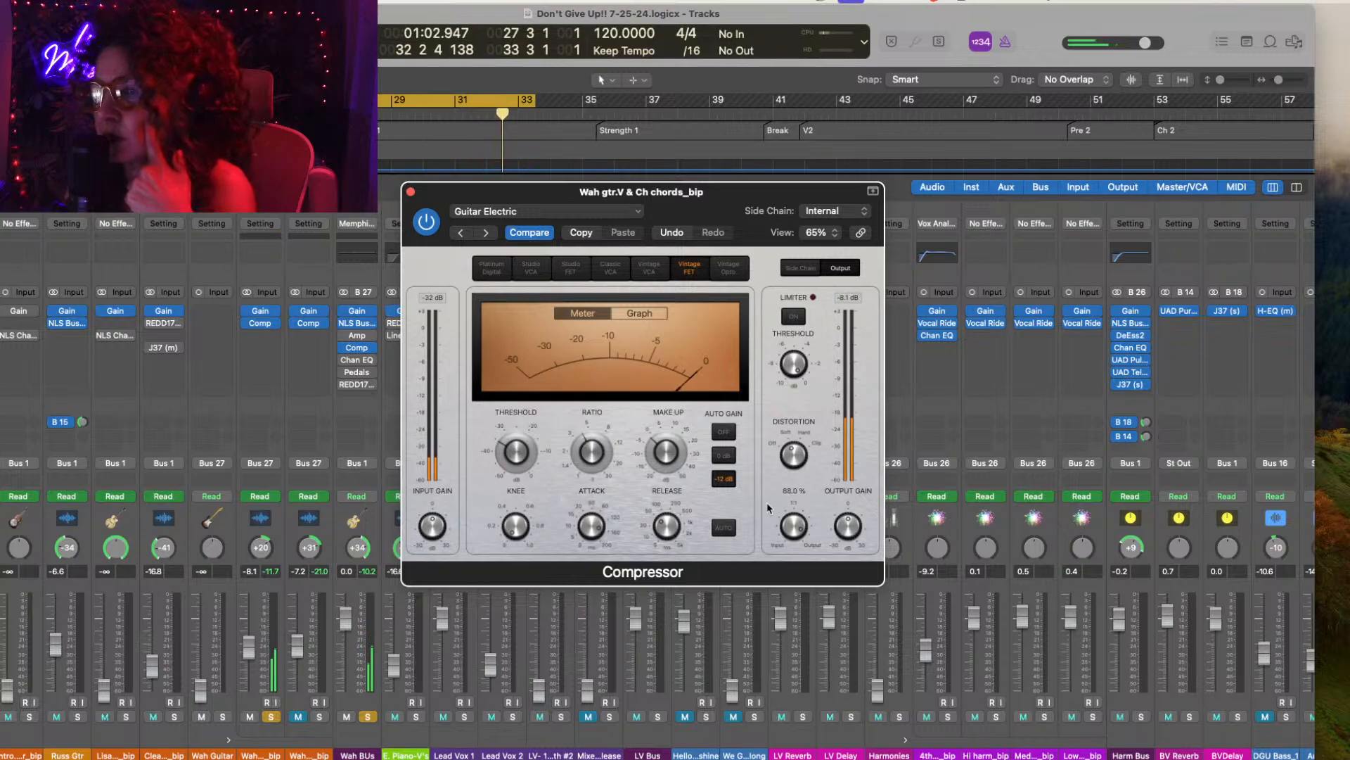
{"action": "left_click", "coordinate": [427, 223]}
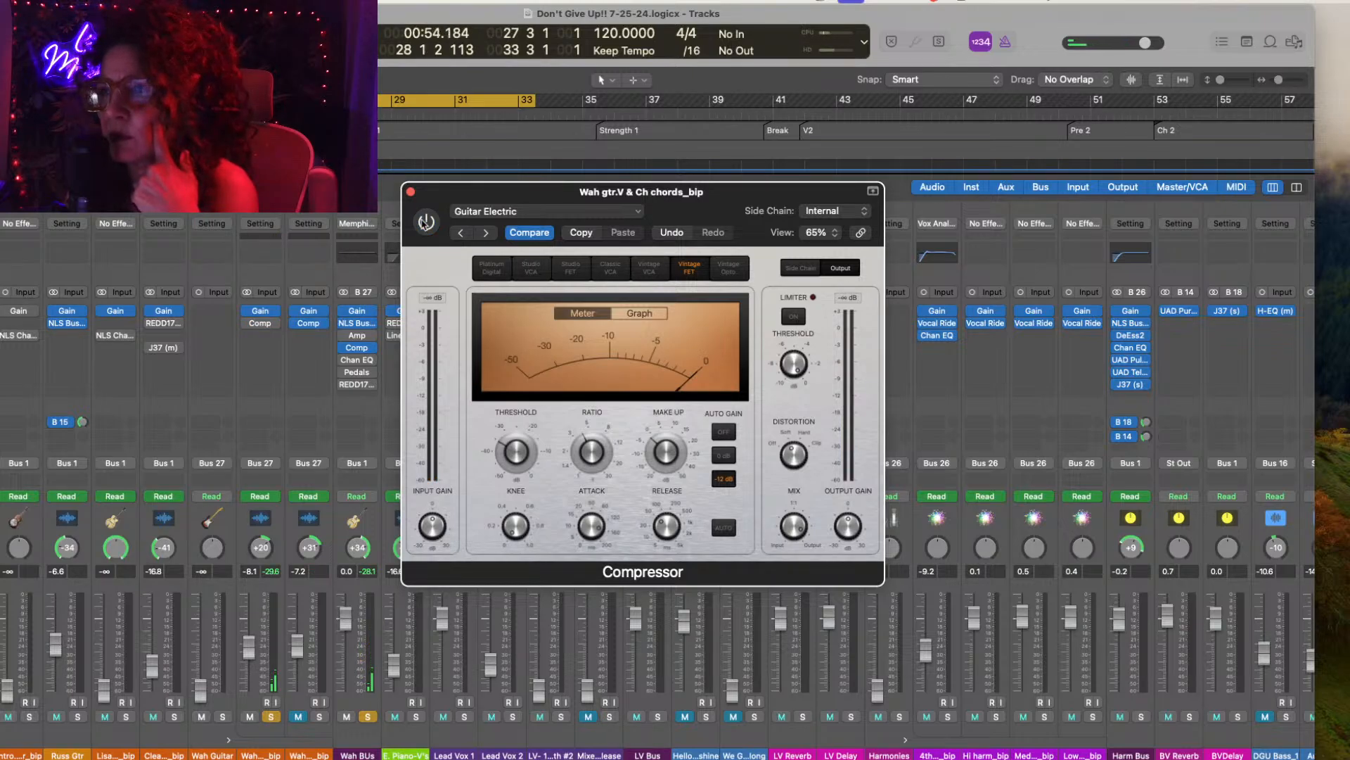
{"action": "left_click", "coordinate": [425, 222]}
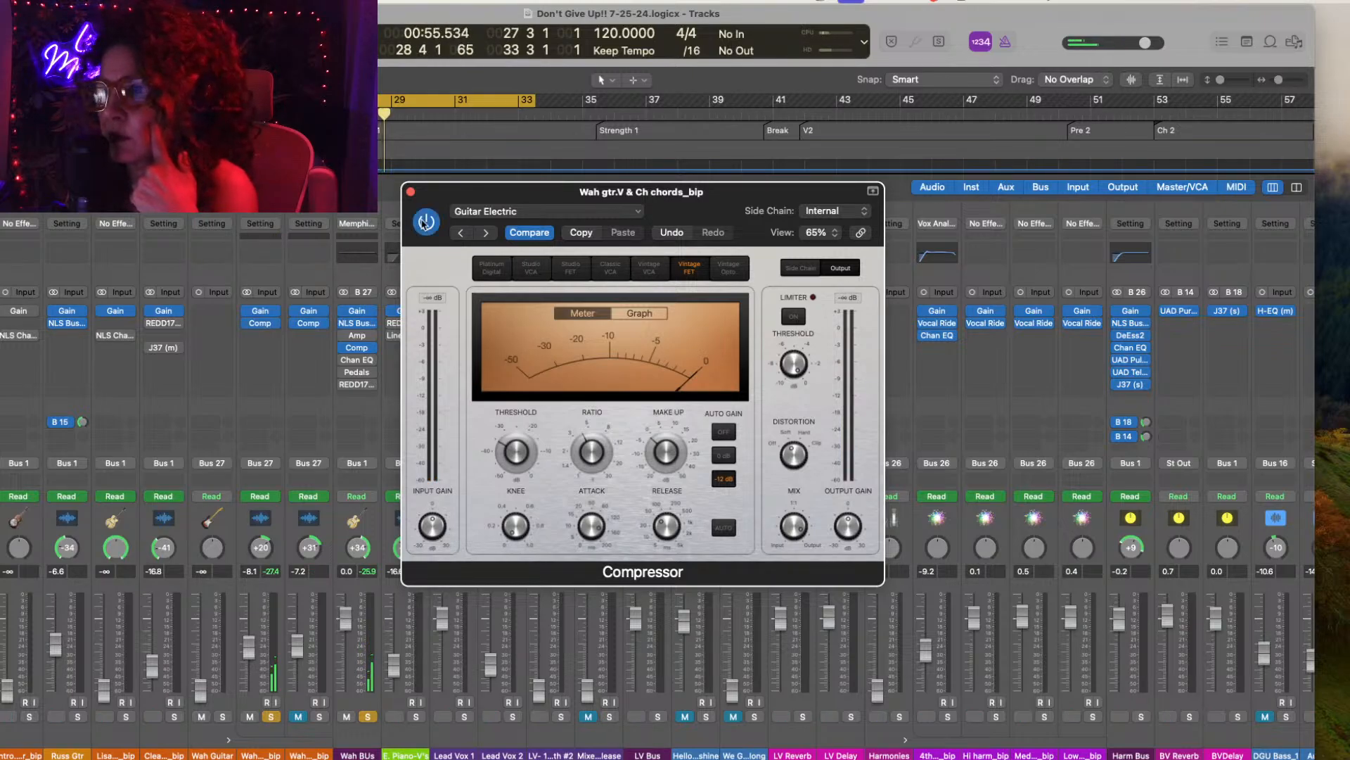
Step: Set the compressor's output gain to -13 dB, unsolo the channel, unmute the second wah guitar and close the plug-in
{"action": "mouse_move", "coordinate": [846, 524]}
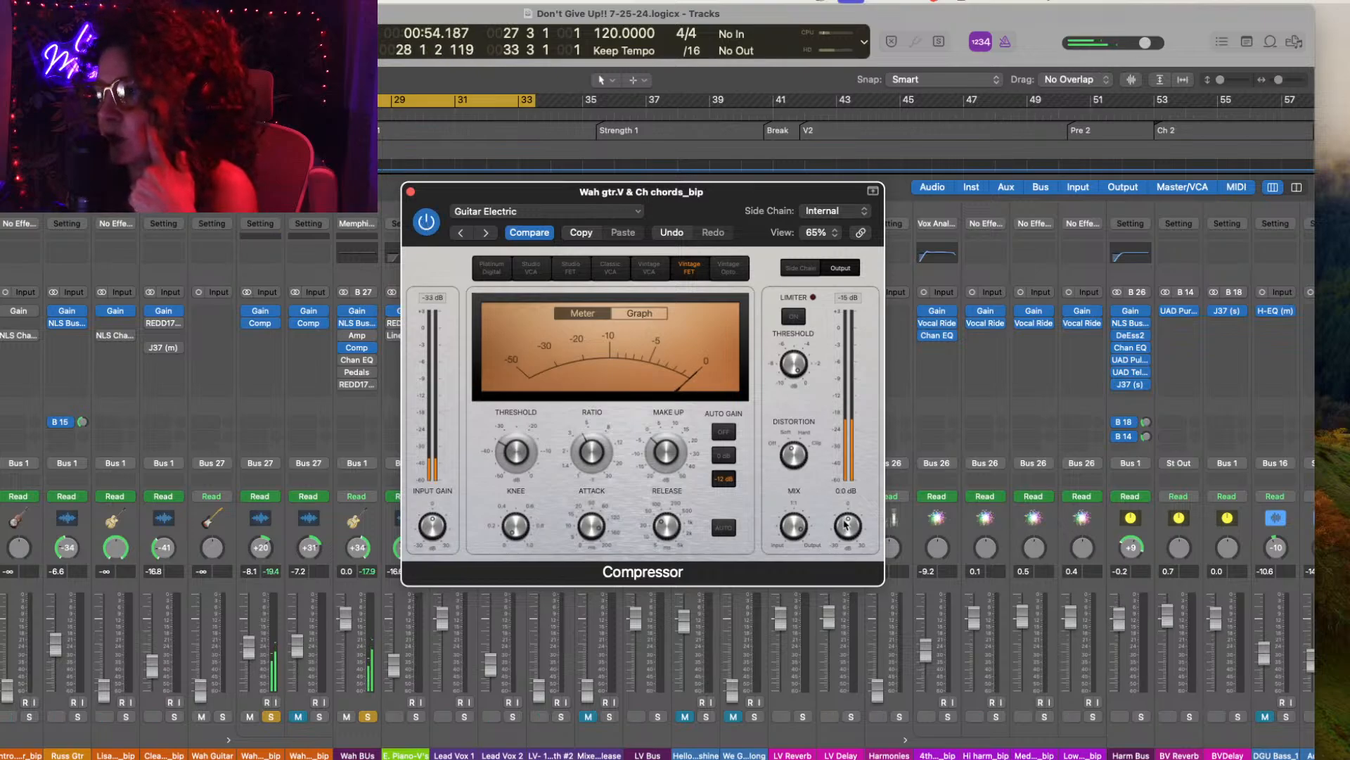
{"action": "left_click_drag", "start_coordinate": [846, 524], "coordinate": [832, 542]}
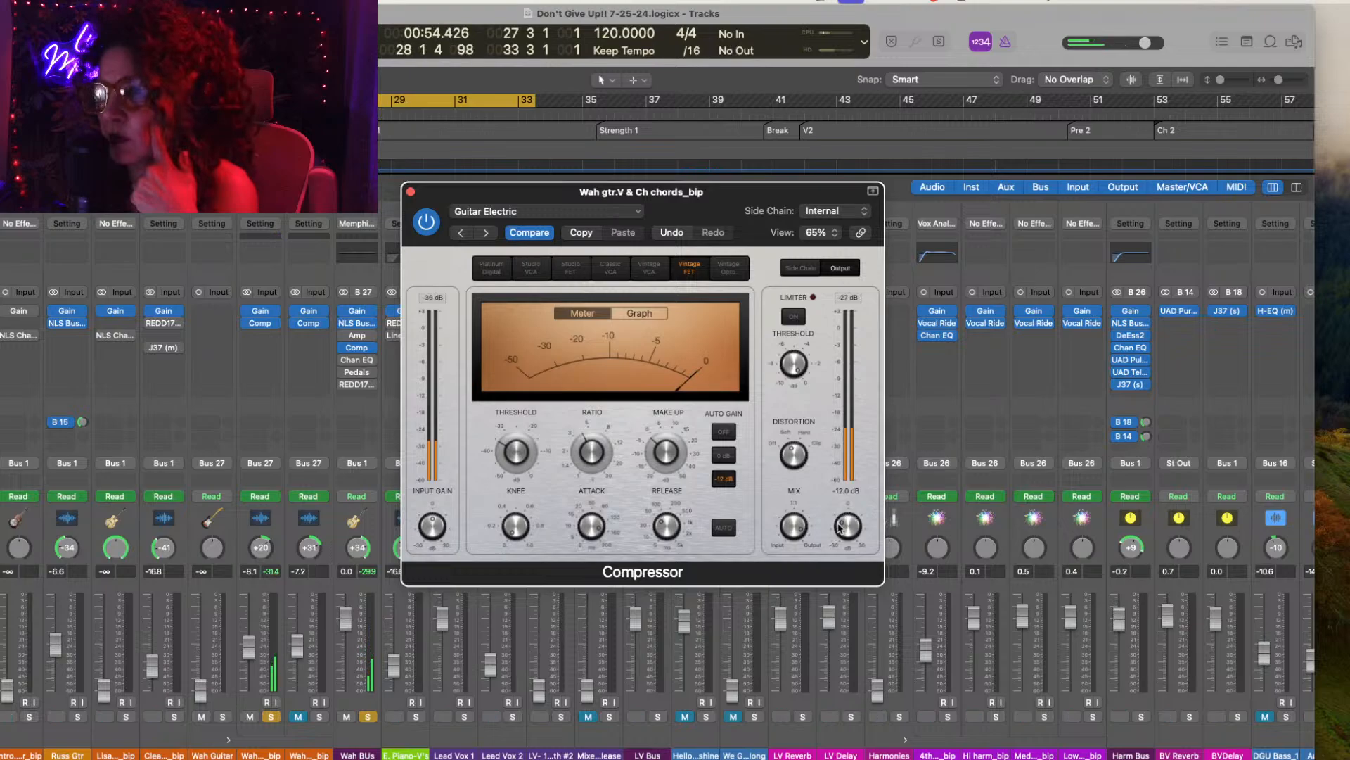
{"action": "left_click_drag", "start_coordinate": [838, 524], "coordinate": [838, 533]}
{"action": "key", "text": "Return"}
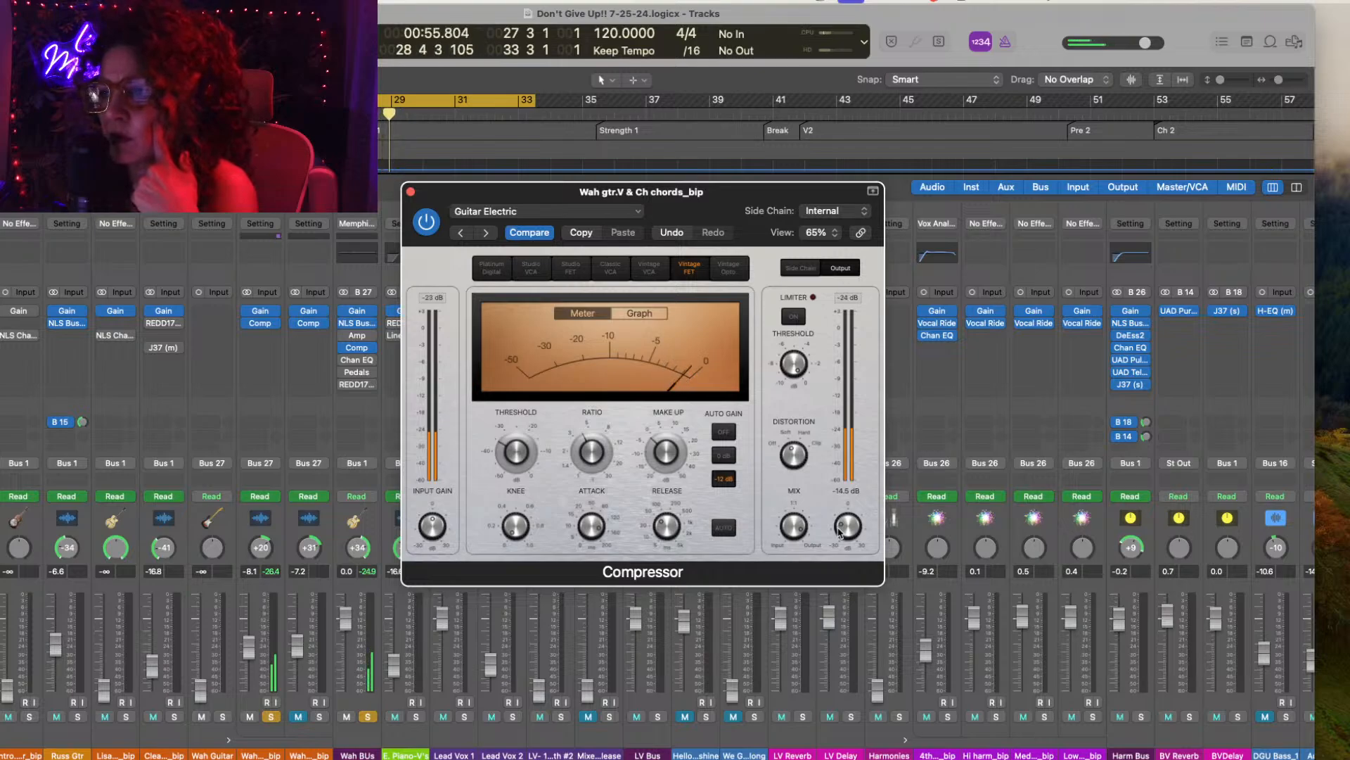
{"action": "left_click_drag", "start_coordinate": [839, 533], "coordinate": [839, 529]}
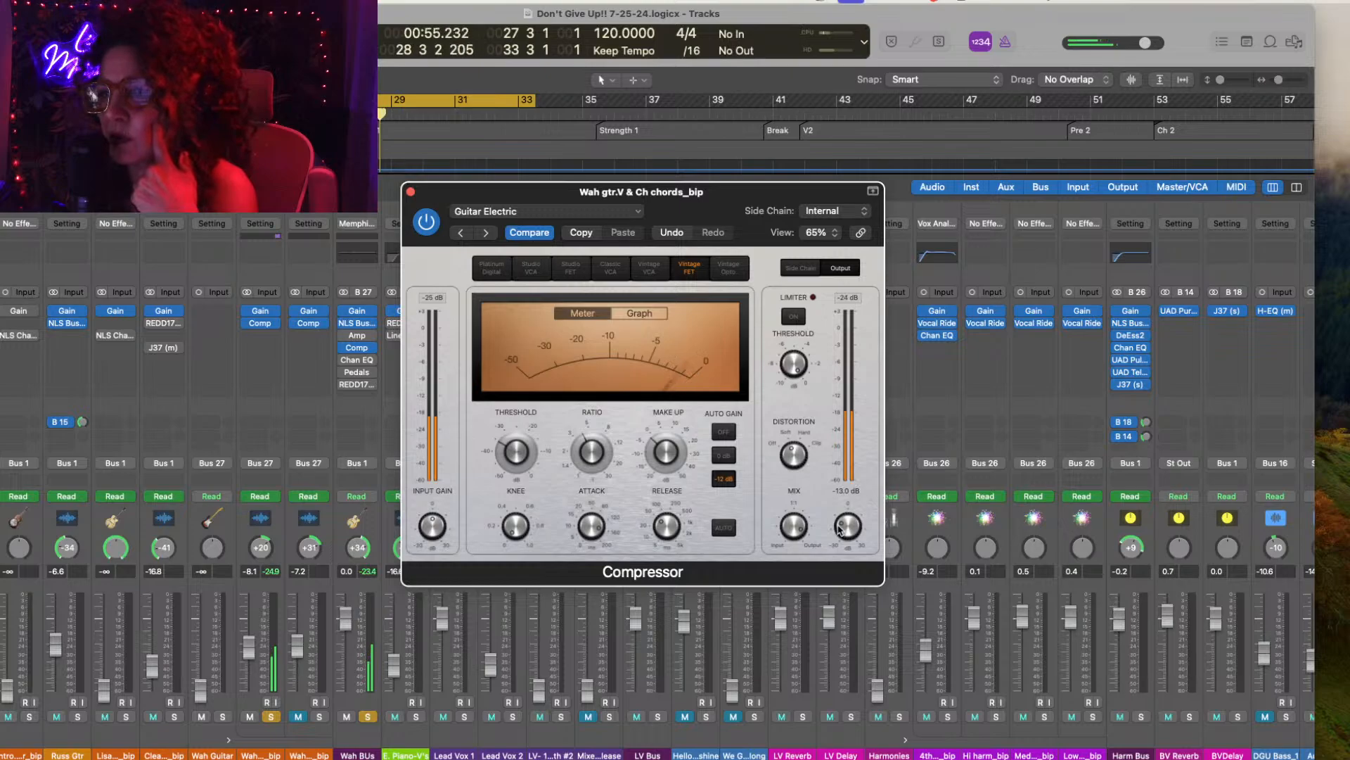
{"action": "left_click", "coordinate": [270, 716]}
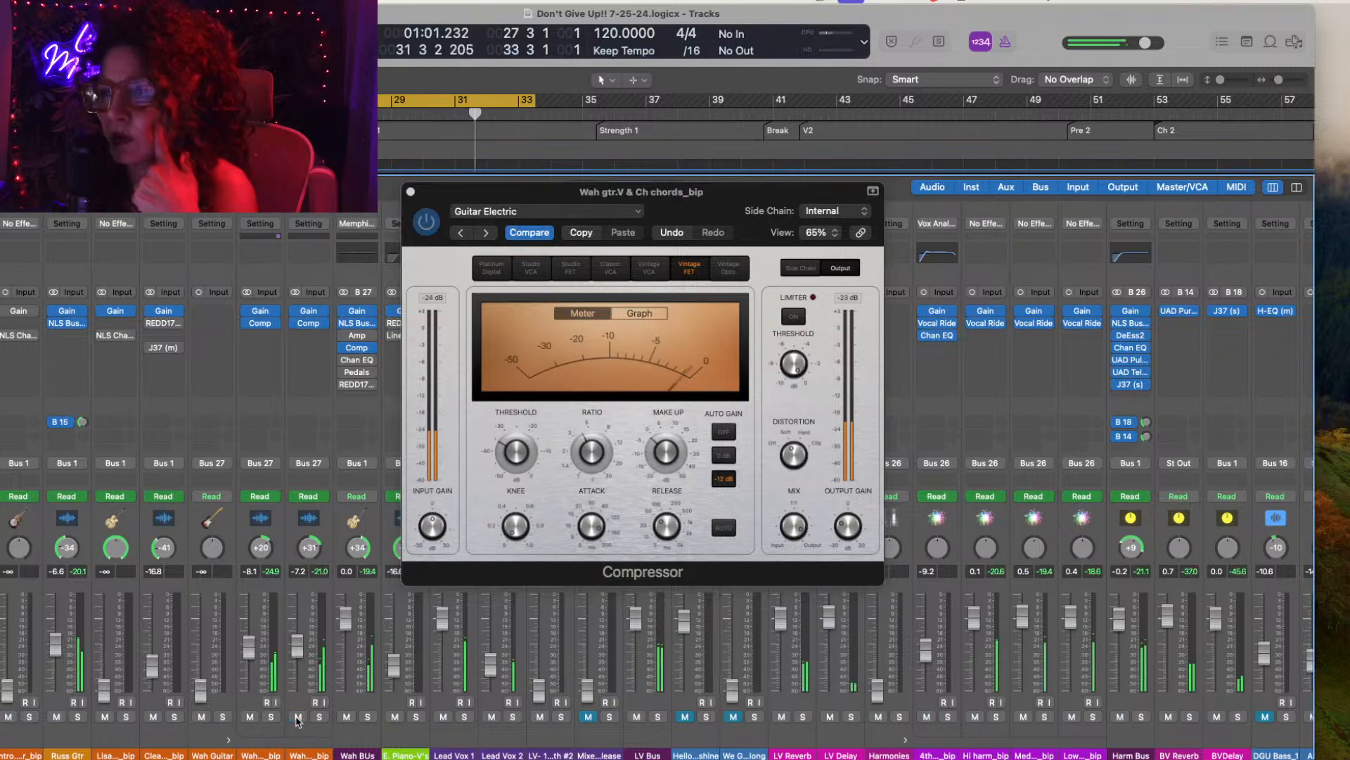
{"action": "left_click", "coordinate": [410, 192]}
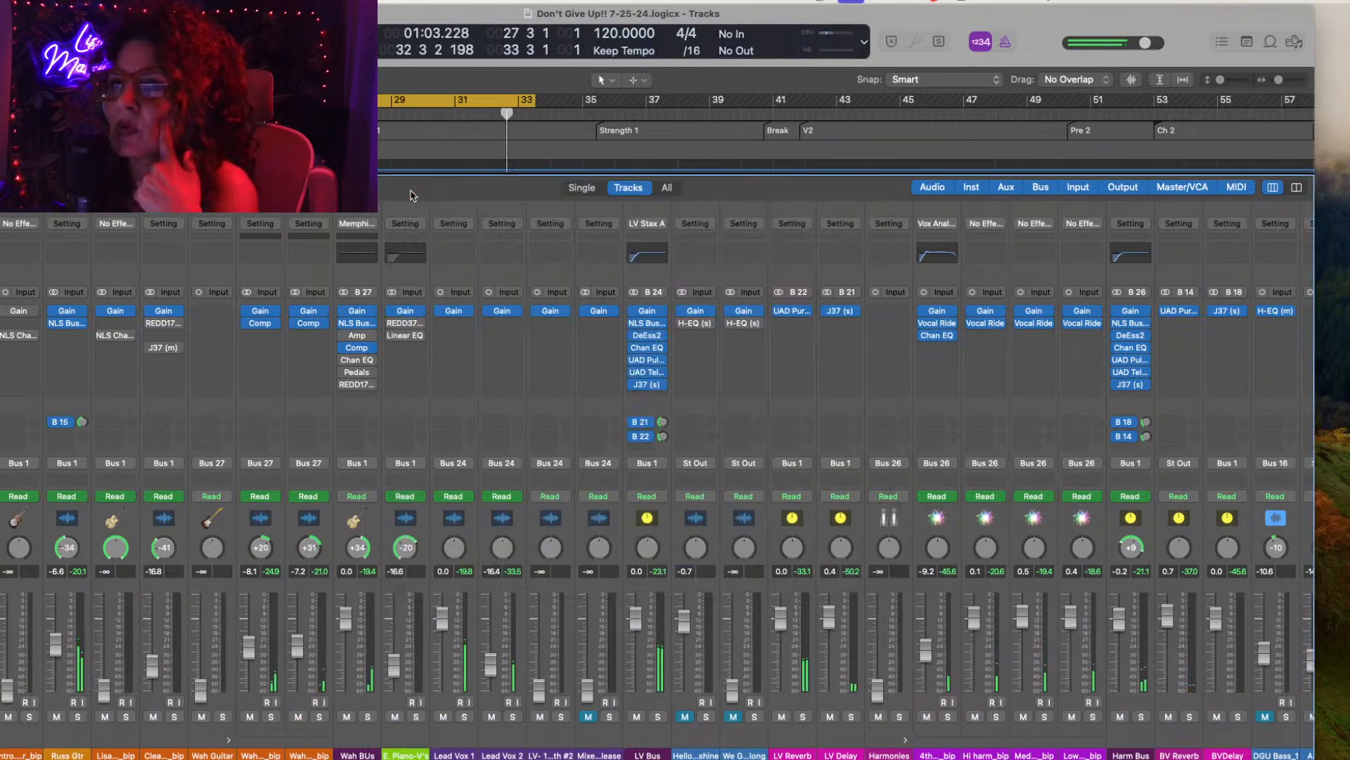
Step: Audition the second wah guitar's Compressor in solo, comparing it with bypass, and end the solo
{"action": "left_click", "coordinate": [309, 324]}
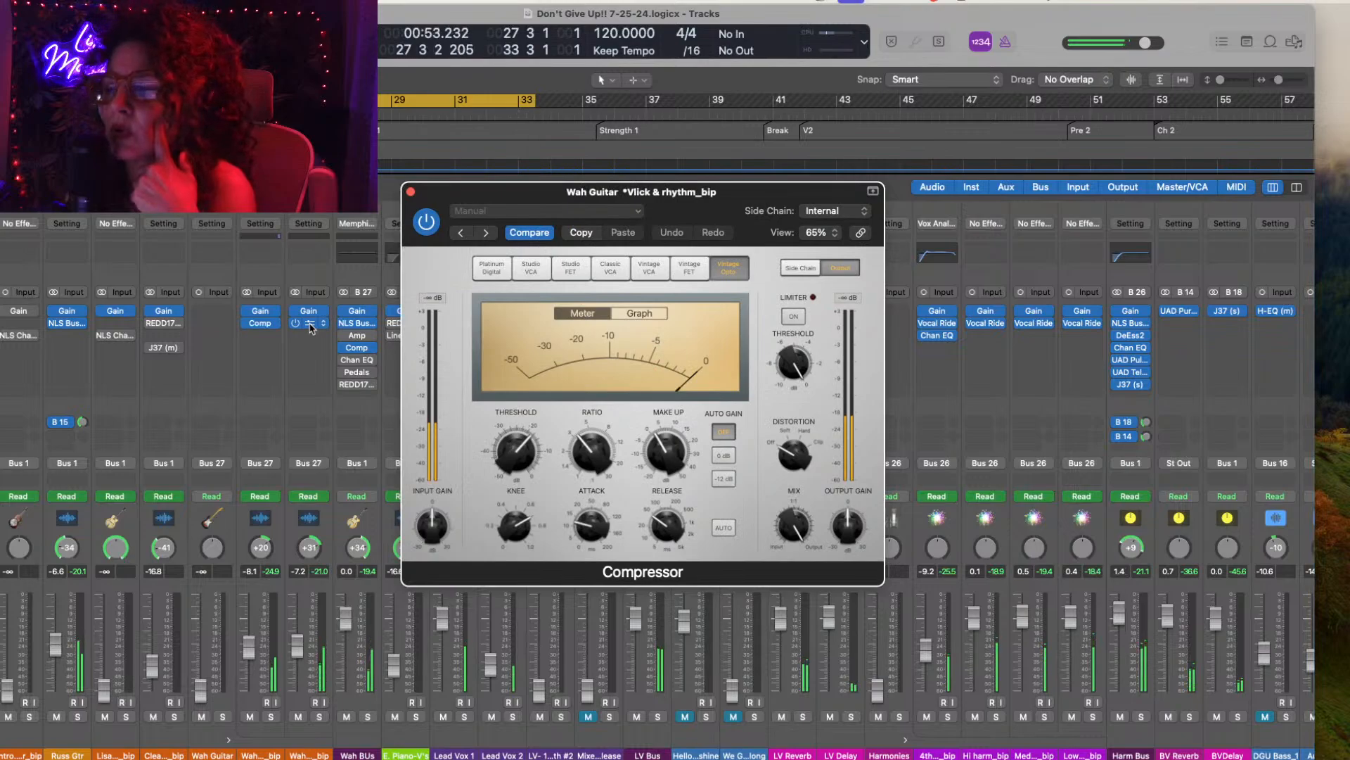
{"action": "left_click", "coordinate": [321, 716]}
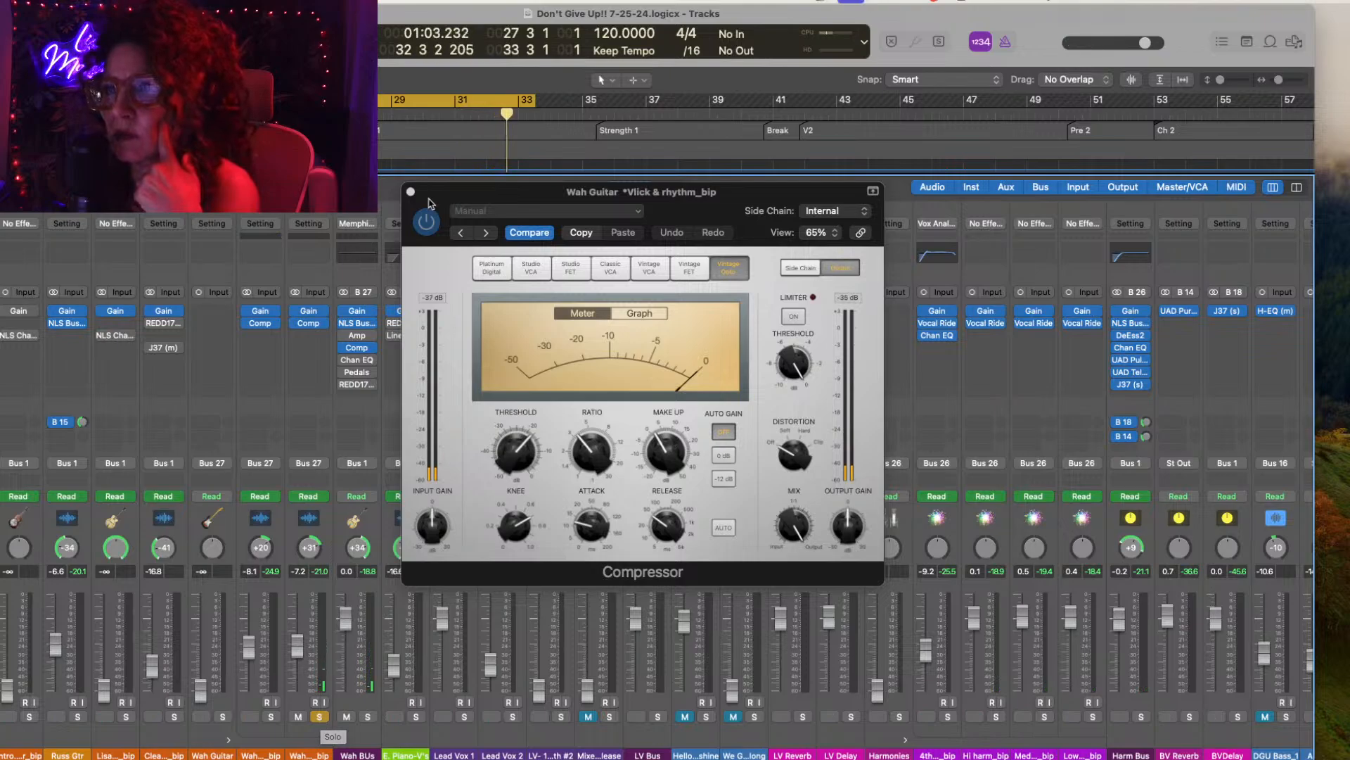
{"action": "left_click", "coordinate": [427, 230]}
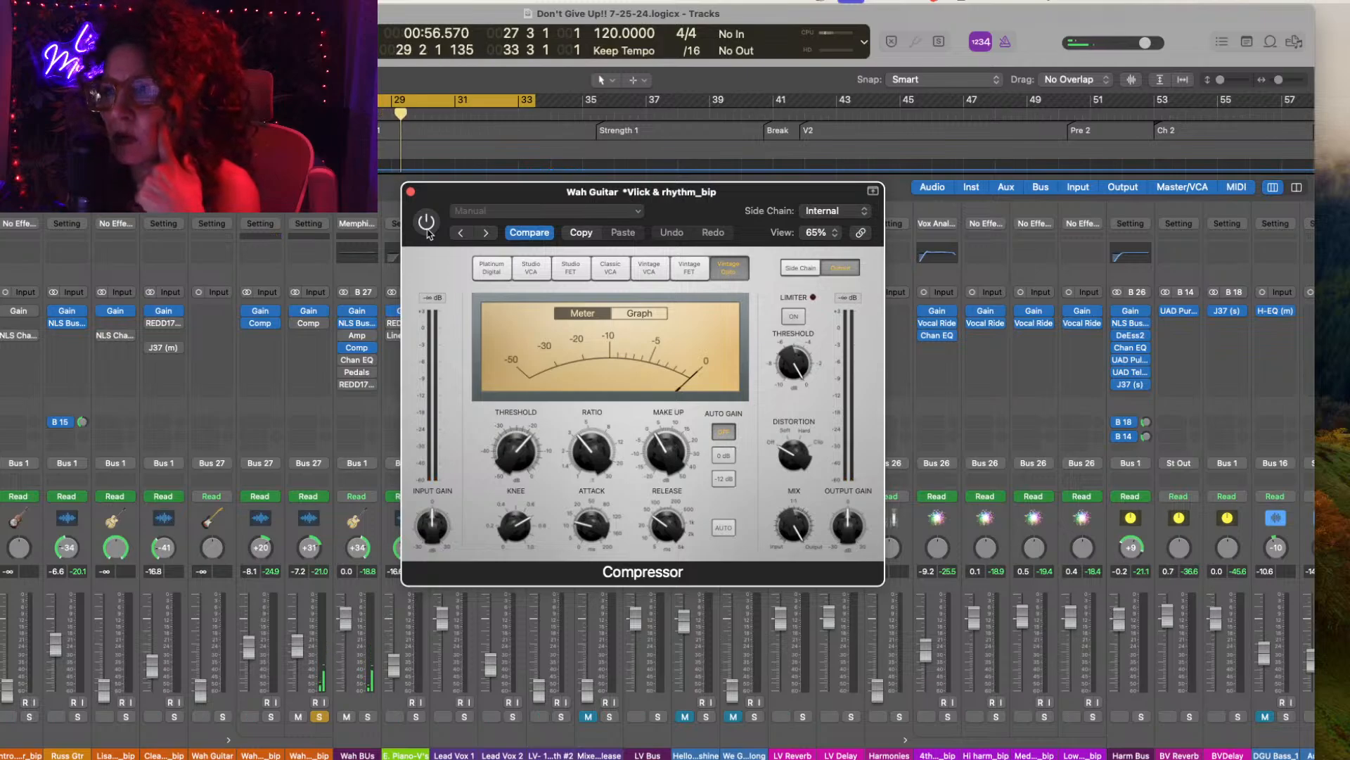
{"action": "left_click", "coordinate": [426, 230]}
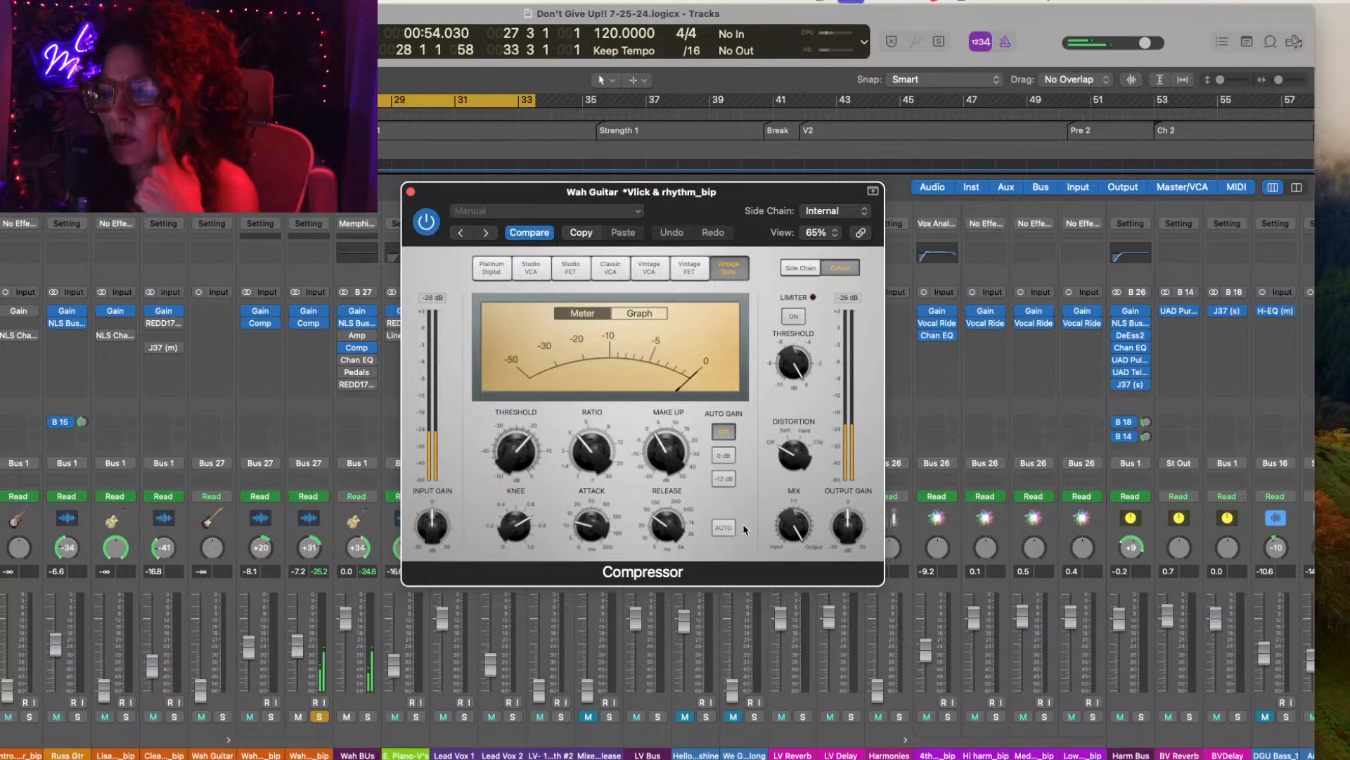
{"action": "mouse_move", "coordinate": [852, 517]}
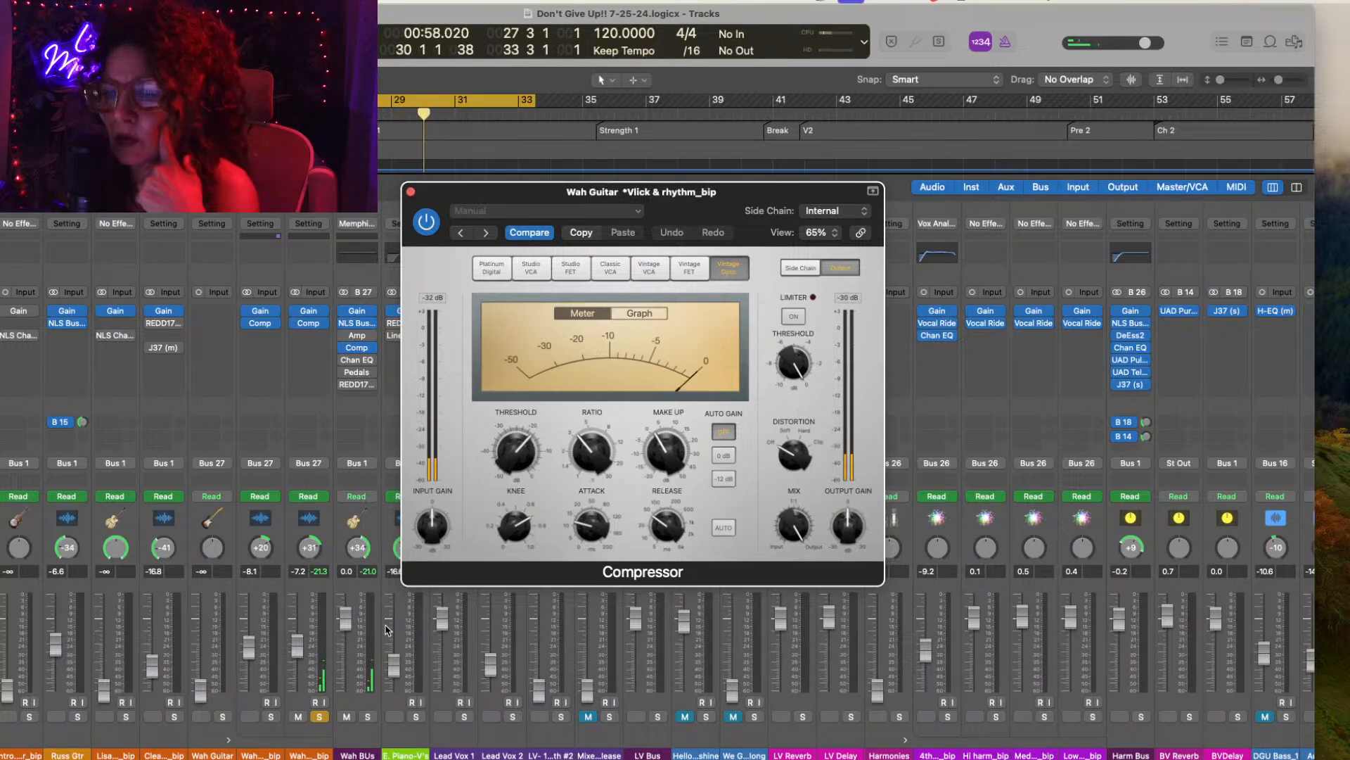
{"action": "left_click", "coordinate": [411, 192]}
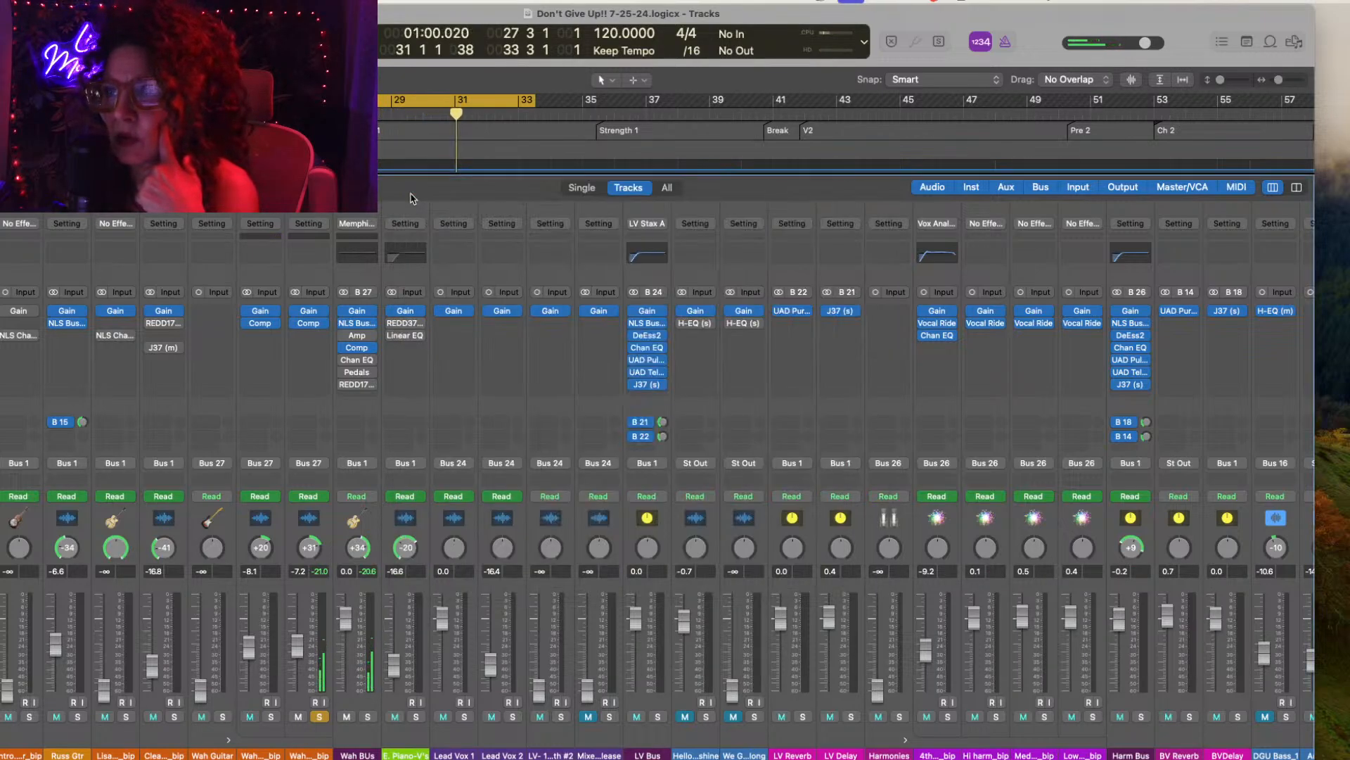
{"action": "mouse_move", "coordinate": [348, 364]}
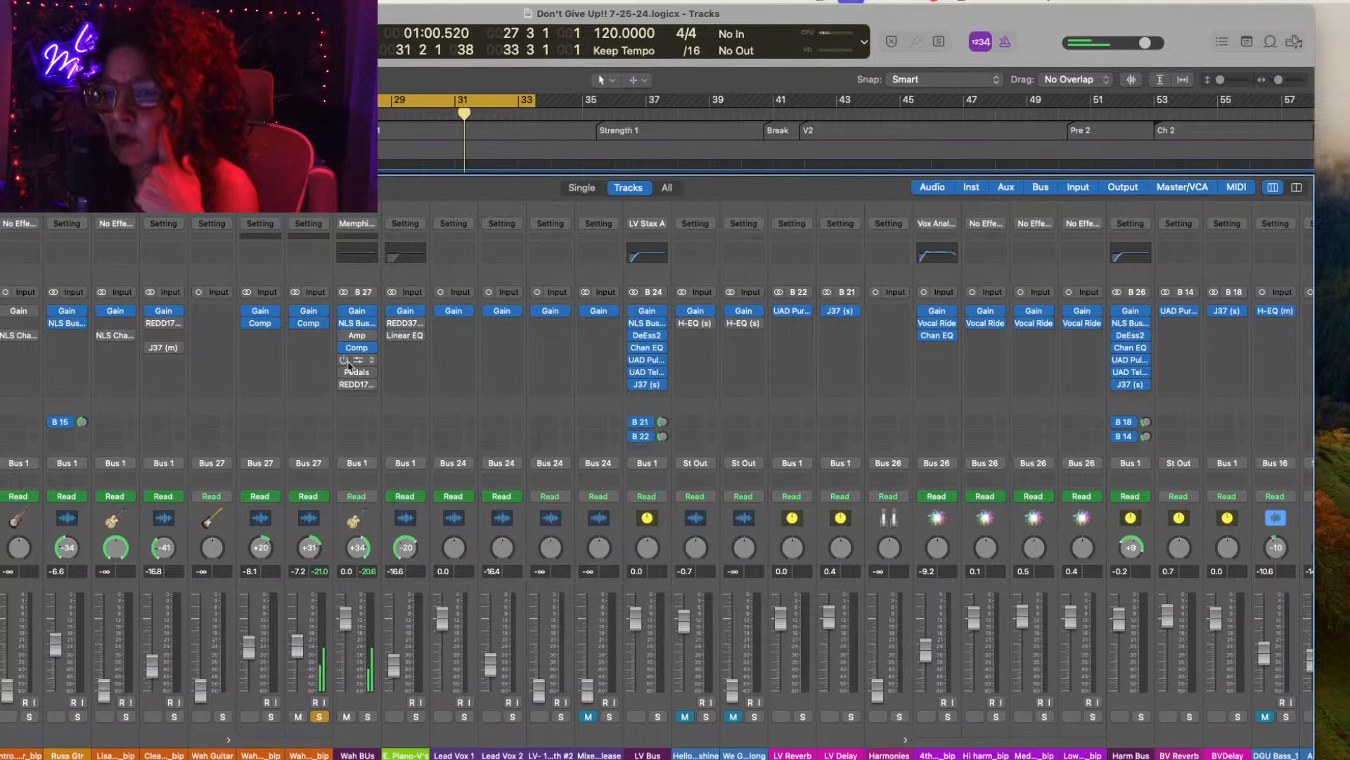
{"action": "left_click", "coordinate": [320, 716]}
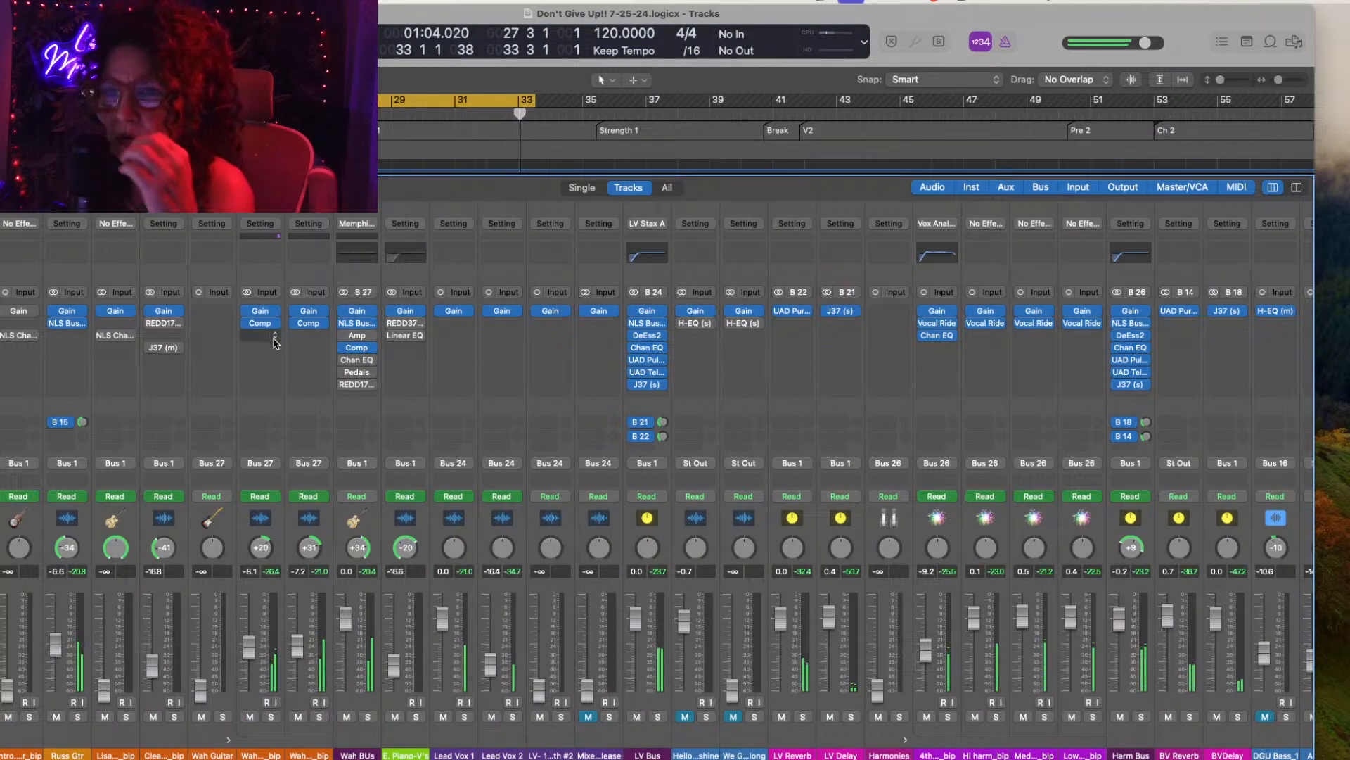
Step: Remove the Compressor and the Amp Designer from the Wah BUs channel
{"action": "left_click", "coordinate": [372, 348]}
{"action": "left_click", "coordinate": [402, 391]}
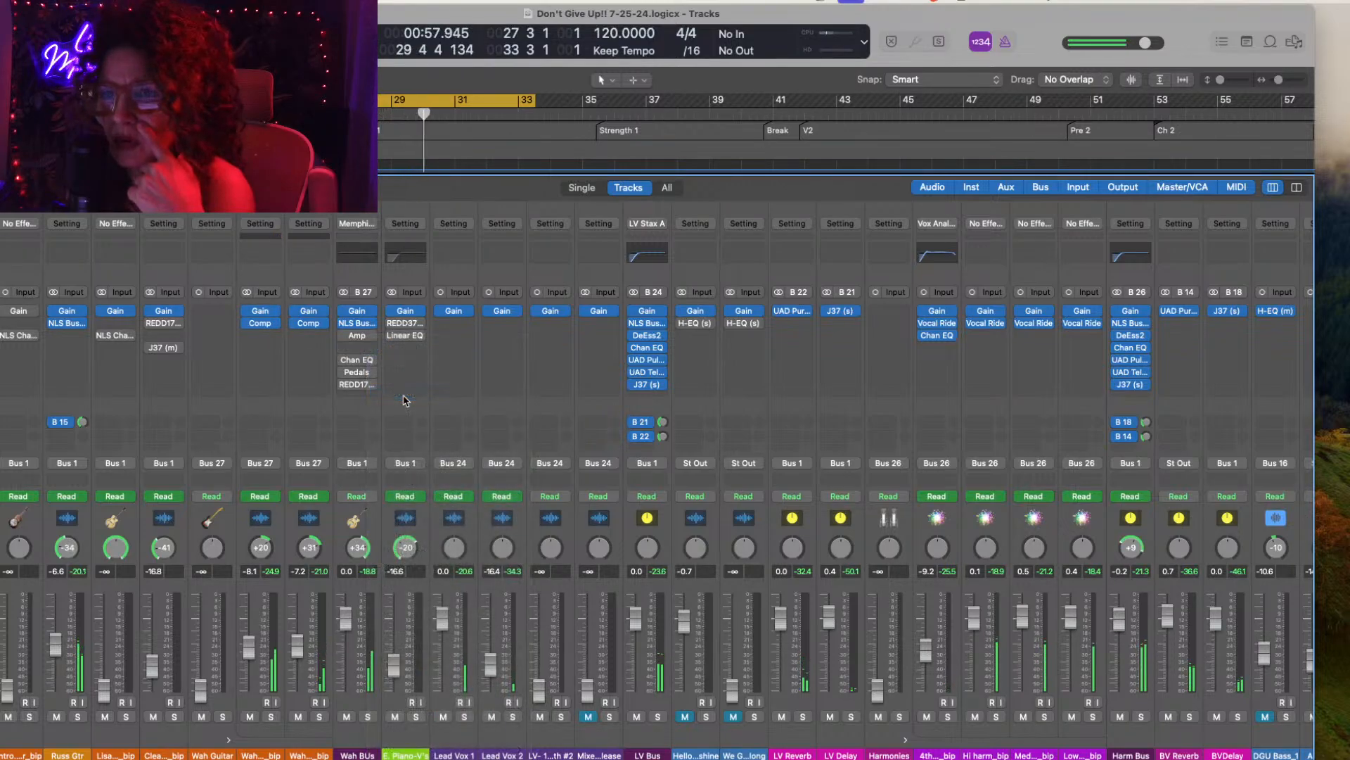
{"action": "left_click", "coordinate": [373, 336]}
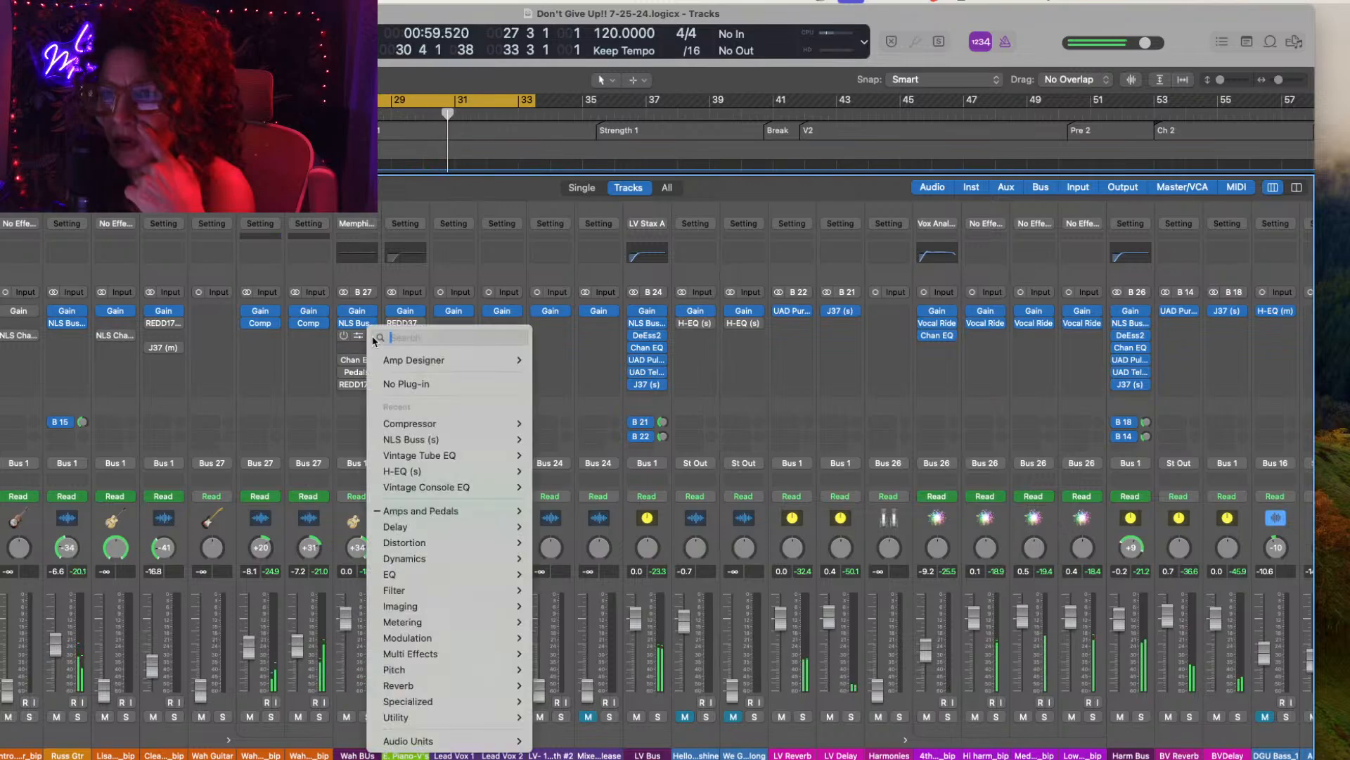
{"action": "left_click", "coordinate": [395, 385]}
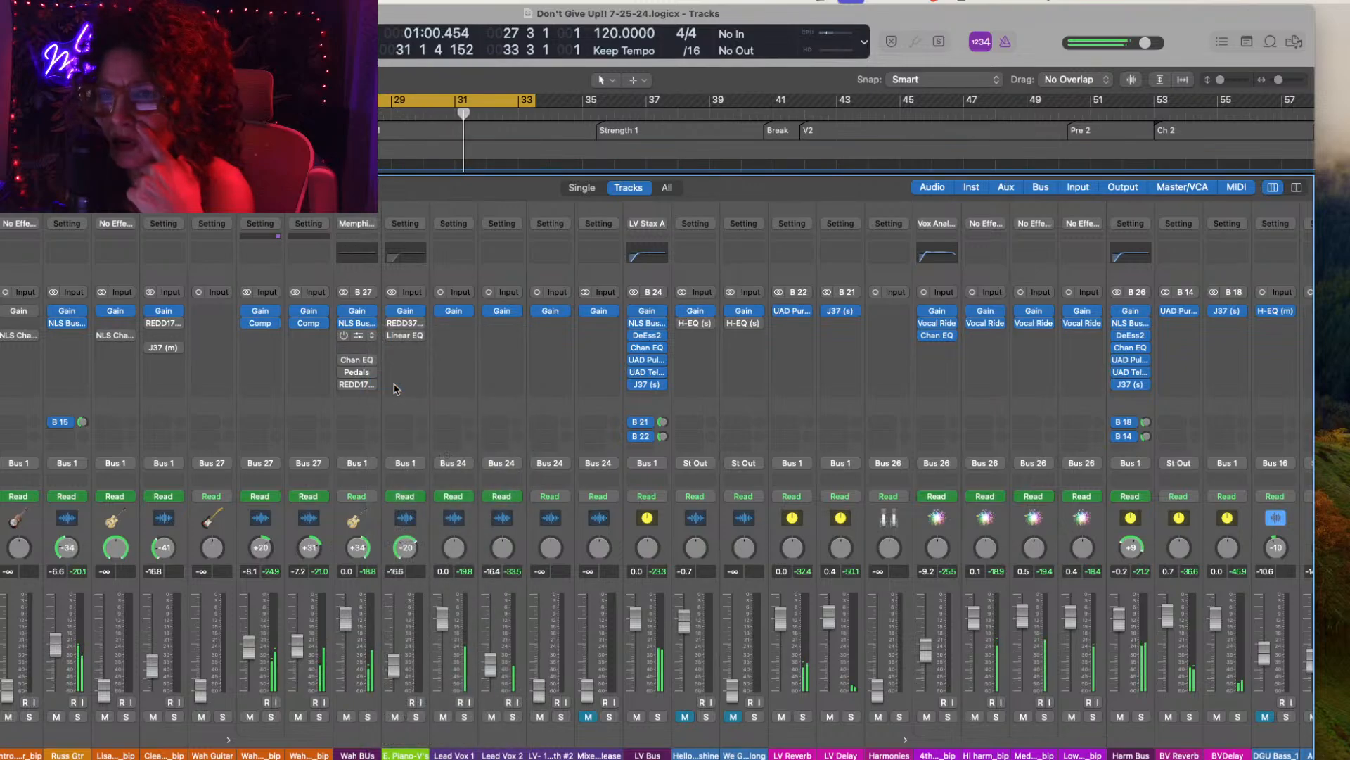
Step: Try the Wah BUs Channel EQ switched on and view the signal with its analyzer enabled
{"action": "left_click", "coordinate": [360, 361]}
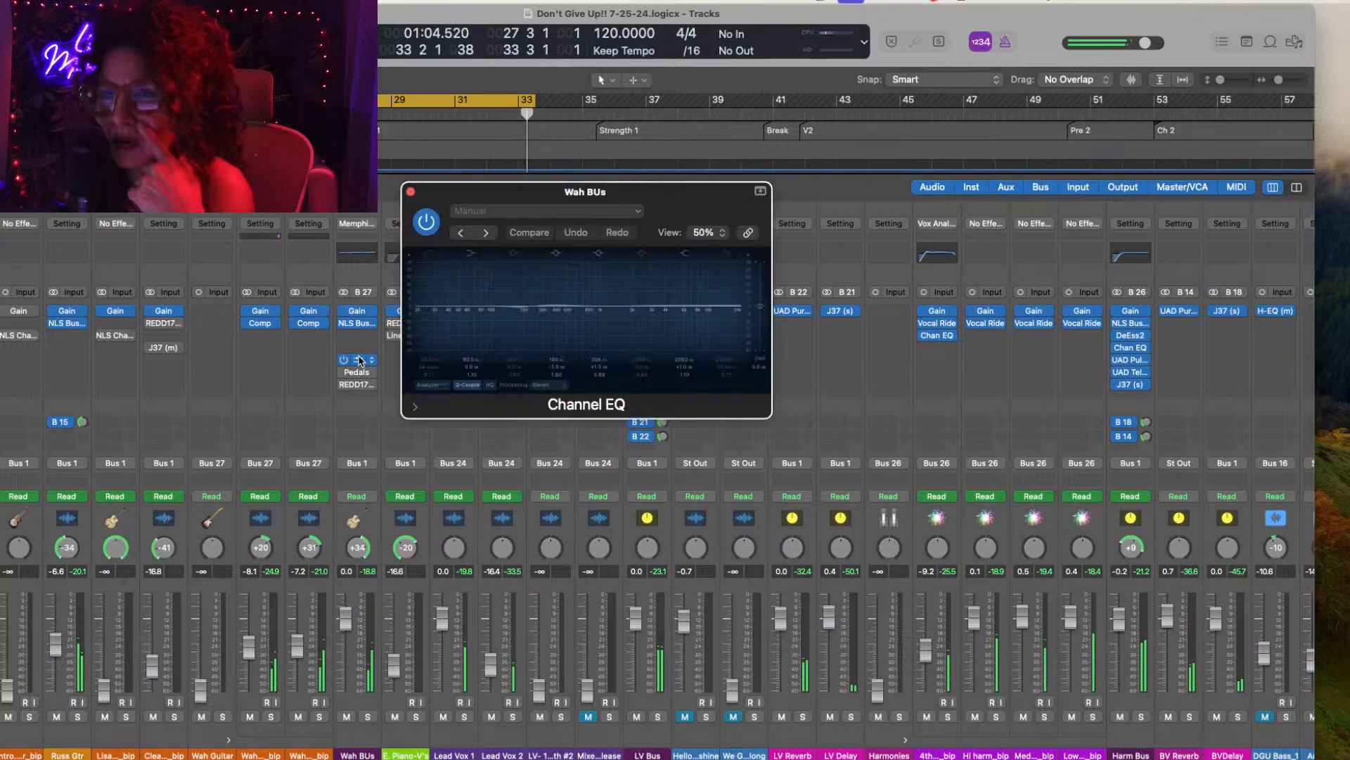
{"action": "left_click", "coordinate": [433, 386]}
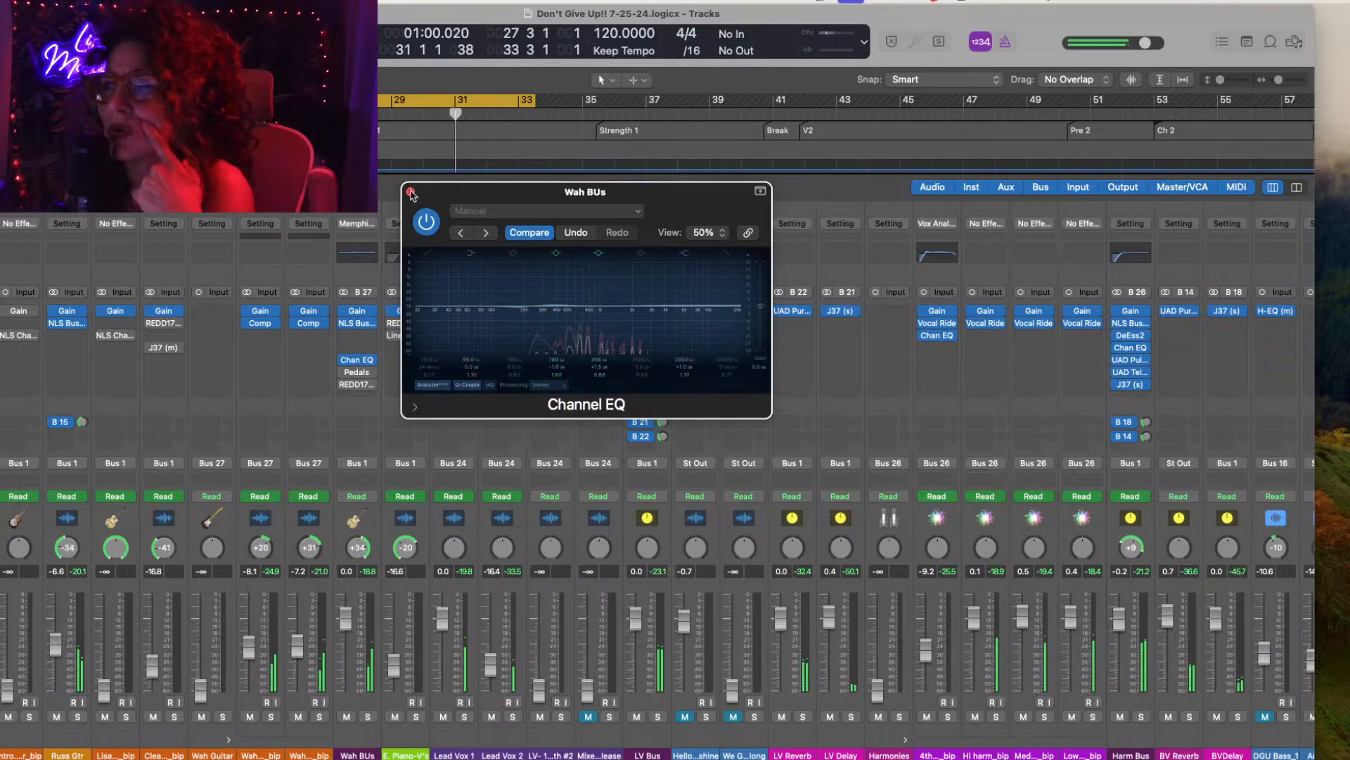
{"action": "left_click", "coordinate": [412, 192]}
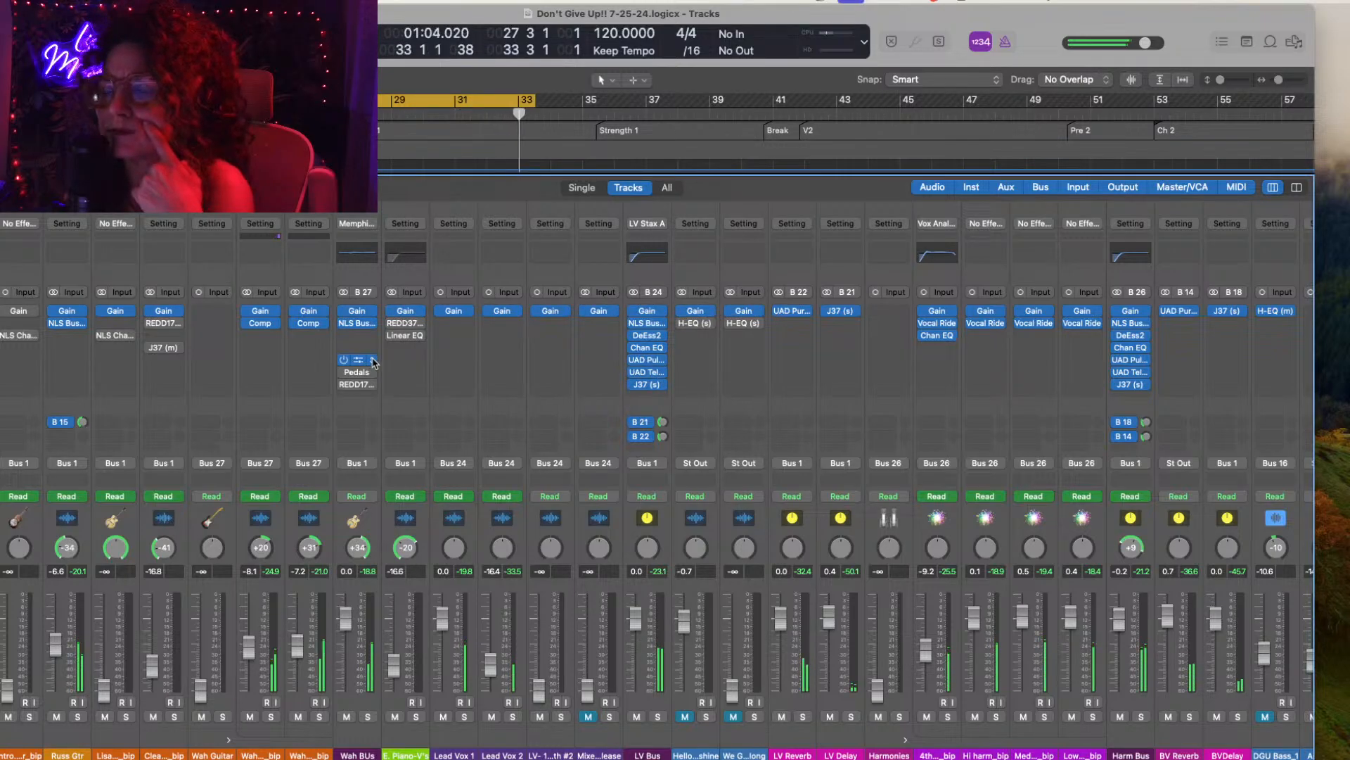
Step: Remove the Channel EQ, Pedalboard and REDD17 plug-ins from the Wah BUs channel
{"action": "left_click", "coordinate": [373, 360]}
{"action": "left_click", "coordinate": [367, 386]}
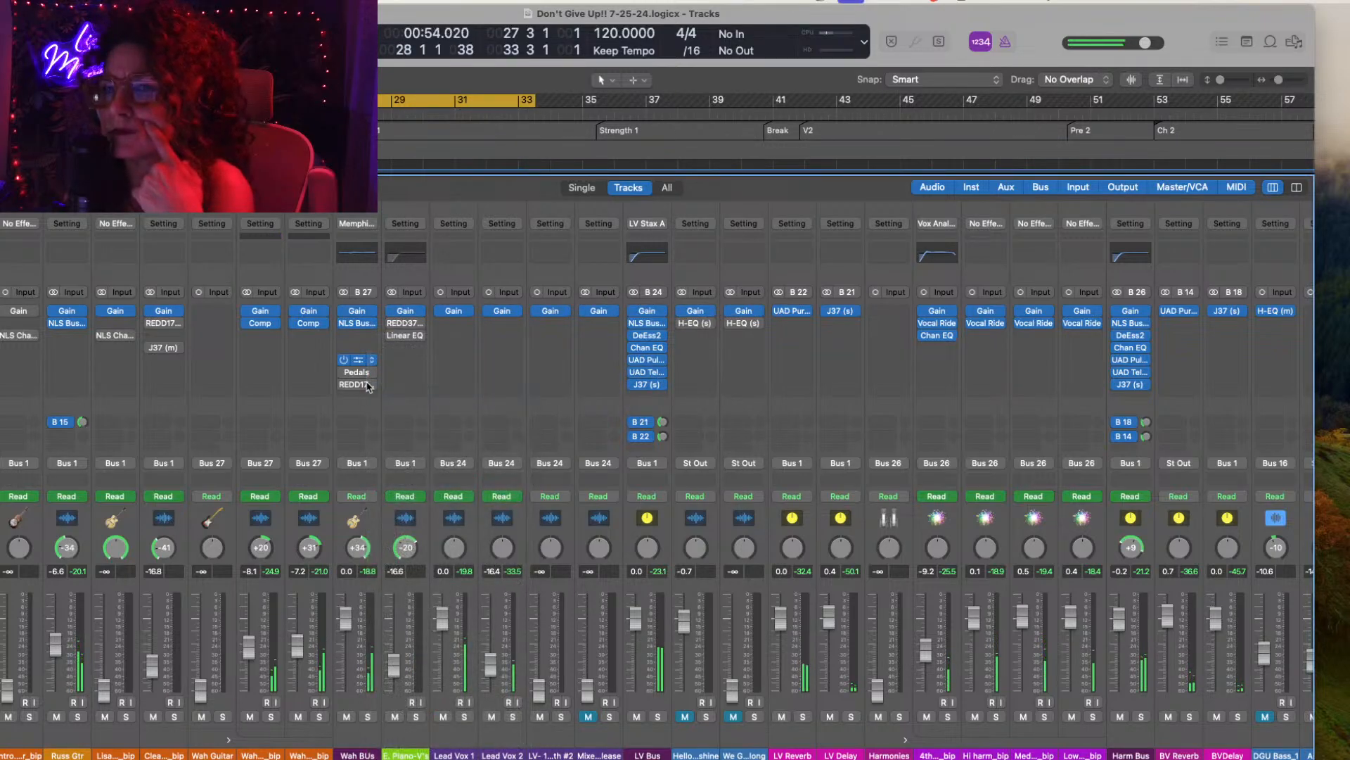
{"action": "left_click", "coordinate": [367, 386]}
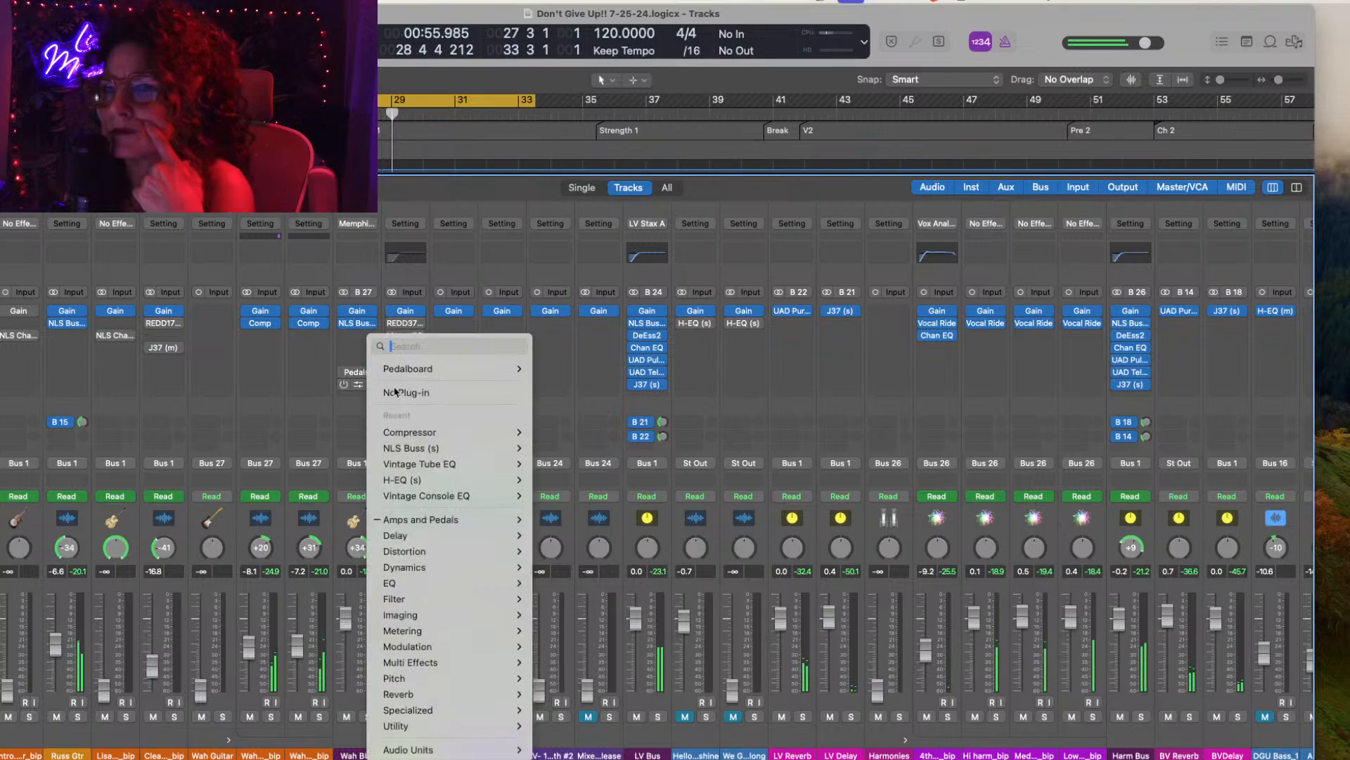
{"action": "left_click", "coordinate": [395, 392]}
{"action": "left_click", "coordinate": [373, 386]}
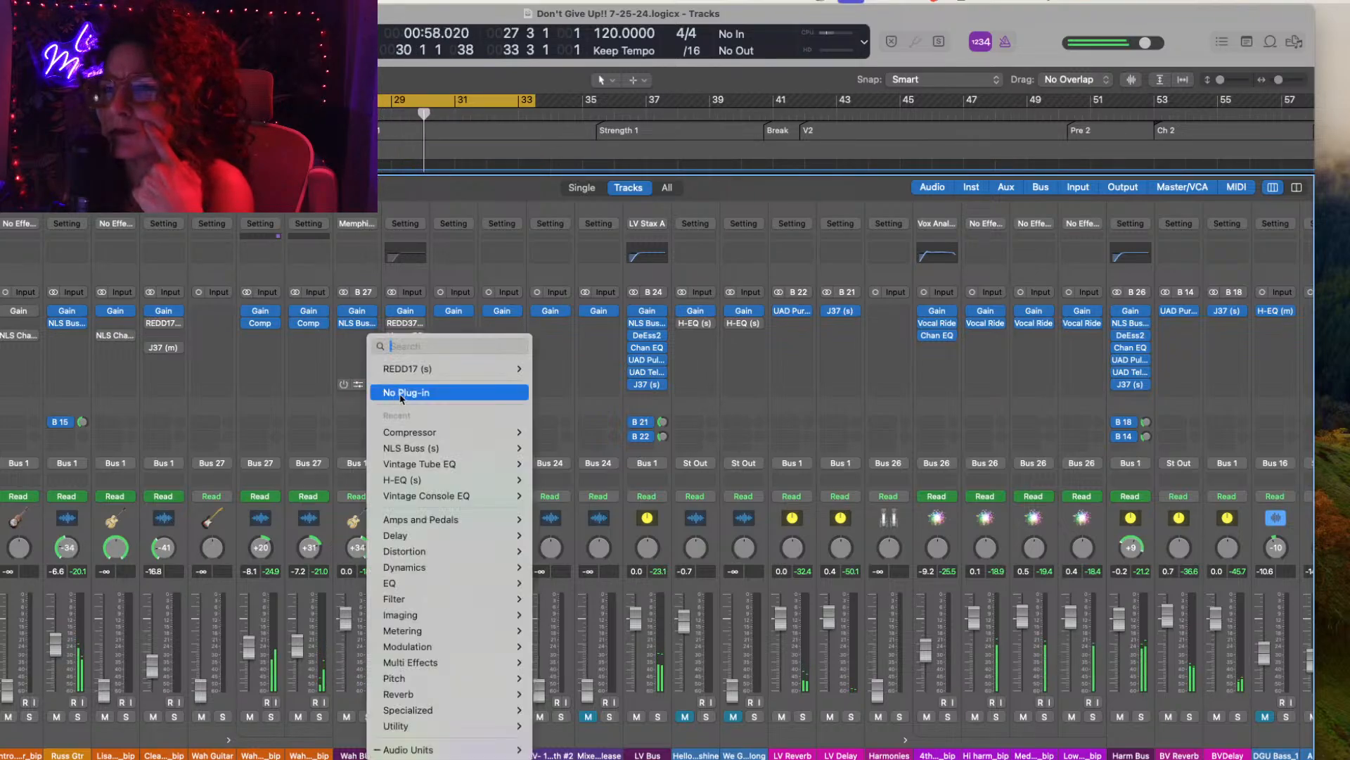
{"action": "left_click", "coordinate": [409, 392]}
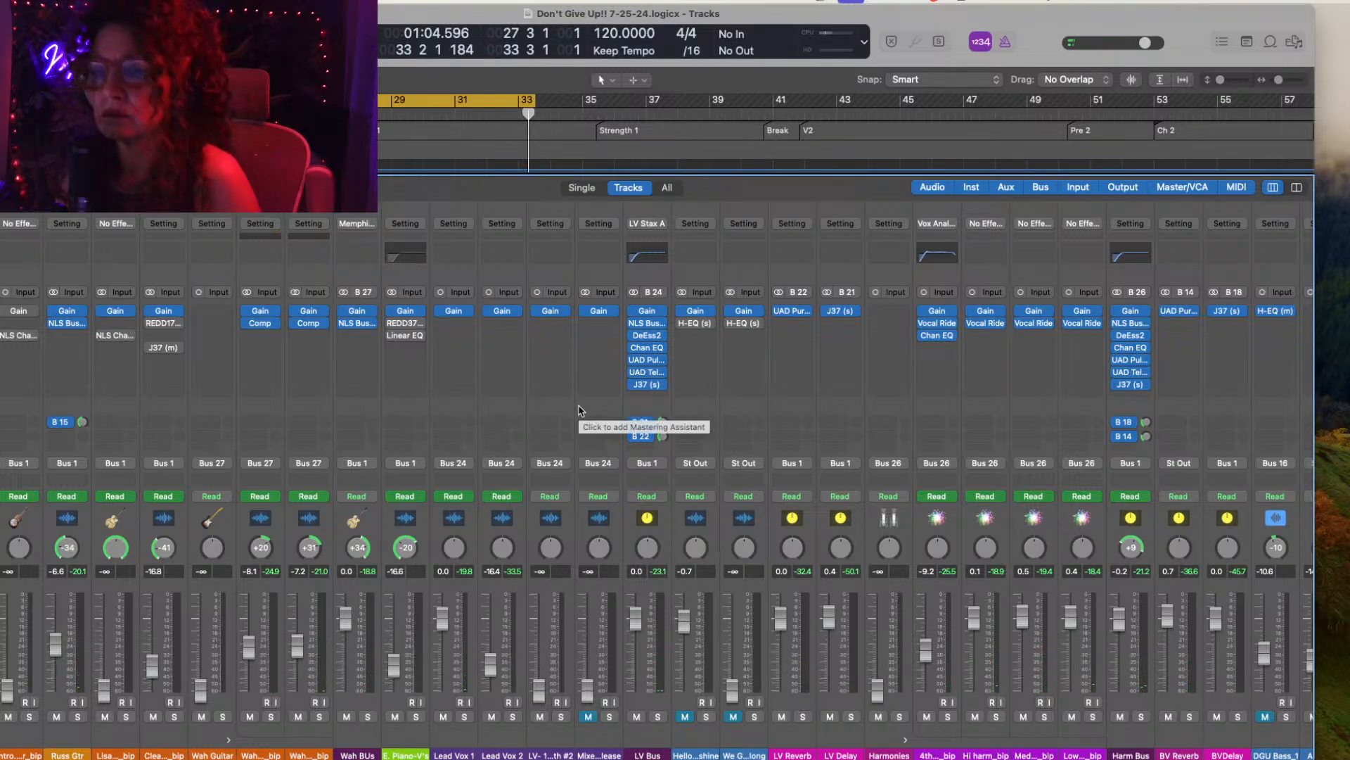
Step: Insert a stereo Vintage Tube EQ after the NLS Buss on the Wah BUs channel
{"action": "left_click", "coordinate": [372, 340]}
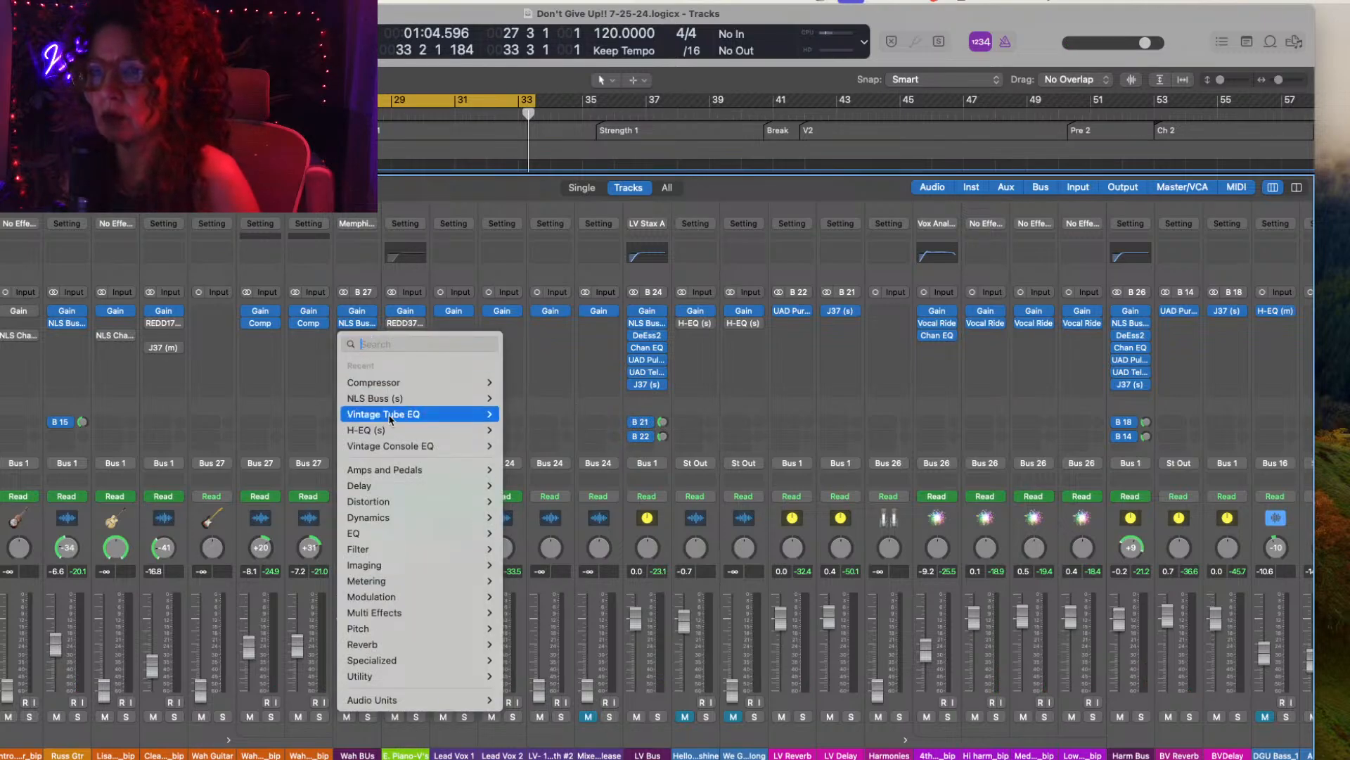
{"action": "mouse_move", "coordinate": [457, 414]}
{"action": "left_click", "coordinate": [553, 416]}
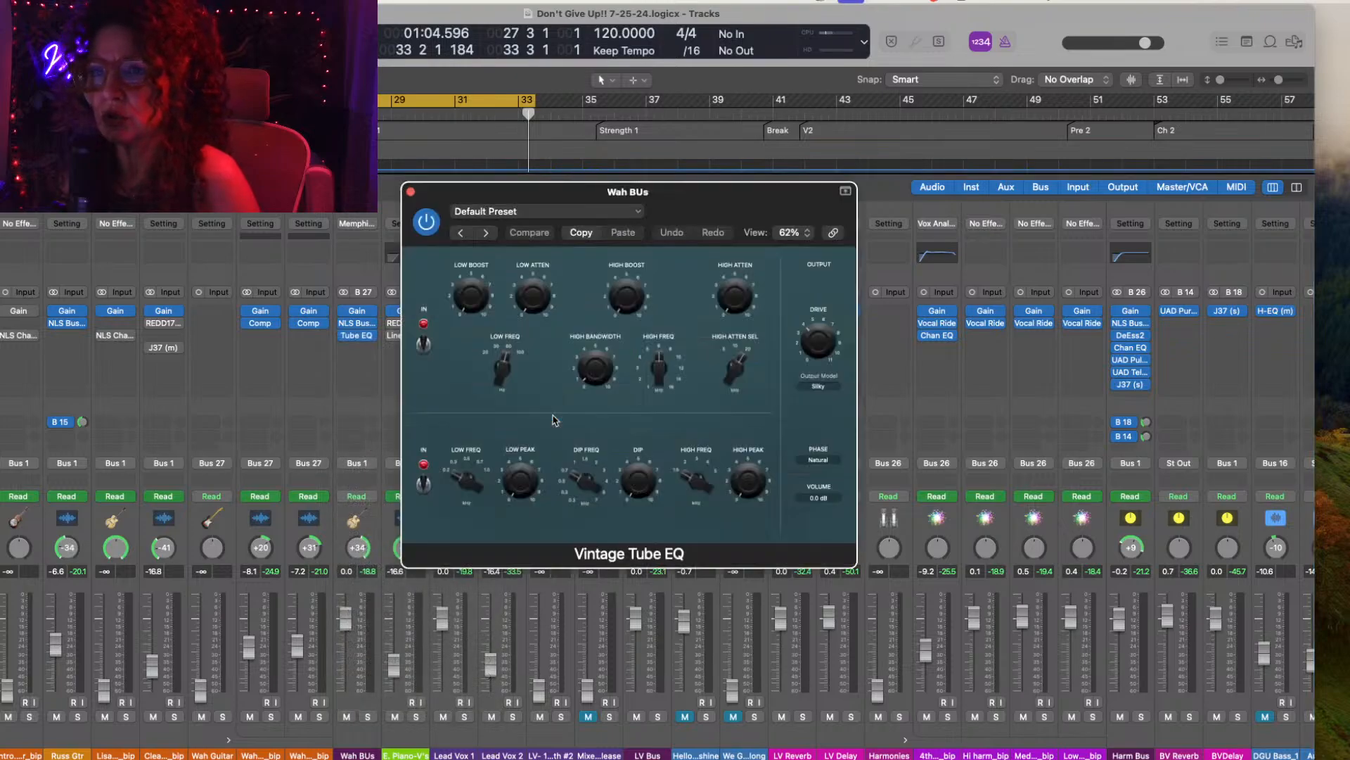
{"action": "left_click_drag", "start_coordinate": [713, 201], "coordinate": [734, 209]}
Step: Start playback and load the Electric Rhythm Guitar preset in the Wah BUs Vintage Tube EQ
{"action": "key", "text": "space"}
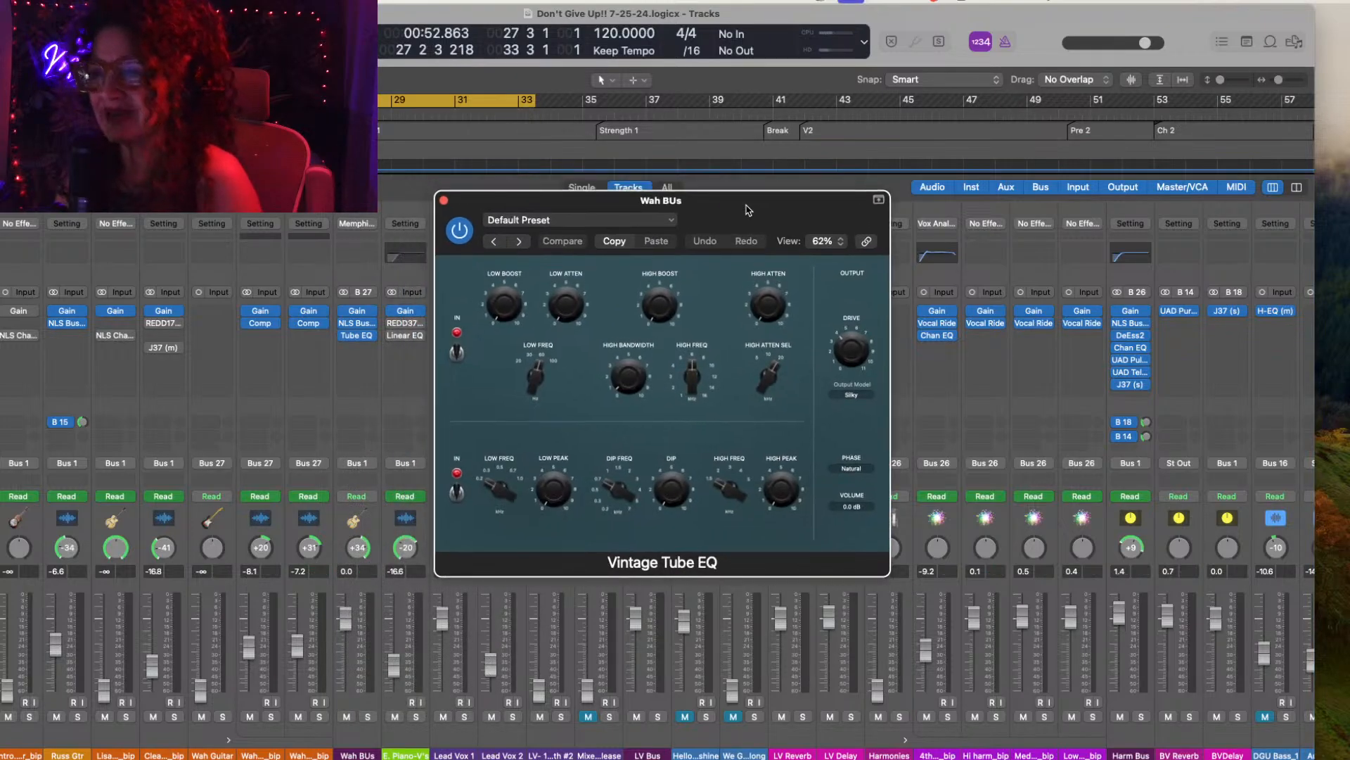
{"action": "left_click", "coordinate": [671, 219]}
{"action": "mouse_move", "coordinate": [689, 569]}
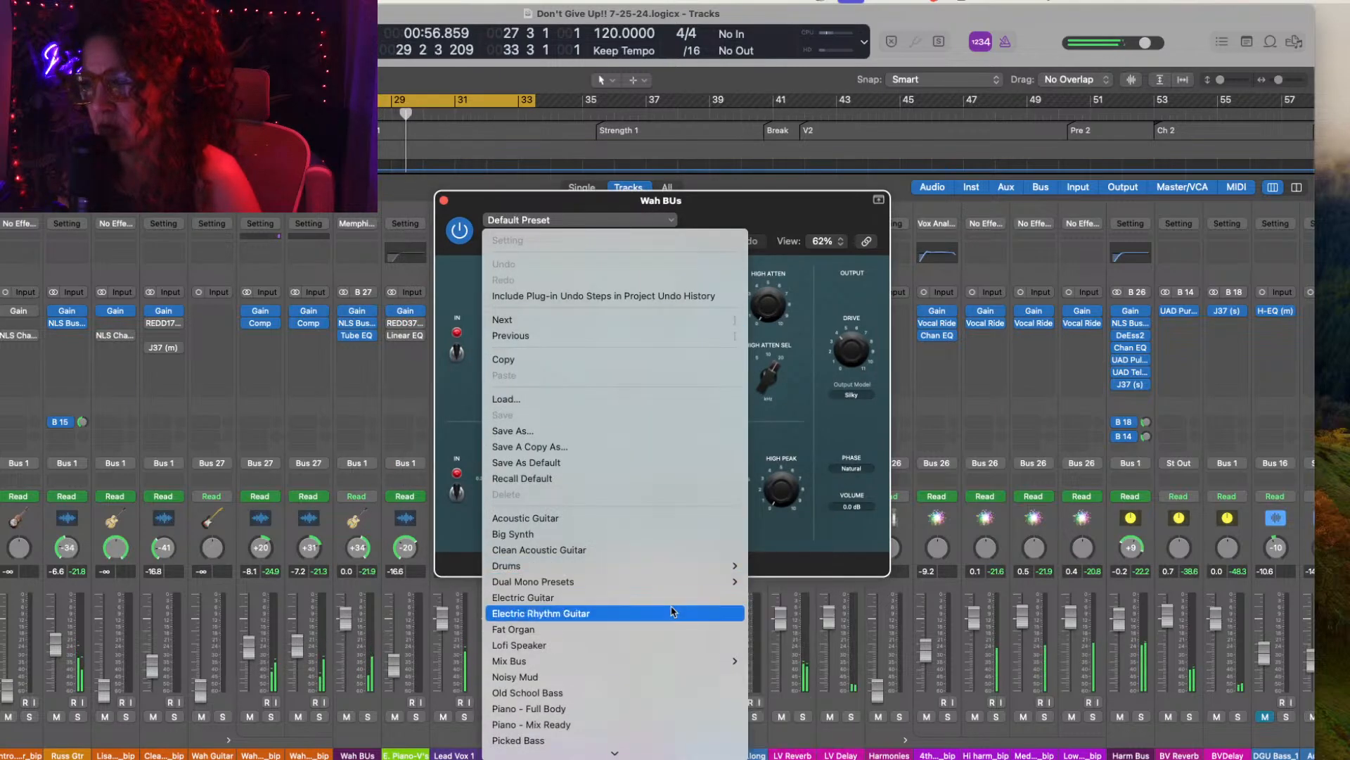
{"action": "scroll", "coordinate": [672, 608], "scroll_direction": "down", "scroll_amount": 2}
{"action": "mouse_move", "coordinate": [671, 610]}
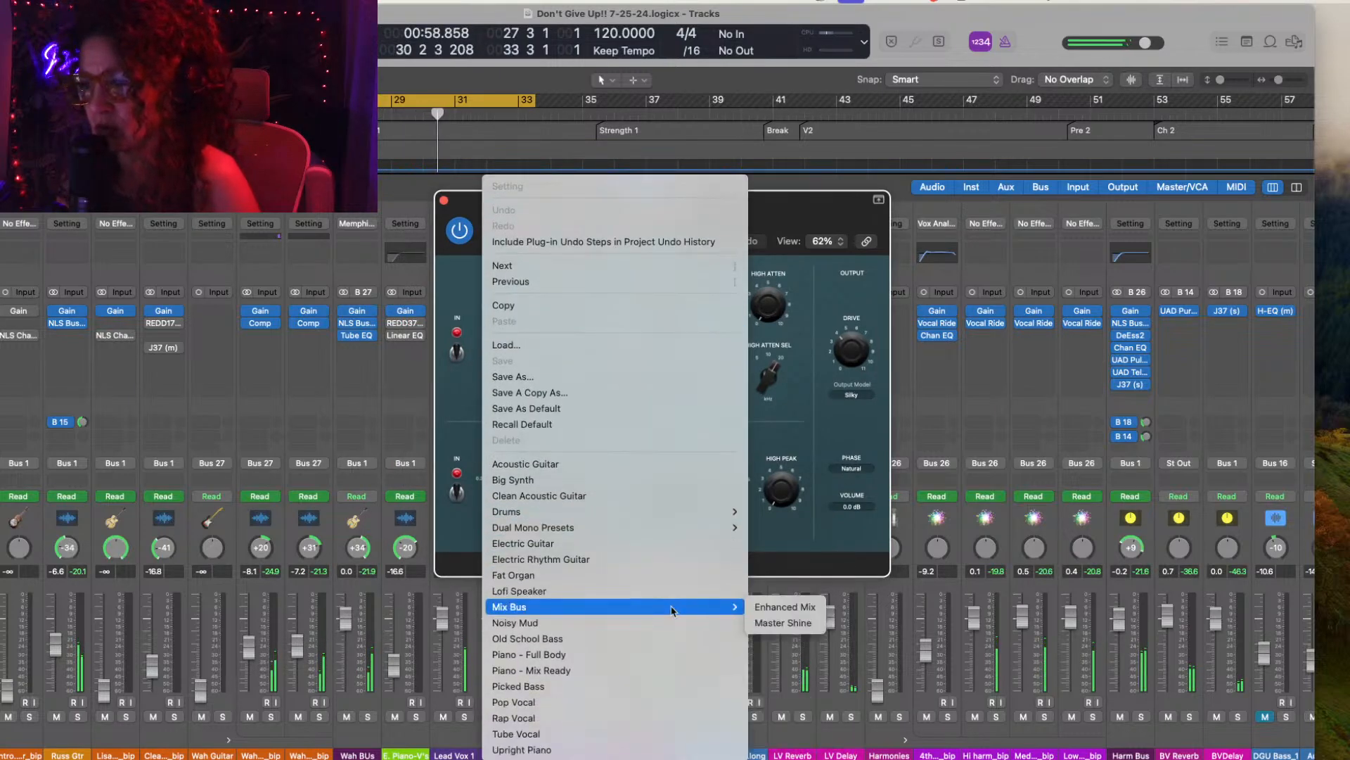
{"action": "left_click", "coordinate": [665, 559]}
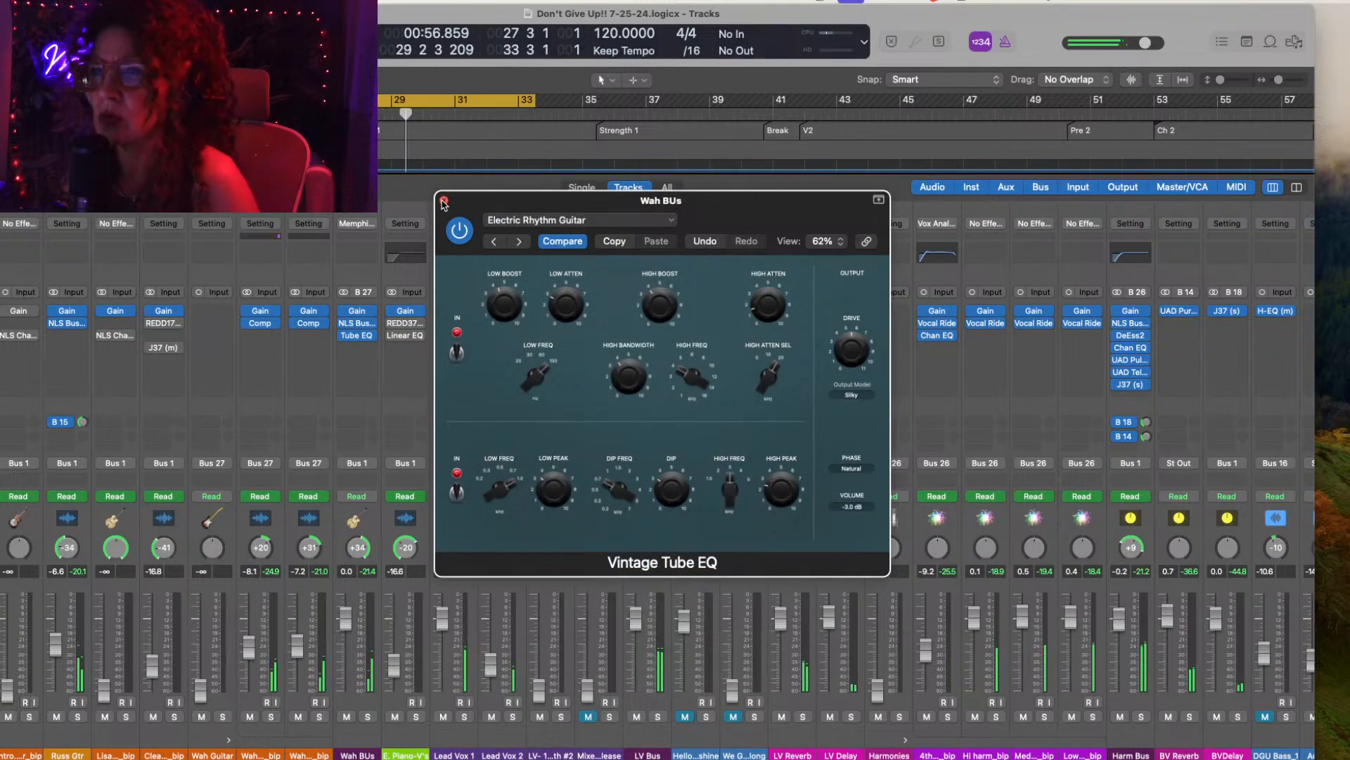
Step: Solo the Wah BUs channel and compare the Vintage Tube EQ with bypass, leaving it switched on
{"action": "left_click", "coordinate": [367, 716]}
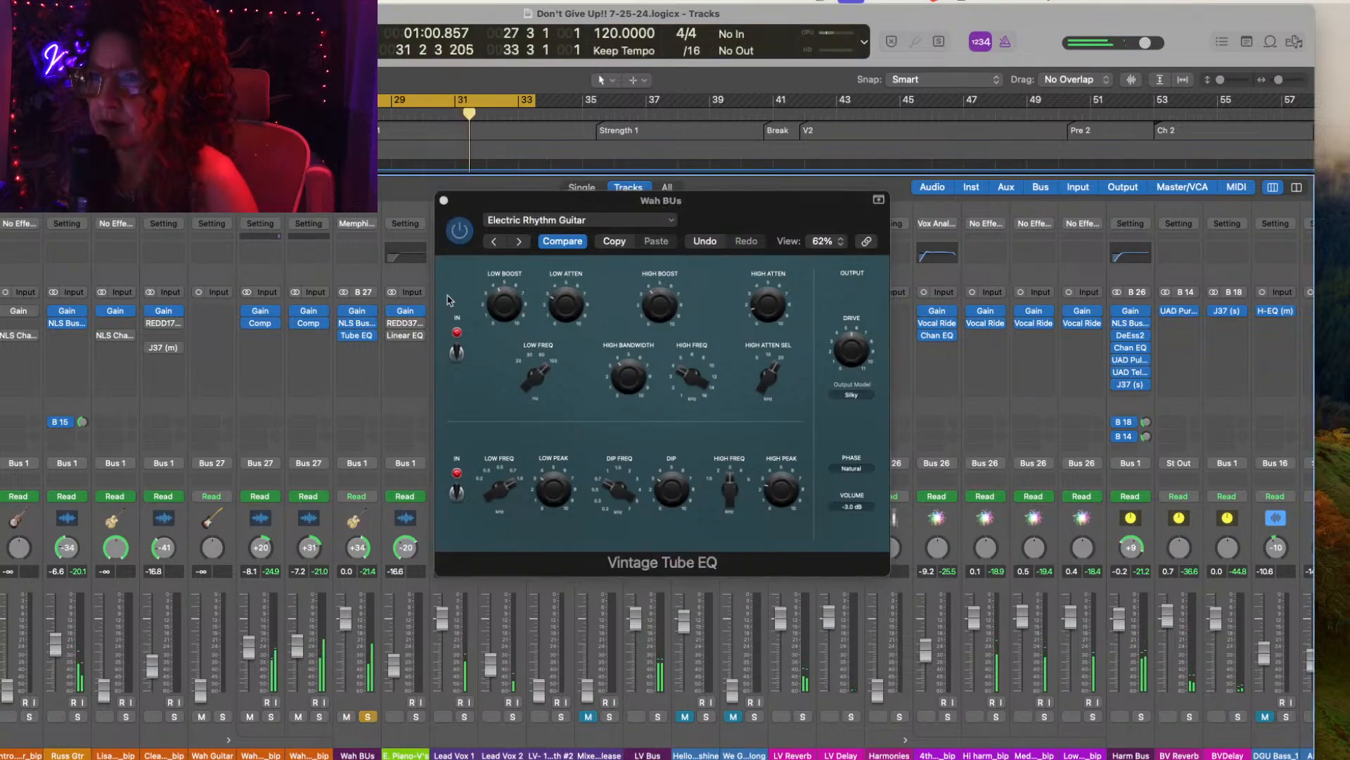
{"action": "left_click", "coordinate": [463, 241]}
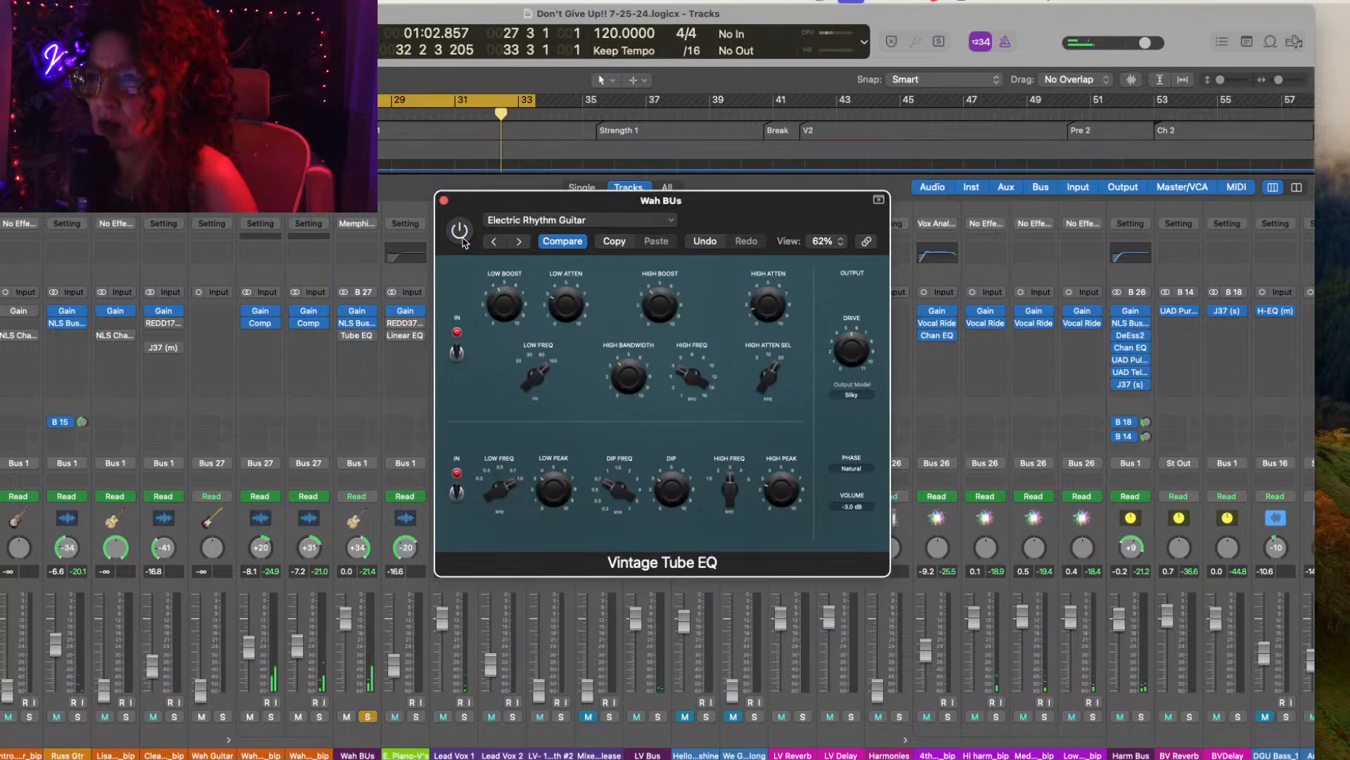
{"action": "left_click", "coordinate": [461, 235]}
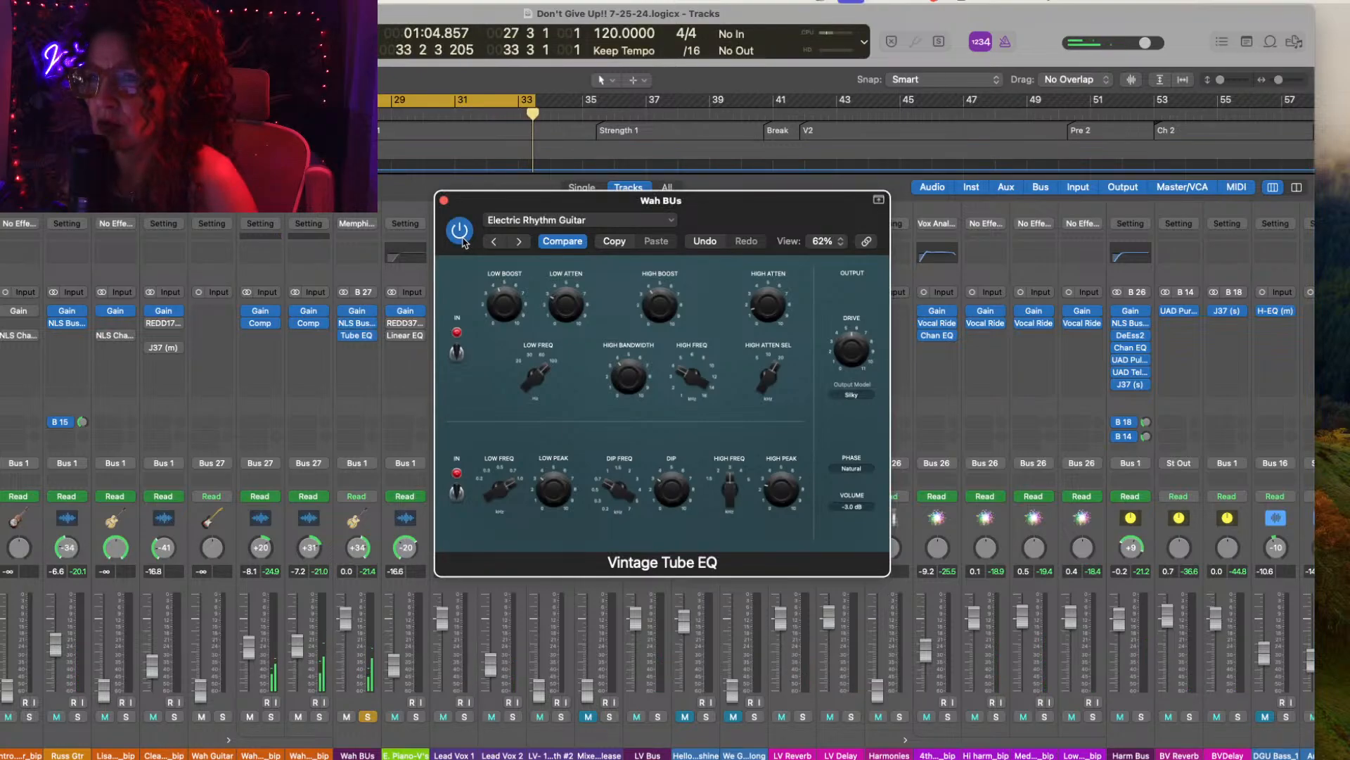
{"action": "left_click", "coordinate": [461, 239]}
{"action": "left_click", "coordinate": [461, 235]}
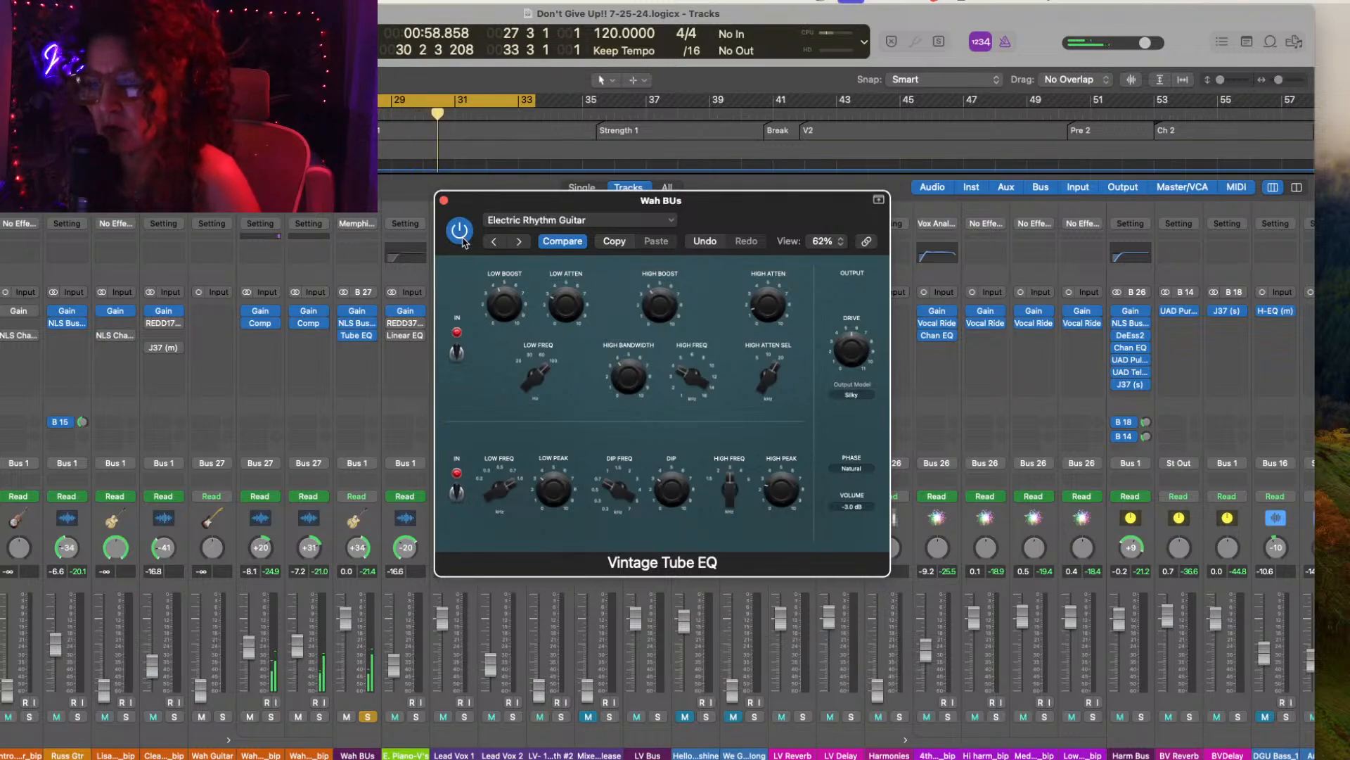
{"action": "left_click", "coordinate": [461, 237]}
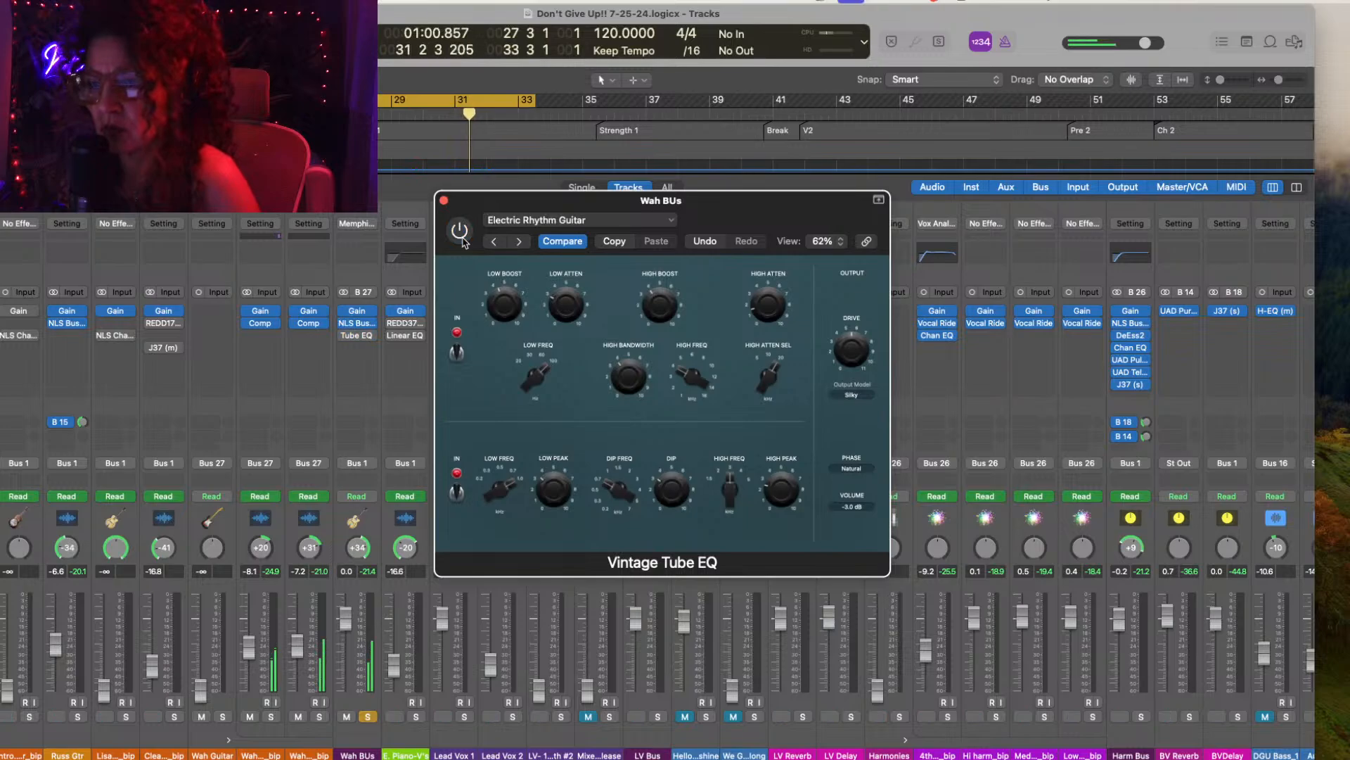
{"action": "left_click", "coordinate": [461, 232]}
{"action": "left_click", "coordinate": [444, 200]}
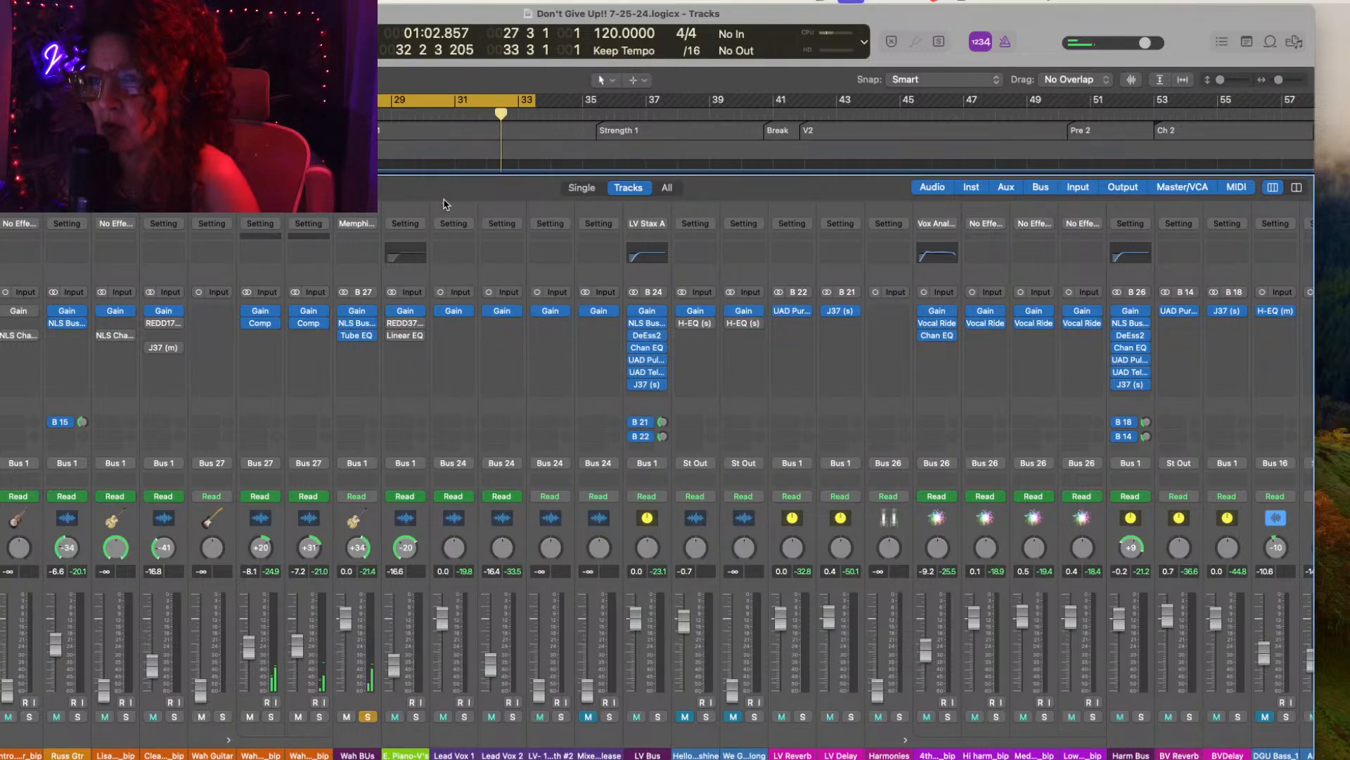
{"action": "mouse_move", "coordinate": [361, 337]}
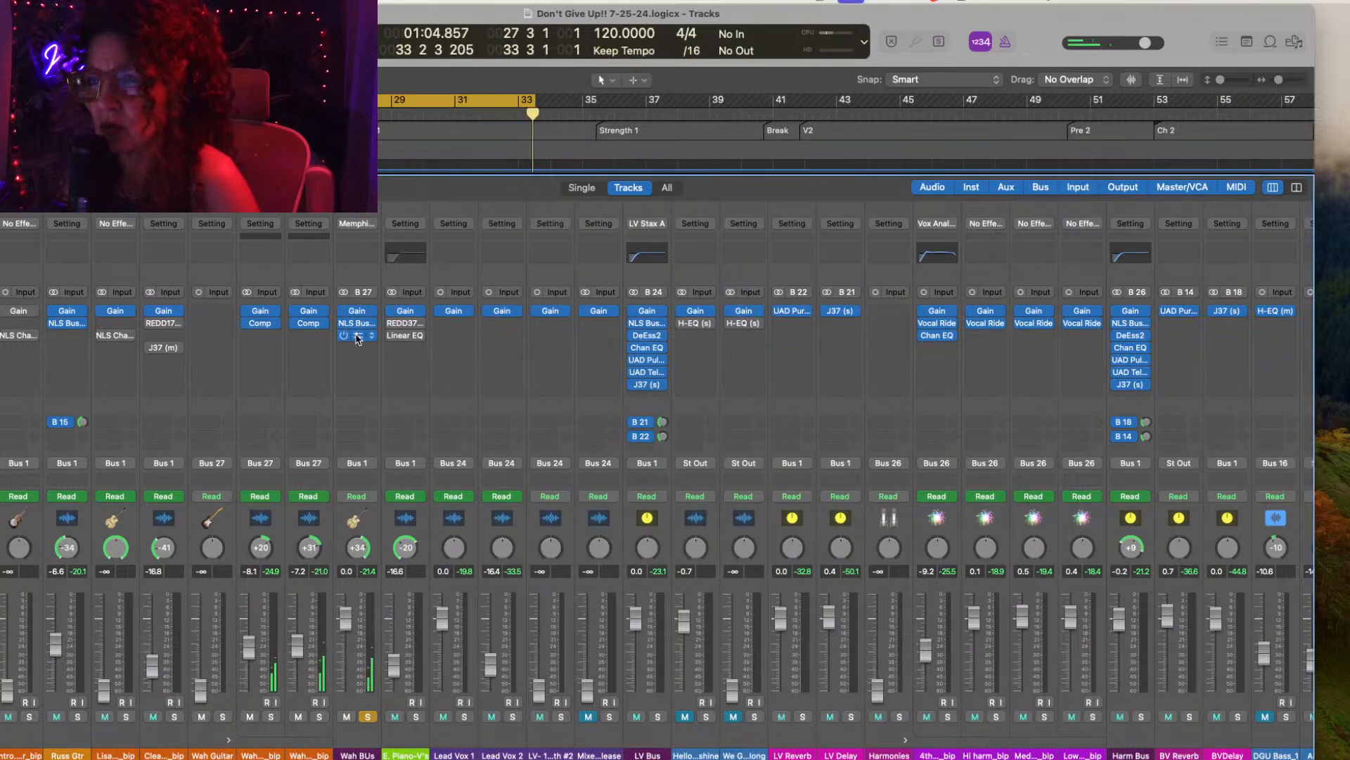
{"action": "left_click", "coordinate": [357, 336]}
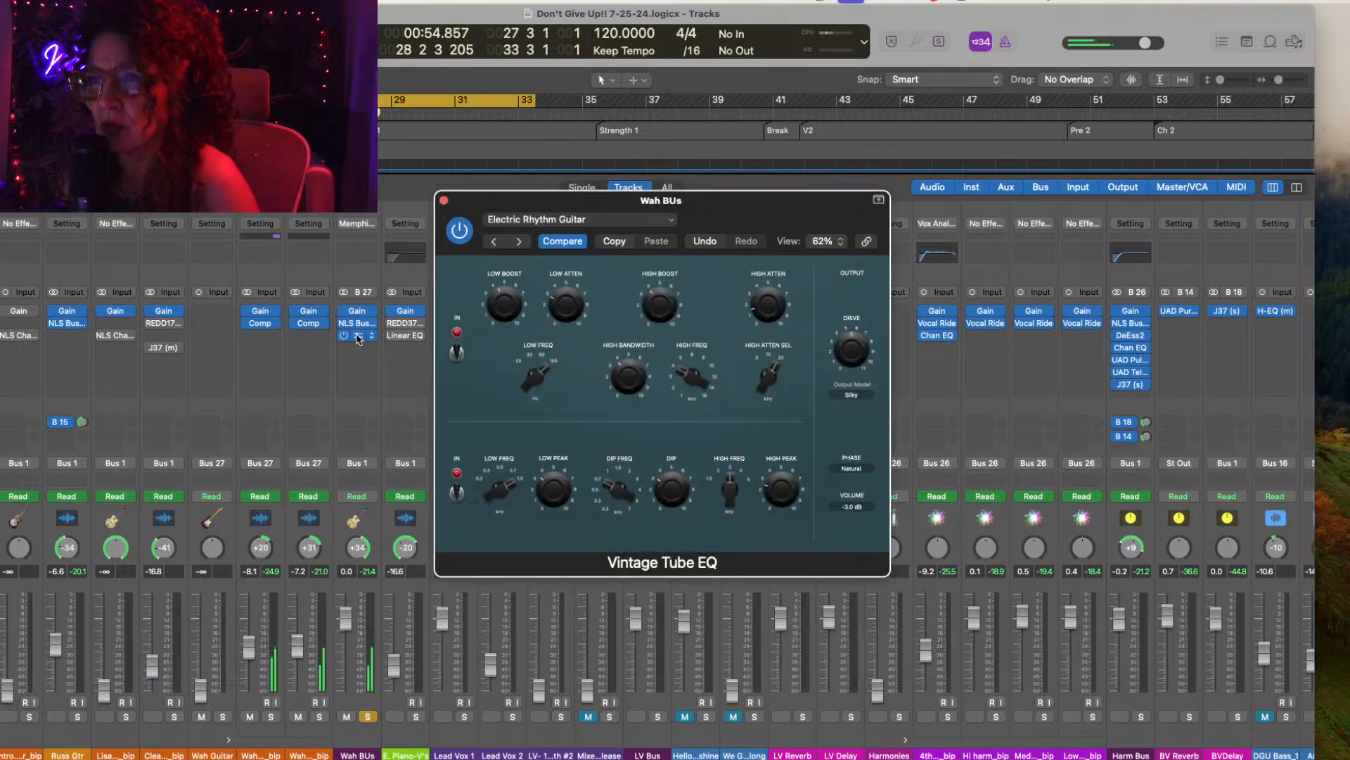
{"action": "left_click", "coordinate": [444, 200]}
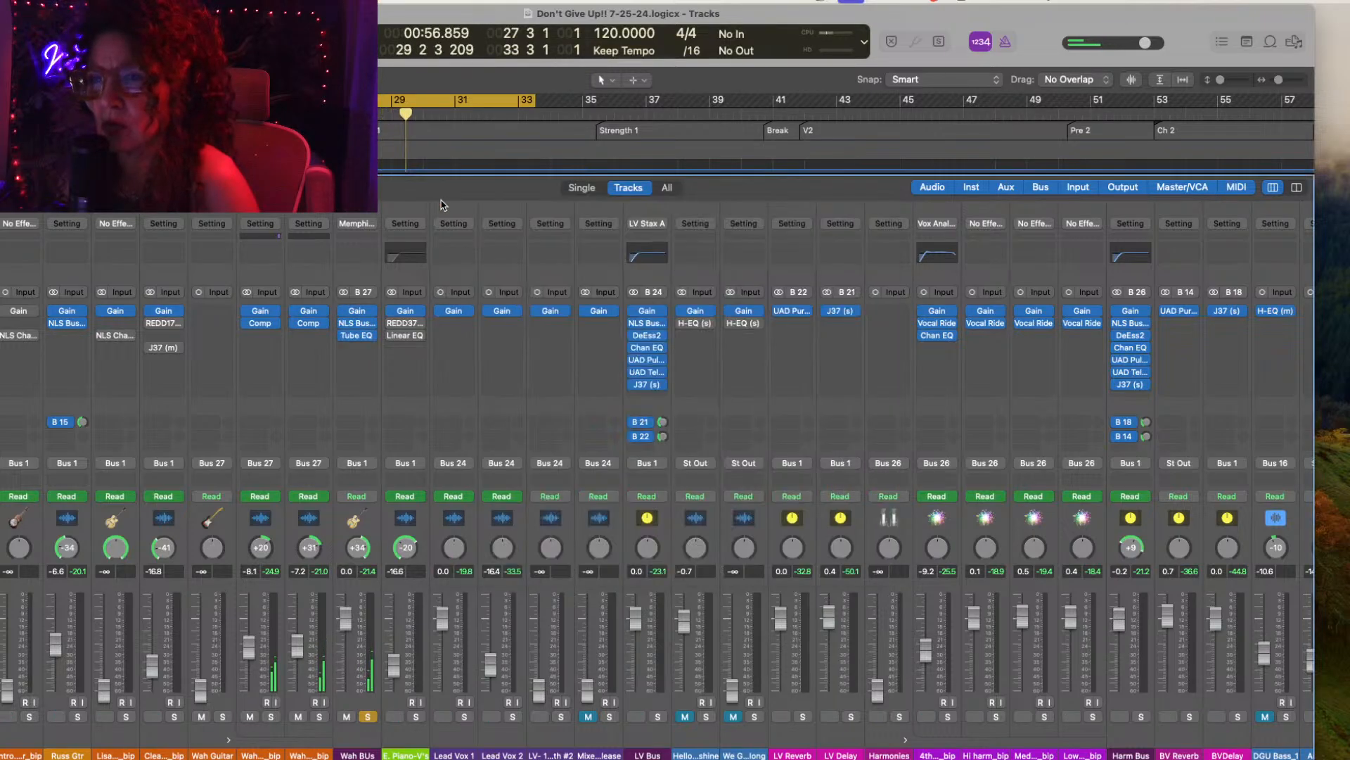
Step: Try a stereo H-EQ after the Vintage Tube EQ on the Wah BUs channel and freeze its analyzer
{"action": "left_click", "coordinate": [372, 347]}
{"action": "mouse_move", "coordinate": [457, 442]}
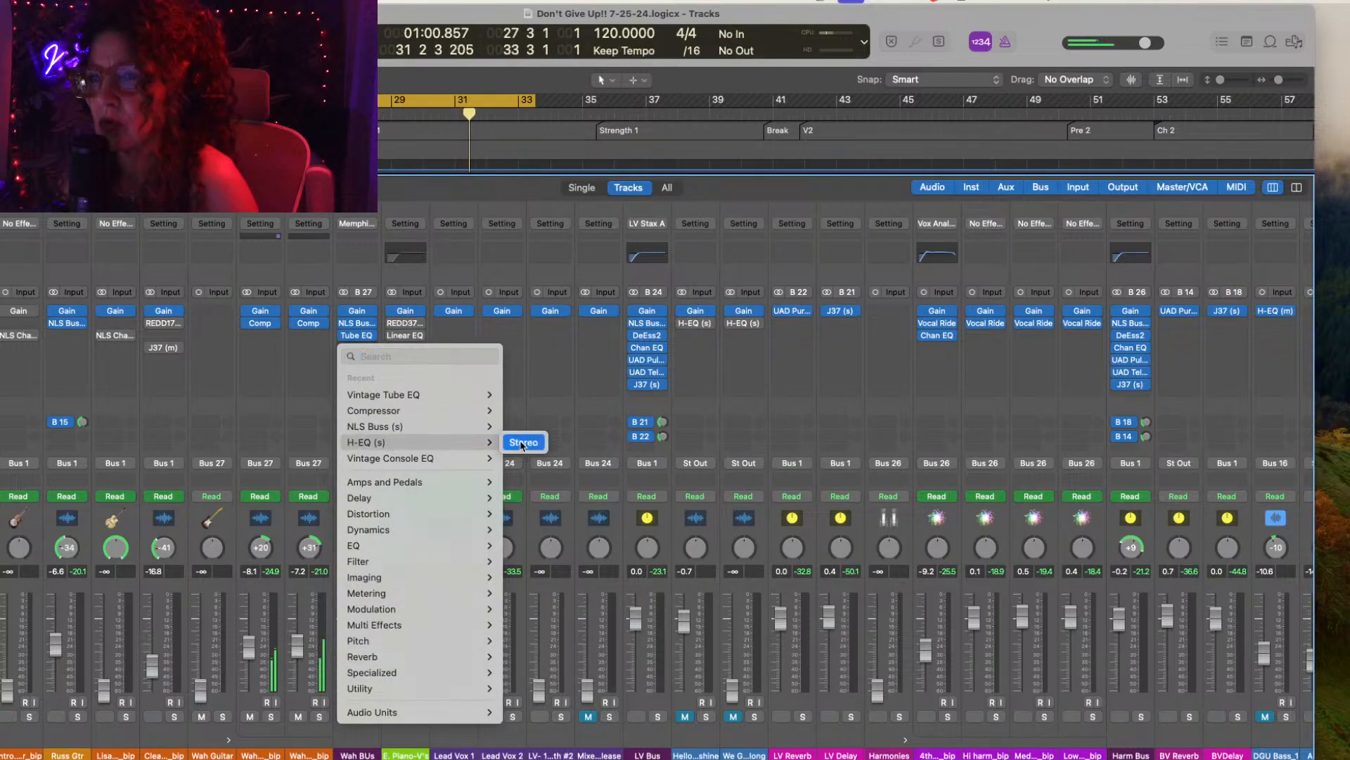
{"action": "left_click", "coordinate": [522, 442]}
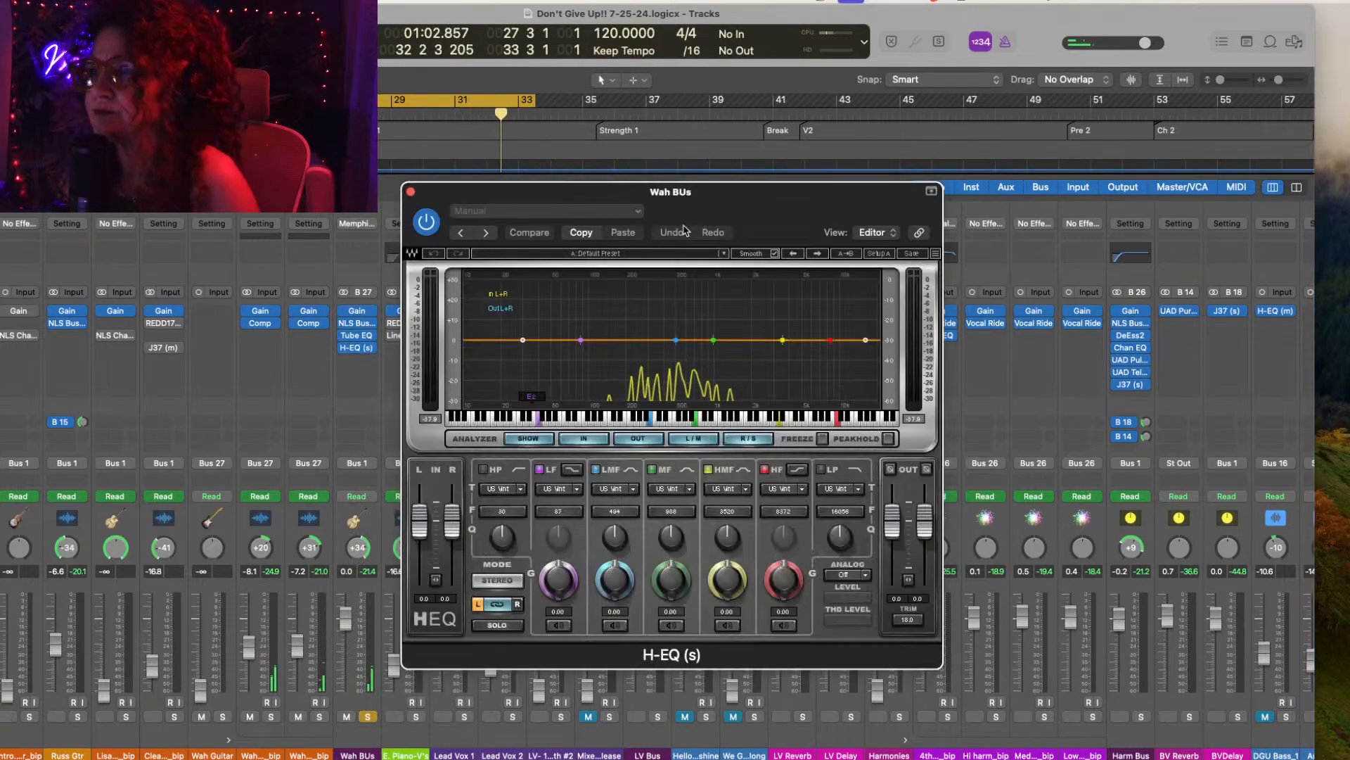
{"action": "left_click", "coordinate": [821, 438]}
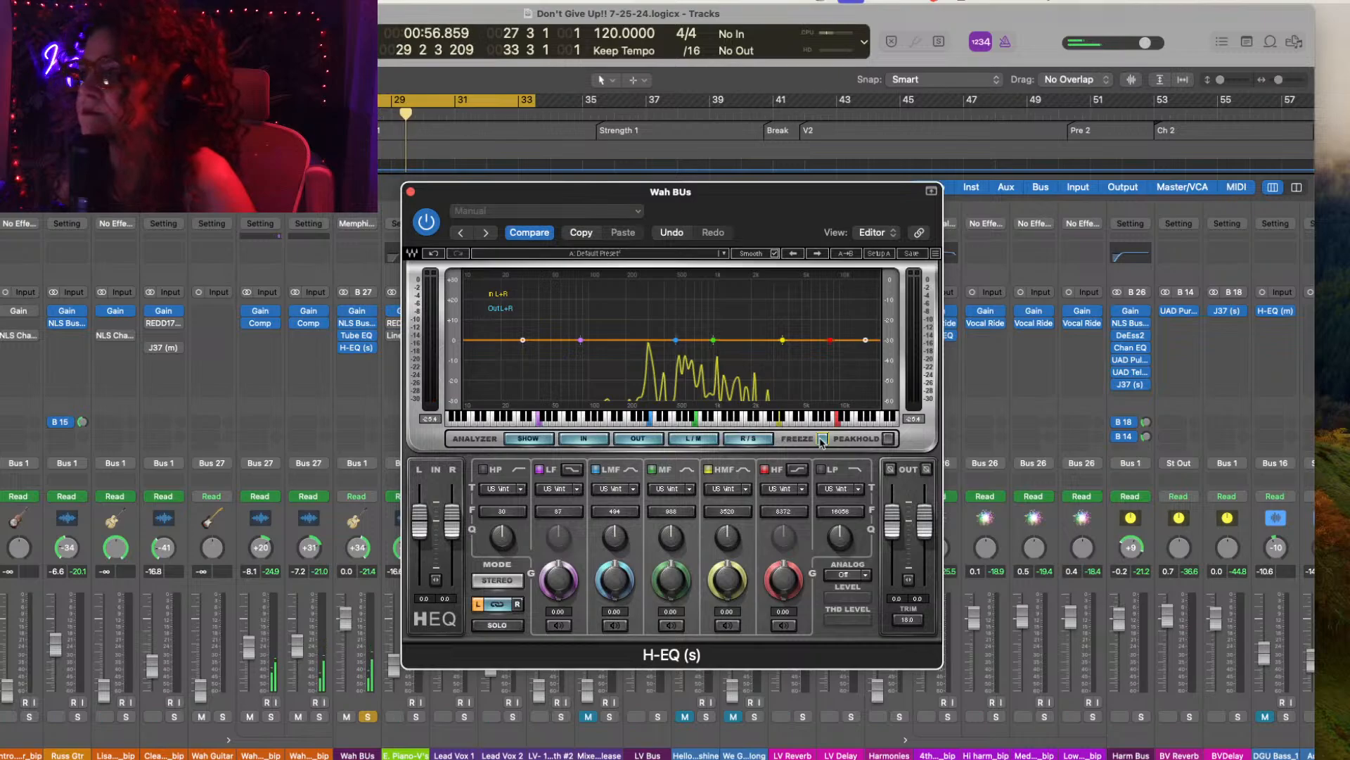
{"action": "left_click_drag", "start_coordinate": [746, 211], "coordinate": [846, 186]}
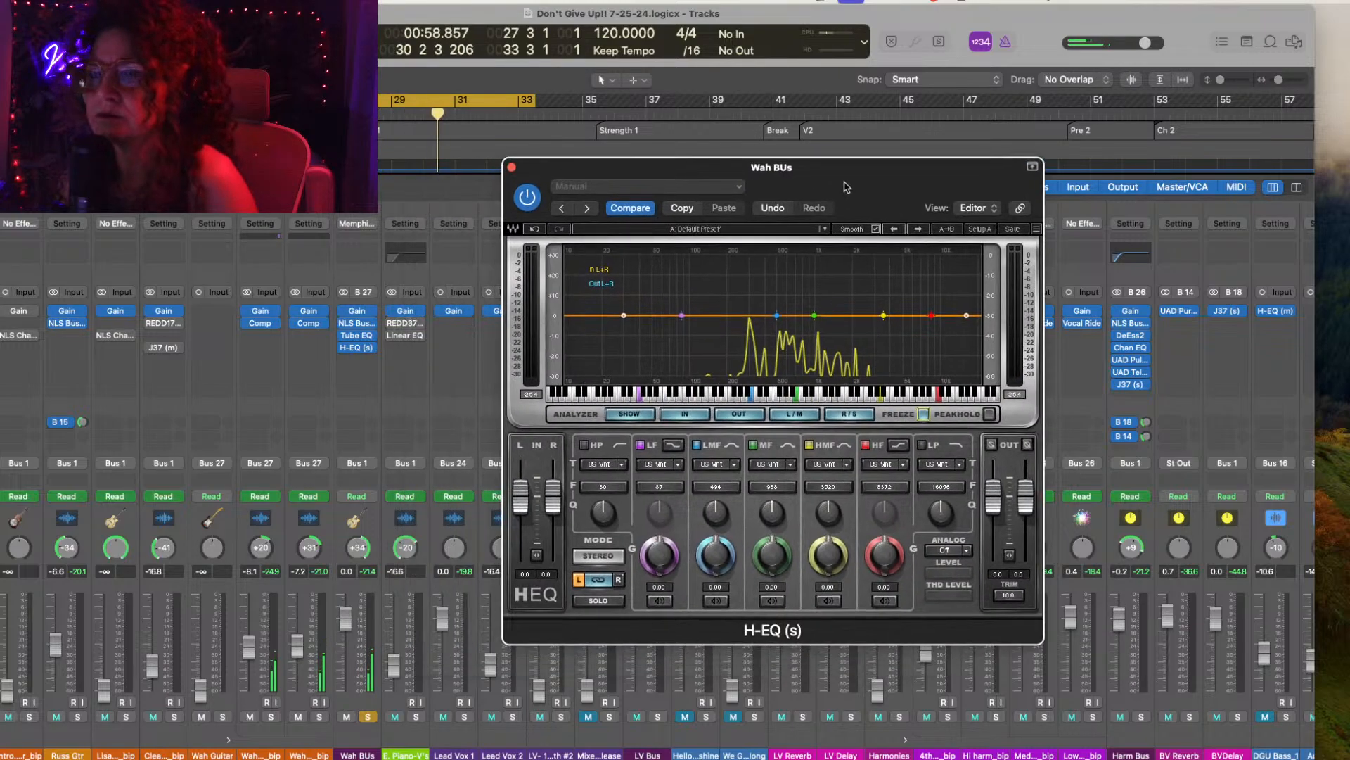
Step: Examine the wah signal in the unfrozen H-EQ analyzer beside the Vintage Tube EQ, comparing Wah BUs in solo and in the mix
{"action": "left_click", "coordinate": [368, 716]}
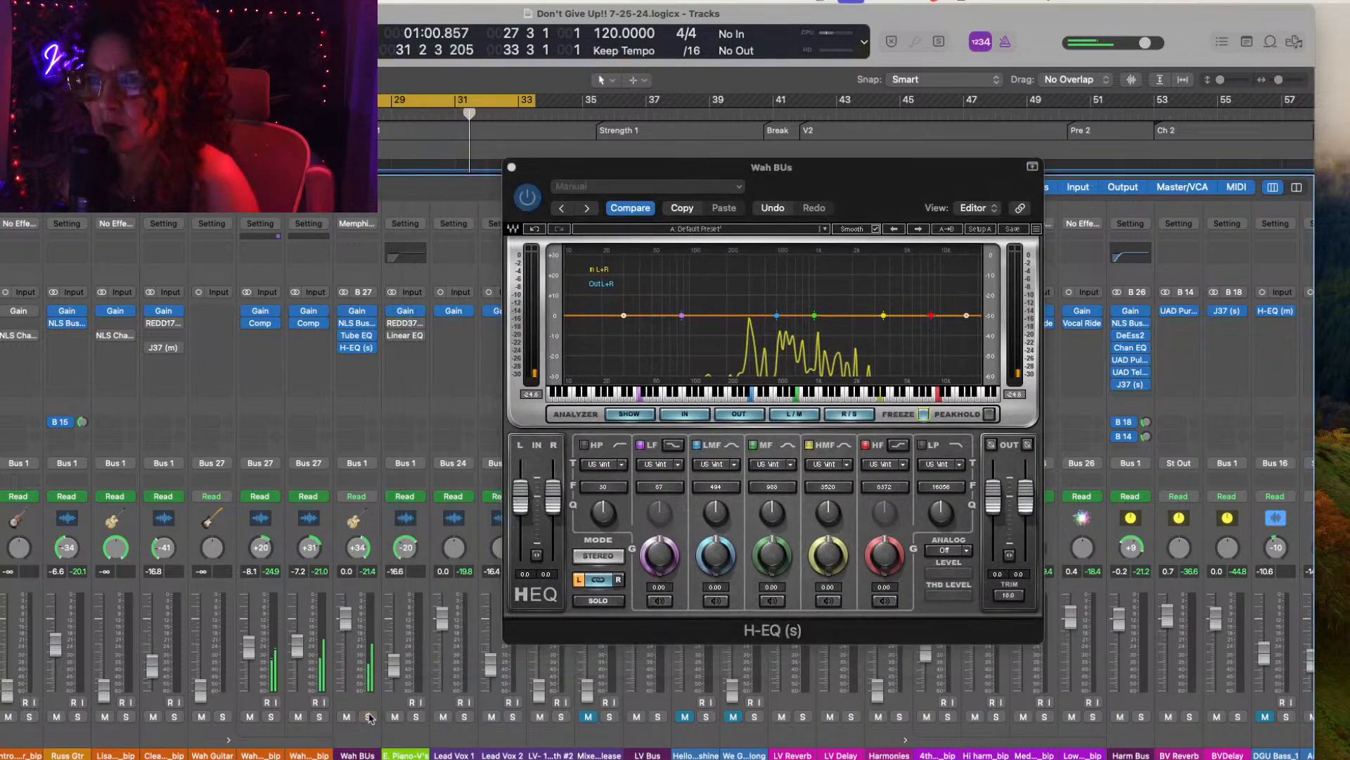
{"action": "left_click", "coordinate": [359, 336]}
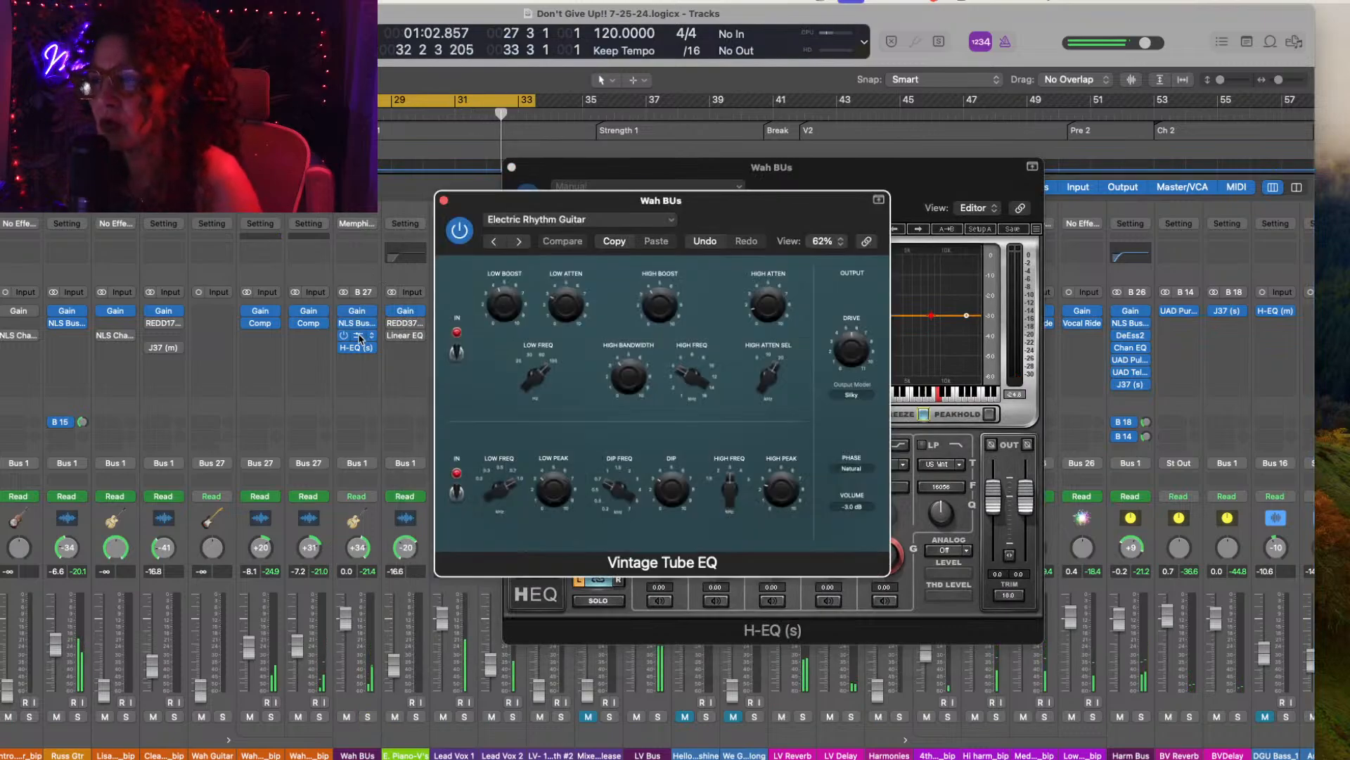
{"action": "left_click_drag", "start_coordinate": [759, 204], "coordinate": [430, 150]}
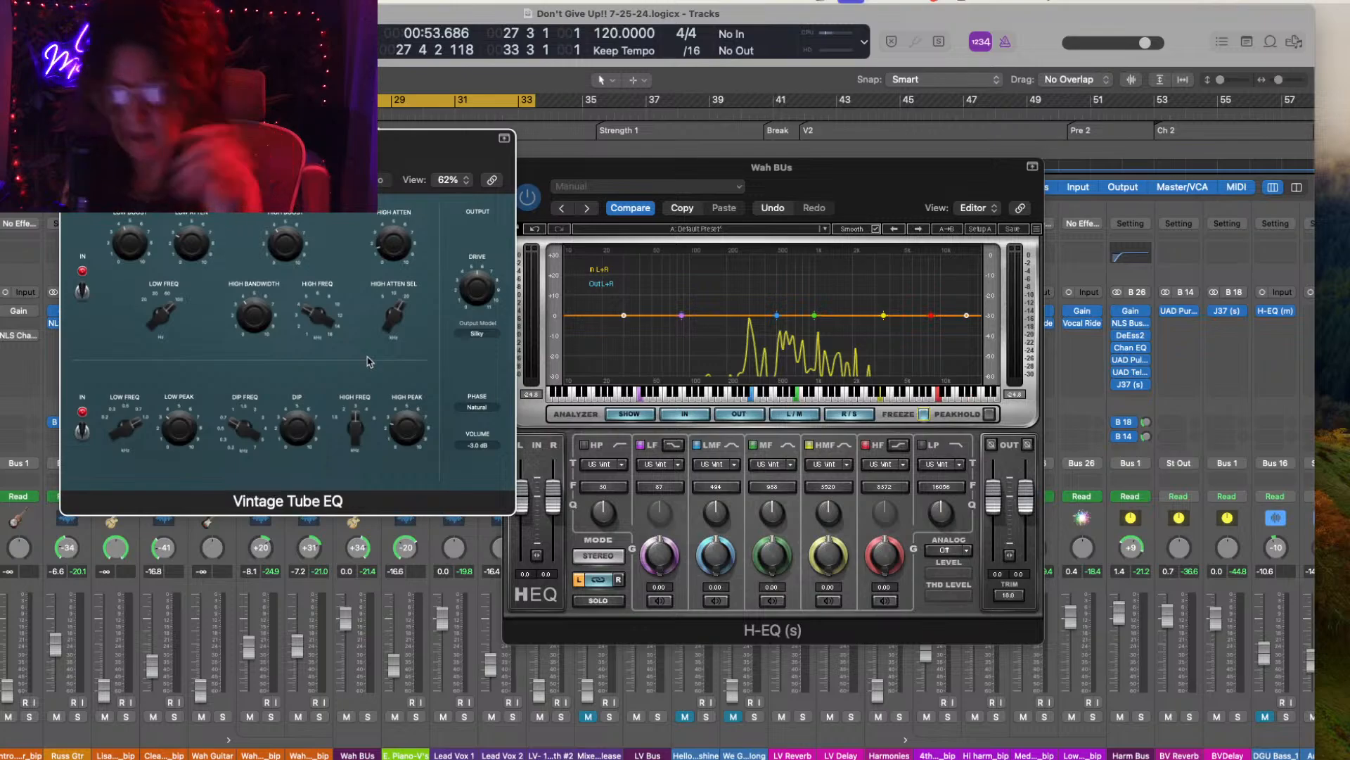
{"action": "left_click", "coordinate": [924, 415]}
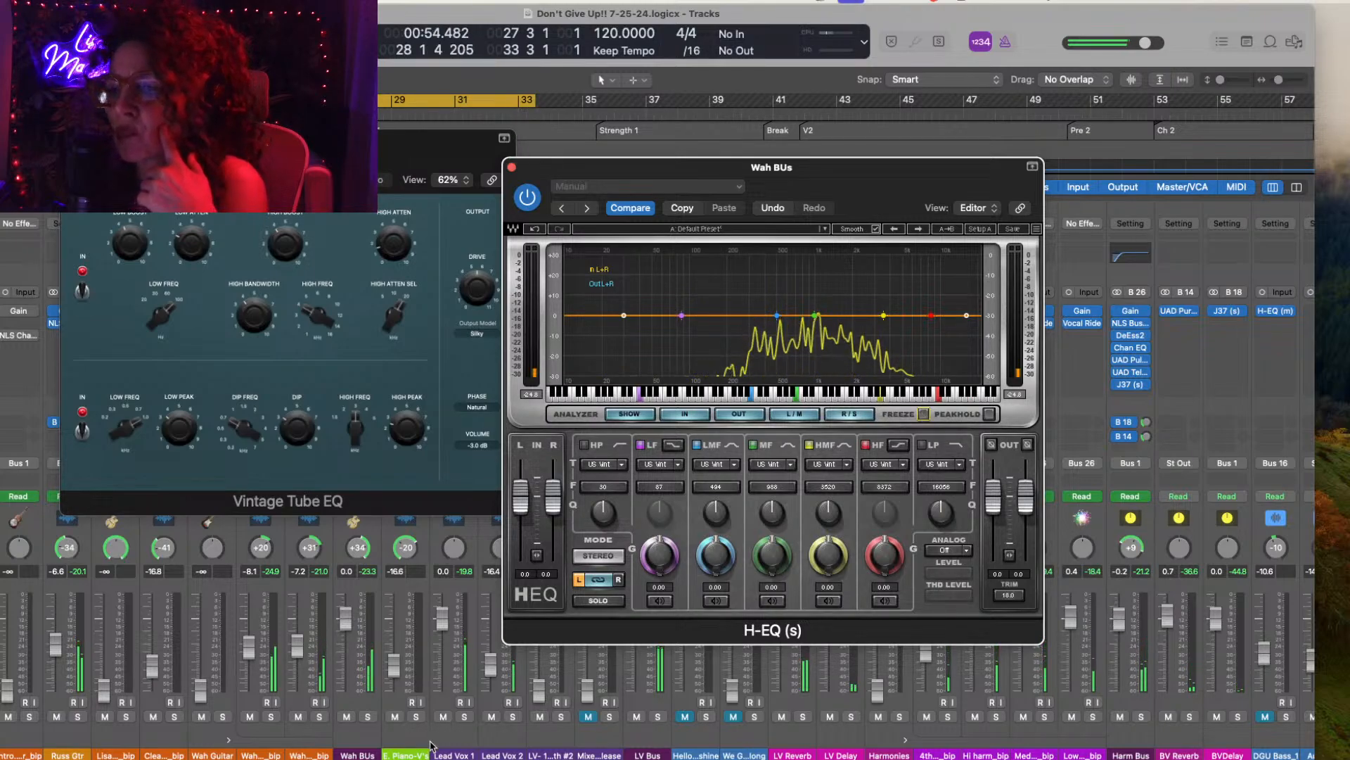
{"action": "left_click", "coordinate": [367, 716]}
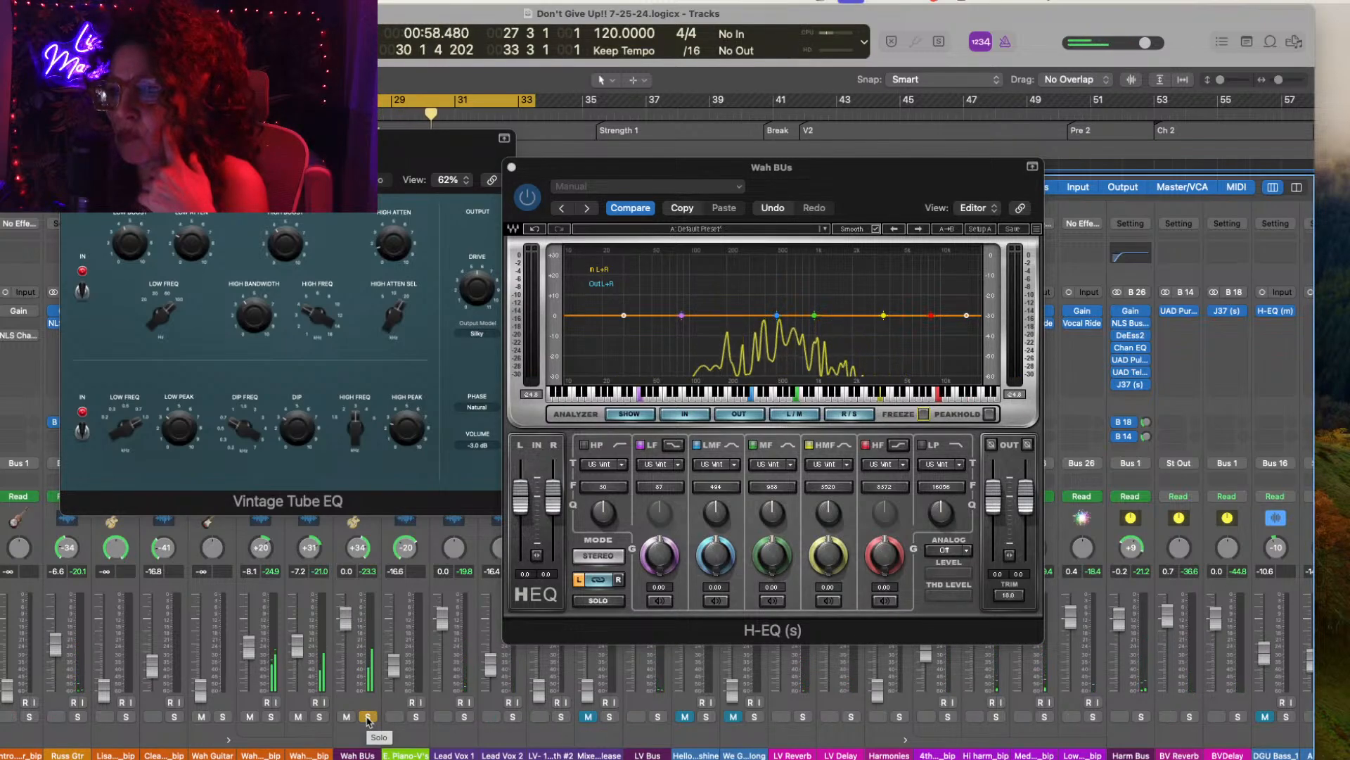
{"action": "left_click", "coordinate": [367, 717]}
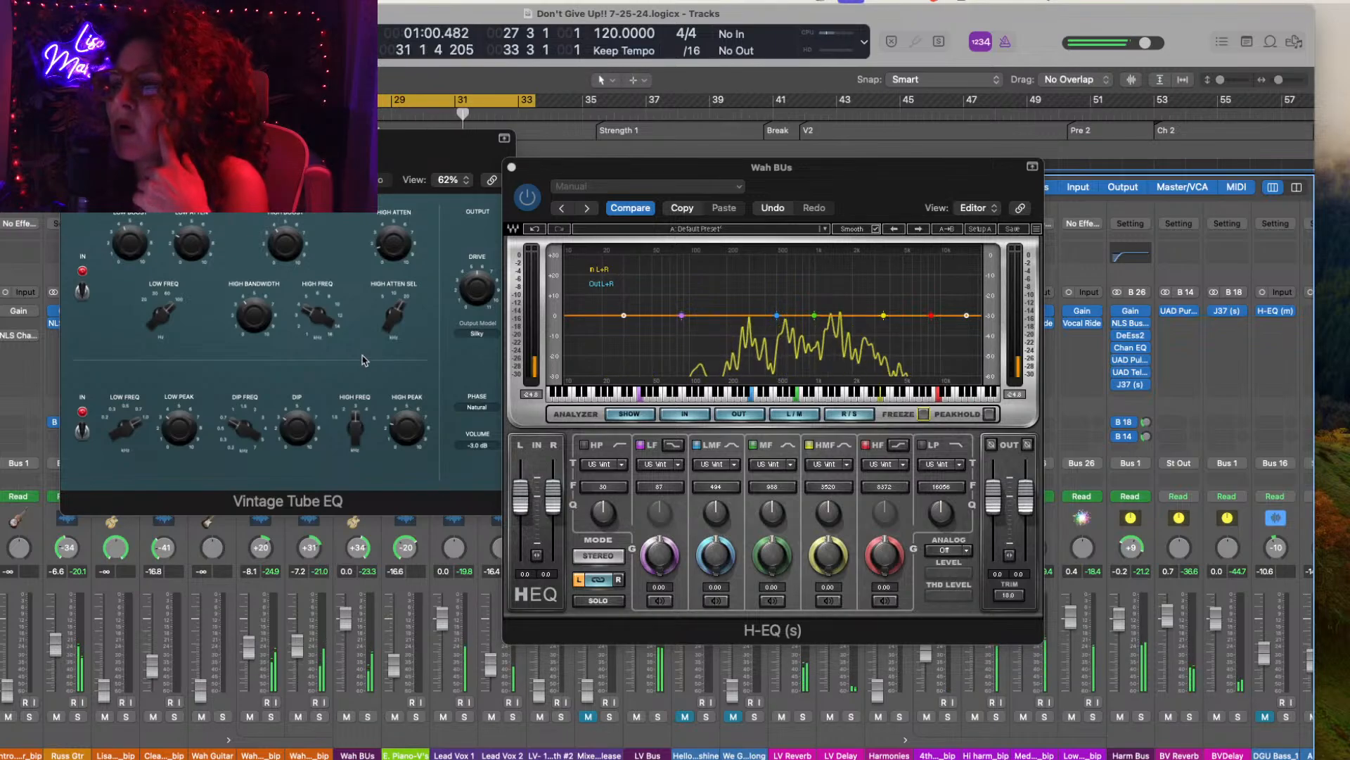
{"action": "mouse_move", "coordinate": [245, 318]}
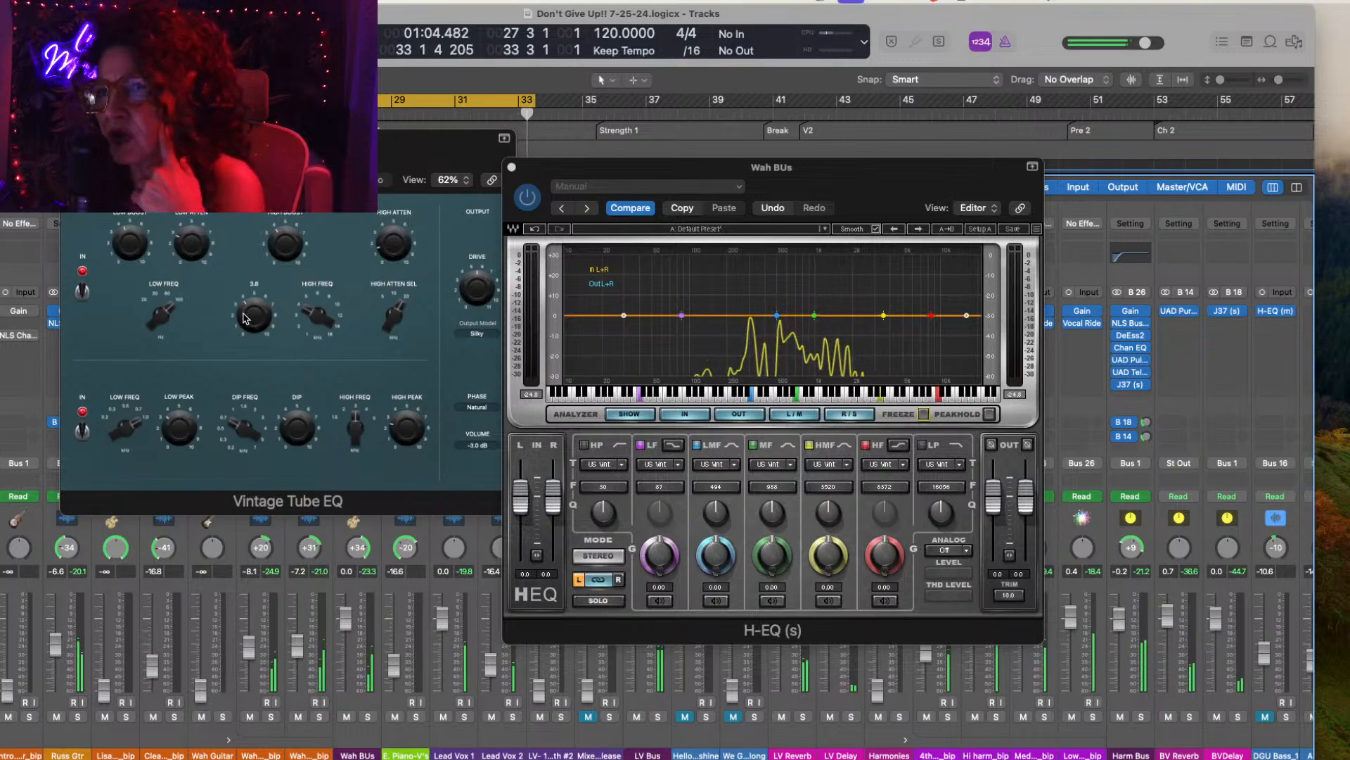
{"action": "left_click", "coordinate": [246, 318]}
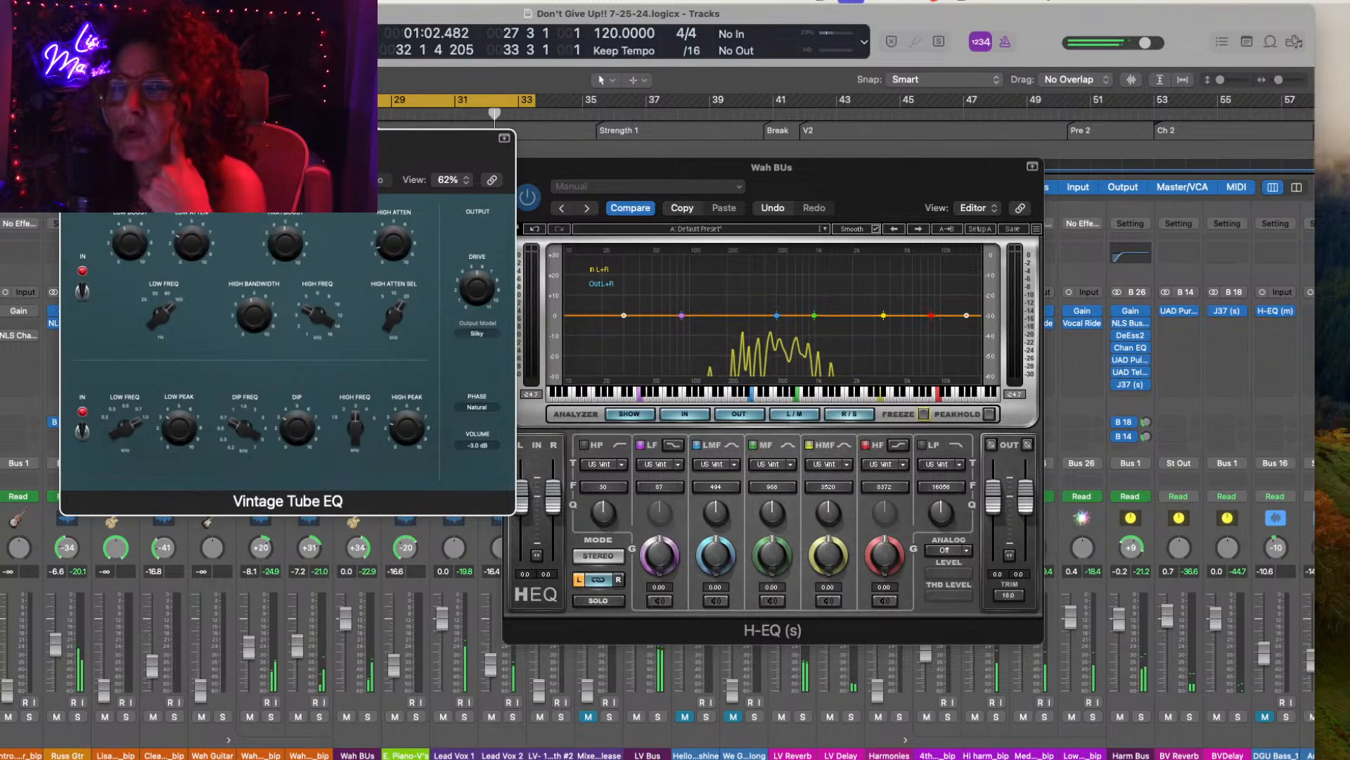
Step: Close both EQ windows and remove the H-EQ from the Wah BUs channel
{"action": "left_click", "coordinate": [71, 138]}
{"action": "left_click", "coordinate": [514, 168]}
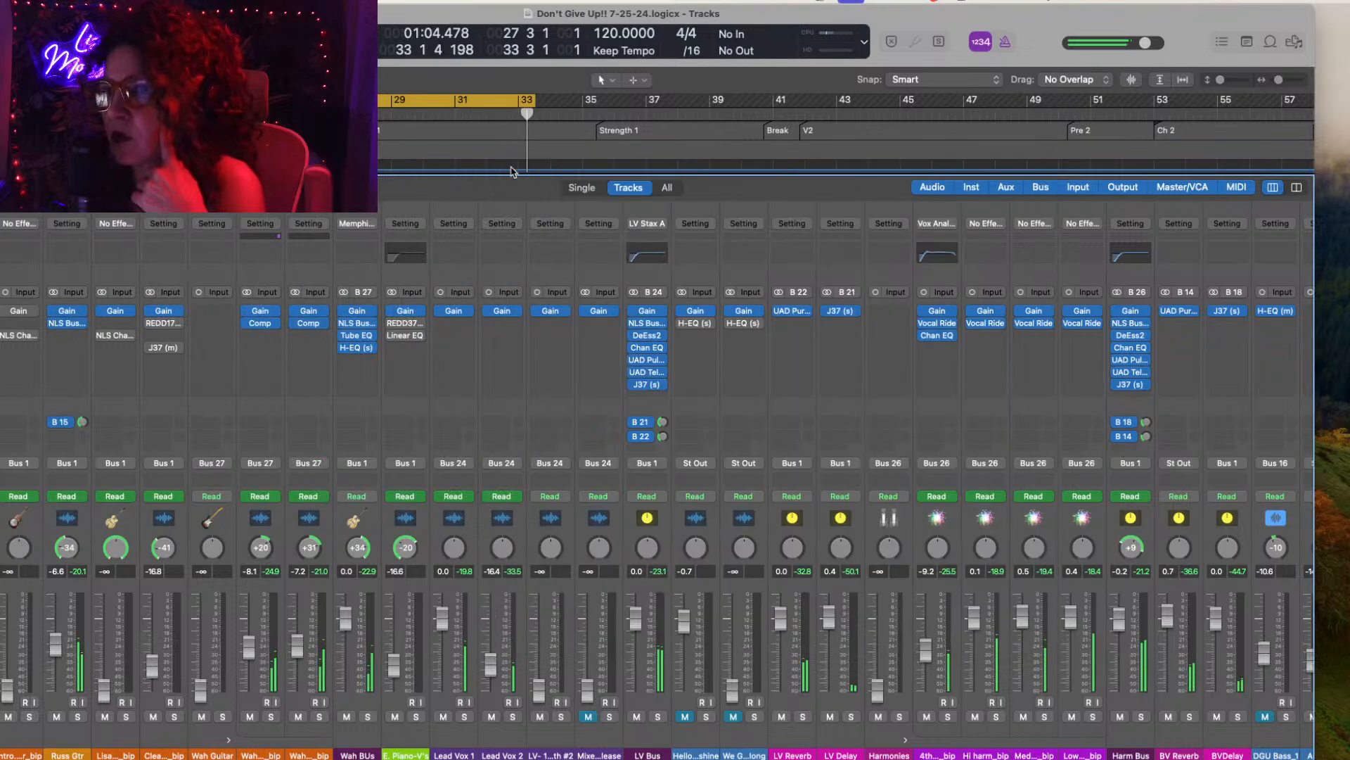
{"action": "left_click", "coordinate": [371, 349]}
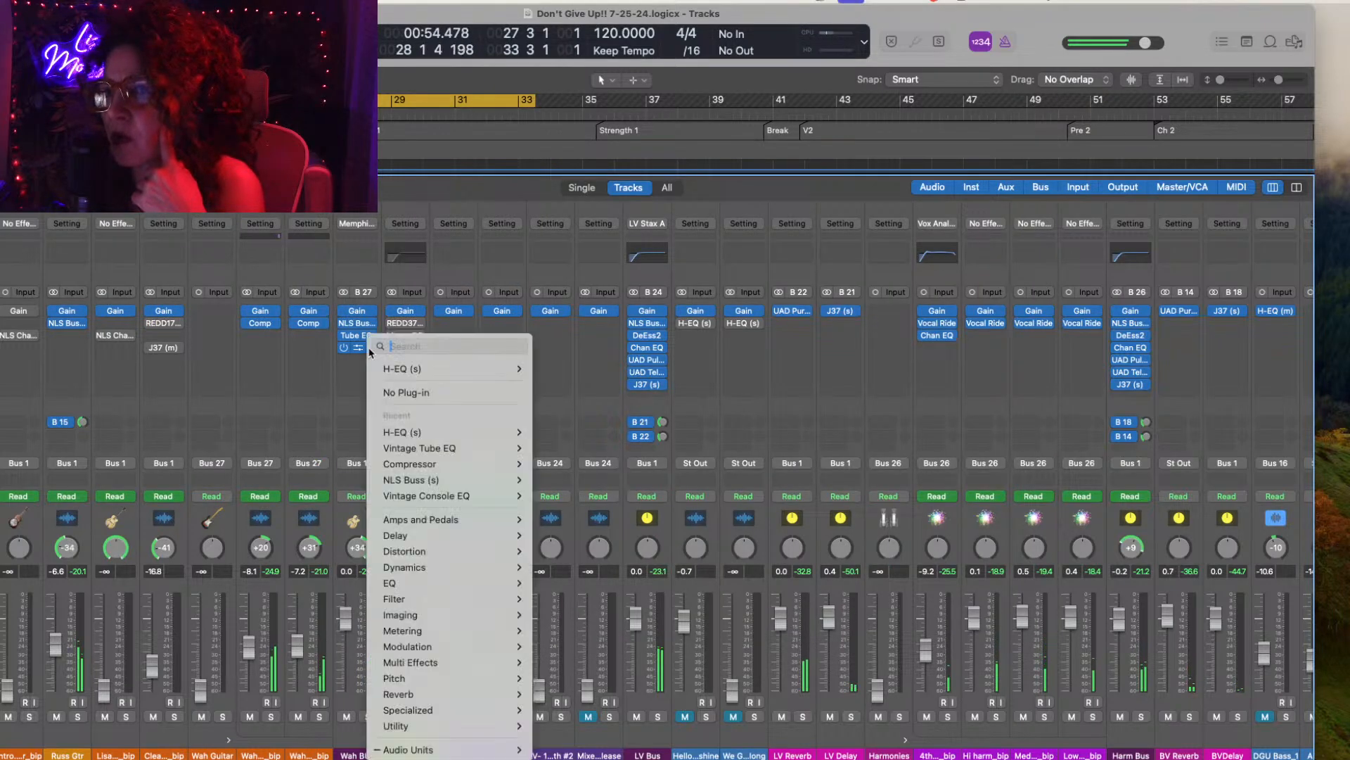
{"action": "left_click", "coordinate": [384, 392]}
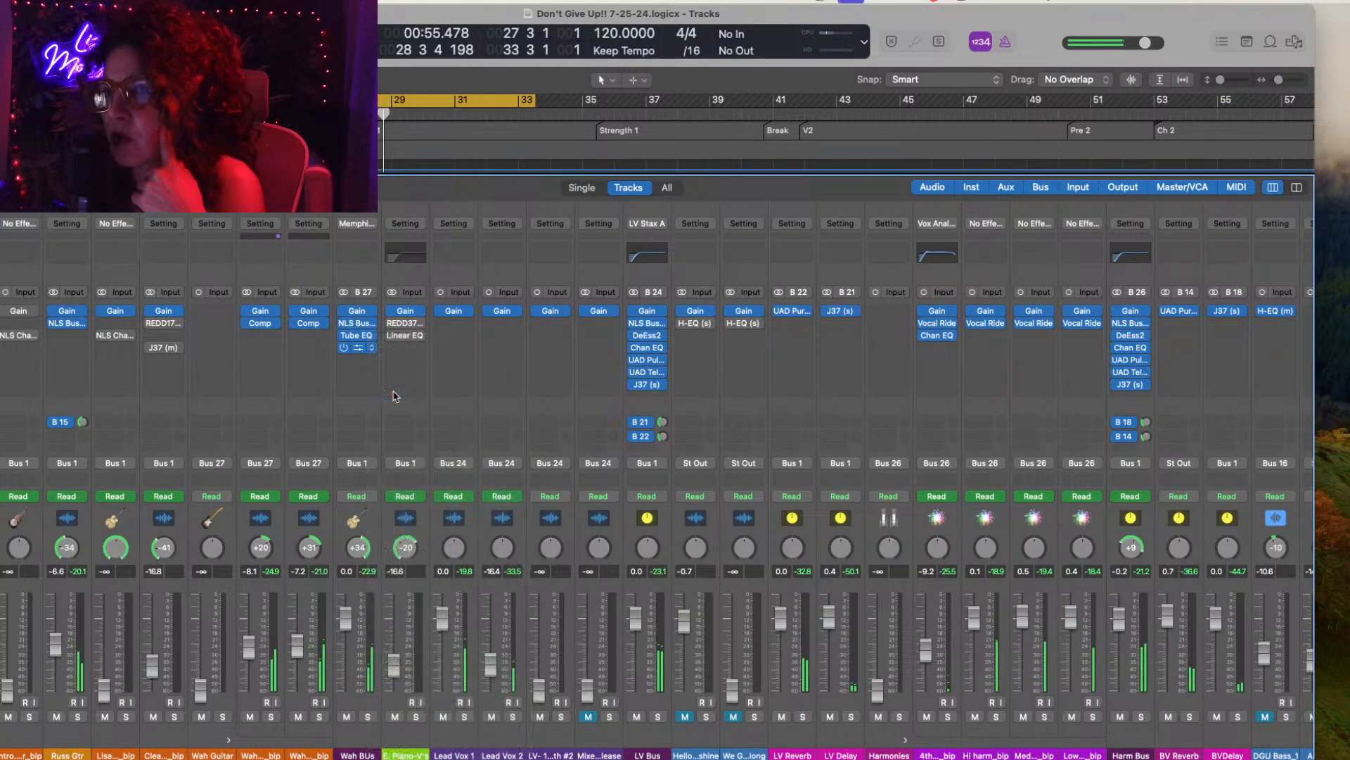
Step: Insert the stereo Waves J37 tape plug-in after the Vintage Tube EQ on the Wah BUs channel
{"action": "left_click", "coordinate": [371, 348]}
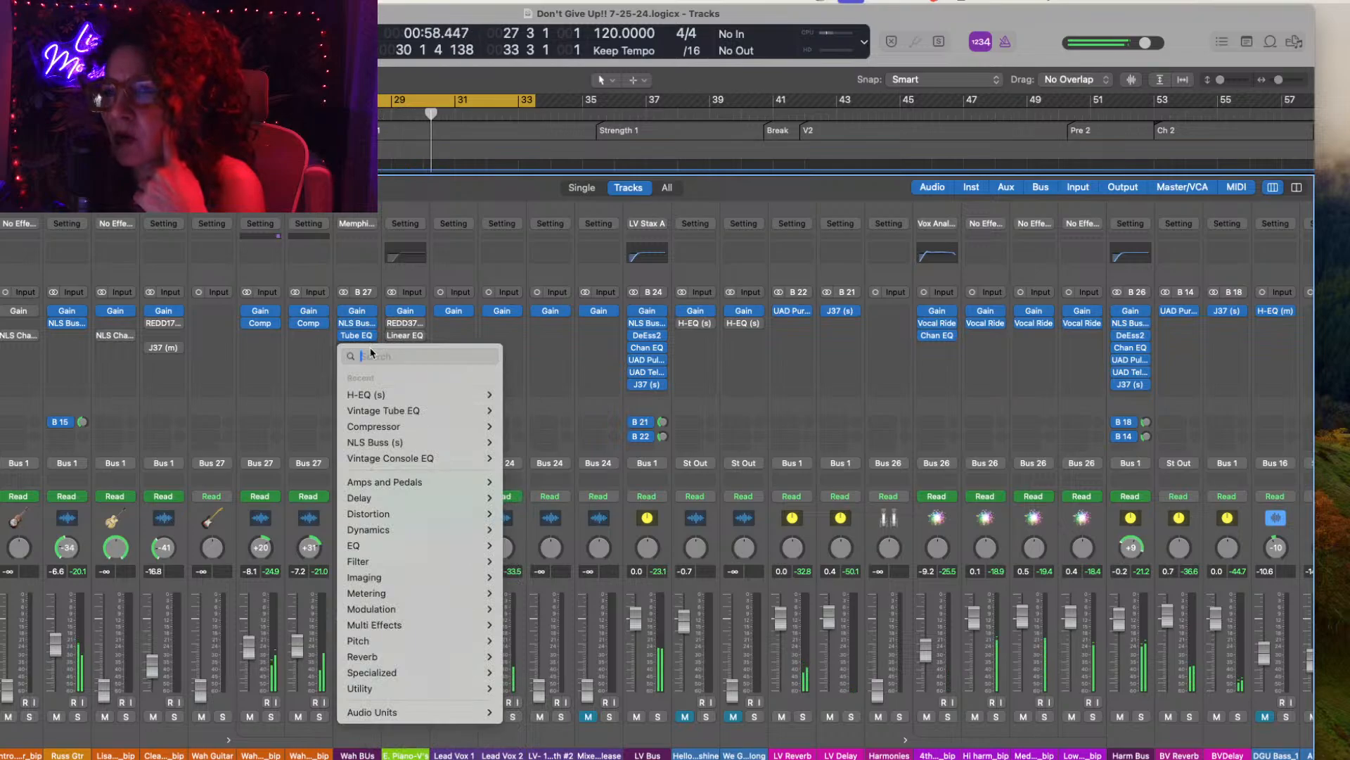
{"action": "mouse_move", "coordinate": [422, 712]}
{"action": "mouse_move", "coordinate": [534, 749]}
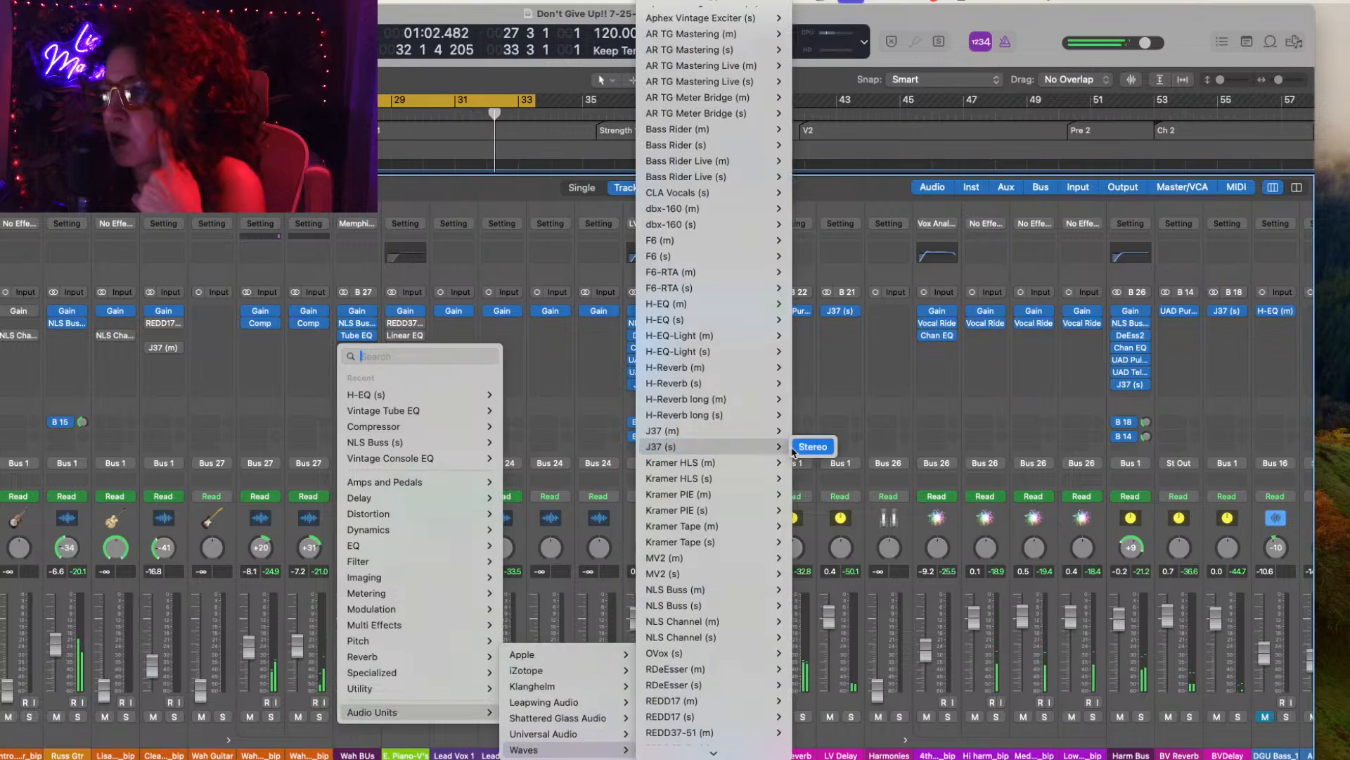
{"action": "left_click", "coordinate": [808, 447]}
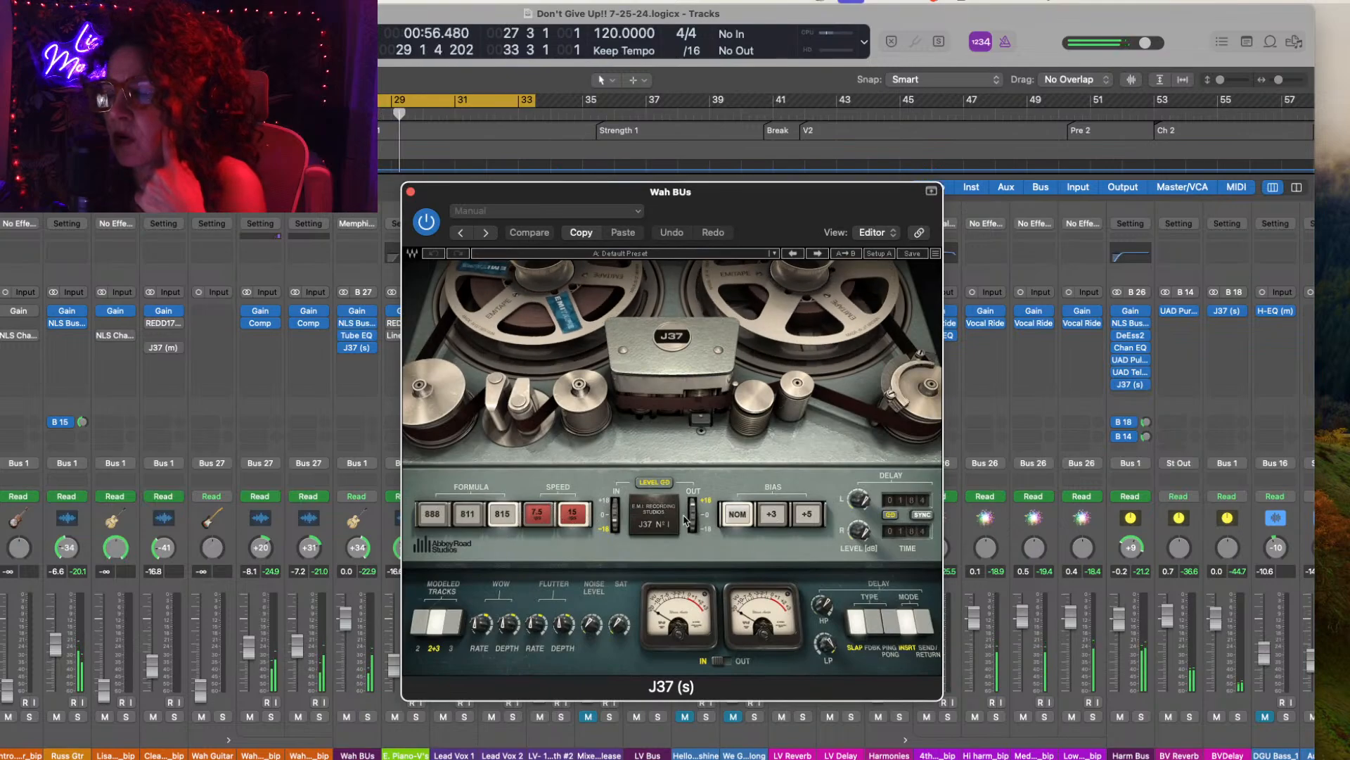
Step: Set the Wah BUs J37 to tape formula 888 and raise its input level to about 11.4 dB
{"action": "left_click", "coordinate": [433, 515]}
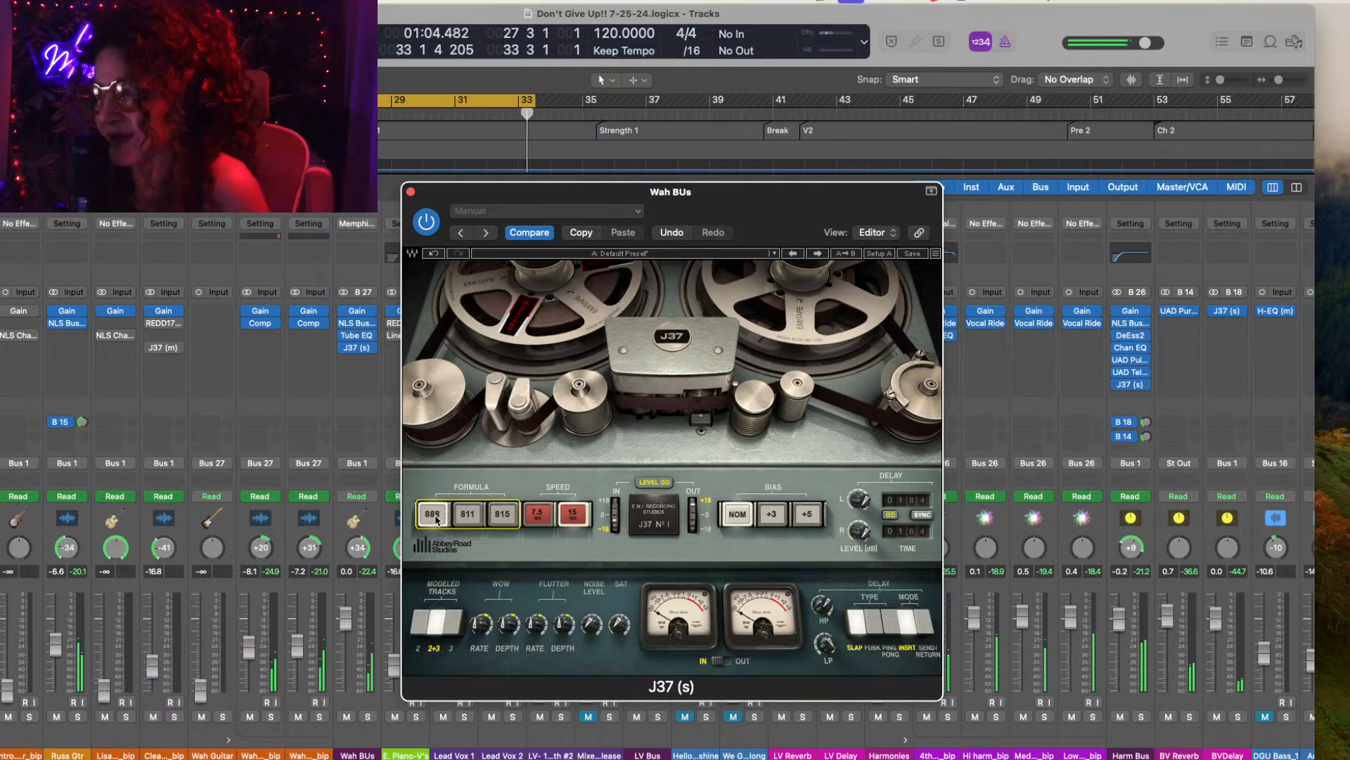
{"action": "left_click_drag", "start_coordinate": [617, 523], "coordinate": [605, 301]}
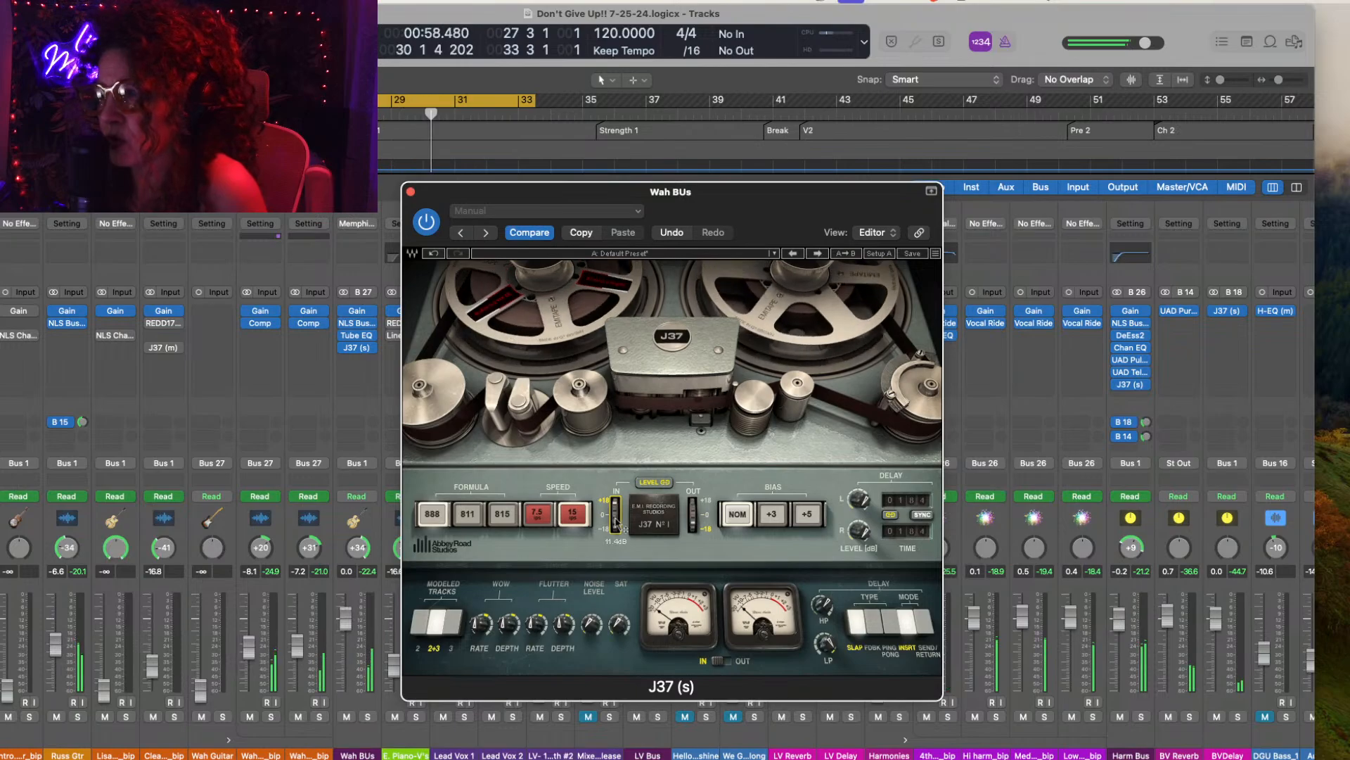
Step: Lower the Wah BUs J37 input level to about 7.5 dB and close its window
{"action": "left_click_drag", "start_coordinate": [617, 524], "coordinate": [612, 441]}
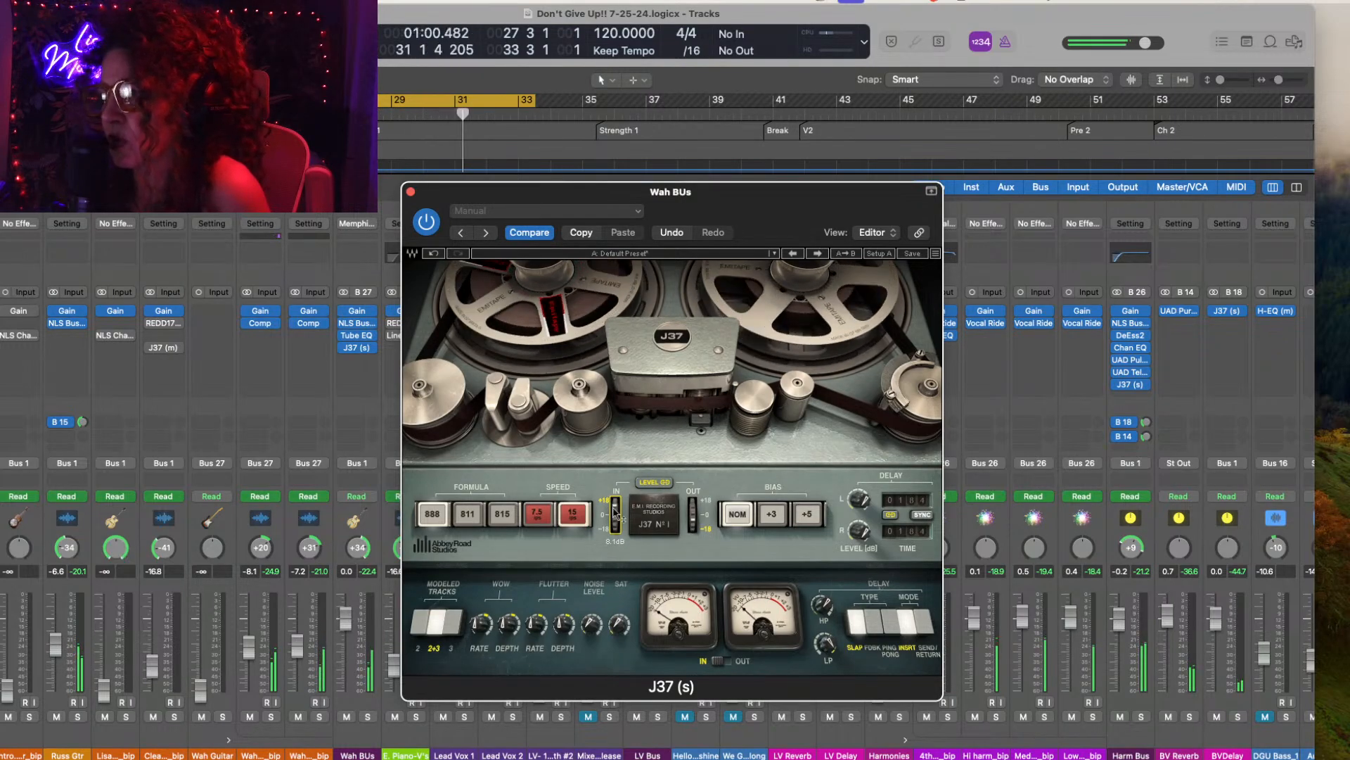
{"action": "left_click_drag", "start_coordinate": [616, 511], "coordinate": [614, 522]}
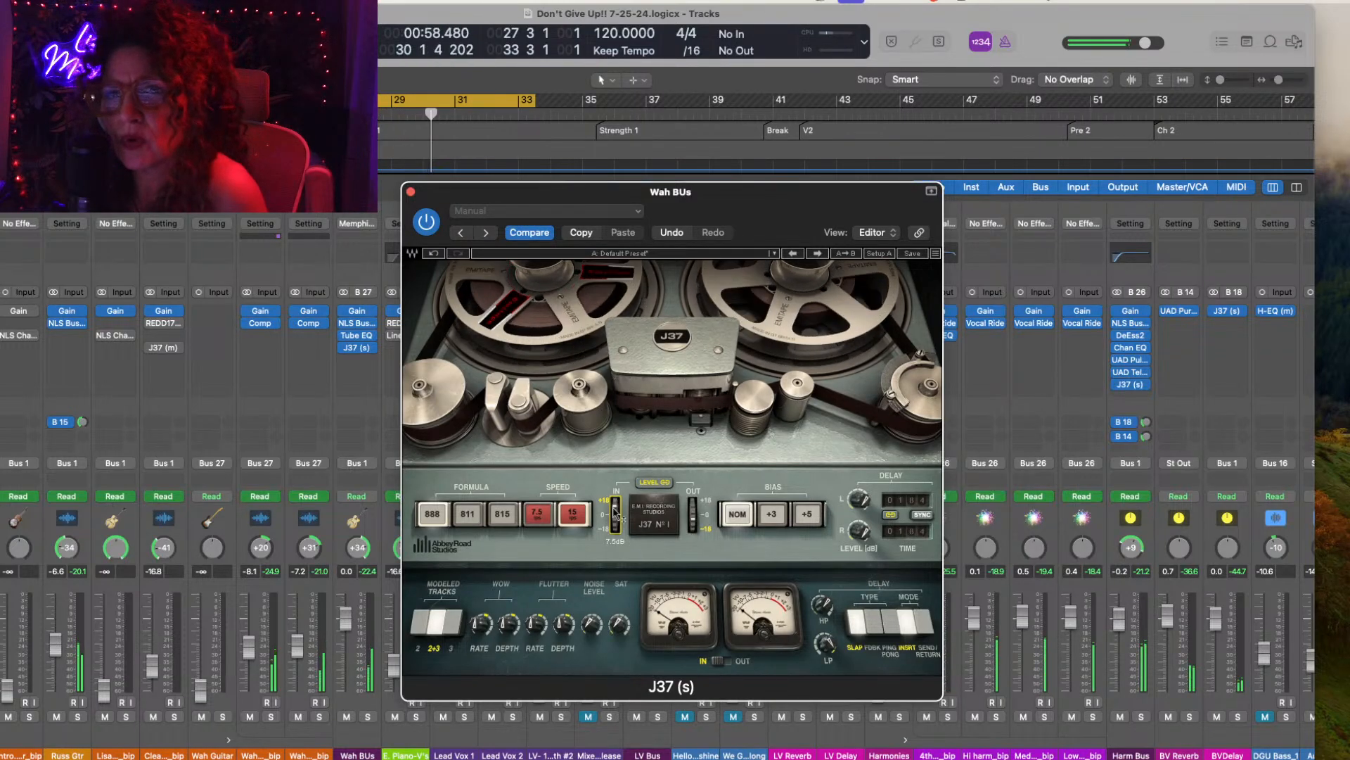
{"action": "left_click", "coordinate": [411, 192]}
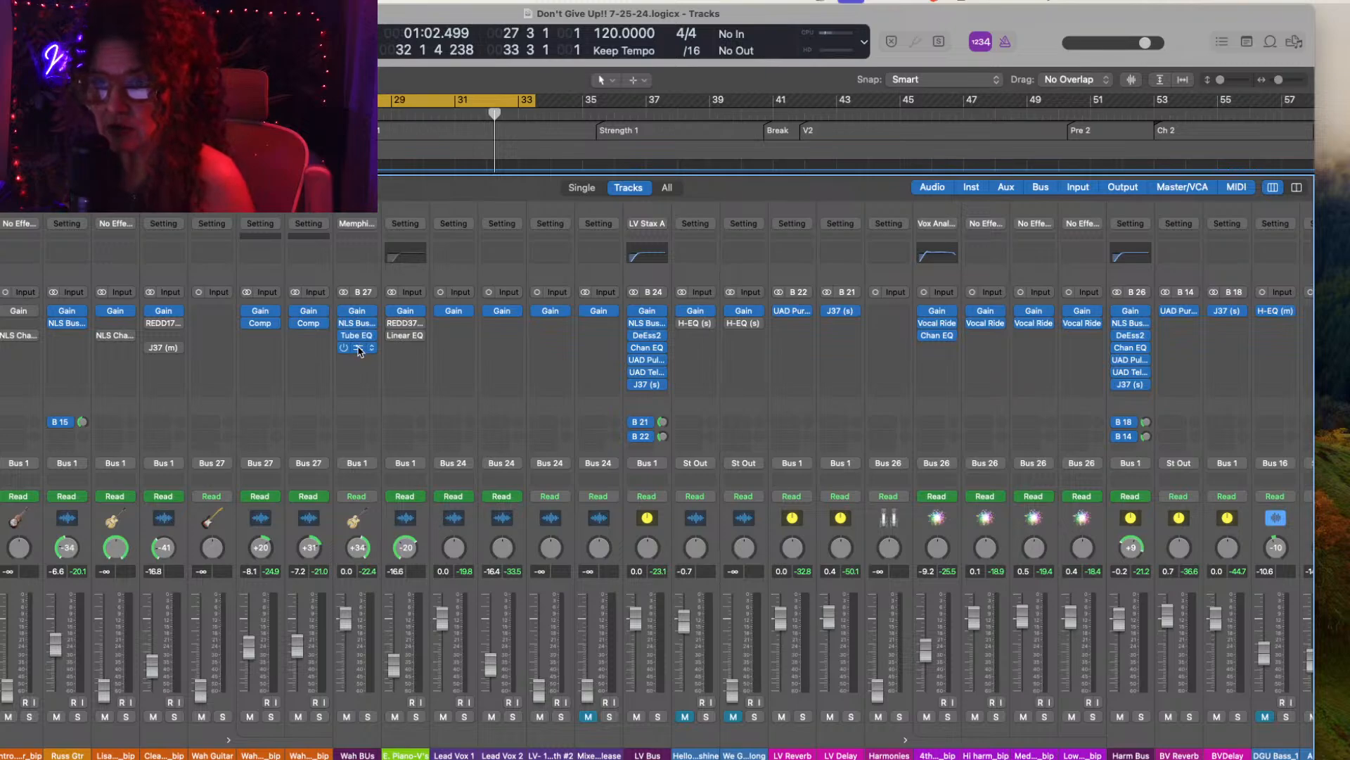
Step: Copy the J37 from the Wah BUs channel into the slot below the NLS Buss on the Russ Gtr channel and open its settings
{"action": "left_click_drag", "start_coordinate": [359, 352], "coordinate": [64, 336]}
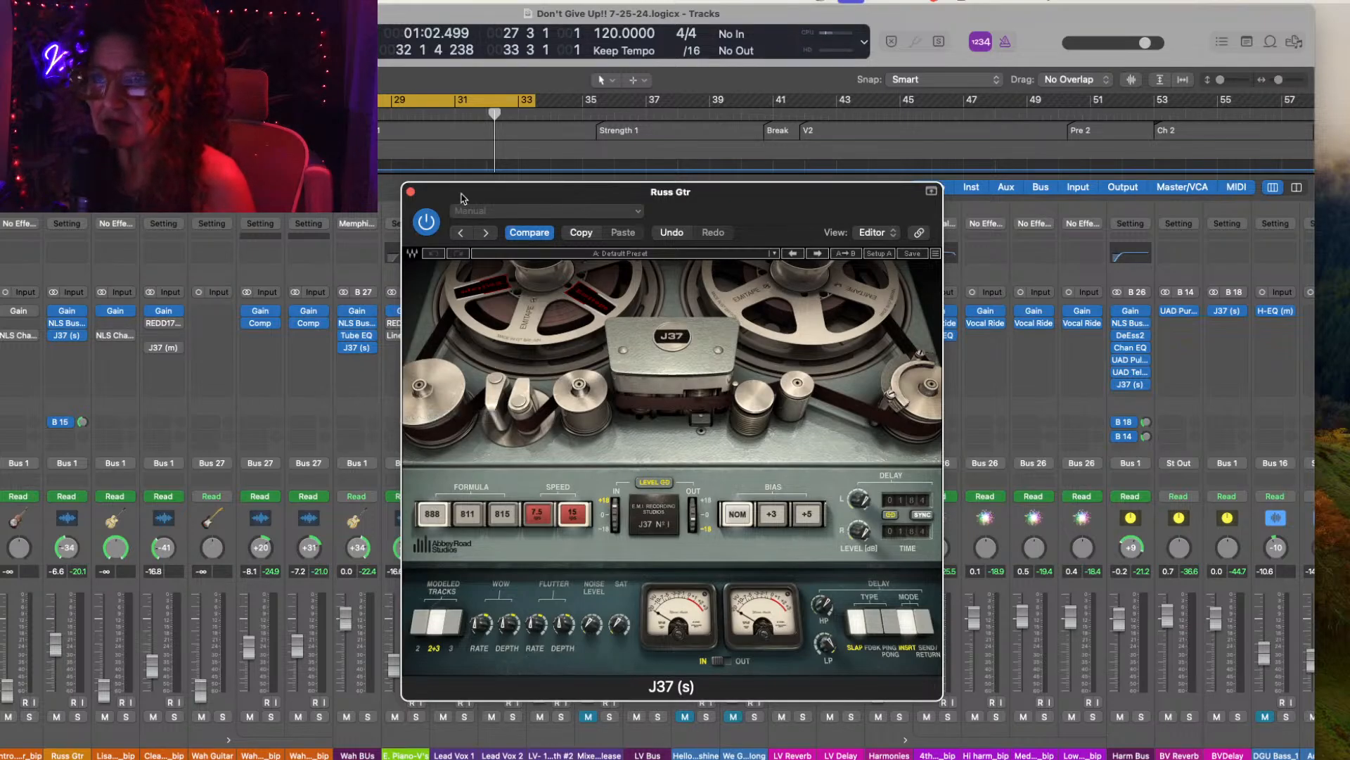
{"action": "left_click", "coordinate": [411, 192]}
{"action": "left_click", "coordinate": [68, 335]}
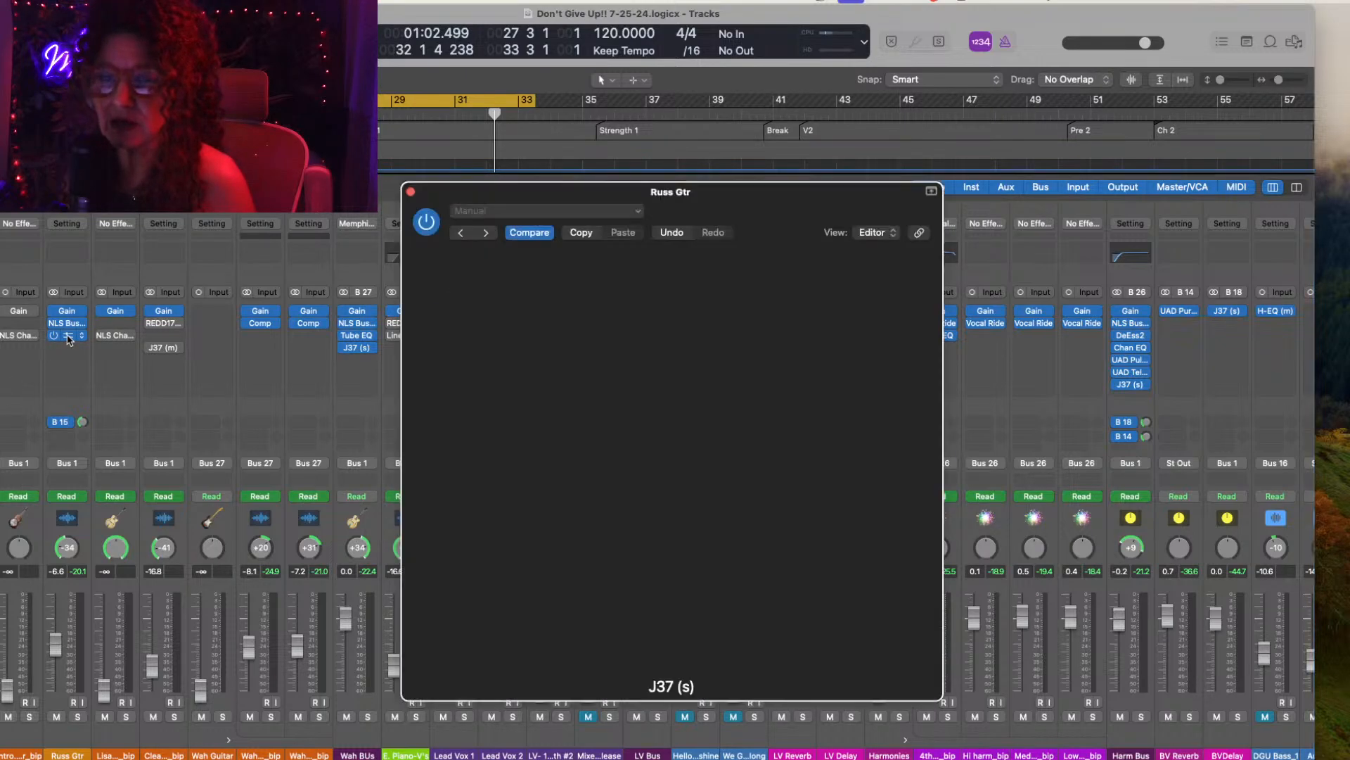
Step: Adjust the Russ Gtr J37's input level during loop playback and close its window
{"action": "key", "text": "space"}
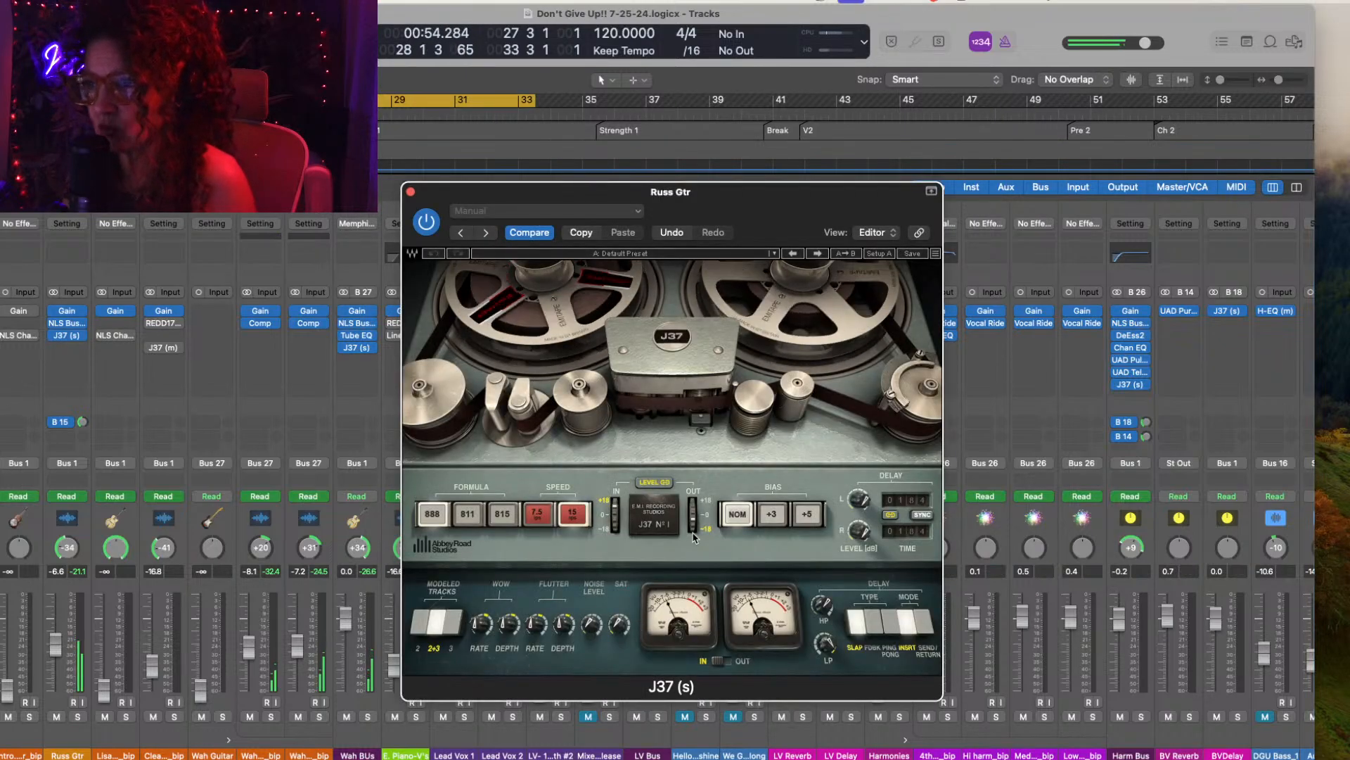
{"action": "left_click_drag", "start_coordinate": [622, 507], "coordinate": [614, 582]}
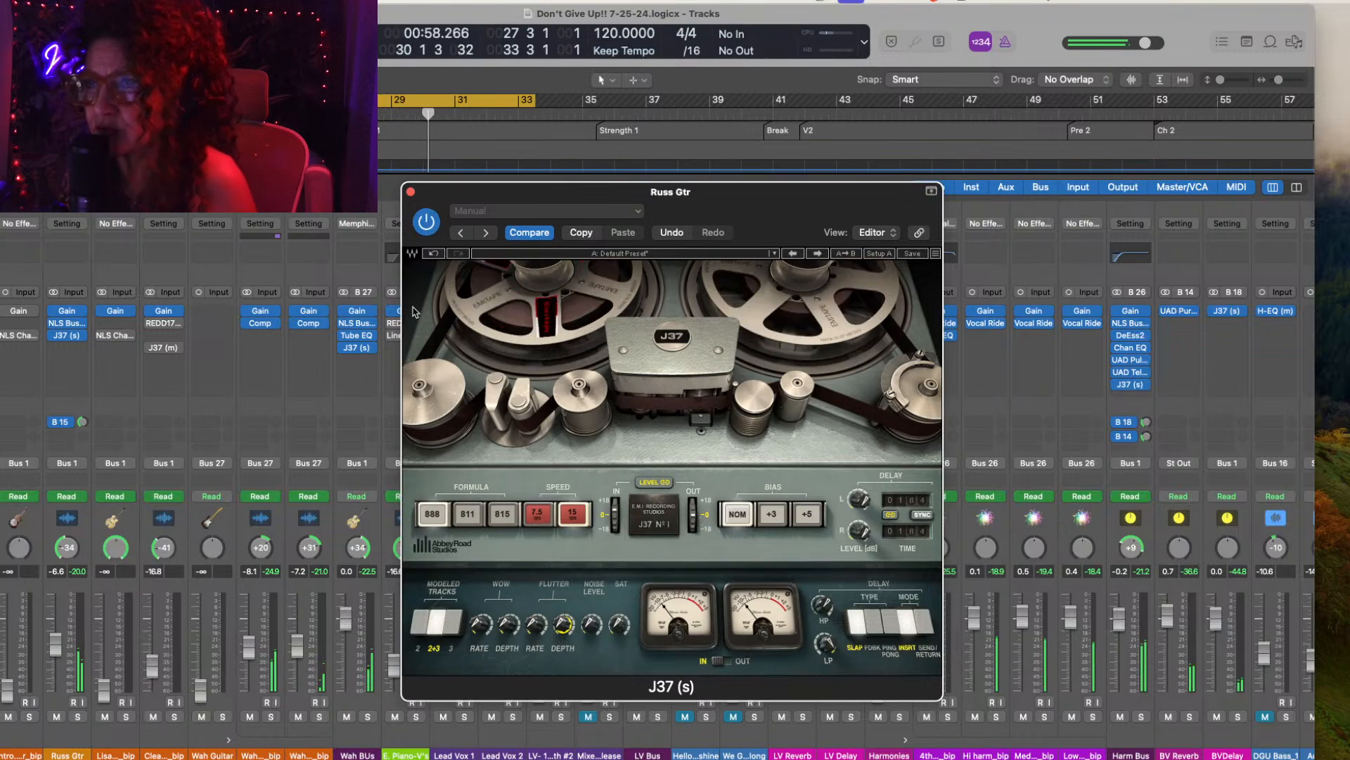
{"action": "left_click", "coordinate": [412, 192]}
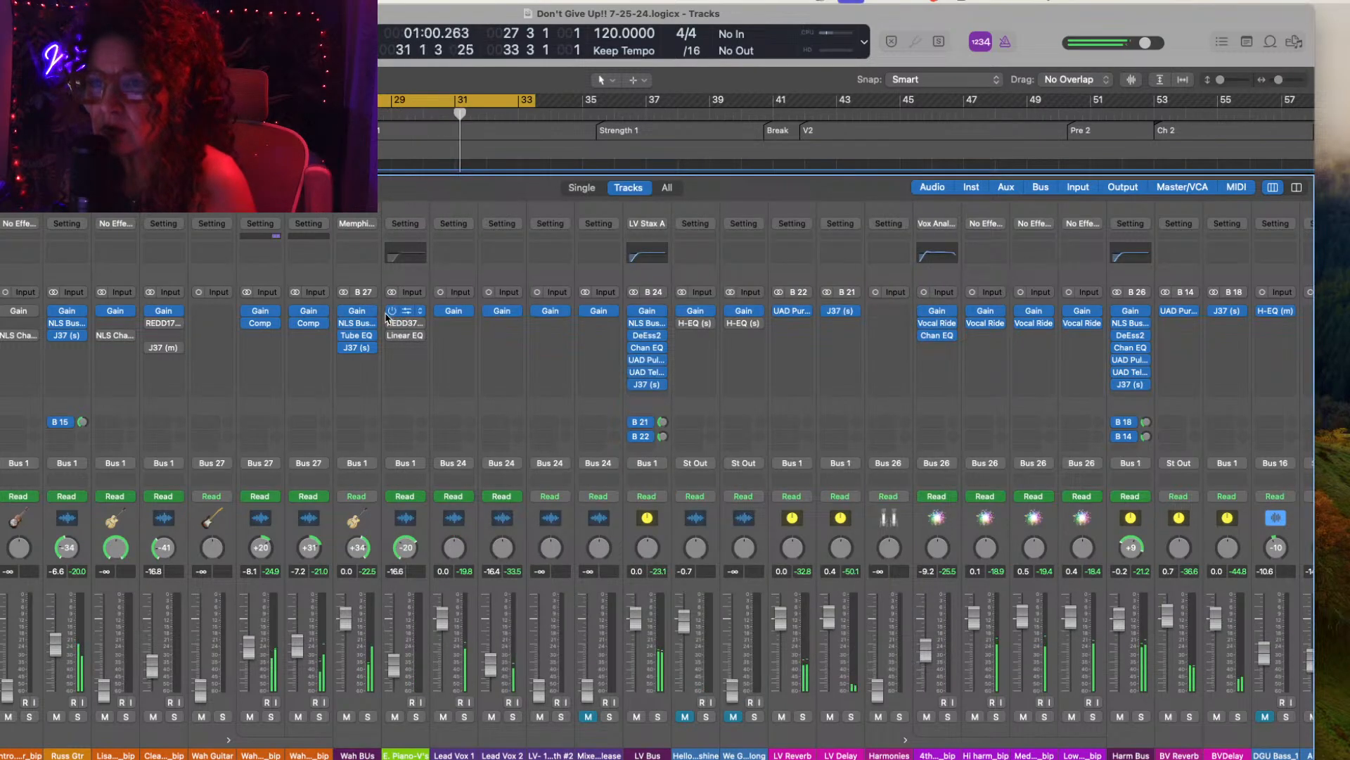
Step: Review the Wah BUs J37 settings, and compare the Wah BUs in solo and in the mix
{"action": "left_click", "coordinate": [358, 349]}
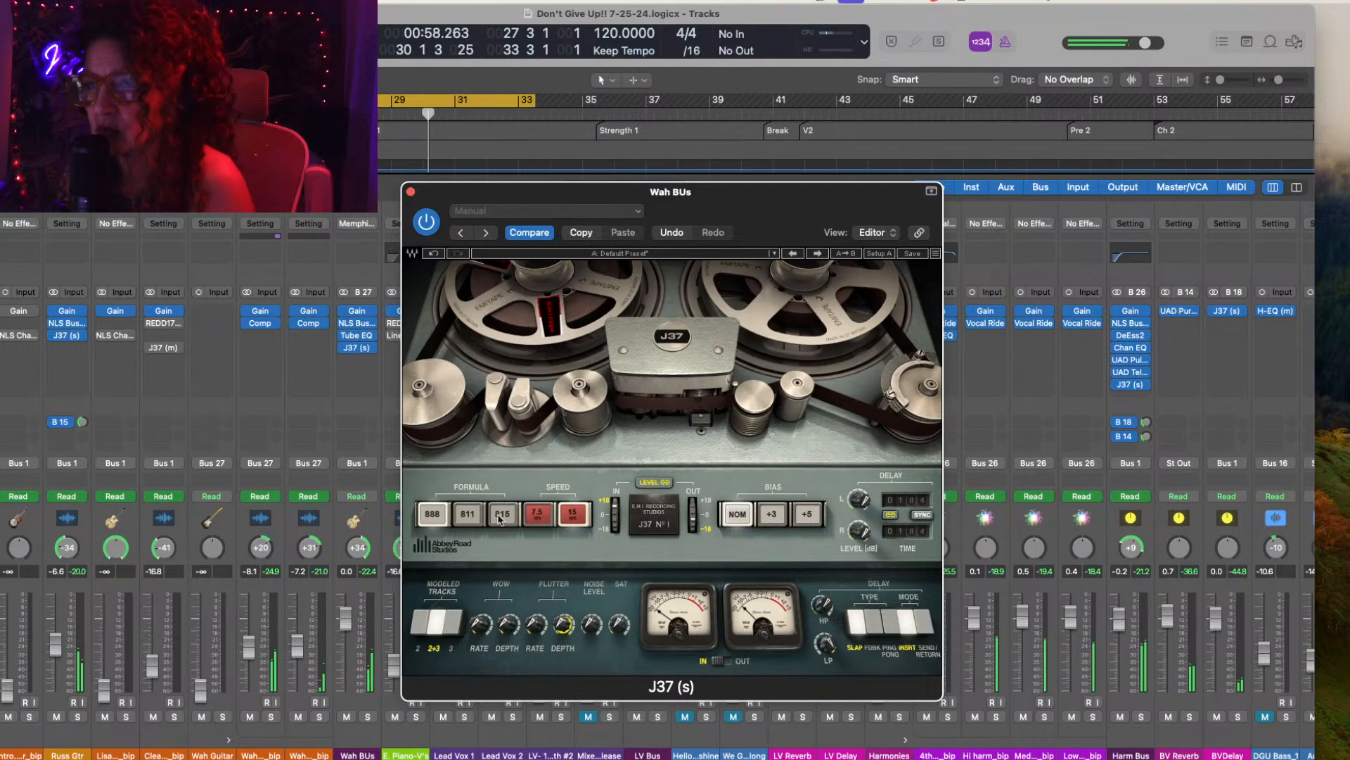
{"action": "left_click", "coordinate": [411, 191]}
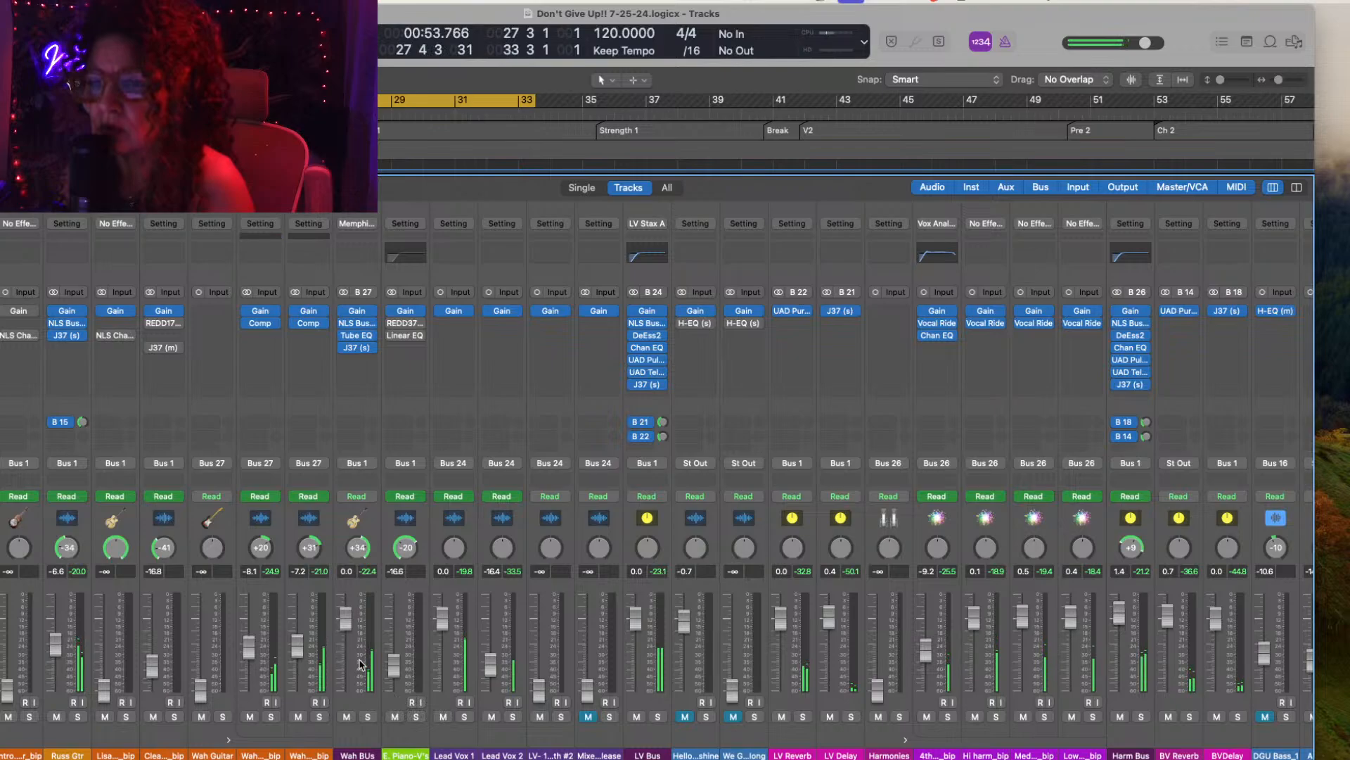
{"action": "left_click", "coordinate": [367, 716]}
{"action": "left_click", "coordinate": [367, 716]}
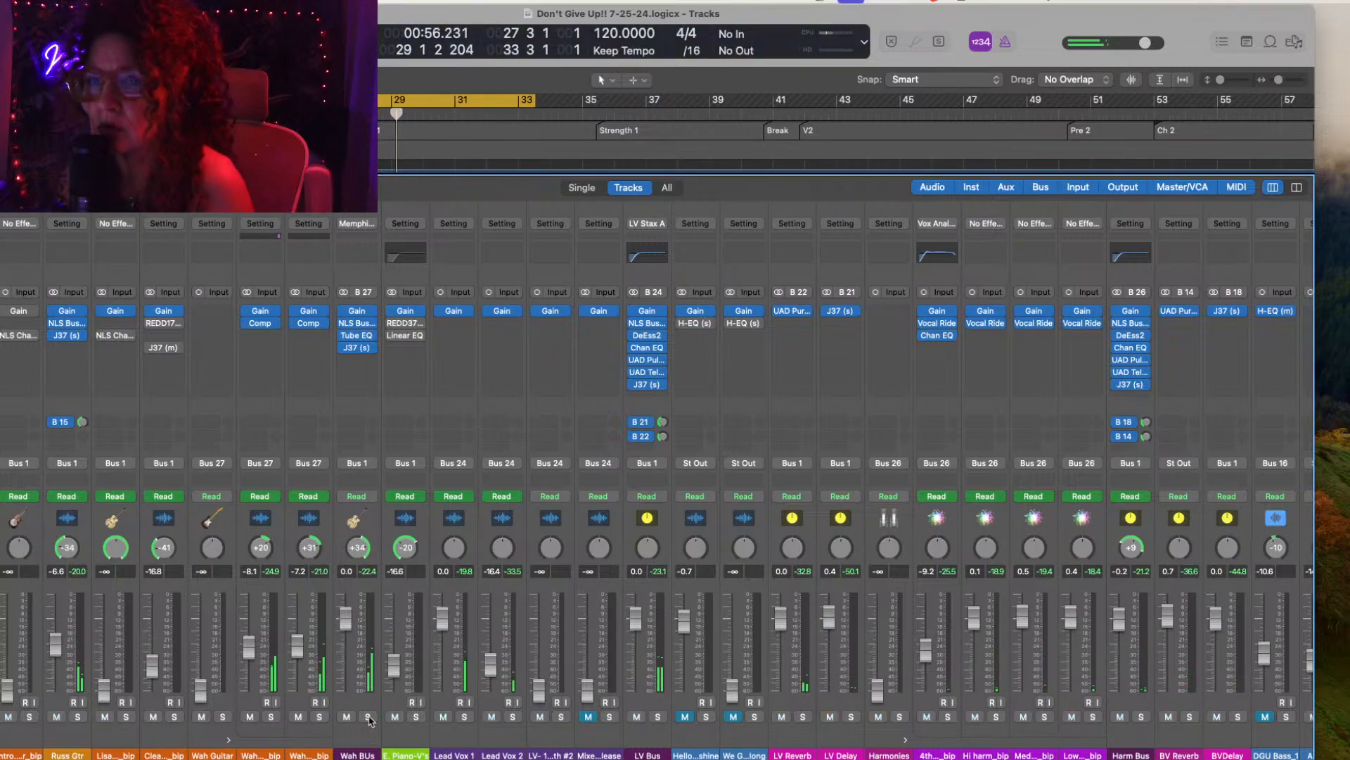
Step: Try a send from the Wah BUs channel to Bus 15 (Mix Bus Verb) at about -14.1 dB
{"action": "left_click", "coordinate": [359, 426]}
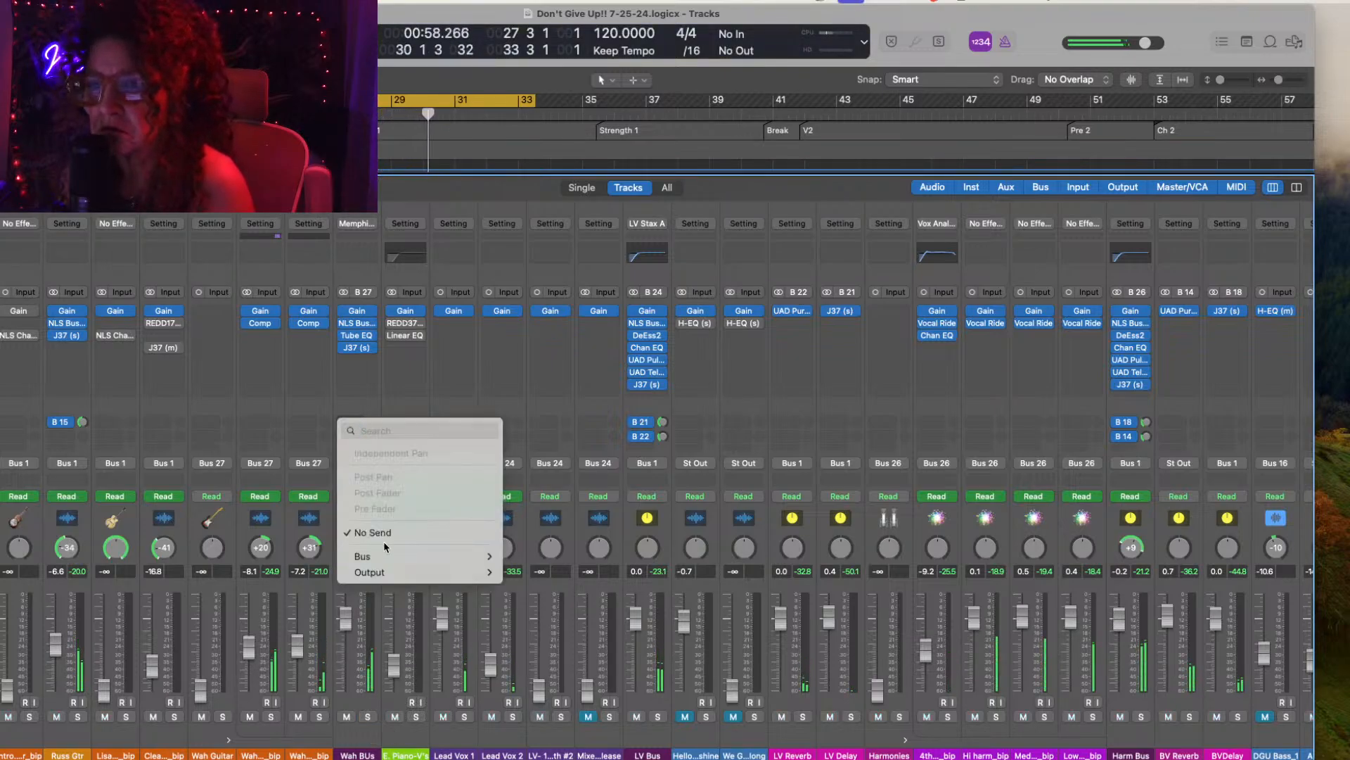
{"action": "mouse_move", "coordinate": [450, 556]}
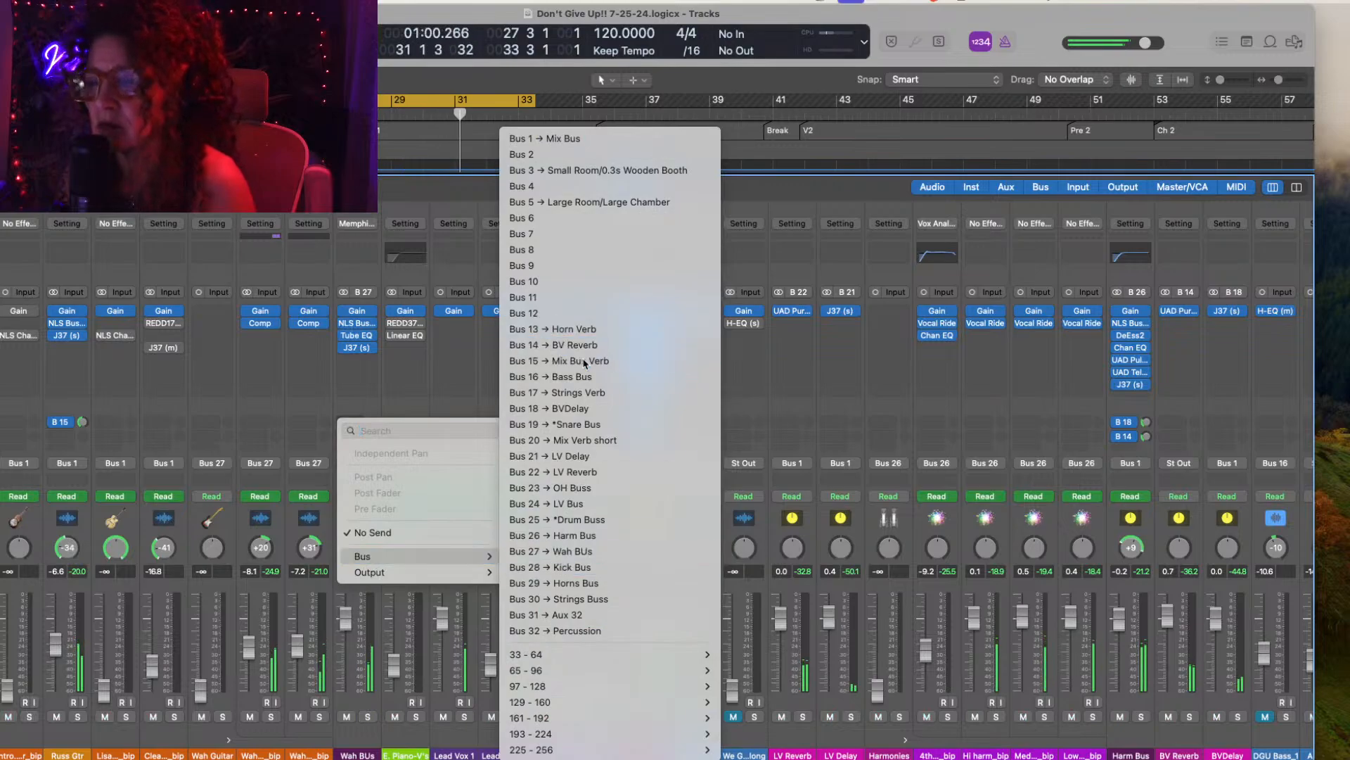
{"action": "left_click", "coordinate": [583, 360]}
{"action": "left_click_drag", "start_coordinate": [370, 429], "coordinate": [364, 383]}
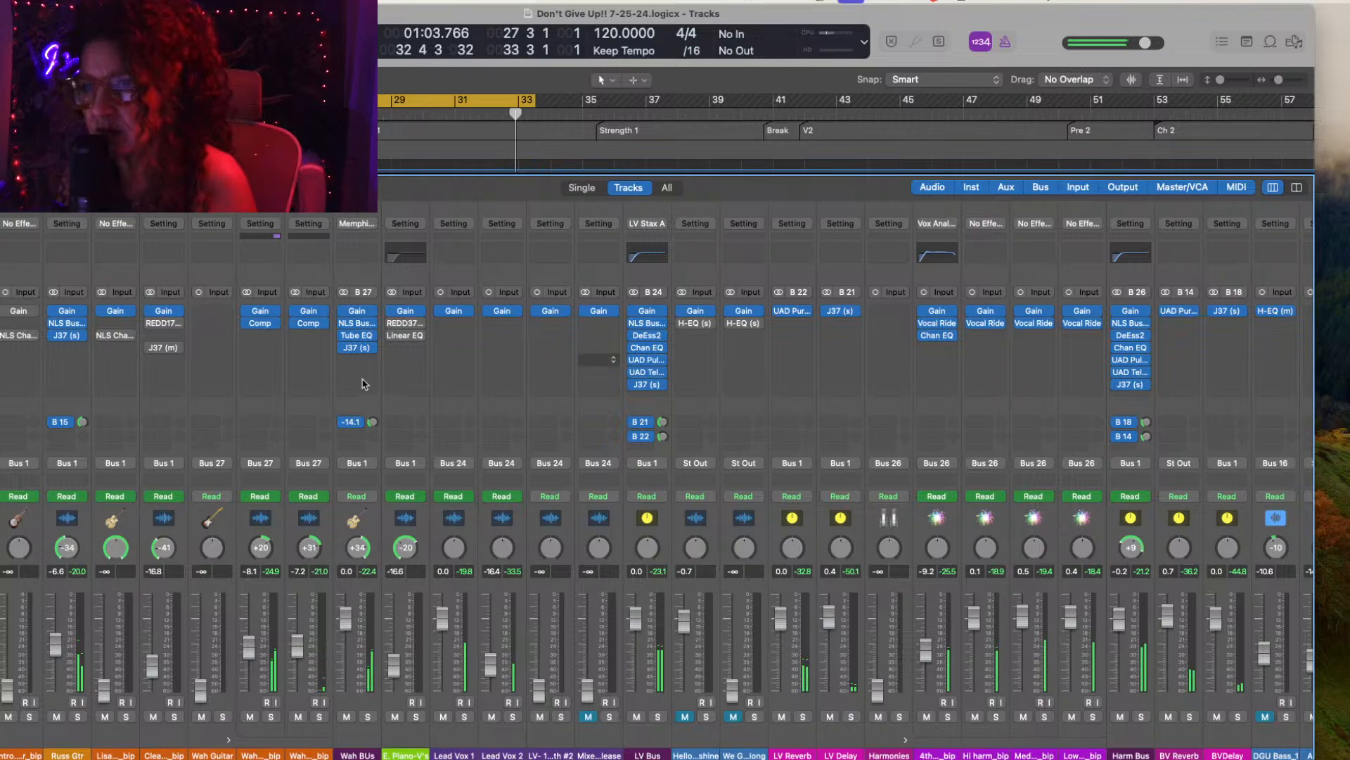
Step: Fine-tune the Wah BUs reverb send level while comparing the bus in solo and in the full mix
{"action": "left_click", "coordinate": [367, 716]}
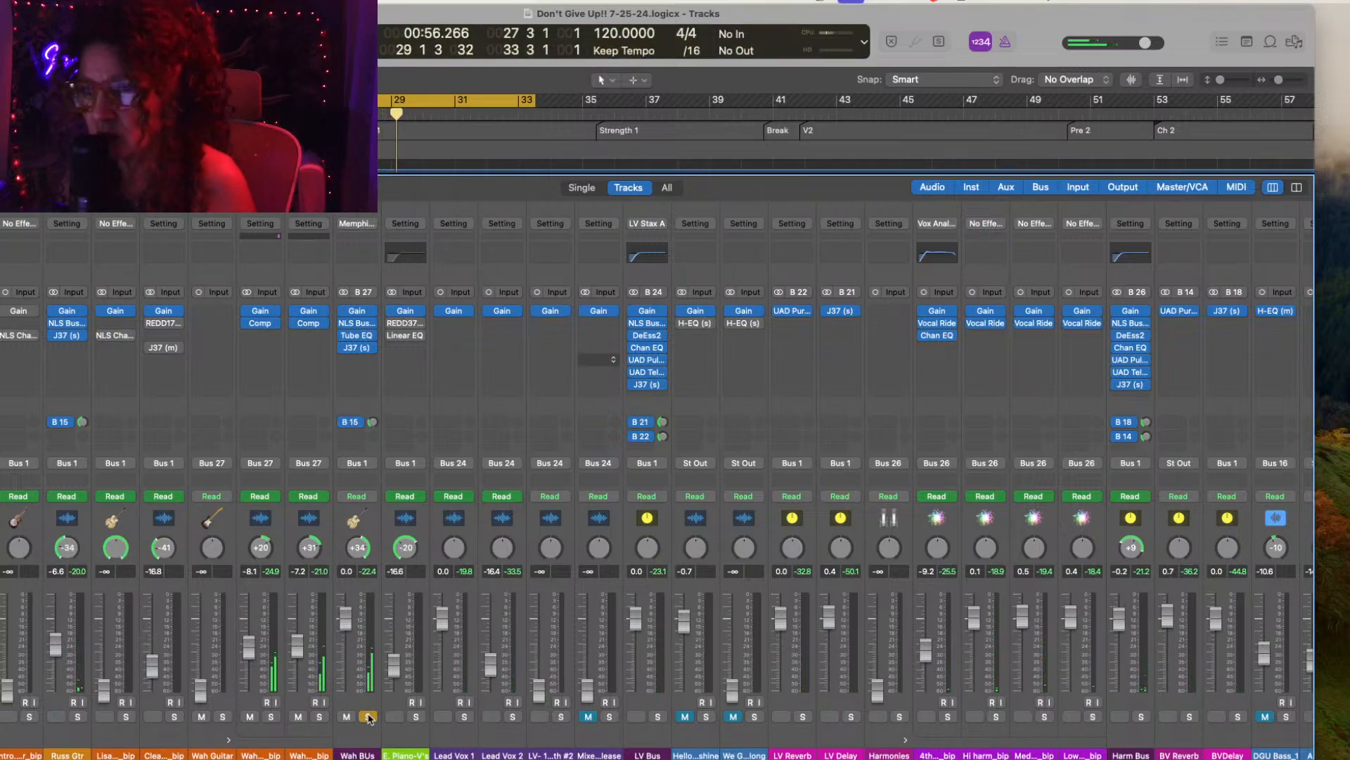
{"action": "left_click", "coordinate": [367, 716]}
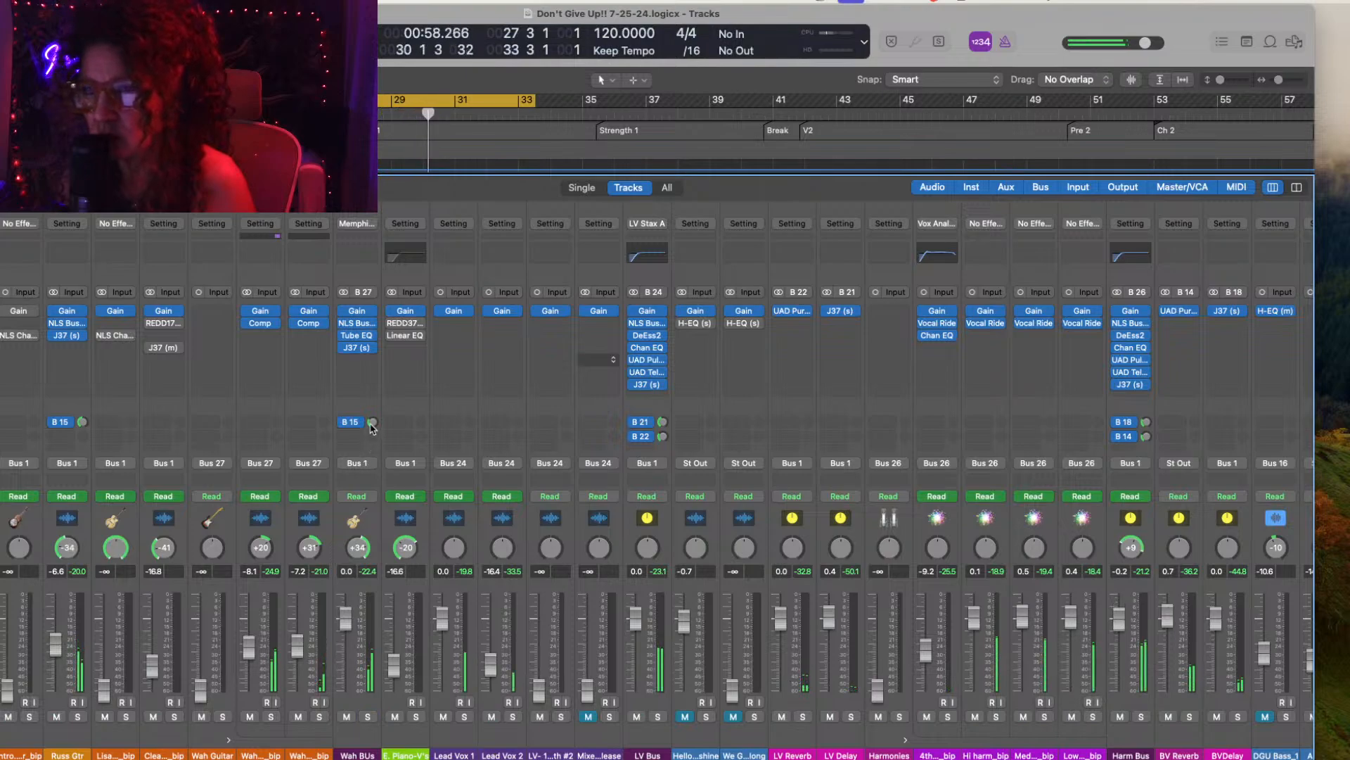
{"action": "left_click_drag", "start_coordinate": [371, 424], "coordinate": [370, 416]}
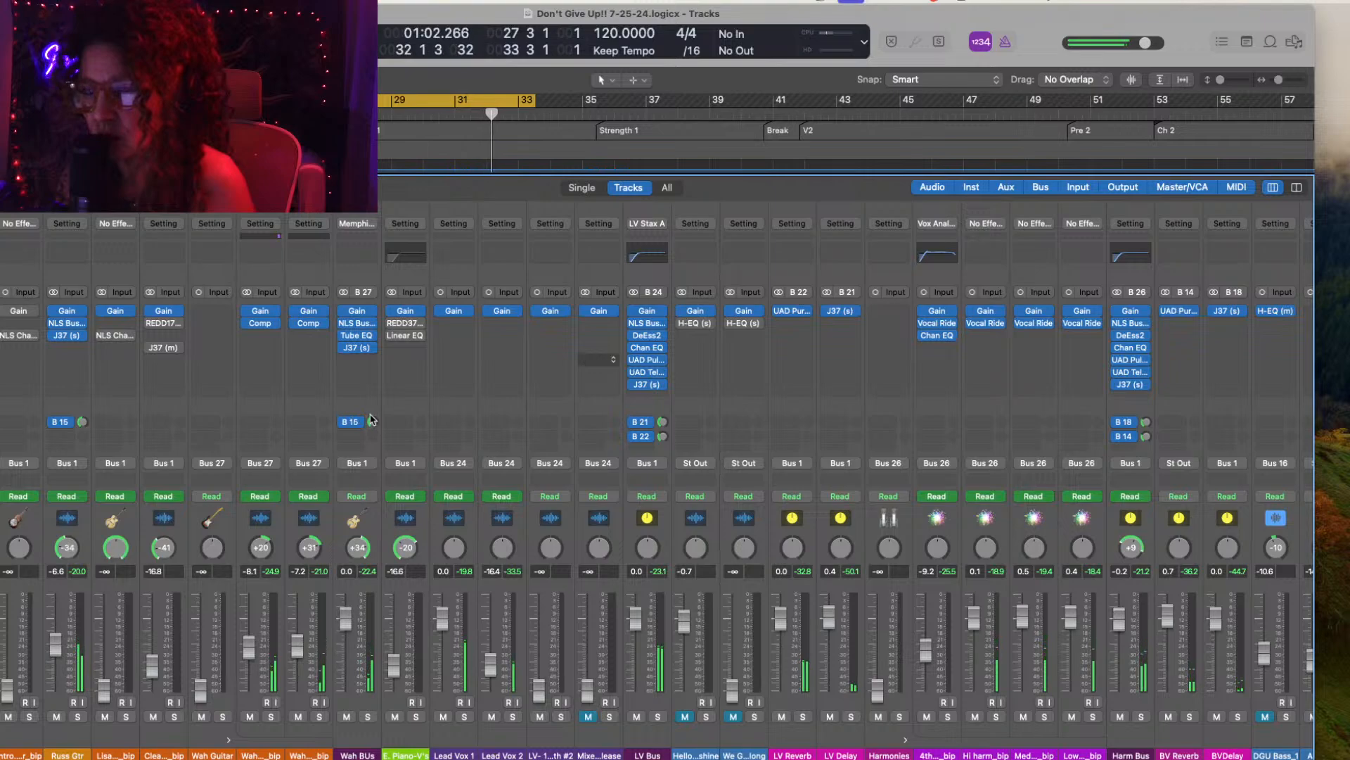
{"action": "left_click", "coordinate": [368, 716]}
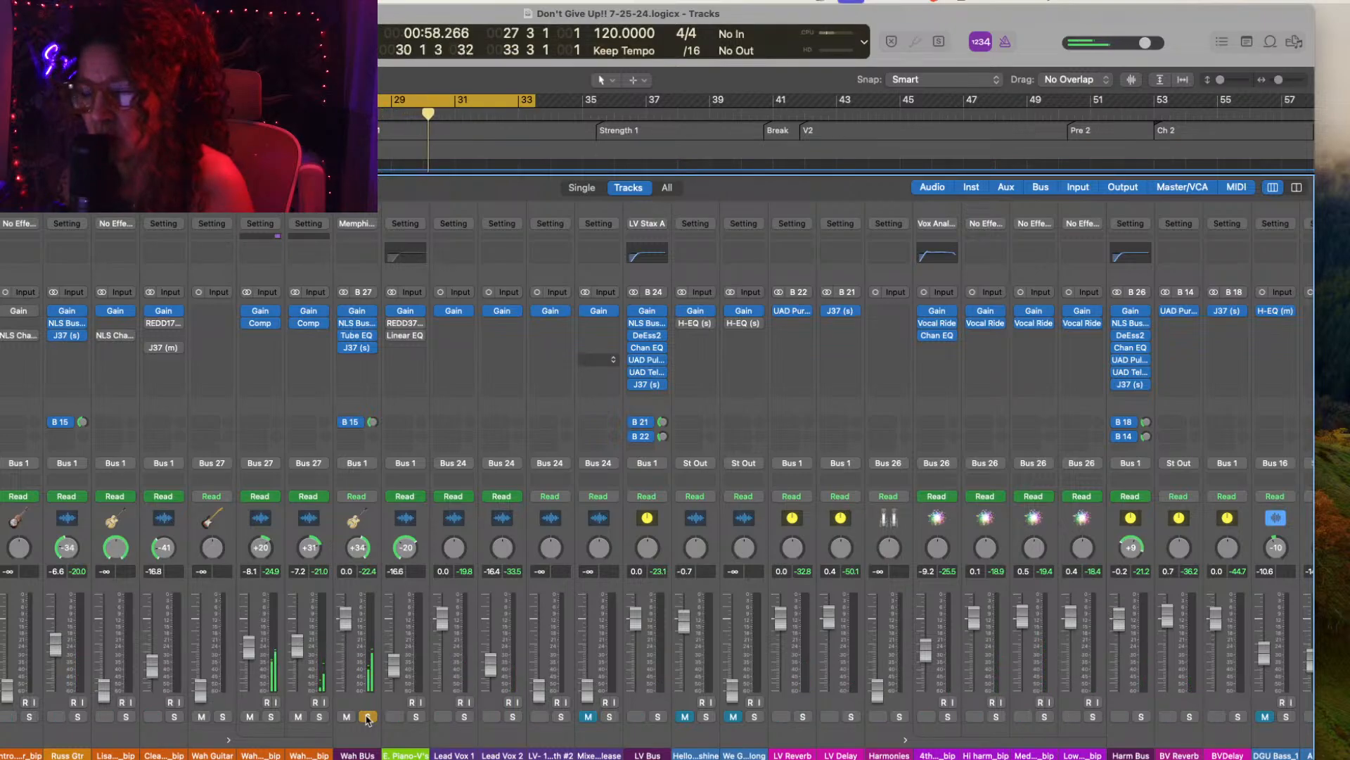
{"action": "left_click", "coordinate": [368, 716]}
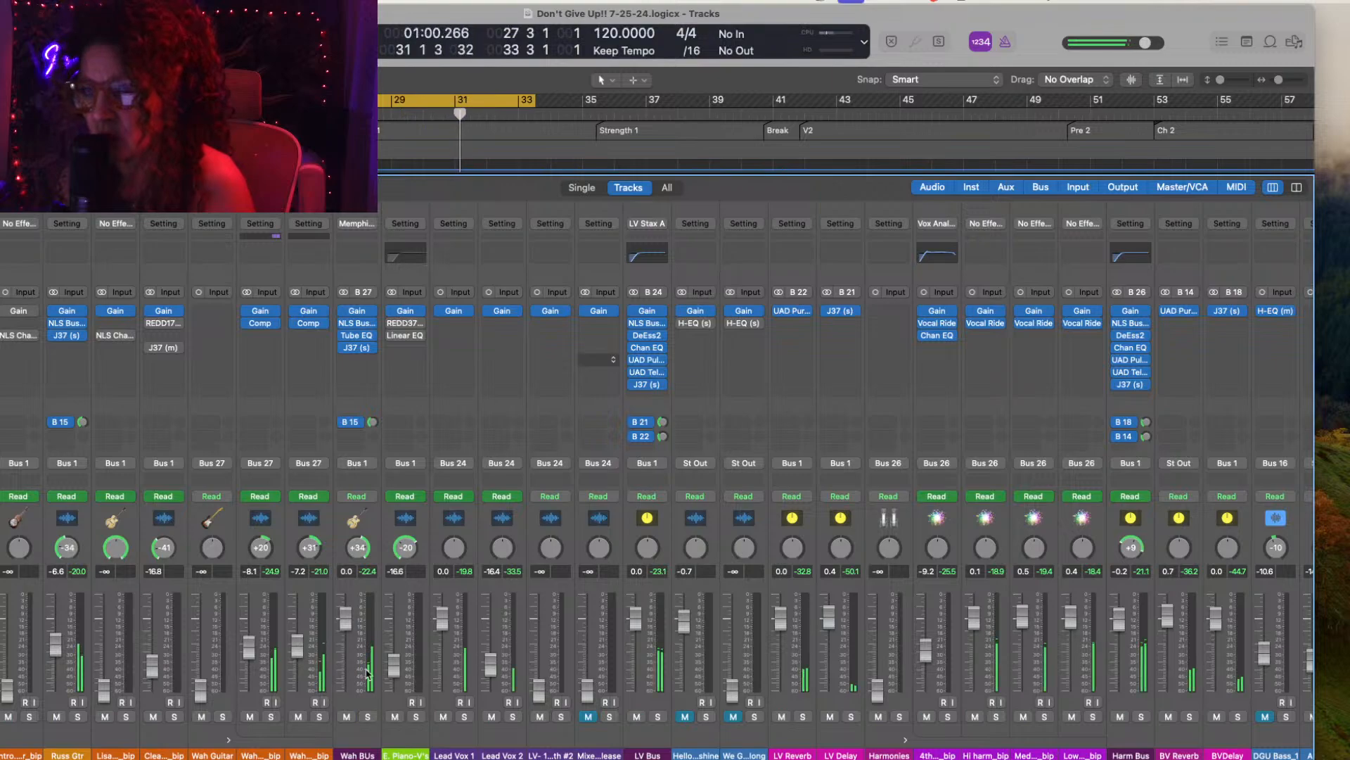
Step: Remove the Bus 15 reverb send from the Wah BUs channel
{"action": "mouse_move", "coordinate": [350, 425]}
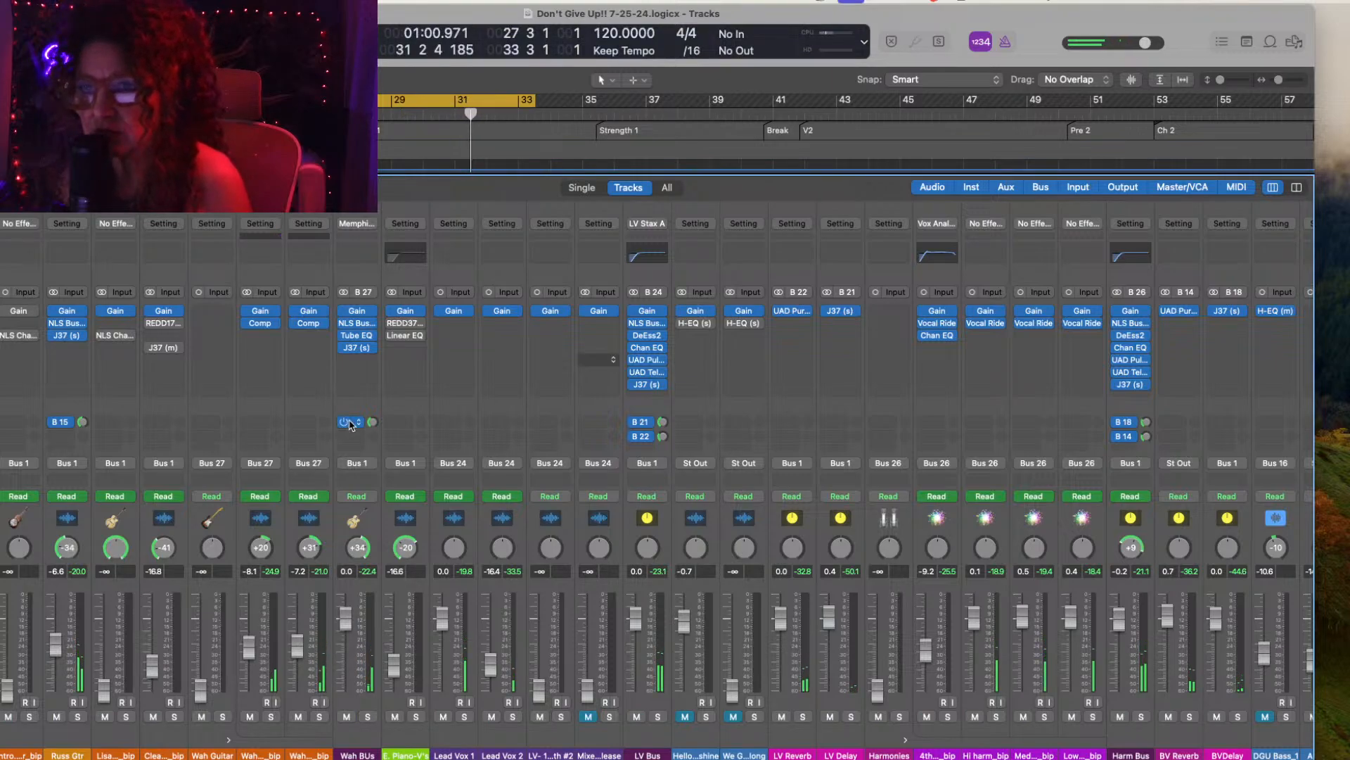
{"action": "left_click", "coordinate": [360, 424]}
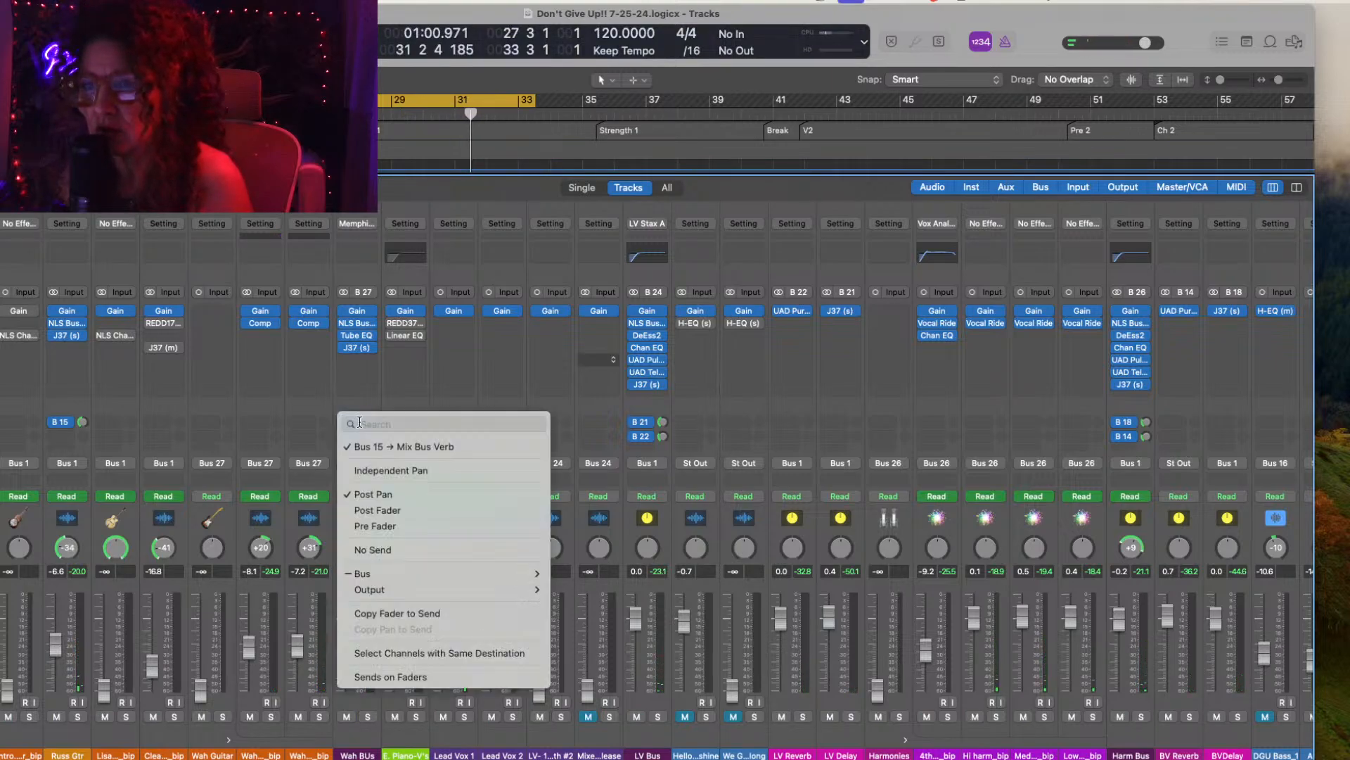
{"action": "left_click", "coordinate": [380, 549]}
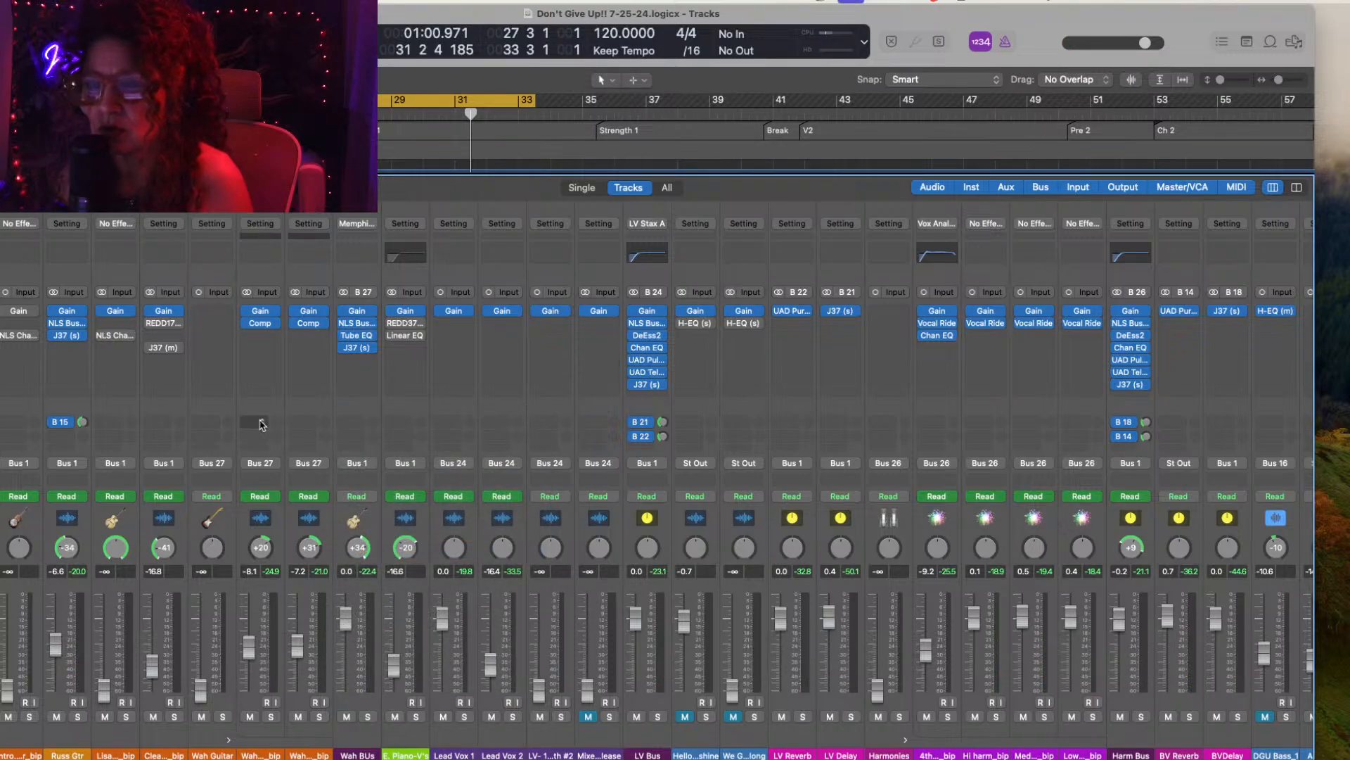
Step: Add Bus 15 (Mix Bus Verb) sends to the two wah tracks feeding Bus 27, setting the first send to about -8.9 dB
{"action": "left_click", "coordinate": [261, 422]}
{"action": "mouse_move", "coordinate": [299, 559]}
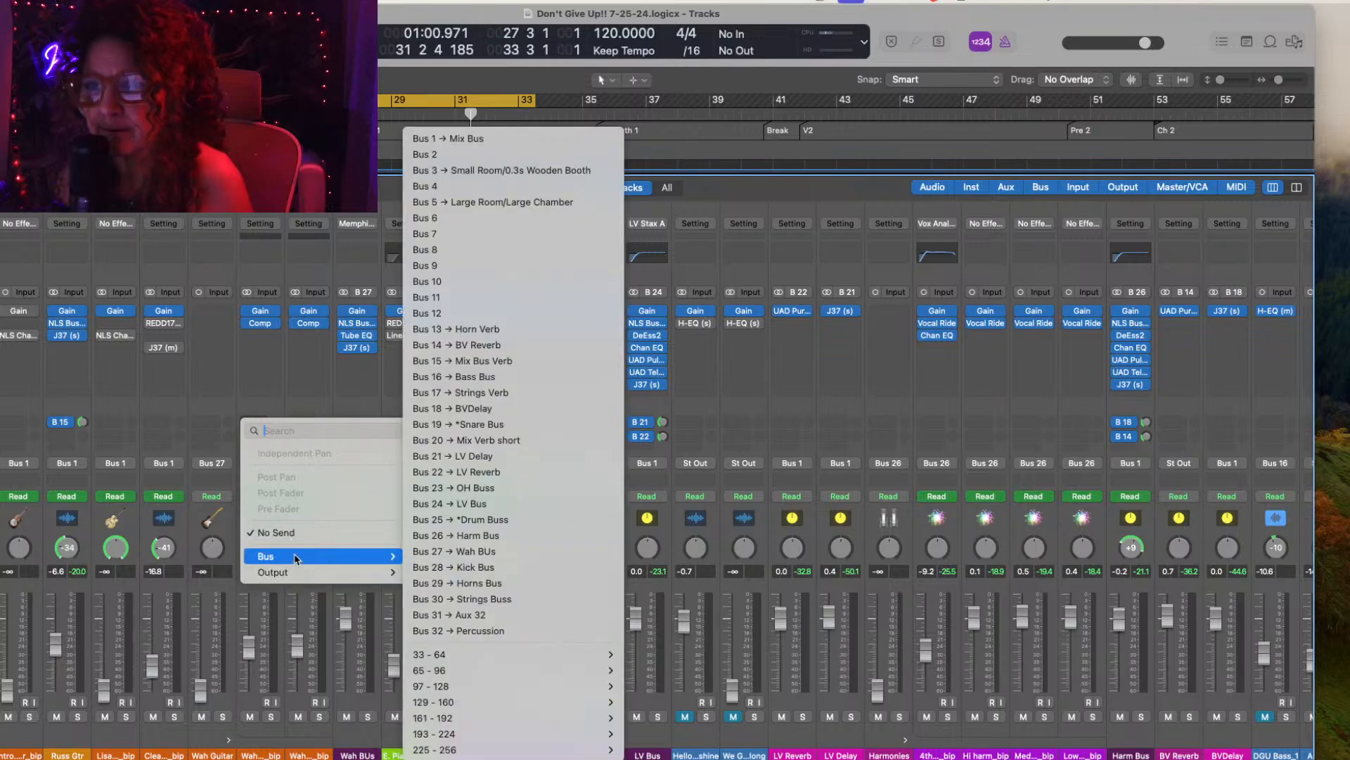
{"action": "left_click", "coordinate": [437, 363]}
{"action": "left_click", "coordinate": [310, 426]}
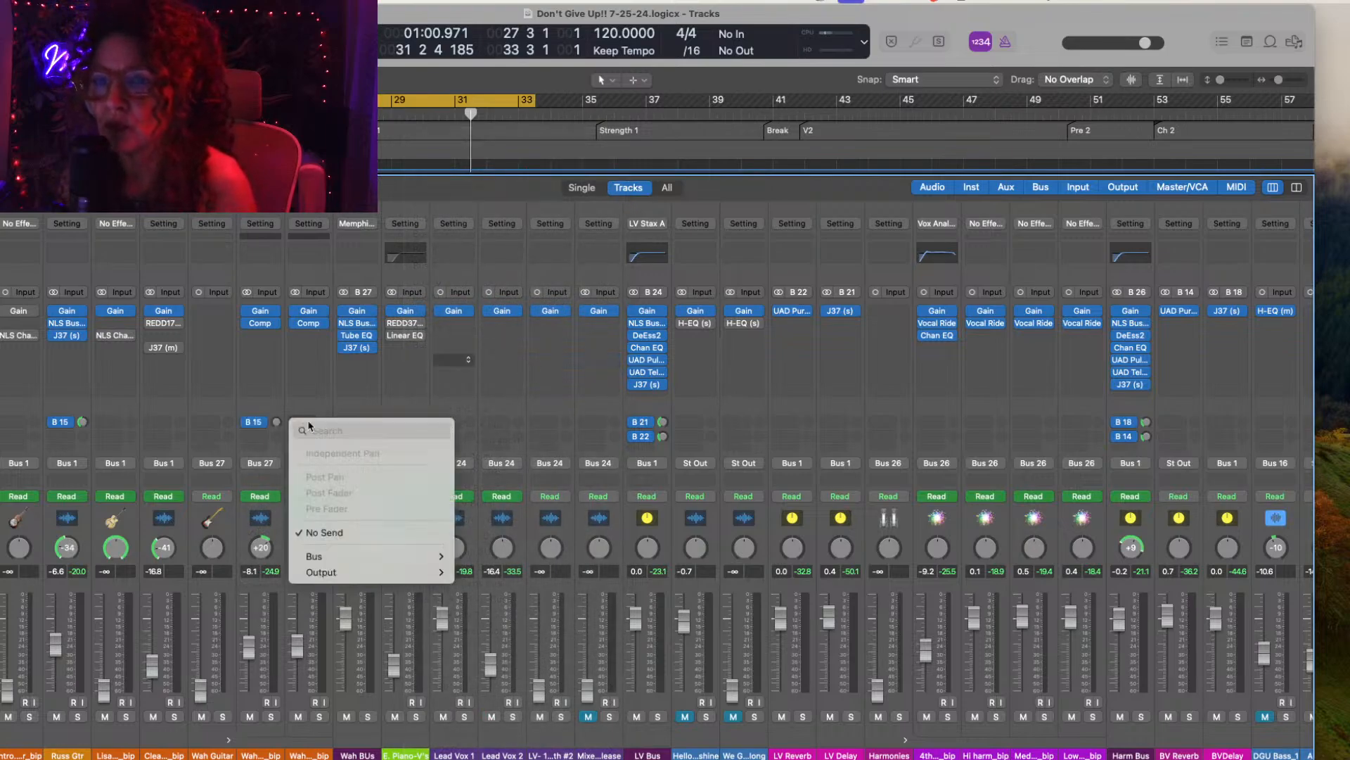
{"action": "mouse_move", "coordinate": [323, 555]}
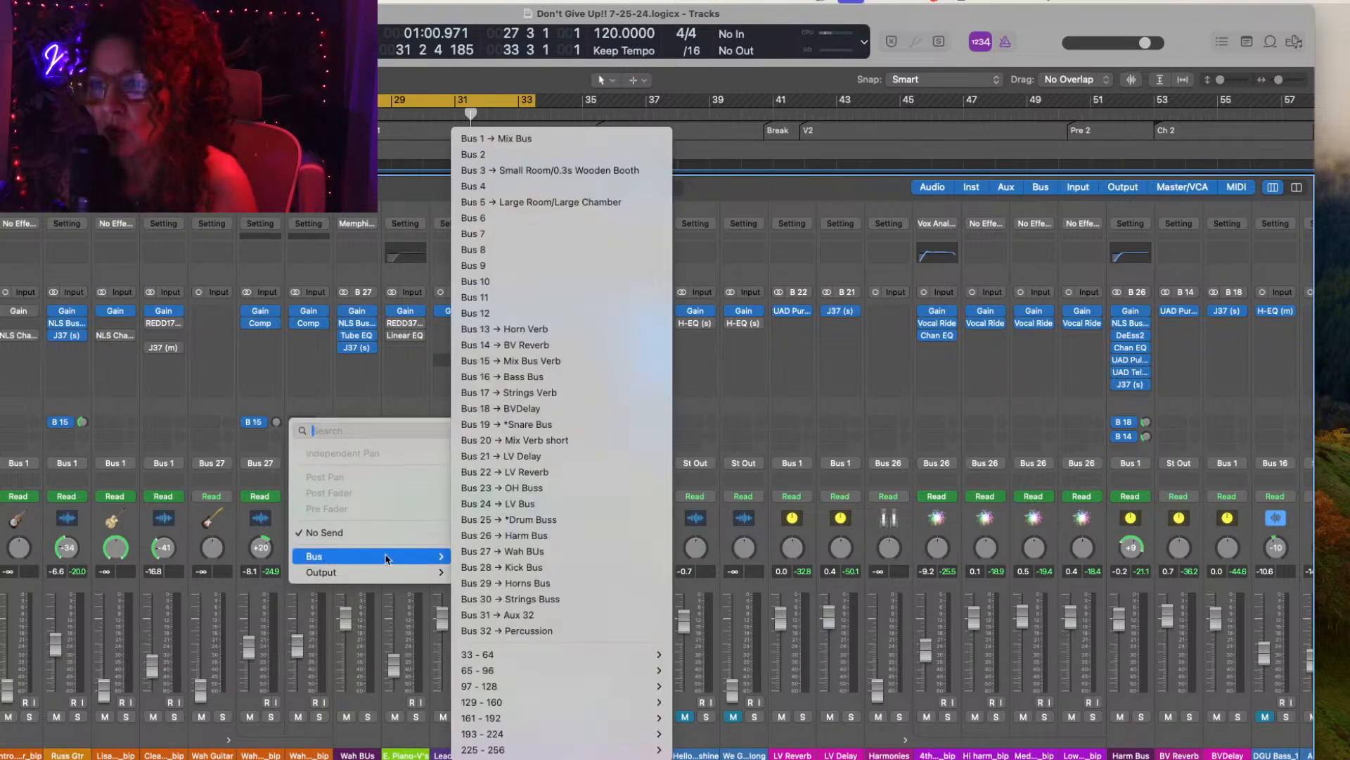
{"action": "left_click", "coordinate": [511, 360]}
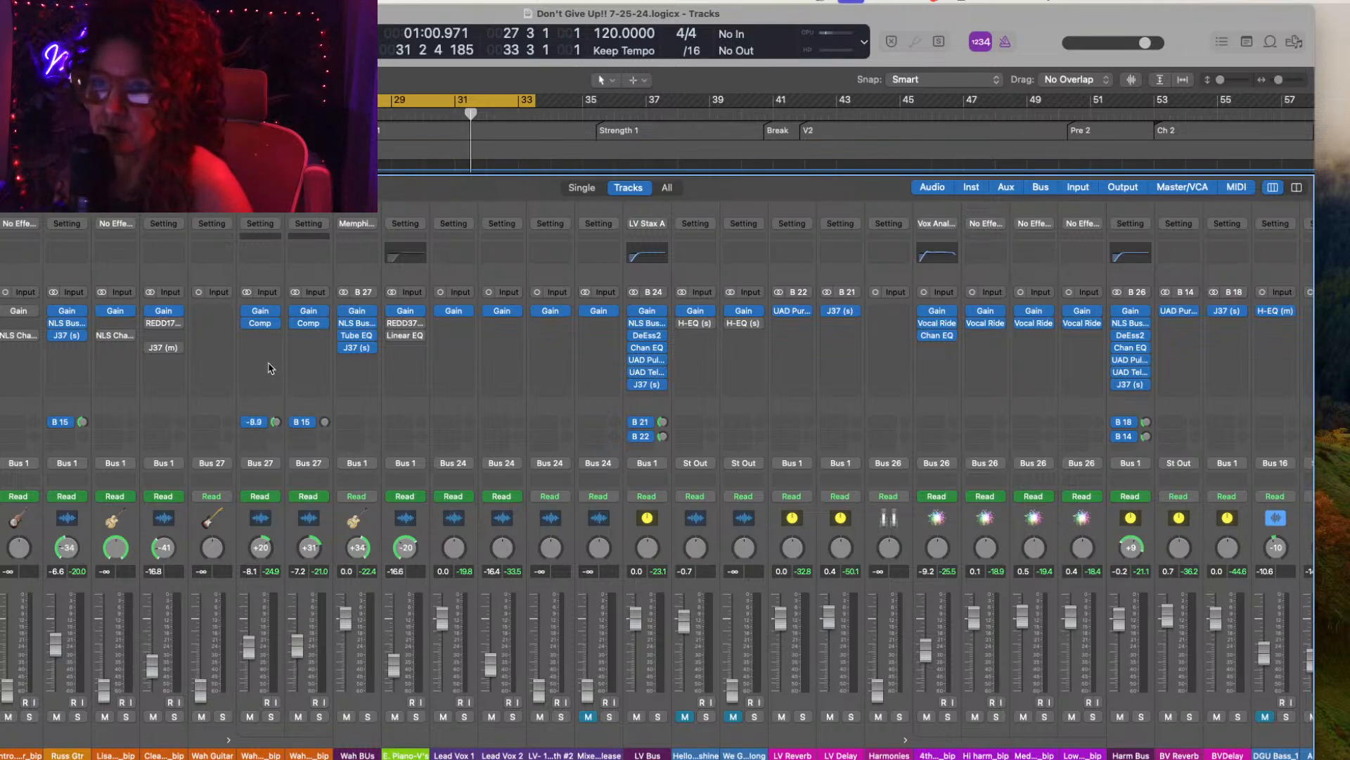
Step: Audition both wah tracks in solo during playback and set the second track's Bus 15 send to about -8.4 dB
{"action": "key", "text": "space"}
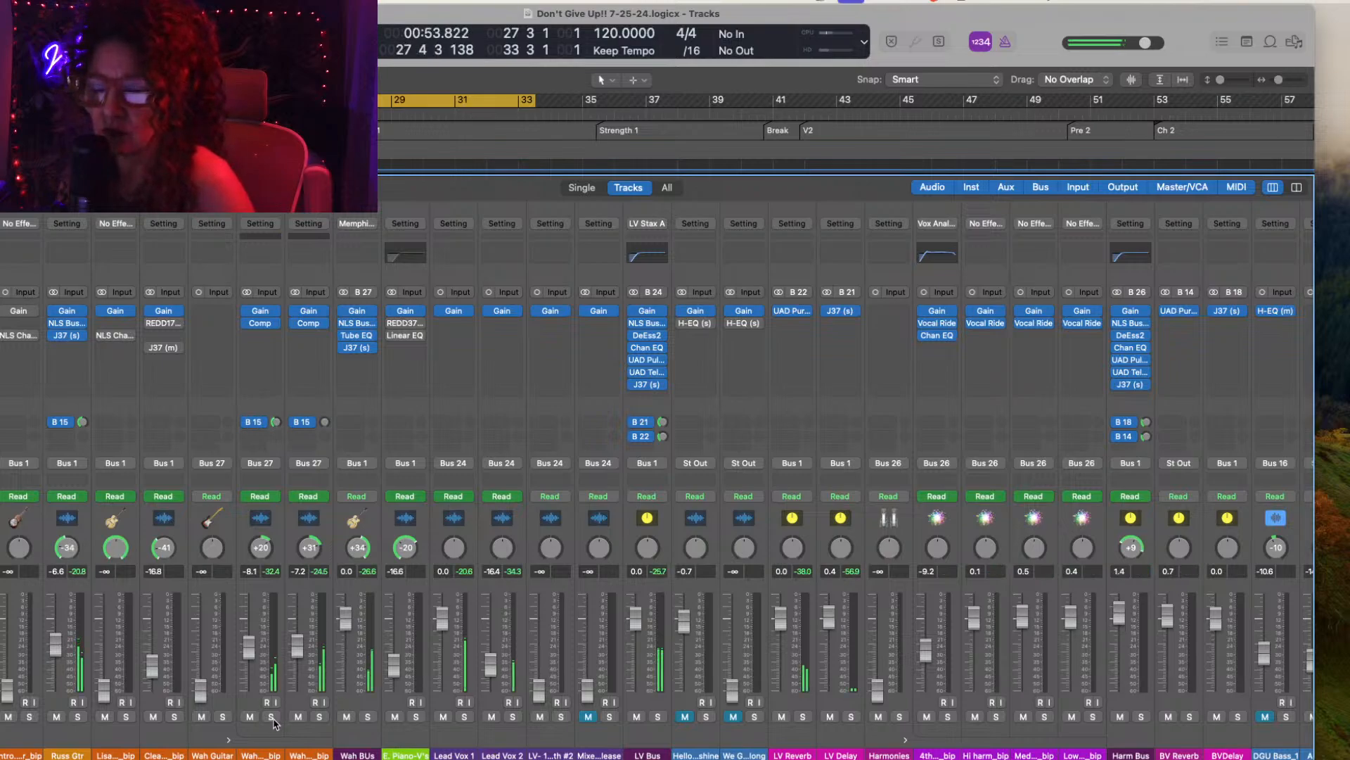
{"action": "left_click", "coordinate": [271, 716]}
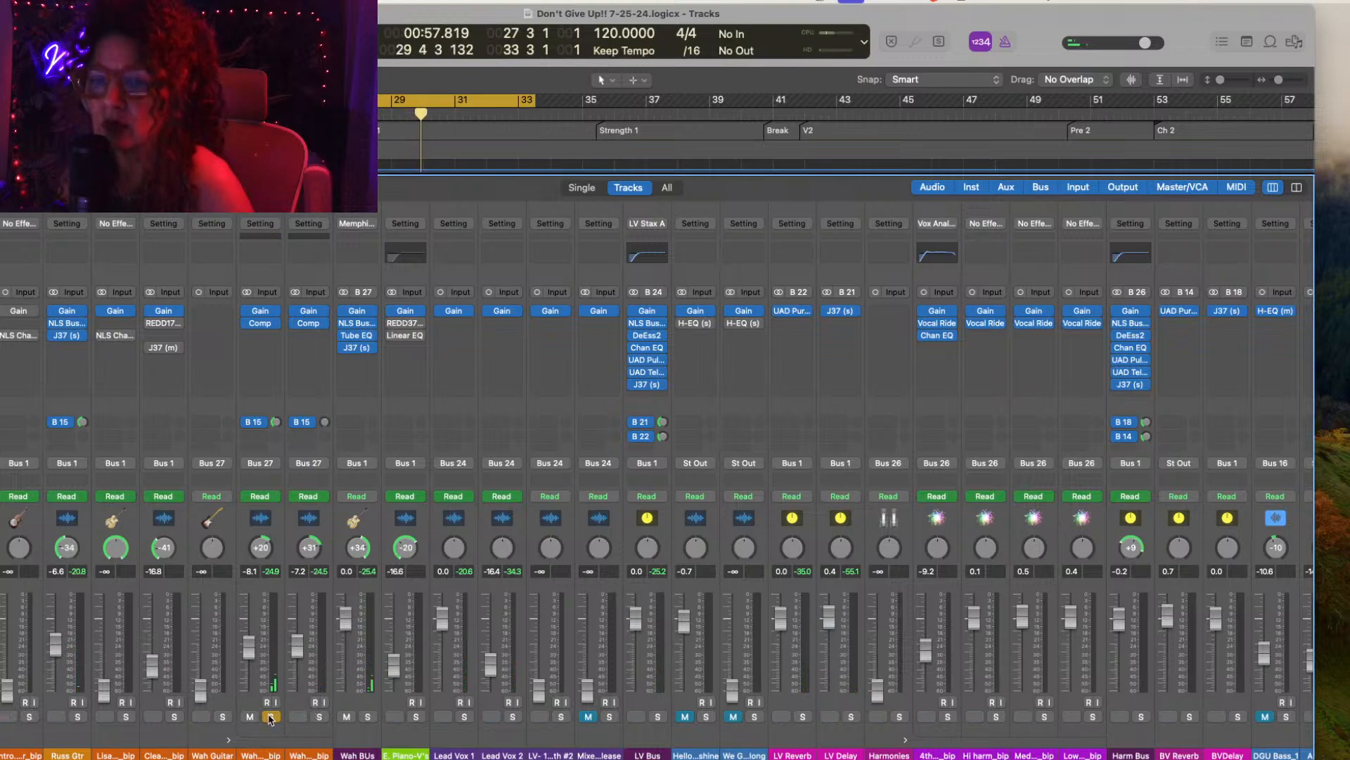
{"action": "left_click", "coordinate": [272, 717]}
{"action": "left_click", "coordinate": [320, 716]}
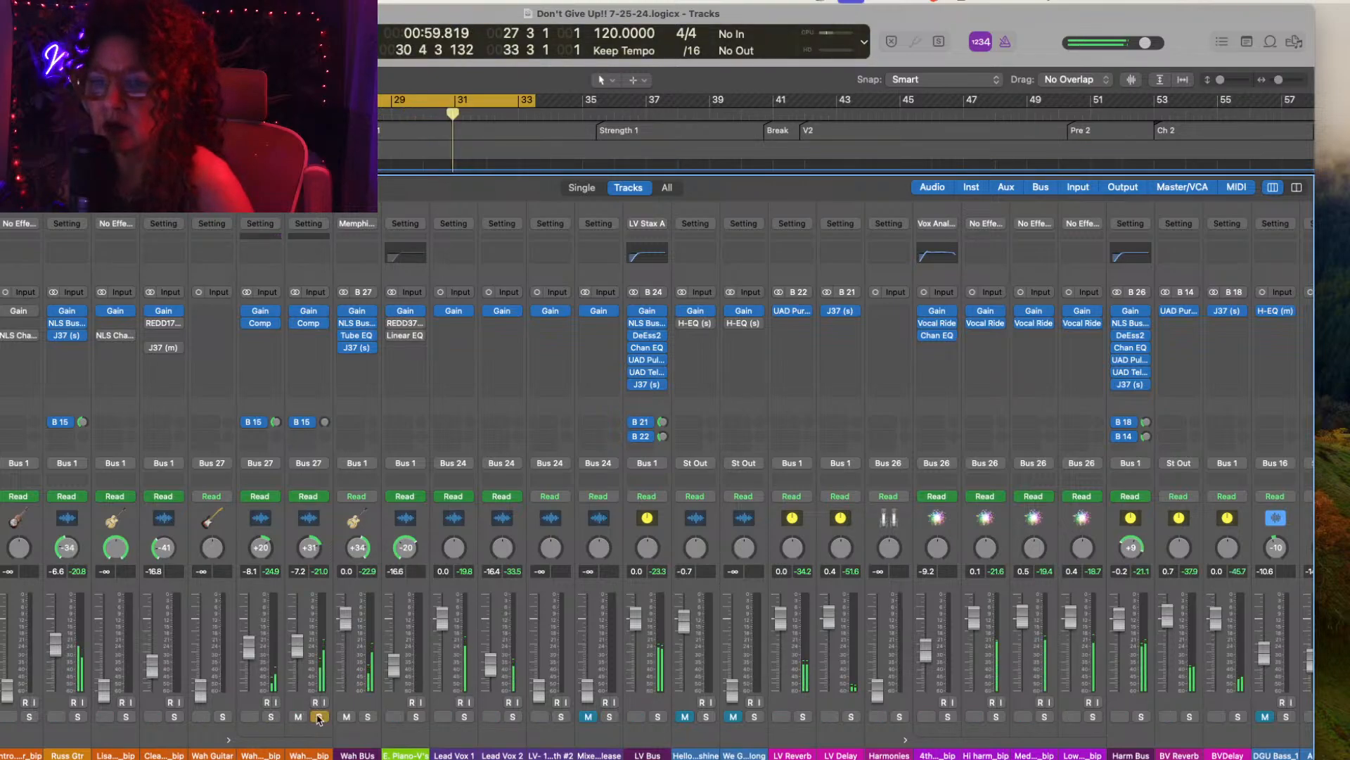
{"action": "left_click_drag", "start_coordinate": [322, 424], "coordinate": [310, 362]}
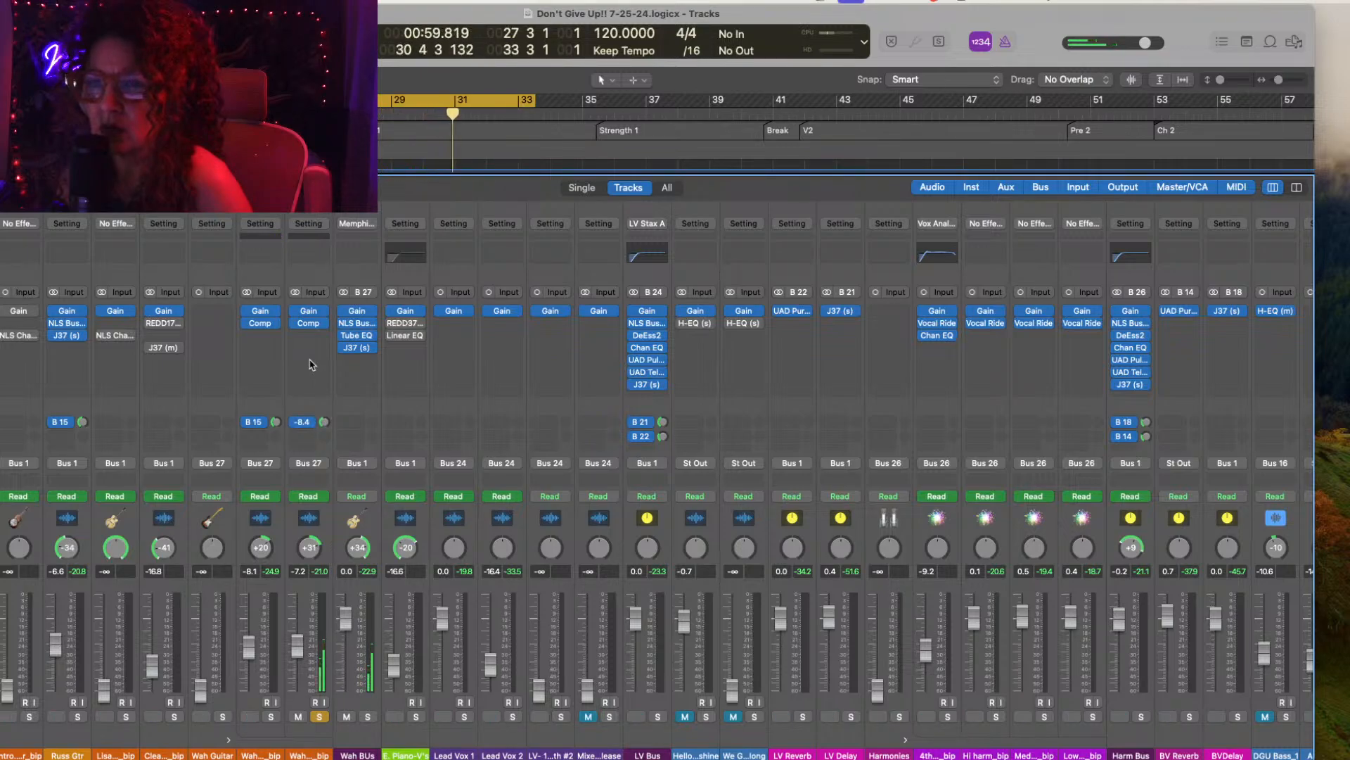
{"action": "left_click", "coordinate": [320, 717]}
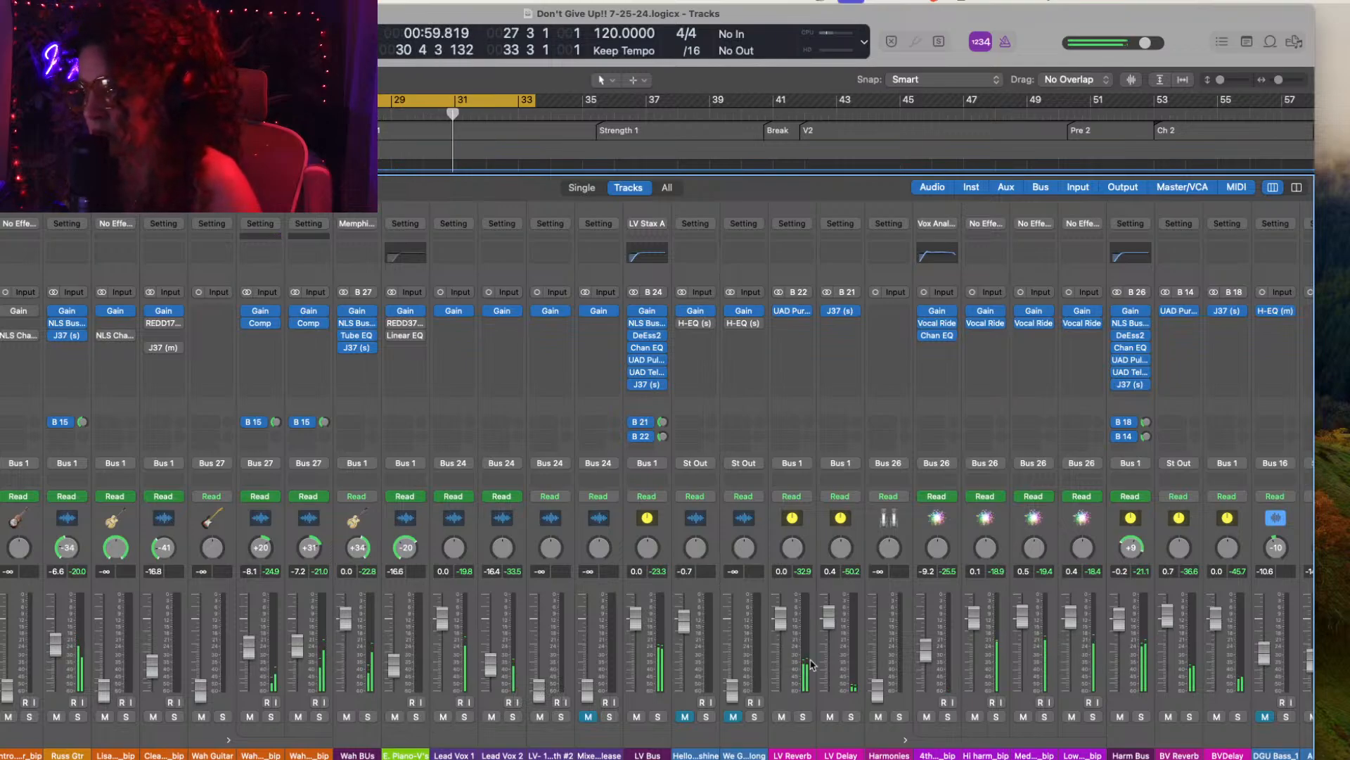
Step: Inspect the Scheps 73 settings on the Strings Buss channel
{"action": "scroll", "coordinate": [809, 666], "scroll_direction": "right", "scroll_amount": 2}
{"action": "scroll", "coordinate": [811, 664], "scroll_direction": "right", "scroll_amount": 15}
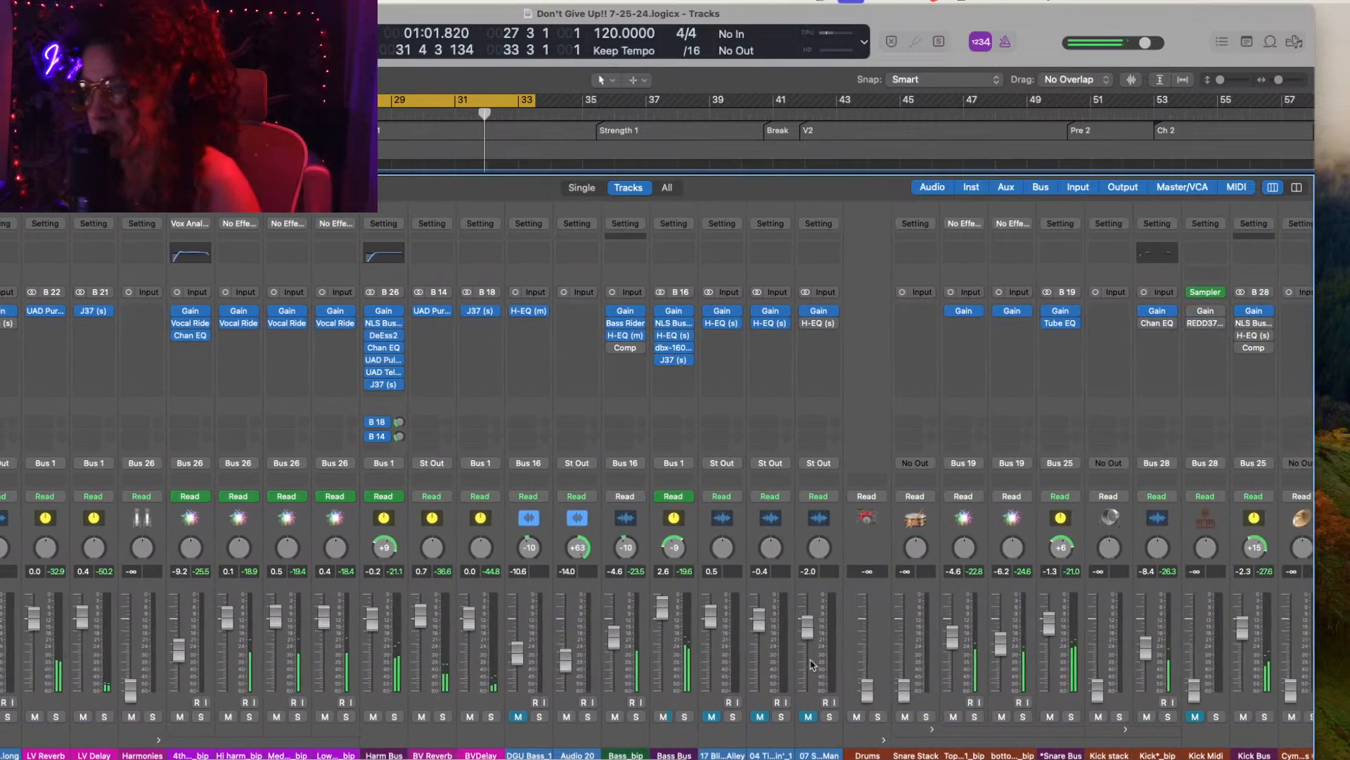
{"action": "scroll", "coordinate": [810, 665], "scroll_direction": "right", "scroll_amount": 8}
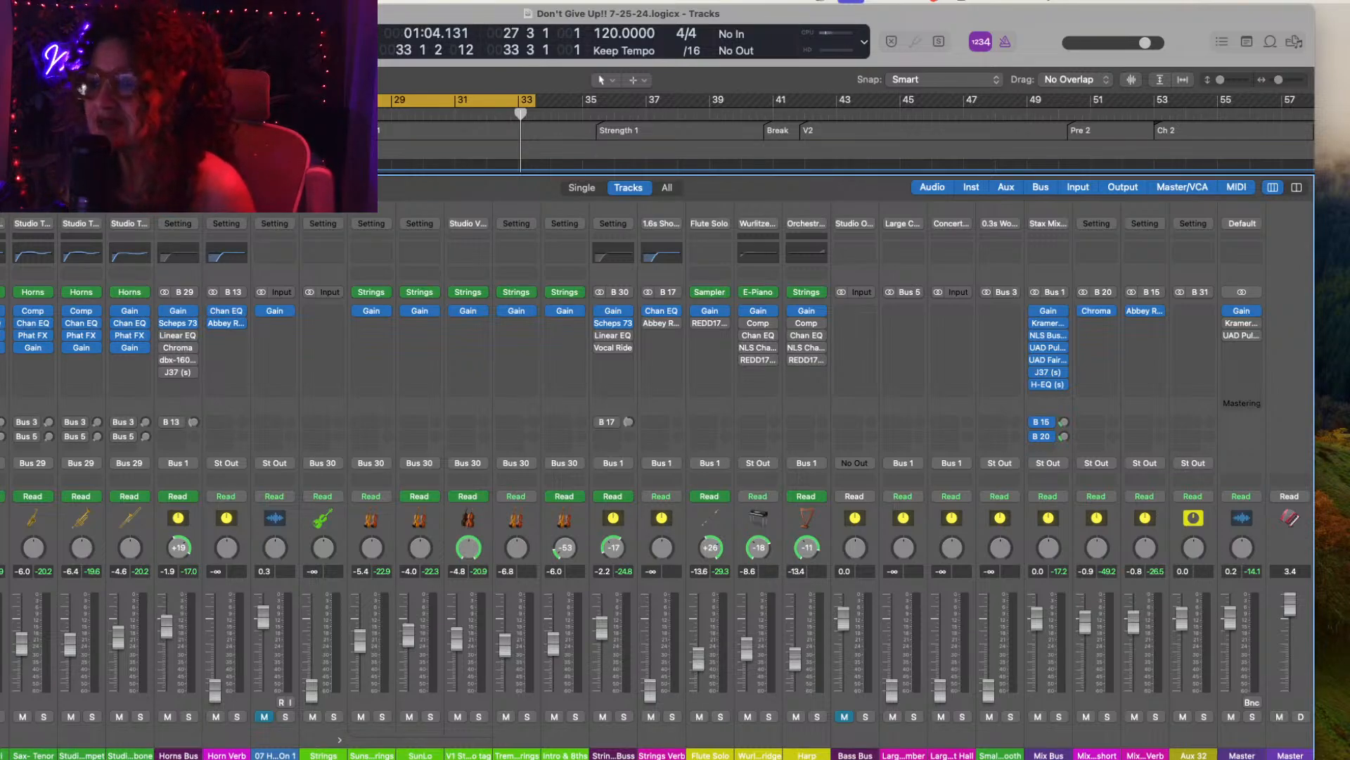
{"action": "left_click", "coordinate": [612, 324]}
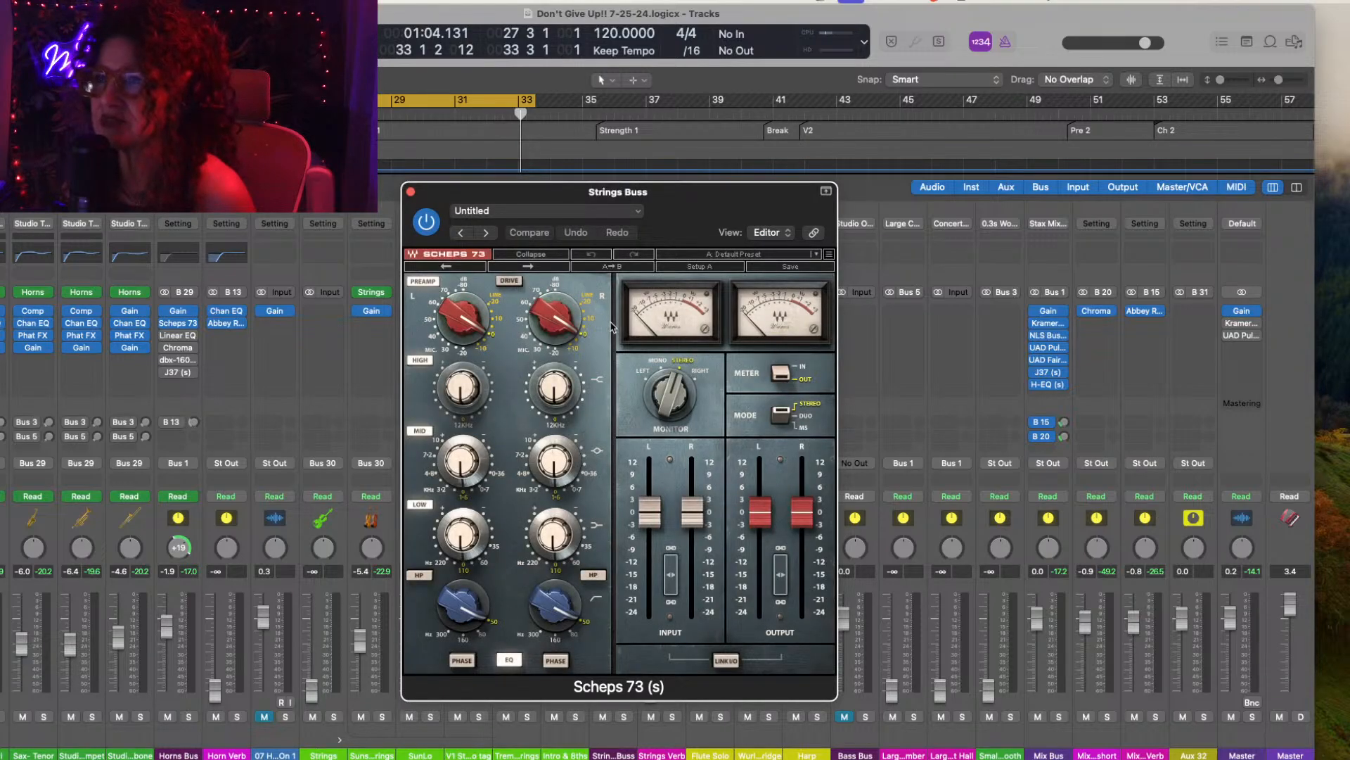
{"action": "left_click", "coordinate": [411, 193]}
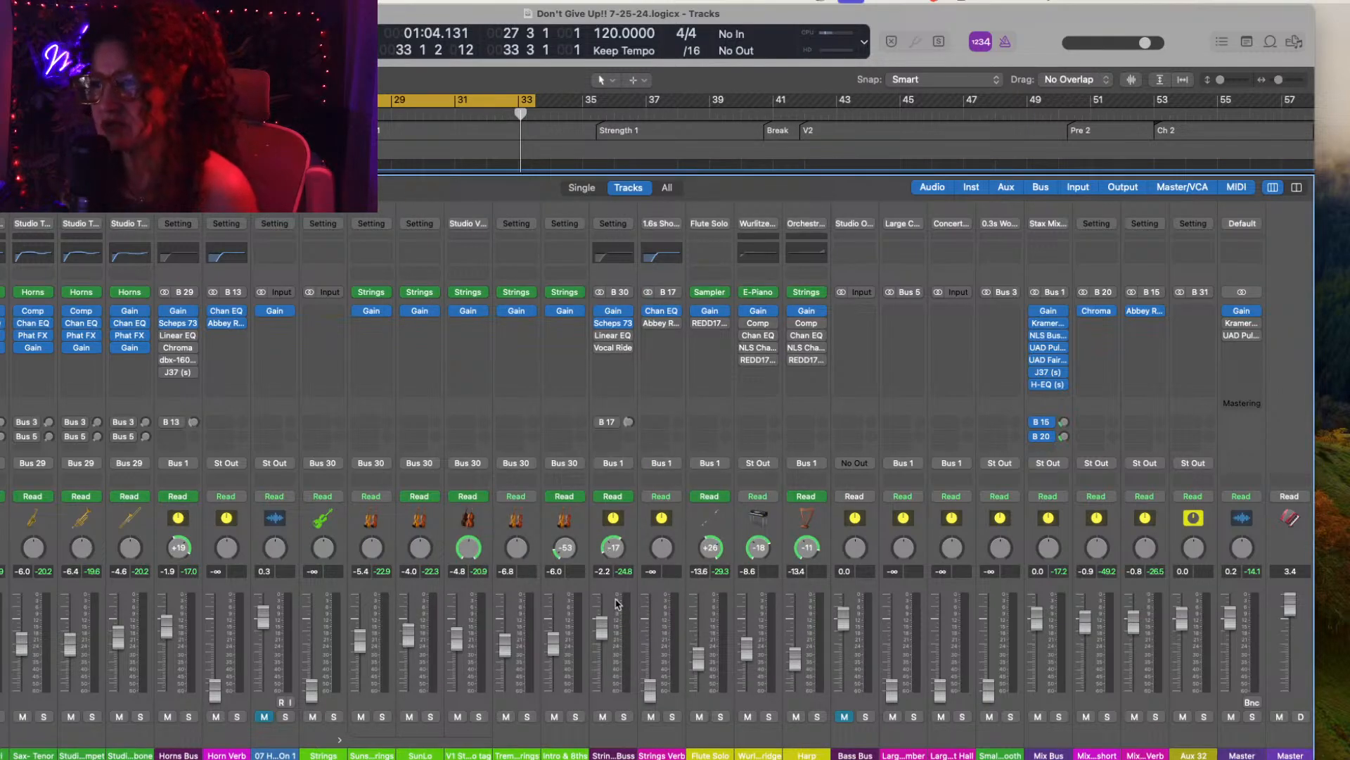
Step: Play the song and browse the Scheps 73 presets on the Strings Buss channel, leaving its current setting loaded
{"action": "key", "text": "space"}
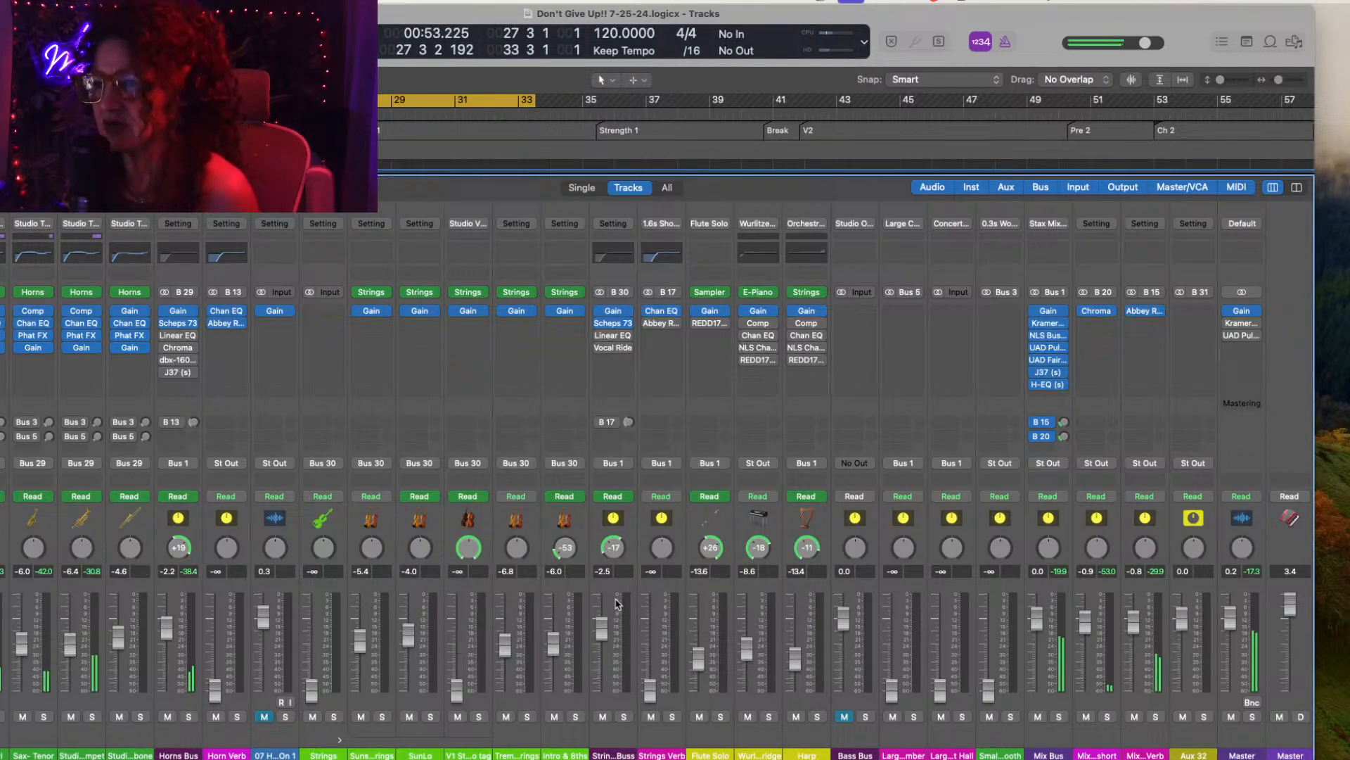
{"action": "left_click", "coordinate": [612, 323]}
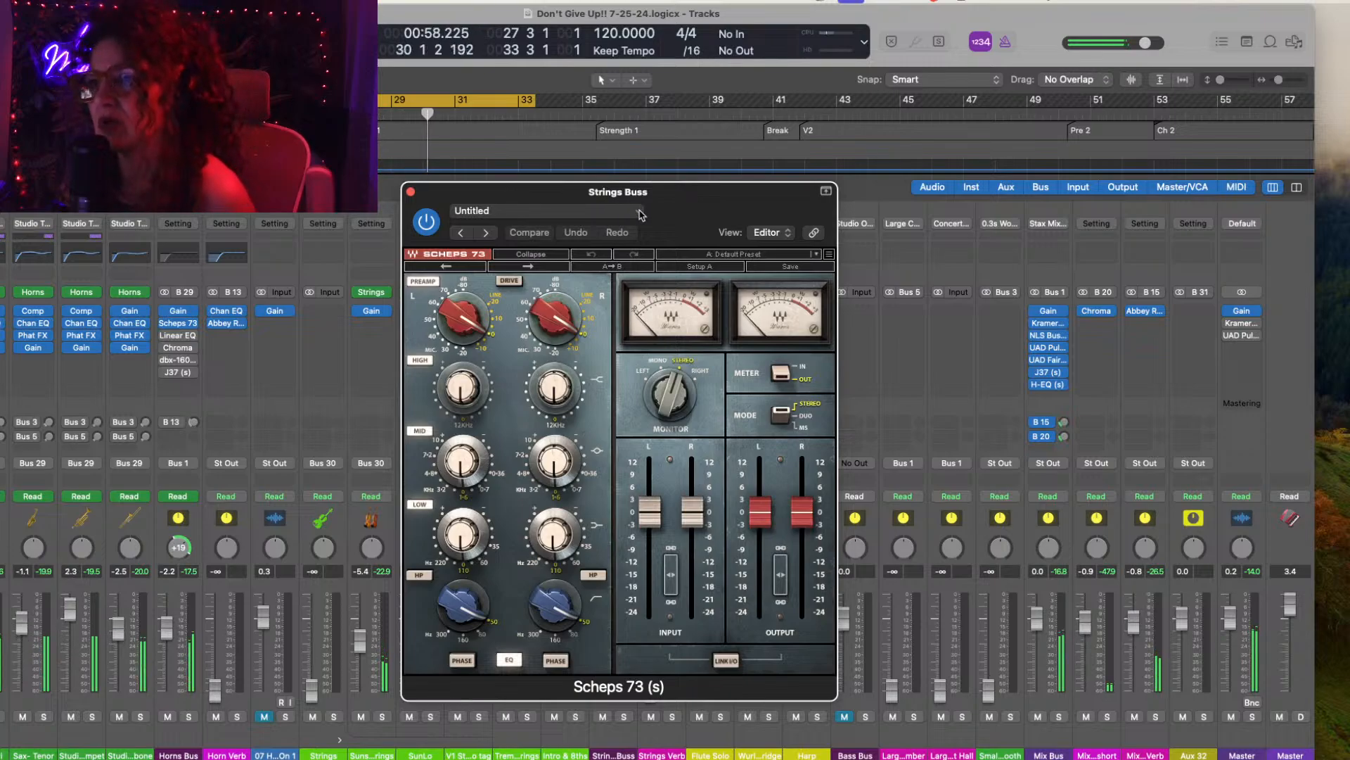
{"action": "left_click", "coordinate": [640, 212]}
{"action": "mouse_move", "coordinate": [647, 518]}
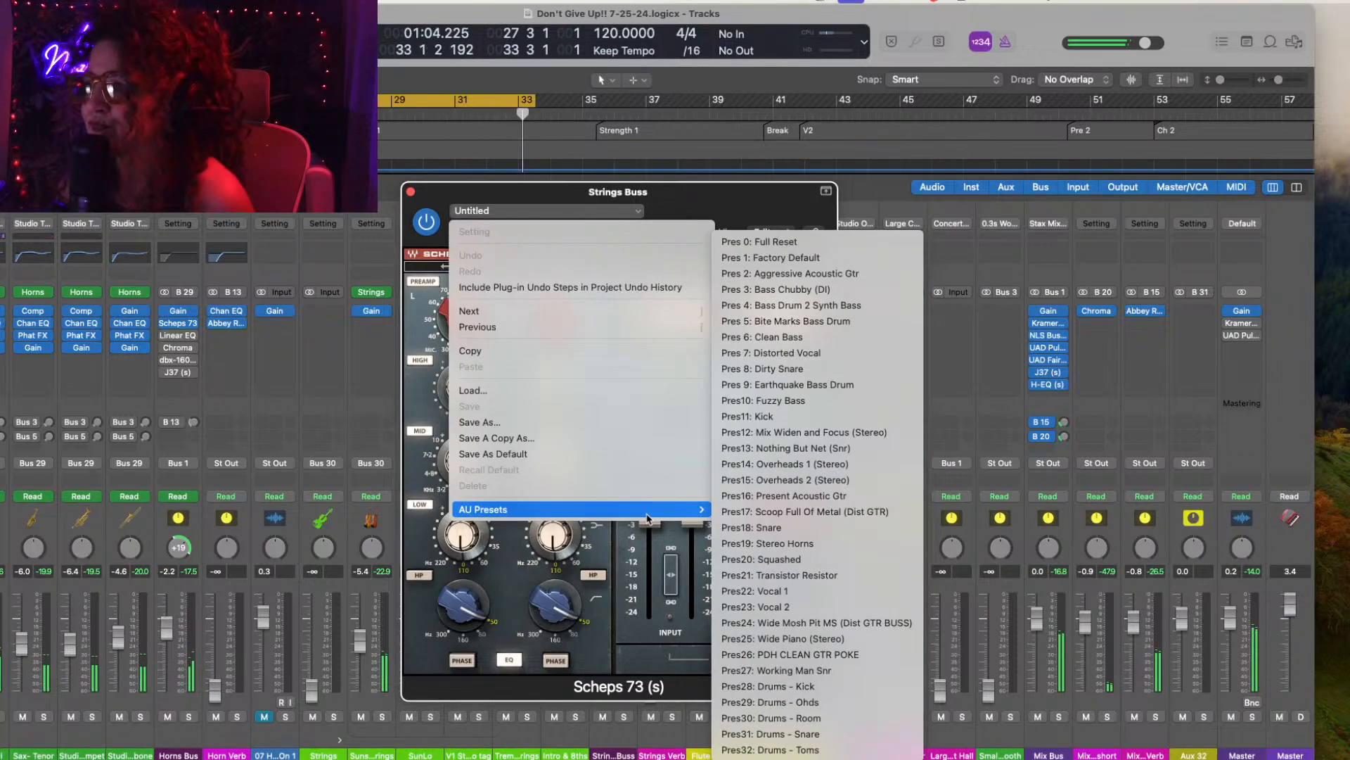
{"action": "left_click", "coordinate": [811, 607]}
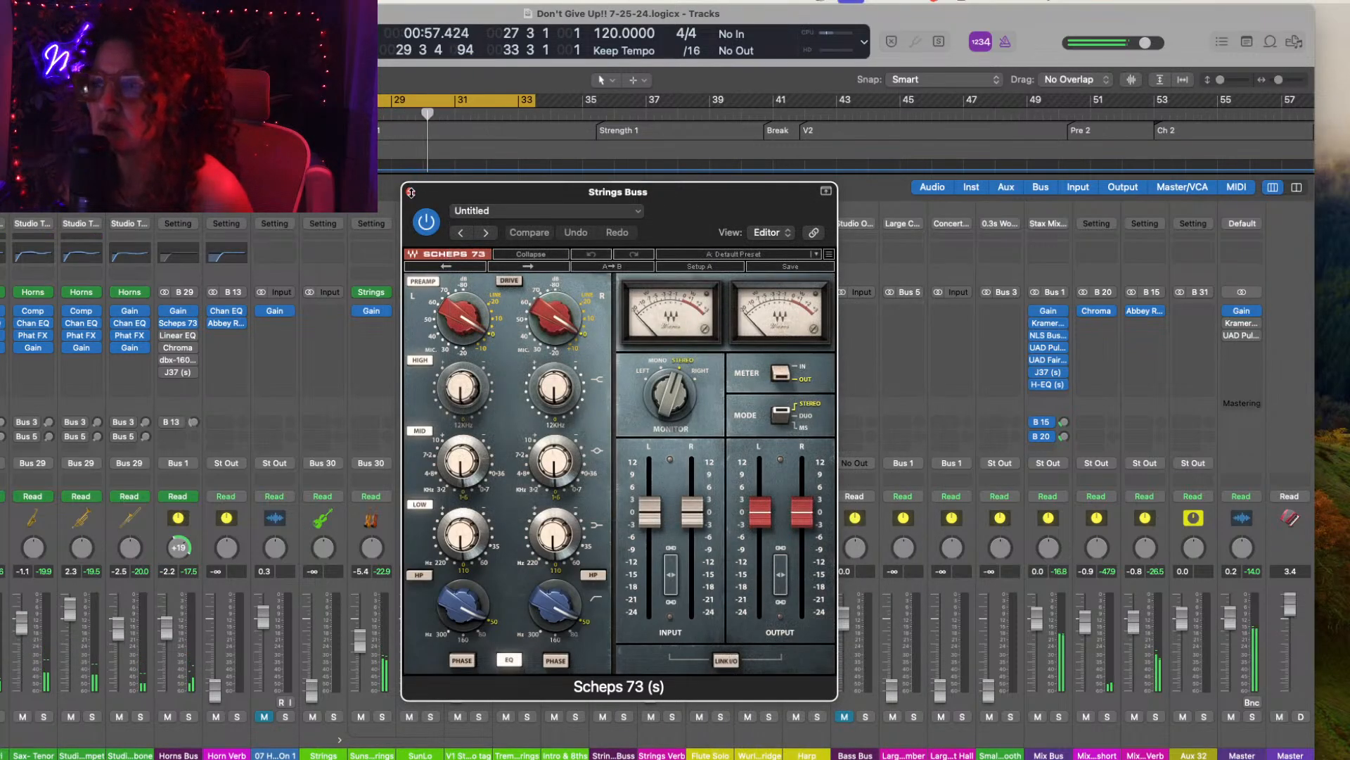
{"action": "left_click", "coordinate": [412, 191]}
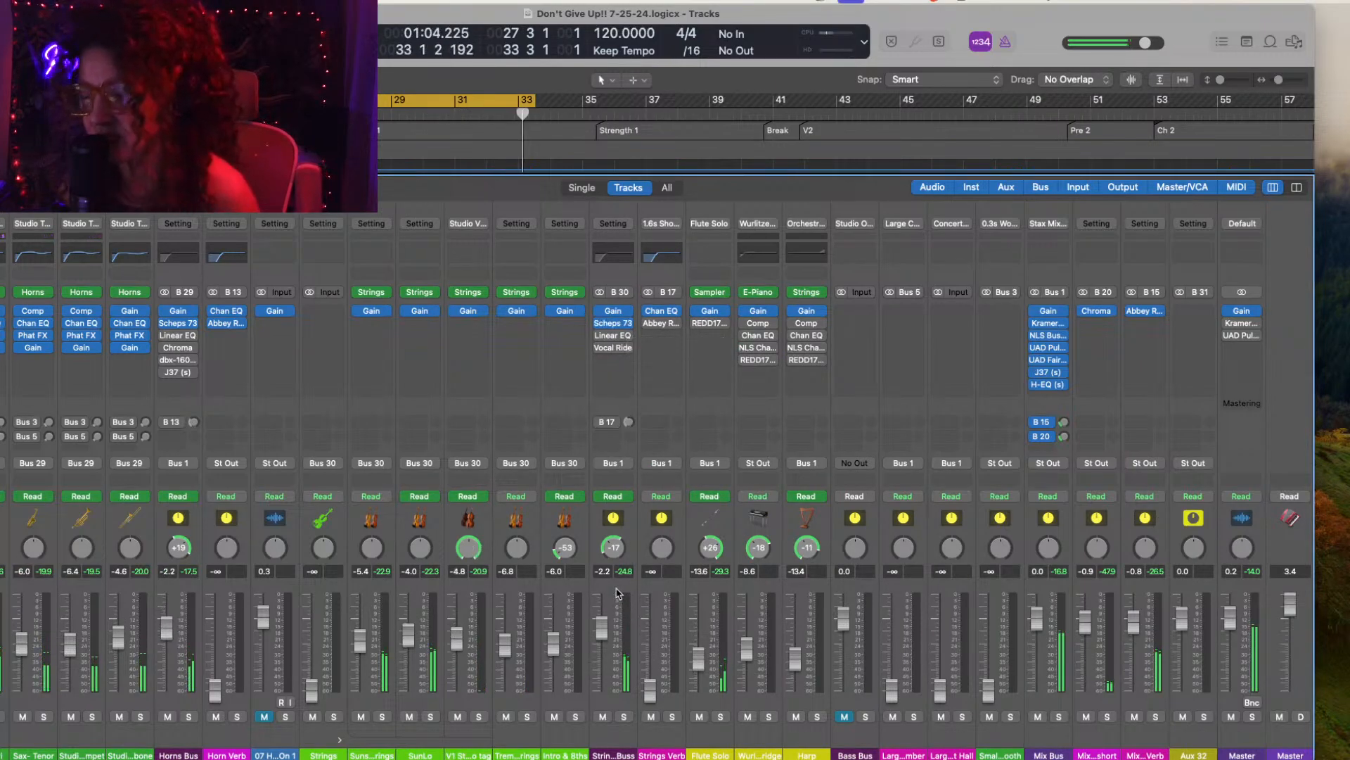
{"action": "key", "text": "space"}
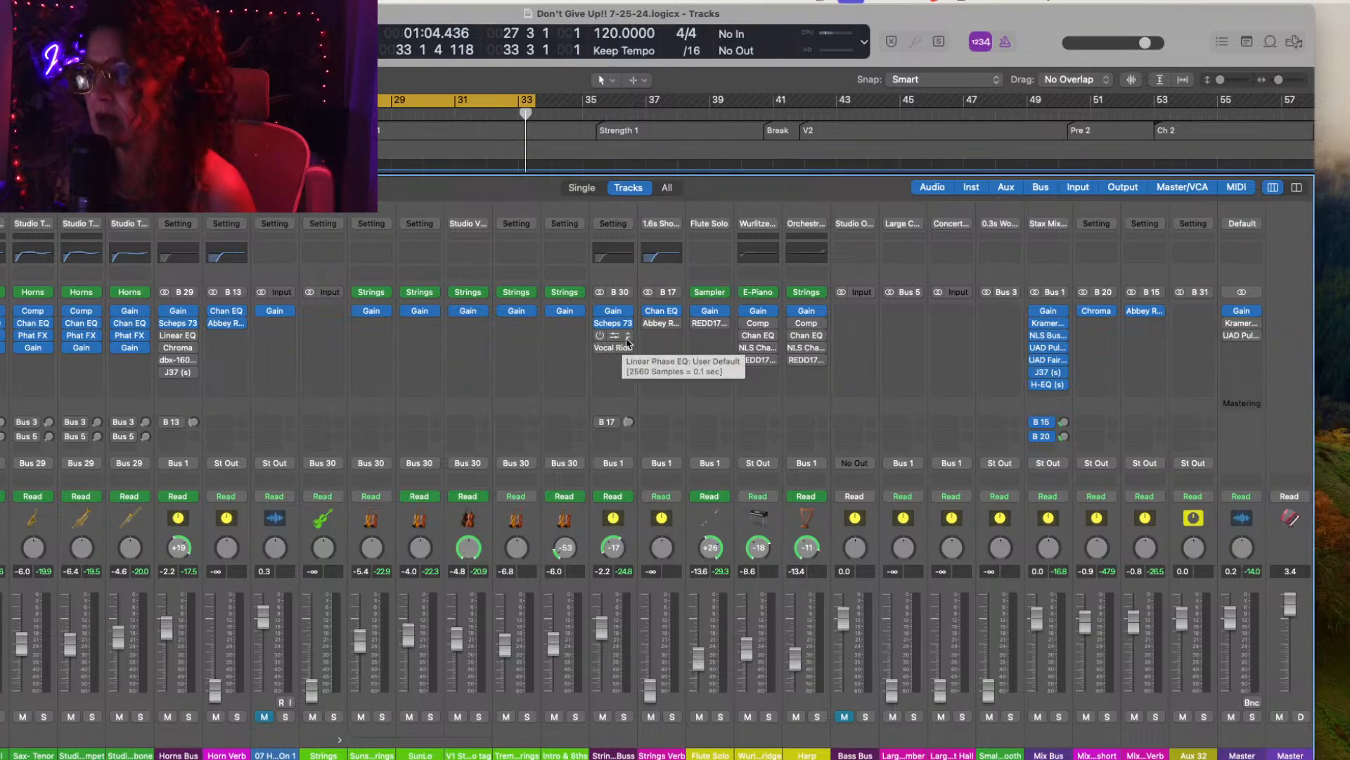
Step: Replace the Linear Phase EQ on the Strings Buss channel with a stereo Compressor set to the Vintage Opto model
{"action": "left_click", "coordinate": [628, 339]}
{"action": "mouse_move", "coordinate": [712, 741]}
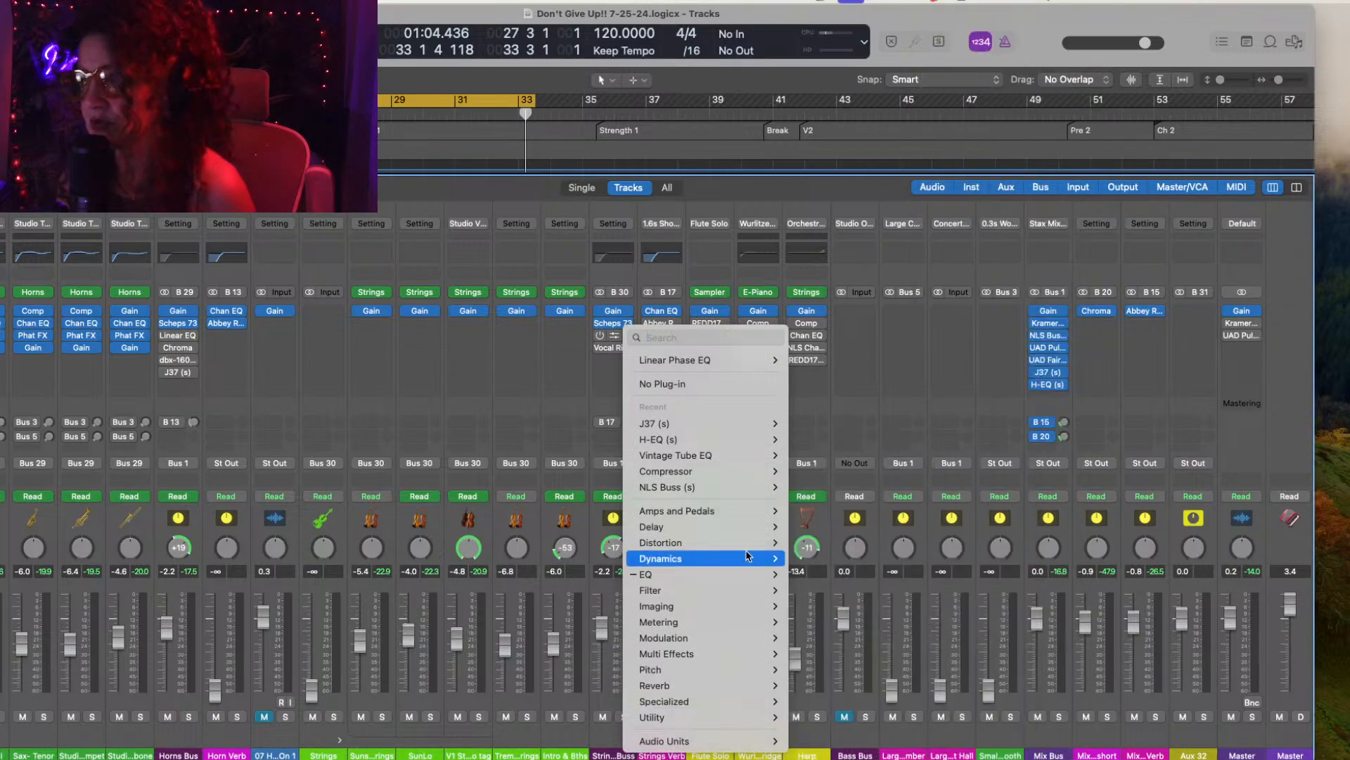
{"action": "mouse_move", "coordinate": [747, 555]}
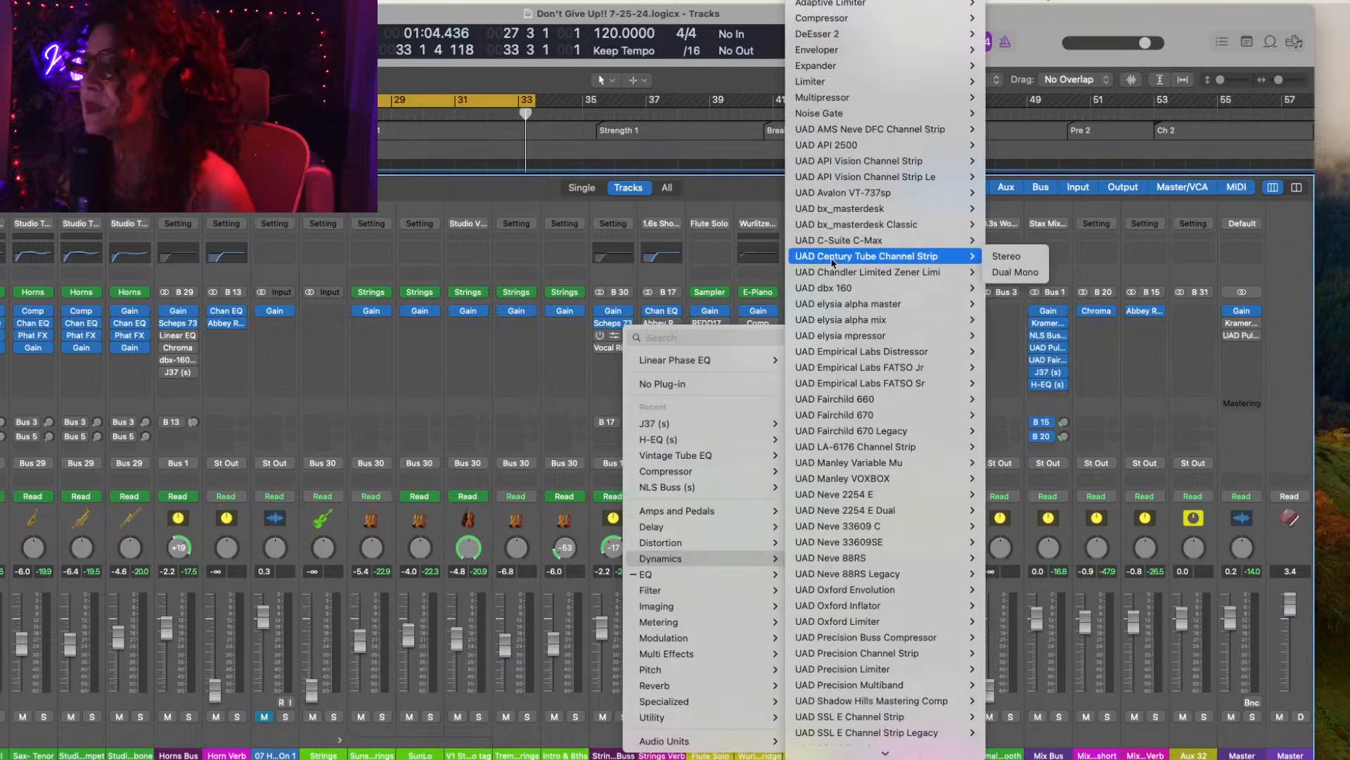
{"action": "mouse_move", "coordinate": [830, 20]}
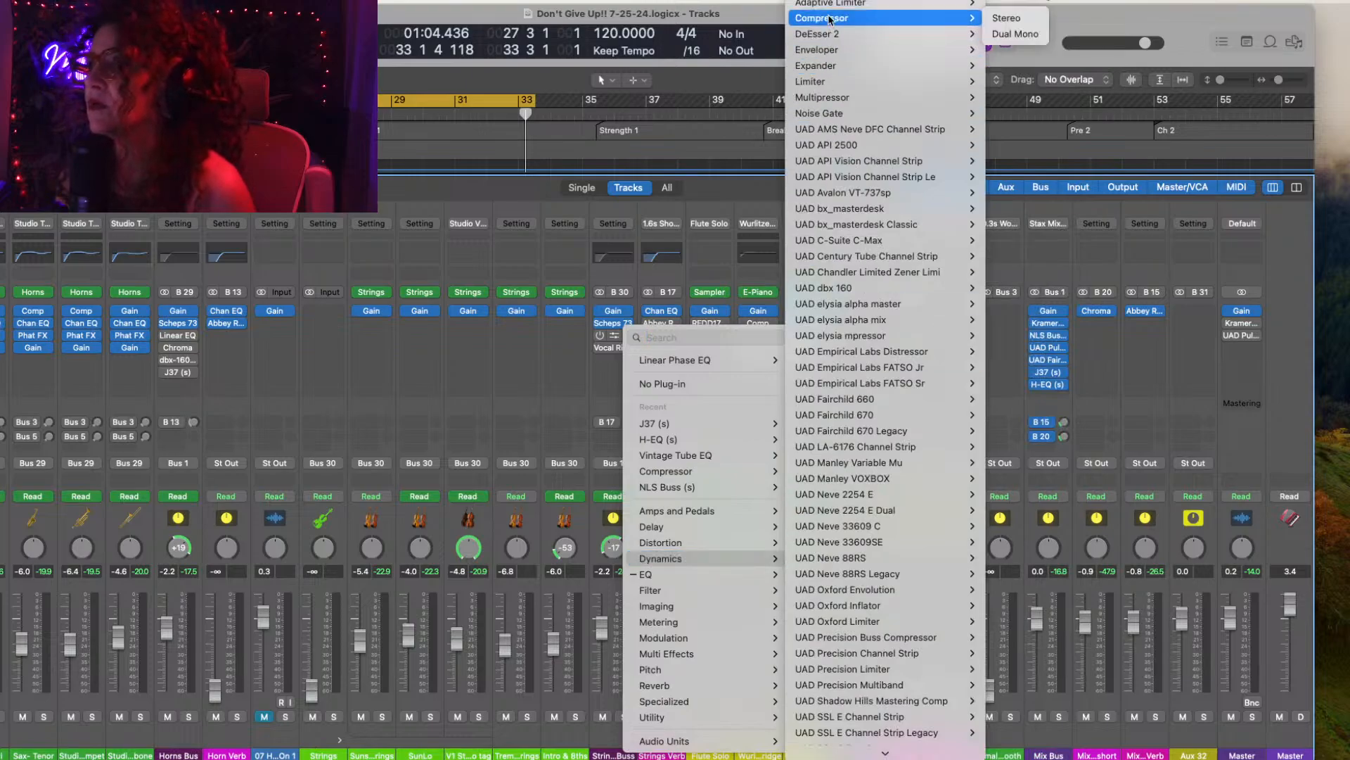
{"action": "left_click", "coordinate": [1006, 17]}
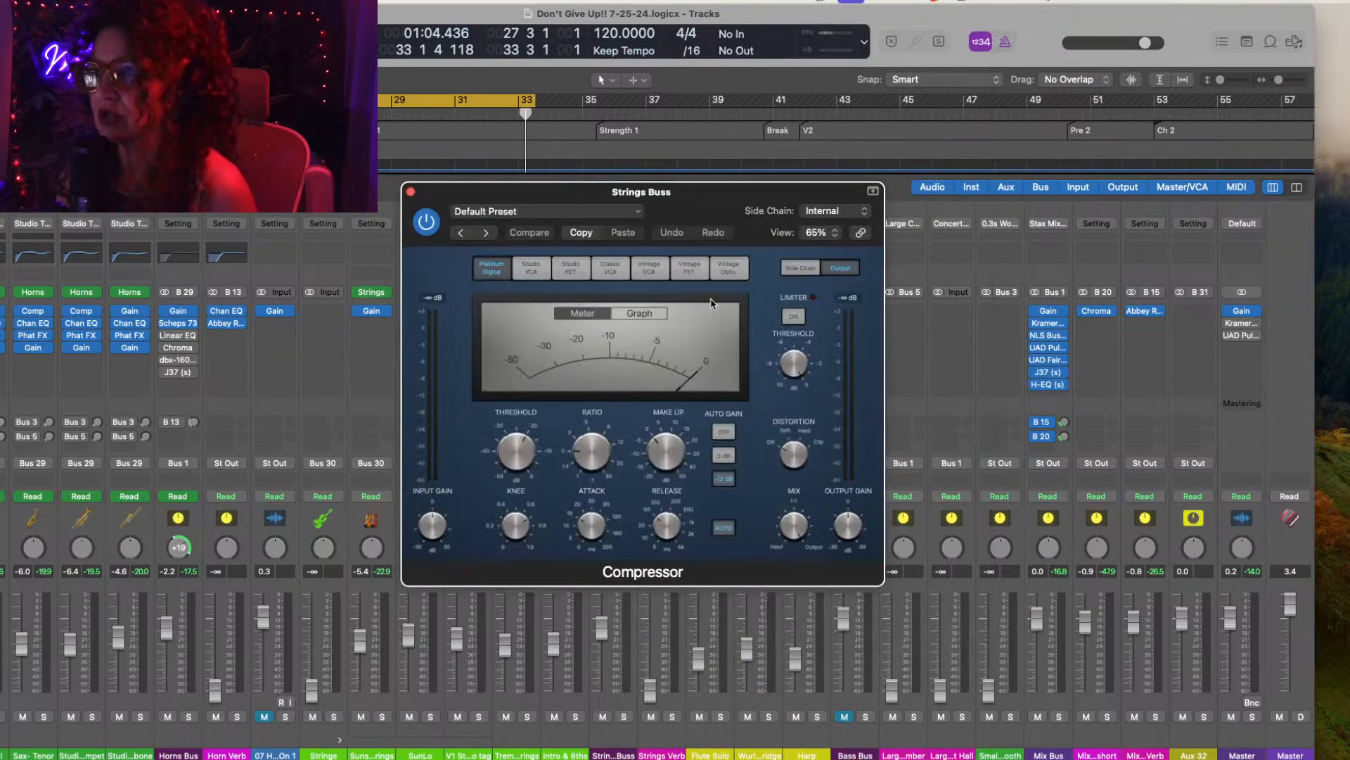
{"action": "left_click", "coordinate": [730, 268]}
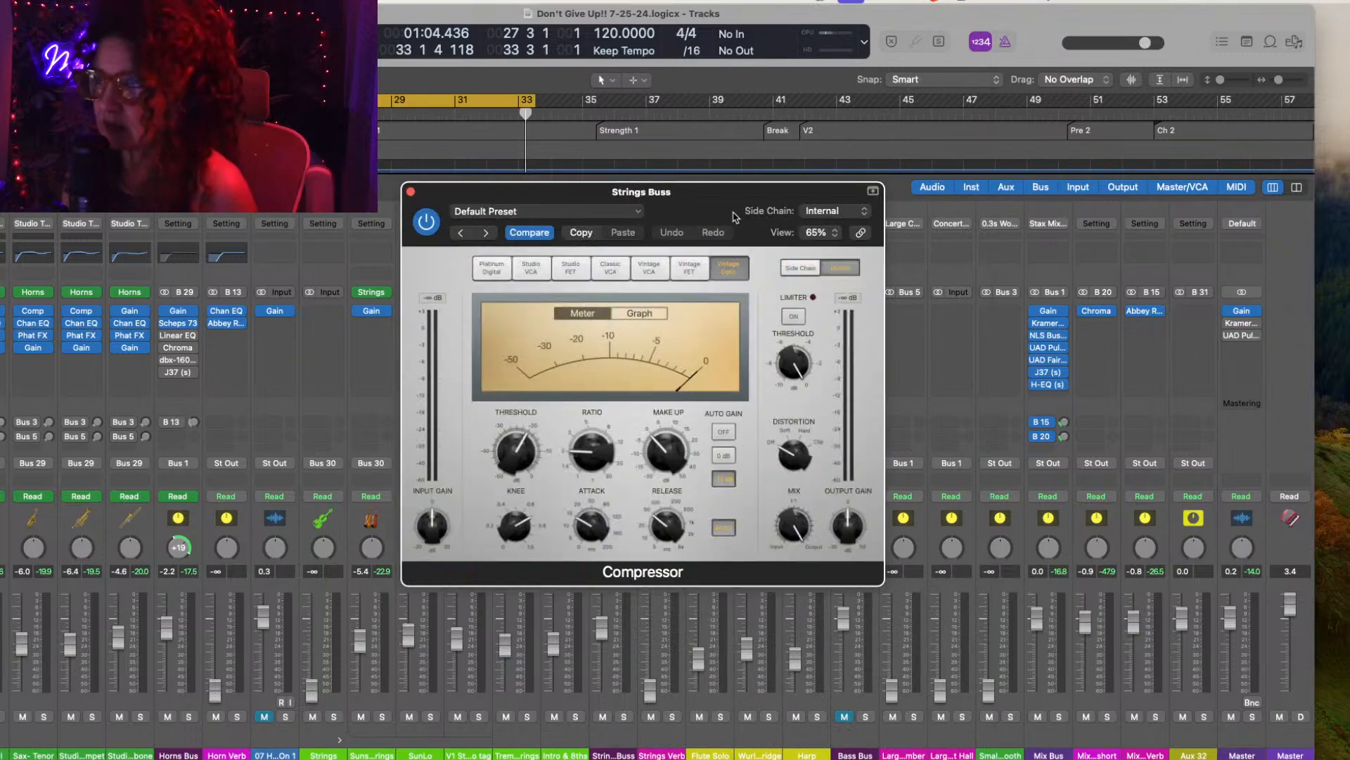
{"action": "left_click_drag", "start_coordinate": [730, 204], "coordinate": [426, 188]}
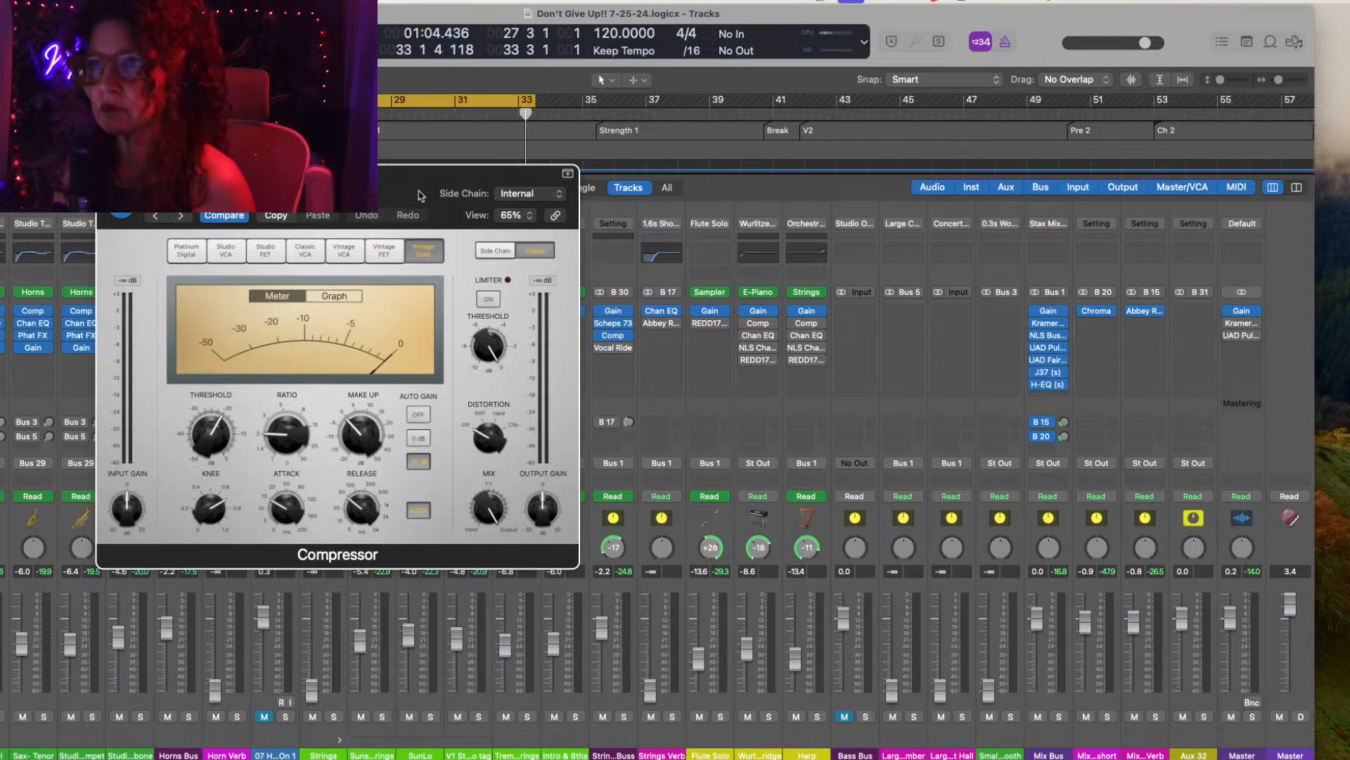
Step: Browse the compressor's factory presets by type during playback, keeping the default preset
{"action": "key", "text": "space"}
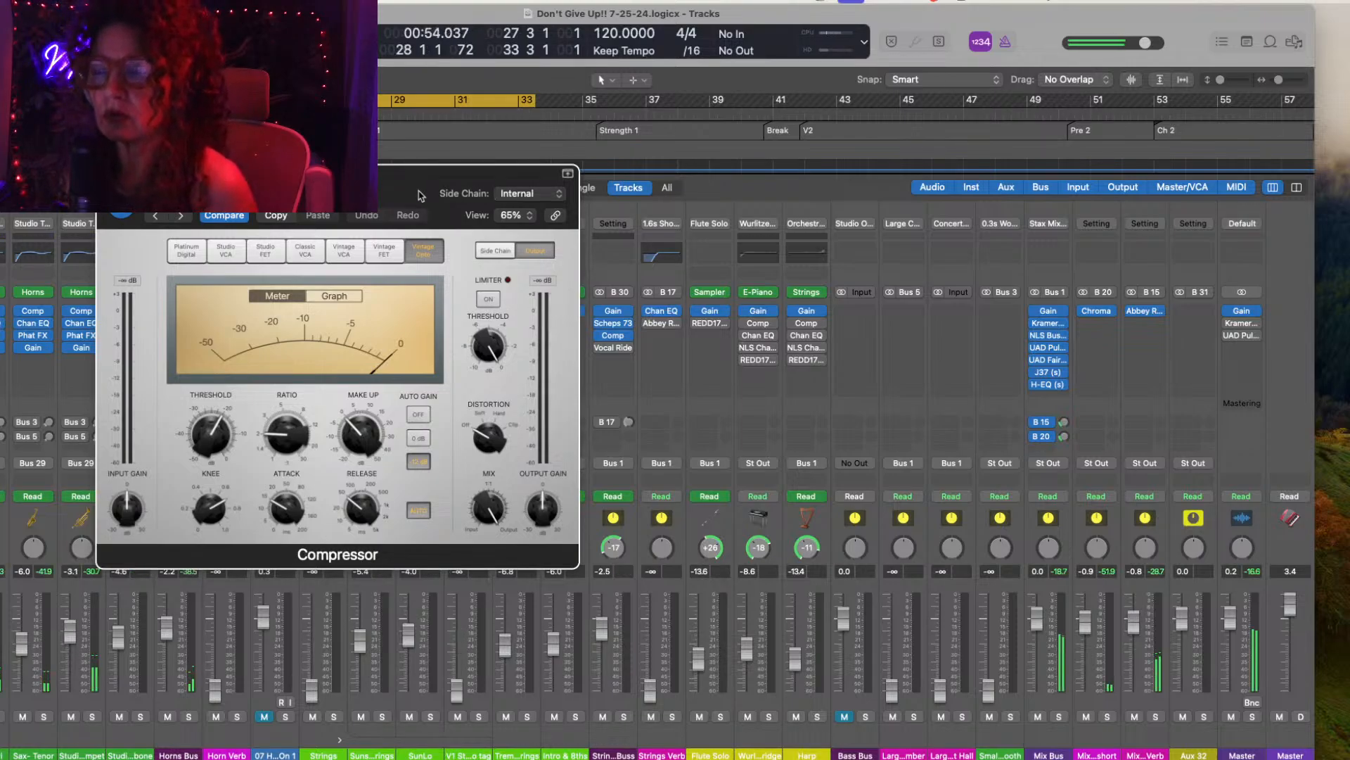
{"action": "left_click", "coordinate": [225, 193]}
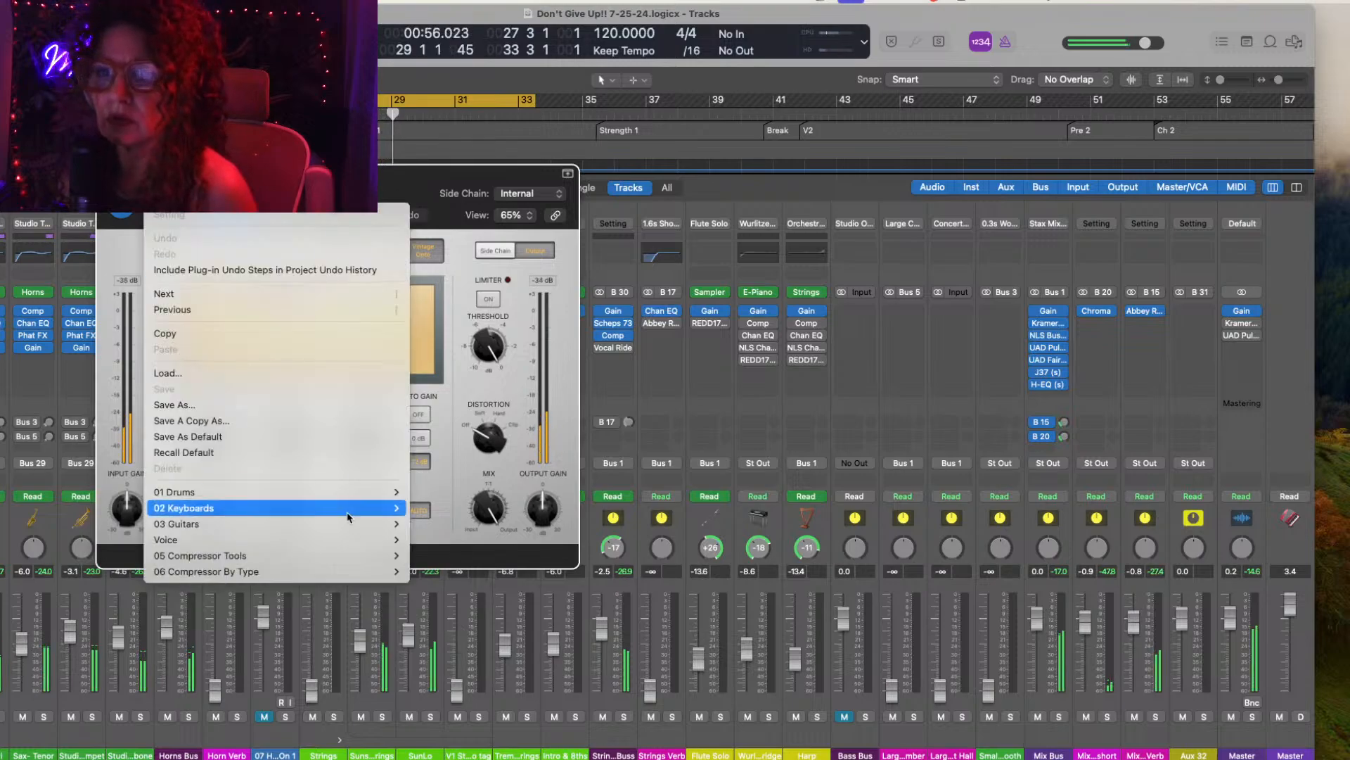
{"action": "mouse_move", "coordinate": [348, 533]}
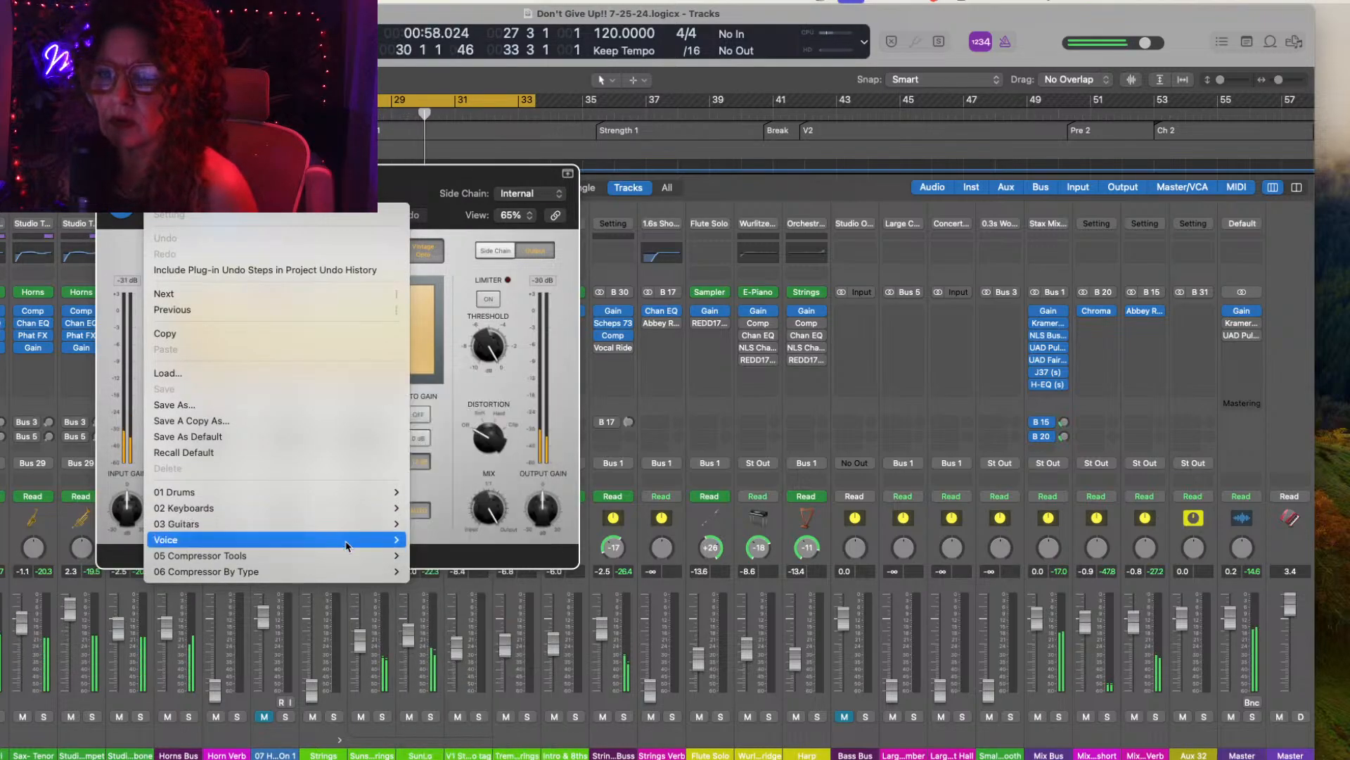
{"action": "mouse_move", "coordinate": [344, 556]}
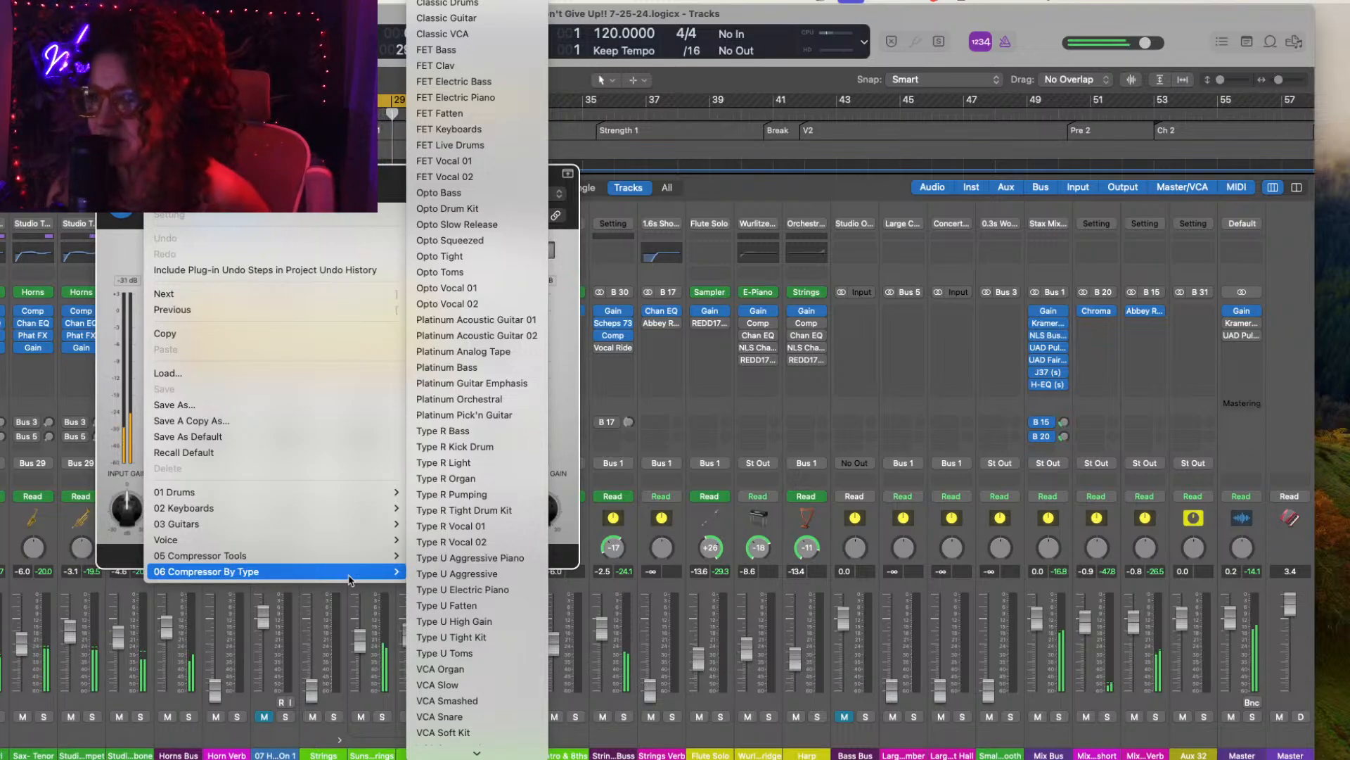
{"action": "scroll", "coordinate": [453, 494], "scroll_direction": "down", "scroll_amount": 2}
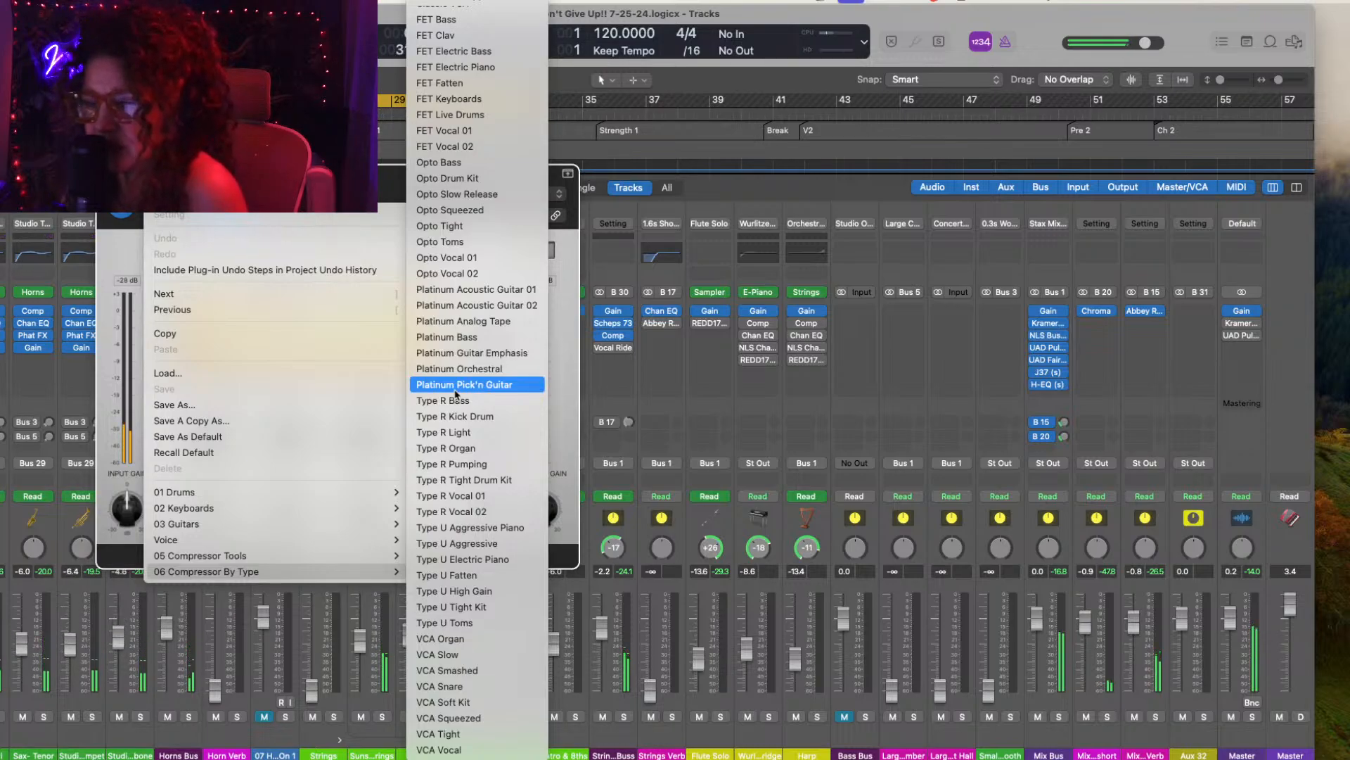
{"action": "scroll", "coordinate": [456, 395], "scroll_direction": "up", "scroll_amount": 2}
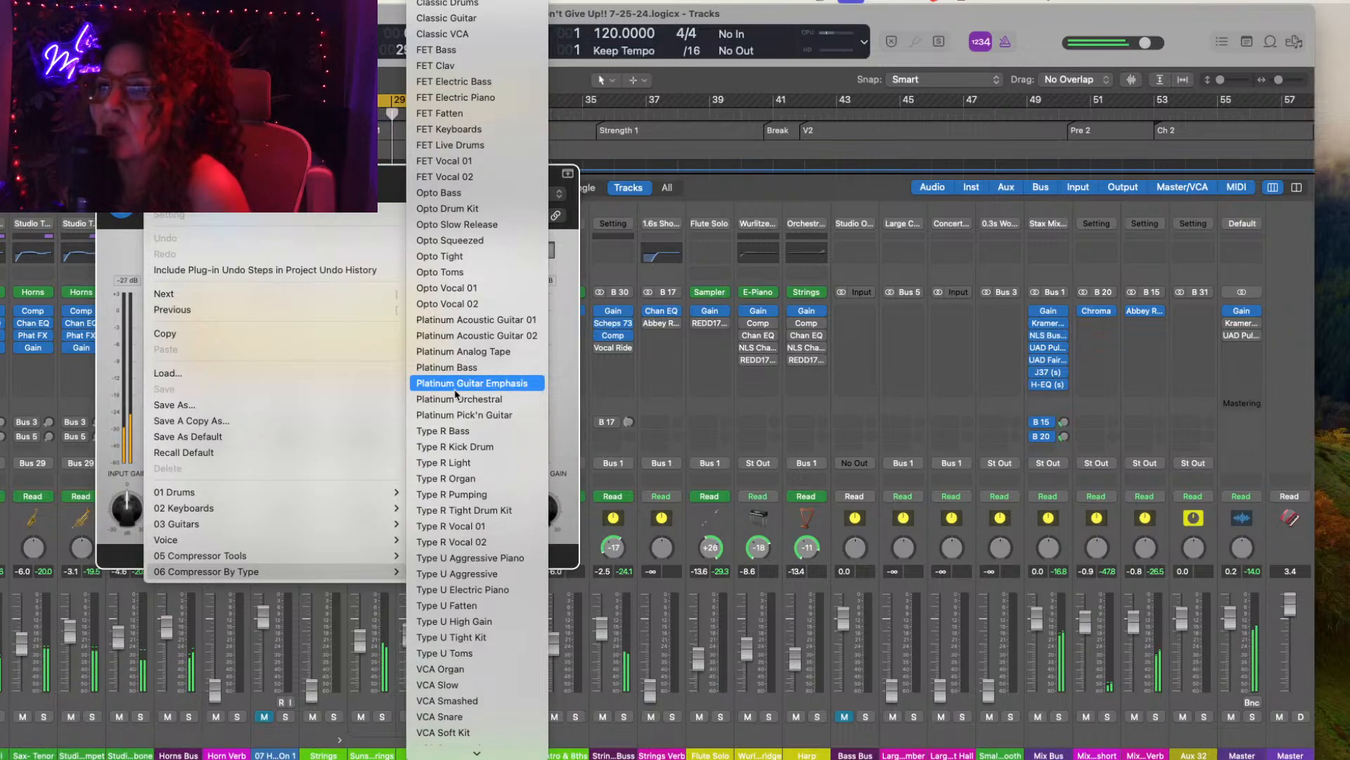
{"action": "left_click", "coordinate": [456, 389]}
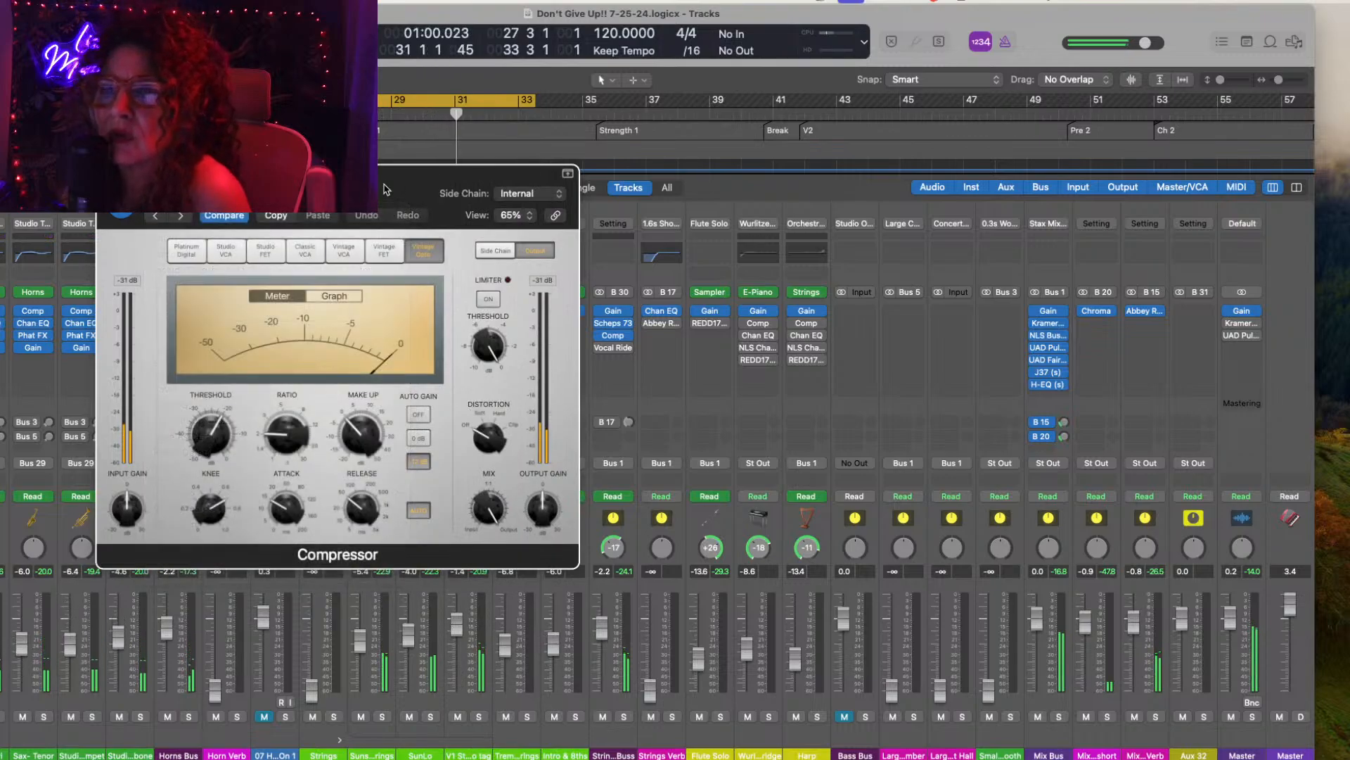
Step: Set the Strings Buss compressor's ratio to 3.1:1 and move its window clear of the channel strip
{"action": "left_click_drag", "start_coordinate": [384, 182], "coordinate": [416, 182]}
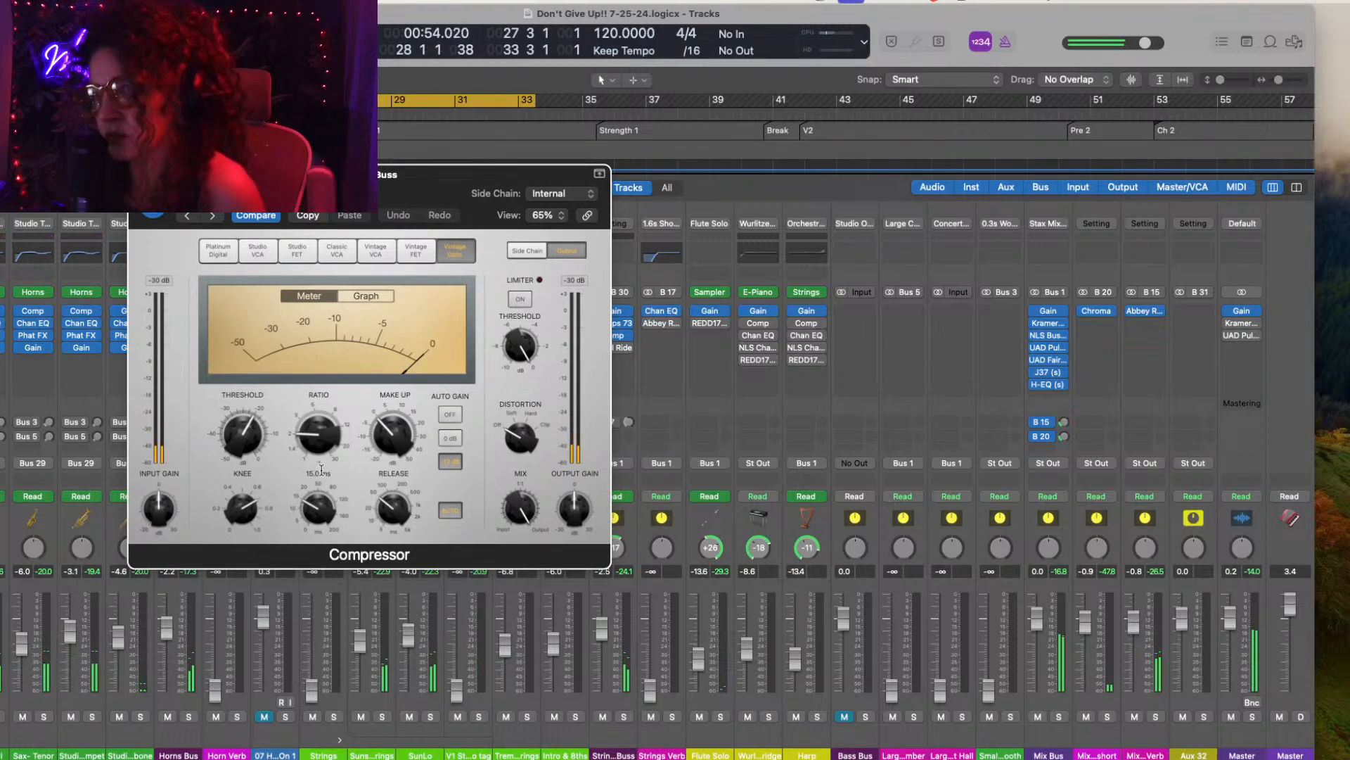
{"action": "mouse_move", "coordinate": [303, 436]}
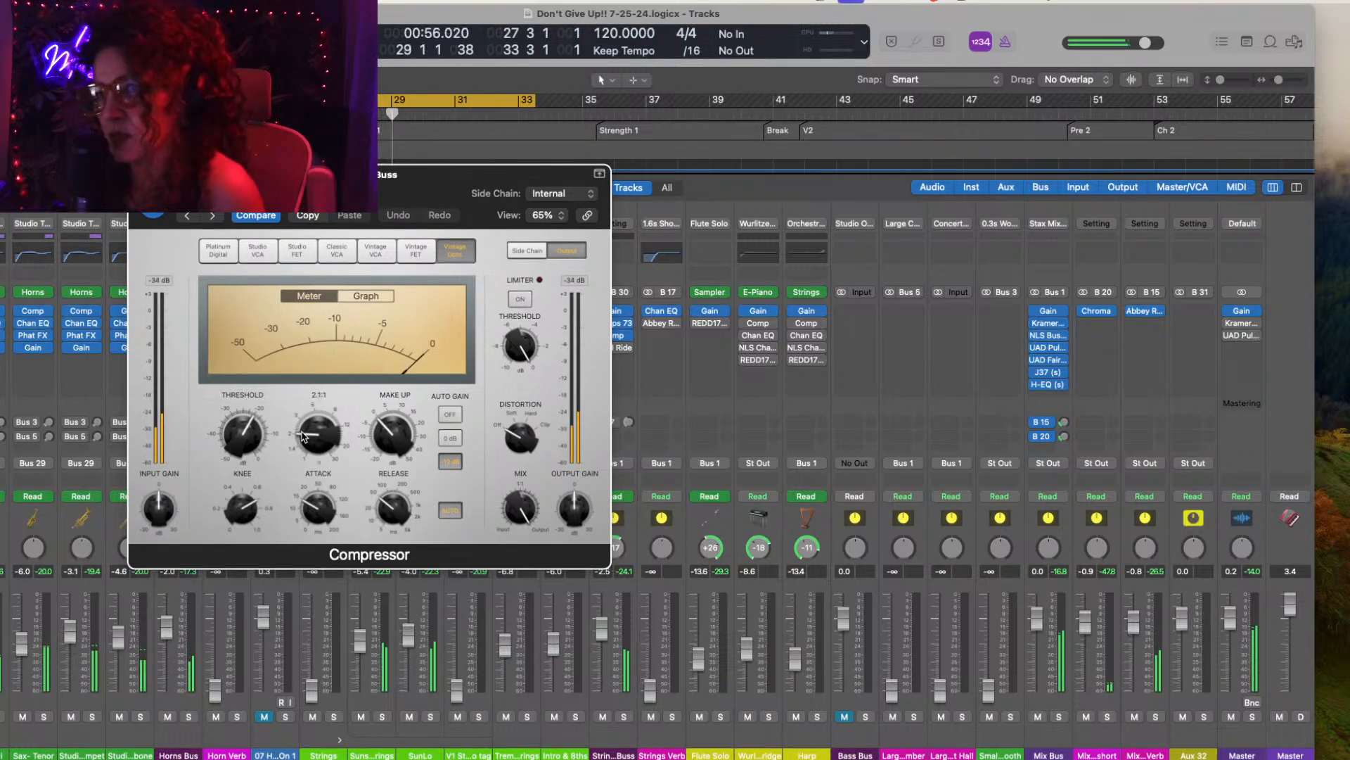
{"action": "left_click_drag", "start_coordinate": [304, 436], "coordinate": [305, 417]}
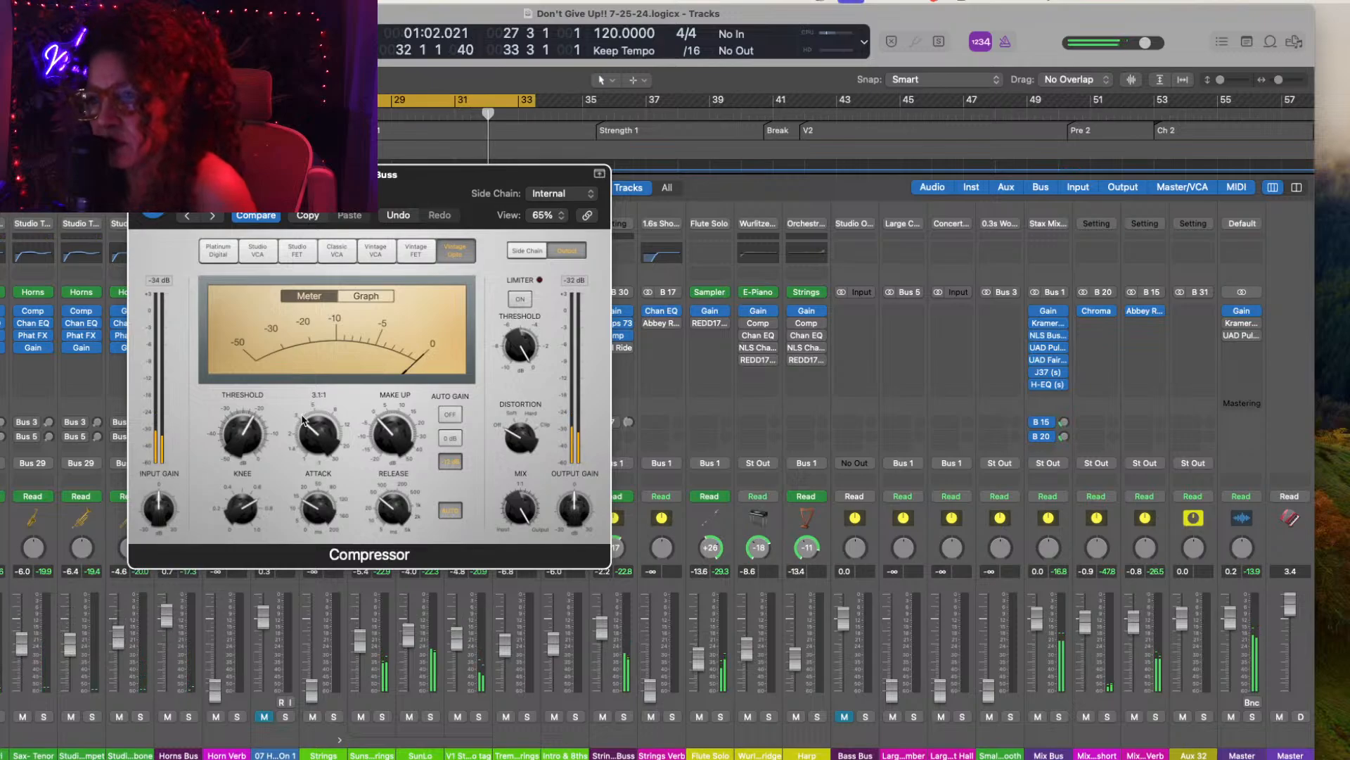
{"action": "left_click_drag", "start_coordinate": [431, 164], "coordinate": [1053, 164]}
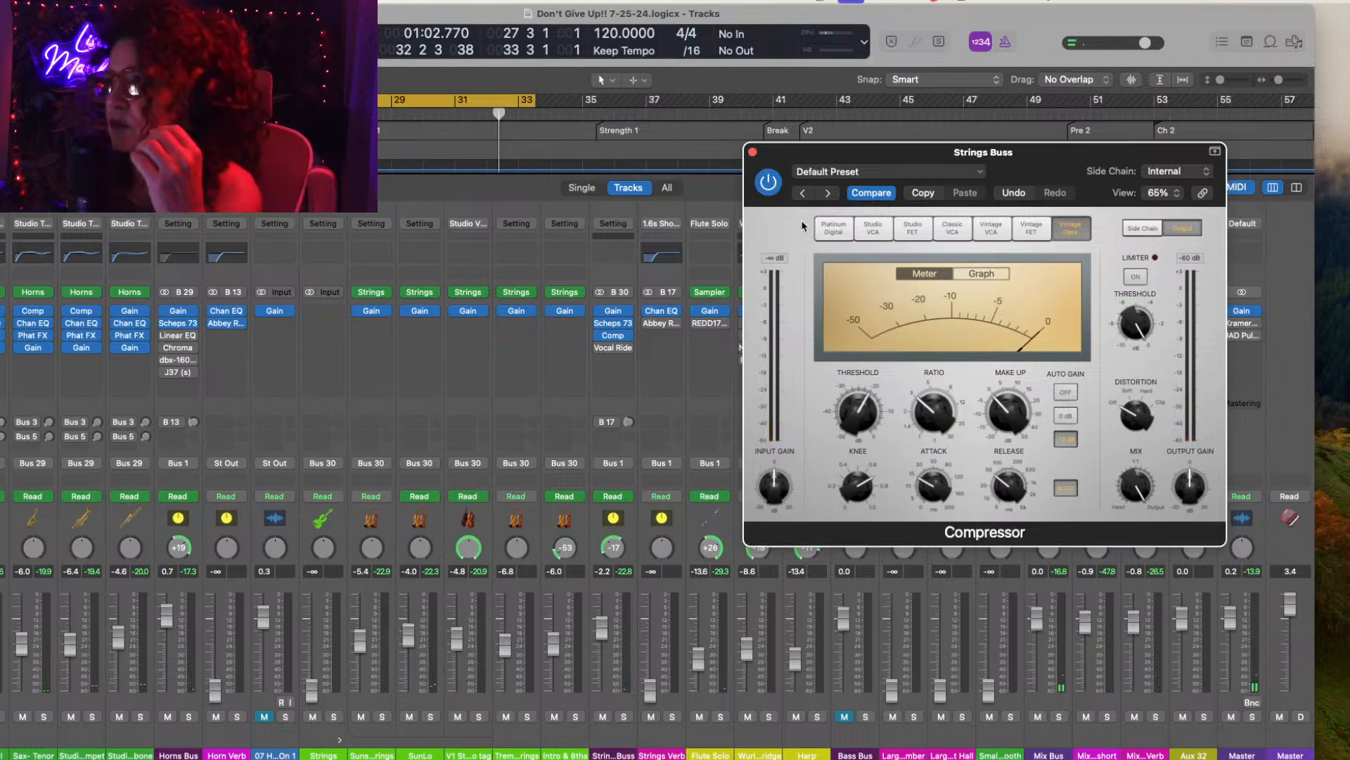
Step: Lower the compressor's threshold to about -21.5 dB while looping the section, and extend the cycle start to bar 26 beat 4
{"action": "key", "text": "space"}
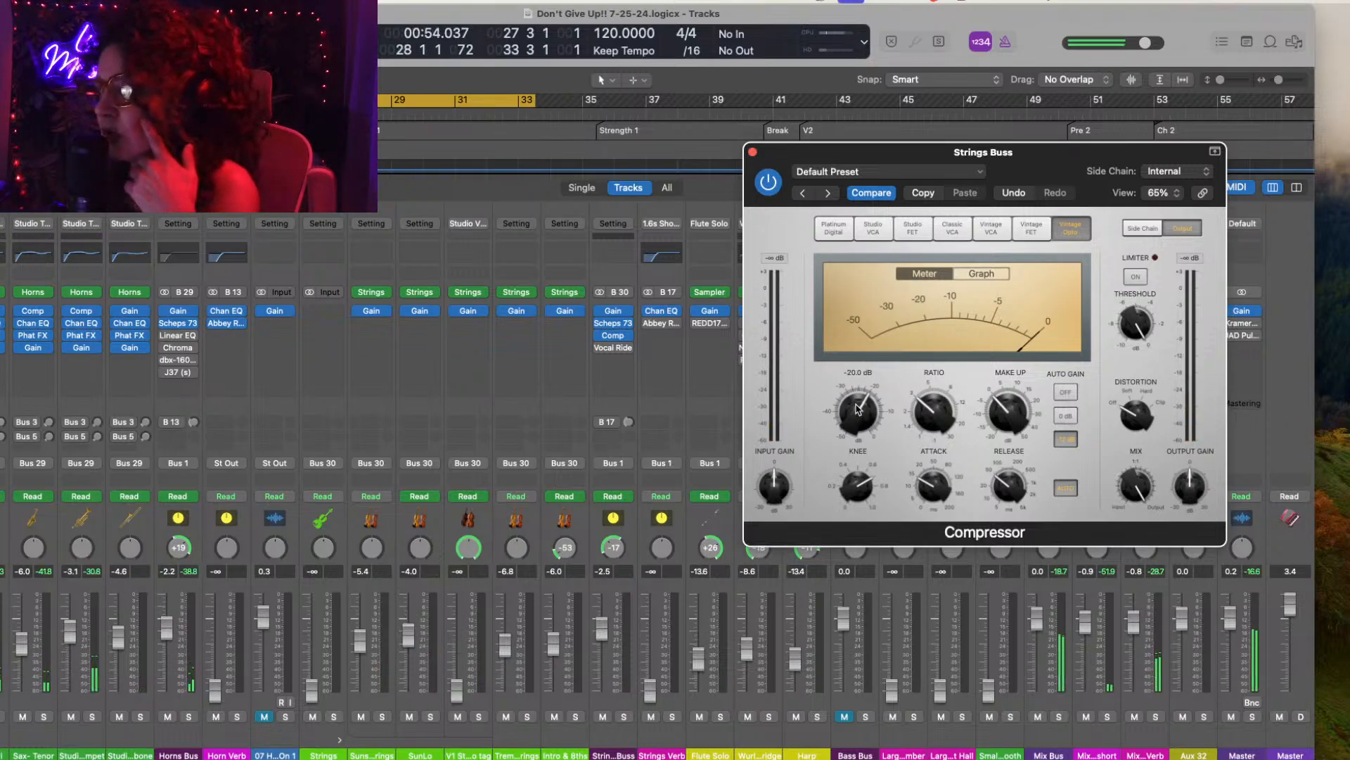
{"action": "mouse_move", "coordinate": [856, 410]}
{"action": "mouse_move", "coordinate": [856, 410]}
{"action": "left_mouse_down"}
{"action": "mouse_move", "coordinate": [846, 445]}
{"action": "mouse_move", "coordinate": [847, 387]}
{"action": "mouse_move", "coordinate": [847, 420]}
{"action": "left_mouse_up"}
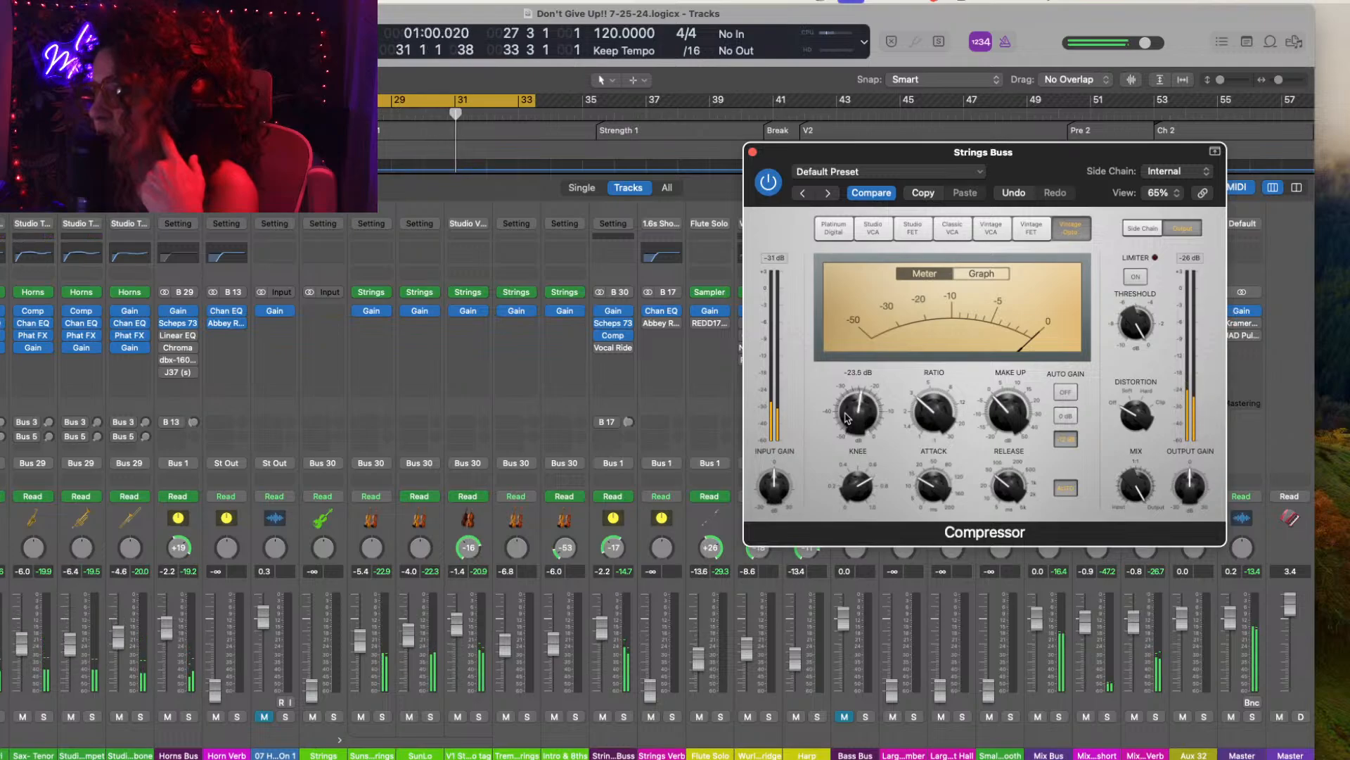
{"action": "left_click_drag", "start_coordinate": [848, 420], "coordinate": [848, 415]}
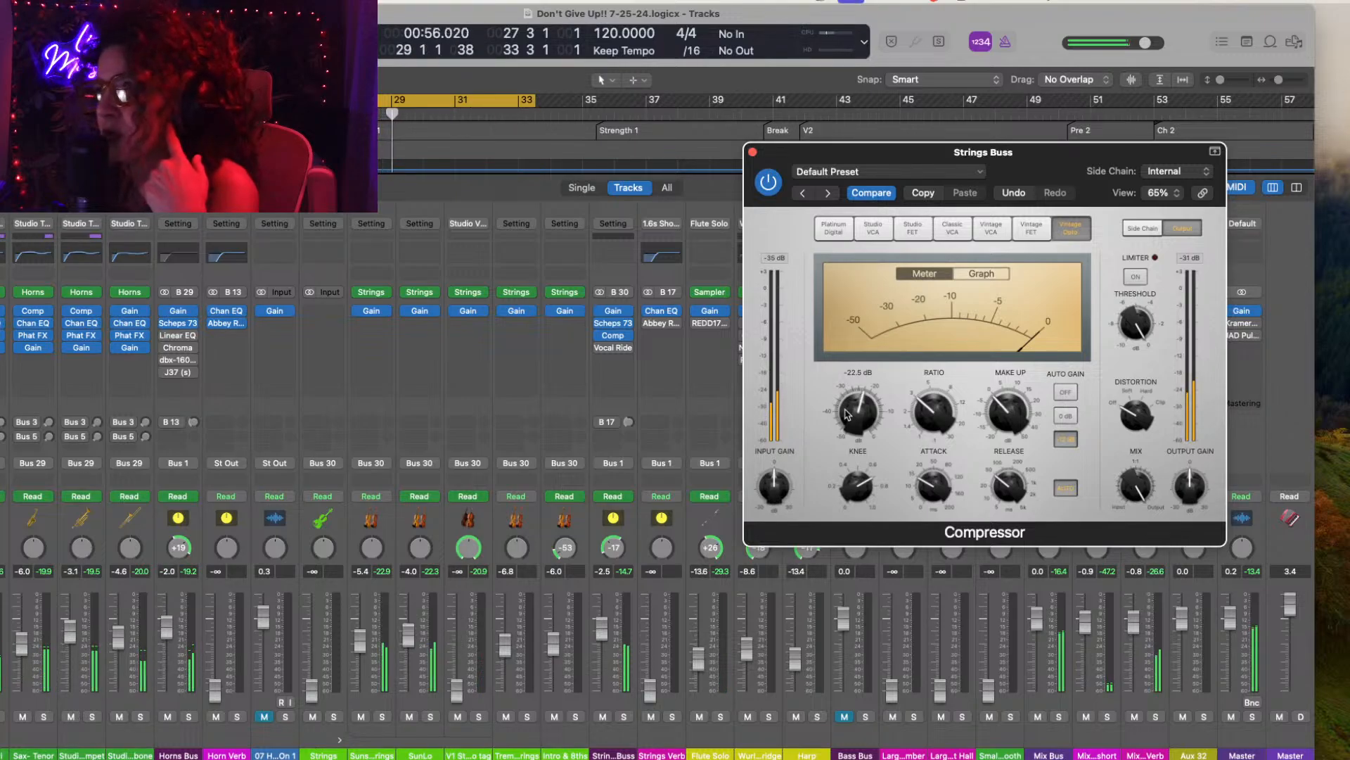
{"action": "left_click_drag", "start_coordinate": [344, 100], "coordinate": [321, 99]}
{"action": "key", "text": "space"}
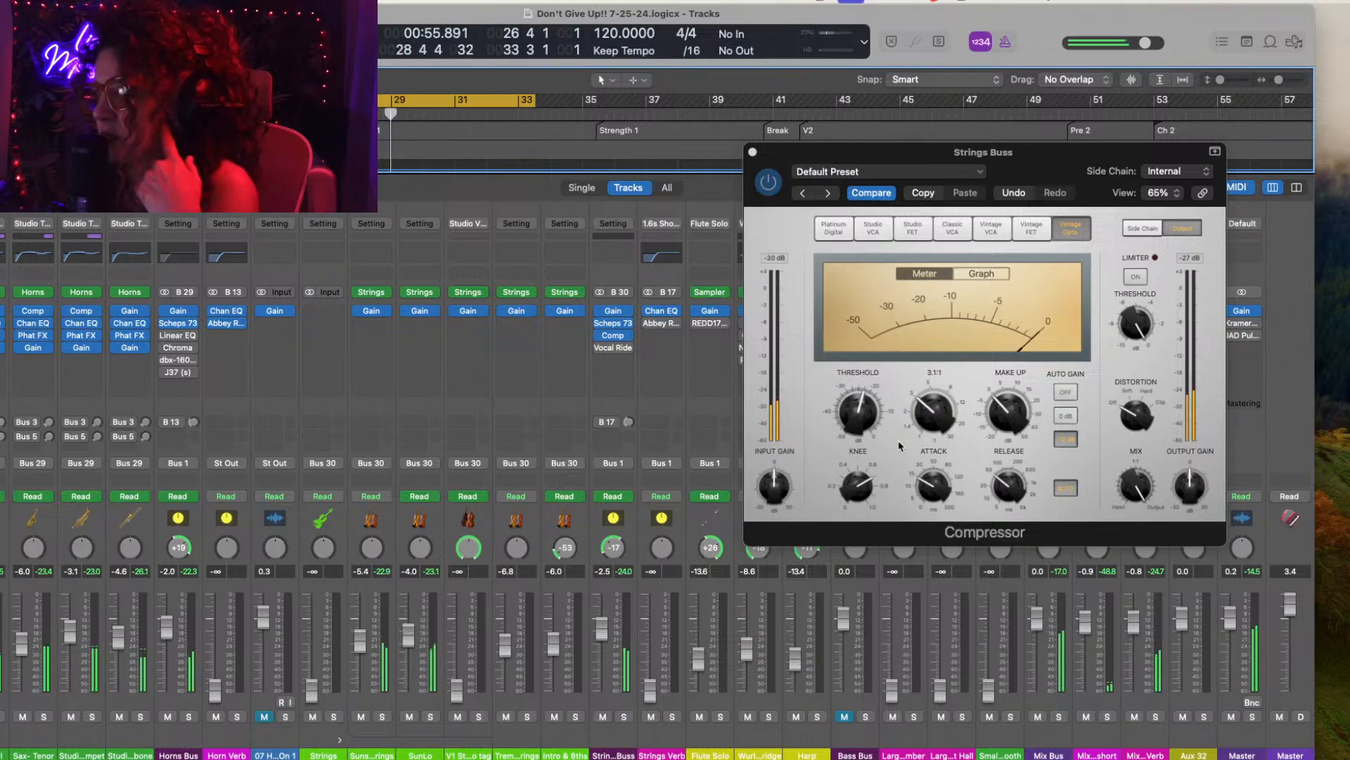
{"action": "left_click", "coordinate": [863, 413]}
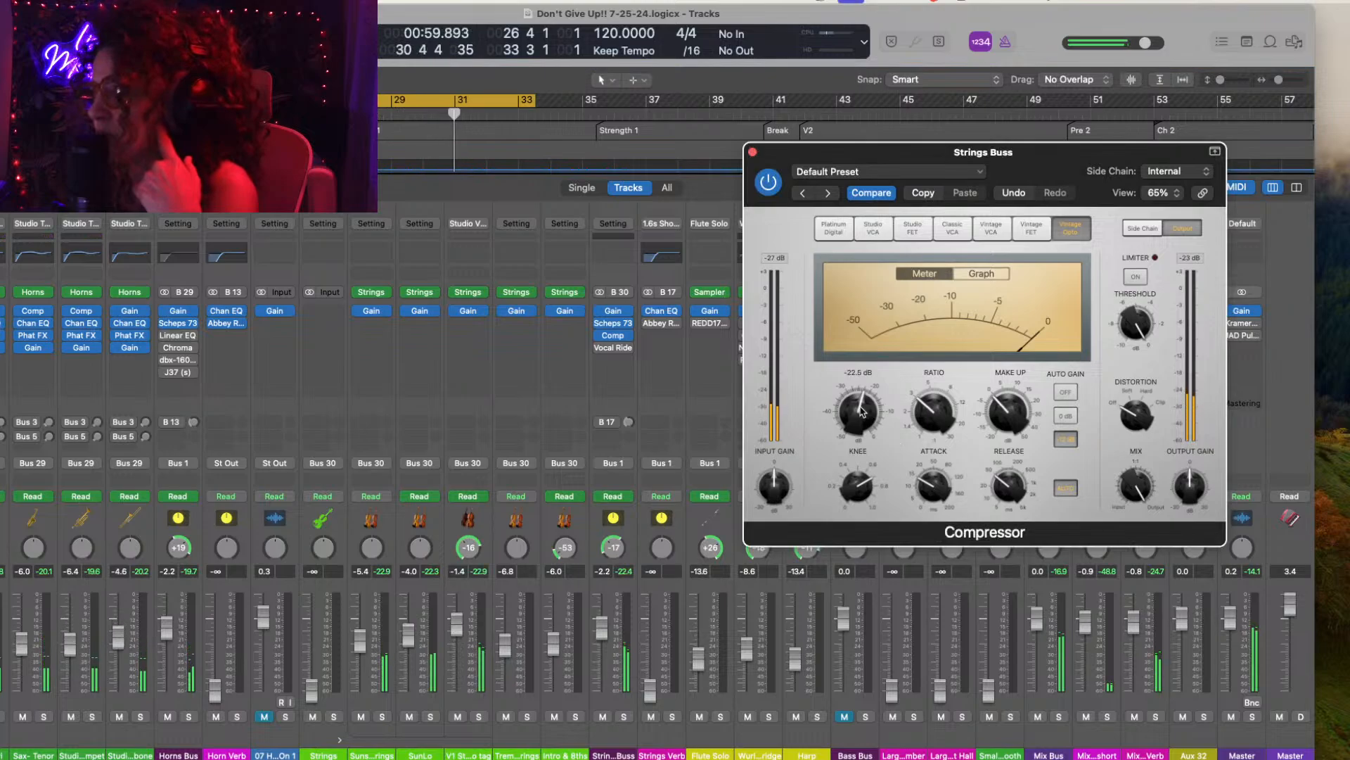
{"action": "left_click_drag", "start_coordinate": [862, 410], "coordinate": [860, 409]}
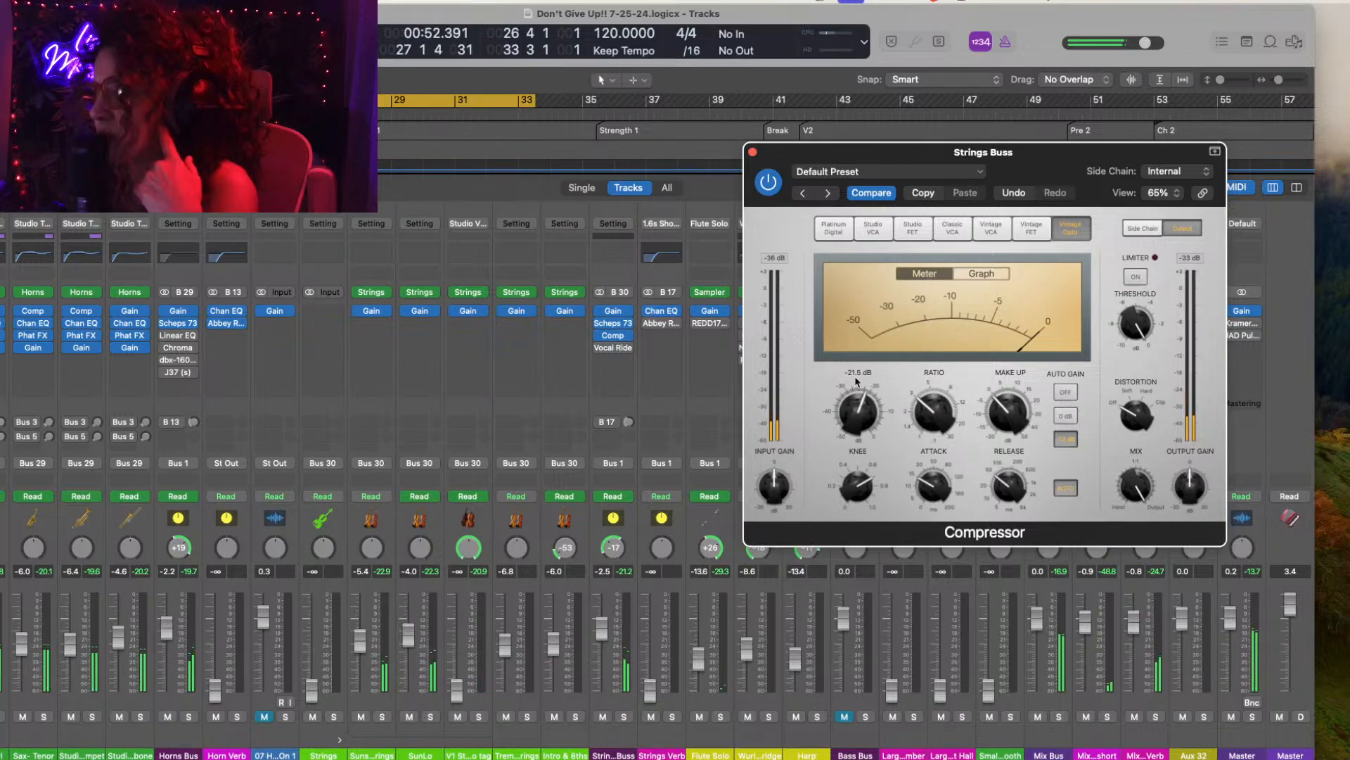
Step: Compare the strings with the compressor bypassed and active during playback
{"action": "left_click", "coordinate": [770, 183]}
{"action": "key", "text": "space"}
{"action": "key", "text": "space"}
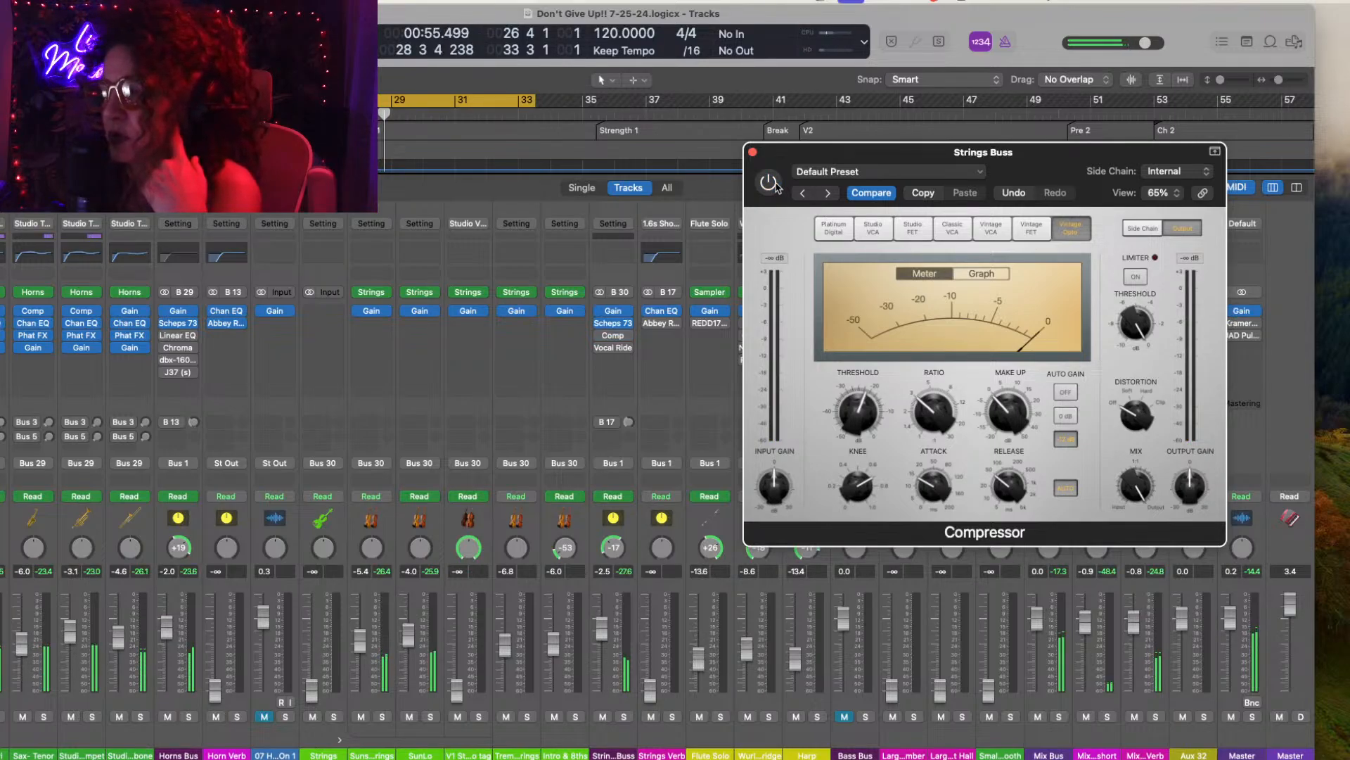
{"action": "left_click", "coordinate": [771, 183]}
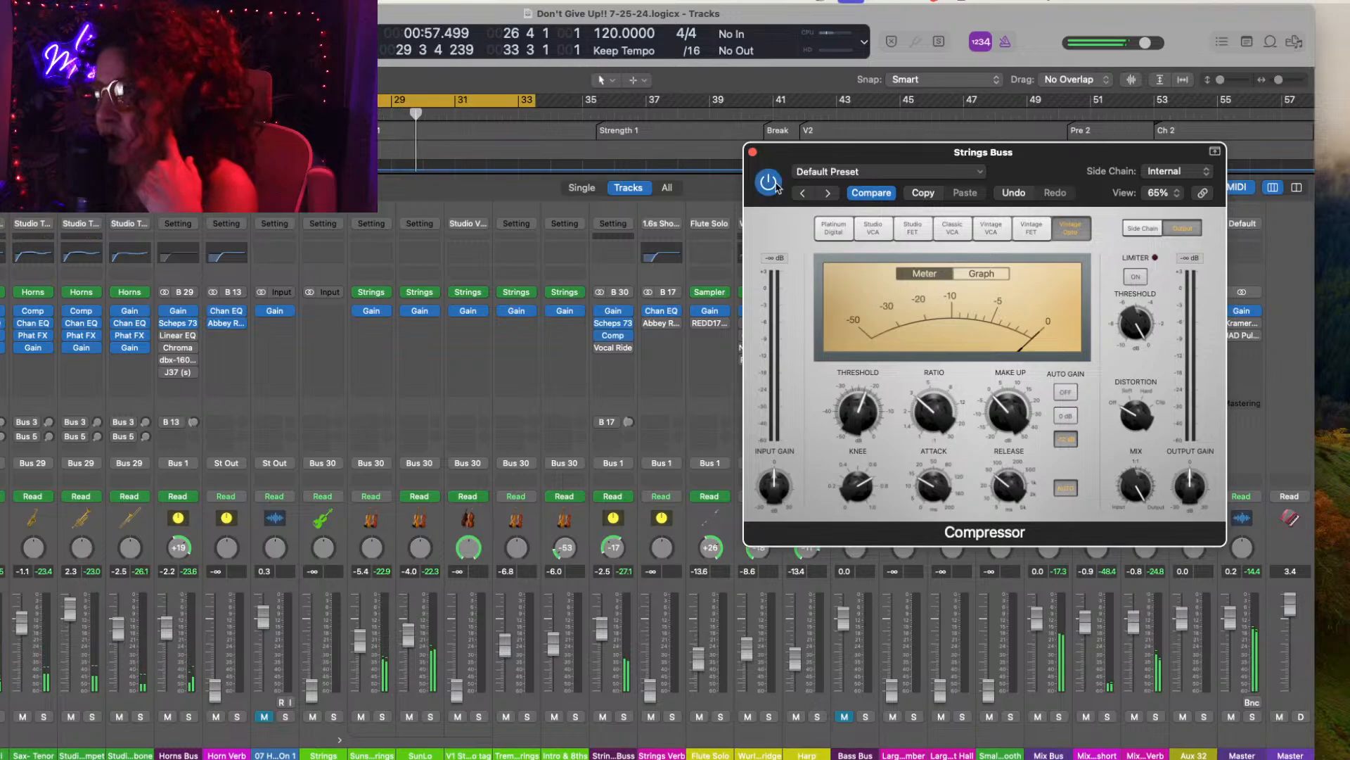
Step: Lower the compressor's output gain to about -2.5 dB, pan the Strings Buss to -26, and close the compressor
{"action": "left_click_drag", "start_coordinate": [1189, 473], "coordinate": [1188, 479]}
{"action": "key", "text": "space"}
{"action": "key", "text": "space"}
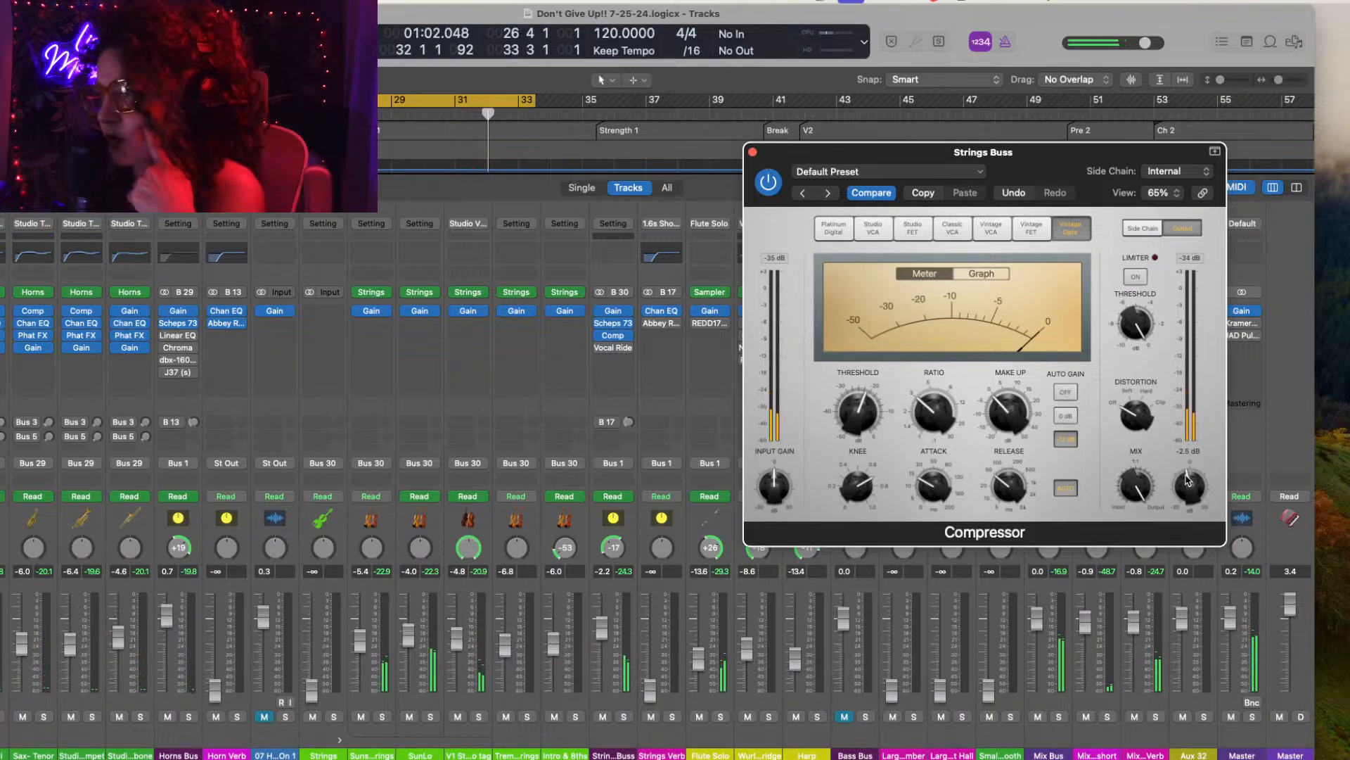
{"action": "left_click_drag", "start_coordinate": [1186, 474], "coordinate": [1185, 474]}
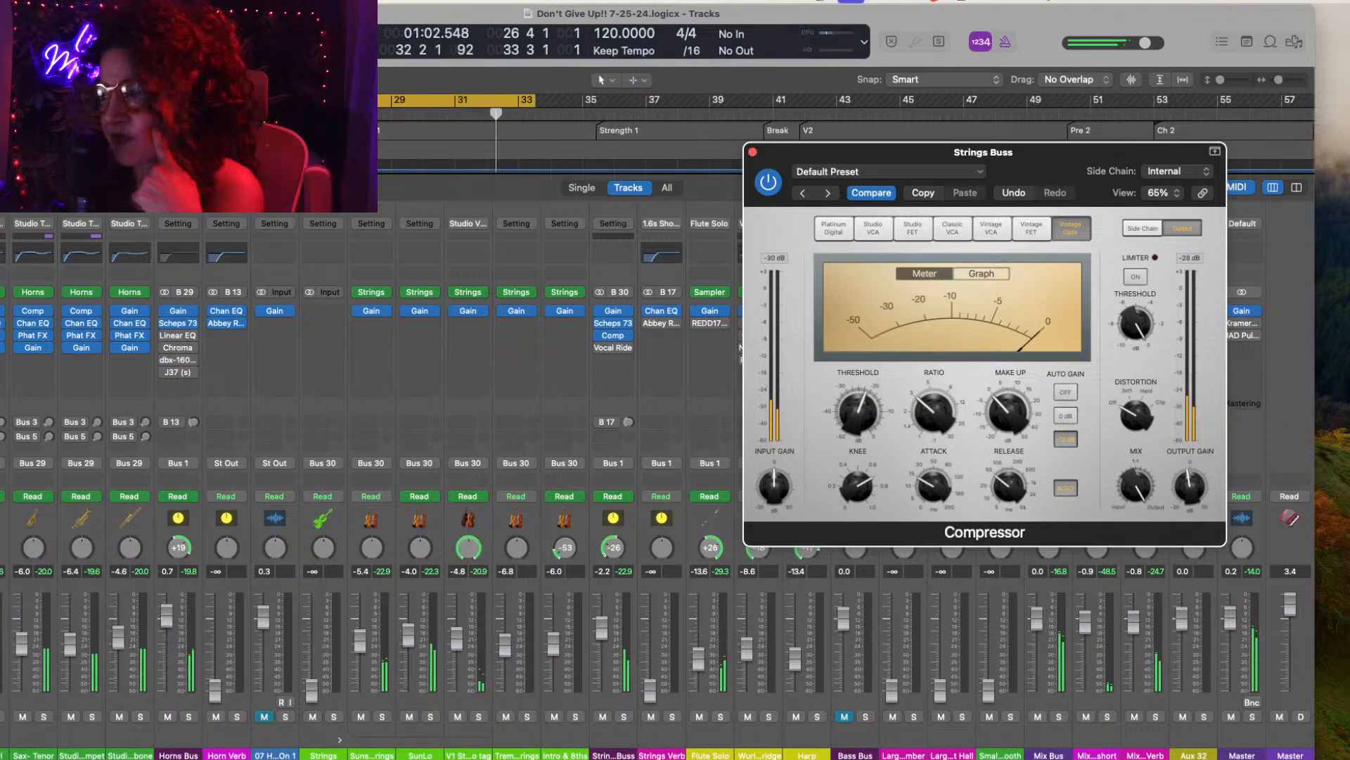
{"action": "left_click", "coordinate": [605, 555]}
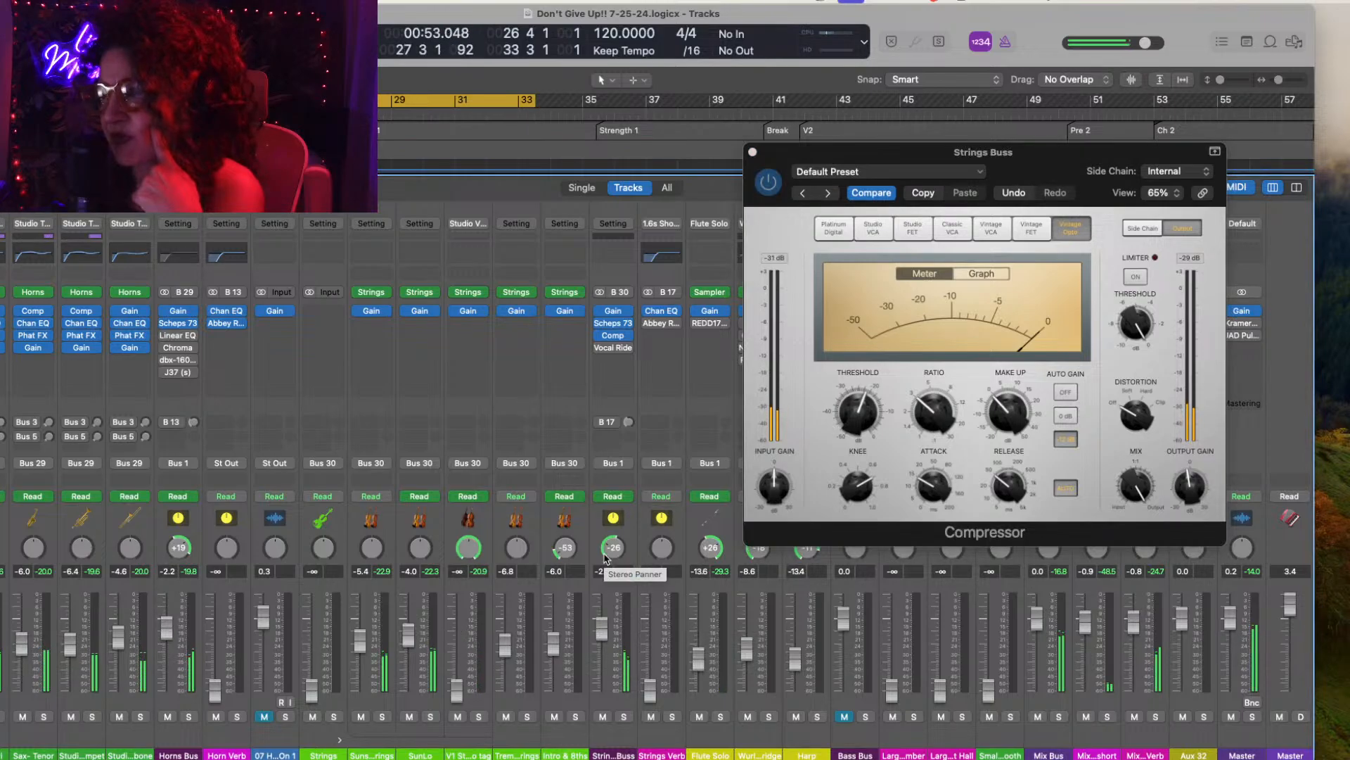
{"action": "left_click", "coordinate": [753, 152]}
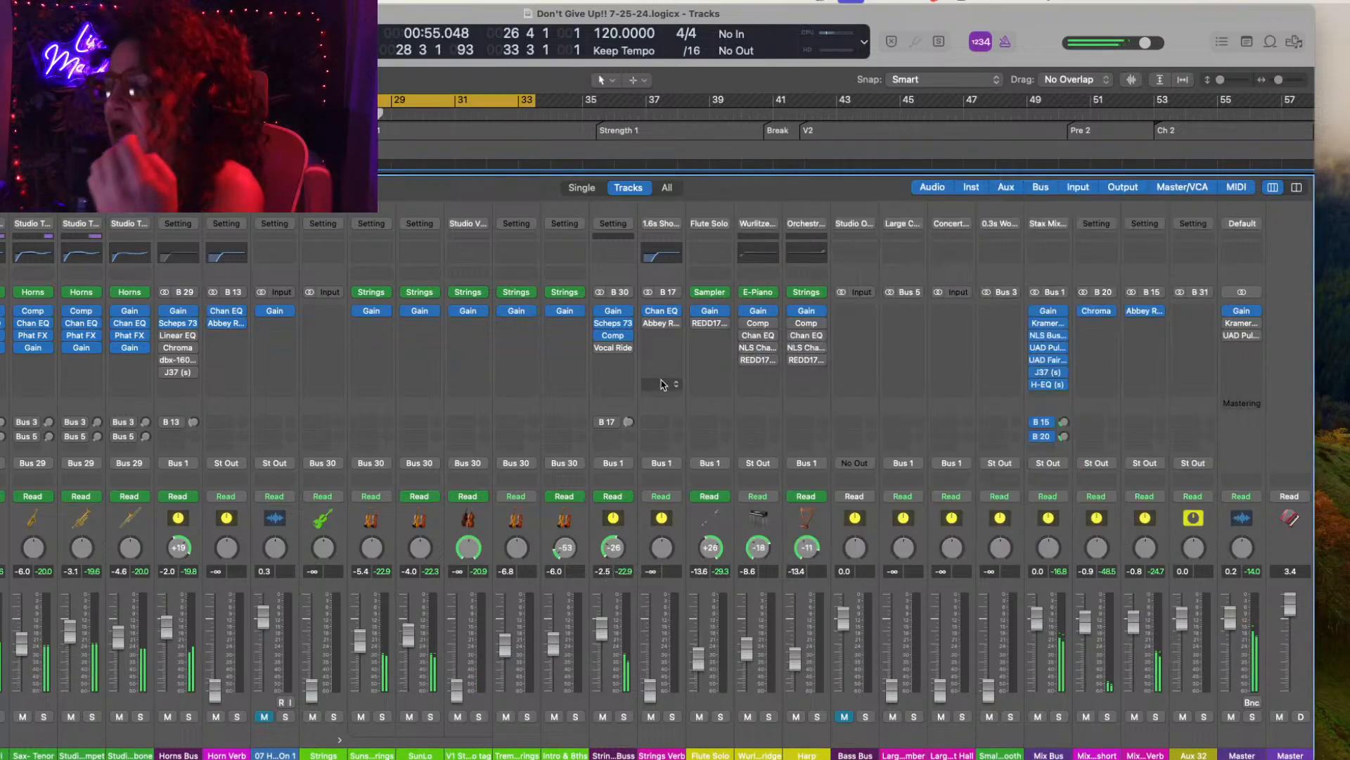
Step: Lower the Strings Buss Vocal Rider's target to about -34.1 during playback and close the plug-in
{"action": "left_click", "coordinate": [615, 350]}
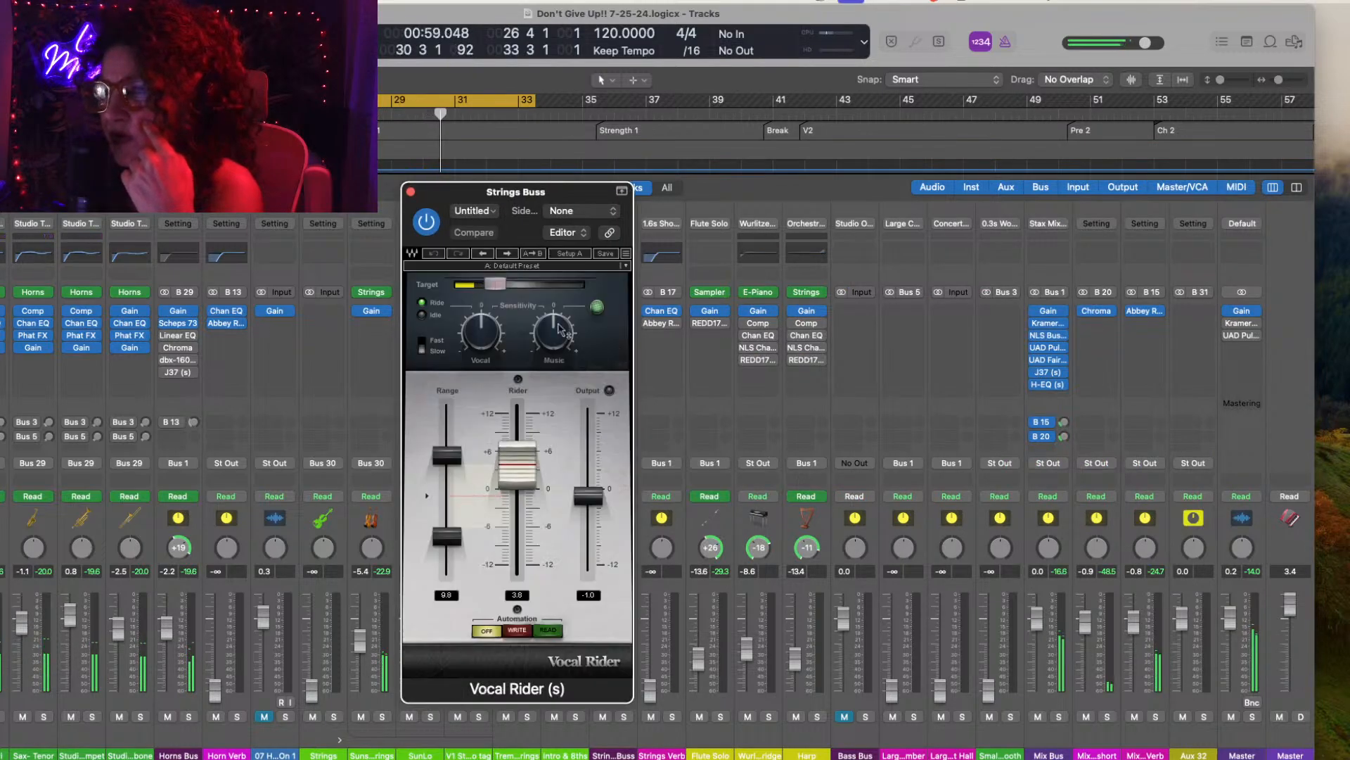
{"action": "left_click_drag", "start_coordinate": [495, 284], "coordinate": [479, 287]}
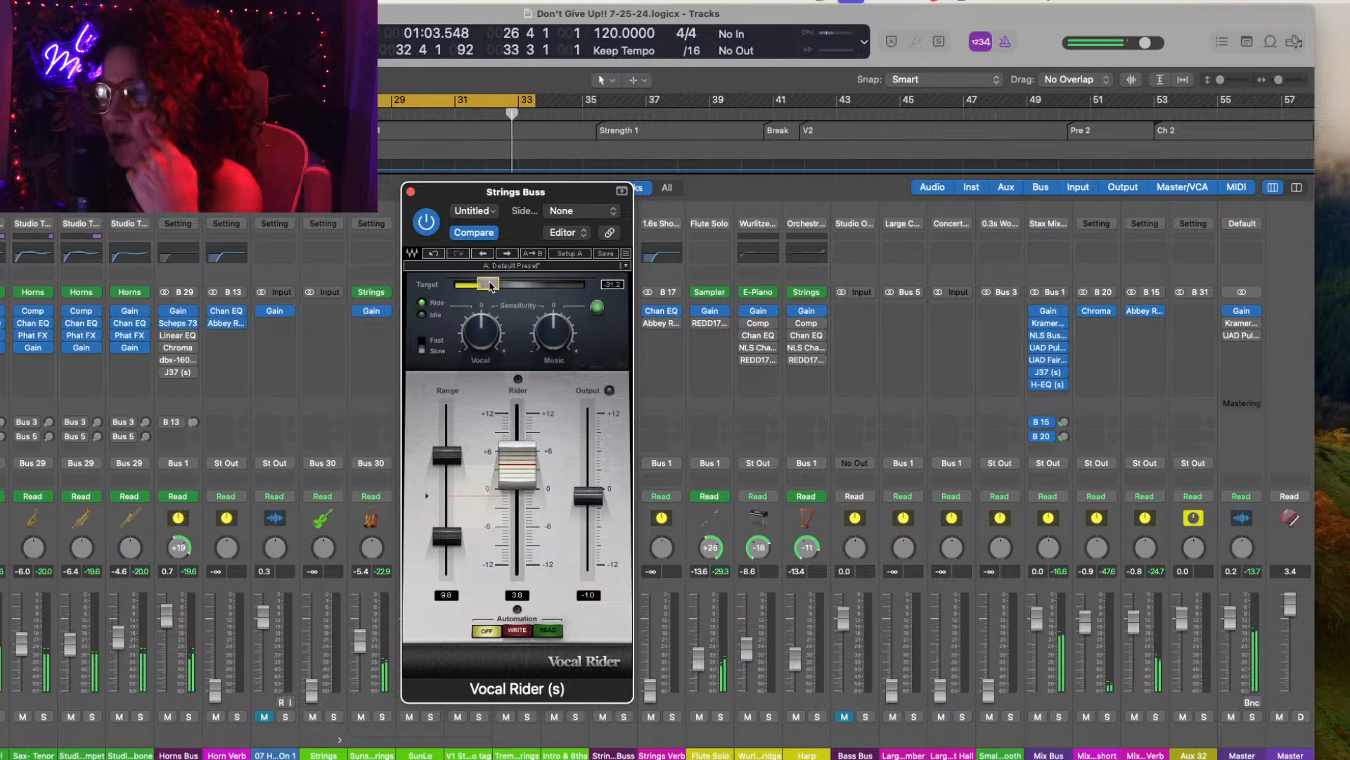
{"action": "left_click_drag", "start_coordinate": [491, 286], "coordinate": [477, 288]}
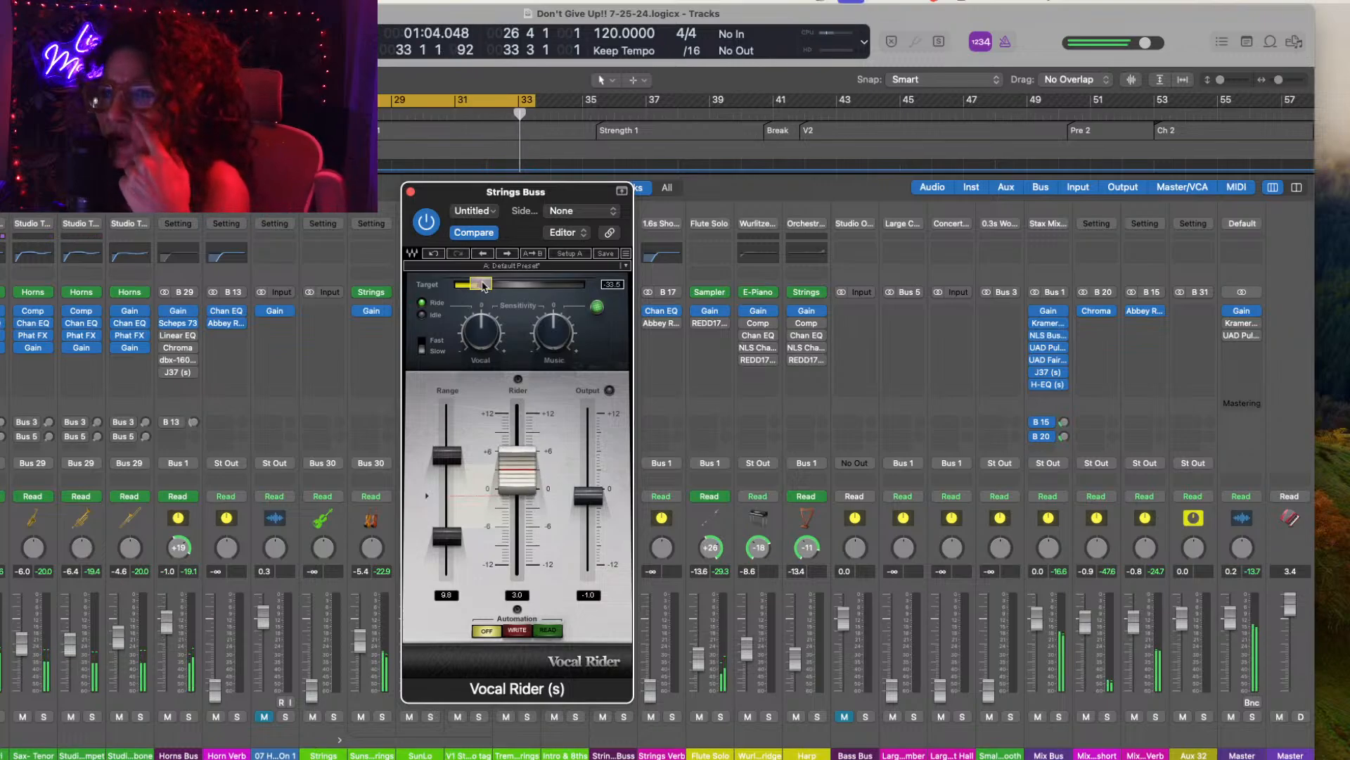
{"action": "left_click_drag", "start_coordinate": [476, 287], "coordinate": [482, 287]}
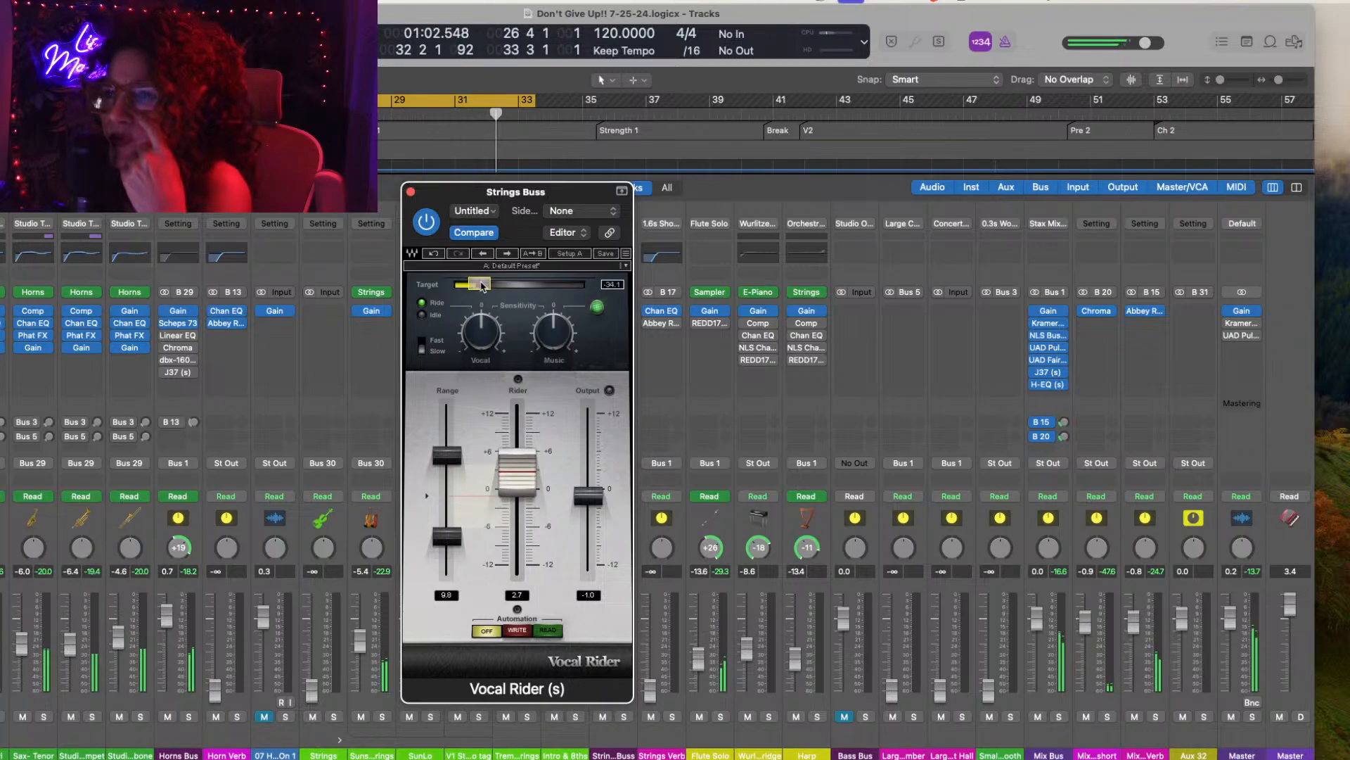
{"action": "left_click", "coordinate": [412, 193]}
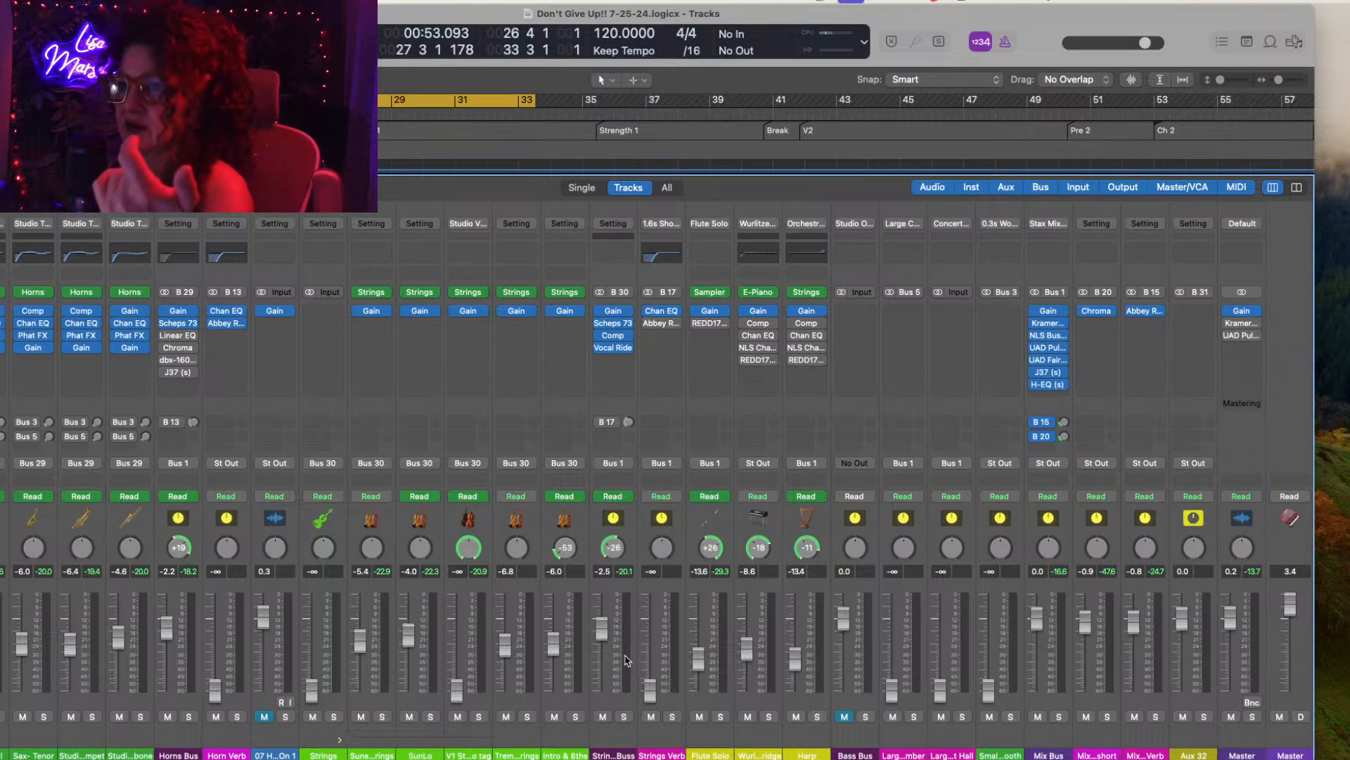
Step: Reduce the upper limit of the Strings Buss Vocal Rider's range, giving a range of about 9.2, and close the plug-in
{"action": "left_click", "coordinate": [613, 350]}
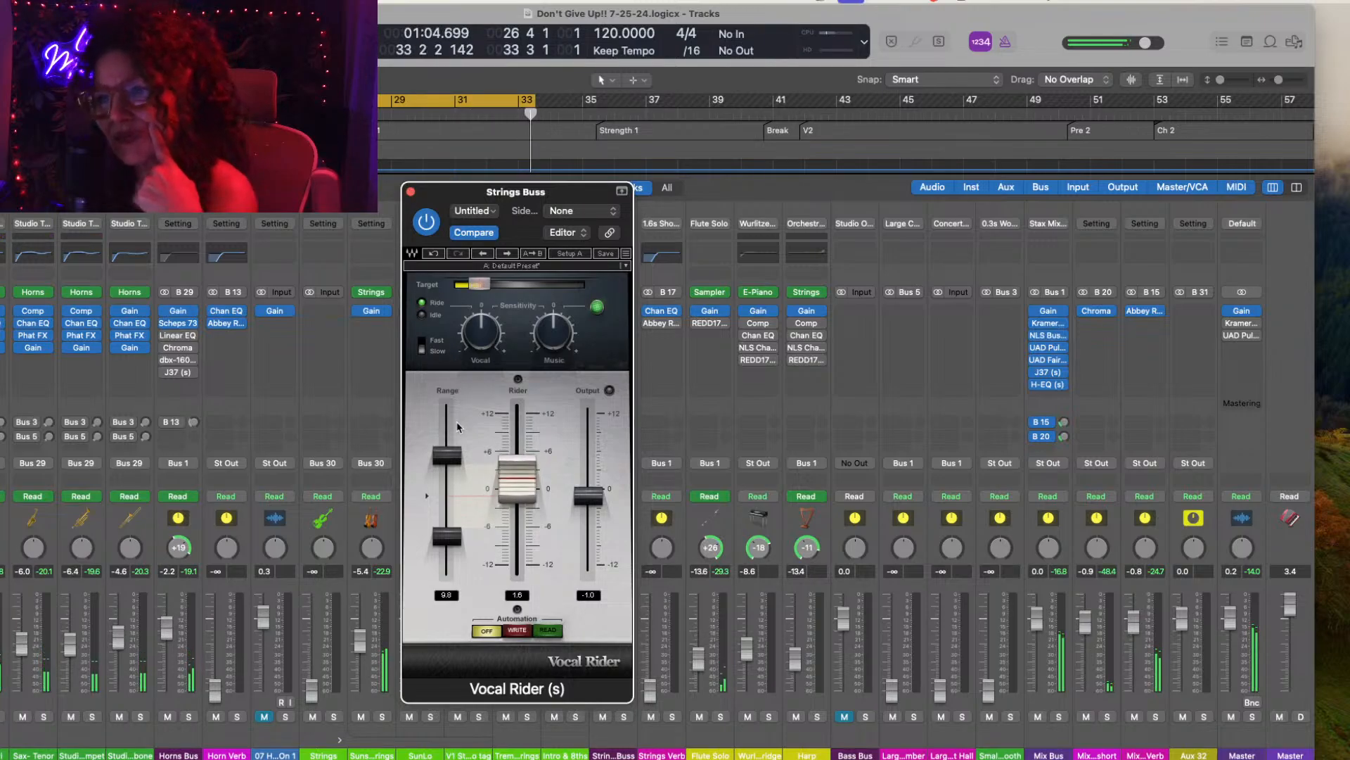
{"action": "left_click_drag", "start_coordinate": [447, 456], "coordinate": [446, 484]}
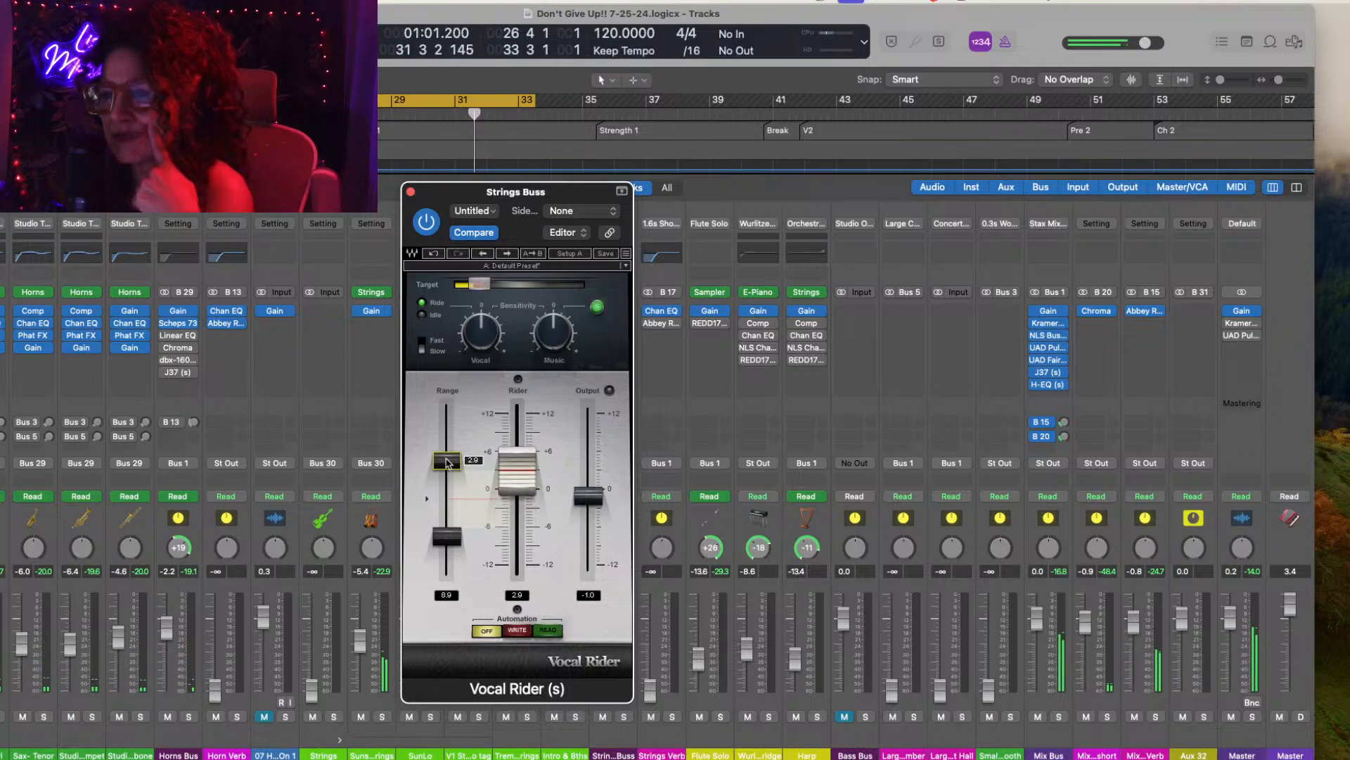
{"action": "left_click_drag", "start_coordinate": [446, 462], "coordinate": [447, 455]}
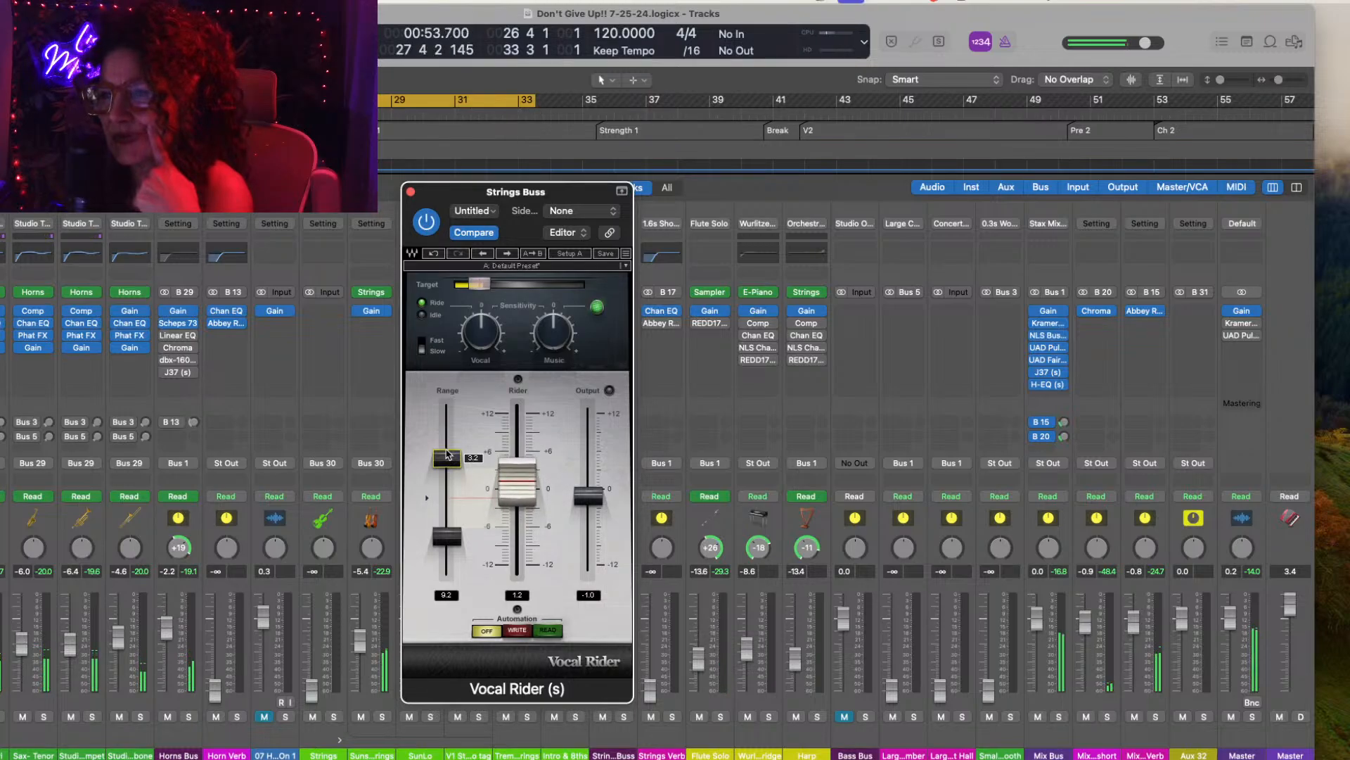
{"action": "left_click", "coordinate": [411, 192]}
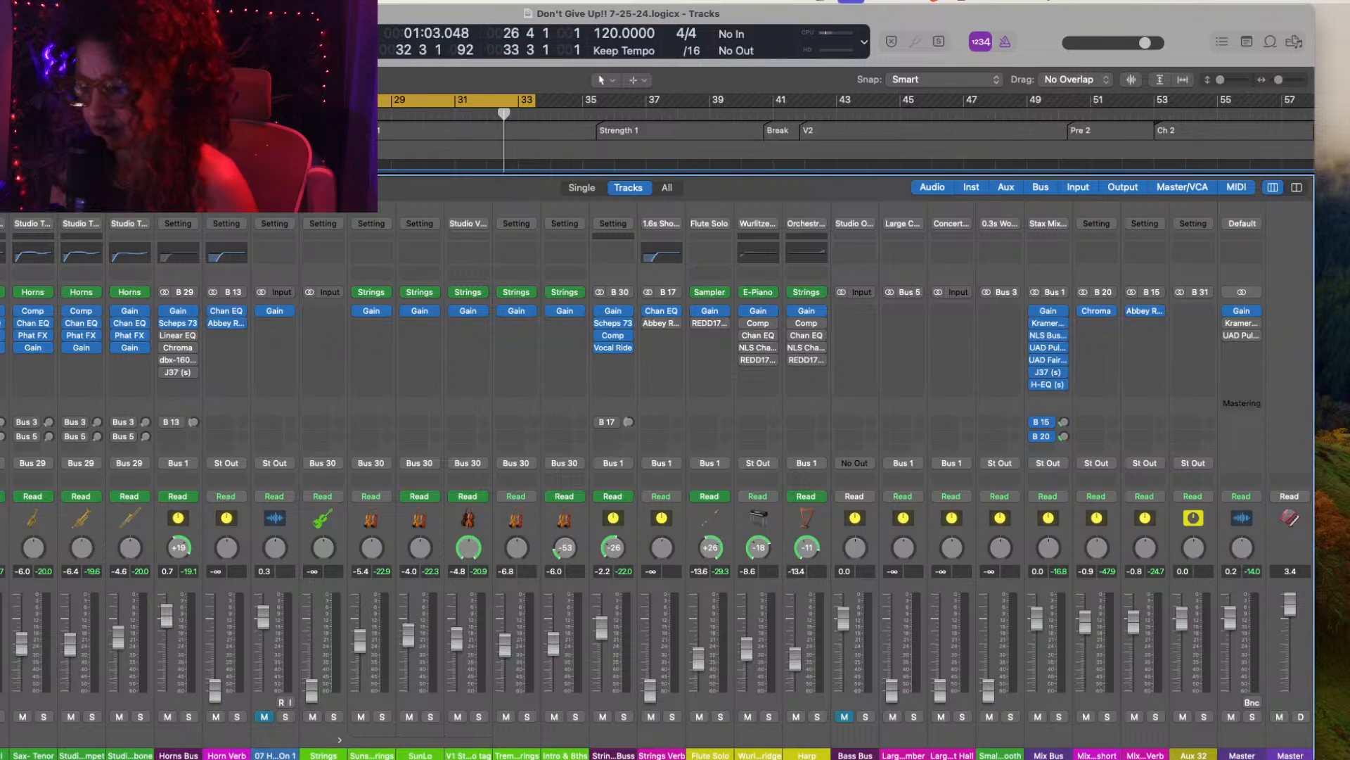
Step: Insert a stereo H-EQ on the Strings Buss, leaving an empty slot below Vocal Rider, and move its window clear of the channel strip
{"action": "left_click", "coordinate": [631, 363]}
{"action": "mouse_move", "coordinate": [640, 439]}
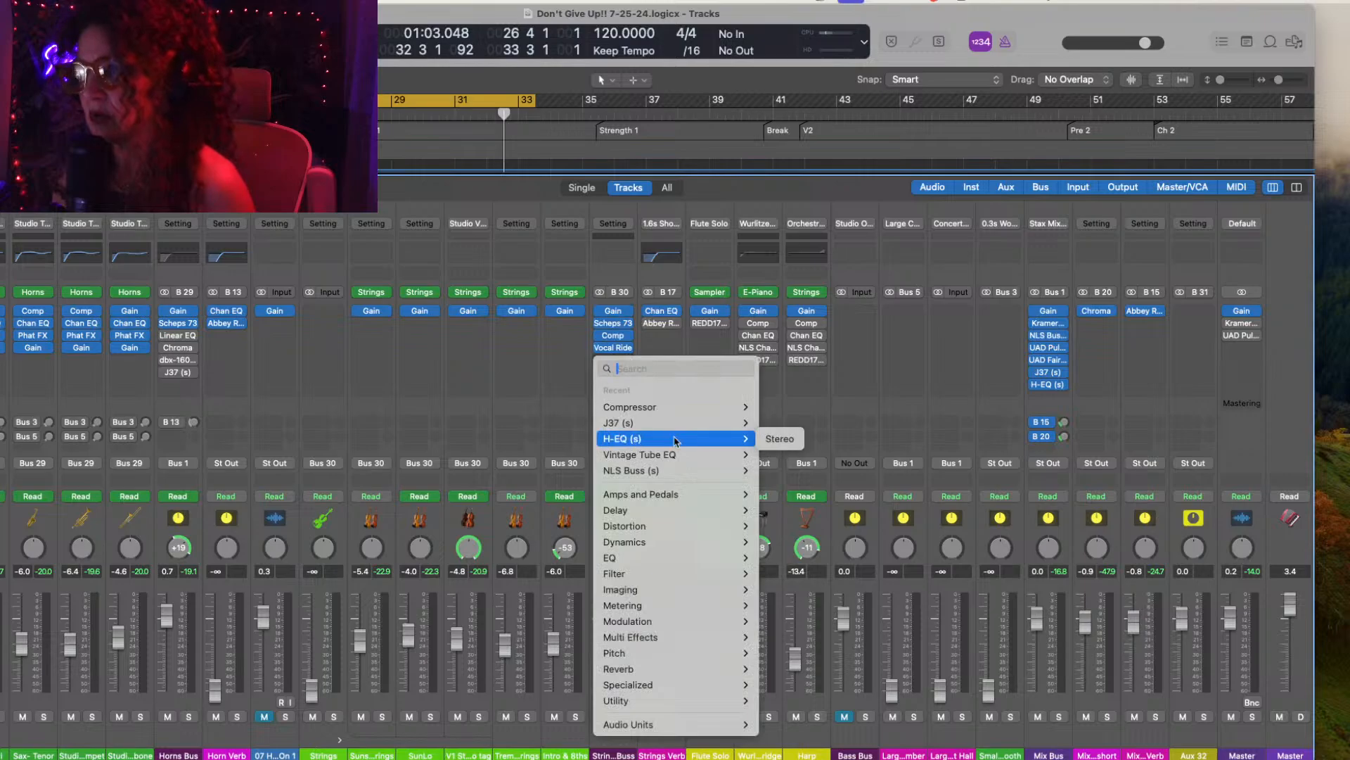
{"action": "left_click", "coordinate": [779, 439]}
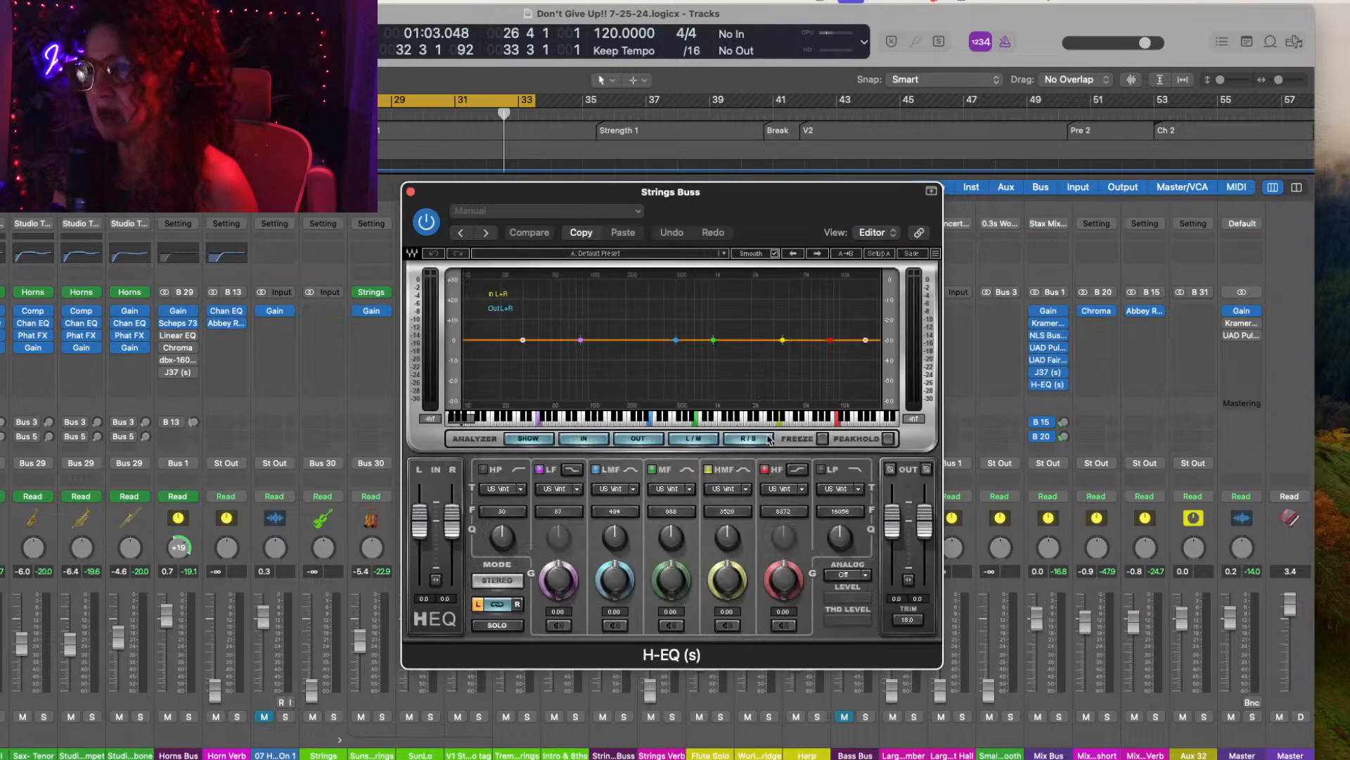
{"action": "left_click_drag", "start_coordinate": [758, 204], "coordinate": [371, 152]}
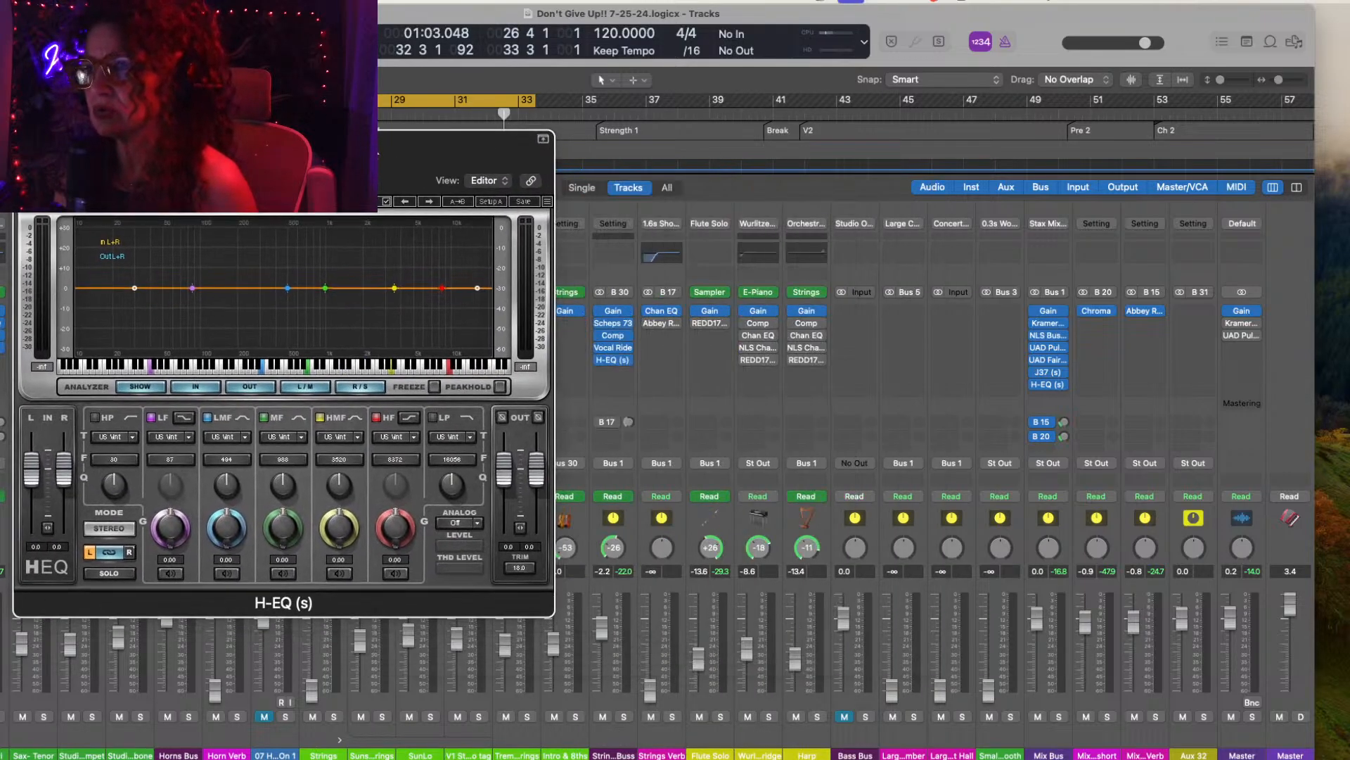
{"action": "left_click", "coordinate": [613, 361]}
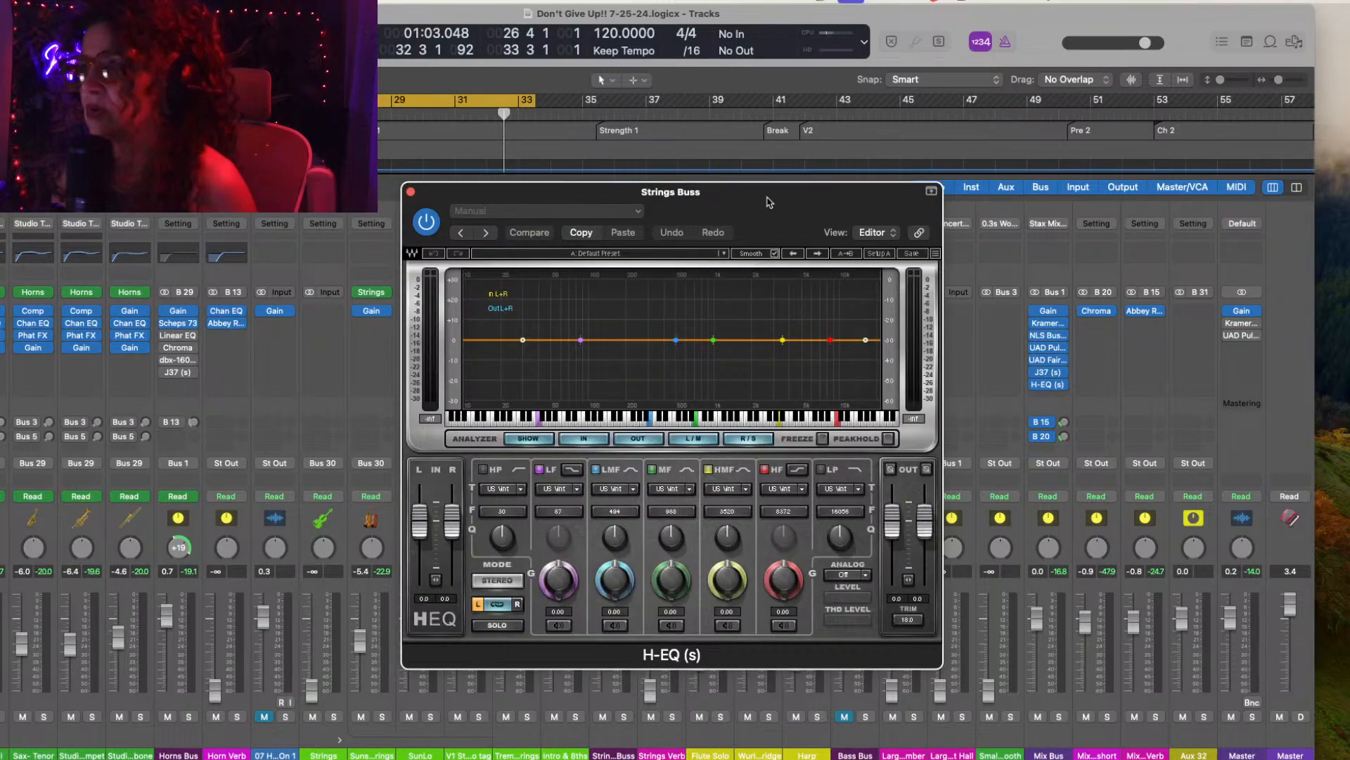
{"action": "left_click_drag", "start_coordinate": [769, 201], "coordinate": [378, 147]}
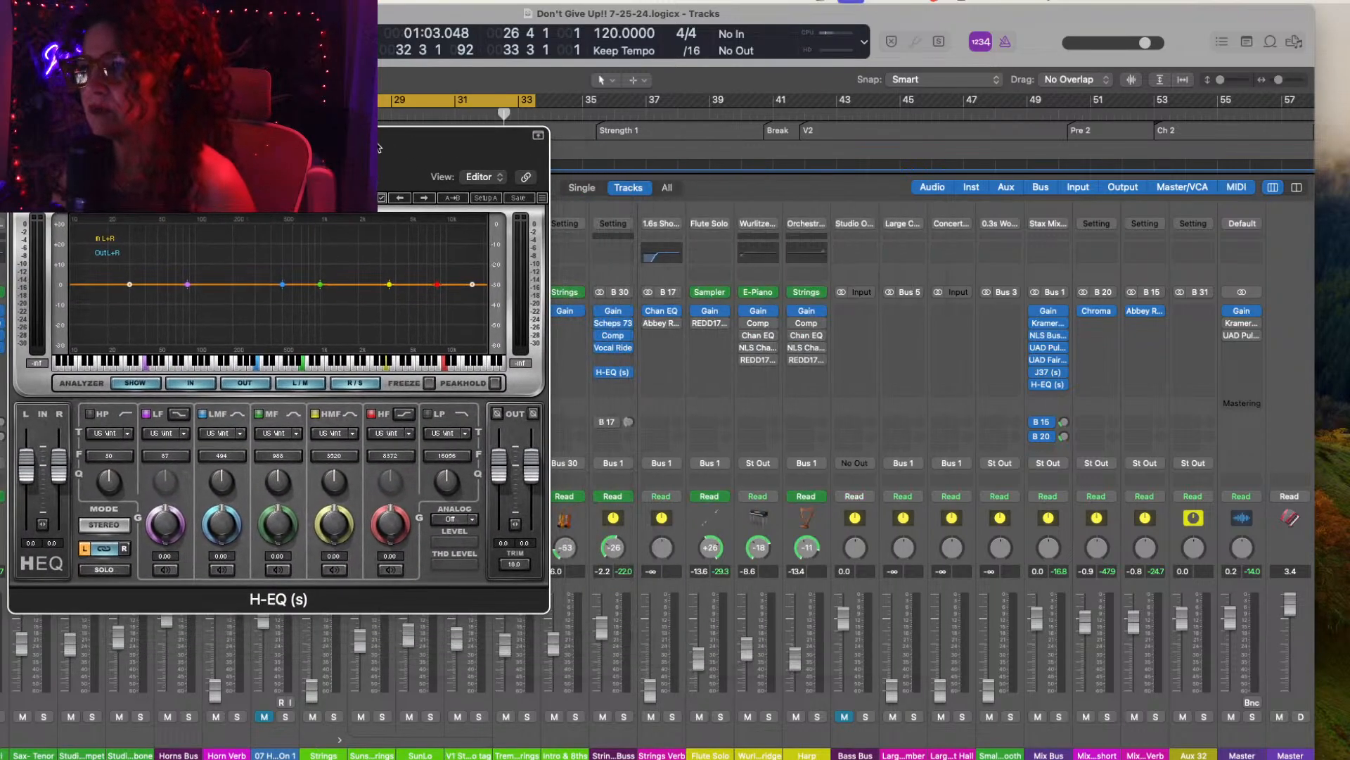
Step: Insert a Vintage Tube EQ between Vocal Rider and H-EQ on the Strings Buss and move its window beside the H-EQ
{"action": "left_click", "coordinate": [627, 360]}
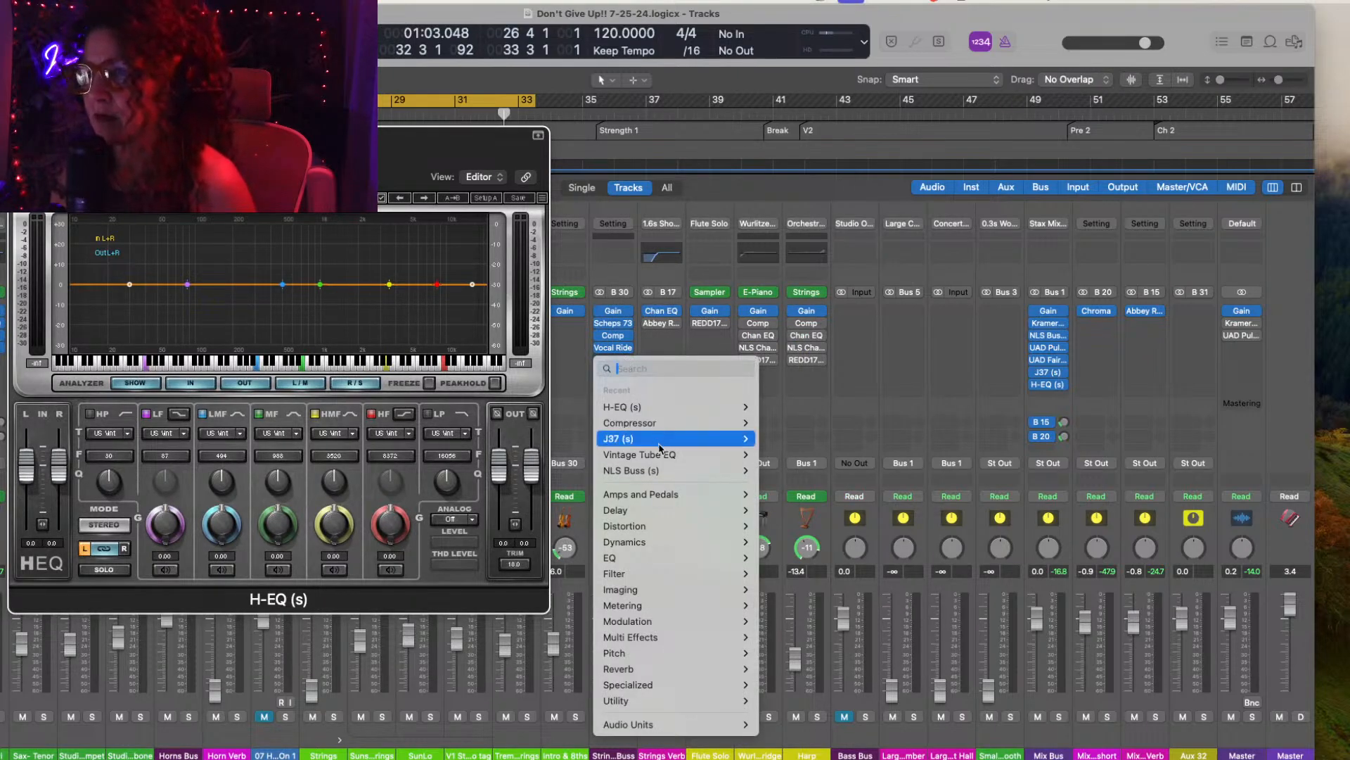
{"action": "mouse_move", "coordinate": [724, 455]}
{"action": "left_click", "coordinate": [780, 455]}
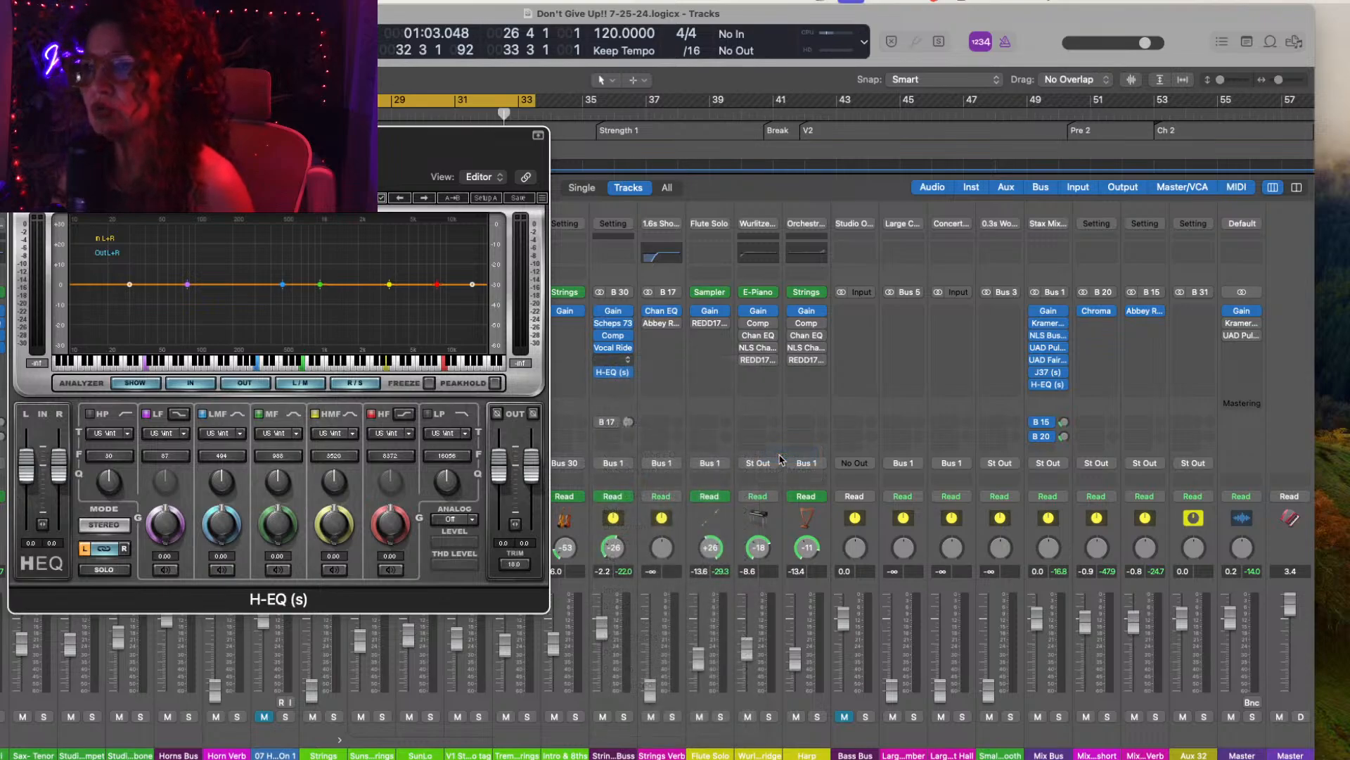
{"action": "left_click_drag", "start_coordinate": [718, 211], "coordinate": [1040, 188]}
{"action": "left_click", "coordinate": [960, 190]}
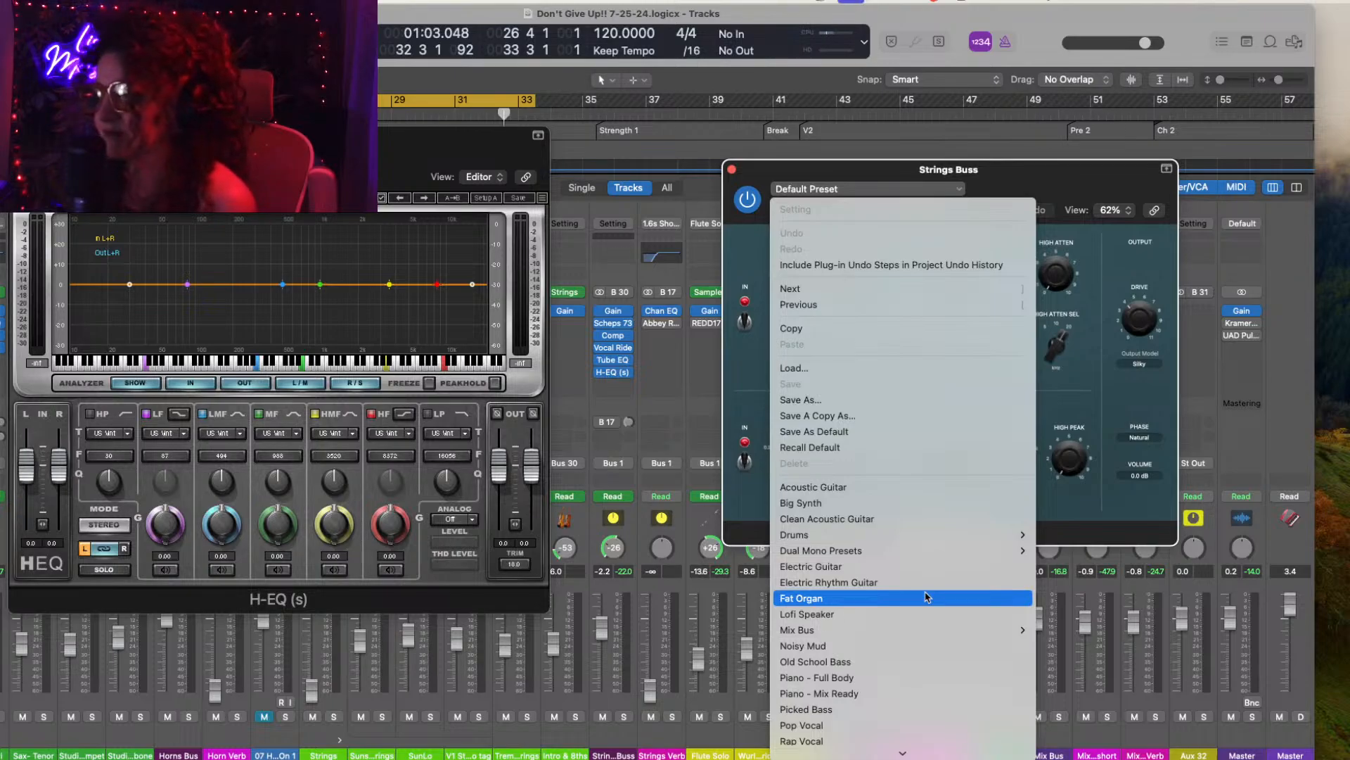
{"action": "mouse_move", "coordinate": [929, 635]}
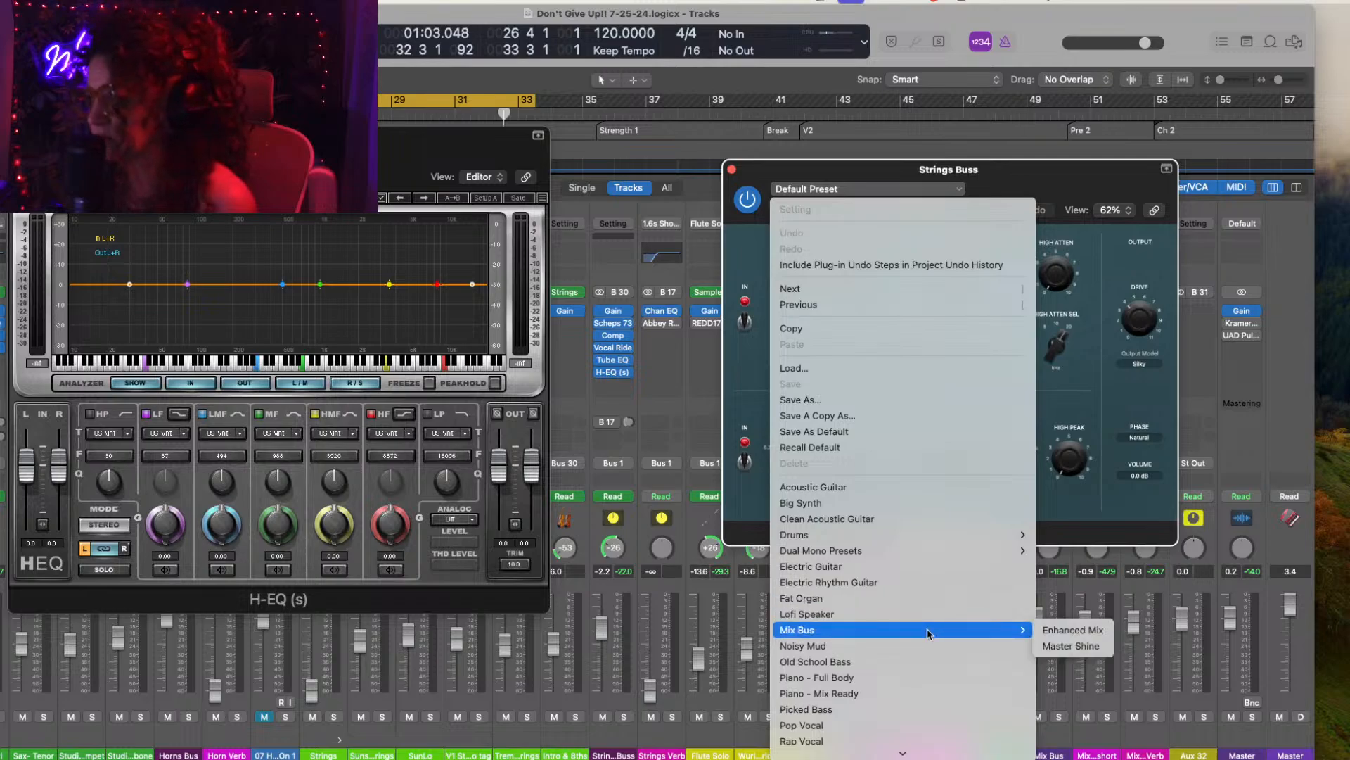
{"action": "mouse_move", "coordinate": [931, 552]}
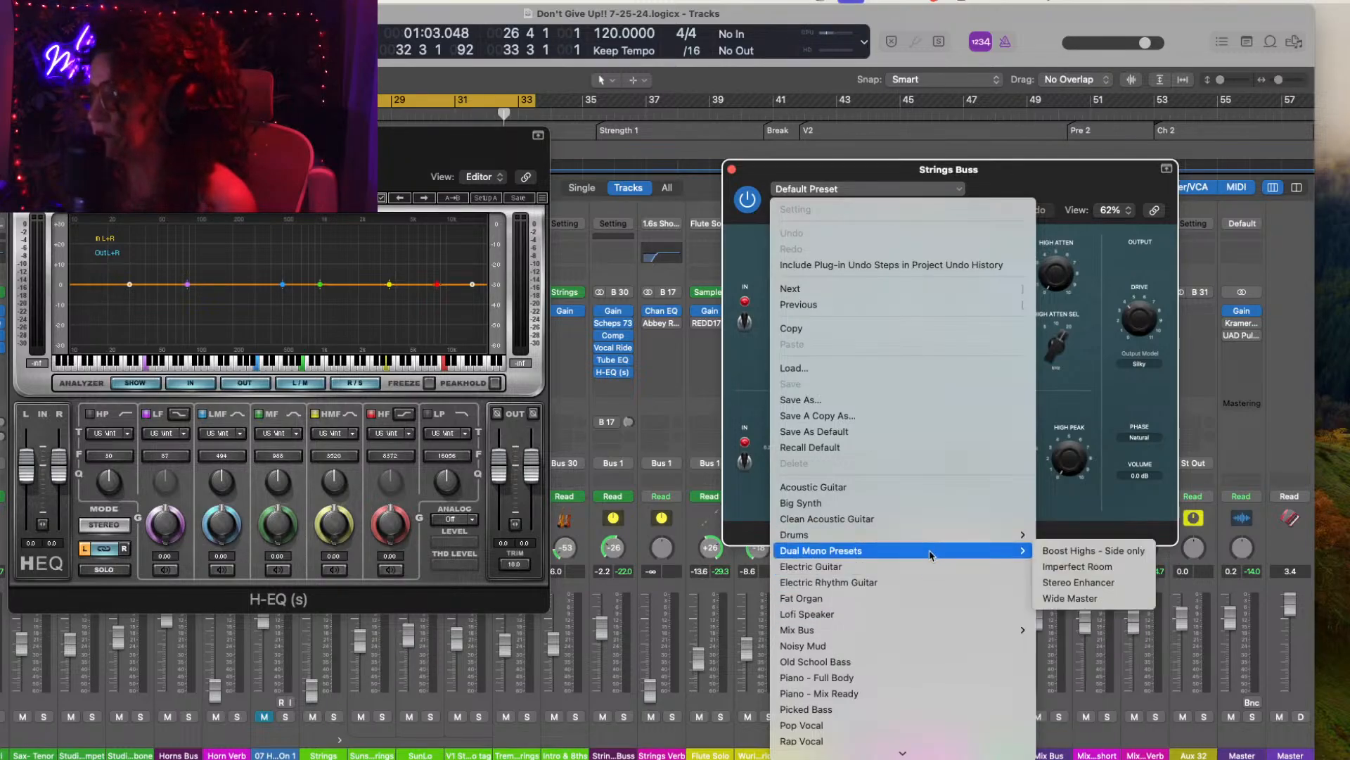
{"action": "left_click", "coordinate": [1078, 190]}
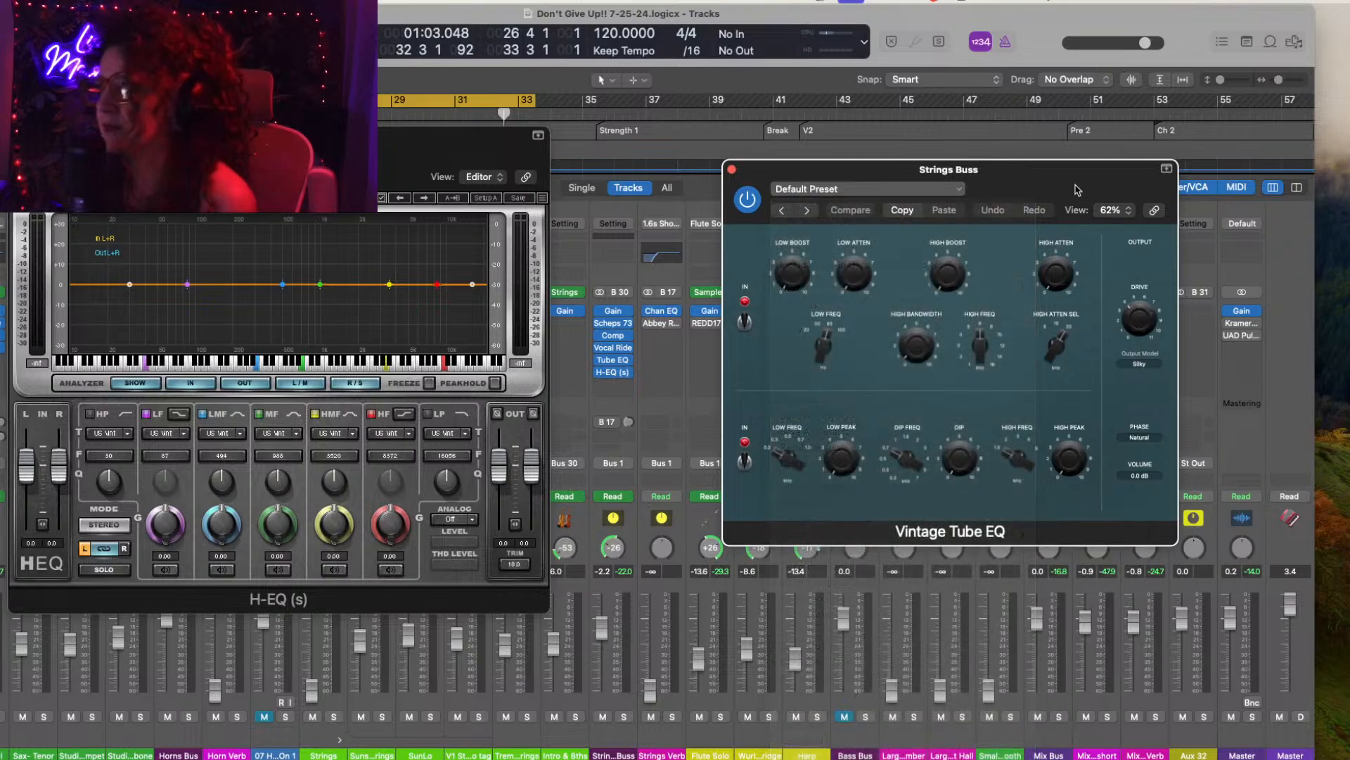
Step: Loop the section and boost the H-EQ's low-mid band by about 4.65 dB near 200 Hz on the Strings Buss
{"action": "key", "text": "space"}
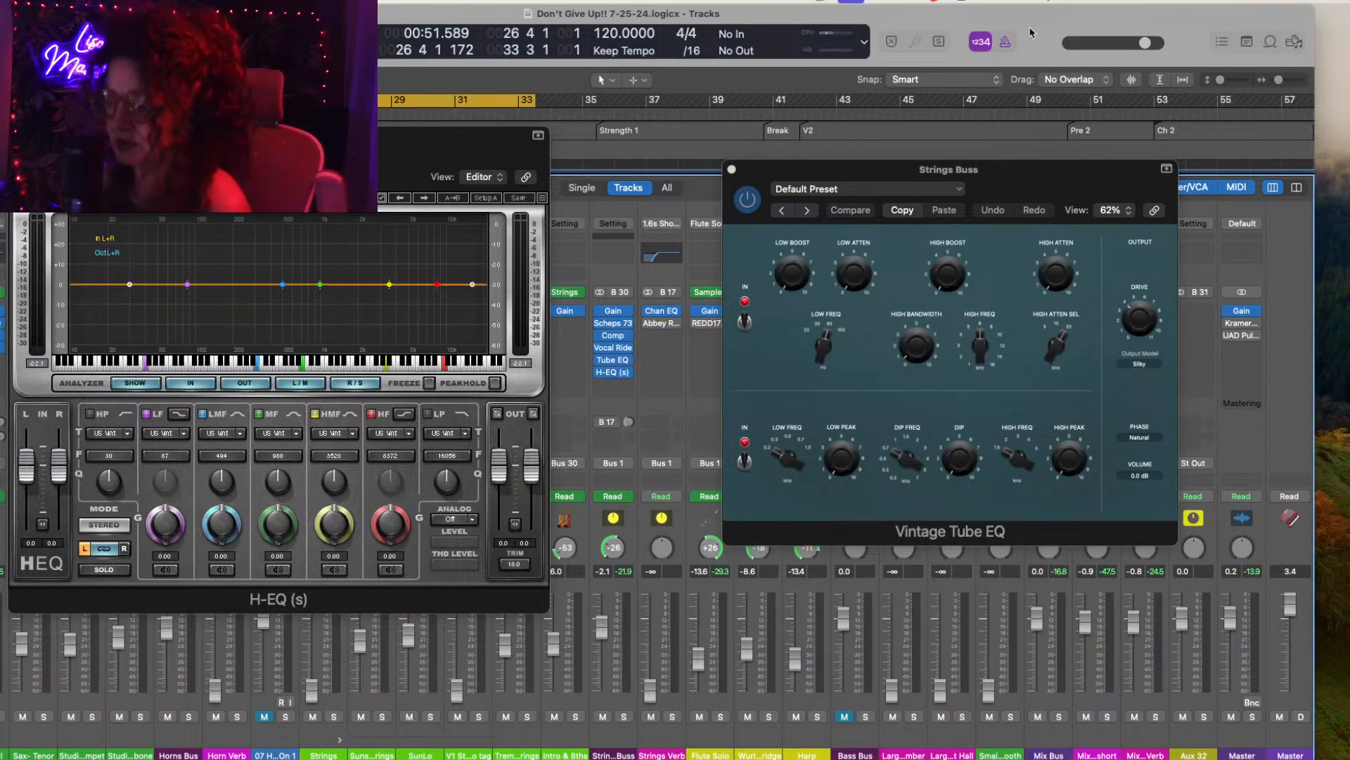
{"action": "key", "text": "space"}
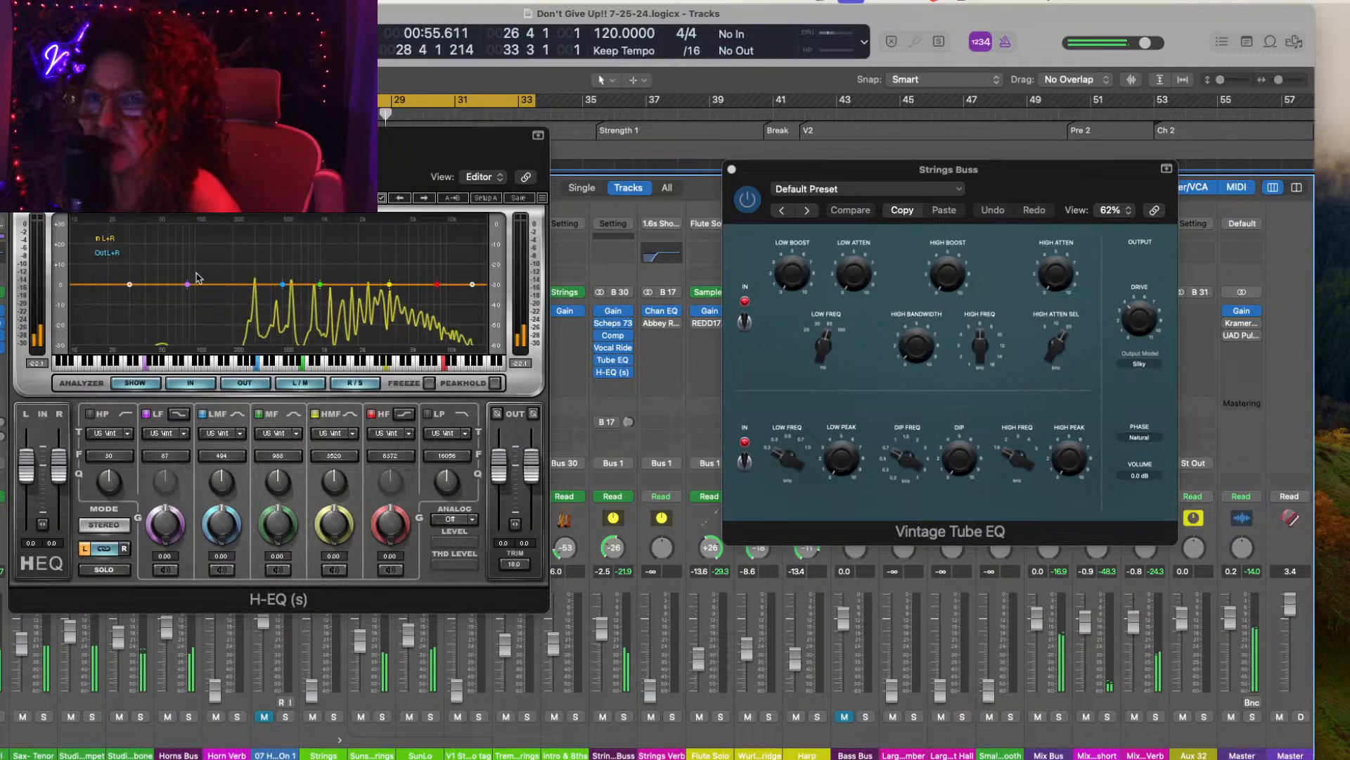
{"action": "left_click_drag", "start_coordinate": [288, 286], "coordinate": [236, 246]}
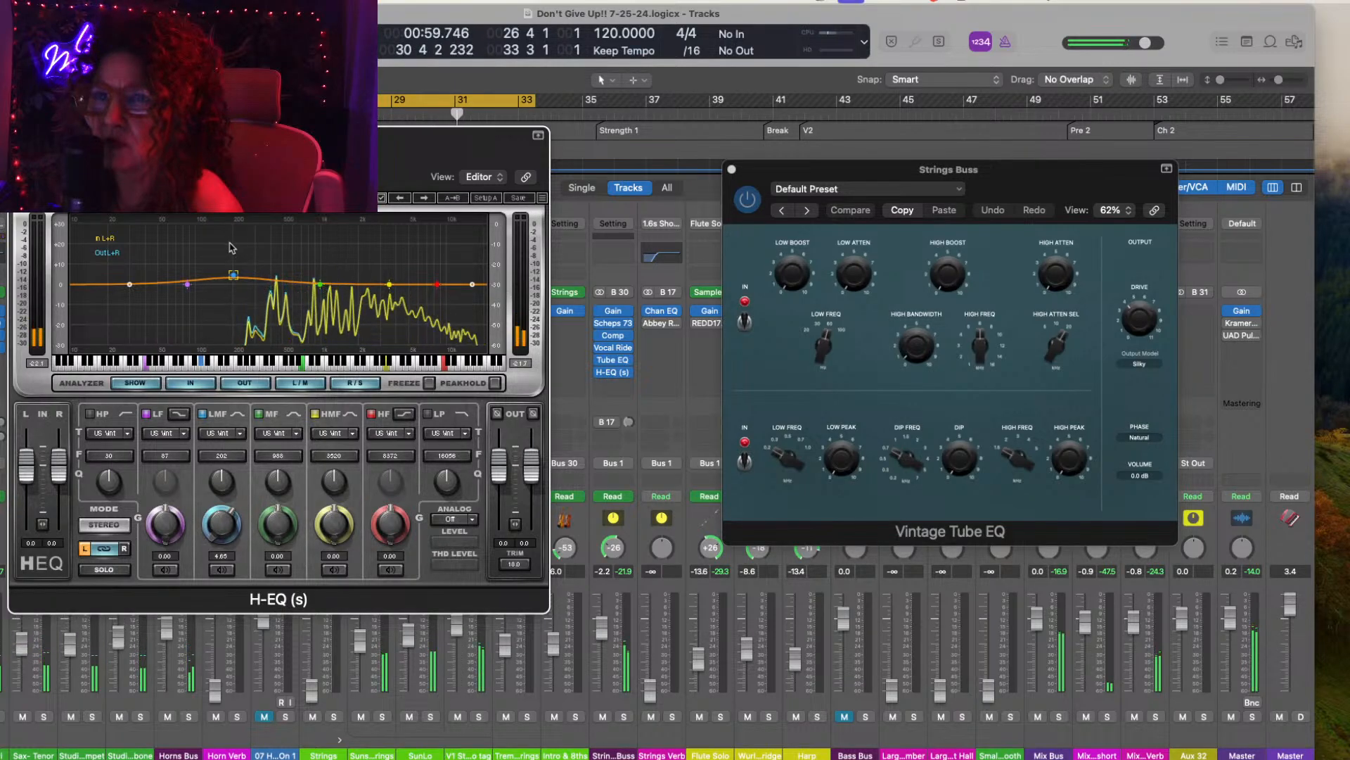
{"action": "left_click", "coordinate": [234, 276]}
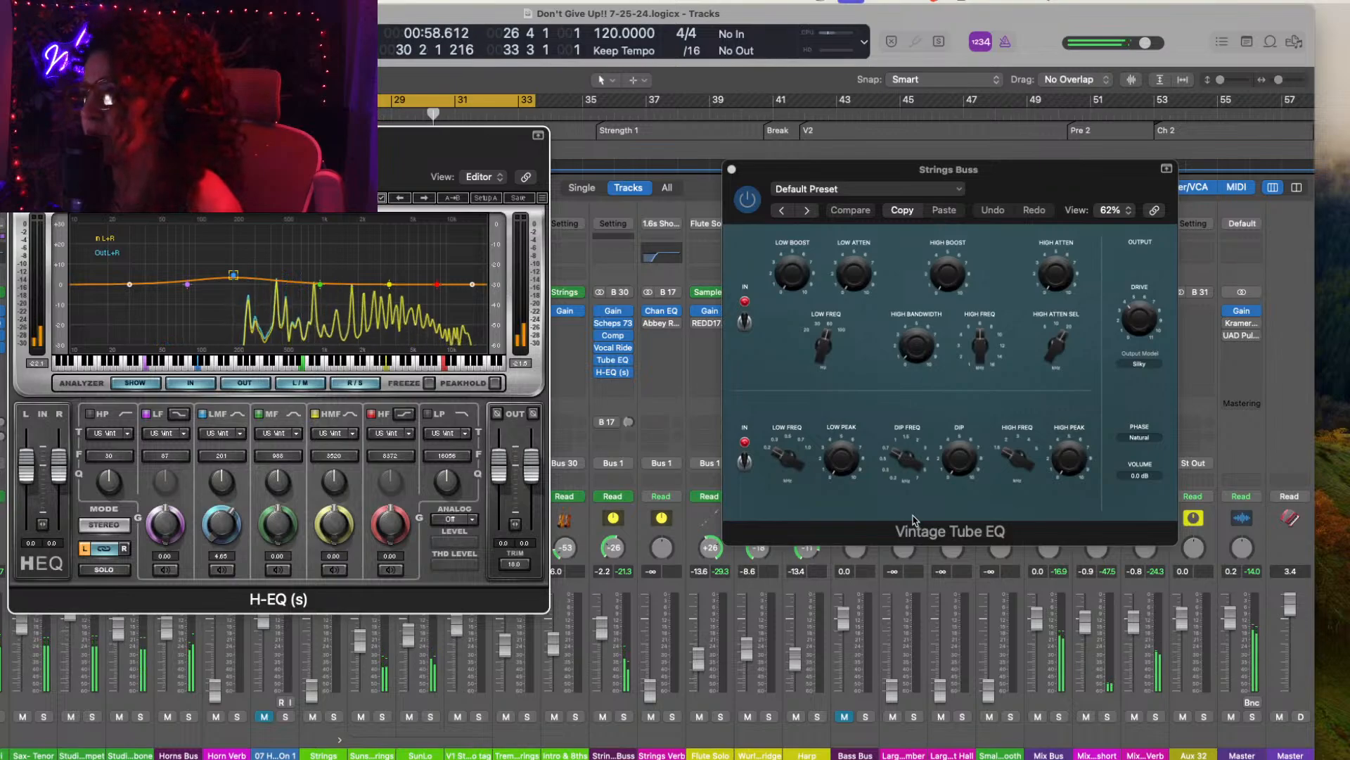
Step: Bypass the Vintage Tube EQ and the H-EQ on the Strings Buss while the section loops
{"action": "left_click", "coordinate": [749, 200]}
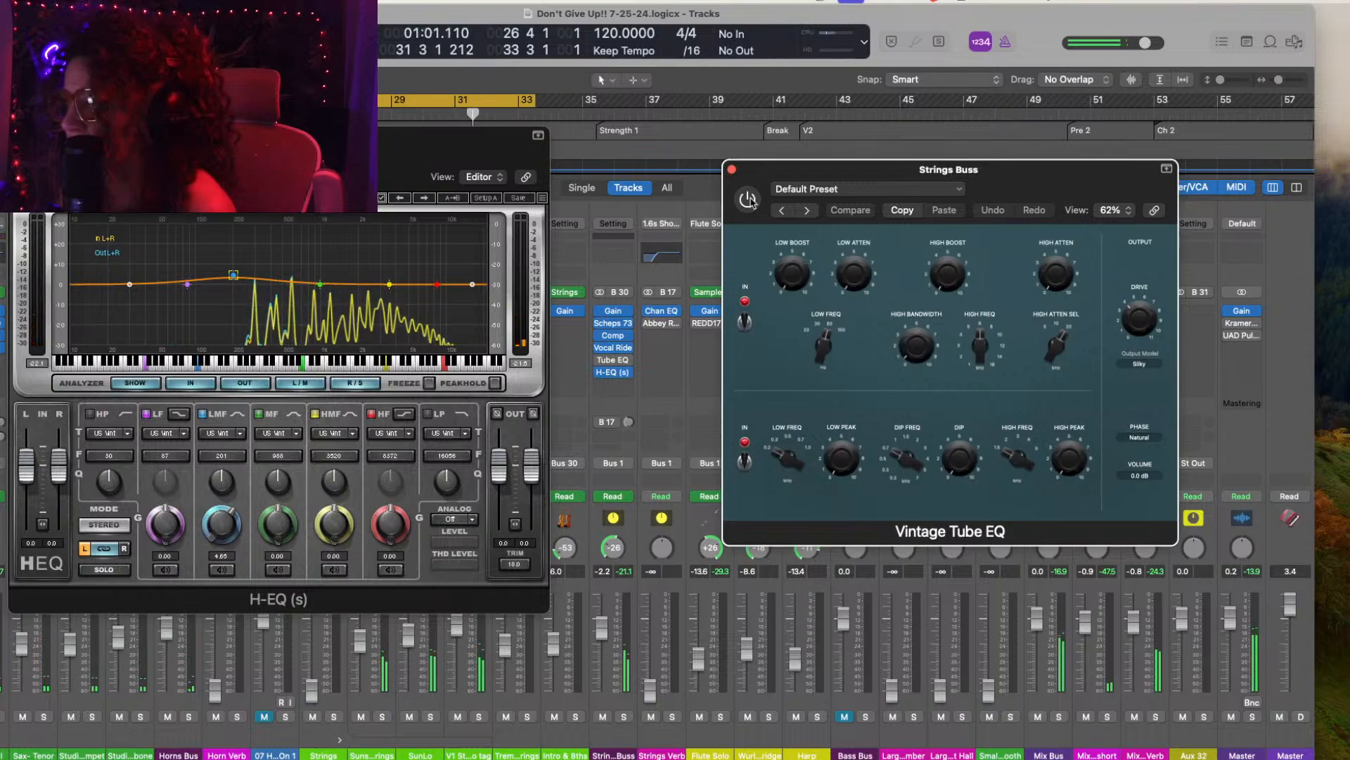
{"action": "key", "text": "space"}
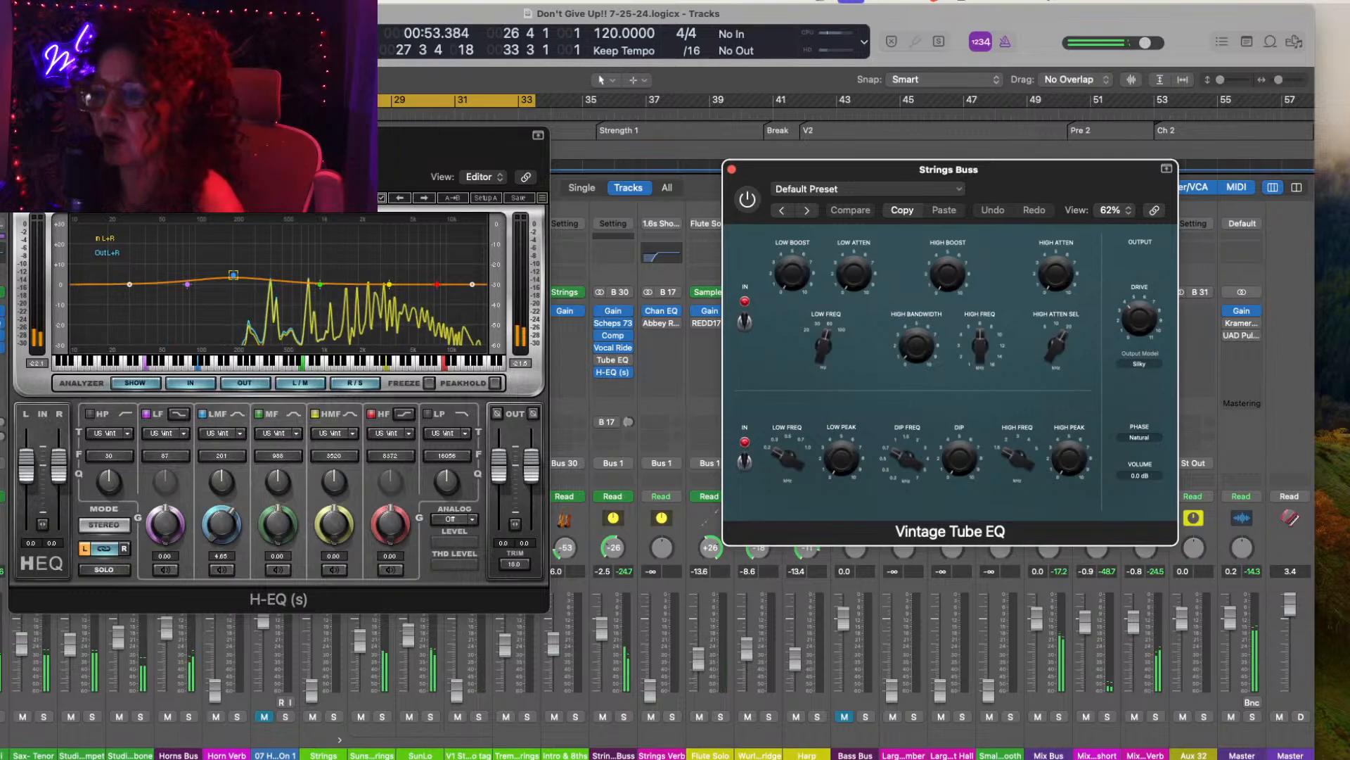
{"action": "left_click", "coordinate": [34, 166]}
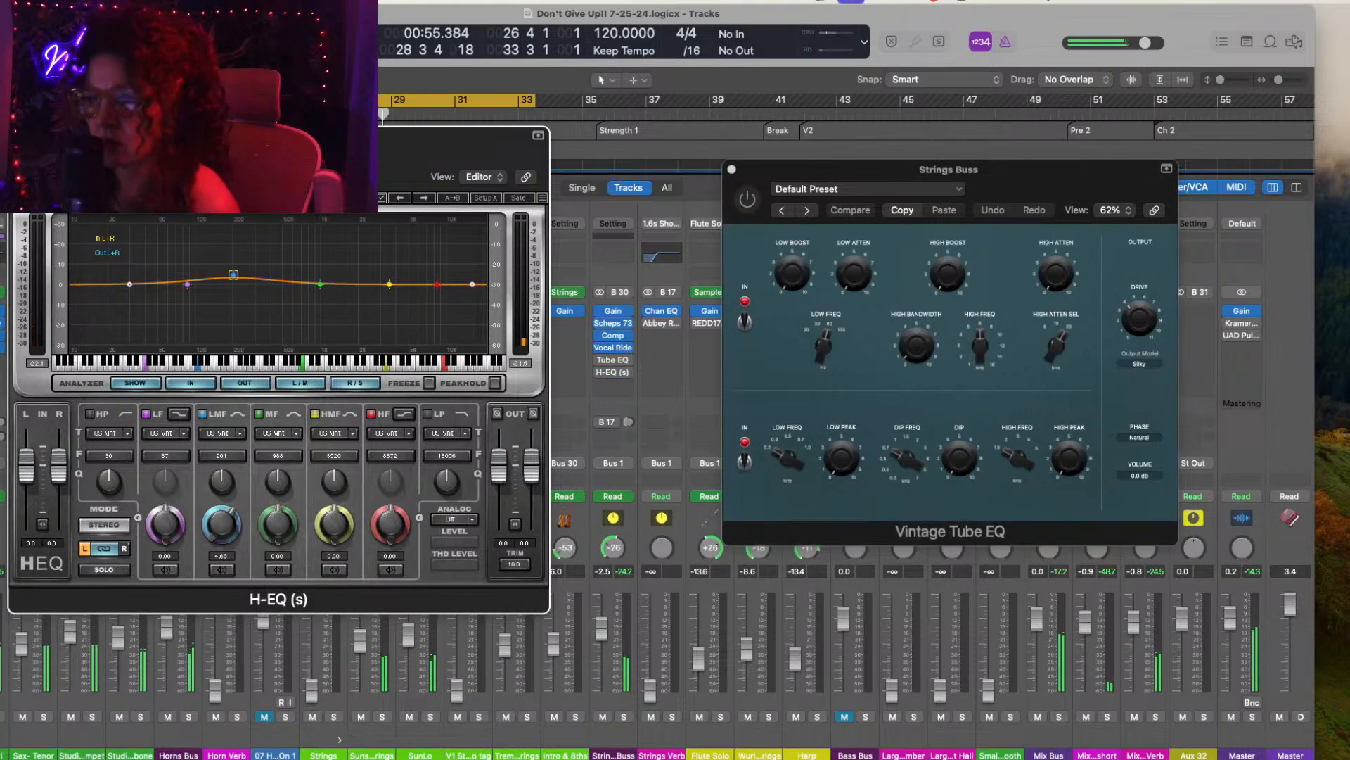
Step: Lower the low-mid (LMF) band gain in the Strings Buss H-EQ to about -0.35 dB, auditioning the looped section
{"action": "key", "text": "space"}
{"action": "key", "text": "space"}
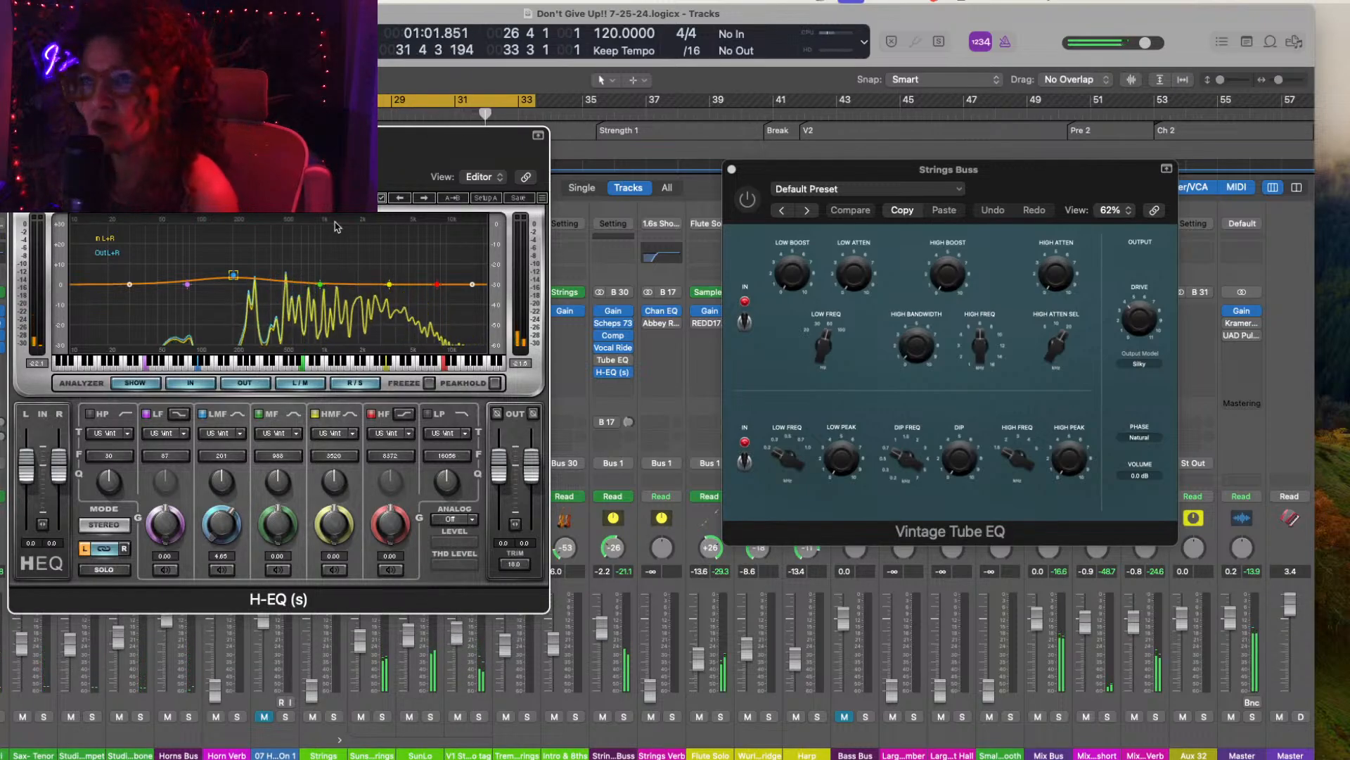
{"action": "left_click_drag", "start_coordinate": [367, 150], "coordinate": [415, 142]}
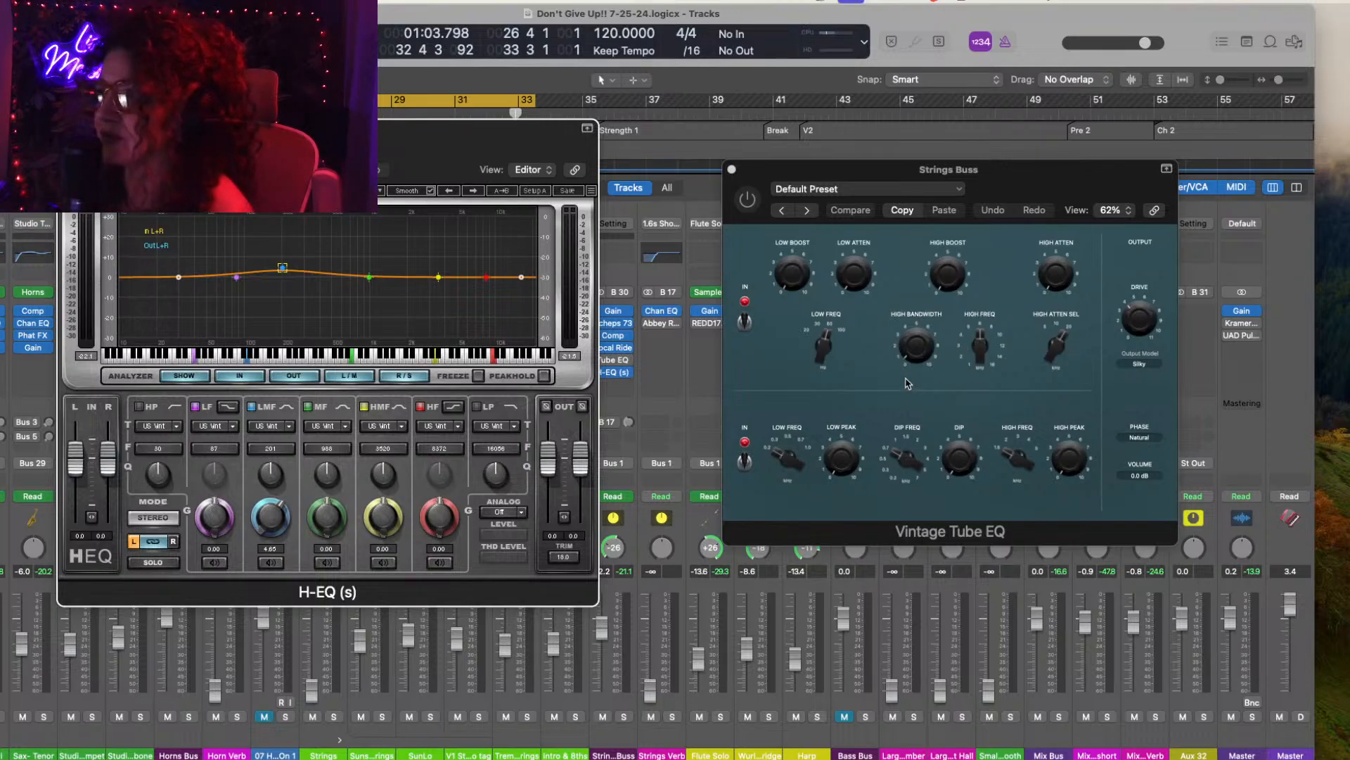
{"action": "key", "text": "space"}
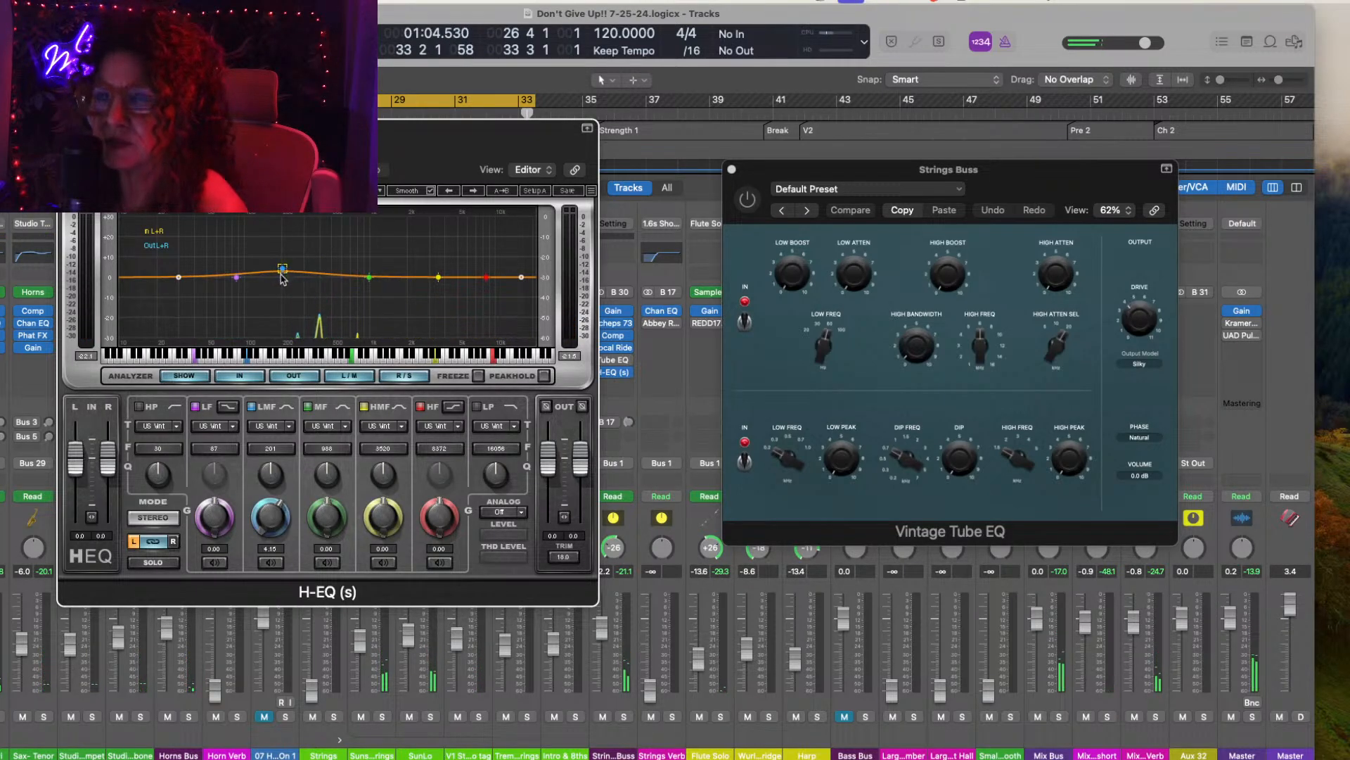
{"action": "left_click_drag", "start_coordinate": [280, 274], "coordinate": [281, 284]}
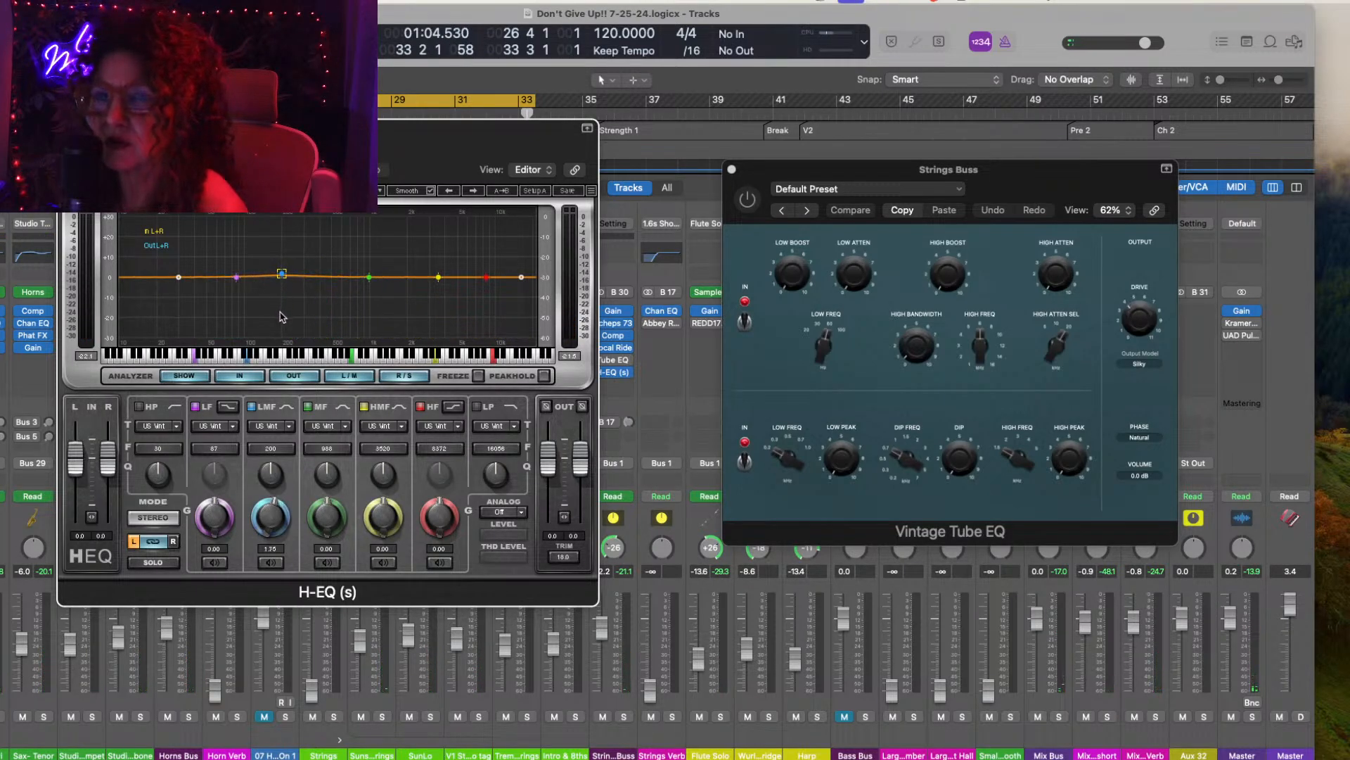
{"action": "left_click_drag", "start_coordinate": [282, 324], "coordinate": [282, 332]}
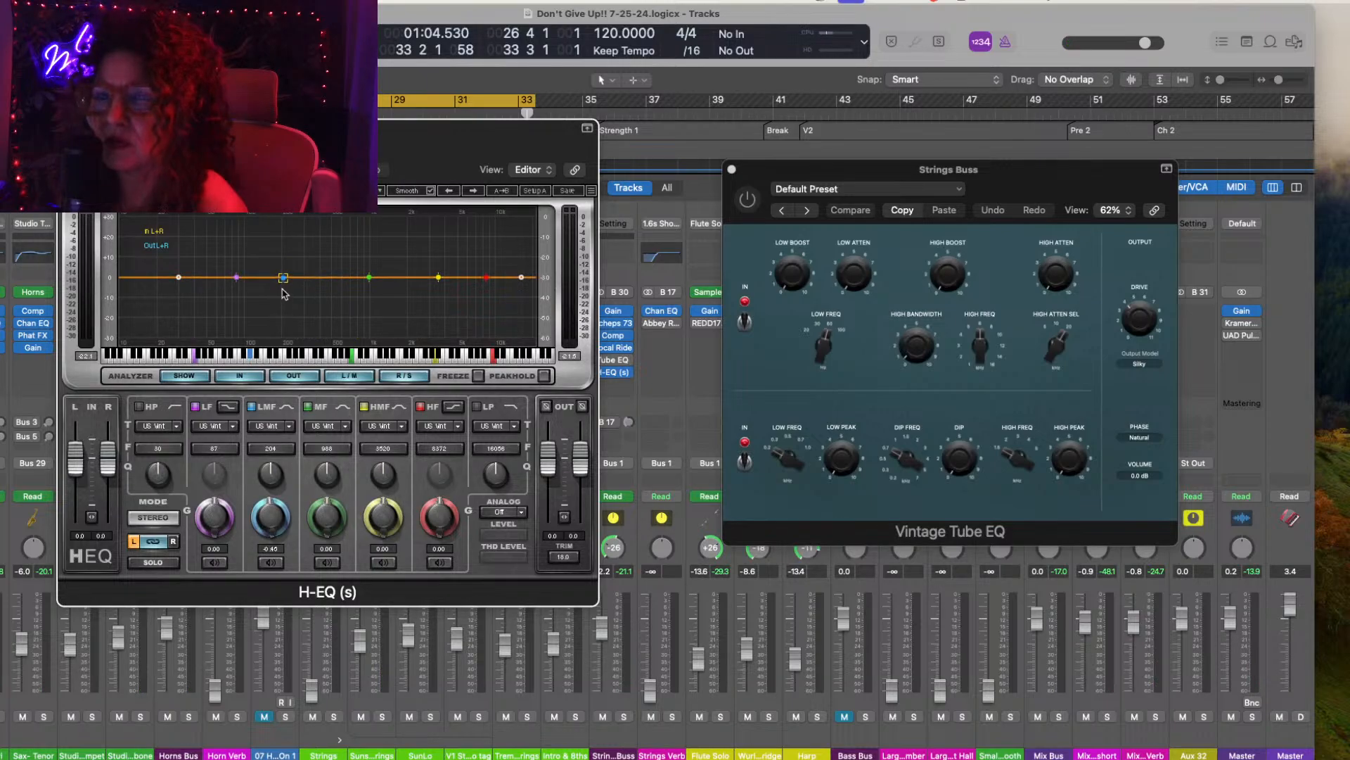
{"action": "key", "text": "space"}
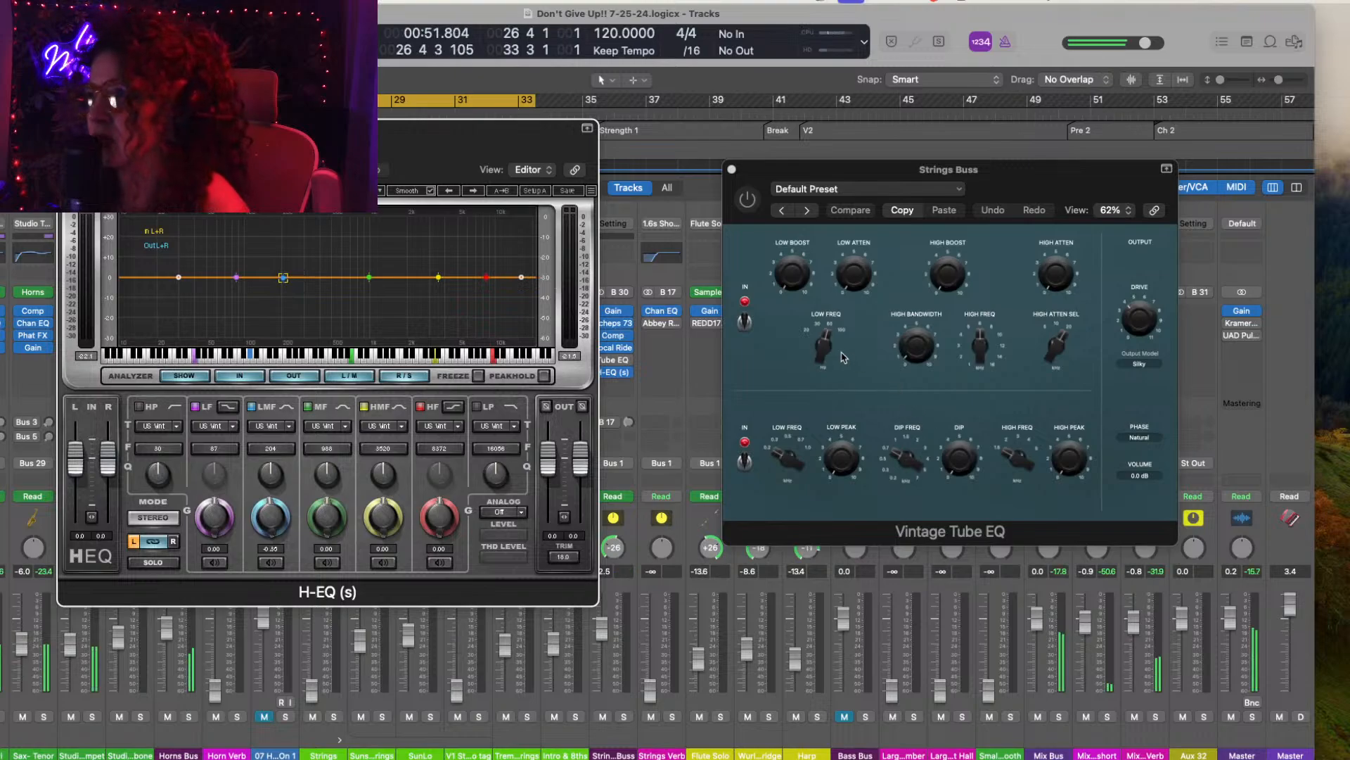
Step: Change the Low Freq selector on the Strings Buss Vintage Tube EQ and set Low Boost to about 1.8
{"action": "left_click_drag", "start_coordinate": [823, 353], "coordinate": [825, 344]}
{"action": "left_click_drag", "start_coordinate": [902, 356], "coordinate": [903, 354]}
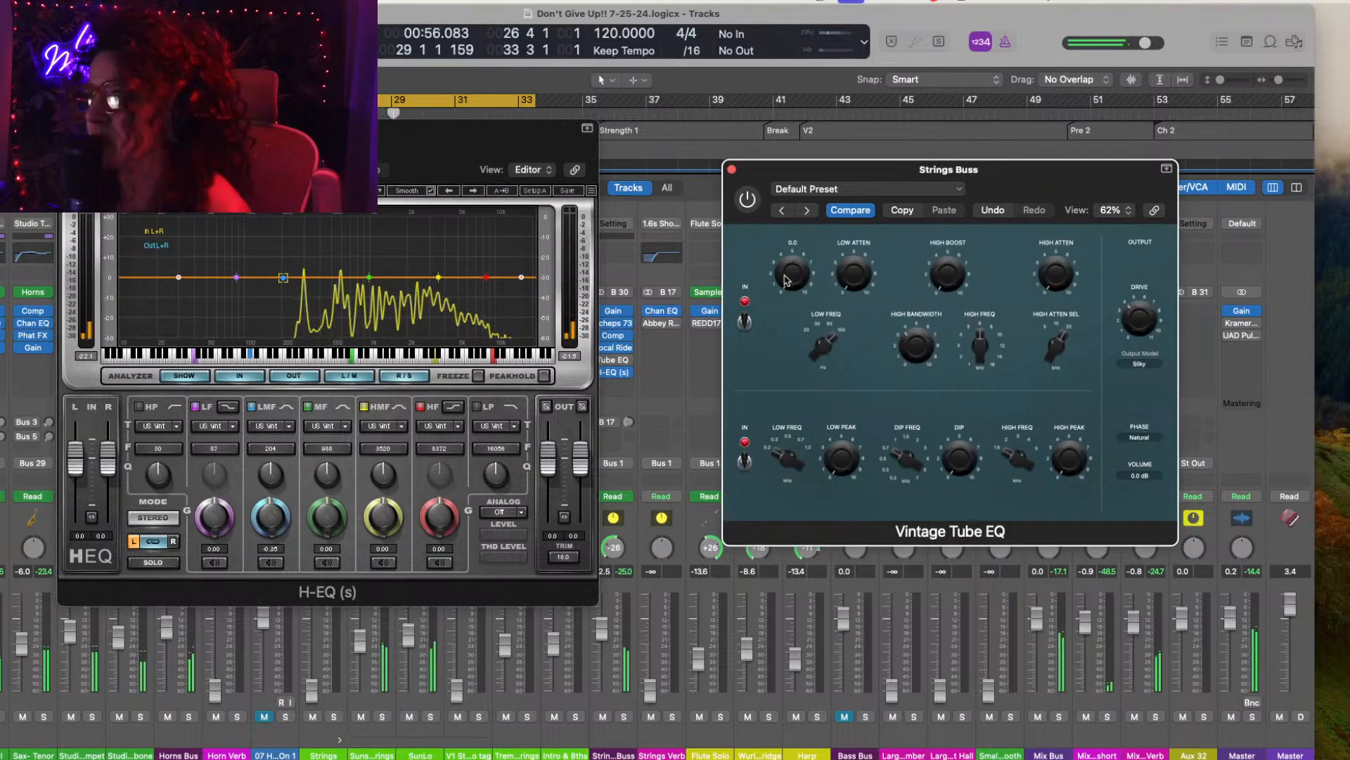
{"action": "left_click_drag", "start_coordinate": [778, 265], "coordinate": [778, 263]}
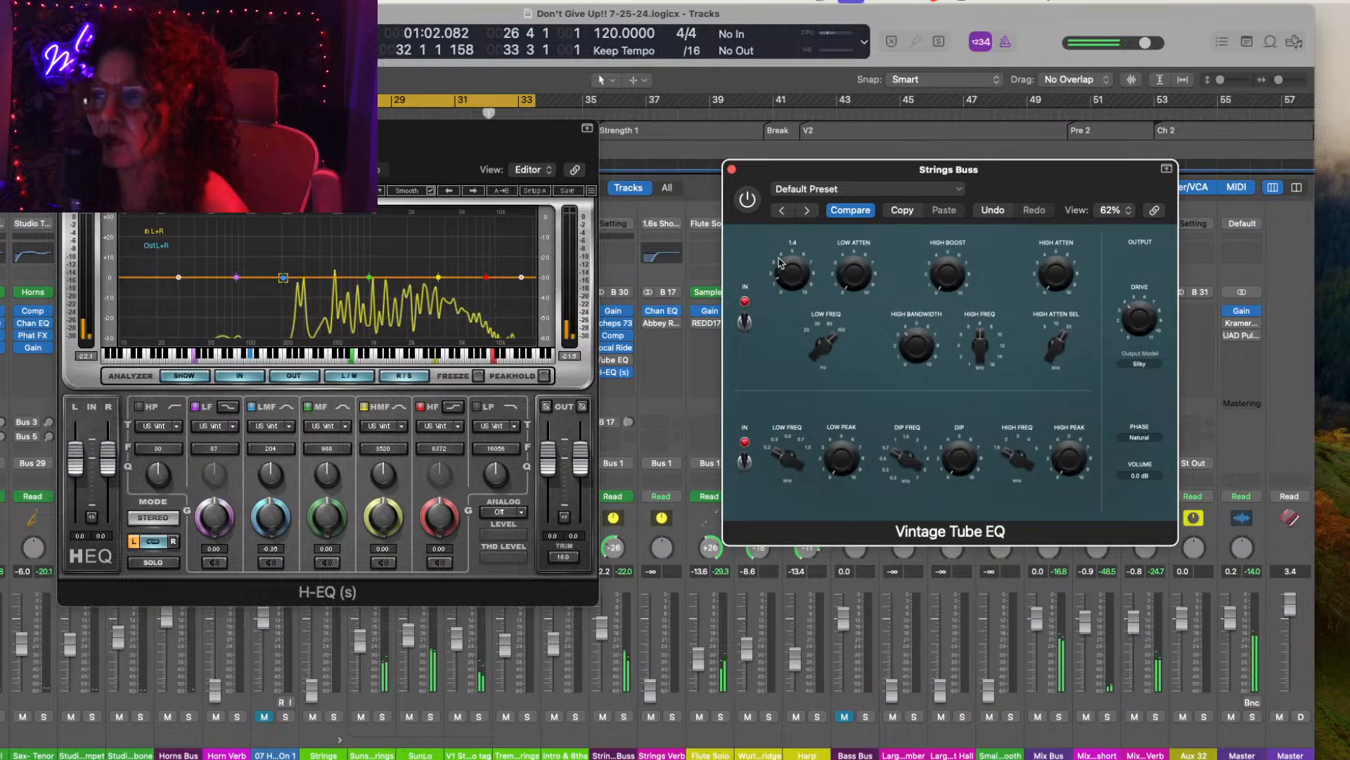
{"action": "left_click_drag", "start_coordinate": [779, 259], "coordinate": [778, 252]}
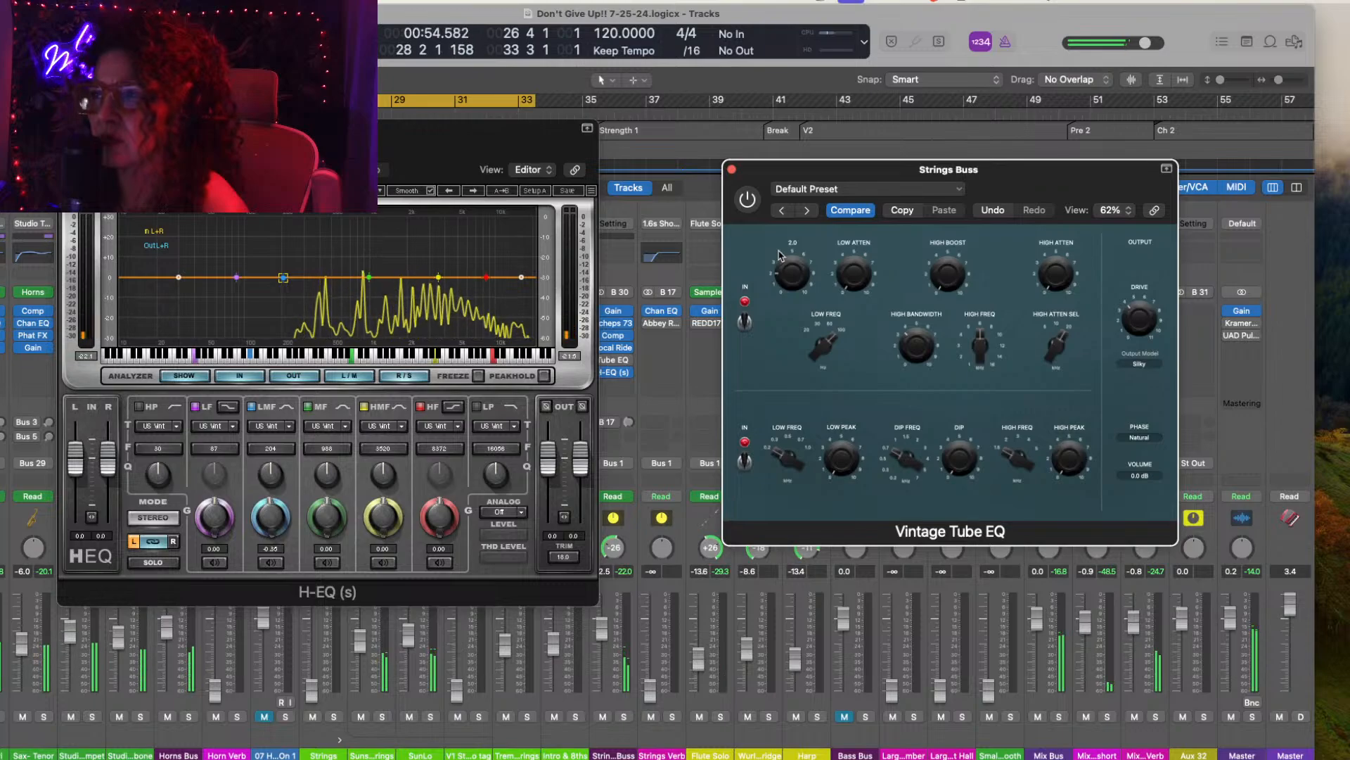
{"action": "left_click_drag", "start_coordinate": [779, 254], "coordinate": [779, 256]}
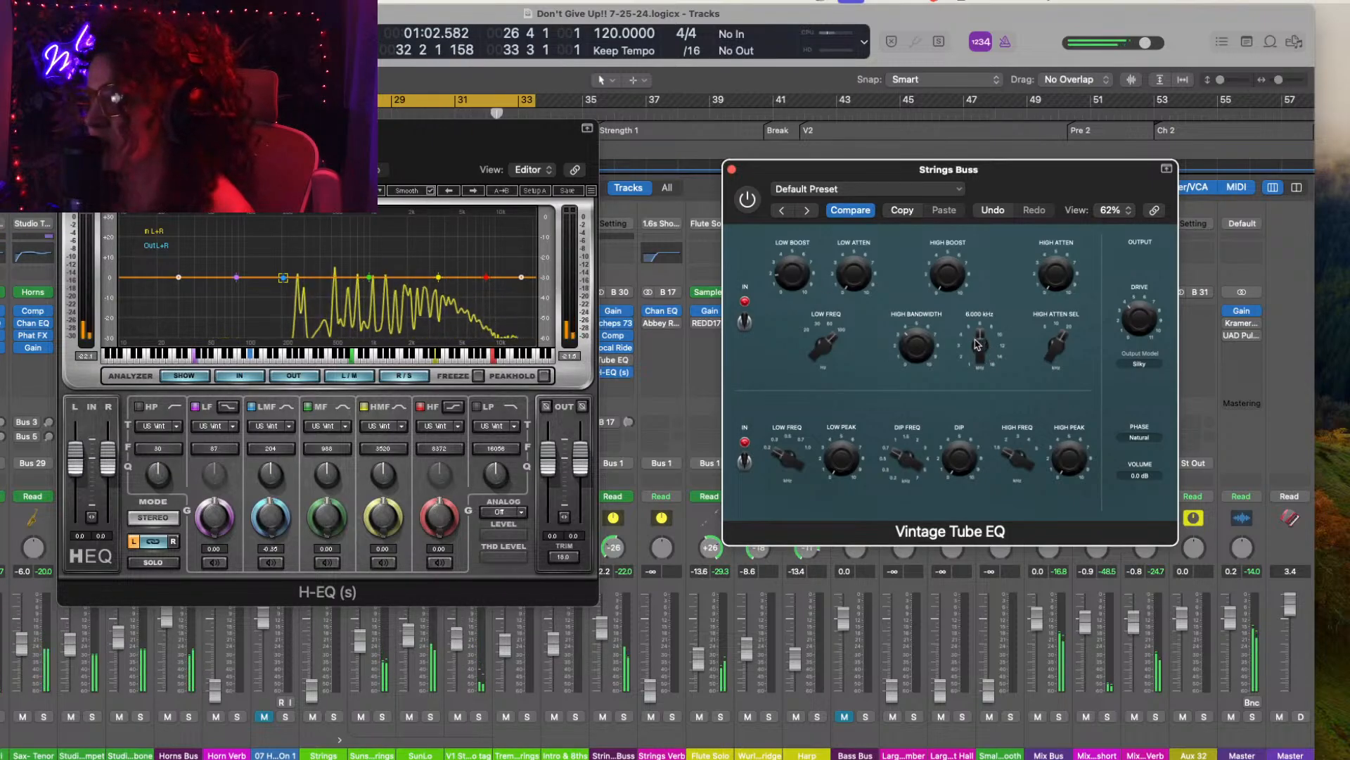
Step: Lower the Vintage Tube EQ's High Freq selector, set High Atten to 3.3 and fine-tune Low Boost
{"action": "left_click_drag", "start_coordinate": [976, 343], "coordinate": [962, 350]}
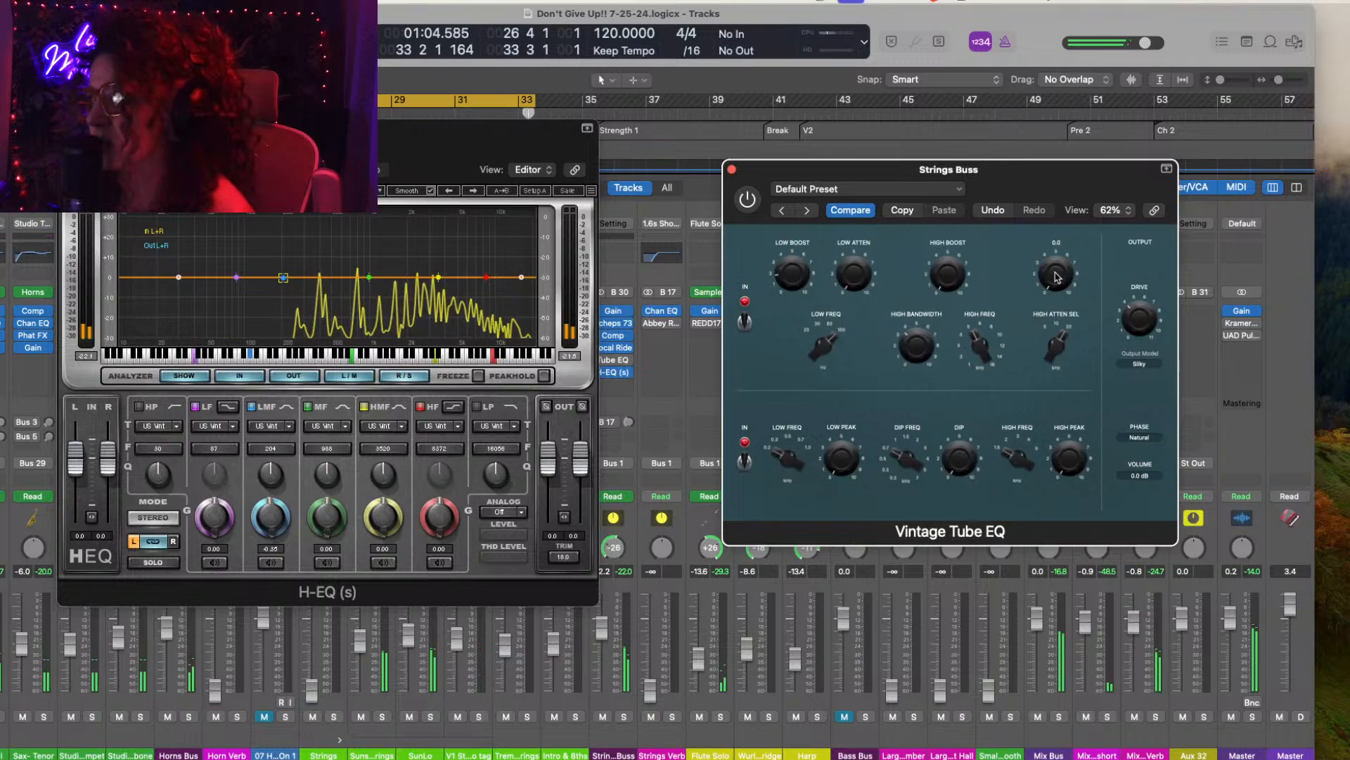
{"action": "left_click_drag", "start_coordinate": [1056, 272], "coordinate": [1042, 247]}
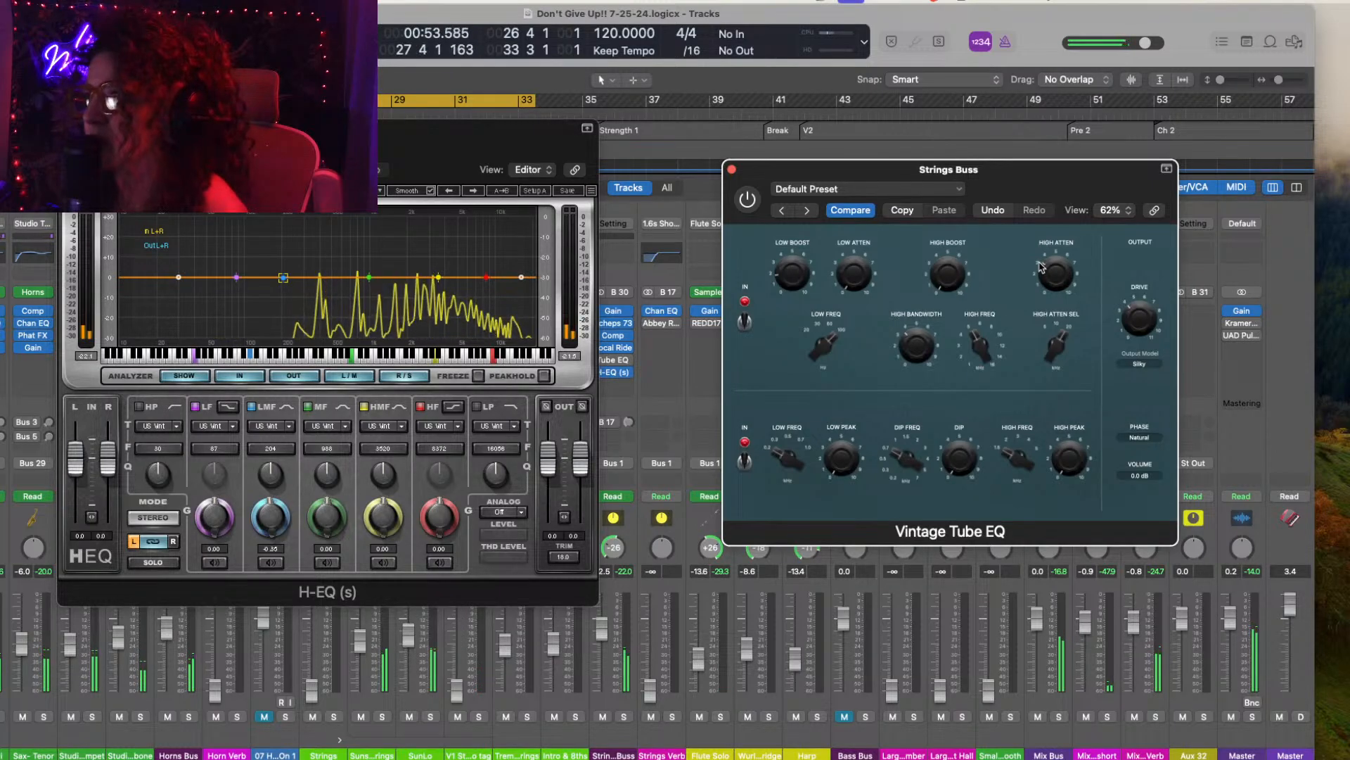
{"action": "mouse_move", "coordinate": [785, 277]}
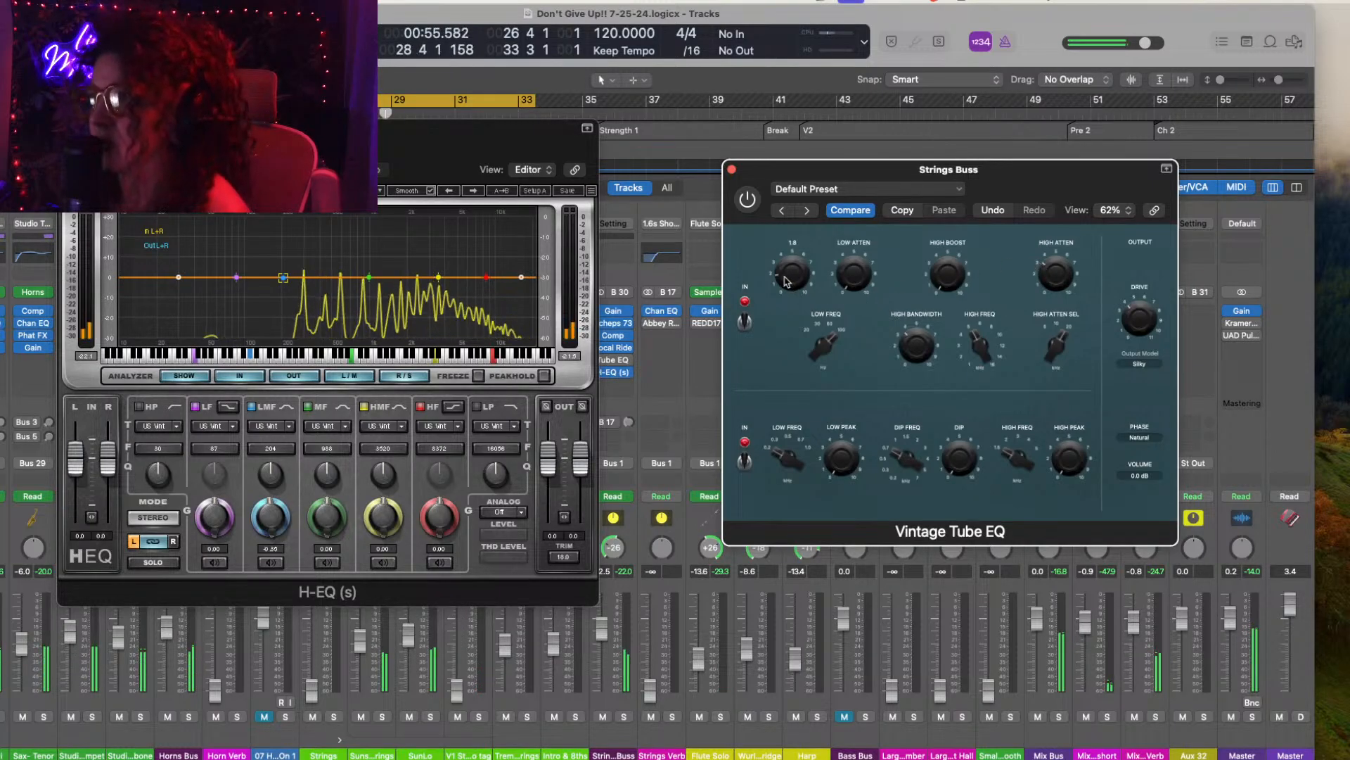
{"action": "left_click_drag", "start_coordinate": [785, 279], "coordinate": [777, 273]}
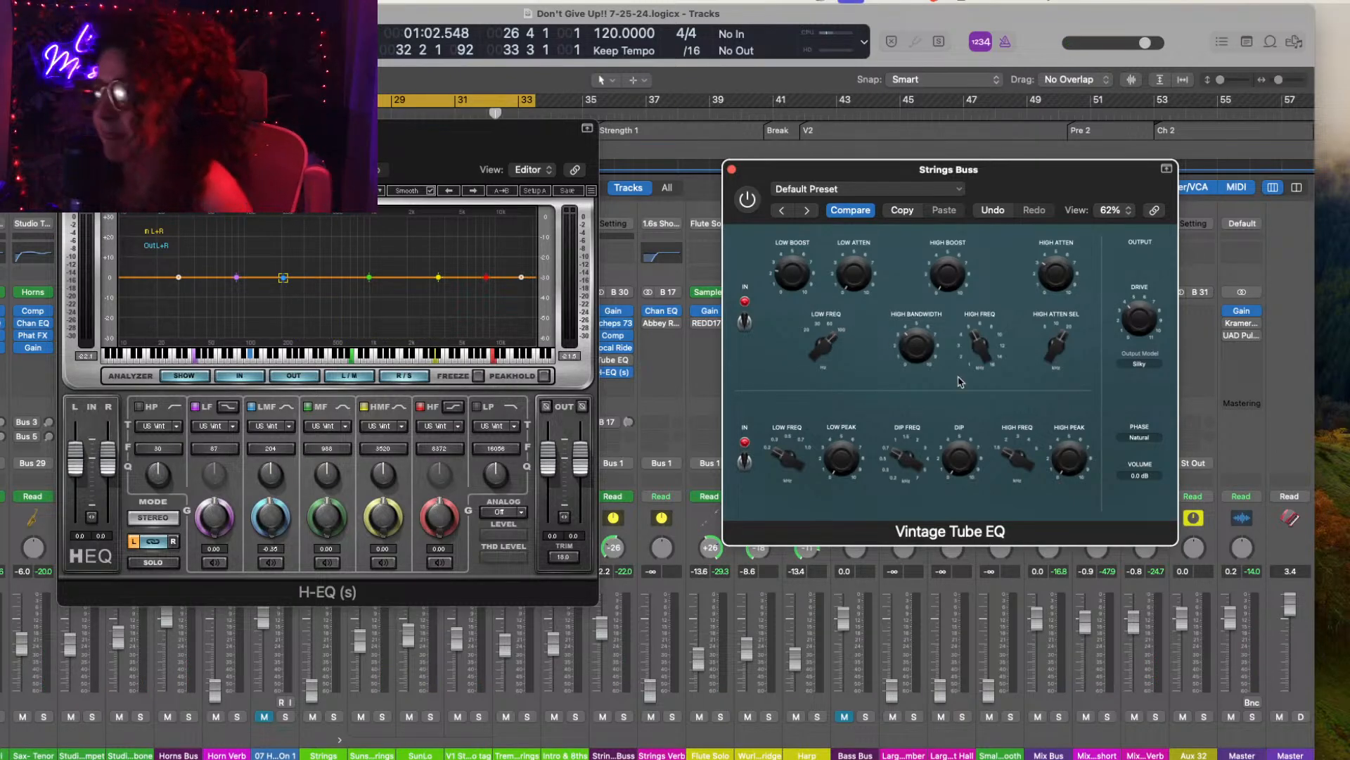
{"action": "mouse_move", "coordinate": [908, 350]}
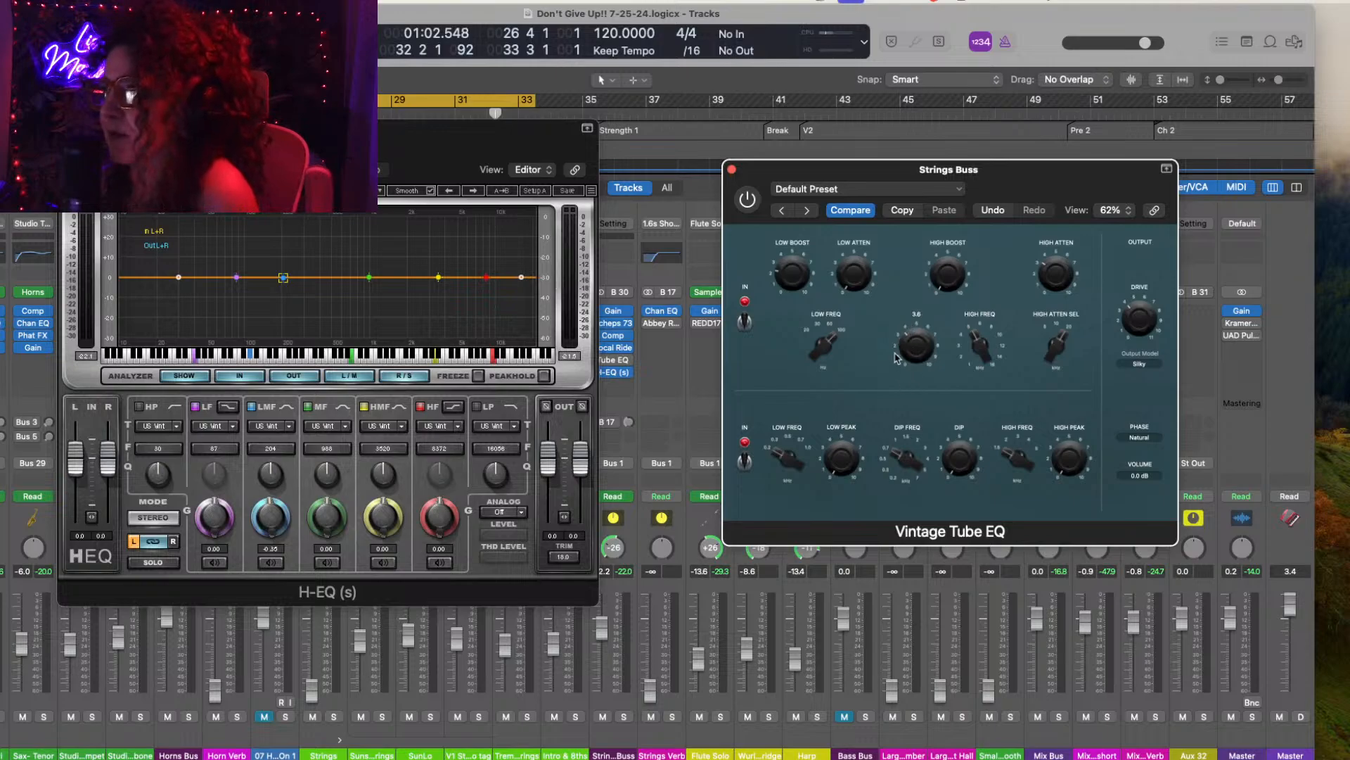
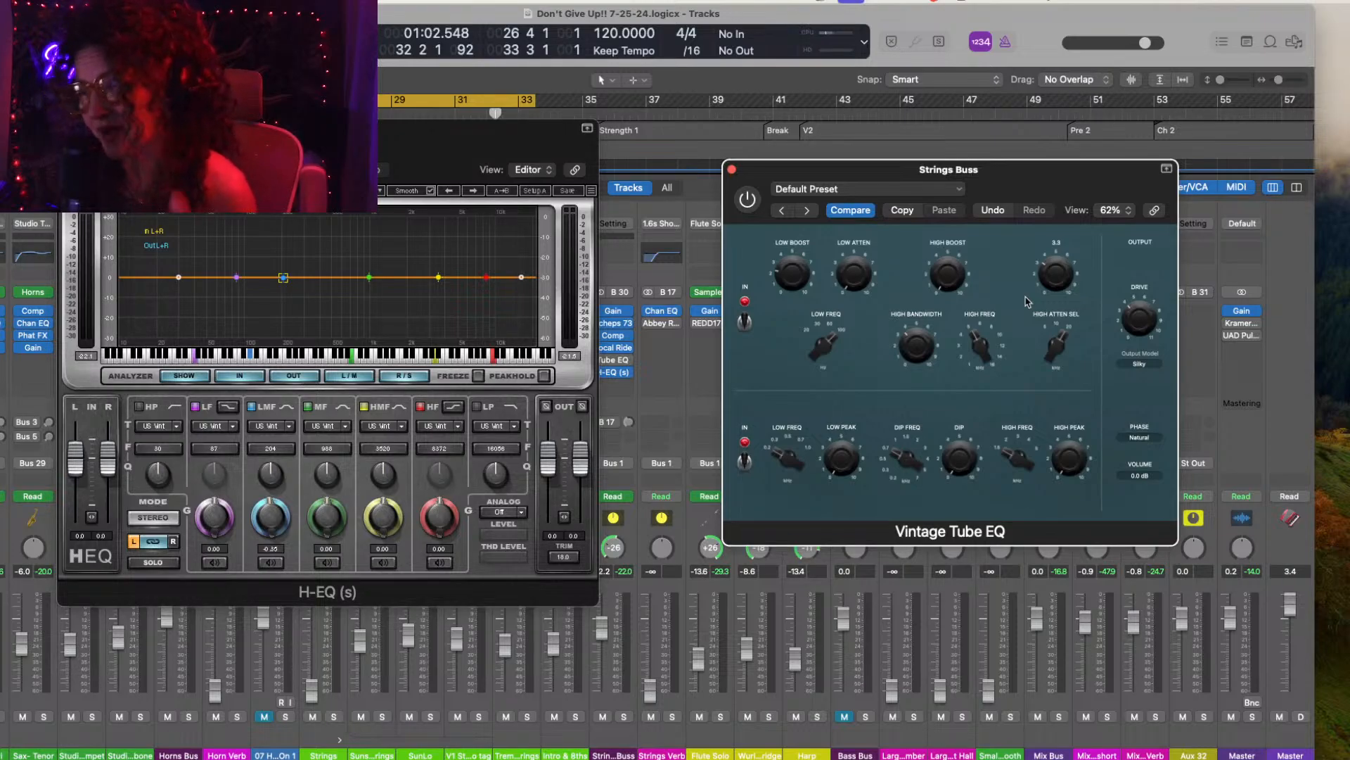
Step: Play back the looped section and close both Strings Buss EQ windows
{"action": "key", "text": "space"}
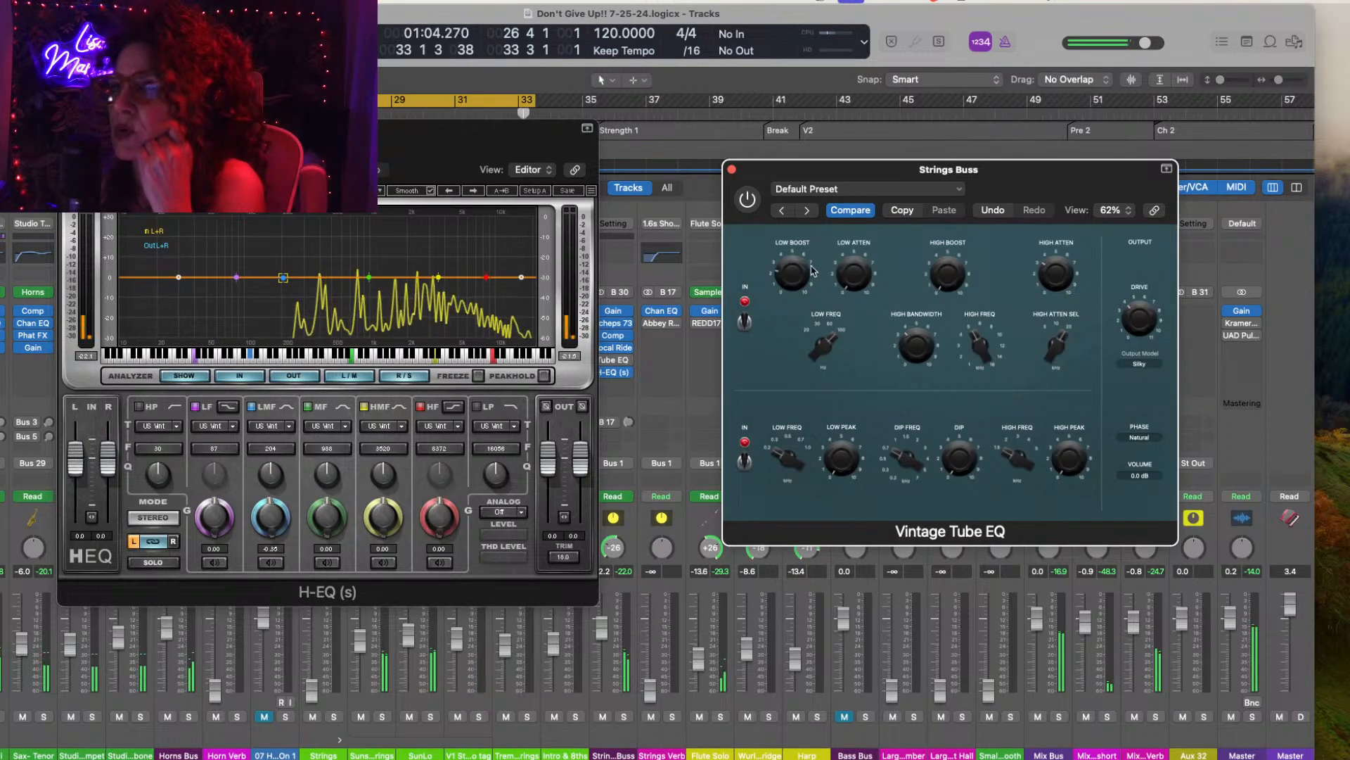
{"action": "left_click", "coordinate": [732, 169]}
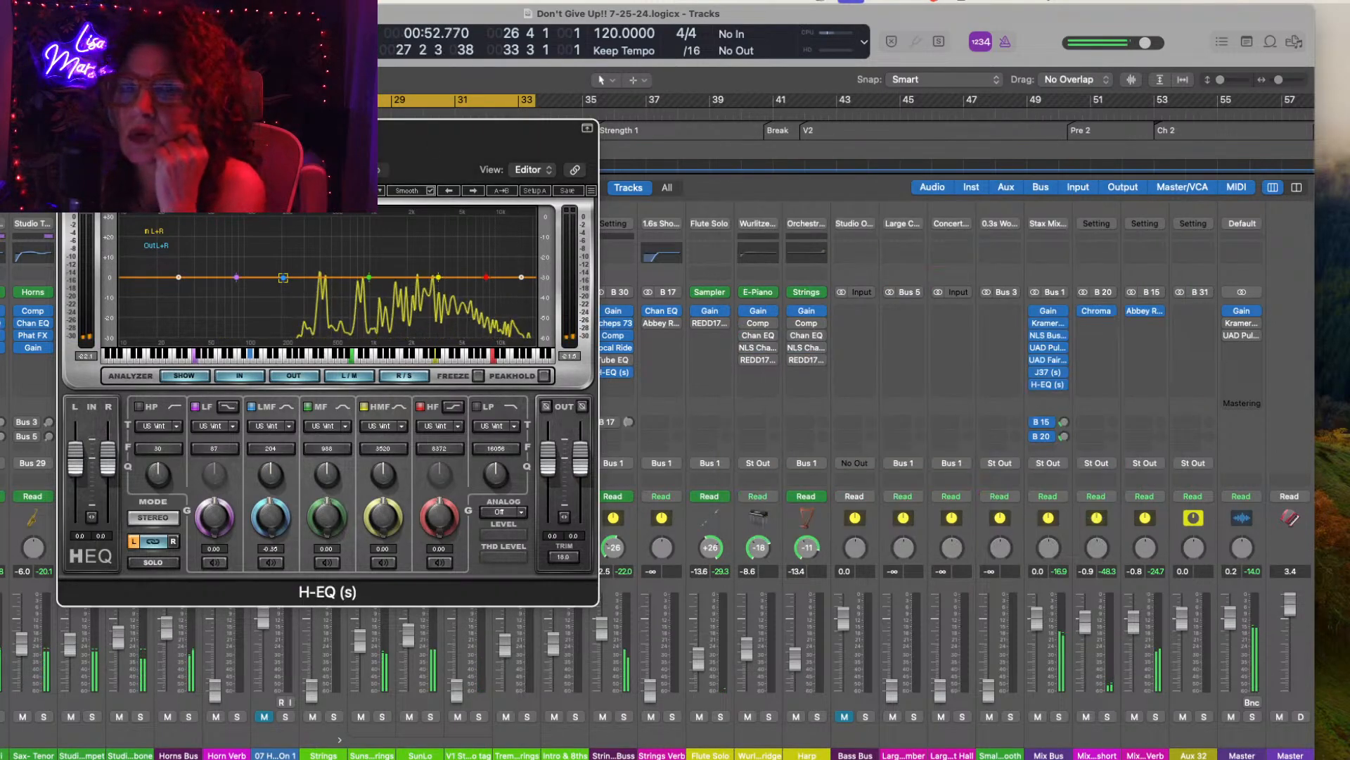
{"action": "left_click", "coordinate": [69, 129]}
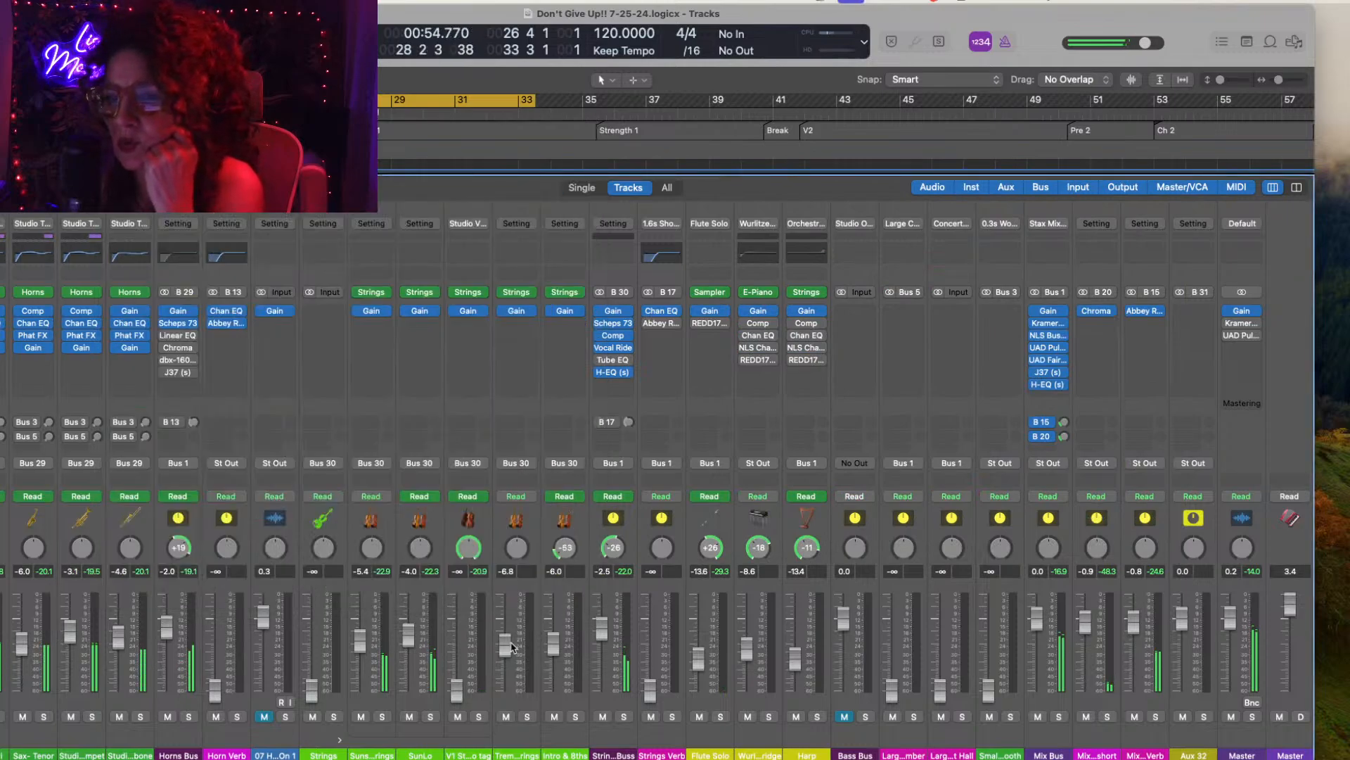
Step: Set the Bass_bip channel's pan to -15 and bypass its Bass Rider plug-in
{"action": "scroll", "coordinate": [512, 647], "scroll_direction": "left", "scroll_amount": 10}
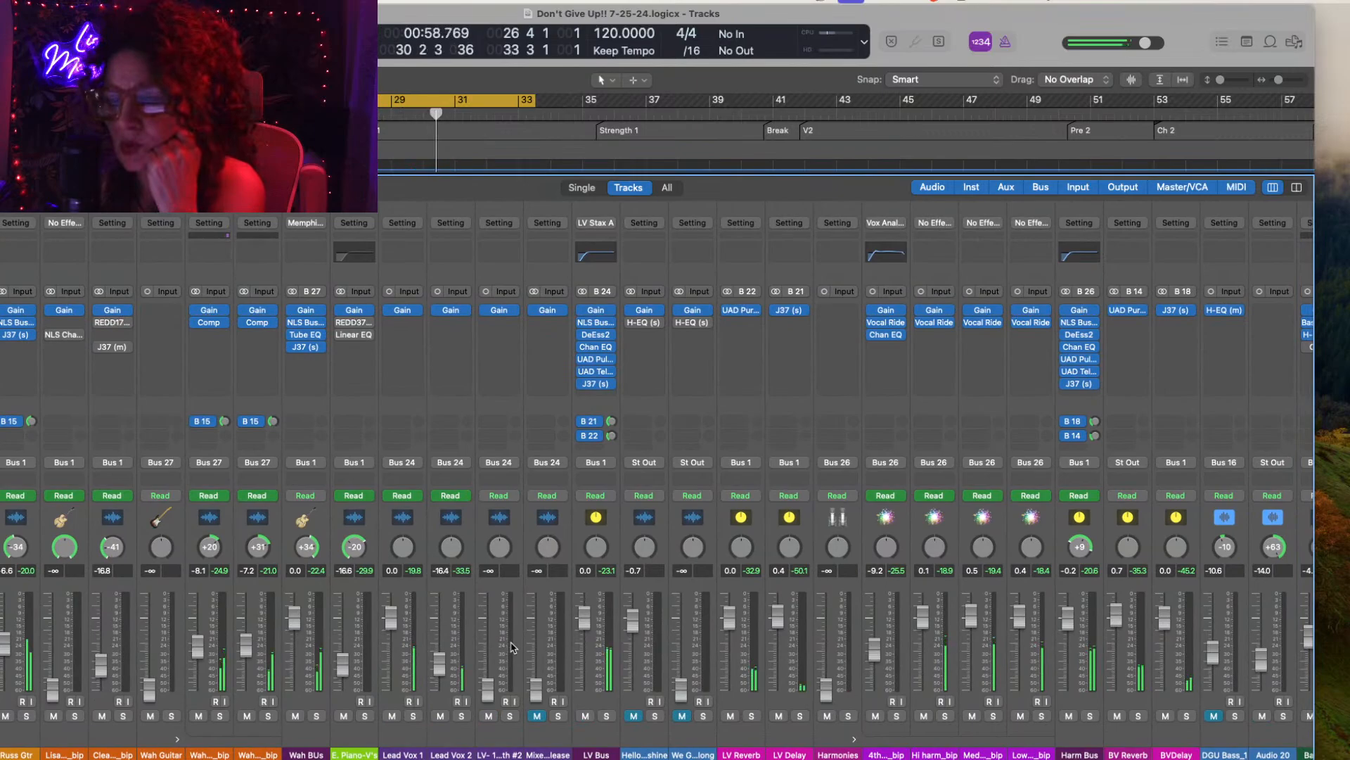
{"action": "scroll", "coordinate": [512, 647], "scroll_direction": "right", "scroll_amount": 10}
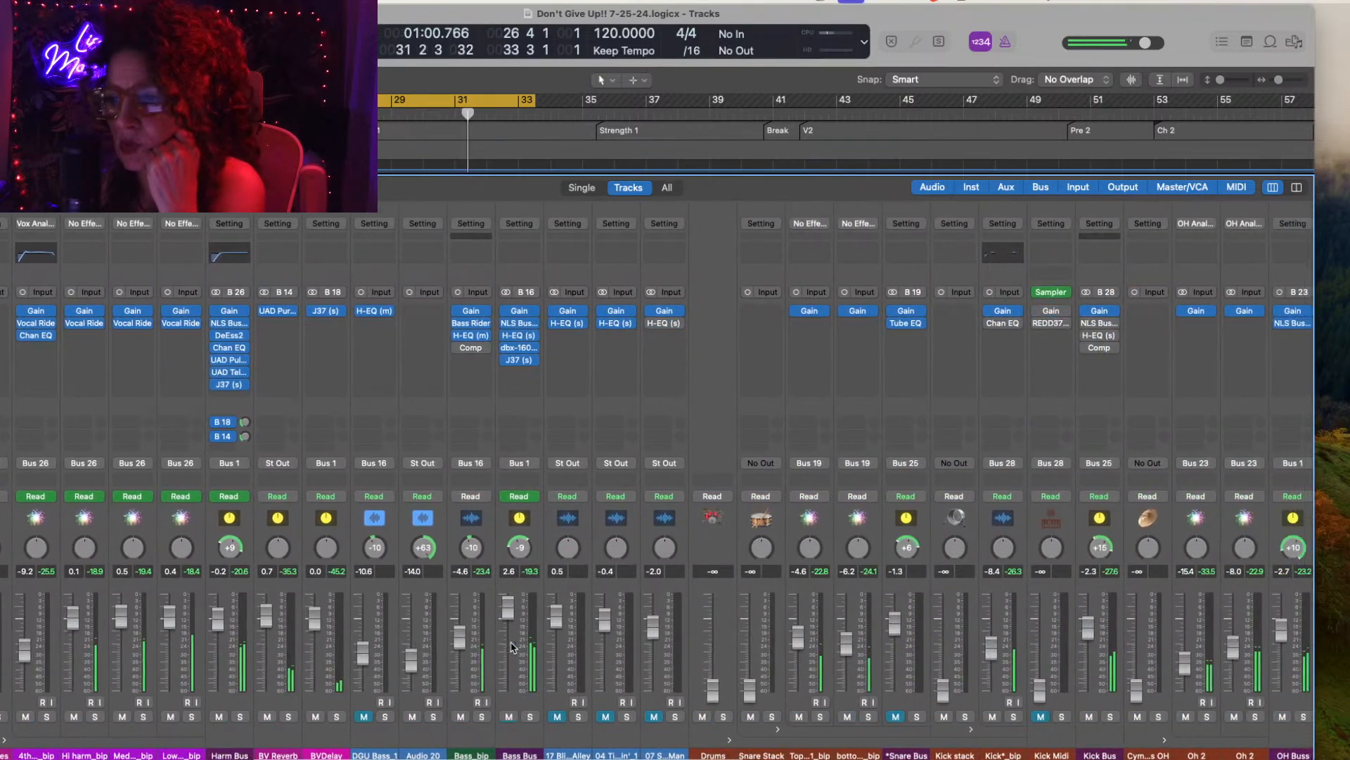
{"action": "scroll", "coordinate": [512, 647], "scroll_direction": "right", "scroll_amount": 2}
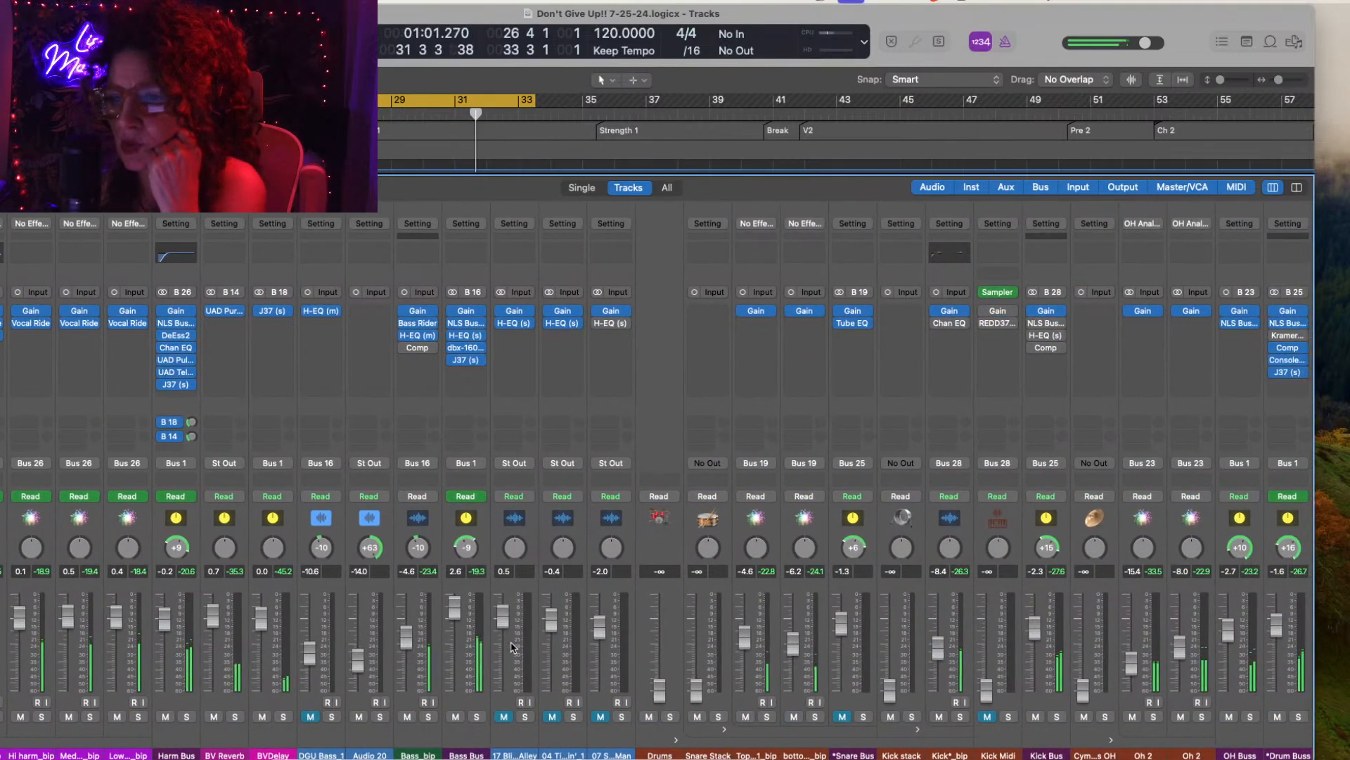
{"action": "left_click", "coordinate": [422, 593]}
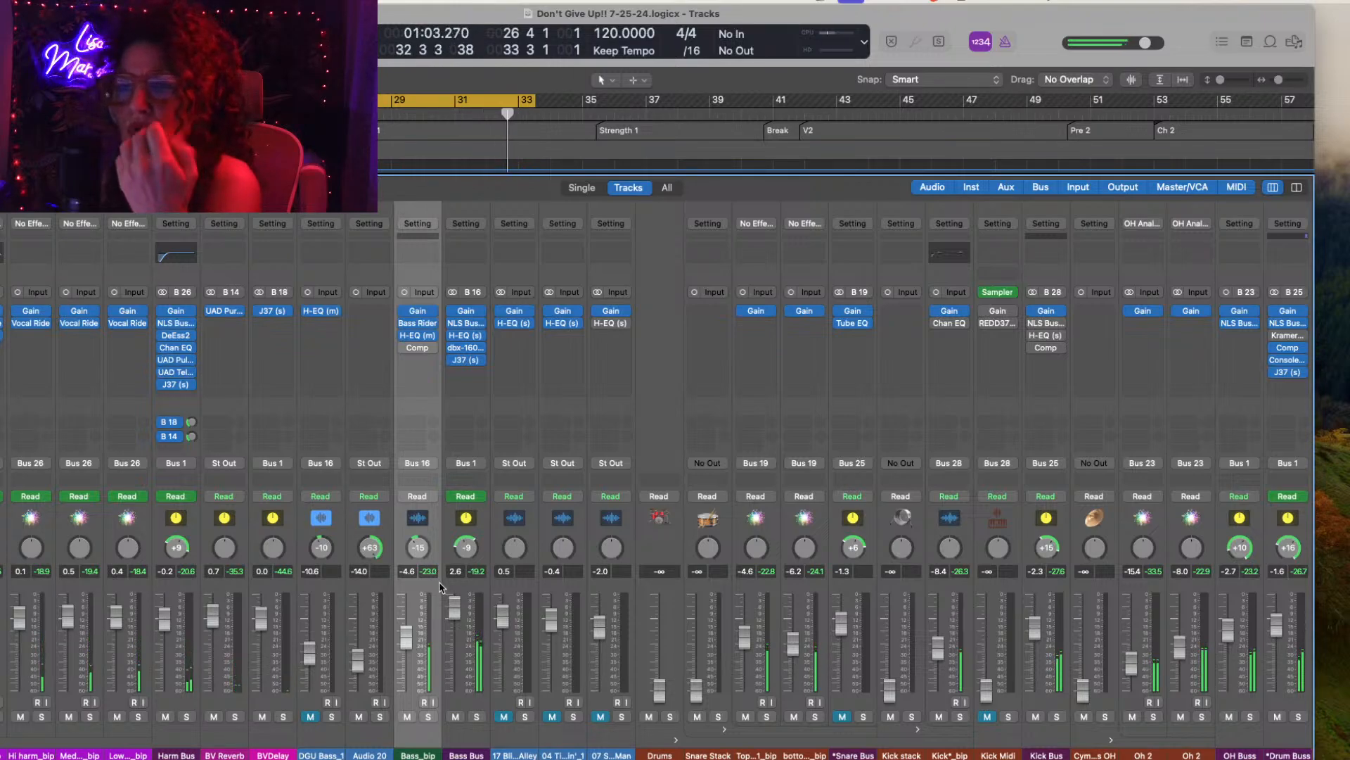
{"action": "left_click", "coordinate": [403, 323]}
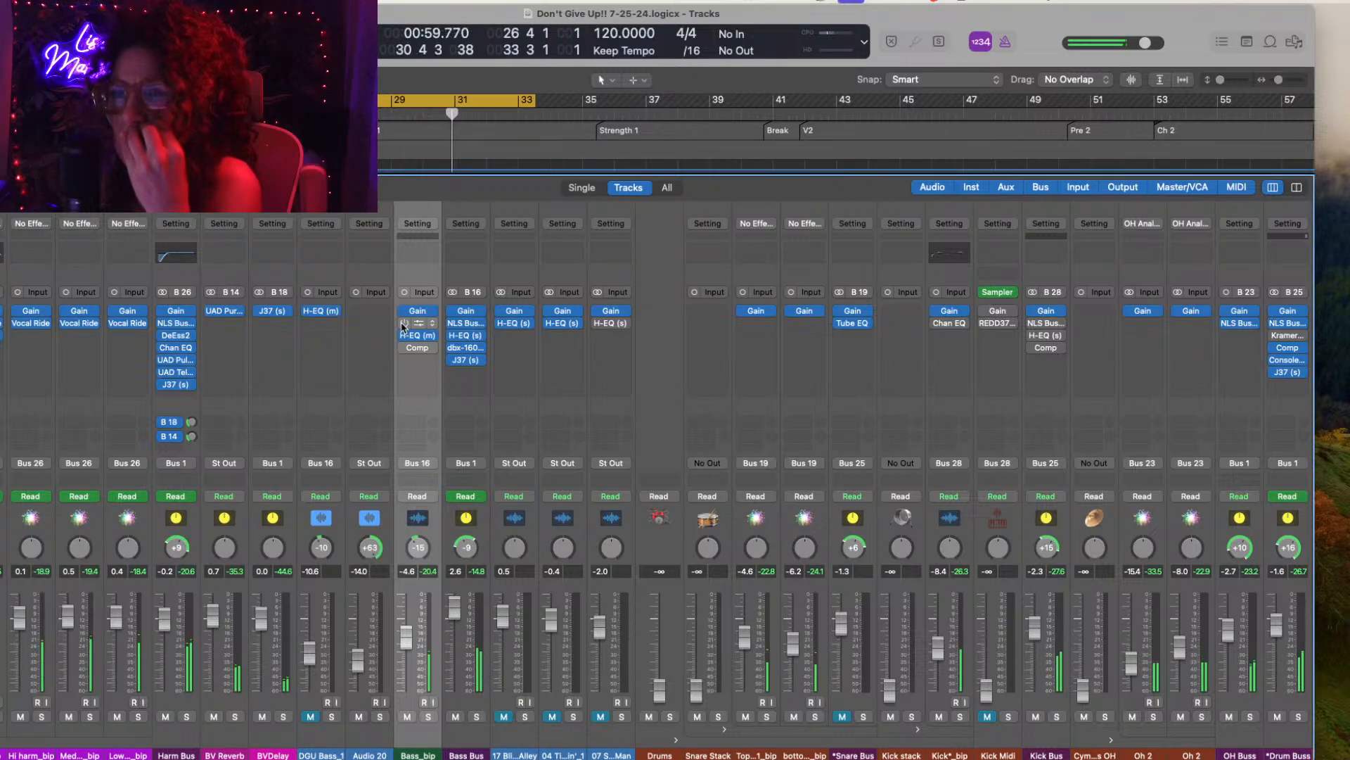
Step: Check the H-EQ settings on Bass_bip and Bass Bus, and bypass the Bass Bus H-EQ
{"action": "left_click", "coordinate": [418, 336]}
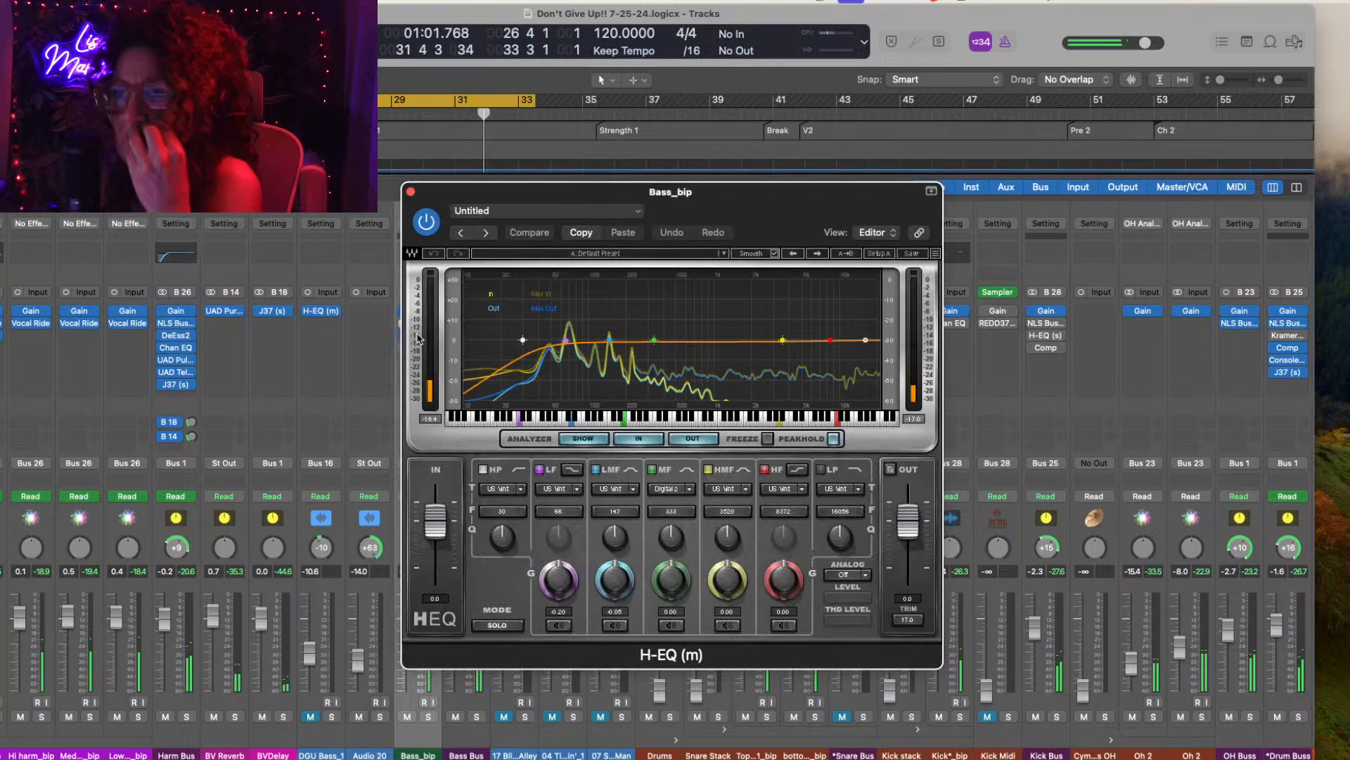
{"action": "left_click", "coordinate": [411, 191]}
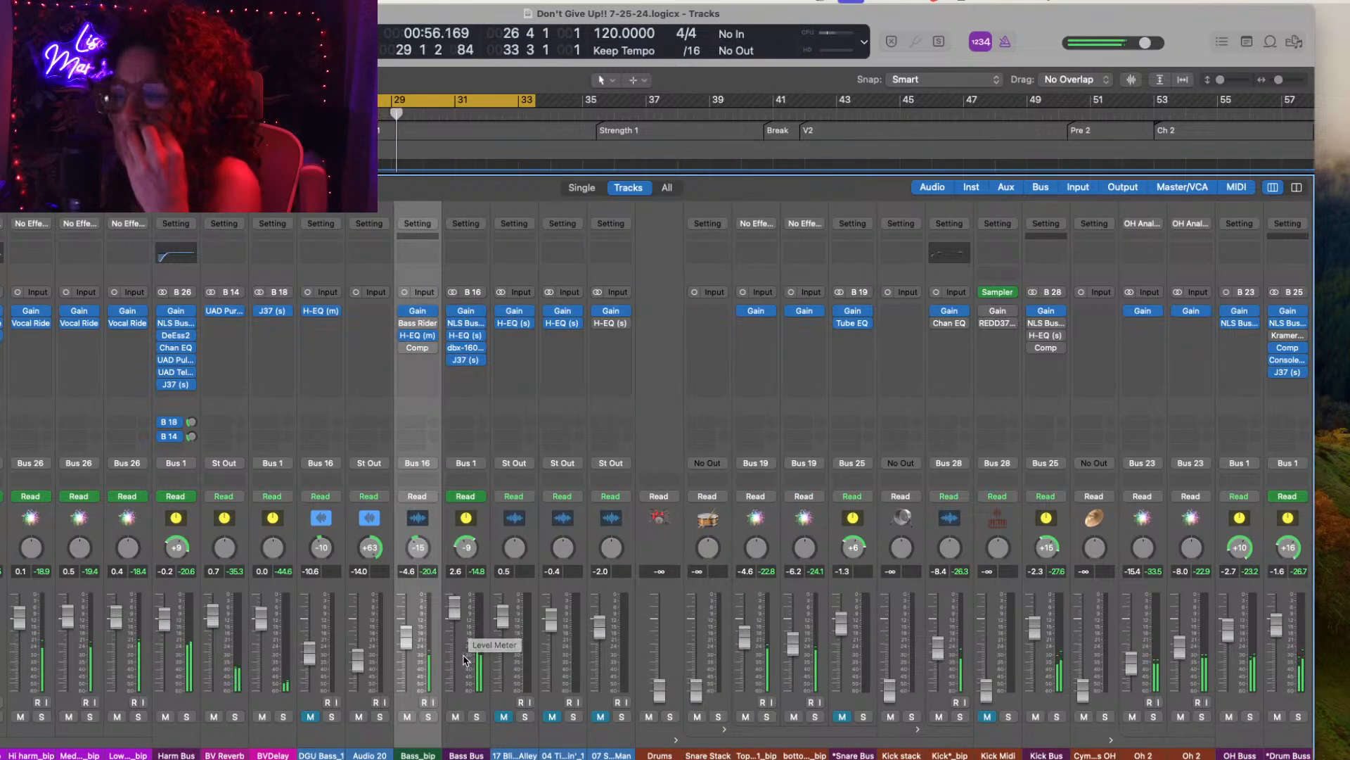
{"action": "left_click", "coordinate": [463, 659]}
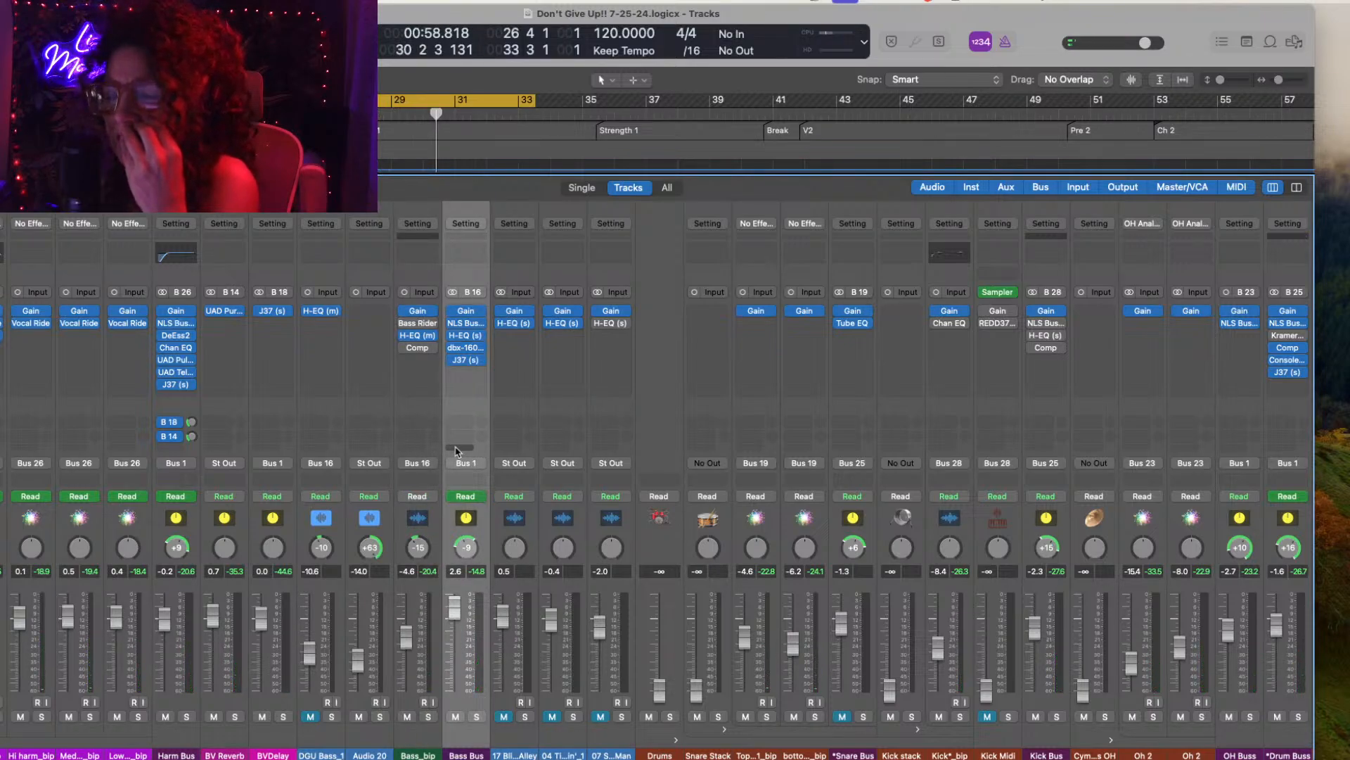
{"action": "left_click", "coordinate": [467, 338]}
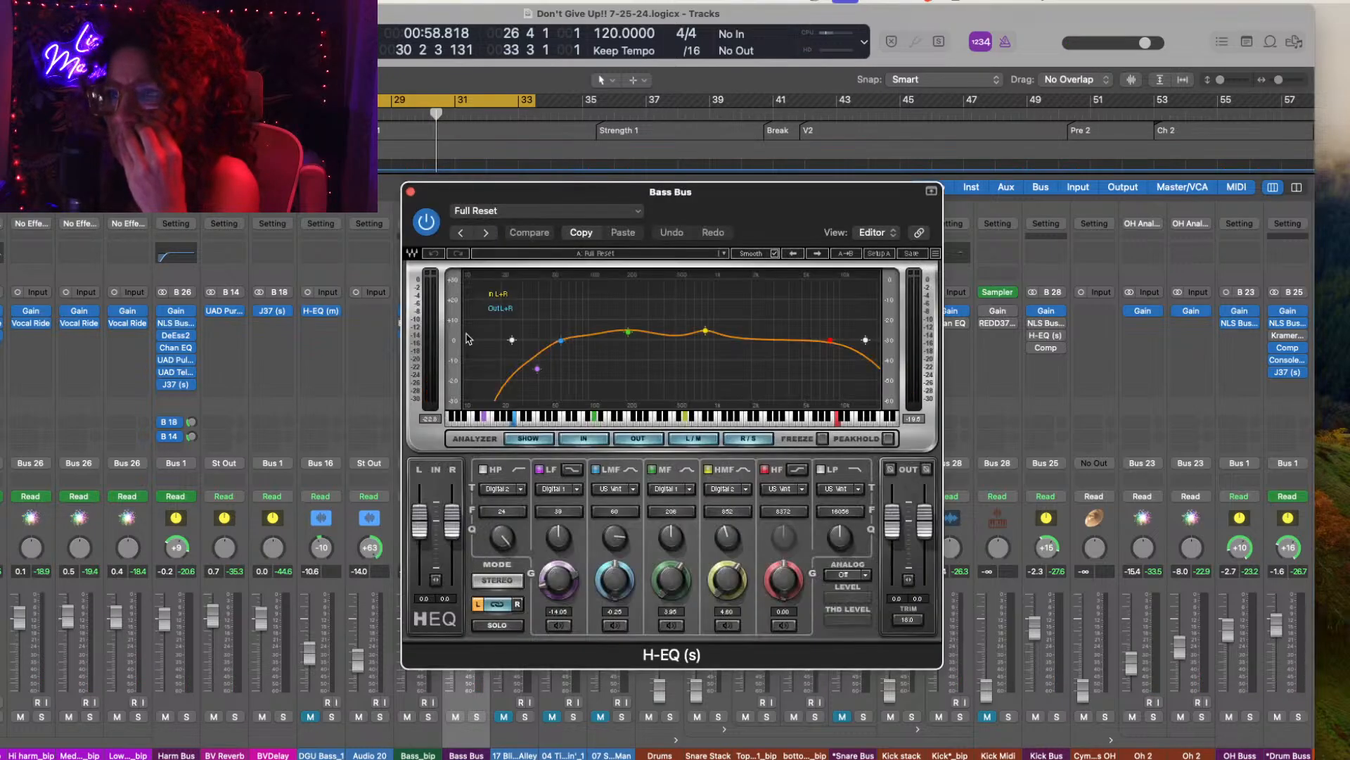
{"action": "left_click", "coordinate": [411, 193]}
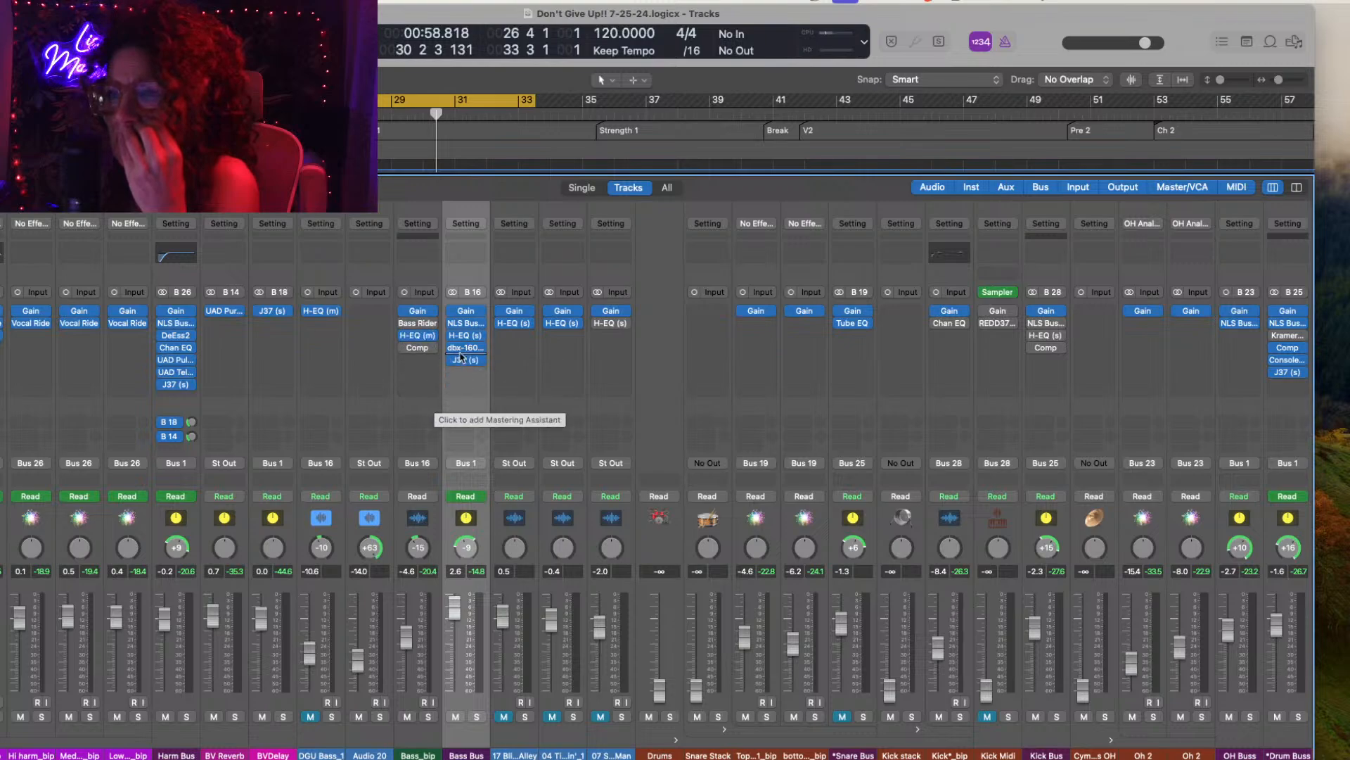
{"action": "key", "text": "space"}
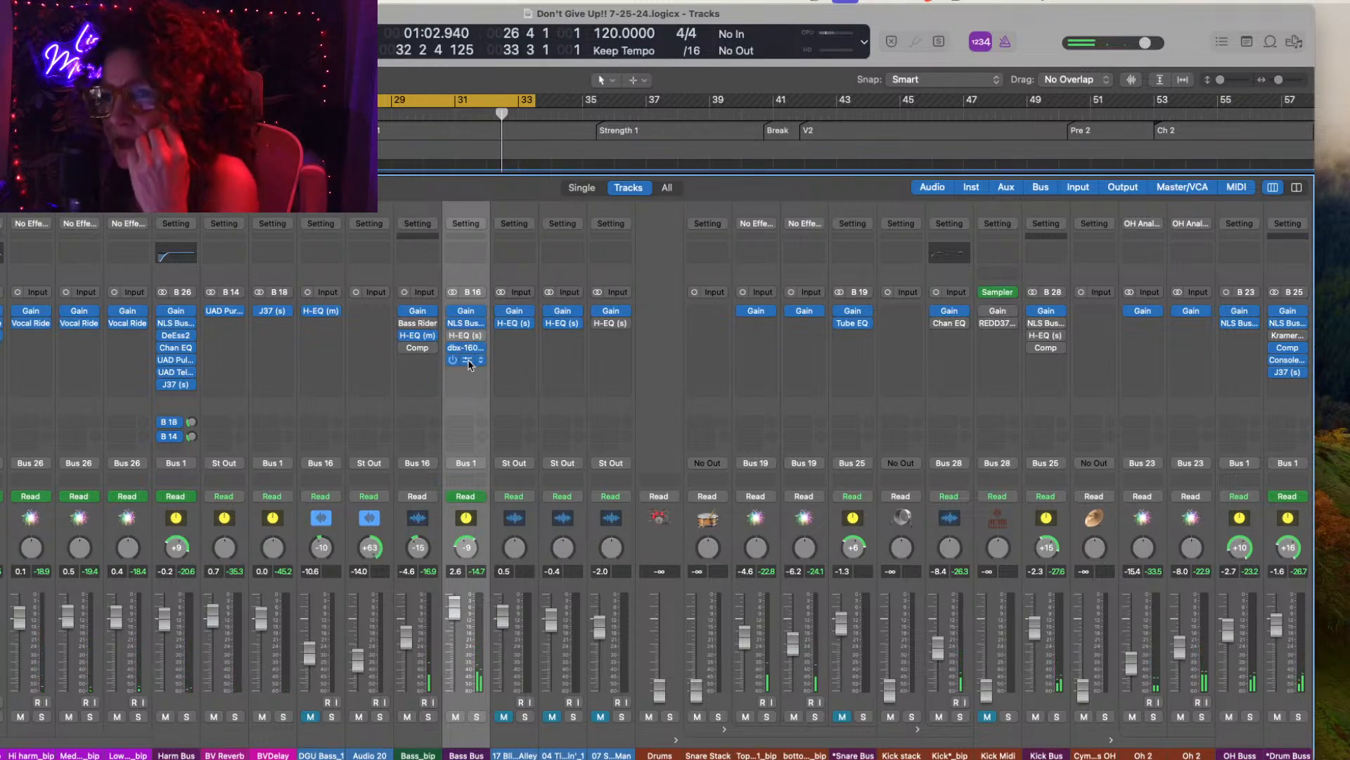
Step: Move the J37, dbx-160 and H-EQ plug-ins on Bass Bus down one insert slot, leaving an empty slot below NLS Buss
{"action": "left_click_drag", "start_coordinate": [469, 365], "coordinate": [469, 372]}
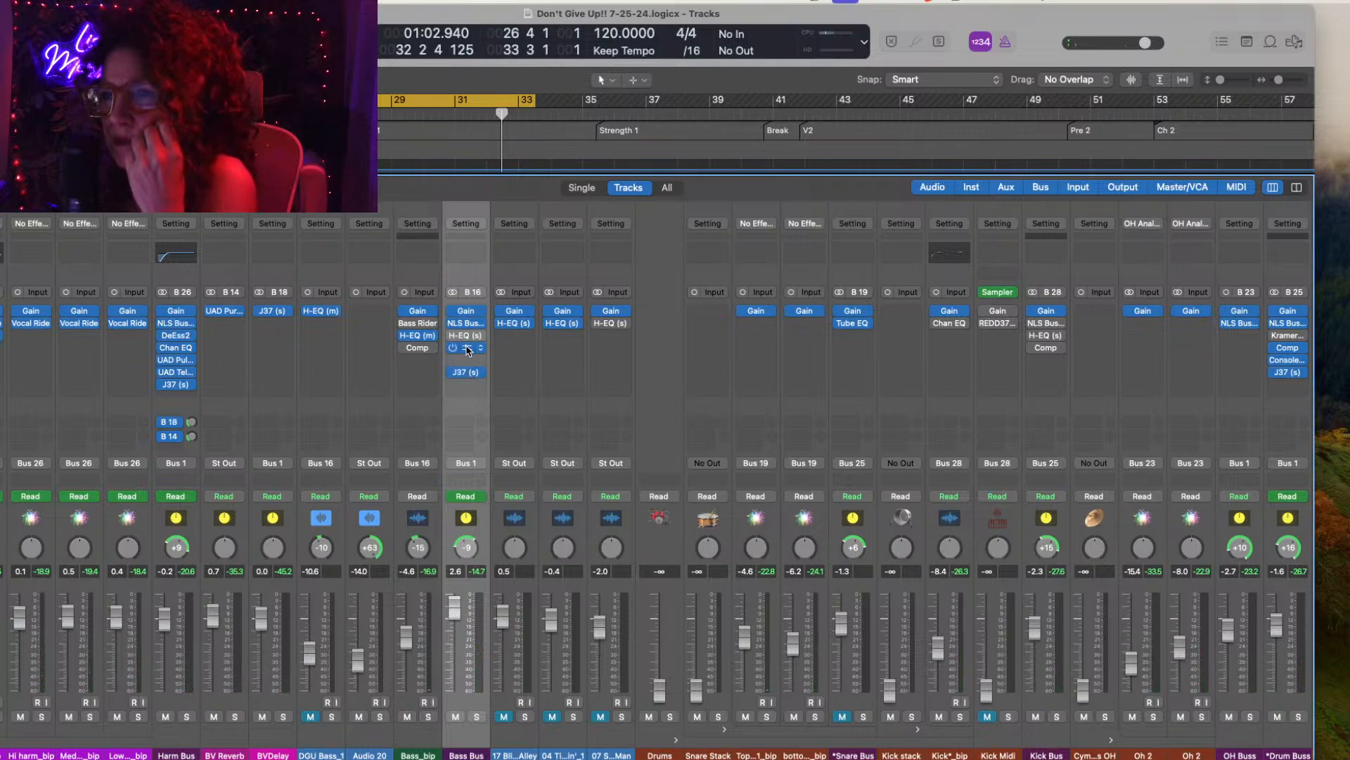
{"action": "left_click", "coordinate": [468, 349]}
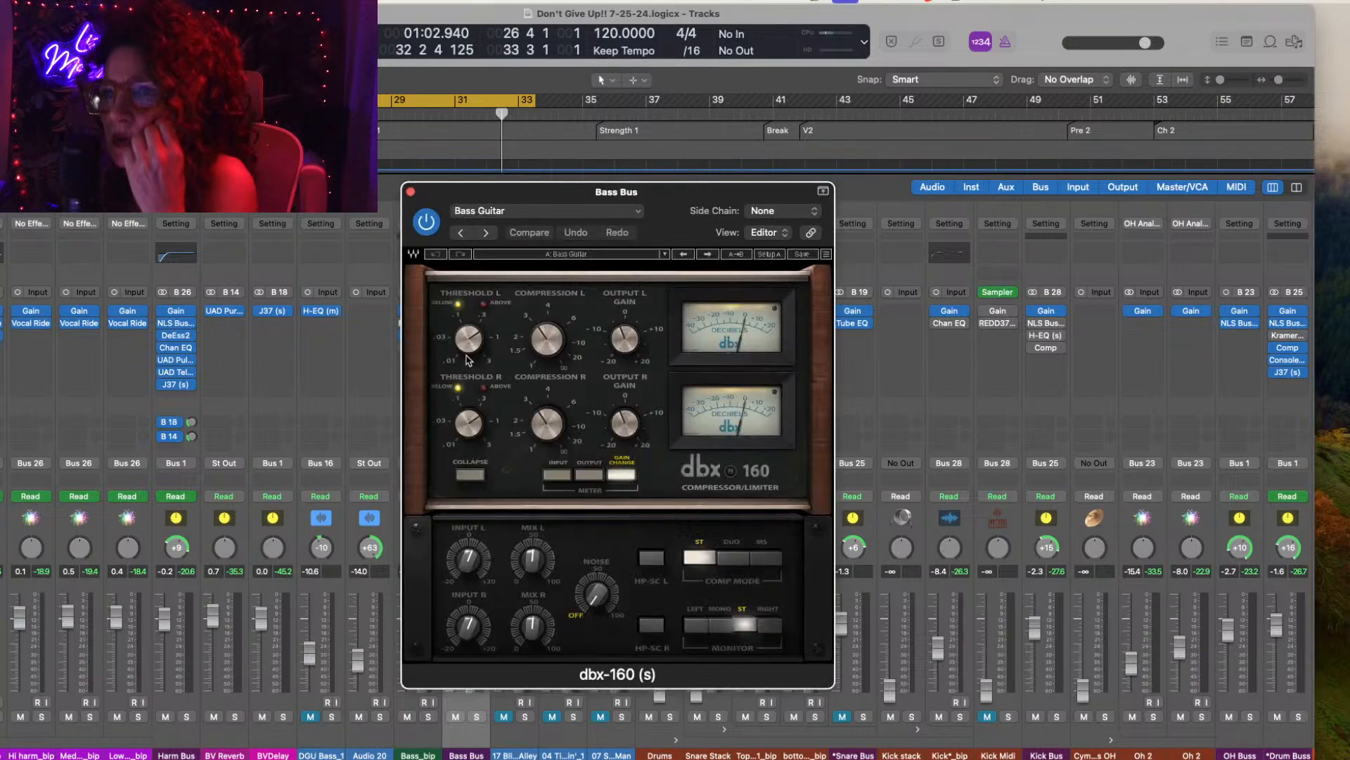
{"action": "left_click", "coordinate": [411, 192]}
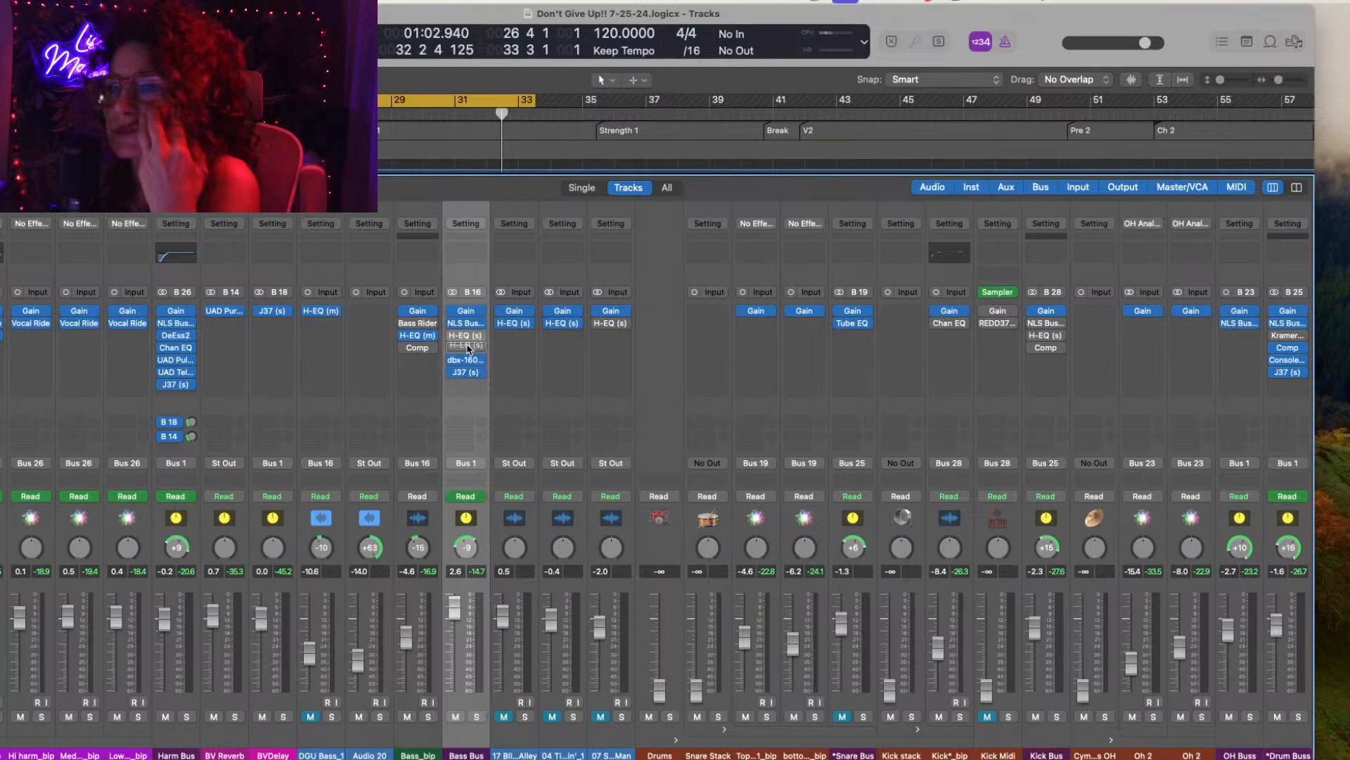
{"action": "left_click", "coordinate": [465, 336]}
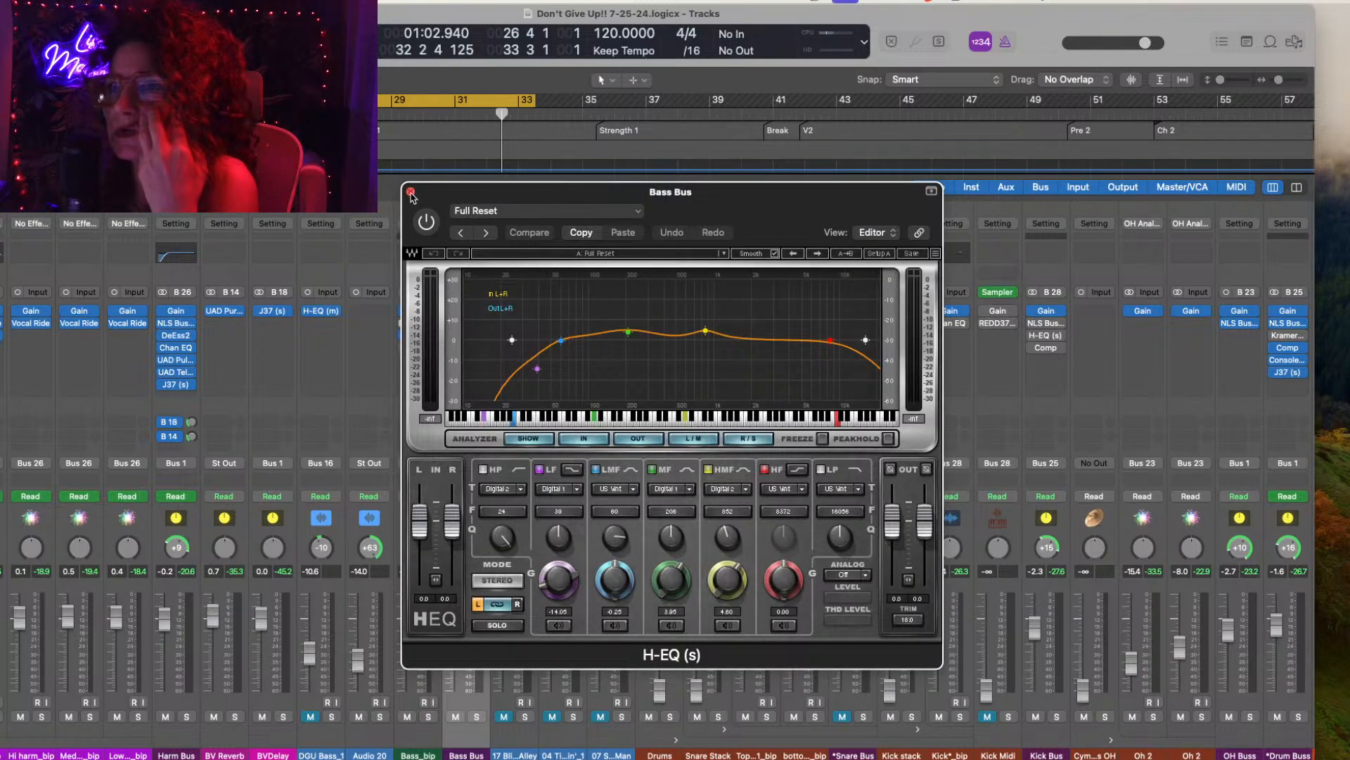
{"action": "left_click", "coordinate": [411, 192]}
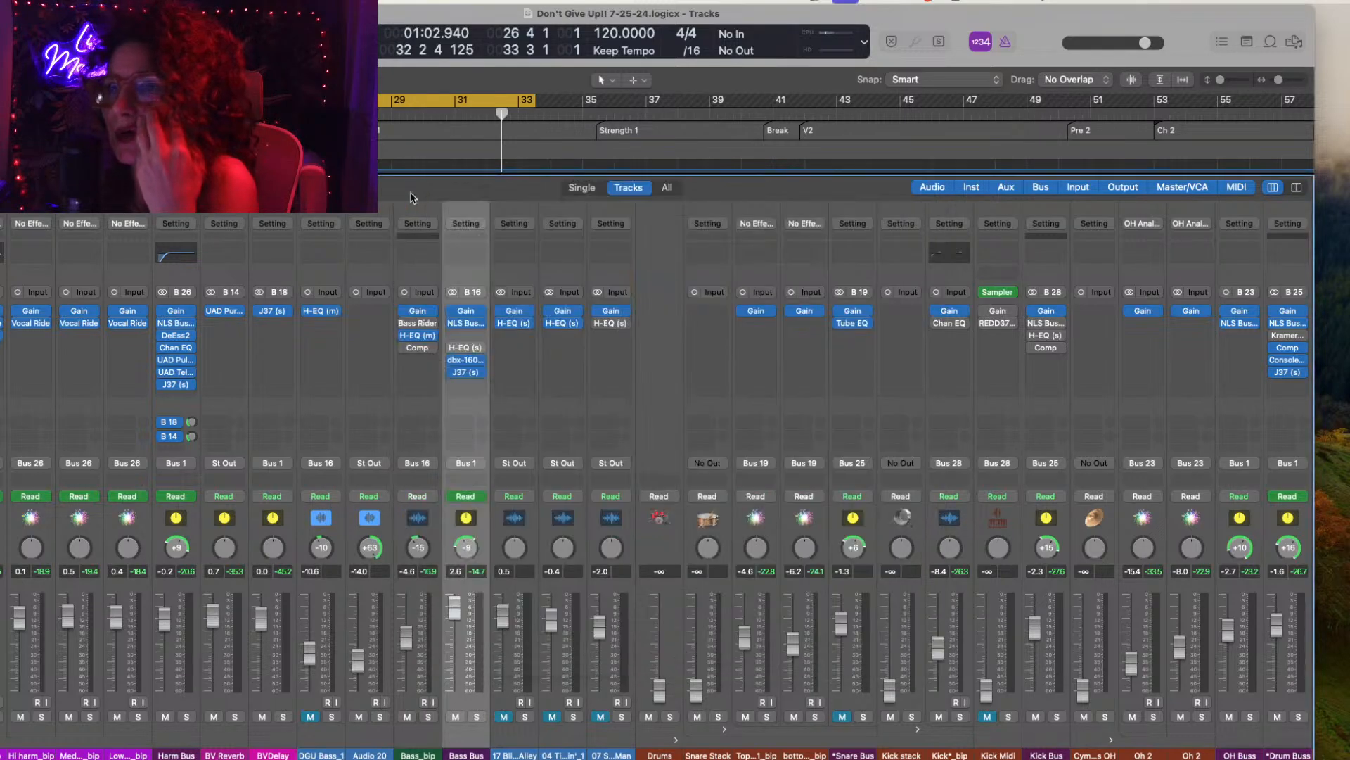
Step: Insert a stereo Vintage Tube EQ in the empty Bass Bus slot below NLS Buss and reposition its window
{"action": "left_click", "coordinate": [482, 339]}
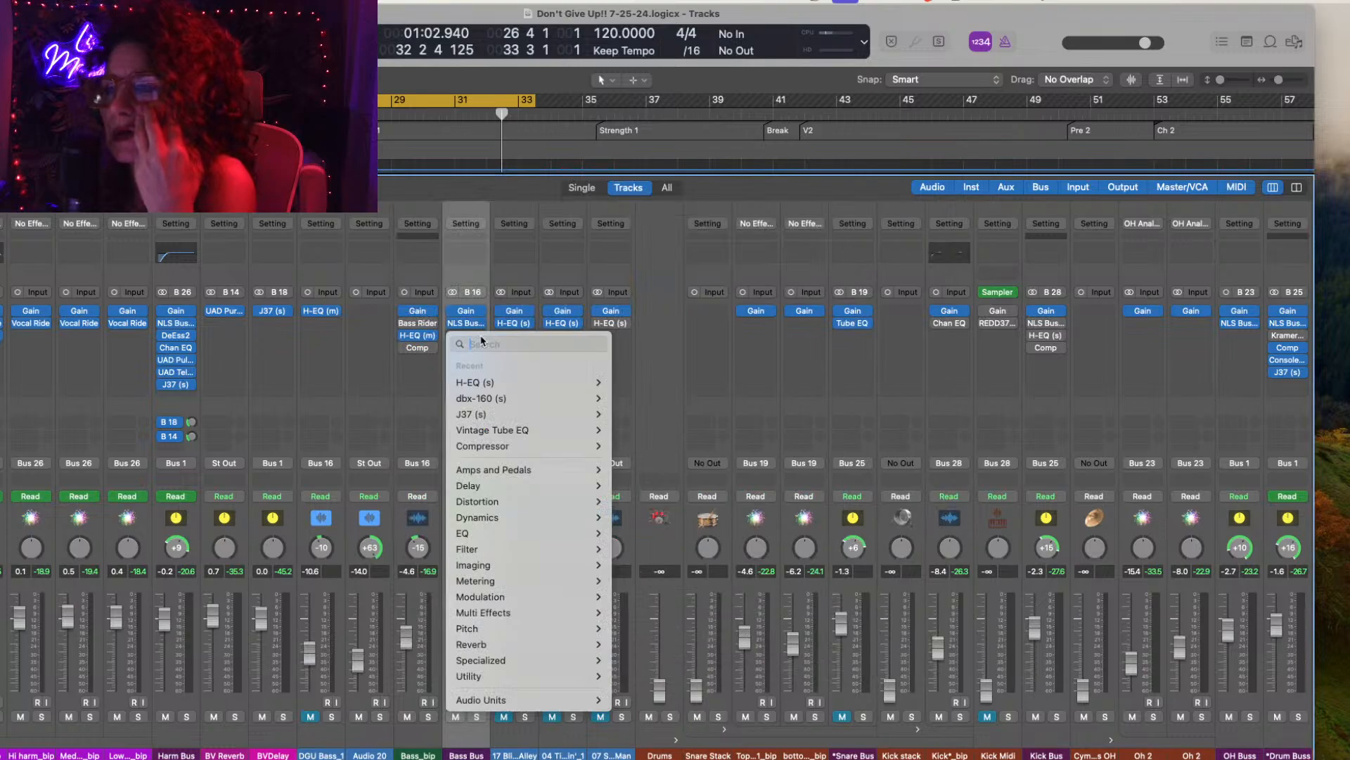
{"action": "mouse_move", "coordinate": [563, 430]}
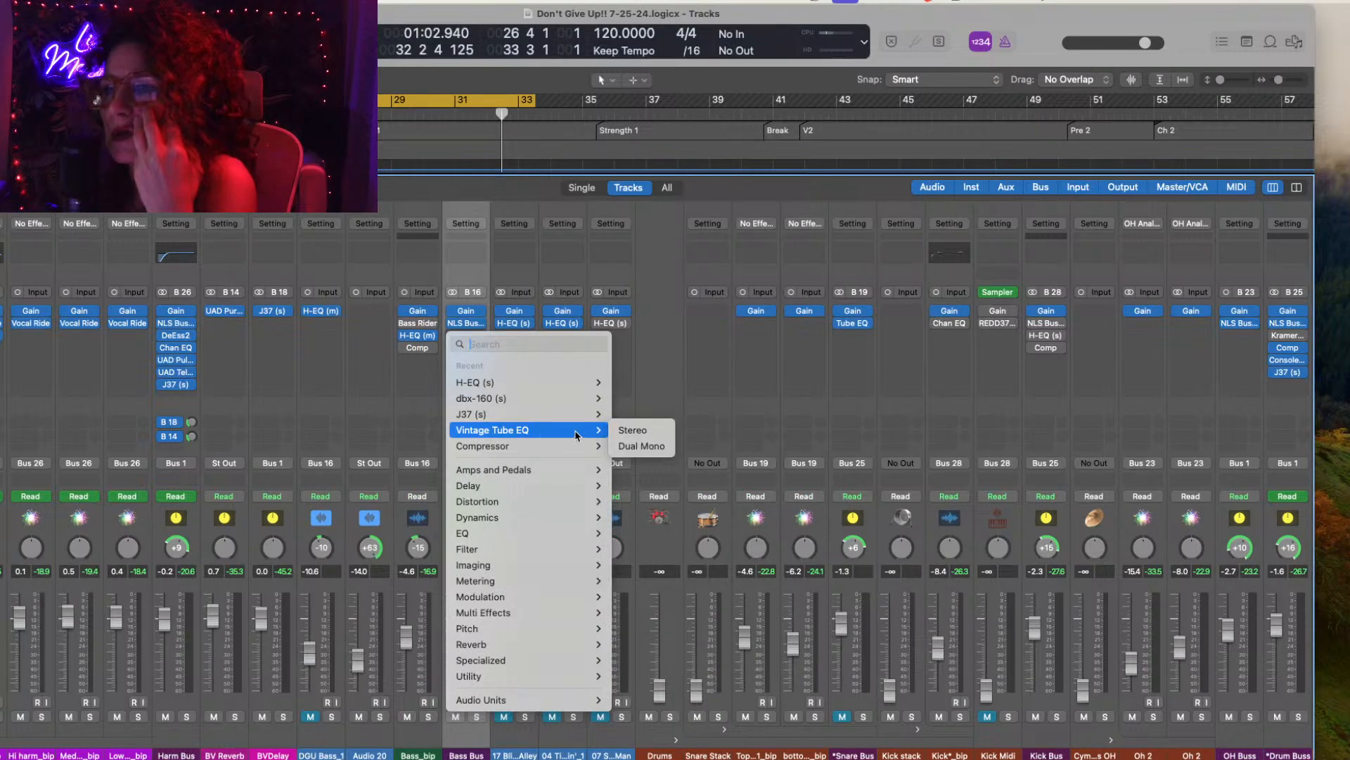
{"action": "left_click", "coordinate": [638, 431]}
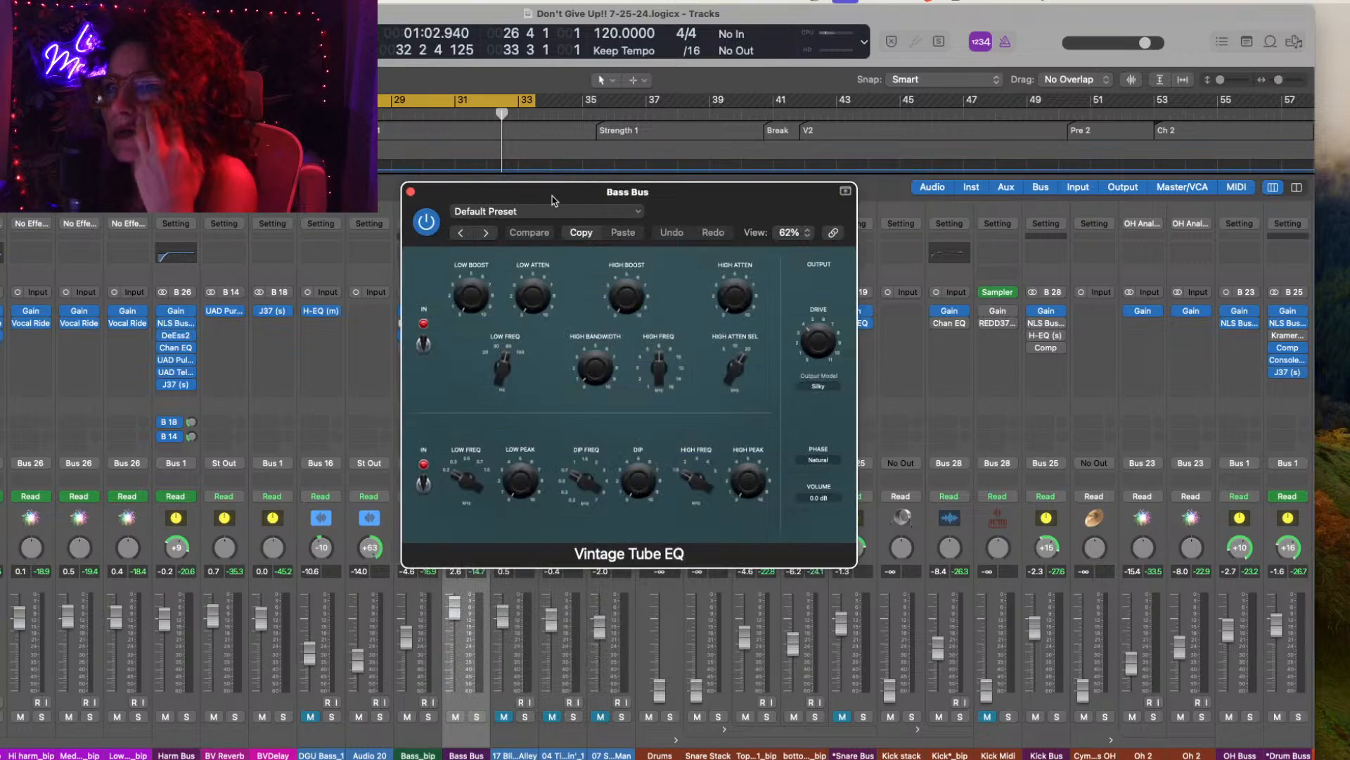
{"action": "left_click_drag", "start_coordinate": [705, 202], "coordinate": [920, 216]}
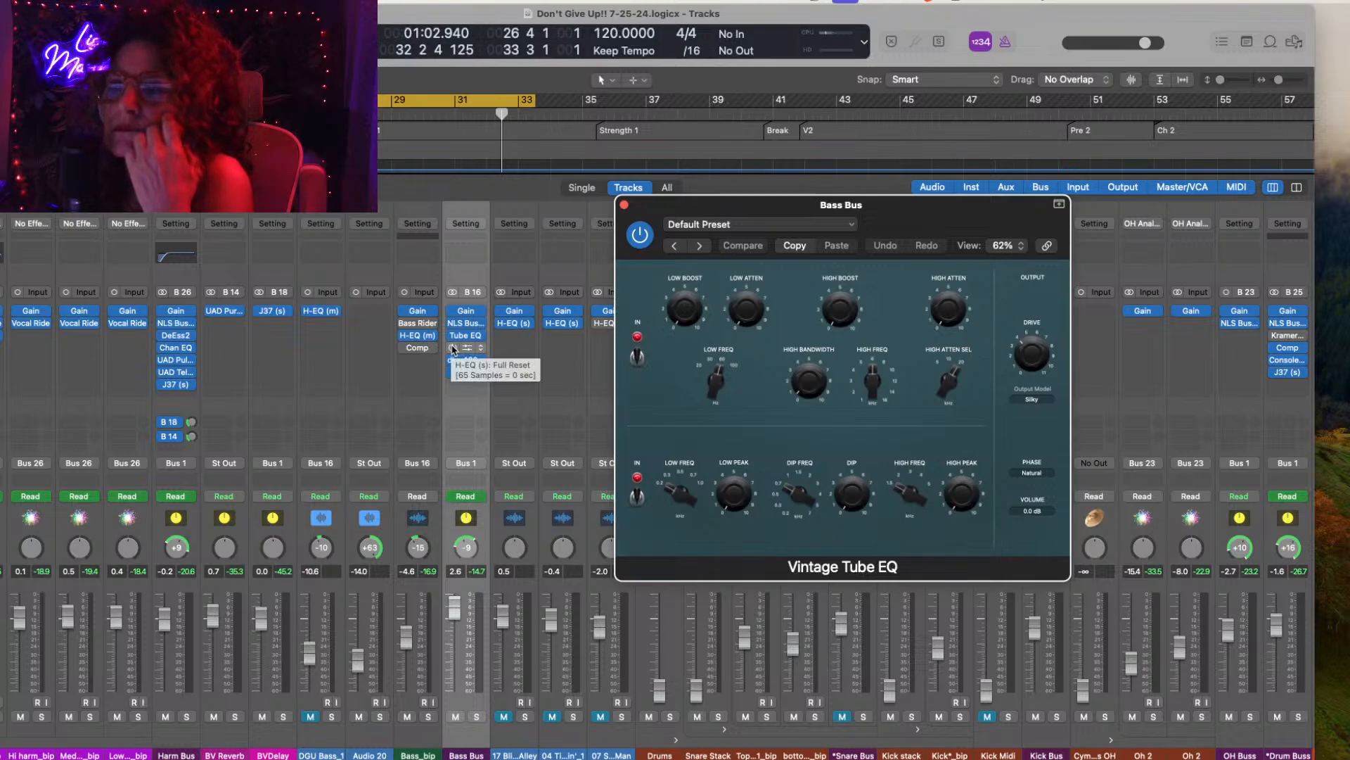
Step: Shift J37 and dbx-160 down one insert slot on Bass Bus and move its bypassed H-EQ to Bass_bip below Comp
{"action": "left_click", "coordinate": [454, 349]}
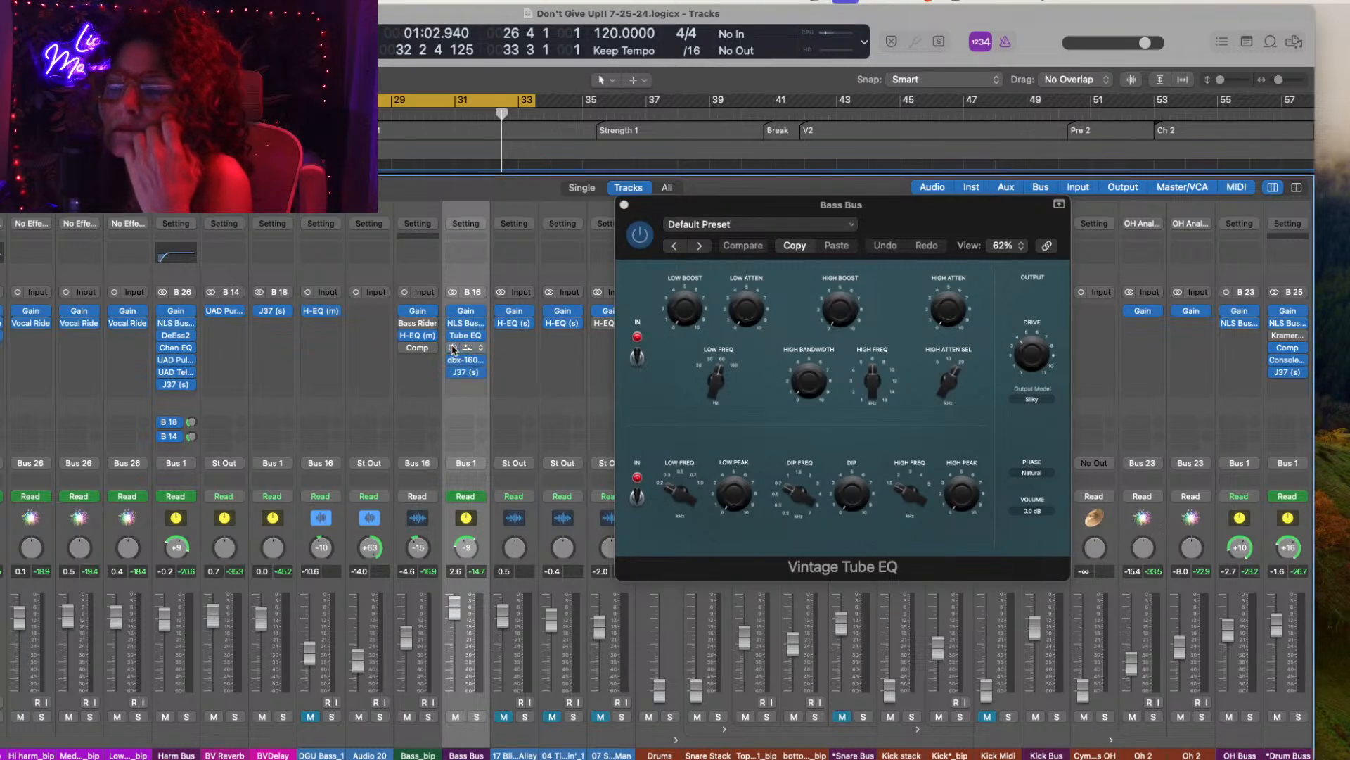
{"action": "mouse_move", "coordinate": [465, 375]}
{"action": "left_mouse_down"}
{"action": "mouse_move", "coordinate": [467, 386]}
{"action": "mouse_move", "coordinate": [468, 369]}
{"action": "left_mouse_up"}
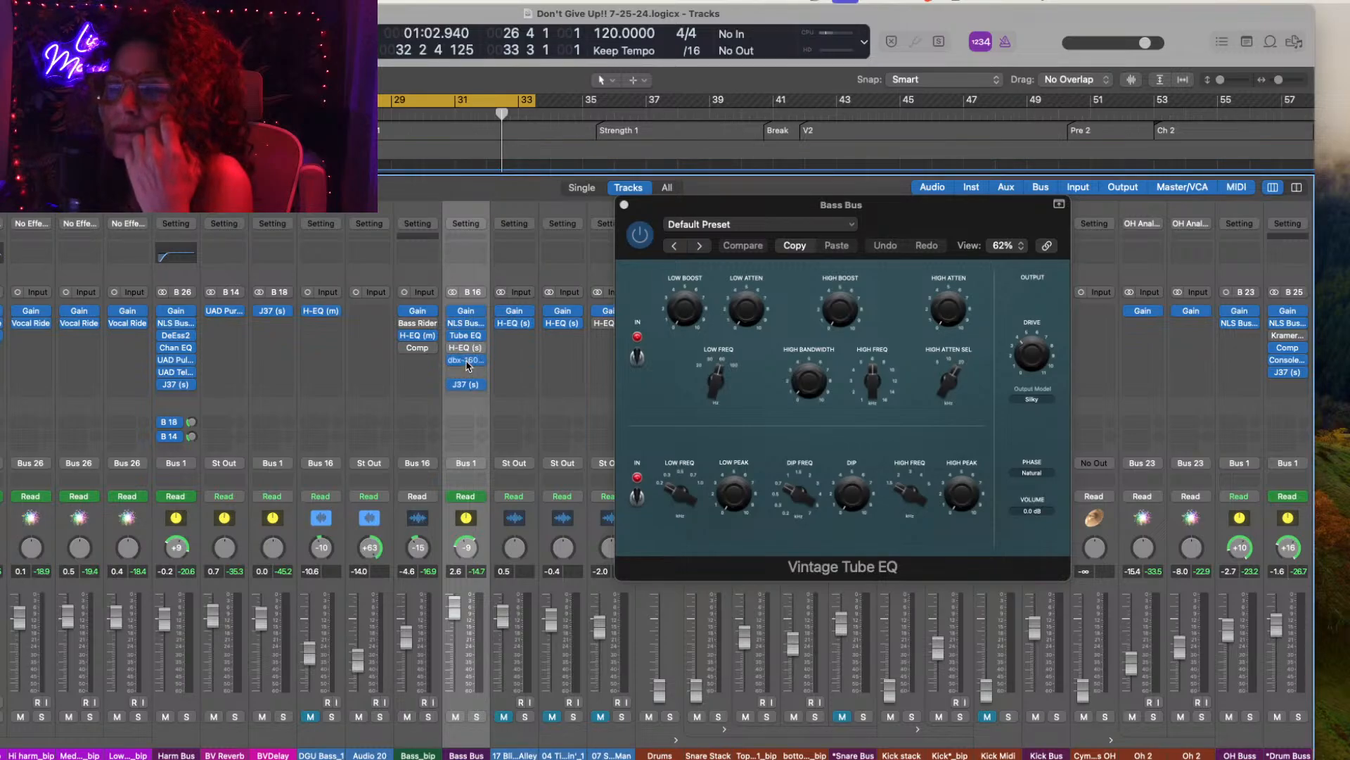
{"action": "left_click", "coordinate": [466, 360]}
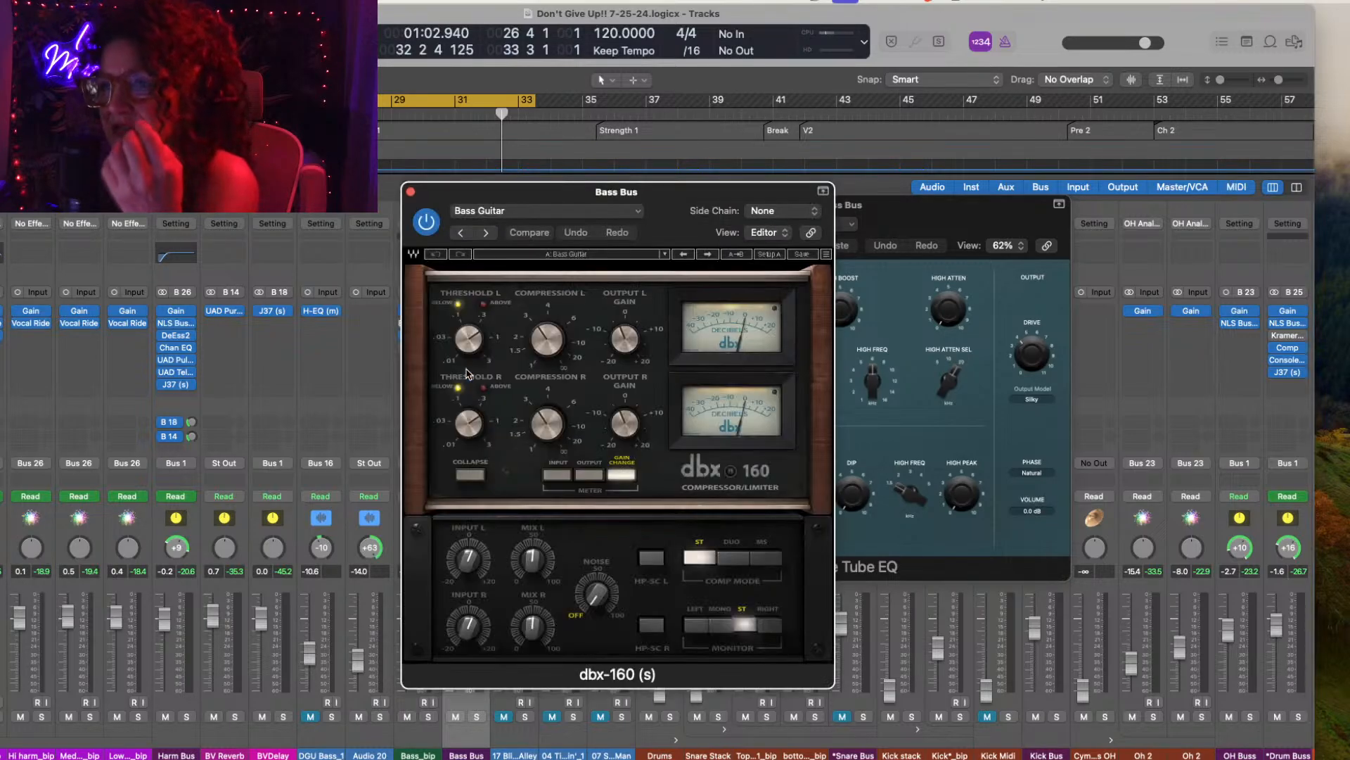
{"action": "left_click", "coordinate": [411, 191]}
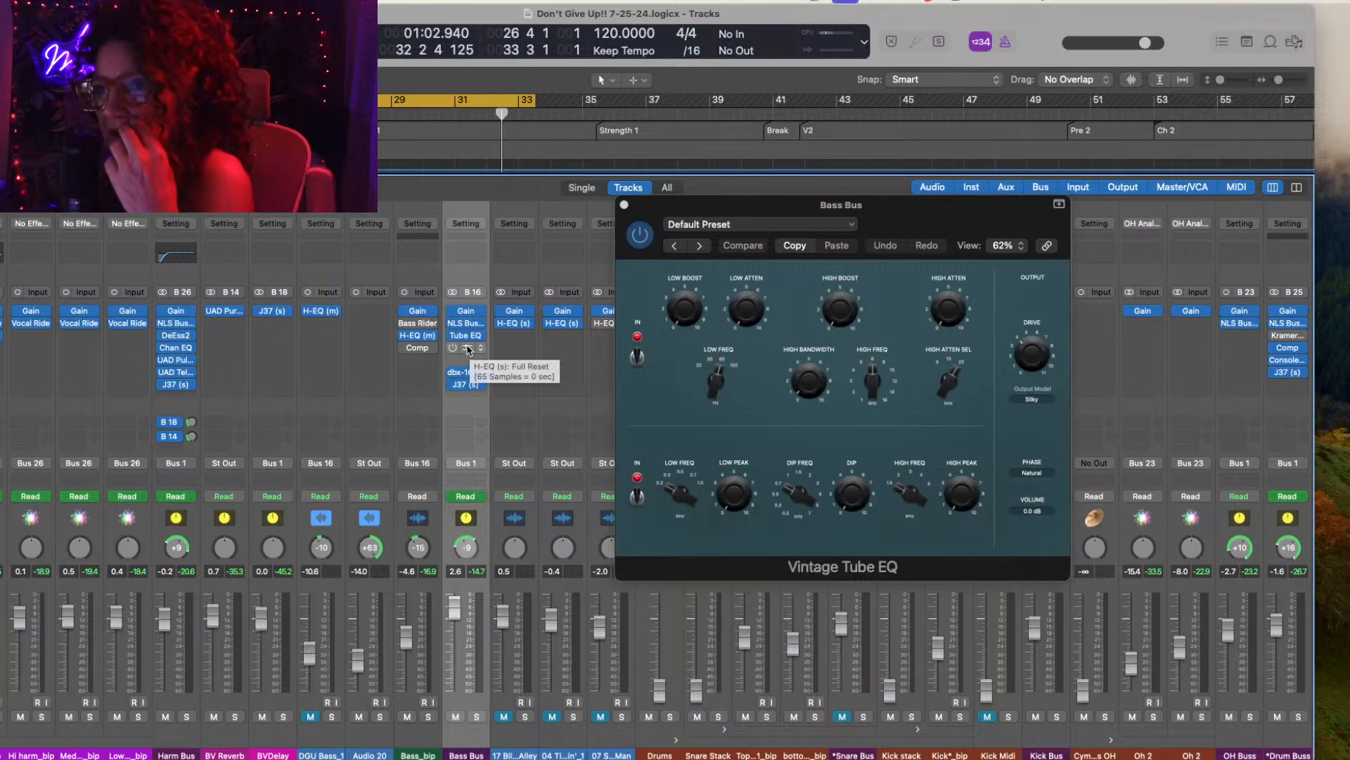
{"action": "left_click", "coordinate": [469, 349]}
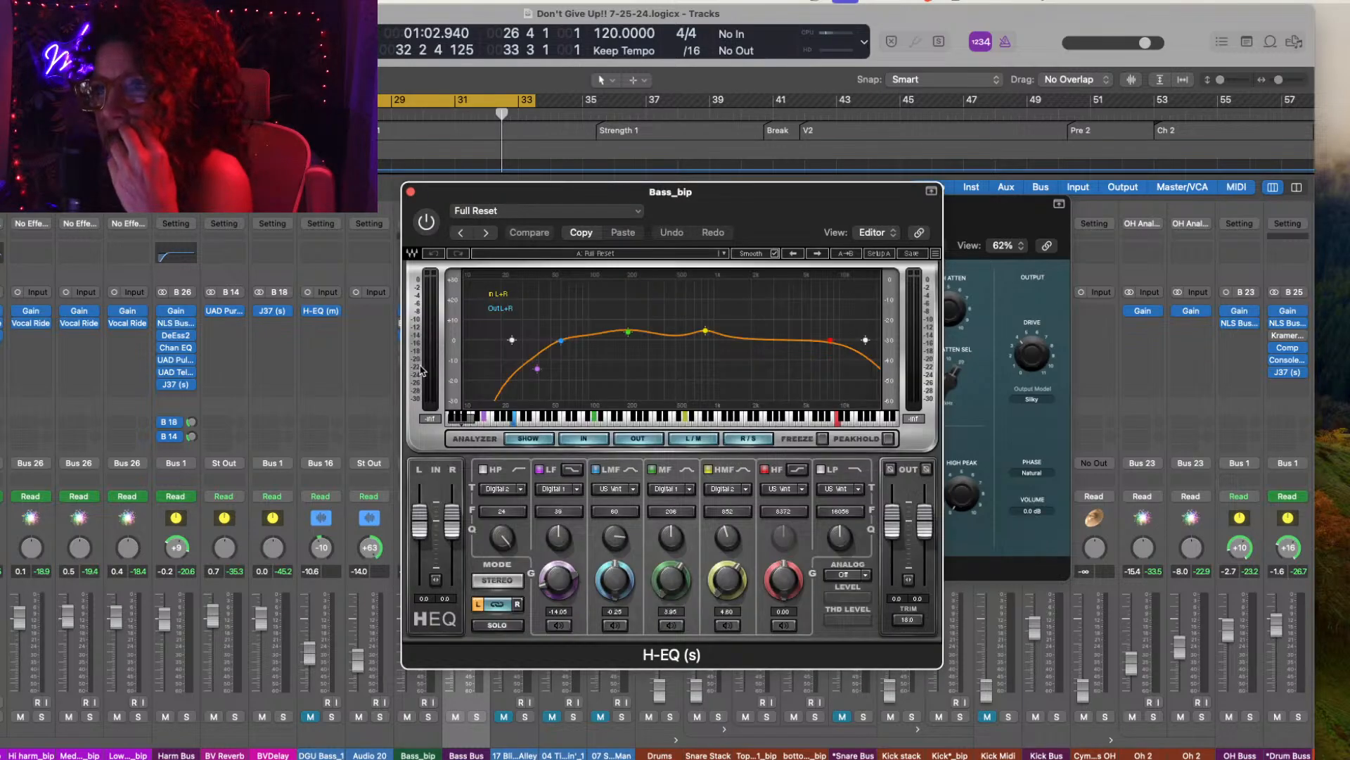
{"action": "left_click", "coordinate": [410, 191]}
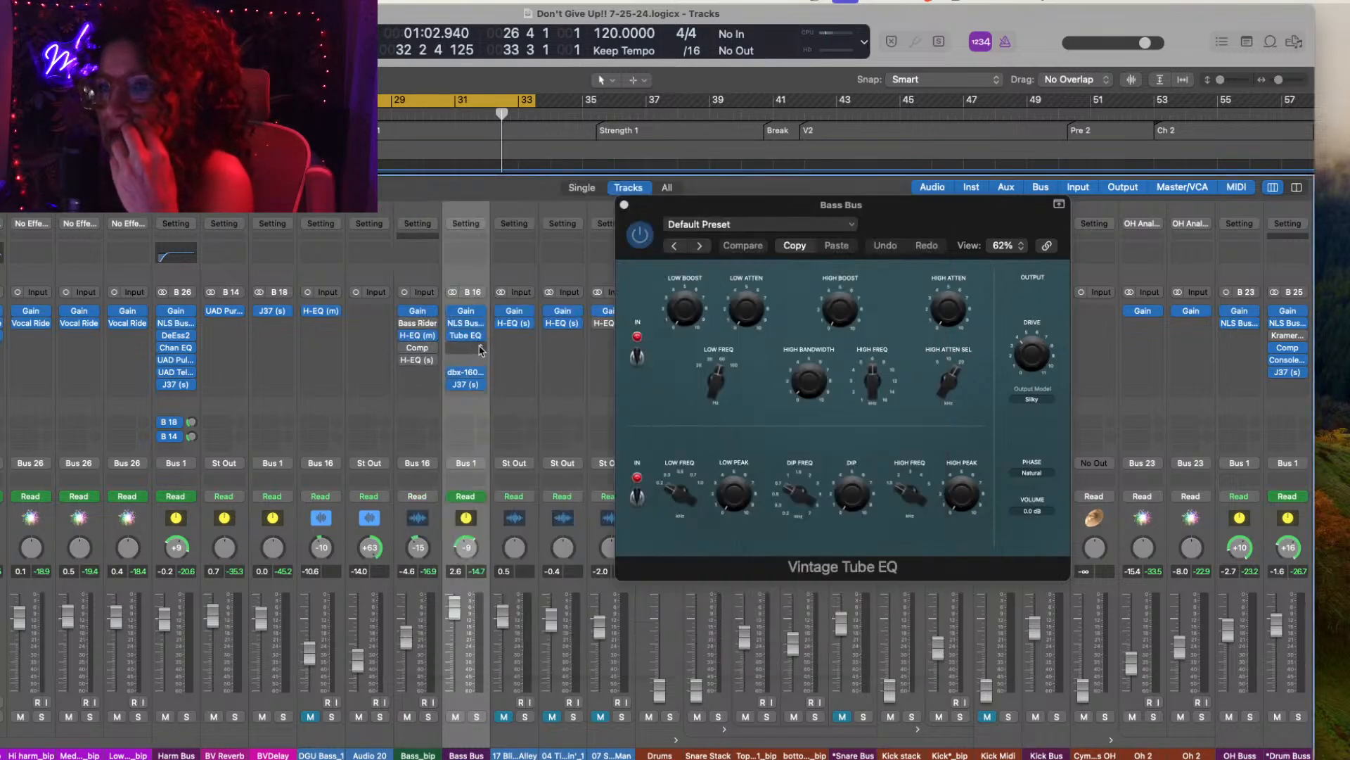
Step: Insert a new stereo H-EQ on Bass Bus below the Tube EQ and place its window beside the Vintage Tube EQ
{"action": "left_click", "coordinate": [480, 349]}
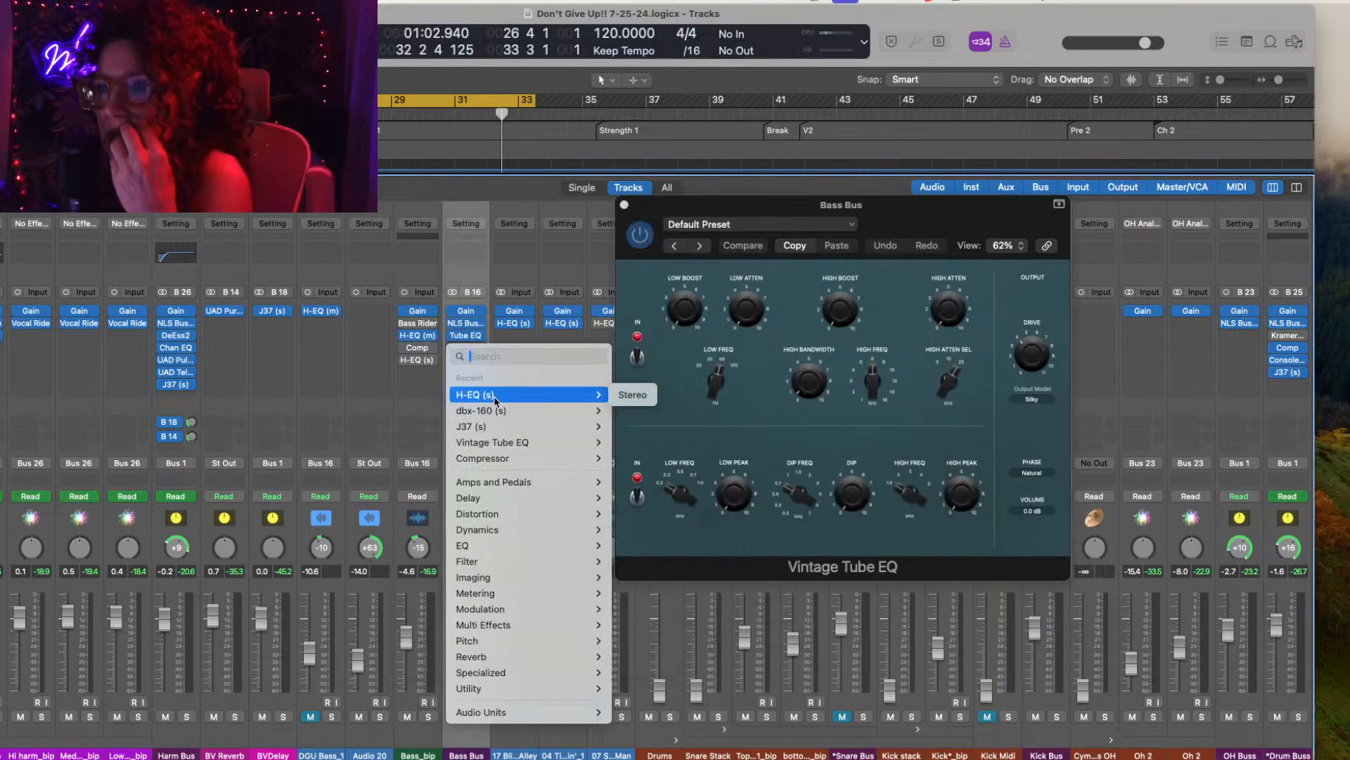
{"action": "left_click", "coordinate": [635, 398]}
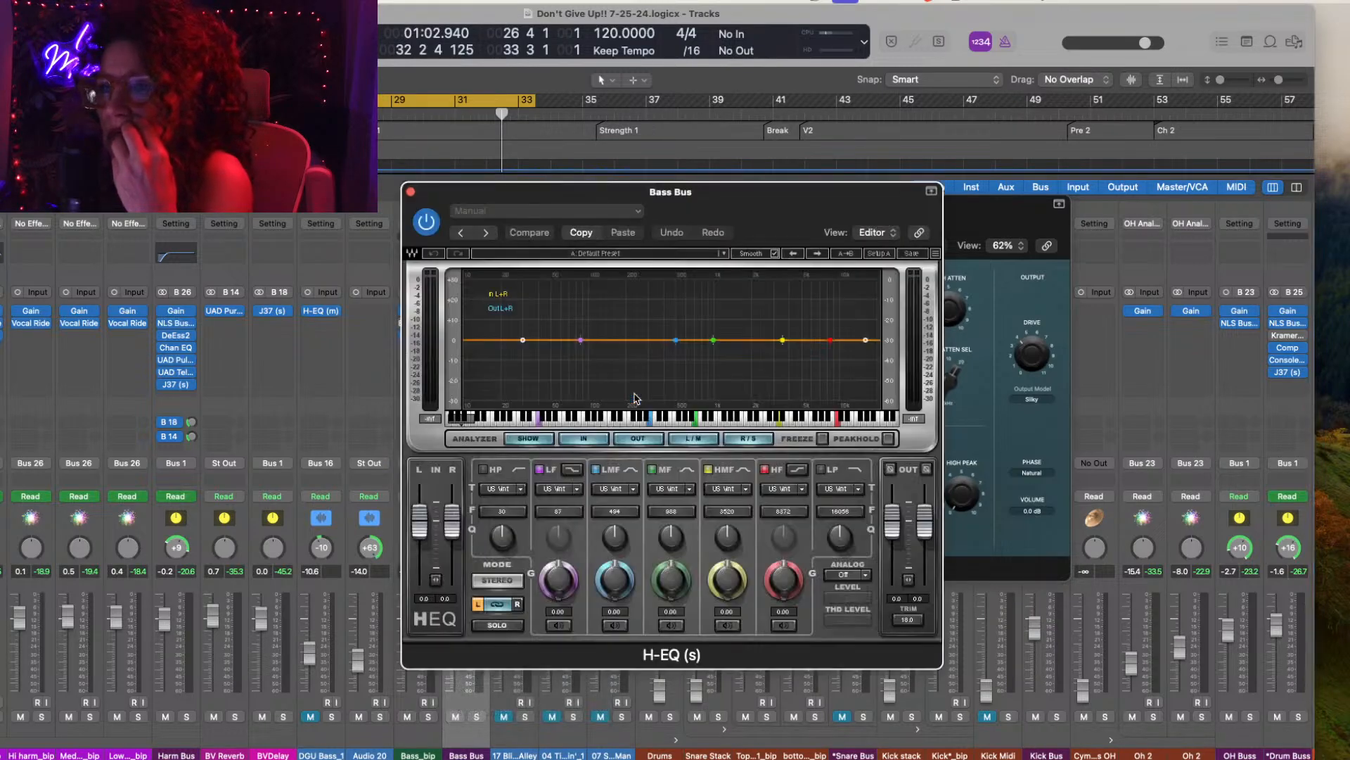
{"action": "left_click_drag", "start_coordinate": [731, 208], "coordinate": [279, 130]}
{"action": "scroll", "coordinate": [616, 664], "scroll_direction": "left", "scroll_amount": 3}
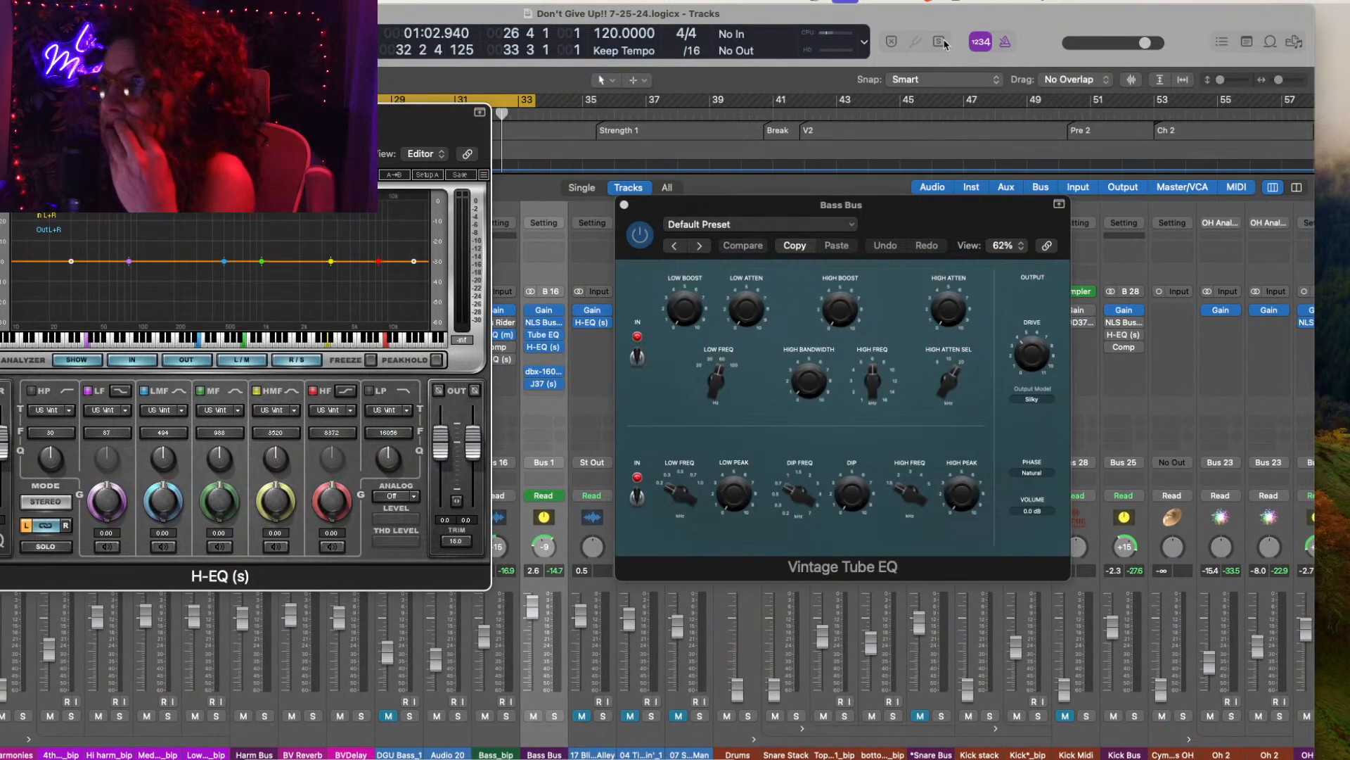
Step: Play the looped section and load the Old School Bass preset in the Bass Bus Vintage Tube EQ, keeping the H-EQ analyzer in view
{"action": "left_click", "coordinate": [1052, 26]}
{"action": "key", "text": "space"}
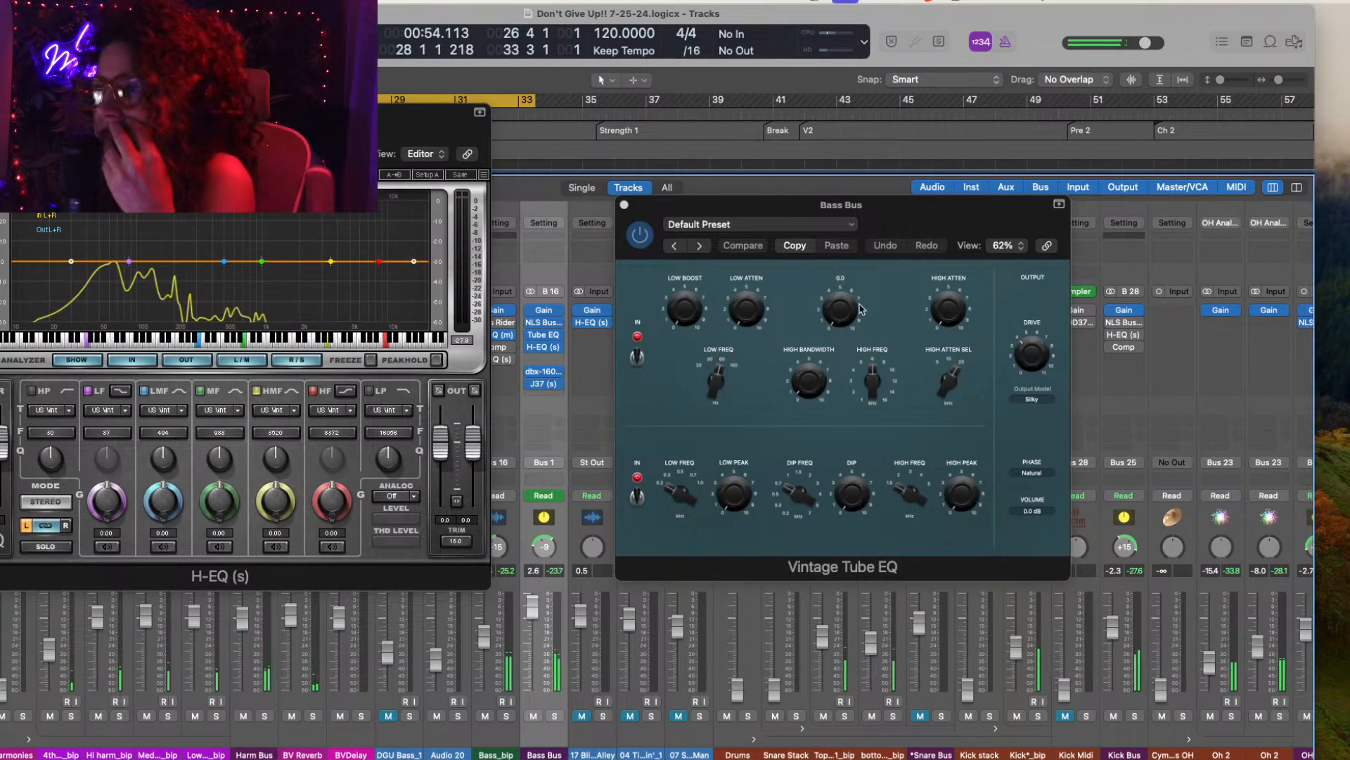
{"action": "left_click", "coordinate": [852, 224]}
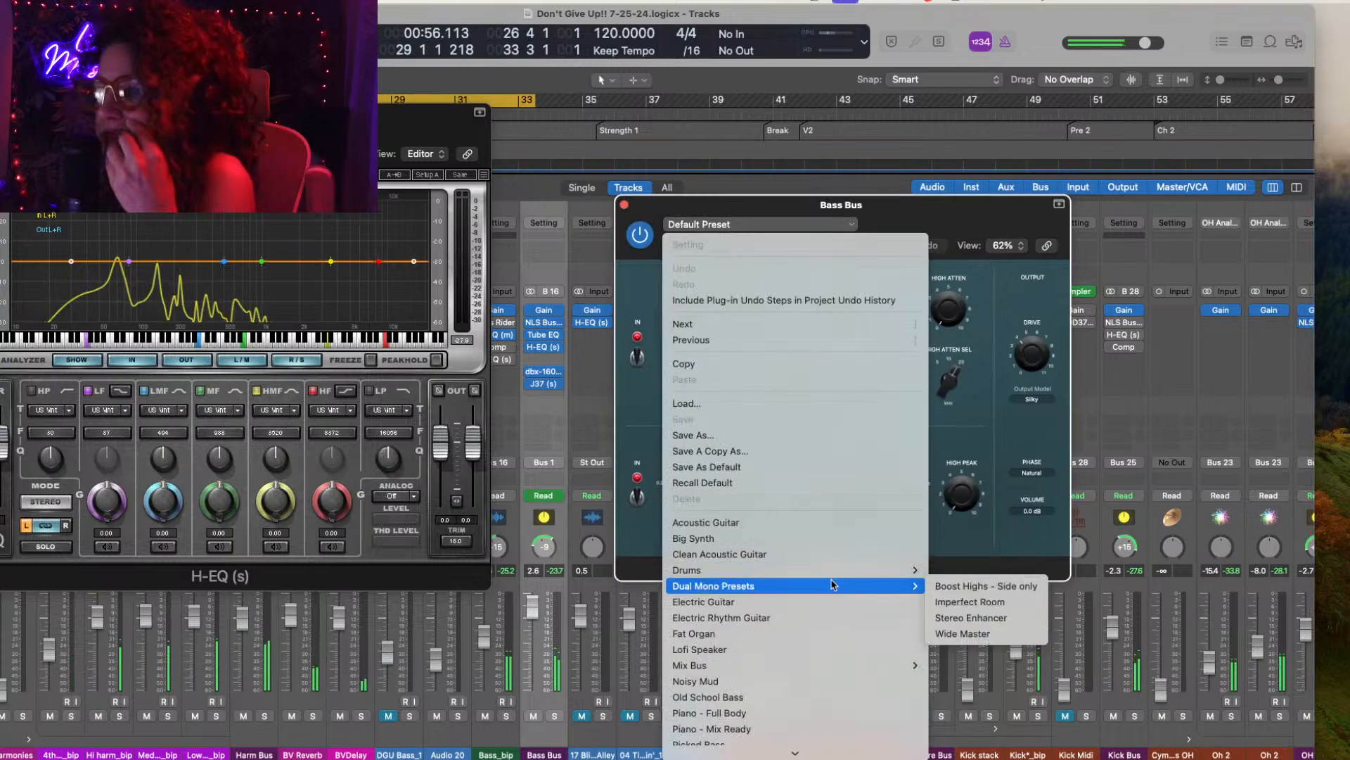
{"action": "scroll", "coordinate": [832, 584], "scroll_direction": "down", "scroll_amount": 3}
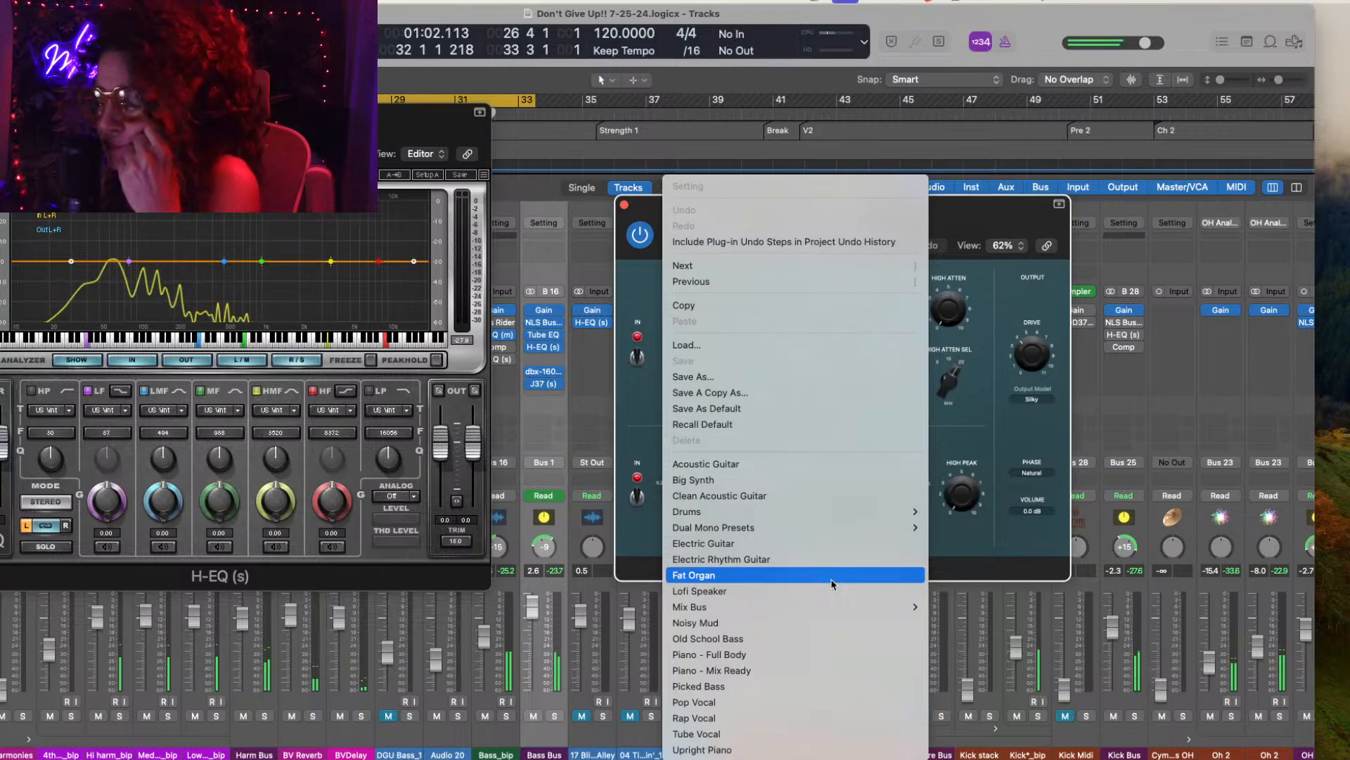
{"action": "left_click", "coordinate": [821, 640]}
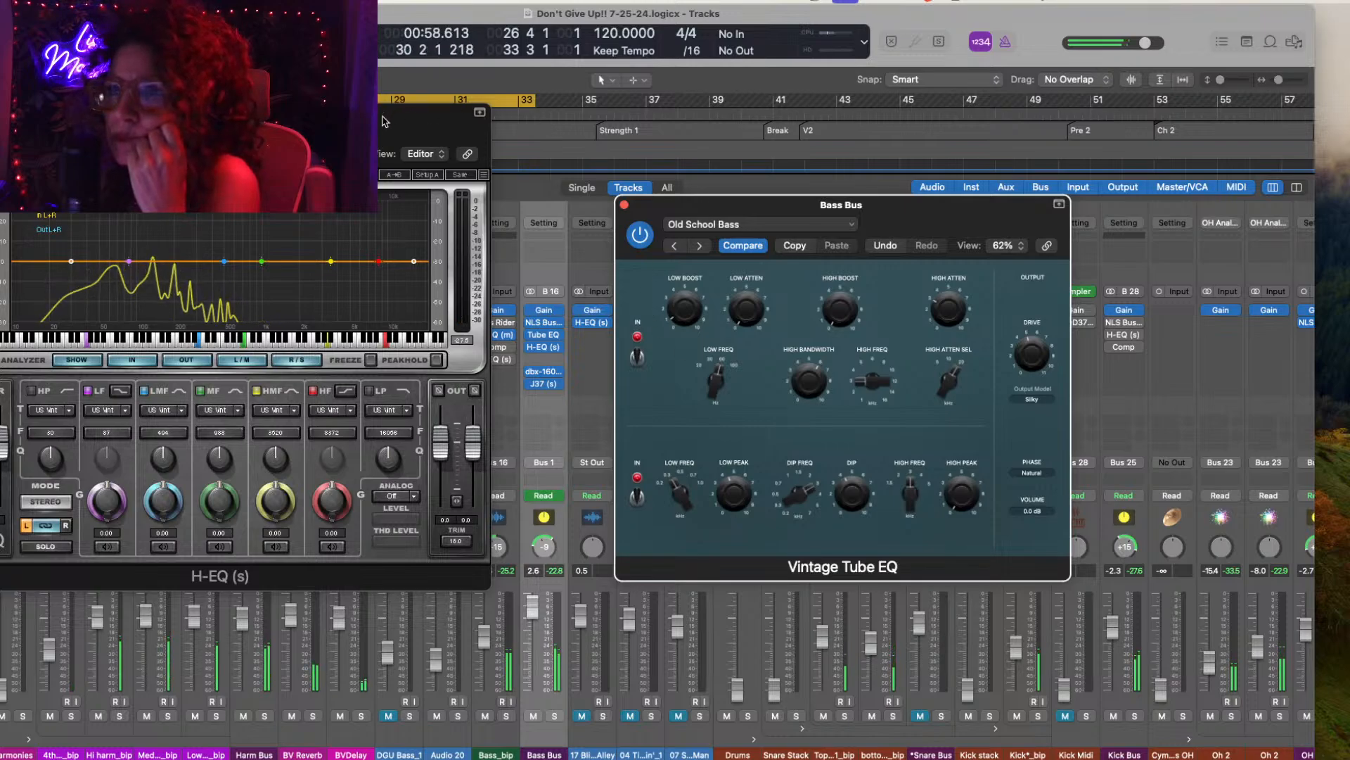
{"action": "left_click_drag", "start_coordinate": [385, 121], "coordinate": [338, 118]}
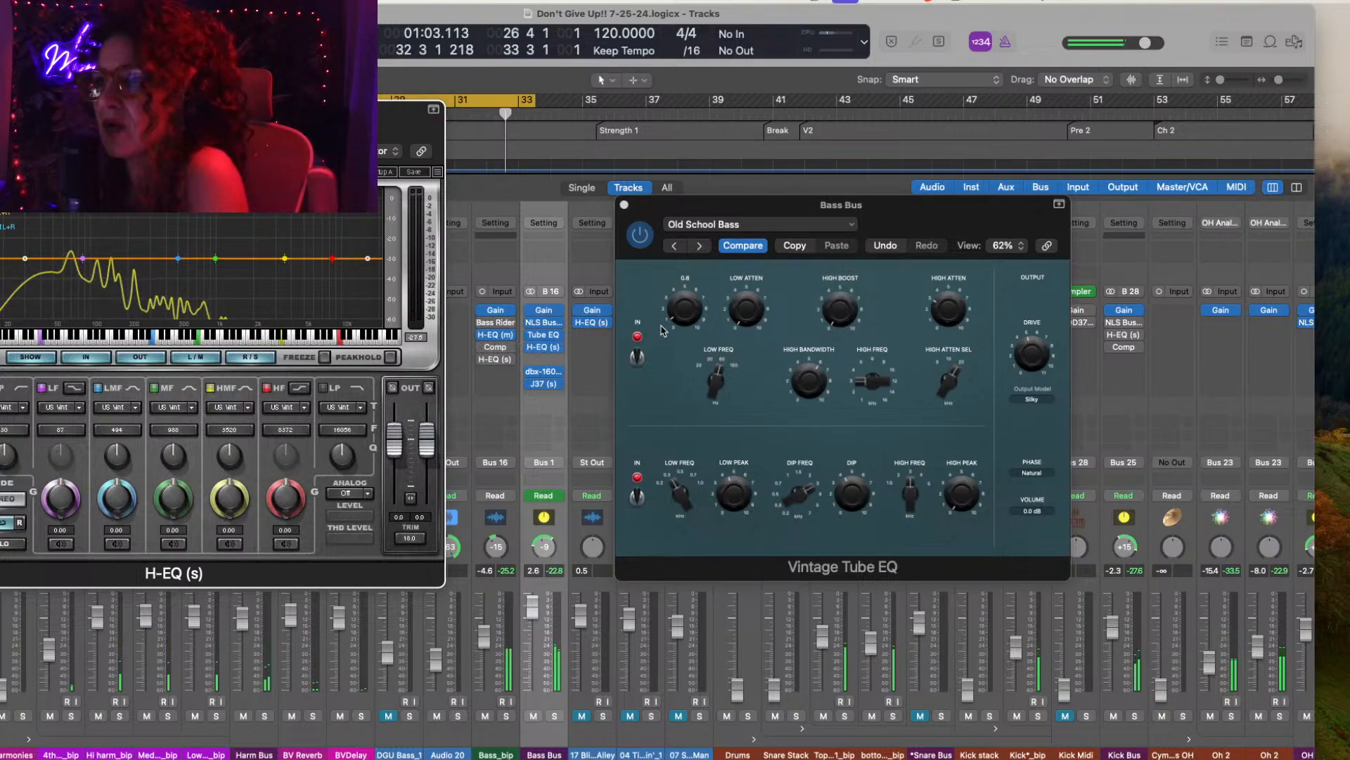
{"action": "mouse_move", "coordinate": [484, 325]}
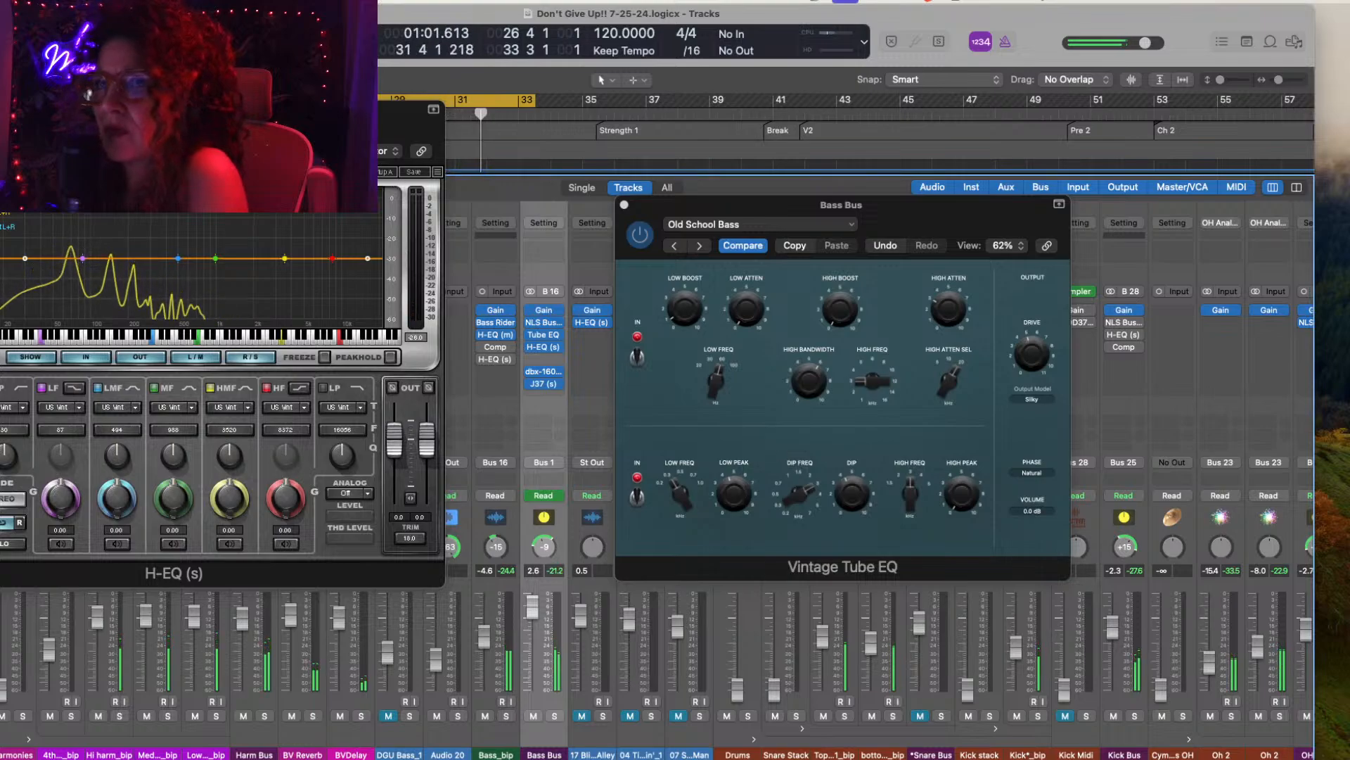
{"action": "left_click_drag", "start_coordinate": [296, 133], "coordinate": [368, 139]}
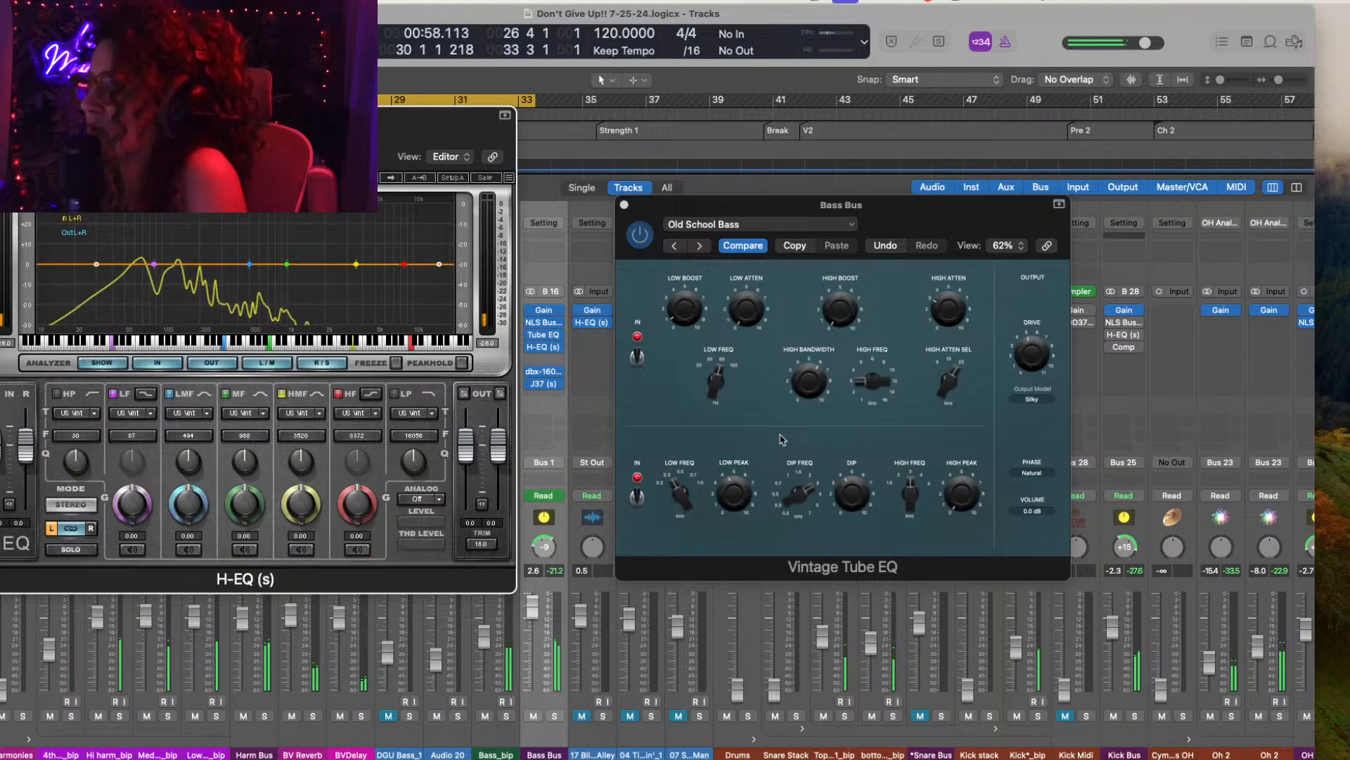
Step: Raise High Boost on the Bass Bus Vintage Tube EQ to about 6.0 and briefly solo the bus to audition it
{"action": "left_click", "coordinate": [937, 300]}
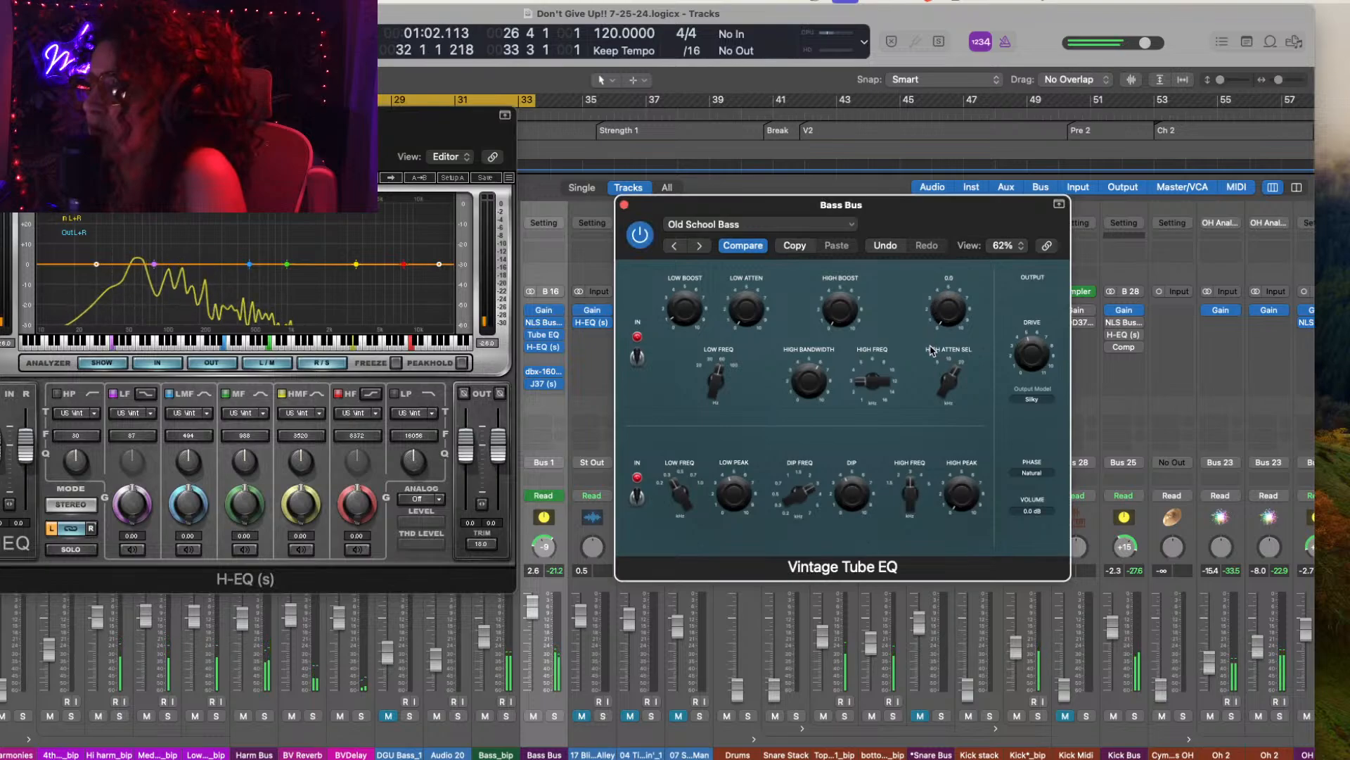
{"action": "left_click_drag", "start_coordinate": [830, 318], "coordinate": [821, 288]}
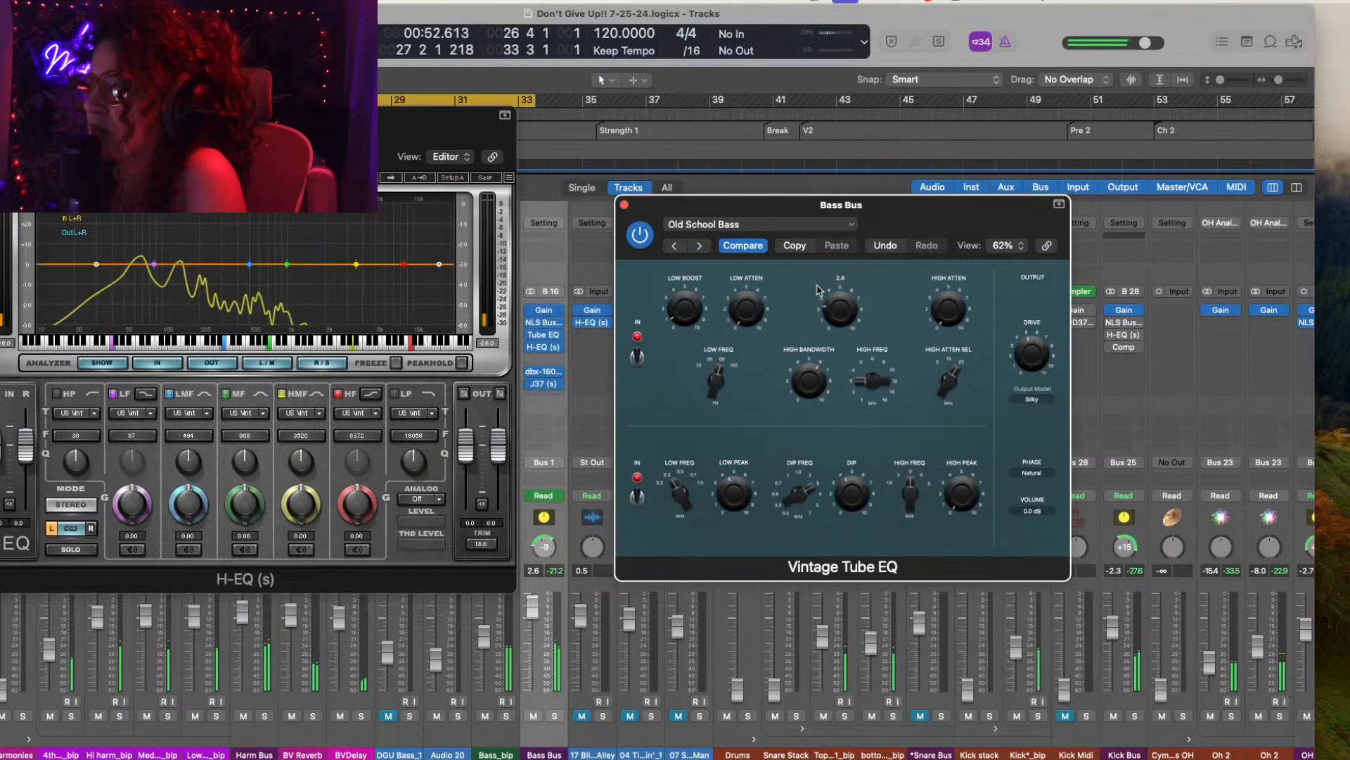
{"action": "left_click_drag", "start_coordinate": [818, 290], "coordinate": [824, 245]}
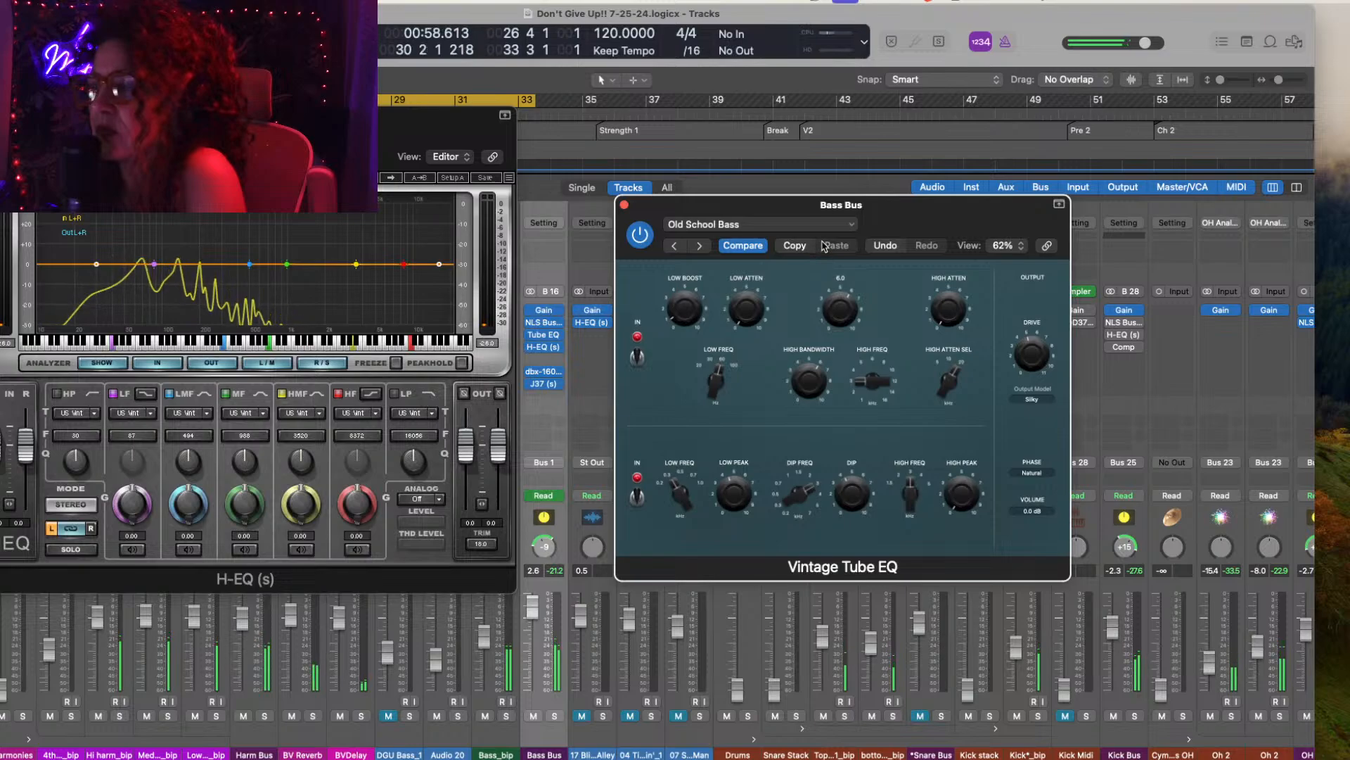
{"action": "left_click_drag", "start_coordinate": [825, 247], "coordinate": [823, 245]}
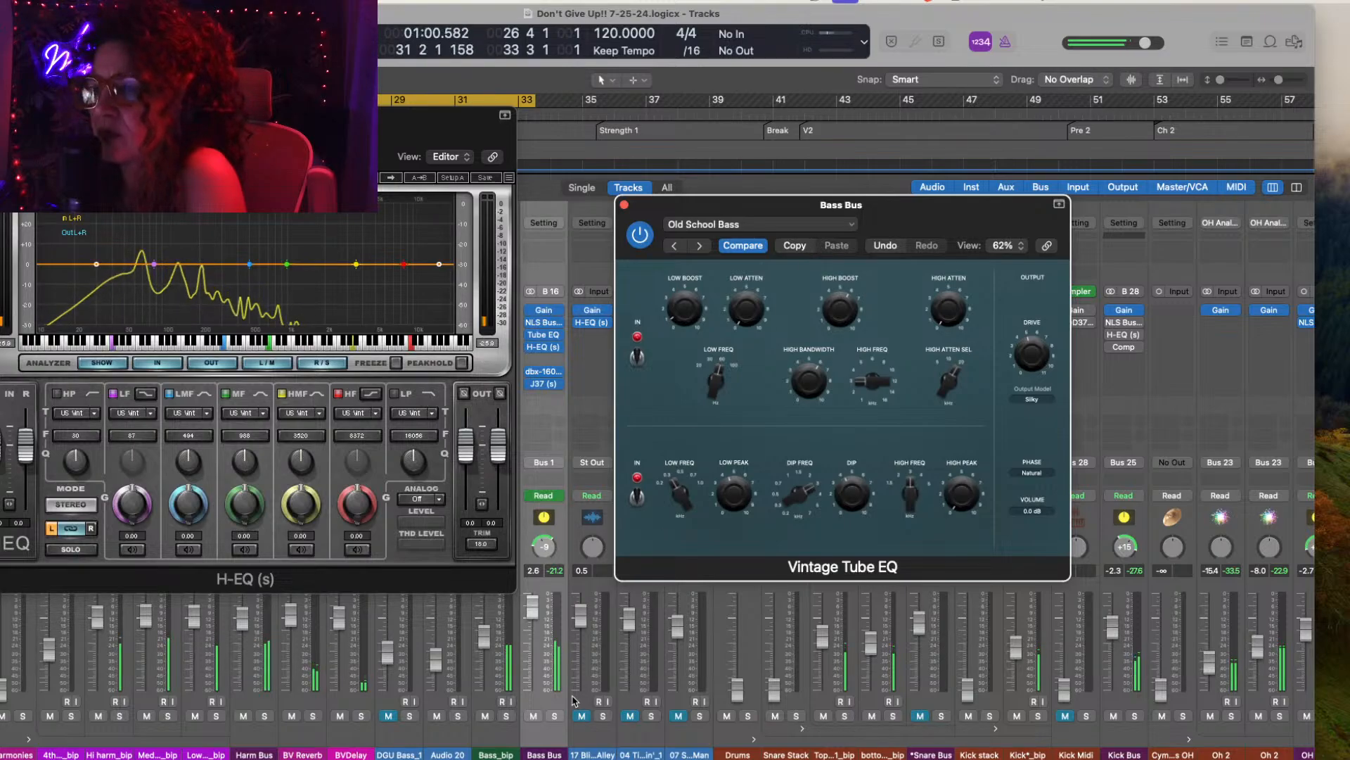
{"action": "left_click", "coordinate": [554, 716]}
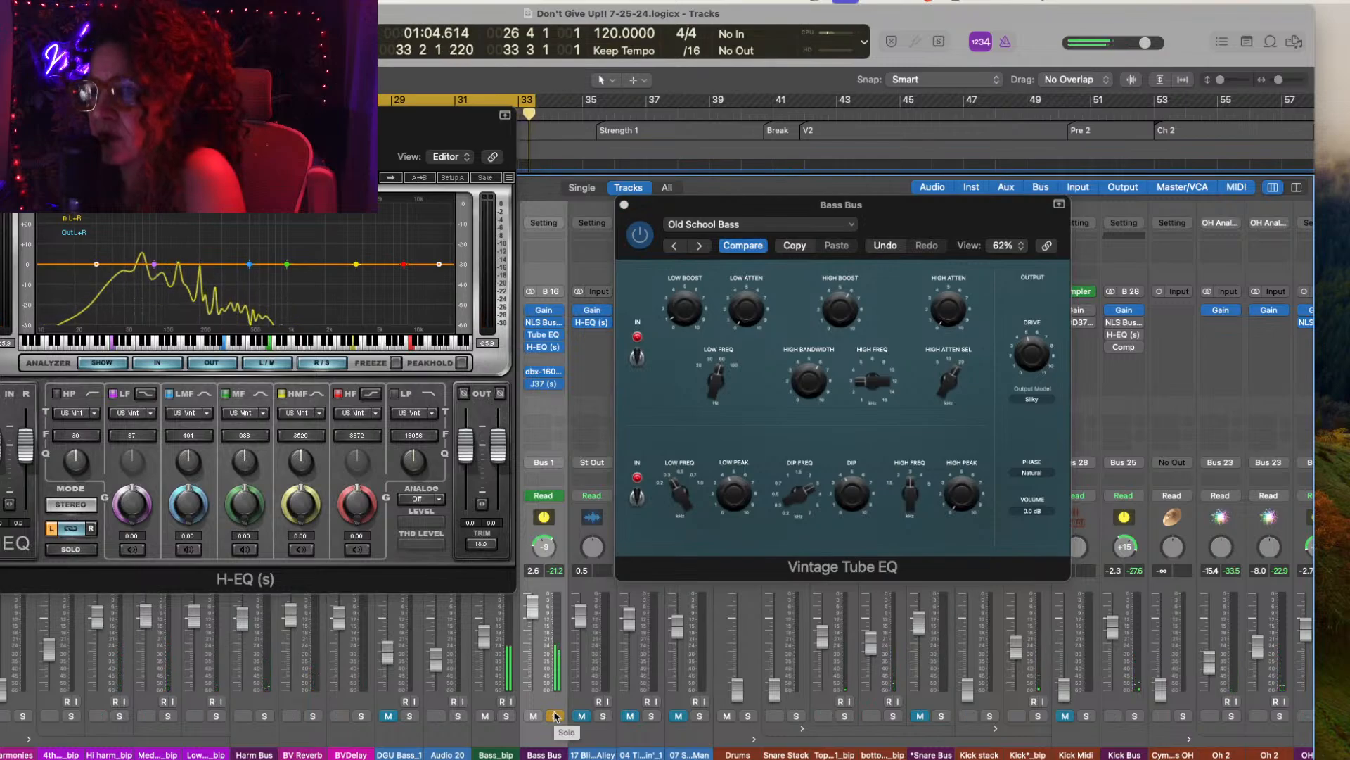
{"action": "left_click", "coordinate": [554, 716]}
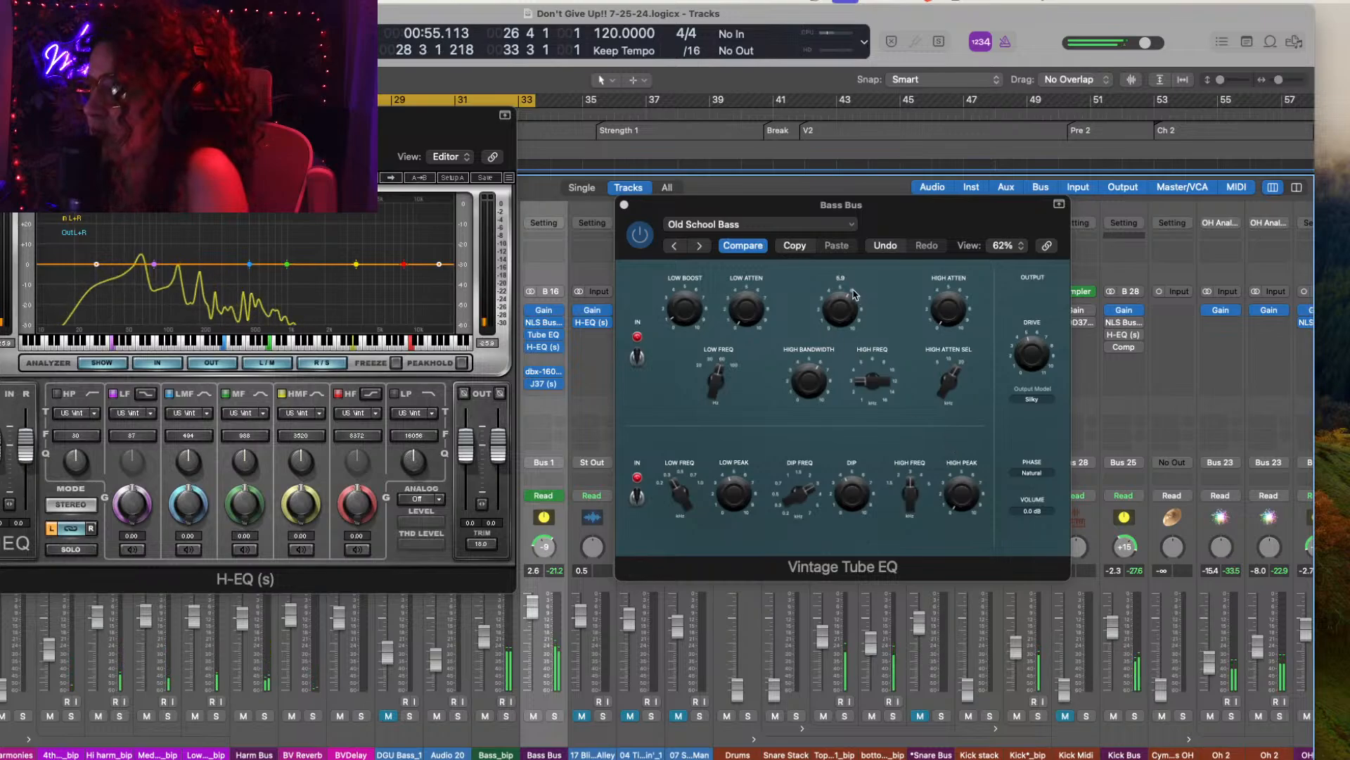
Step: Readjust High Boost on the Bass Bus Vintage Tube EQ against the full mix, check its Low Freq setting and stop playback
{"action": "left_click", "coordinate": [825, 307]}
{"action": "left_click_drag", "start_coordinate": [812, 330], "coordinate": [809, 335]}
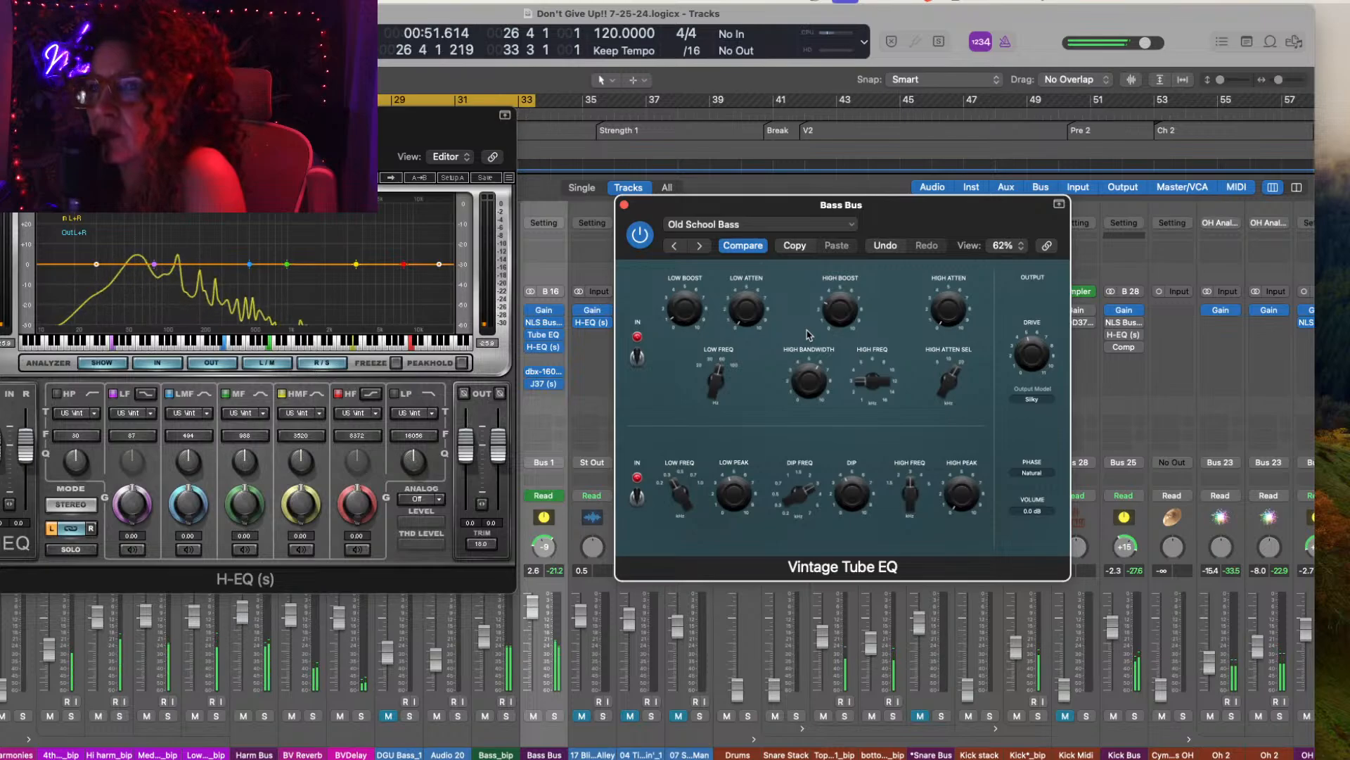
{"action": "mouse_move", "coordinate": [720, 380]}
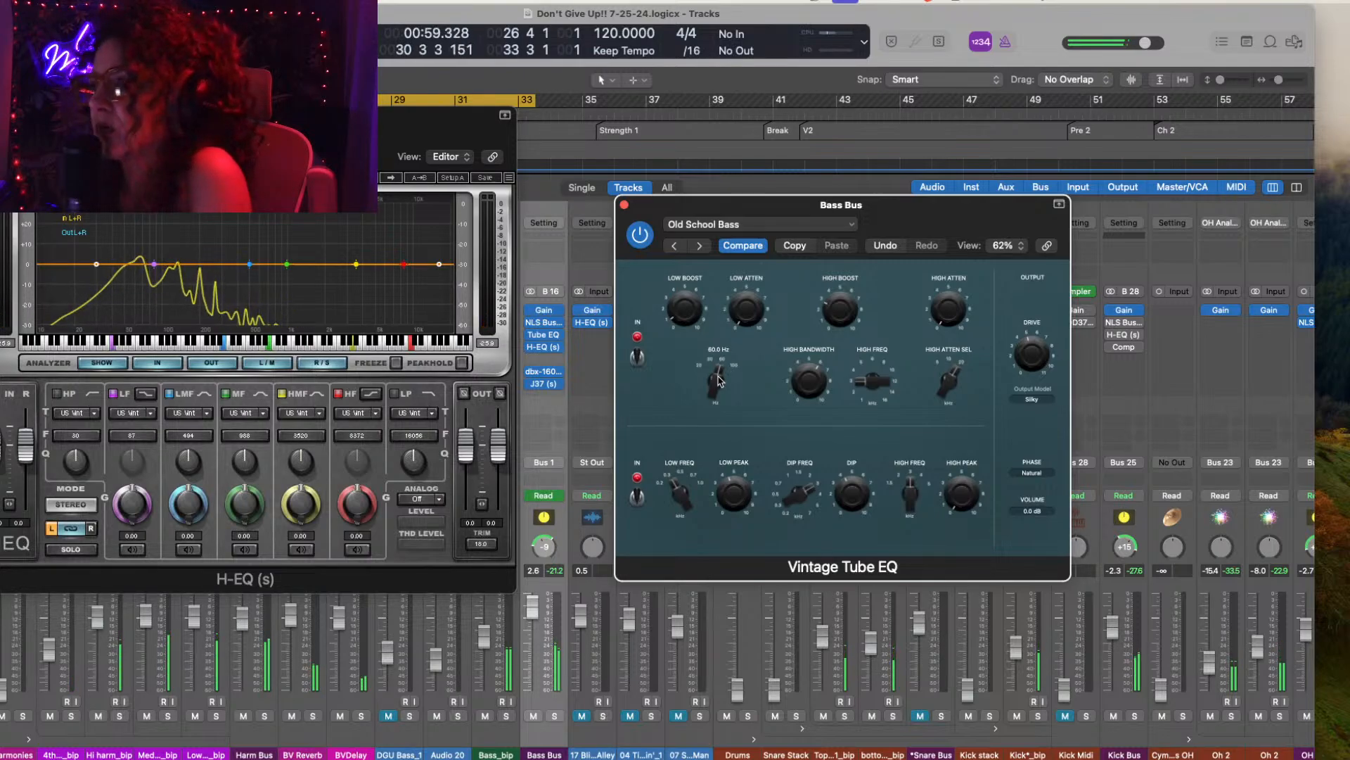
{"action": "mouse_move", "coordinate": [820, 389]}
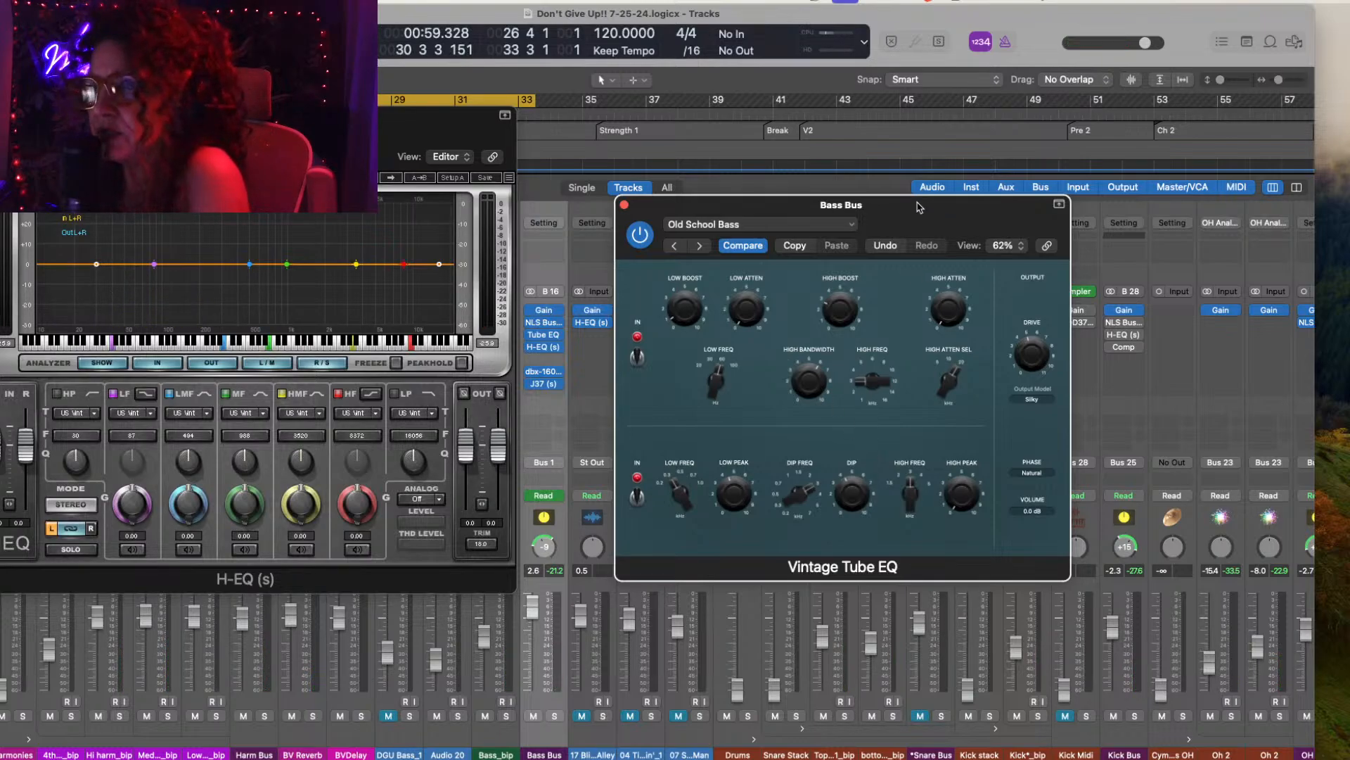
Step: Spread the two Bass Bus EQ windows apart and enable the high-pass band in the H-EQ
{"action": "left_click_drag", "start_coordinate": [919, 207], "coordinate": [971, 205]}
{"action": "left_click_drag", "start_coordinate": [316, 128], "coordinate": [380, 118]}
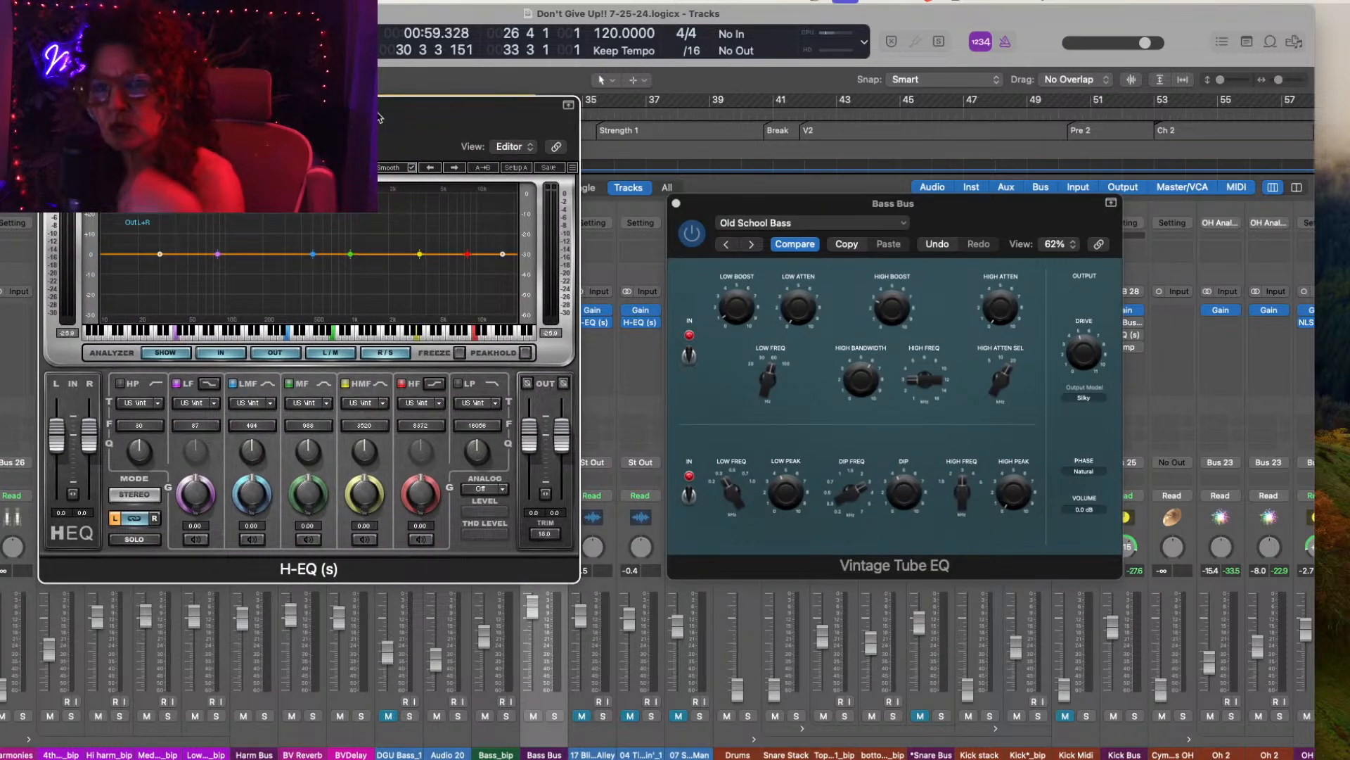
{"action": "left_click", "coordinate": [120, 384]}
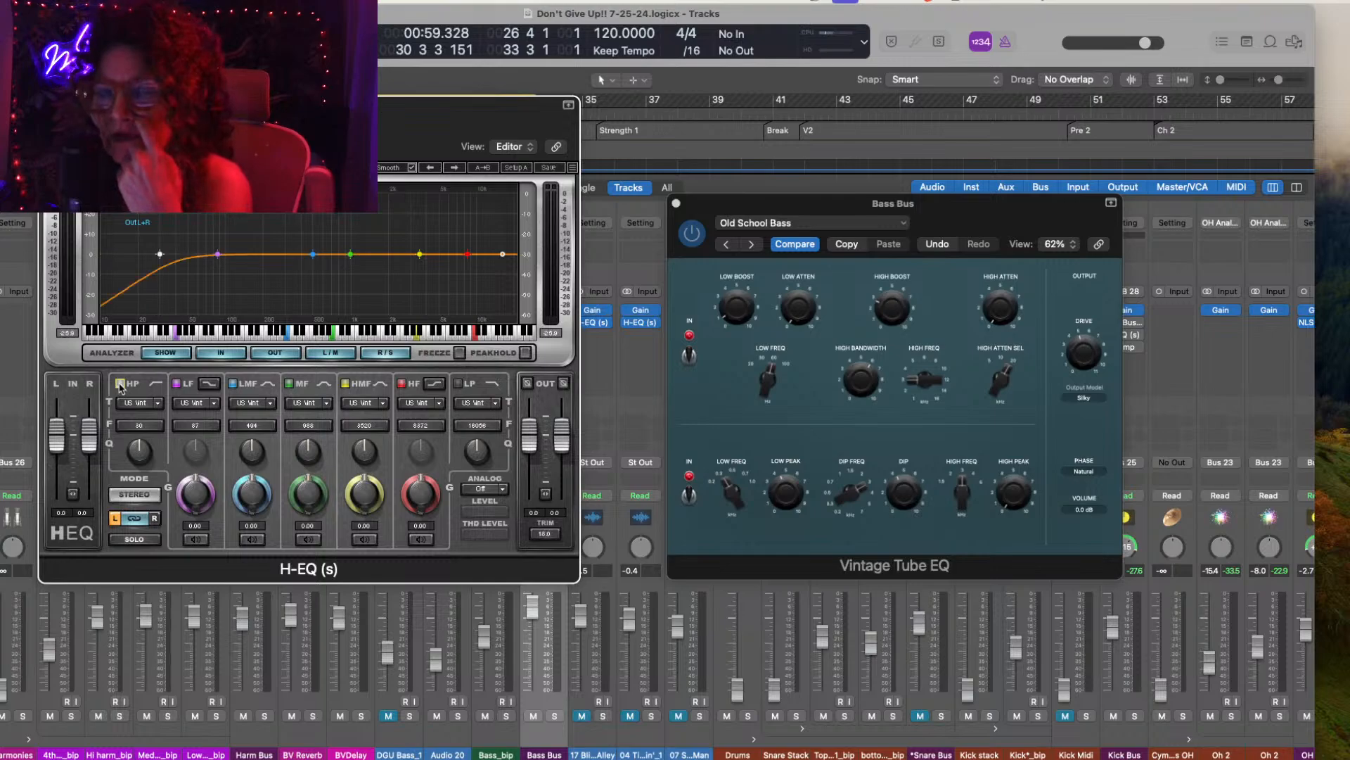
Step: Play back the looped section and solo Bass Bus, leaving Bass_bip unsoloed
{"action": "key", "text": "space"}
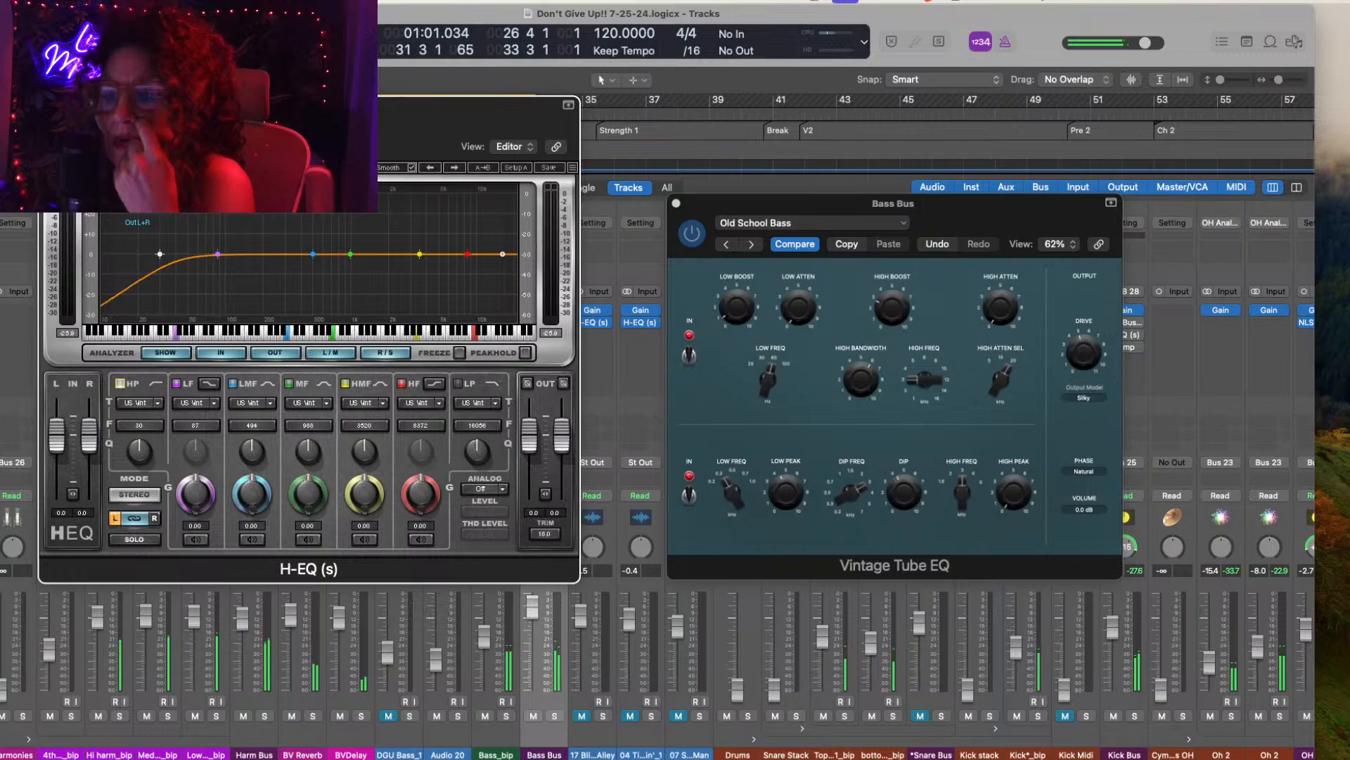
{"action": "left_click", "coordinate": [506, 716]}
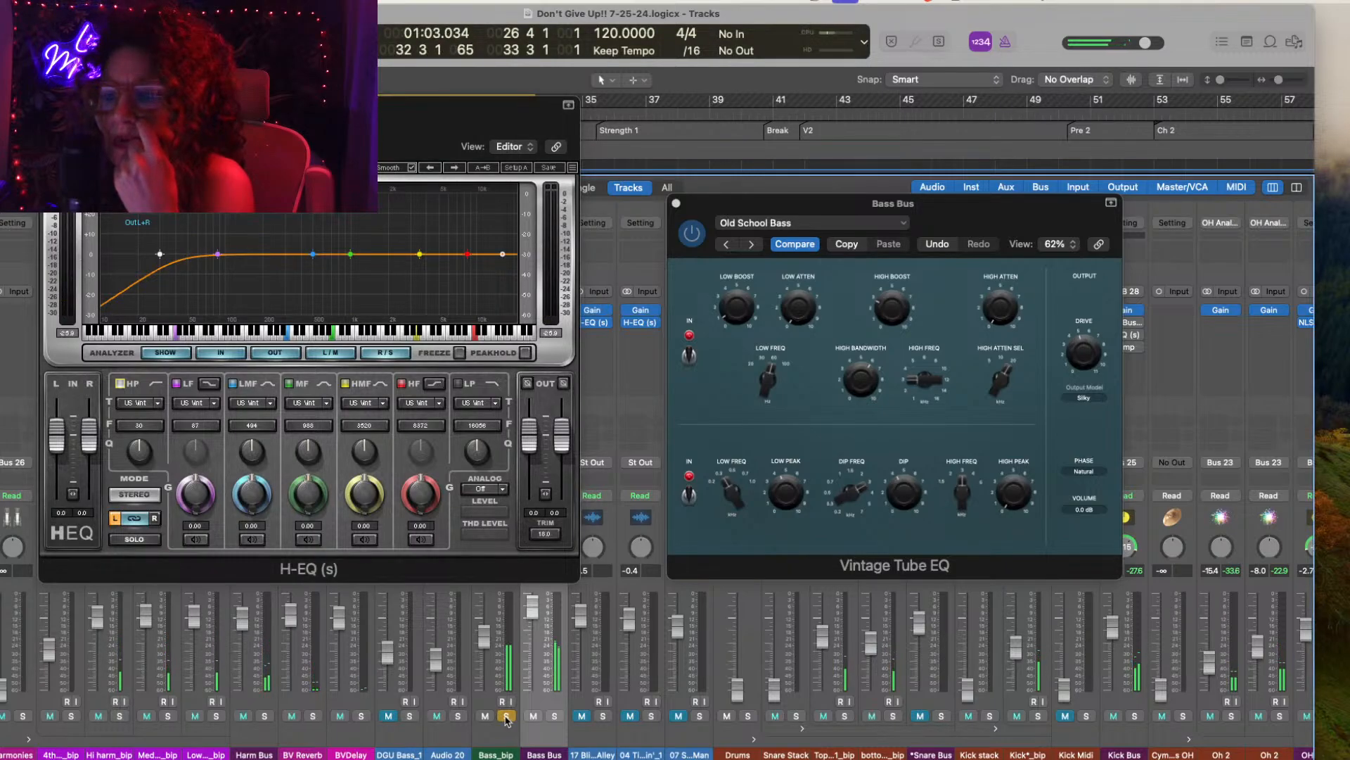
{"action": "left_click", "coordinate": [554, 716]}
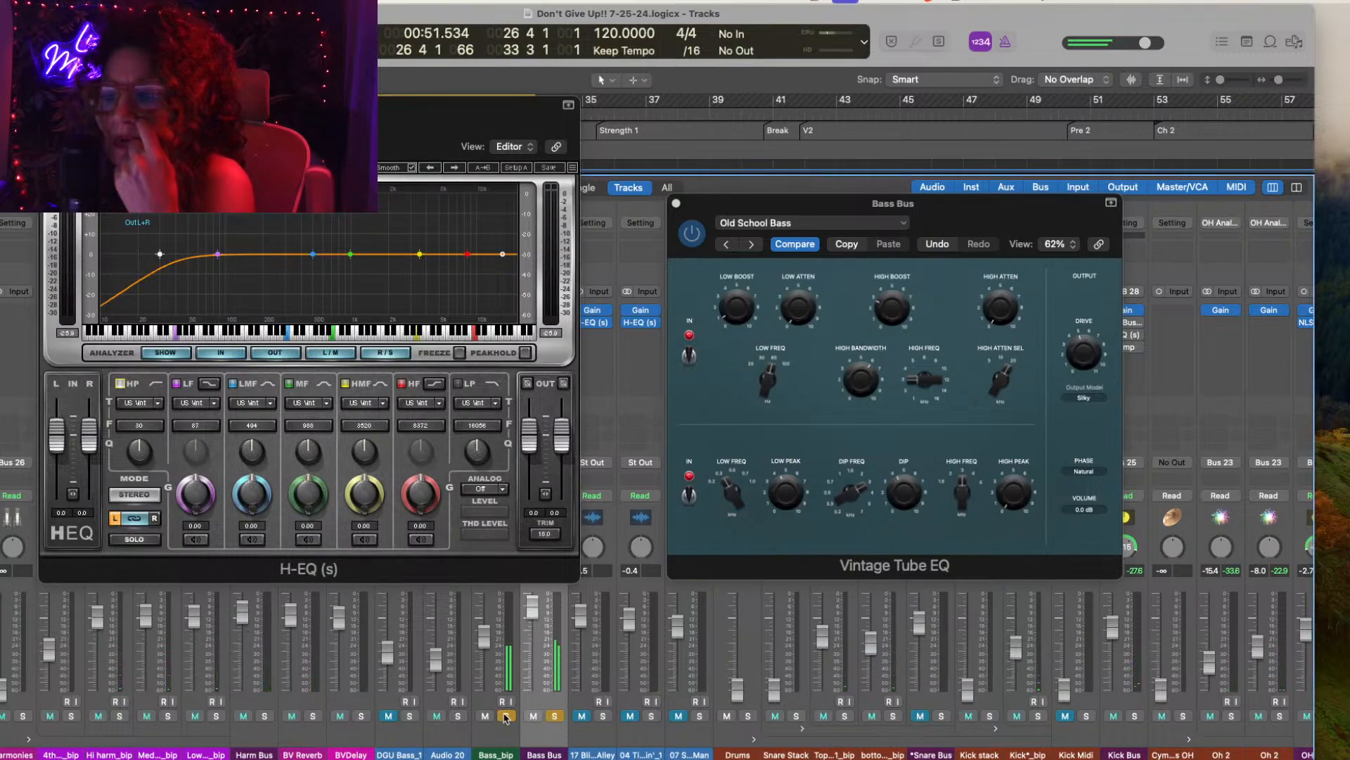
{"action": "left_click", "coordinate": [505, 716]}
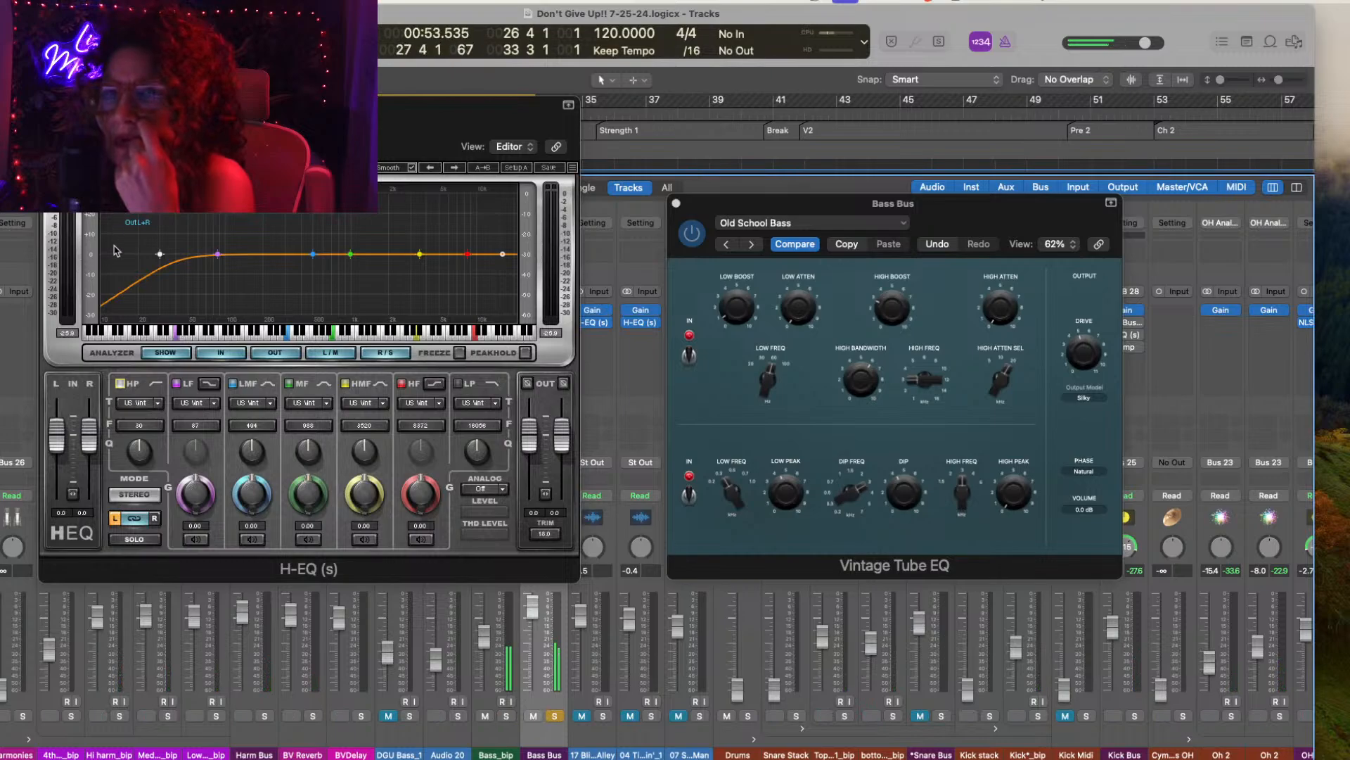
Step: Bypass the Bass Bus H-EQ and adjust Low Boost on the Vintage Tube EQ by ear to about 3.1
{"action": "left_click", "coordinate": [63, 135]}
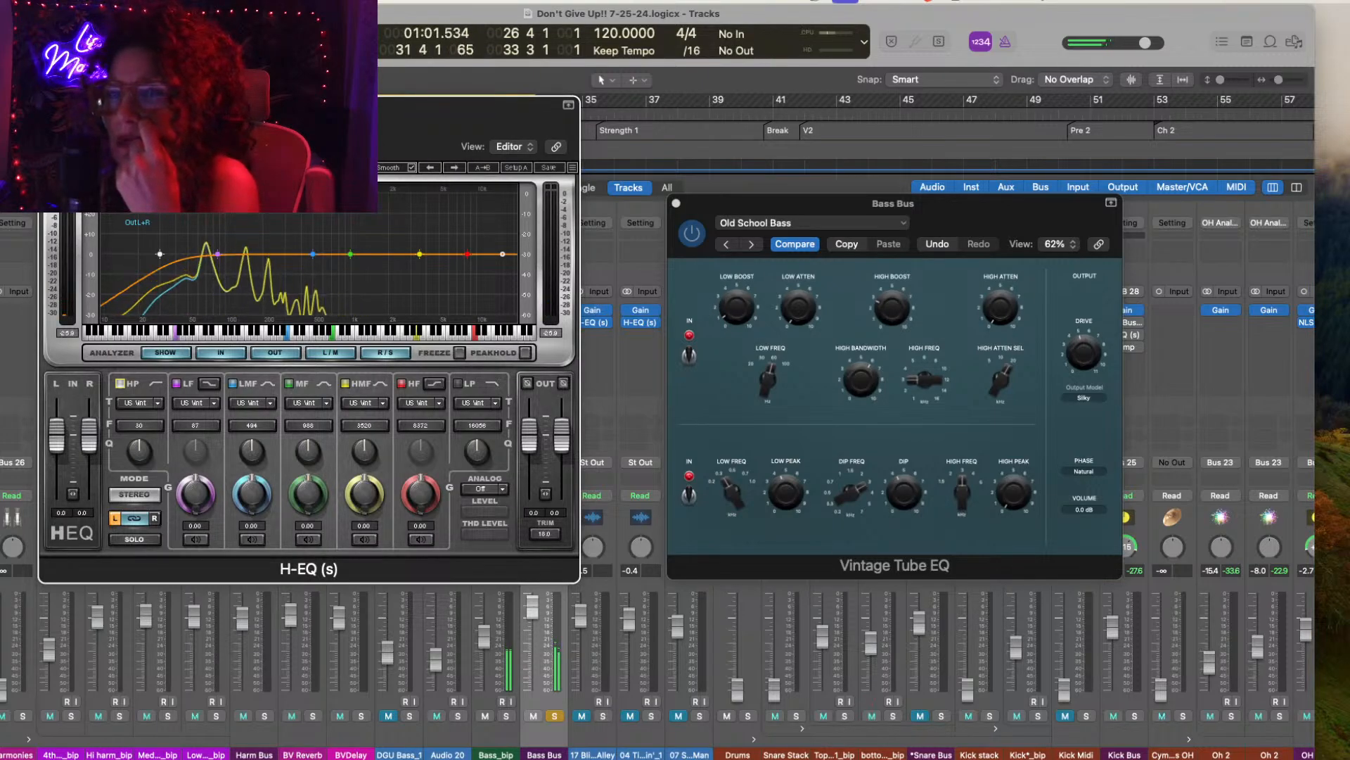
{"action": "left_click", "coordinate": [728, 320]}
{"action": "left_click_drag", "start_coordinate": [728, 320], "coordinate": [722, 298]}
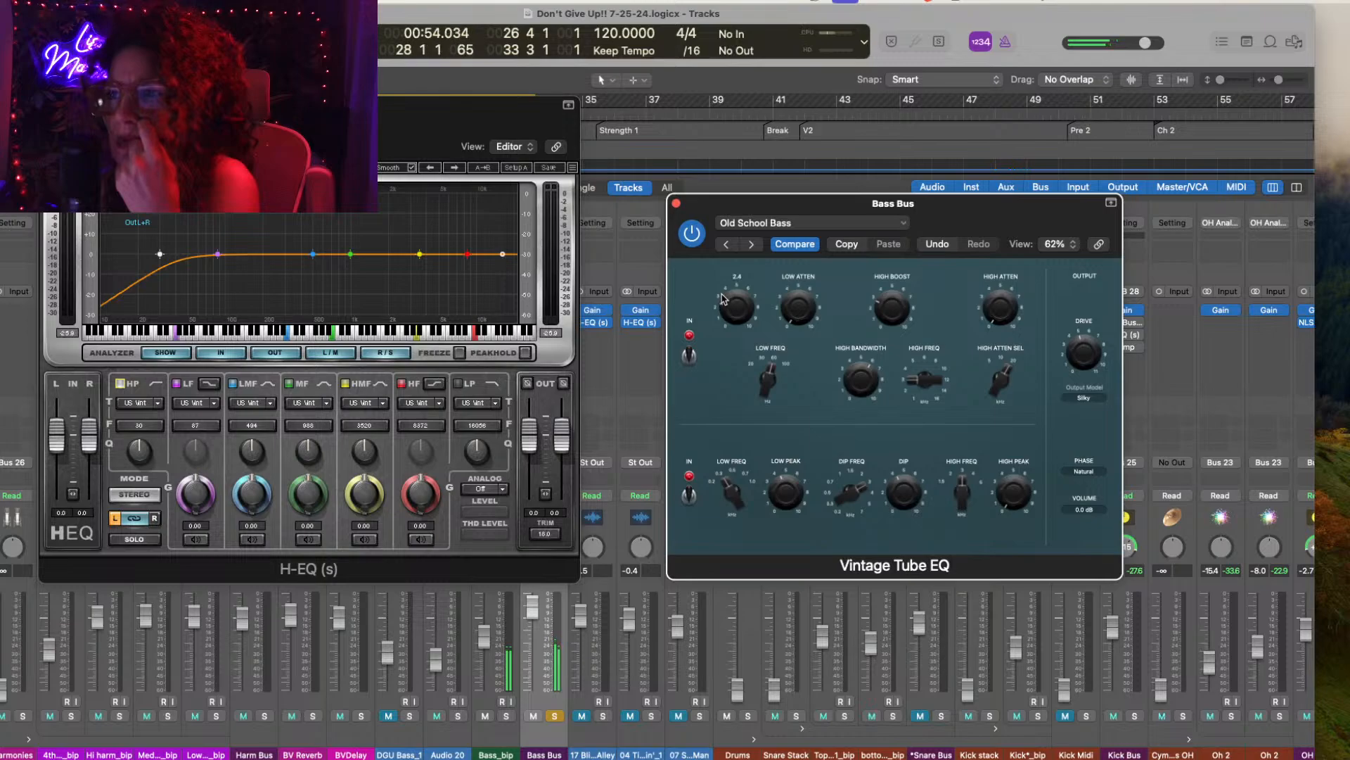
{"action": "left_click_drag", "start_coordinate": [723, 298], "coordinate": [723, 276]}
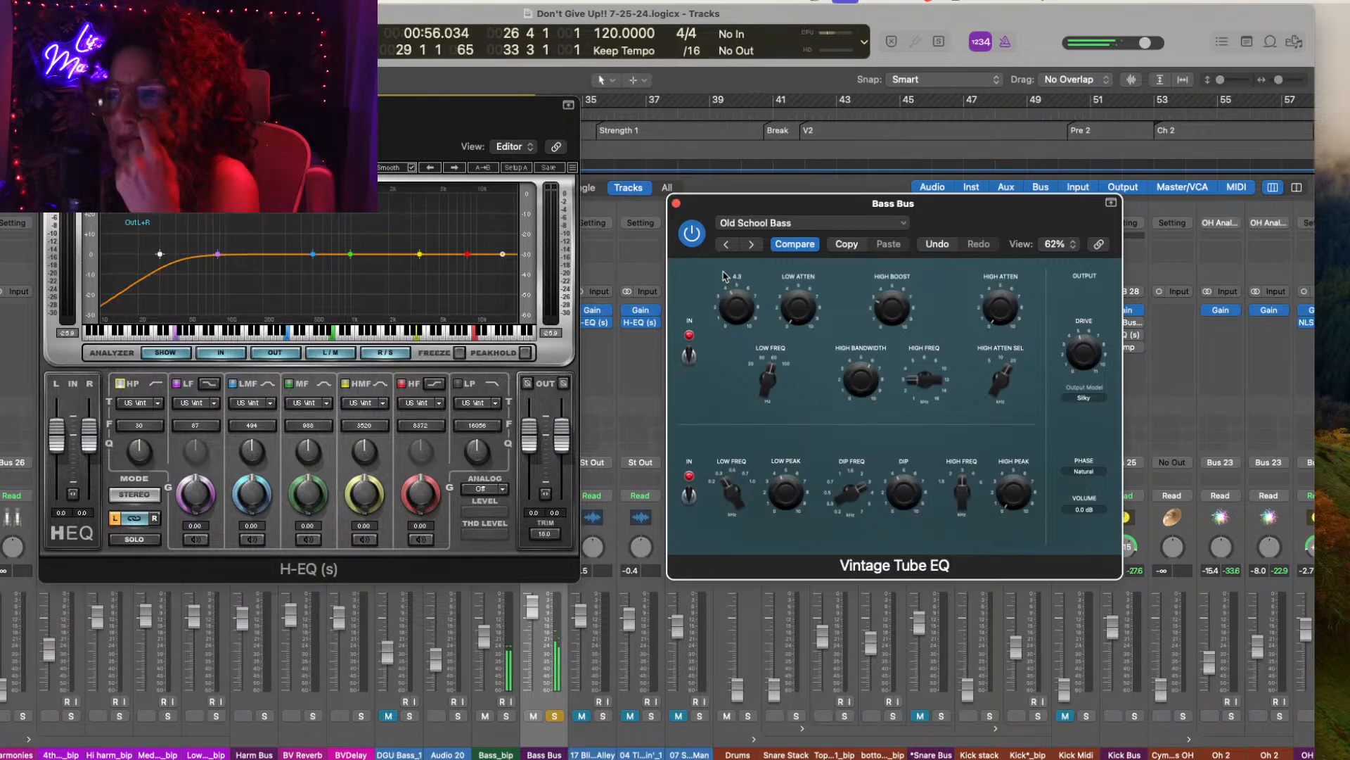
{"action": "left_click_drag", "start_coordinate": [723, 275], "coordinate": [713, 291]}
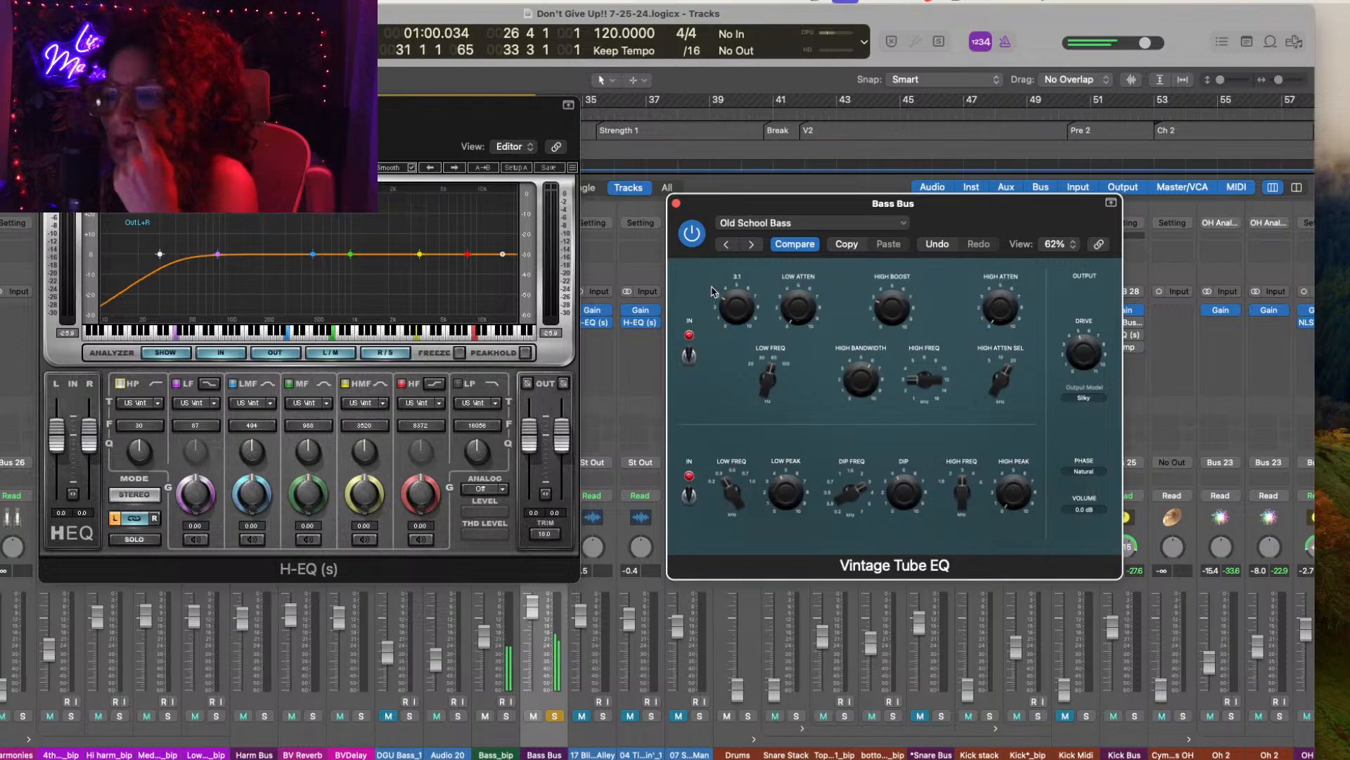
Step: Unsolo Bass Bus to hear the boost in the full mix and check the Vintage Tube EQ's Low Freq setting
{"action": "left_click", "coordinate": [555, 716]}
{"action": "left_click", "coordinate": [555, 716]}
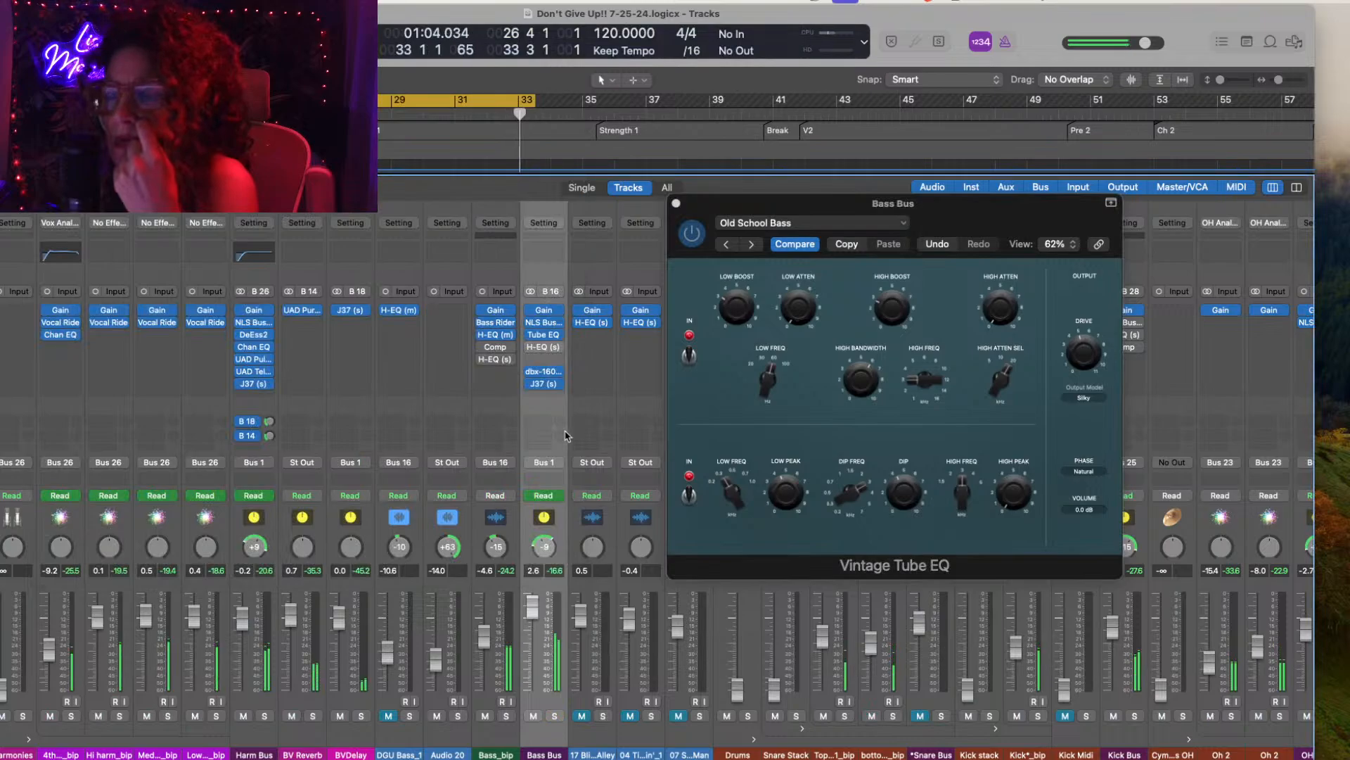
{"action": "mouse_move", "coordinate": [779, 400]}
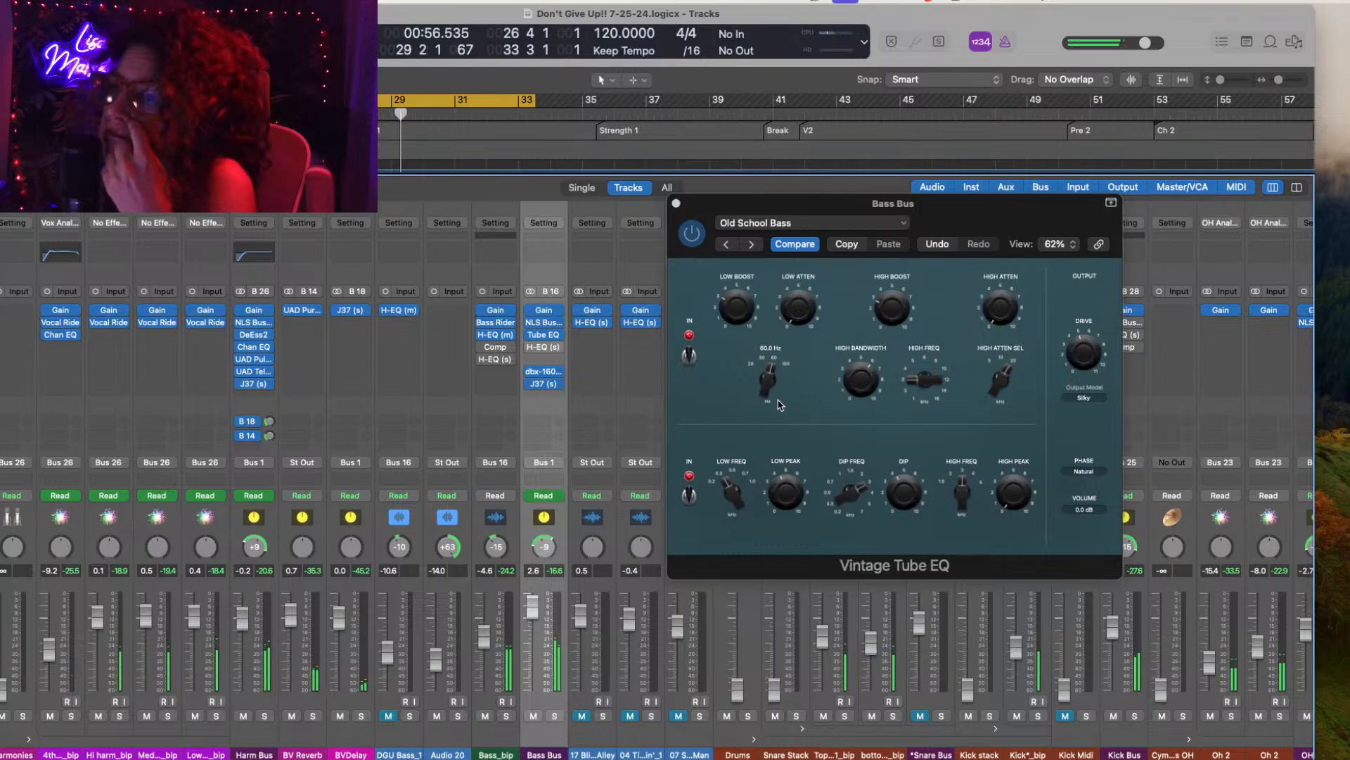
Step: Fine-tune the Target level of the Bass Rider on Bass_bip against the full mix and close the plug-in
{"action": "left_click", "coordinate": [497, 323]}
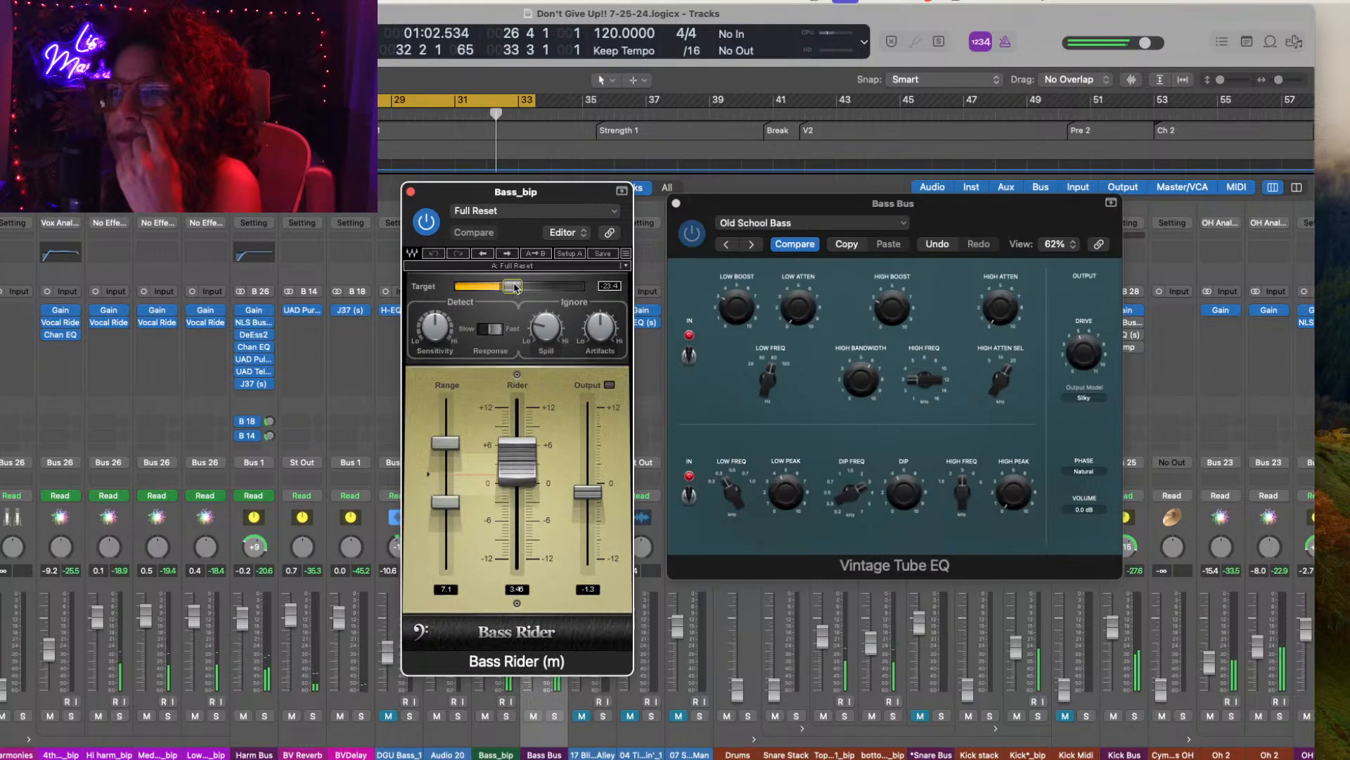
{"action": "mouse_move", "coordinate": [516, 288]}
{"action": "left_mouse_down"}
{"action": "mouse_move", "coordinate": [495, 288]}
{"action": "mouse_move", "coordinate": [526, 285]}
{"action": "mouse_move", "coordinate": [514, 286]}
{"action": "left_mouse_up"}
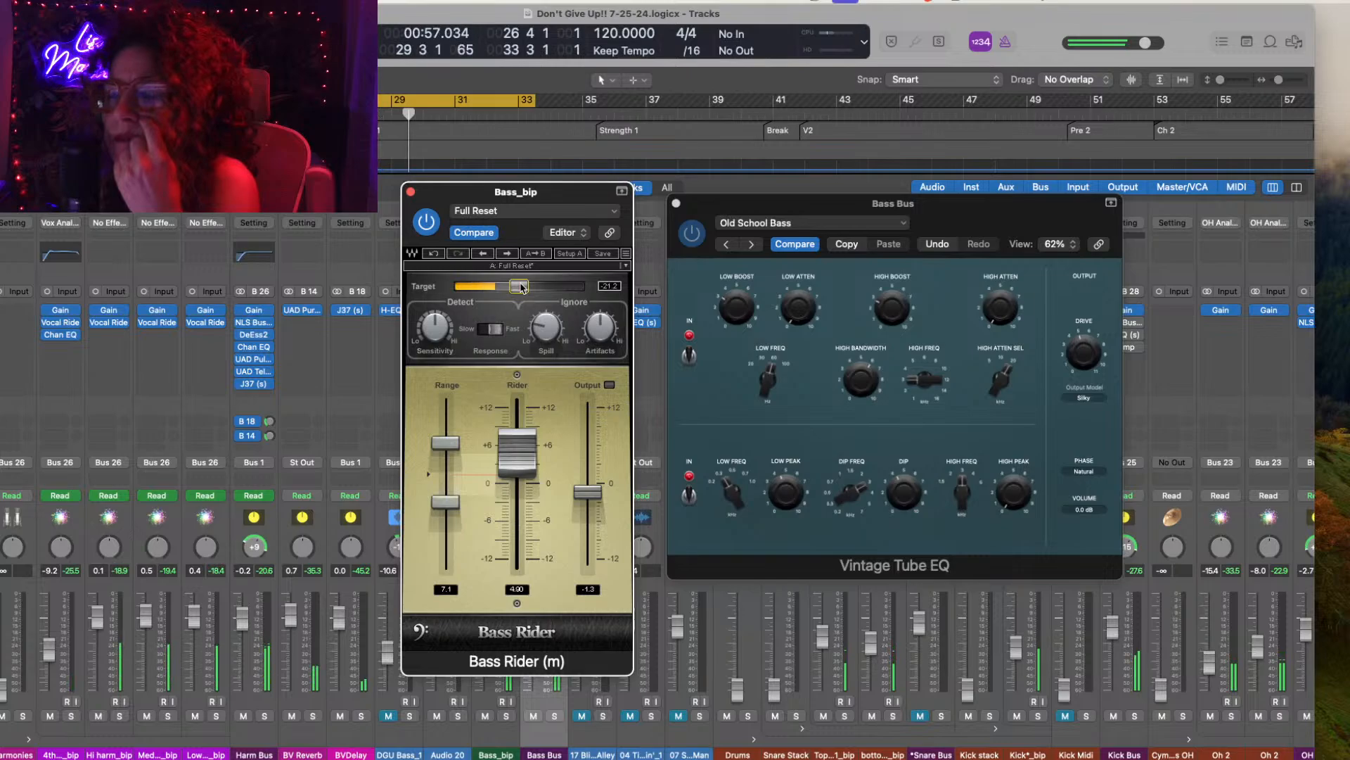
{"action": "left_click_drag", "start_coordinate": [521, 287], "coordinate": [506, 288]}
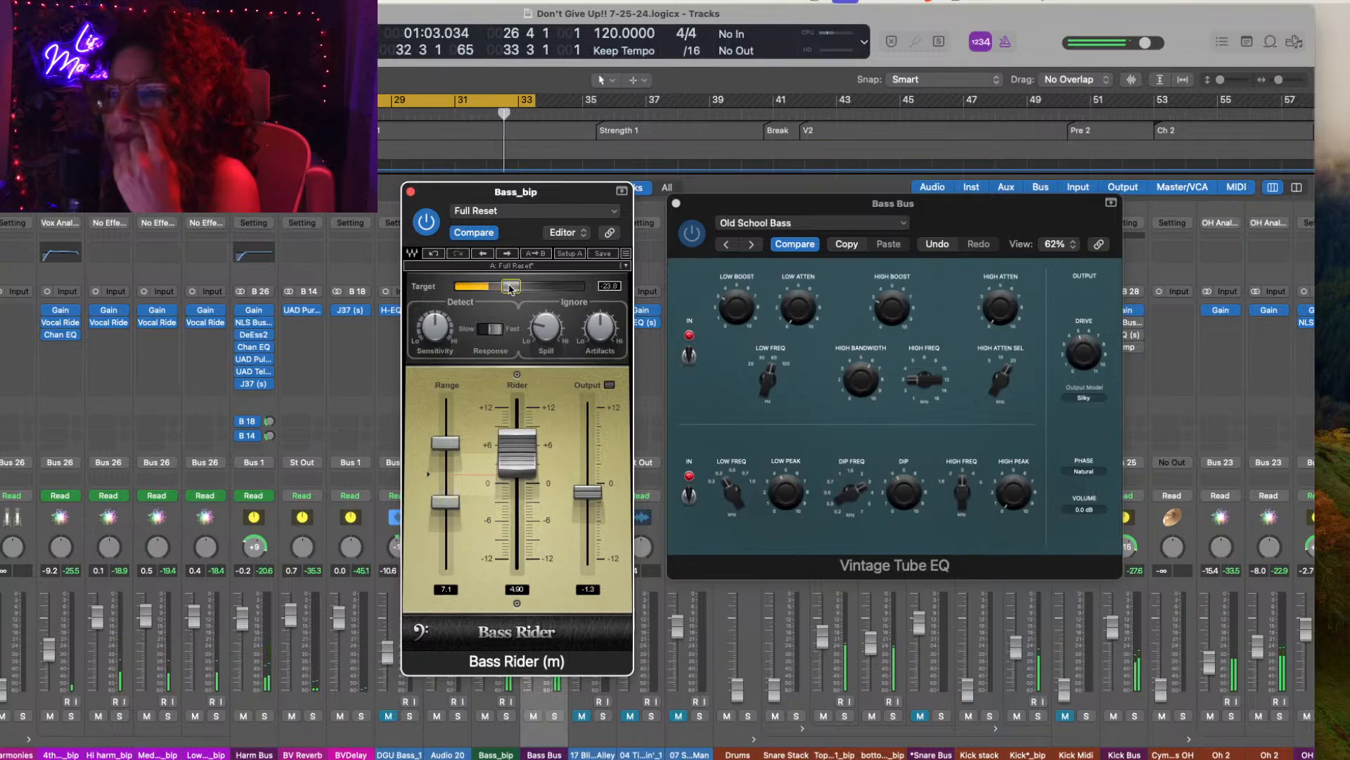
{"action": "left_click", "coordinate": [428, 223]}
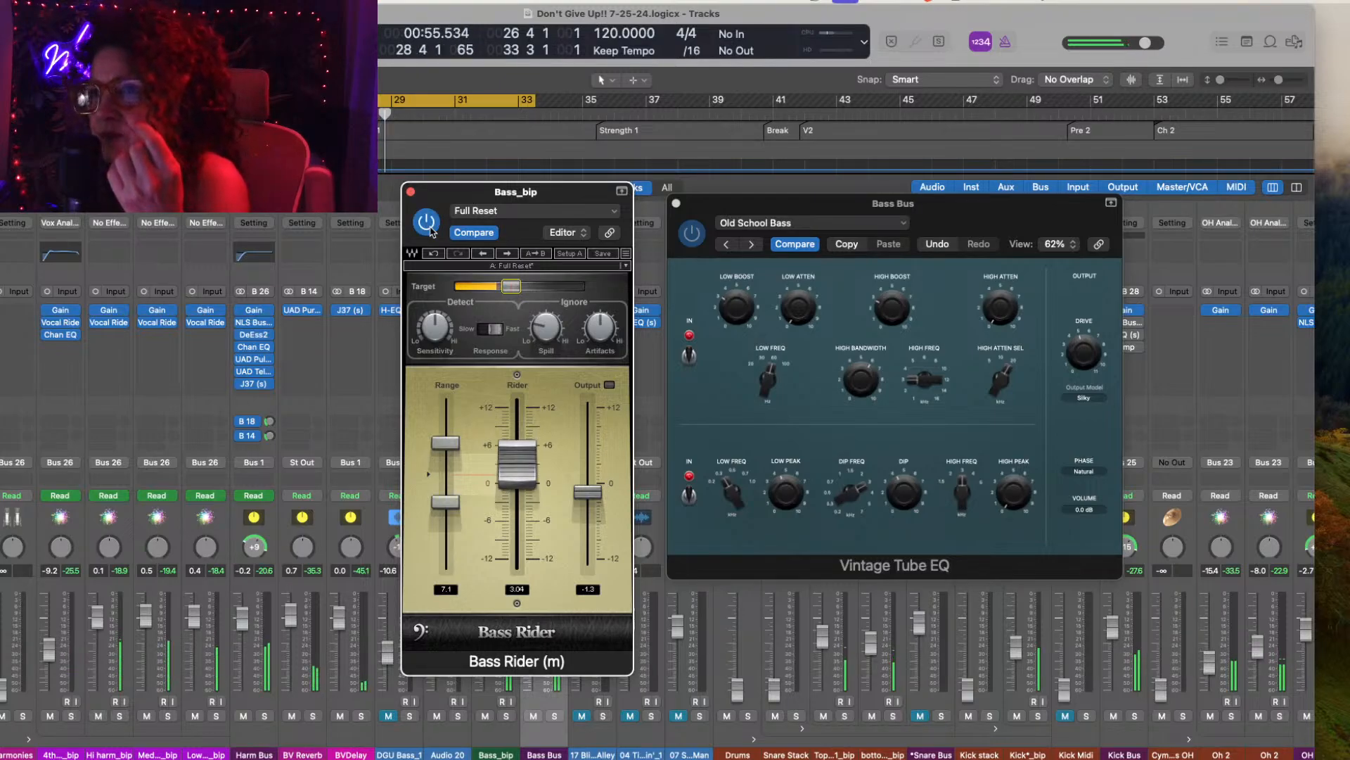
{"action": "left_click", "coordinate": [410, 192]}
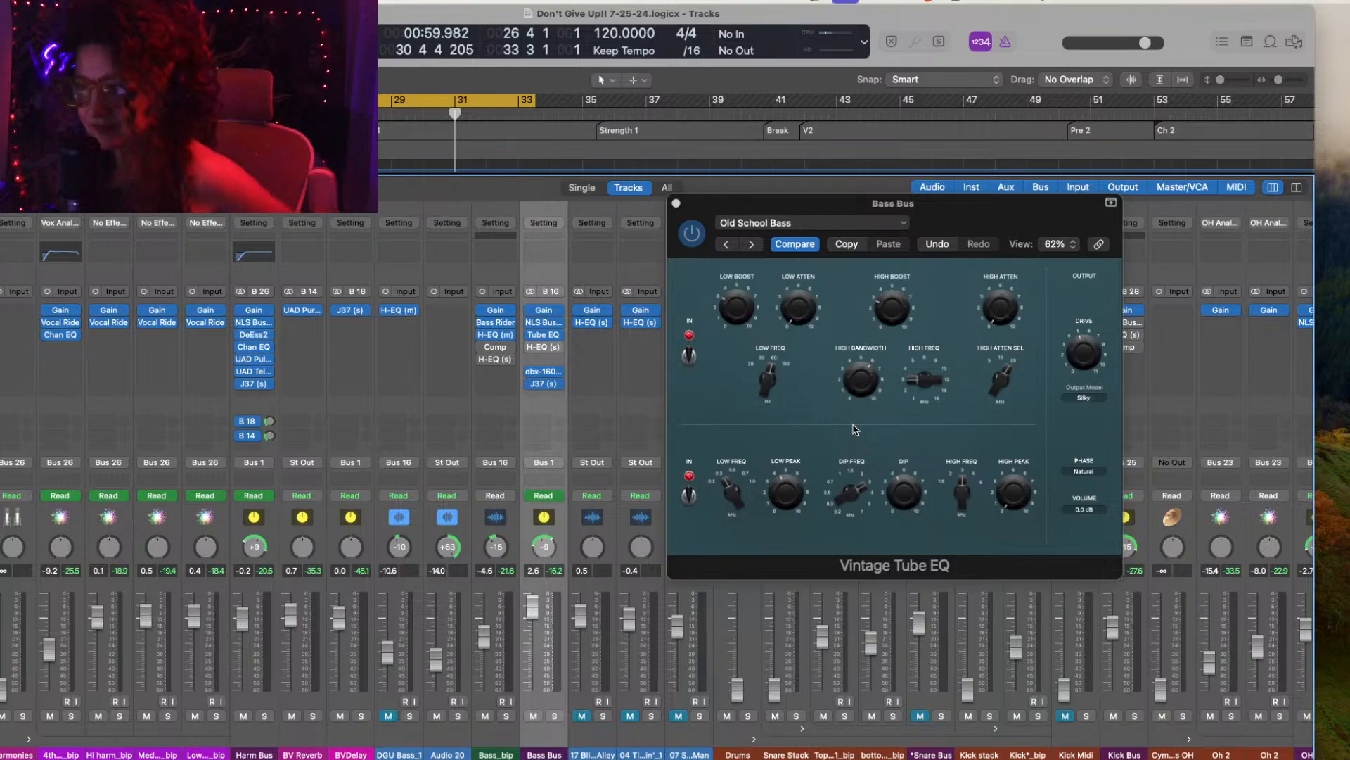
Step: Play the looped section and briefly solo the 17 Alley reference track to compare it with the mix
{"action": "key", "text": "space"}
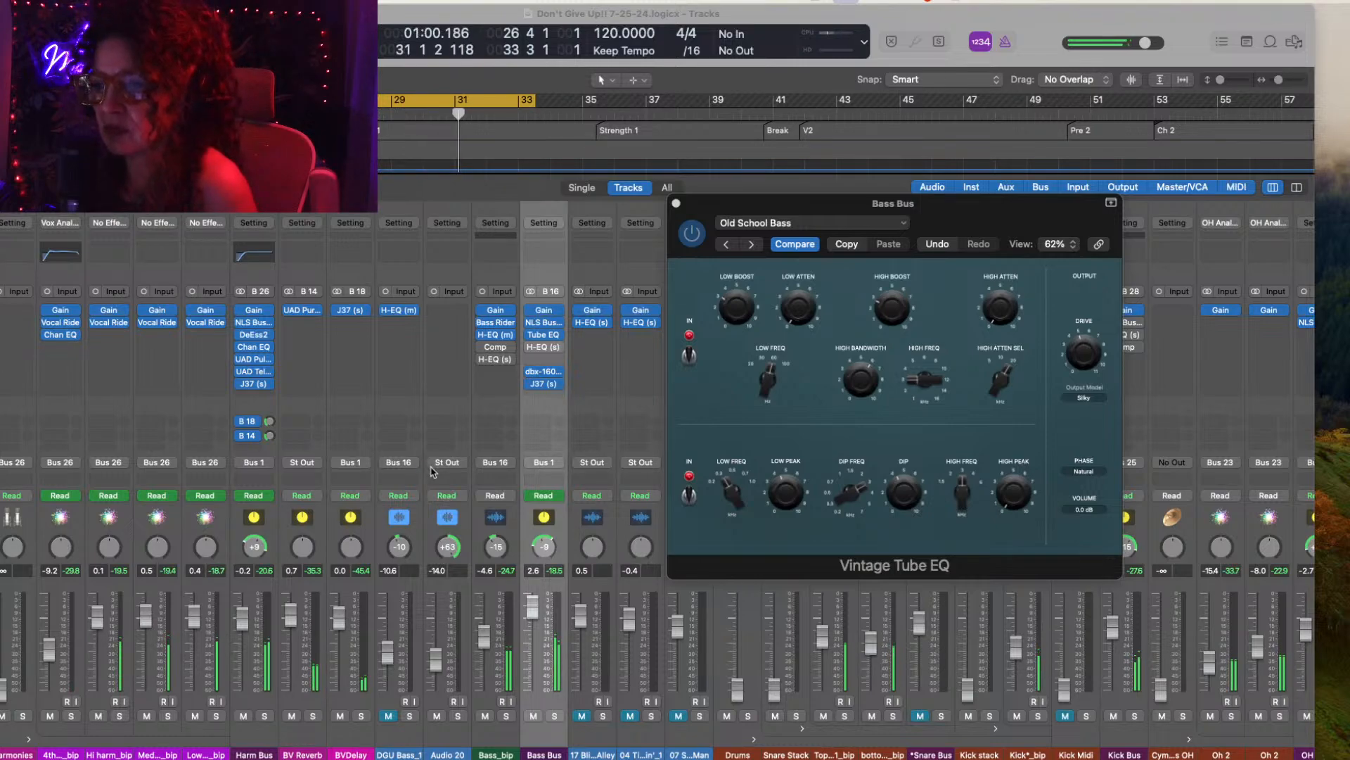
{"action": "left_click", "coordinate": [582, 715]}
{"action": "left_click", "coordinate": [602, 715]}
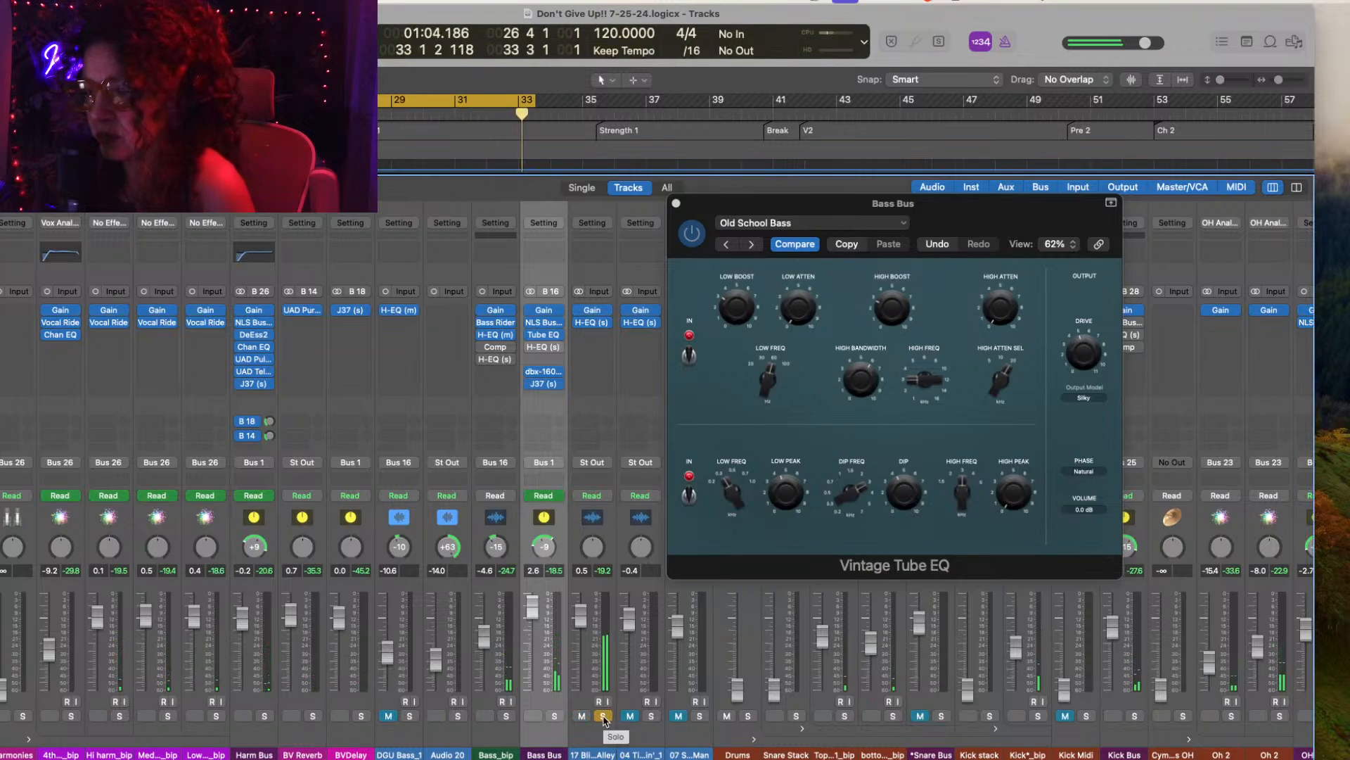
{"action": "left_click", "coordinate": [604, 715]}
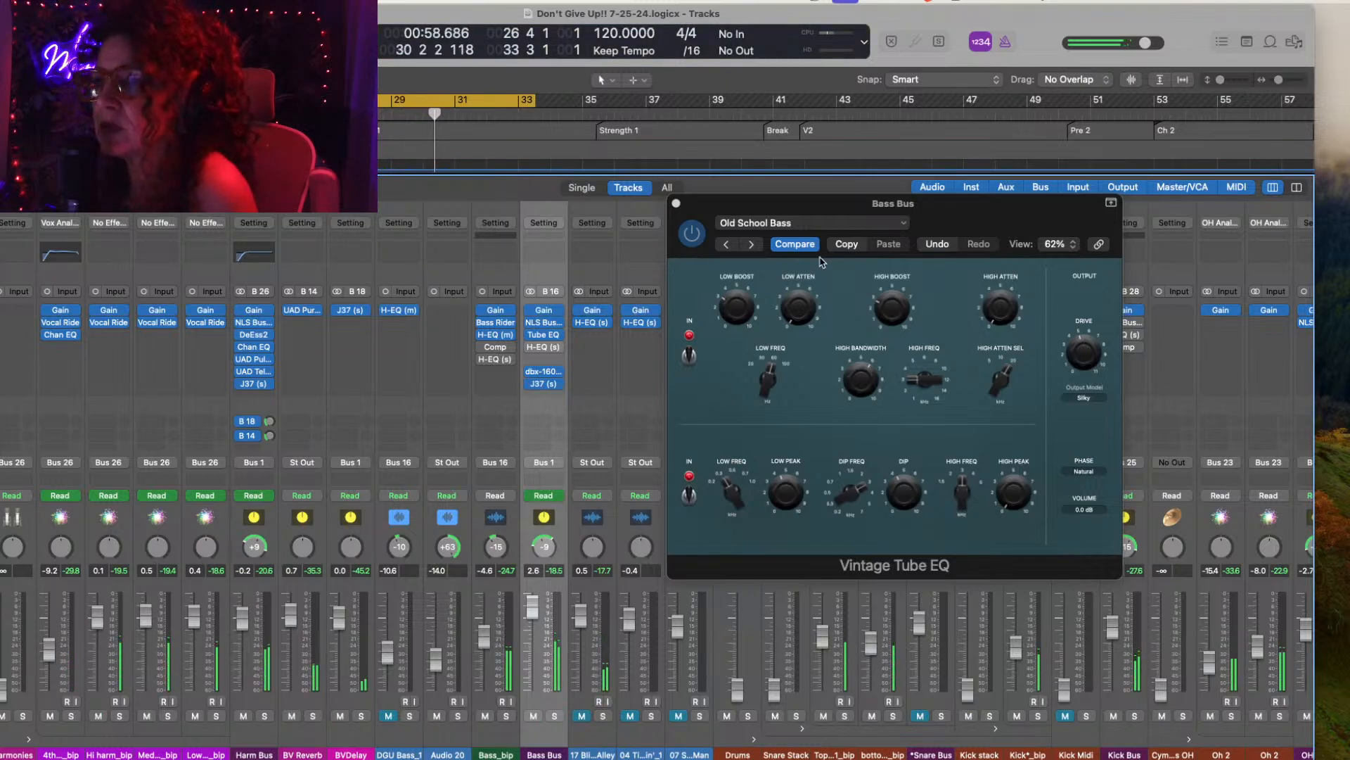
Step: Close the Vintage Tube EQ and remove the H-EQ from Bass Bus and the bypassed Compressor and H-EQ (s) from Bass_bip
{"action": "left_click", "coordinate": [676, 203]}
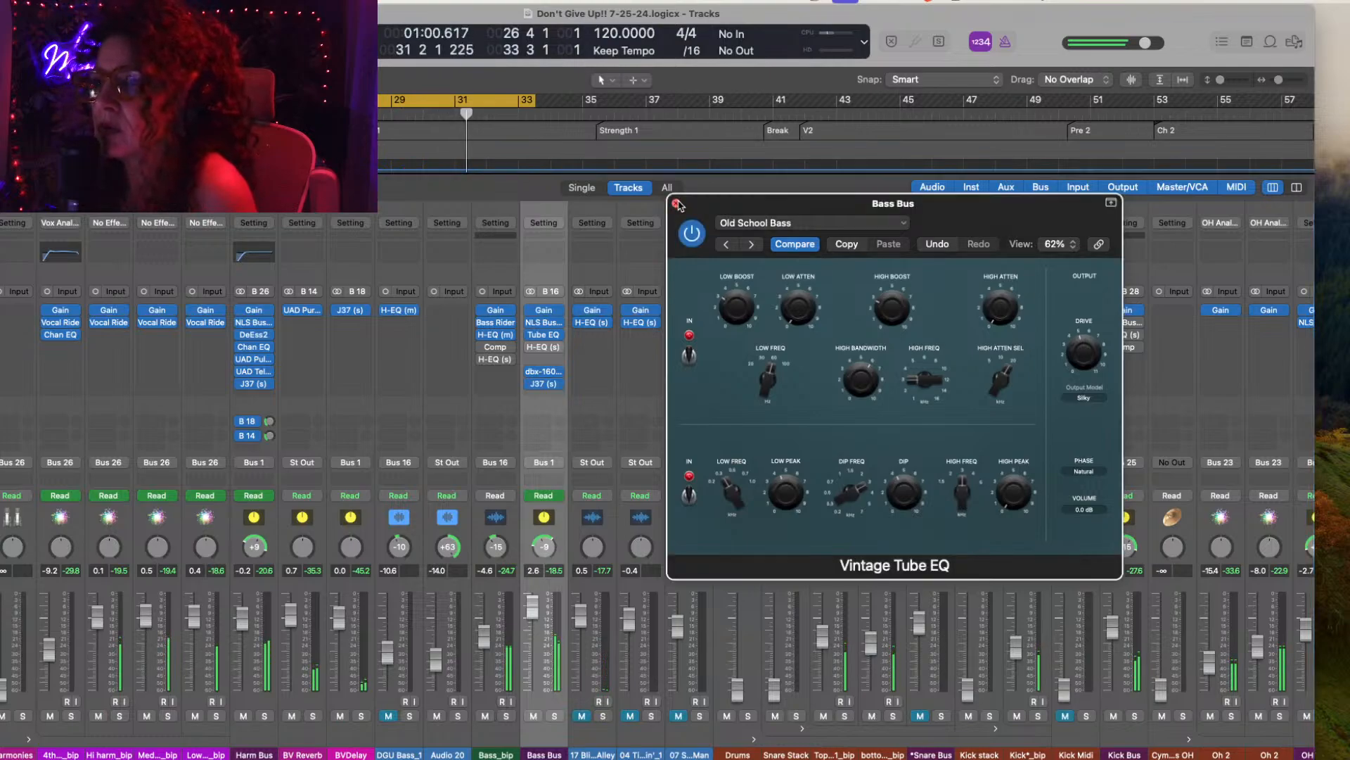
{"action": "left_click", "coordinate": [560, 336]}
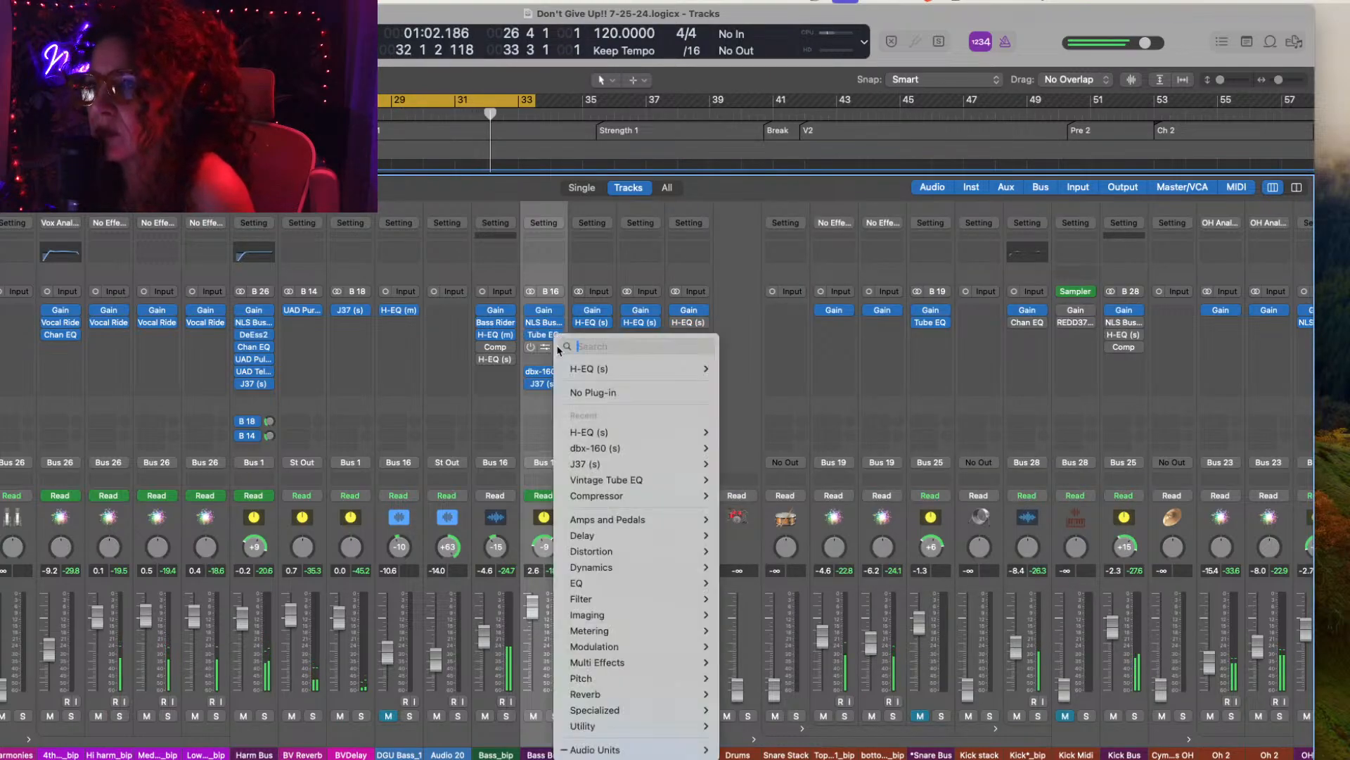
{"action": "left_click", "coordinate": [611, 400]}
{"action": "left_click", "coordinate": [512, 349]}
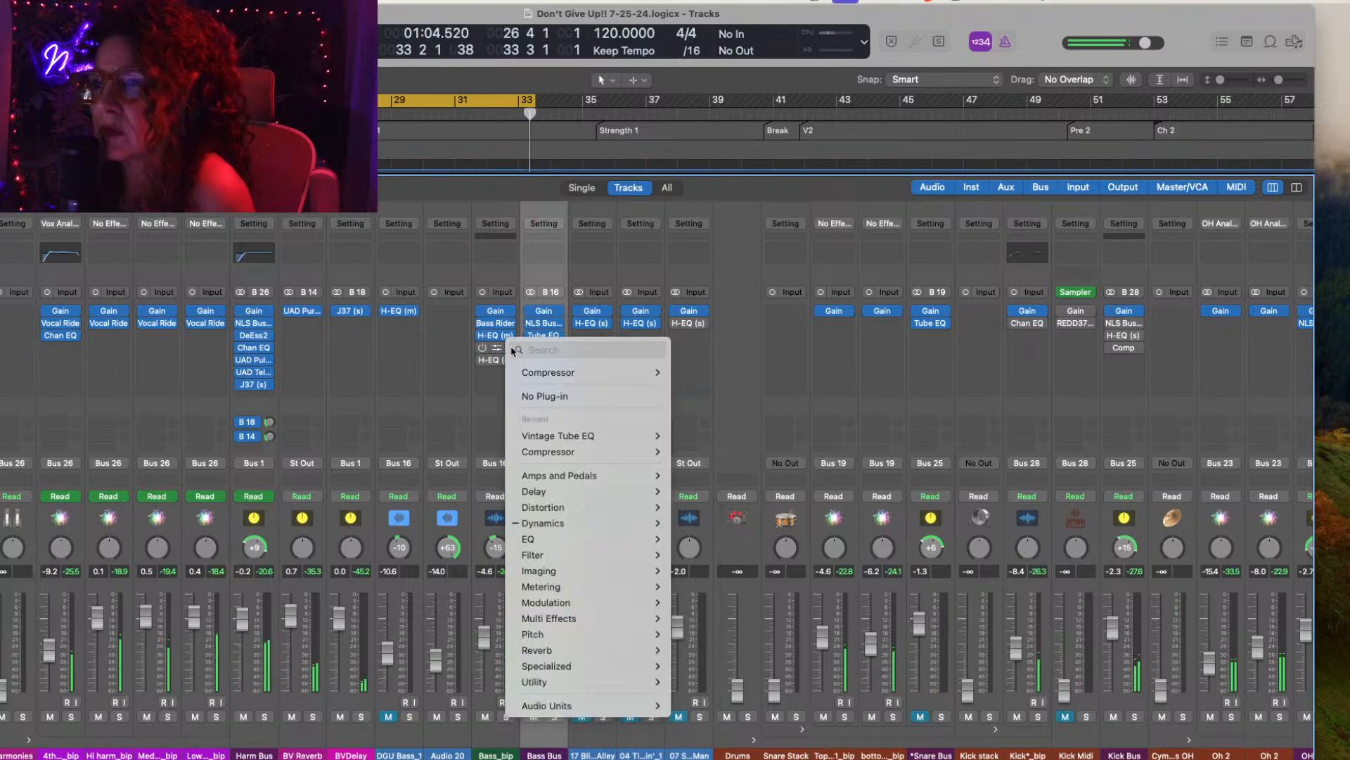
{"action": "left_click", "coordinate": [542, 398]}
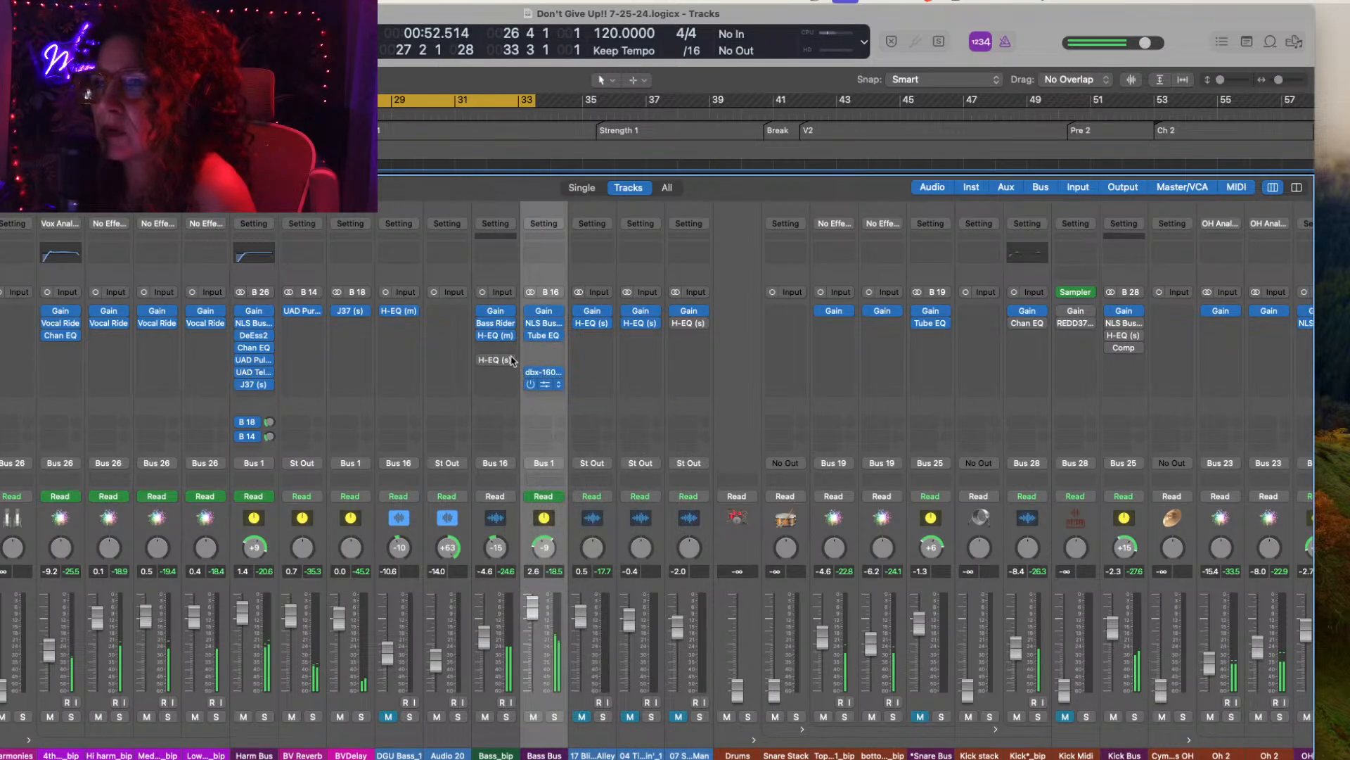
{"action": "left_click", "coordinate": [511, 361]}
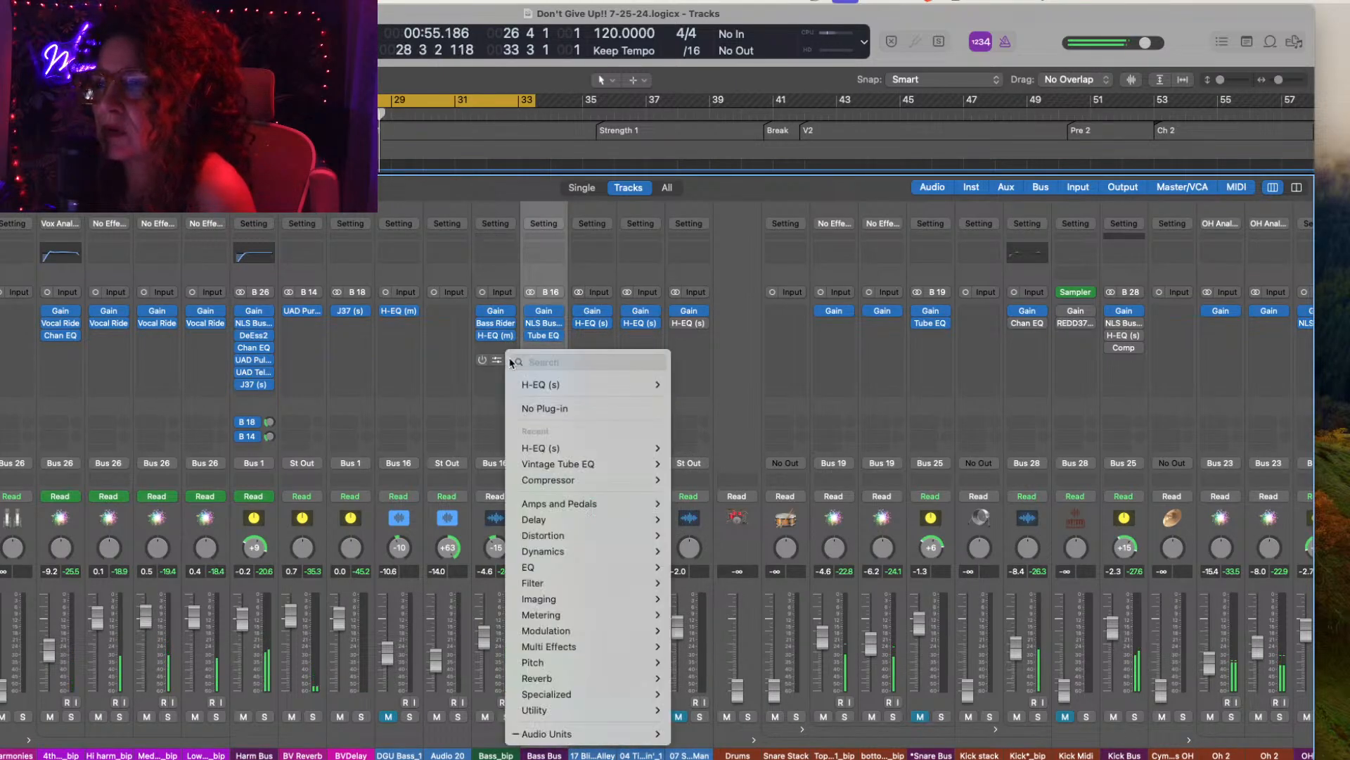
{"action": "left_click", "coordinate": [543, 401]}
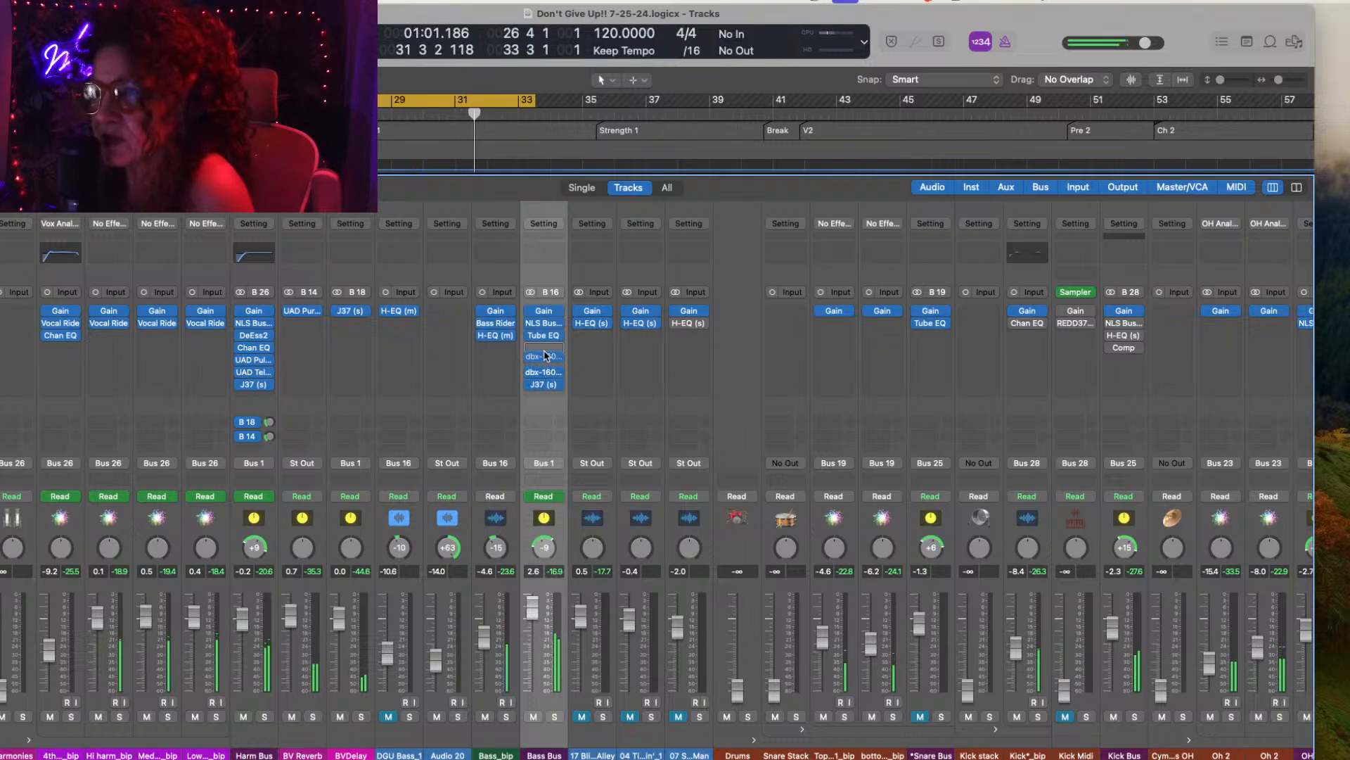
Step: Move the Bass Bus dbx-160 up one slot and insert a stereo Compressor above it, set to the Vintage Opto model
{"action": "left_click", "coordinate": [546, 362]}
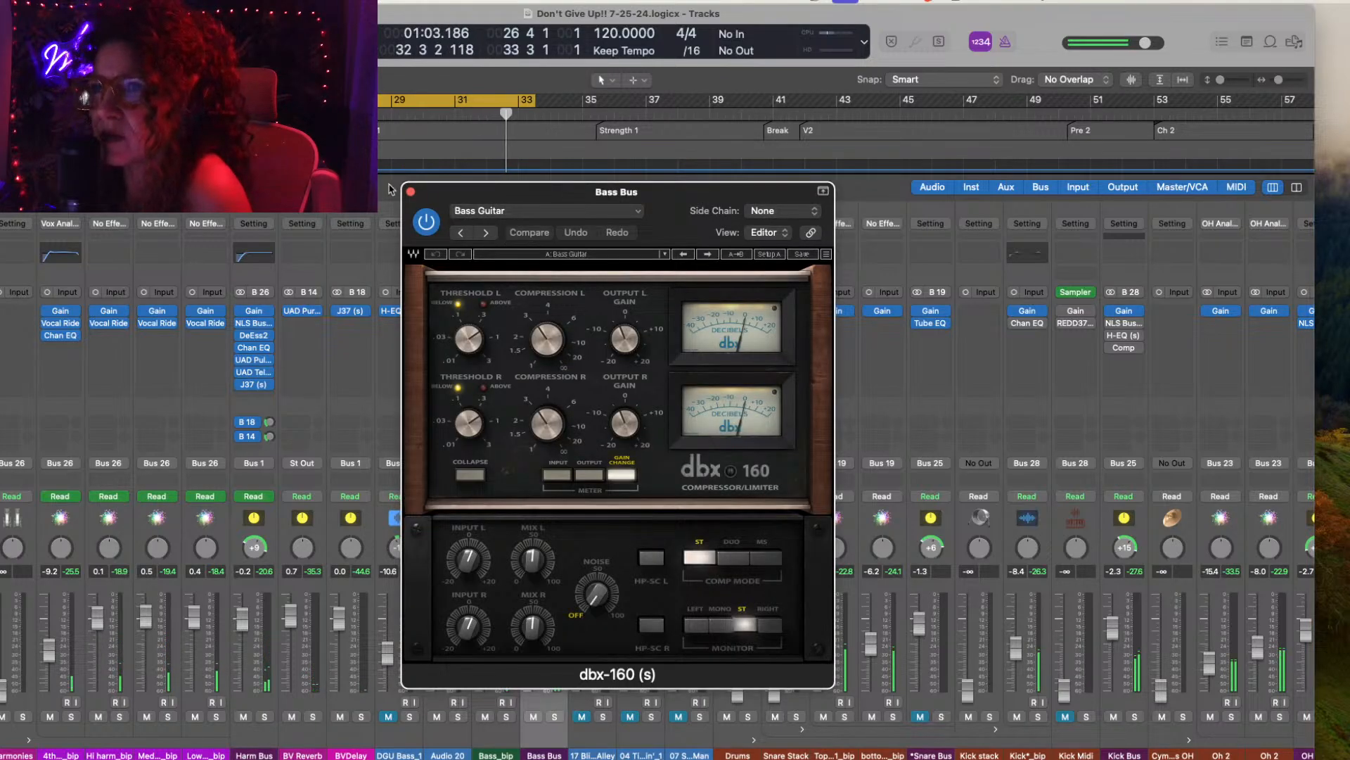
{"action": "left_click", "coordinate": [412, 194]}
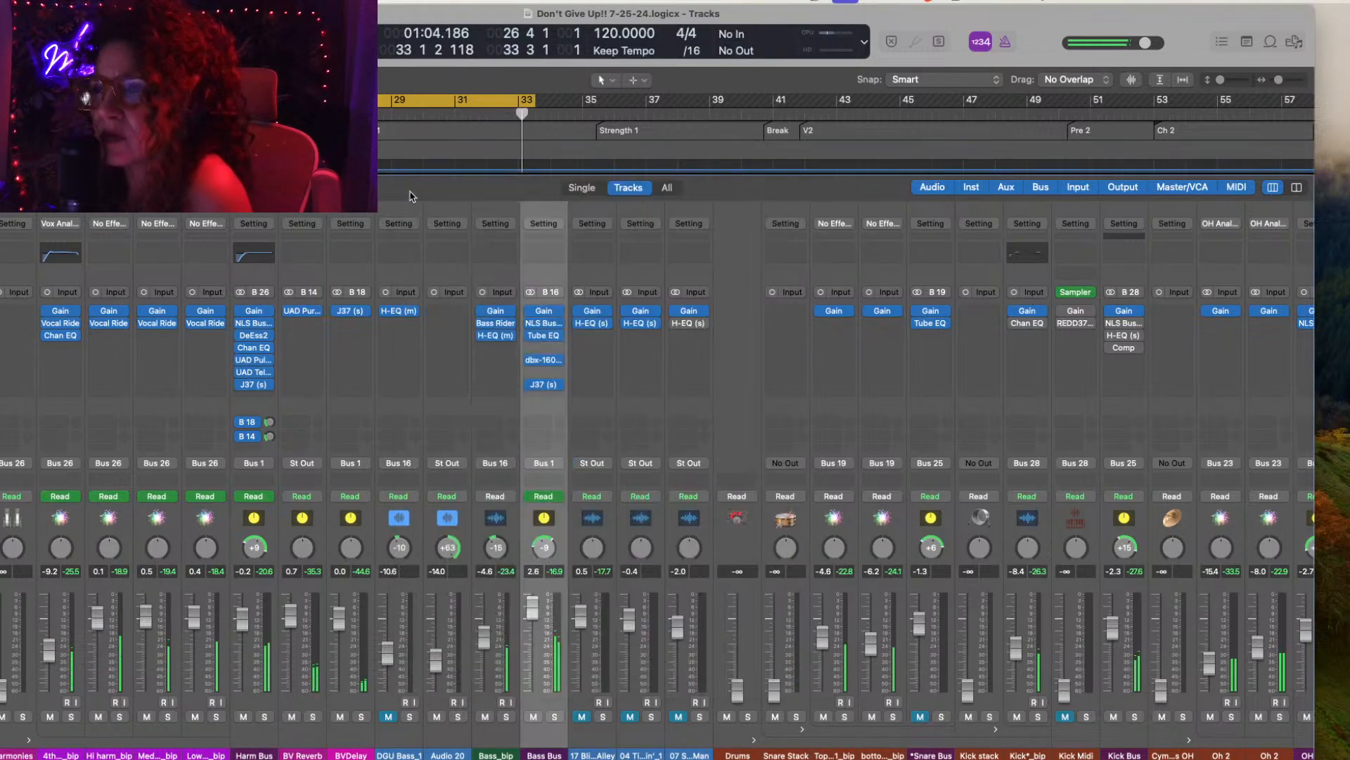
{"action": "left_click", "coordinate": [558, 347]}
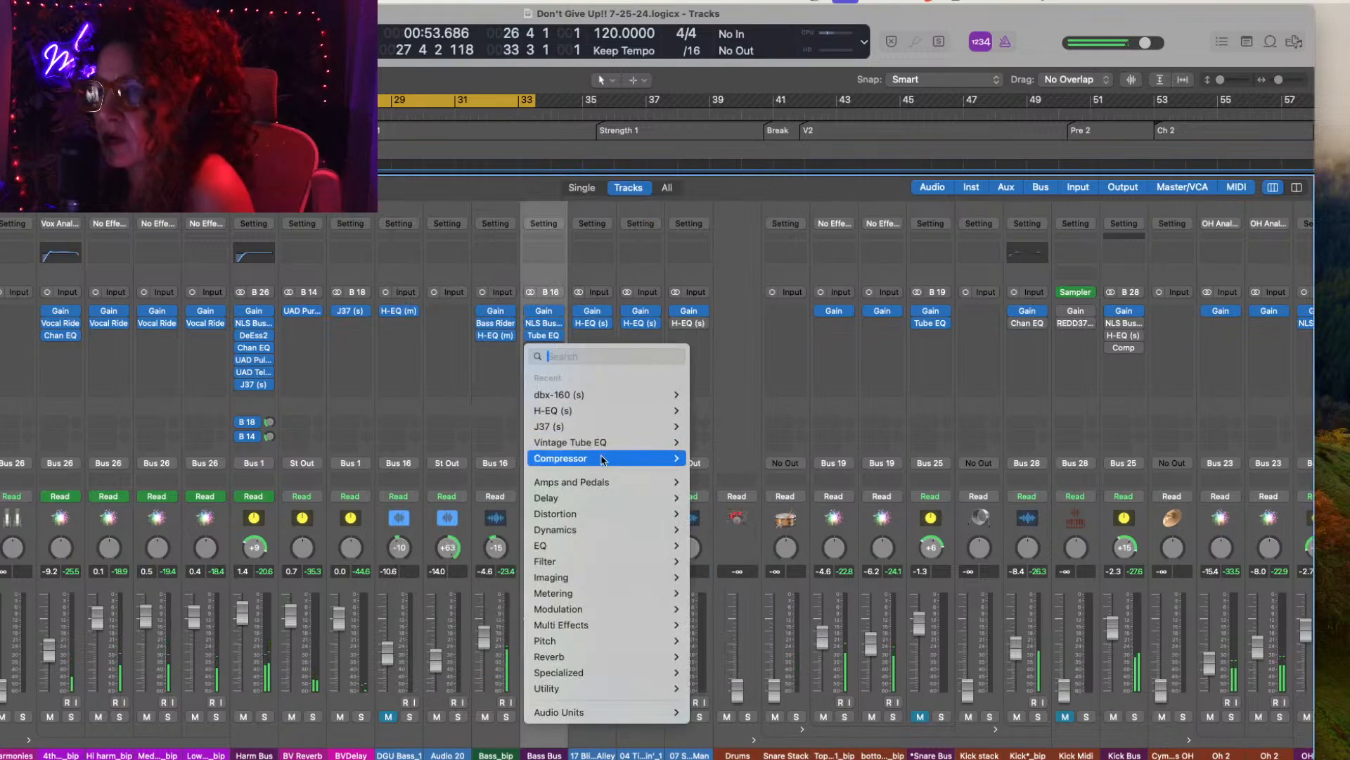
{"action": "mouse_move", "coordinate": [651, 458]}
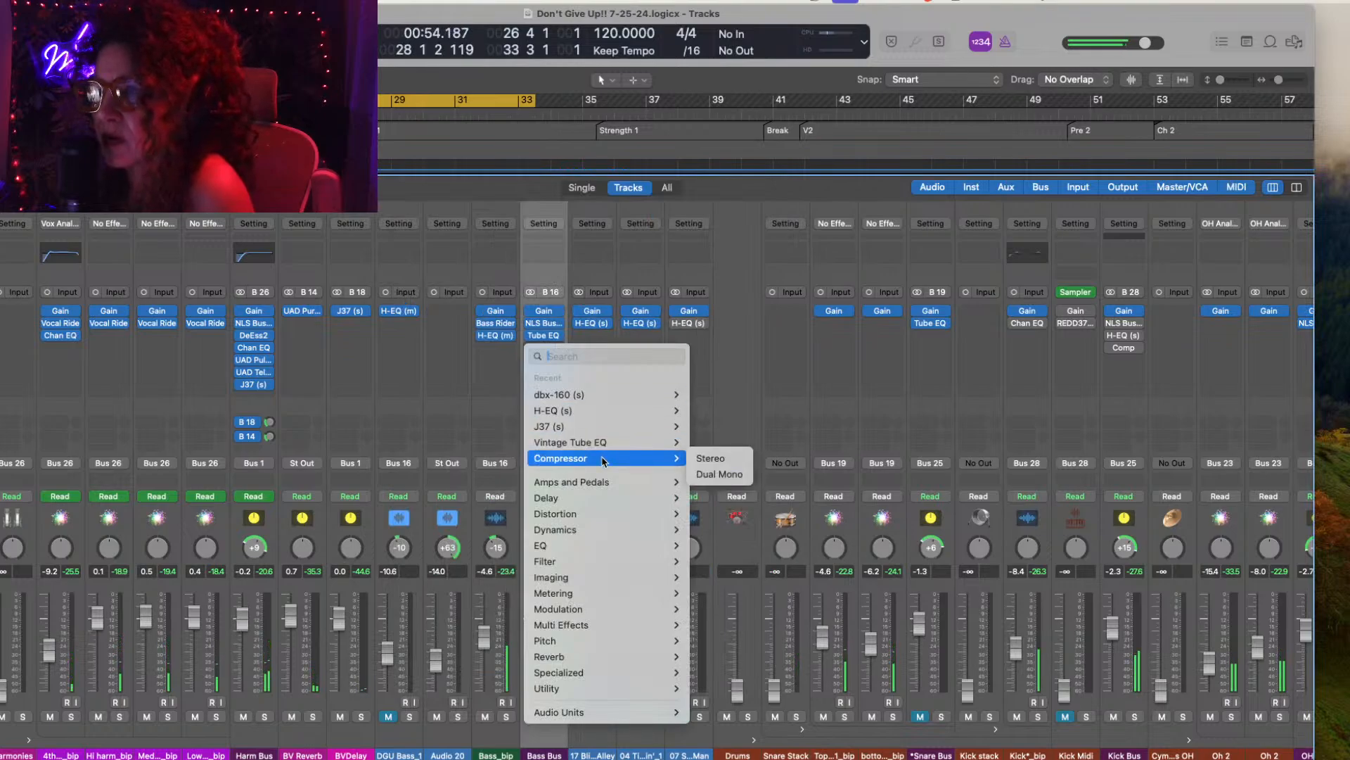
{"action": "left_click", "coordinate": [703, 460]}
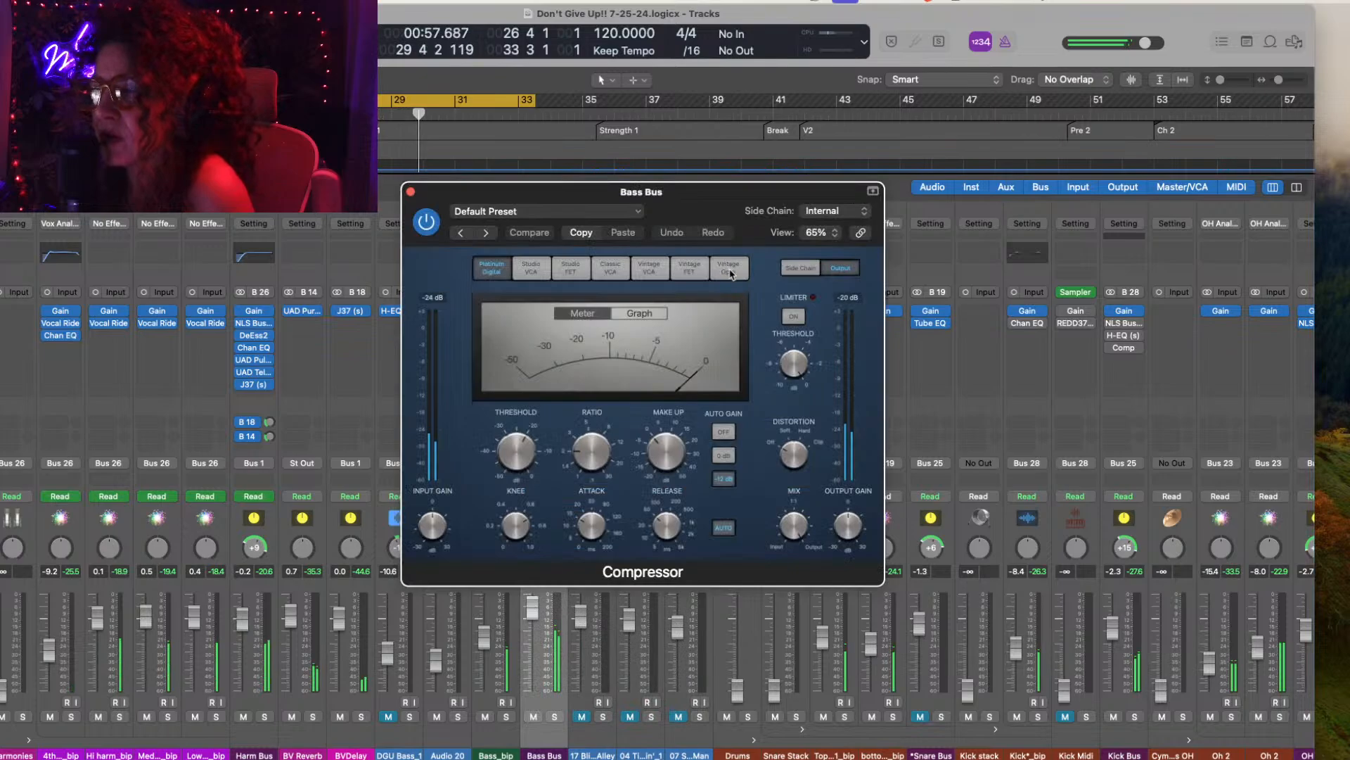
{"action": "left_click", "coordinate": [730, 270]}
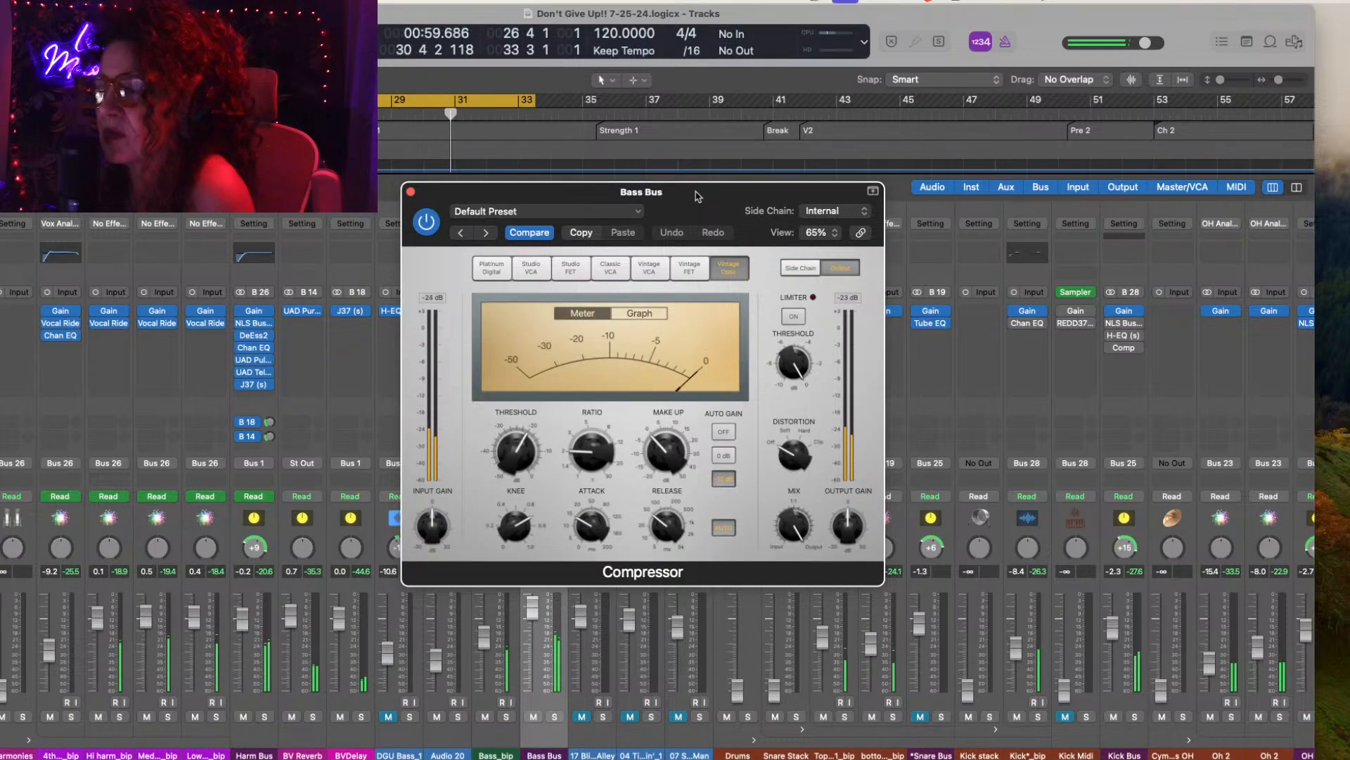
{"action": "left_click_drag", "start_coordinate": [696, 197], "coordinate": [941, 190]}
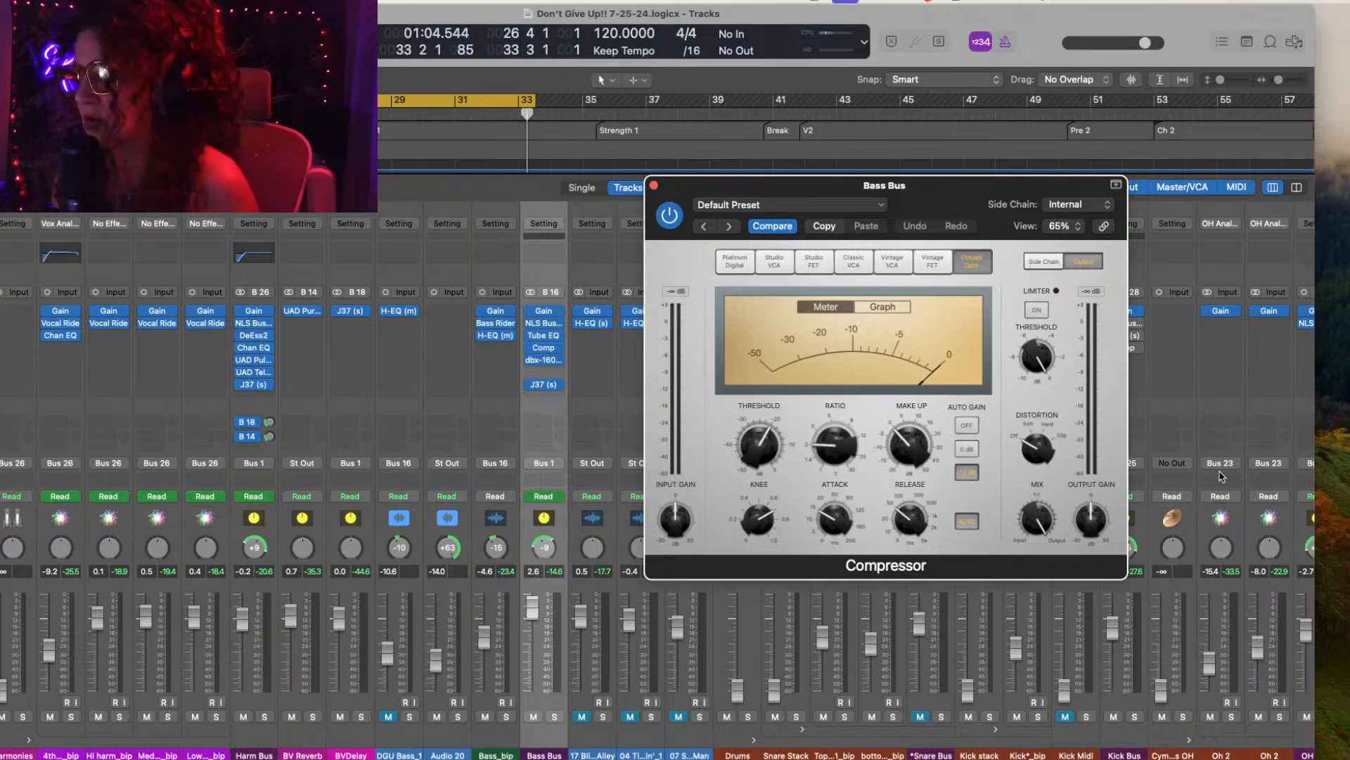
Step: During playback, bypass the dbx-160 on Bass Bus, raise the new Compressor's ratio and set its threshold to about -21 dB
{"action": "key", "text": "space"}
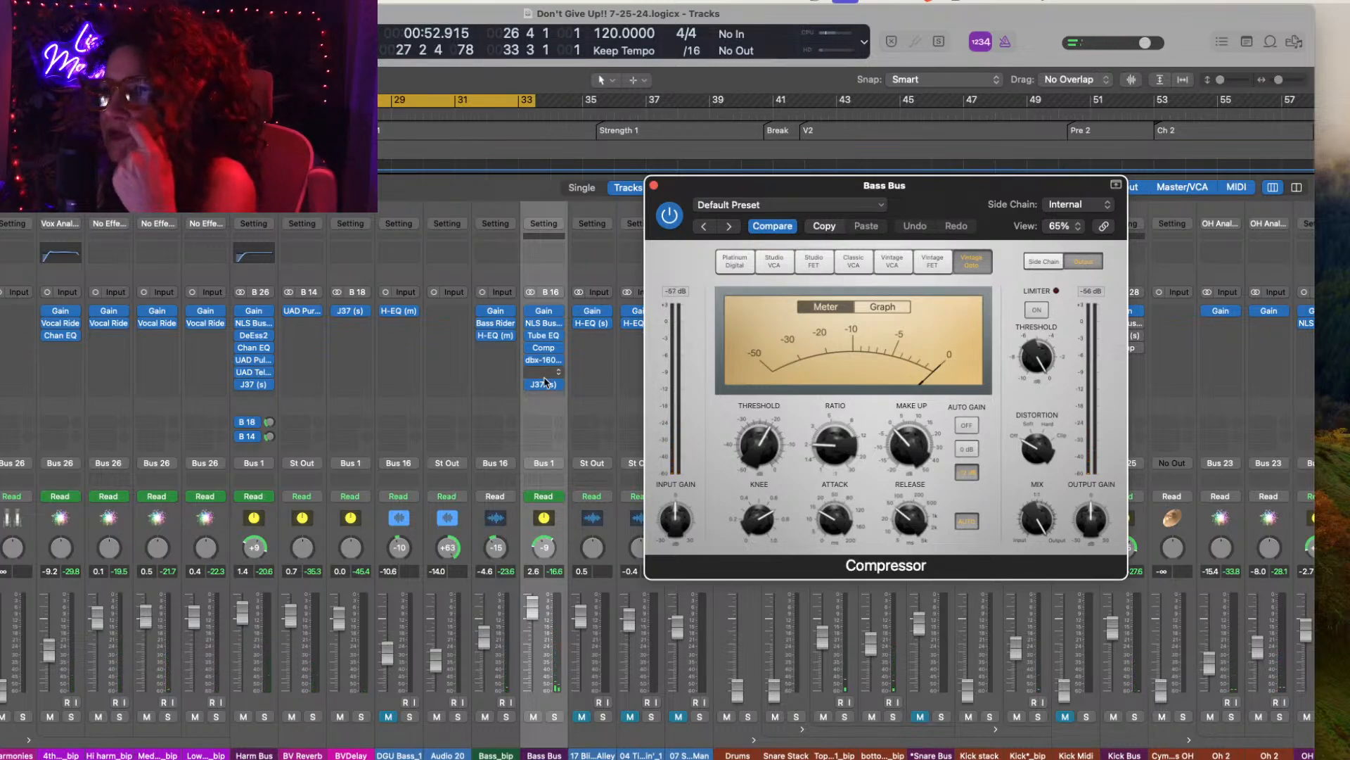
{"action": "mouse_move", "coordinate": [563, 362]}
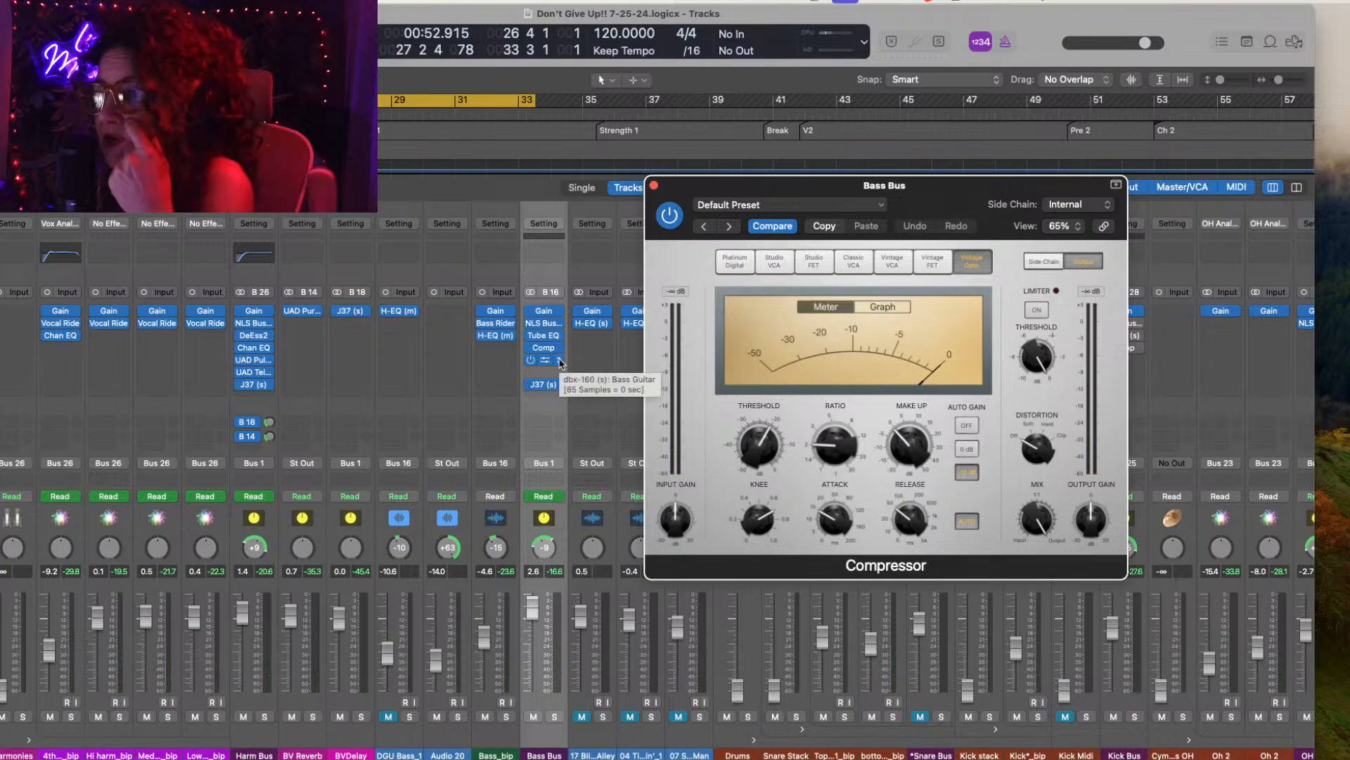
{"action": "key", "text": "space"}
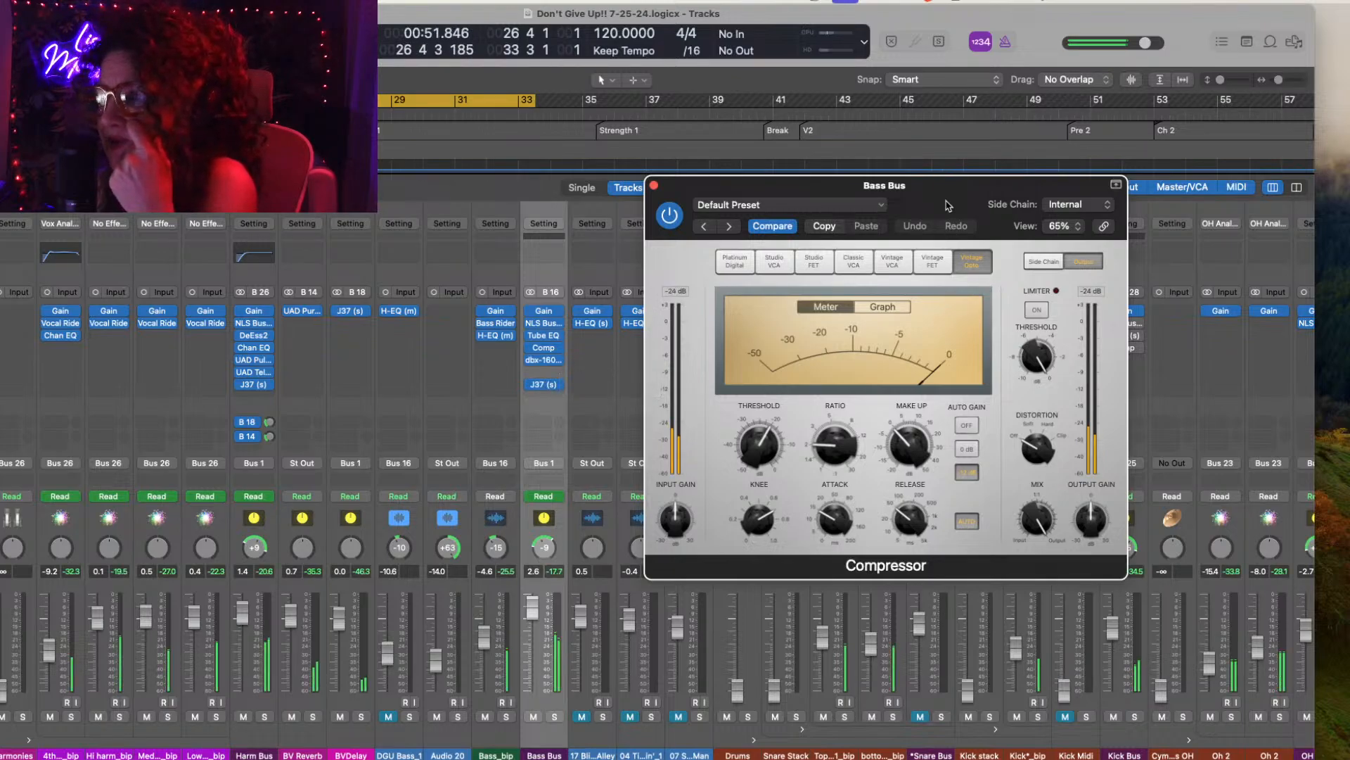
{"action": "left_click", "coordinate": [531, 360]}
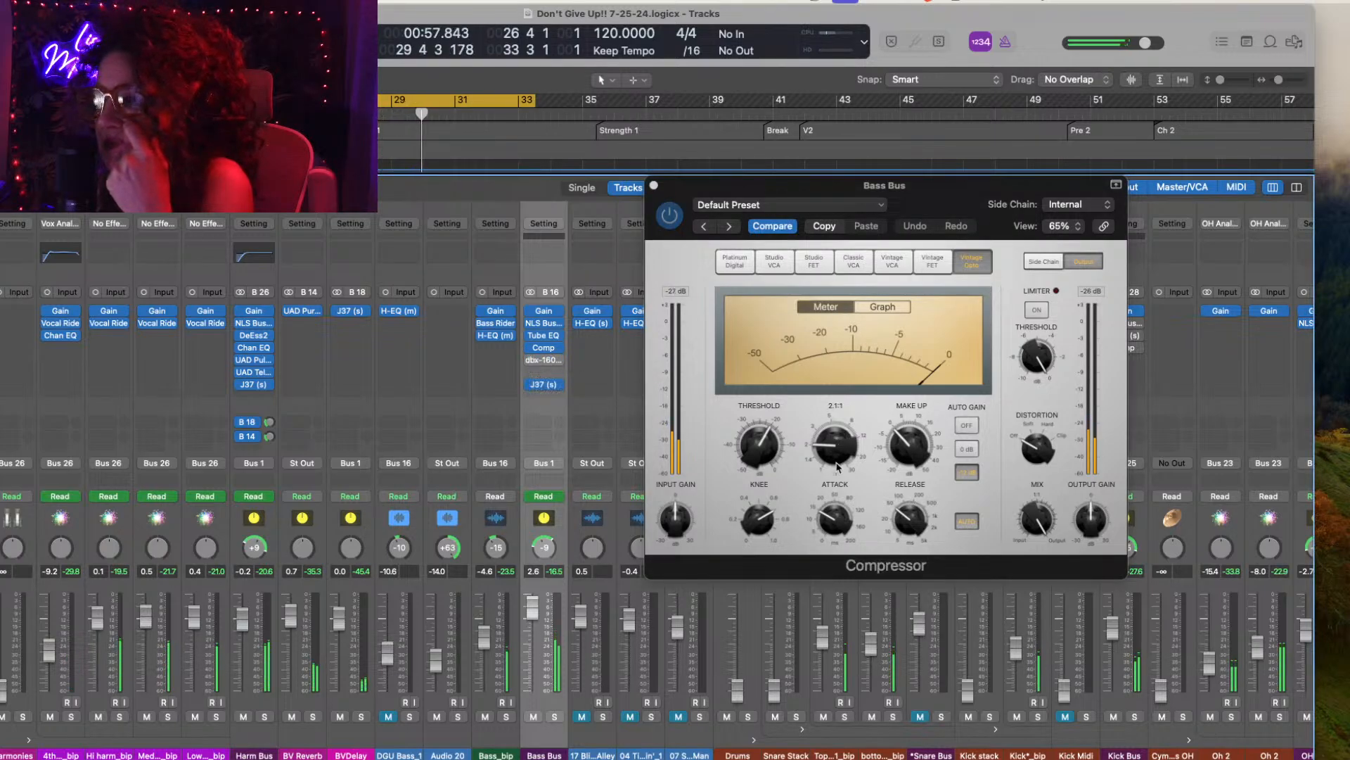
{"action": "left_click_drag", "start_coordinate": [827, 456], "coordinate": [819, 439]}
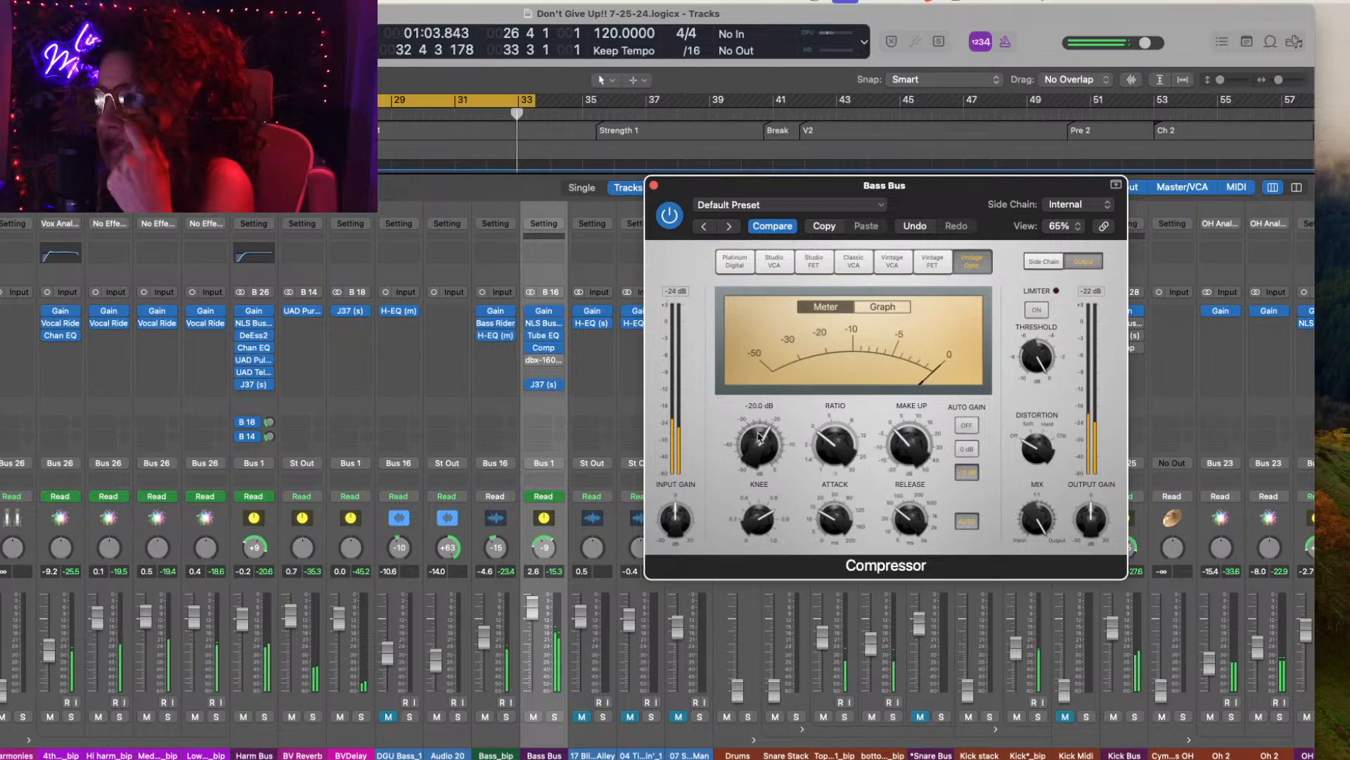
{"action": "mouse_move", "coordinate": [753, 438]}
{"action": "left_mouse_down"}
{"action": "mouse_move", "coordinate": [747, 456]}
{"action": "mouse_move", "coordinate": [749, 427]}
{"action": "mouse_move", "coordinate": [740, 481]}
{"action": "mouse_move", "coordinate": [738, 437]}
{"action": "left_mouse_up"}
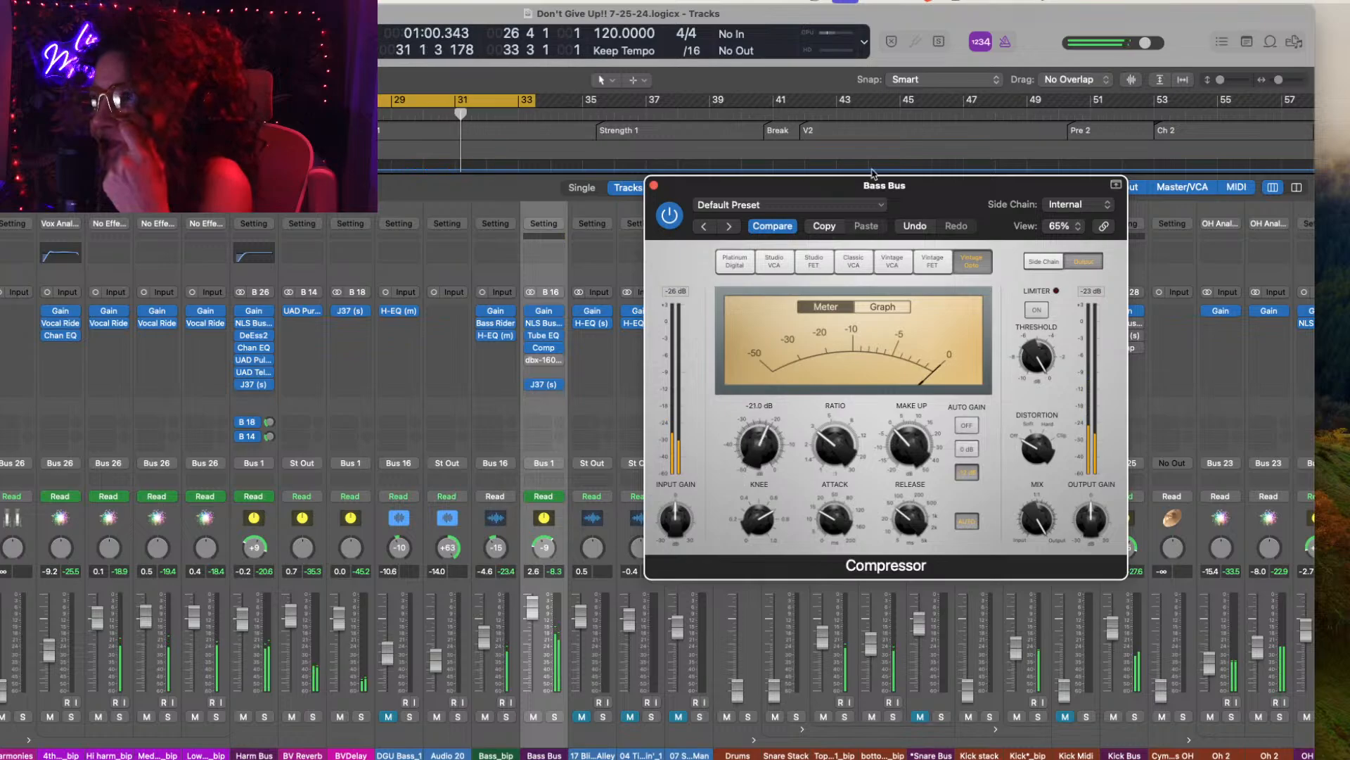
Step: Load the Vintage Bass preset in the Bass Bus Compressor, lower its output gain to -4.0 dB and switch the model to Vintage Opto
{"action": "left_click", "coordinate": [881, 205]}
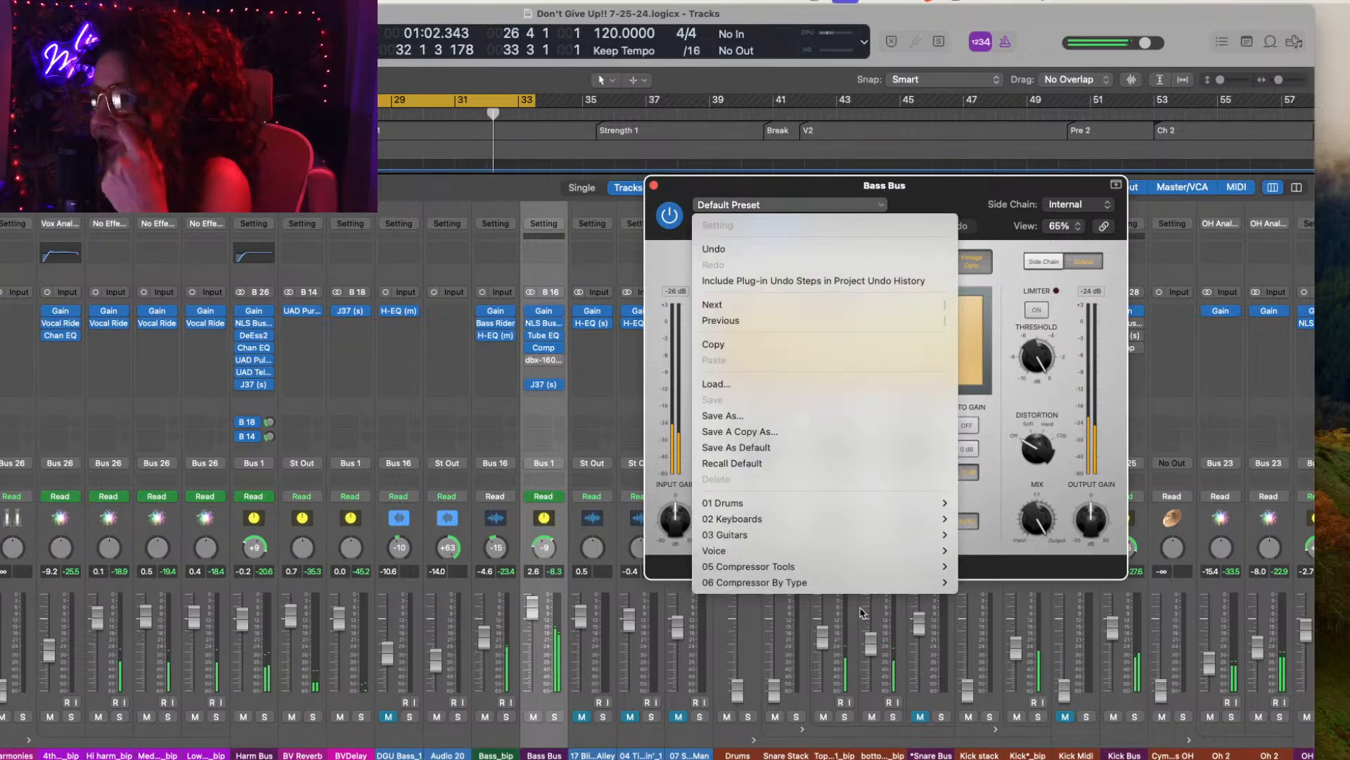
{"action": "mouse_move", "coordinate": [869, 538]}
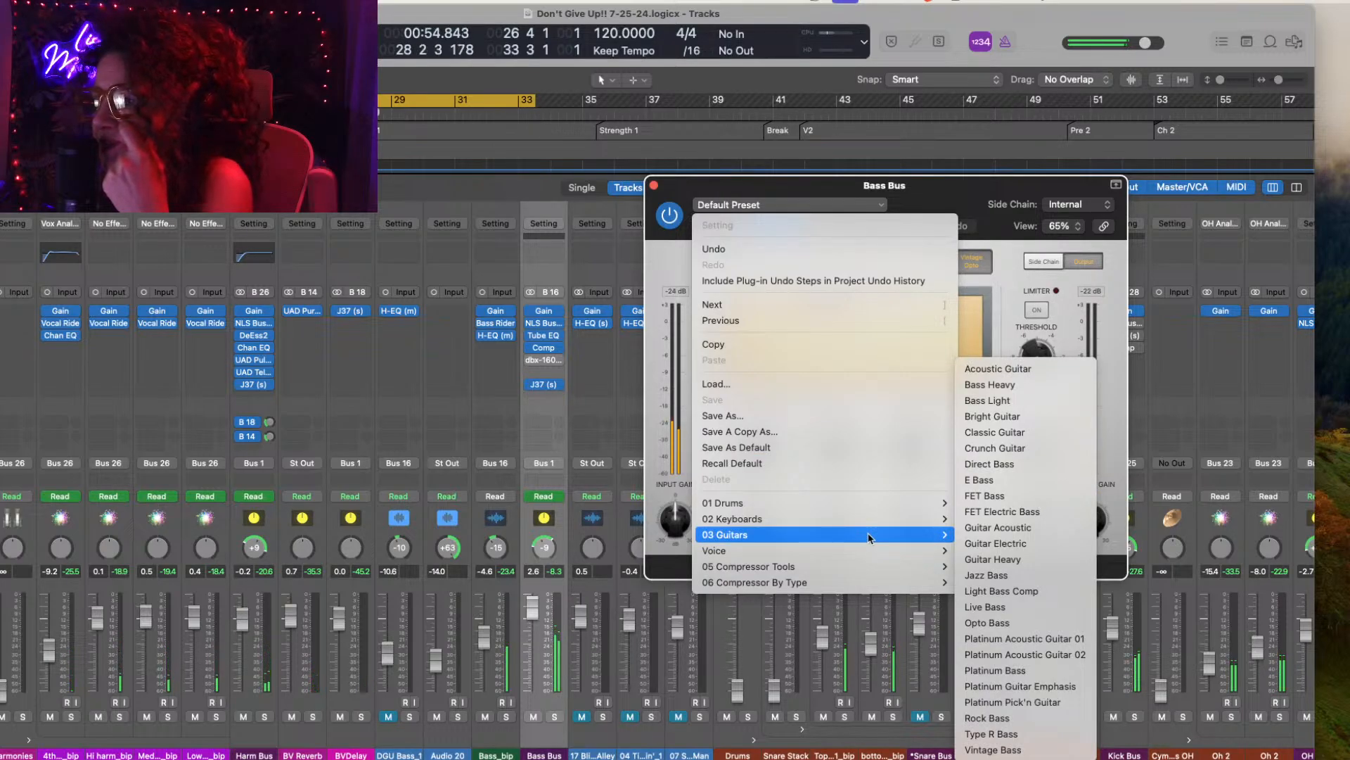
{"action": "left_click", "coordinate": [976, 749]}
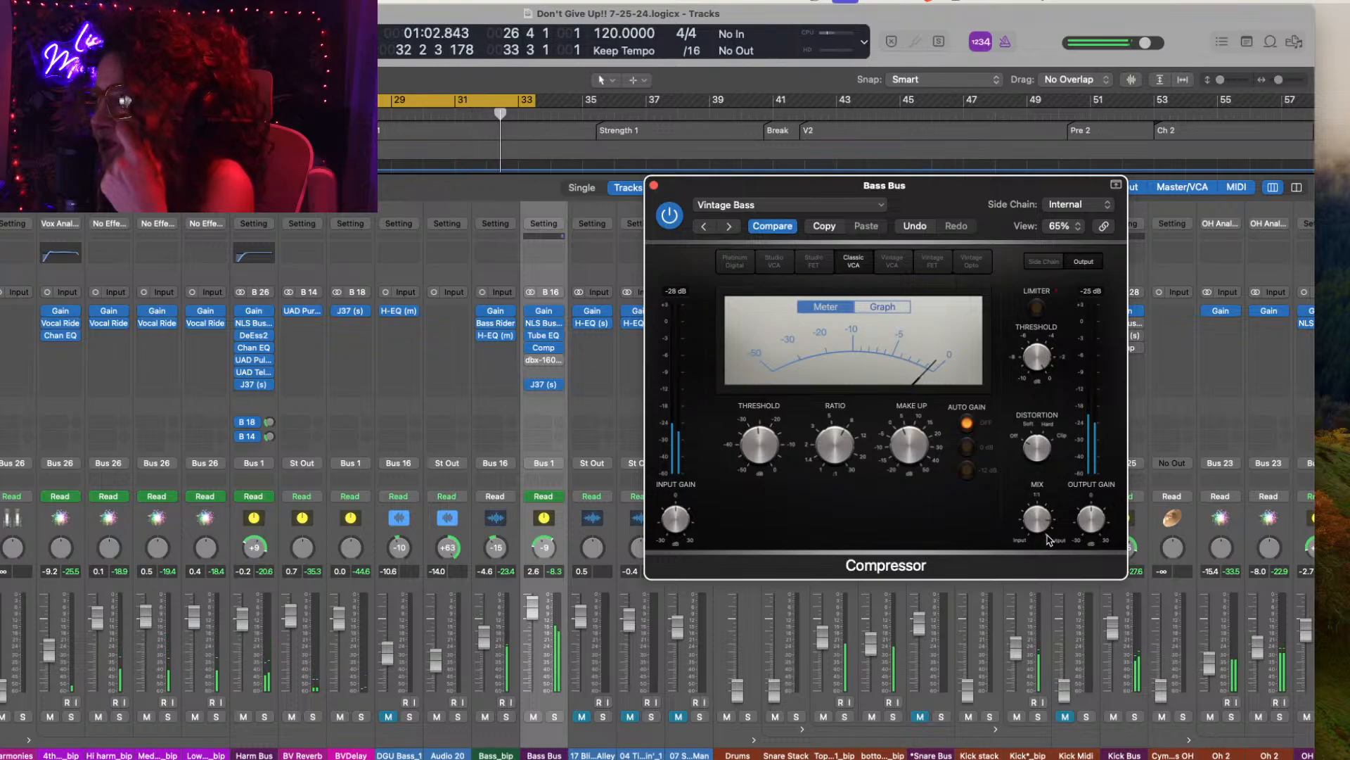
{"action": "left_click_drag", "start_coordinate": [1081, 512], "coordinate": [1080, 521]}
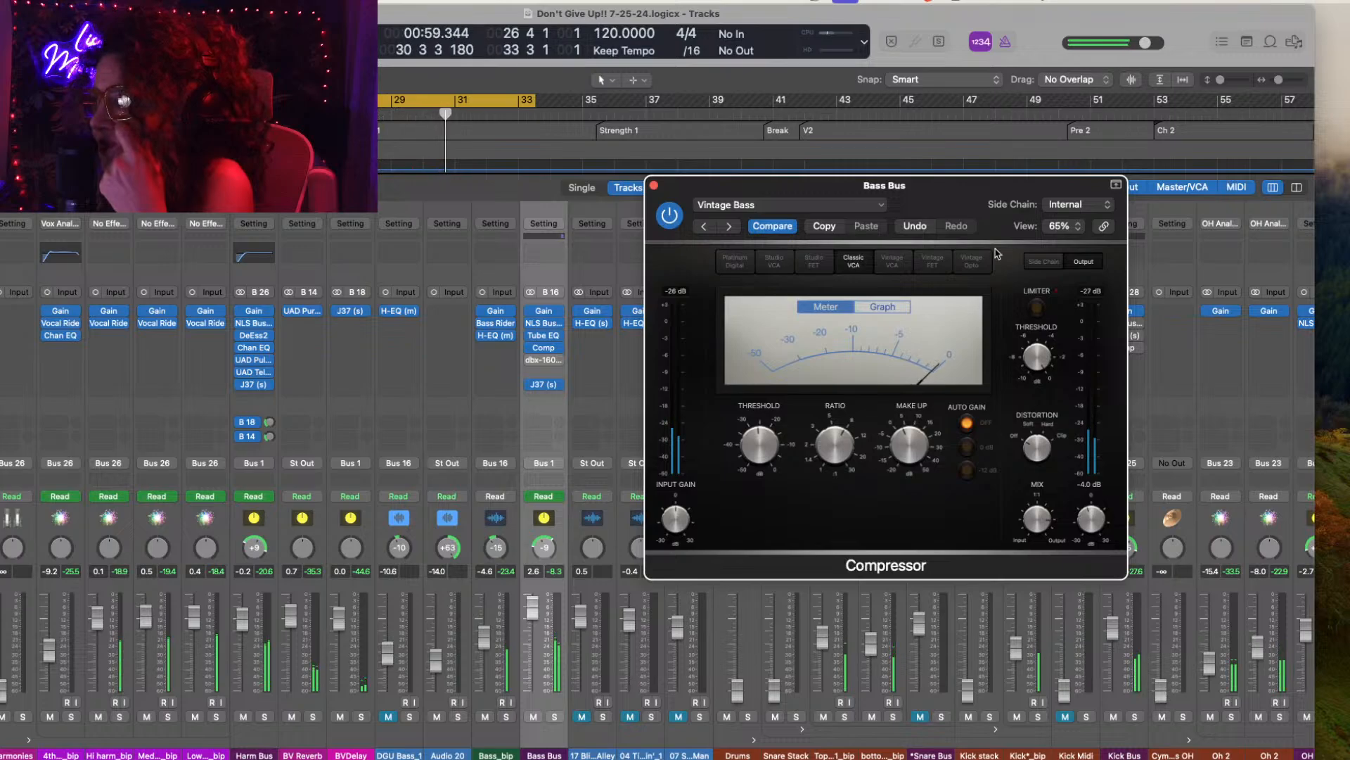
{"action": "left_click", "coordinate": [983, 266]}
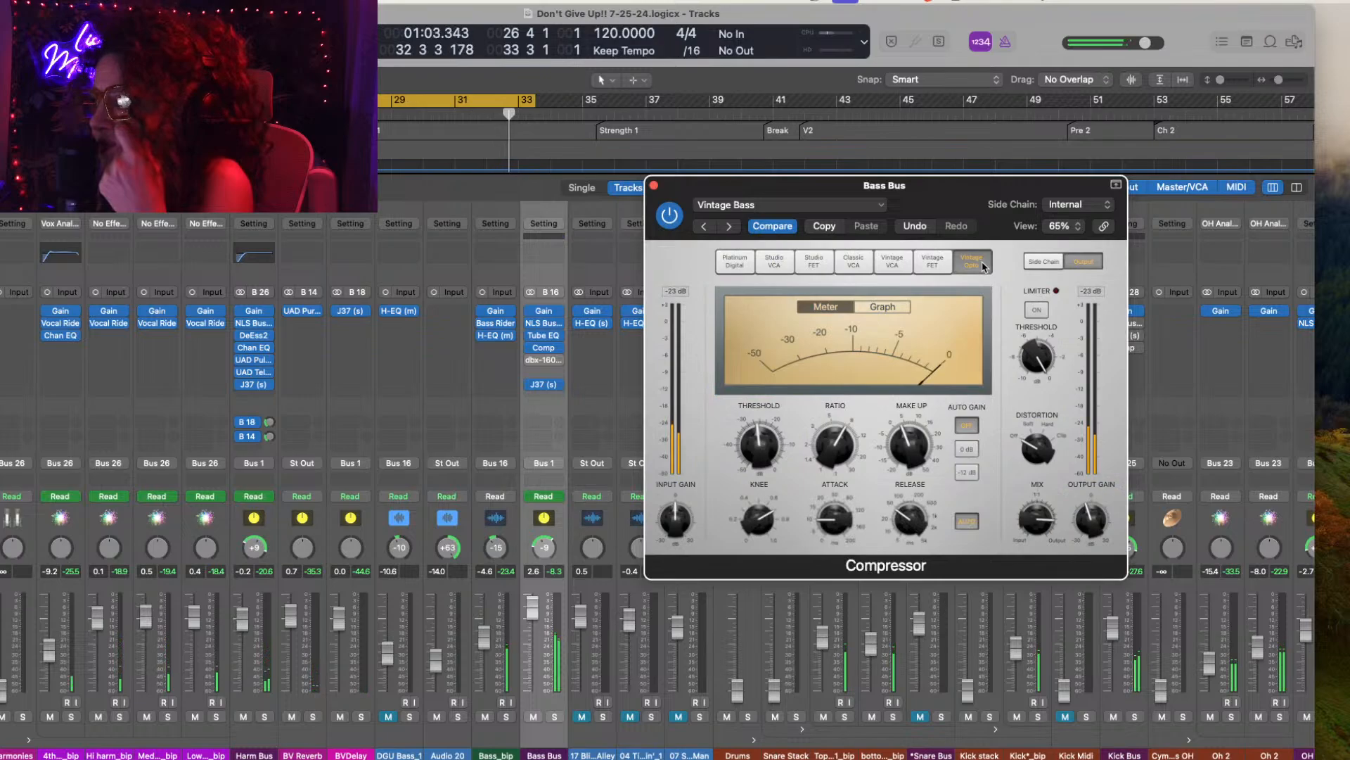
{"action": "key", "text": "space"}
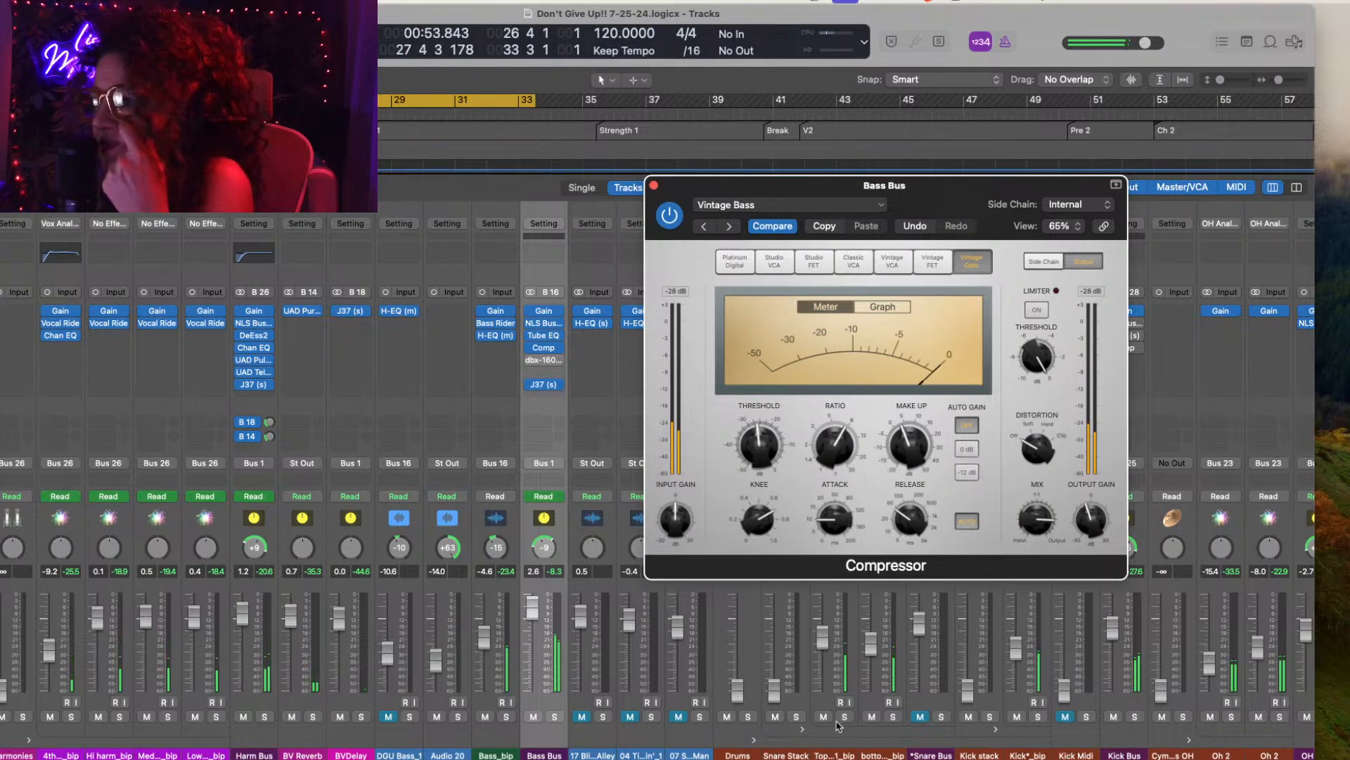
Step: Briefly solo the 17 Alley reference track and the Bass Bus in turn to compare their bass tone
{"action": "left_click", "coordinate": [603, 716]}
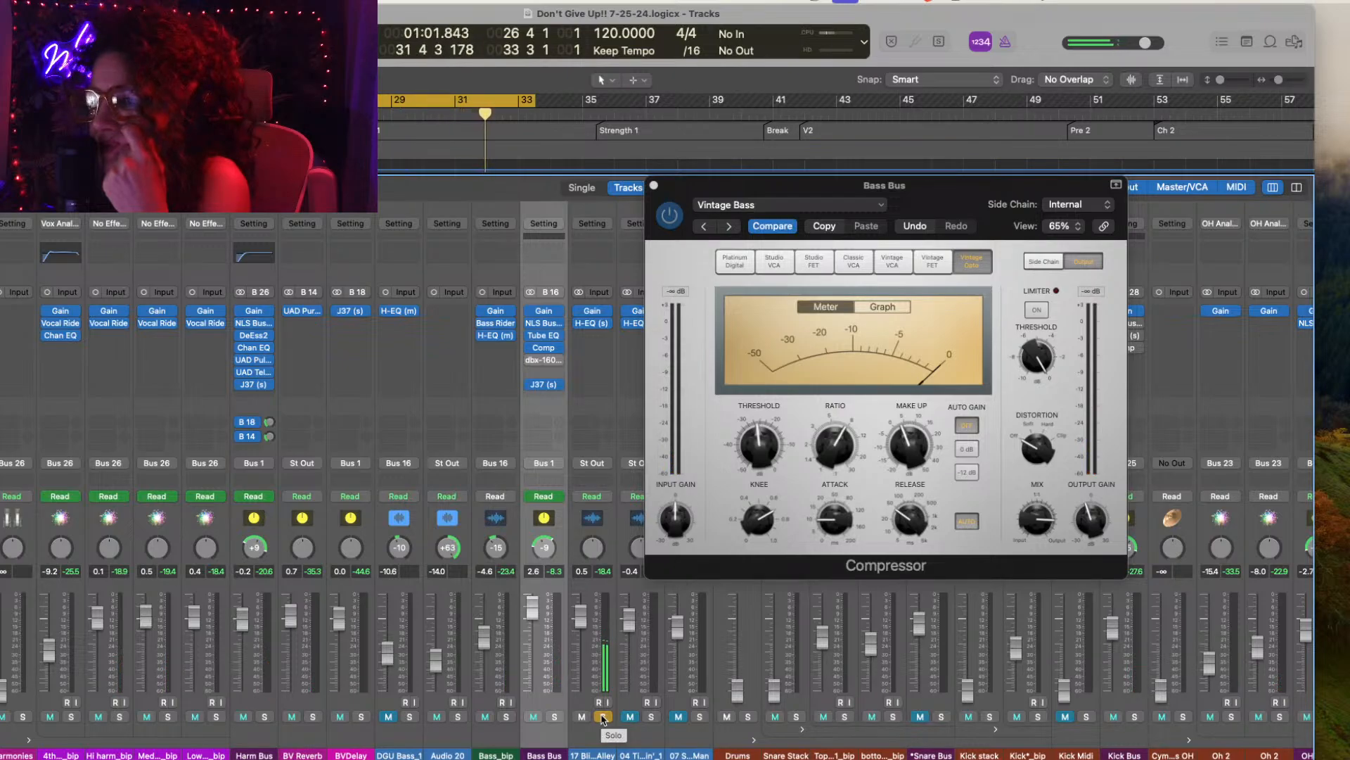
{"action": "left_click", "coordinate": [603, 717]}
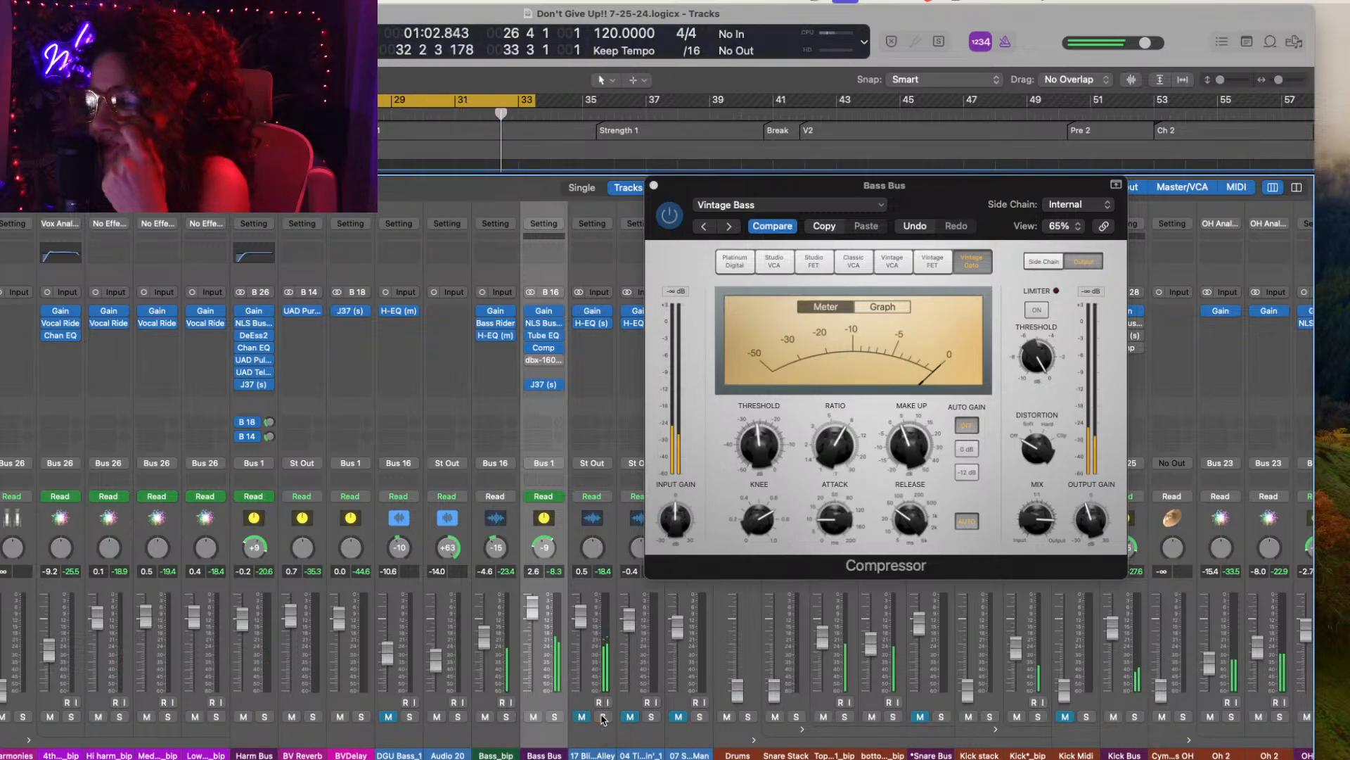
{"action": "left_click", "coordinate": [555, 716]}
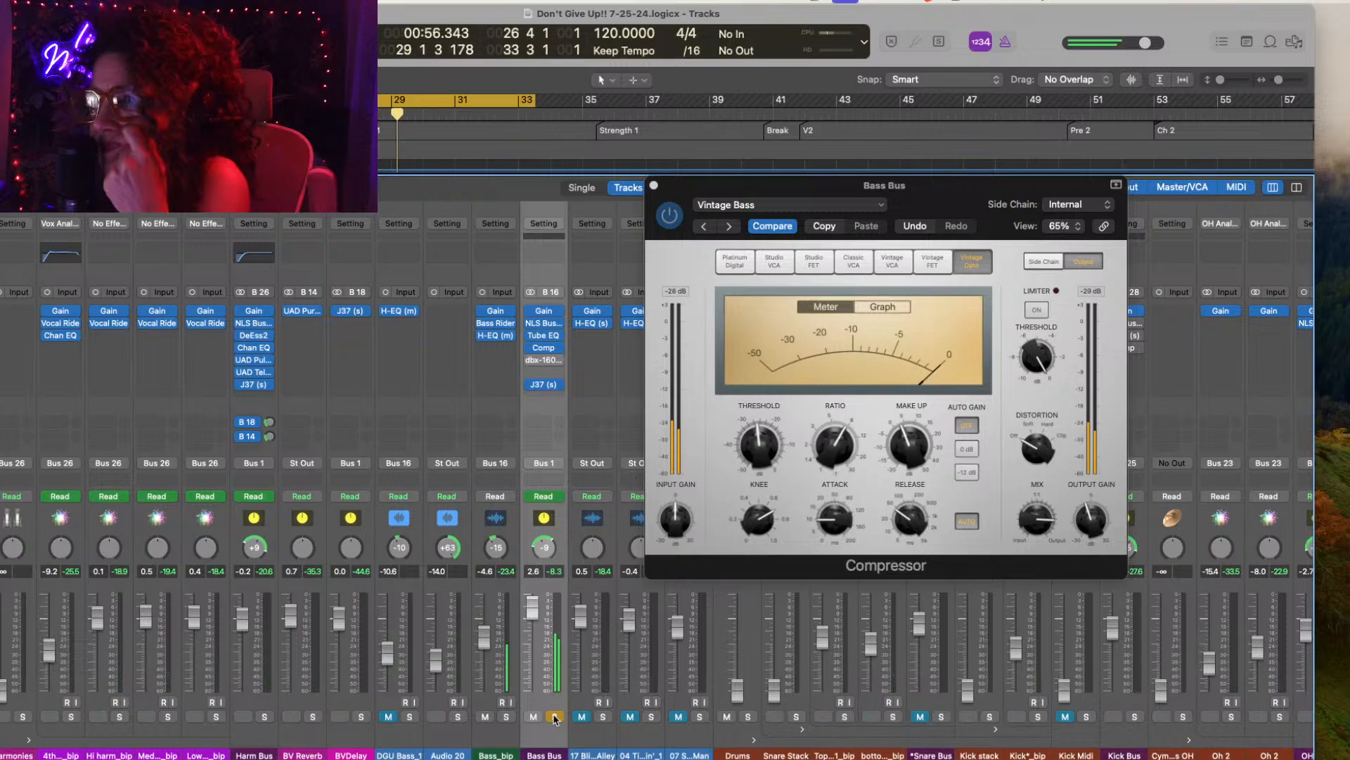
{"action": "left_click", "coordinate": [555, 717]}
Step: Compare the Compressor and dbx-160 on Bass Bus by swapping which one is bypassed, briefly soloing the bus
{"action": "left_click", "coordinate": [530, 348]}
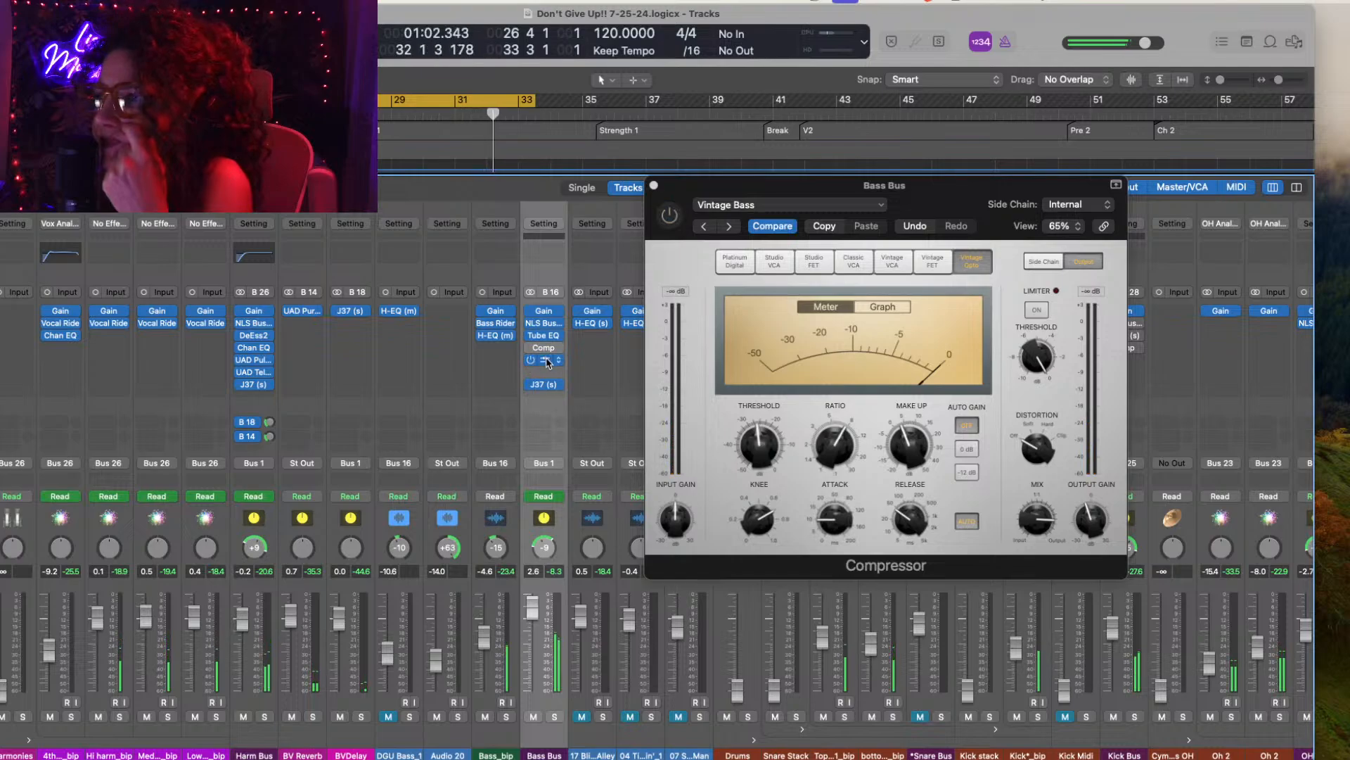
{"action": "left_click", "coordinate": [548, 360]}
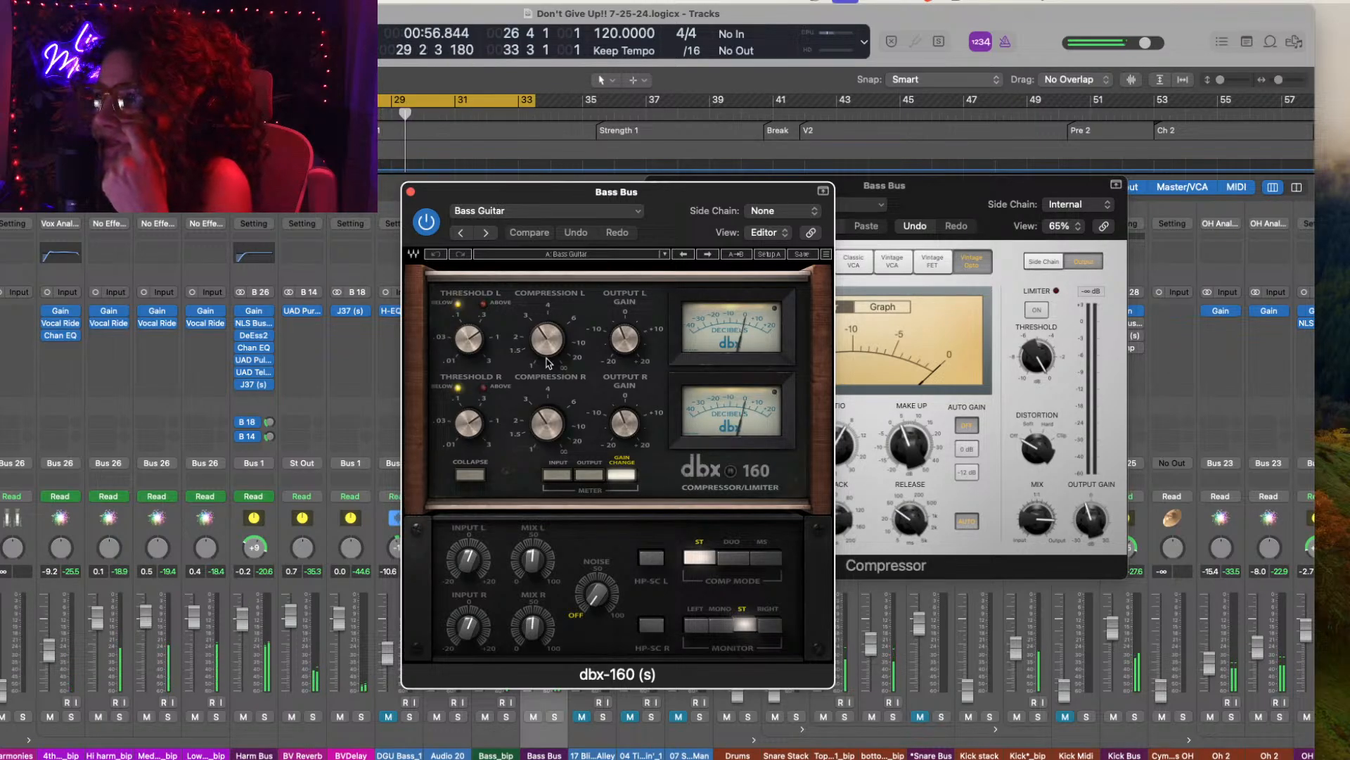
{"action": "left_click", "coordinate": [410, 191]}
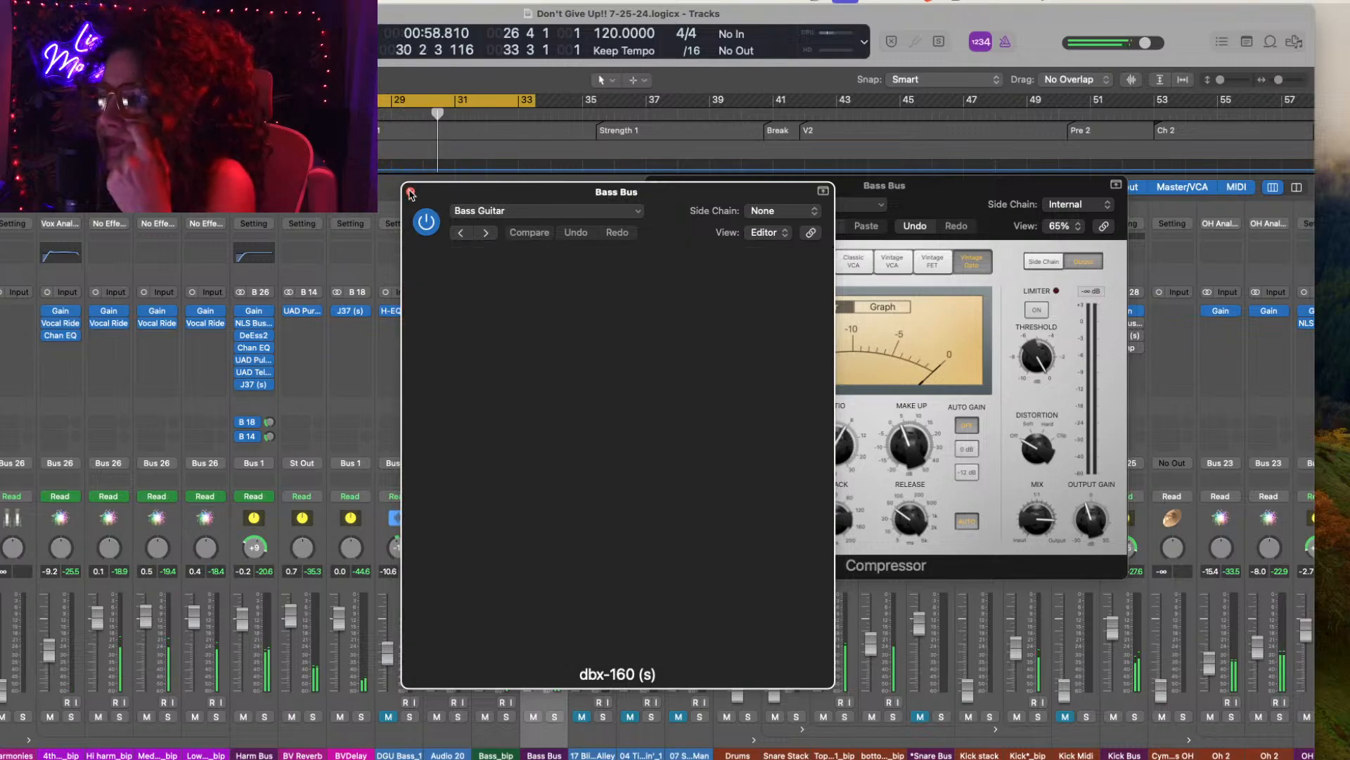
{"action": "left_click", "coordinate": [555, 717]}
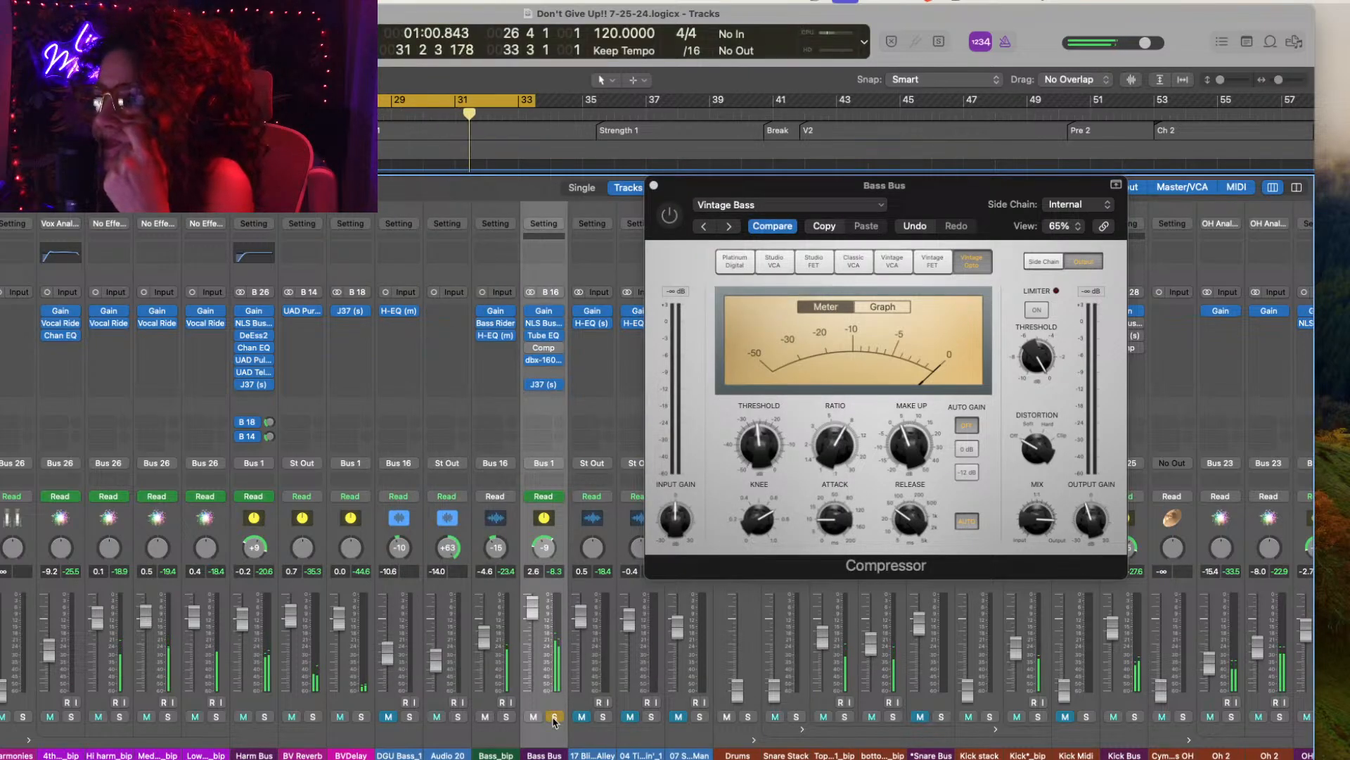
{"action": "left_click", "coordinate": [555, 717]}
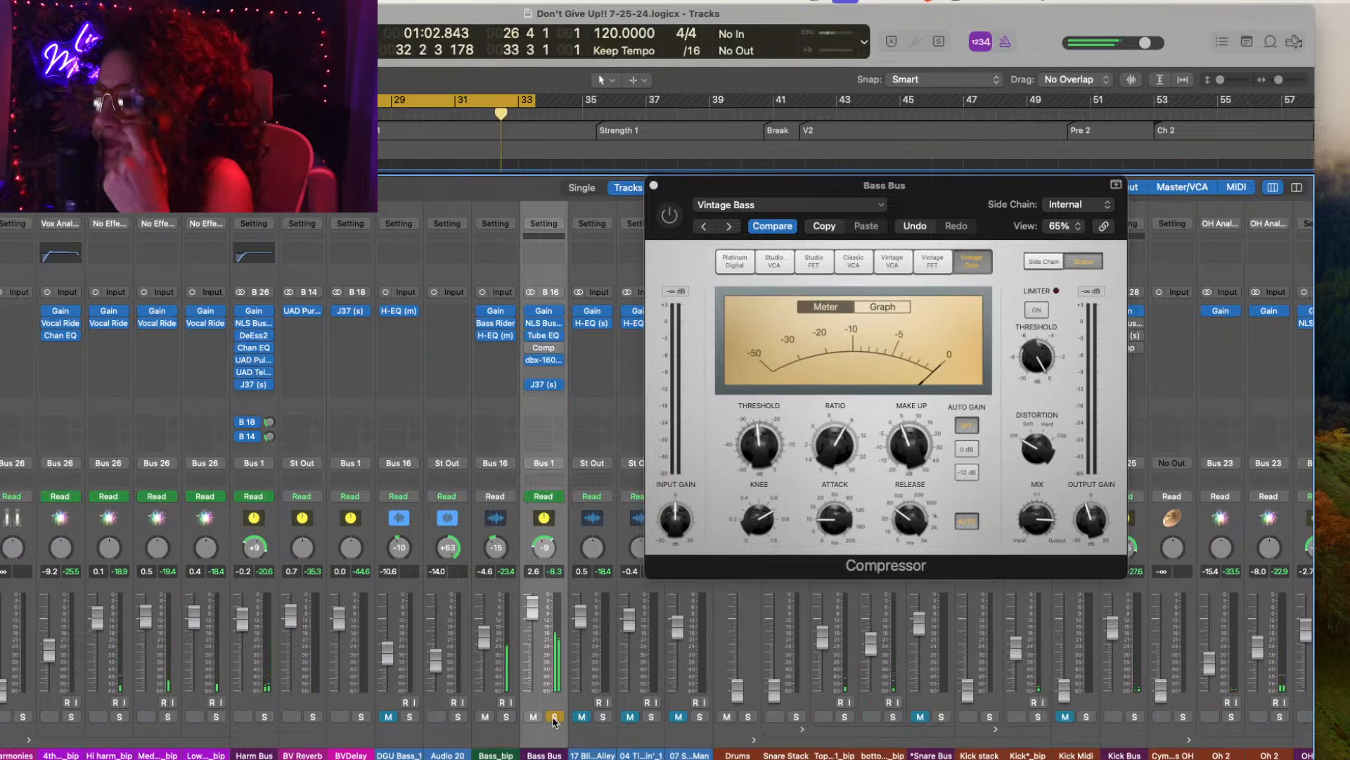
{"action": "left_click", "coordinate": [531, 361]}
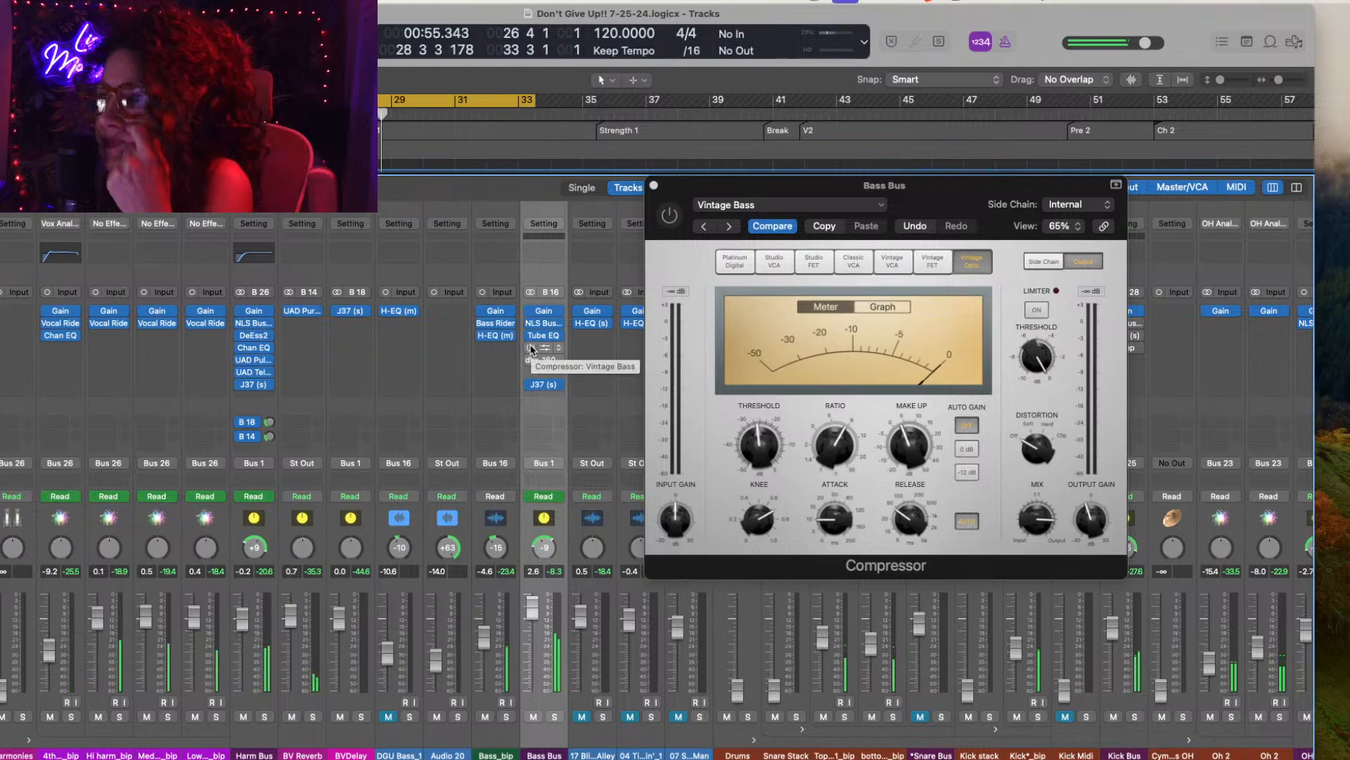
{"action": "left_click", "coordinate": [531, 347]}
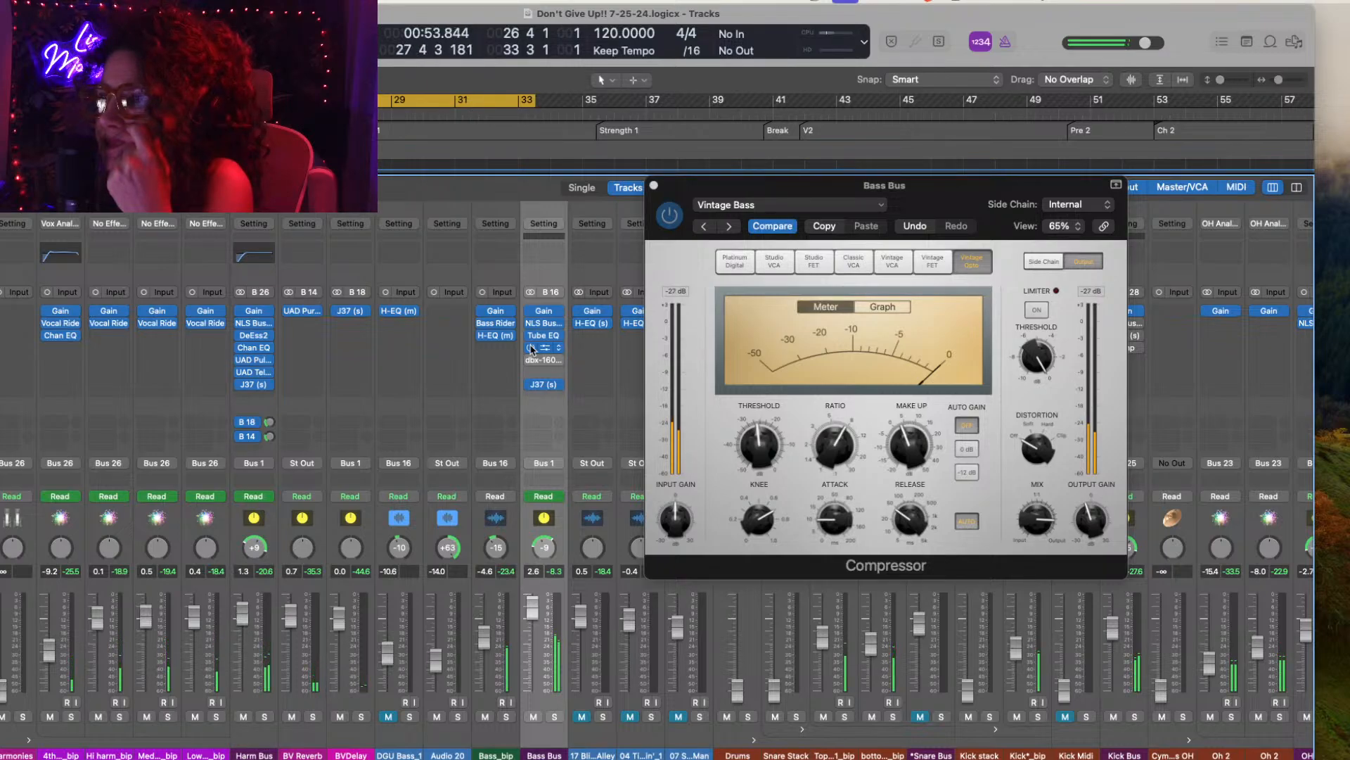
Step: Bypass the H-EQ (m) on Bass_bip and briefly solo the 17 Alley reference track for comparison
{"action": "left_click", "coordinate": [487, 337]}
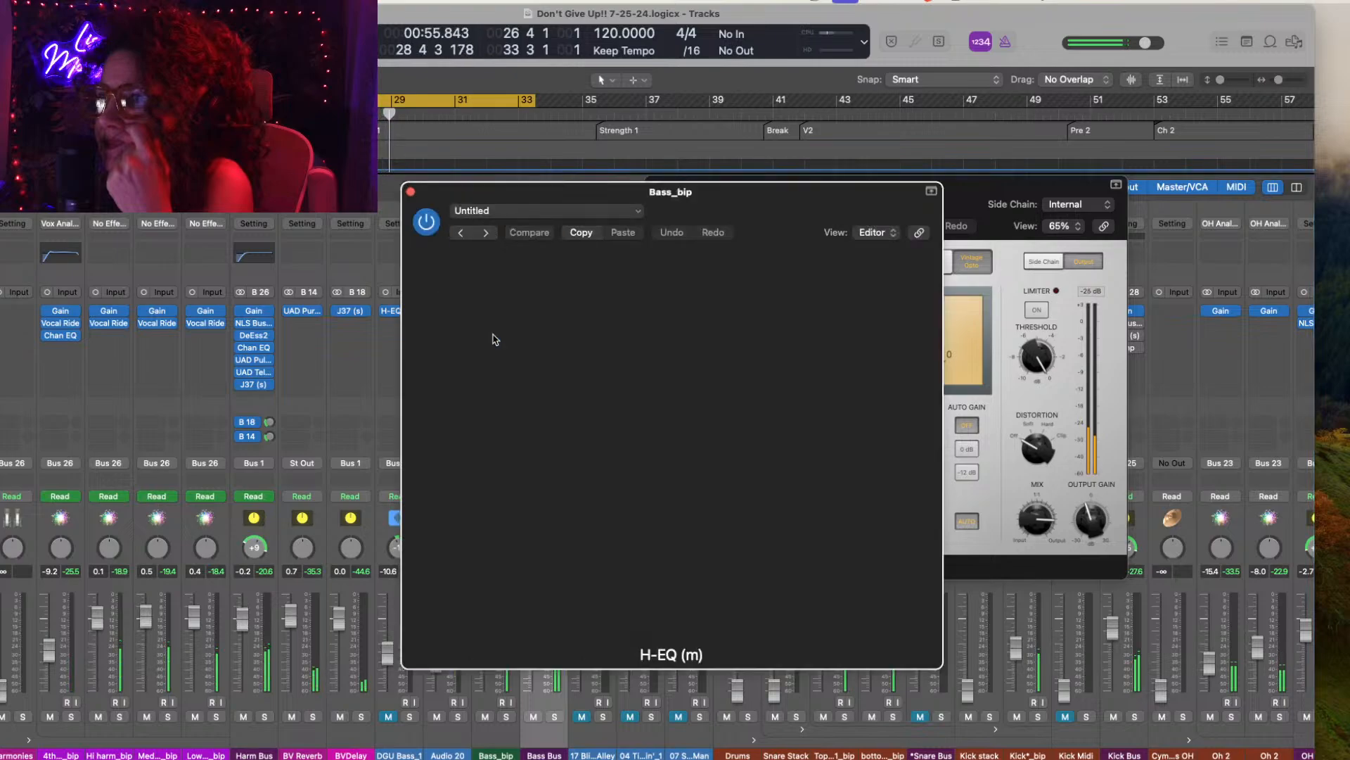
{"action": "left_click", "coordinate": [411, 191]}
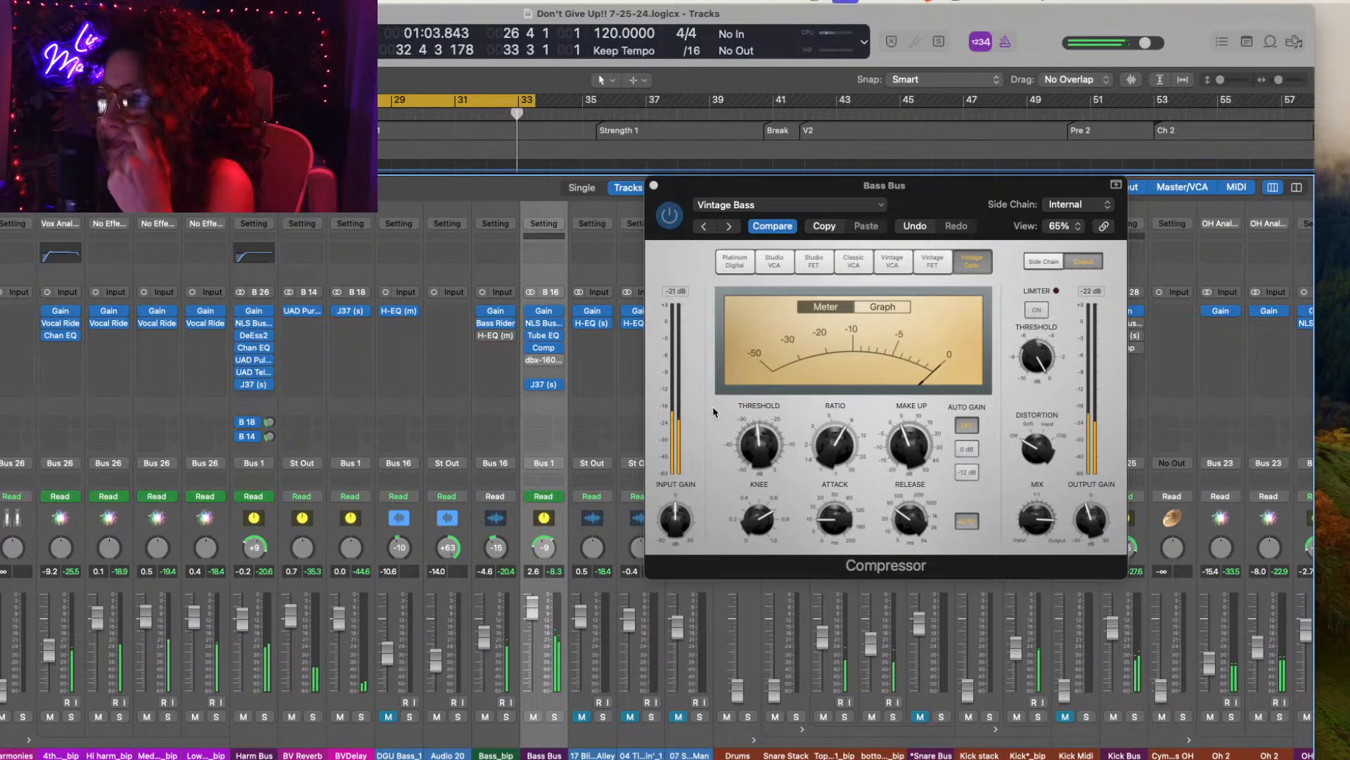
{"action": "left_click", "coordinate": [603, 717]}
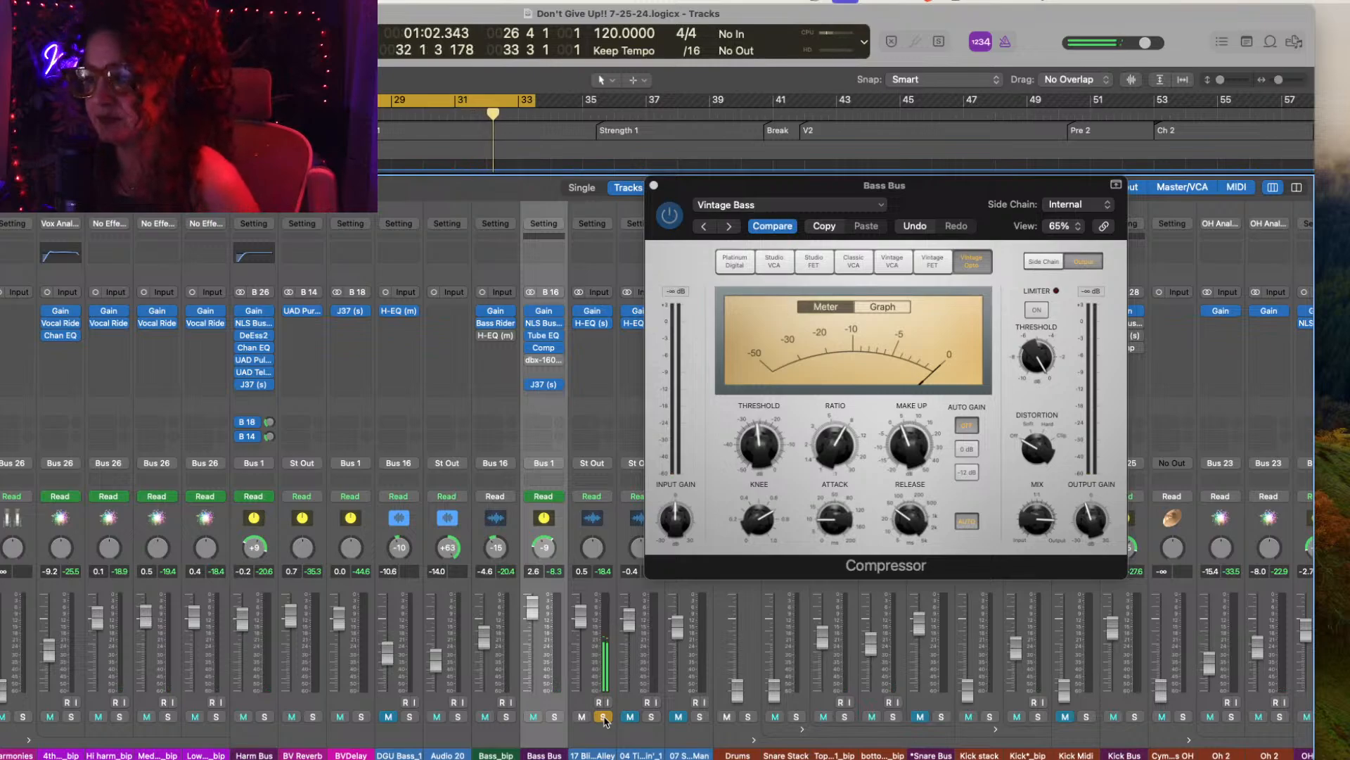
{"action": "left_click", "coordinate": [603, 717]}
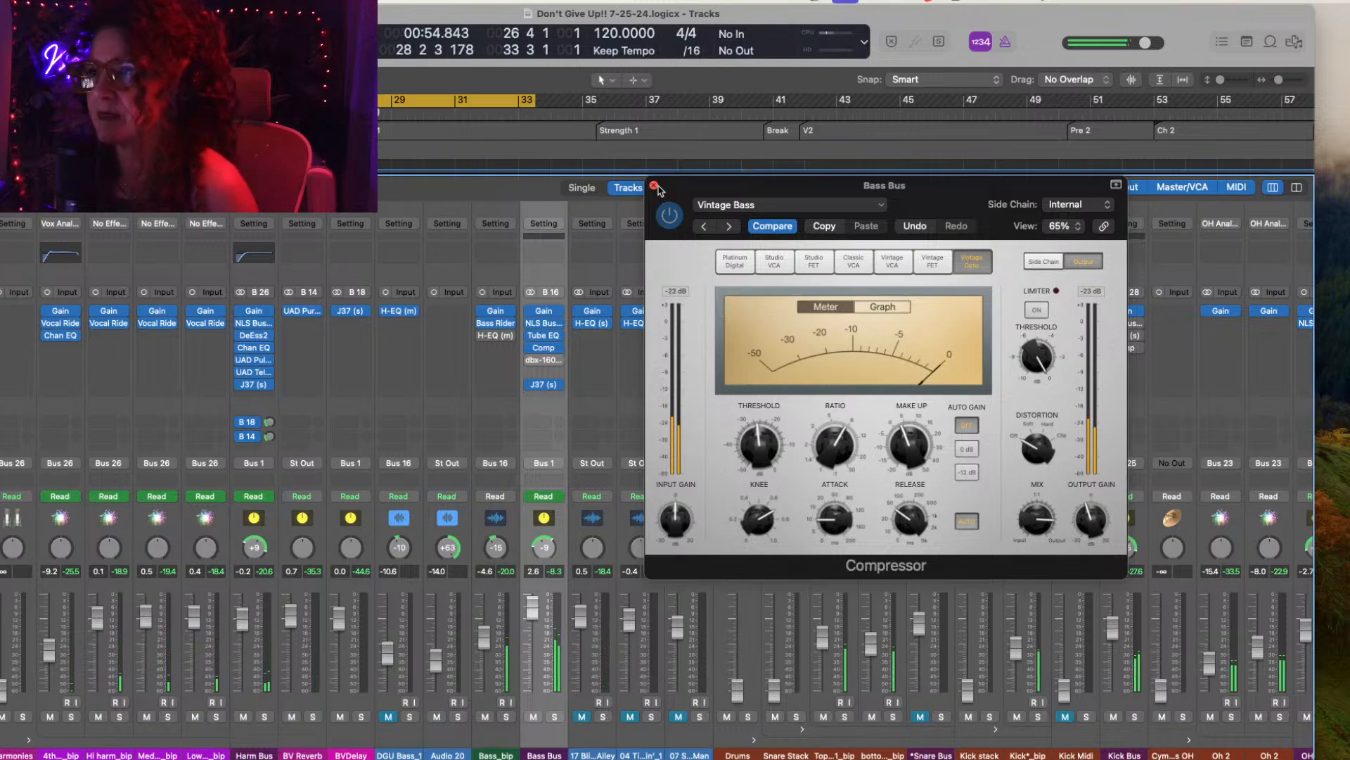
Step: Re-enable the dbx-160 on Bass Bus and remove the Compressor above it
{"action": "left_click", "coordinate": [530, 349]}
{"action": "mouse_move", "coordinate": [531, 360]}
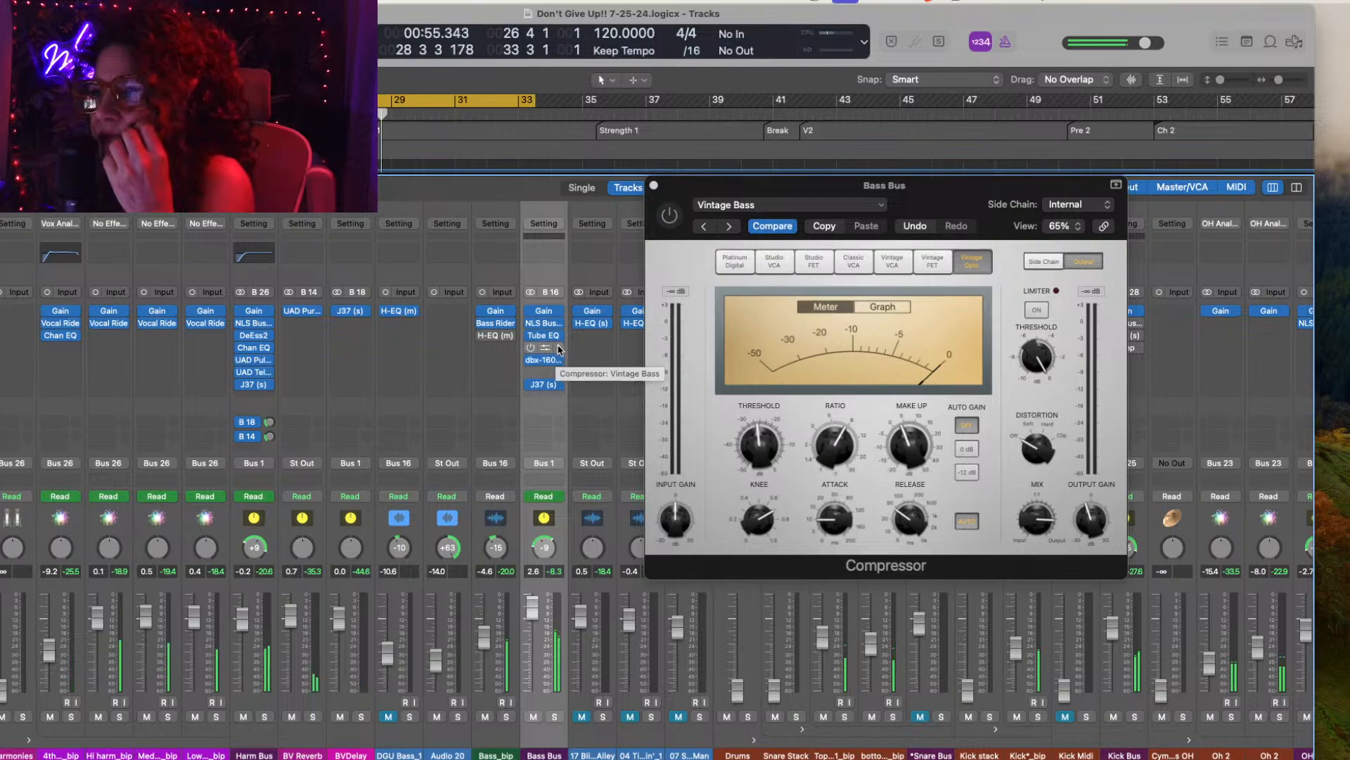
{"action": "left_click", "coordinate": [559, 350]}
{"action": "left_click", "coordinate": [573, 389]}
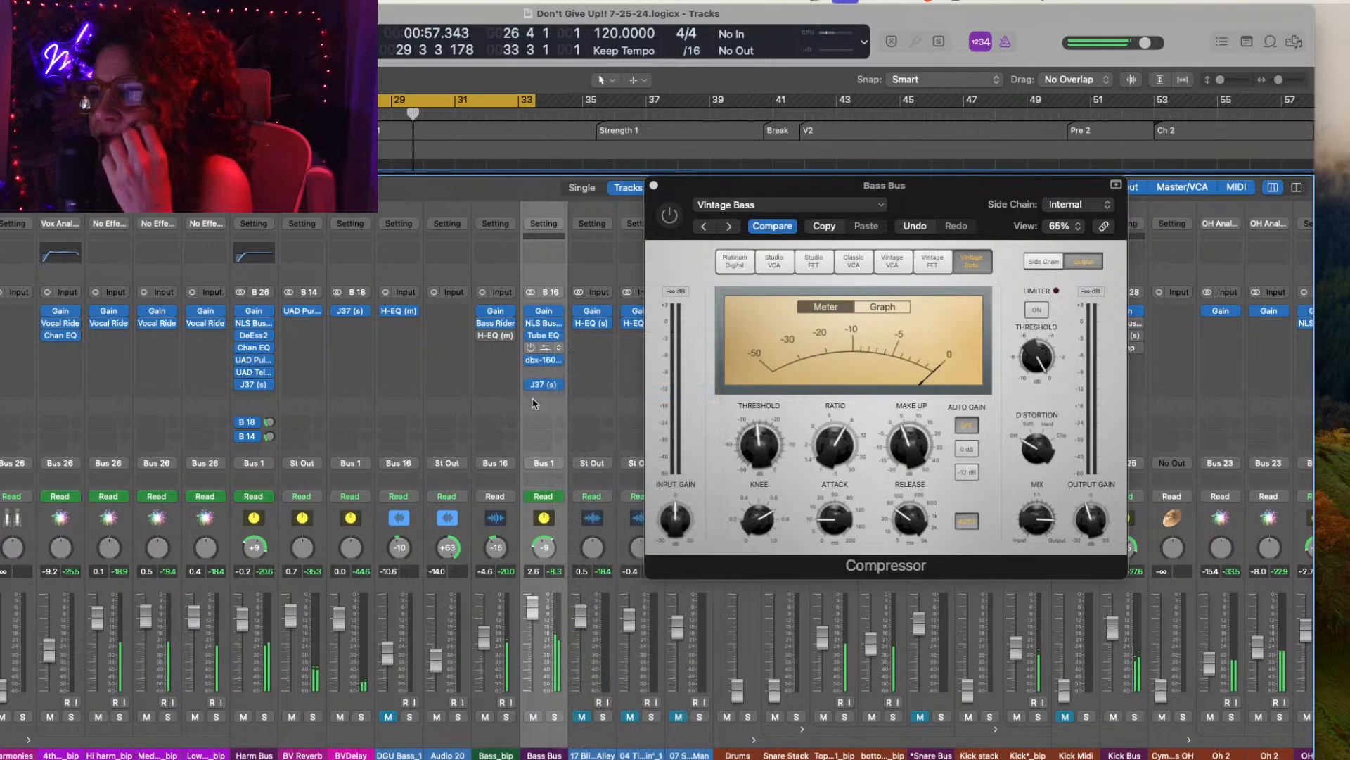
Step: Review the dbx-160 settings and rearrange the Bass Bus inserts so the Tube EQ sits directly before the dbx-160 and J37
{"action": "left_click_drag", "start_coordinate": [545, 347], "coordinate": [544, 337]}
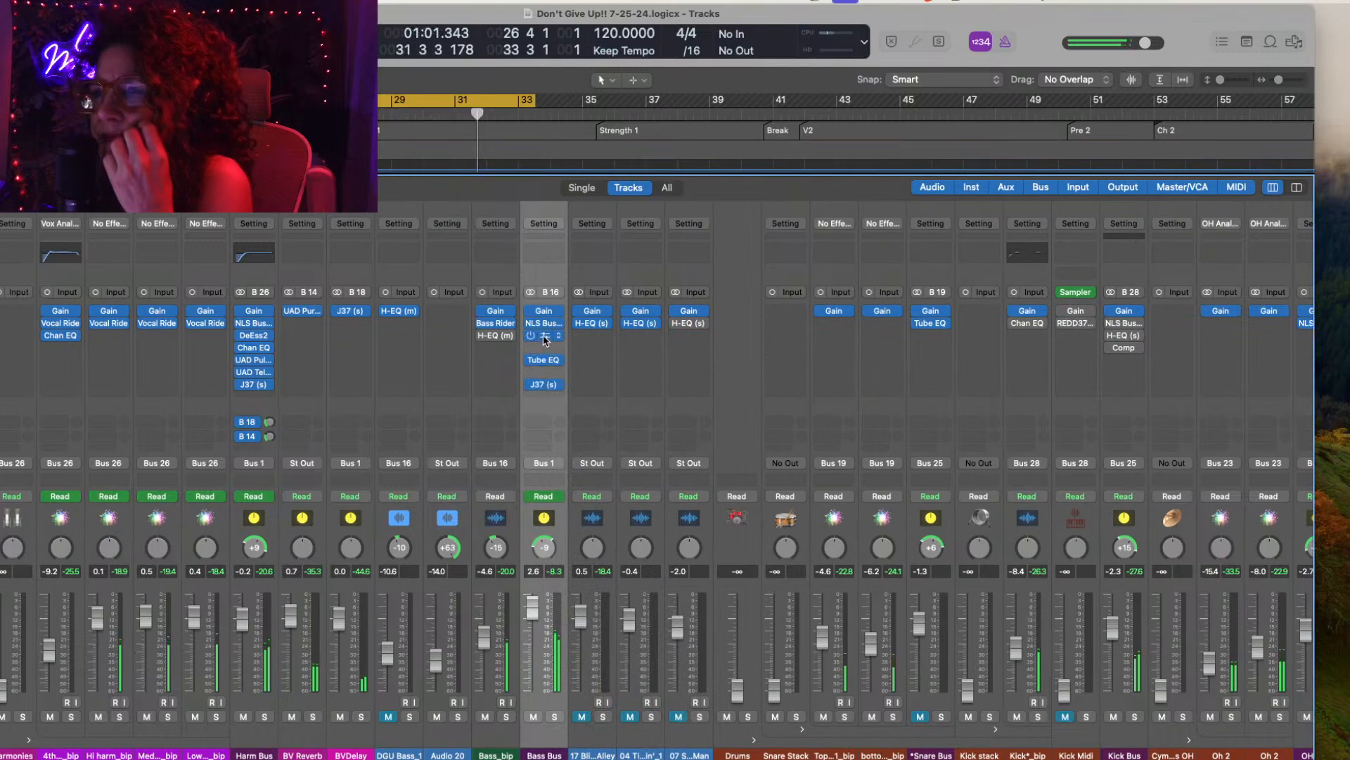
{"action": "left_click", "coordinate": [544, 335]}
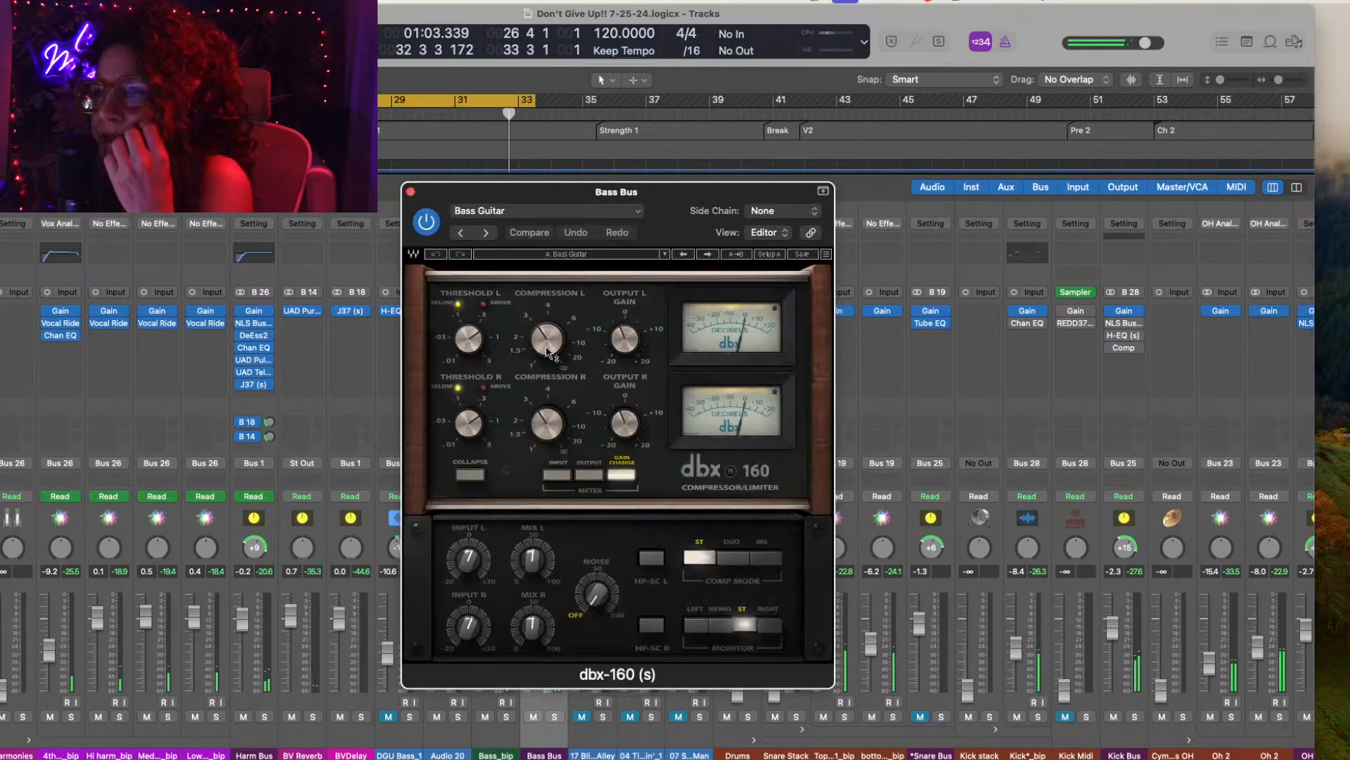
{"action": "left_click", "coordinate": [411, 192]}
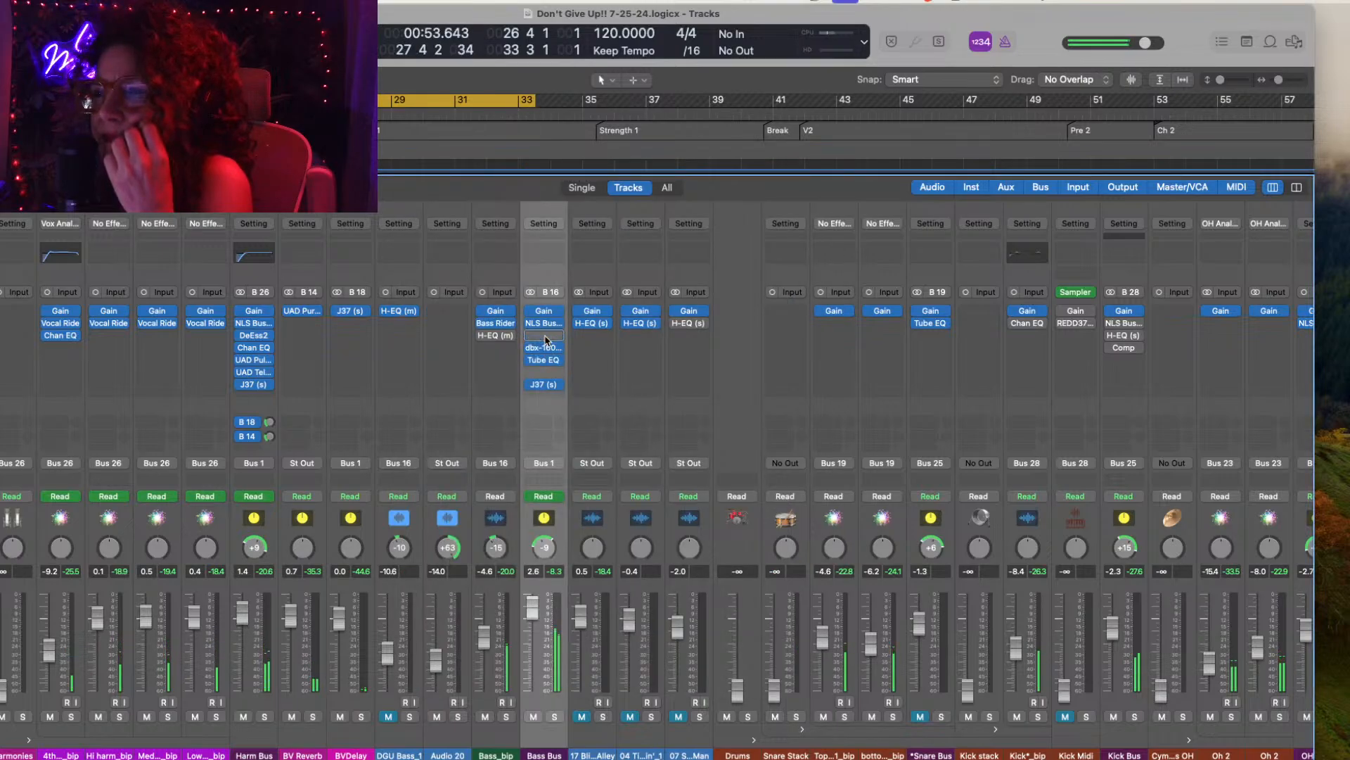
{"action": "mouse_move", "coordinate": [543, 359]}
{"action": "left_mouse_down"}
{"action": "mouse_move", "coordinate": [545, 340]}
{"action": "mouse_move", "coordinate": [546, 375]}
{"action": "mouse_move", "coordinate": [548, 361]}
{"action": "left_mouse_up"}
Step: Bypass the J37 tape plug-in on Bass Bus, toggling it during playback to compare the sound
{"action": "left_click", "coordinate": [548, 361]}
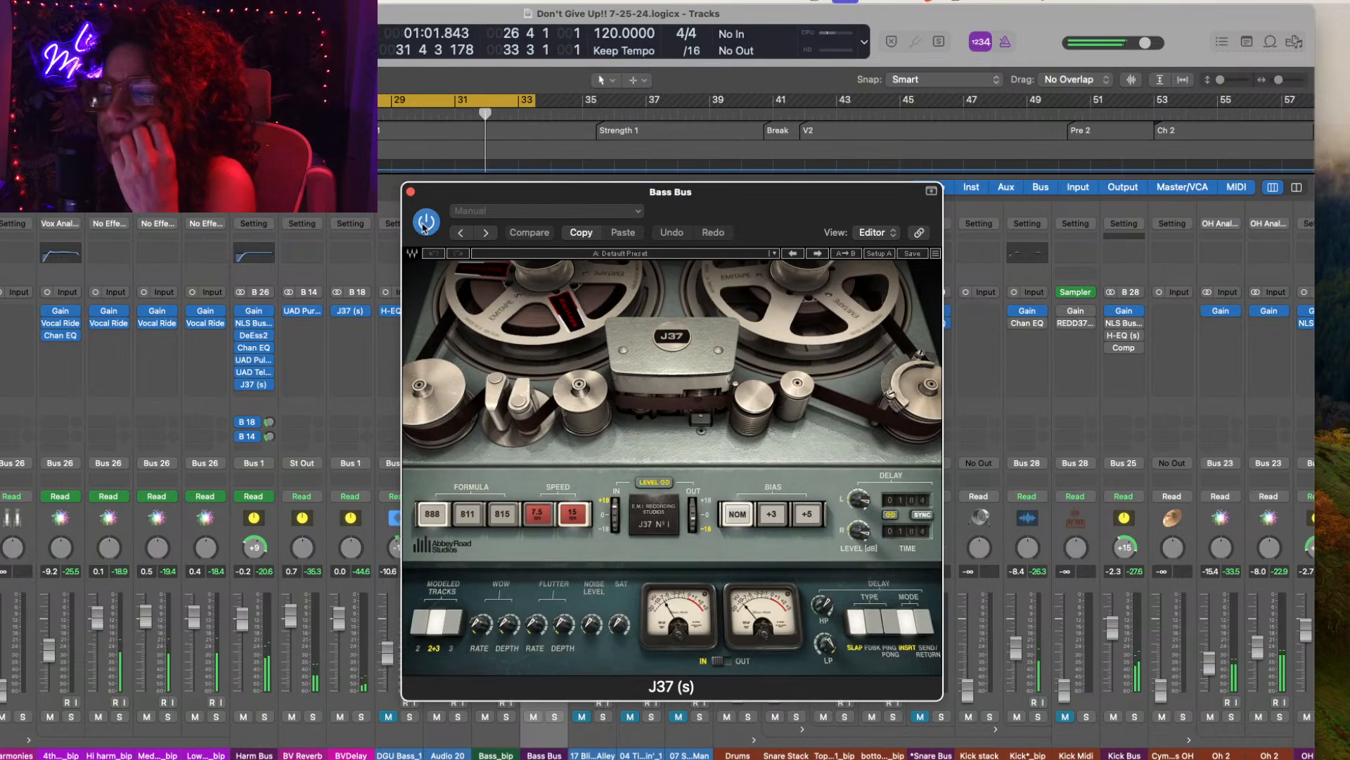
{"action": "left_click", "coordinate": [426, 223]}
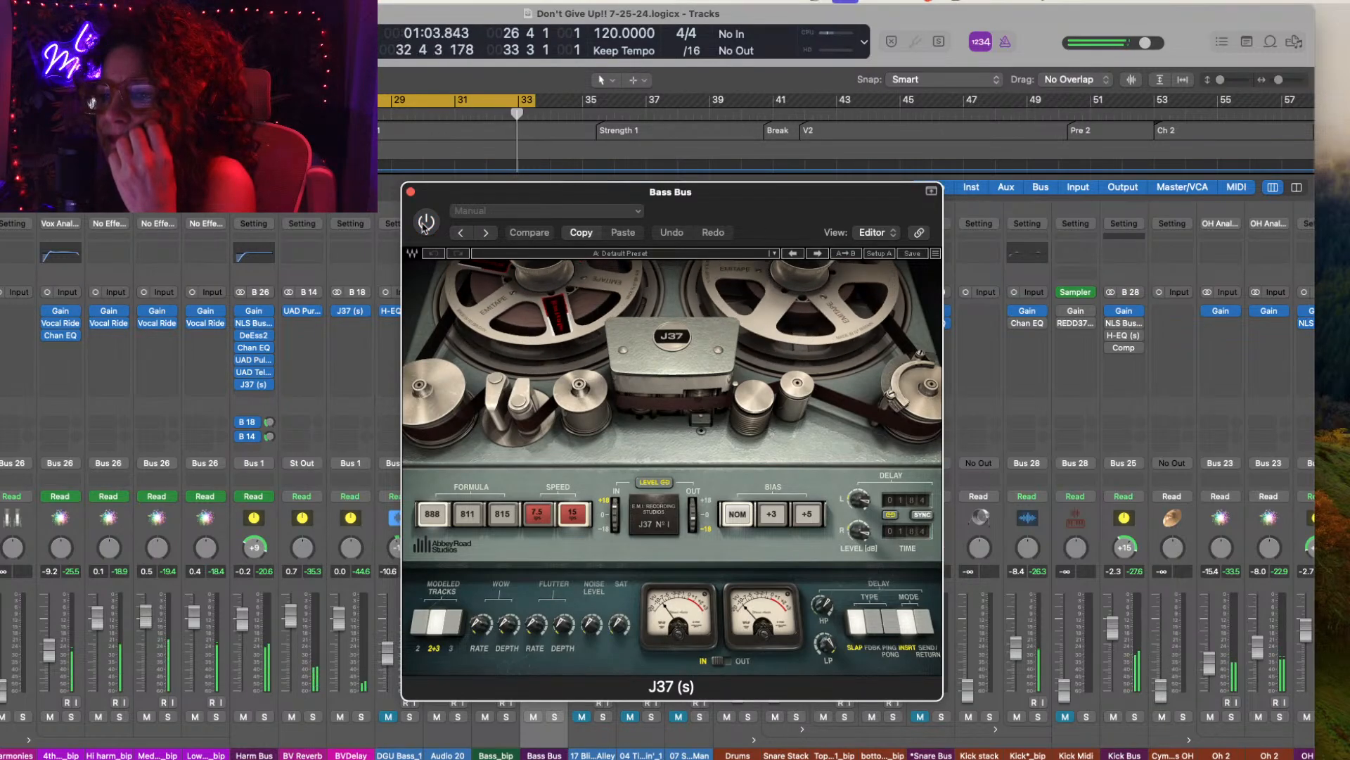
{"action": "left_click", "coordinate": [411, 191]}
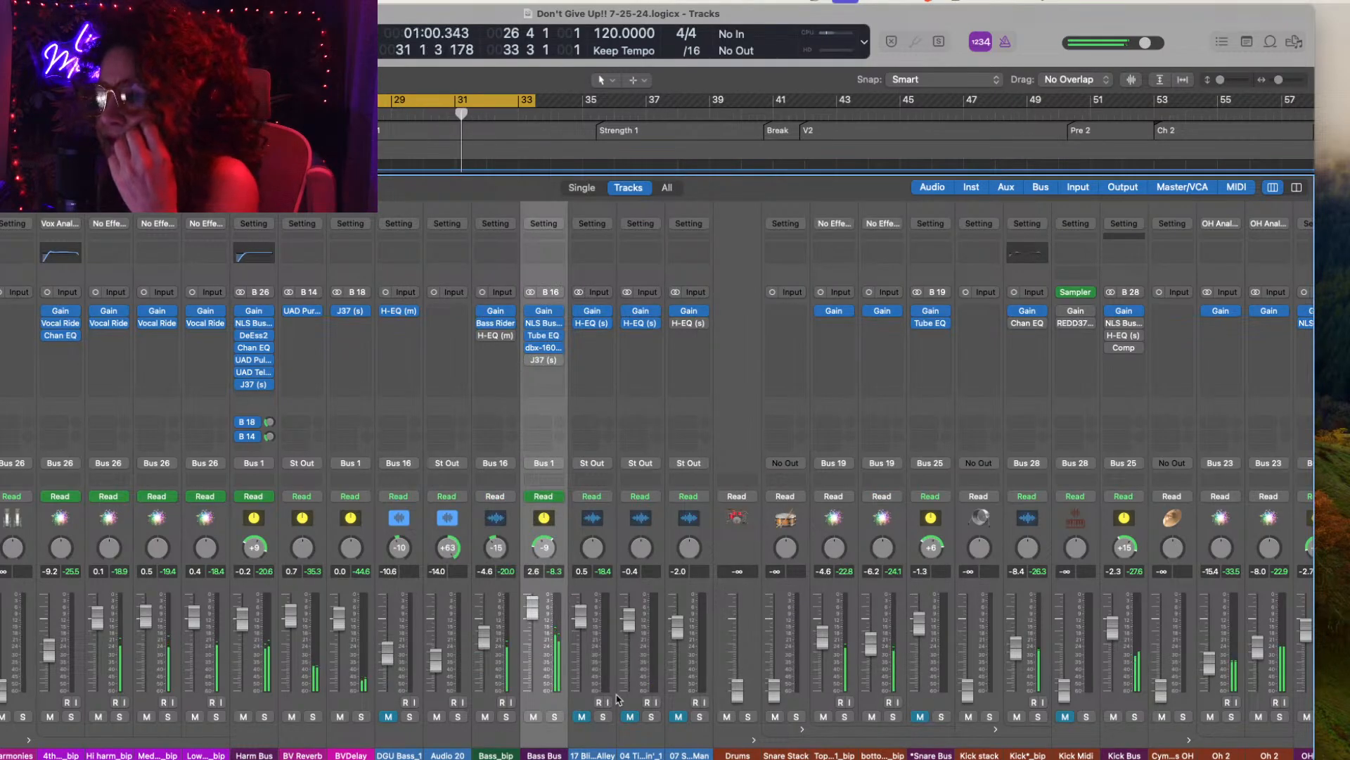
{"action": "mouse_move", "coordinate": [533, 363]}
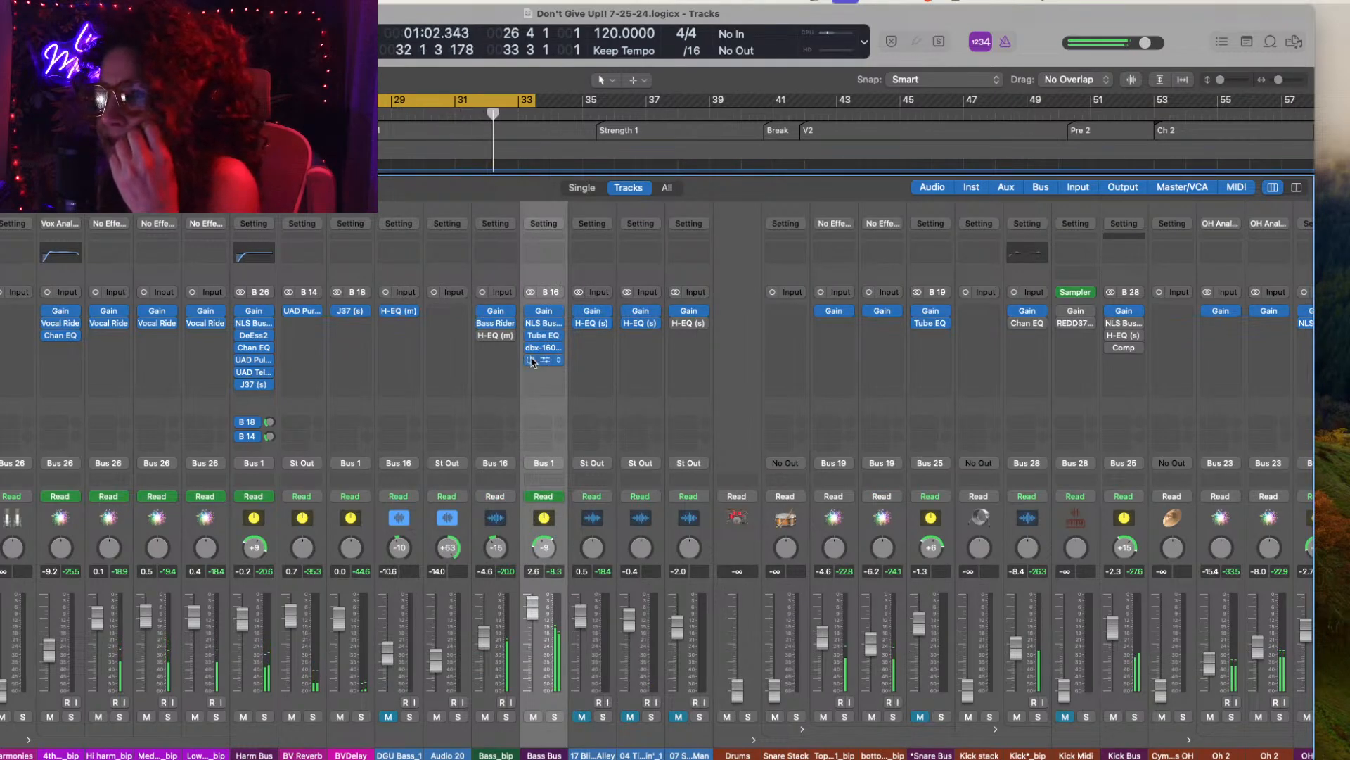
Step: Review the Vintage Console EQ settings on the *Drum Buss channel while the looped section plays
{"action": "scroll", "coordinate": [727, 669], "scroll_direction": "right", "scroll_amount": 5}
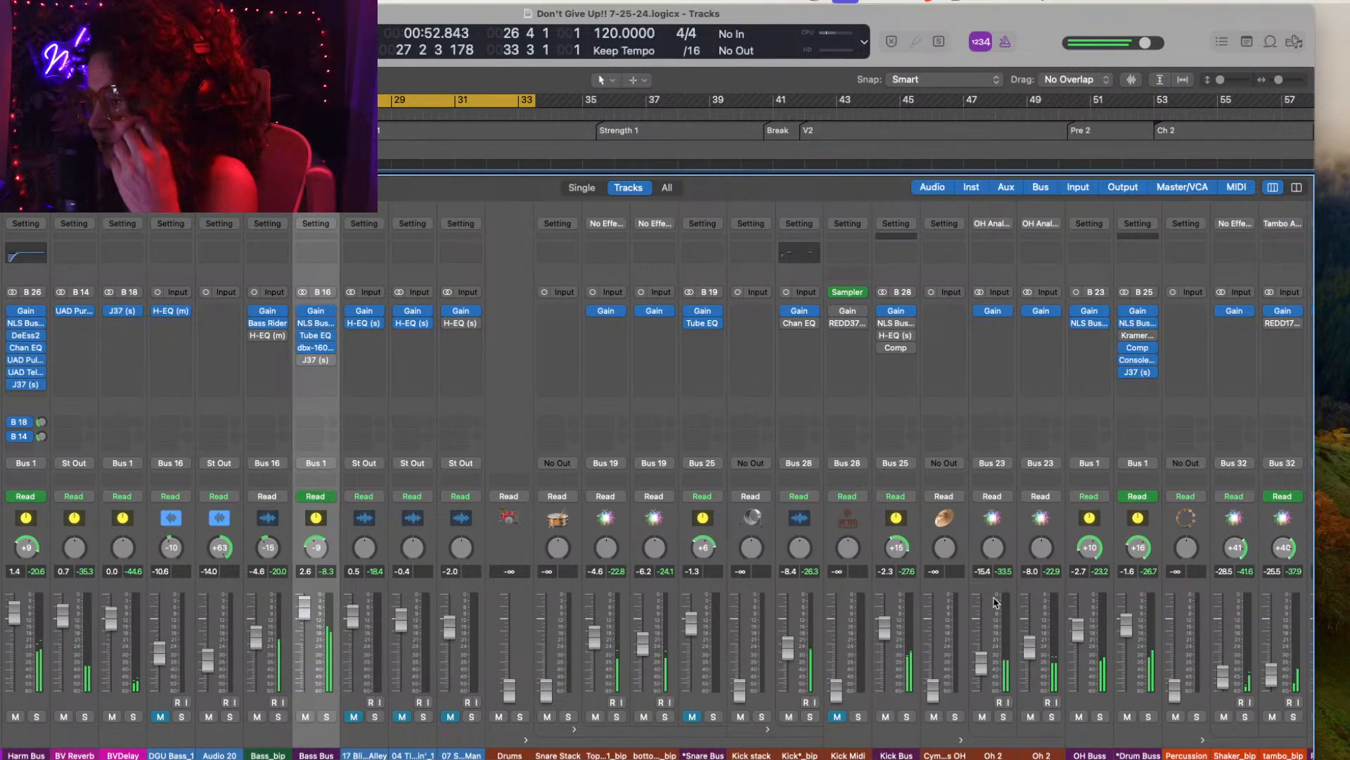
{"action": "scroll", "coordinate": [987, 612], "scroll_direction": "right", "scroll_amount": 8}
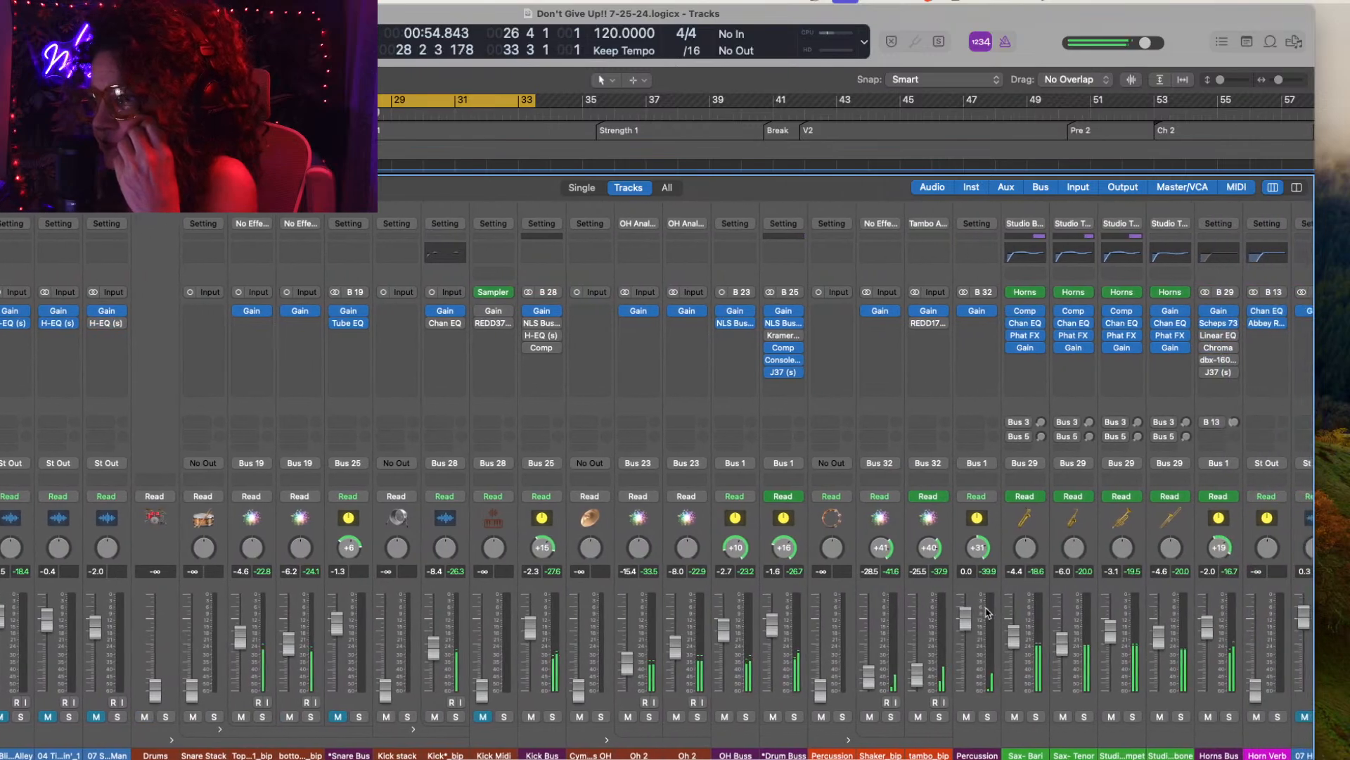
{"action": "scroll", "coordinate": [619, 604], "scroll_direction": "left", "scroll_amount": 18}
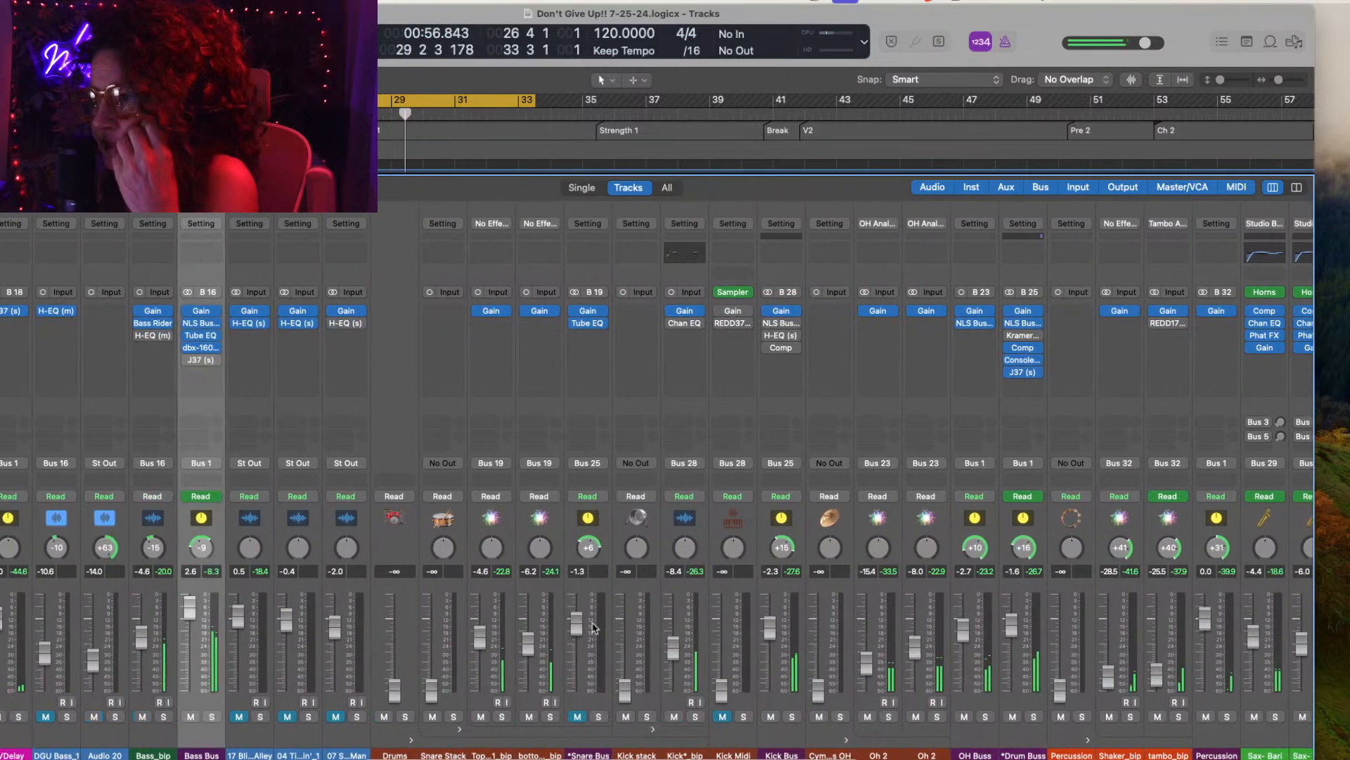
{"action": "scroll", "coordinate": [593, 626], "scroll_direction": "right", "scroll_amount": 20}
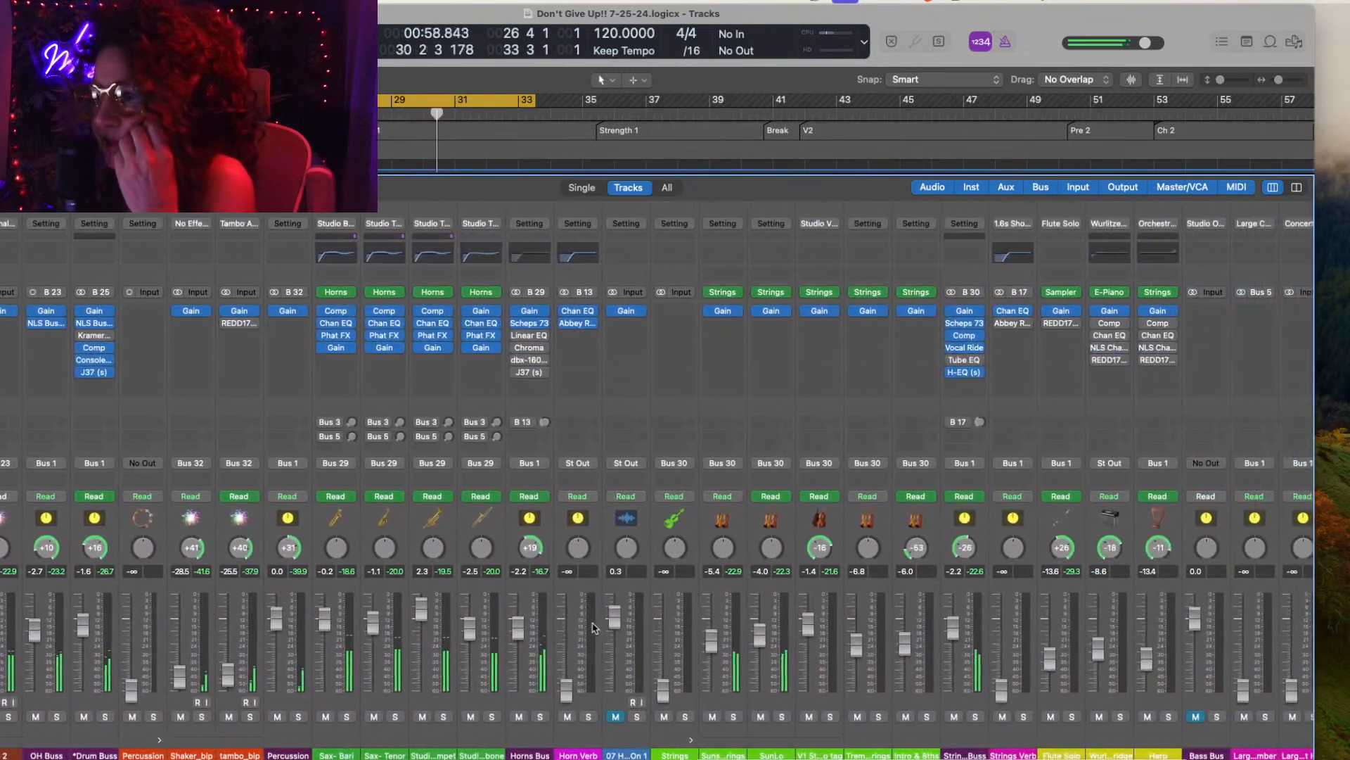
{"action": "scroll", "coordinate": [592, 628], "scroll_direction": "left", "scroll_amount": 6}
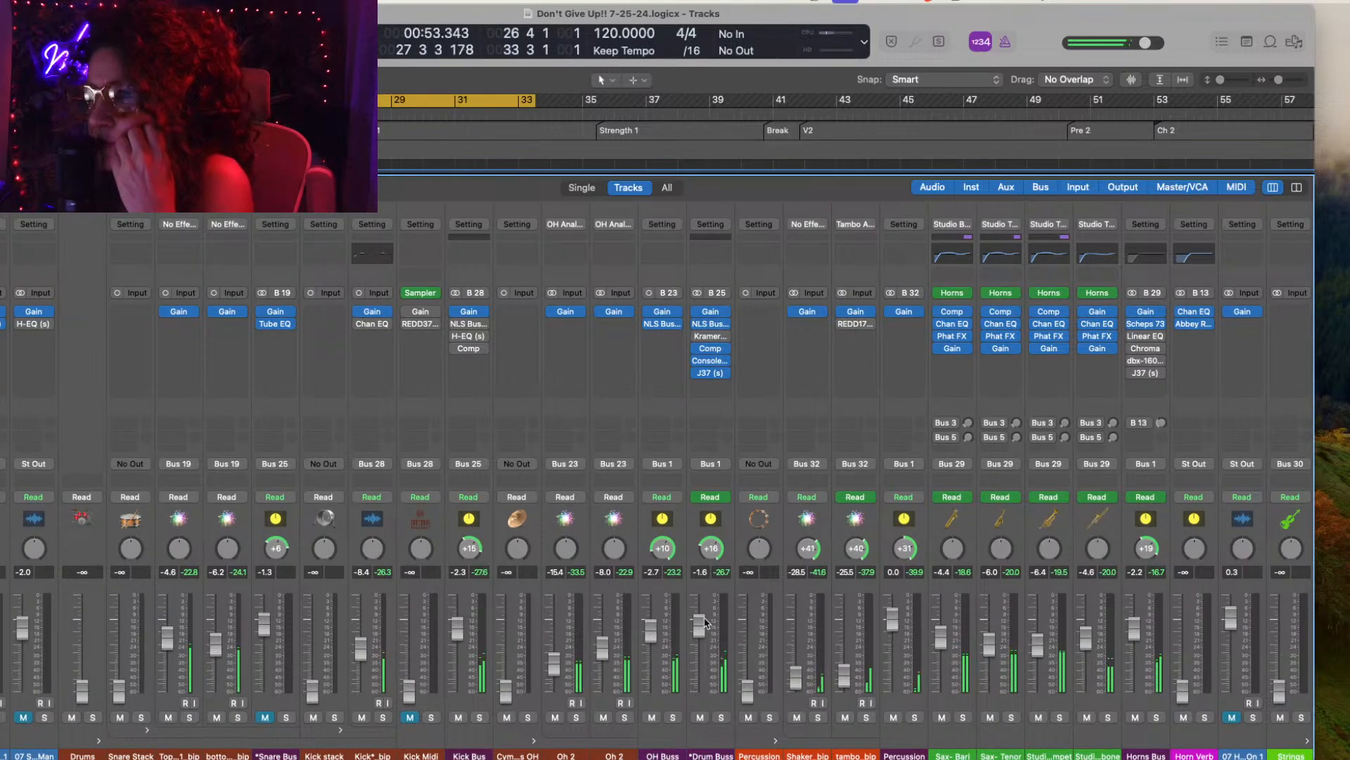
{"action": "mouse_move", "coordinate": [699, 352]}
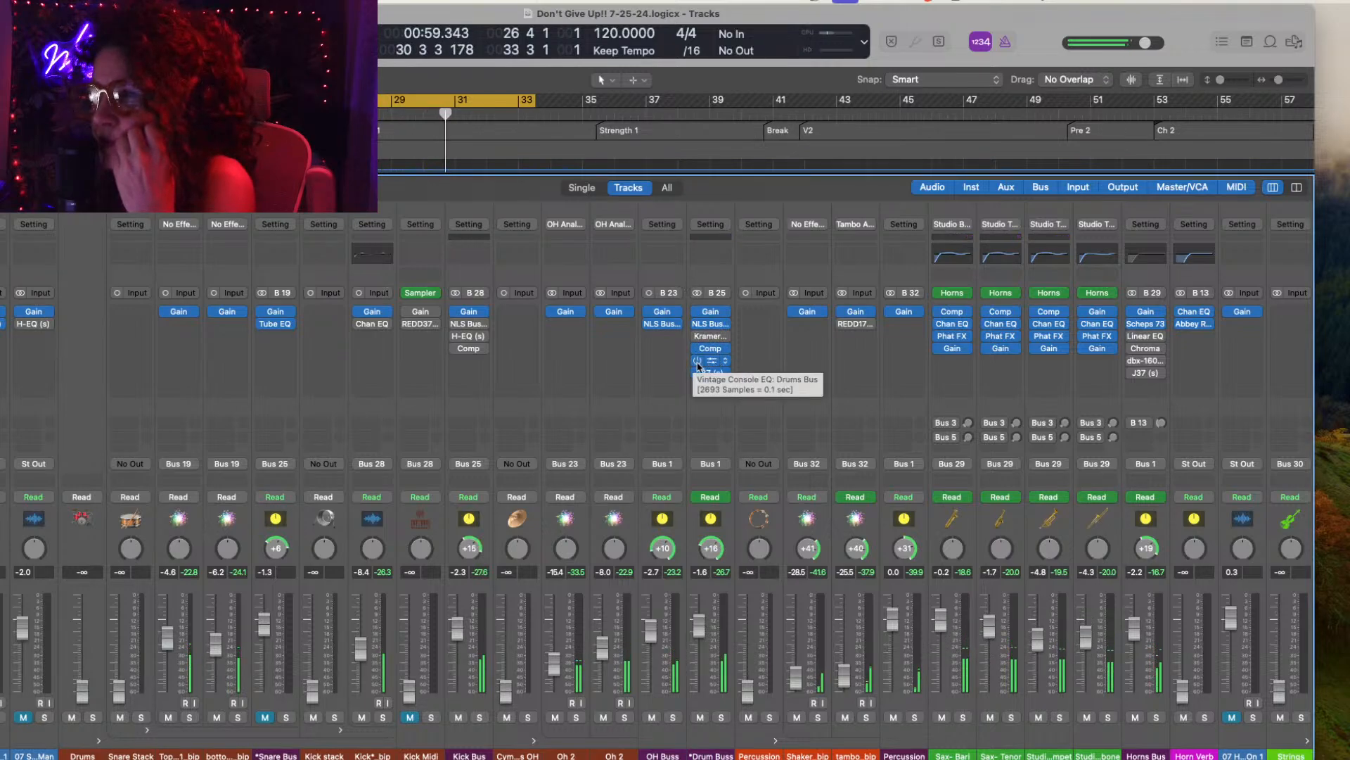
{"action": "left_click", "coordinate": [714, 362]}
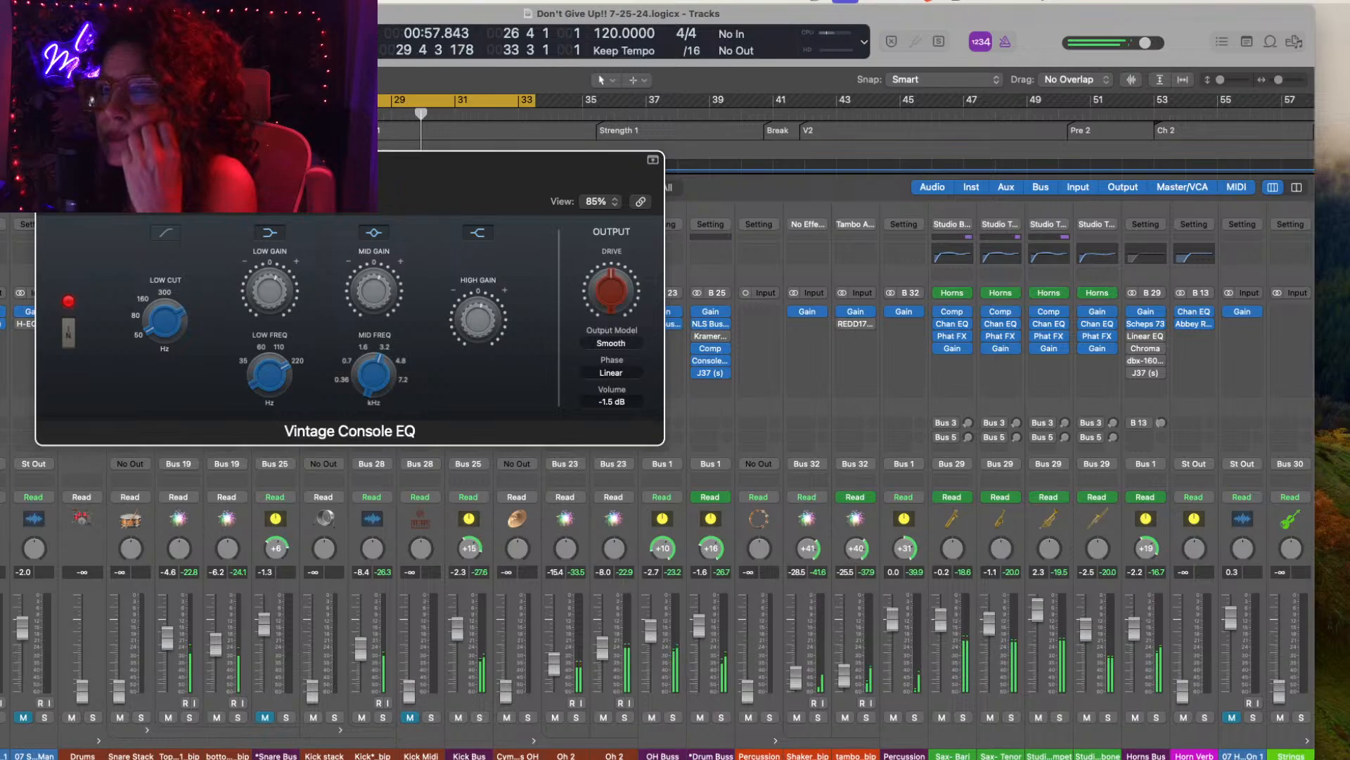
{"action": "left_click", "coordinate": [47, 160]}
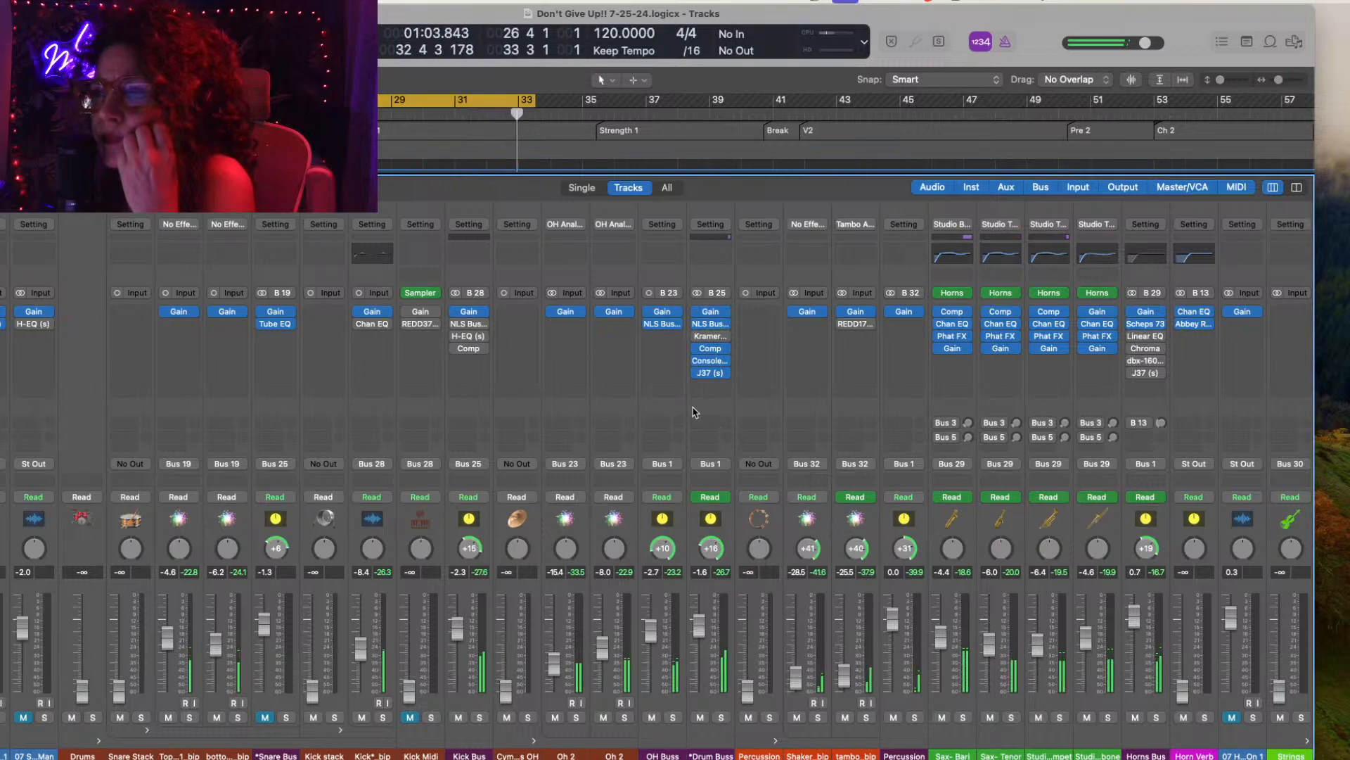
Step: Replace the Vintage Console EQ on *Drum Buss with a stereo Vintage Tube EQ and load its Drums Bus preset
{"action": "left_click", "coordinate": [726, 361]}
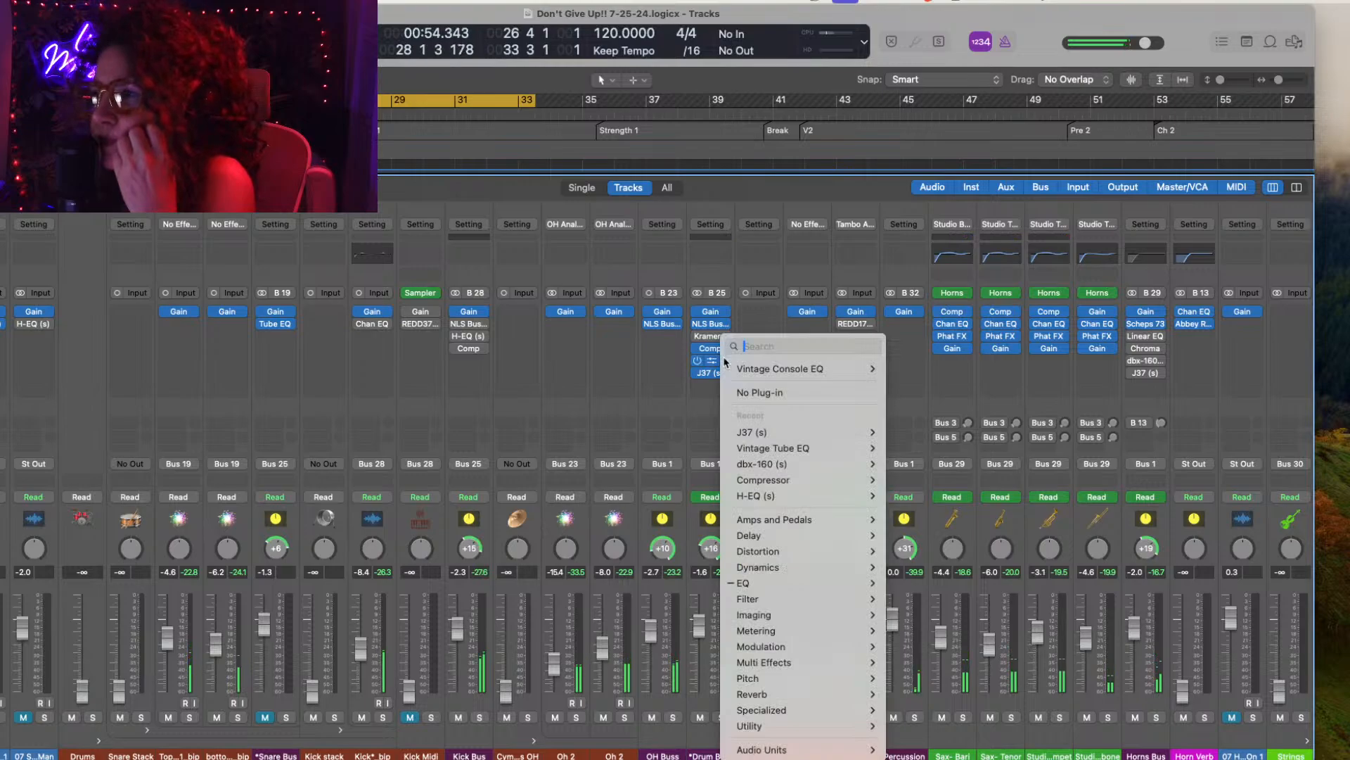
{"action": "mouse_move", "coordinate": [773, 448]}
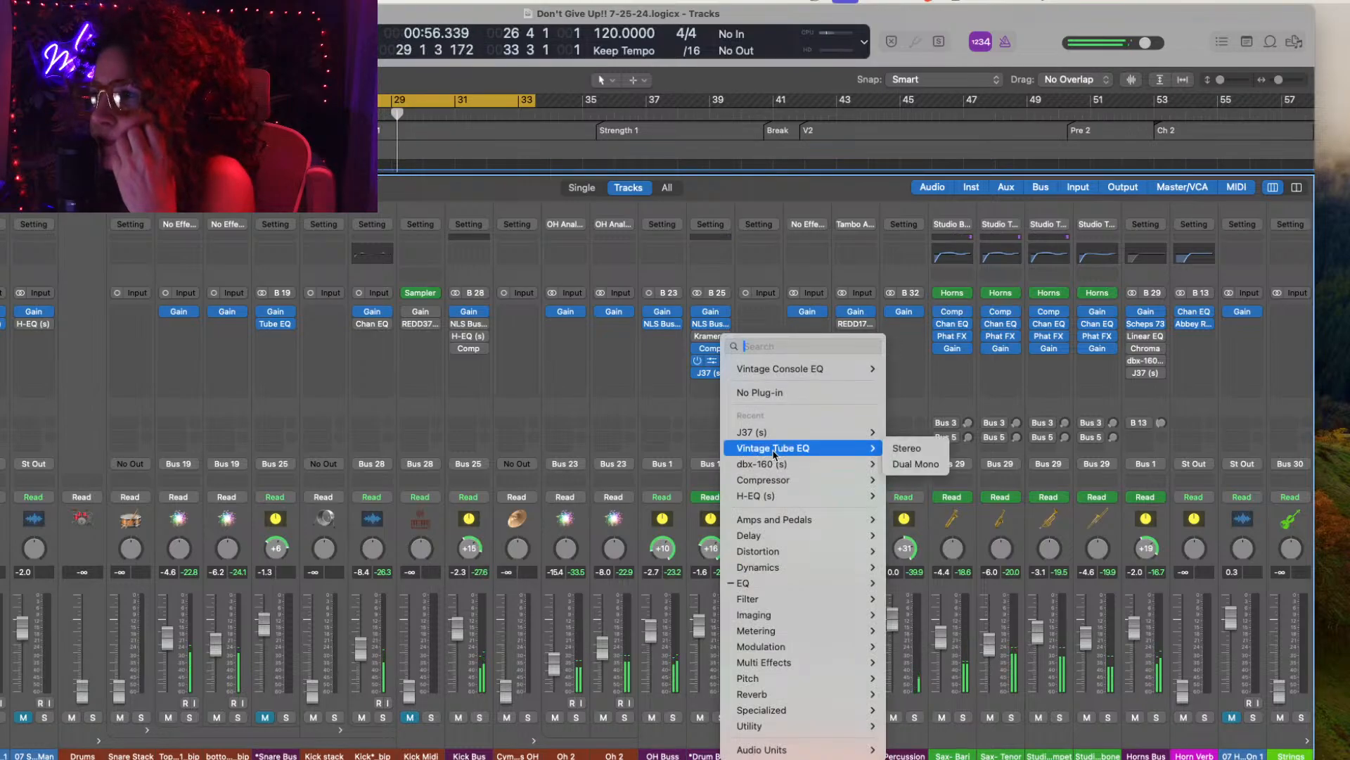
{"action": "left_click", "coordinate": [908, 448]}
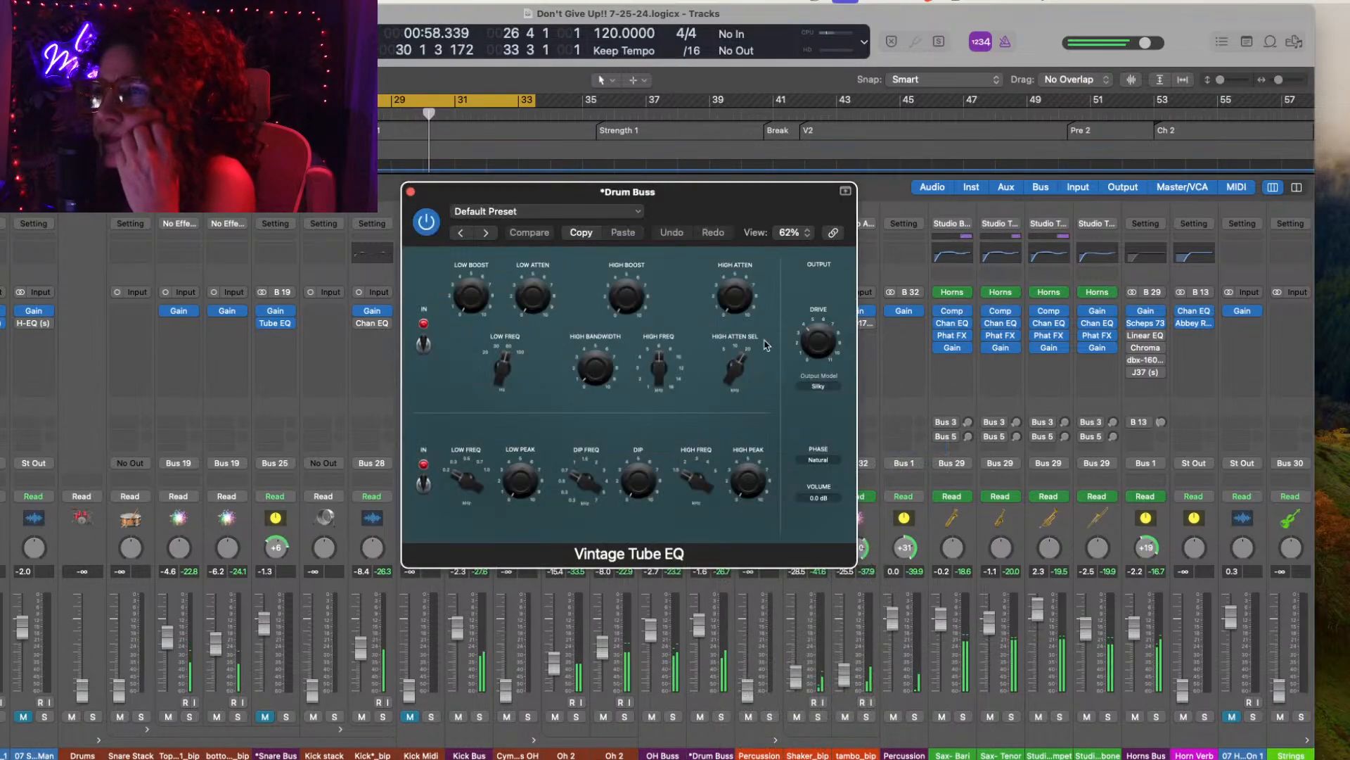
{"action": "left_click", "coordinate": [638, 213]}
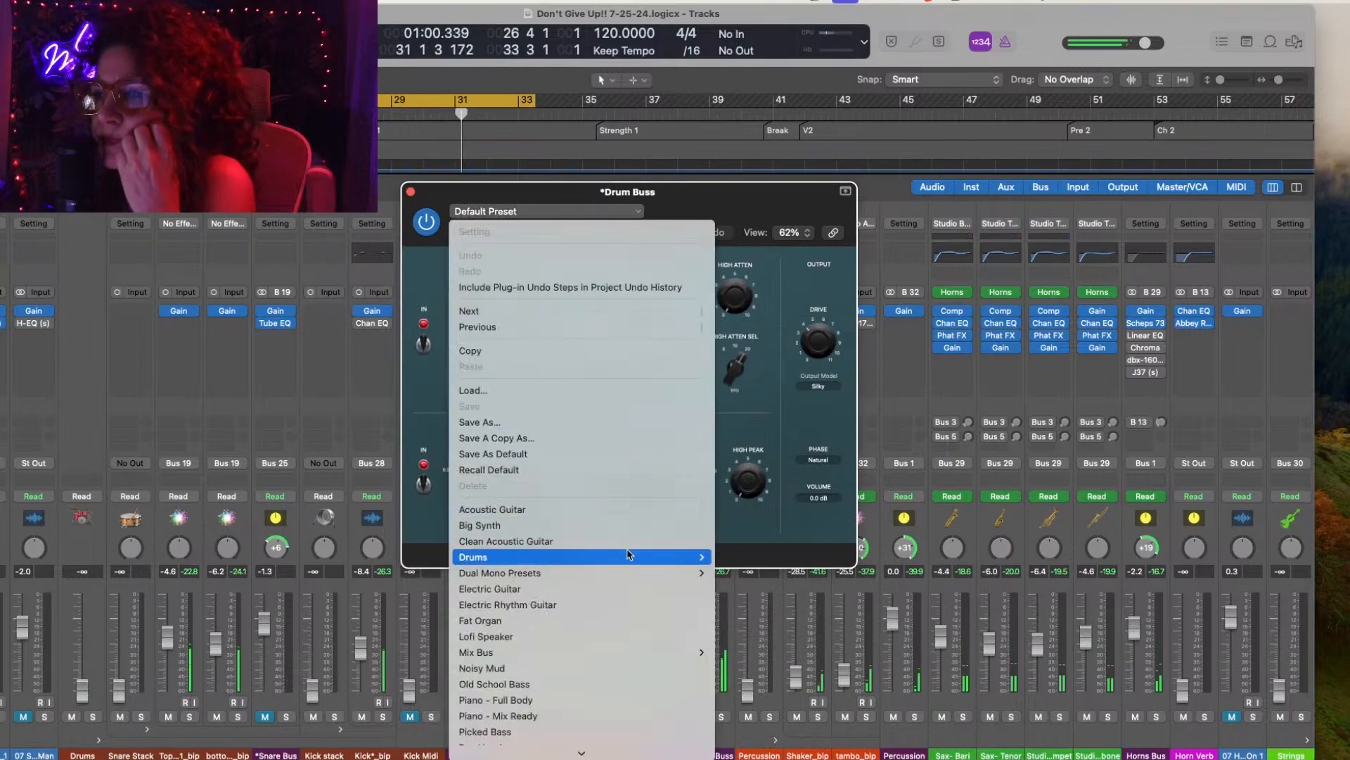
{"action": "mouse_move", "coordinate": [628, 557]}
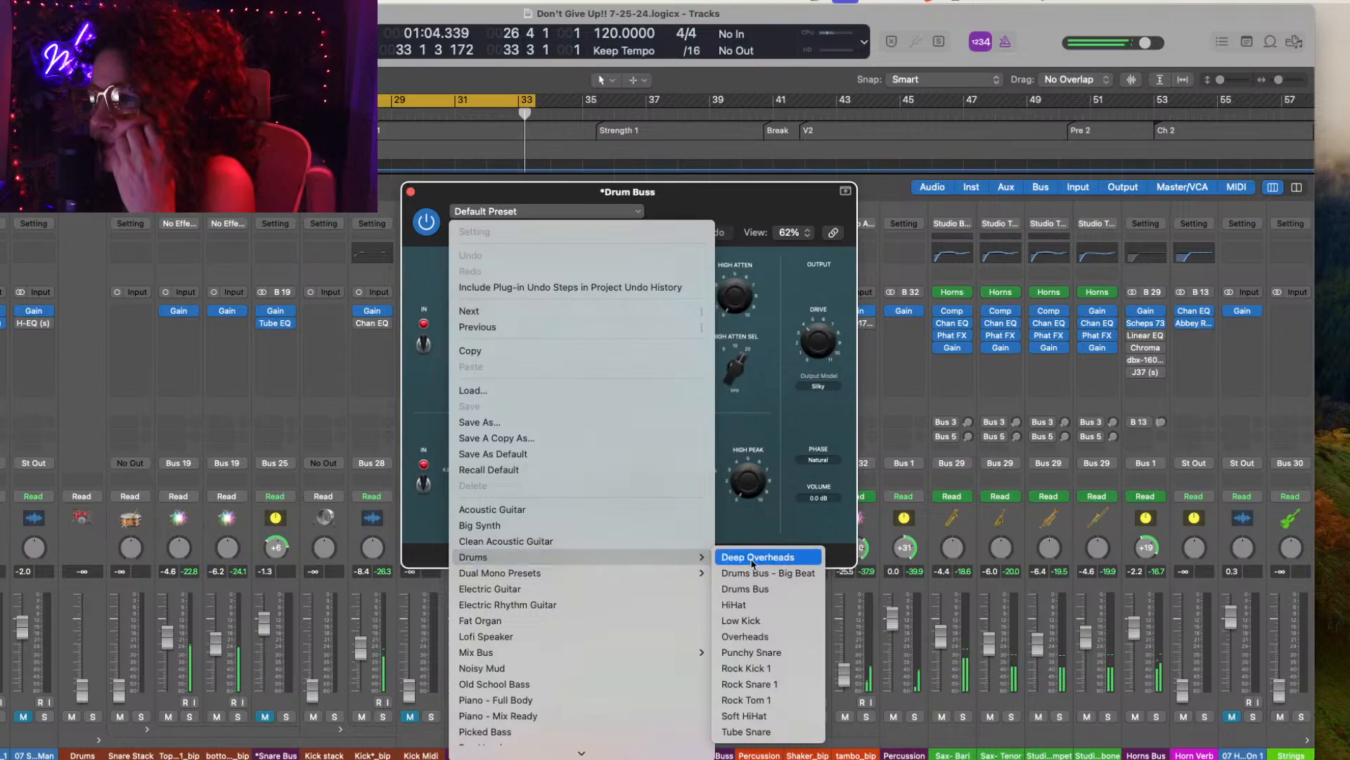
{"action": "left_click", "coordinate": [756, 589]}
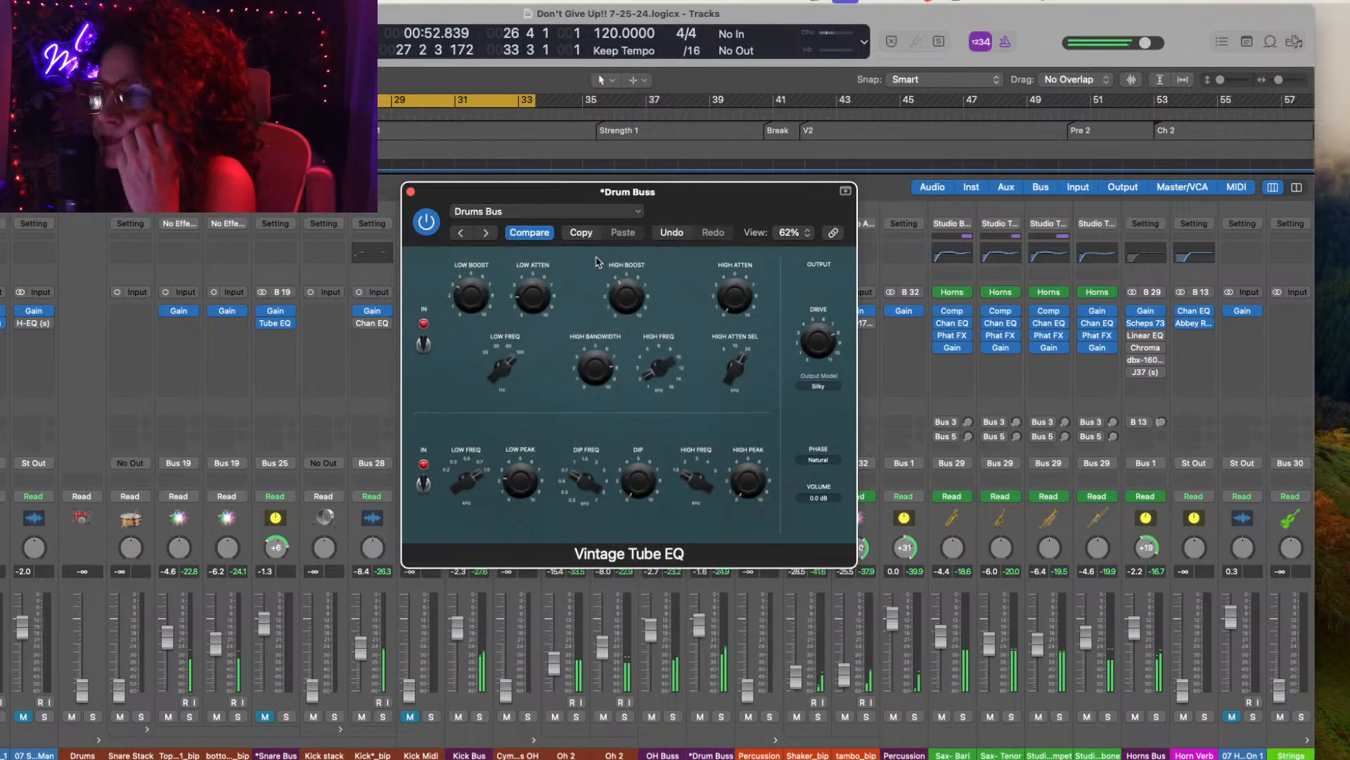
{"action": "left_click", "coordinate": [411, 192]}
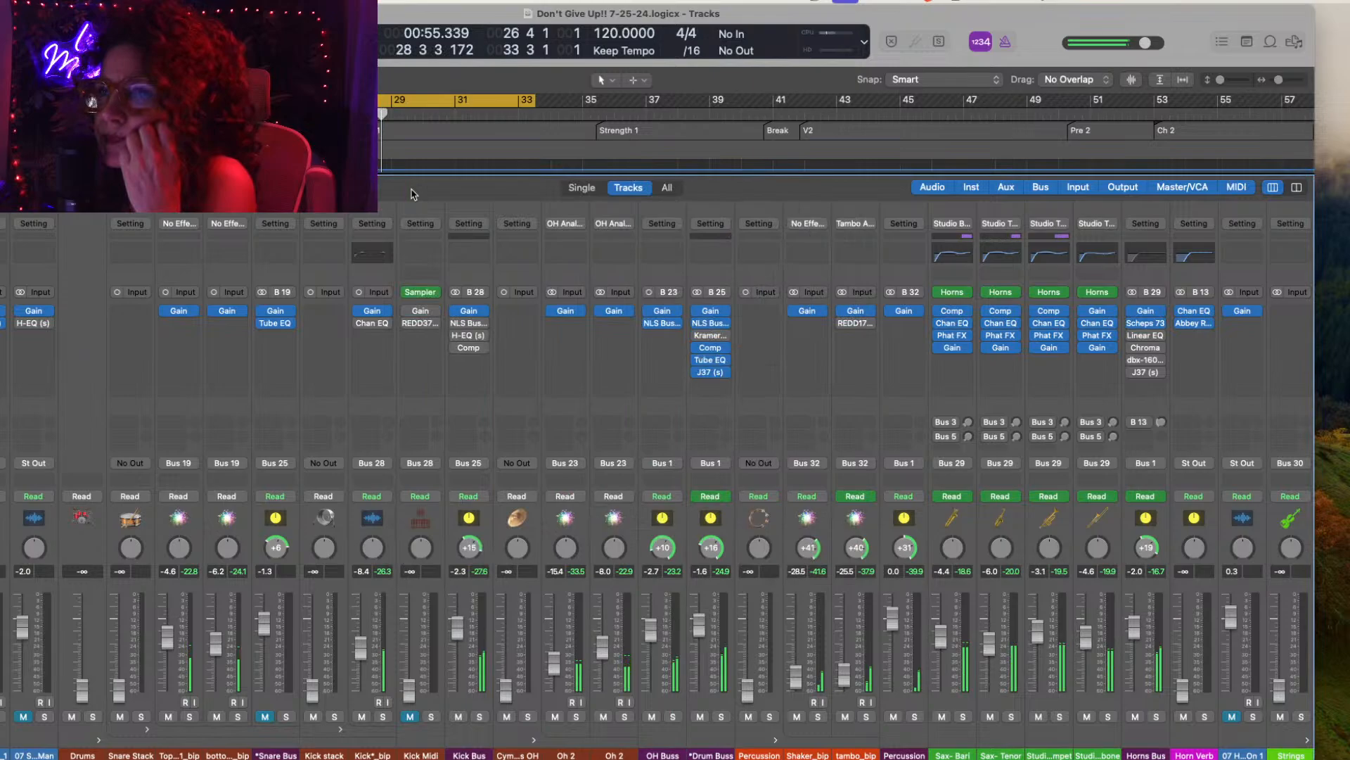
Step: Solo *Drum Buss to audition the Vintage Tube EQ in isolation
{"action": "left_click", "coordinate": [722, 717]}
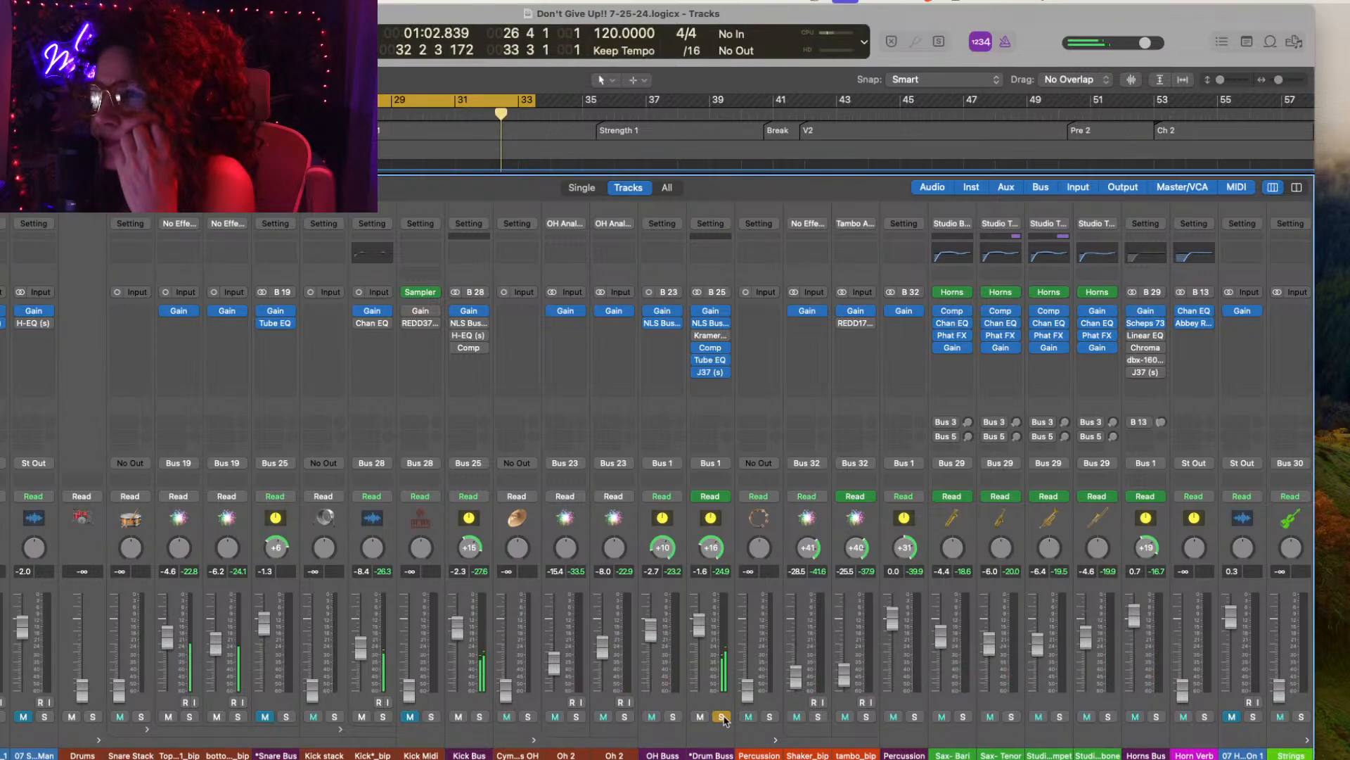
{"action": "left_click", "coordinate": [727, 362]}
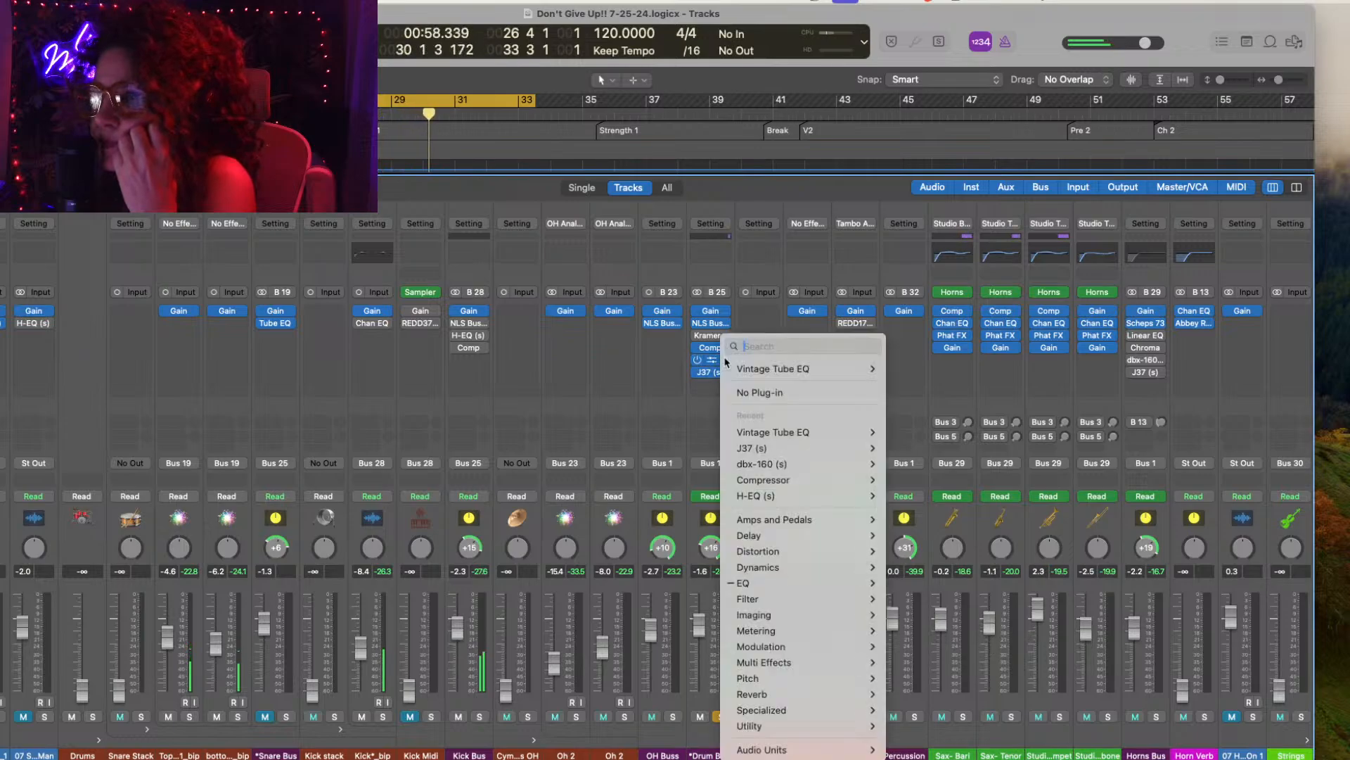
{"action": "left_click", "coordinate": [915, 18]}
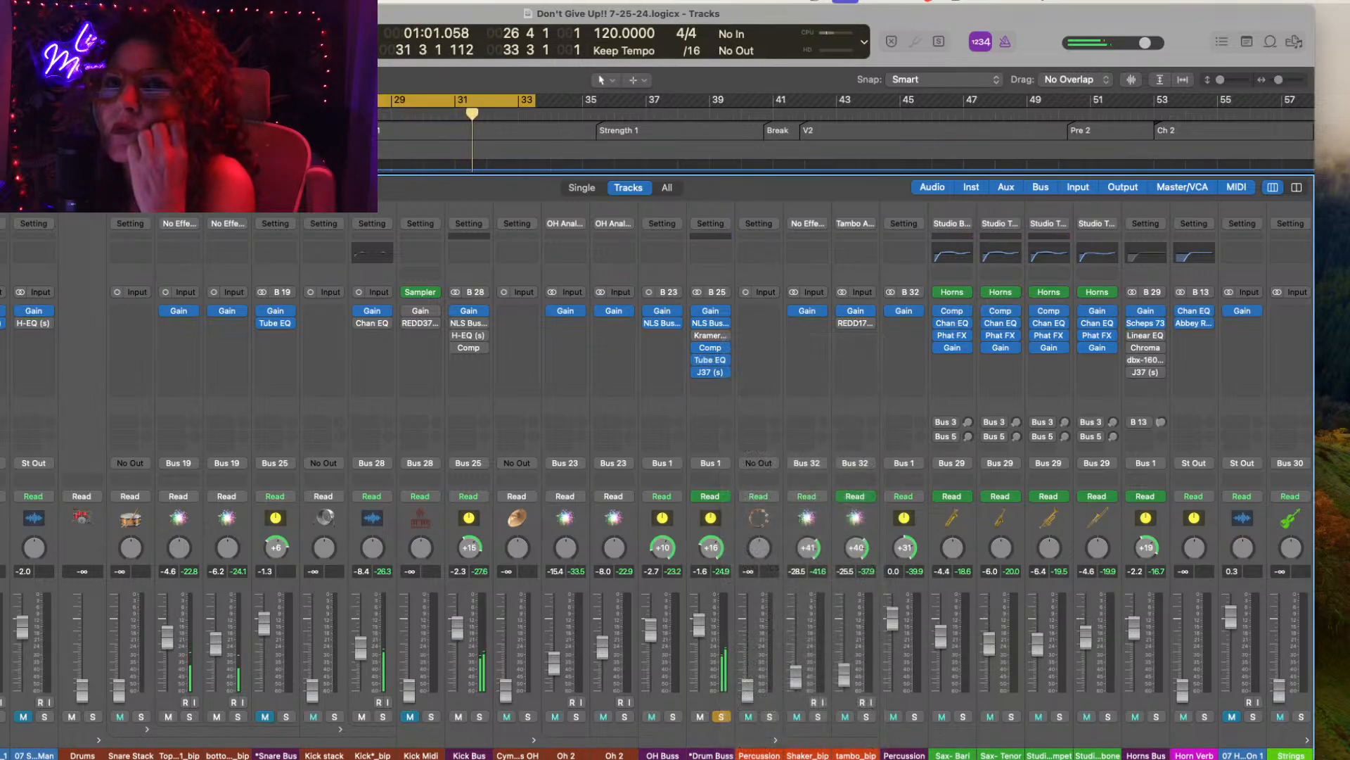
Step: Undo the *Drum Buss solo and the plug-in replacement to restore the Vintage Console EQ
{"action": "left_click", "coordinate": [95, 188]}
{"action": "left_click", "coordinate": [112, 205]}
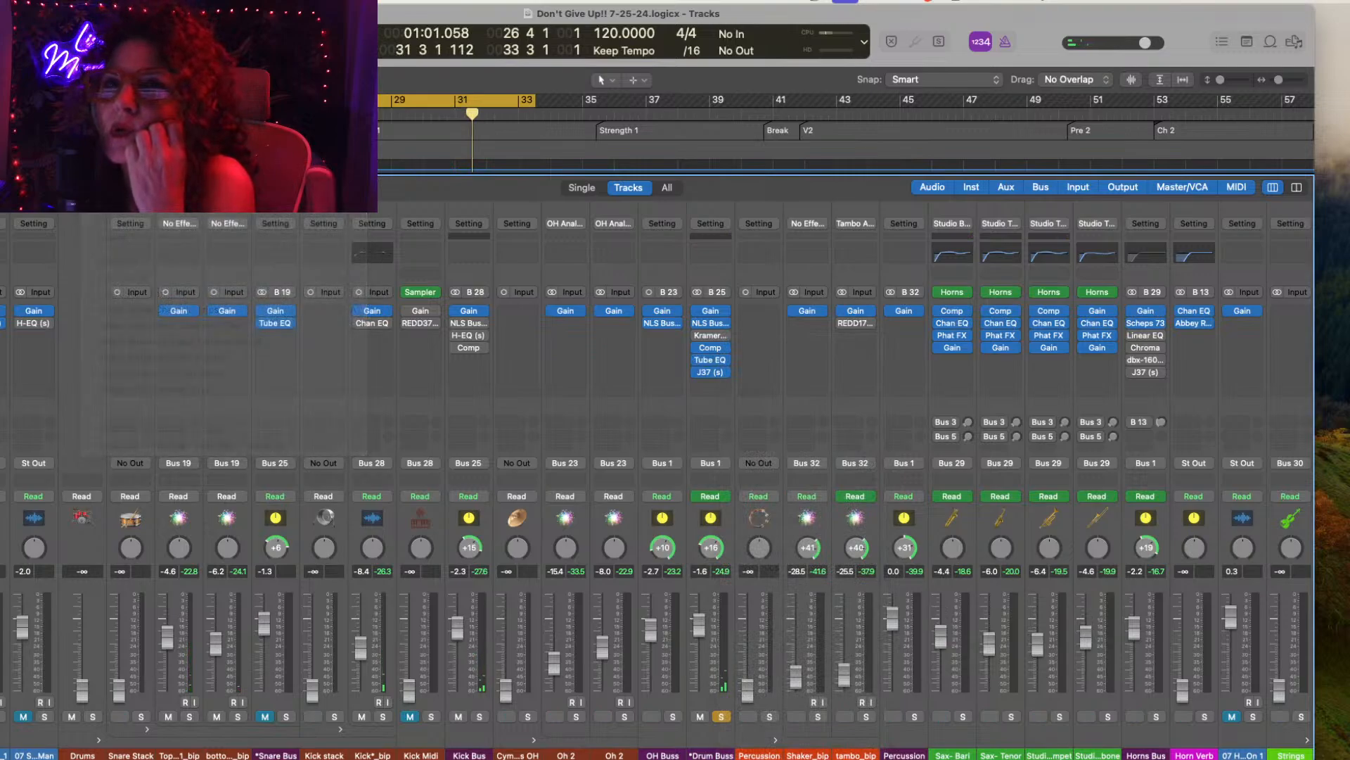
{"action": "left_click", "coordinate": [94, 188]}
{"action": "left_click", "coordinate": [113, 118]}
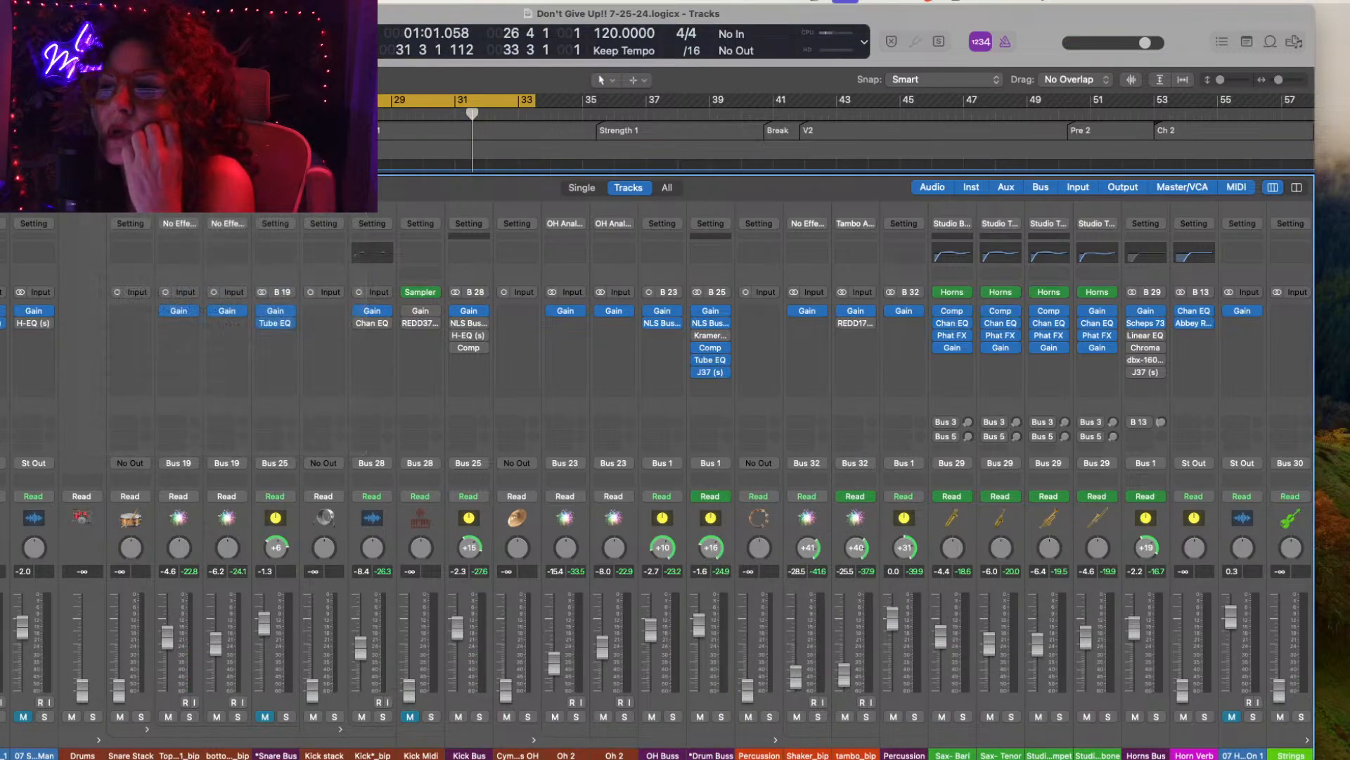
Step: Solo *Drum Buss during playback, unmute *Snare Bus, and clear the solo to hear the full mix
{"action": "key", "text": "space"}
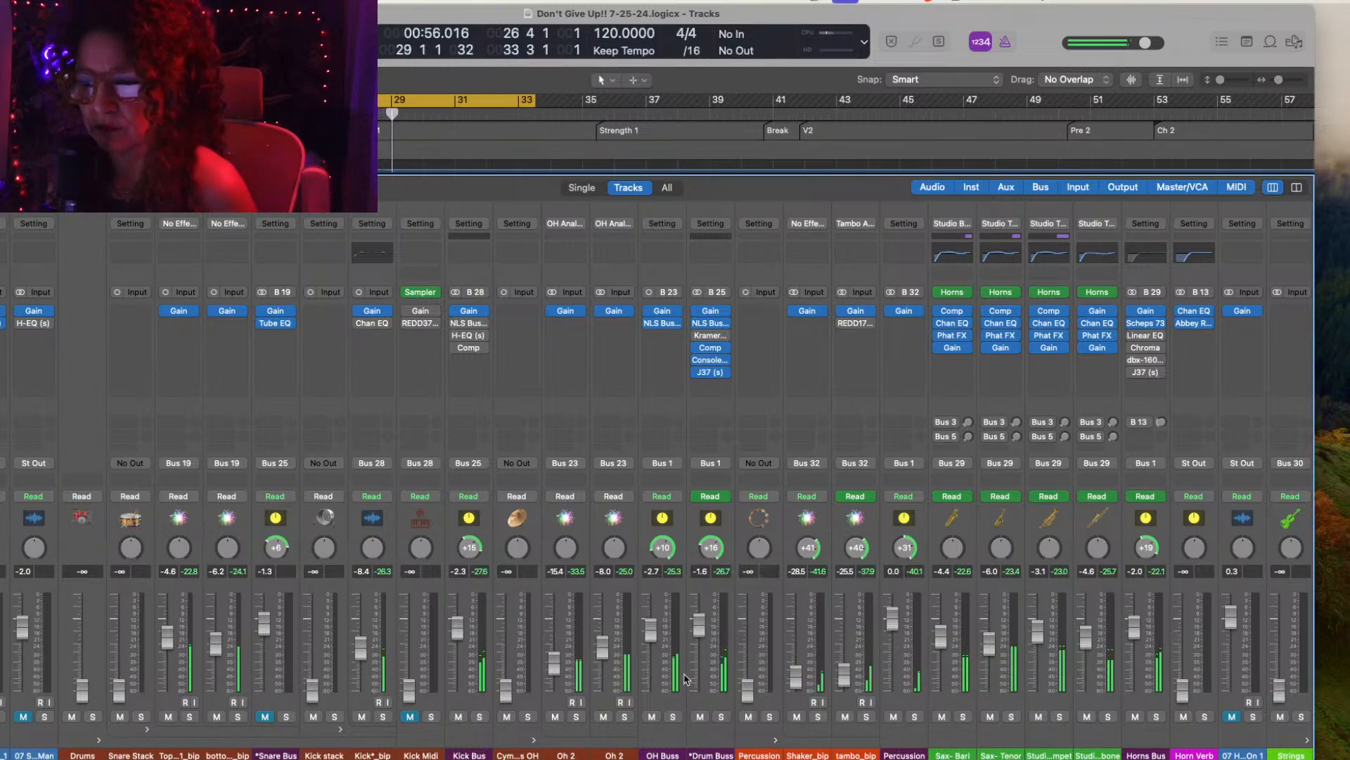
{"action": "left_click", "coordinate": [721, 717]}
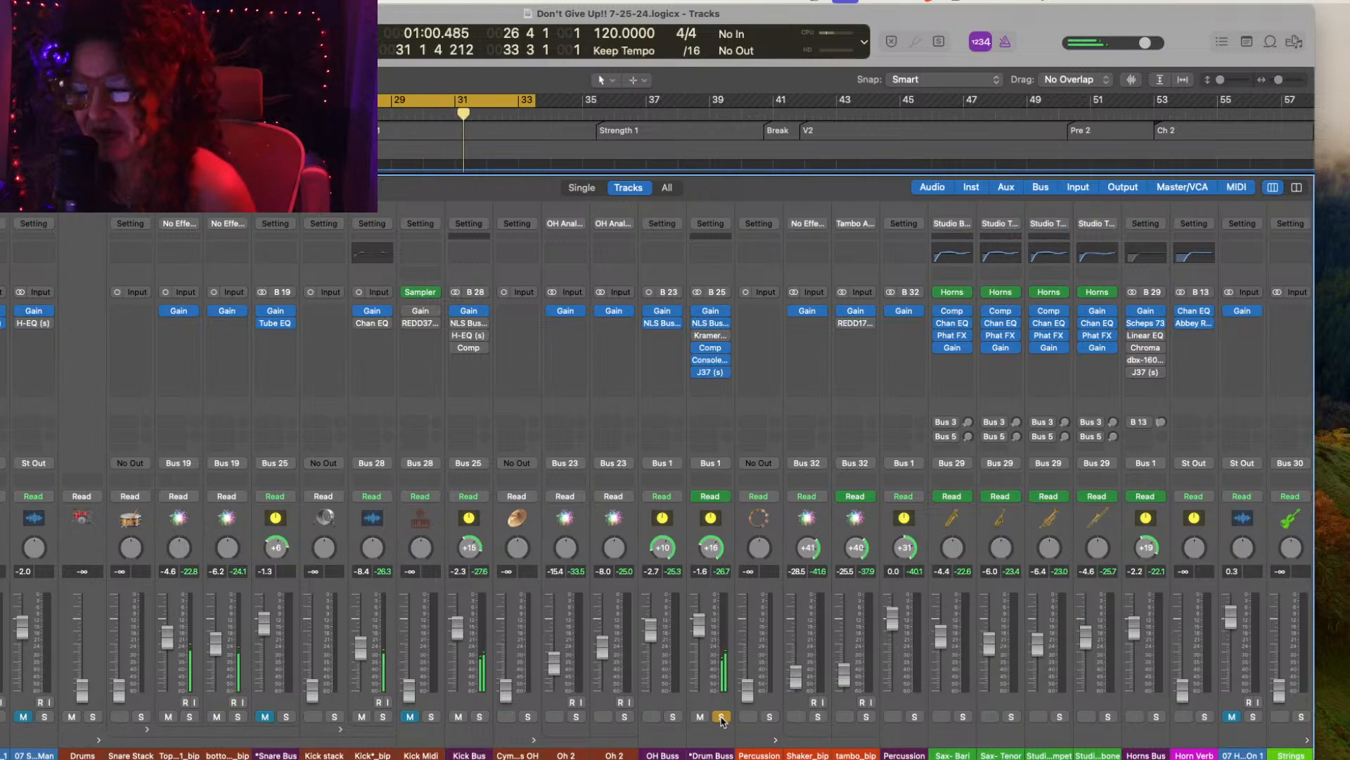
{"action": "left_click", "coordinate": [720, 716]}
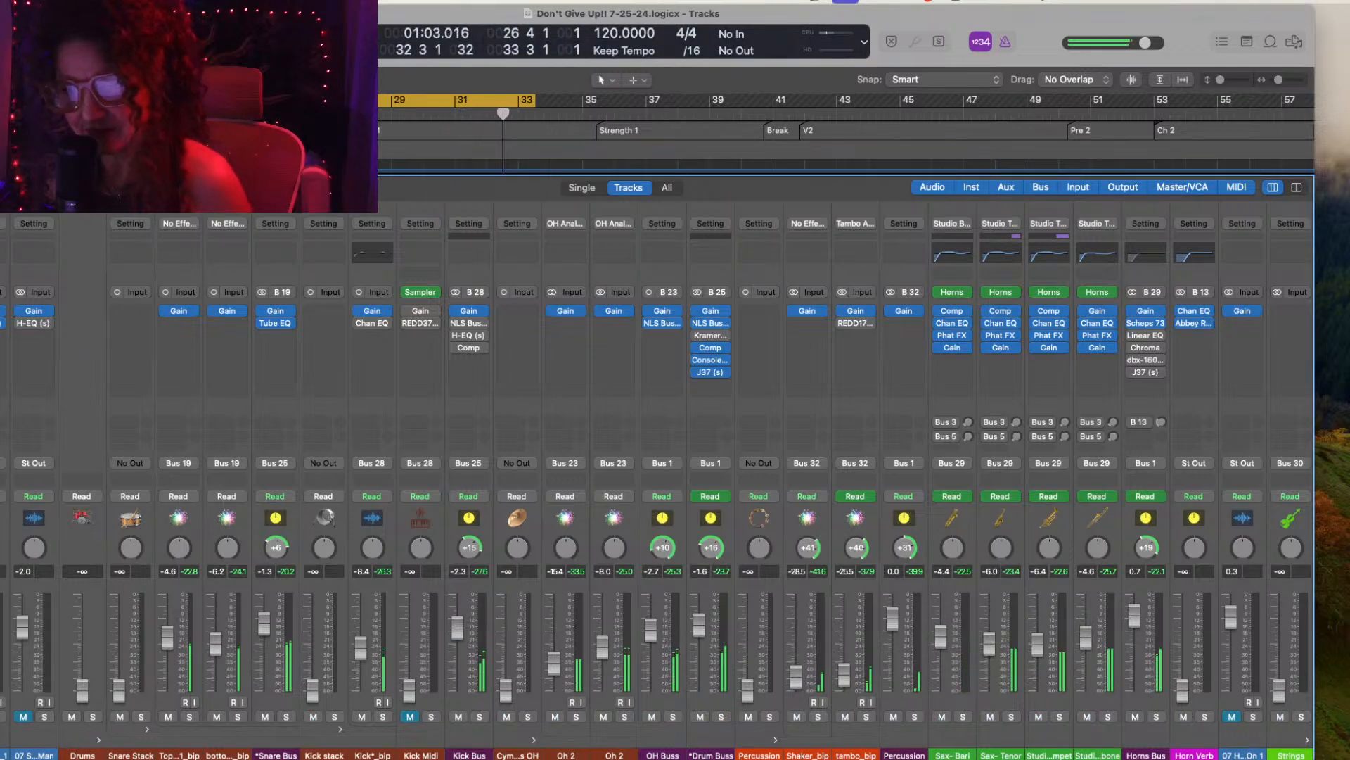
Step: Examine the mixer's channel strips and levels from the guitars and vocals through to the master during playback, then stop
{"action": "scroll", "coordinate": [278, 657], "scroll_direction": "left", "scroll_amount": 20}
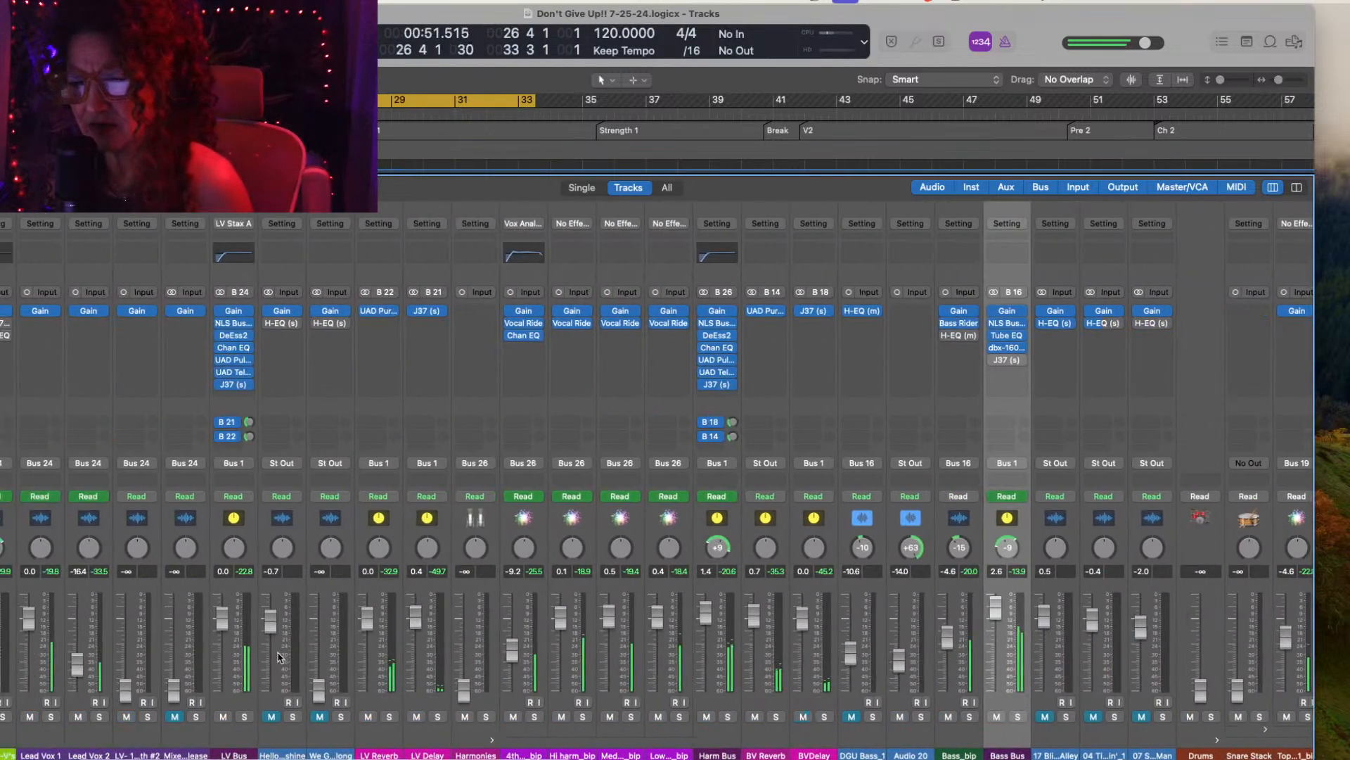
{"action": "scroll", "coordinate": [278, 658], "scroll_direction": "right", "scroll_amount": 2}
{"action": "scroll", "coordinate": [277, 657], "scroll_direction": "left", "scroll_amount": 3}
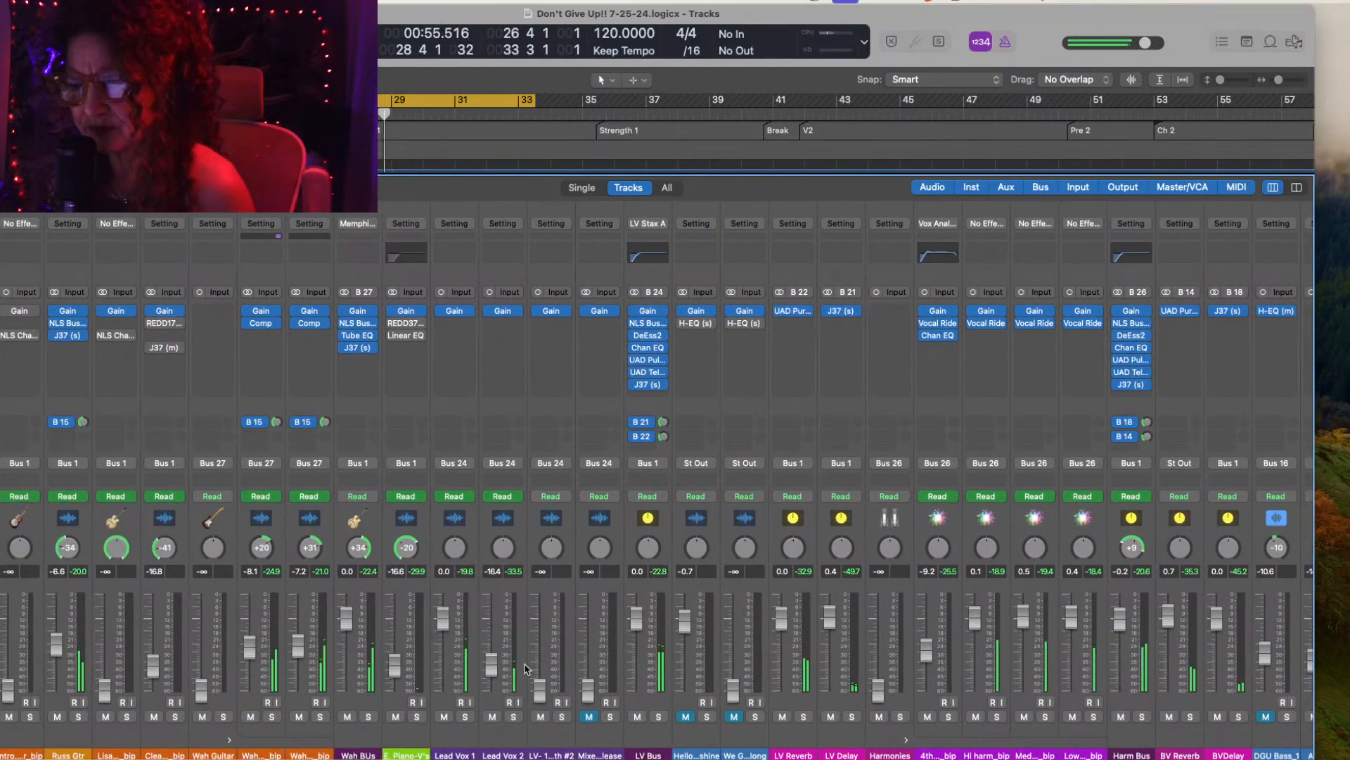
{"action": "scroll", "coordinate": [524, 668], "scroll_direction": "right", "scroll_amount": 20}
{"action": "scroll", "coordinate": [524, 668], "scroll_direction": "right", "scroll_amount": 15}
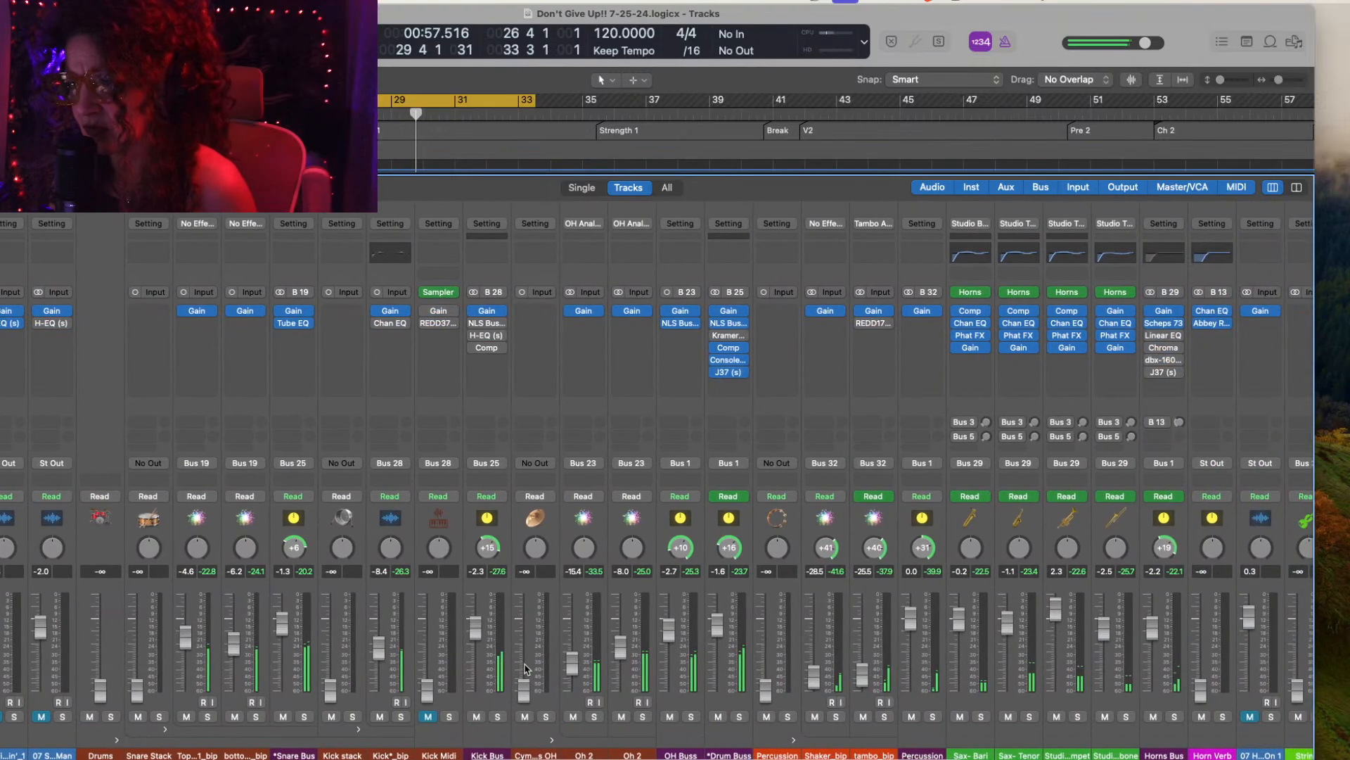
{"action": "scroll", "coordinate": [524, 668], "scroll_direction": "right", "scroll_amount": 8}
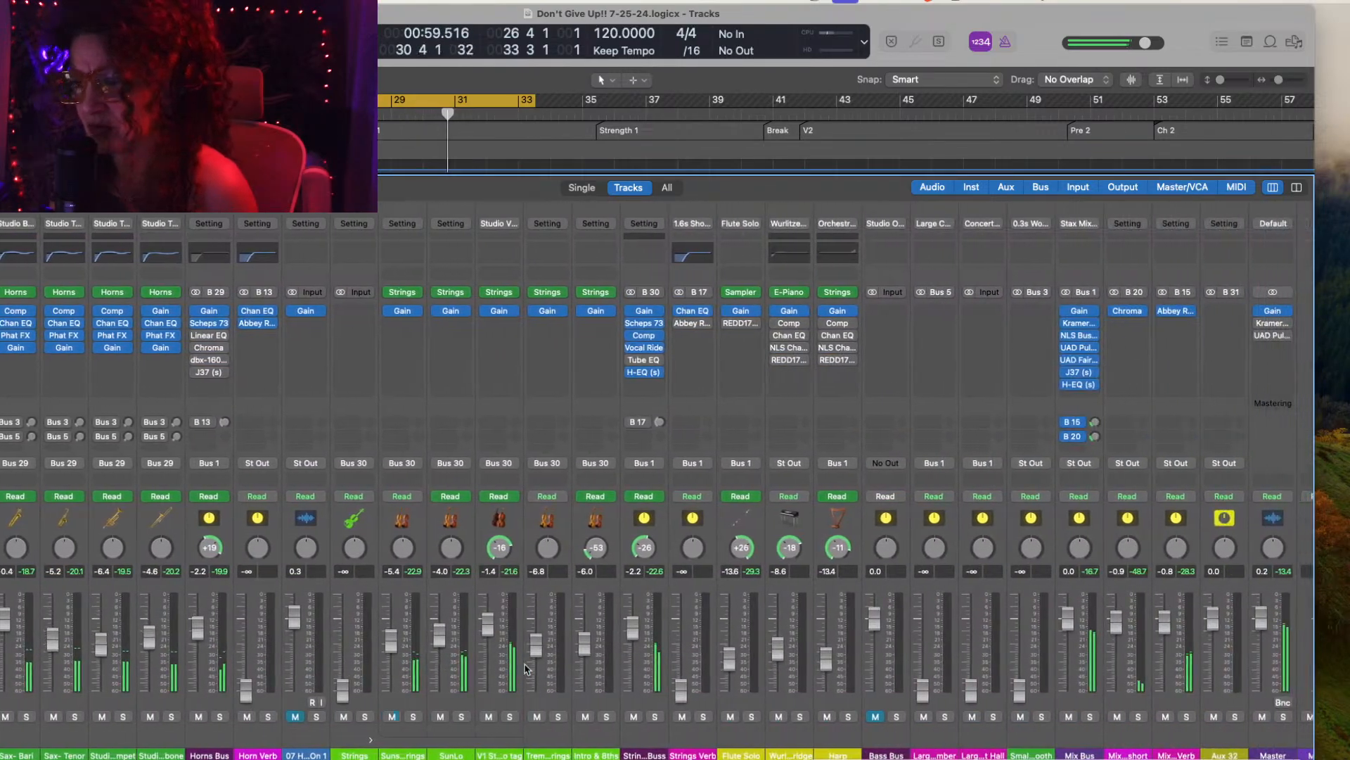
{"action": "scroll", "coordinate": [524, 668], "scroll_direction": "left", "scroll_amount": 4}
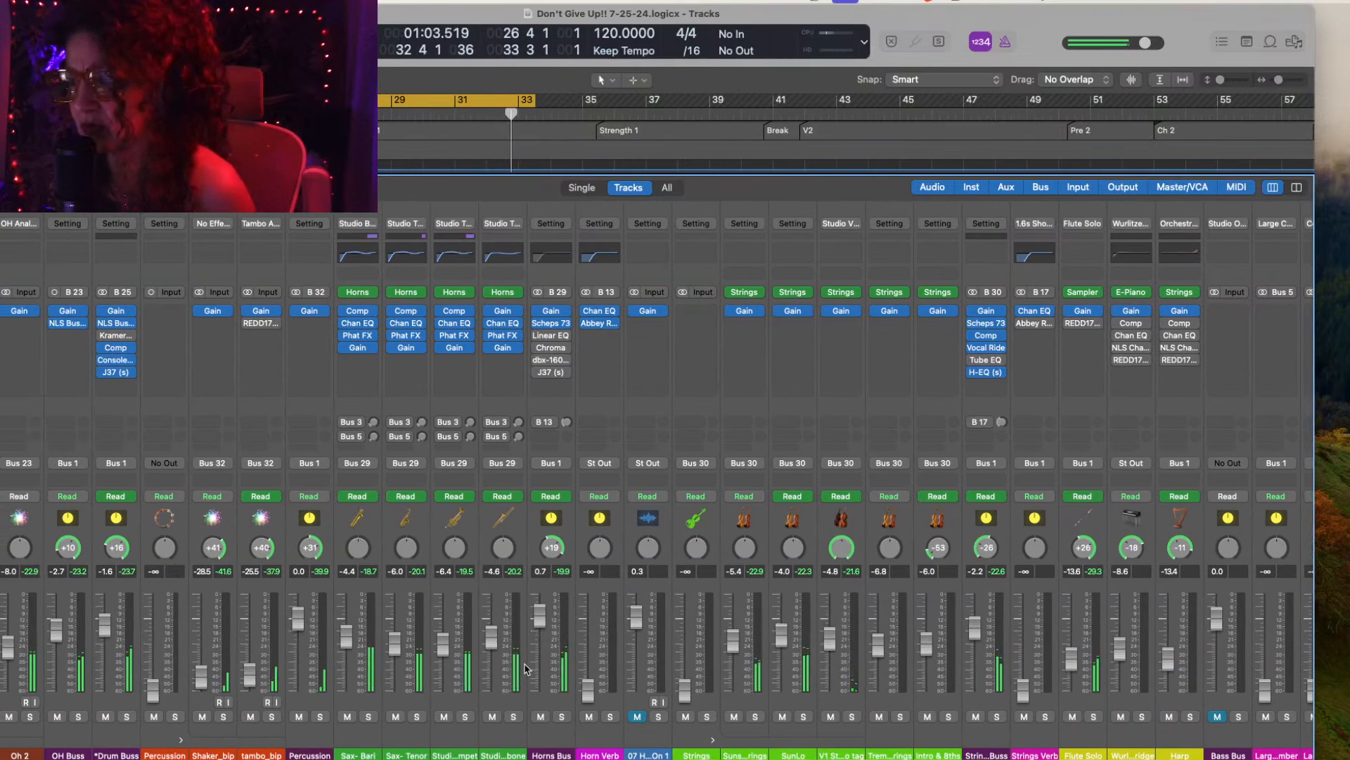
{"action": "scroll", "coordinate": [731, 652], "scroll_direction": "right", "scroll_amount": 8}
{"action": "key", "text": "space"}
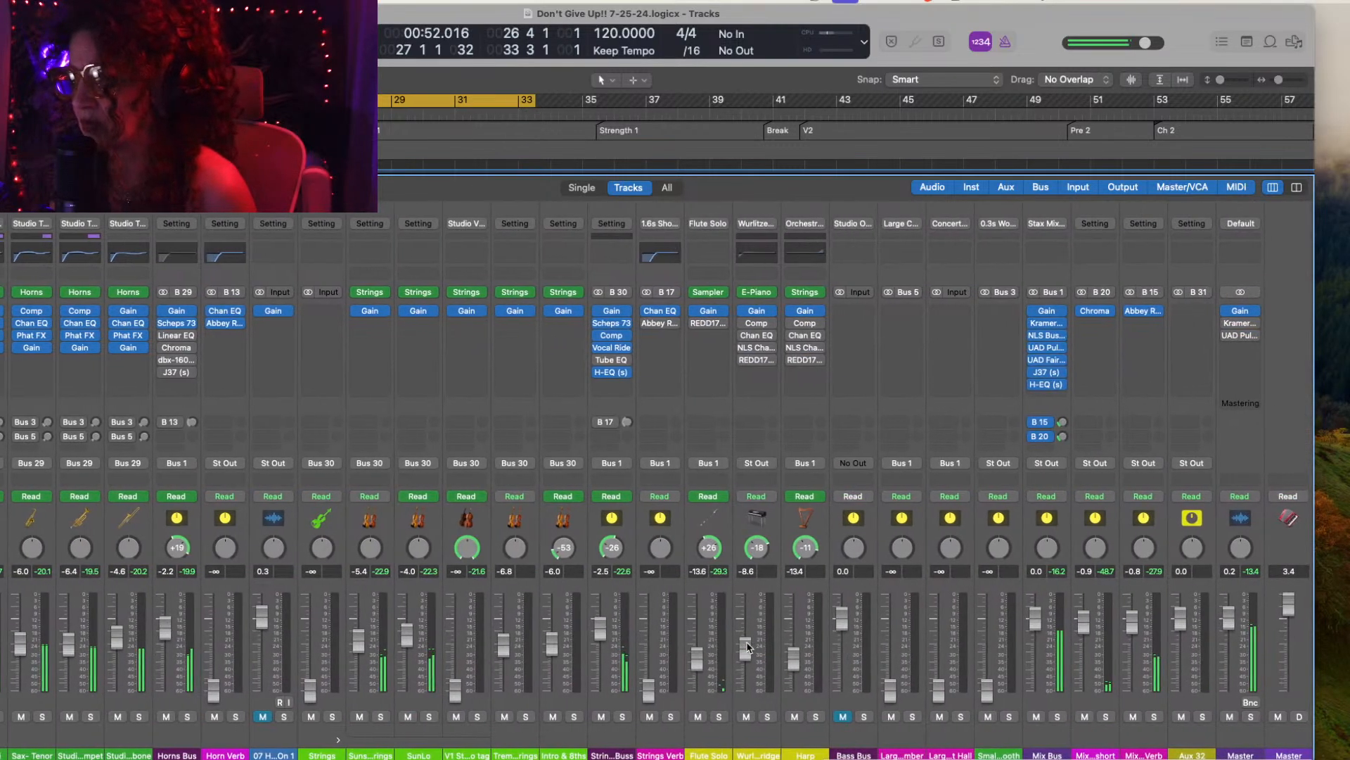
{"action": "scroll", "coordinate": [747, 647], "scroll_direction": "left", "scroll_amount": 10}
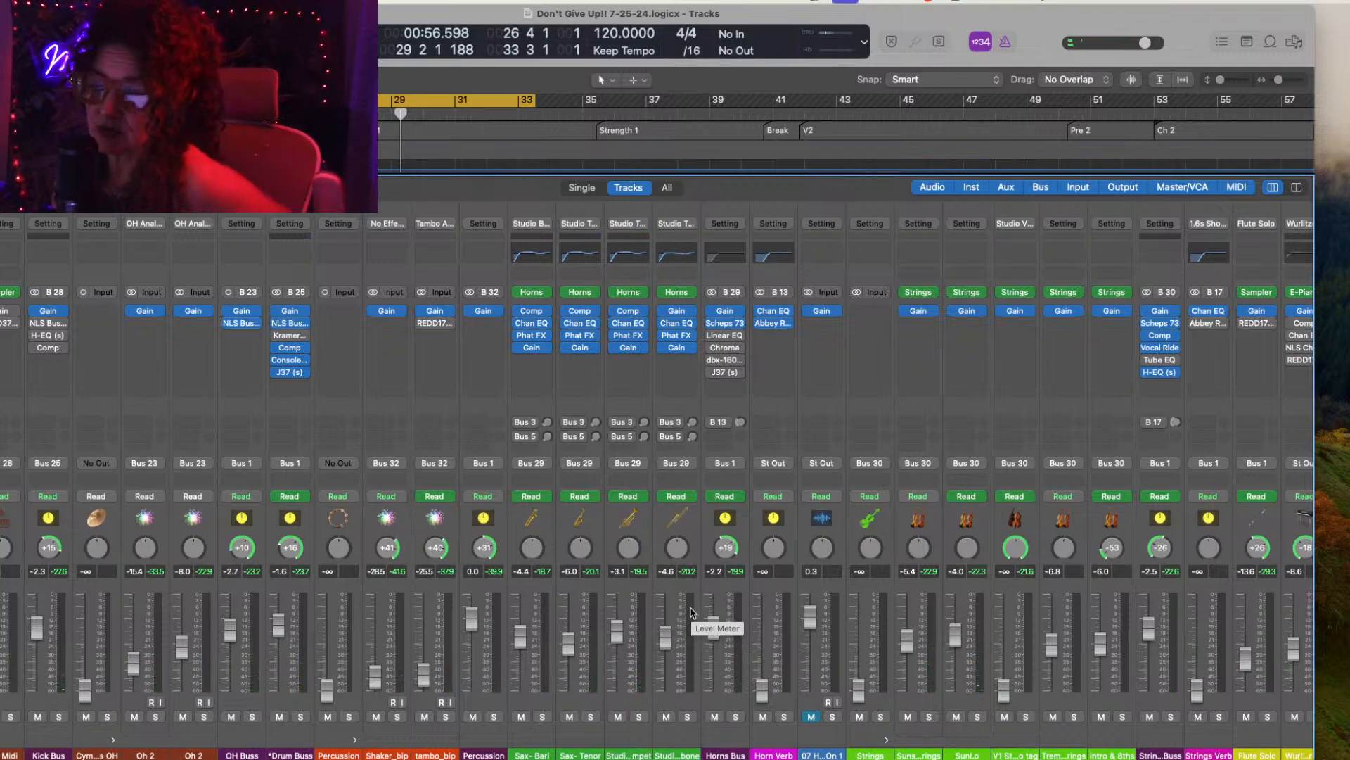
Step: Recheck the Vintage Console EQ on *Drum Buss, then select that channel and resume playback of the looped section
{"action": "scroll", "coordinate": [631, 624], "scroll_direction": "left", "scroll_amount": 20}
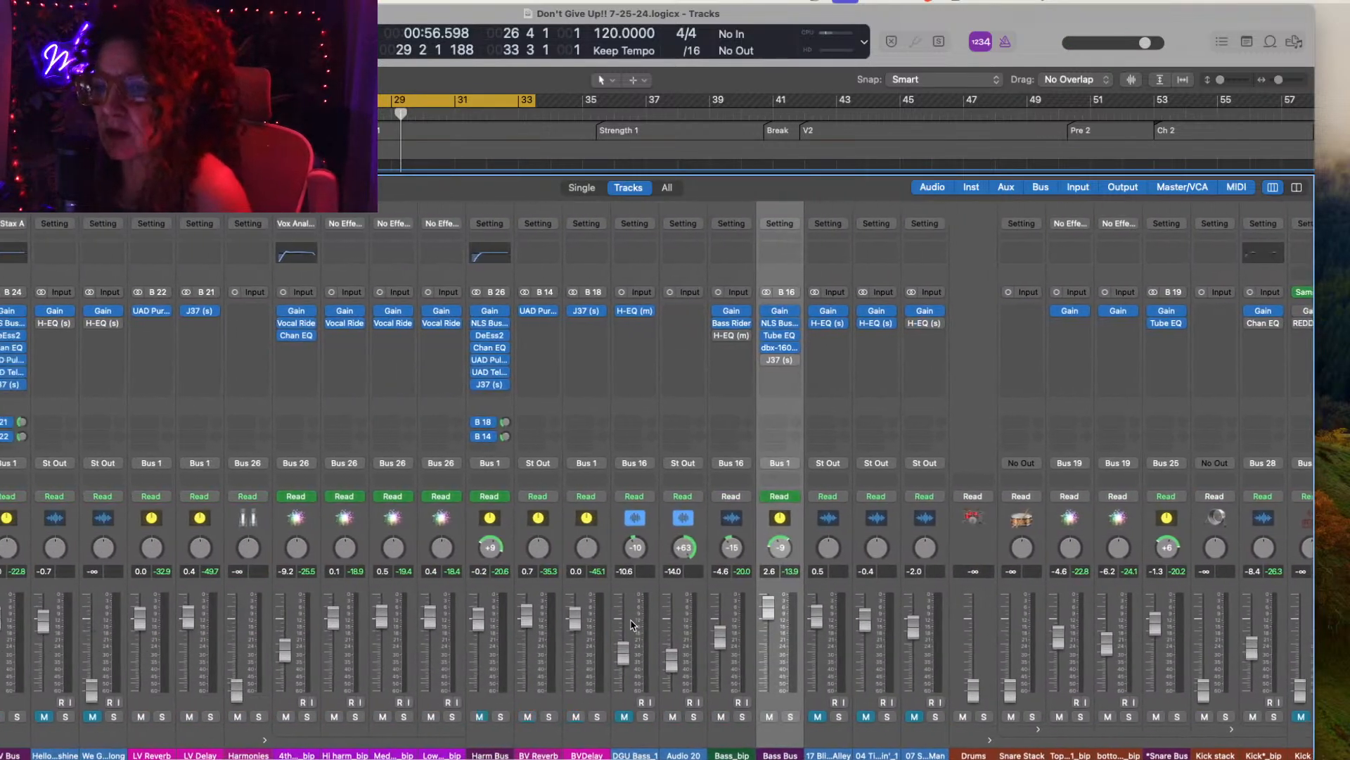
{"action": "scroll", "coordinate": [807, 648], "scroll_direction": "right", "scroll_amount": 20}
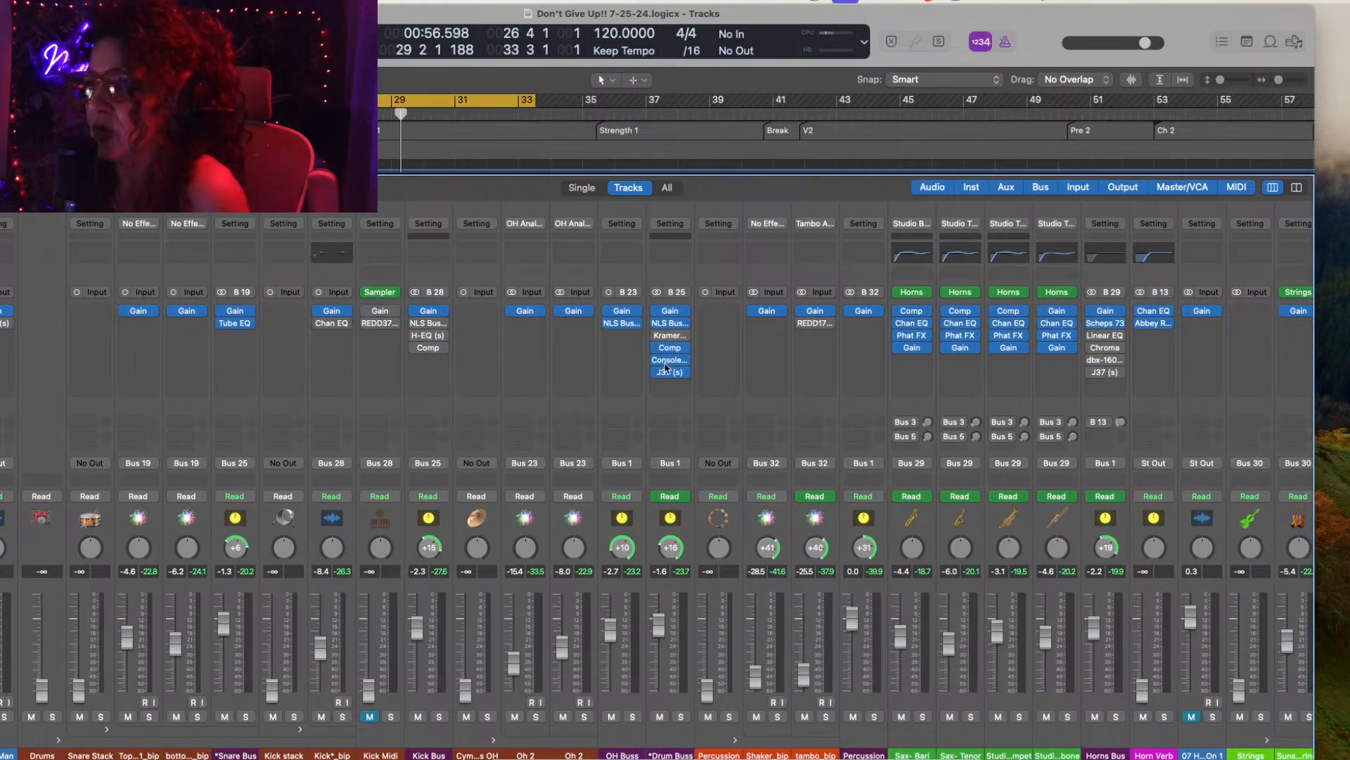
{"action": "left_click", "coordinate": [673, 361]}
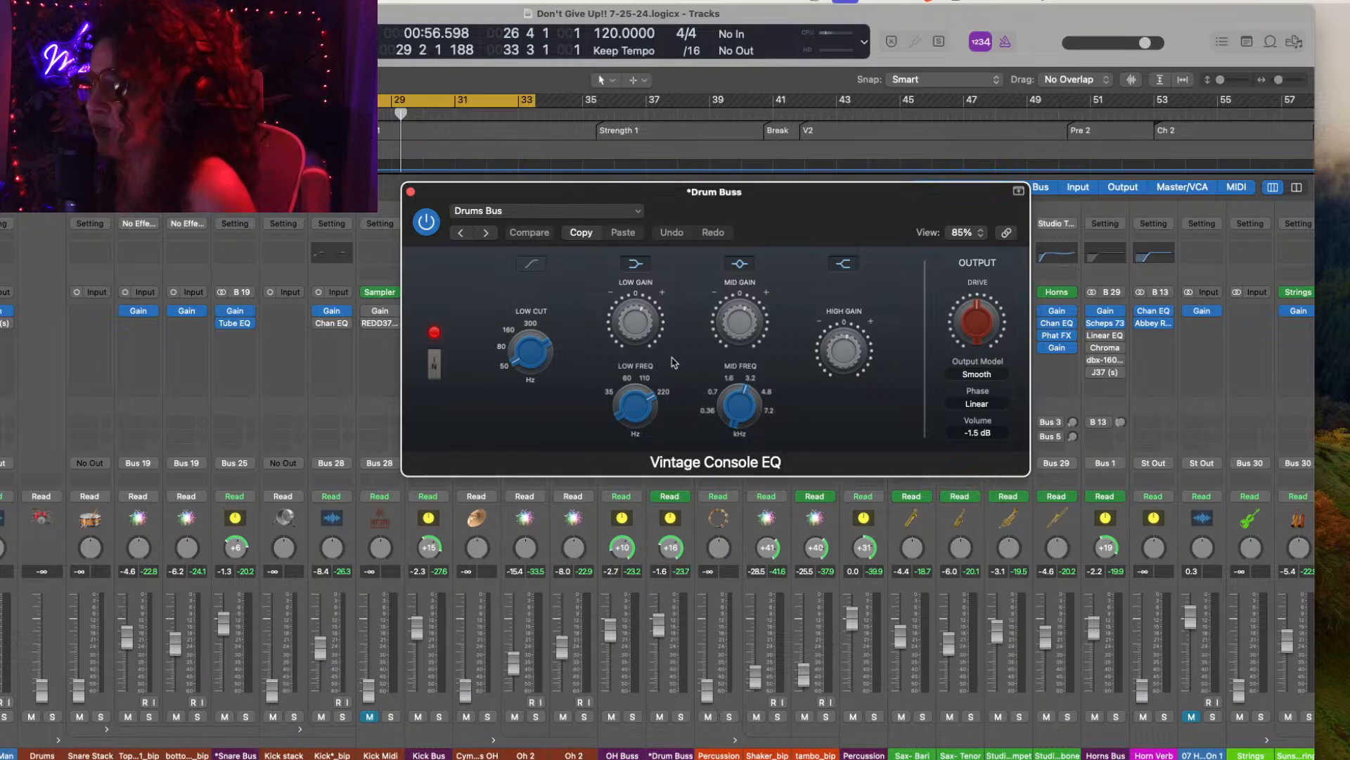
{"action": "left_click", "coordinate": [411, 192]}
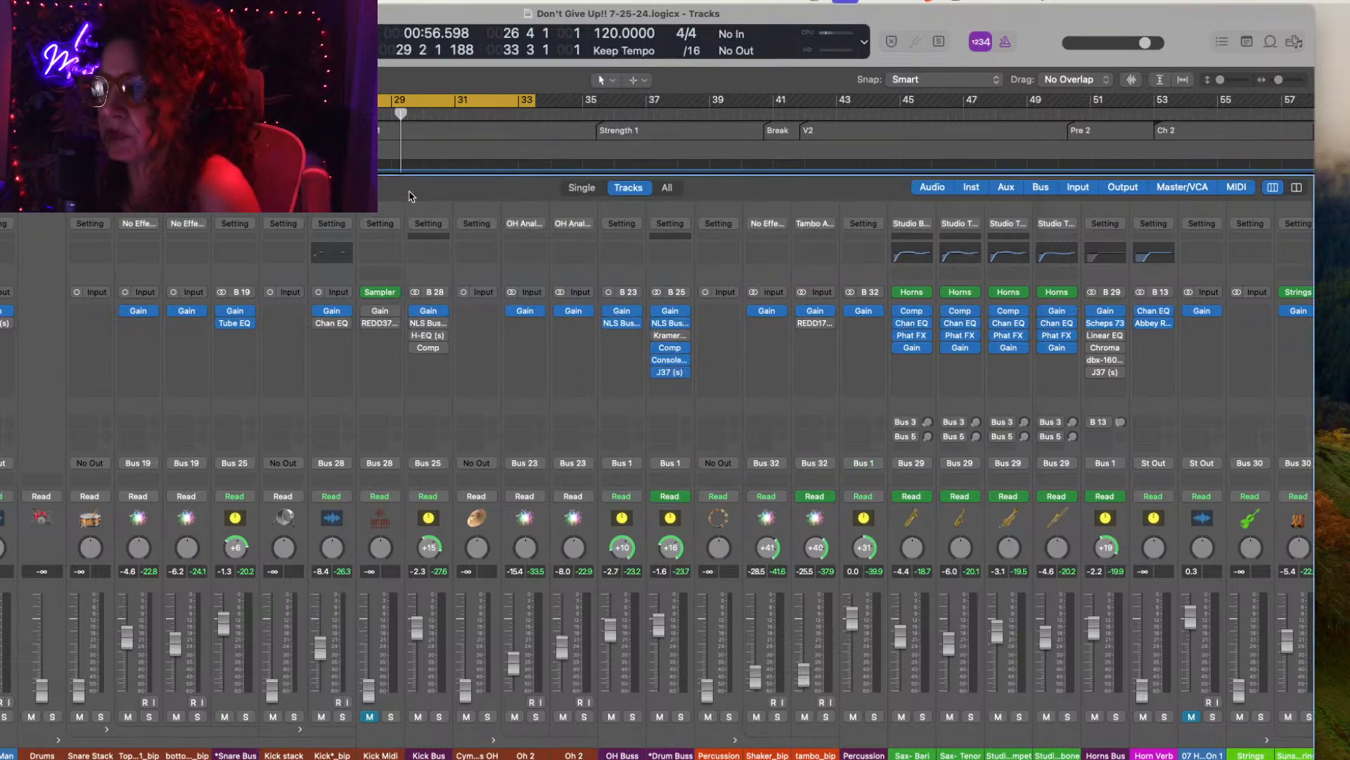
{"action": "left_click", "coordinate": [669, 674]}
{"action": "key", "text": "space"}
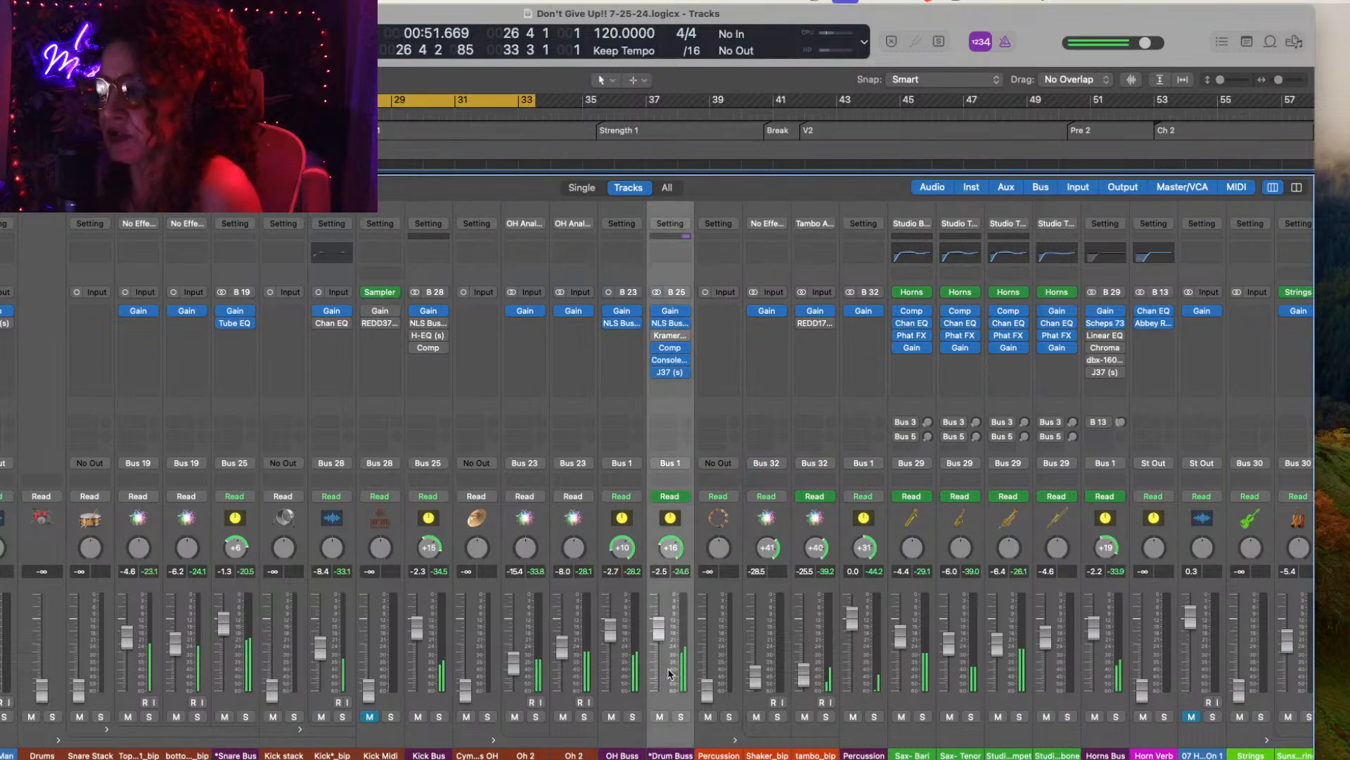
Step: Audition *Drum Buss in solo, add a send to Bus 15 (Mix Bus Verb), raise its level, and clear the solo
{"action": "left_click", "coordinate": [681, 716]}
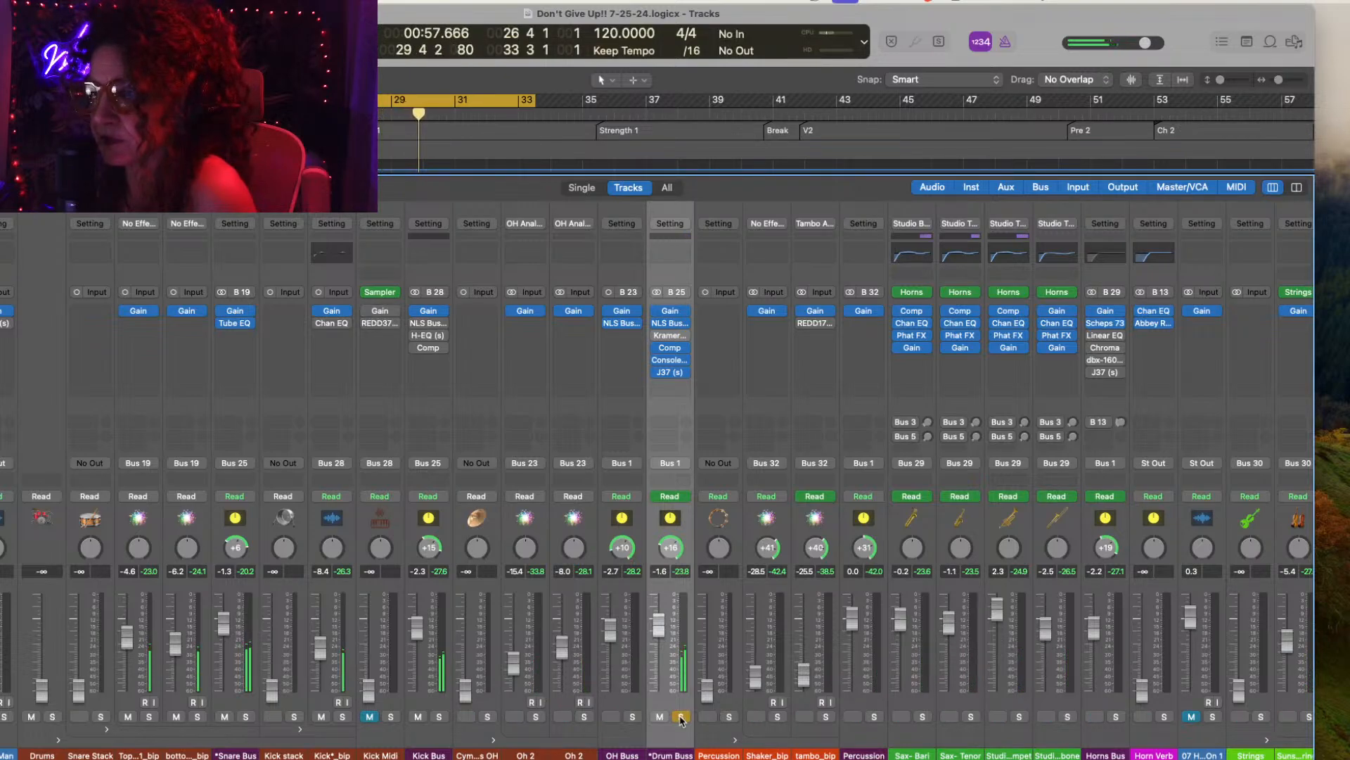
{"action": "left_click", "coordinate": [681, 717]}
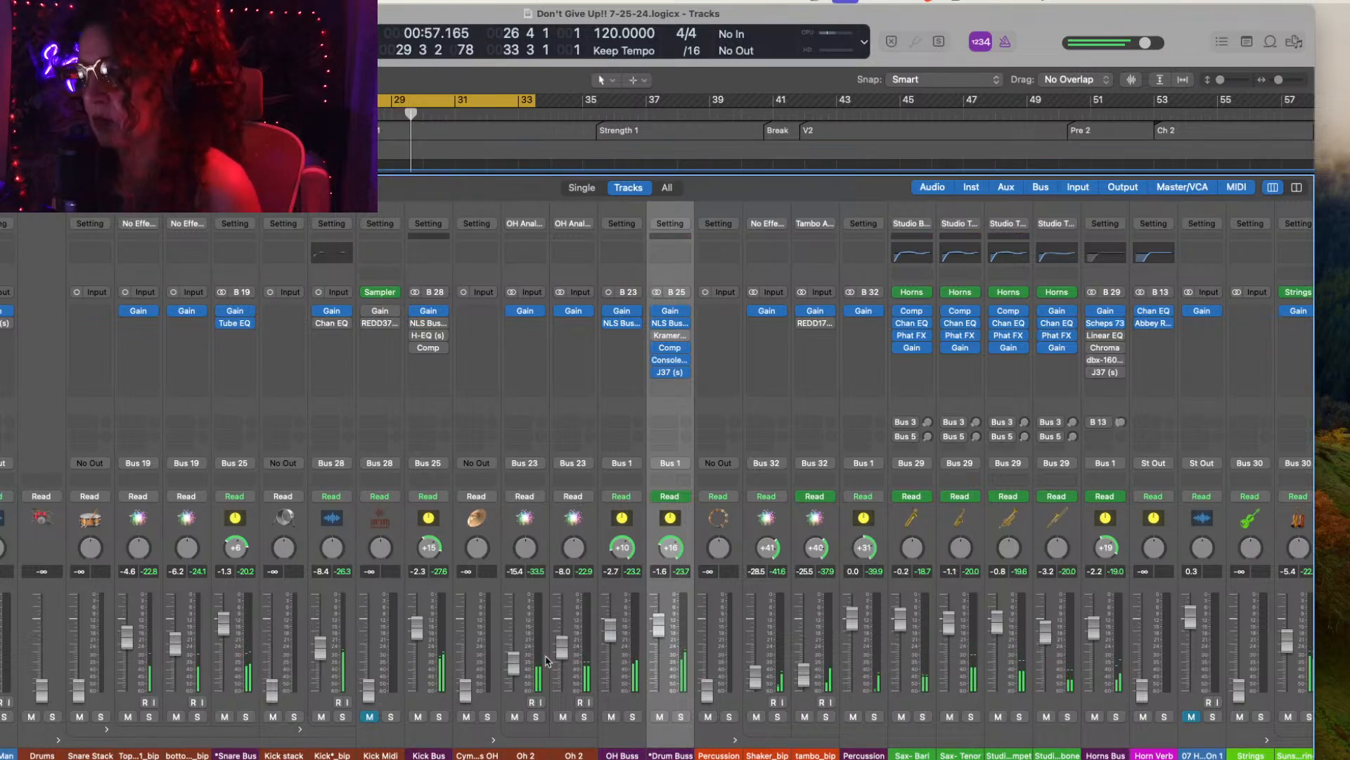
{"action": "left_click", "coordinate": [681, 716]}
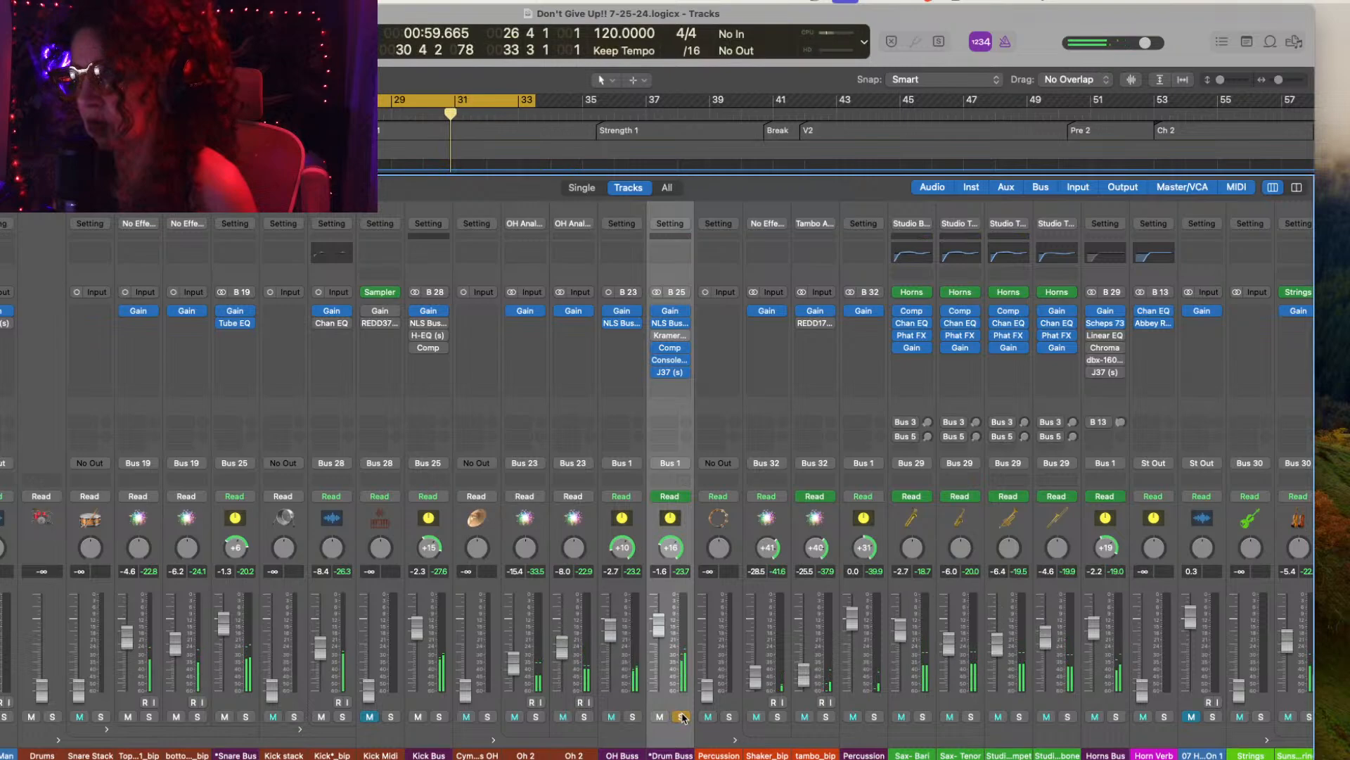
{"action": "left_click", "coordinate": [673, 425]}
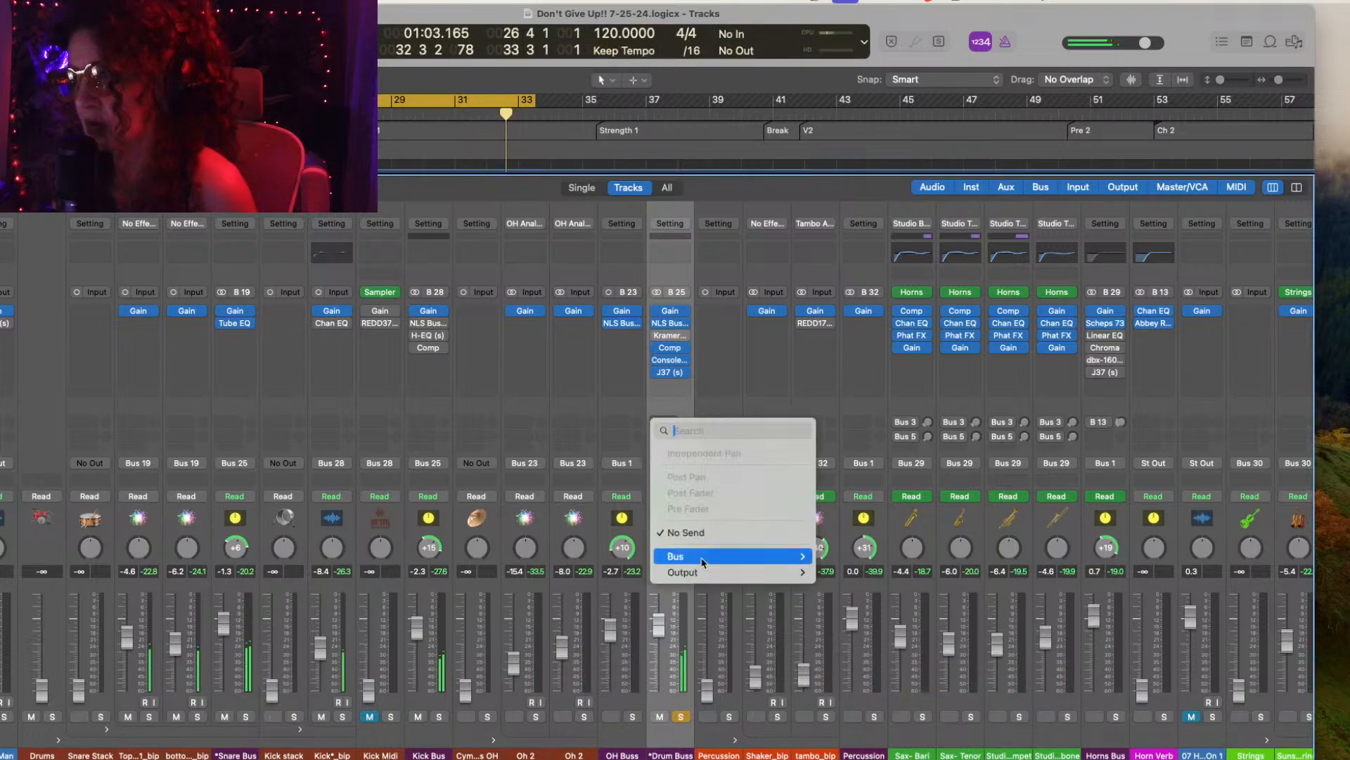
{"action": "mouse_move", "coordinate": [702, 559]}
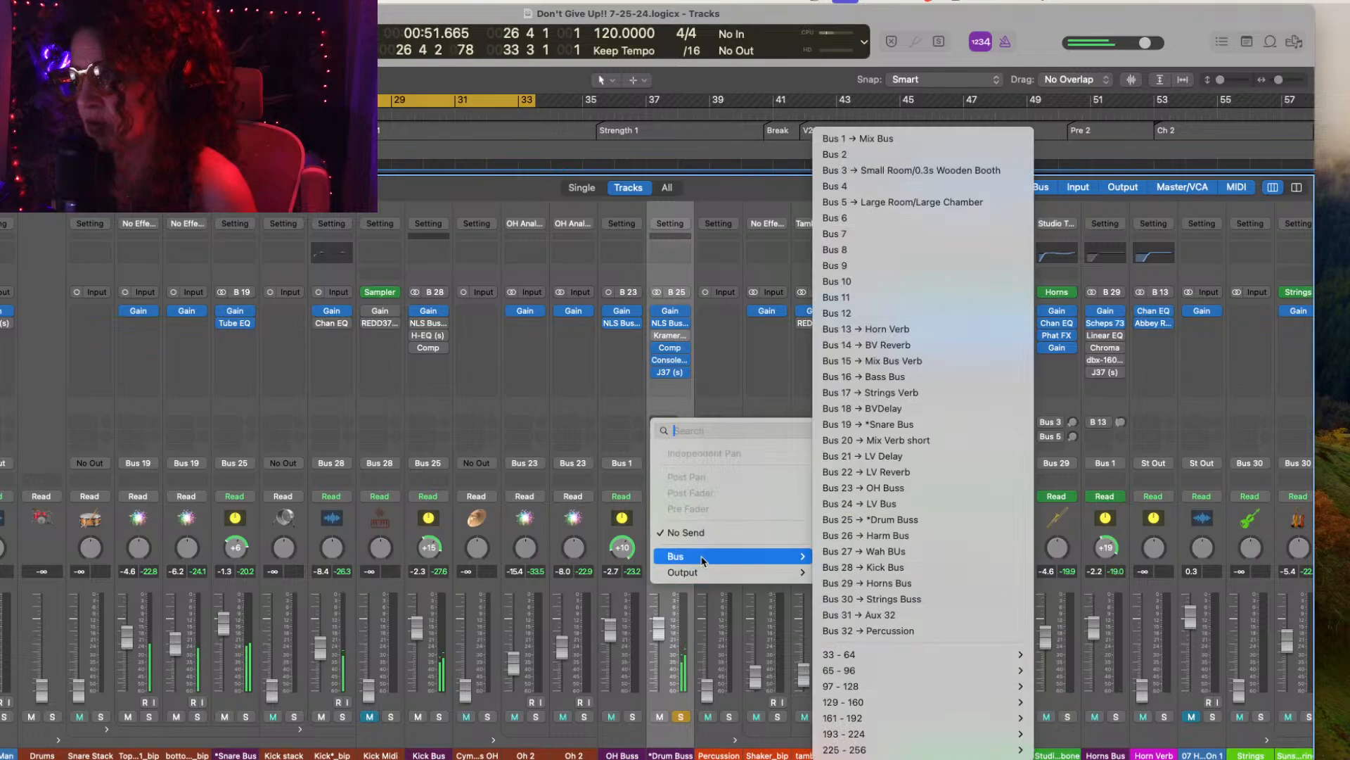
{"action": "left_click", "coordinate": [912, 361]}
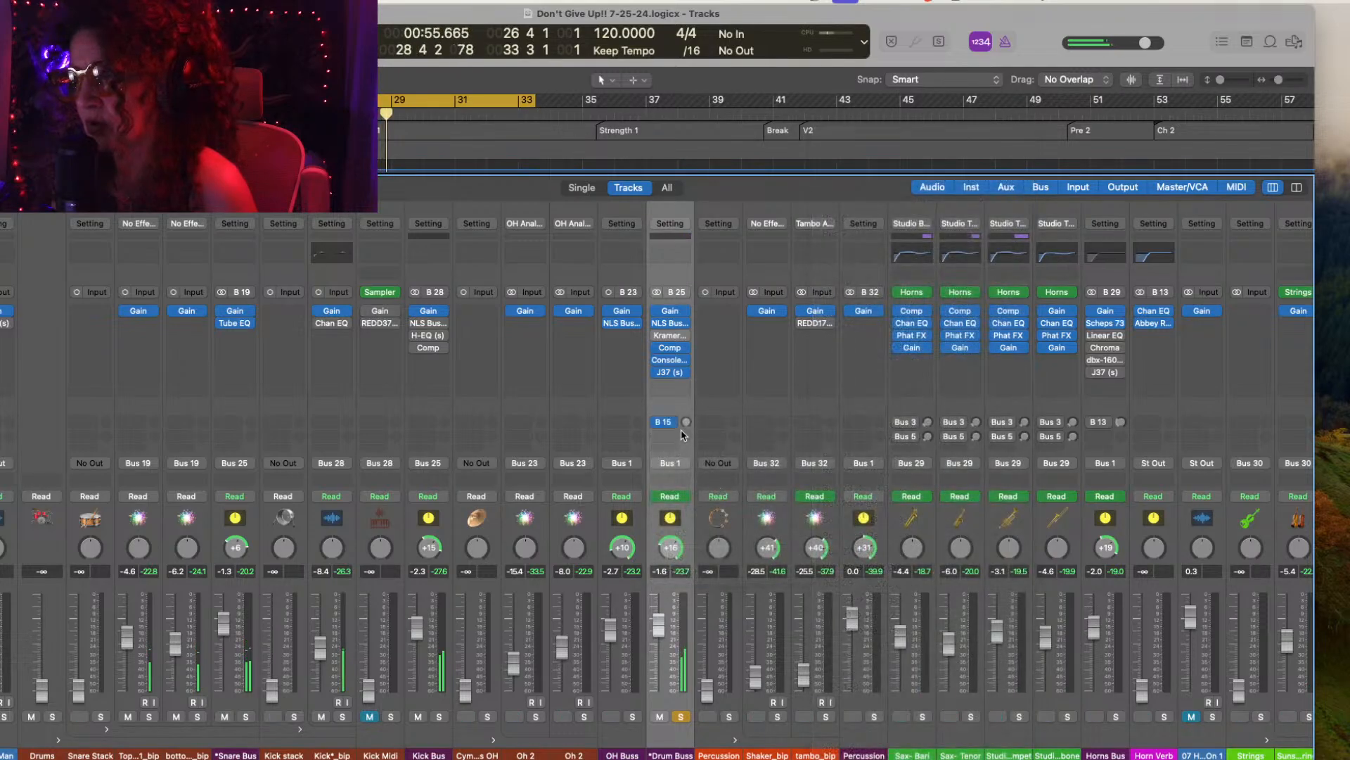
{"action": "left_click_drag", "start_coordinate": [686, 427], "coordinate": [677, 403]}
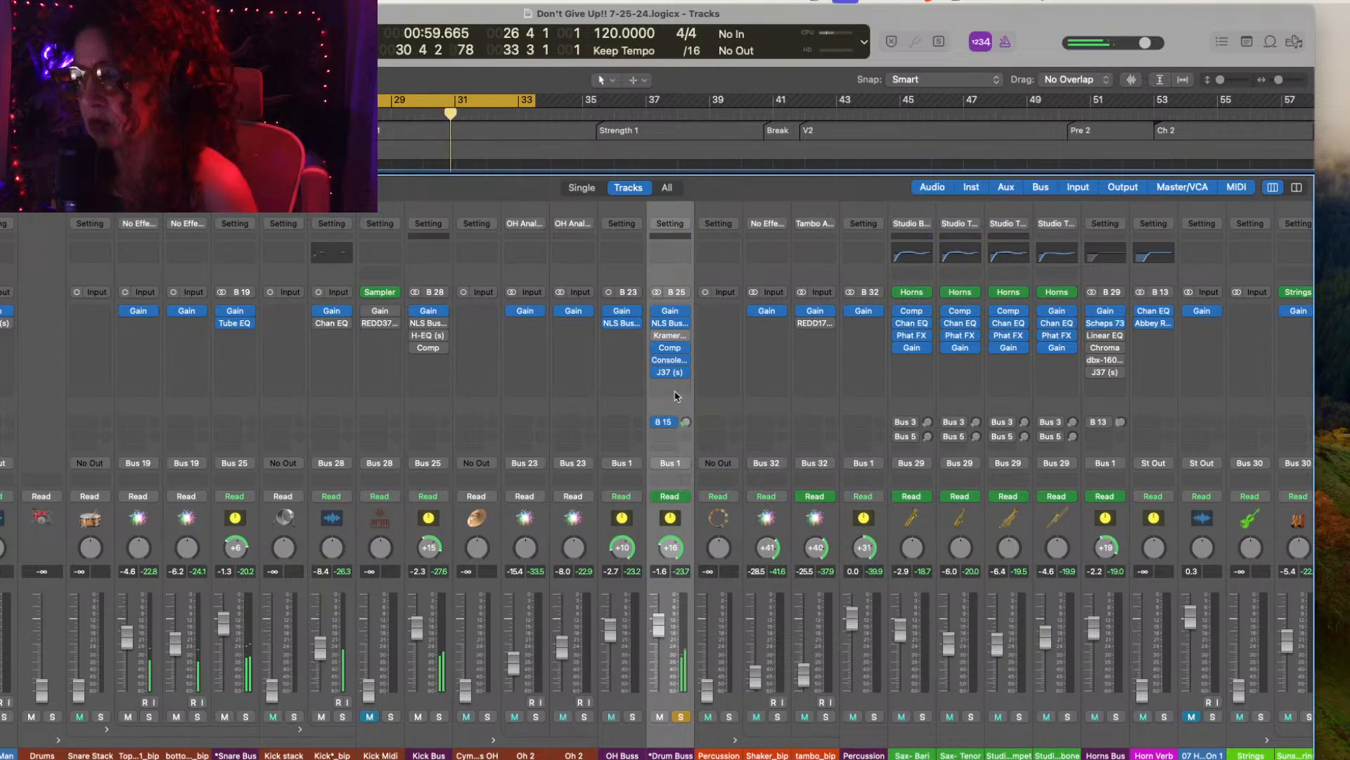
{"action": "left_click", "coordinate": [679, 716]}
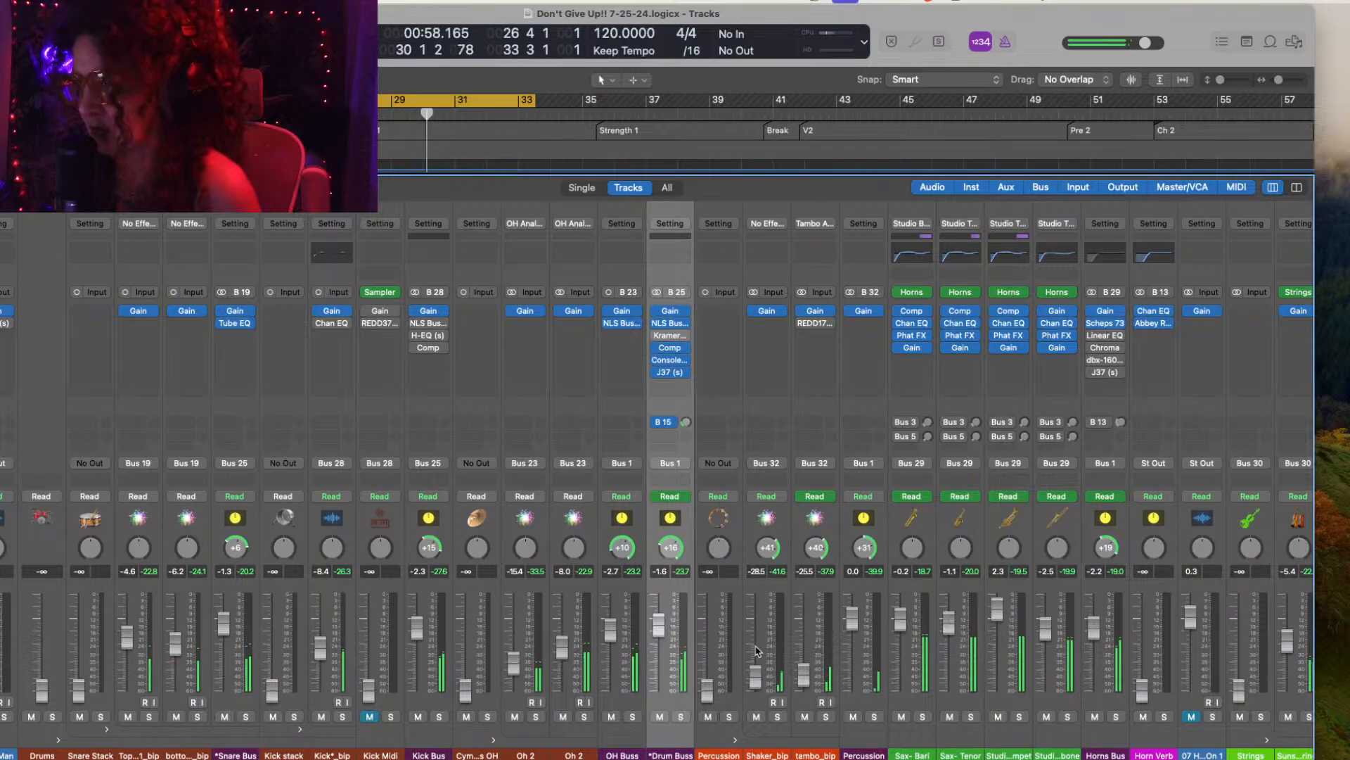
Step: Solo Strings Buss and restart playback of the looped section
{"action": "scroll", "coordinate": [756, 651], "scroll_direction": "right", "scroll_amount": 10}
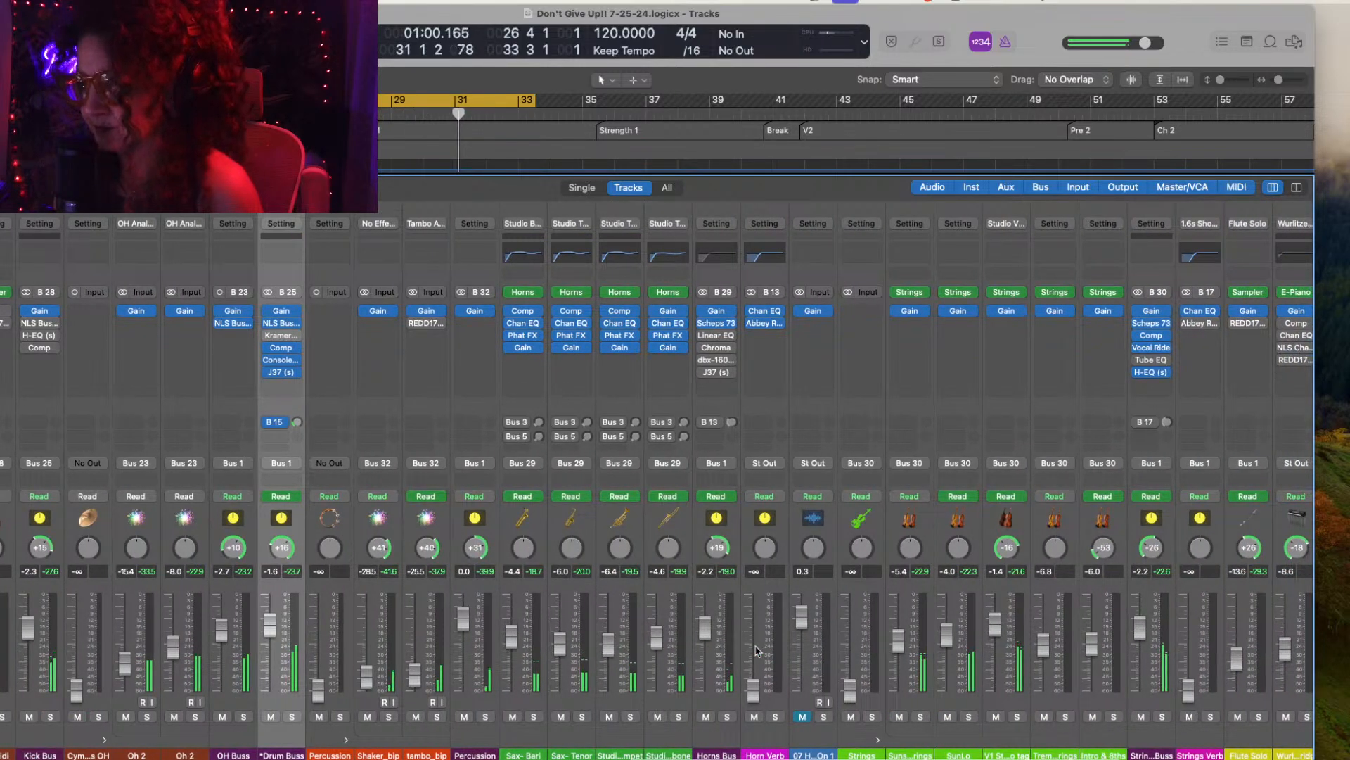
{"action": "scroll", "coordinate": [1027, 604], "scroll_direction": "right", "scroll_amount": 8}
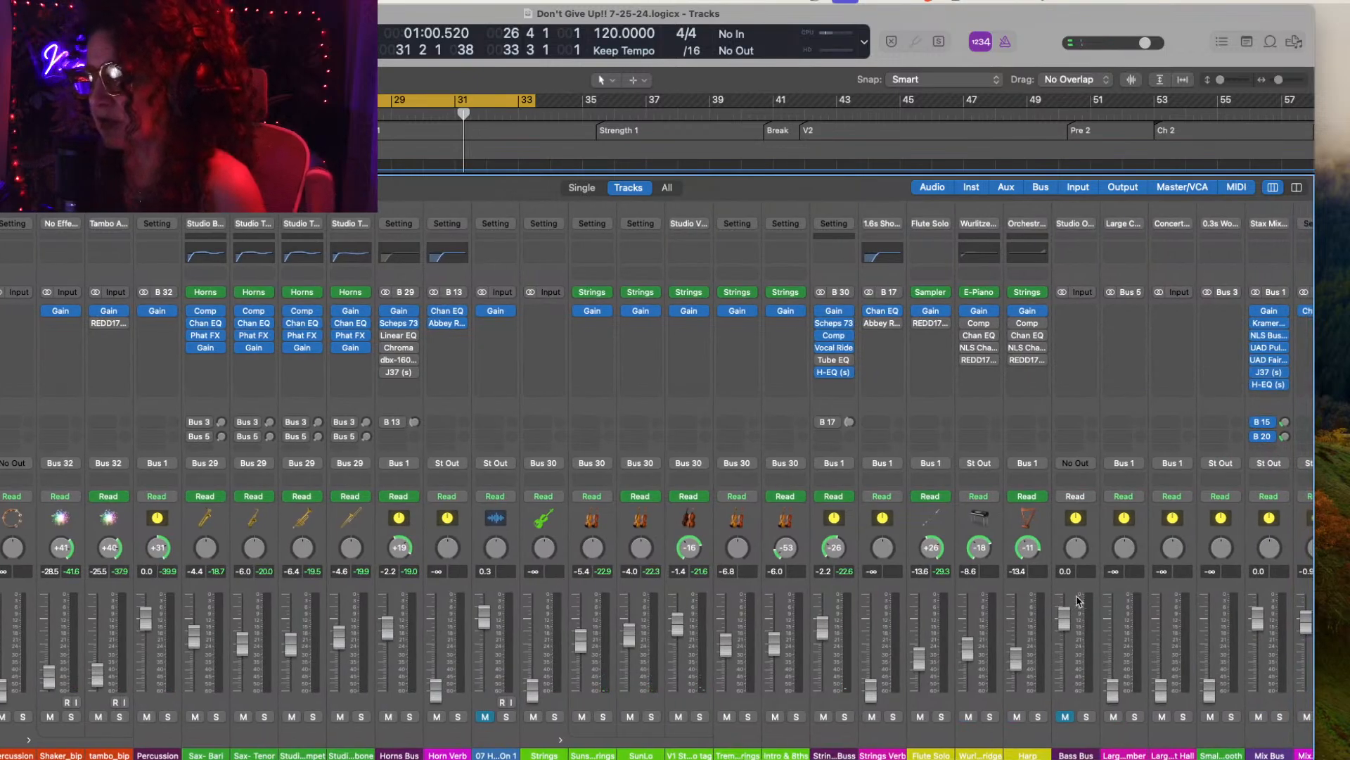
{"action": "left_click", "coordinate": [846, 716]}
{"action": "key", "text": "space"}
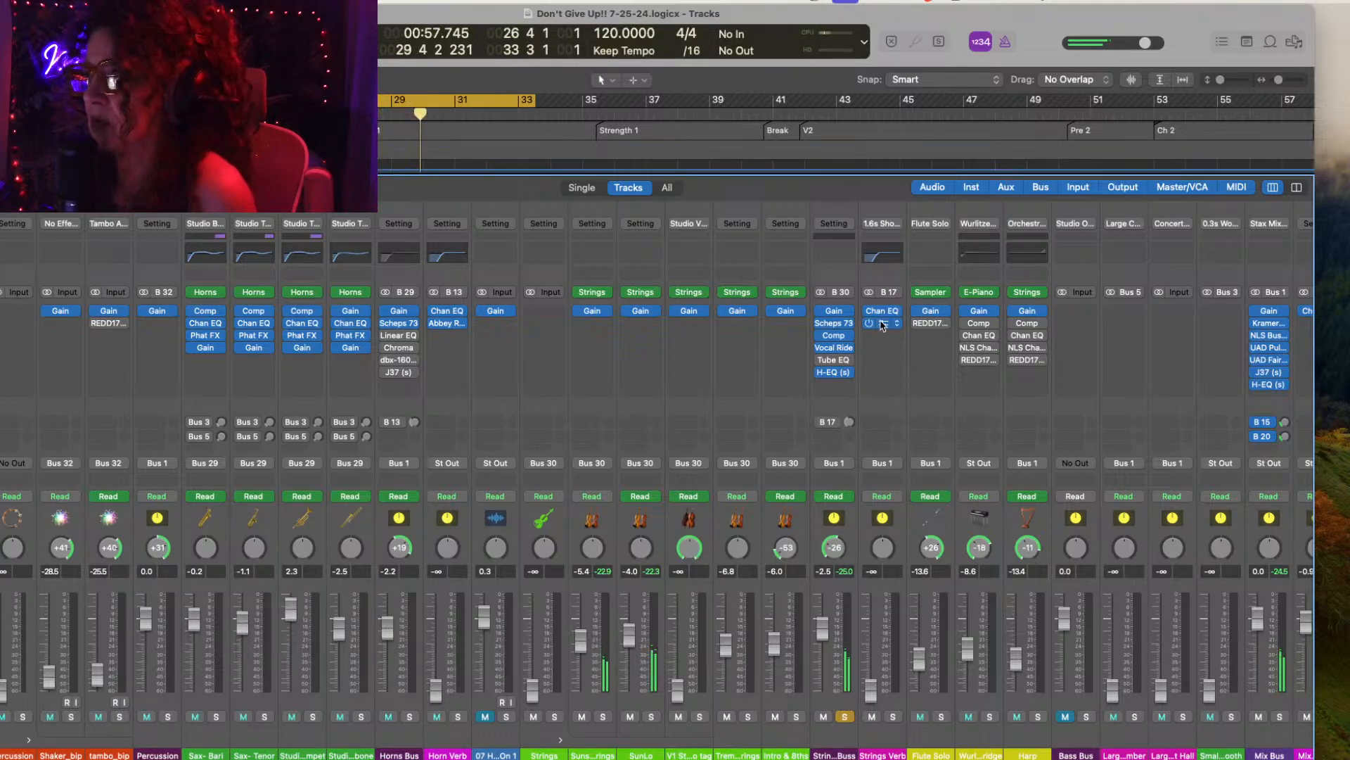
Step: Open Abbey Road Plates on Strings Verb, then enable the Bus 17 send on Strings Buss and raise its level
{"action": "left_click", "coordinate": [870, 323]}
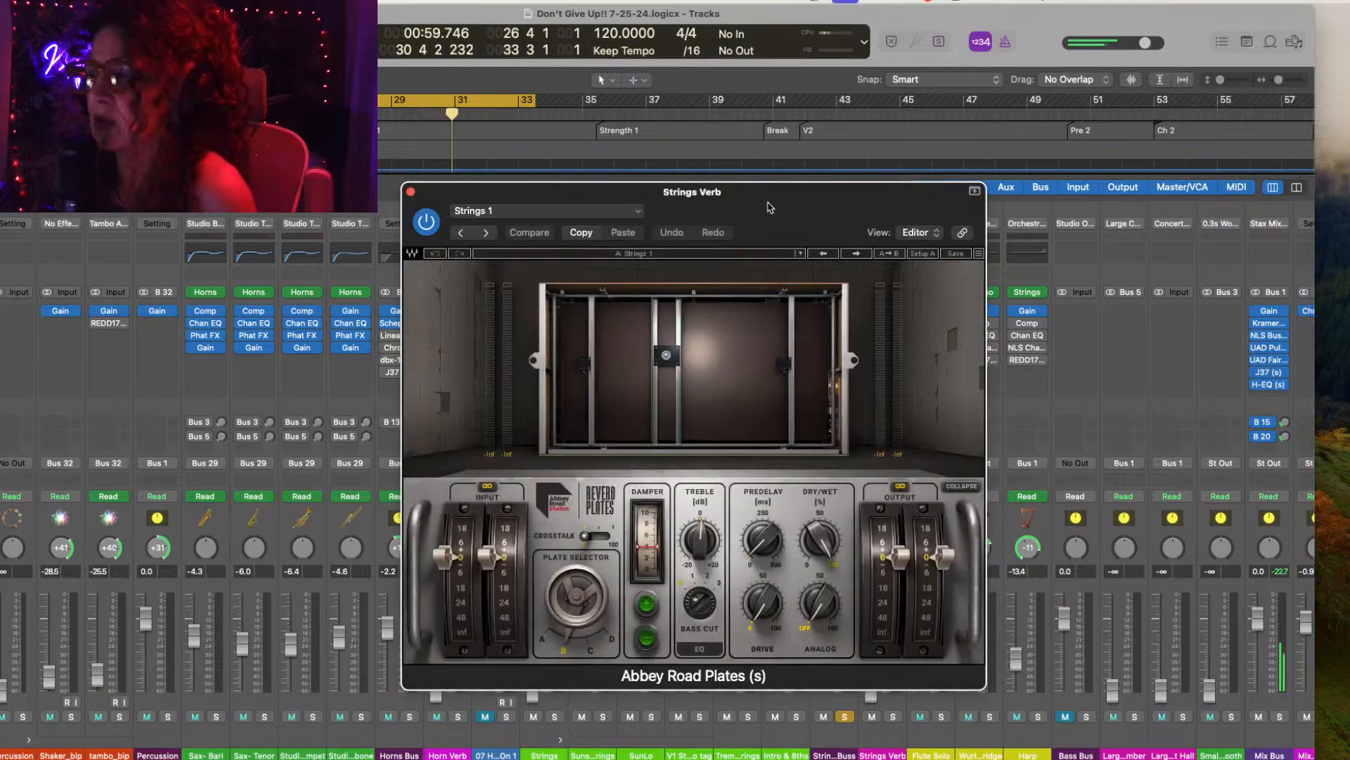
{"action": "left_click_drag", "start_coordinate": [753, 244], "coordinate": [427, 190]}
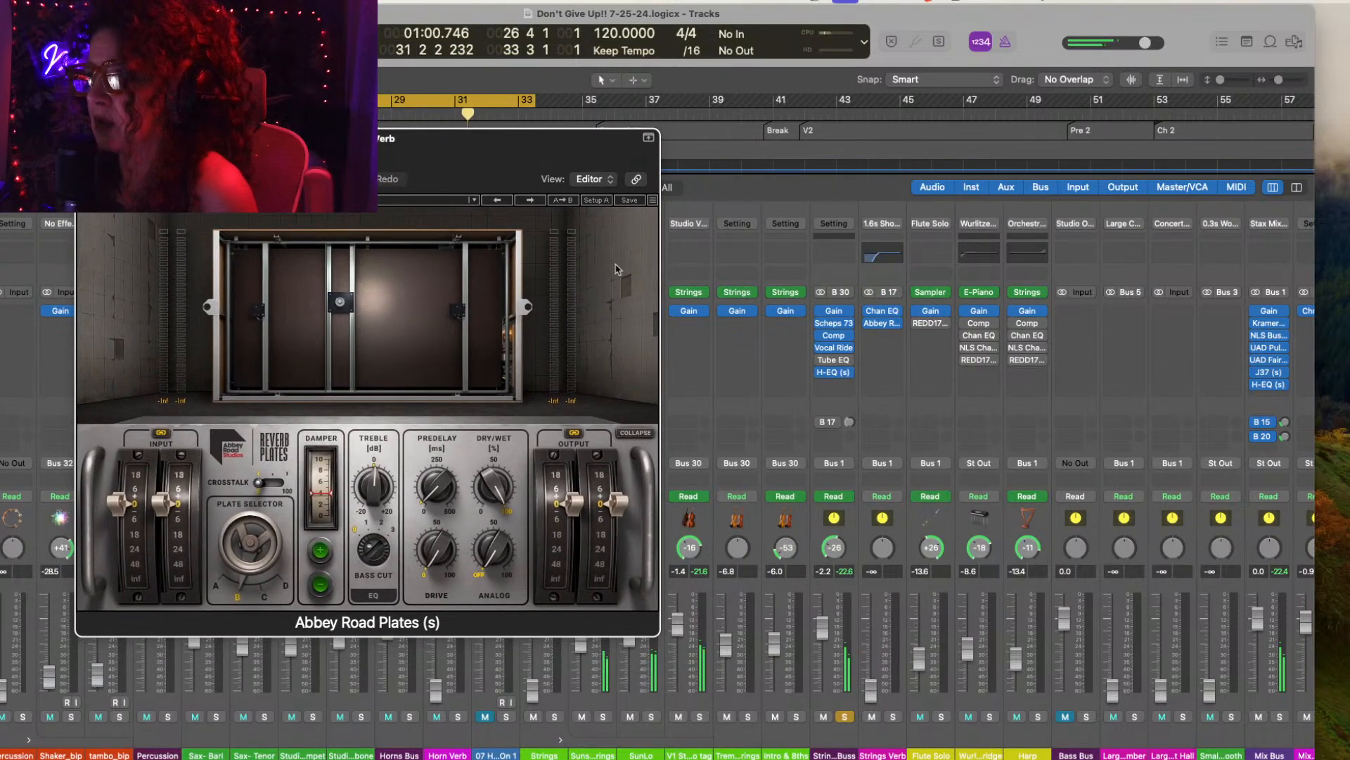
{"action": "left_click", "coordinate": [820, 422]}
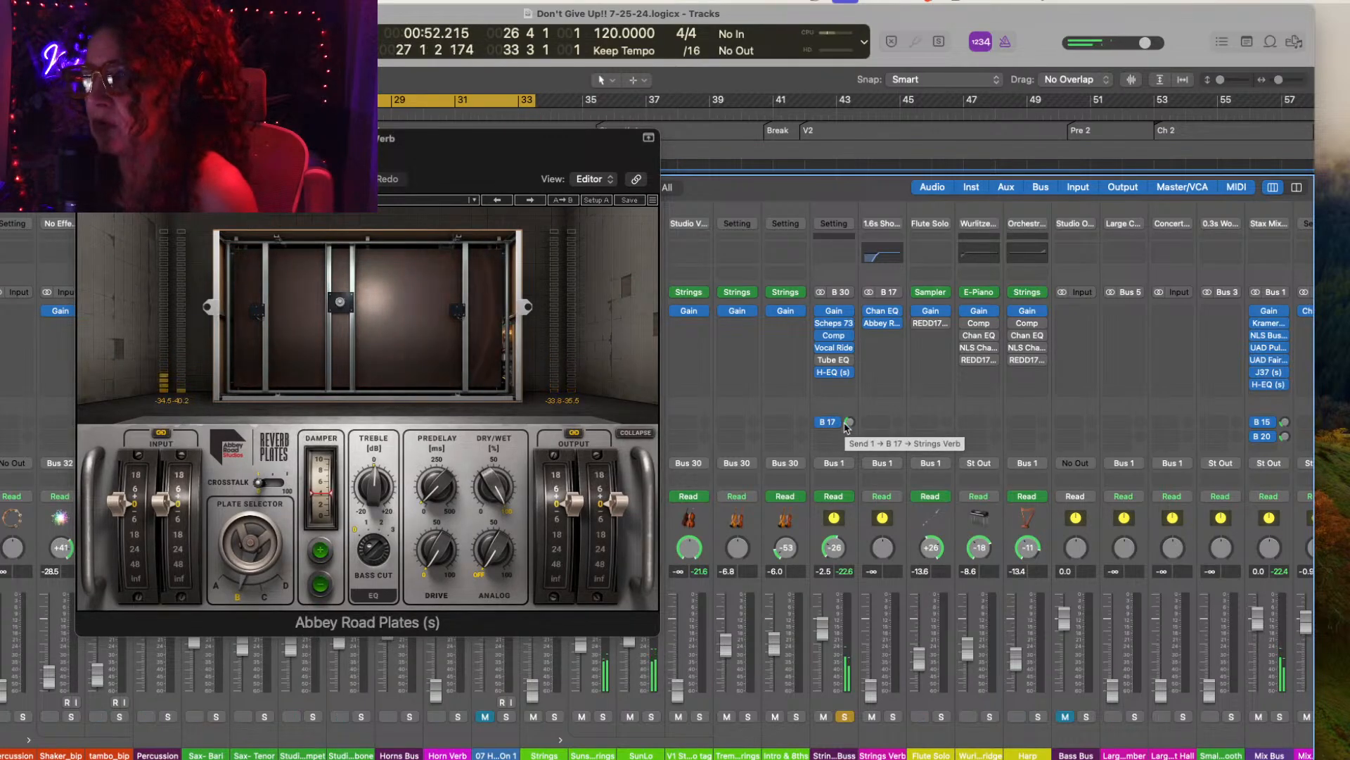
{"action": "mouse_move", "coordinate": [848, 422]}
{"action": "left_mouse_down"}
{"action": "mouse_move", "coordinate": [846, 391]}
{"action": "mouse_move", "coordinate": [836, 436]}
{"action": "left_mouse_up"}
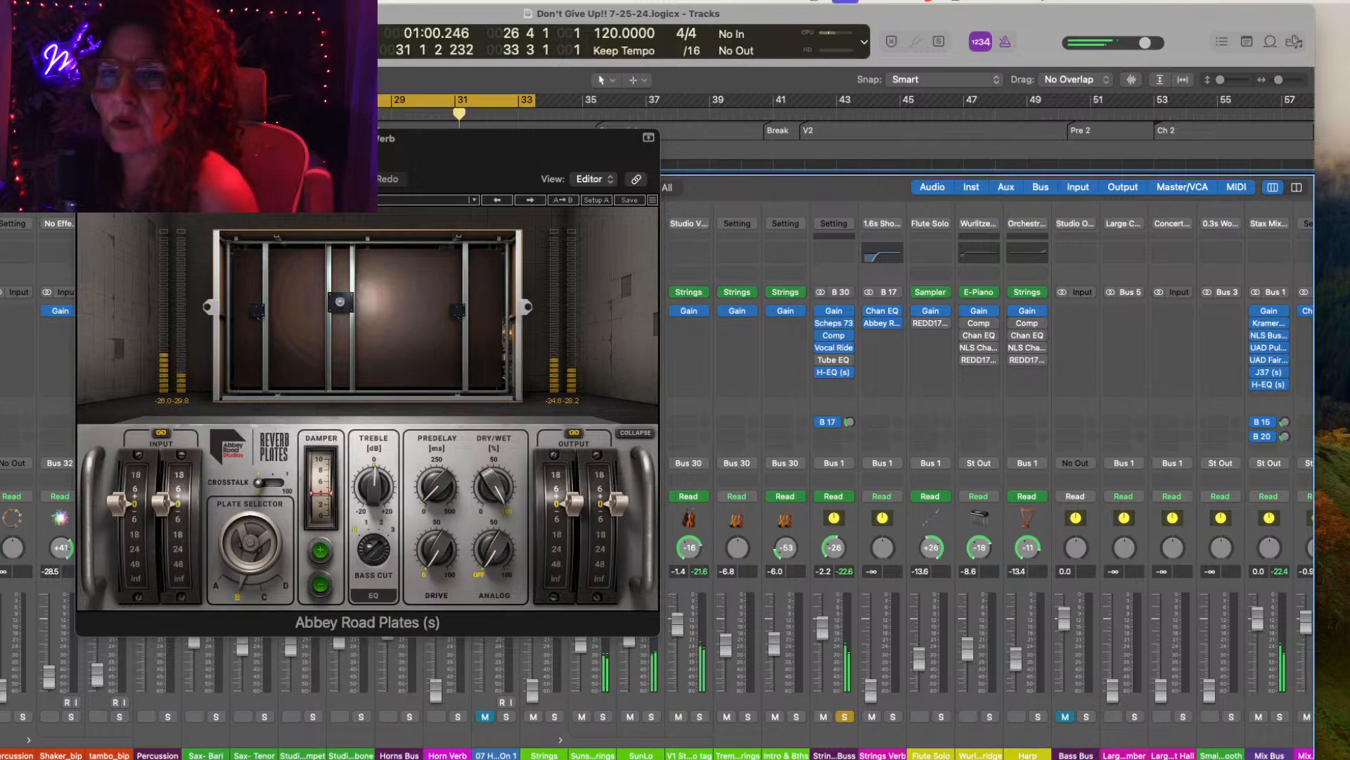
Step: Load the Lush Strings preset in Abbey Road Plates and raise the Bus 17 send on Strings Buss
{"action": "left_click", "coordinate": [274, 159]}
{"action": "mouse_move", "coordinate": [311, 461]}
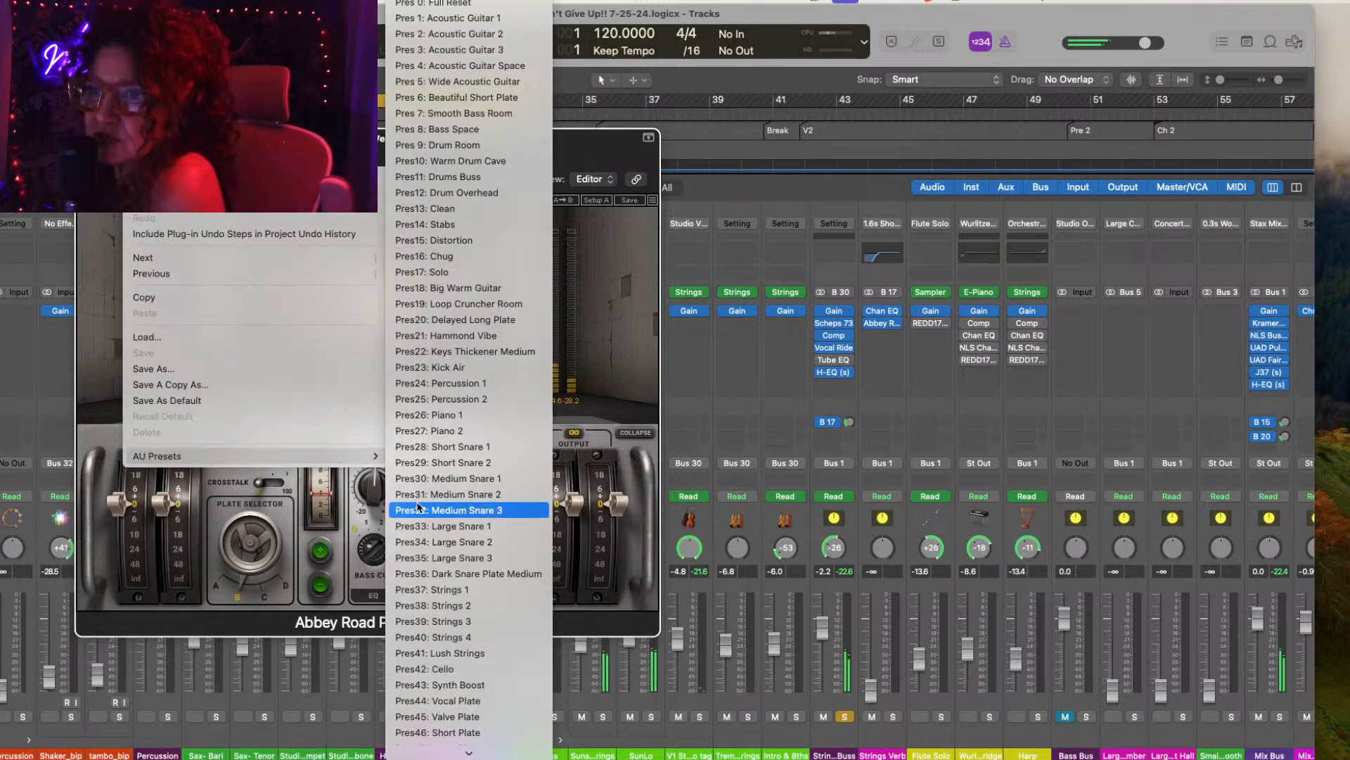
{"action": "scroll", "coordinate": [418, 506], "scroll_direction": "down", "scroll_amount": 5}
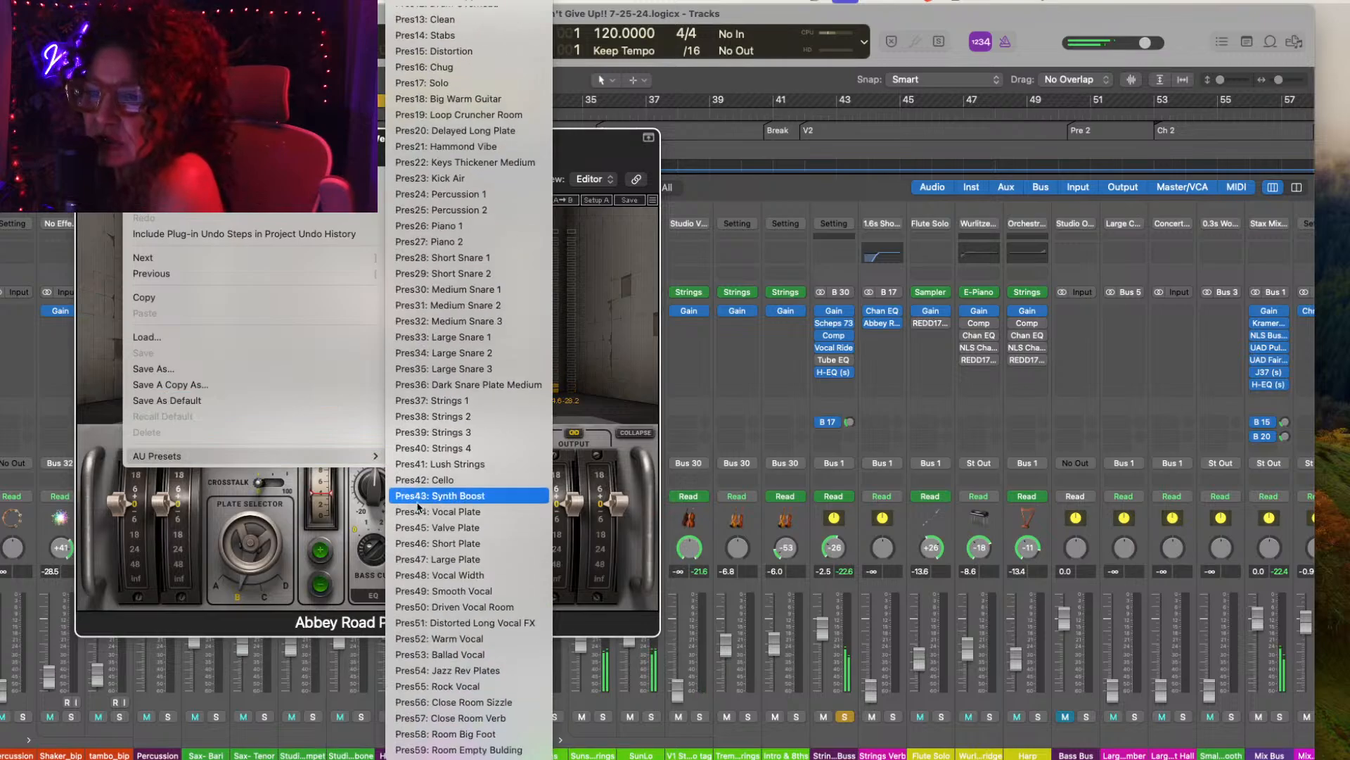
{"action": "left_click", "coordinate": [441, 465]}
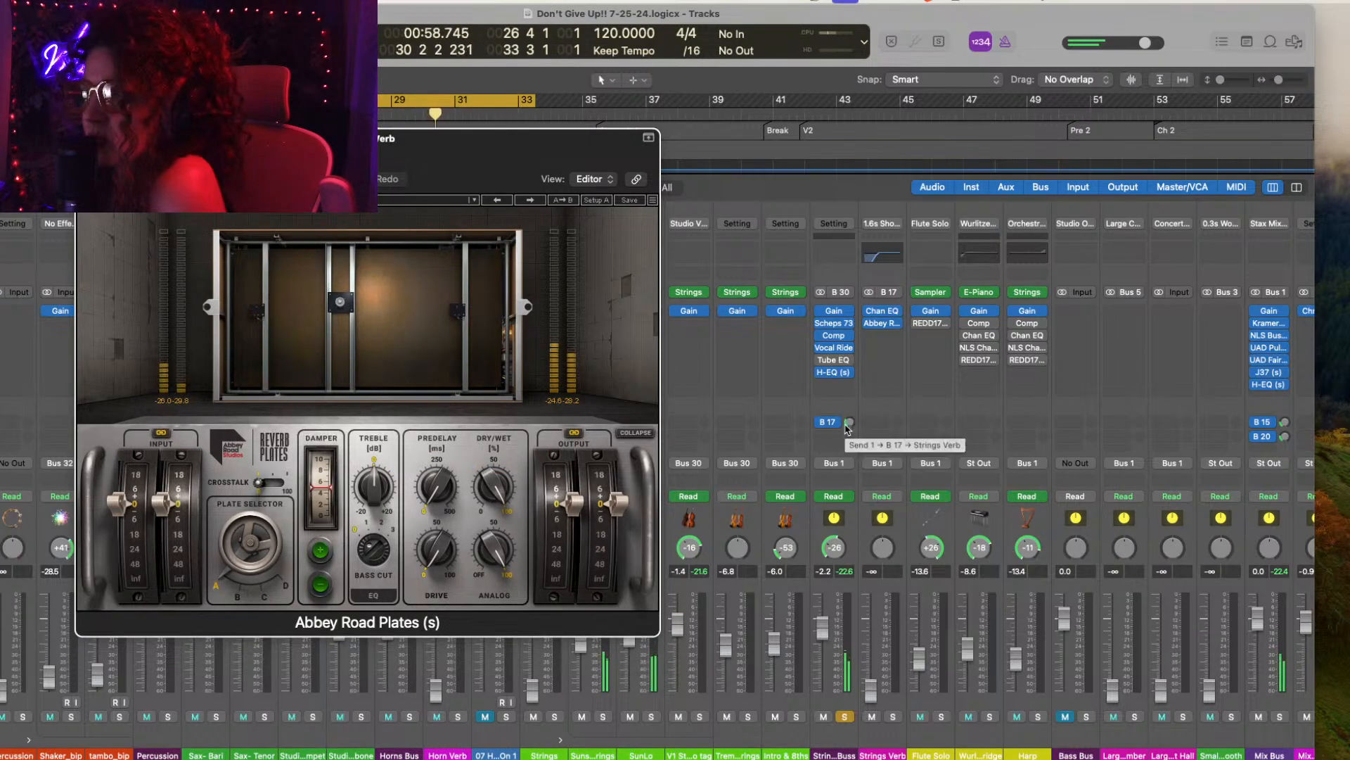
{"action": "left_click_drag", "start_coordinate": [848, 424], "coordinate": [849, 398]}
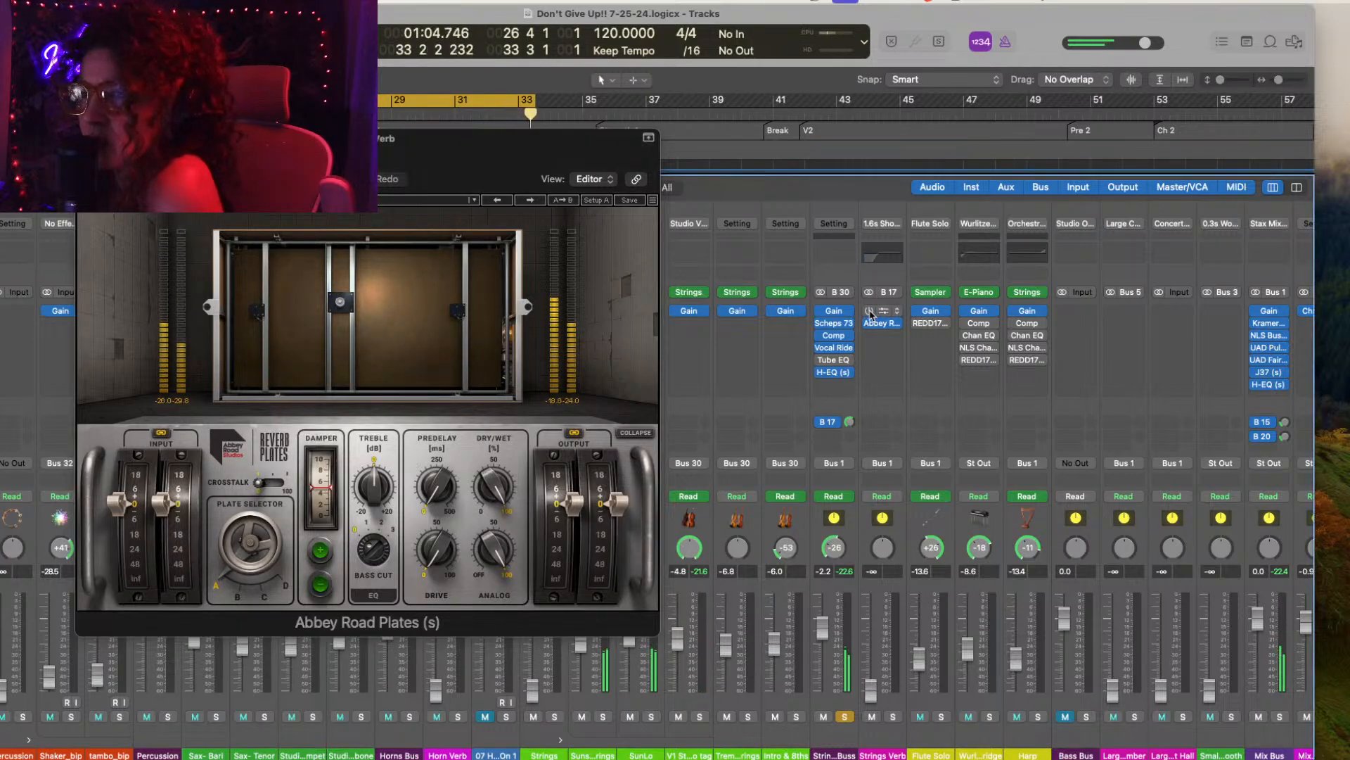
Step: Bypass the Channel EQ on Strings Verb, adjust the plate reverb's bass cut, and rebalance the Bus 17 send
{"action": "left_click", "coordinate": [870, 314]}
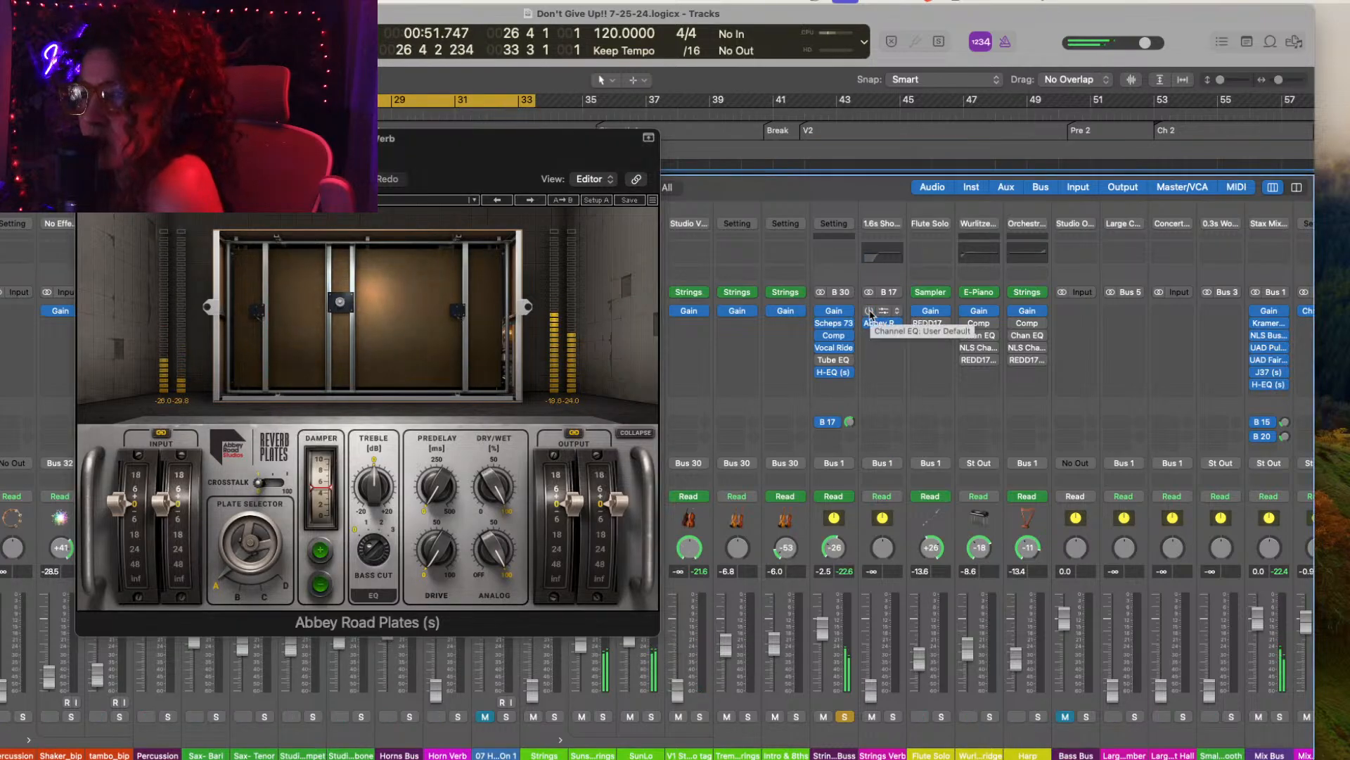
{"action": "left_click", "coordinate": [372, 548]}
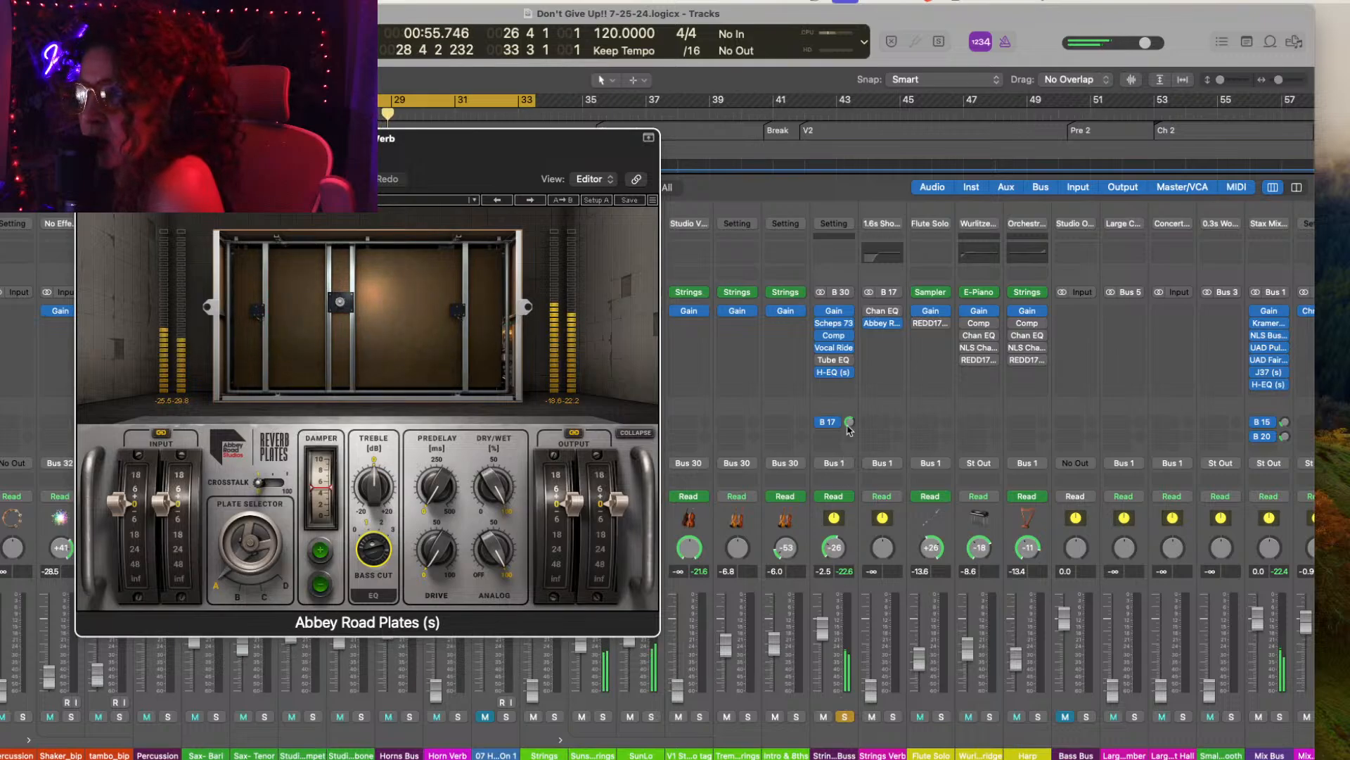
{"action": "left_click_drag", "start_coordinate": [850, 429], "coordinate": [850, 460]}
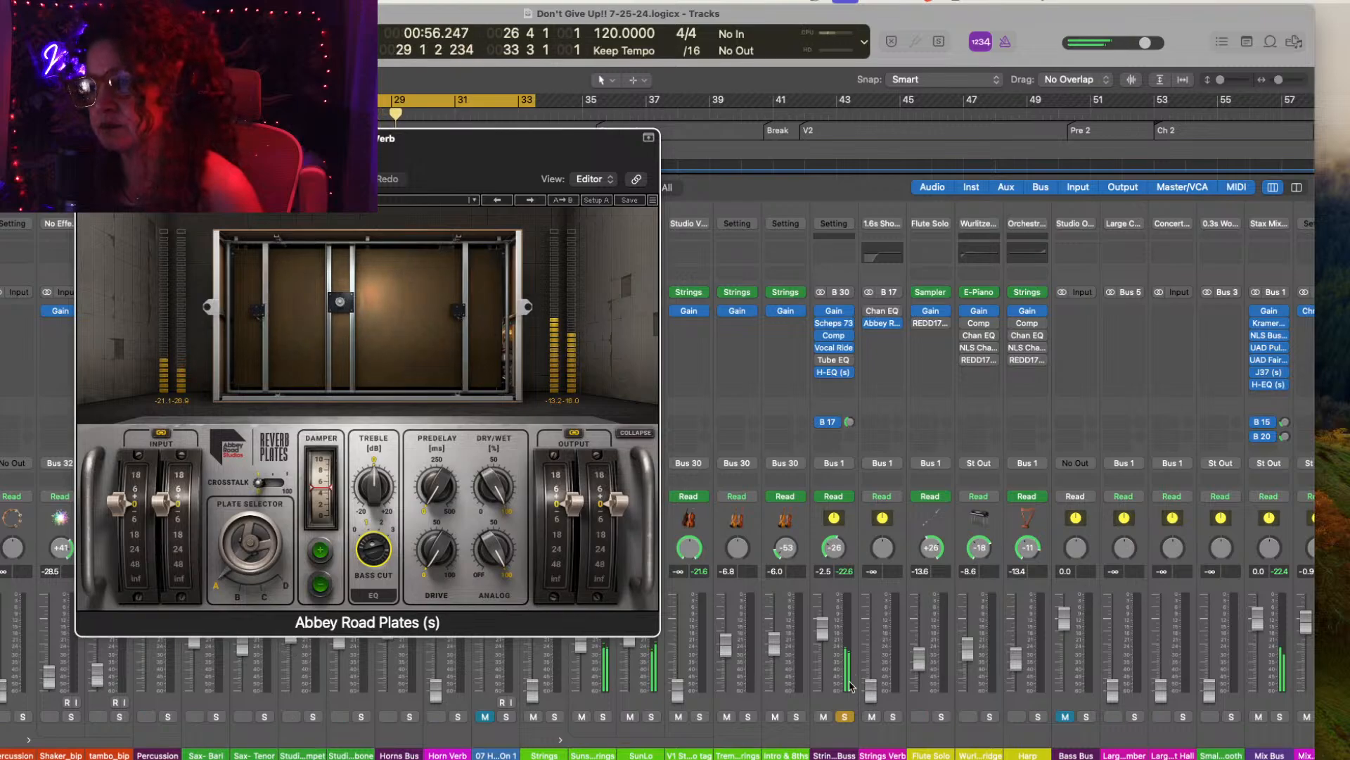
Step: Close the Abbey Road Plates window and restart playback with Strings Buss soloed
{"action": "left_click", "coordinate": [844, 716]}
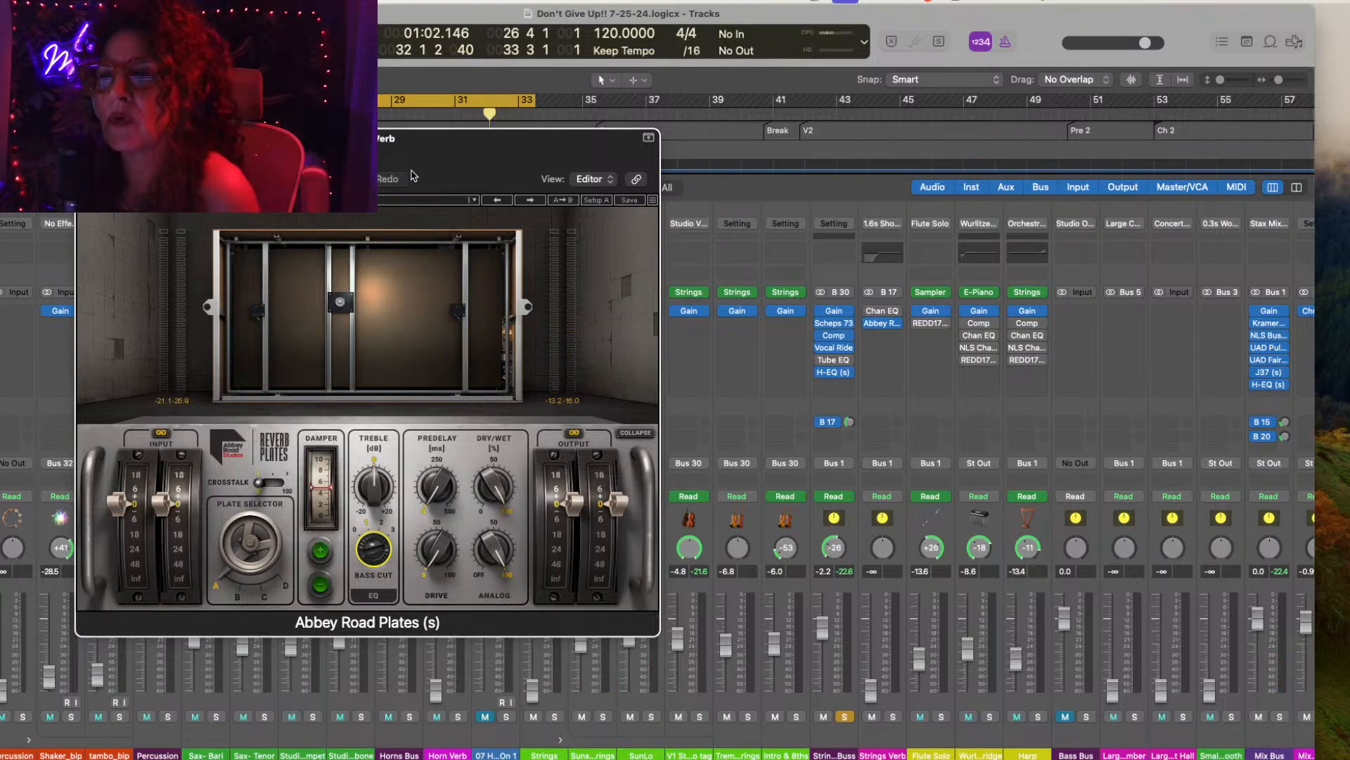
{"action": "left_click", "coordinate": [87, 139]}
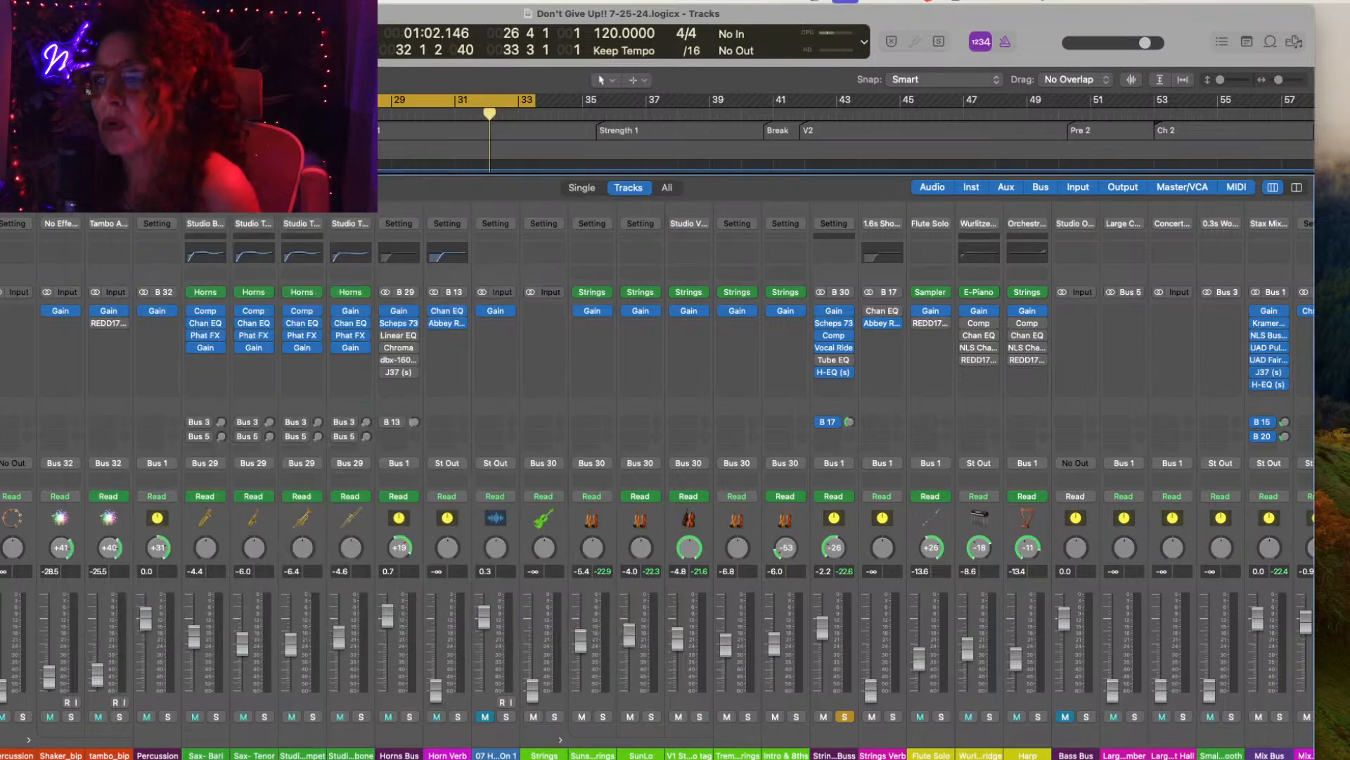
{"action": "key", "text": "space"}
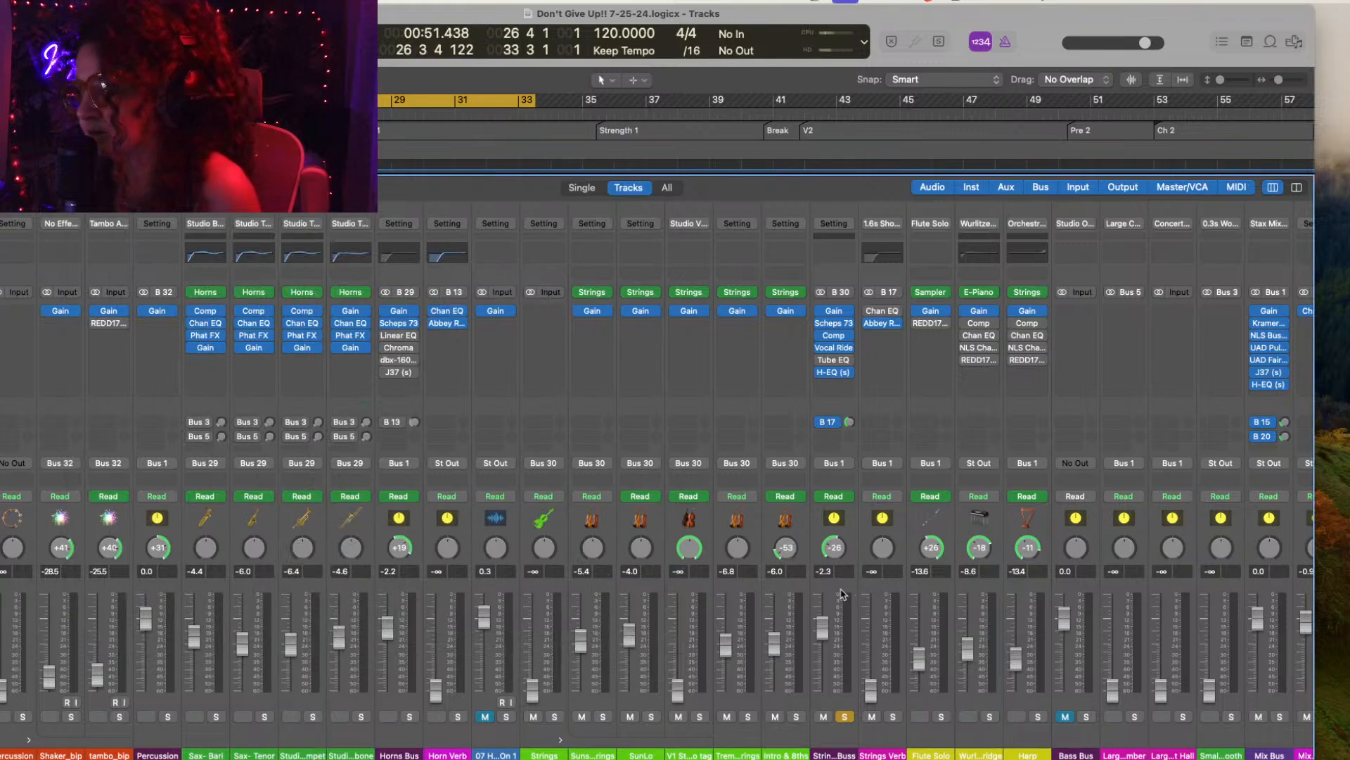
Step: Clear the Strings Buss solo to hear the full mix, and check the ChromaVerb settings on Mix Verb short
{"action": "scroll", "coordinate": [842, 594], "scroll_direction": "right", "scroll_amount": 5}
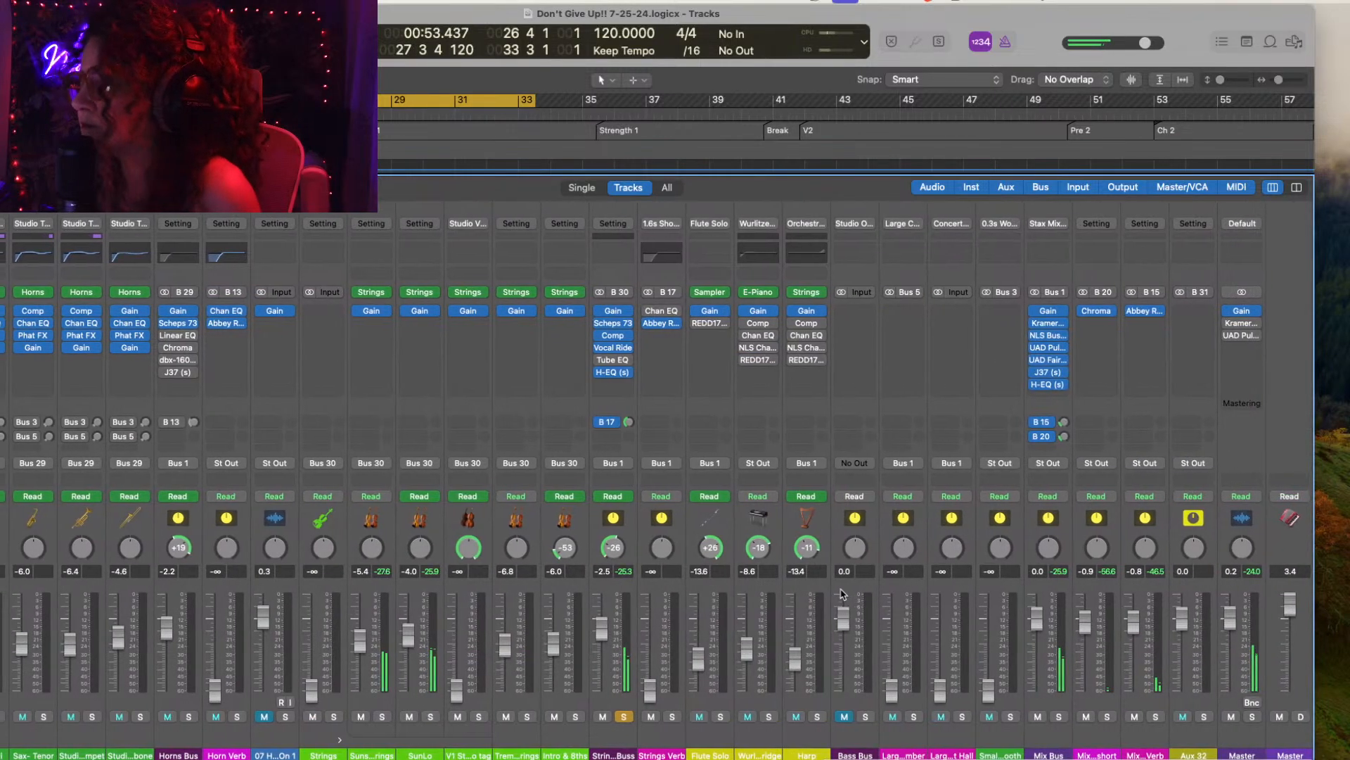
{"action": "left_click", "coordinate": [624, 716]}
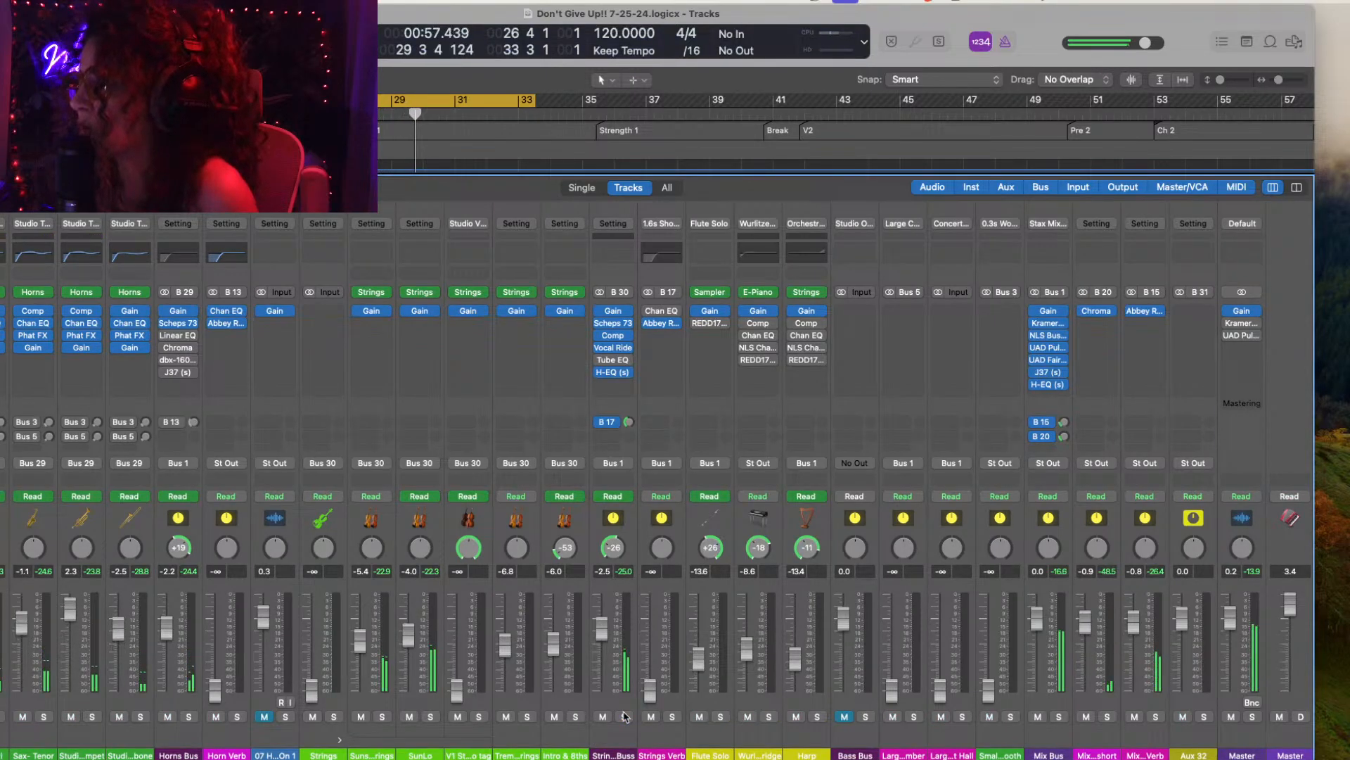
{"action": "left_click", "coordinate": [1099, 311]}
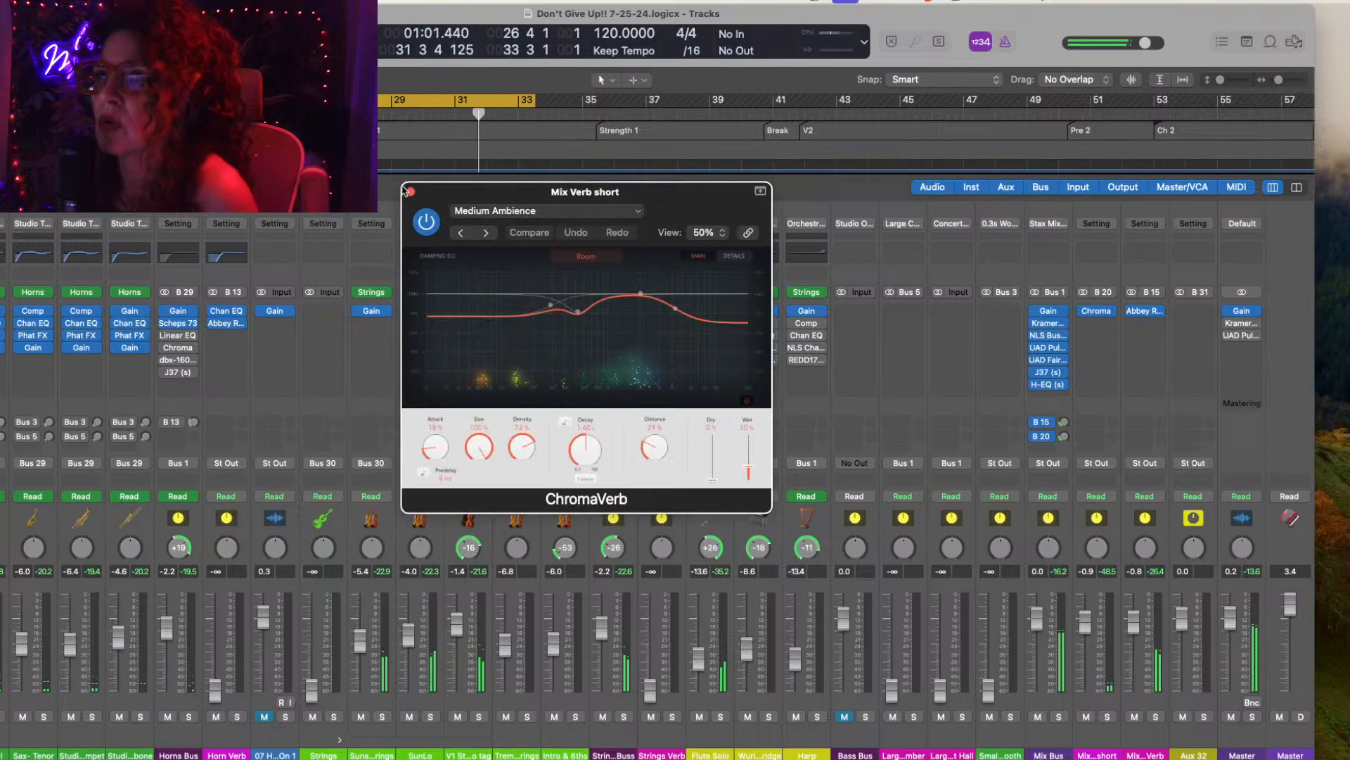
{"action": "left_click", "coordinate": [411, 191]}
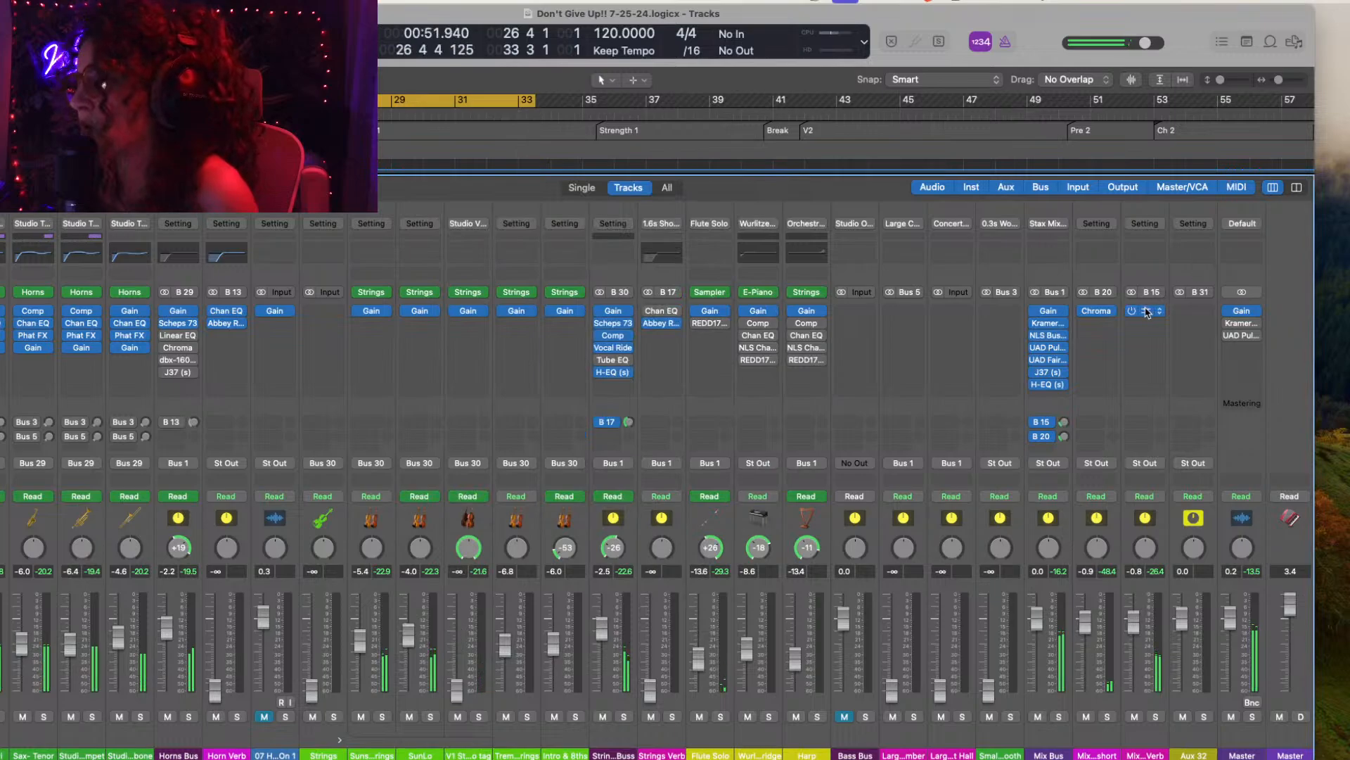
Step: Add a Bus 15 (Mix Bus Verb) send to Strings Buss, solo that bus, and set the send level to -5.6
{"action": "left_click", "coordinate": [616, 437]}
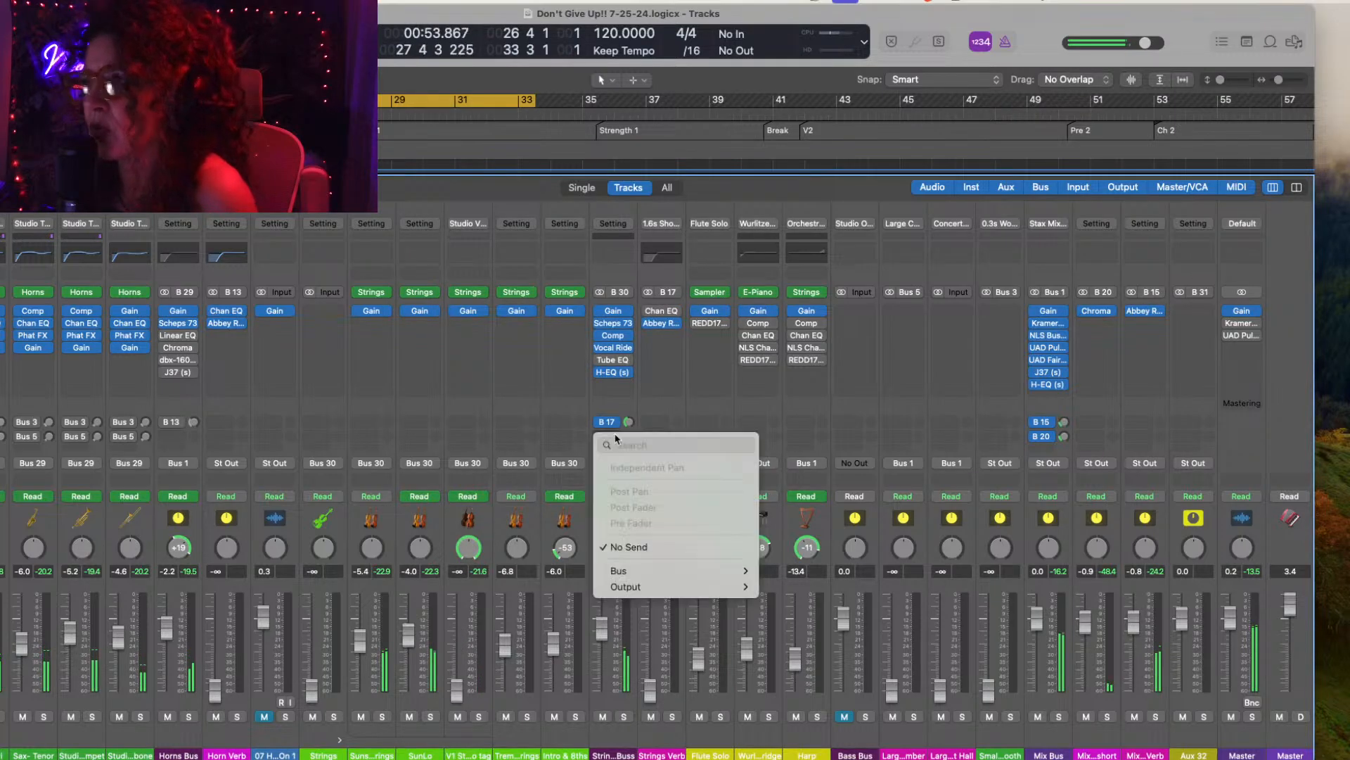
{"action": "mouse_move", "coordinate": [670, 572]}
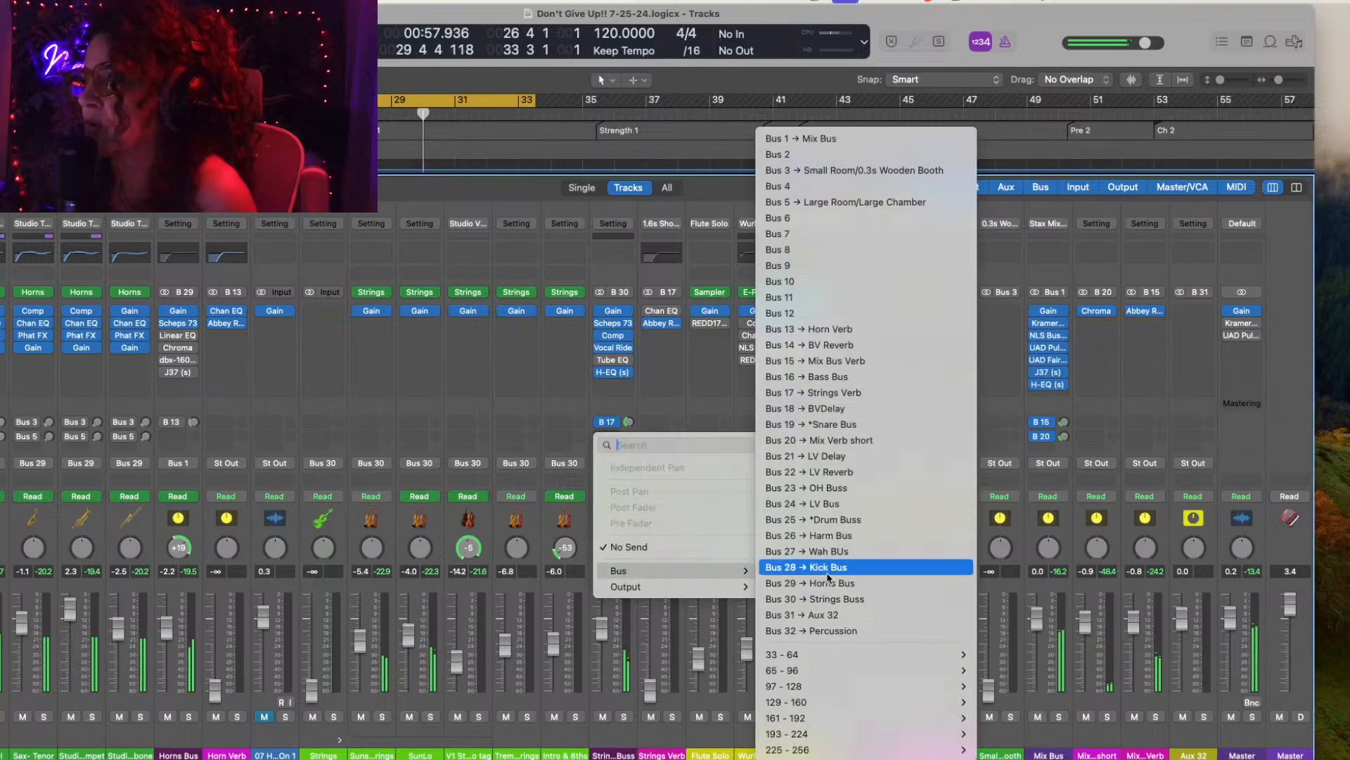
{"action": "left_click", "coordinate": [845, 362]}
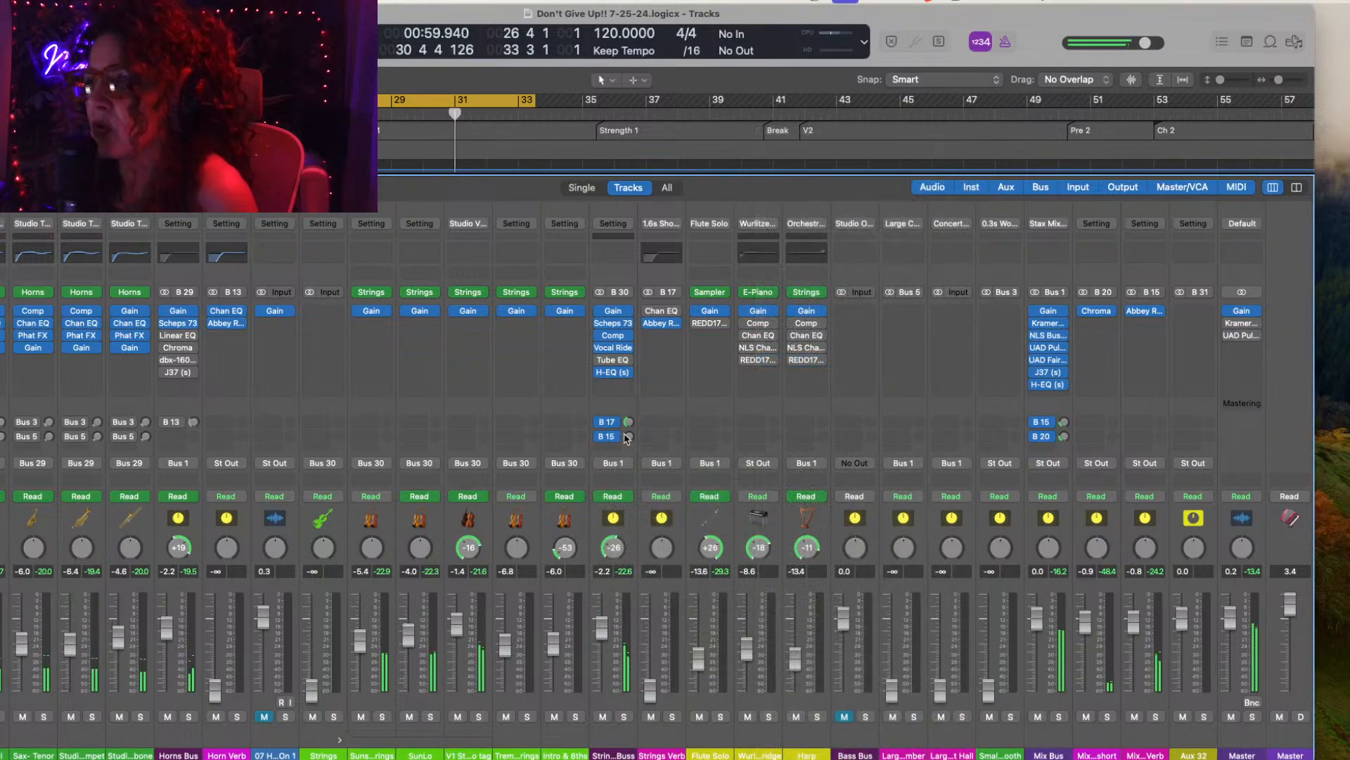
{"action": "left_click_drag", "start_coordinate": [628, 441], "coordinate": [614, 406]}
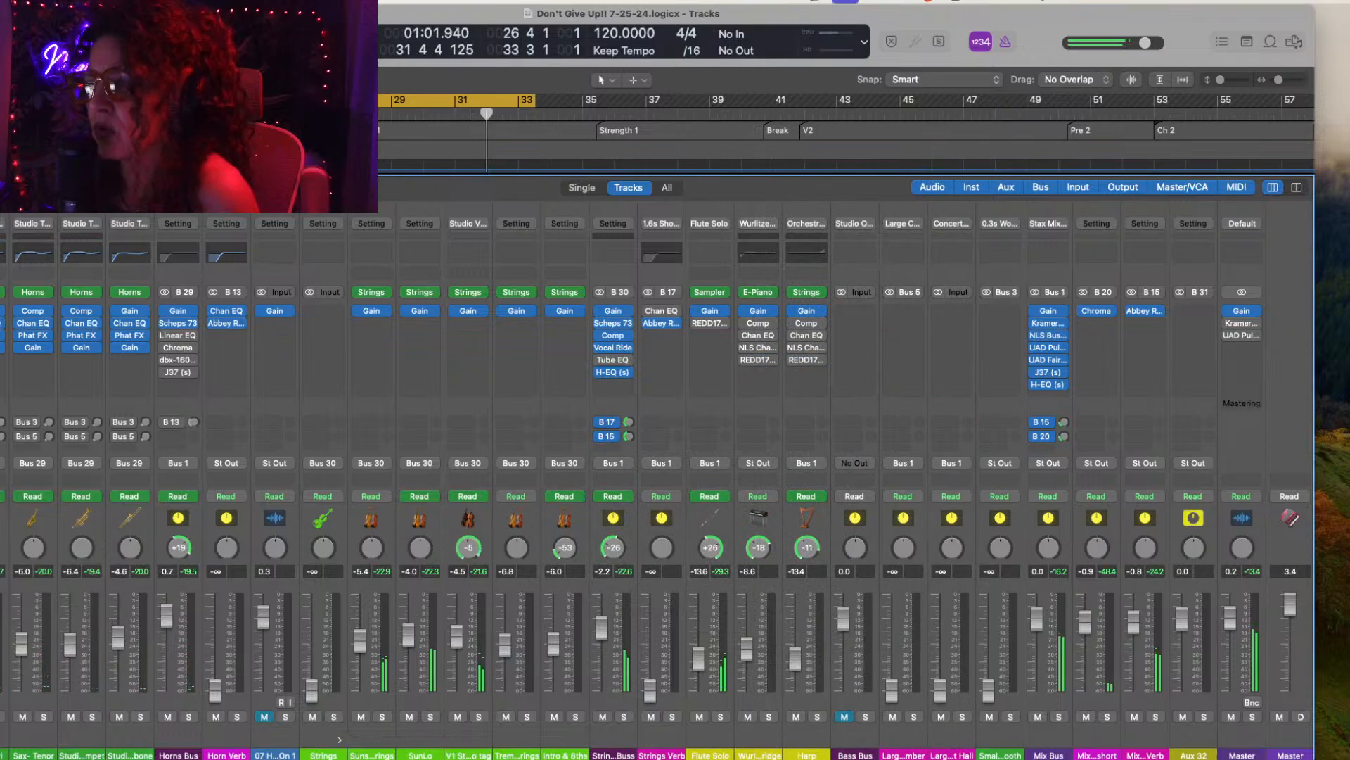
{"action": "left_click", "coordinate": [623, 716]}
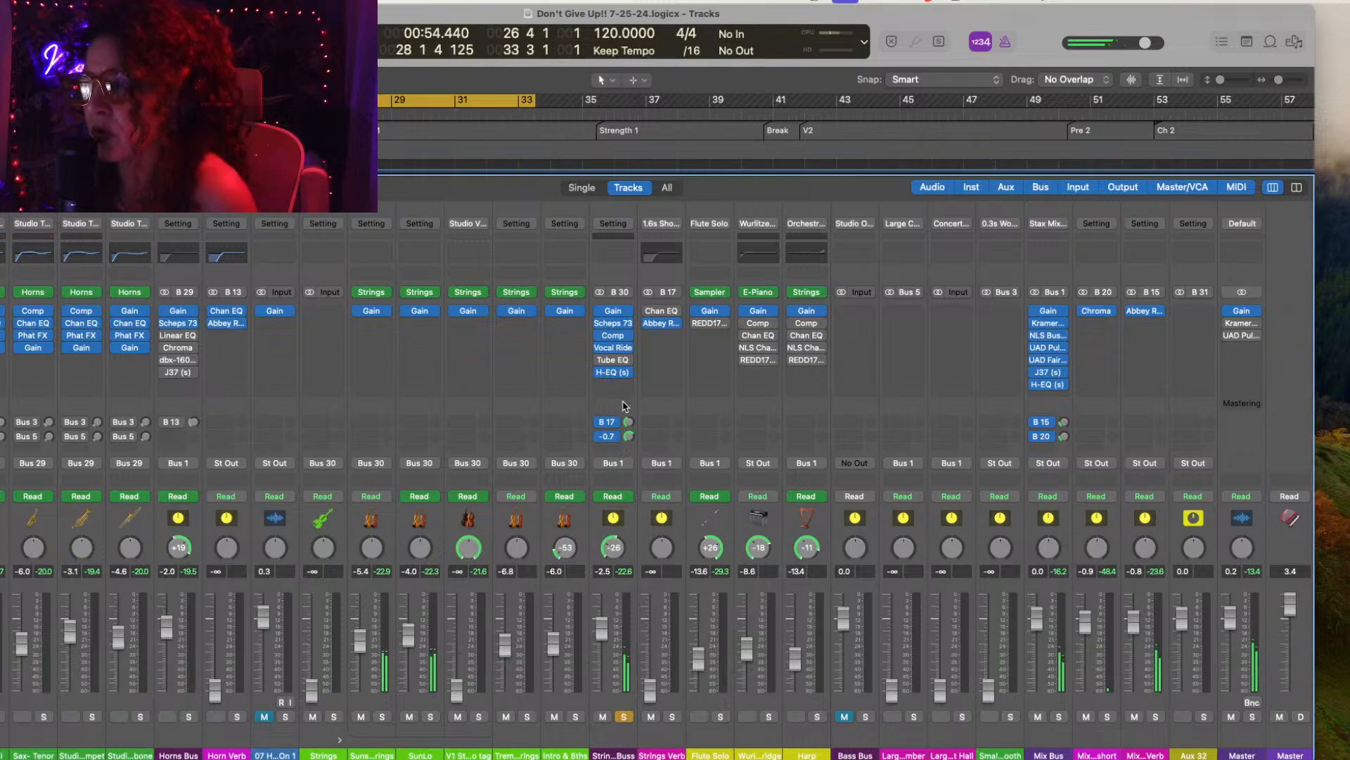
{"action": "left_click_drag", "start_coordinate": [629, 436], "coordinate": [619, 457]}
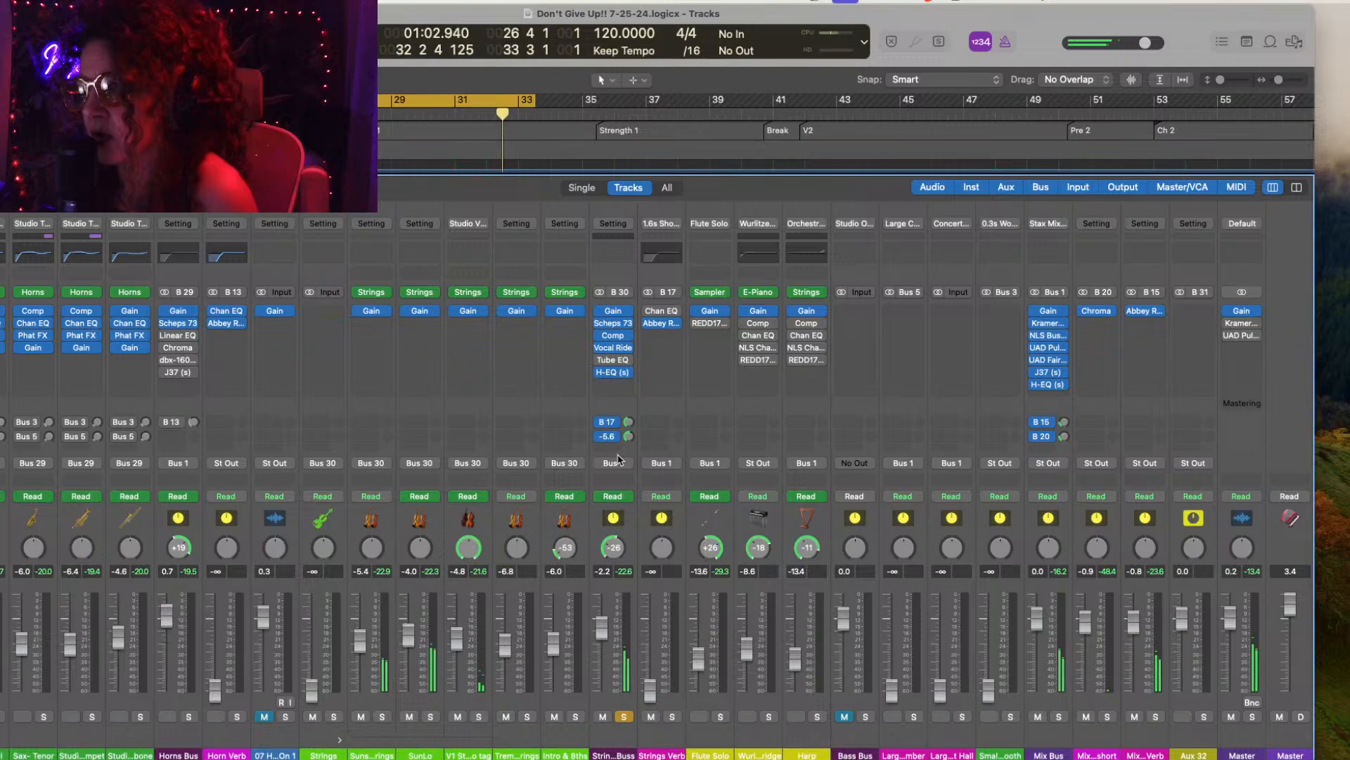
Step: Clear the Strings Buss solo and readjust its Bus 15 reverb send level while hearing the full mix
{"action": "left_click", "coordinate": [624, 717]}
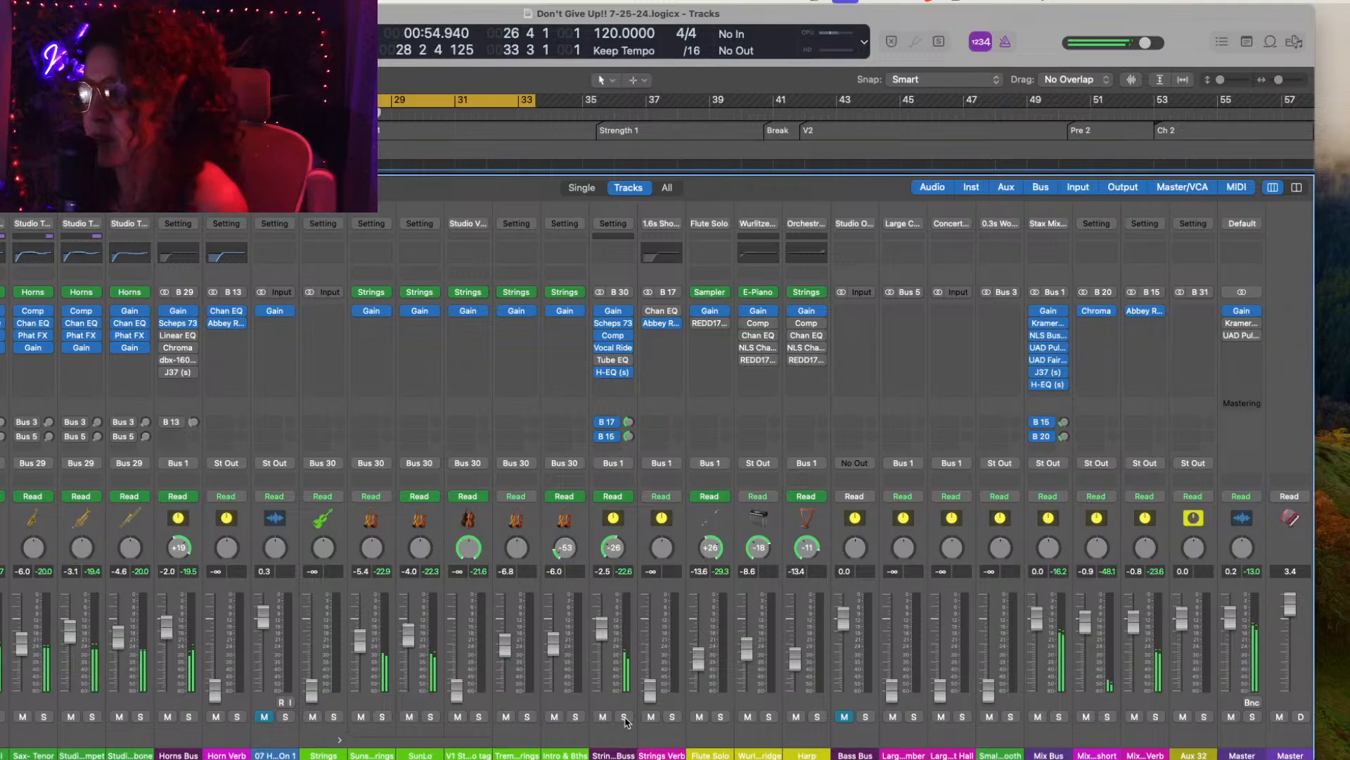
{"action": "scroll", "coordinate": [693, 696], "scroll_direction": "left", "scroll_amount": 5}
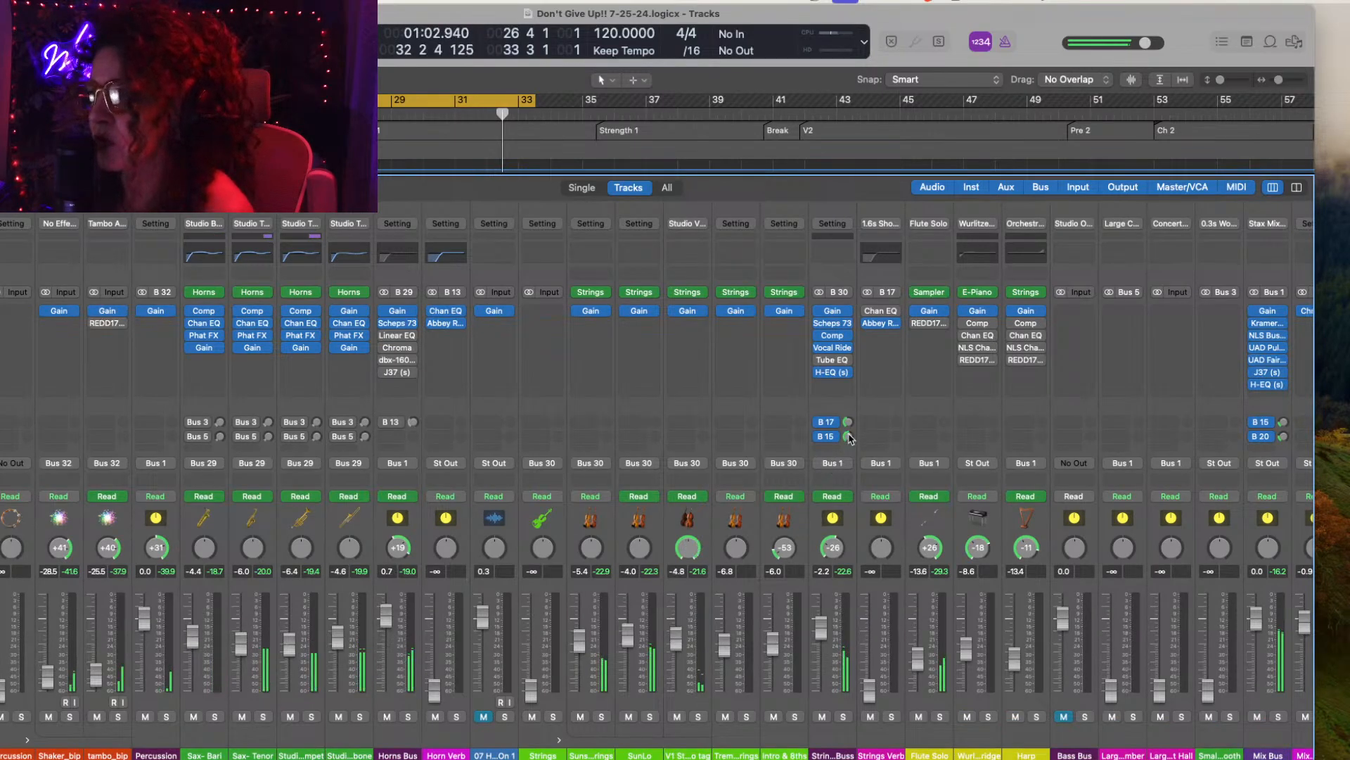
{"action": "left_click_drag", "start_coordinate": [849, 437], "coordinate": [842, 448]}
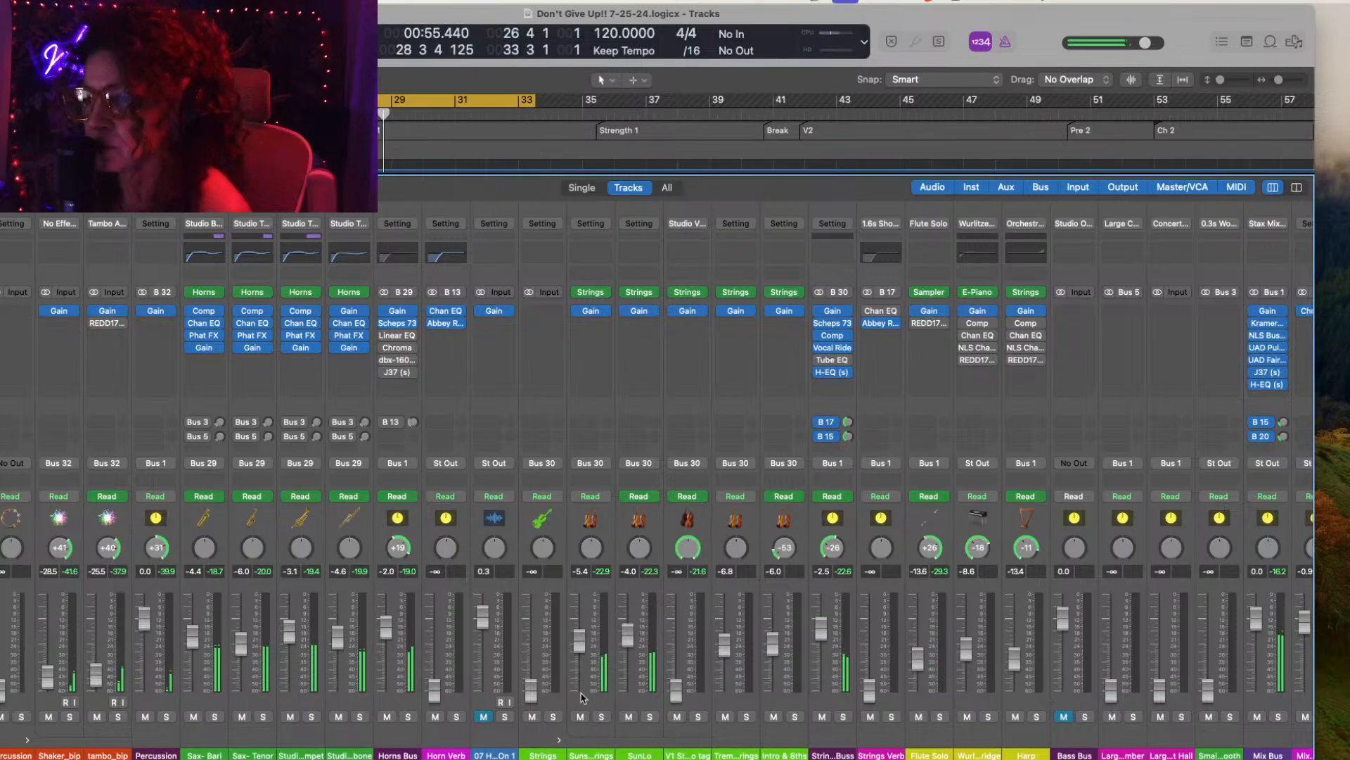
Step: Replace Scheps 73 on Horns Bus with a stereo NLS Buss set to the Nevo studio, and close its window
{"action": "scroll", "coordinate": [581, 696], "scroll_direction": "left", "scroll_amount": 5}
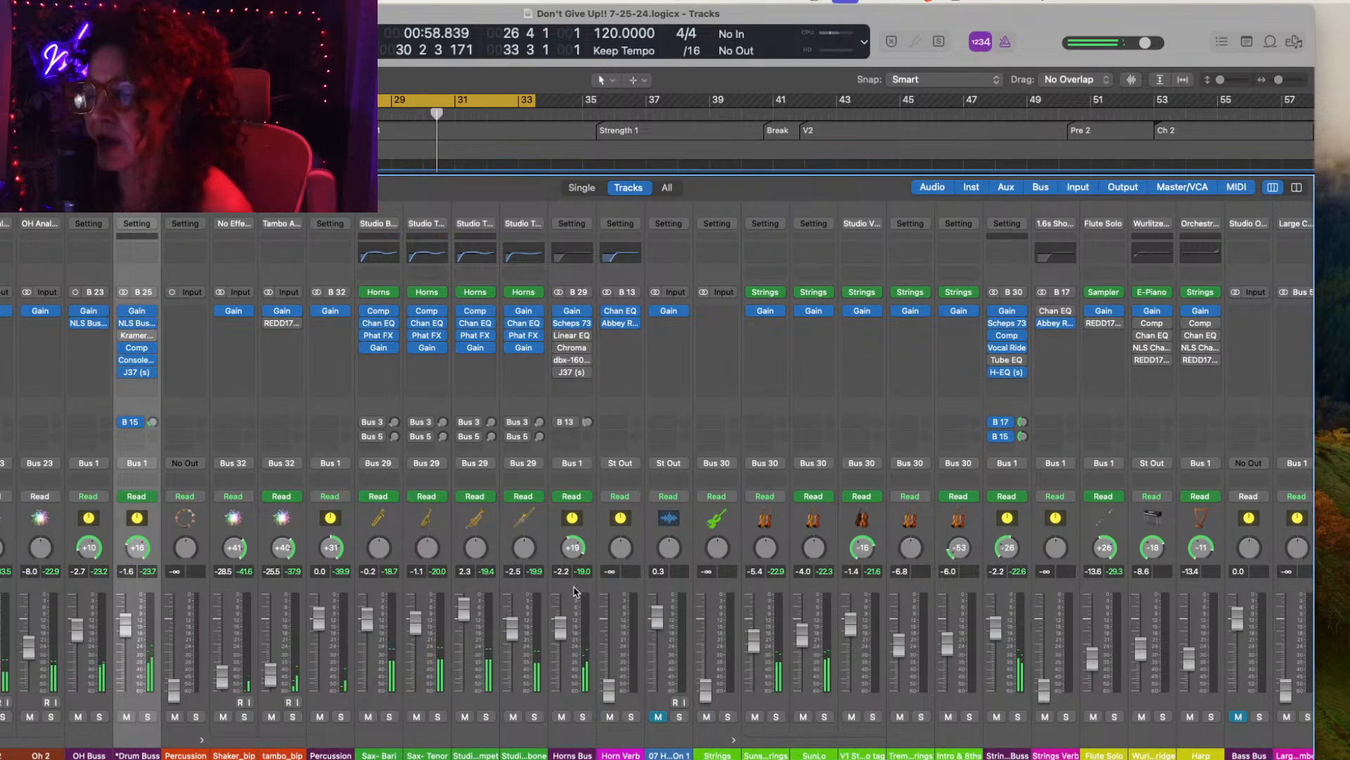
{"action": "left_click", "coordinate": [588, 325]}
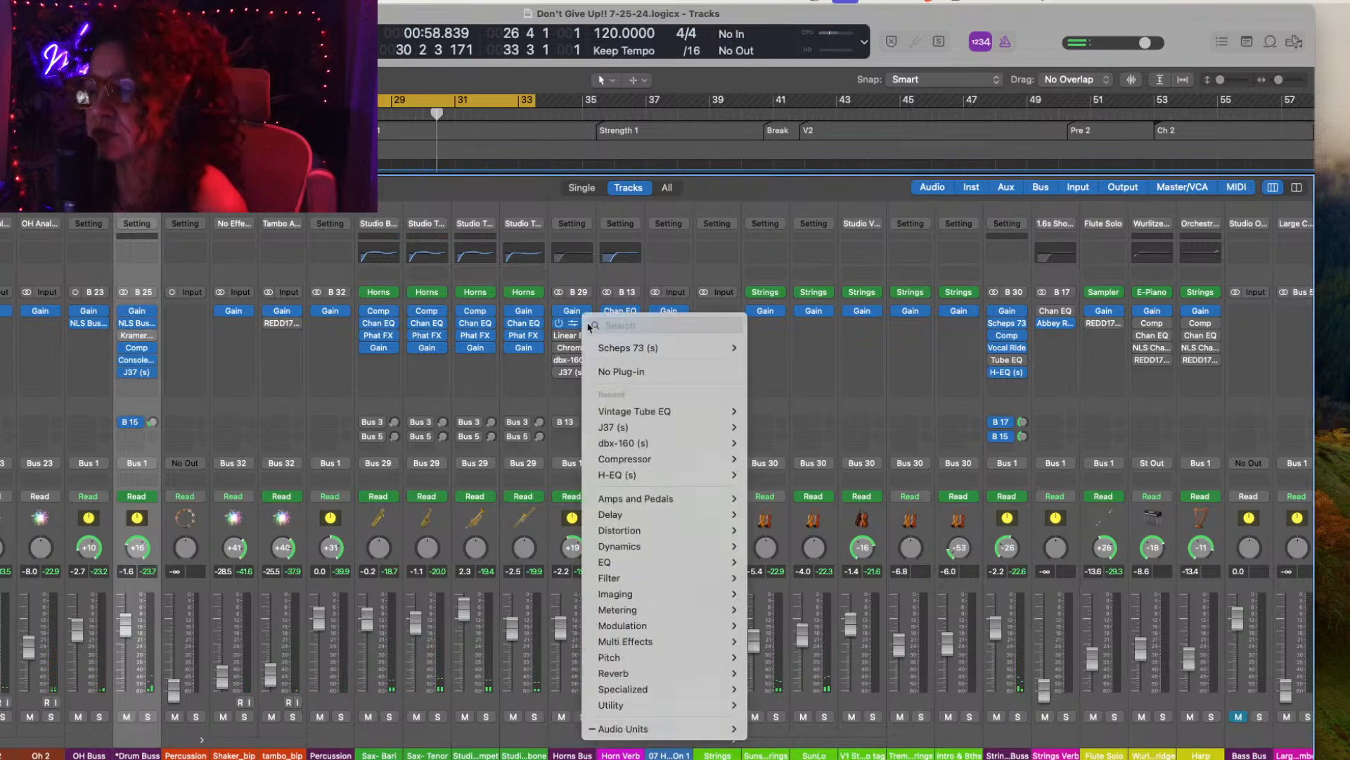
{"action": "mouse_move", "coordinate": [703, 728]}
{"action": "mouse_move", "coordinate": [787, 749]}
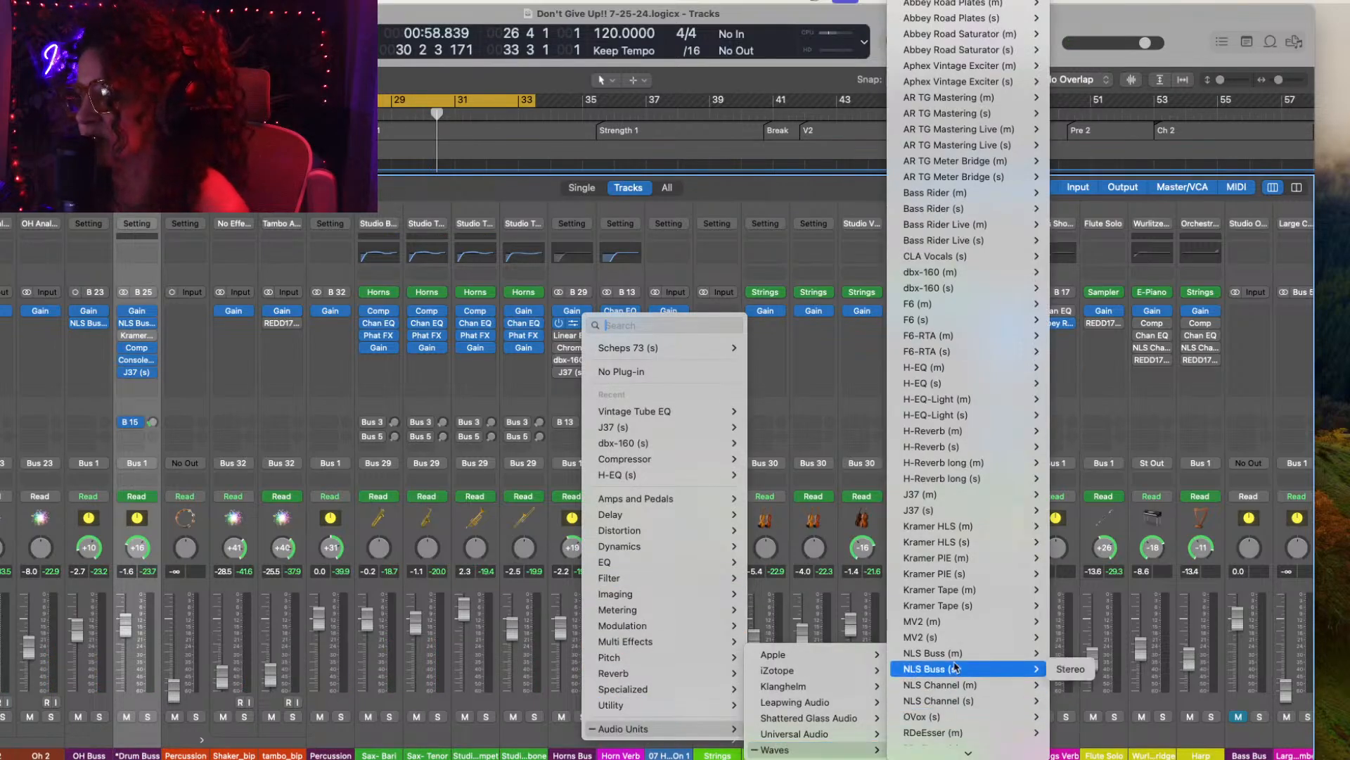
{"action": "mouse_move", "coordinate": [963, 659]}
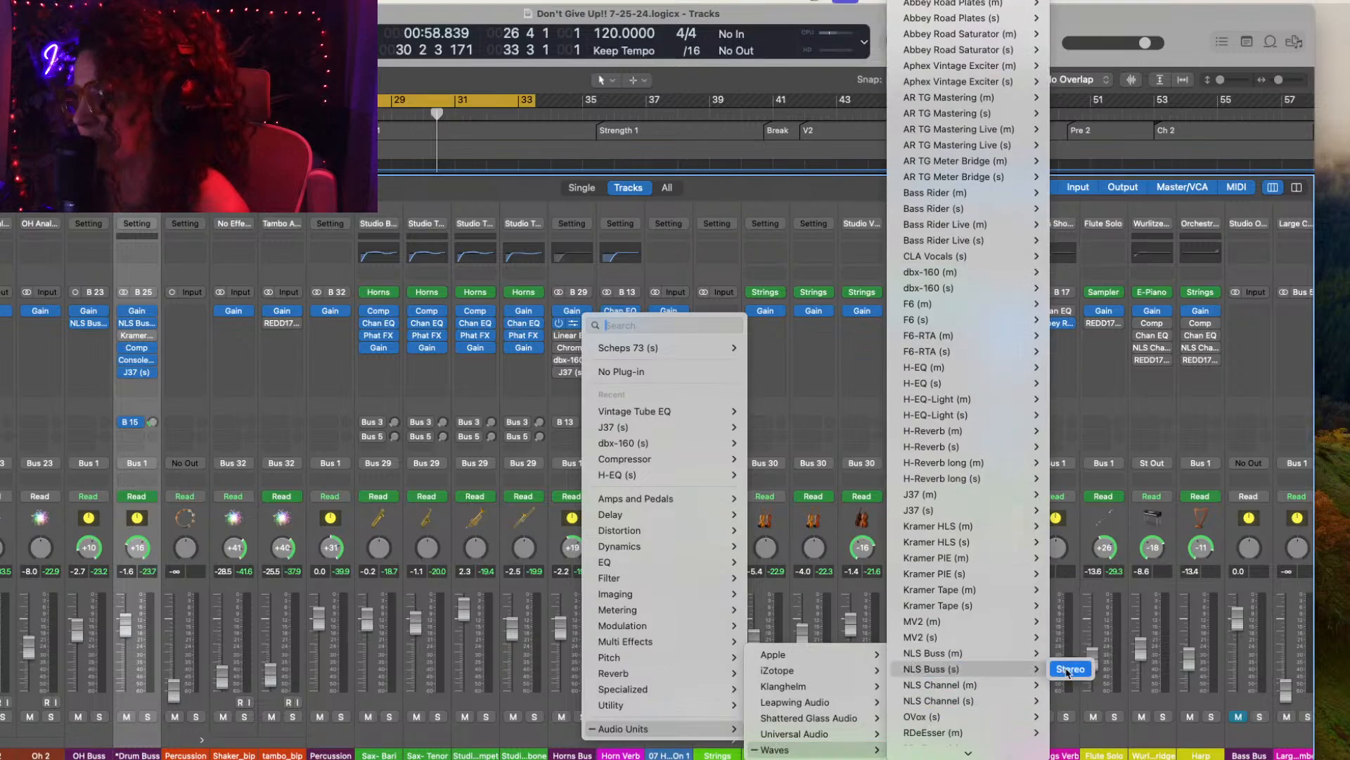
{"action": "left_click", "coordinate": [1069, 670]}
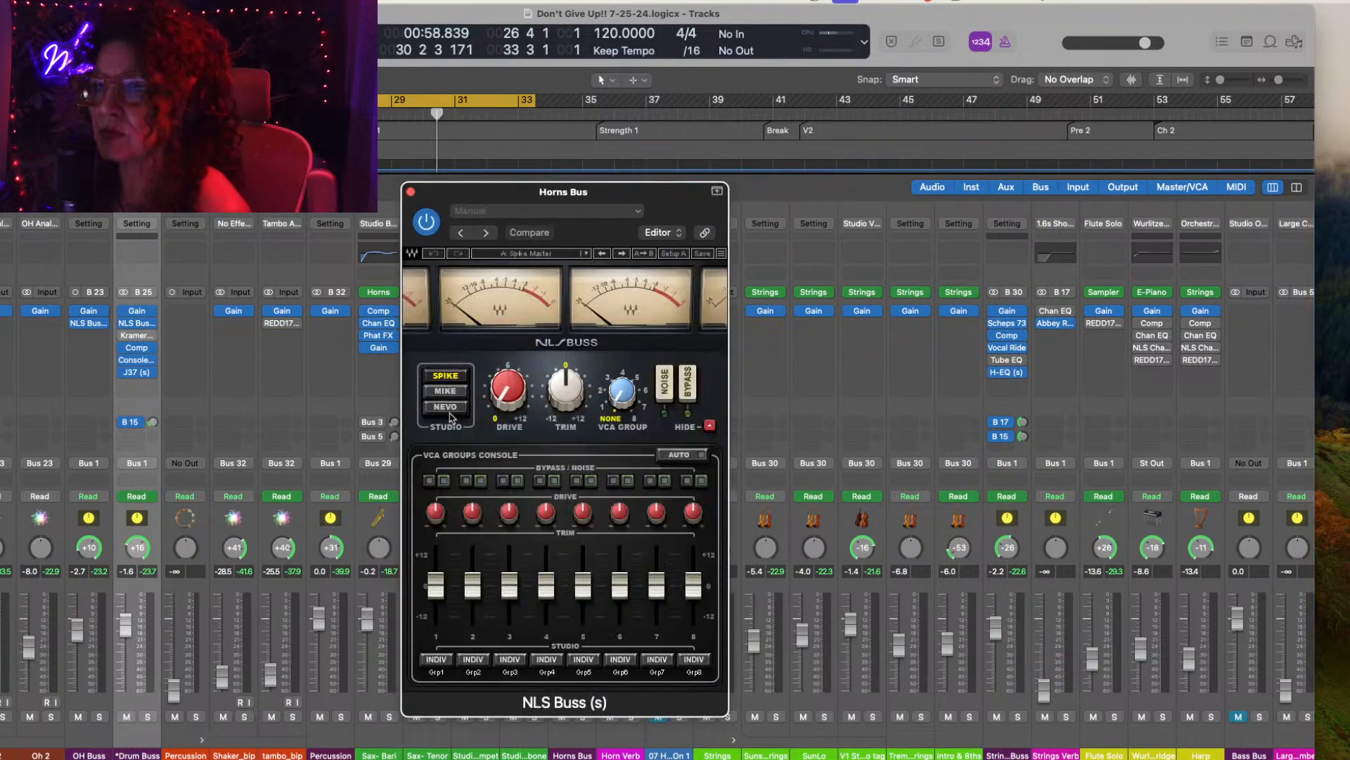
{"action": "left_click", "coordinate": [446, 408]}
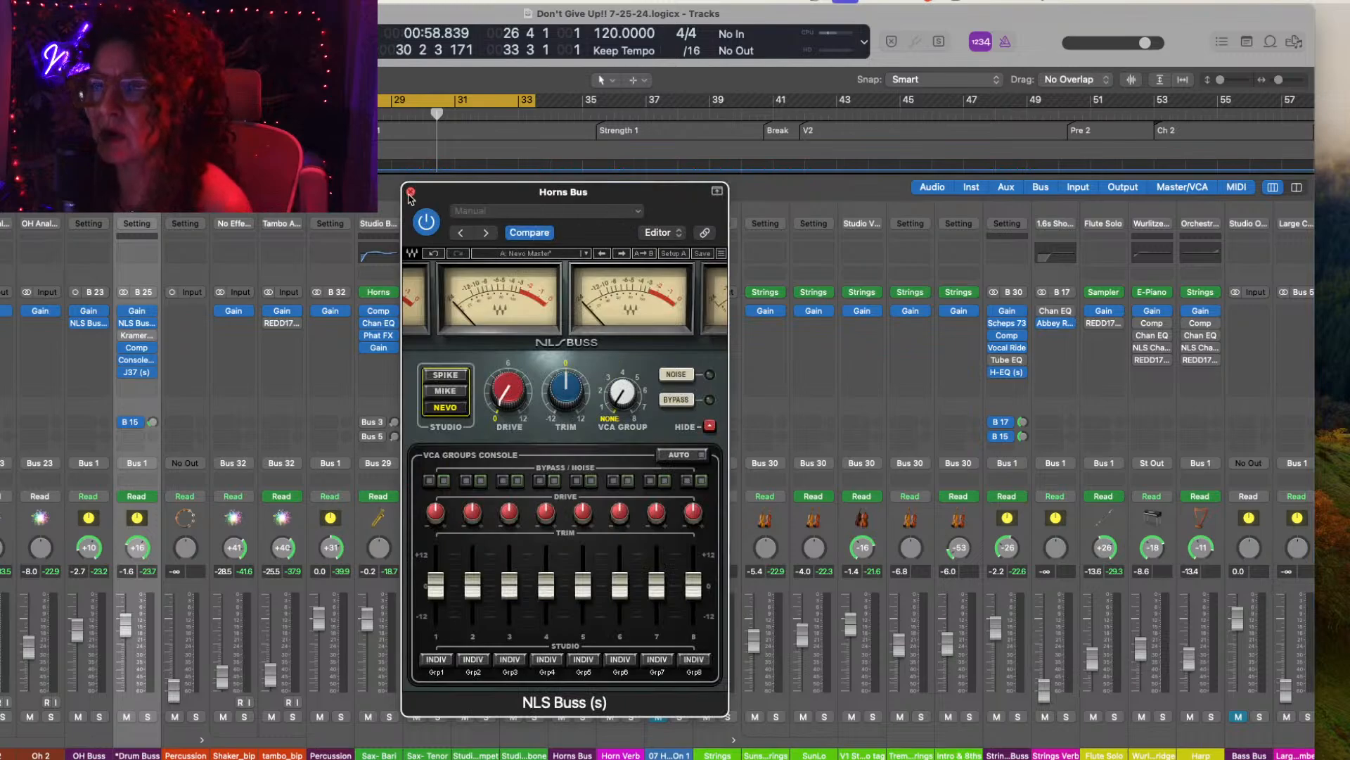
{"action": "left_click", "coordinate": [411, 192]}
Step: Play the current section with the full mix, move the cycle range to bars 16 to 23, and restart playback
{"action": "key", "text": "space"}
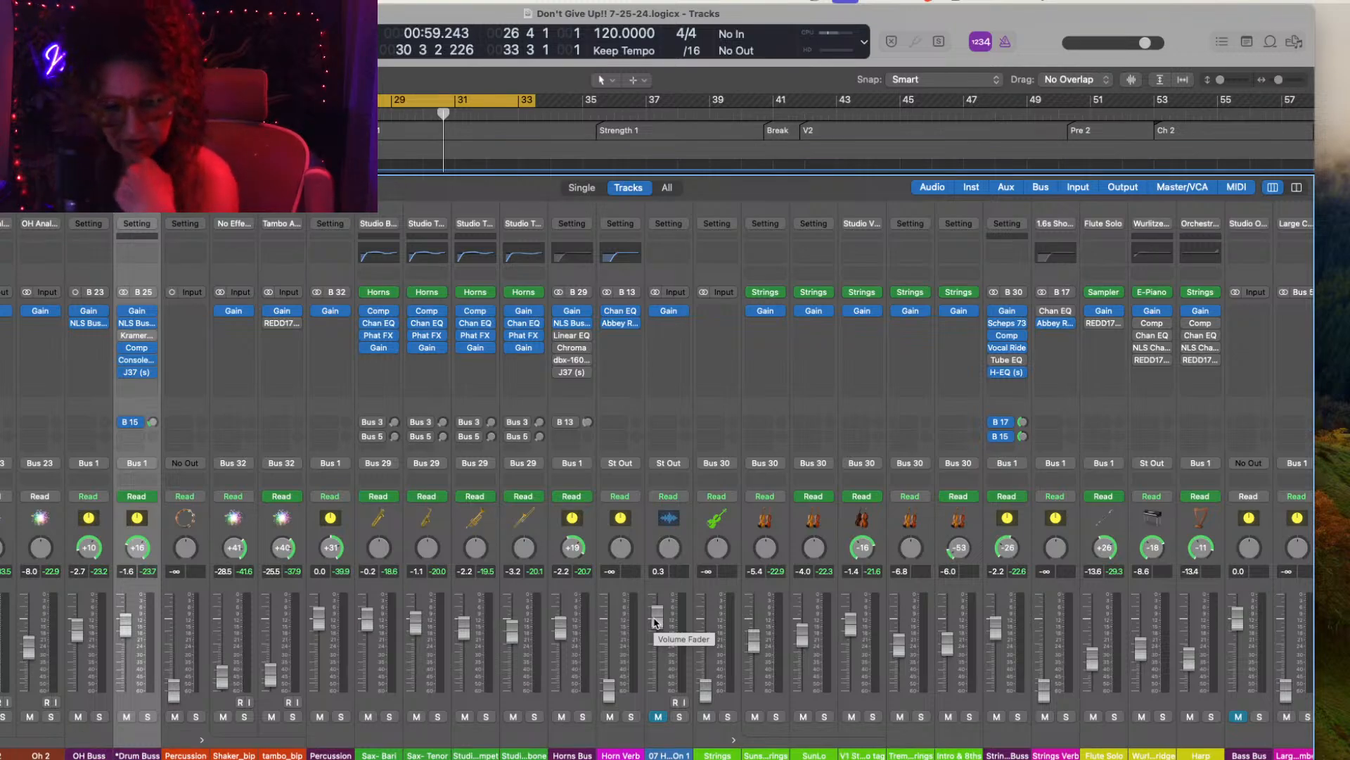
{"action": "key", "text": "space"}
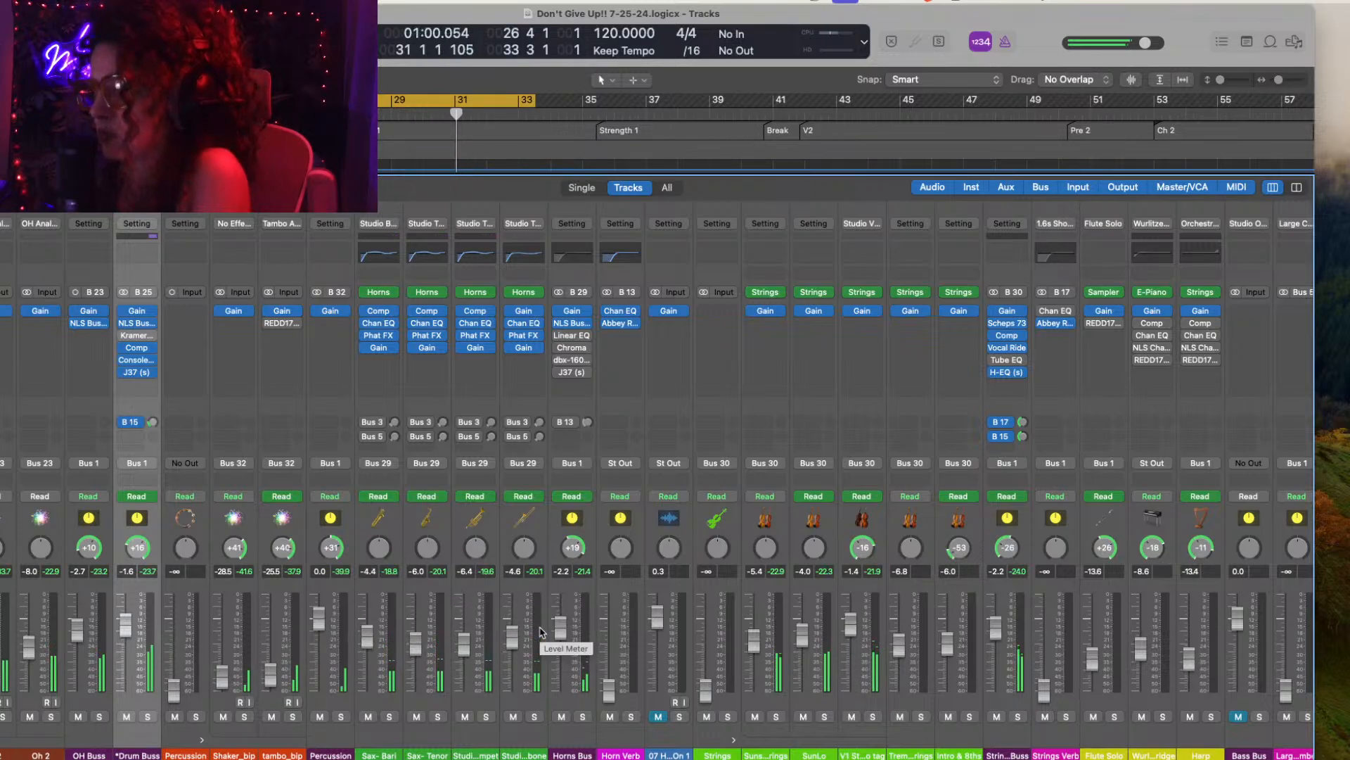
{"action": "scroll", "coordinate": [540, 631], "scroll_direction": "left", "scroll_amount": 10}
{"action": "scroll", "coordinate": [540, 630], "scroll_direction": "left", "scroll_amount": 15}
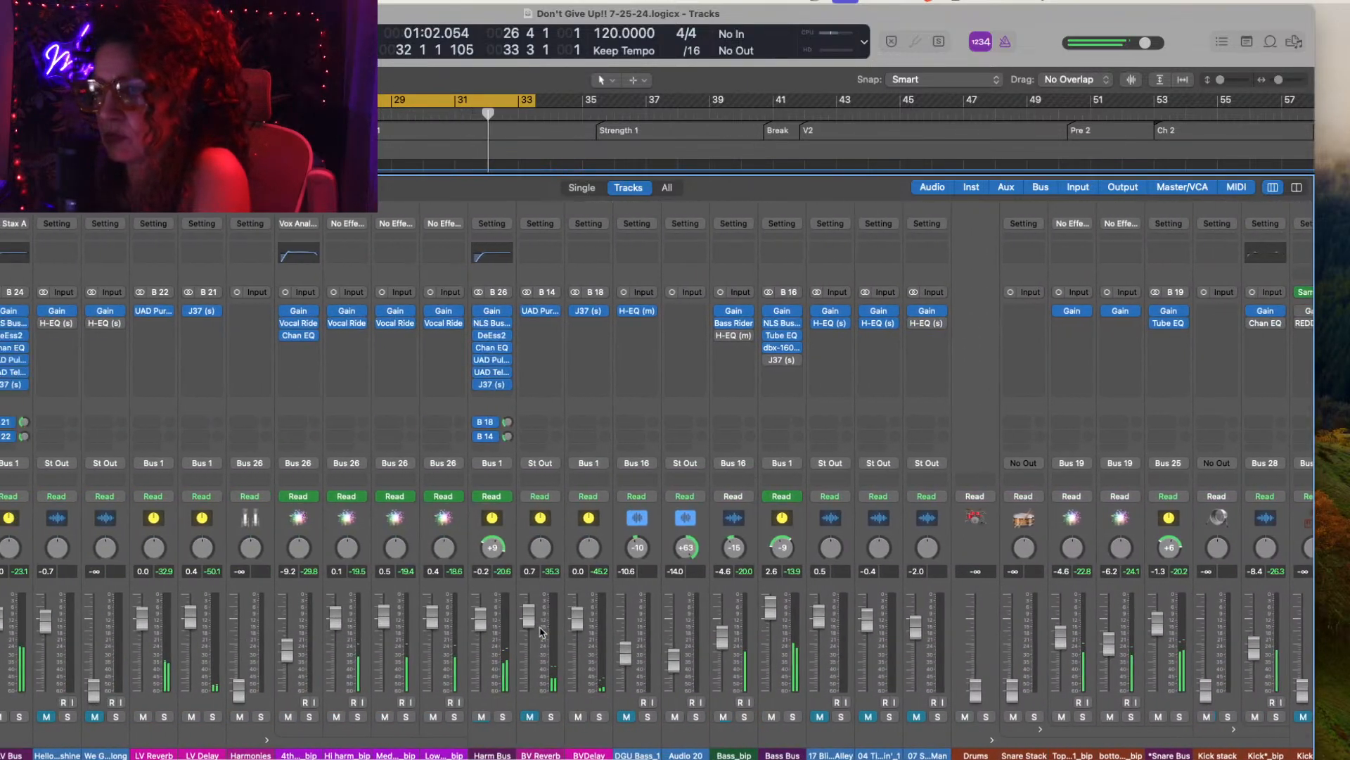
{"action": "scroll", "coordinate": [540, 631], "scroll_direction": "left", "scroll_amount": 10}
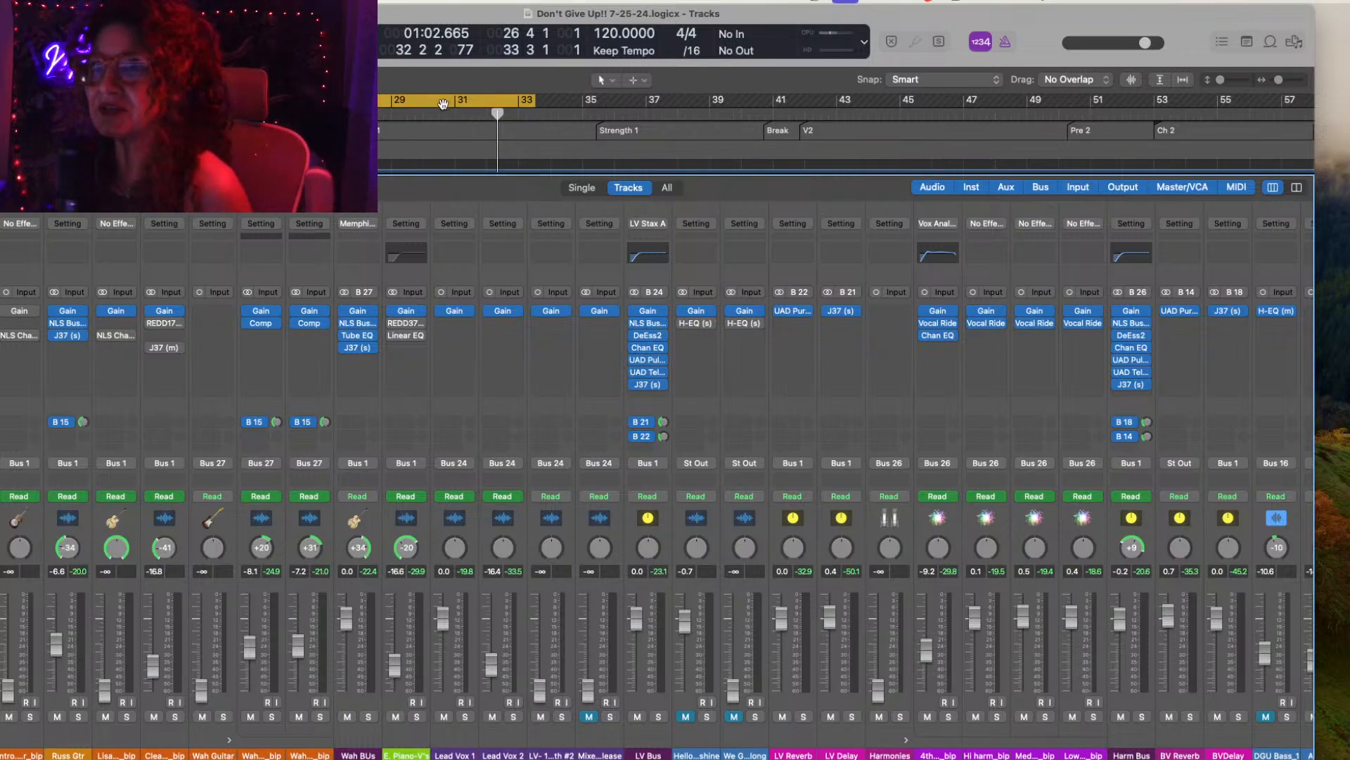
{"action": "scroll", "coordinate": [701, 134], "scroll_direction": "left", "scroll_amount": 10}
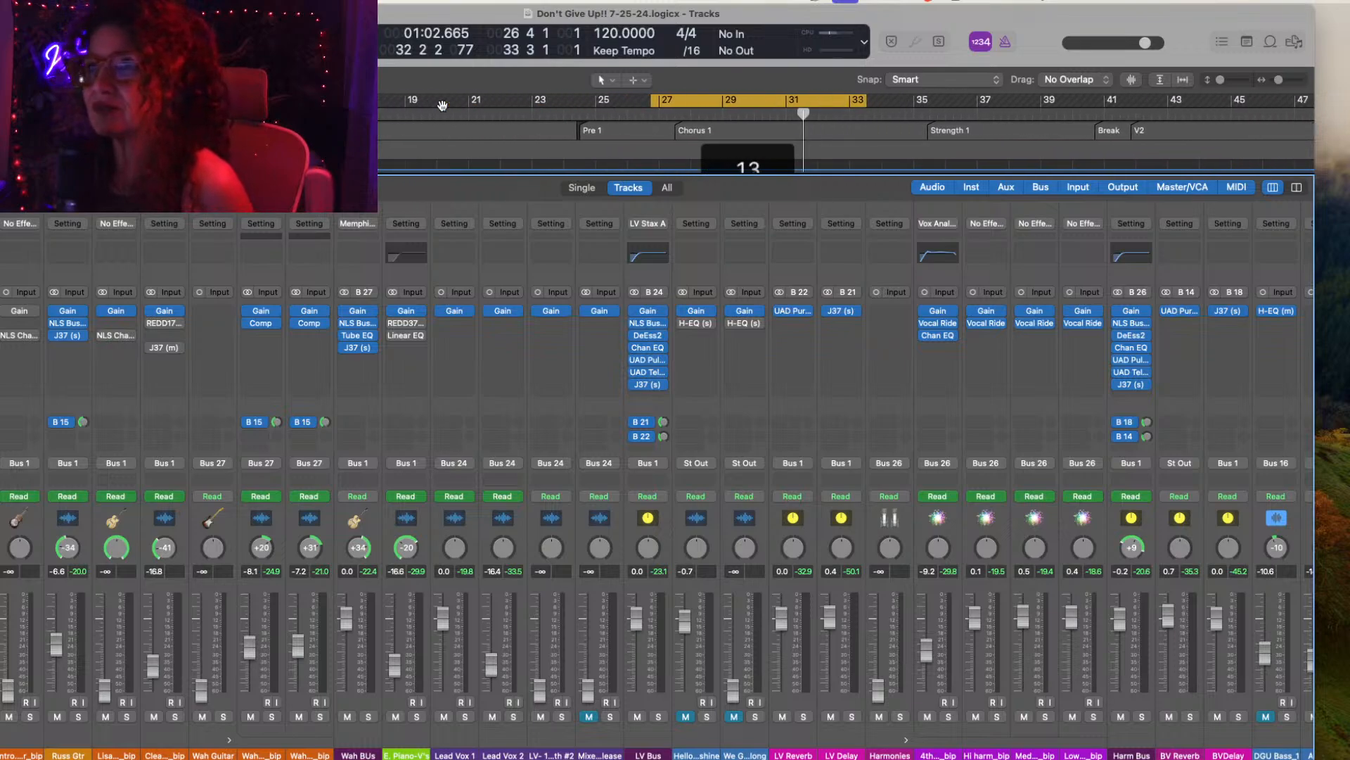
{"action": "left_click_drag", "start_coordinate": [760, 109], "coordinate": [443, 107]}
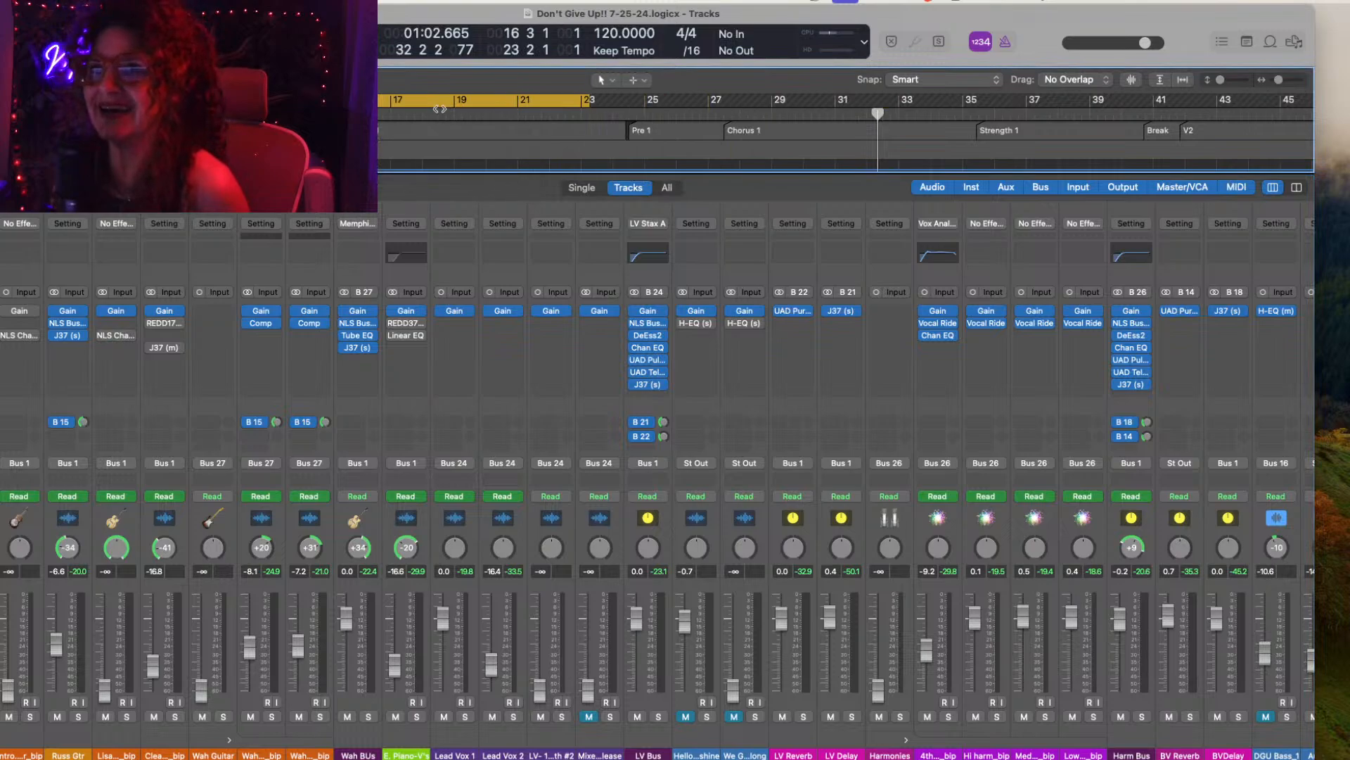
{"action": "key", "text": "space"}
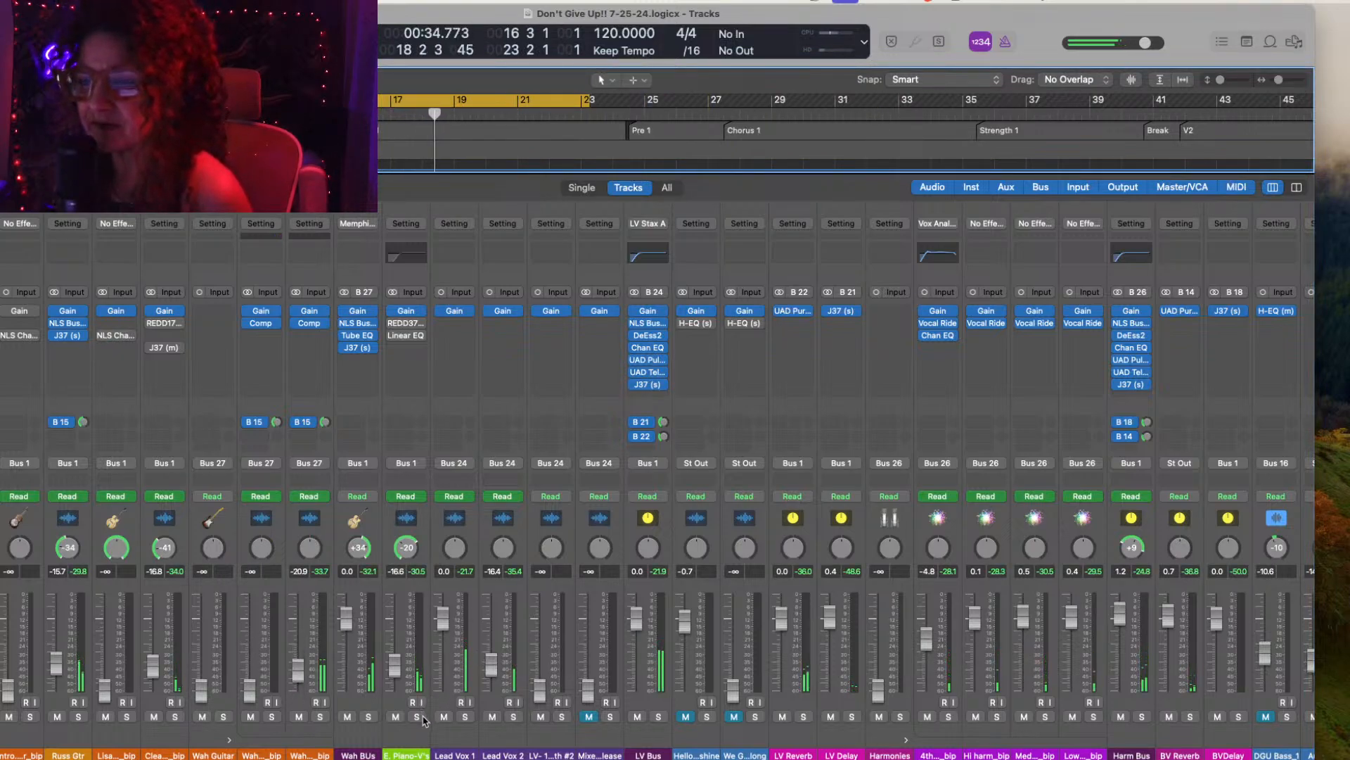
Step: Try a stereo H-EQ in place of REDD37-51 on E. Piano-V's and close its window
{"action": "left_click", "coordinate": [419, 325]}
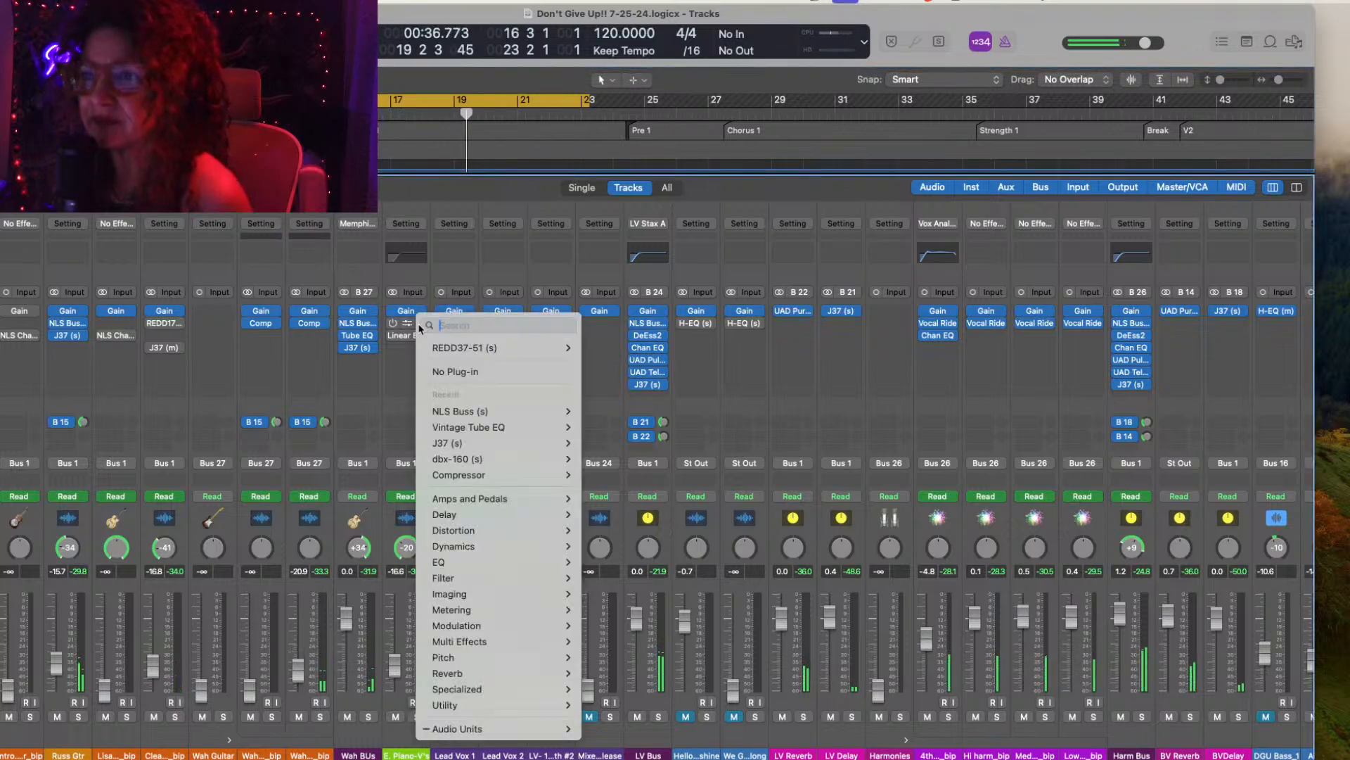
{"action": "mouse_move", "coordinate": [462, 502]}
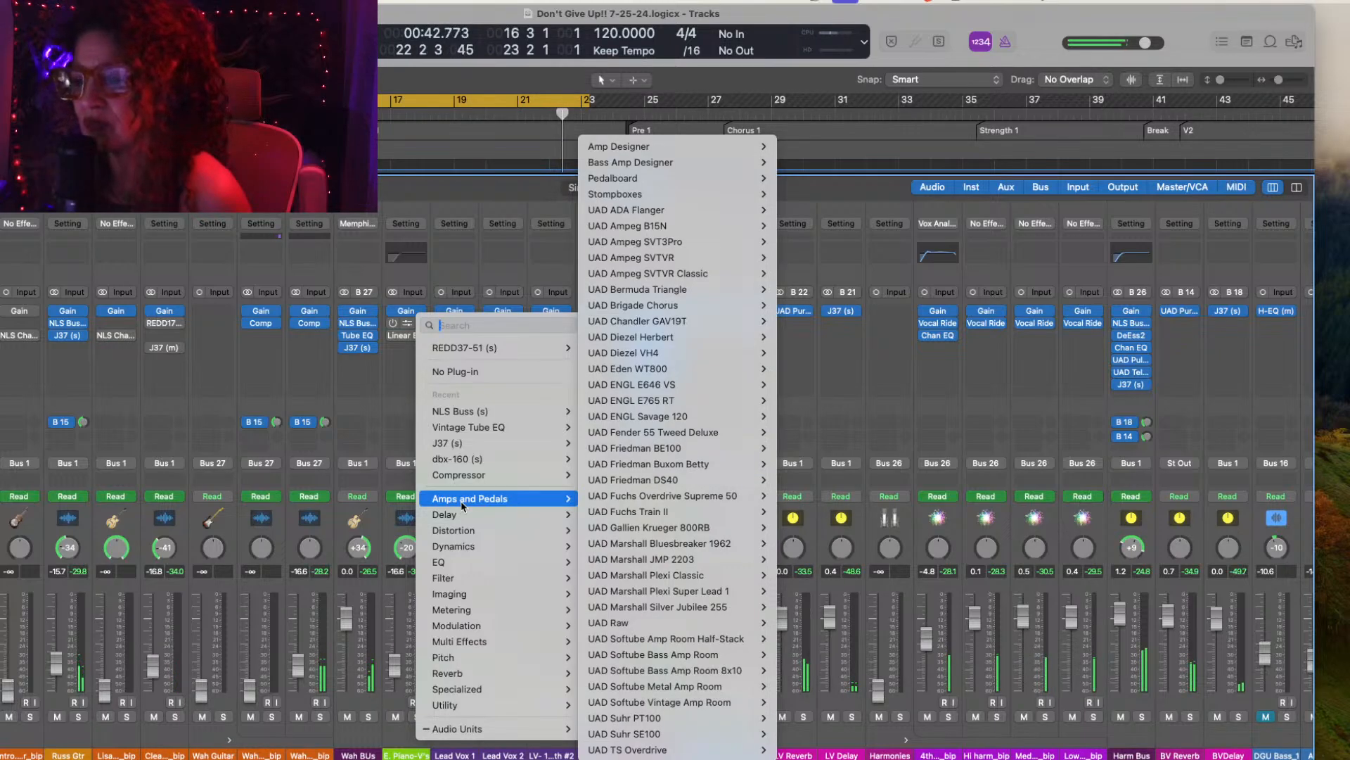
{"action": "mouse_move", "coordinate": [493, 729]}
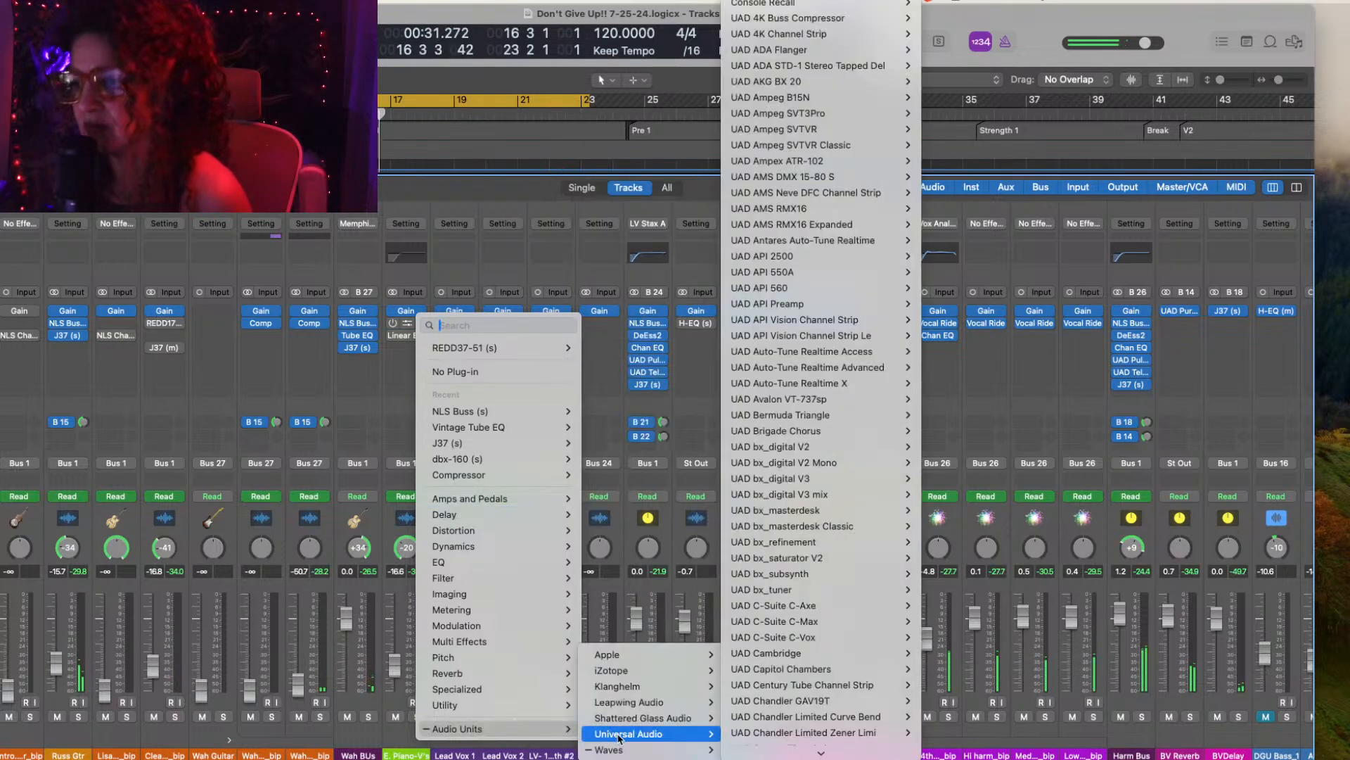
{"action": "mouse_move", "coordinate": [630, 750]}
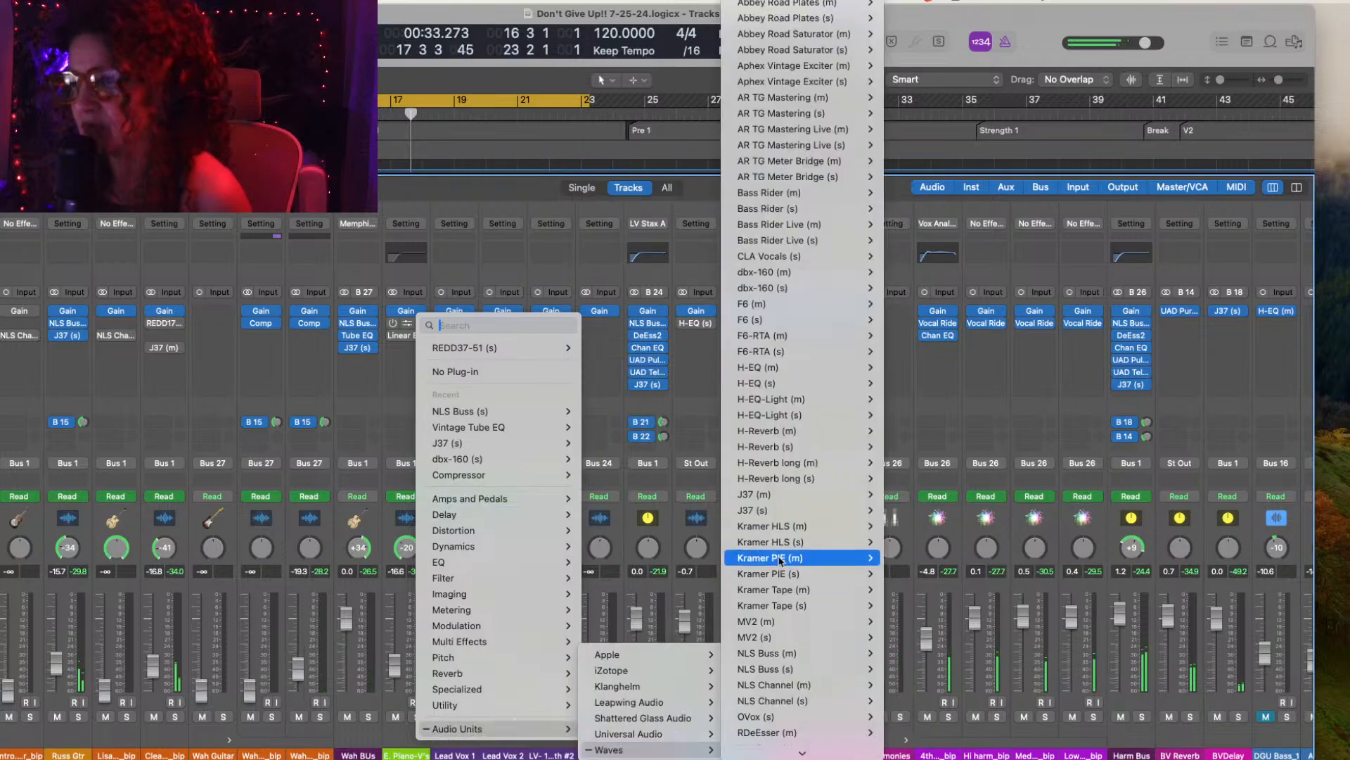
{"action": "mouse_move", "coordinate": [780, 559]}
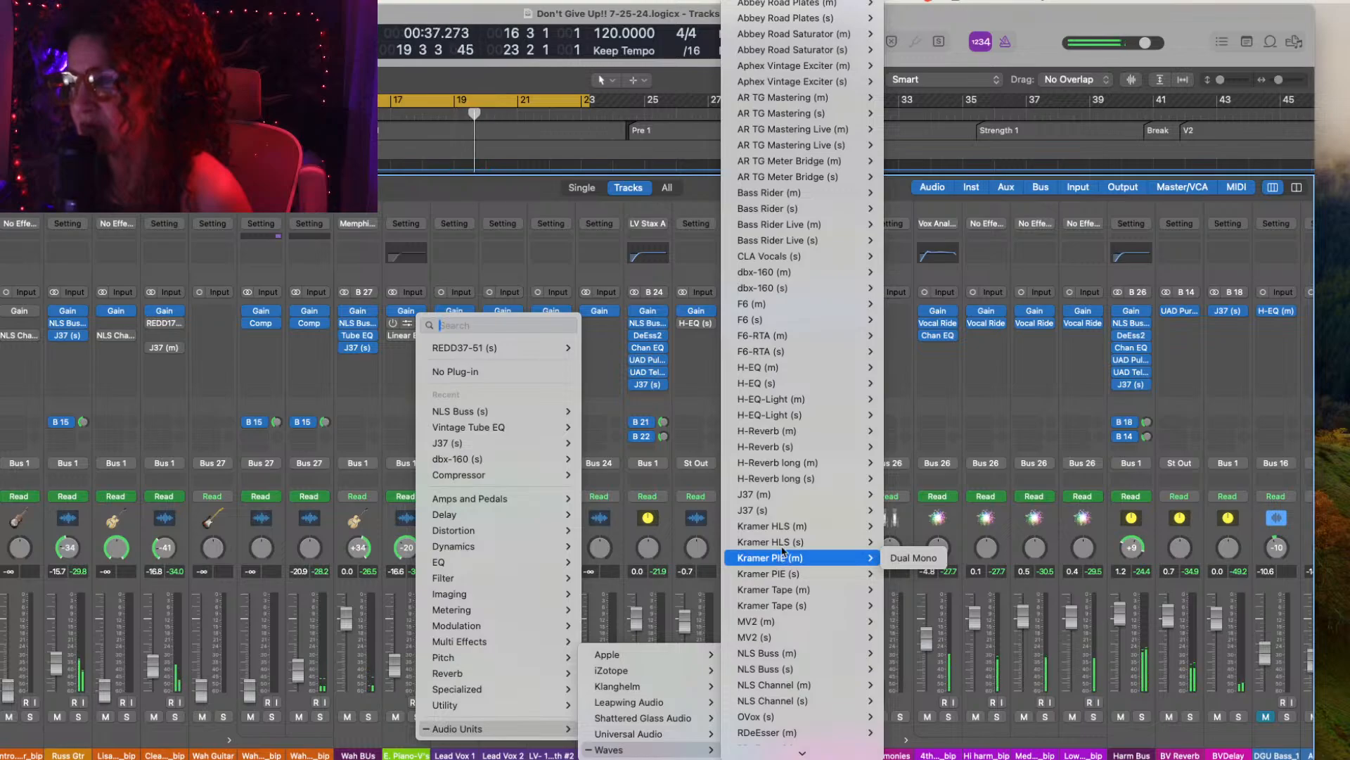
{"action": "left_click", "coordinate": [899, 383]}
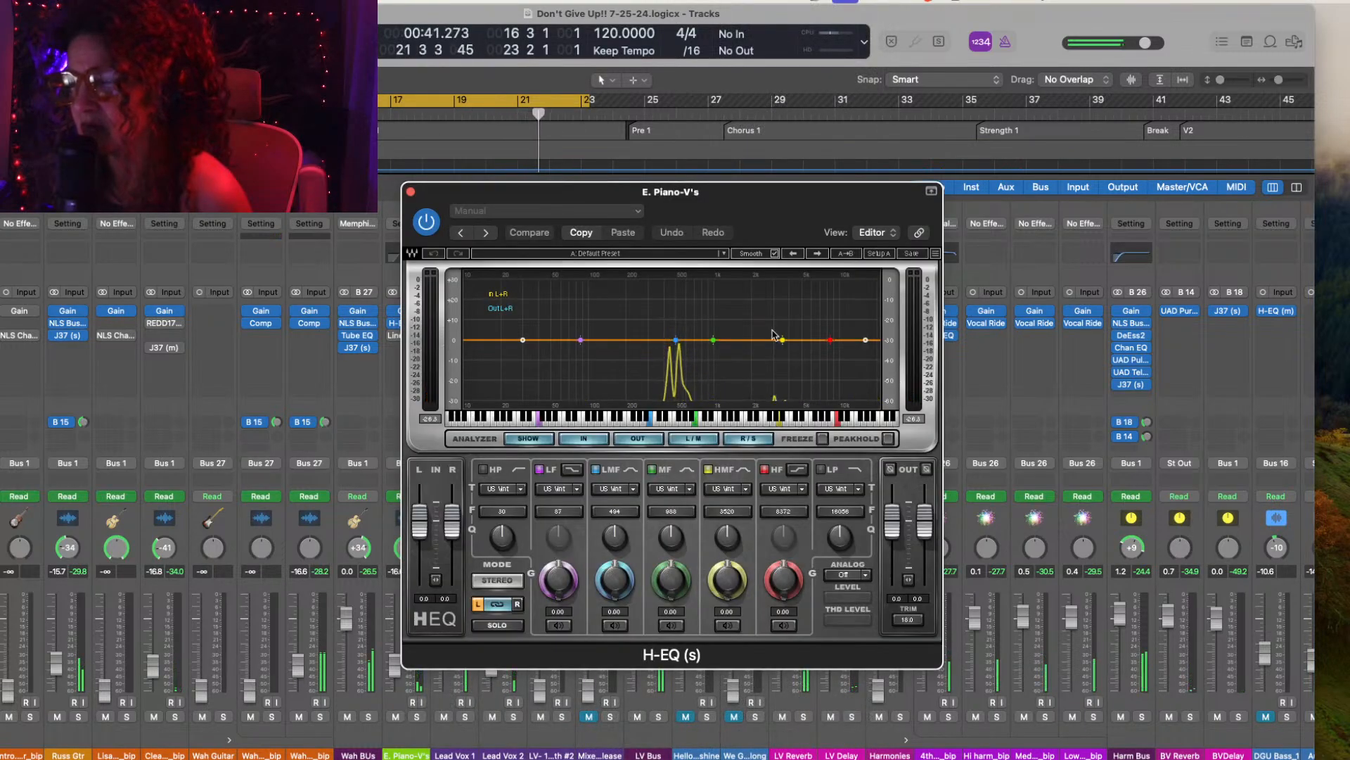
{"action": "left_click", "coordinate": [411, 192]}
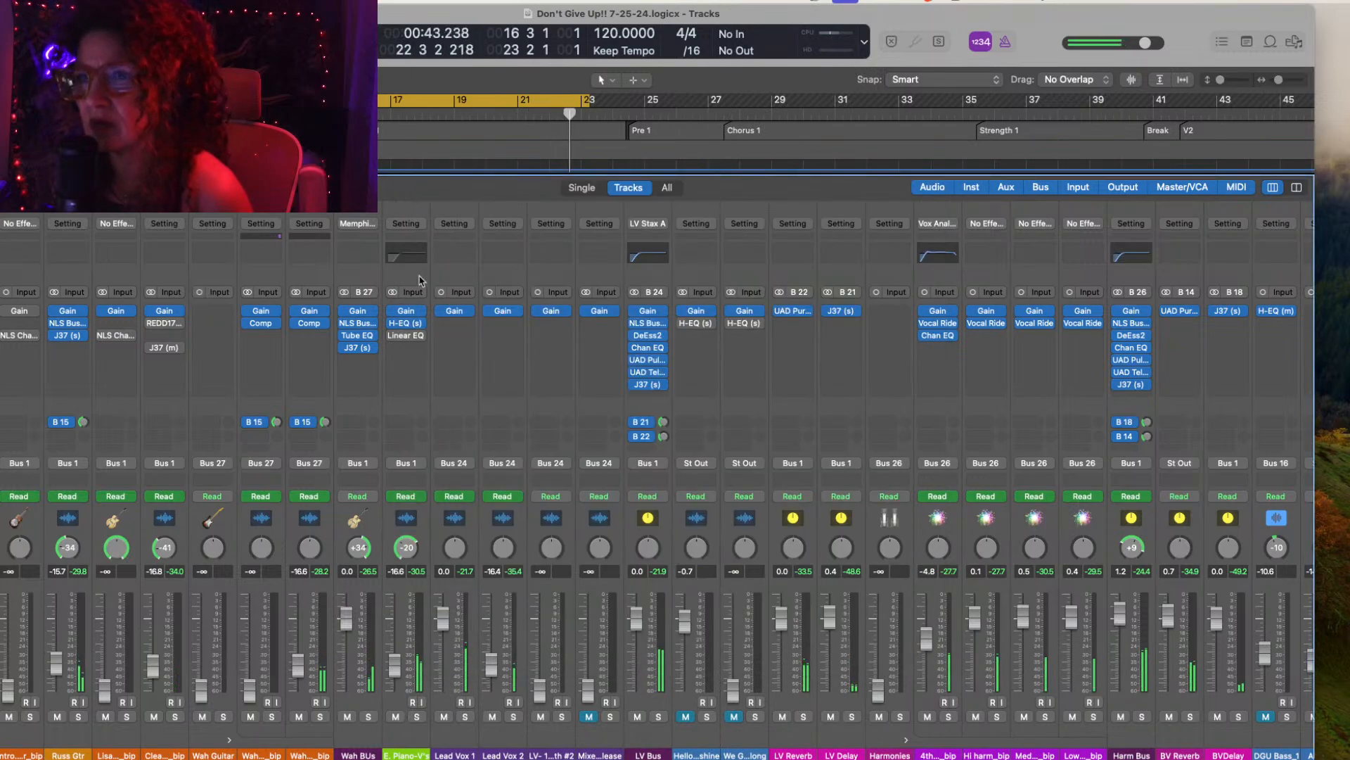
Step: Replace H-EQ on E. Piano-V's with a stereo NLS Buss set to the Nevo studio, and close its window
{"action": "left_click", "coordinate": [422, 325]}
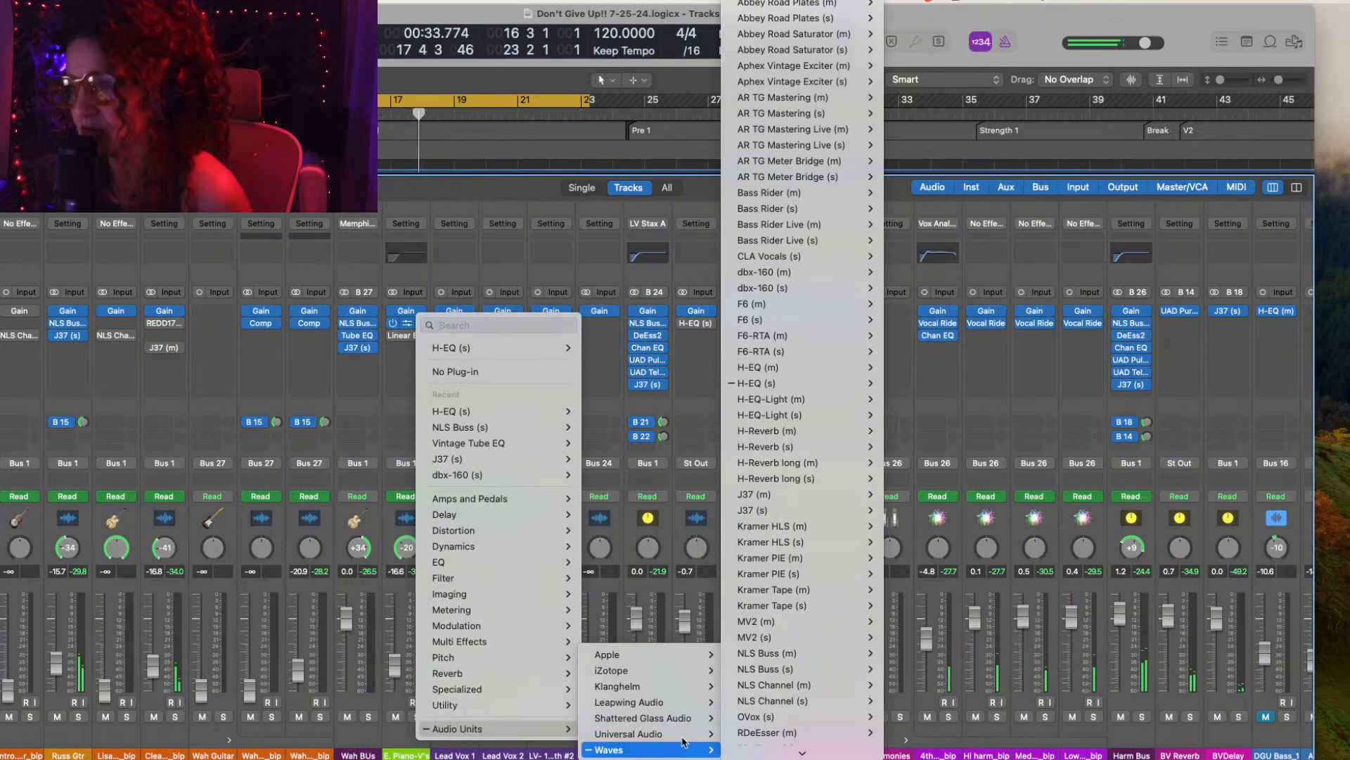
{"action": "mouse_move", "coordinate": [844, 669]}
{"action": "left_click", "coordinate": [900, 671]}
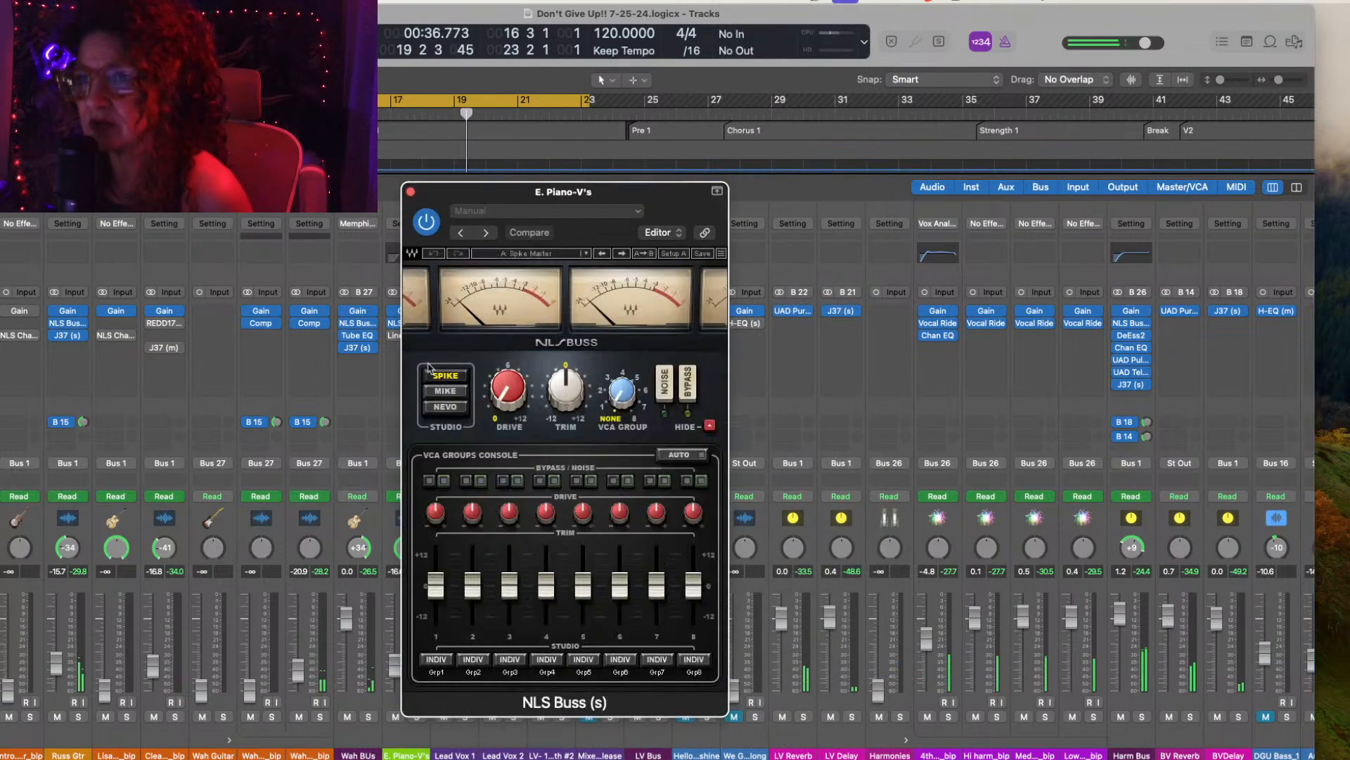
{"action": "left_click", "coordinate": [445, 407]}
{"action": "left_click", "coordinate": [411, 192]}
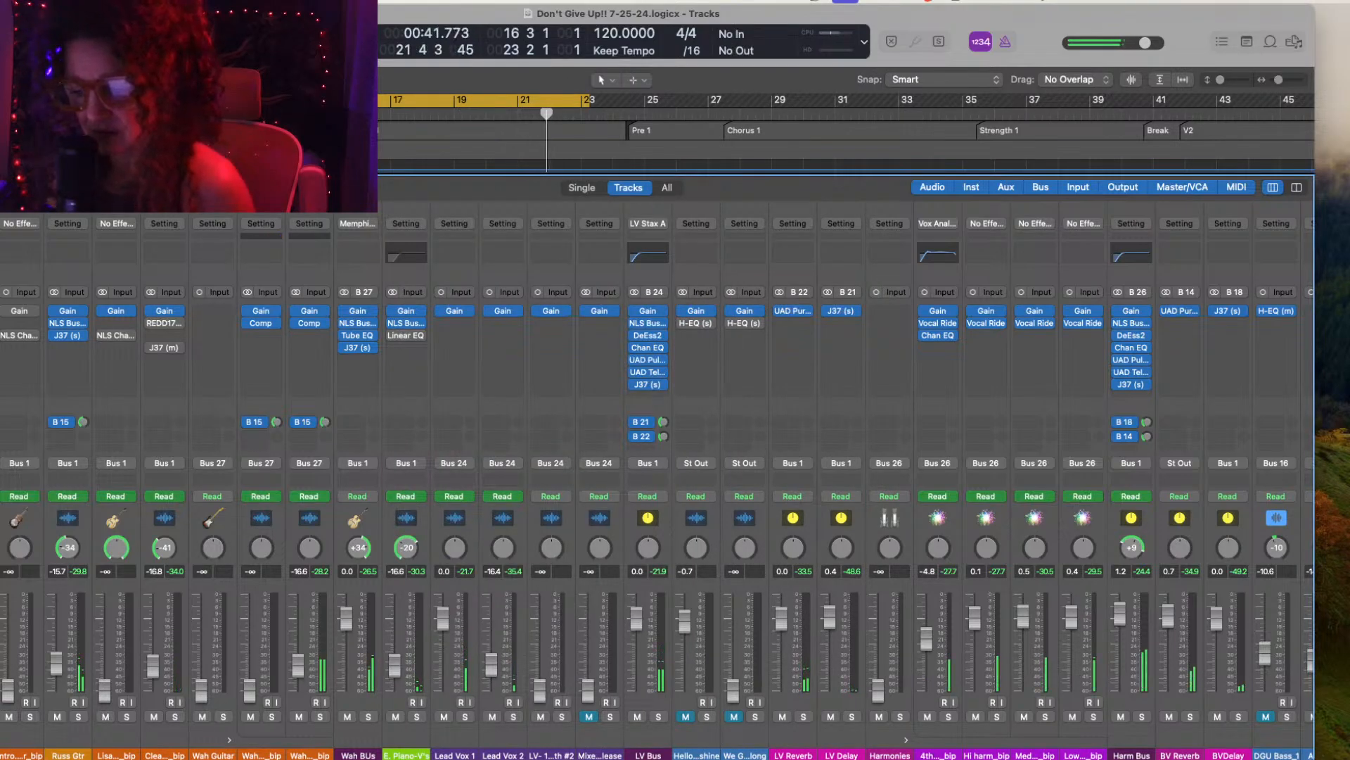
Step: Replace the Linear Phase EQ on E. Piano-V's with a stereo Compressor
{"action": "left_click", "coordinate": [421, 337]}
{"action": "mouse_move", "coordinate": [422, 362]}
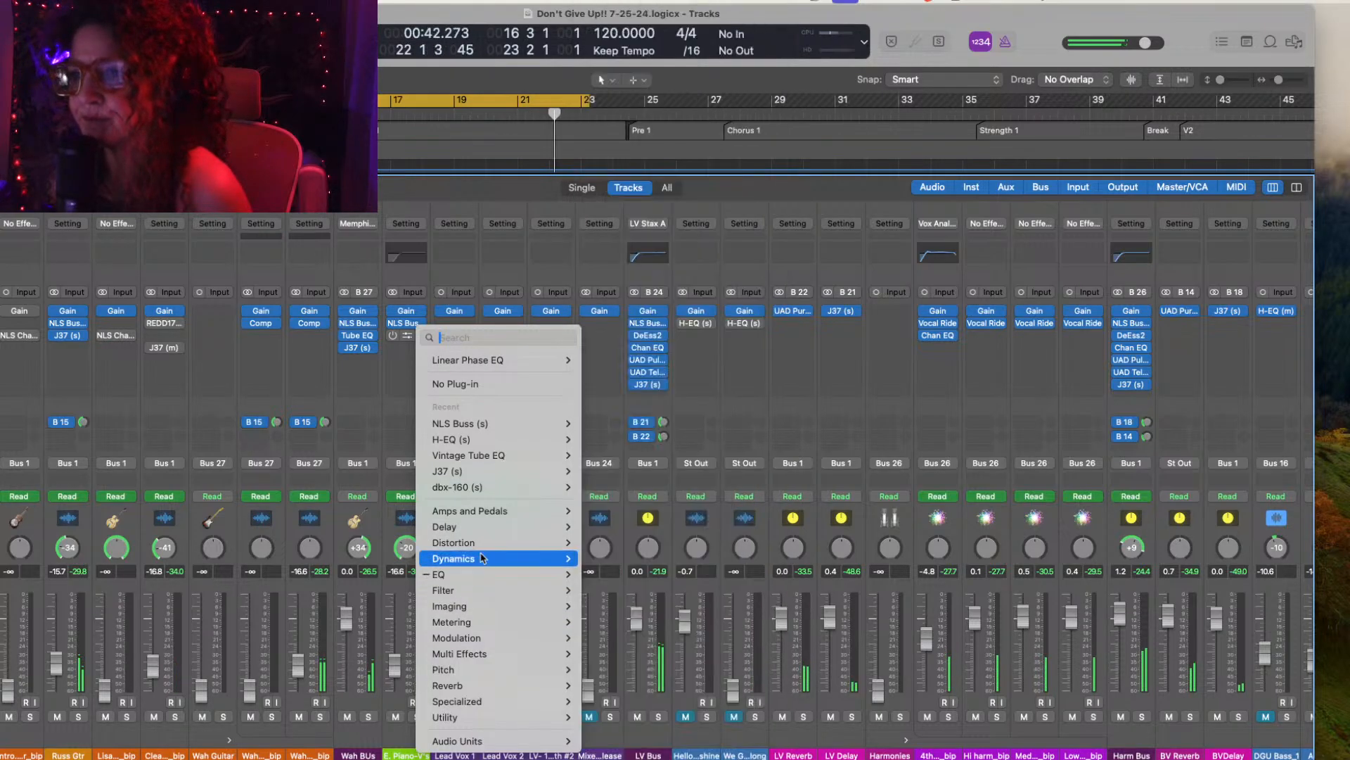
{"action": "mouse_move", "coordinate": [481, 559]}
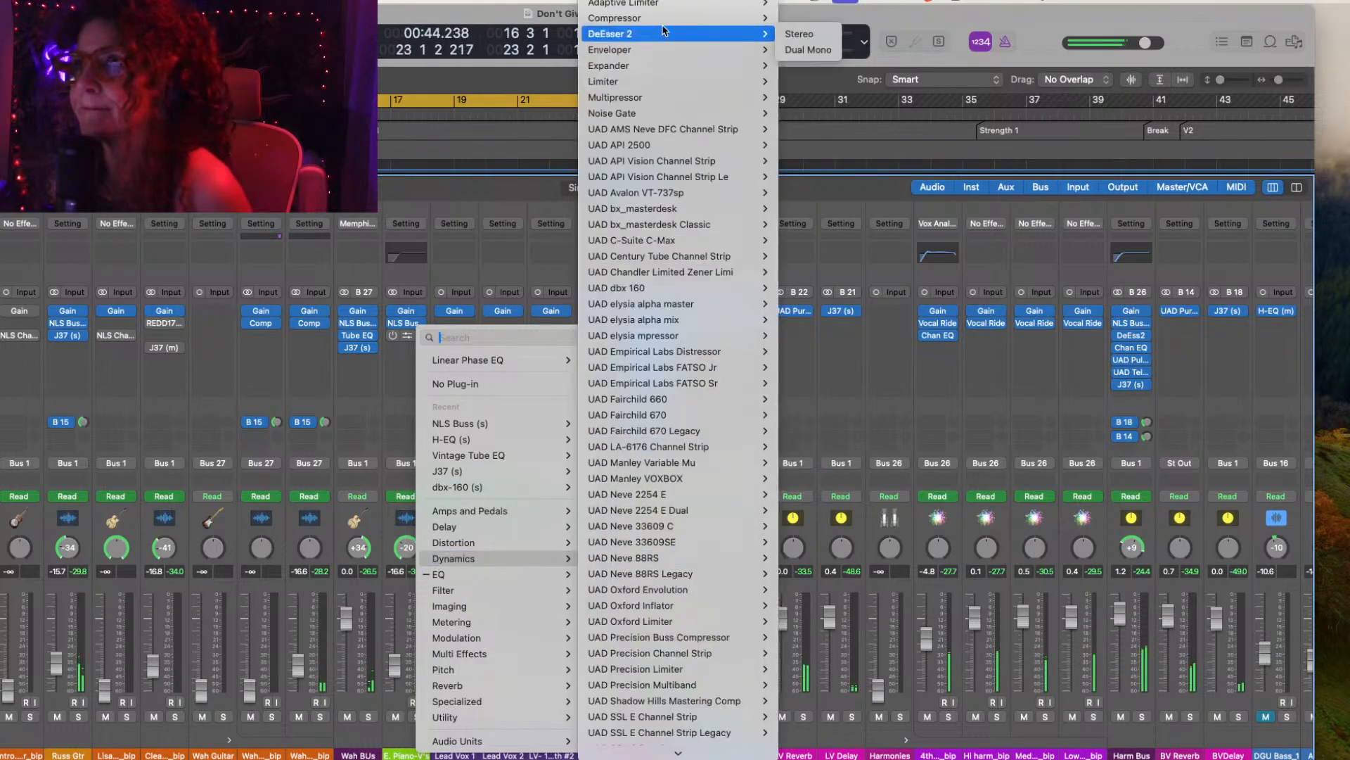
{"action": "mouse_move", "coordinate": [745, 18]}
{"action": "left_click", "coordinate": [798, 19]}
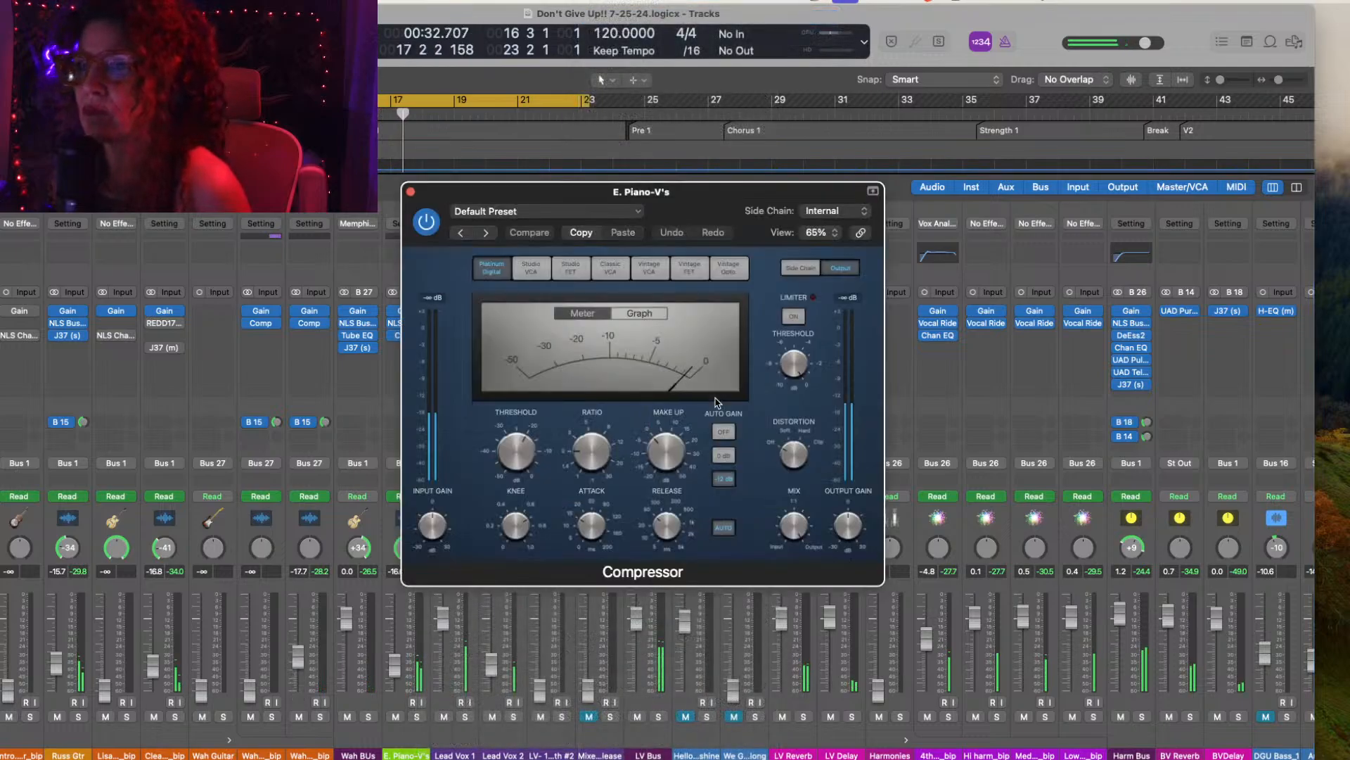
Step: Try the Vintage Opto model on the E. Piano-V's Compressor and load the keyboard preset Type U Electric Piano
{"action": "left_click", "coordinate": [731, 272]}
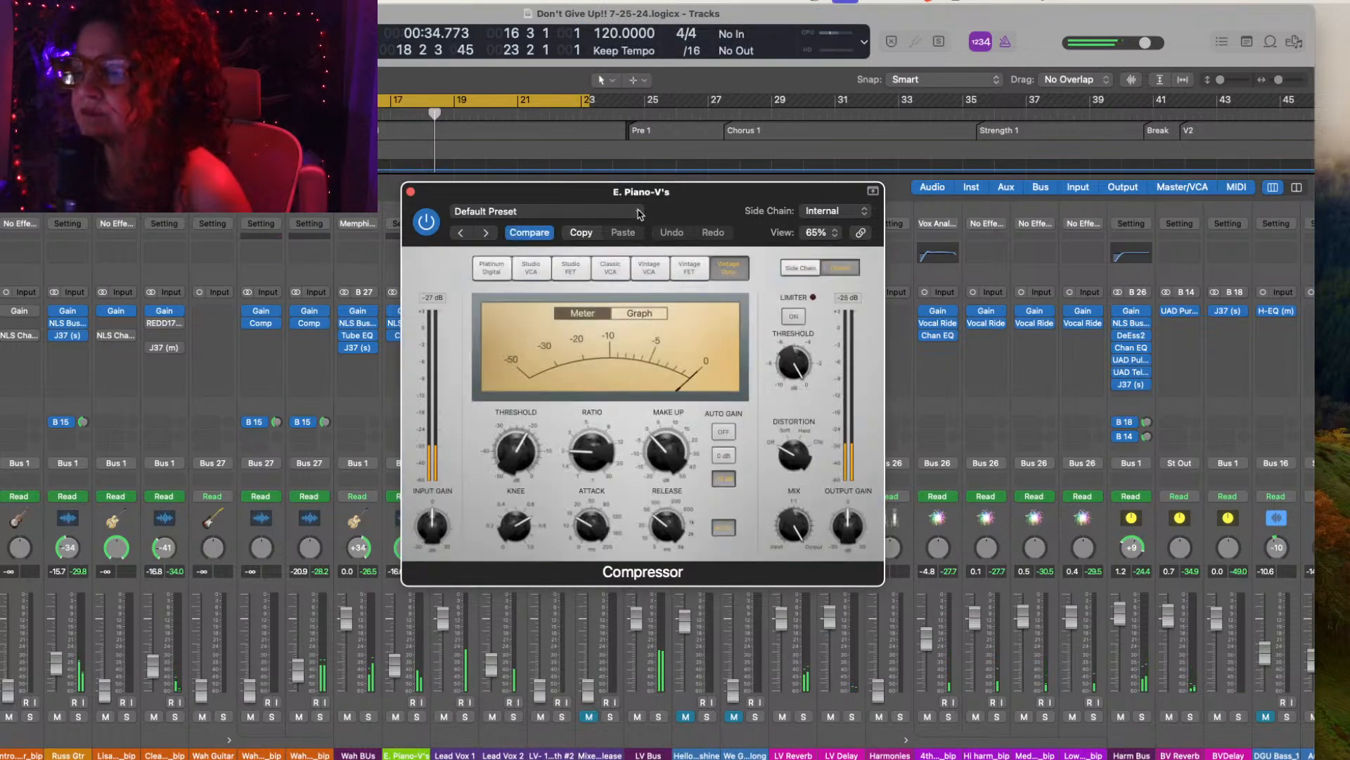
{"action": "left_click", "coordinate": [638, 212]}
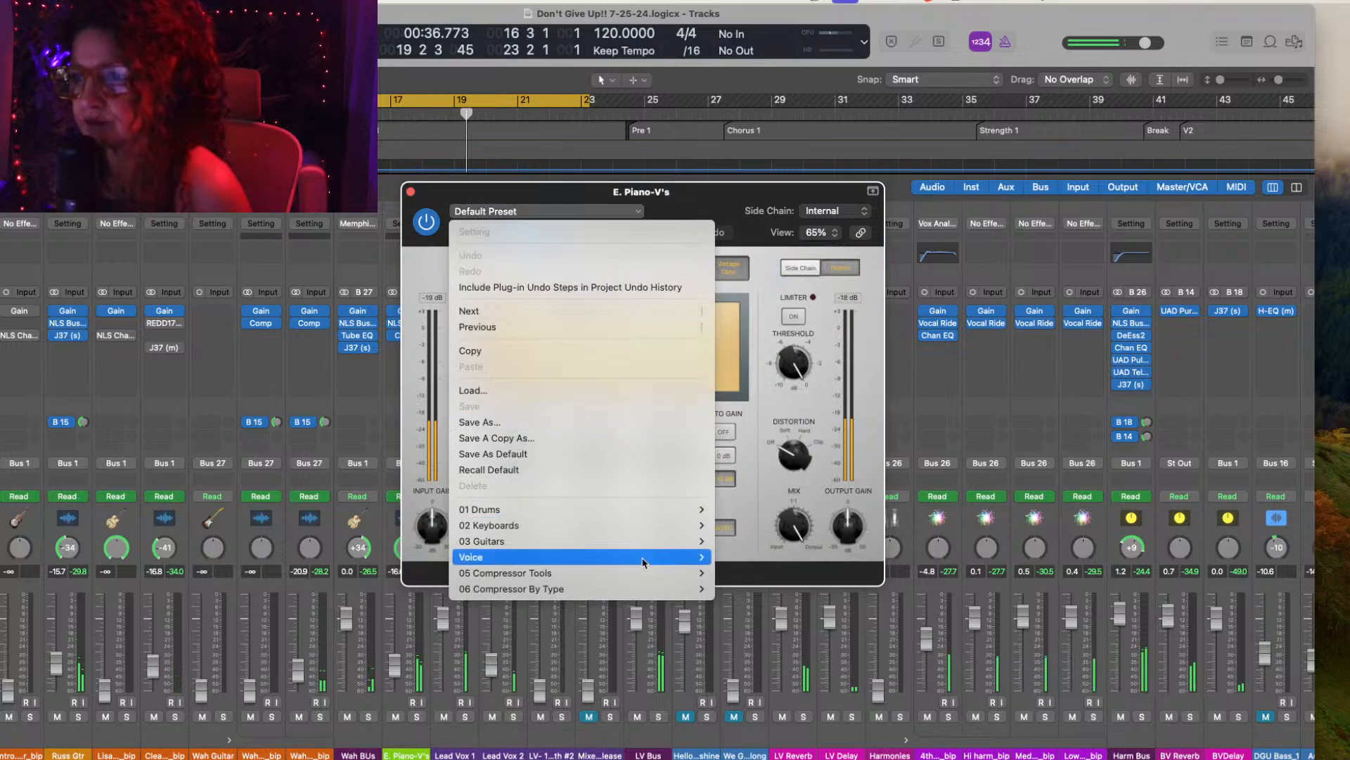
{"action": "mouse_move", "coordinate": [641, 525]}
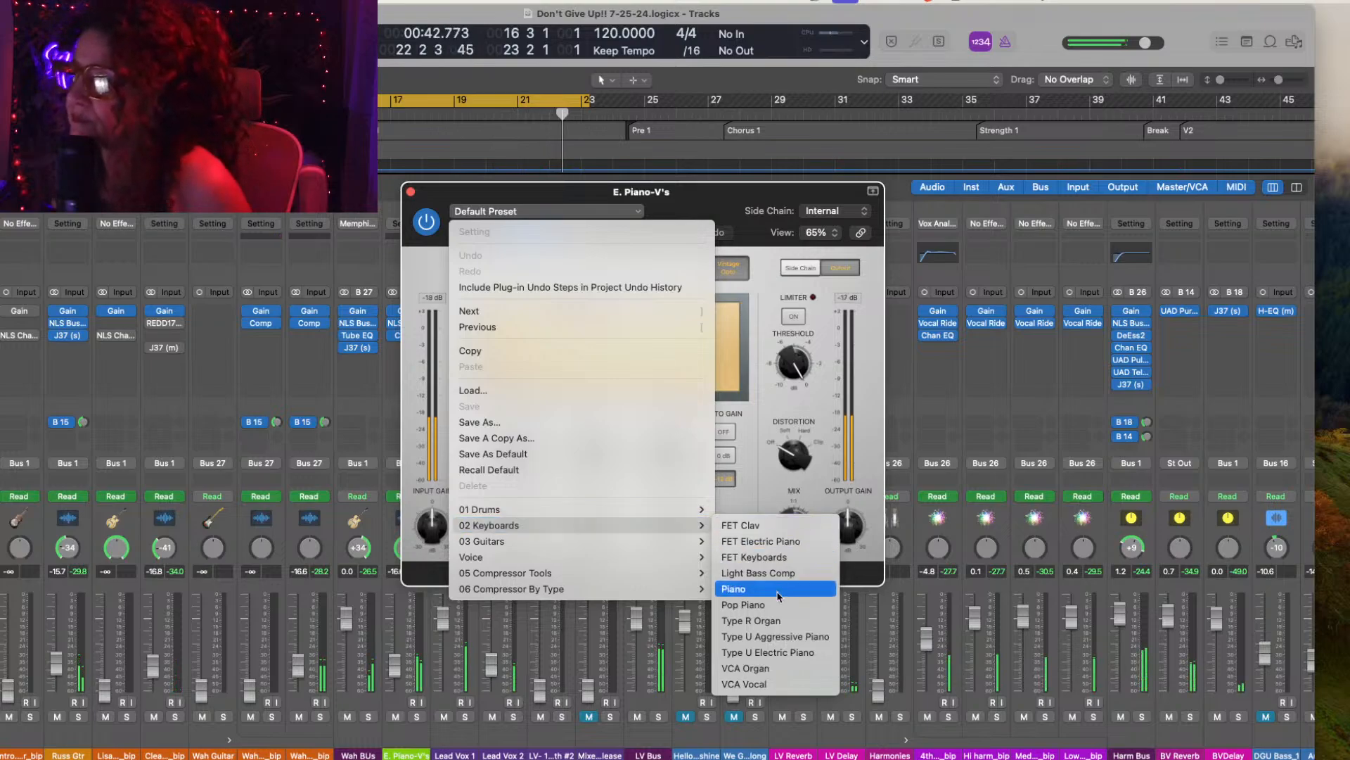
{"action": "left_click", "coordinate": [770, 652]}
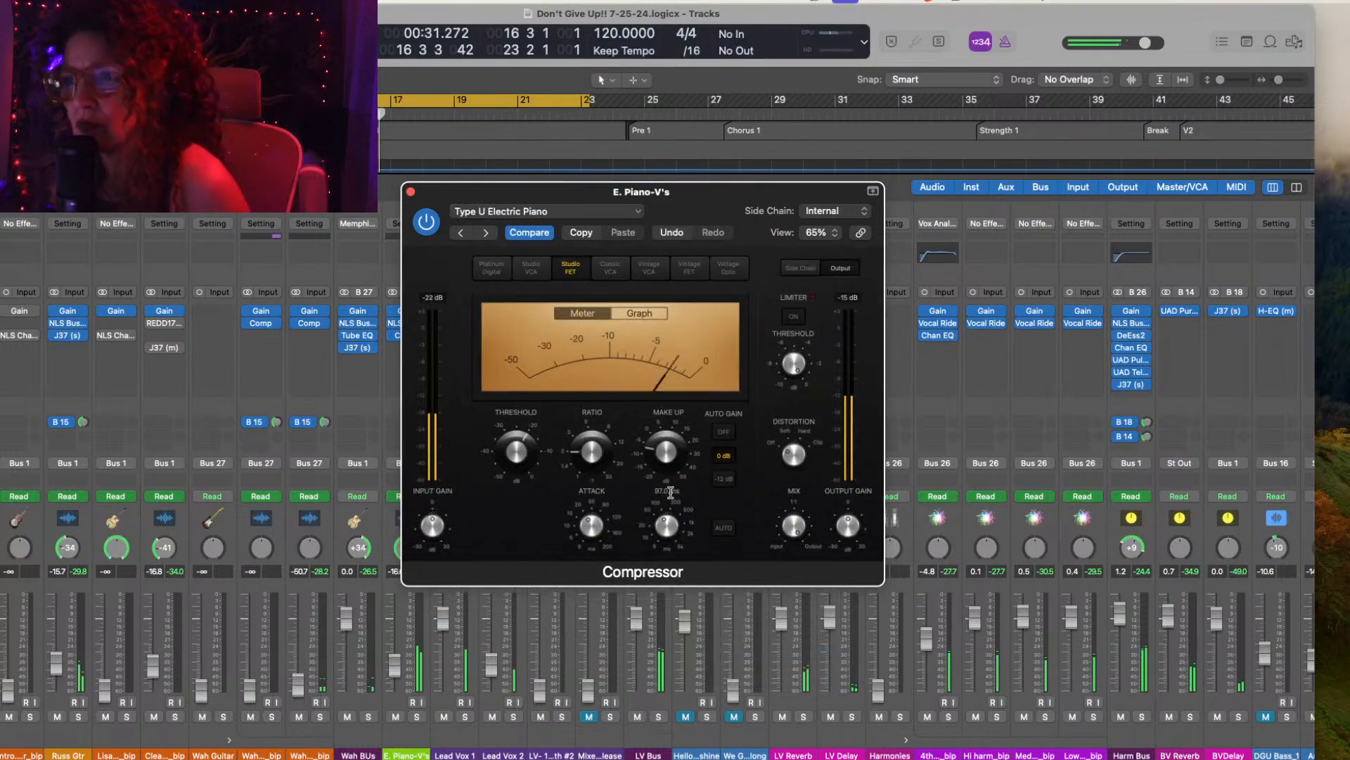
Step: Try Vintage Opto with the Type U Electric Piano settings and reload the preset to return to Studio FET
{"action": "left_click", "coordinate": [729, 268]}
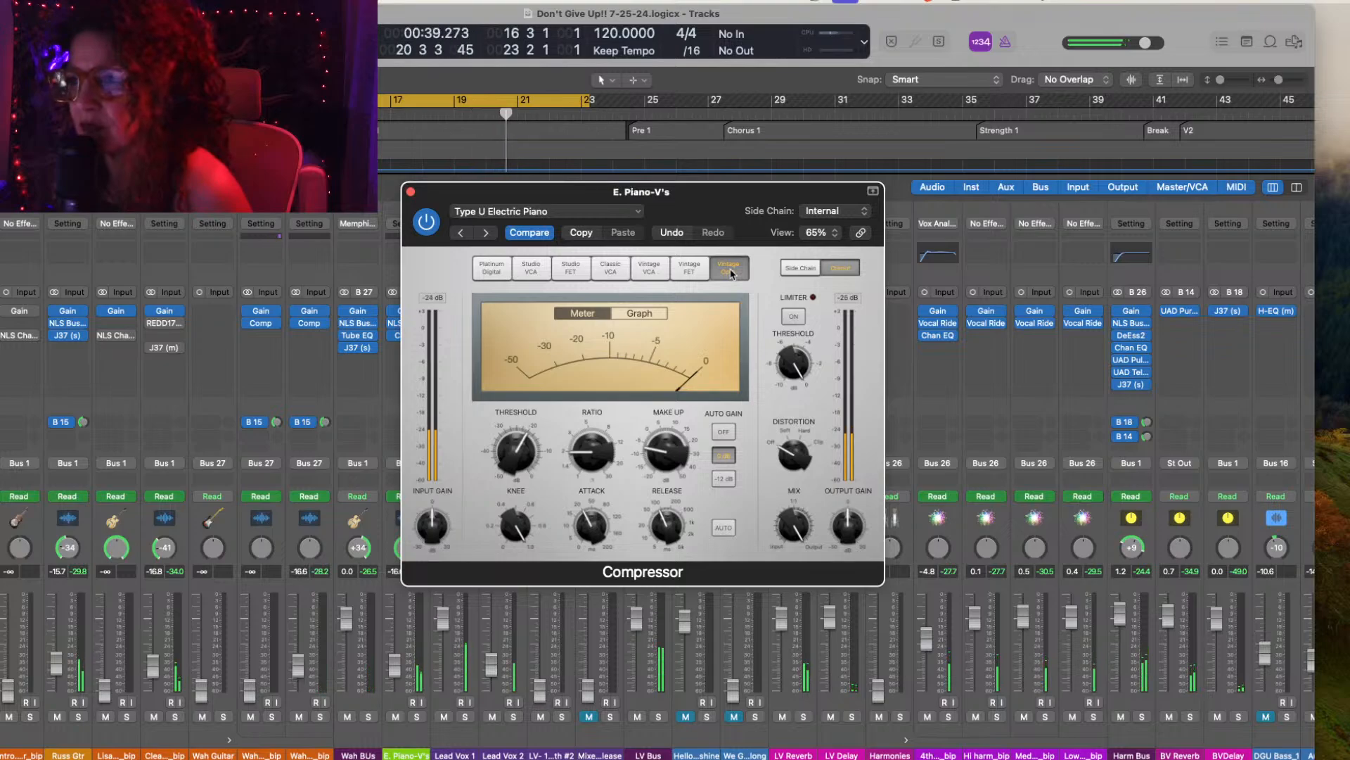
{"action": "left_click", "coordinate": [635, 215]}
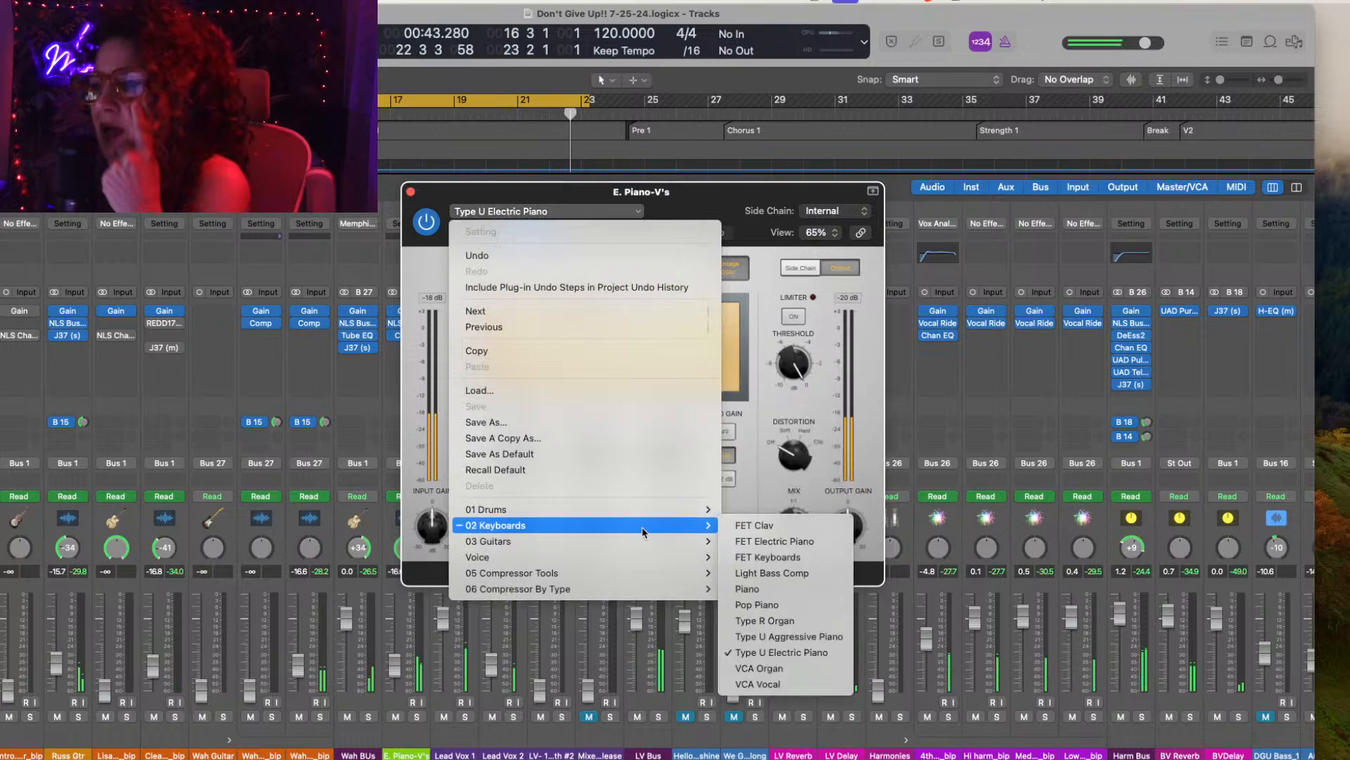
{"action": "left_click", "coordinate": [778, 654]}
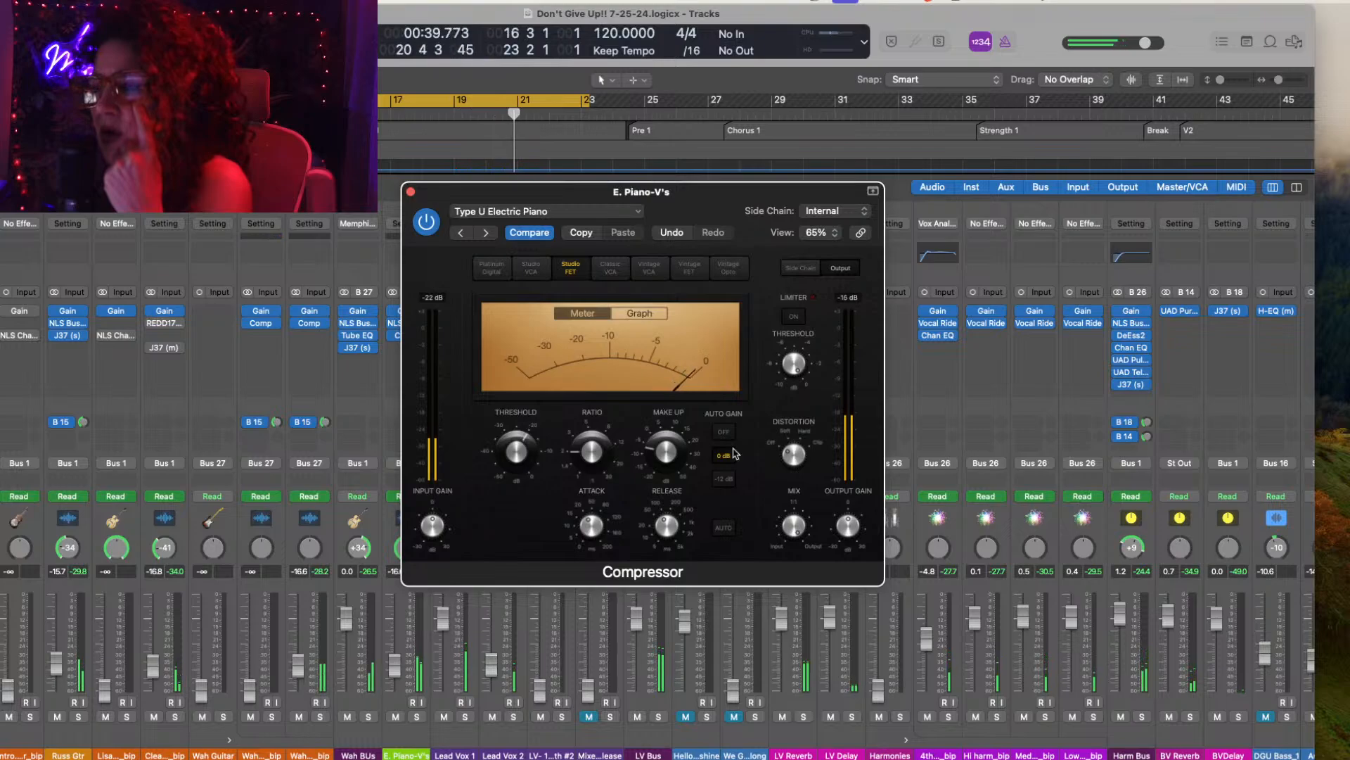
Step: Reduce the Compressor's output gain to about -2 dB, comparing it with bypass during playback, and close its window
{"action": "mouse_move", "coordinate": [846, 518]}
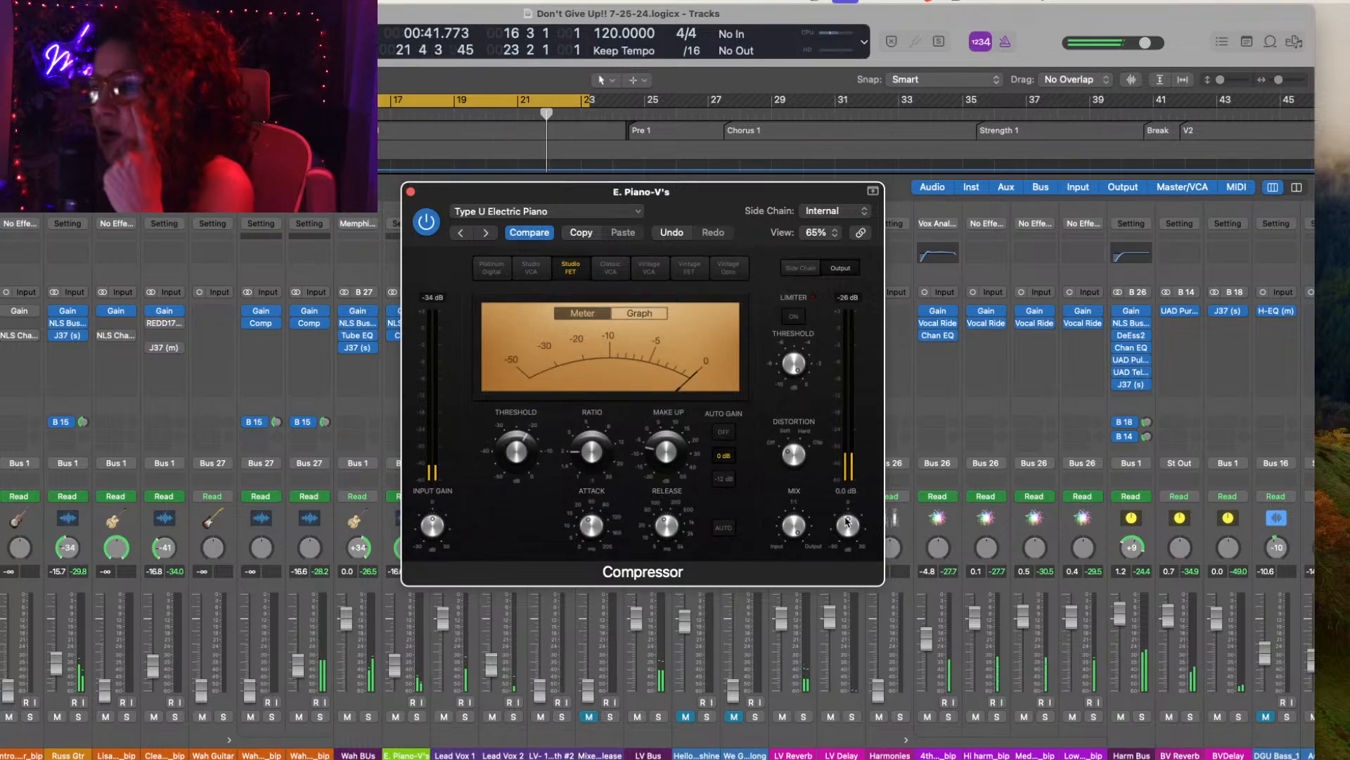
{"action": "left_click_drag", "start_coordinate": [846, 518], "coordinate": [838, 525]}
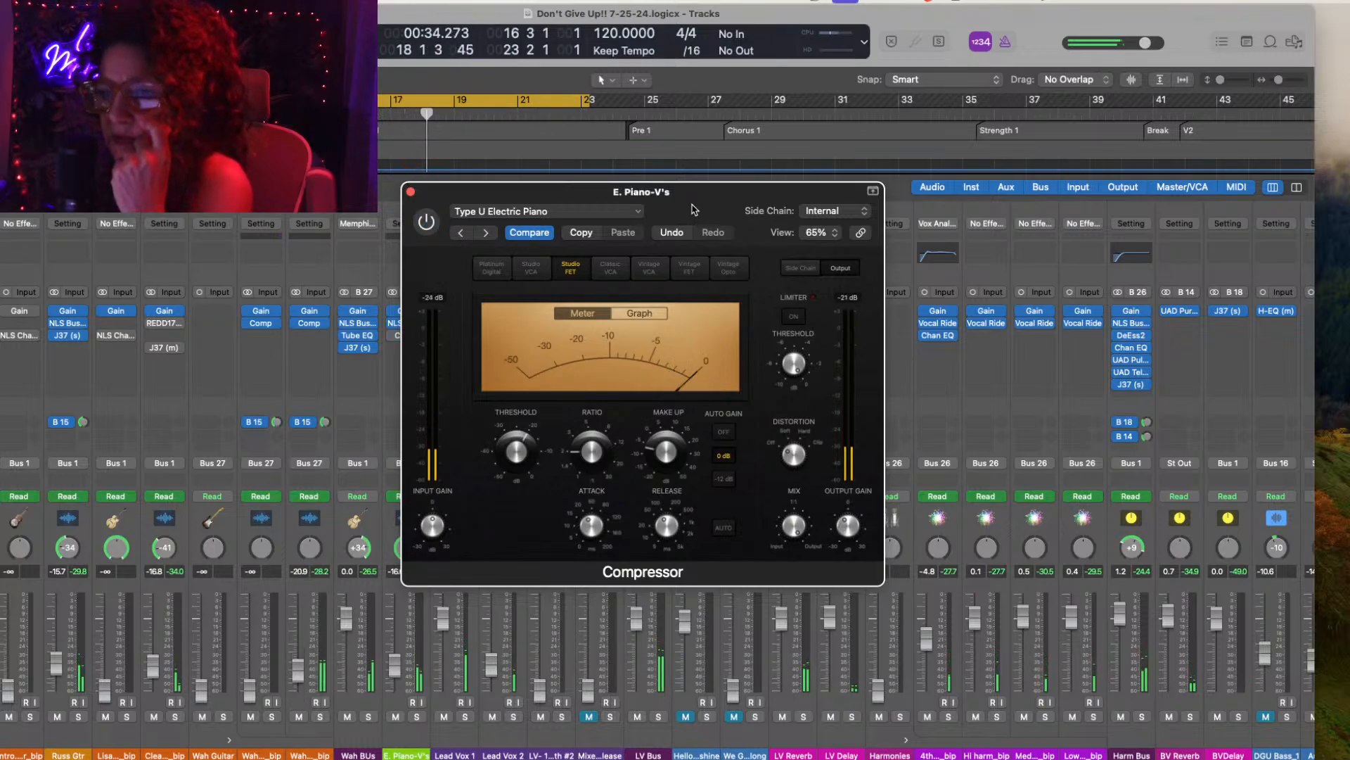
{"action": "left_click_drag", "start_coordinate": [688, 211], "coordinate": [772, 205]}
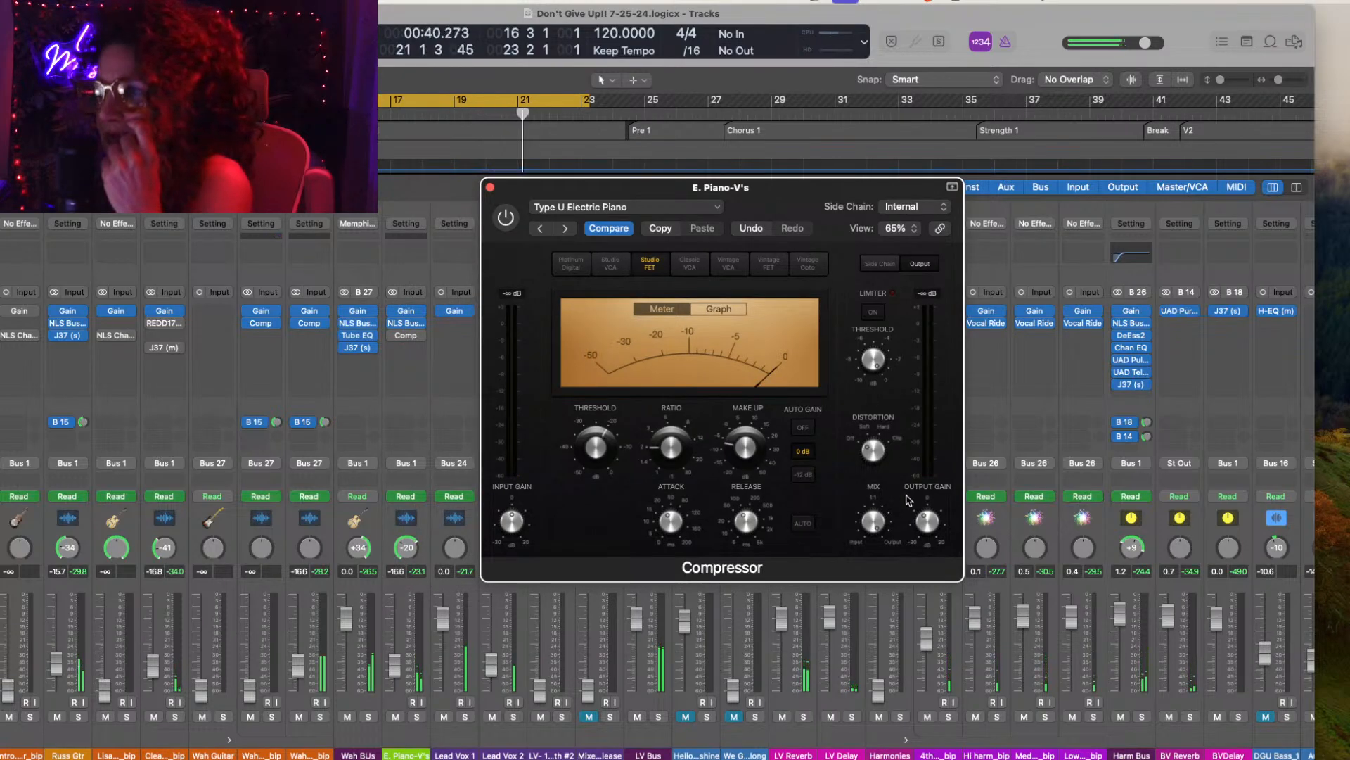
{"action": "left_click", "coordinate": [507, 219]}
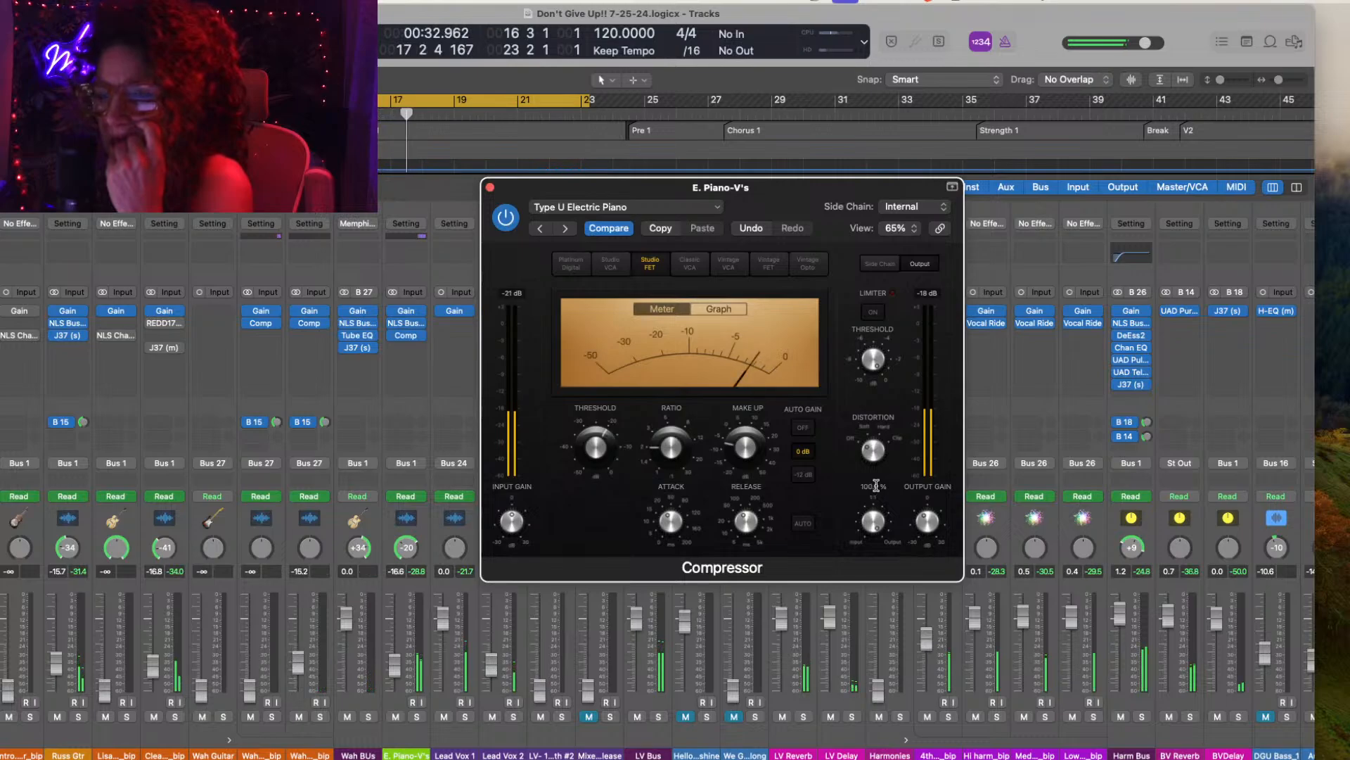
{"action": "mouse_move", "coordinate": [924, 519]}
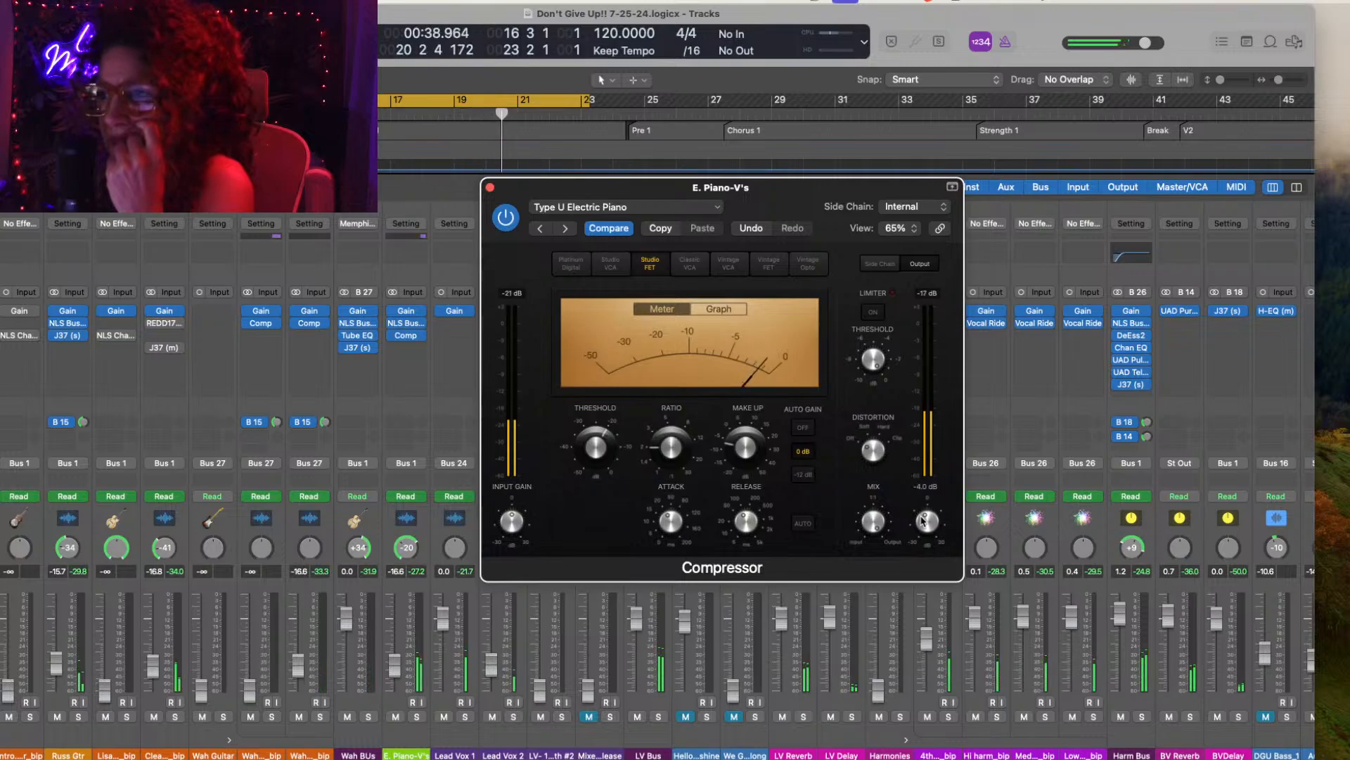
{"action": "scroll", "coordinate": [924, 519], "scroll_direction": "up", "scroll_amount": 1}
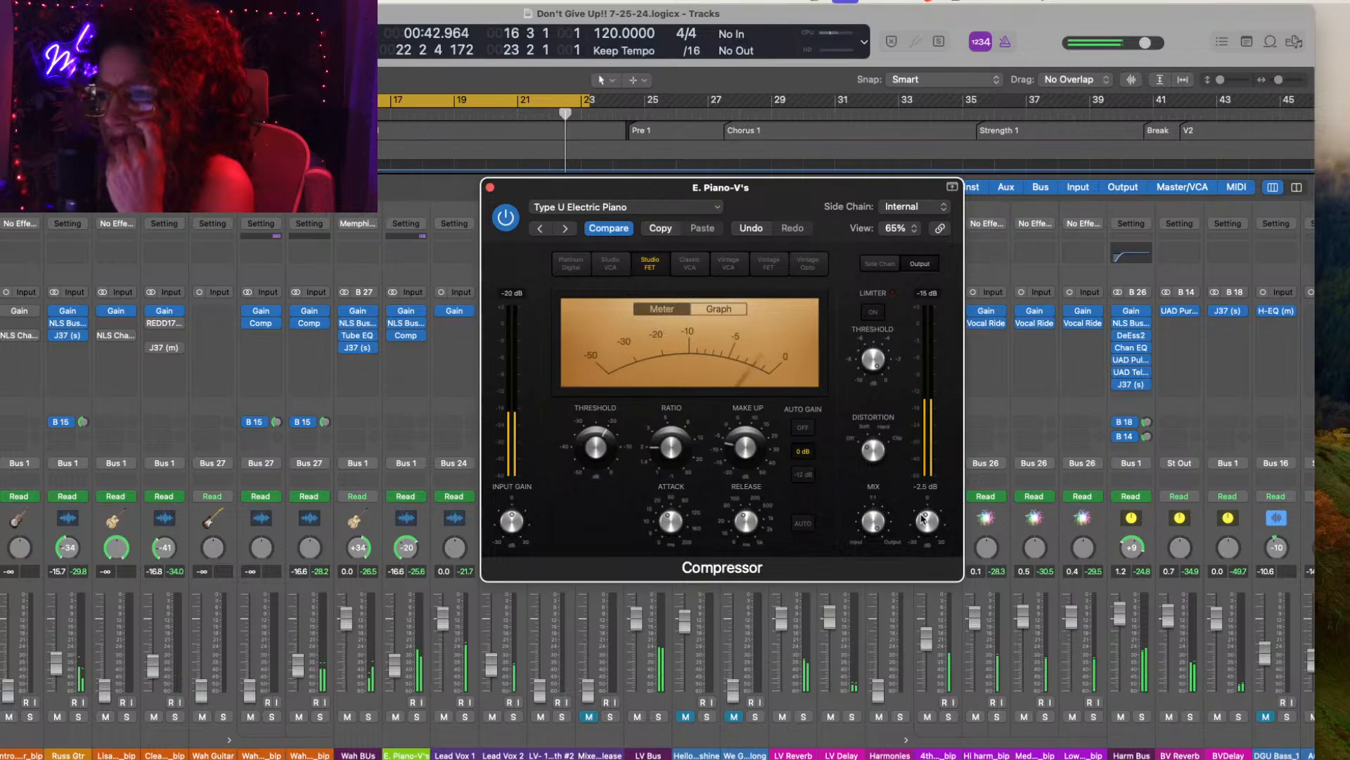
{"action": "scroll", "coordinate": [924, 519], "scroll_direction": "up", "scroll_amount": 2}
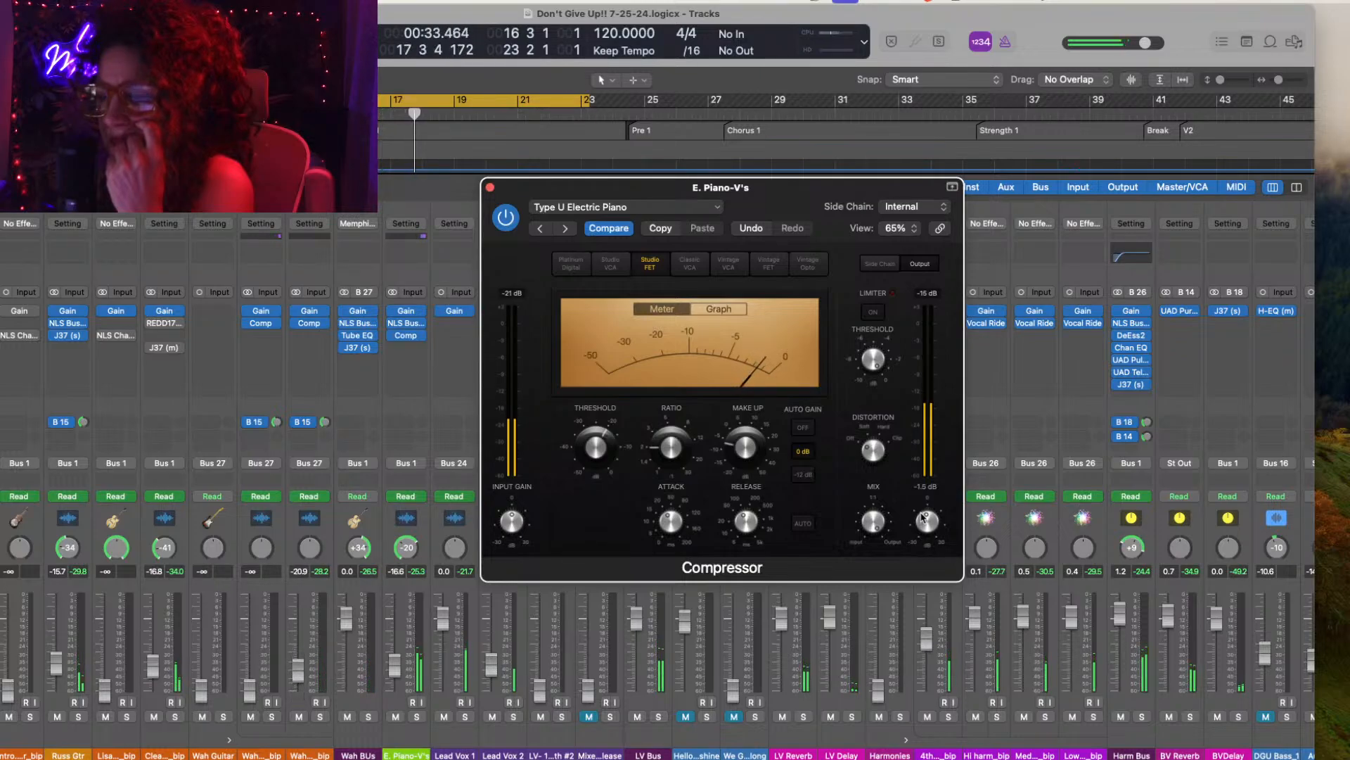
{"action": "scroll", "coordinate": [923, 519], "scroll_direction": "down", "scroll_amount": 1}
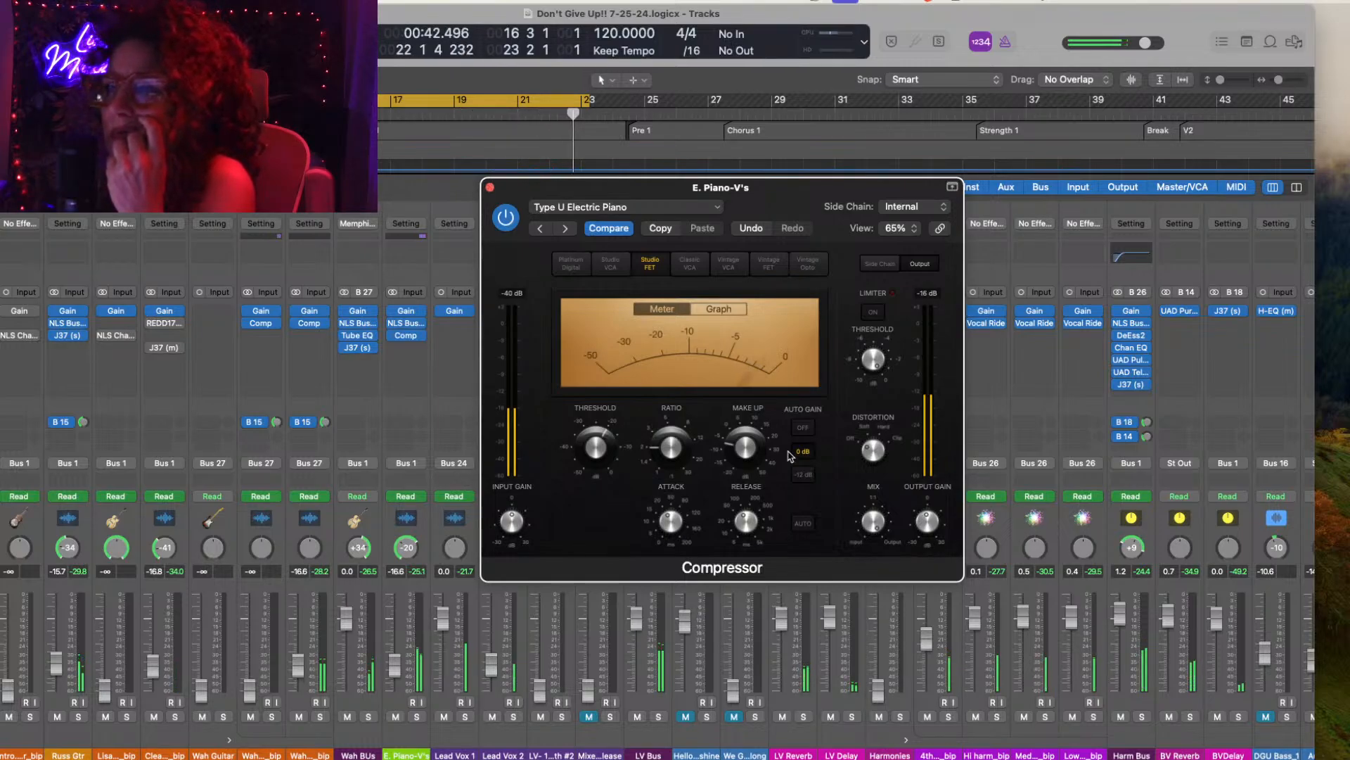
{"action": "mouse_move", "coordinate": [925, 521]}
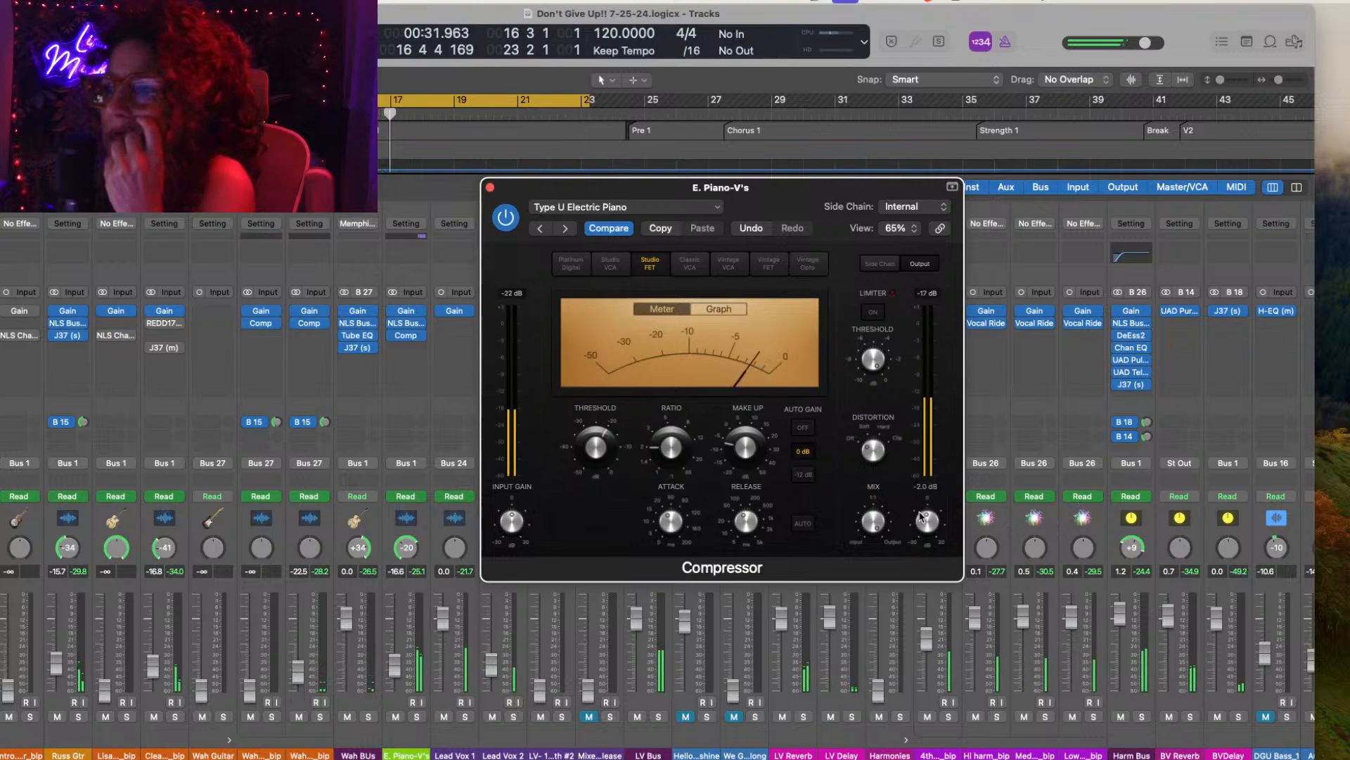
{"action": "left_click_drag", "start_coordinate": [925, 520], "coordinate": [926, 522]}
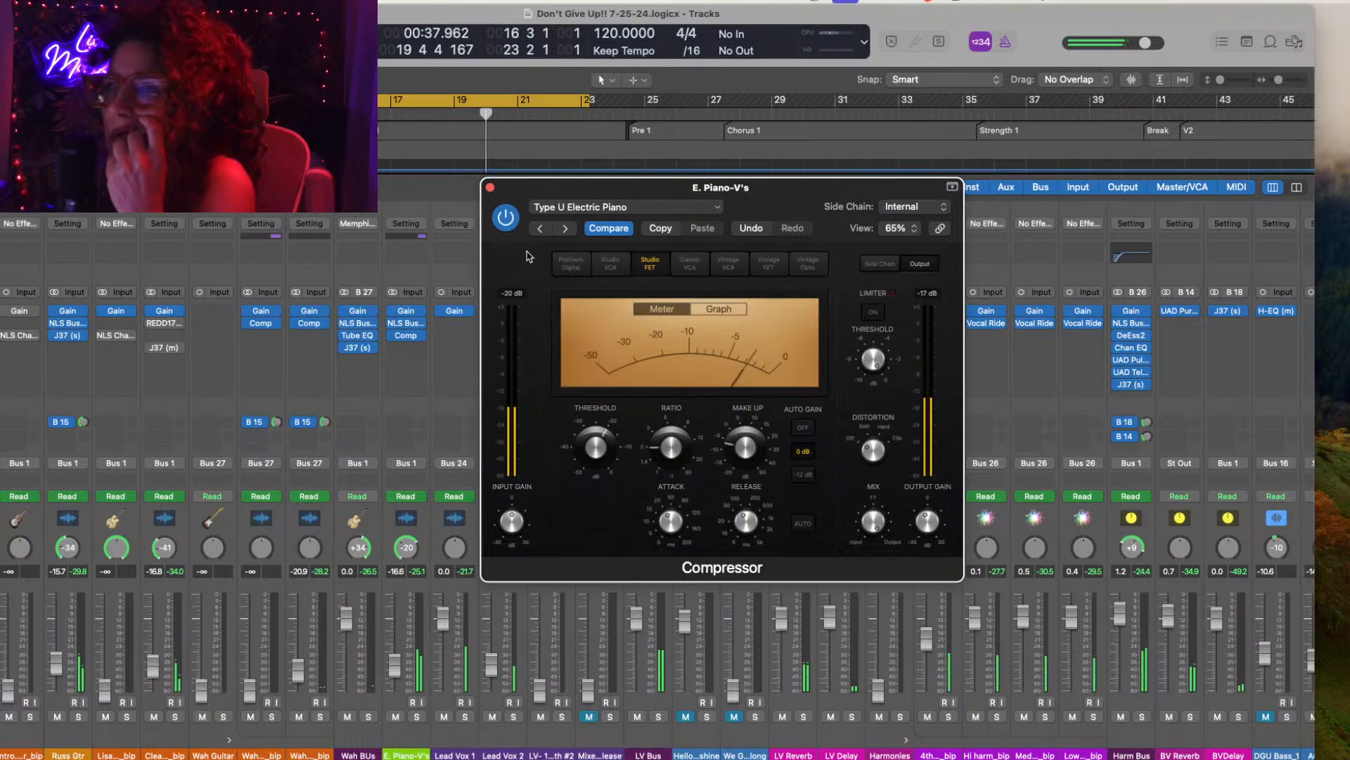
{"action": "left_click", "coordinate": [490, 187]}
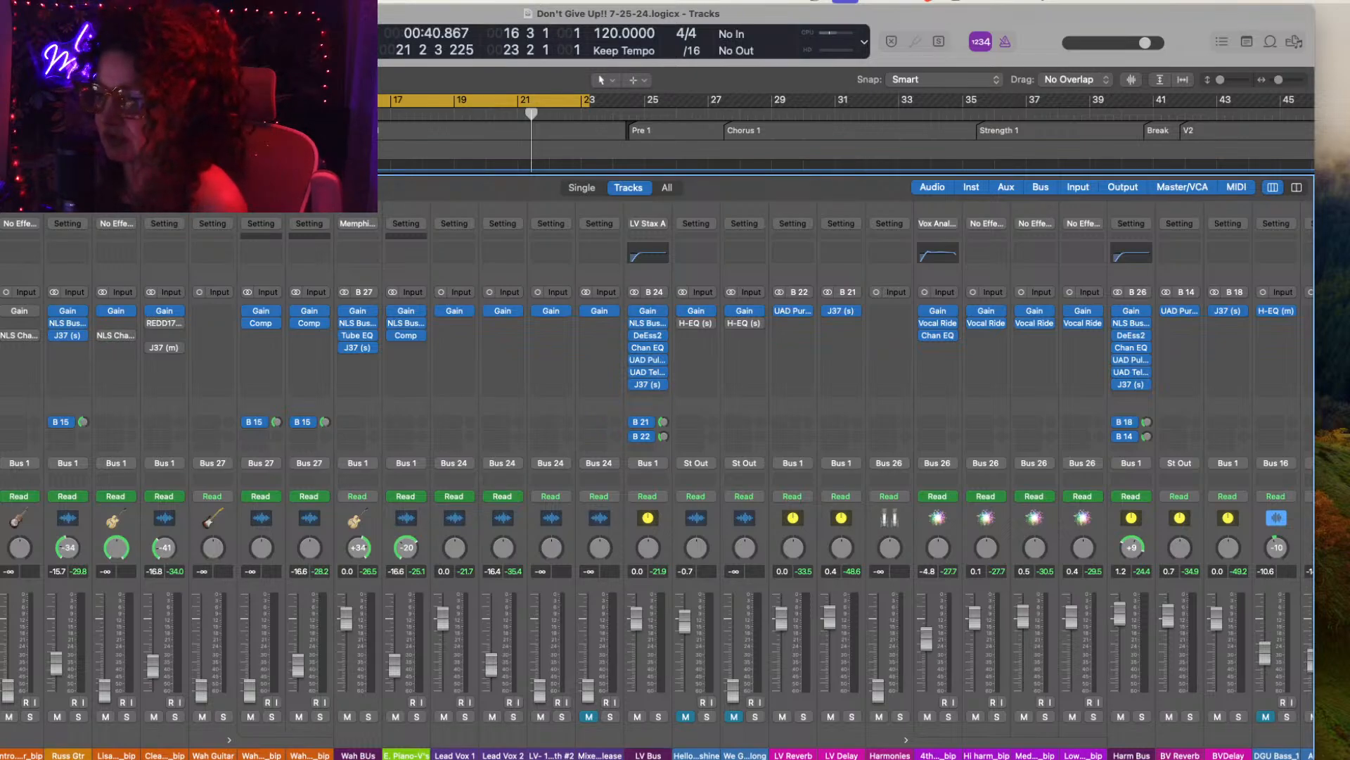
Step: Switch away from Logic Pro, return to the song project and resume playback of the cycled section
{"action": "key", "text": "super+Tab"}
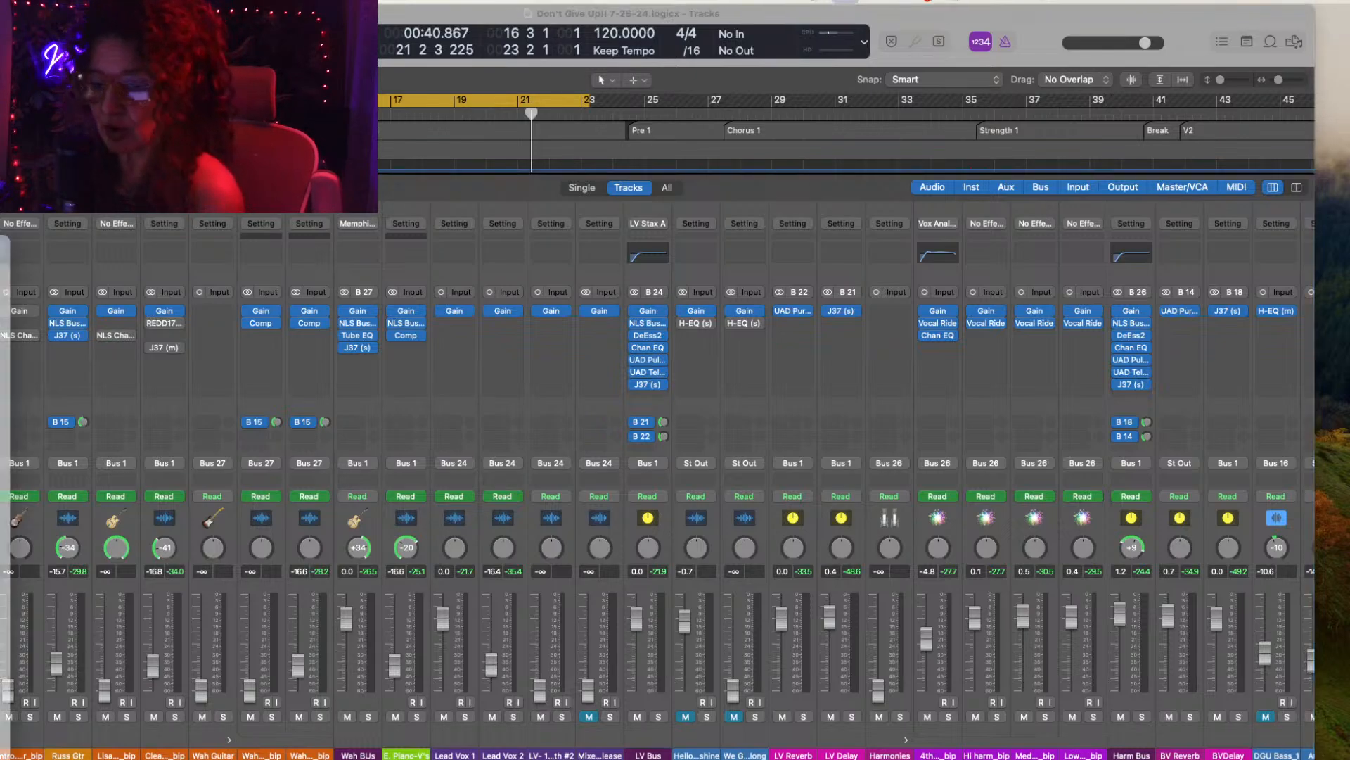
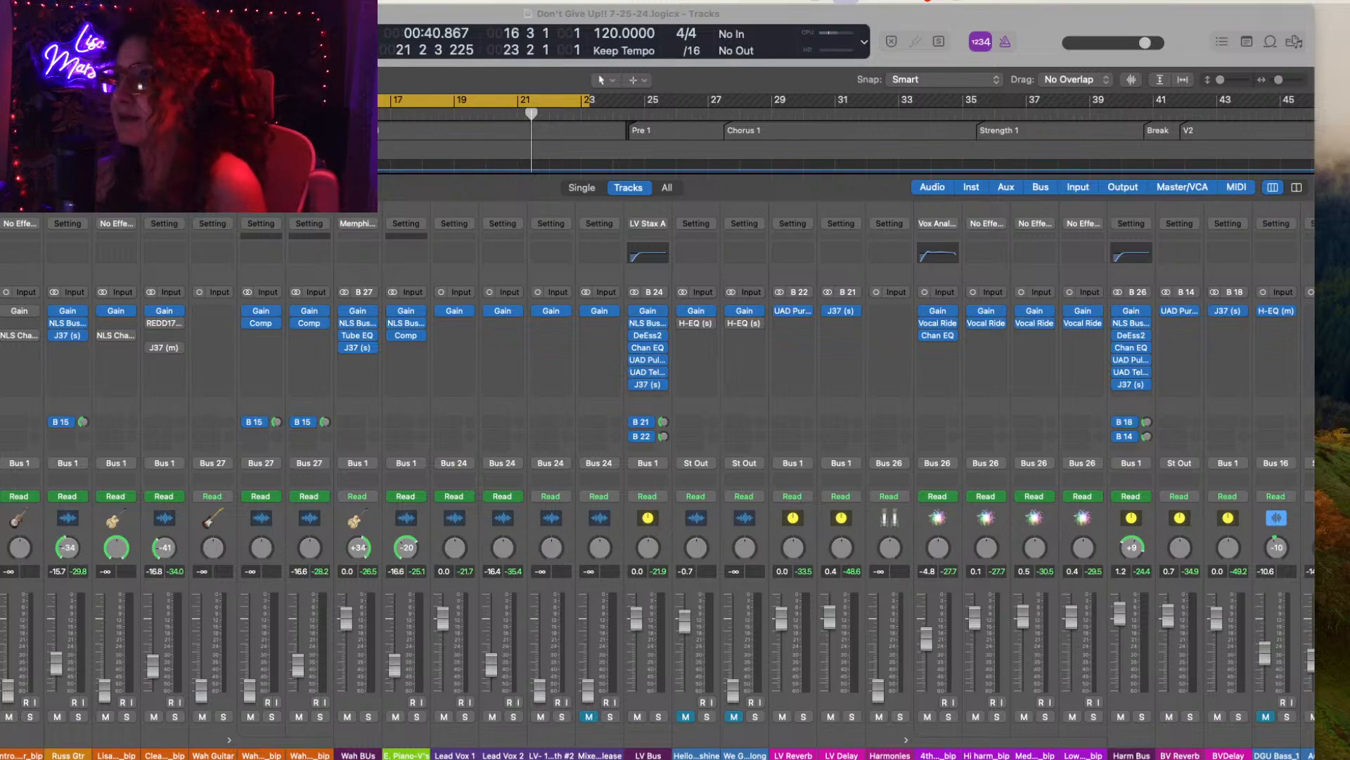
{"action": "left_click", "coordinate": [1044, 24]}
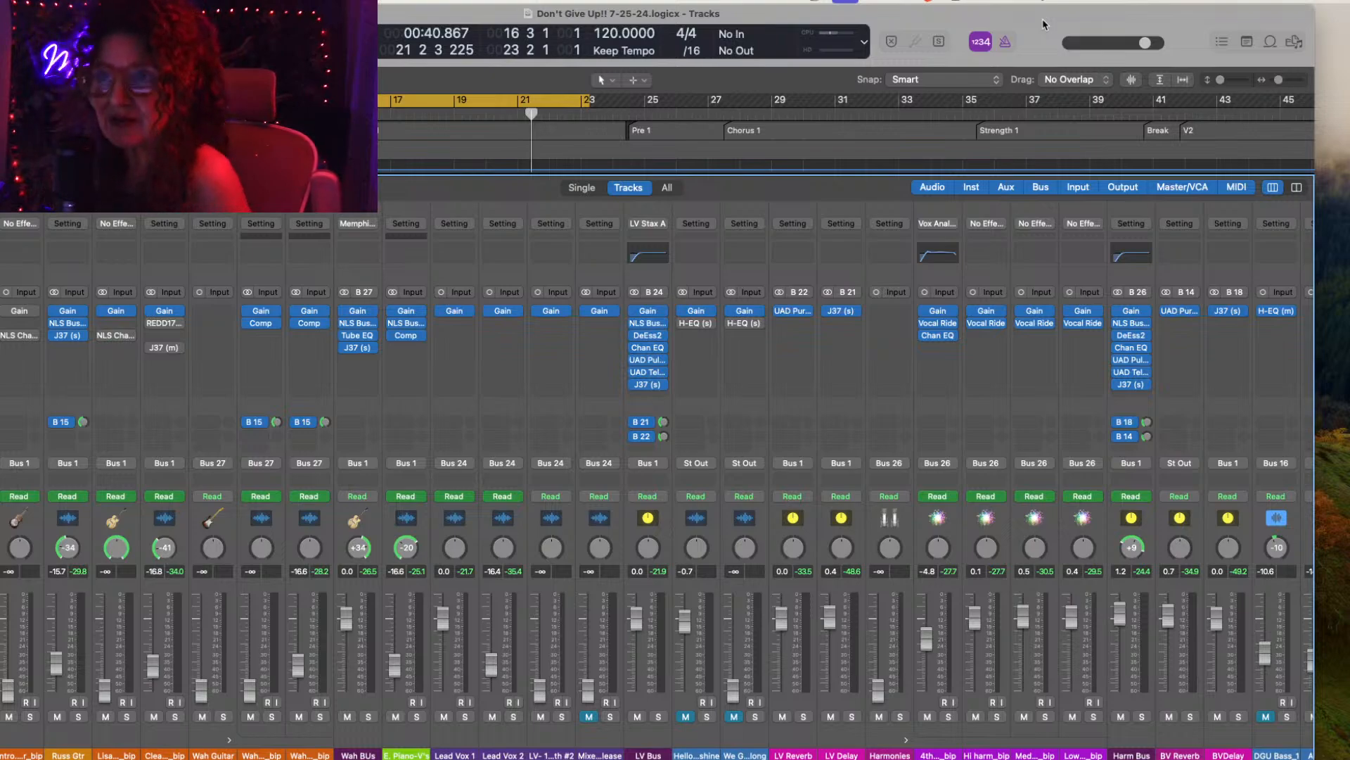
{"action": "key", "text": "space"}
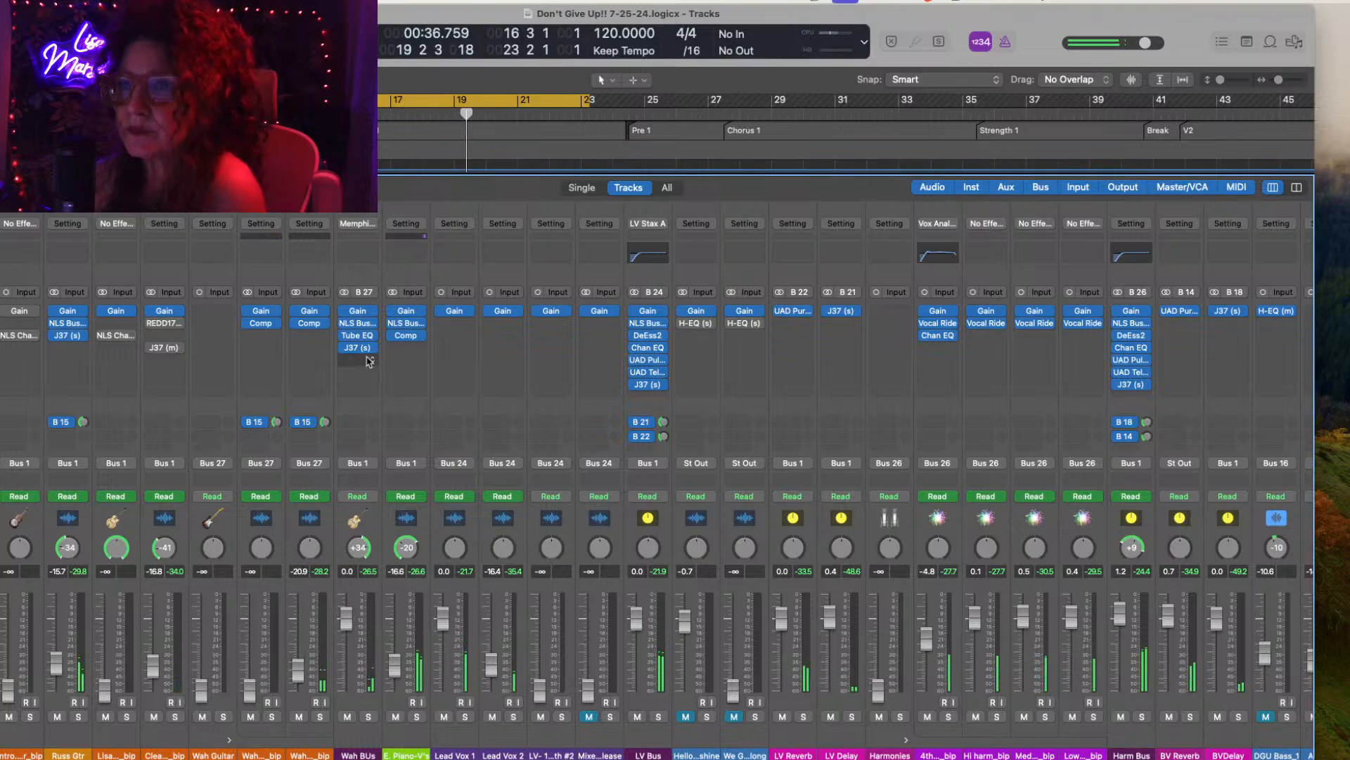
Step: Add a stereo Vintage Tube EQ below the Compressor on E. Piano-V's and move its window aside
{"action": "left_click", "coordinate": [421, 348]}
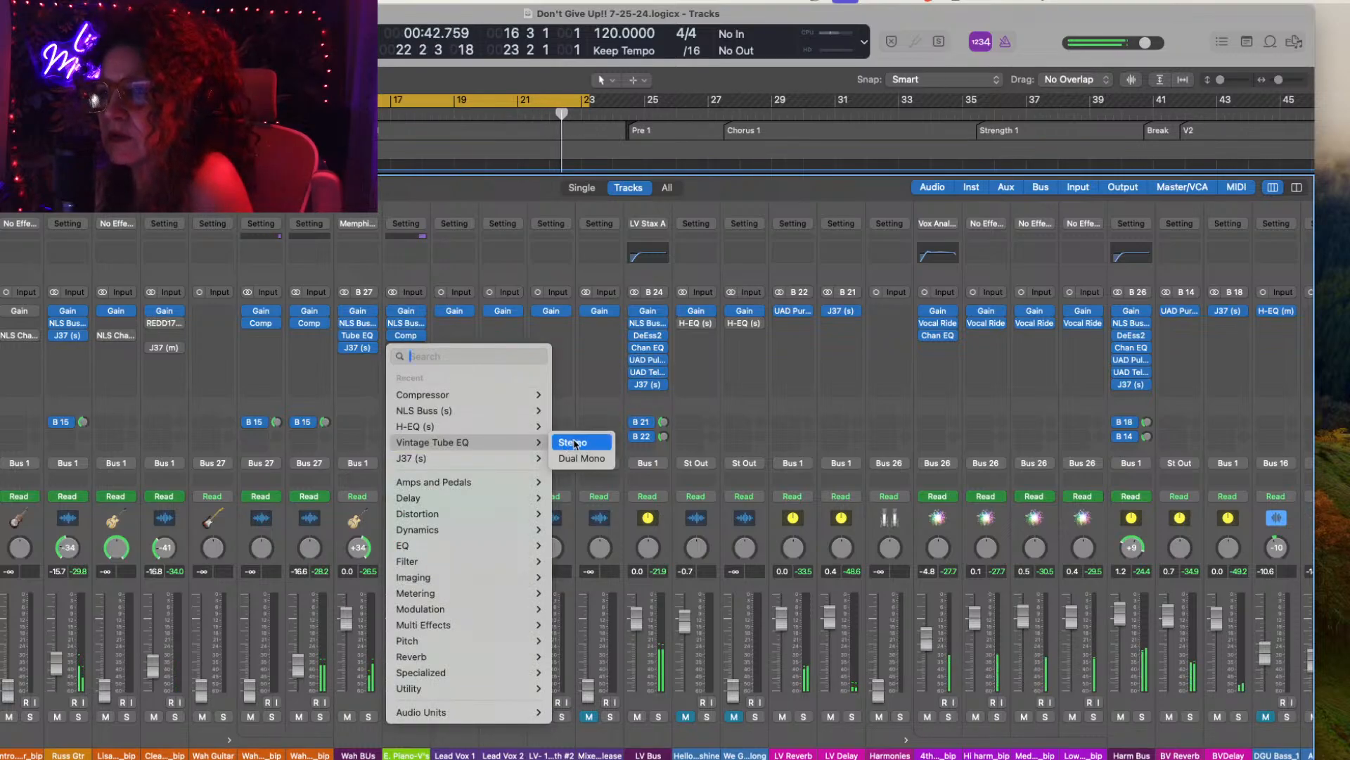
{"action": "left_click", "coordinate": [573, 444]}
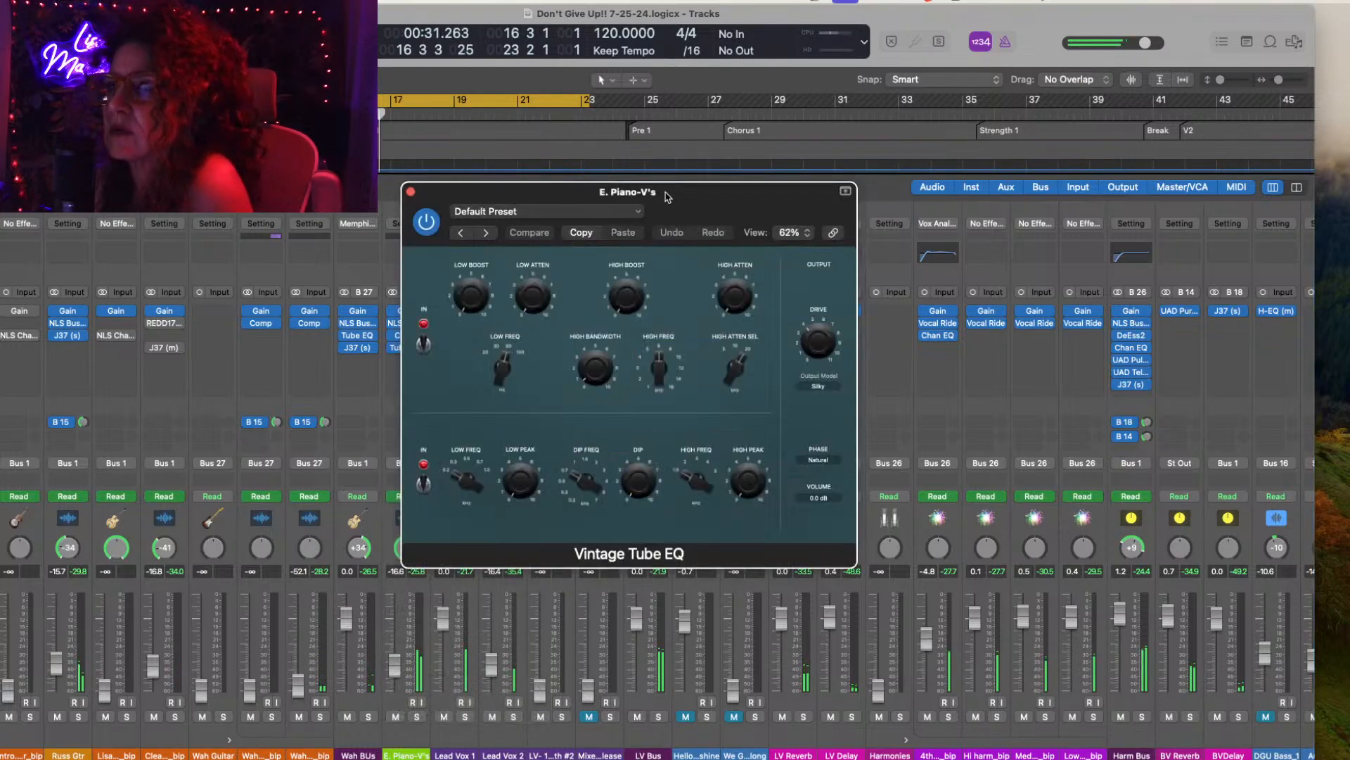
{"action": "left_click_drag", "start_coordinate": [697, 203], "coordinate": [779, 201]}
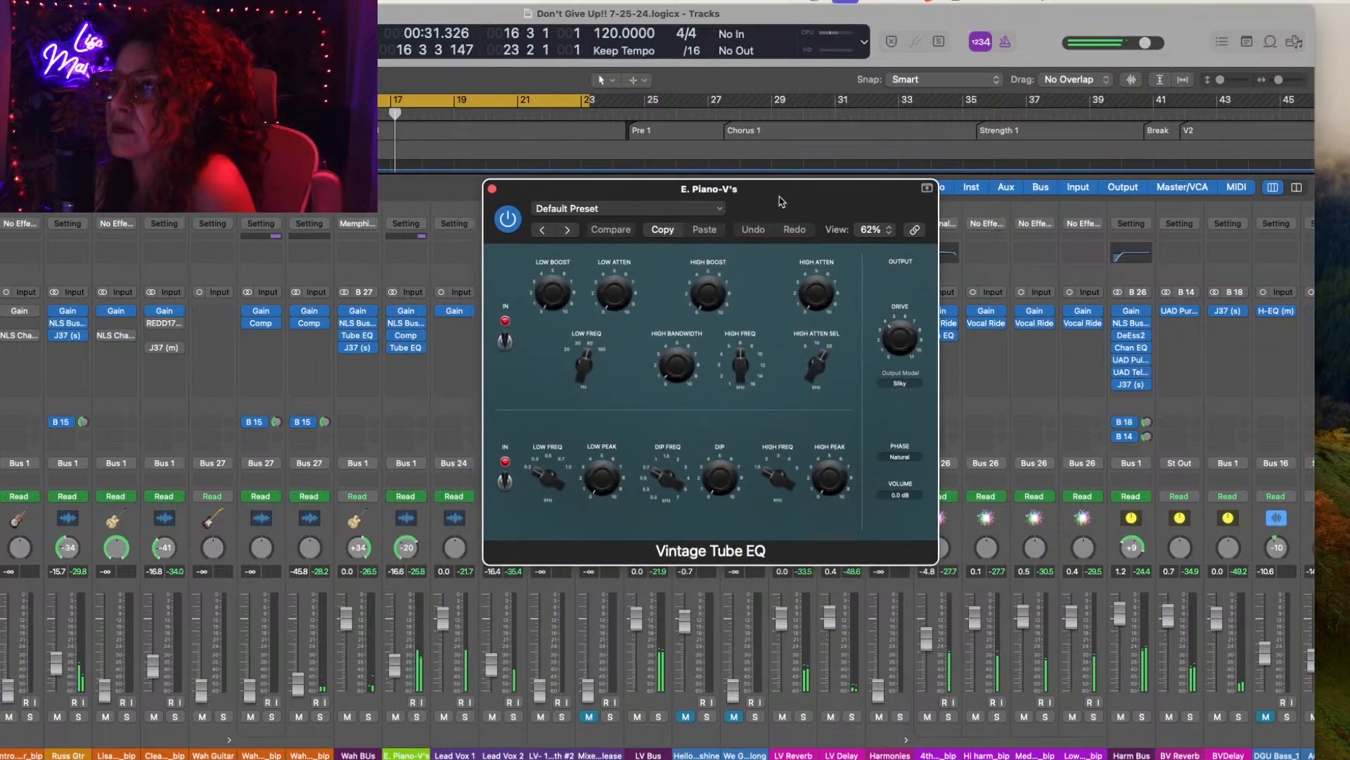
Step: Restart playback, browse the Vintage Tube EQ's presets without loading one, and move its window clear of the neighbouring channel strips
{"action": "left_click", "coordinate": [720, 211]}
{"action": "left_click", "coordinate": [815, 206]}
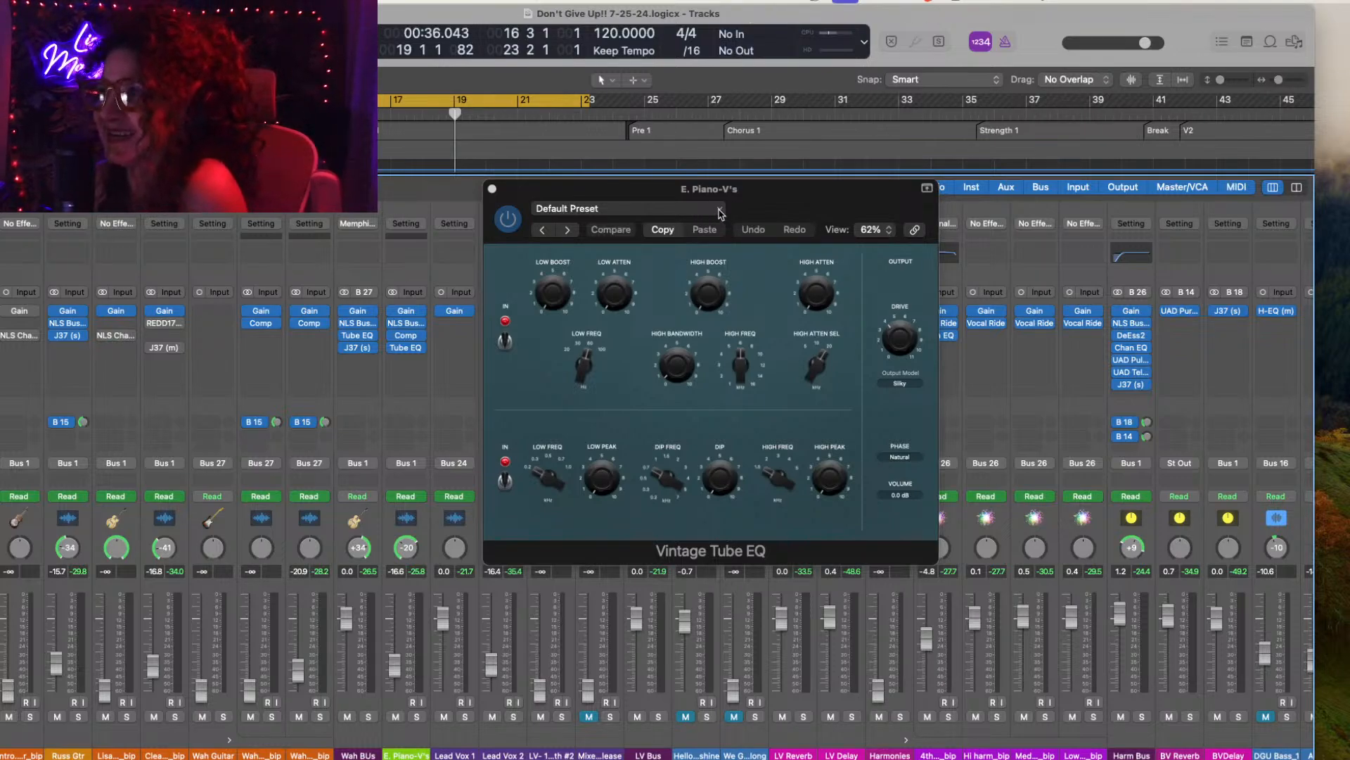
{"action": "key", "text": "space"}
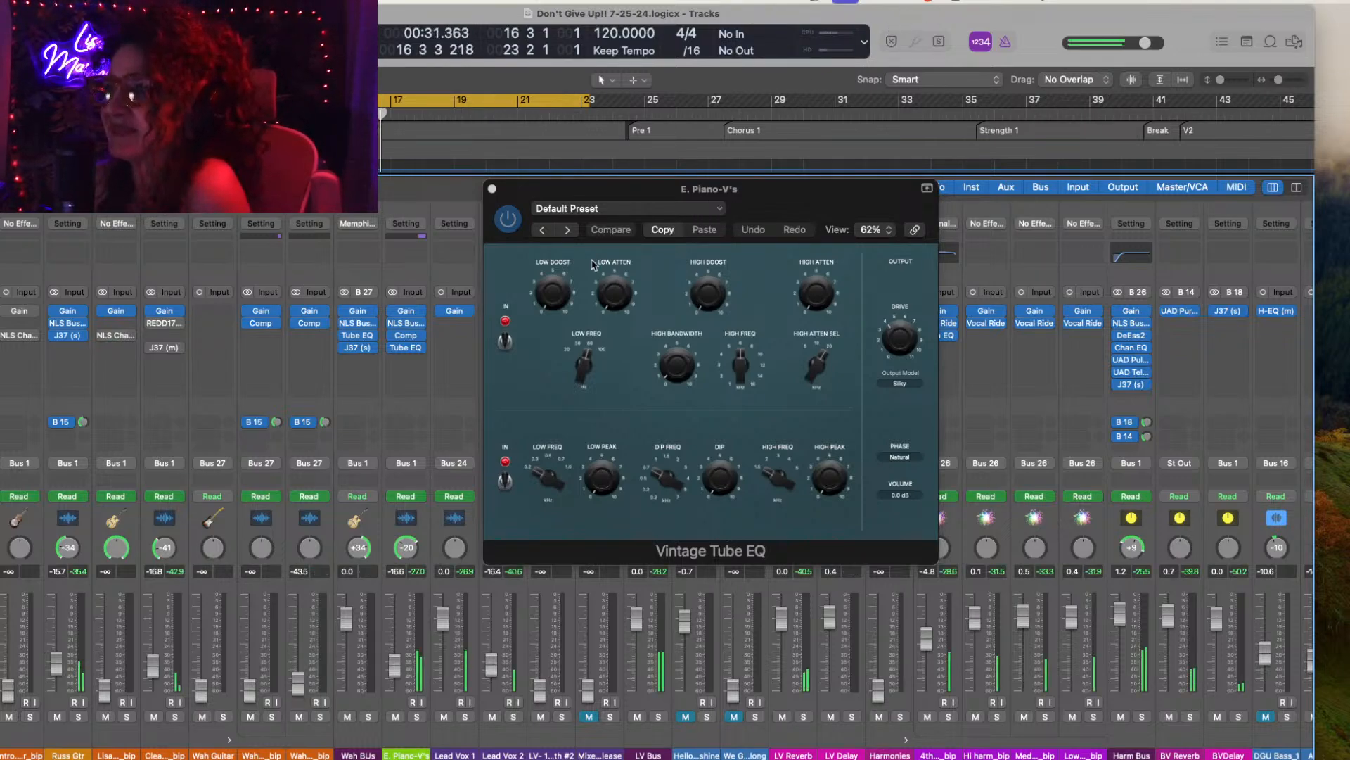
{"action": "left_click", "coordinate": [724, 211]}
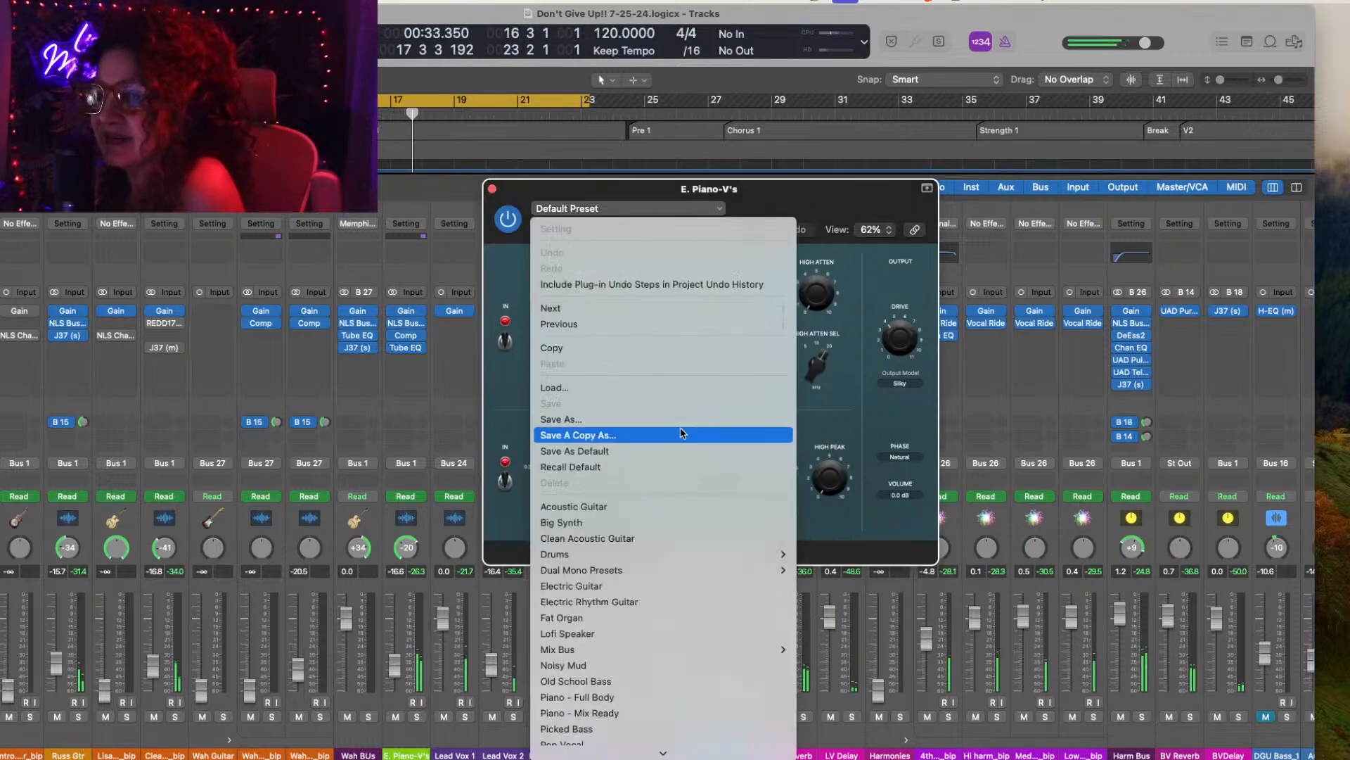
{"action": "scroll", "coordinate": [677, 541], "scroll_direction": "down", "scroll_amount": 2}
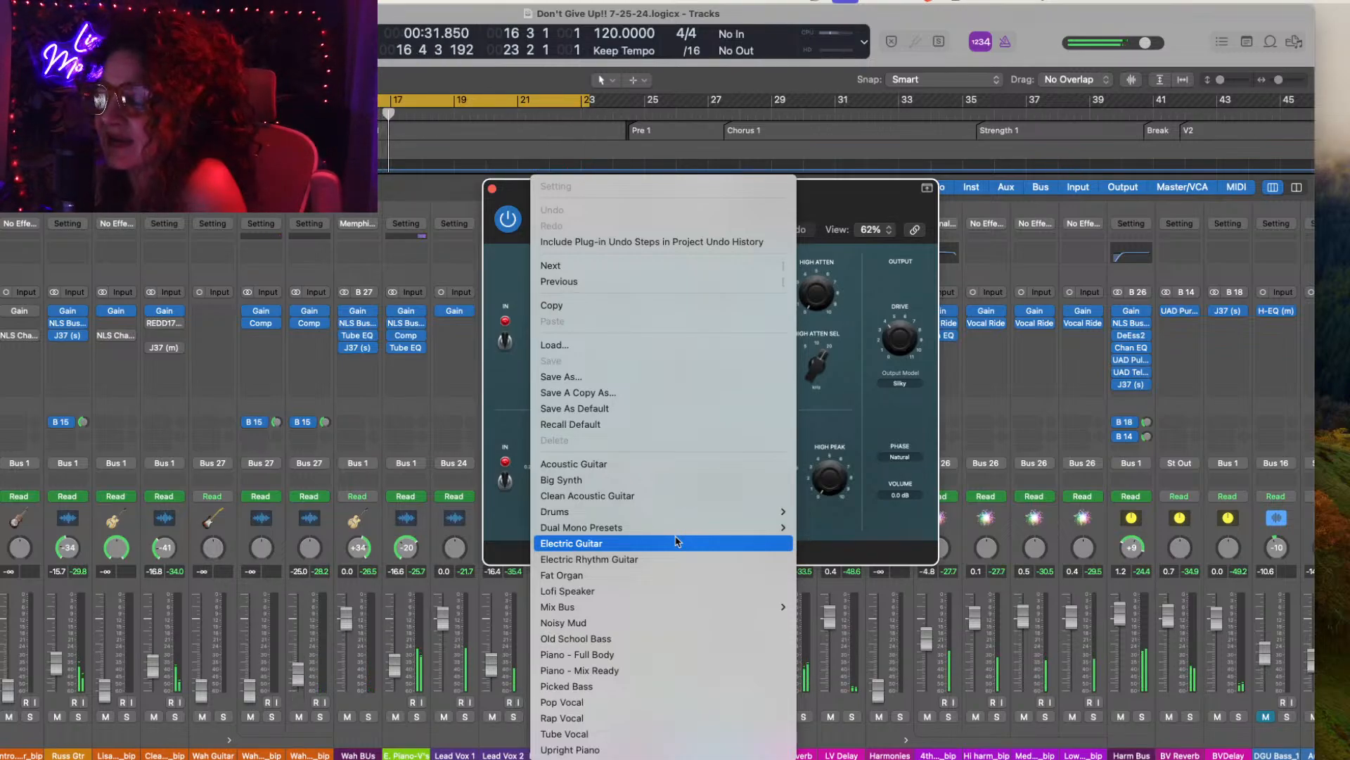
{"action": "left_click", "coordinate": [839, 216]}
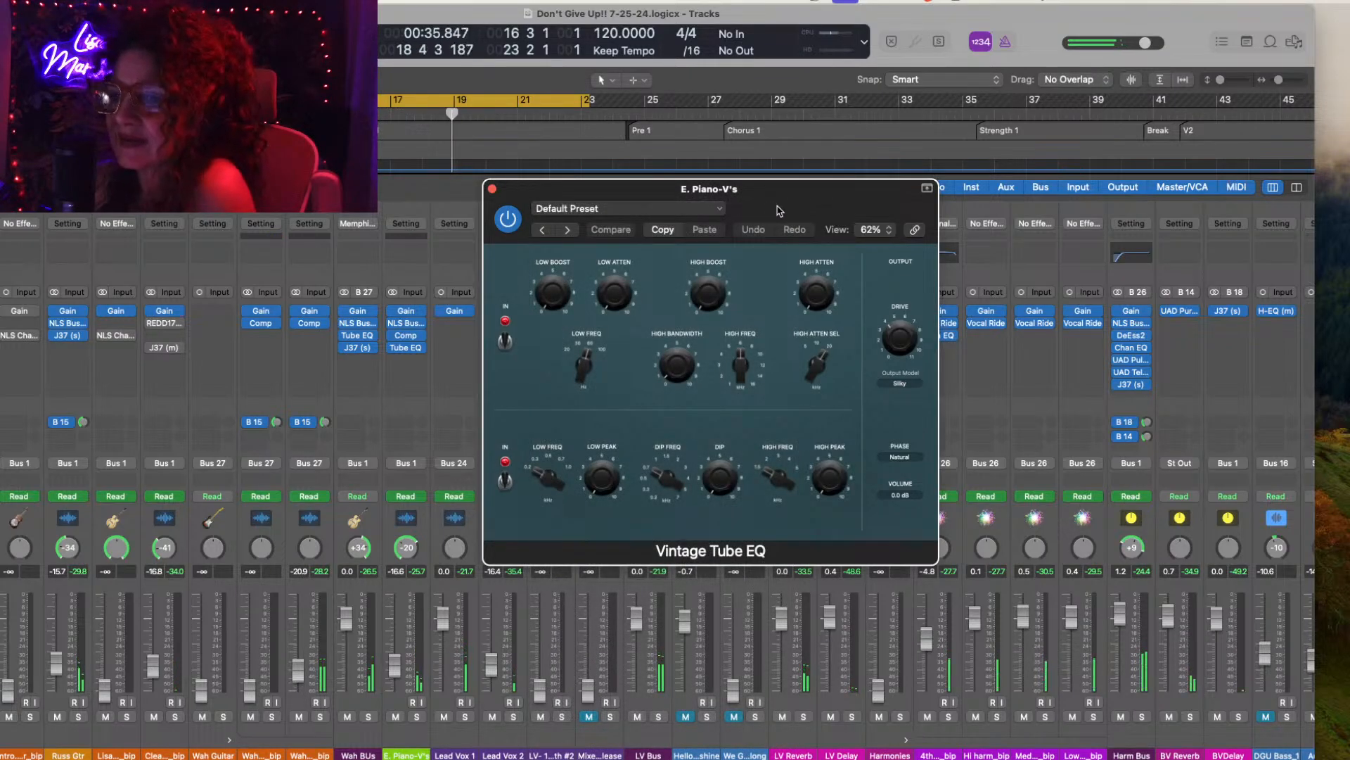
{"action": "left_click_drag", "start_coordinate": [661, 195], "coordinate": [726, 189]}
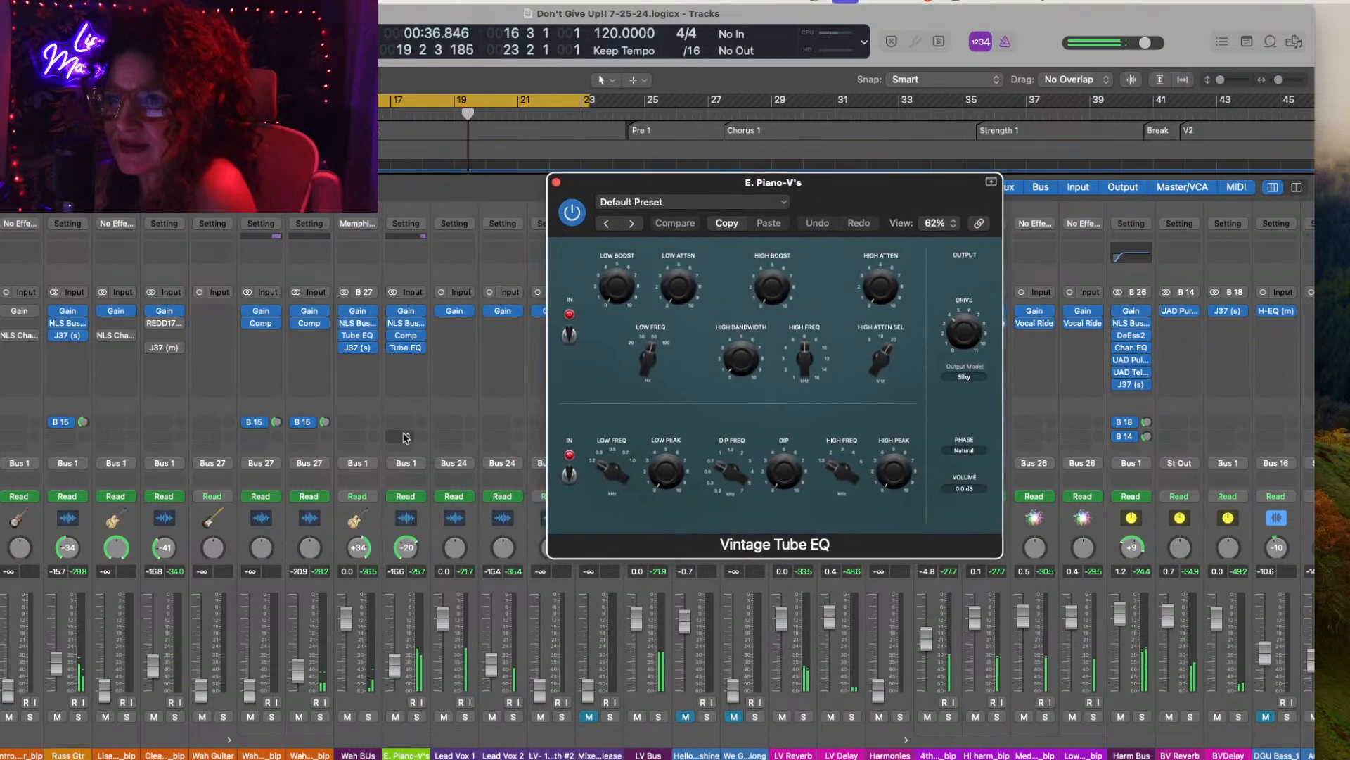
Step: Add a stereo H-EQ below the Vintage Tube EQ on E. Piano-V's, move its window aside and enable its high-pass filter
{"action": "left_click", "coordinate": [419, 362]}
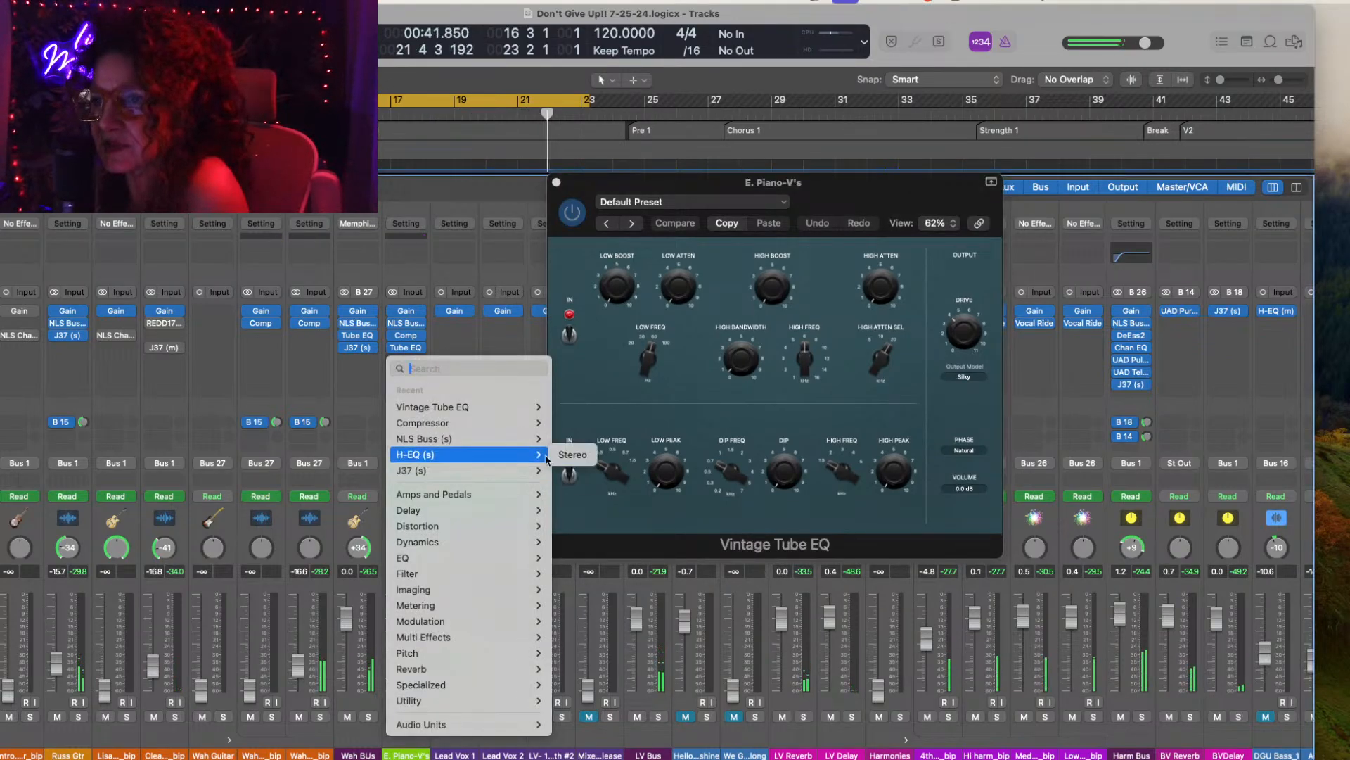
{"action": "left_click", "coordinate": [572, 455]}
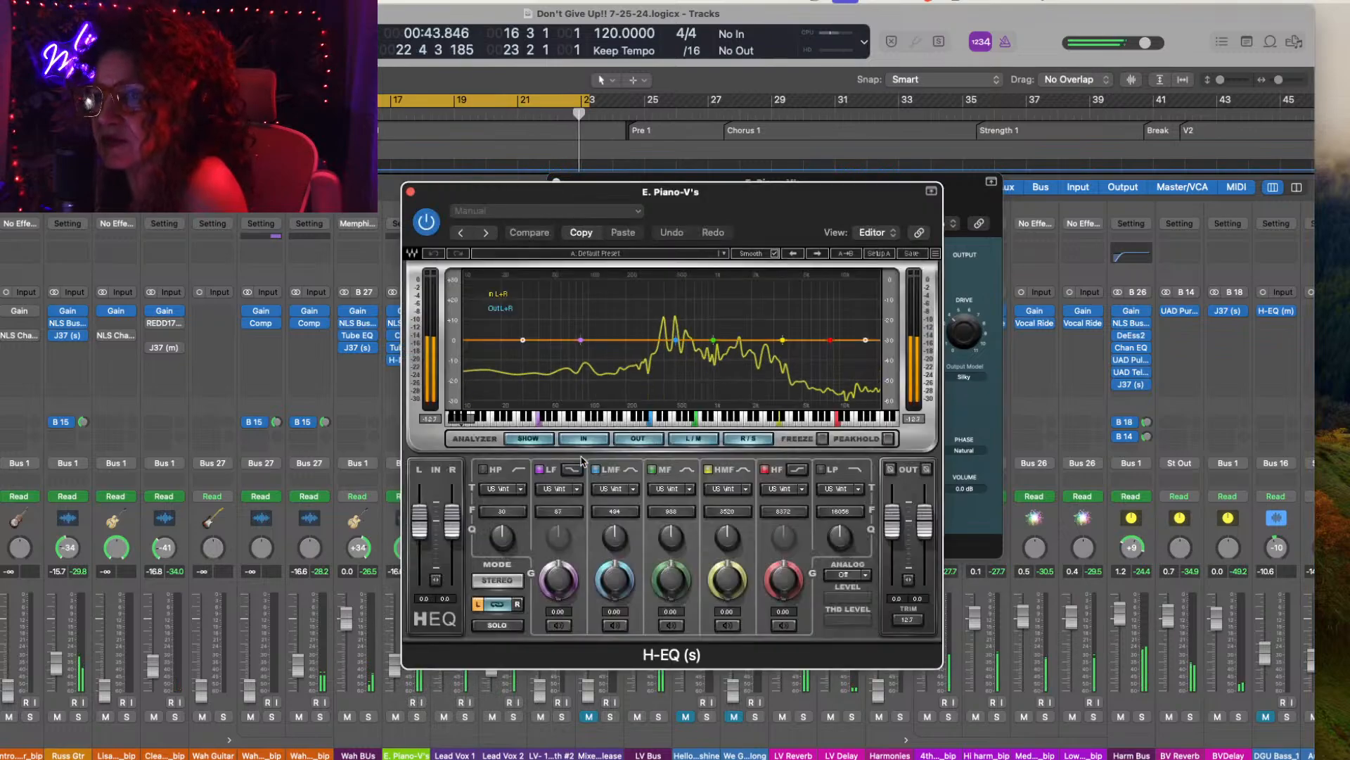
{"action": "left_click_drag", "start_coordinate": [756, 212], "coordinate": [889, 165]}
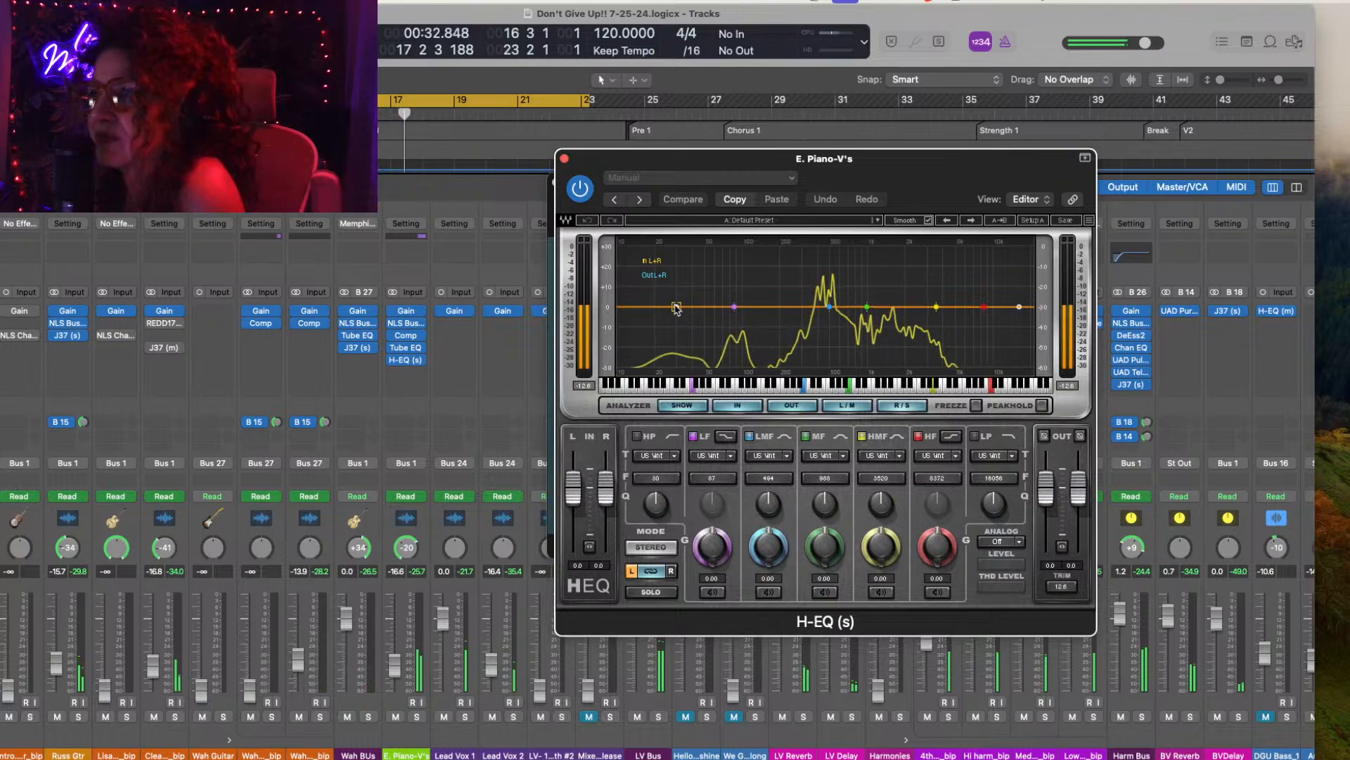
{"action": "left_click", "coordinate": [637, 437]}
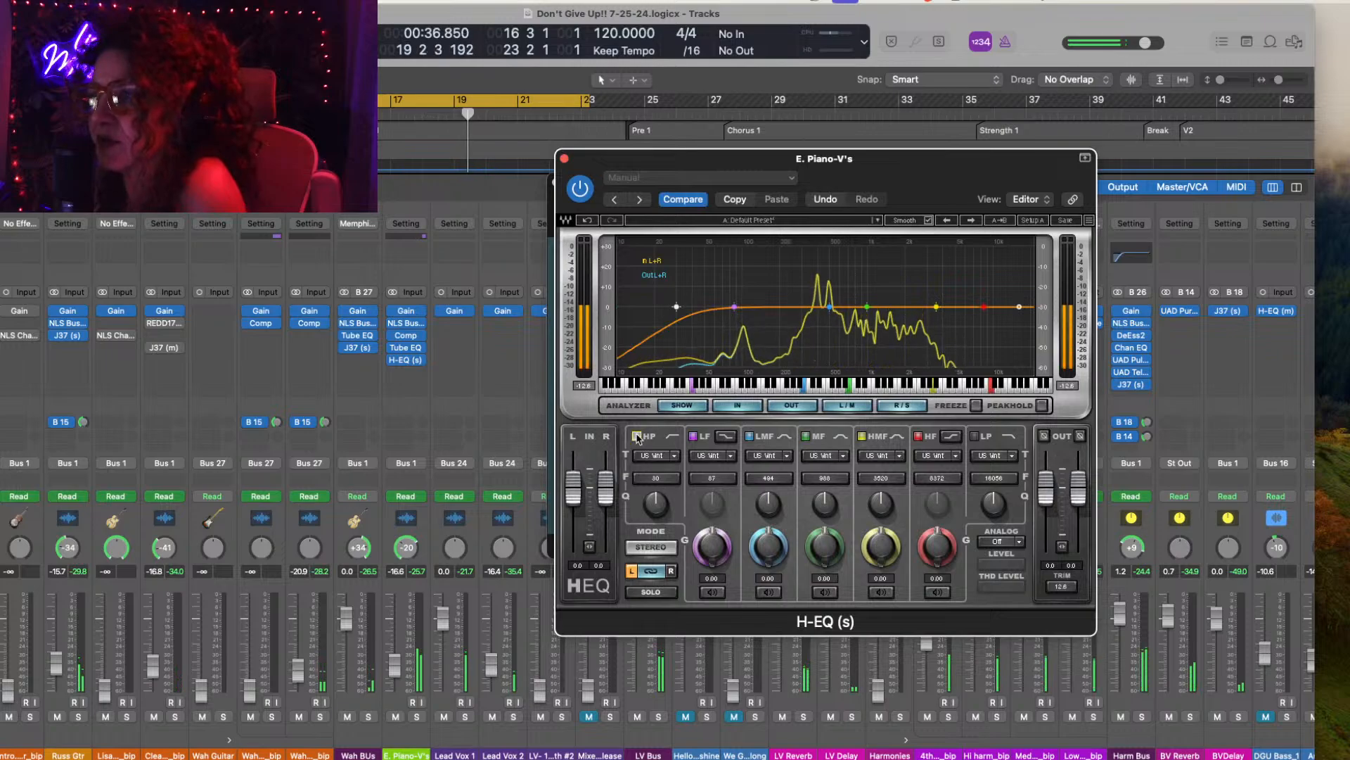
Step: Try the Digital 1 type for the H-EQ's high-pass filter and settle on Digital 2
{"action": "left_click", "coordinate": [676, 456]}
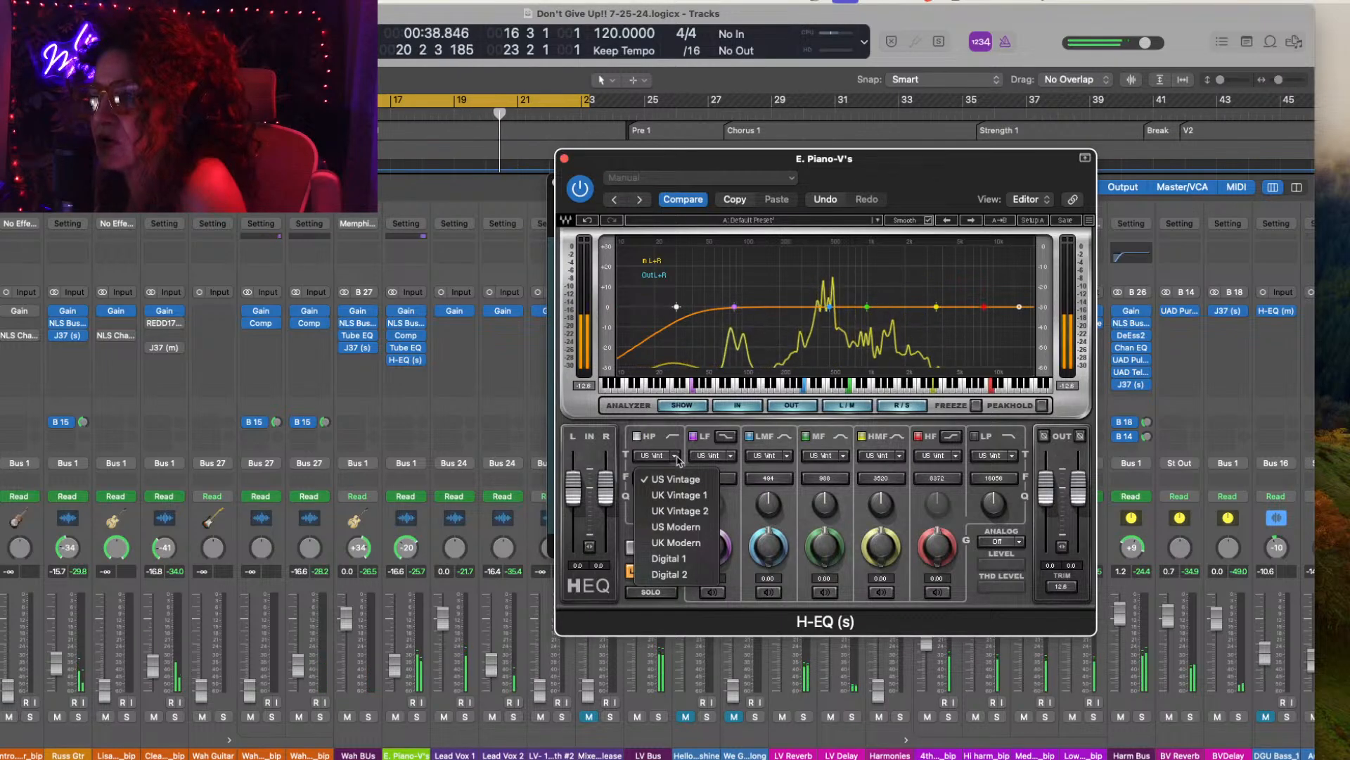
{"action": "left_click", "coordinate": [687, 567]}
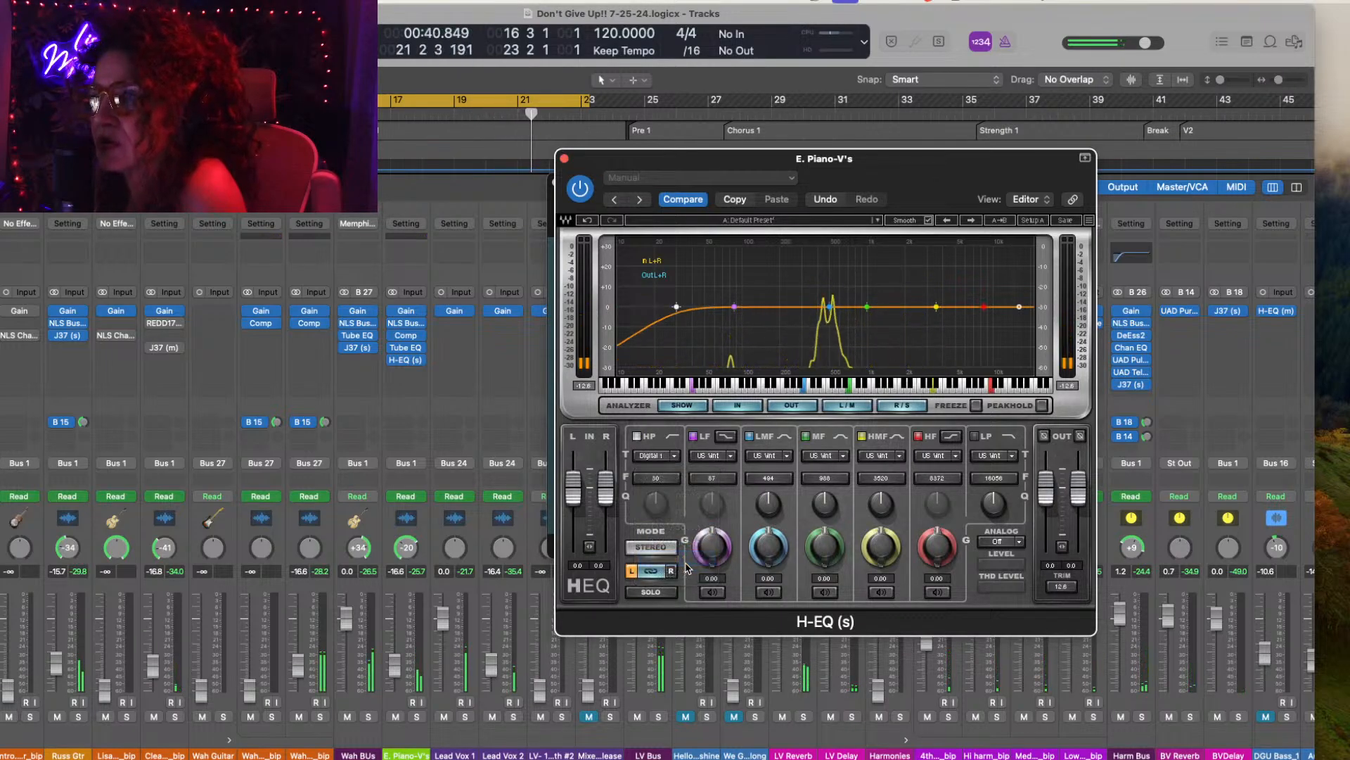
{"action": "left_click", "coordinate": [674, 455]}
{"action": "left_click", "coordinate": [675, 575]}
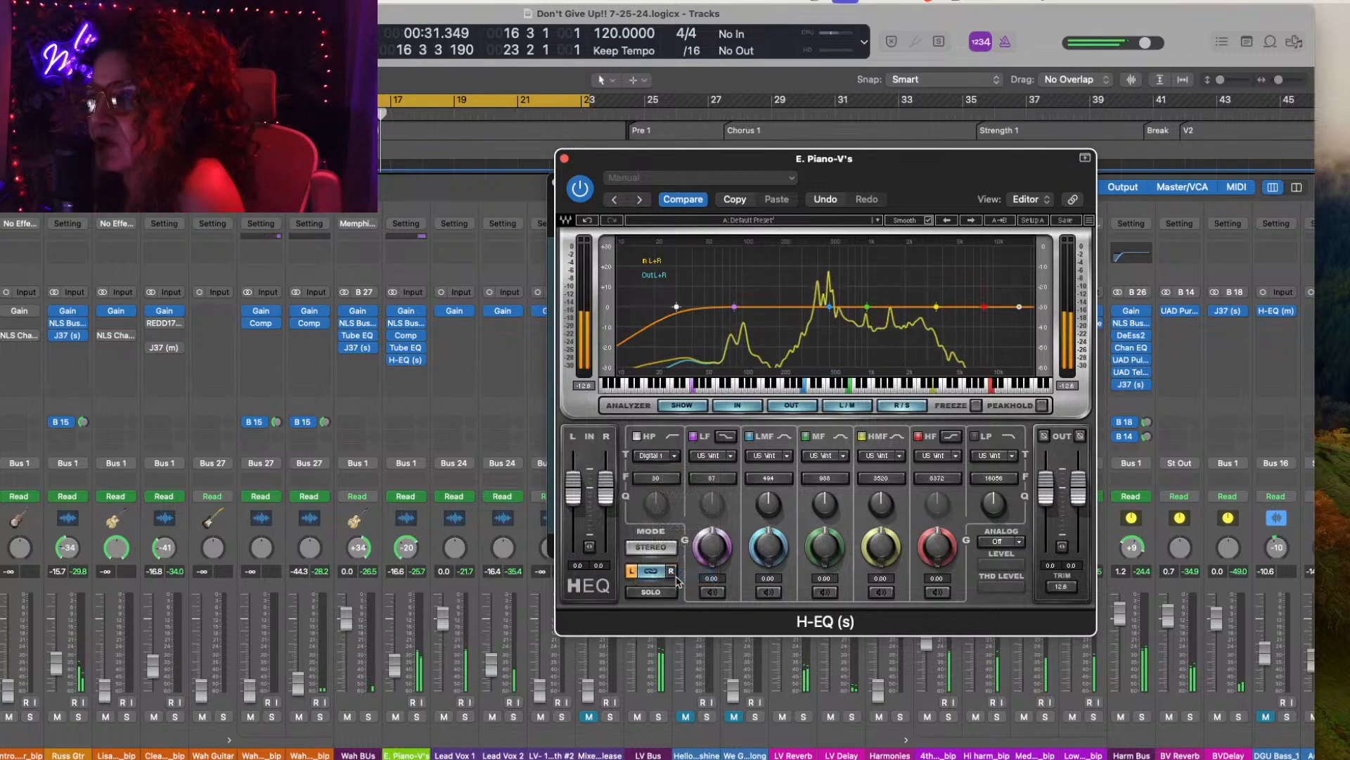
Step: Open the Vintage Tube EQ on E. Piano-V's beside the H-EQ and try different settings of its upper Low Freq control
{"action": "left_click_drag", "start_coordinate": [930, 169], "coordinate": [391, 68]}
{"action": "left_click", "coordinate": [856, 188]}
{"action": "left_click_drag", "start_coordinate": [857, 188], "coordinate": [923, 165]}
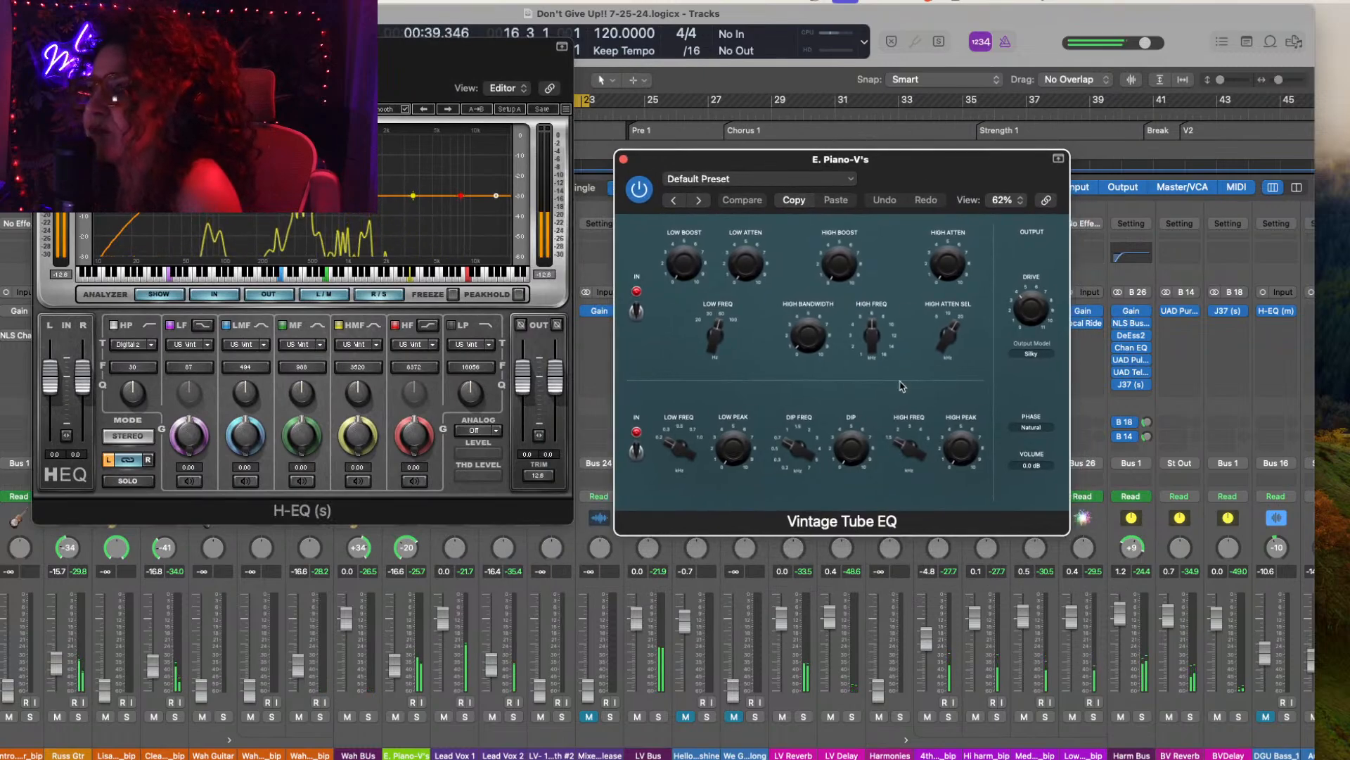
{"action": "mouse_move", "coordinate": [715, 320]}
{"action": "mouse_move", "coordinate": [716, 320]}
{"action": "left_mouse_down"}
{"action": "mouse_move", "coordinate": [693, 351]}
{"action": "mouse_move", "coordinate": [713, 314]}
{"action": "left_mouse_up"}
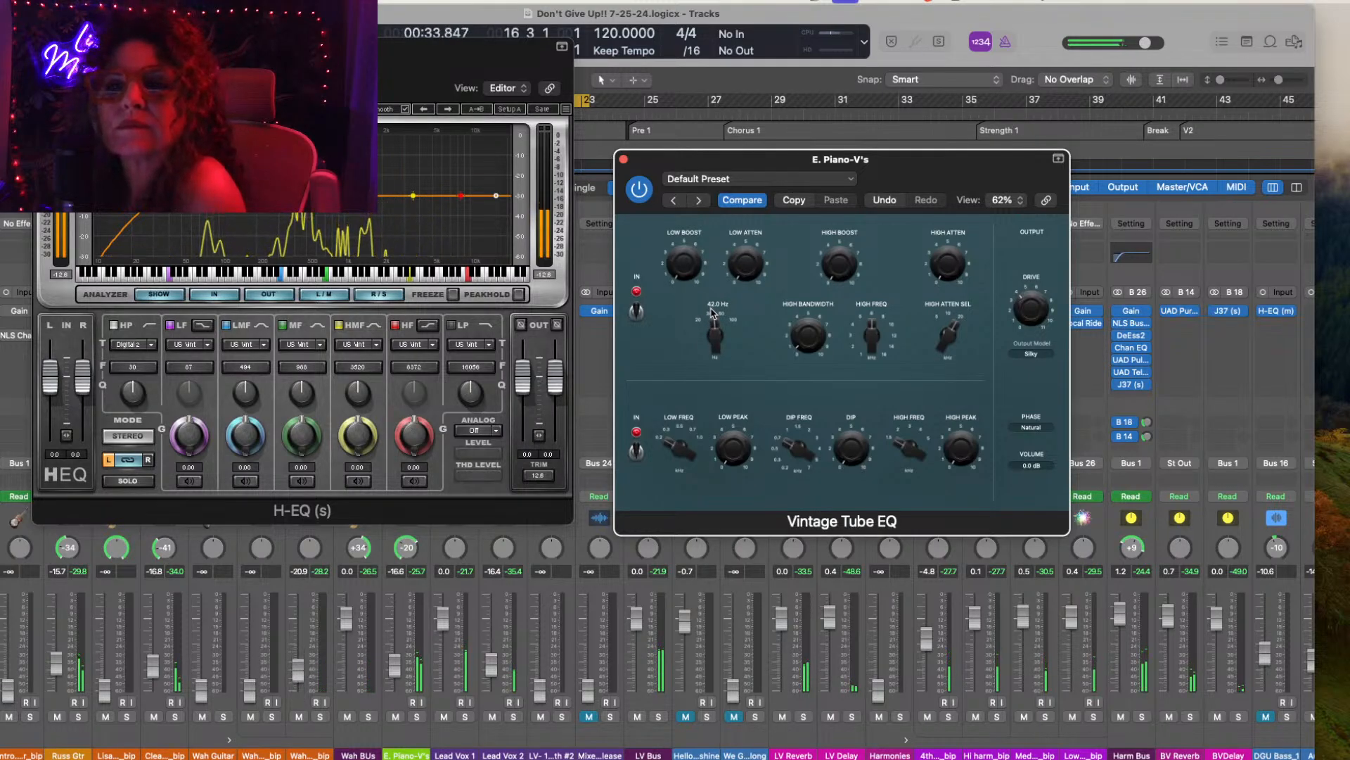
{"action": "left_click_drag", "start_coordinate": [714, 314], "coordinate": [682, 337]}
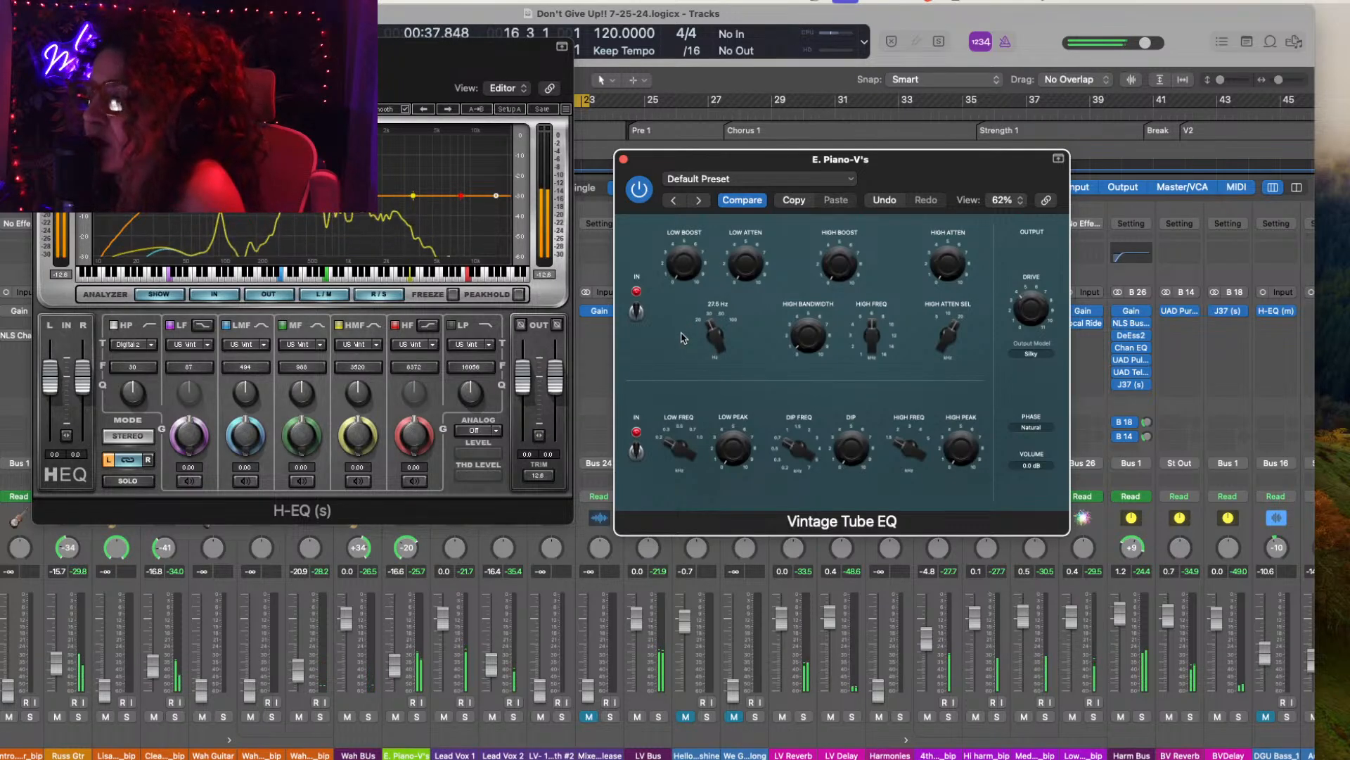
{"action": "left_click_drag", "start_coordinate": [682, 338], "coordinate": [664, 379]}
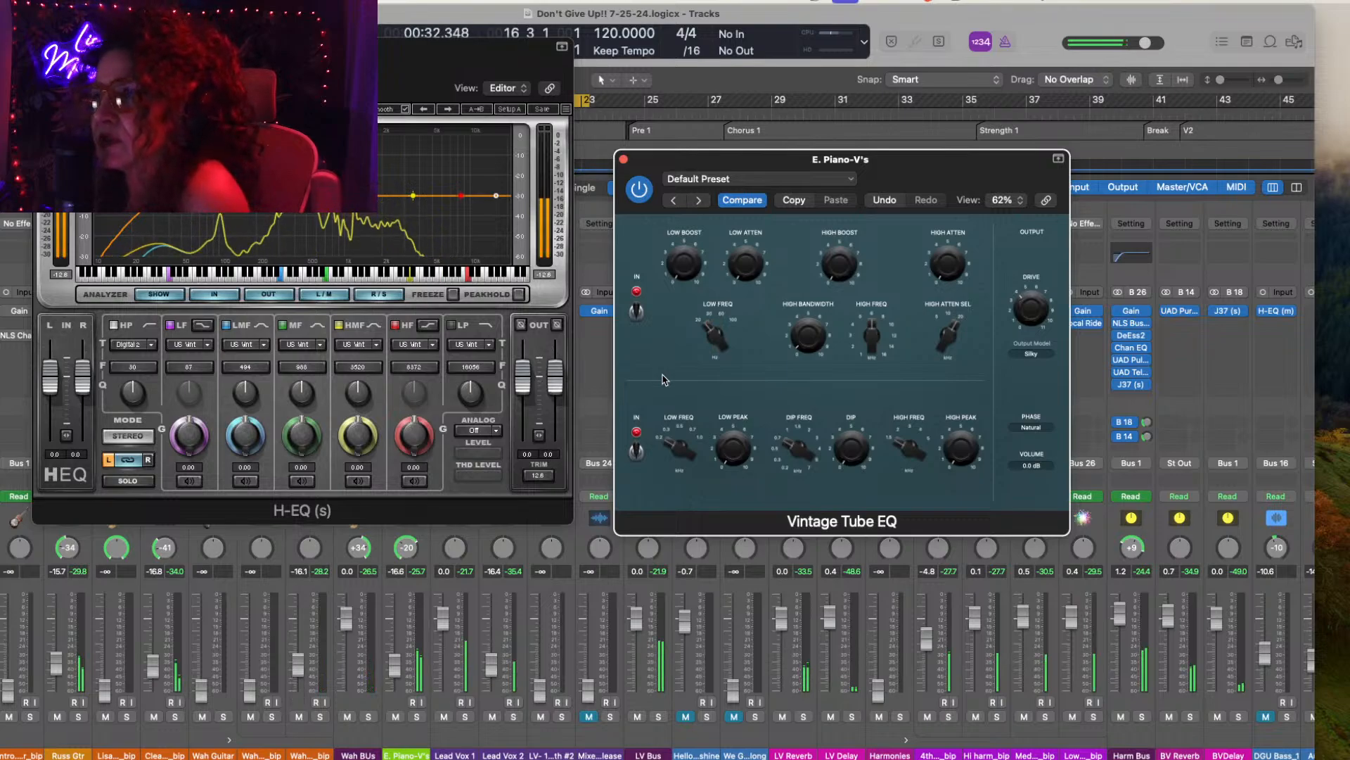
{"action": "mouse_move", "coordinate": [700, 339]}
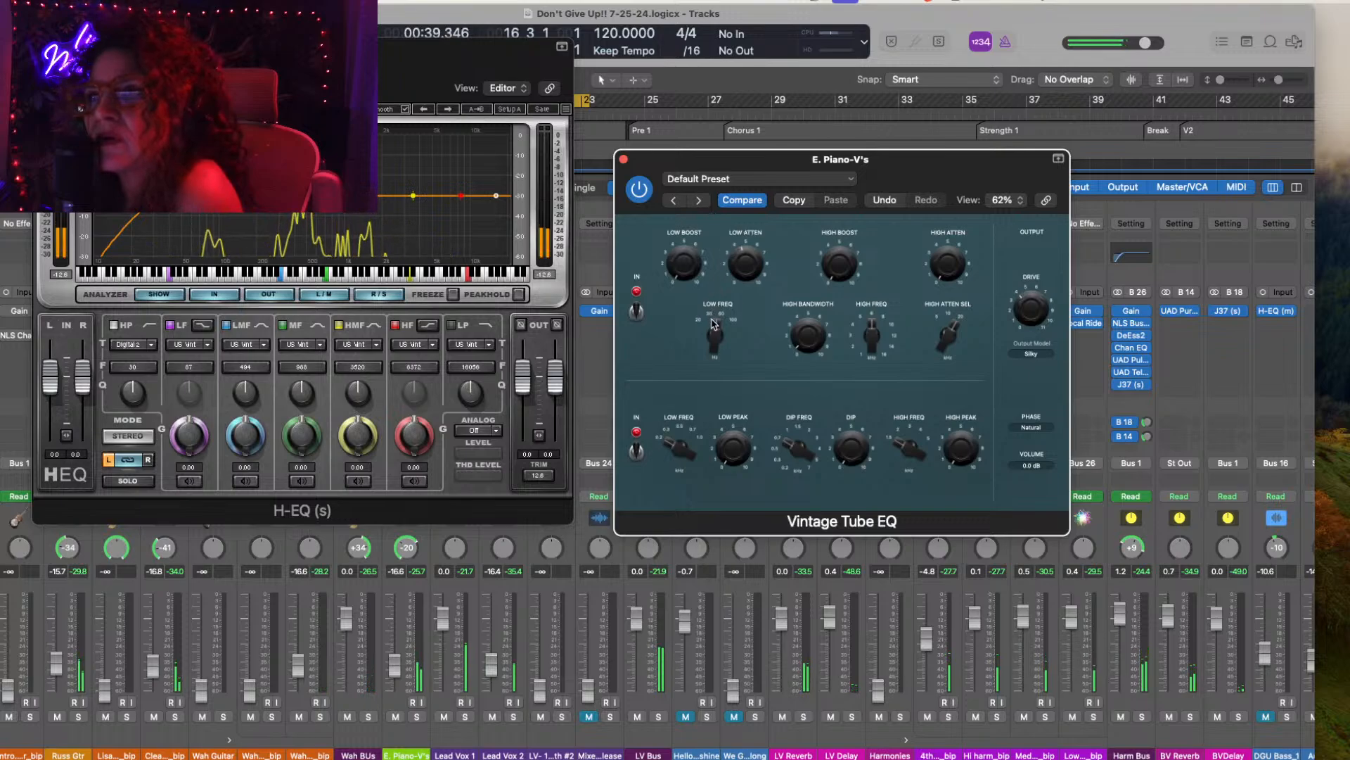
{"action": "left_click_drag", "start_coordinate": [714, 324], "coordinate": [713, 270]}
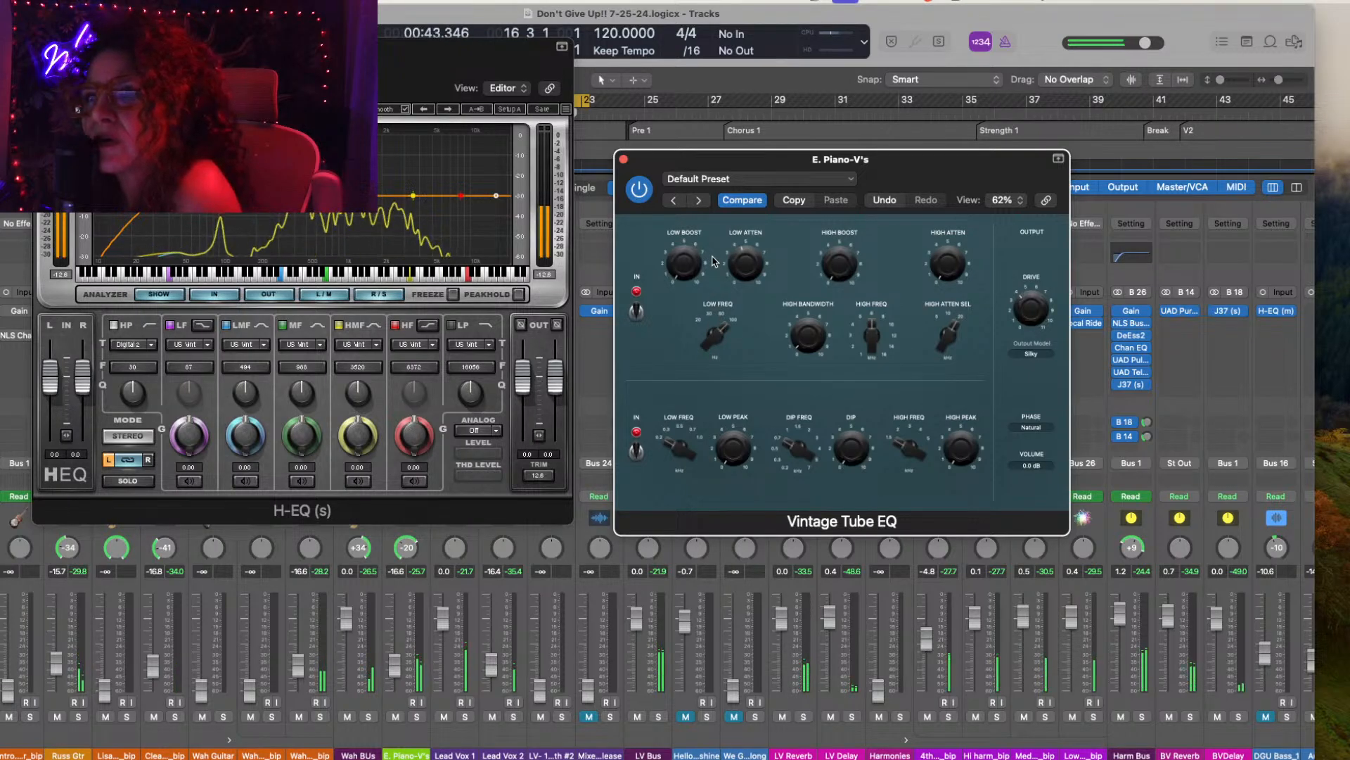
Step: Close the Vintage Tube EQ and, in the H-EQ, cut the LMF band about 3.7 dB near 437 Hz and boost the HMF band about 6.7 dB
{"action": "left_click", "coordinate": [623, 159]}
{"action": "left_click_drag", "start_coordinate": [435, 62], "coordinate": [975, 64]}
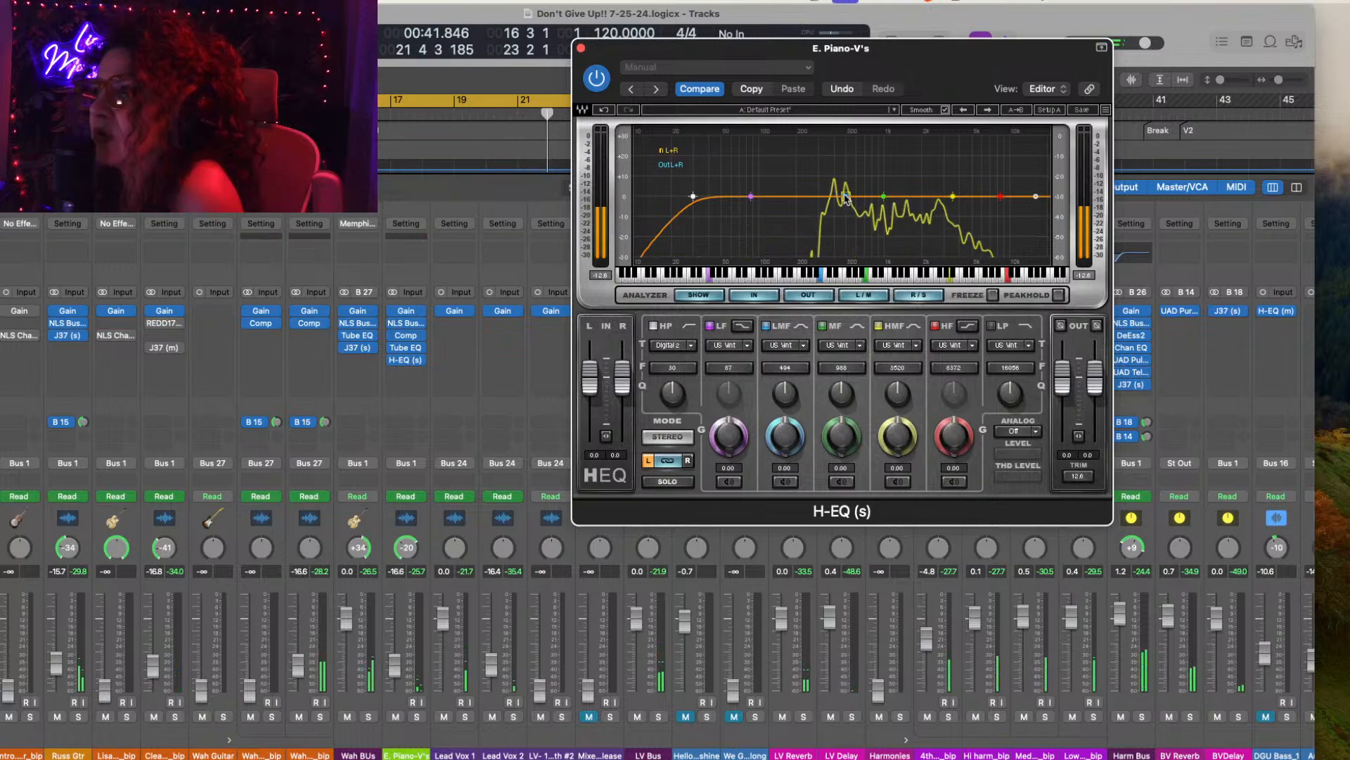
{"action": "left_click_drag", "start_coordinate": [847, 199], "coordinate": [846, 213]}
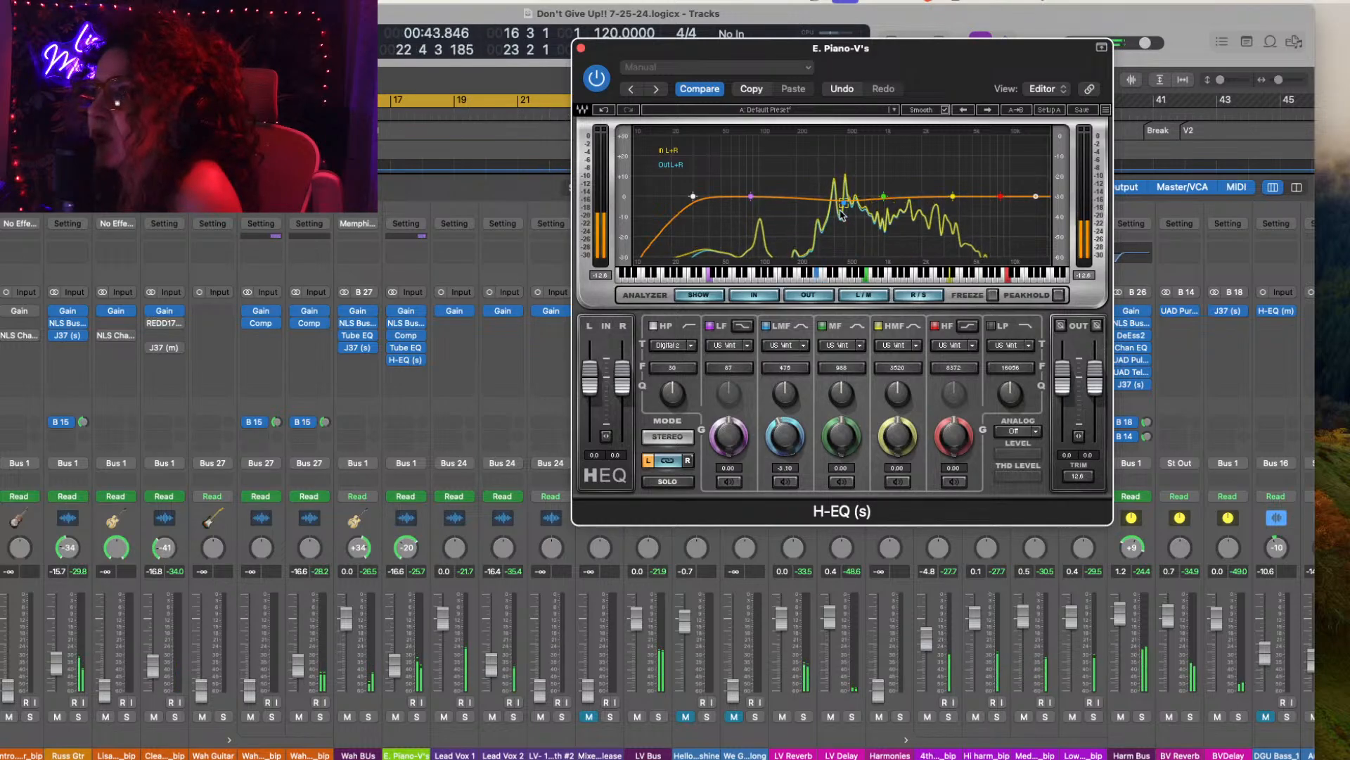
{"action": "left_click_drag", "start_coordinate": [840, 213], "coordinate": [835, 215]}
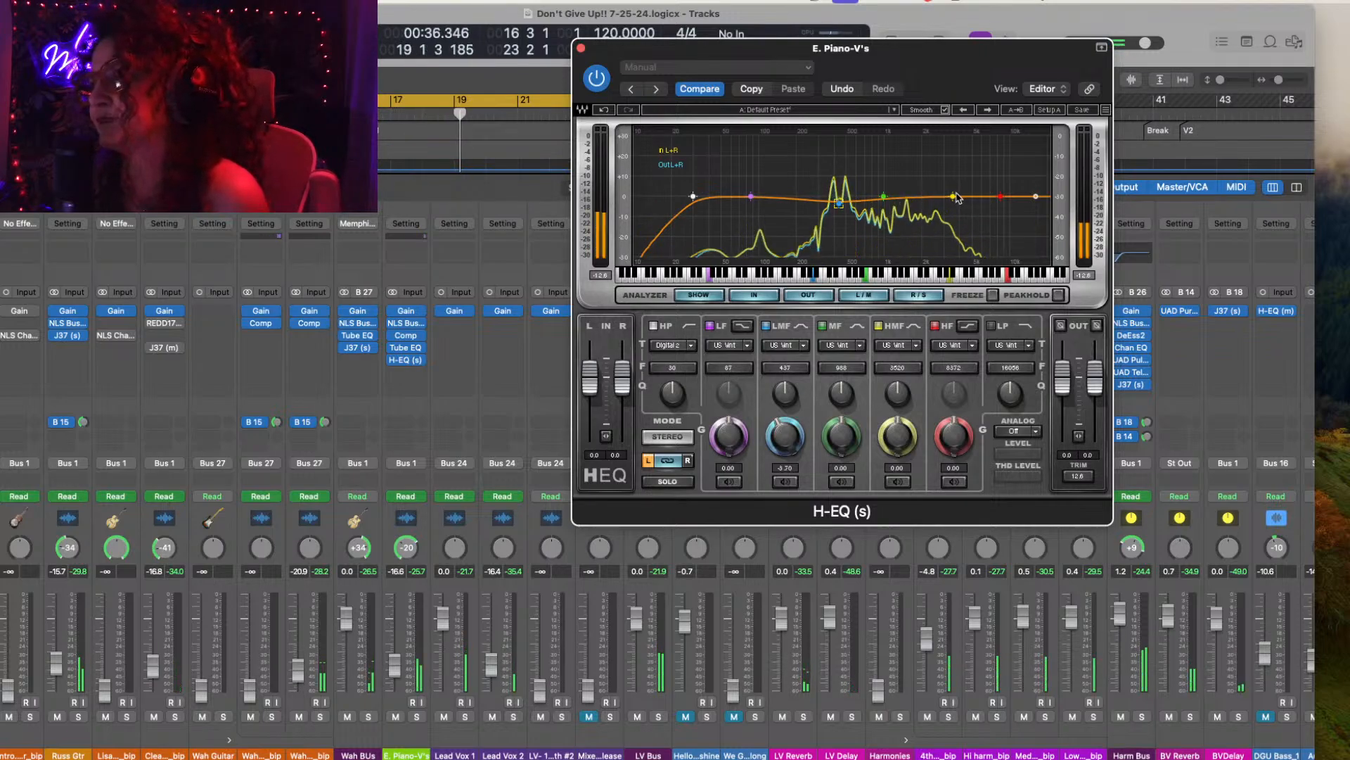
{"action": "left_click_drag", "start_coordinate": [953, 198], "coordinate": [943, 182]}
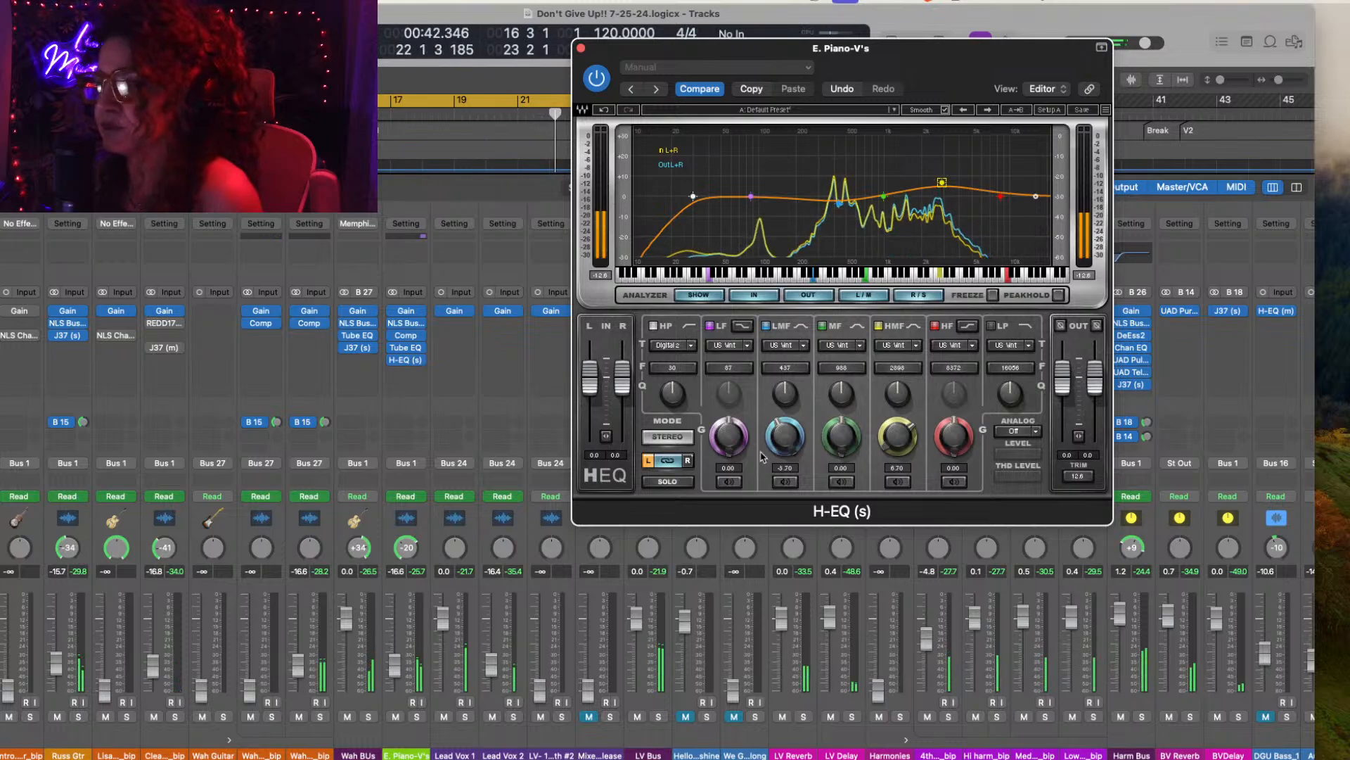
Step: Solo E. Piano-V's, add a send to Bus 15 (Mix Bus Verb) and raise its level
{"action": "left_click", "coordinate": [417, 717]}
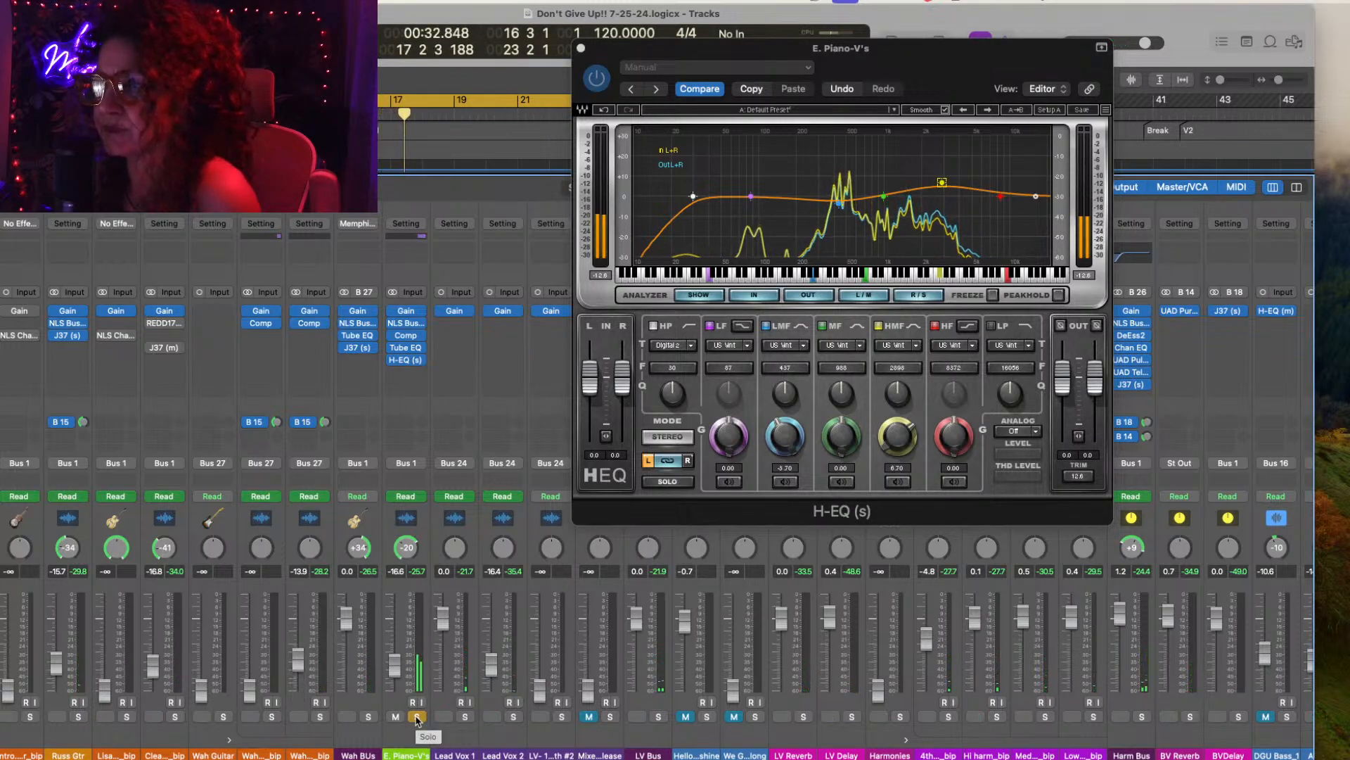
{"action": "left_click", "coordinate": [411, 425]}
{"action": "mouse_move", "coordinate": [421, 556]}
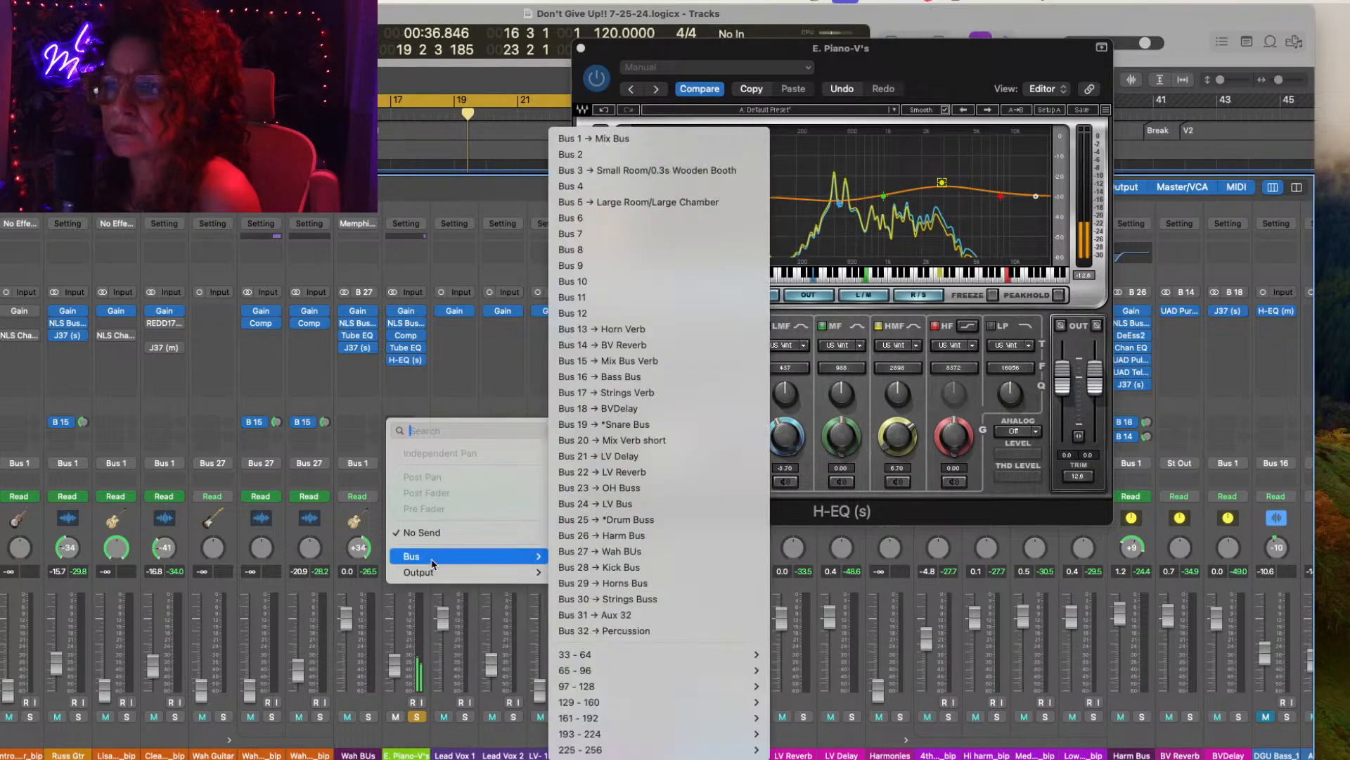
{"action": "left_click", "coordinate": [649, 361]}
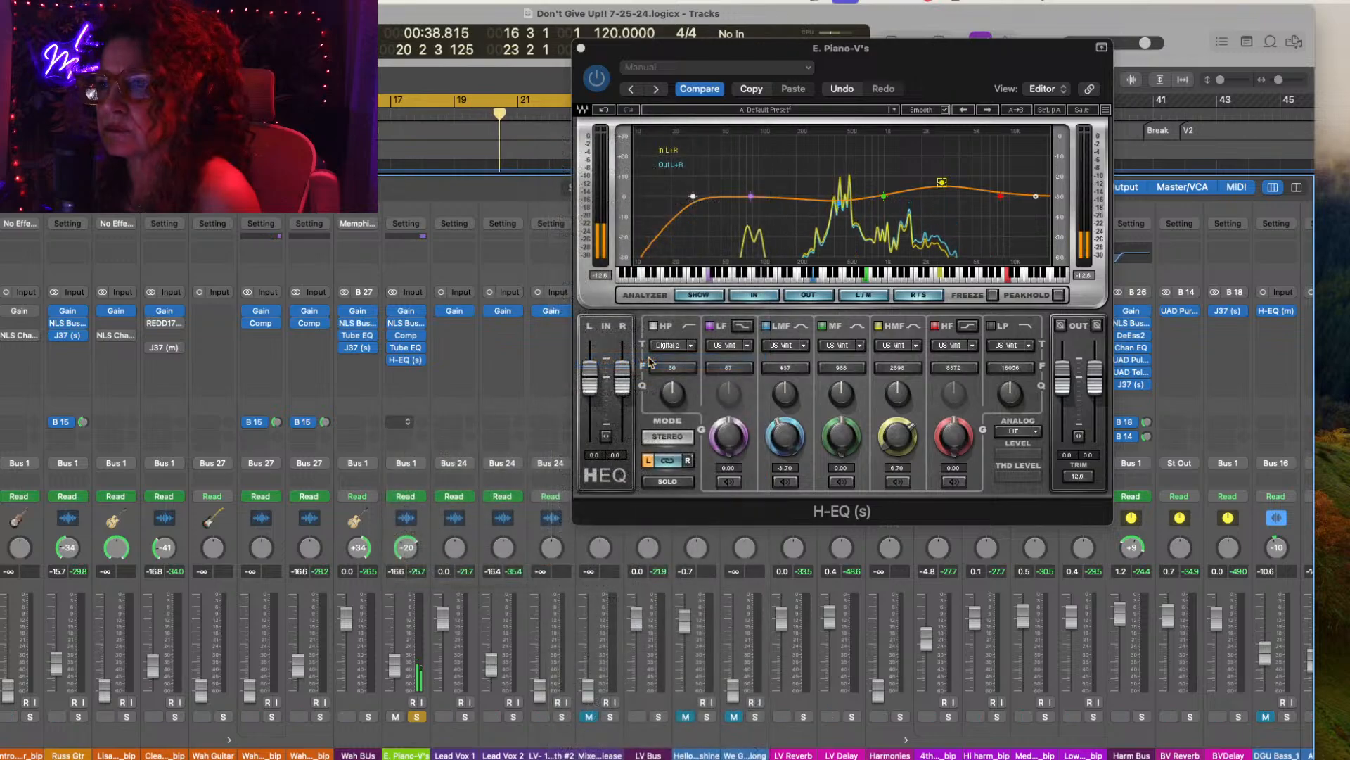
{"action": "left_click_drag", "start_coordinate": [422, 424], "coordinate": [410, 359]}
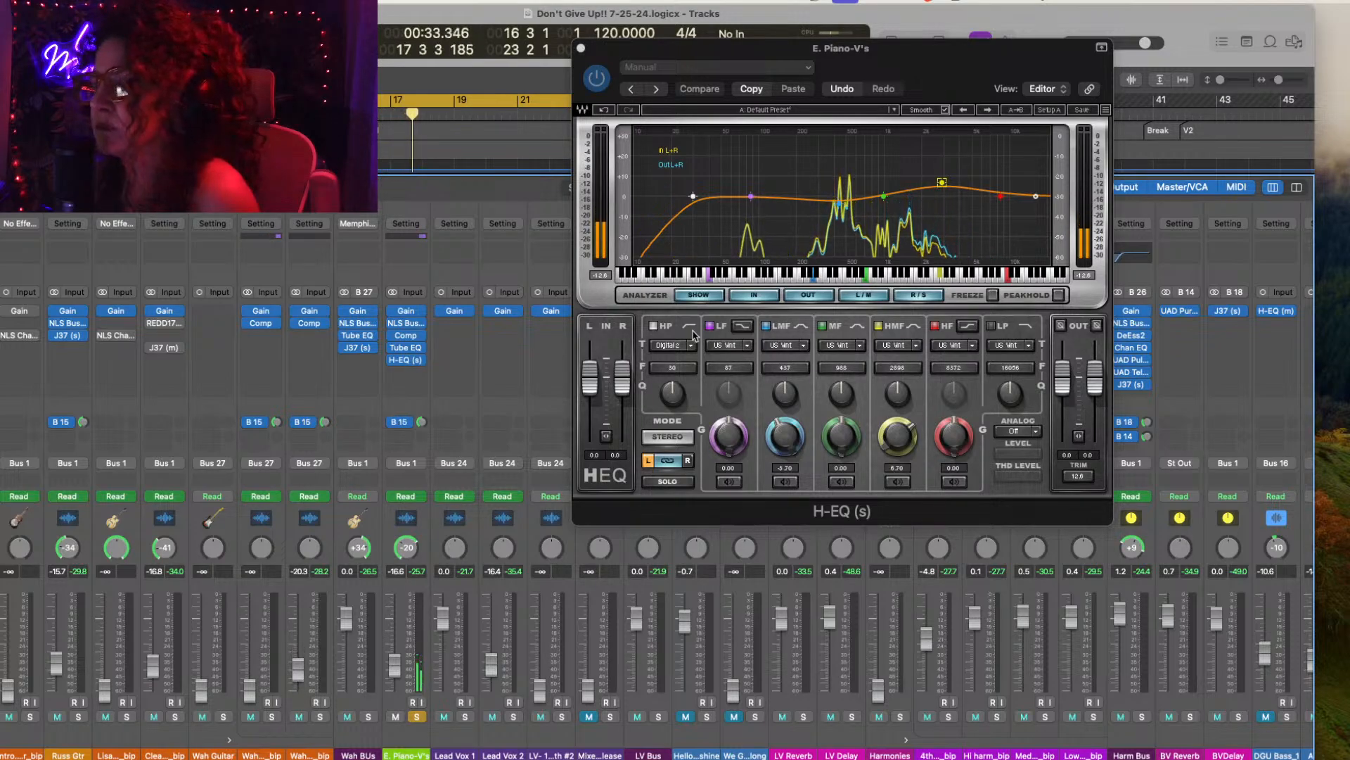
Step: Try a deeper H-EQ LMF cut, unsolo E. Piano-V's to hear the full mix, and ease the cut to about 3.5 dB
{"action": "left_click_drag", "start_coordinate": [839, 204], "coordinate": [843, 237]}
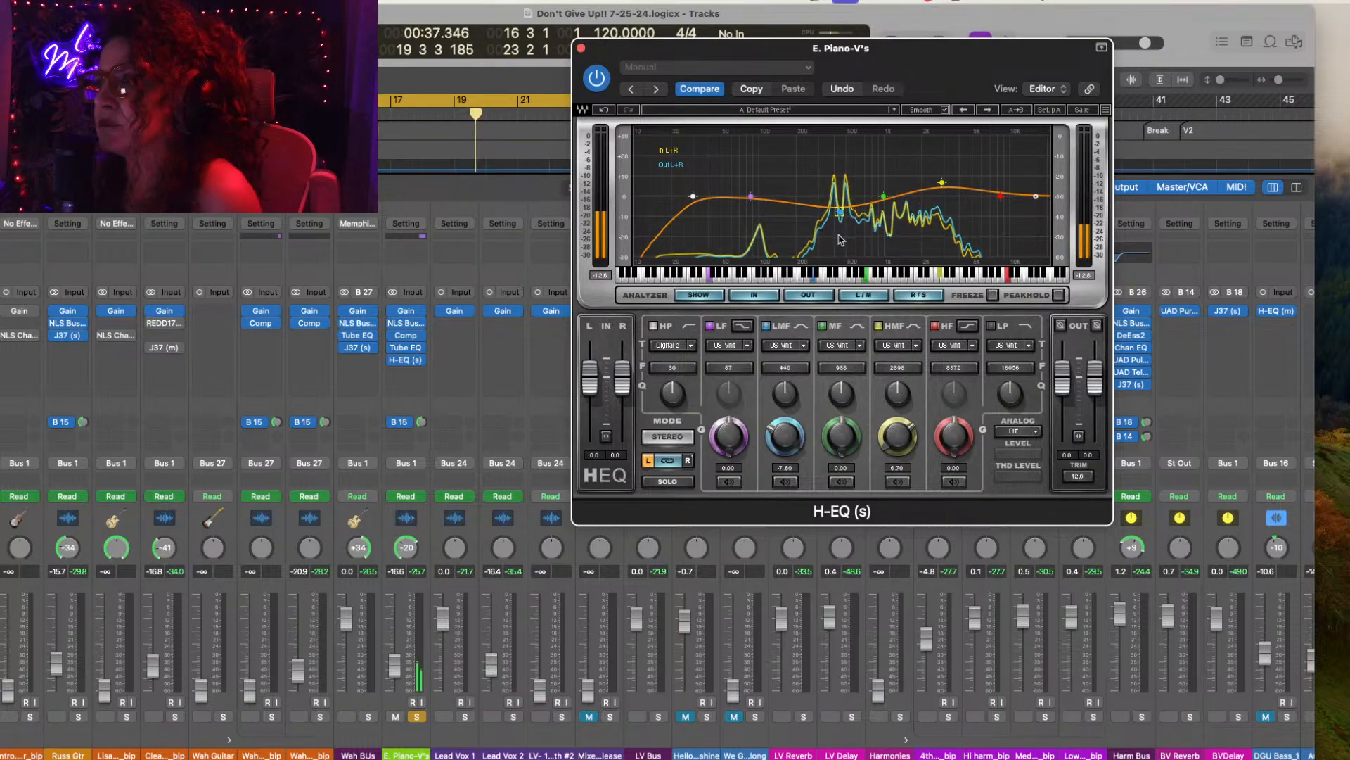
{"action": "left_click", "coordinate": [417, 715]}
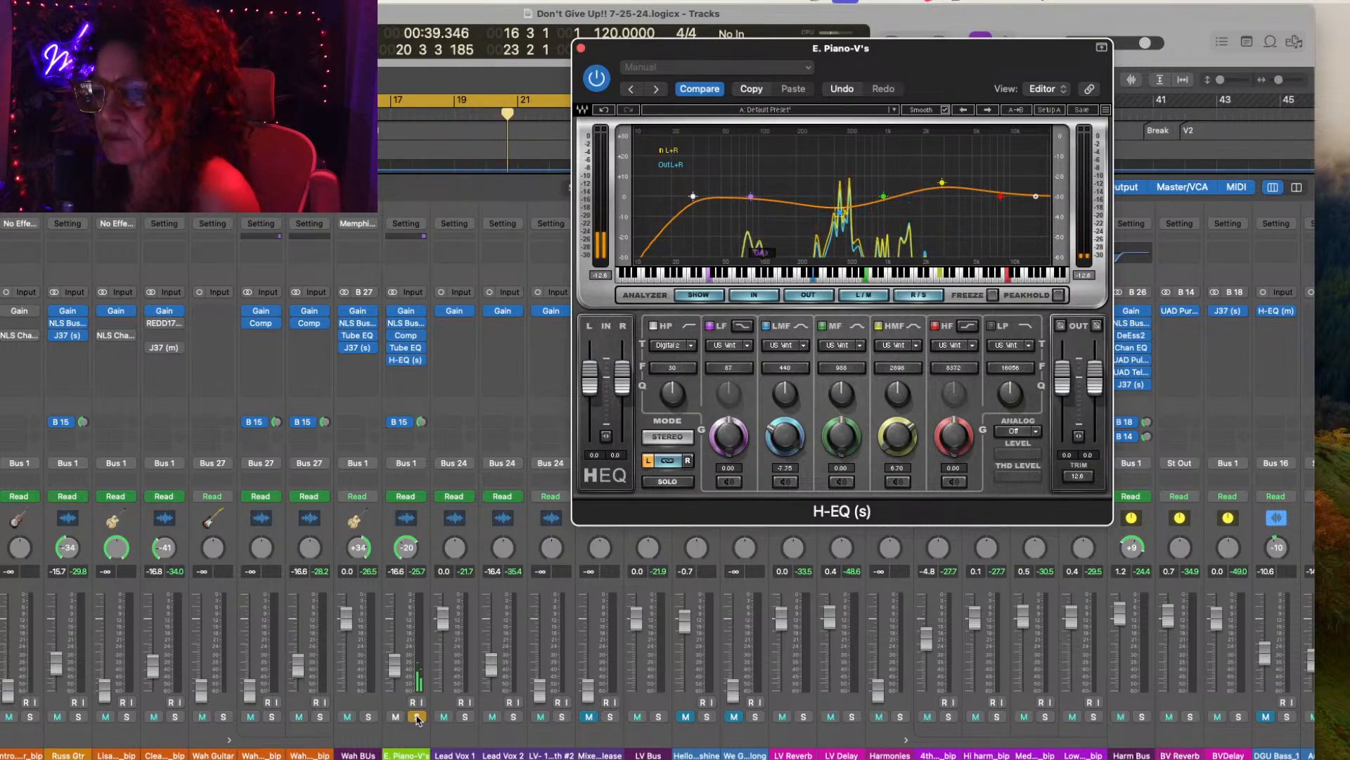
{"action": "left_click", "coordinate": [417, 716]}
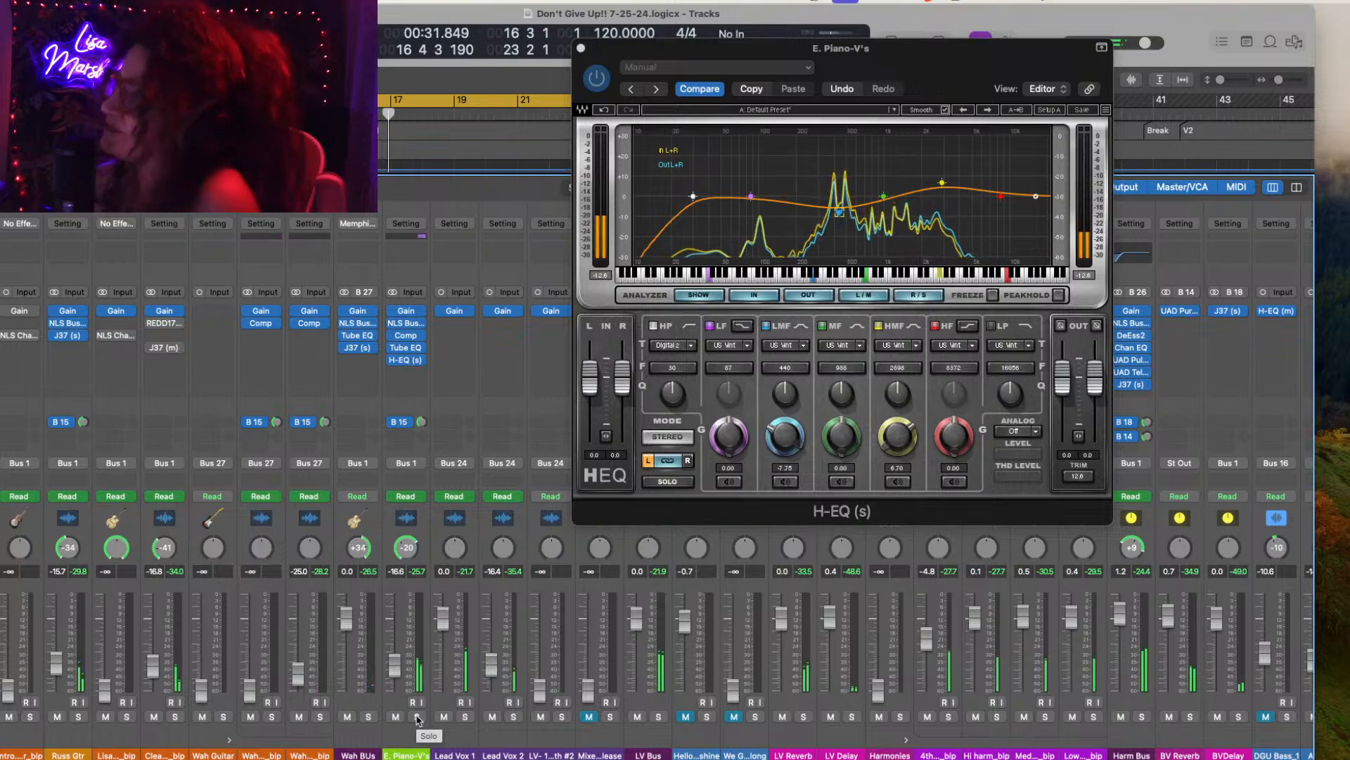
{"action": "left_click_drag", "start_coordinate": [841, 213], "coordinate": [839, 187]}
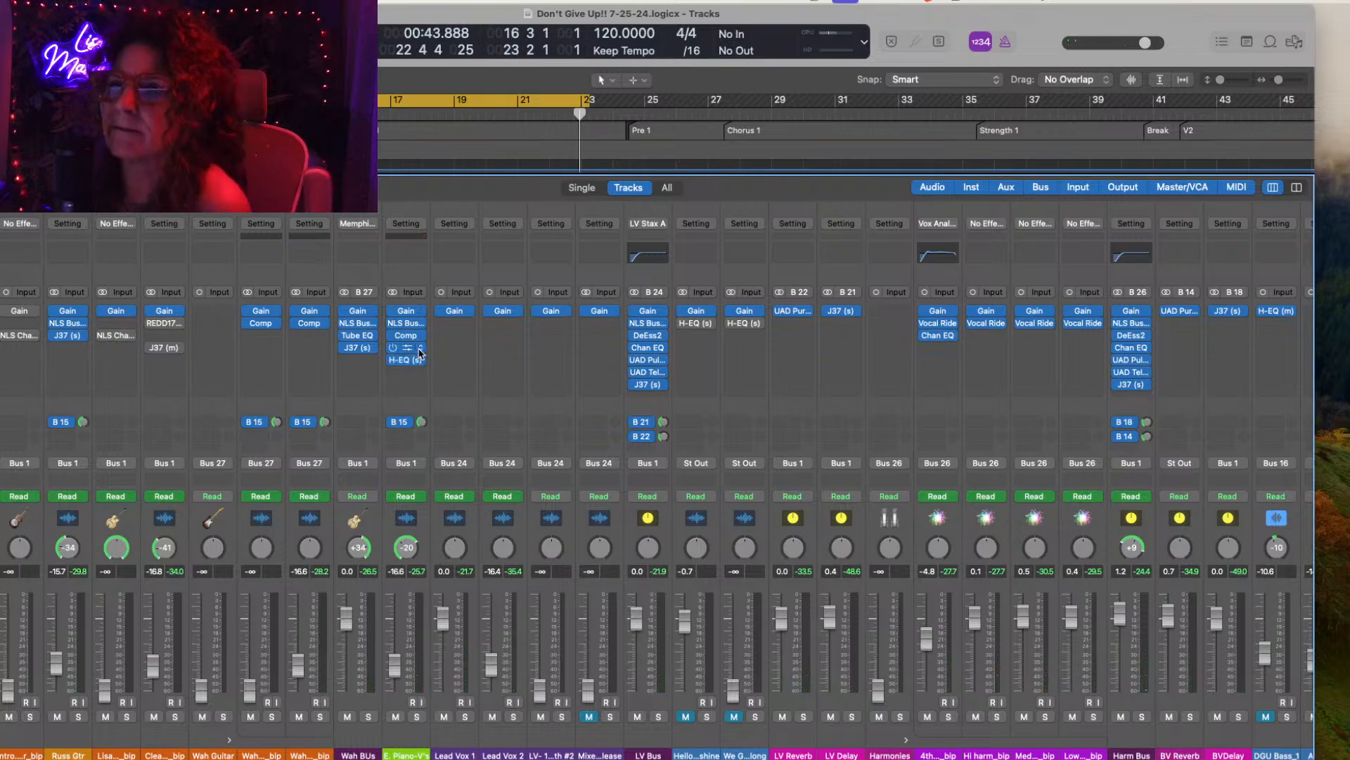
Step: Remove the Vintage Tube EQ from E. Piano-V's, move the H-EQ up into its slot and close the H-EQ window
{"action": "left_click", "coordinate": [420, 349]}
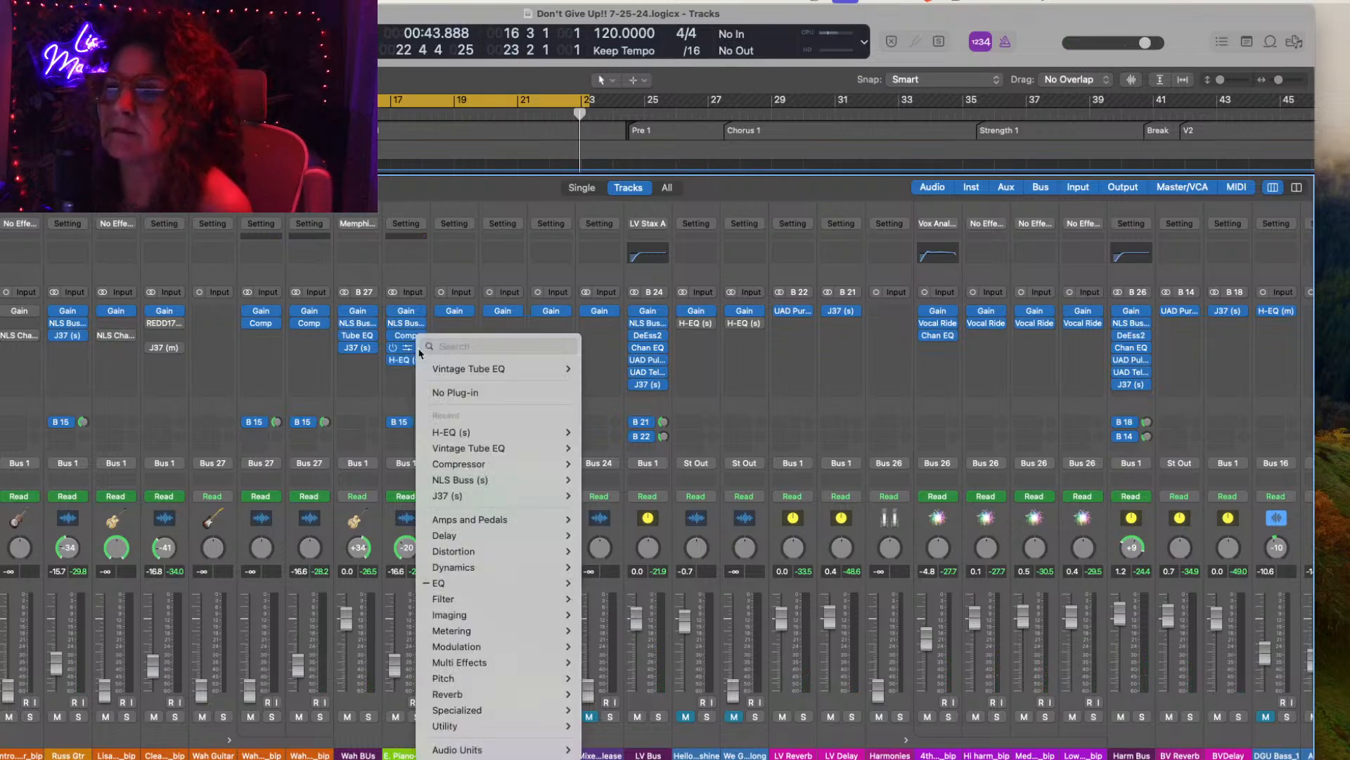
{"action": "left_click", "coordinate": [458, 395]}
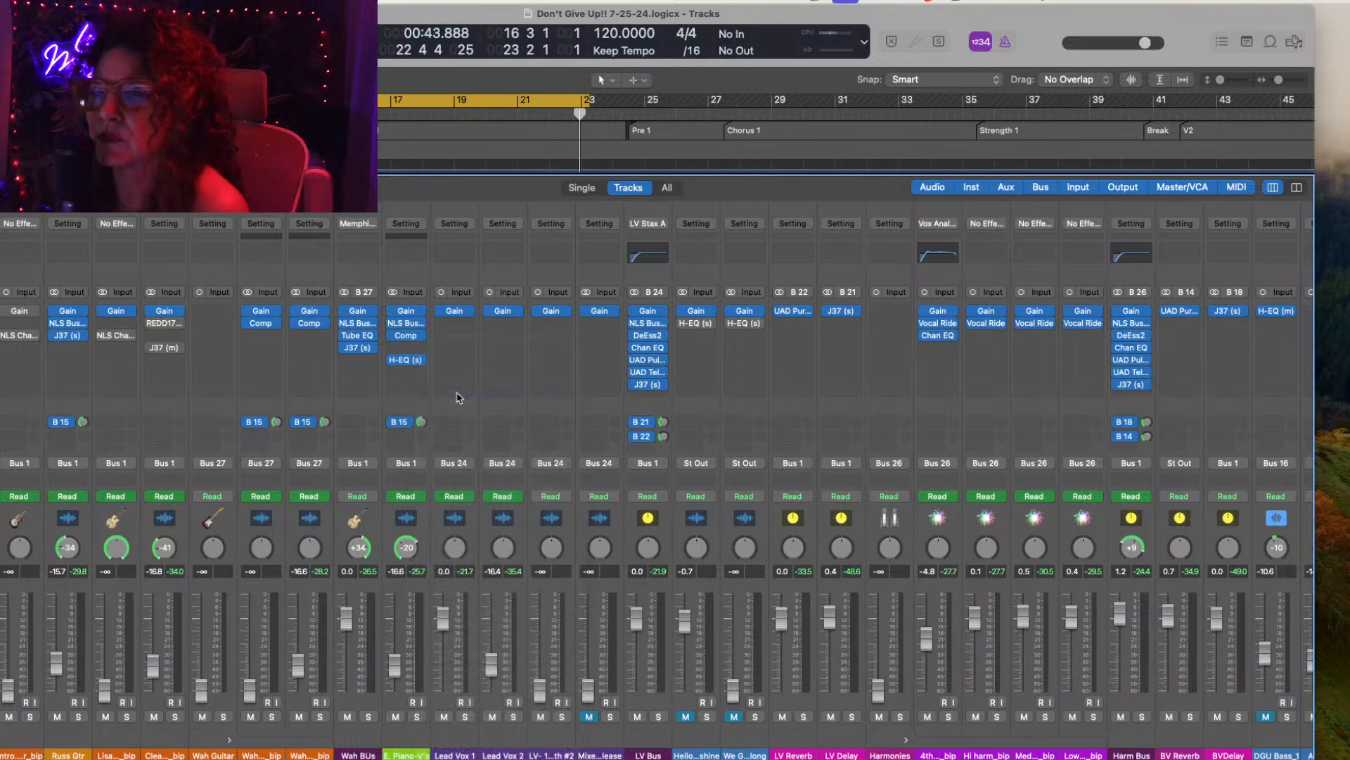
{"action": "left_click", "coordinate": [407, 351]}
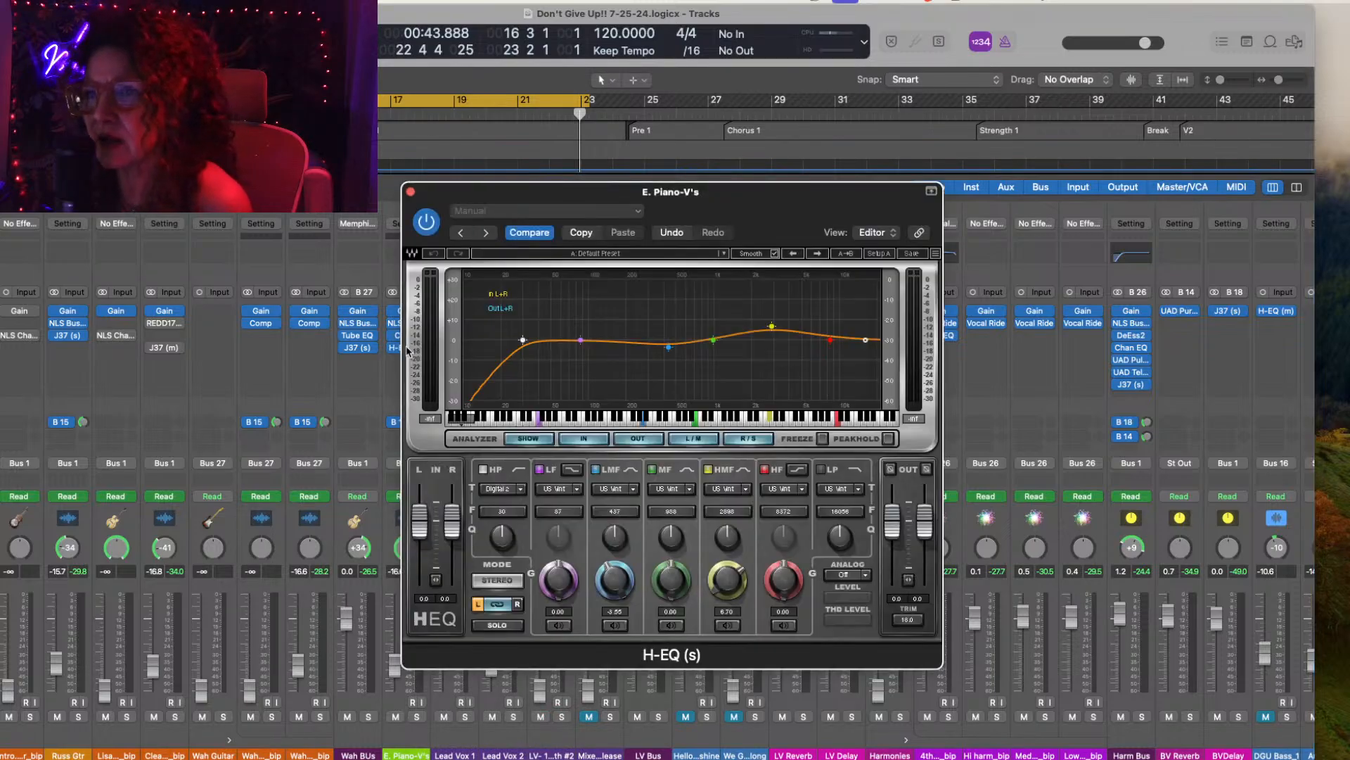
{"action": "left_click", "coordinate": [412, 192]}
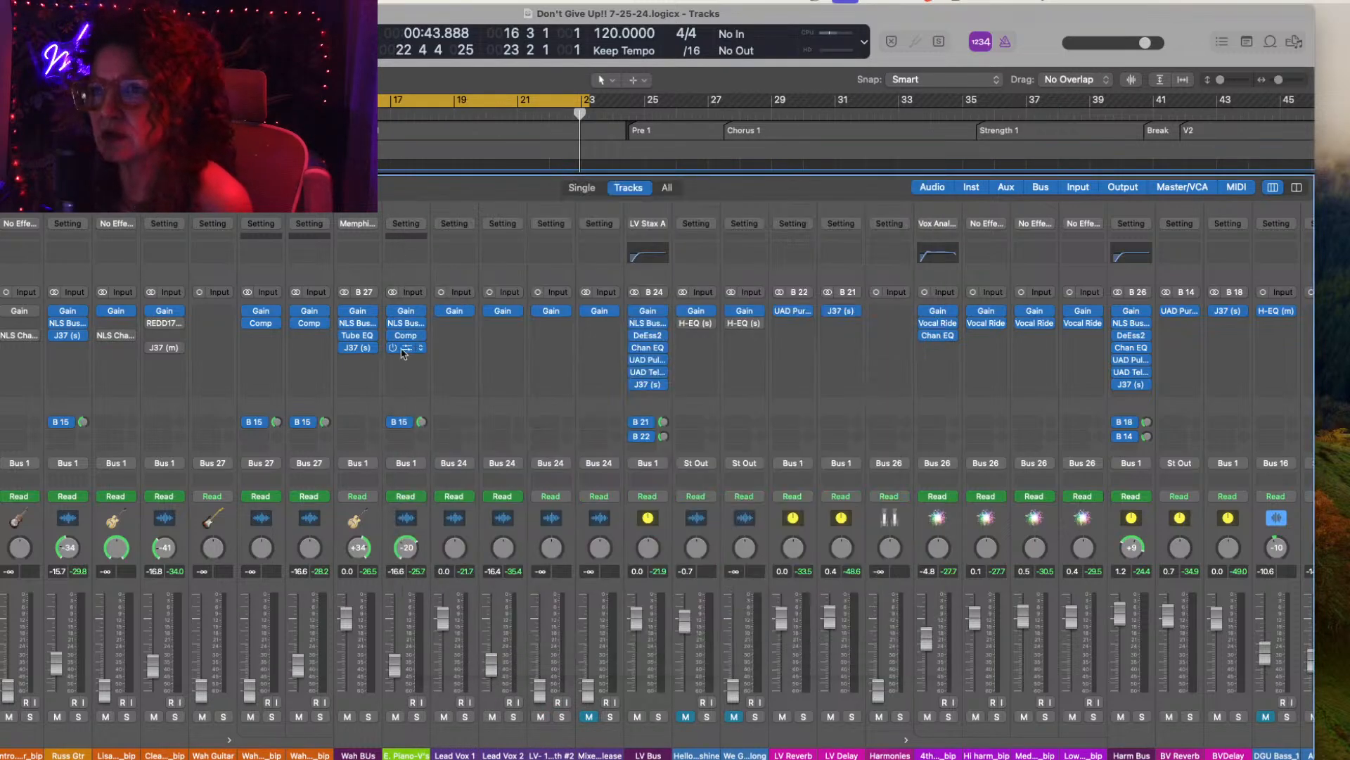
Step: Add a stereo J37 below the H-EQ on E. Piano-V's, choose tape formula 888 and adjust the wow and flutter
{"action": "left_click", "coordinate": [420, 360]}
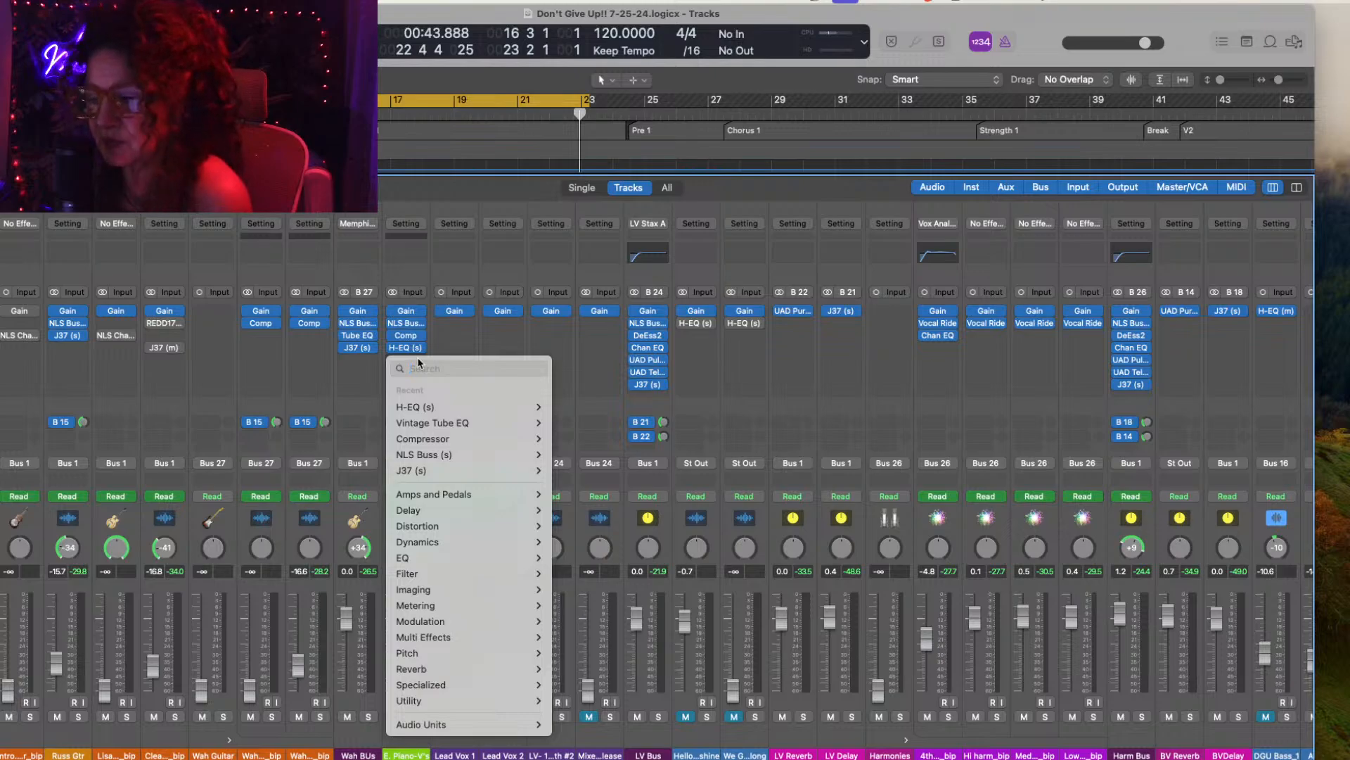
{"action": "mouse_move", "coordinate": [520, 471]}
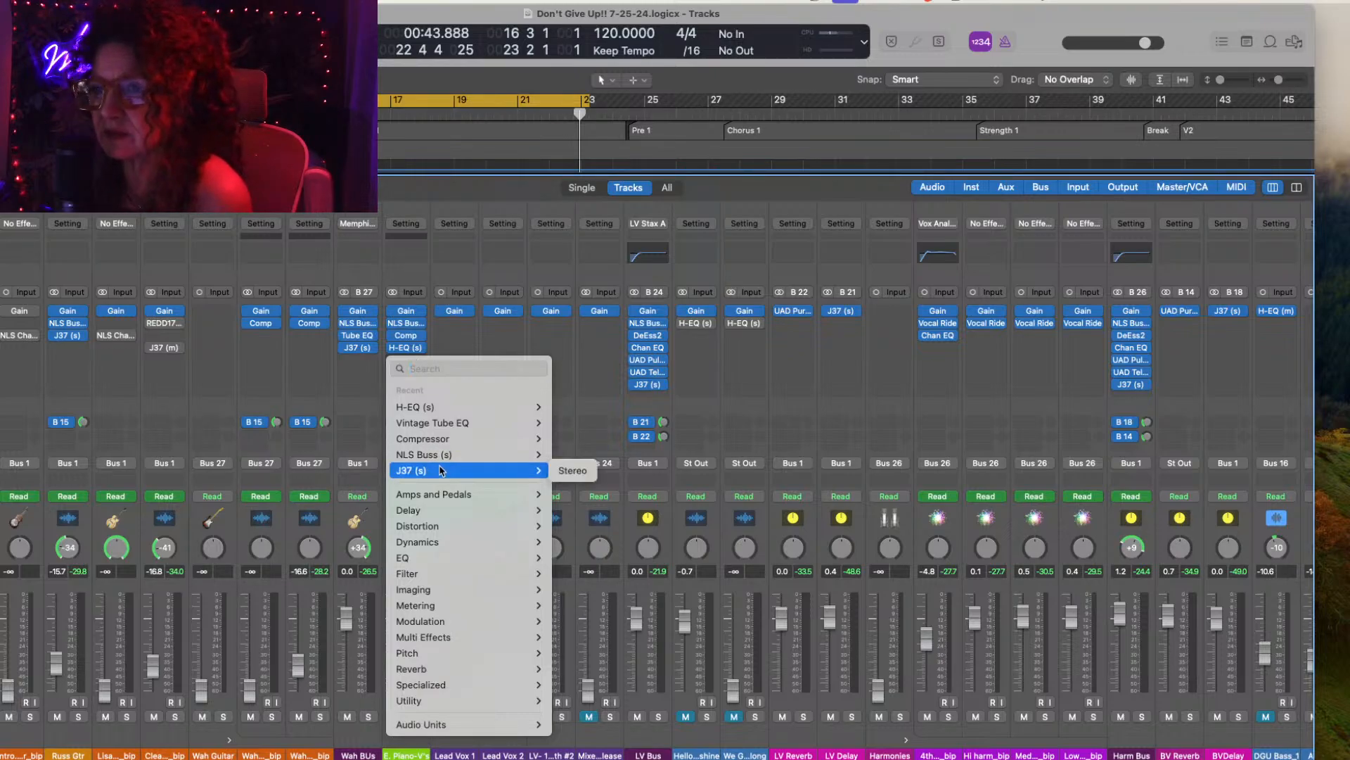
{"action": "left_click", "coordinate": [563, 471]}
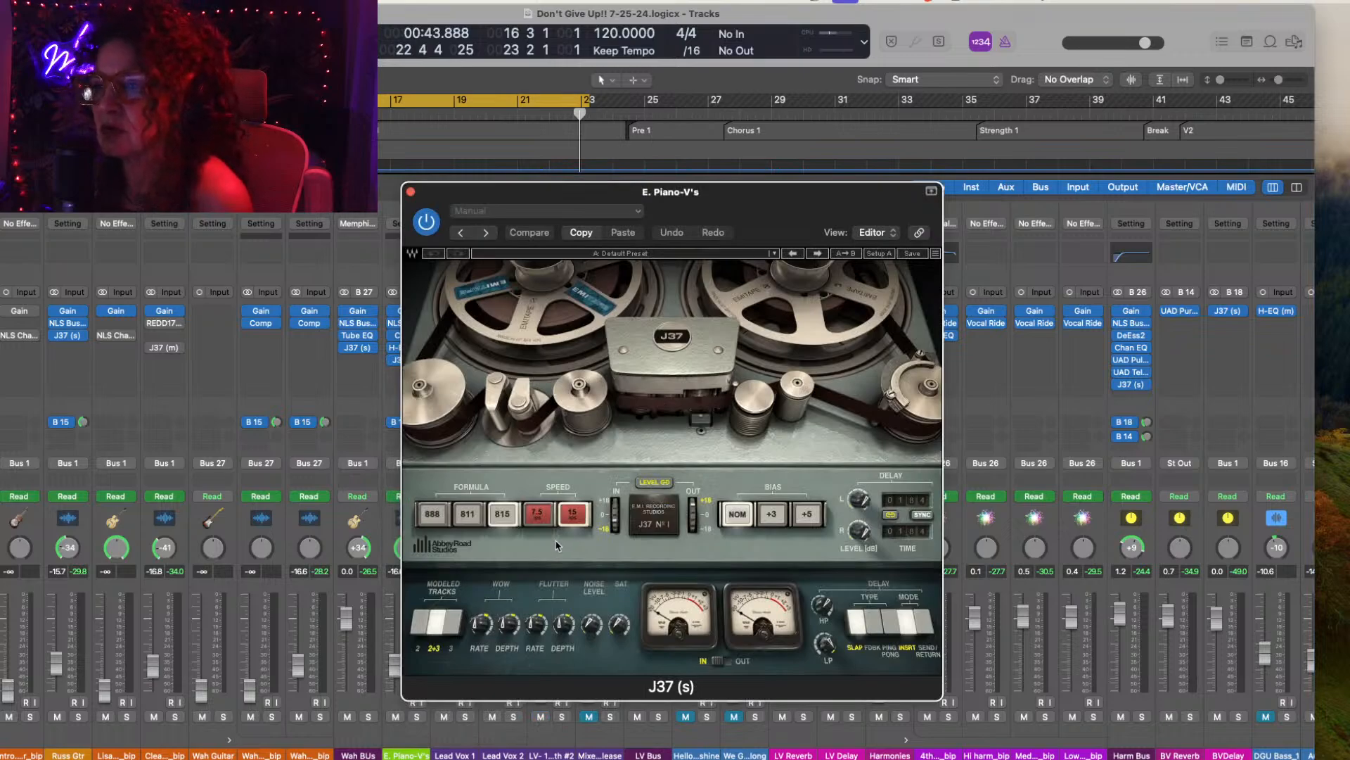
{"action": "left_click", "coordinate": [434, 516]}
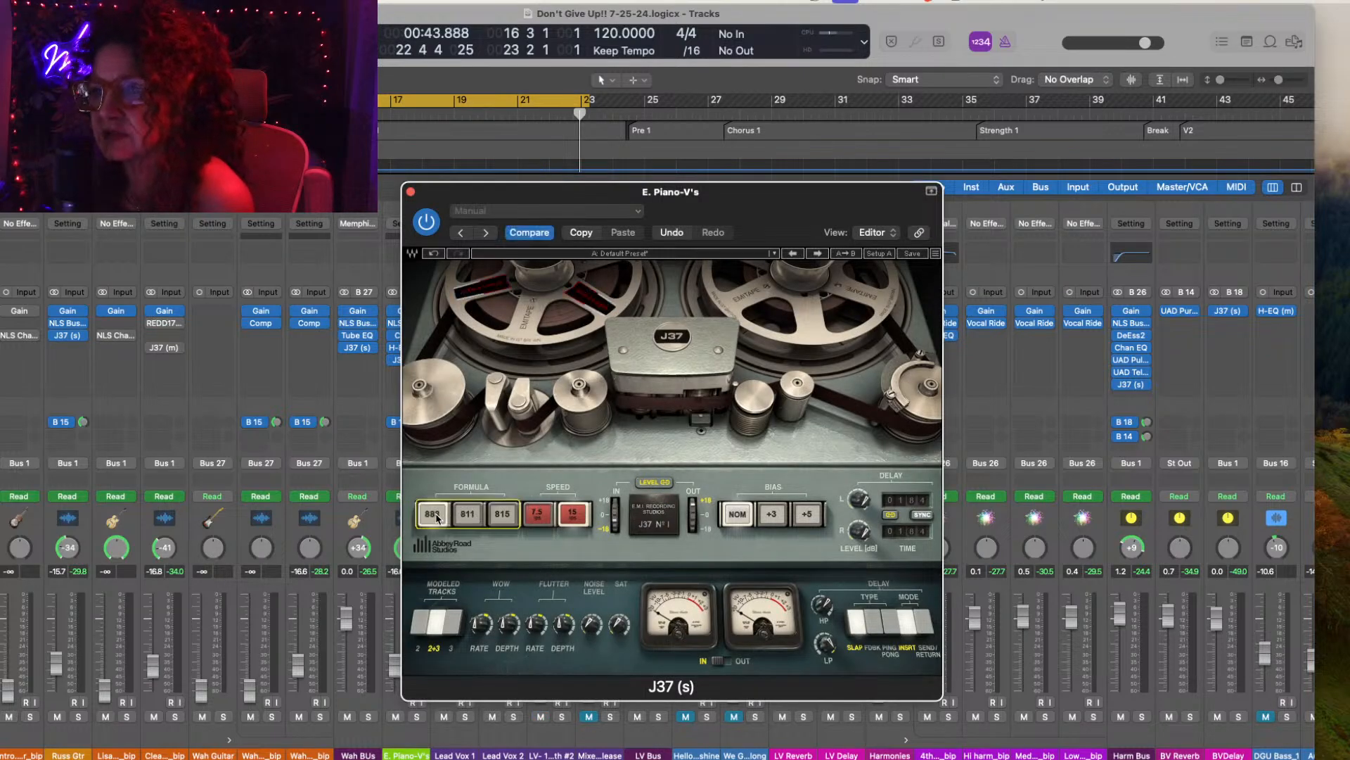
{"action": "left_click", "coordinate": [481, 624]}
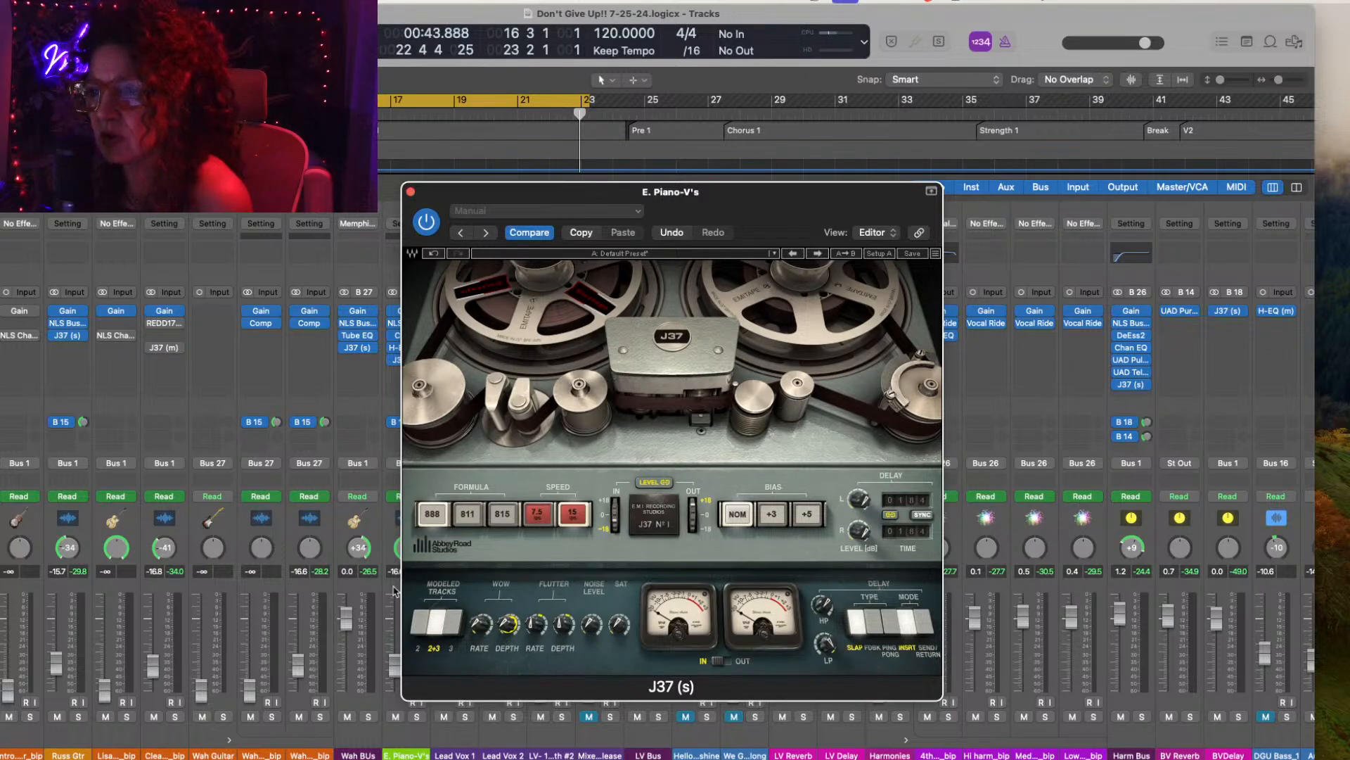
{"action": "left_click", "coordinate": [535, 623]}
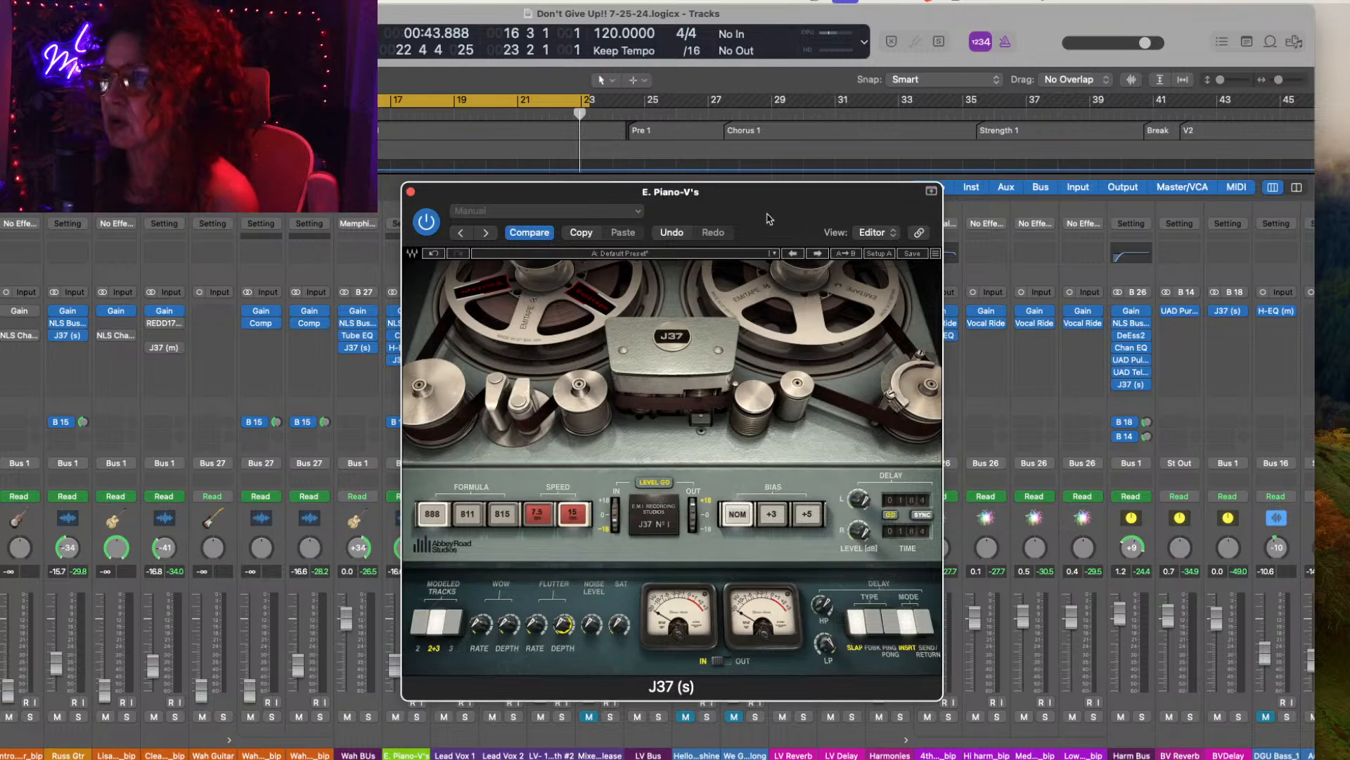
Step: With the song playing, load the MHB Rhodes/Whirly preset into the J37 on E. Piano-V's
{"action": "key", "text": "space"}
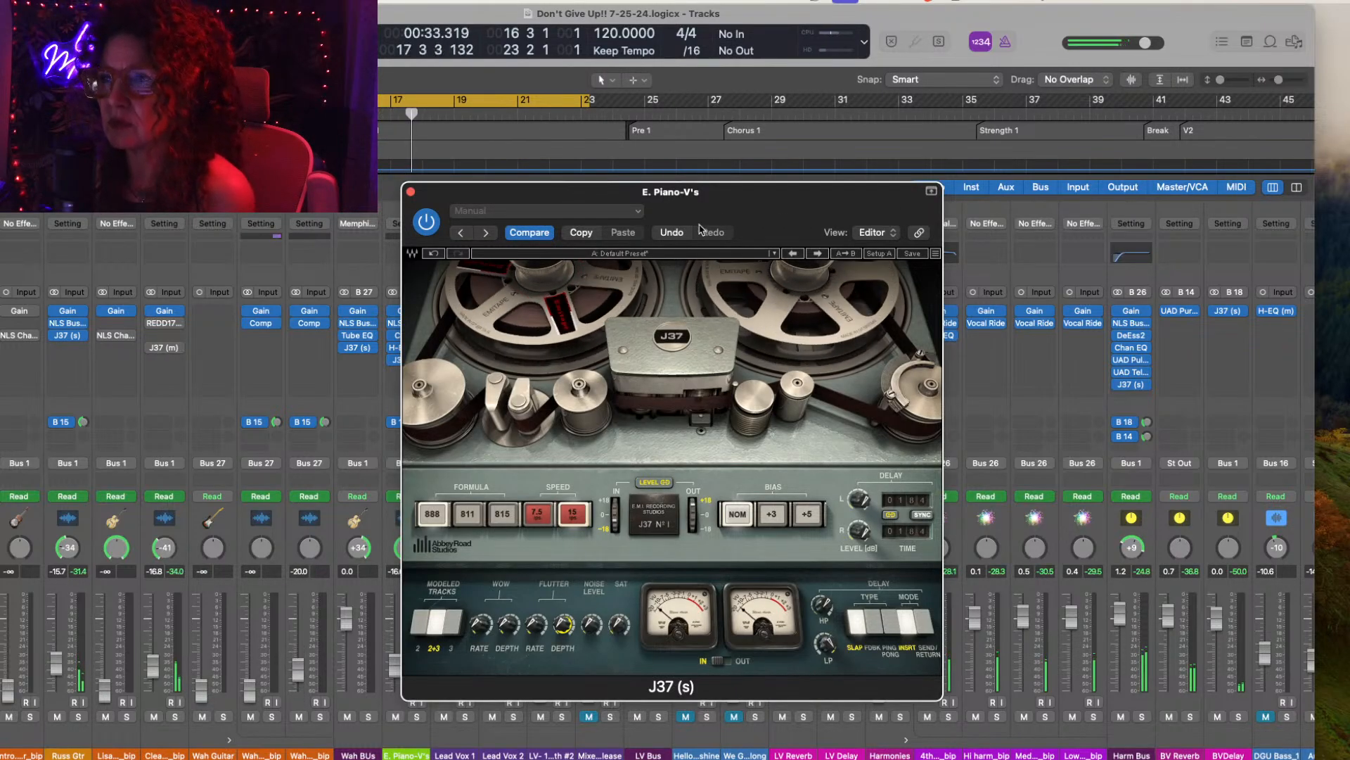
{"action": "left_click", "coordinate": [641, 212]}
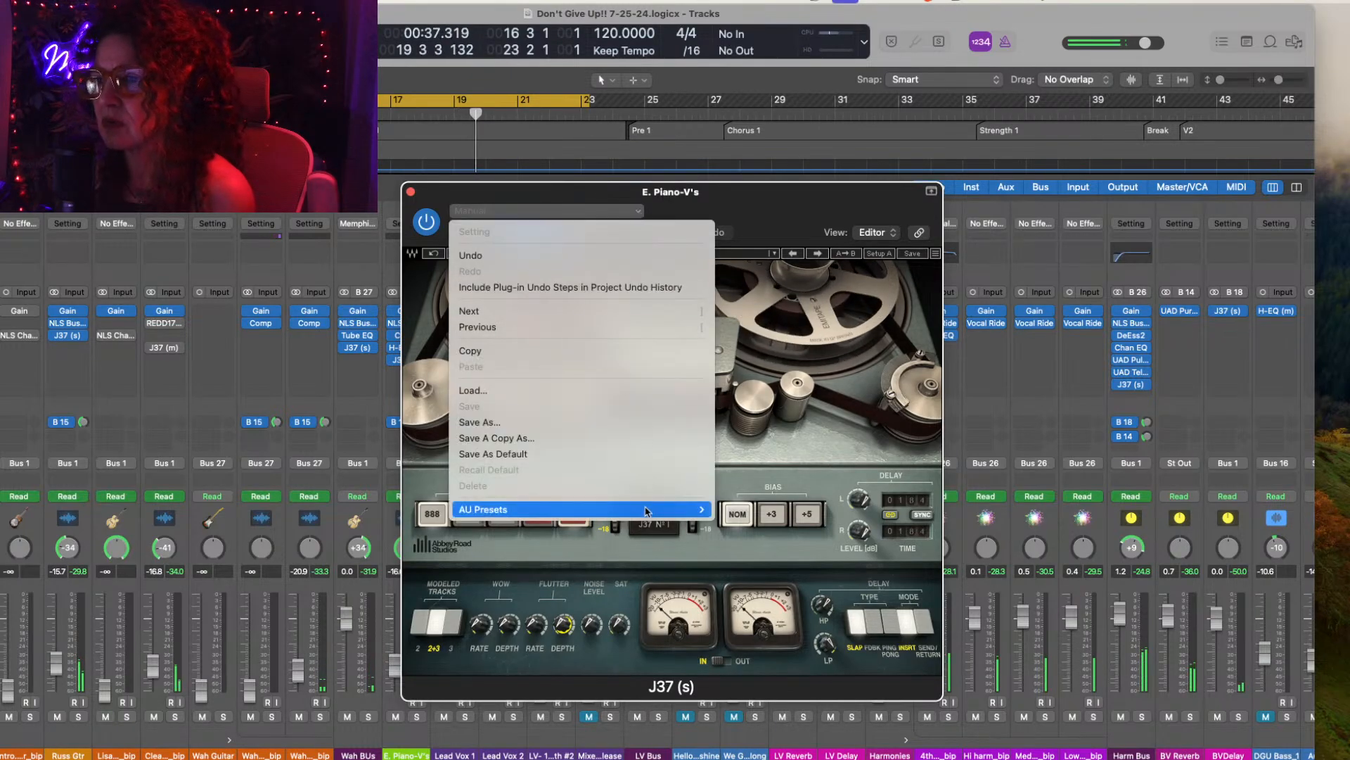
{"action": "mouse_move", "coordinate": [645, 510]}
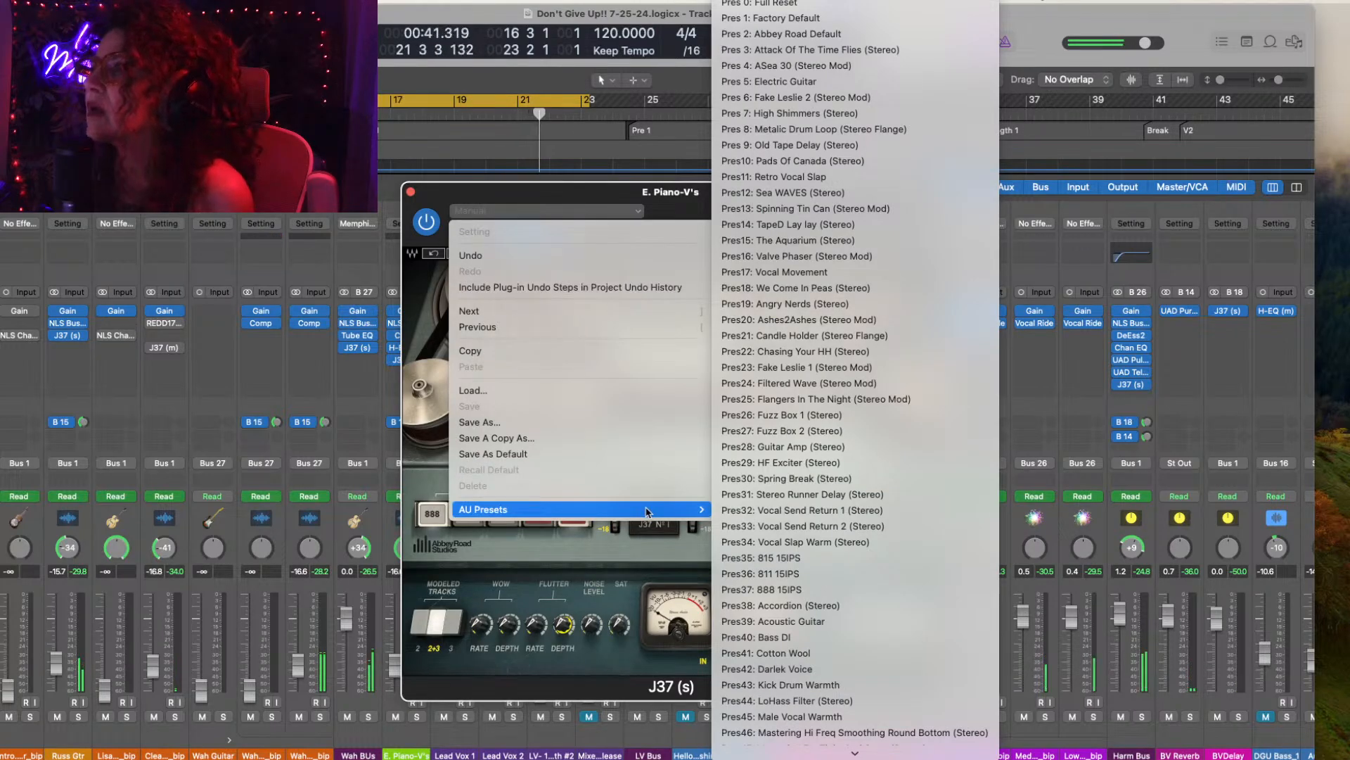
{"action": "scroll", "coordinate": [820, 538], "scroll_direction": "down", "scroll_amount": 10}
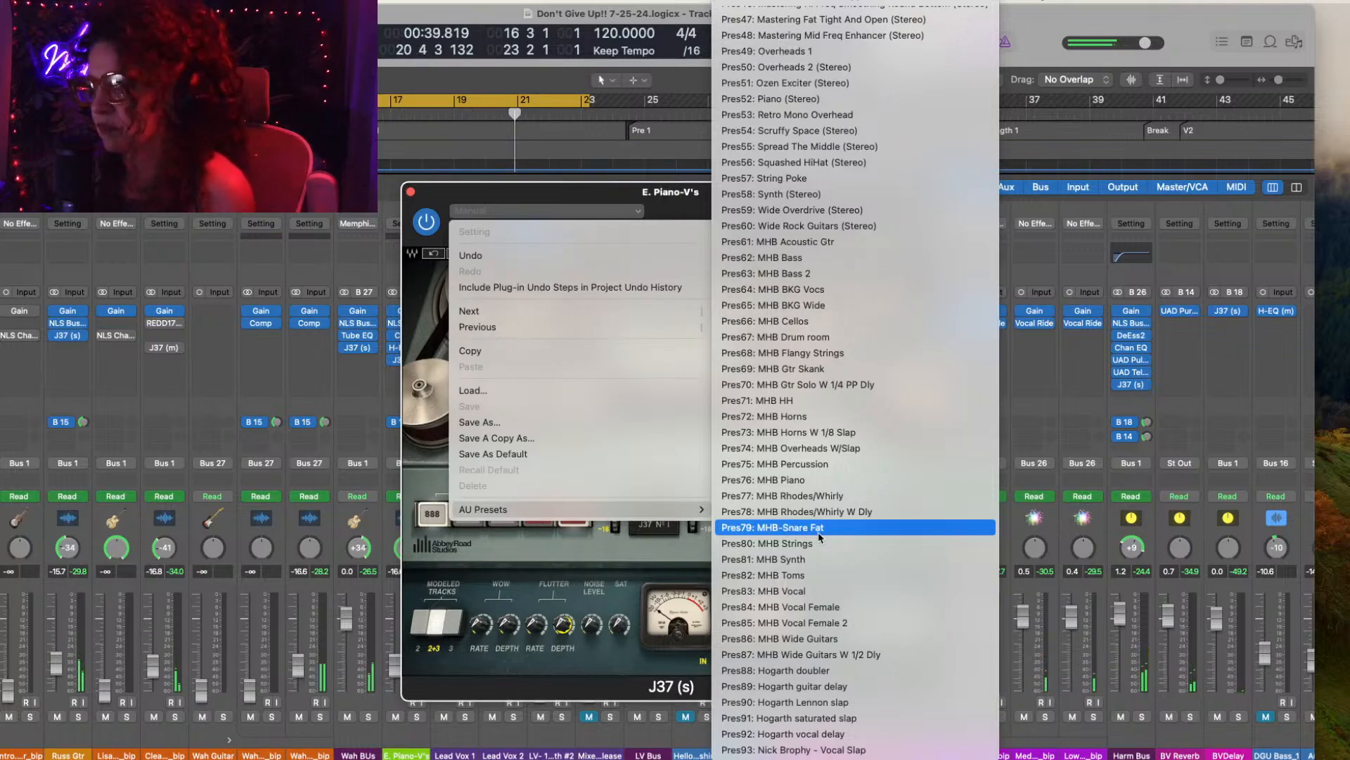
{"action": "left_click", "coordinate": [815, 496]}
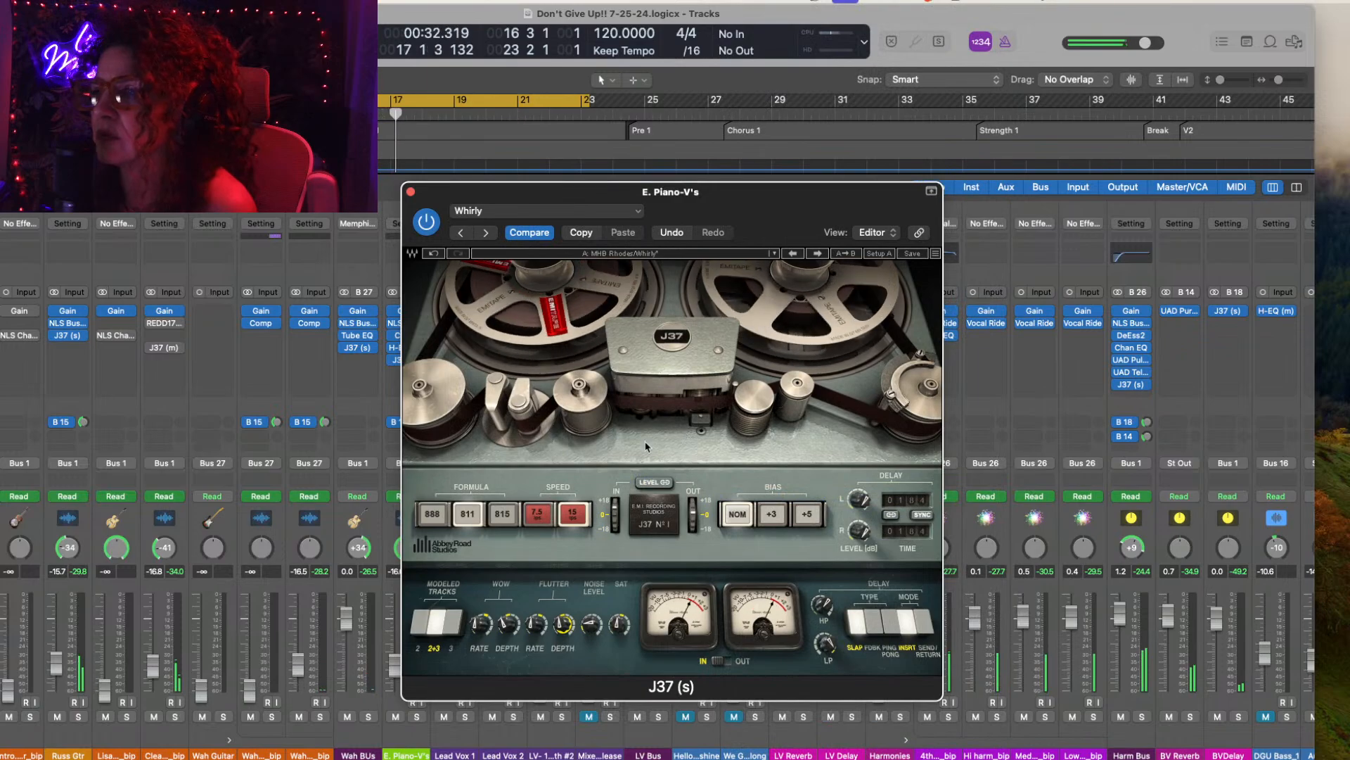
Step: Lower the J37 input level to about -1 dB and its output to about -3 dB, and close the plug-in window
{"action": "left_click_drag", "start_coordinate": [616, 503], "coordinate": [614, 580]}
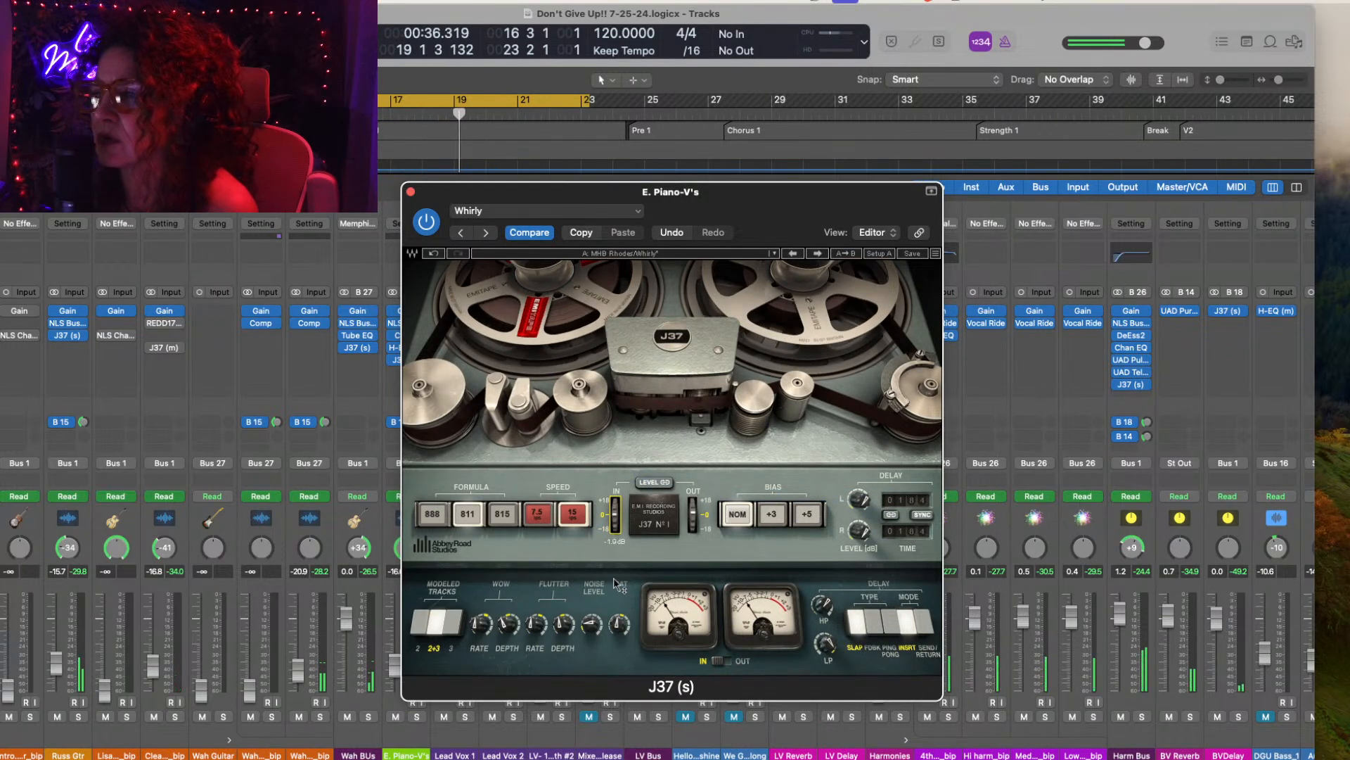
{"action": "left_click_drag", "start_coordinate": [693, 512], "coordinate": [699, 549]}
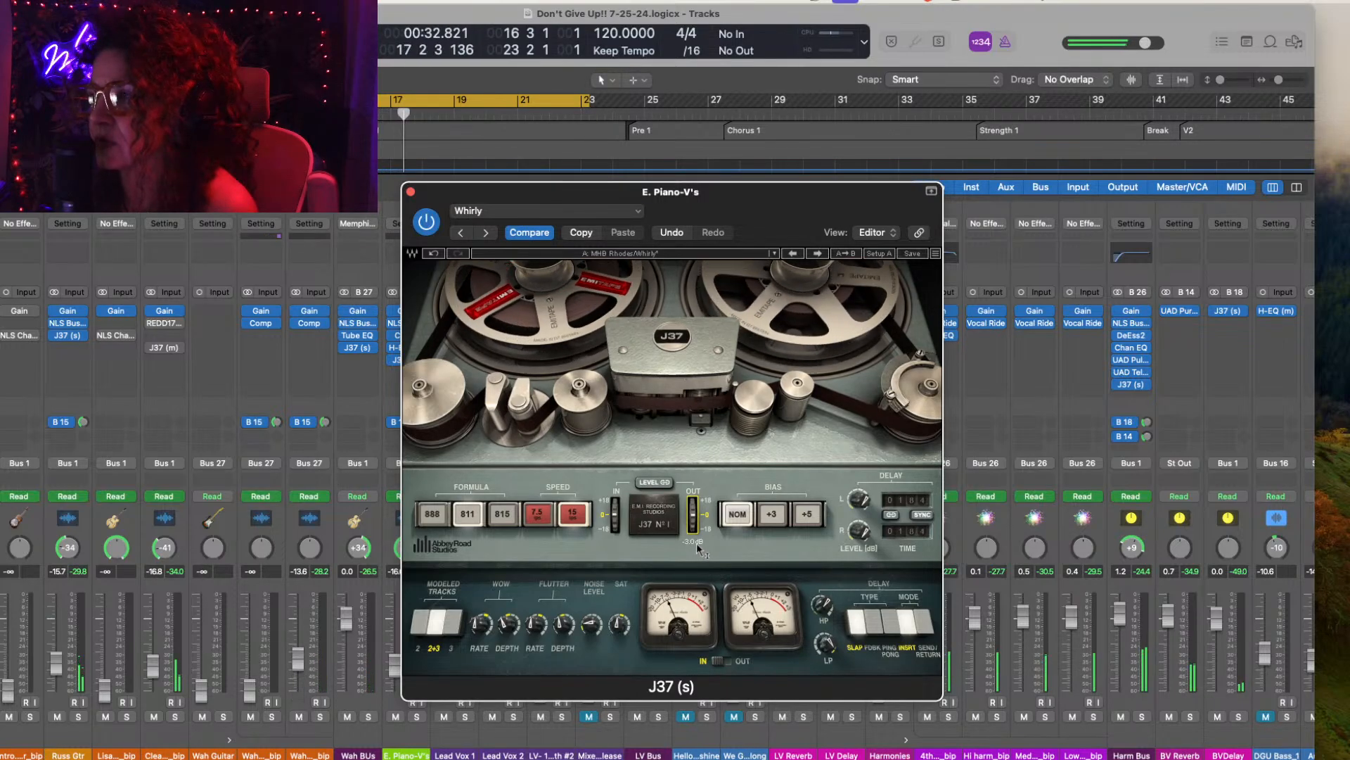
{"action": "left_click", "coordinate": [410, 191]}
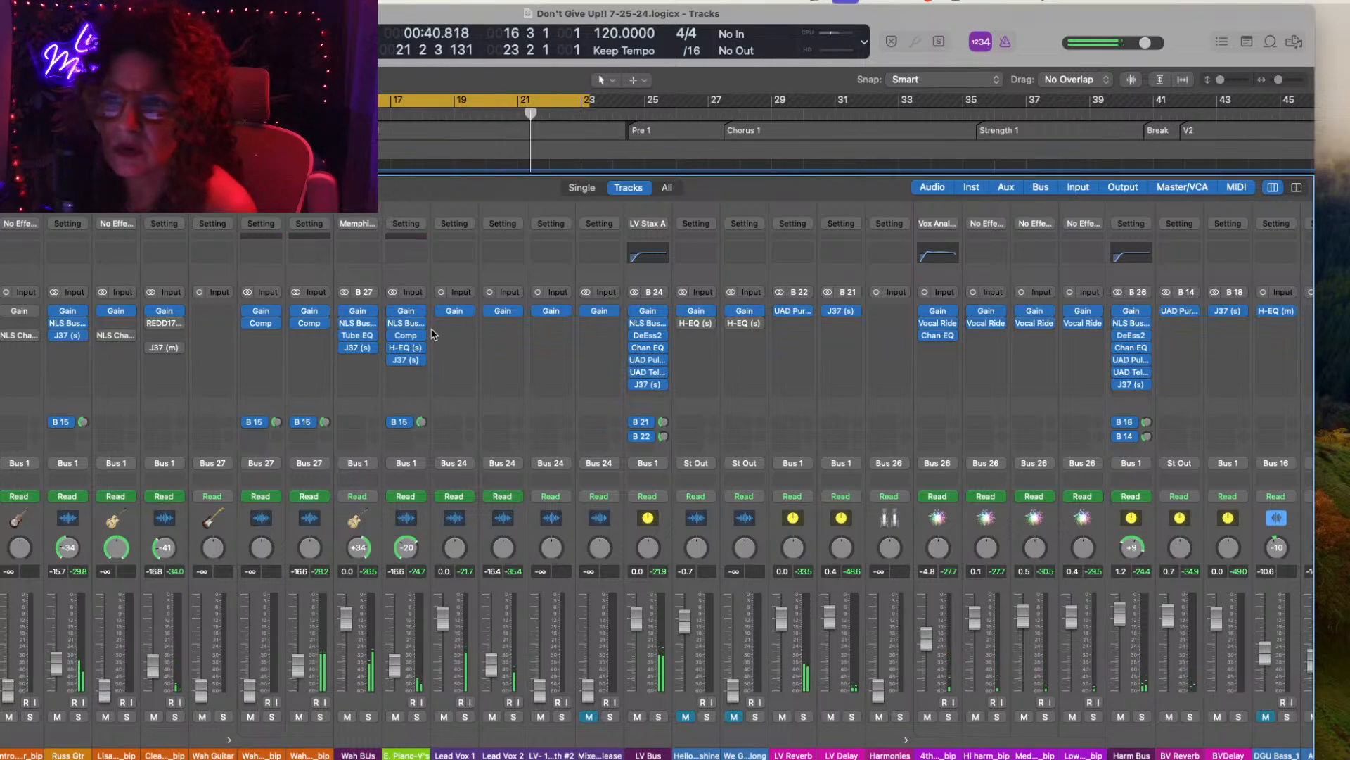
Step: Reopen the J37 on E. Piano-V's and fine-tune its output level a few dB below zero against the full mix
{"action": "left_click", "coordinate": [409, 362]}
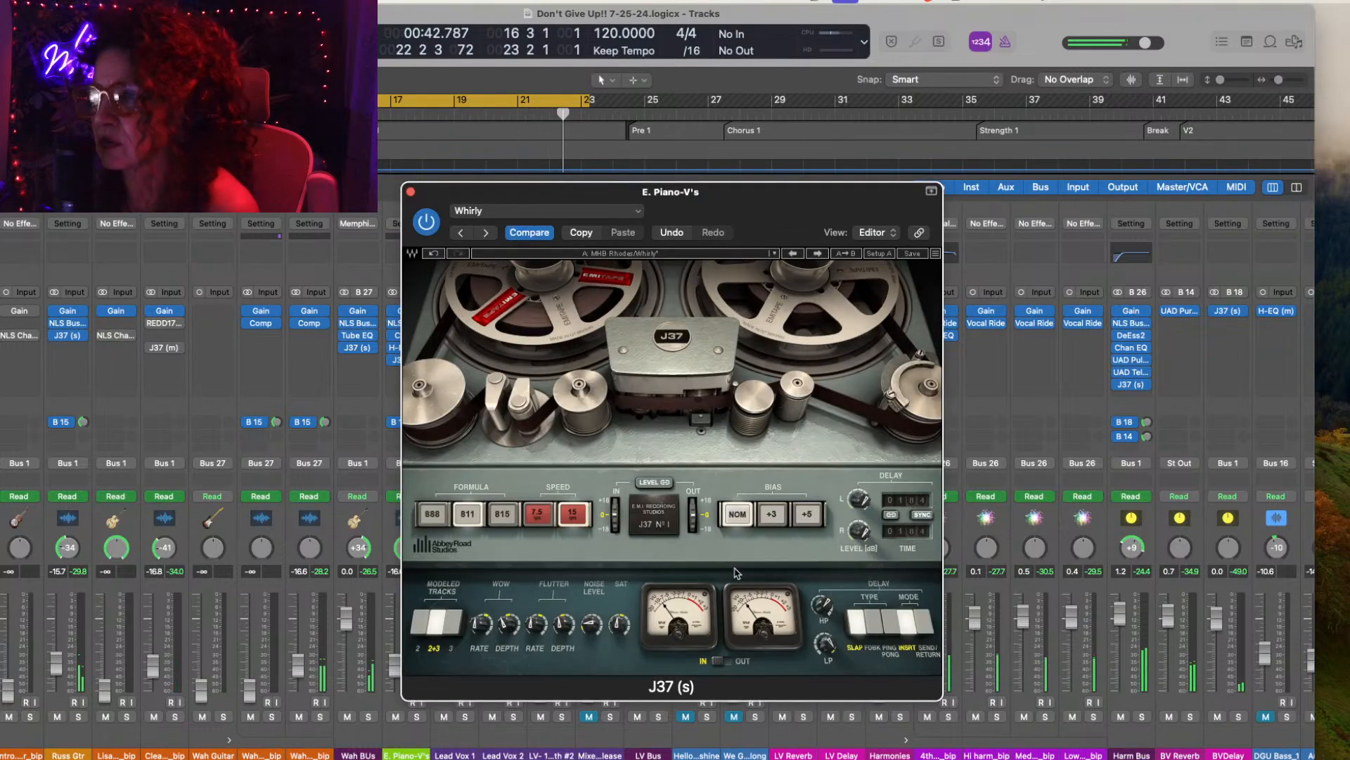
{"action": "left_click_drag", "start_coordinate": [692, 516], "coordinate": [693, 533]}
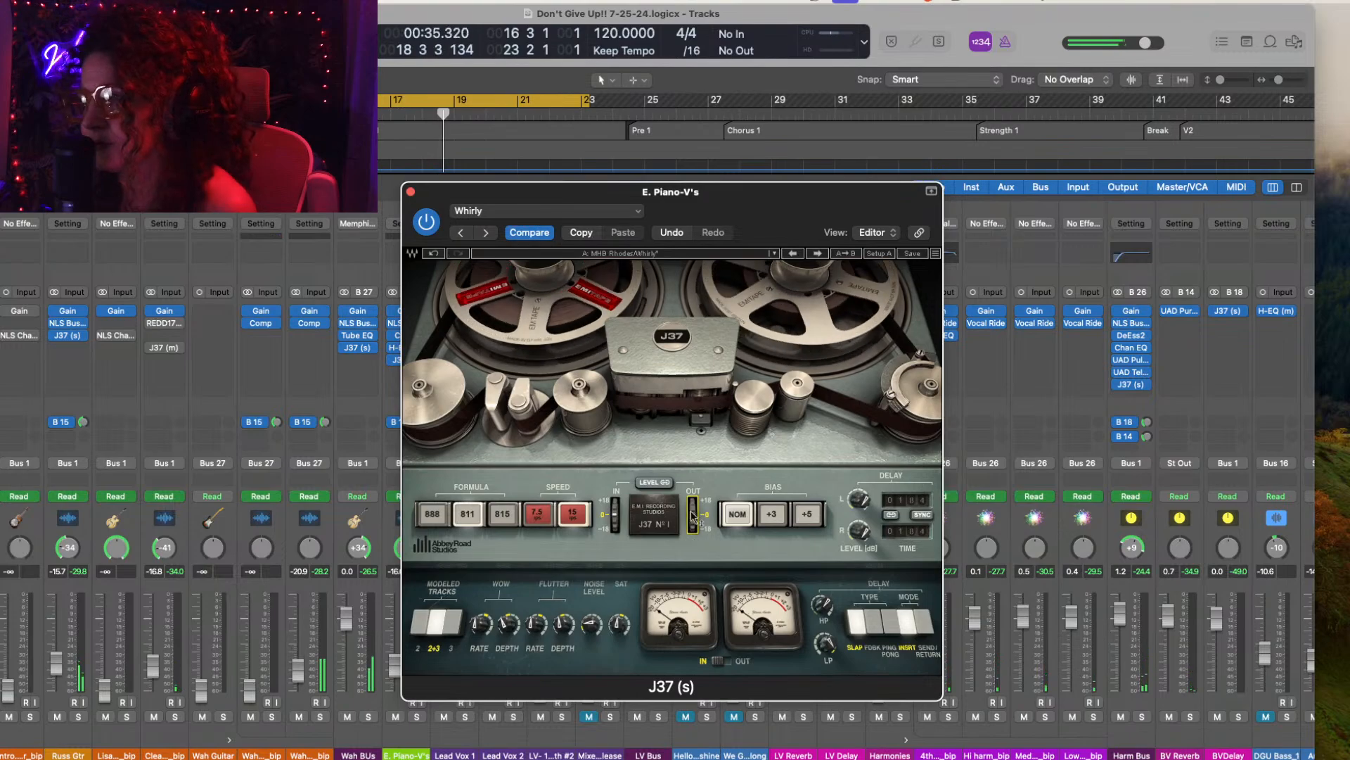
{"action": "left_click_drag", "start_coordinate": [695, 518], "coordinate": [702, 529]}
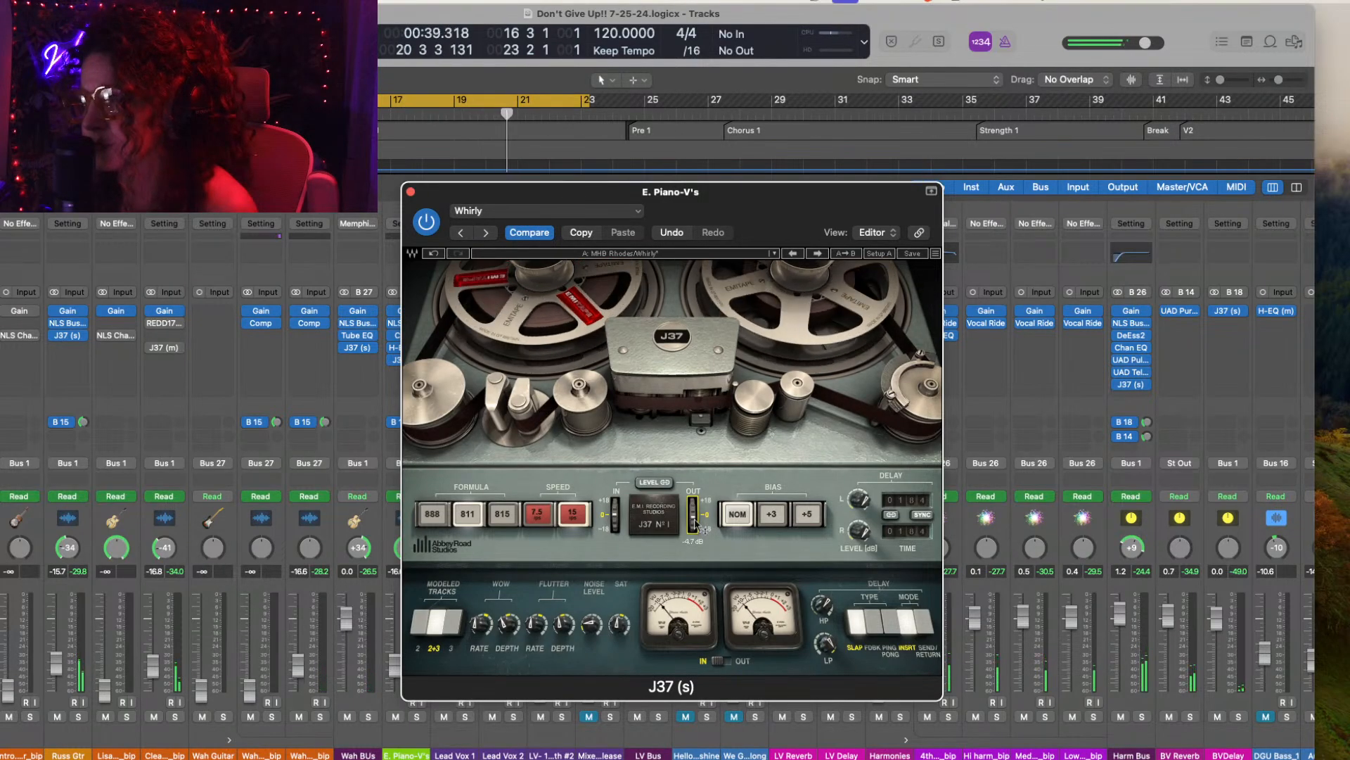
{"action": "left_click_drag", "start_coordinate": [695, 520], "coordinate": [696, 522]}
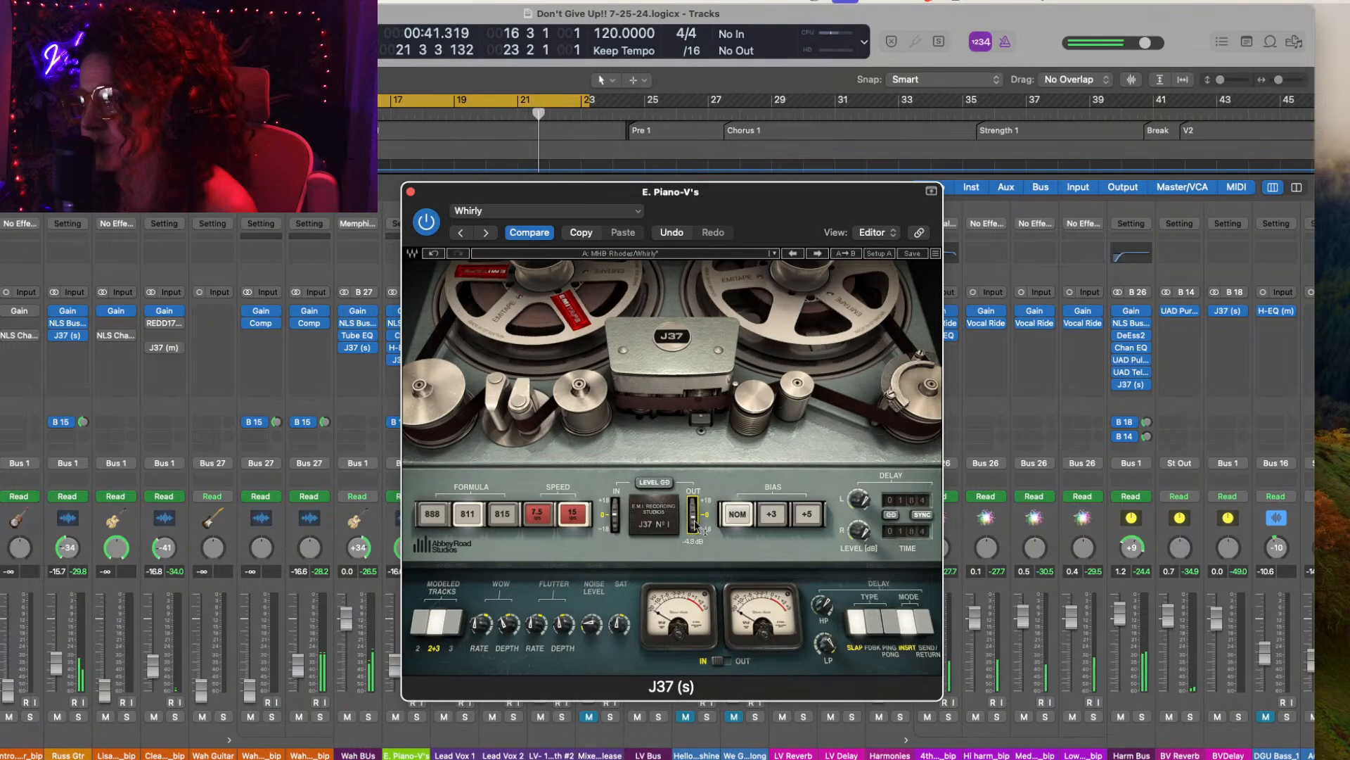
Step: Solo E. Piano-V's, set its Bus 15 send to about -10.6 dB, close the J37 and unsolo to check the full mix
{"action": "left_click", "coordinate": [417, 715]}
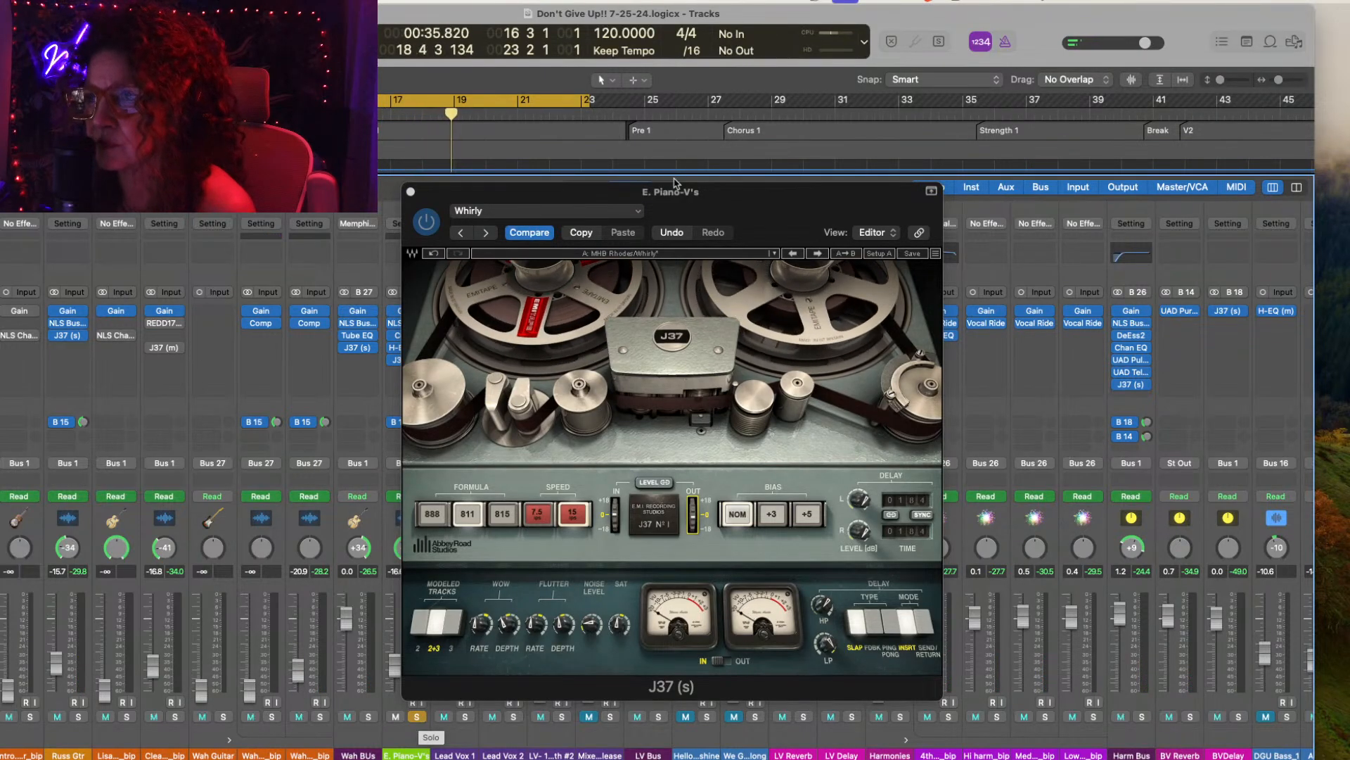
{"action": "left_click_drag", "start_coordinate": [759, 193], "coordinate": [895, 165]}
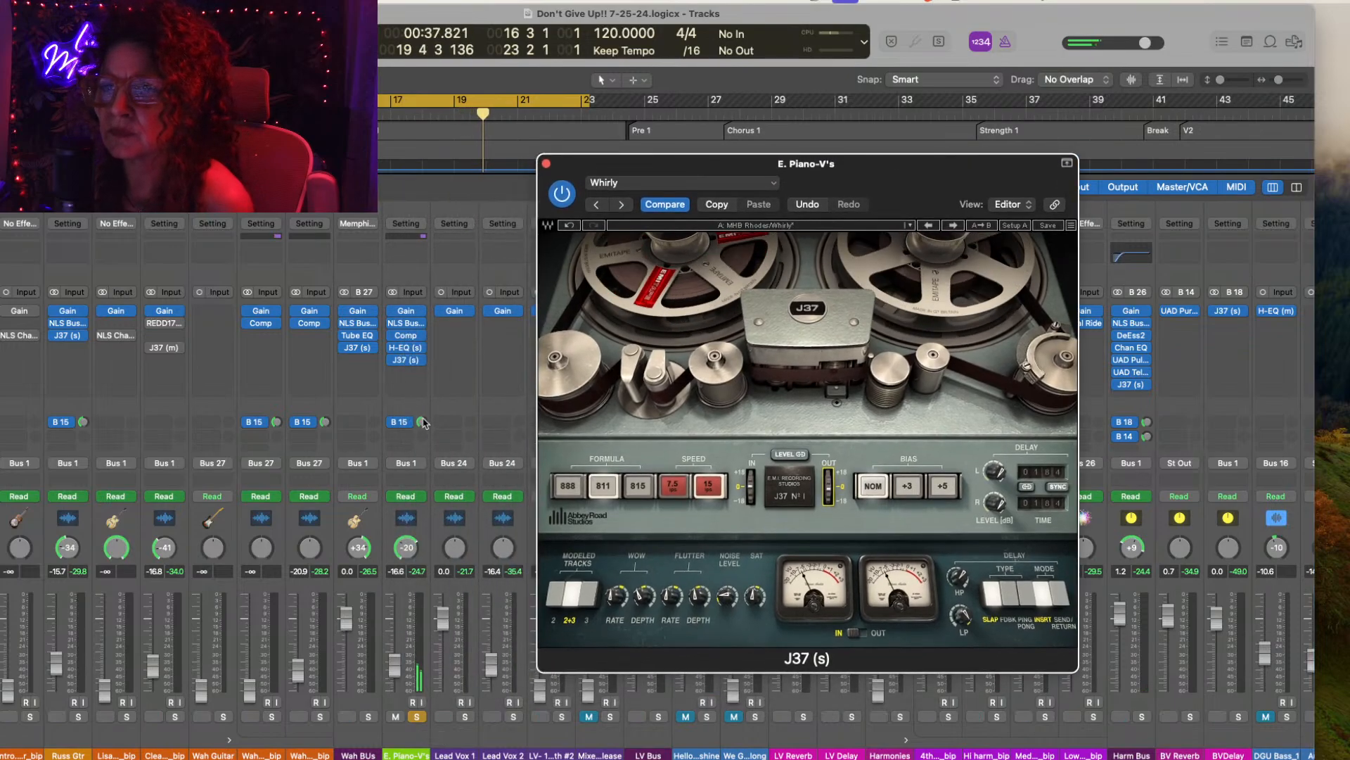
{"action": "left_click_drag", "start_coordinate": [421, 423], "coordinate": [416, 433]}
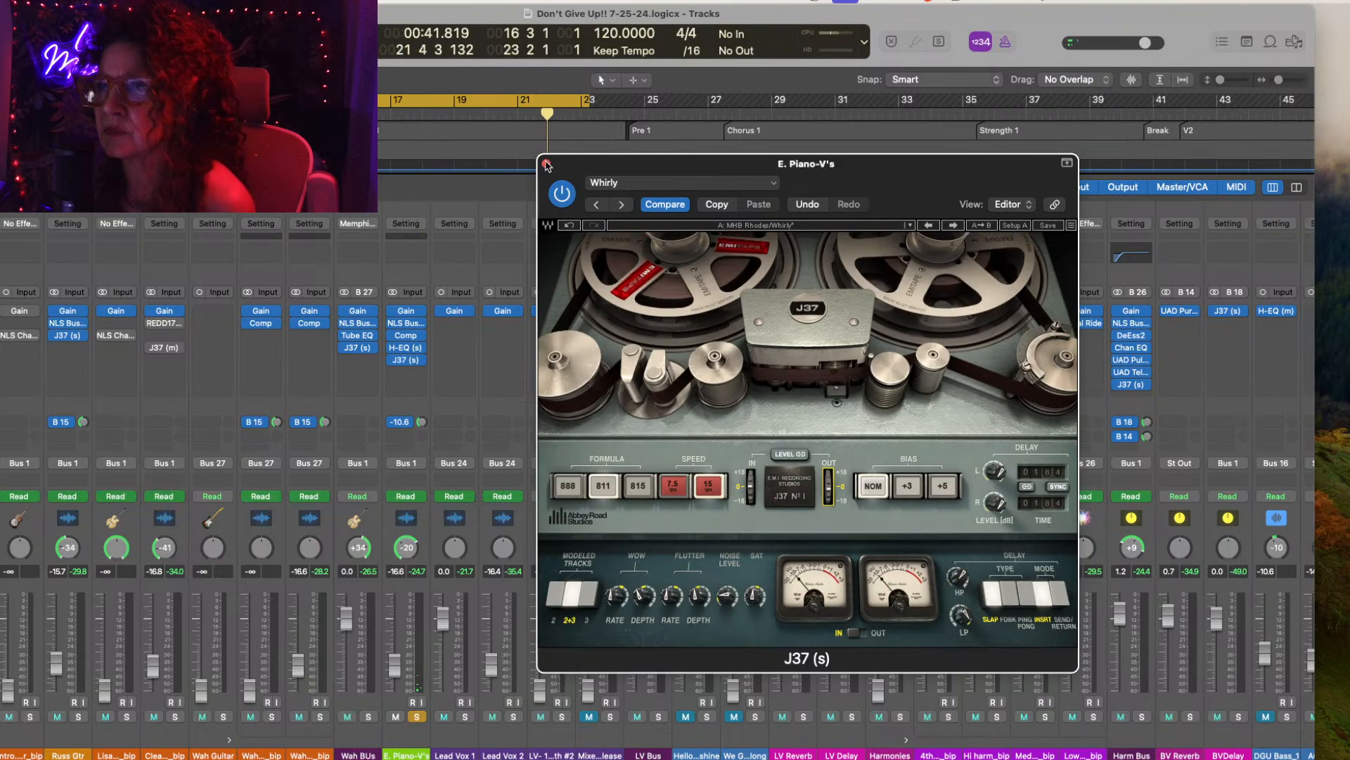
{"action": "left_click", "coordinate": [546, 163]}
{"action": "left_click", "coordinate": [416, 719]}
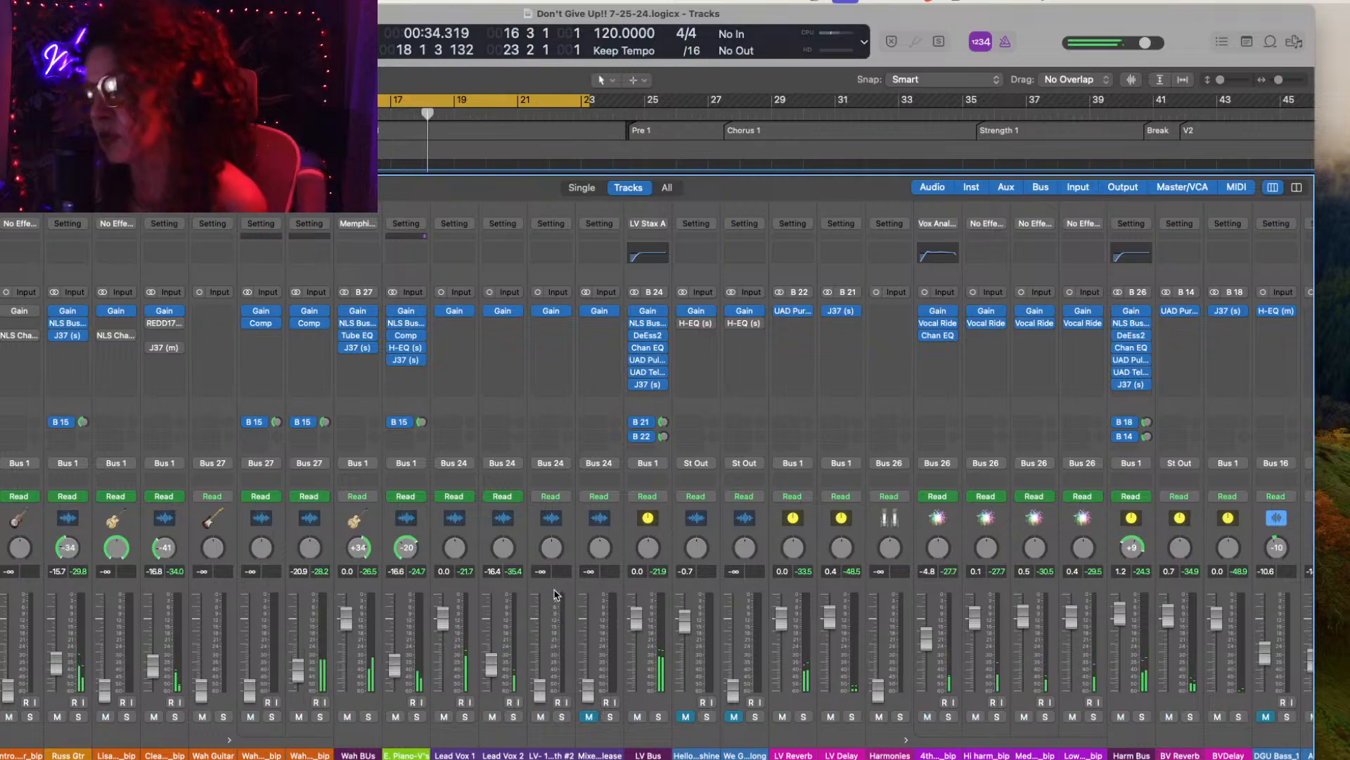
{"action": "key", "text": "space"}
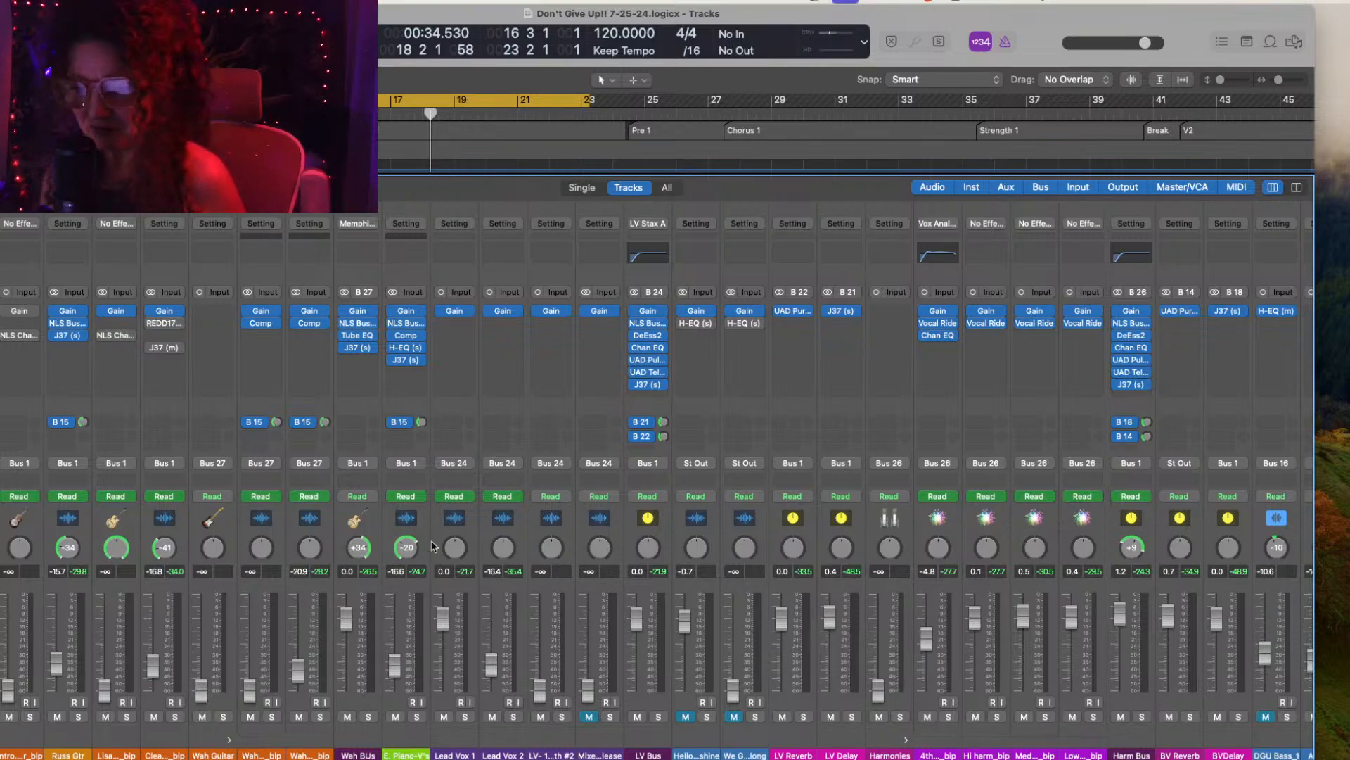
Step: Open the project notes for editing and add a new entry dated 11-20-24 above the 11-17-24 notes
{"action": "key", "text": "super+Tab"}
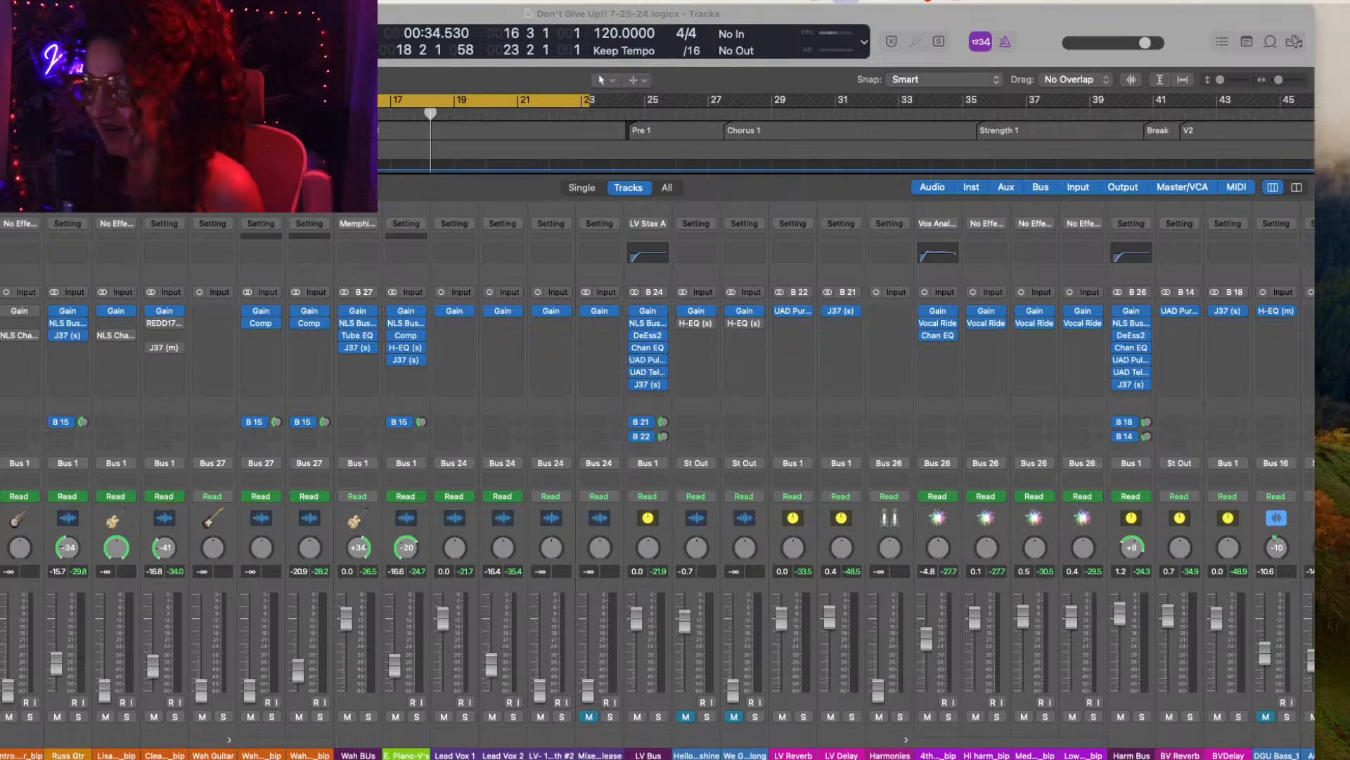
{"action": "left_click", "coordinate": [1246, 42]}
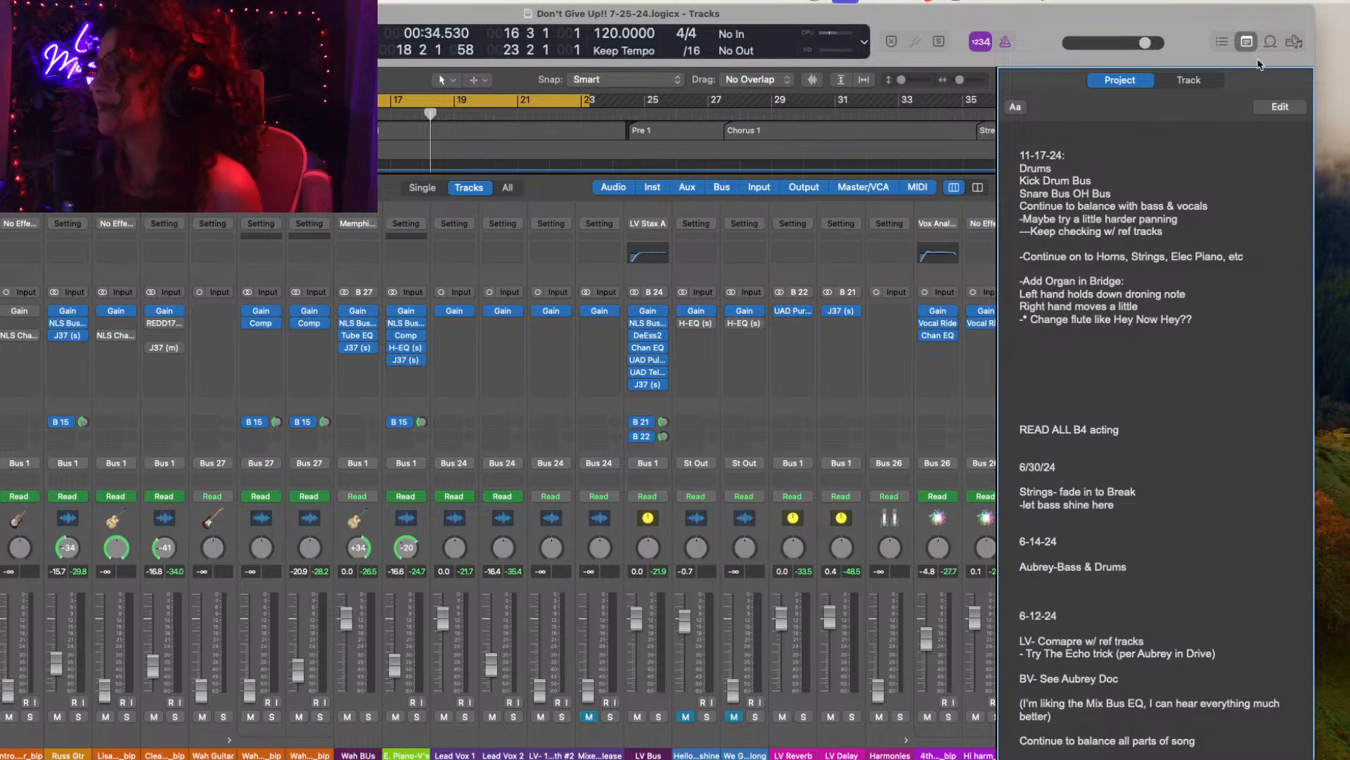
{"action": "left_click", "coordinate": [1280, 107]}
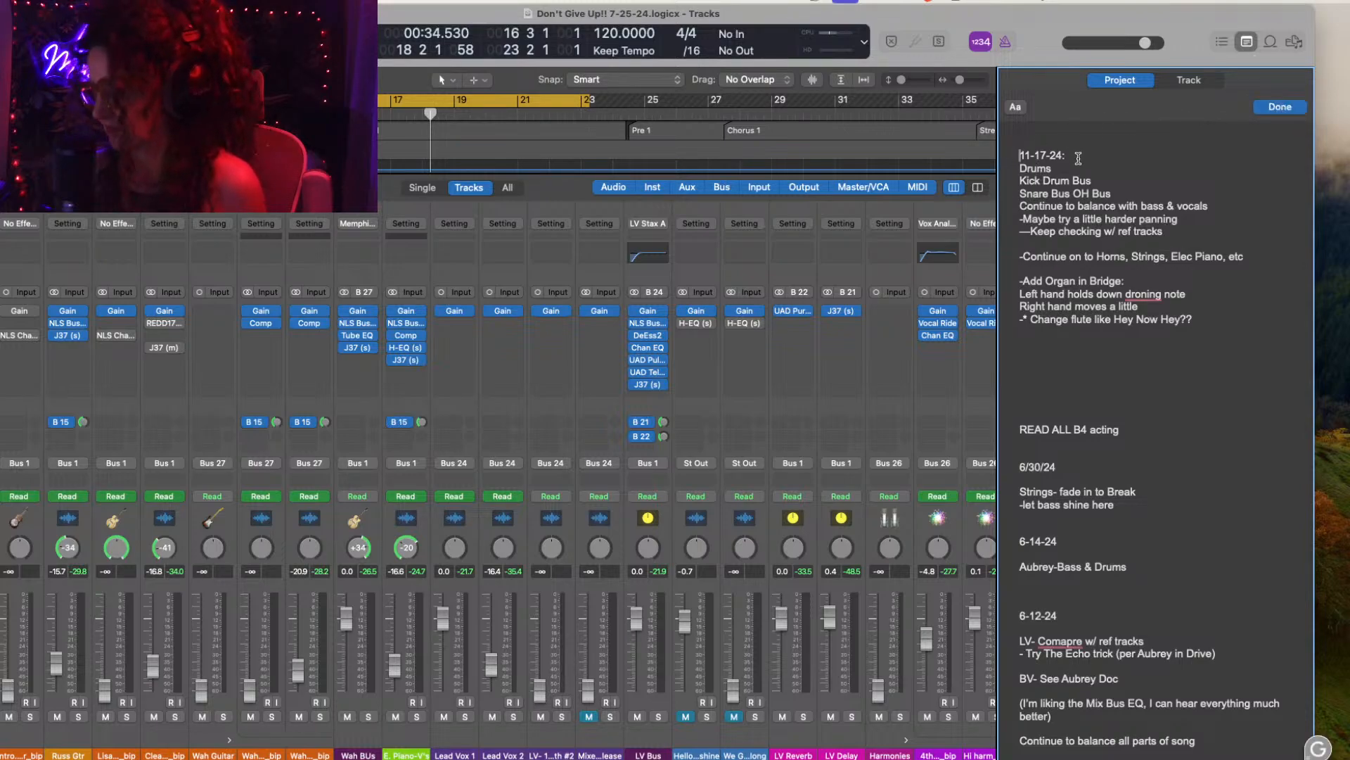
{"action": "key", "text": "Return"}
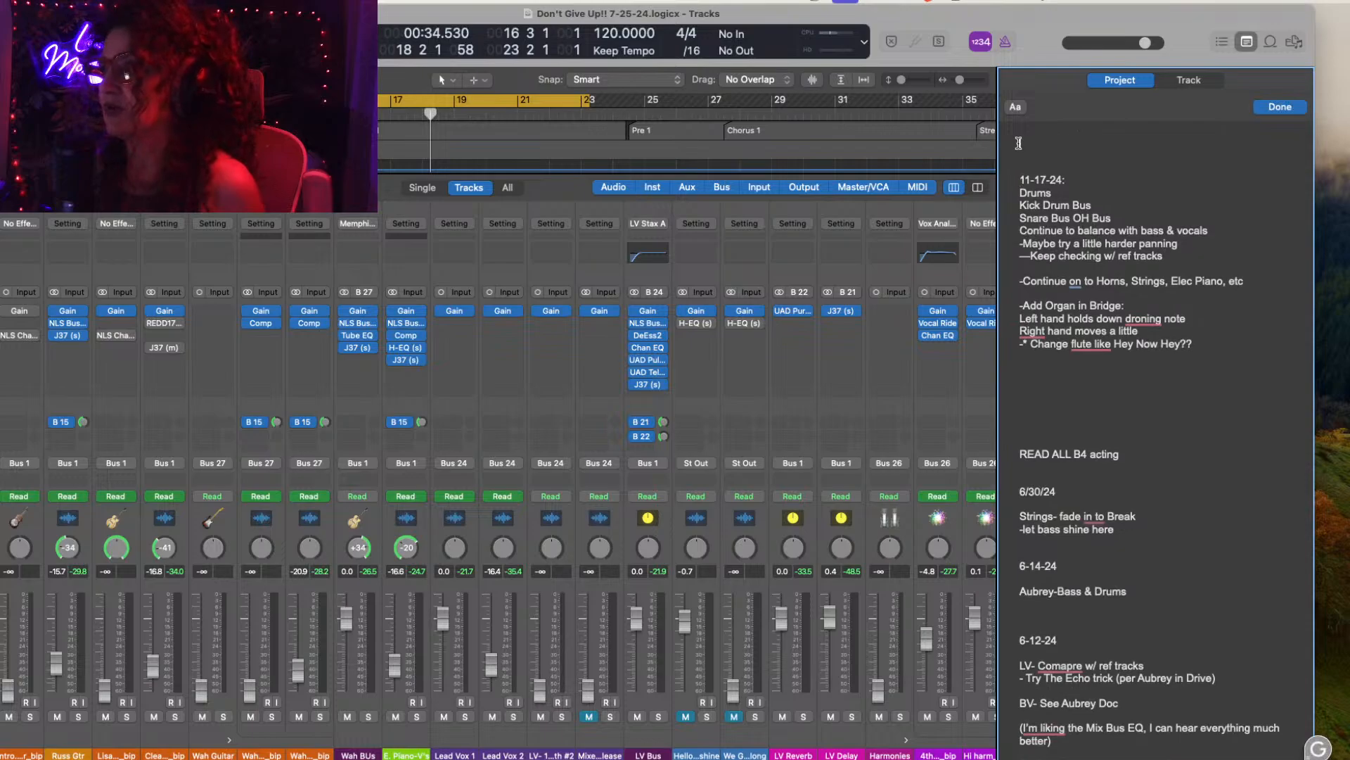
{"action": "type", "text": "11-2"}
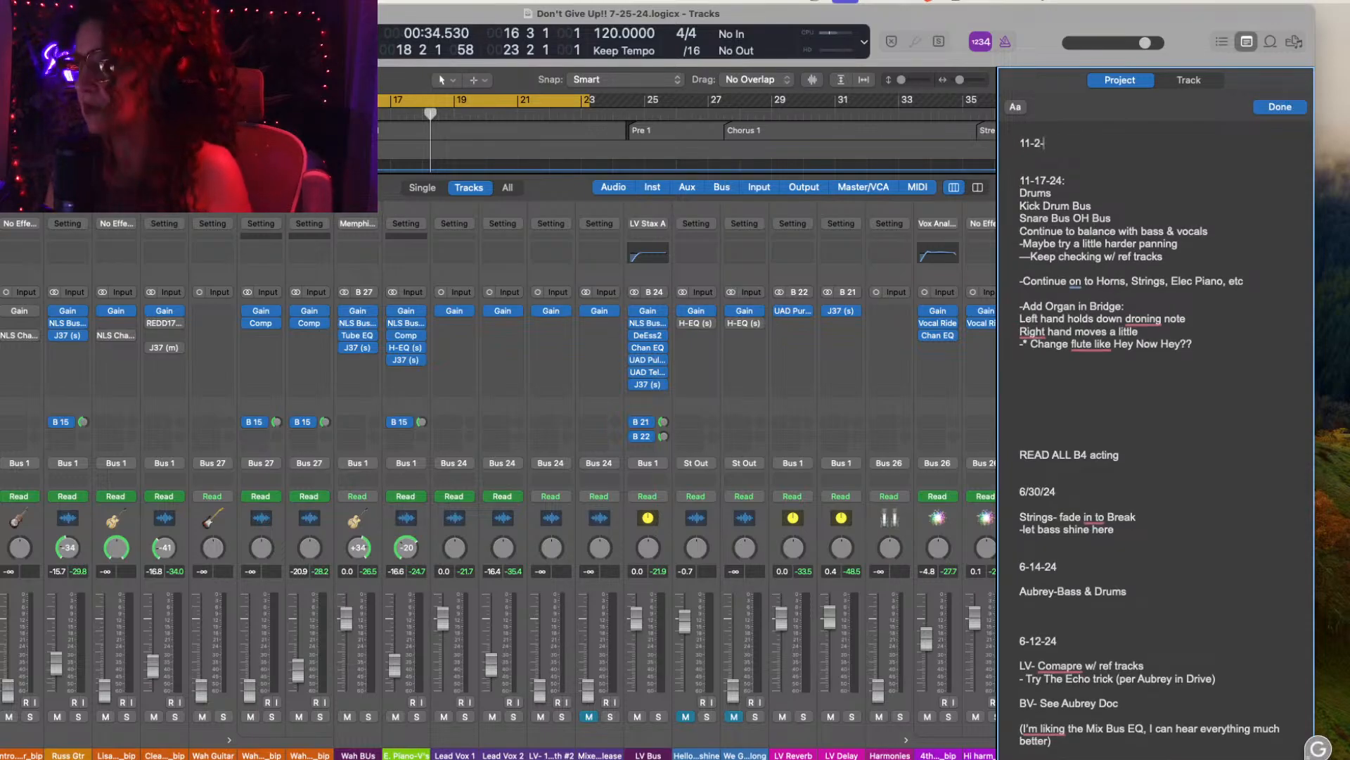
{"action": "type", "text": "0-24"}
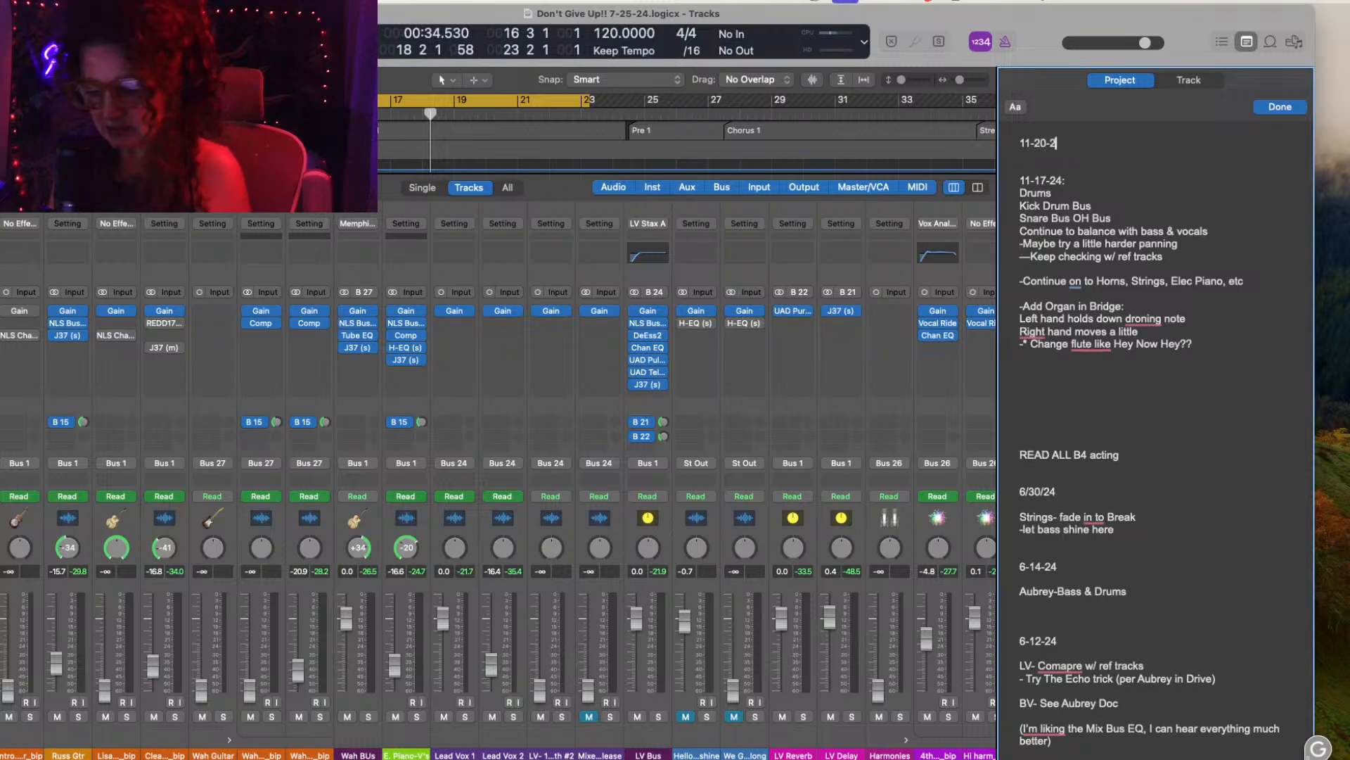
{"action": "key", "text": "Return"}
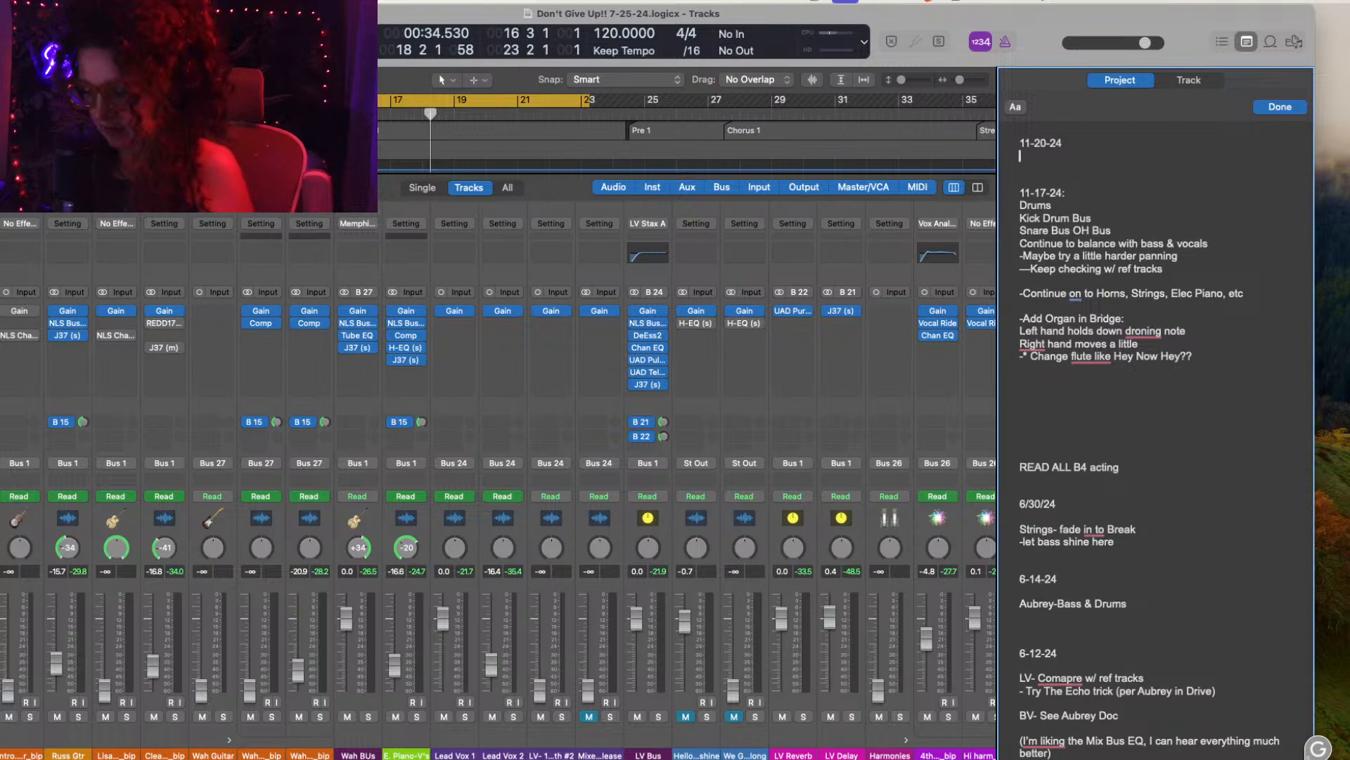
Step: Write "Logic EQ- hi pass filter ?" and "Horns" under the 11-20-24 date, finish editing and close the project notes
{"action": "type", "text": "Lo"}
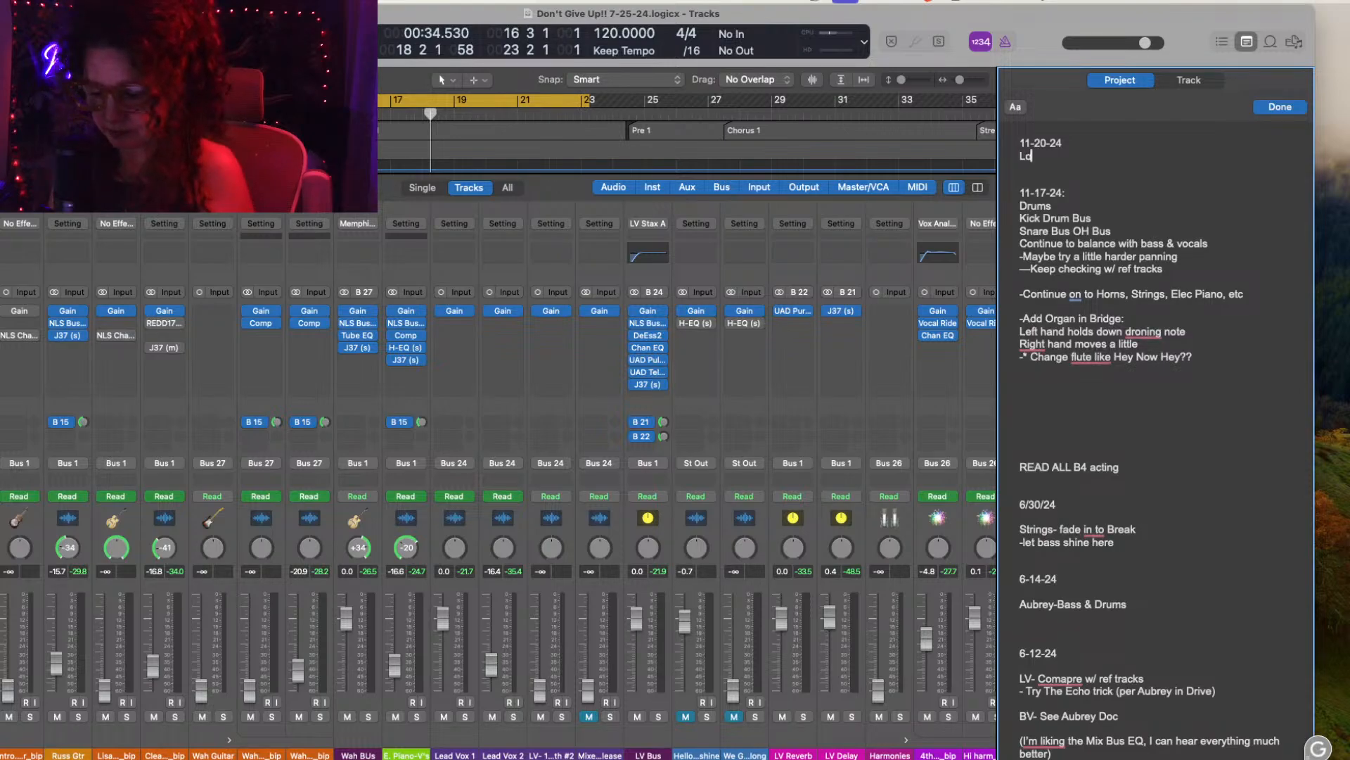
{"action": "type", "text": "gic EQ"}
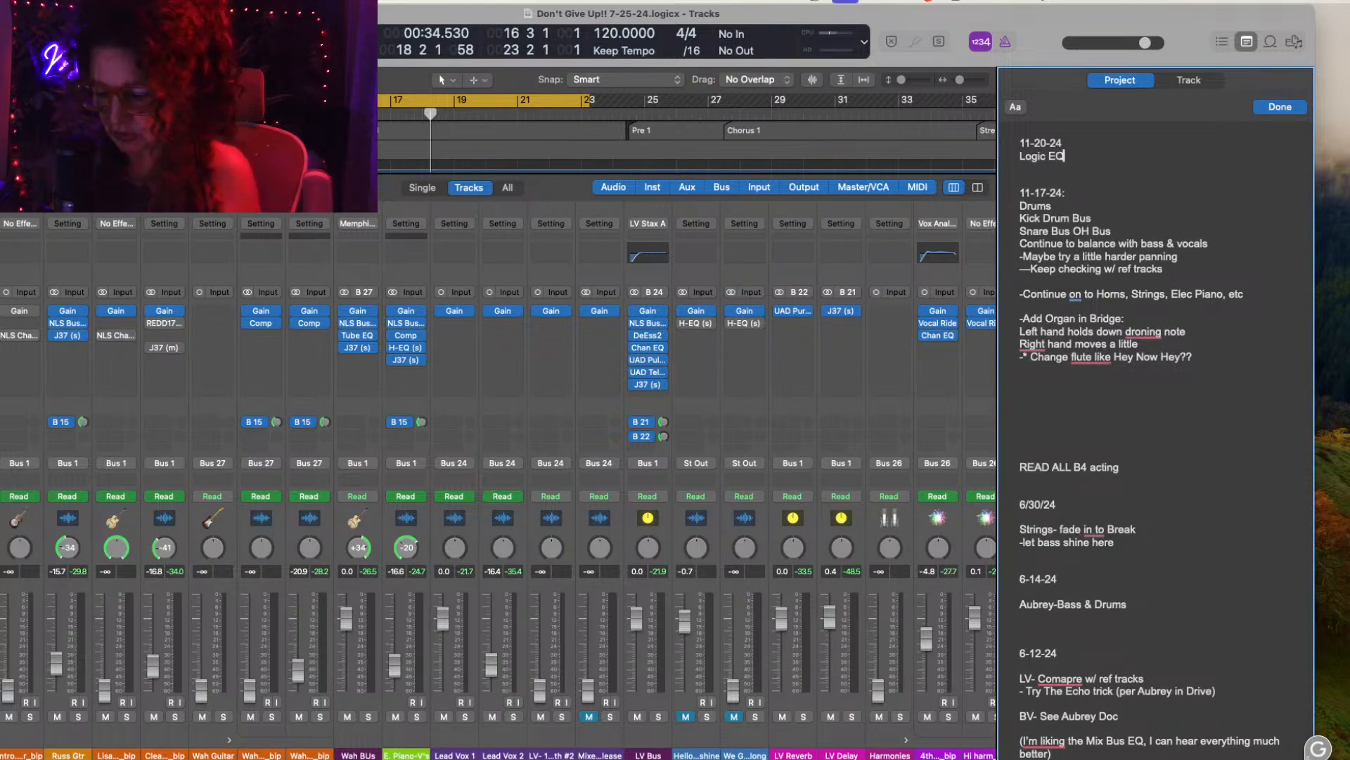
{"action": "type", "text": "- h"}
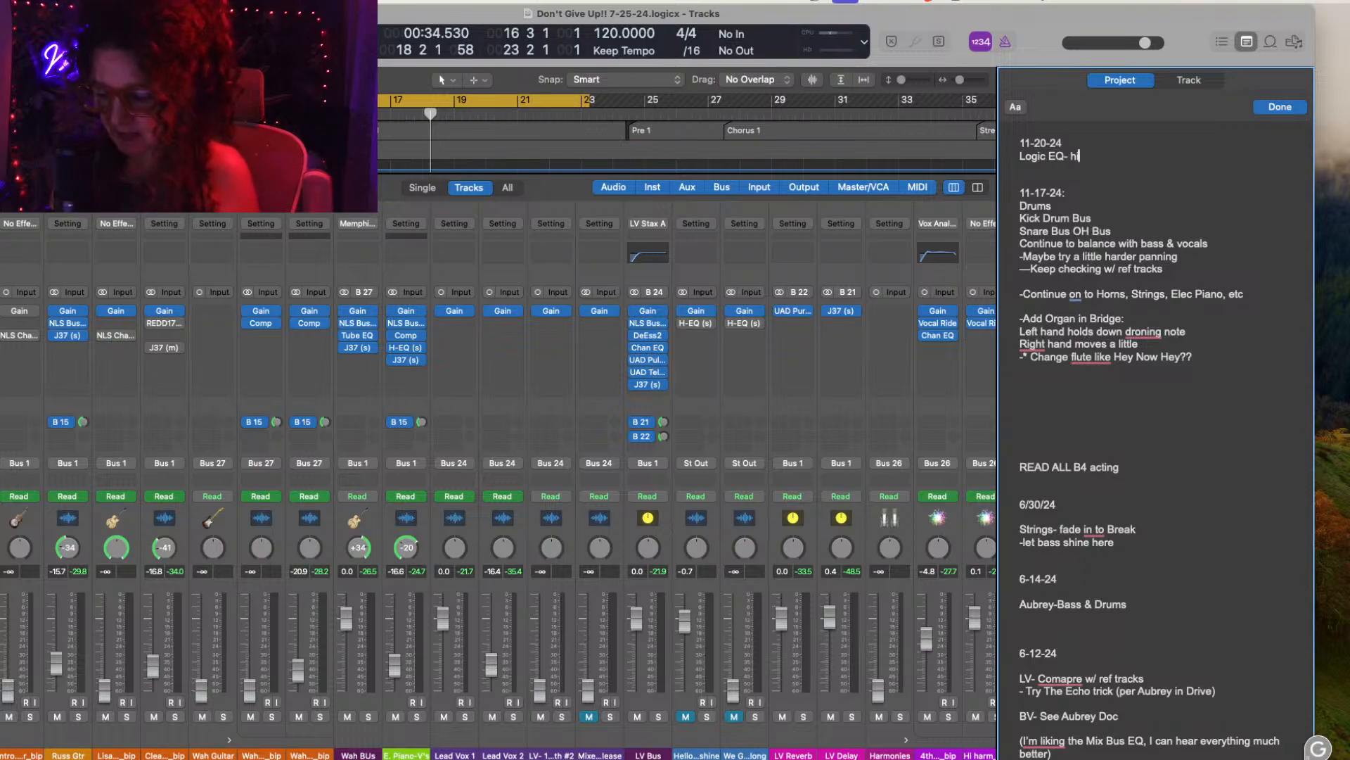
{"action": "type", "text": "i pass f"}
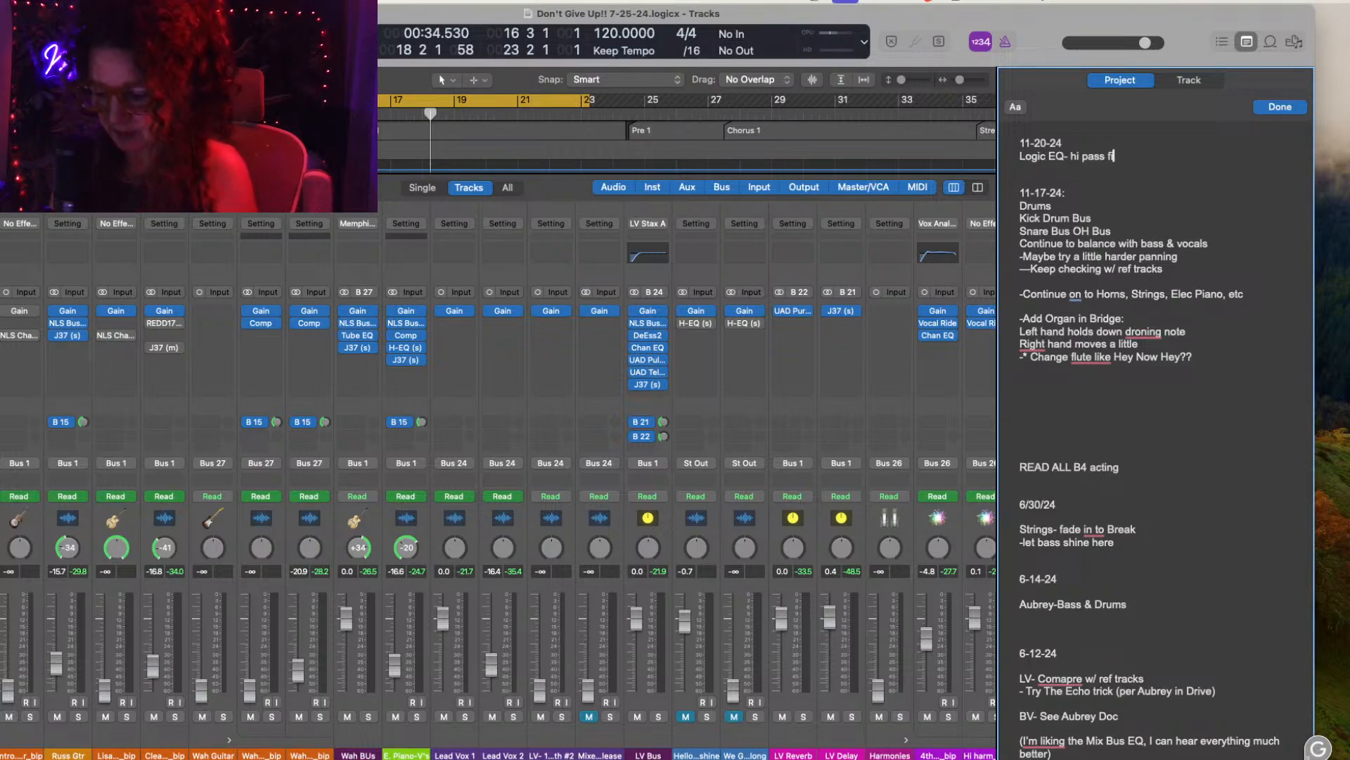
{"action": "type", "text": "ilter "}
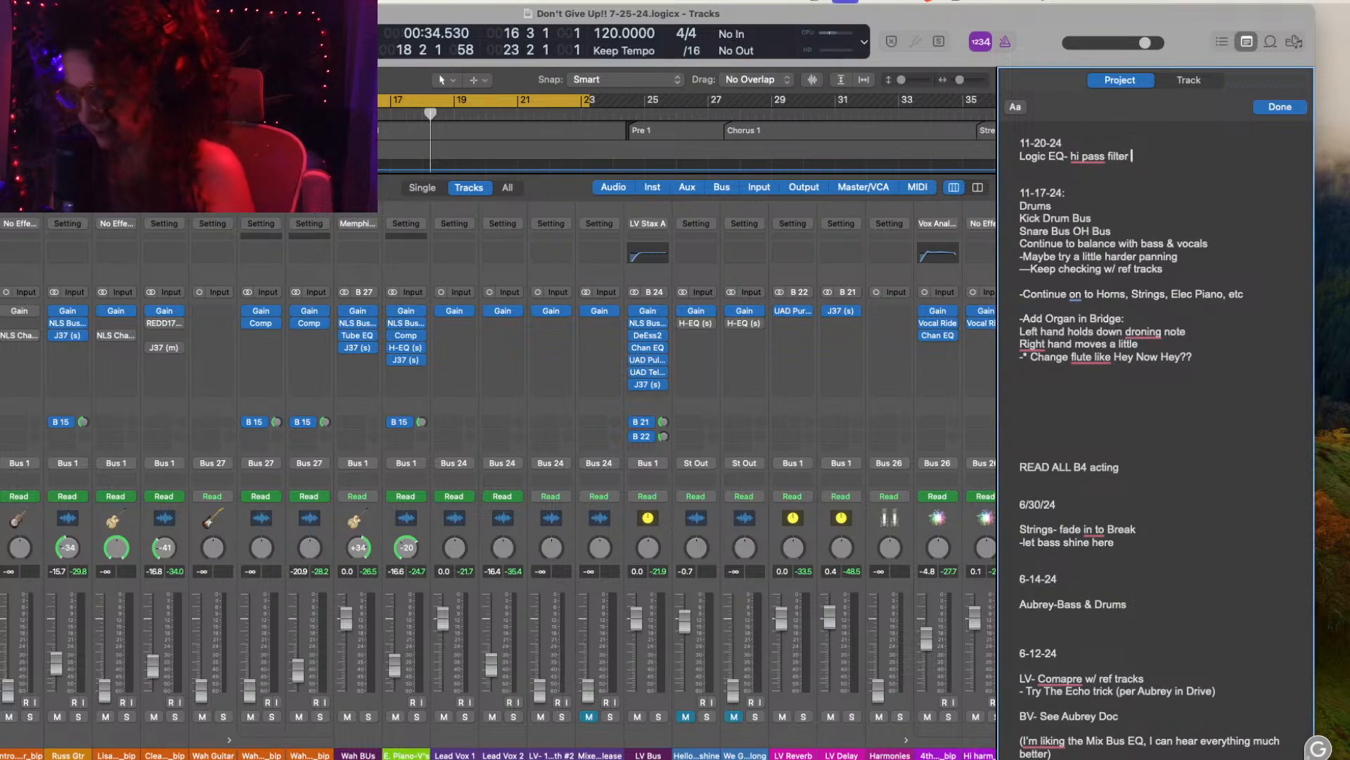
{"action": "type", "text": "?"}
{"action": "key", "text": "Return"}
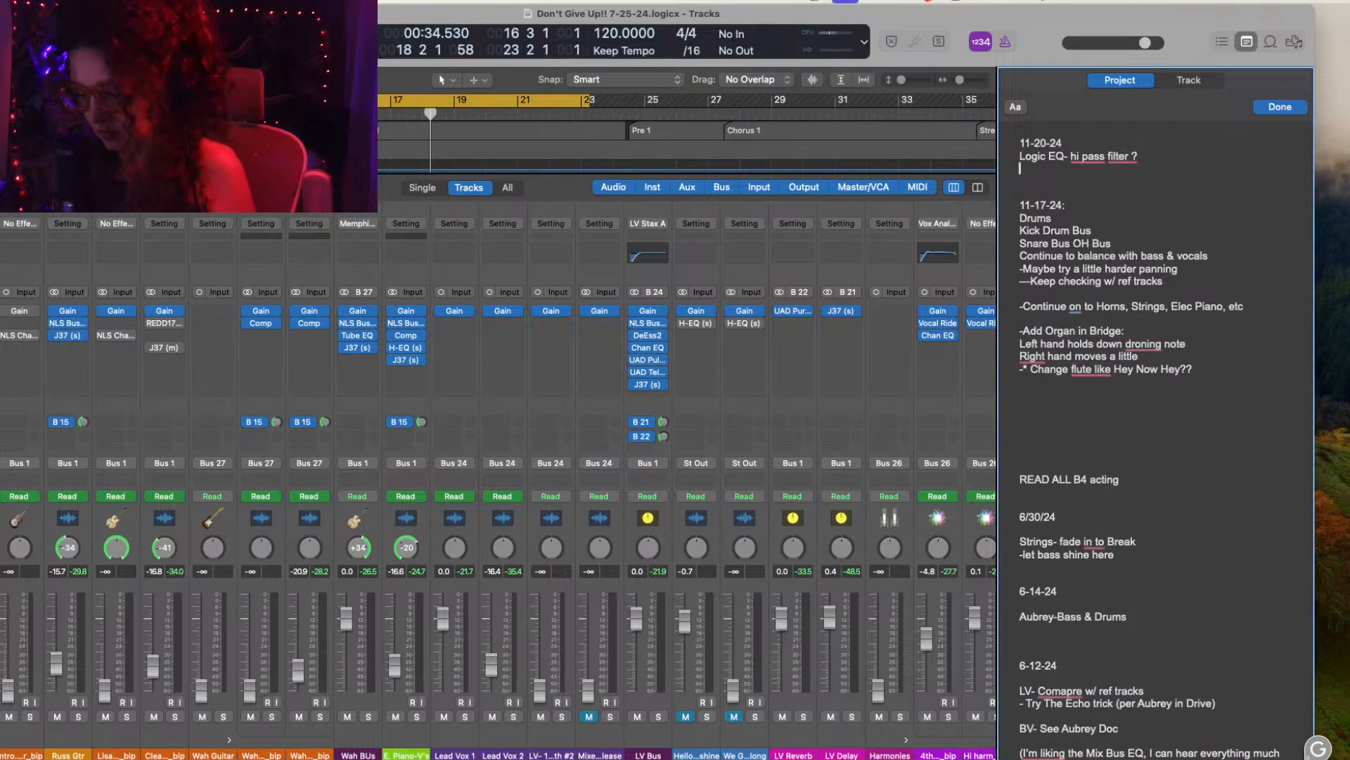
{"action": "type", "text": "Horns"}
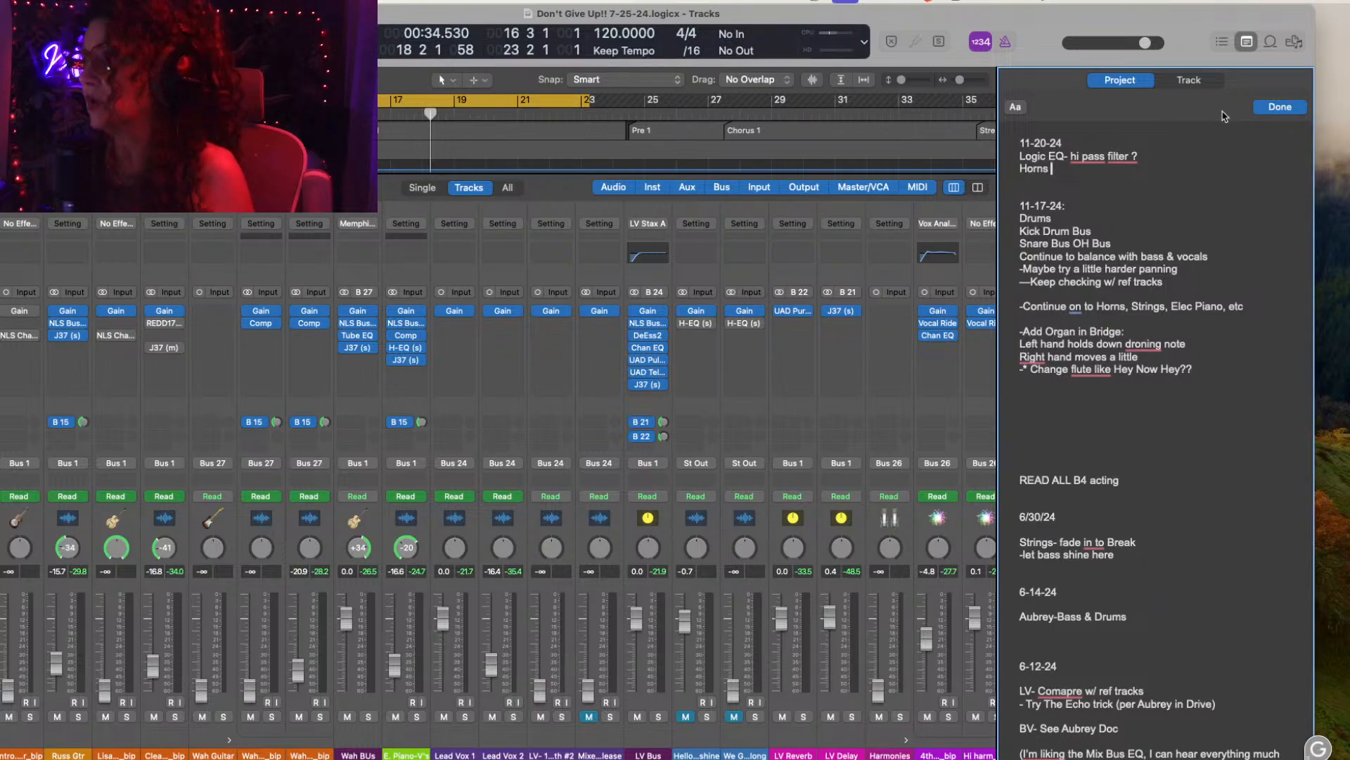
{"action": "left_click", "coordinate": [1278, 107]}
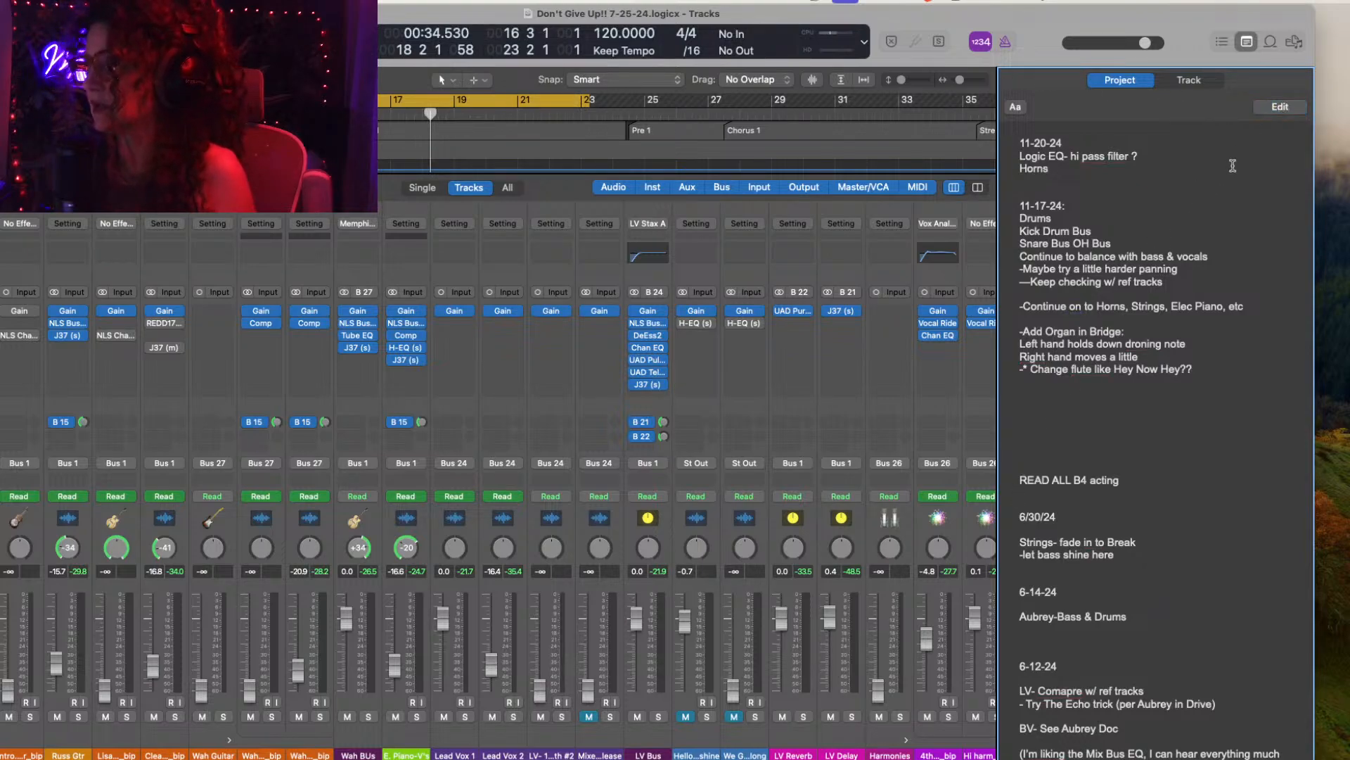
{"action": "left_click", "coordinate": [1247, 42]}
Step: Replace the REDD17 on the Flute Solo track with the stereo NLS Buss plug-in and close its window
{"action": "scroll", "coordinate": [1076, 453], "scroll_direction": "right", "scroll_amount": 5}
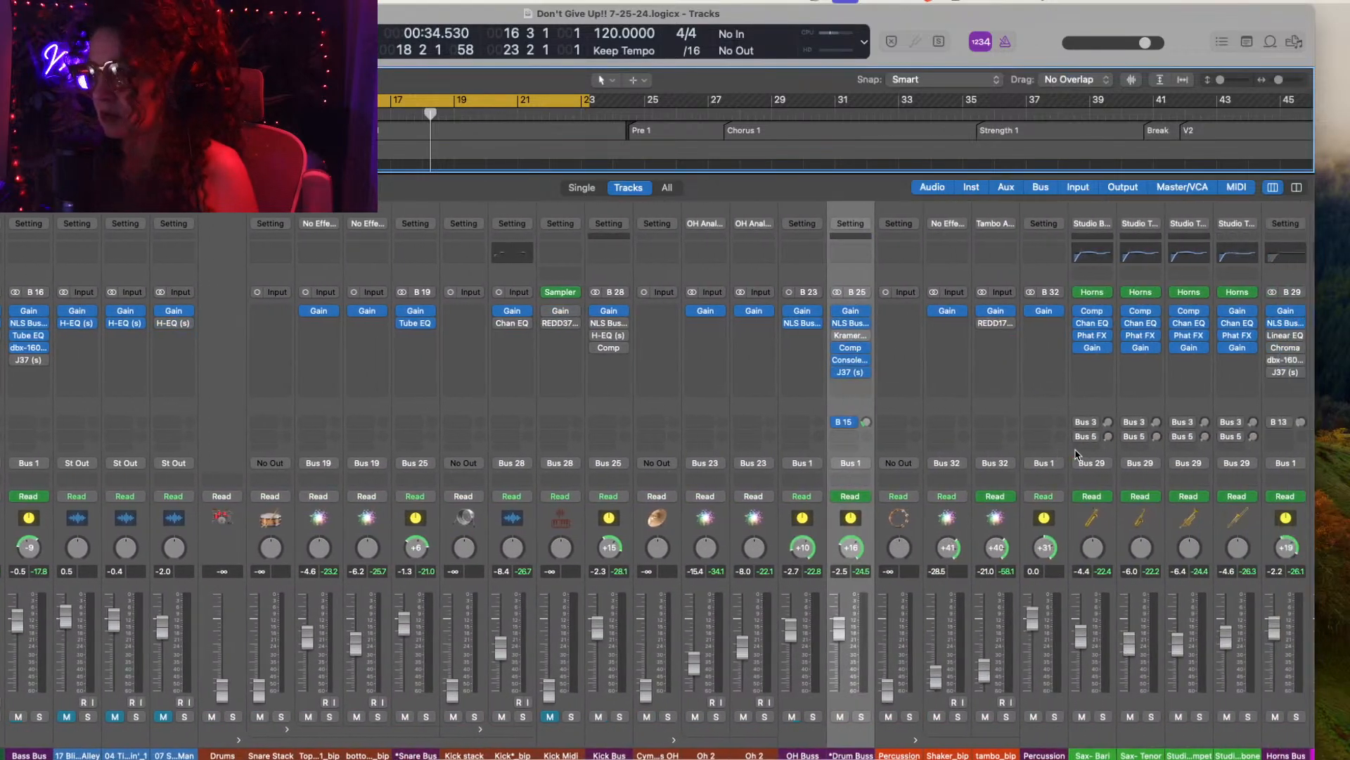
{"action": "scroll", "coordinate": [1076, 454], "scroll_direction": "right", "scroll_amount": 15}
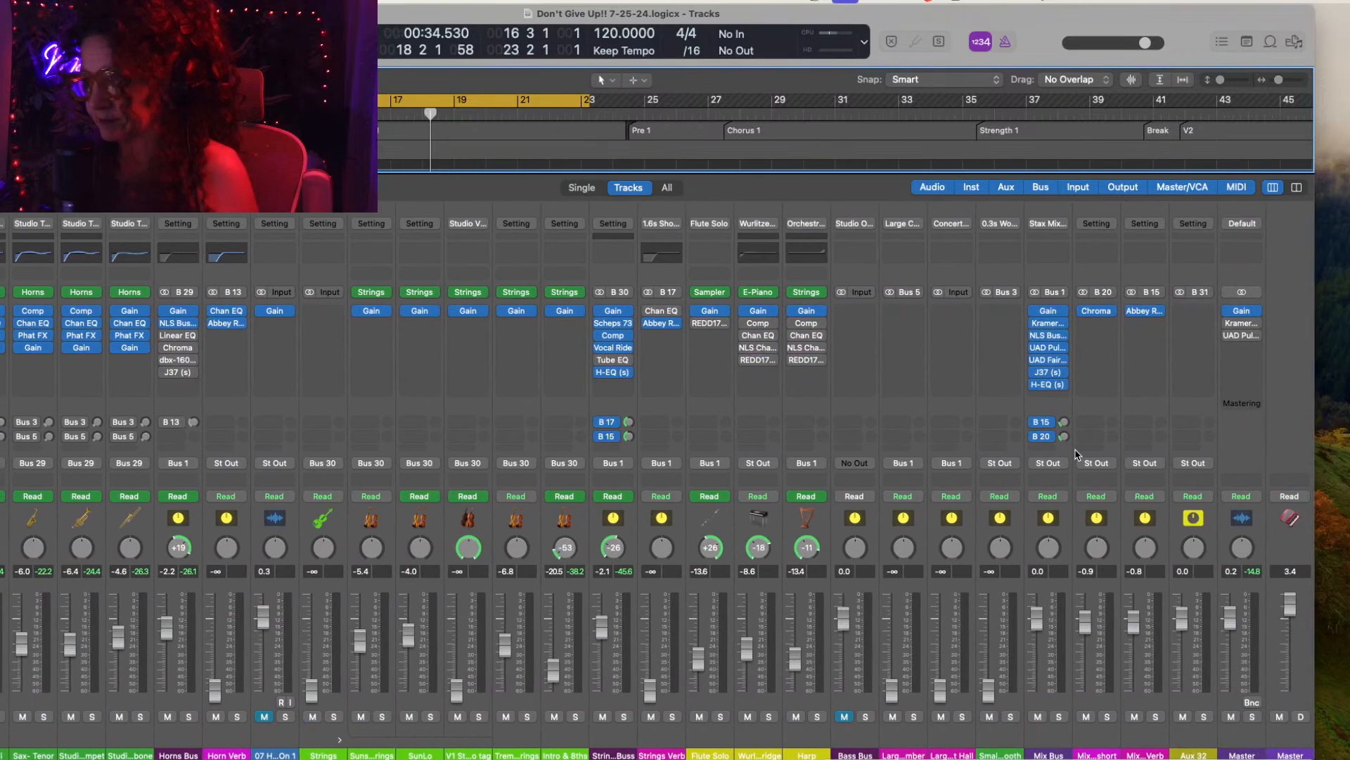
{"action": "scroll", "coordinate": [529, 536], "scroll_direction": "left", "scroll_amount": 3}
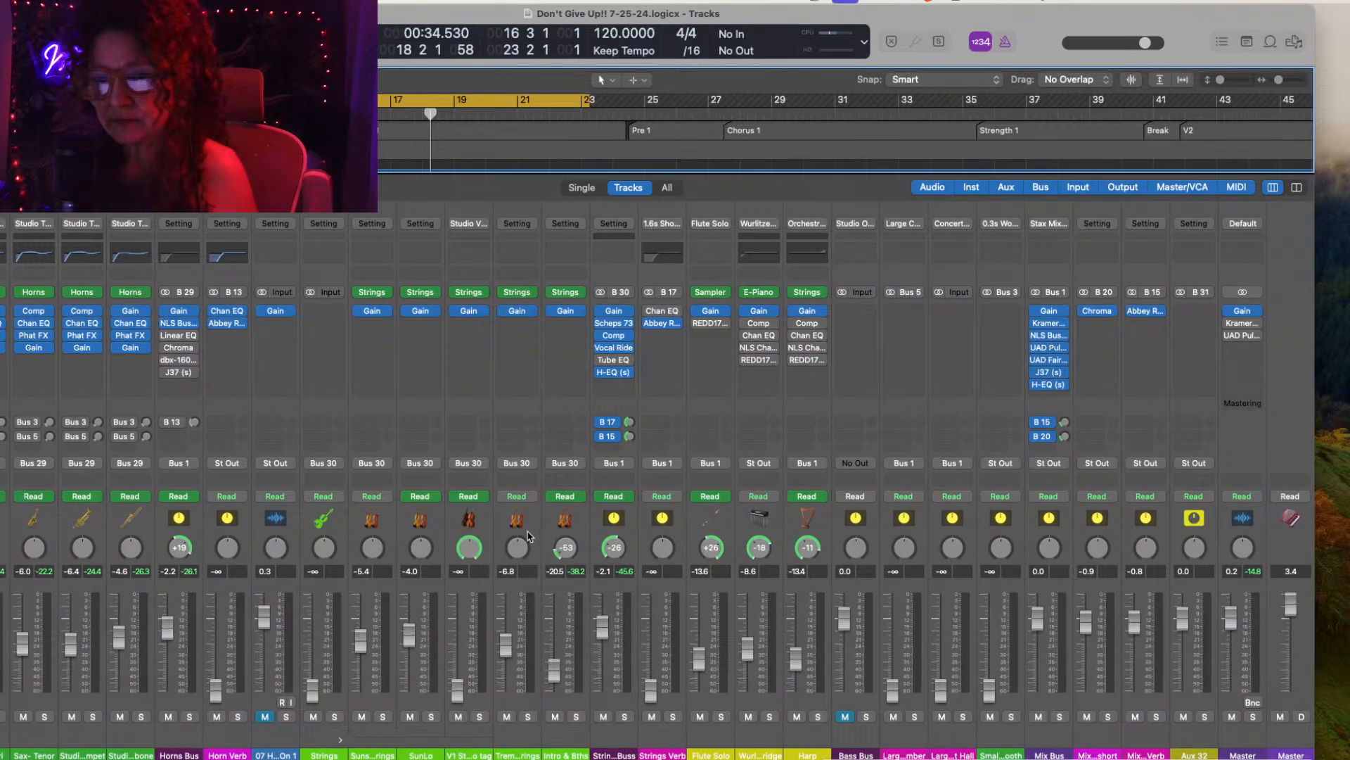
{"action": "scroll", "coordinate": [529, 536], "scroll_direction": "left", "scroll_amount": 1}
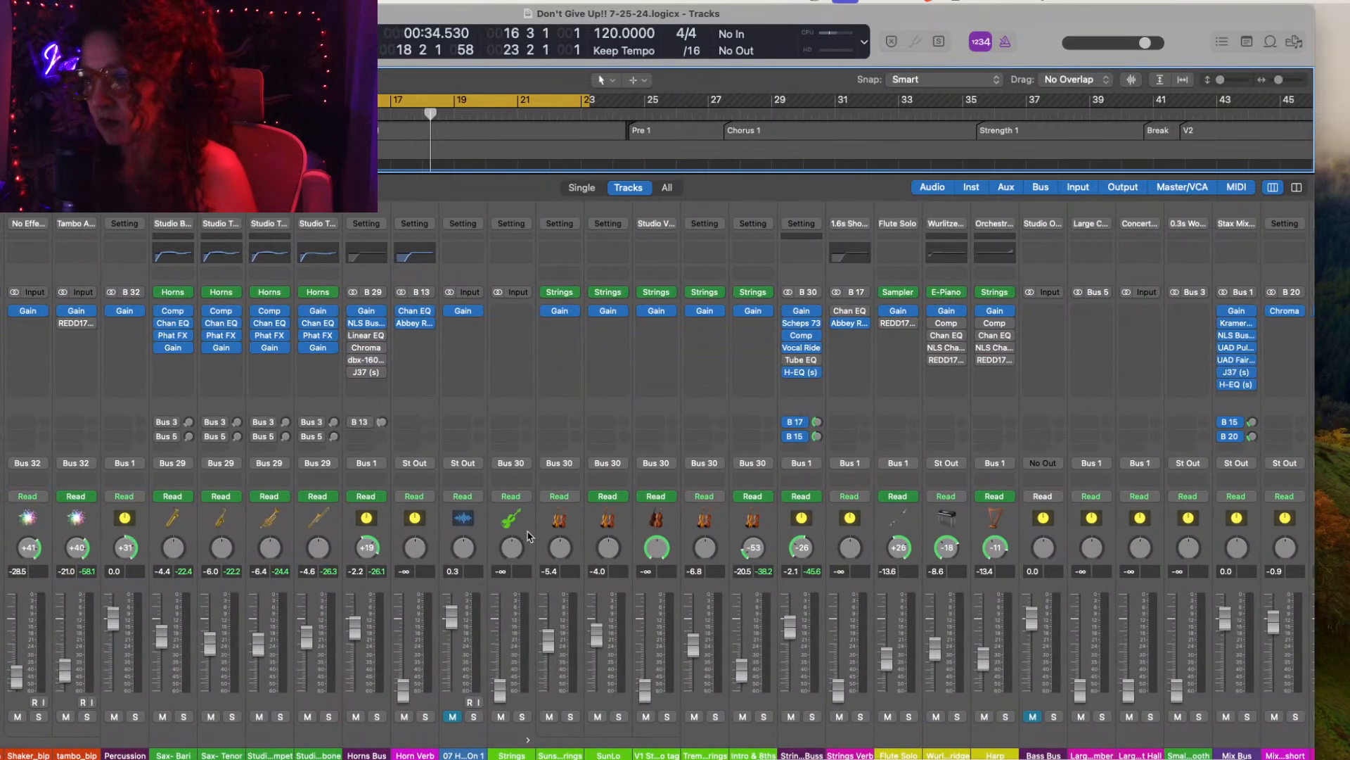
{"action": "scroll", "coordinate": [529, 536], "scroll_direction": "right", "scroll_amount": 4}
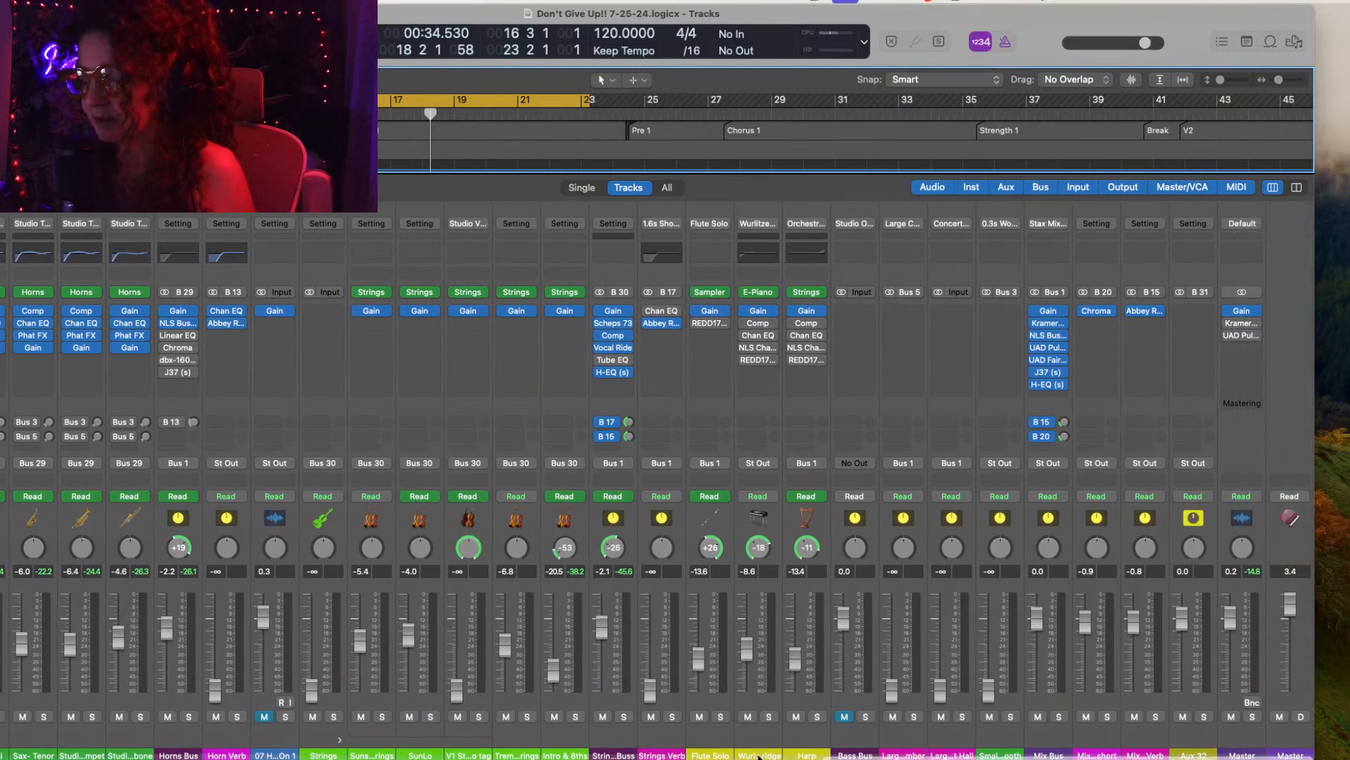
{"action": "left_click", "coordinate": [759, 692]}
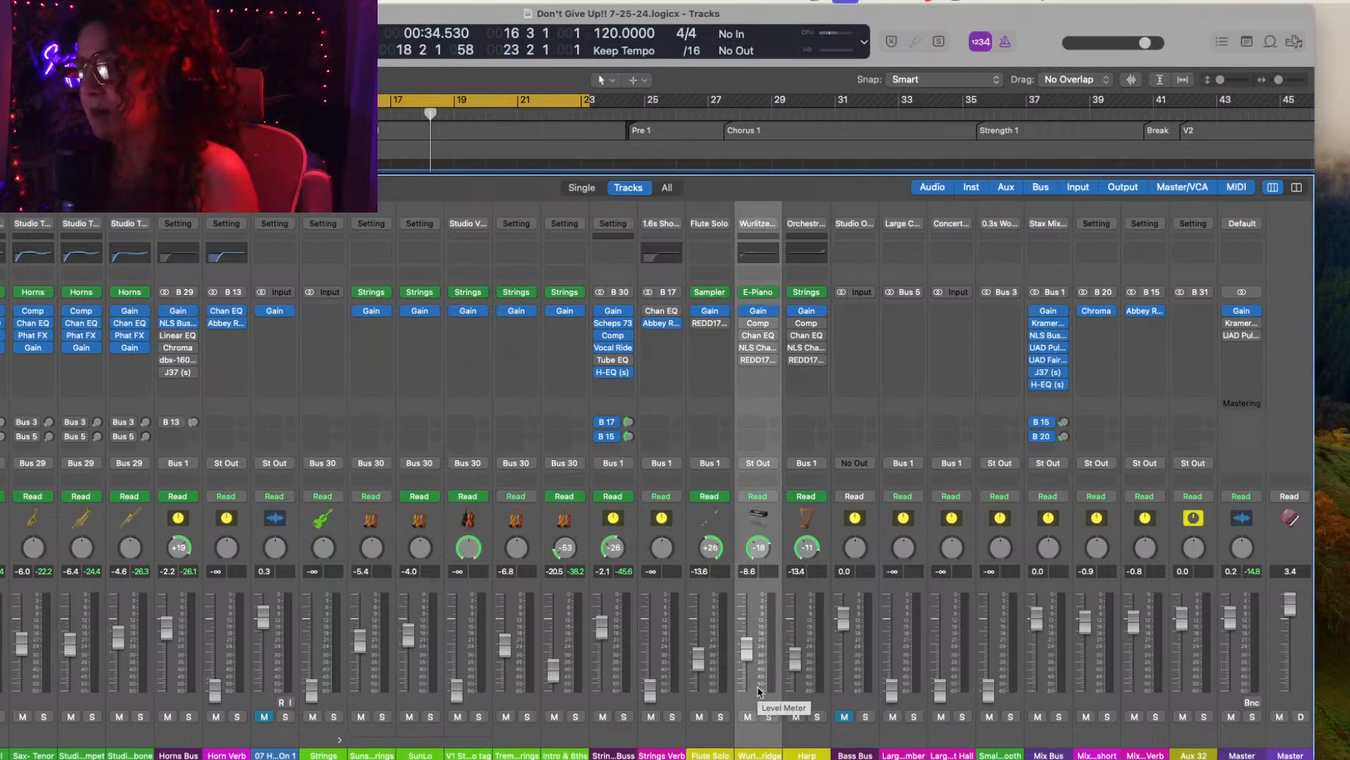
{"action": "left_click", "coordinate": [724, 325]}
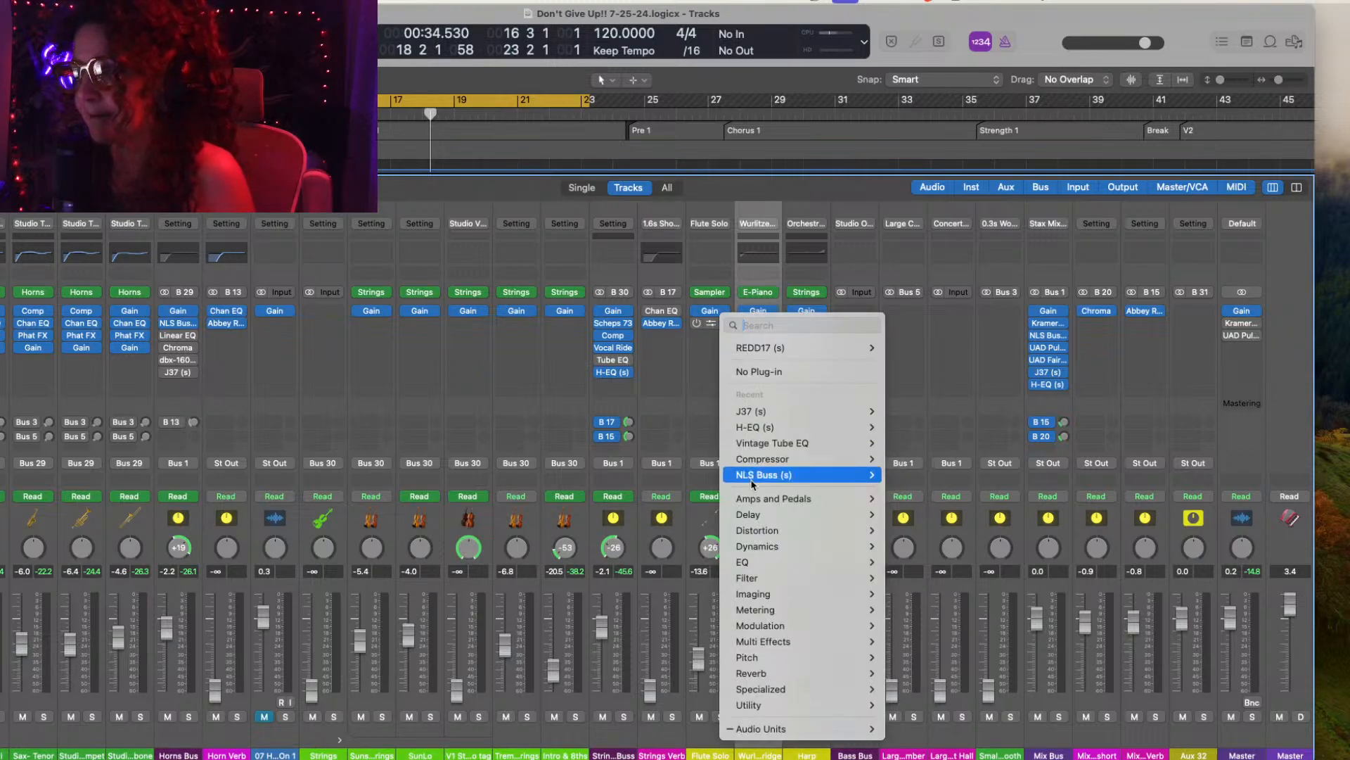
{"action": "mouse_move", "coordinate": [752, 483]}
{"action": "left_click", "coordinate": [906, 475]}
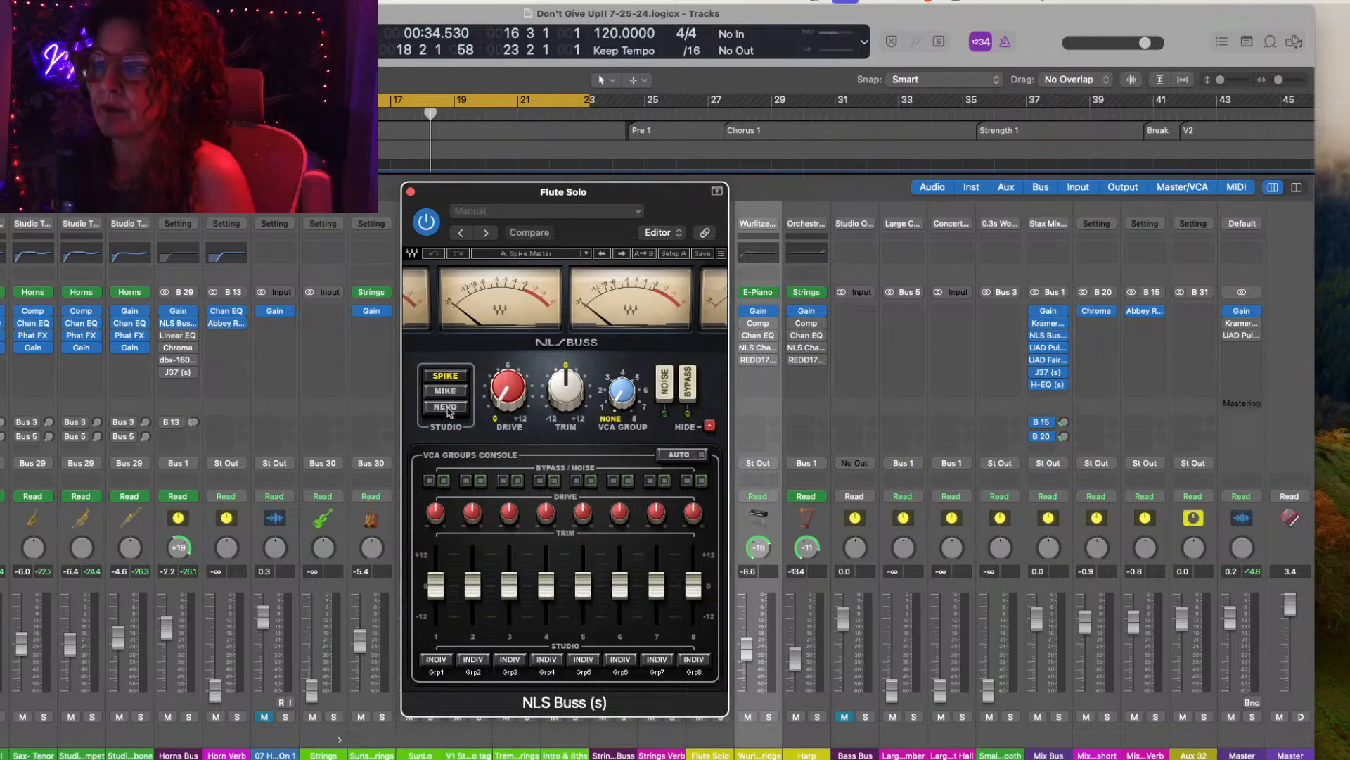
{"action": "left_click", "coordinate": [412, 192]}
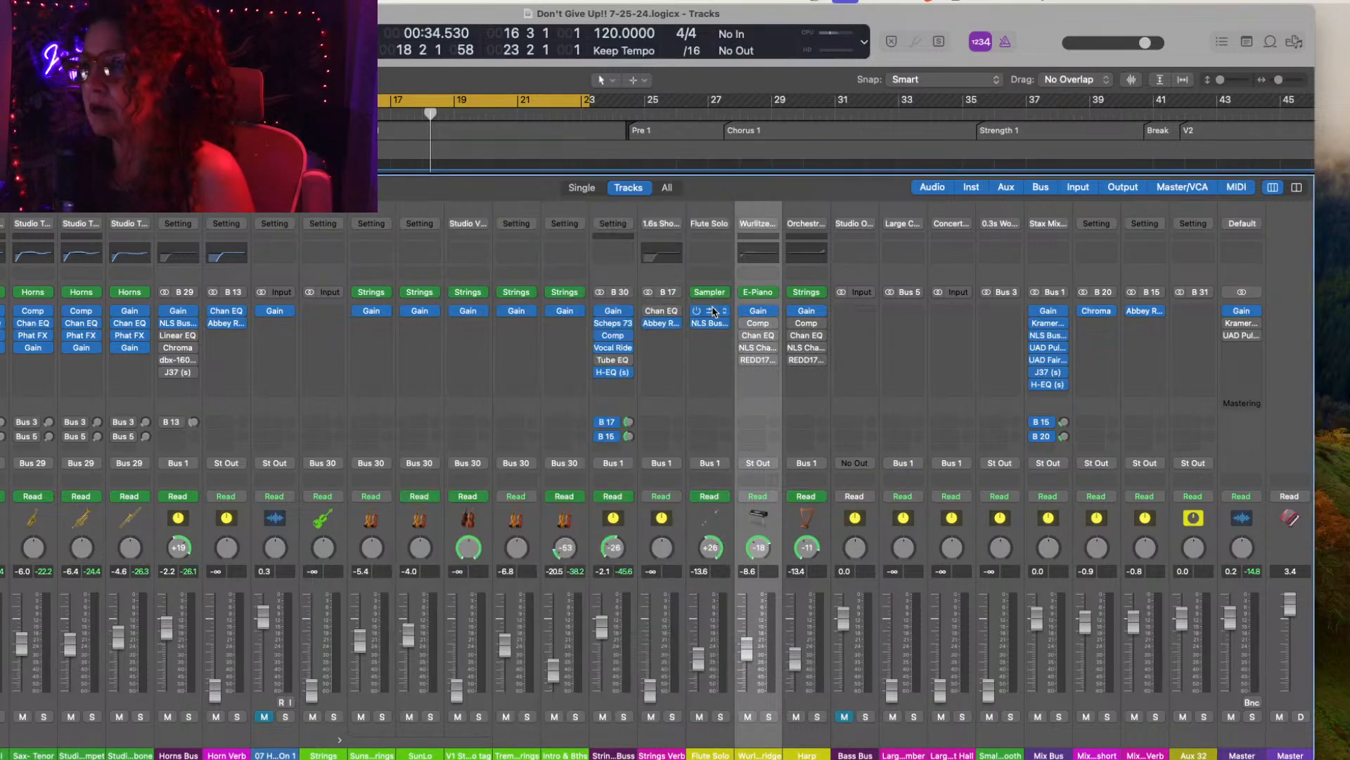
Step: Remove the REDD17 from Wurly-Bridge, move its NLS Channel directly below Gain and check the plug-in's settings
{"action": "left_click", "coordinate": [771, 323]}
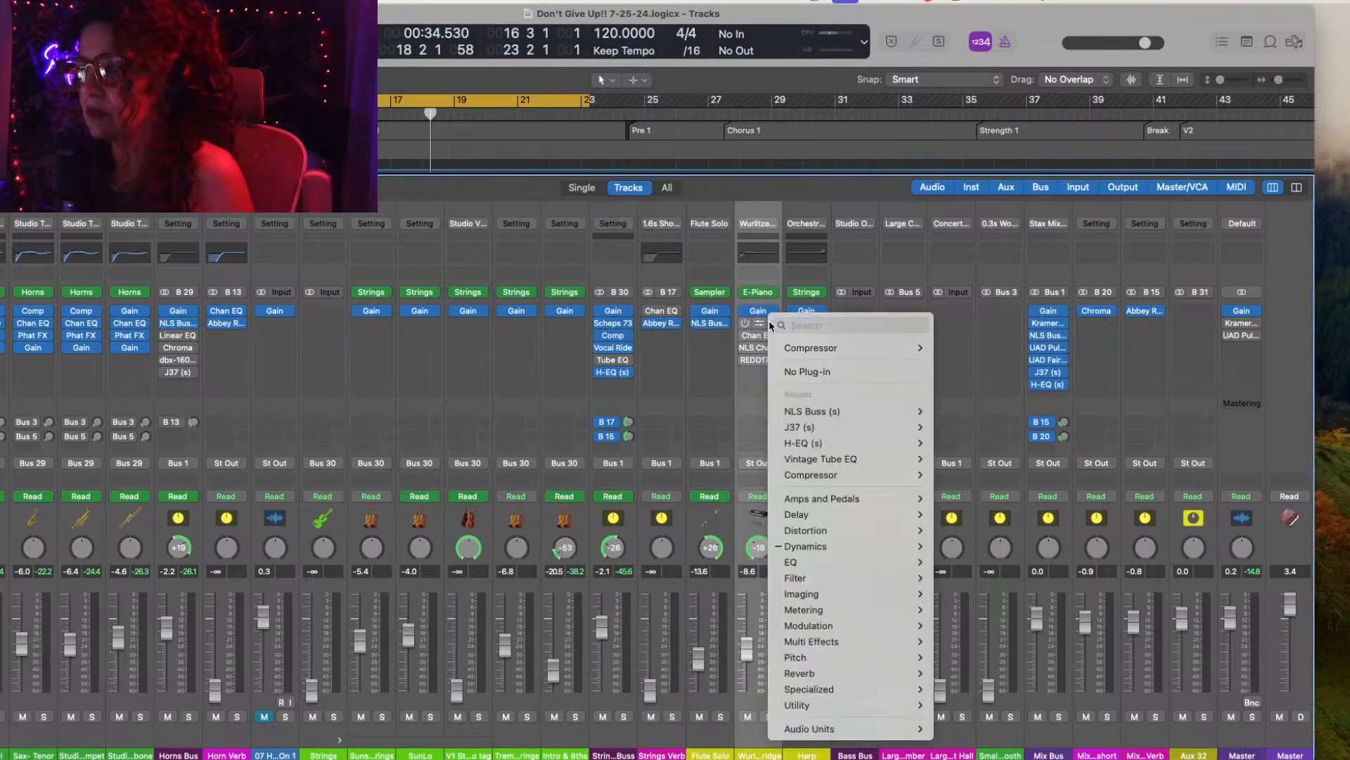
{"action": "left_click", "coordinate": [1050, 21]}
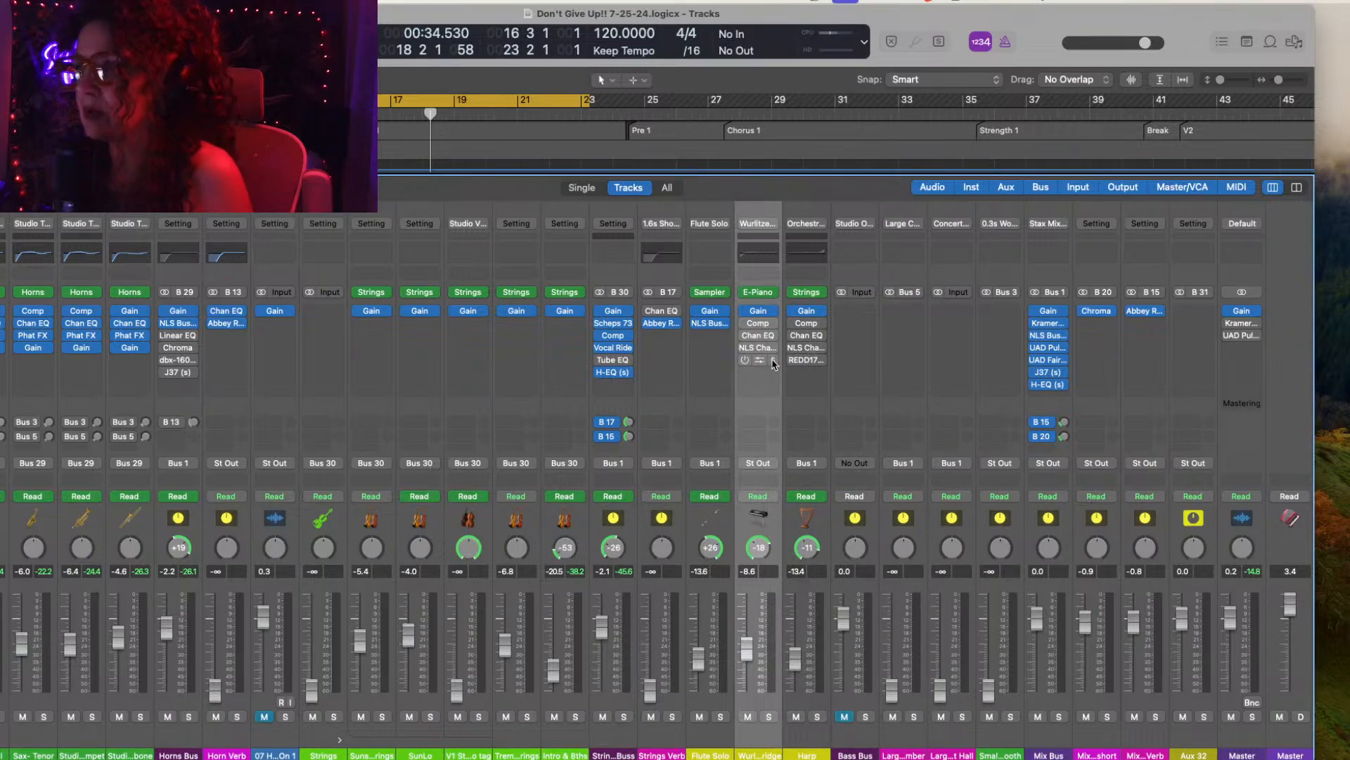
{"action": "left_click", "coordinate": [759, 360]}
{"action": "left_click", "coordinate": [788, 392]}
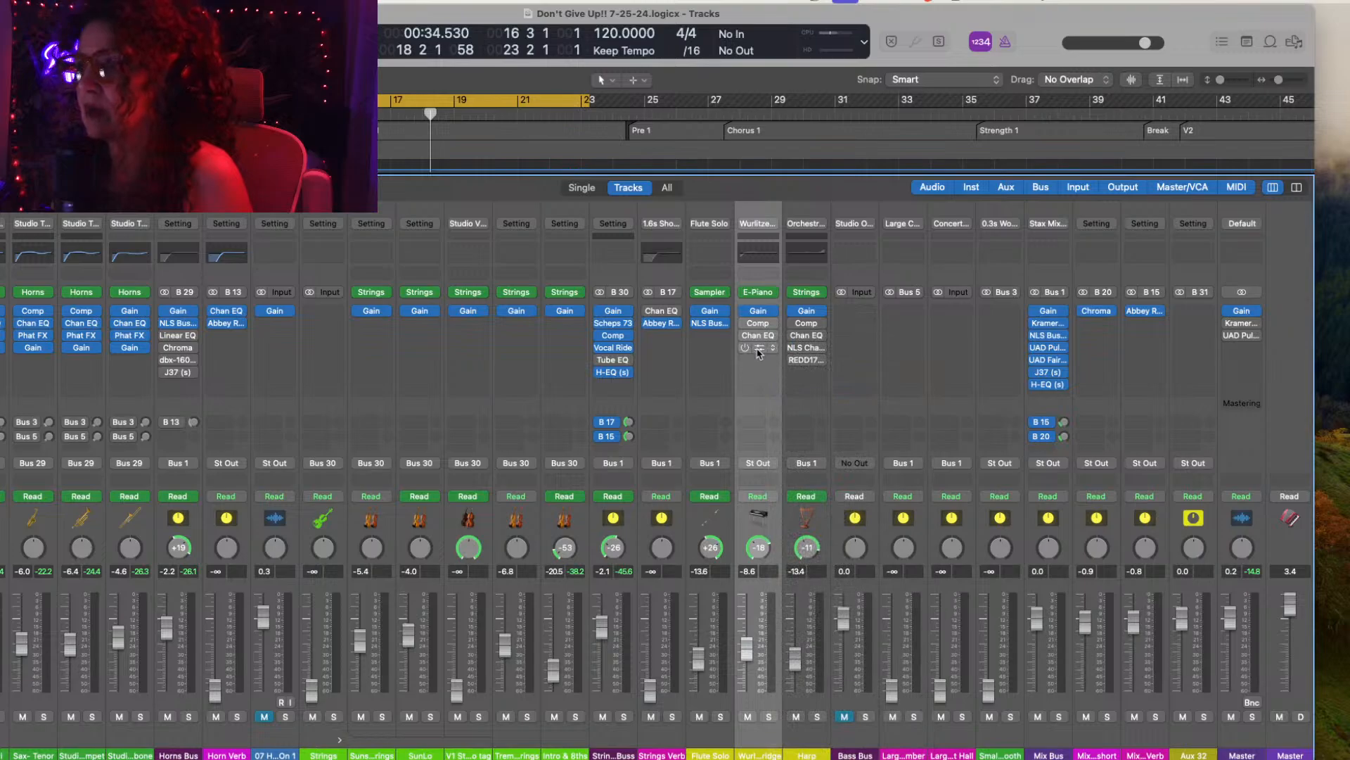
{"action": "left_click_drag", "start_coordinate": [760, 349], "coordinate": [759, 322]}
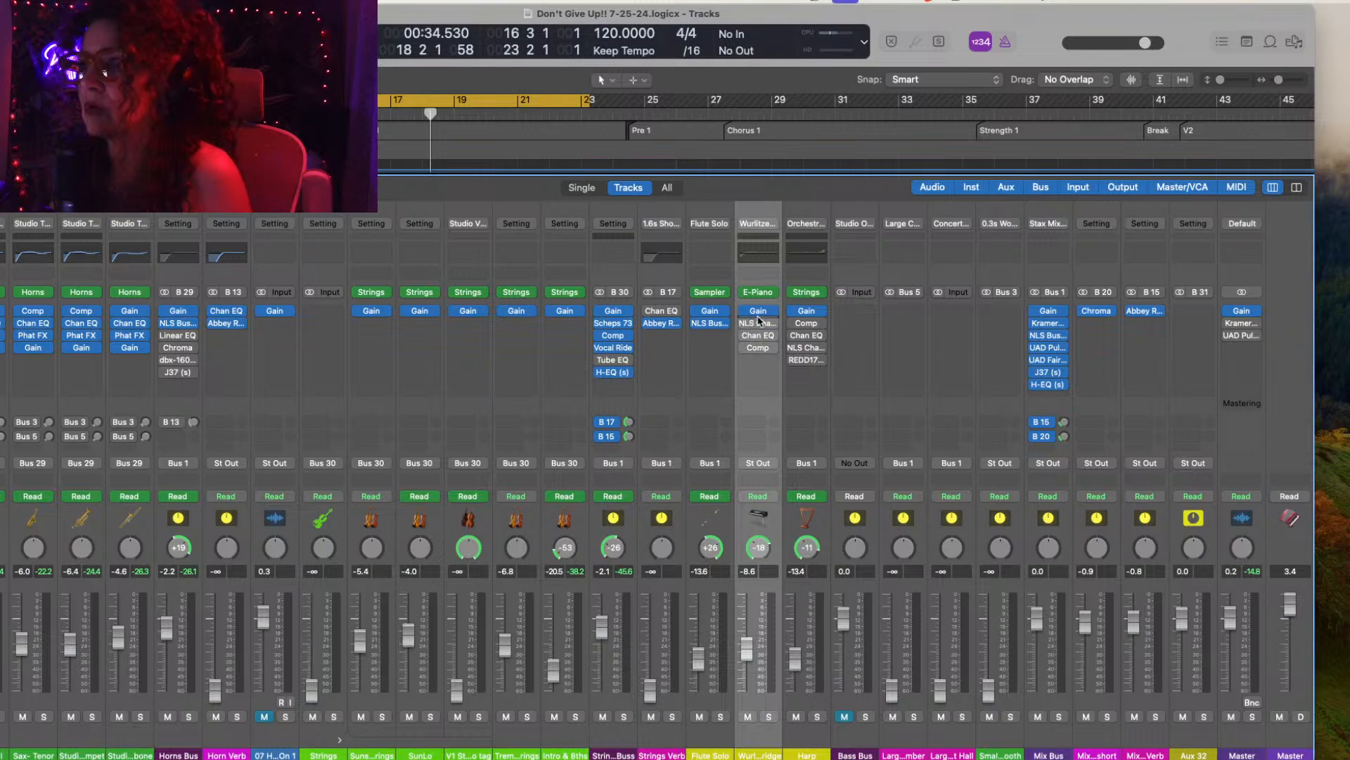
{"action": "left_click", "coordinate": [759, 324]}
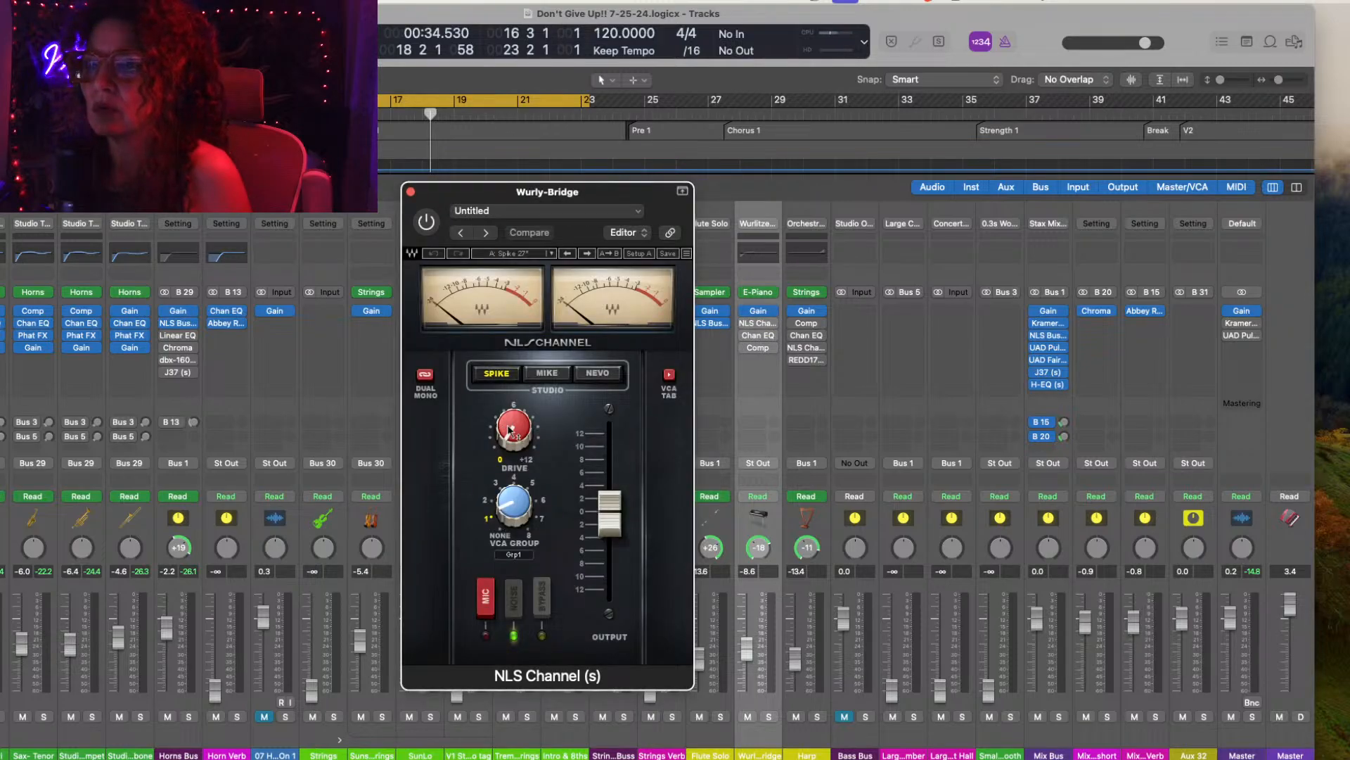
{"action": "left_click", "coordinate": [411, 193]}
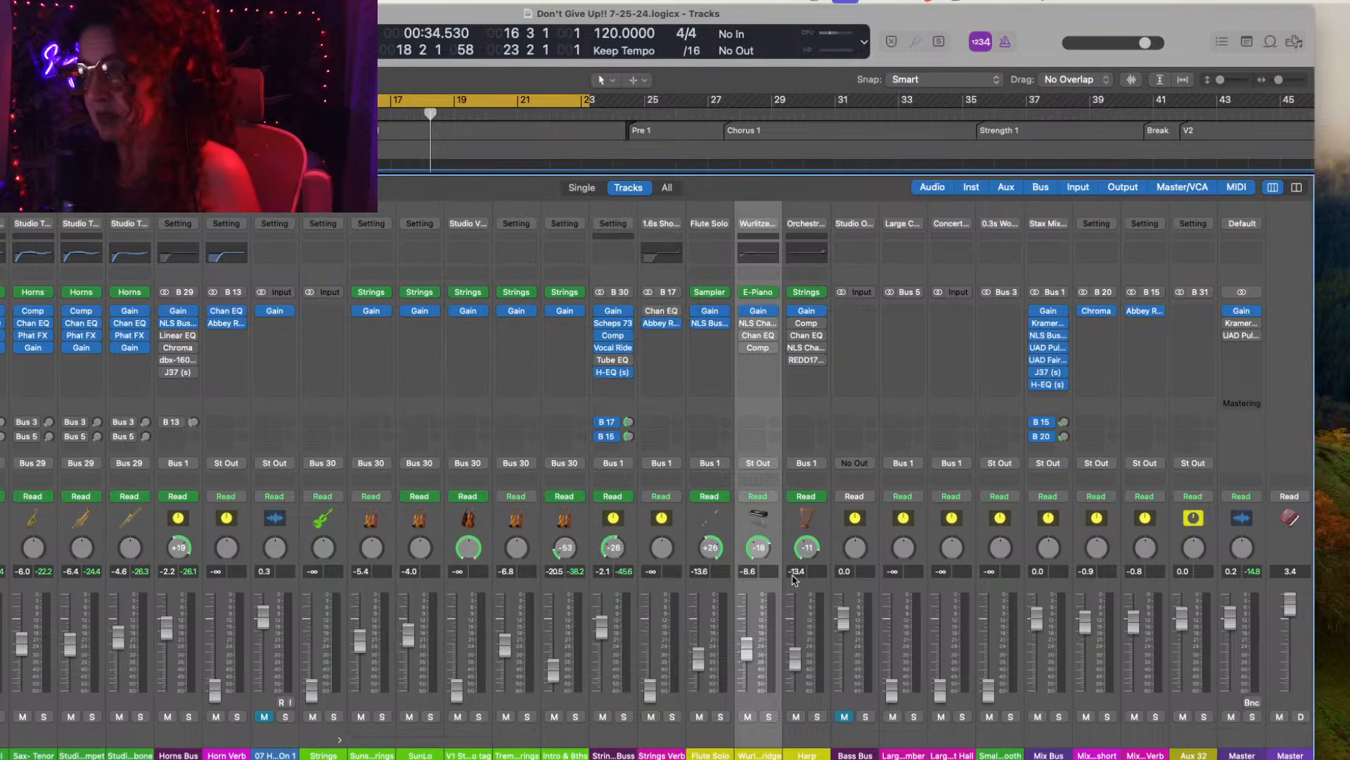
Step: Reload the stereo NLS Channel on the Harp track and move it directly below Gain
{"action": "left_click", "coordinate": [821, 349]}
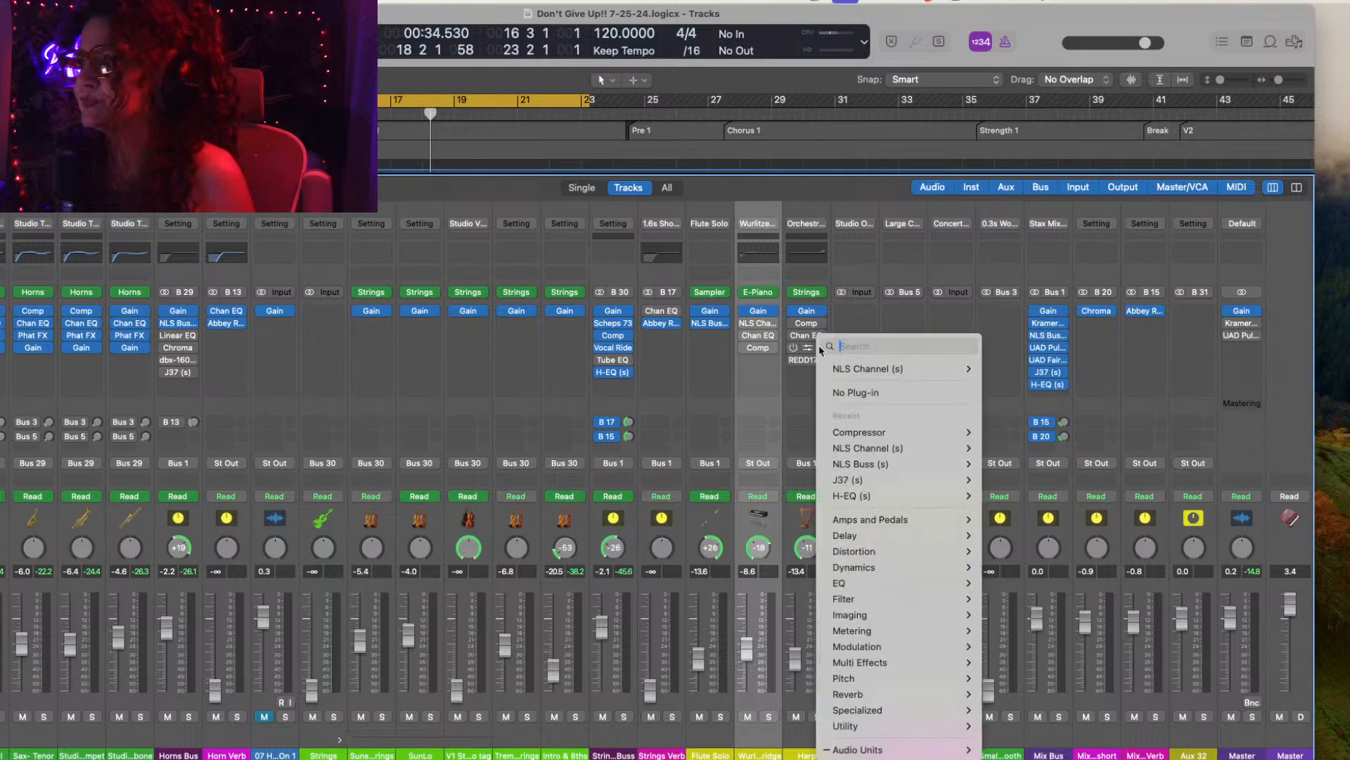
{"action": "mouse_move", "coordinate": [876, 369]}
{"action": "left_click", "coordinate": [1006, 369]}
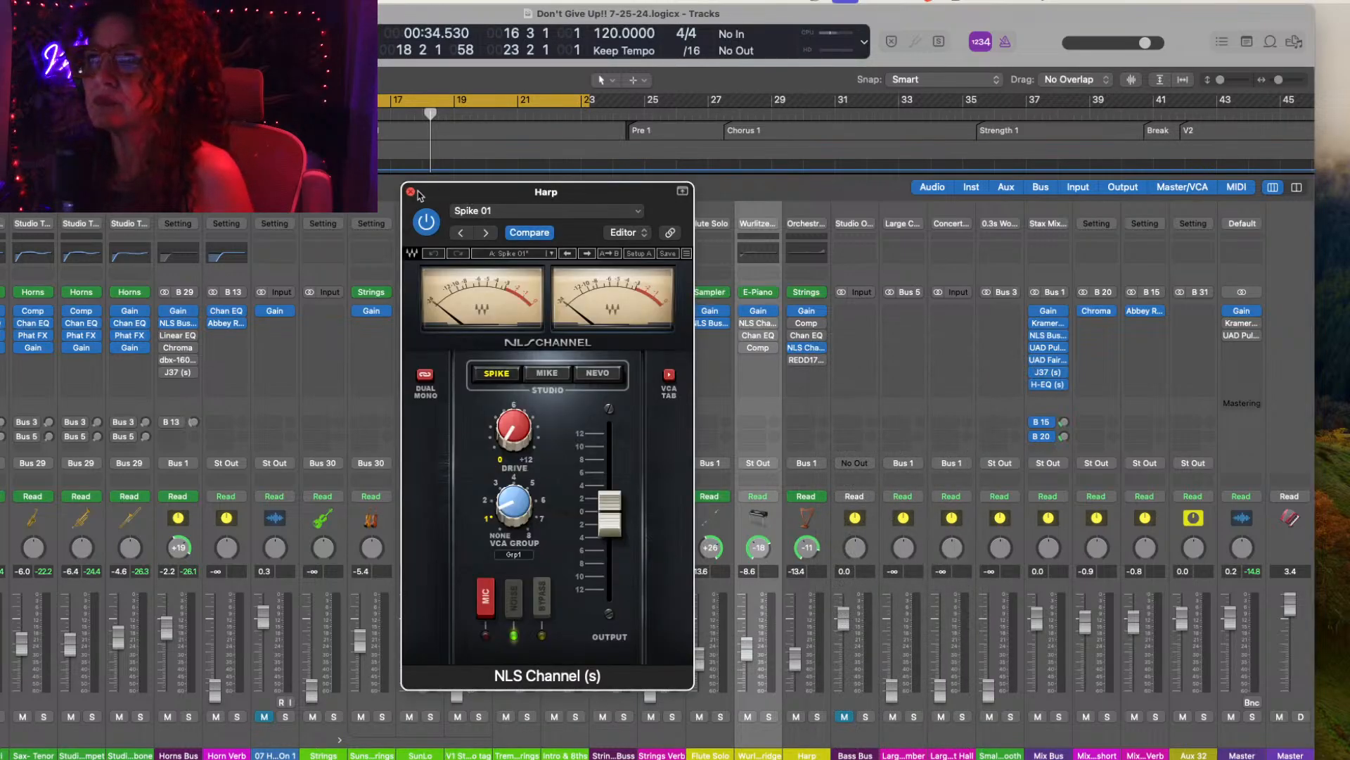
{"action": "left_click", "coordinate": [411, 192]}
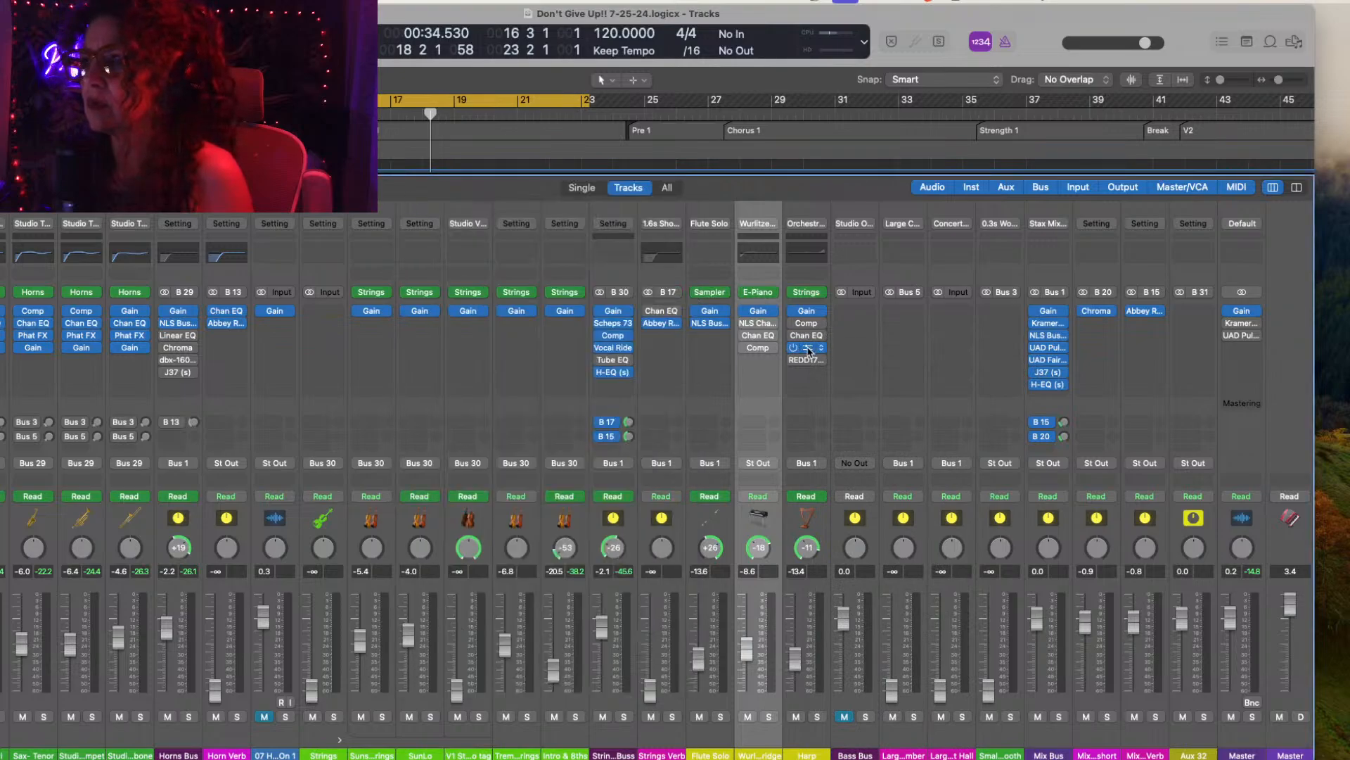
{"action": "left_click_drag", "start_coordinate": [809, 350], "coordinate": [810, 324]}
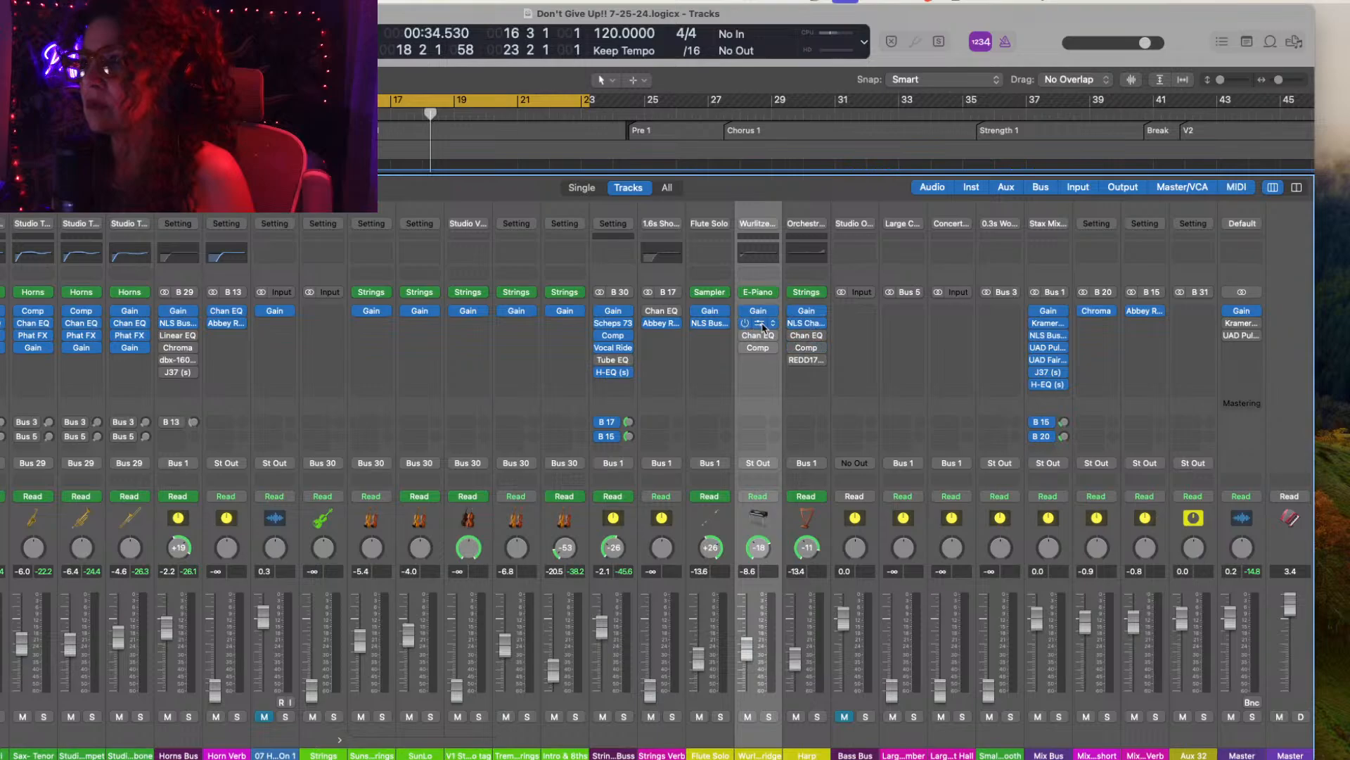
Step: Activate the NLS Channel on Wurly-Bridge and set the NLS Channel on both Harp and Wurly-Bridge to the NEVO studio
{"action": "left_click", "coordinate": [763, 327]}
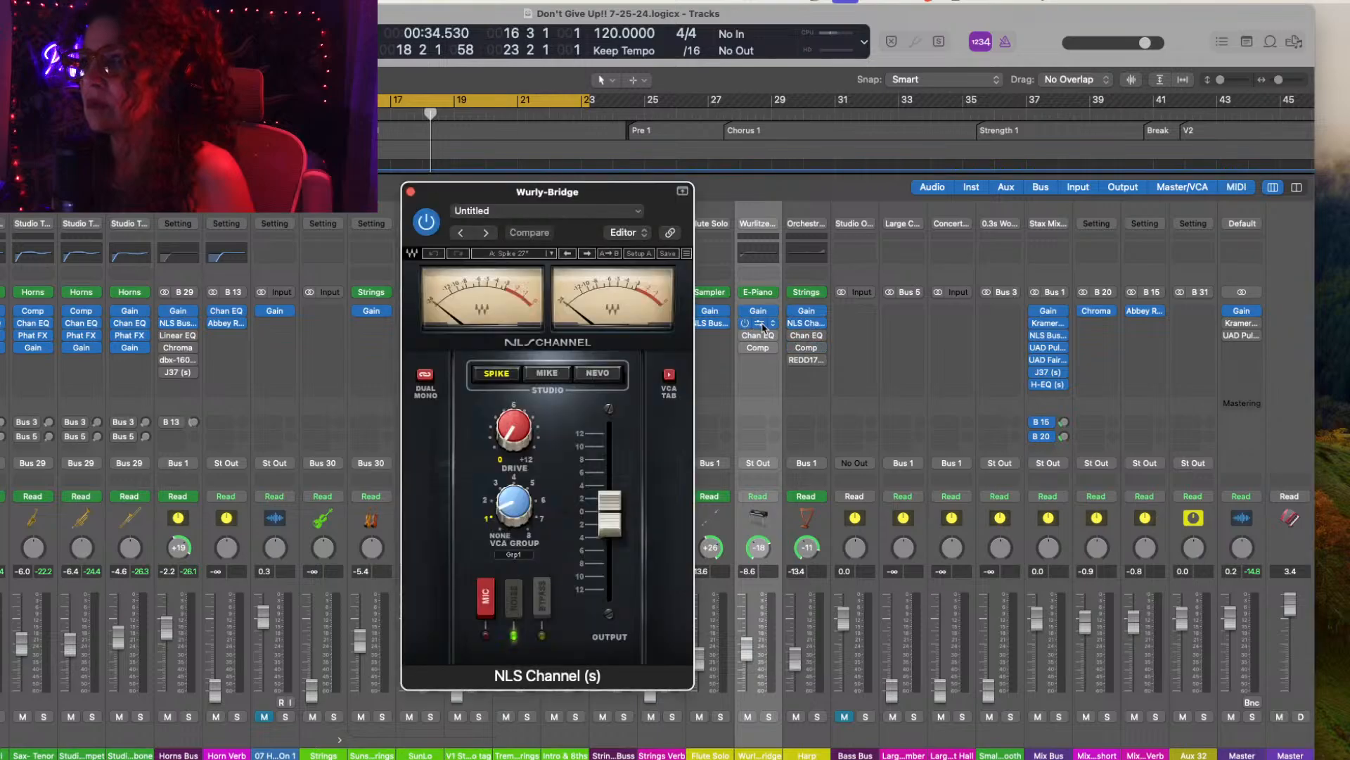
{"action": "left_click", "coordinate": [411, 192]}
{"action": "mouse_move", "coordinate": [771, 337]}
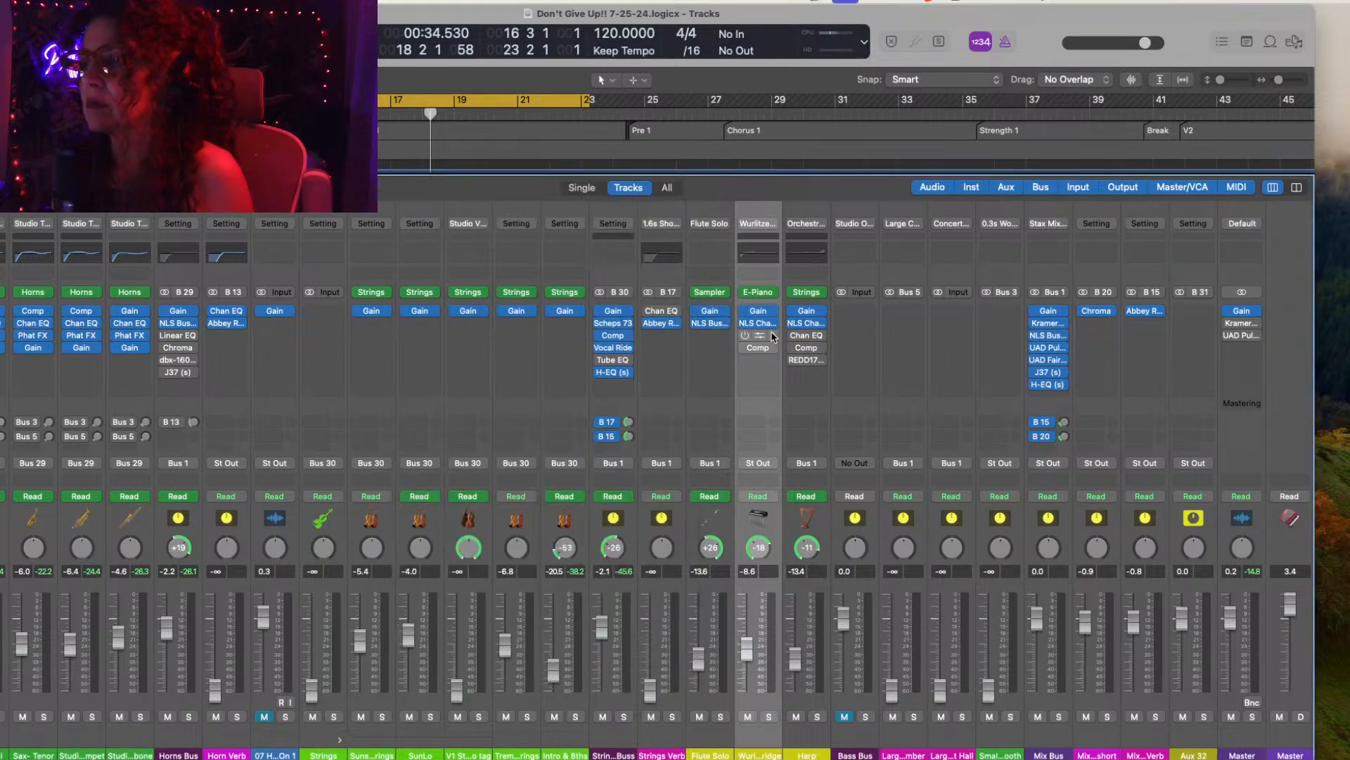
{"action": "left_click", "coordinate": [808, 325]}
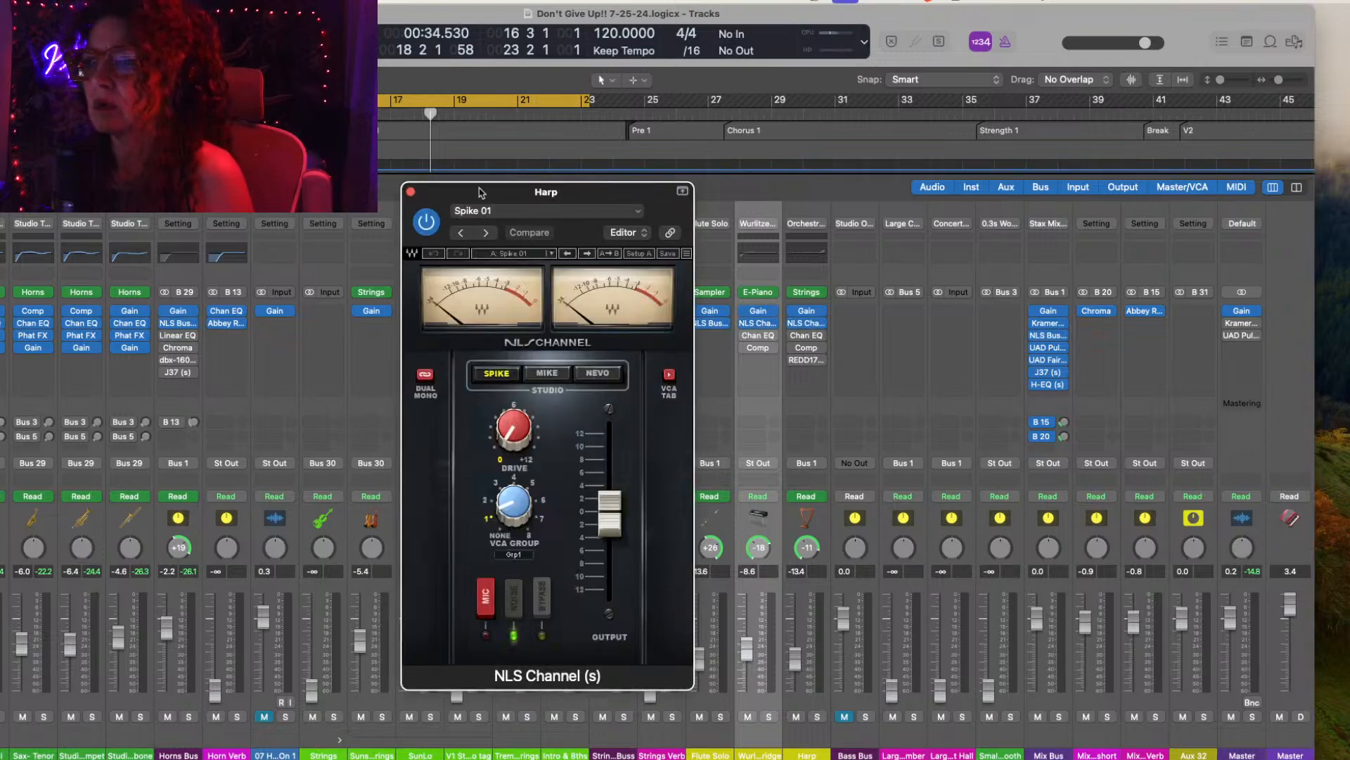
{"action": "left_click", "coordinate": [602, 374]}
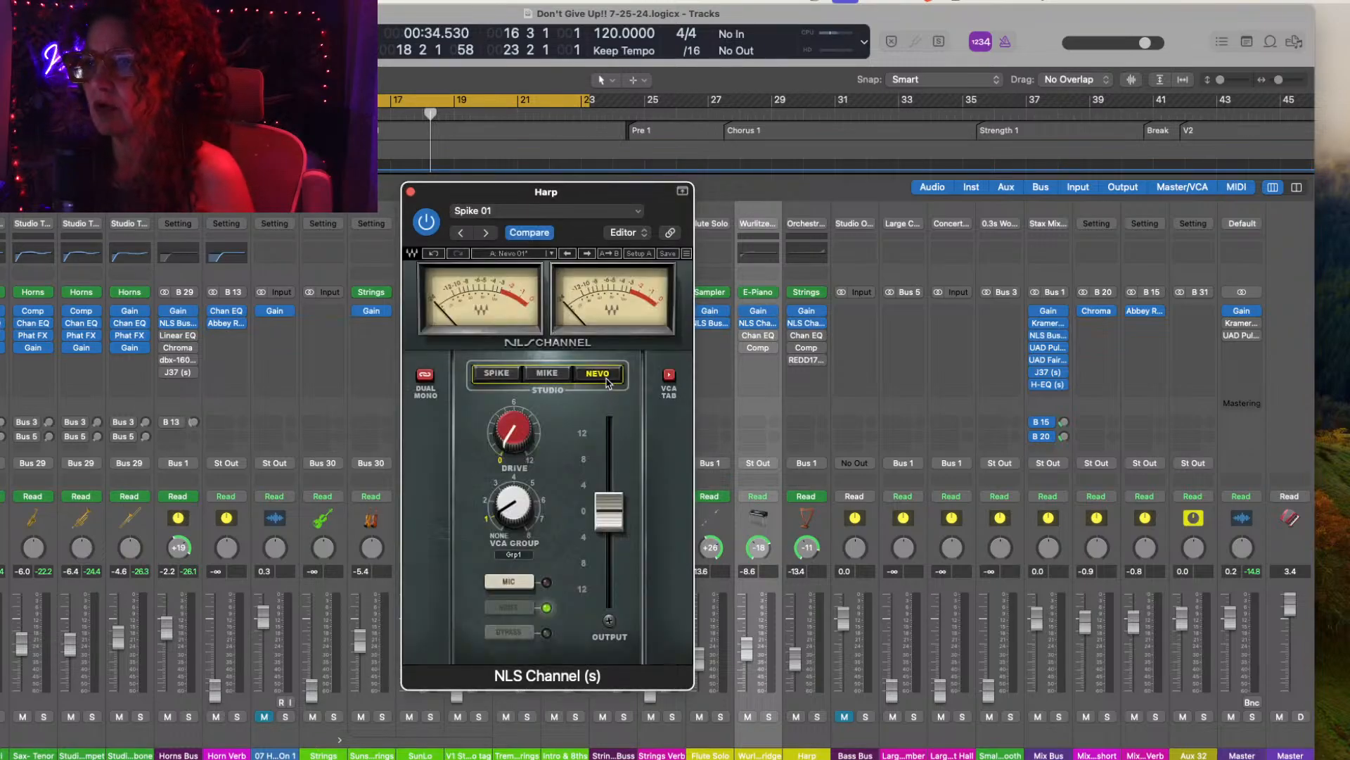
{"action": "left_click", "coordinate": [411, 191]}
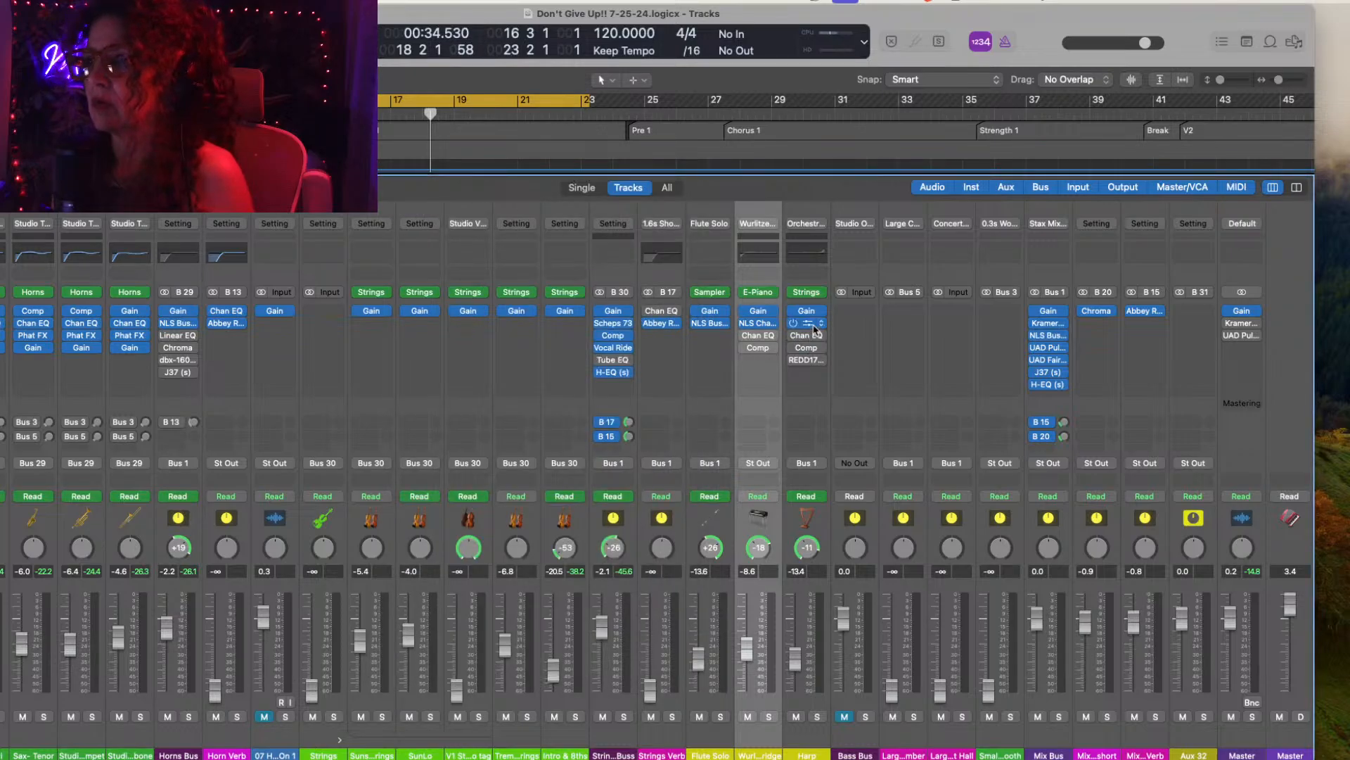
{"action": "left_click", "coordinate": [750, 324]}
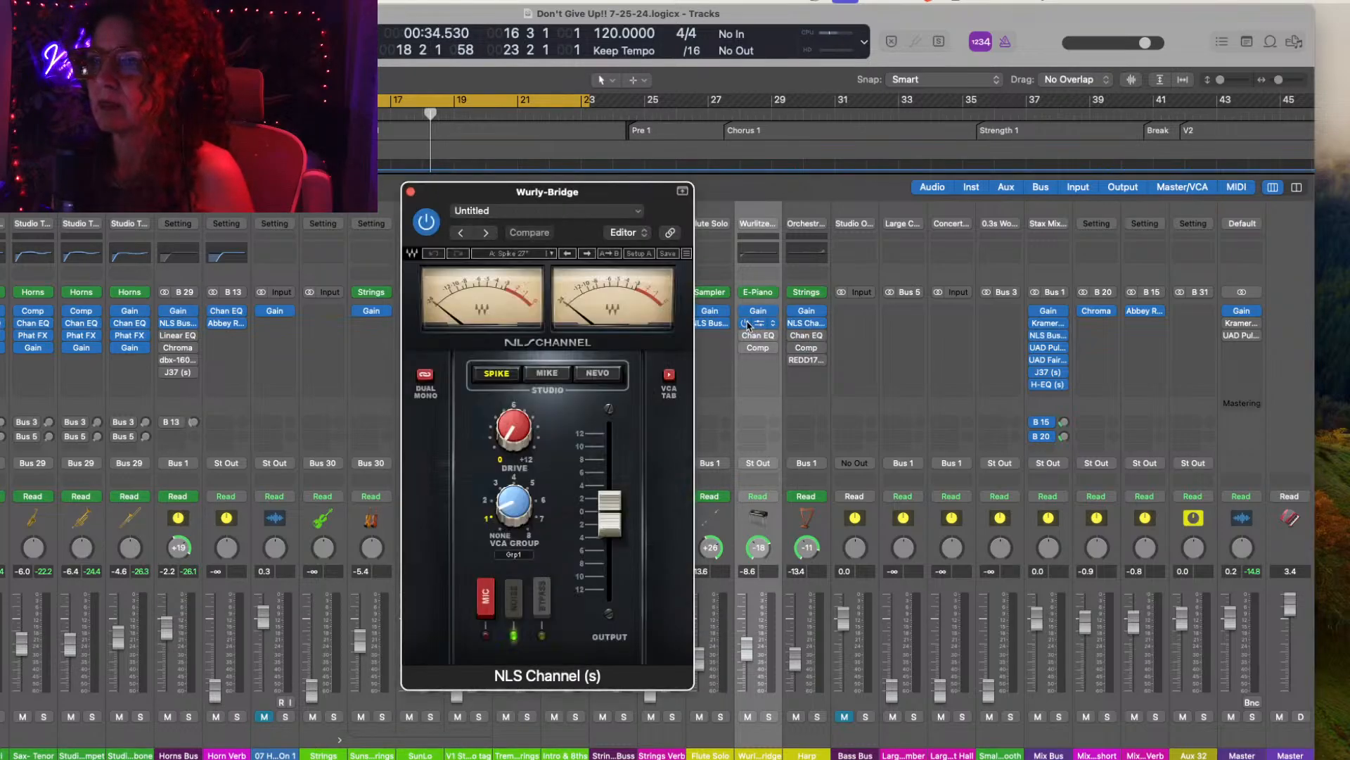
{"action": "left_click", "coordinate": [597, 373]}
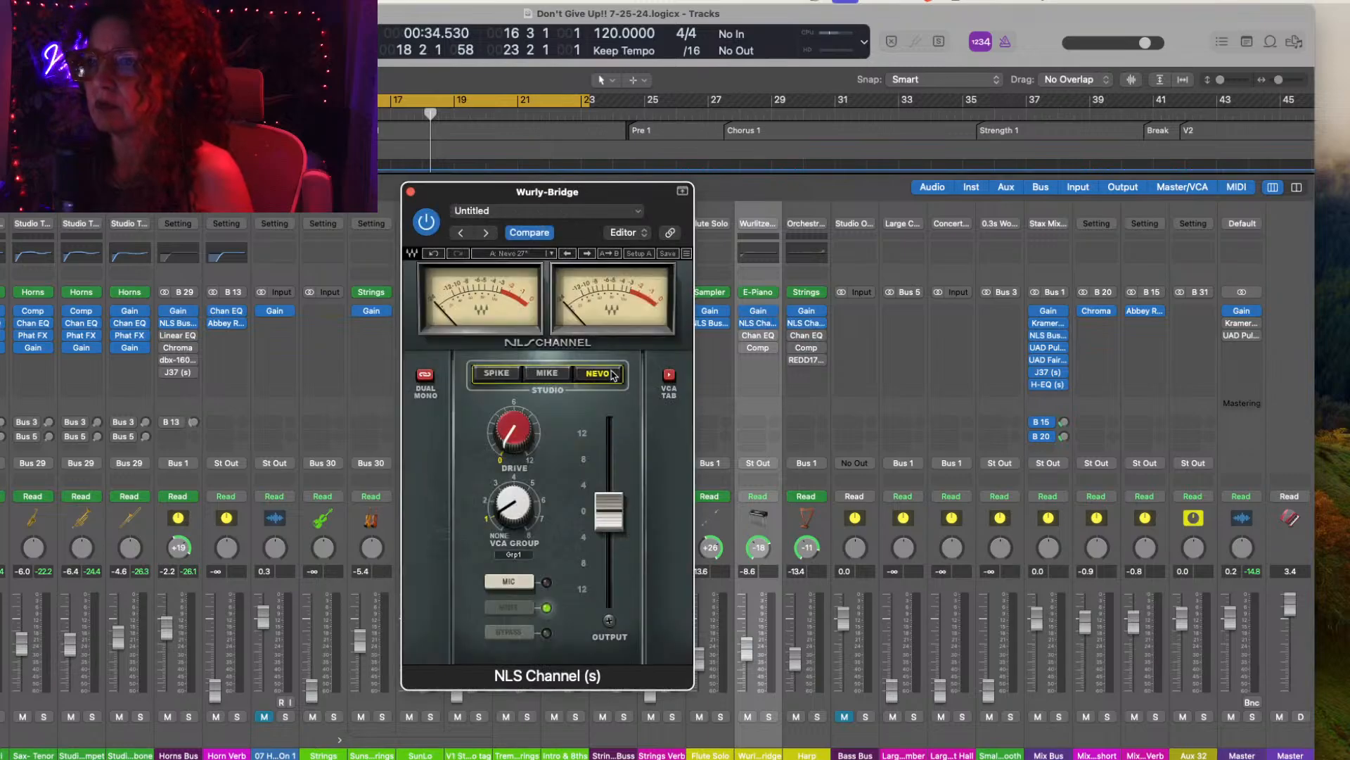
{"action": "left_click", "coordinate": [411, 191]}
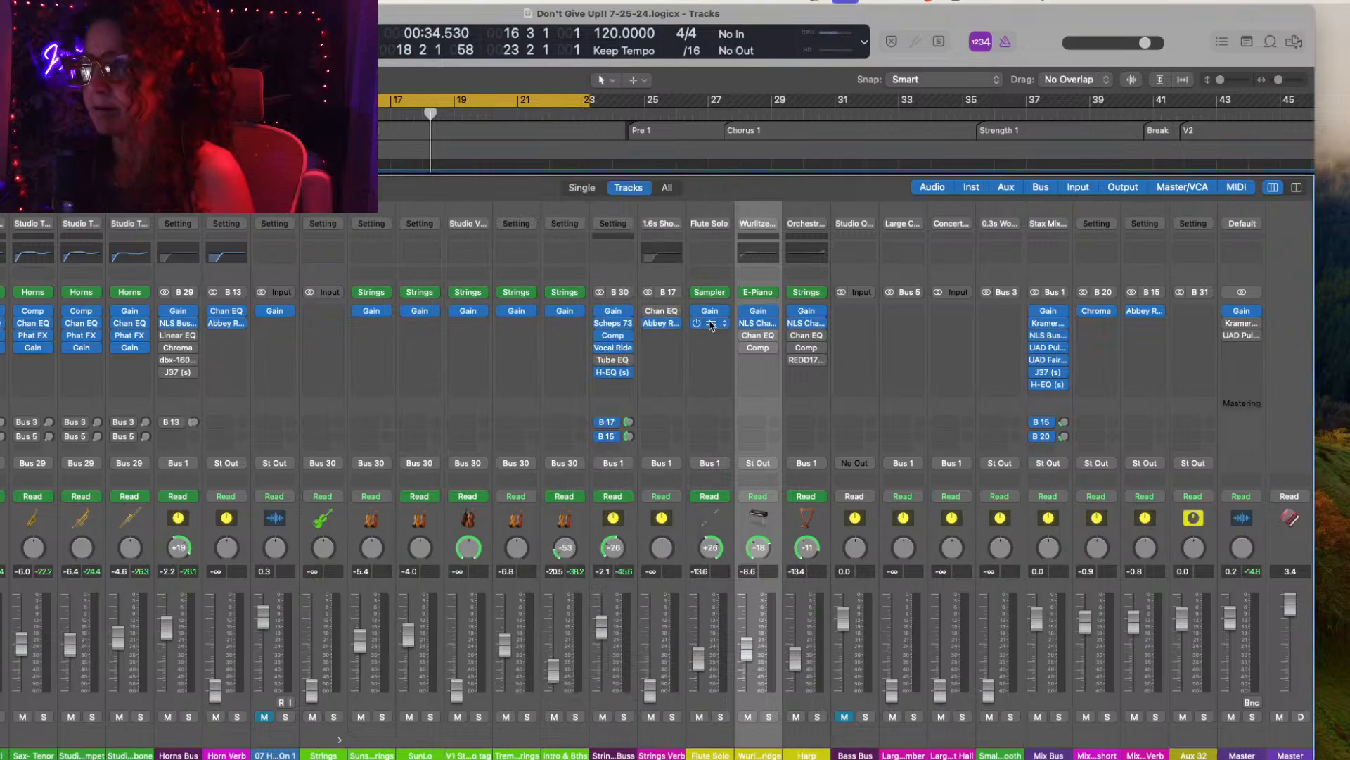
Step: Reload the stereo NLS Buss on Flute Solo and set its studio to NEVO
{"action": "left_click", "coordinate": [724, 324]}
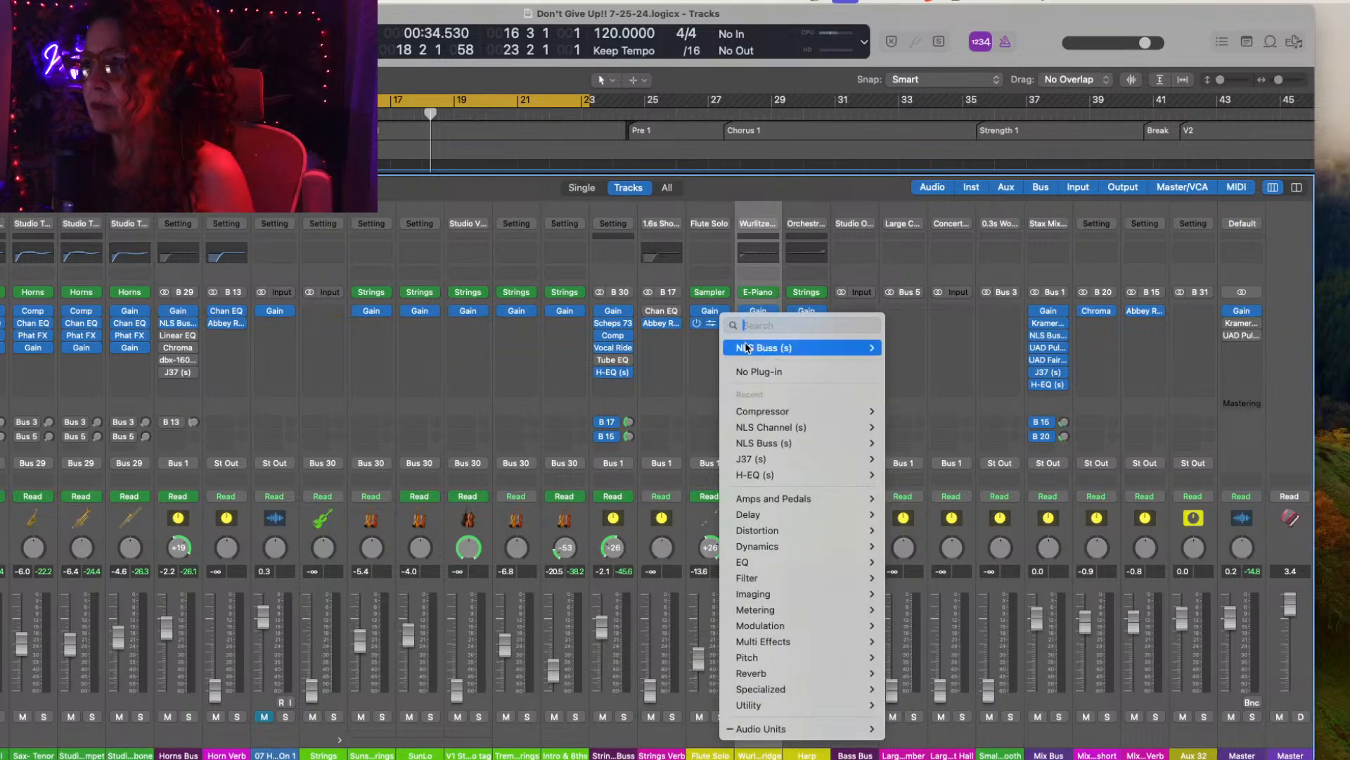
{"action": "mouse_move", "coordinate": [844, 348]}
{"action": "left_click", "coordinate": [912, 347]}
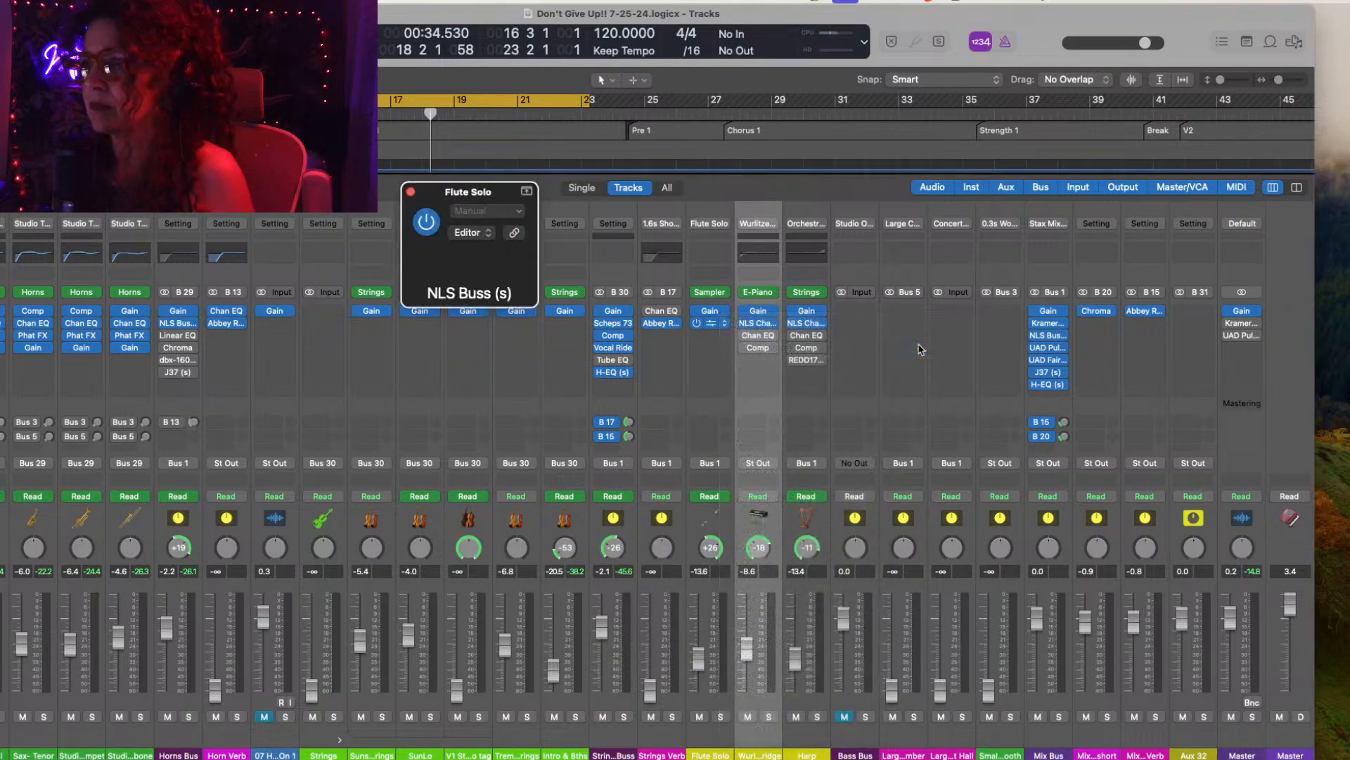
{"action": "left_click", "coordinate": [410, 191]}
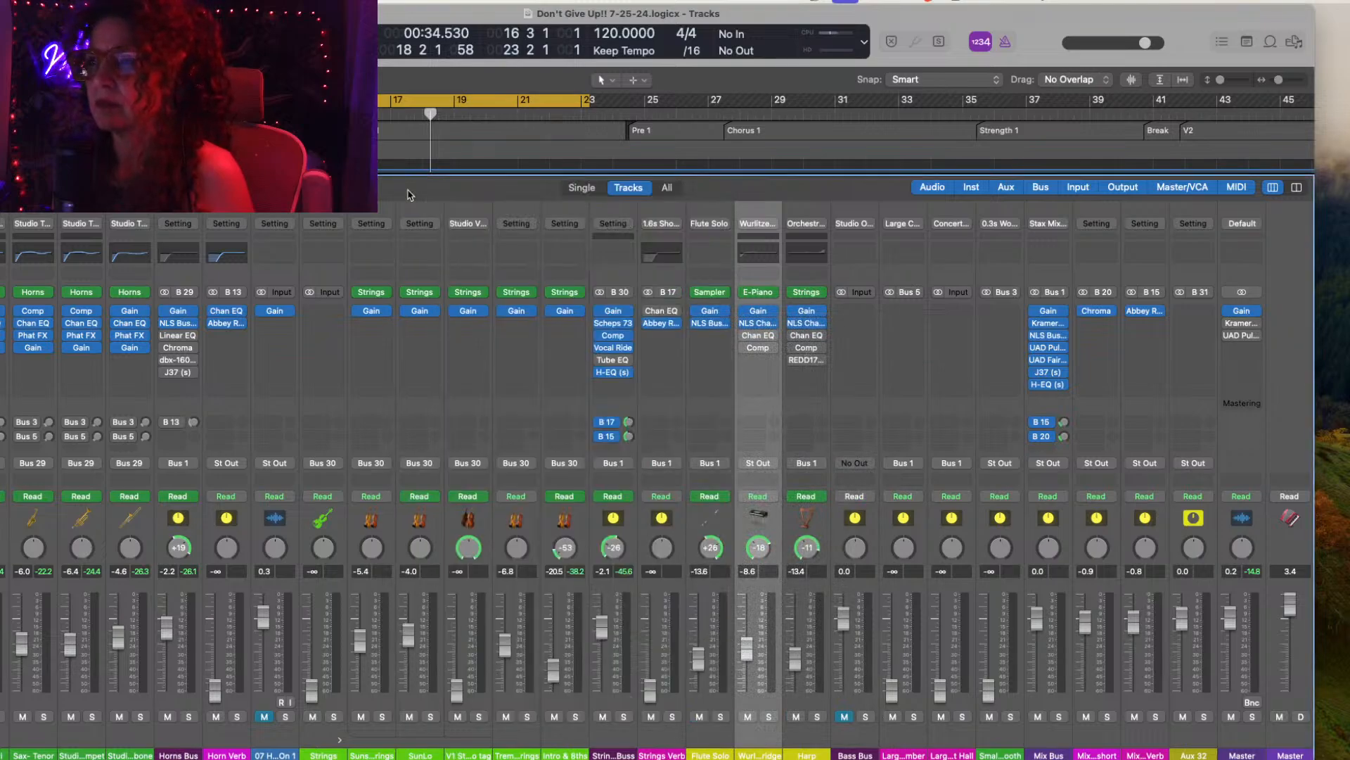
{"action": "left_click", "coordinate": [710, 323]}
{"action": "left_click", "coordinate": [446, 408]}
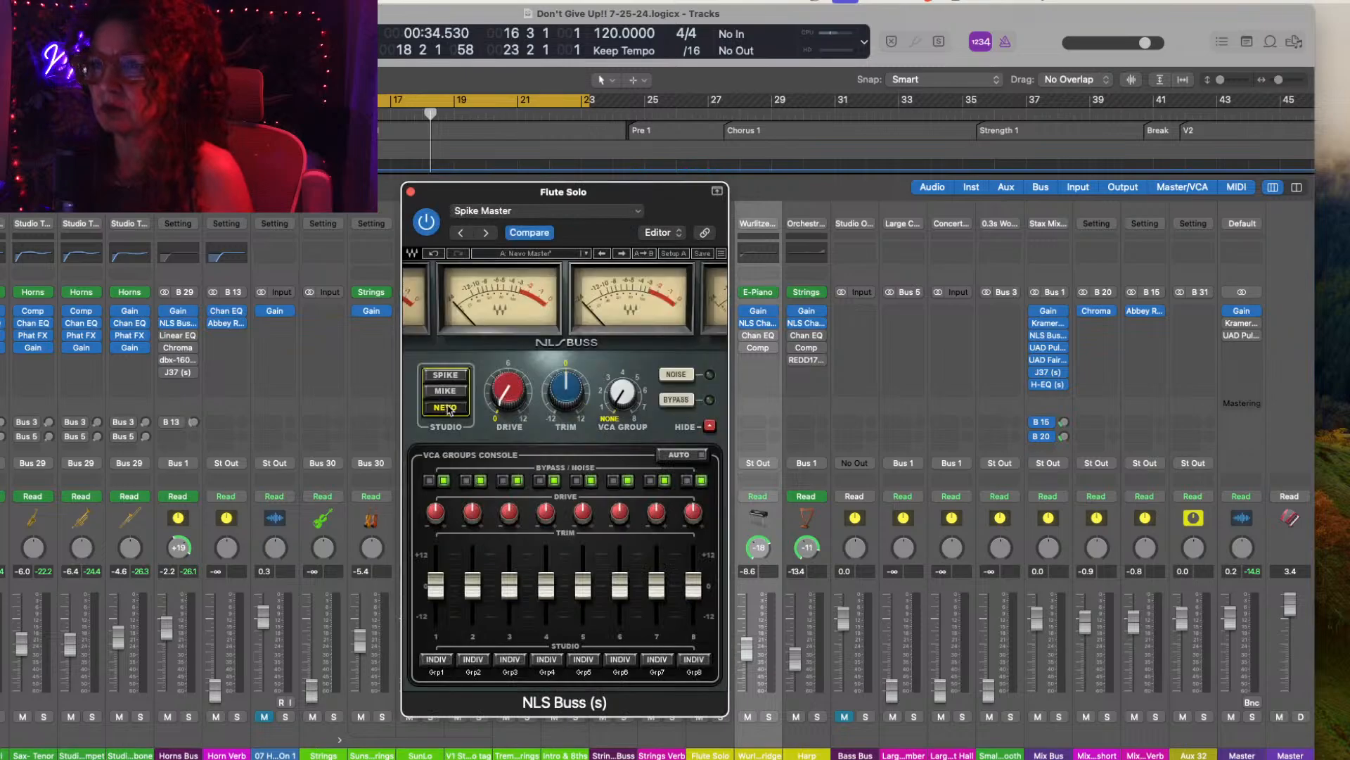
{"action": "left_click", "coordinate": [410, 191]}
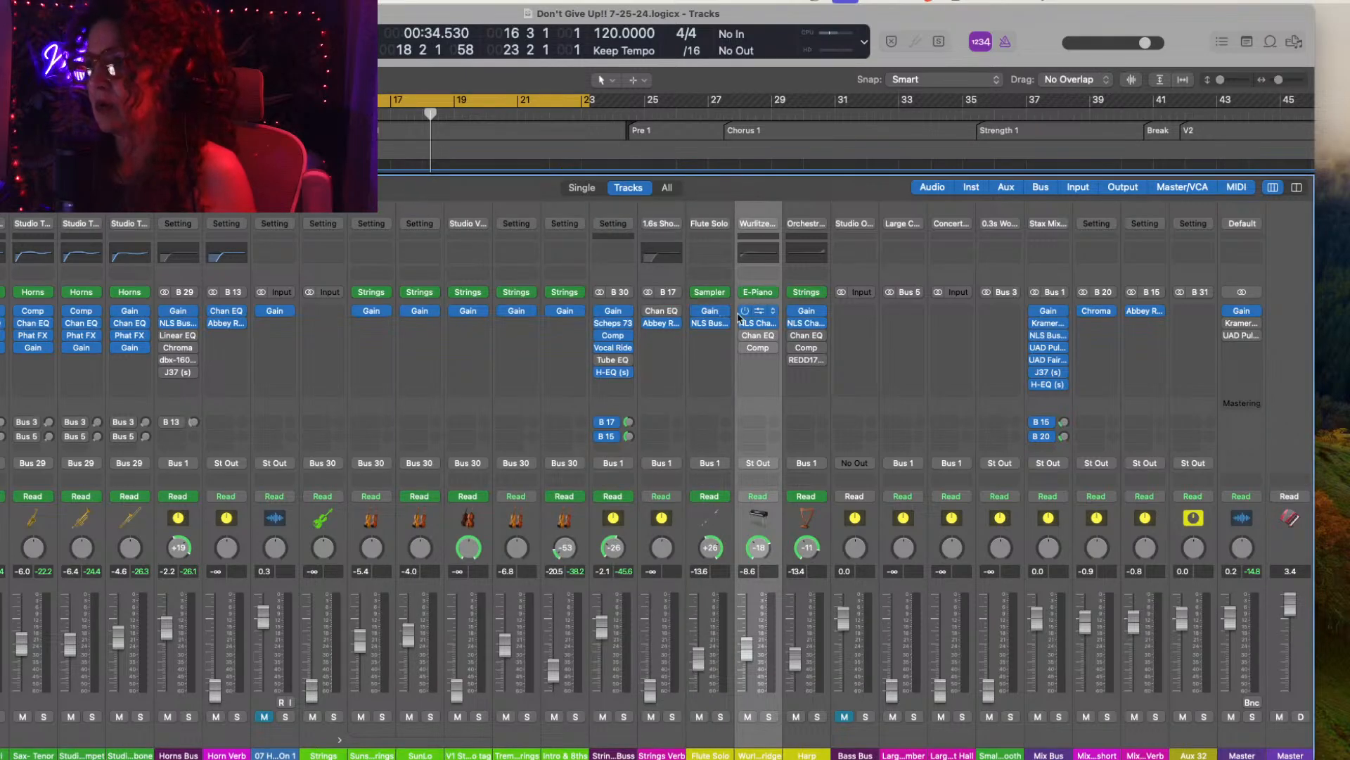
Step: Reload the stereo Waves NLS Channel on the Wurly-Bridge track and check the plug-in's settings
{"action": "left_click", "coordinate": [774, 325]}
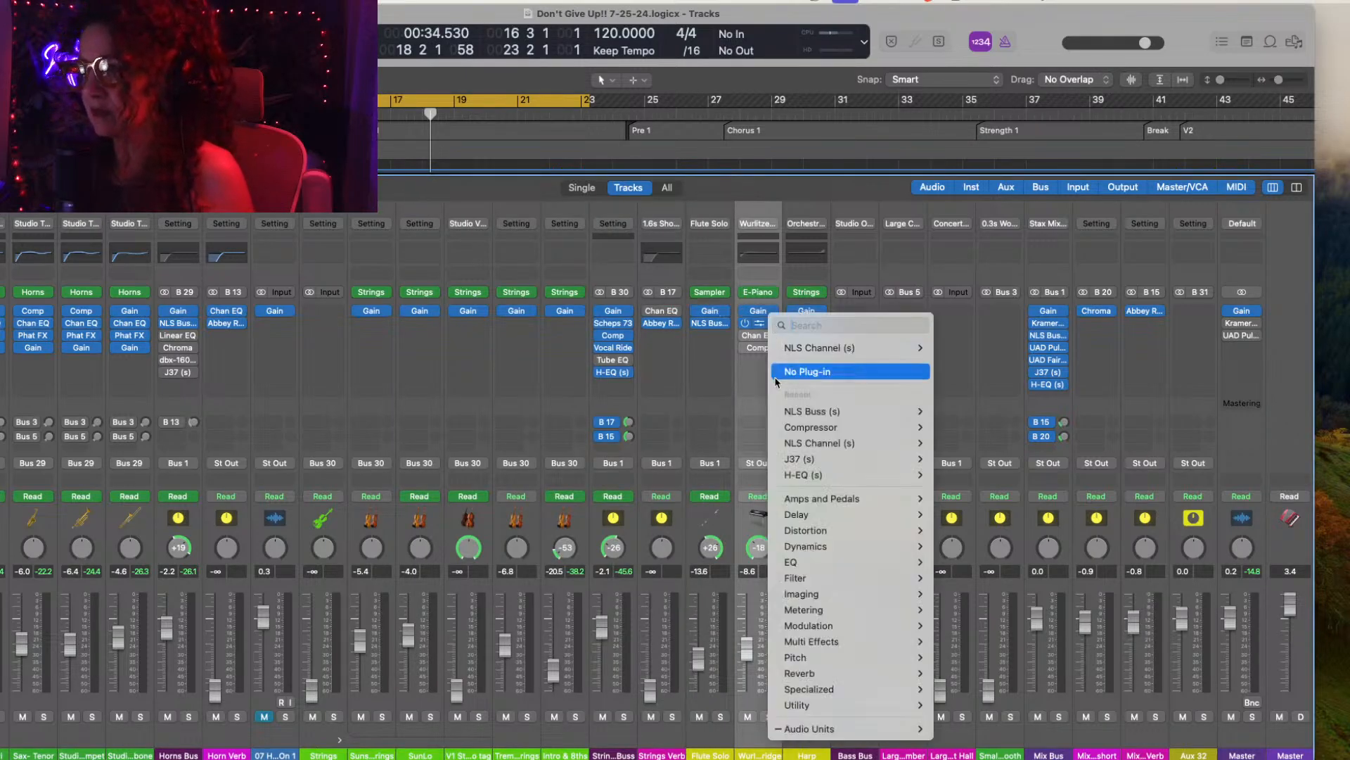
{"action": "mouse_move", "coordinate": [844, 731]}
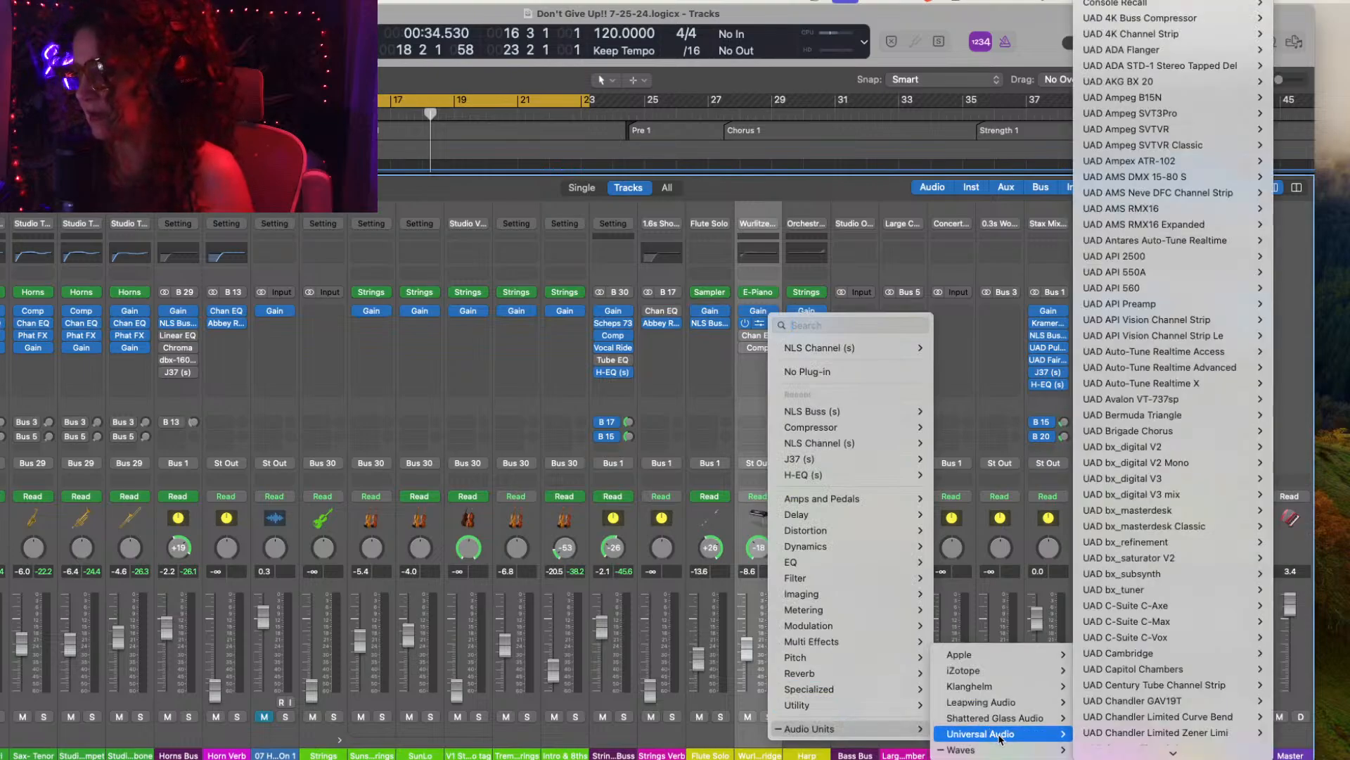
{"action": "mouse_move", "coordinate": [1027, 750]}
{"action": "mouse_move", "coordinate": [1163, 702]}
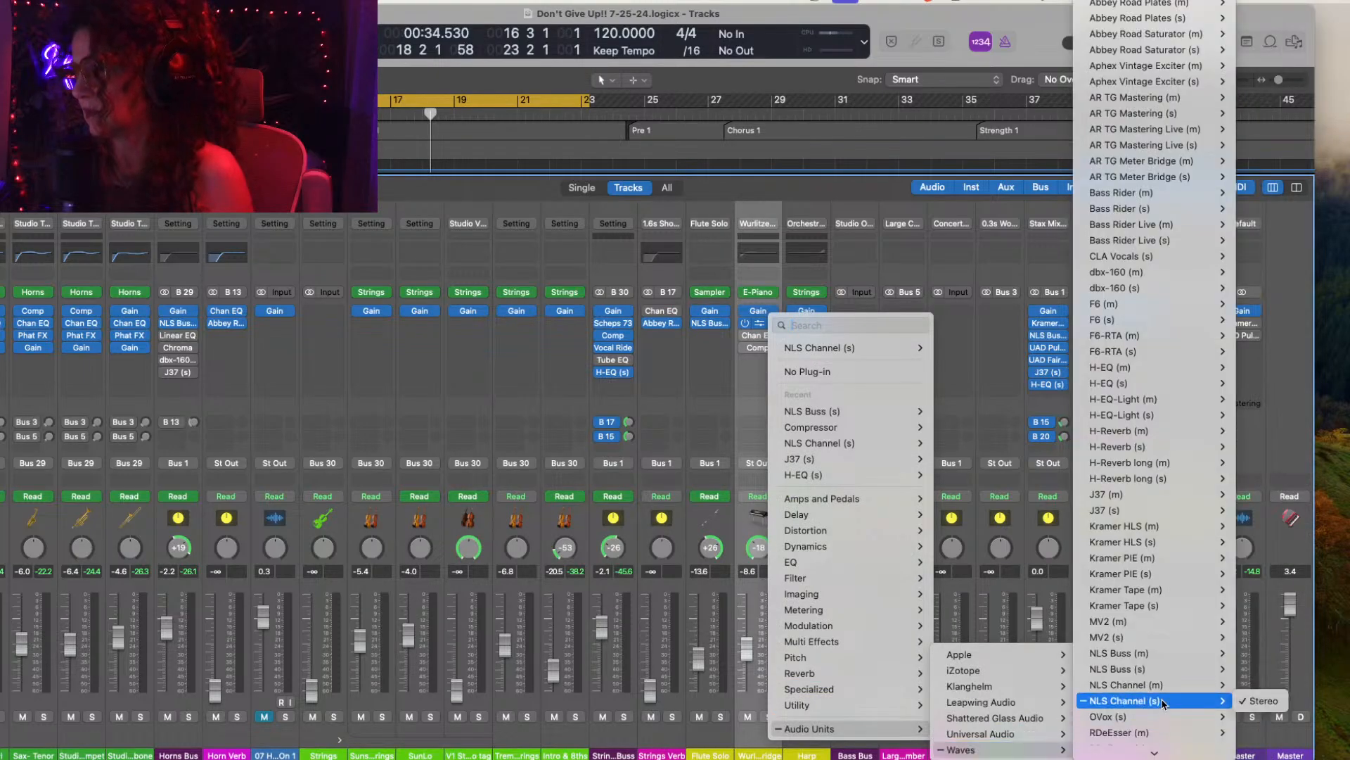
{"action": "left_click", "coordinate": [1266, 702]}
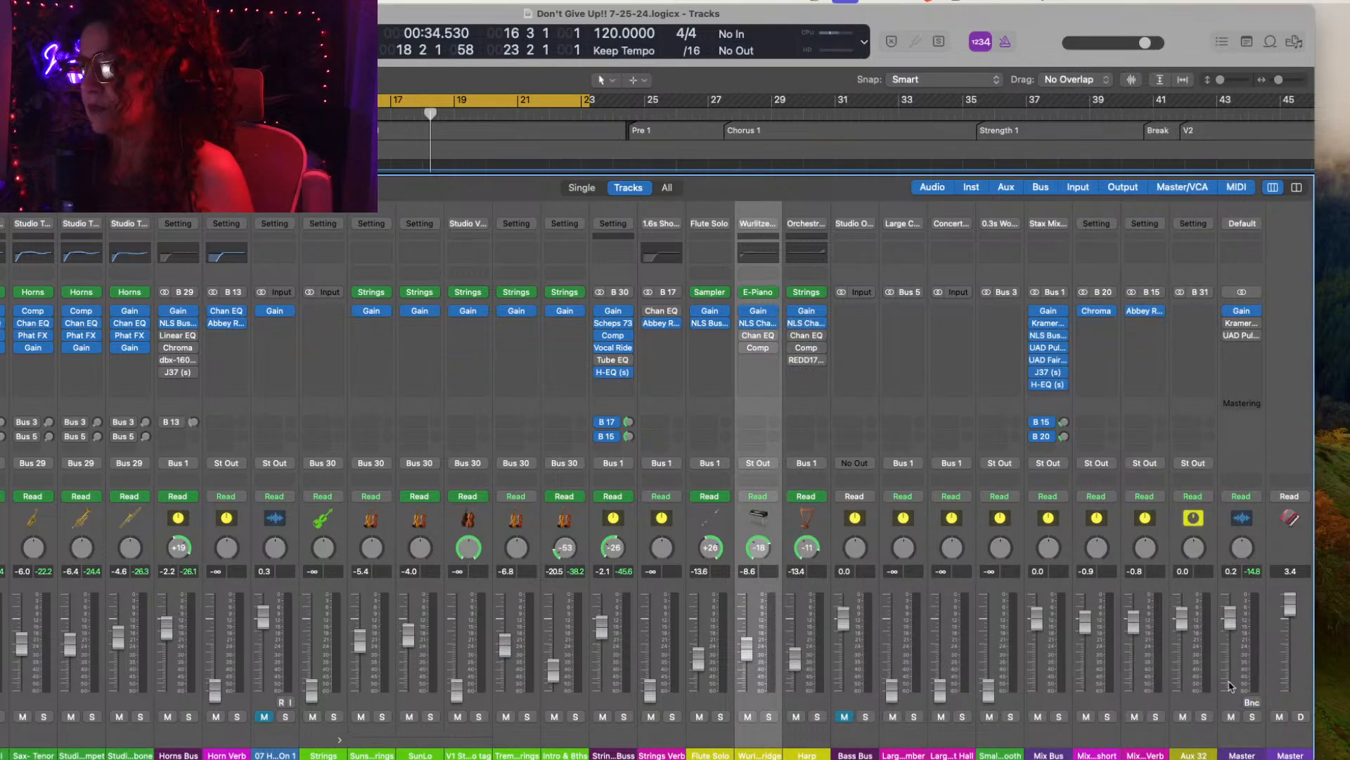
{"action": "left_click", "coordinate": [760, 324]}
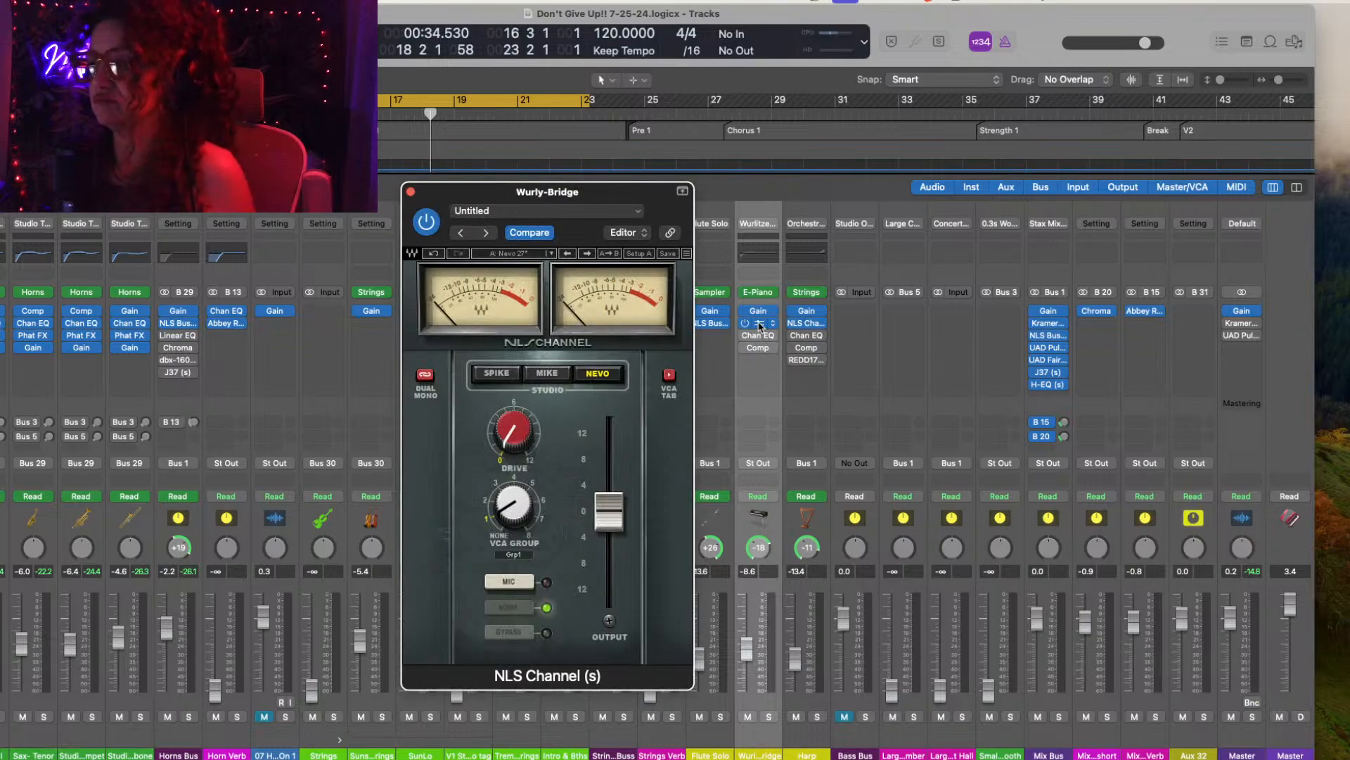
{"action": "left_click", "coordinate": [411, 192]}
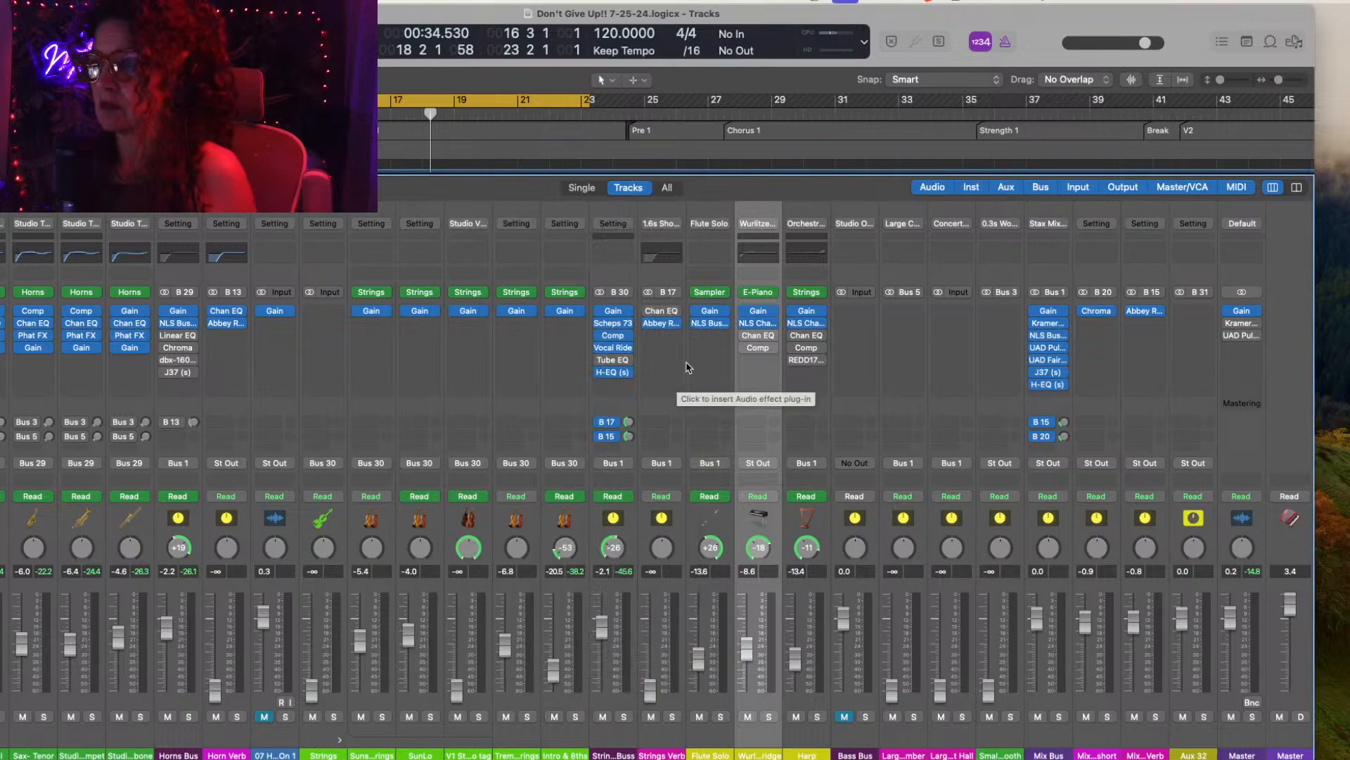
Step: Reload the stereo Waves NLS Channel in the slot below Gain on the Harp track
{"action": "left_click", "coordinate": [820, 324]}
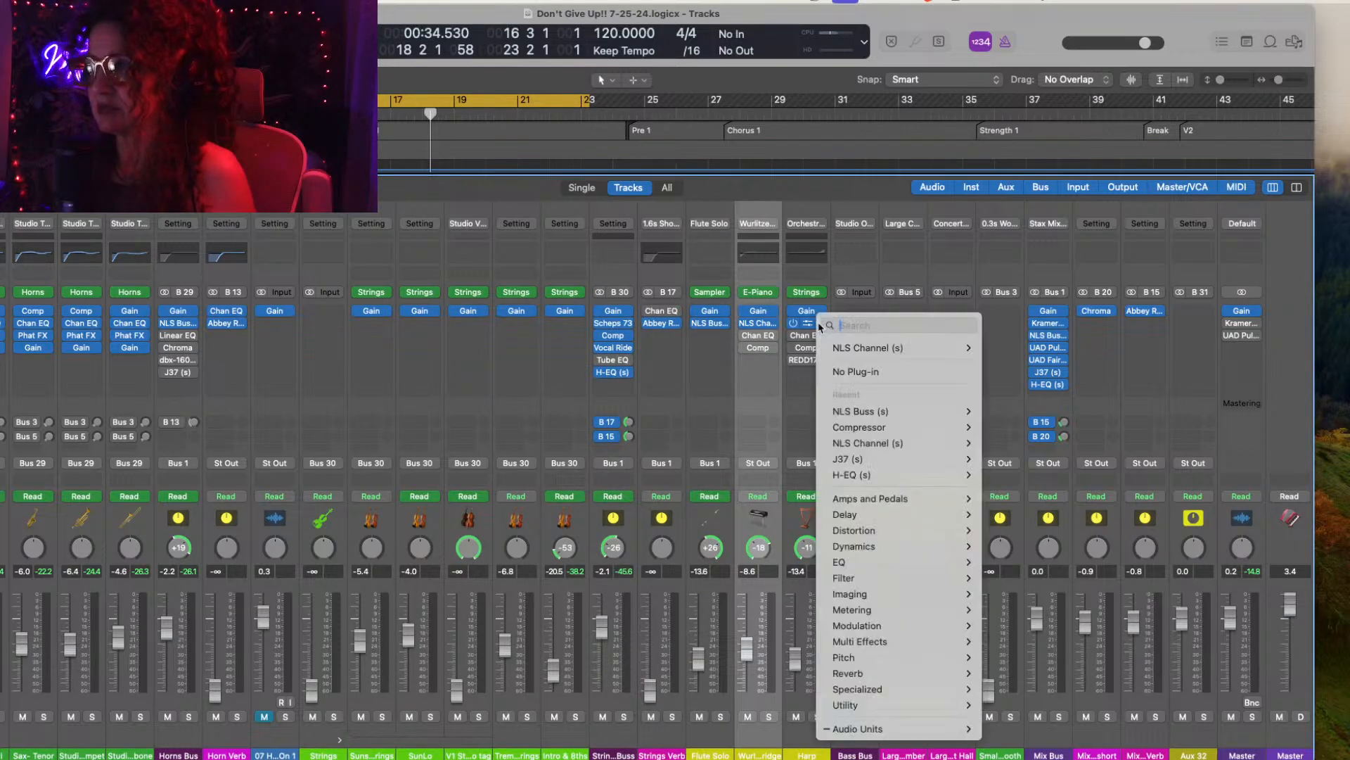
{"action": "mouse_move", "coordinate": [891, 729]}
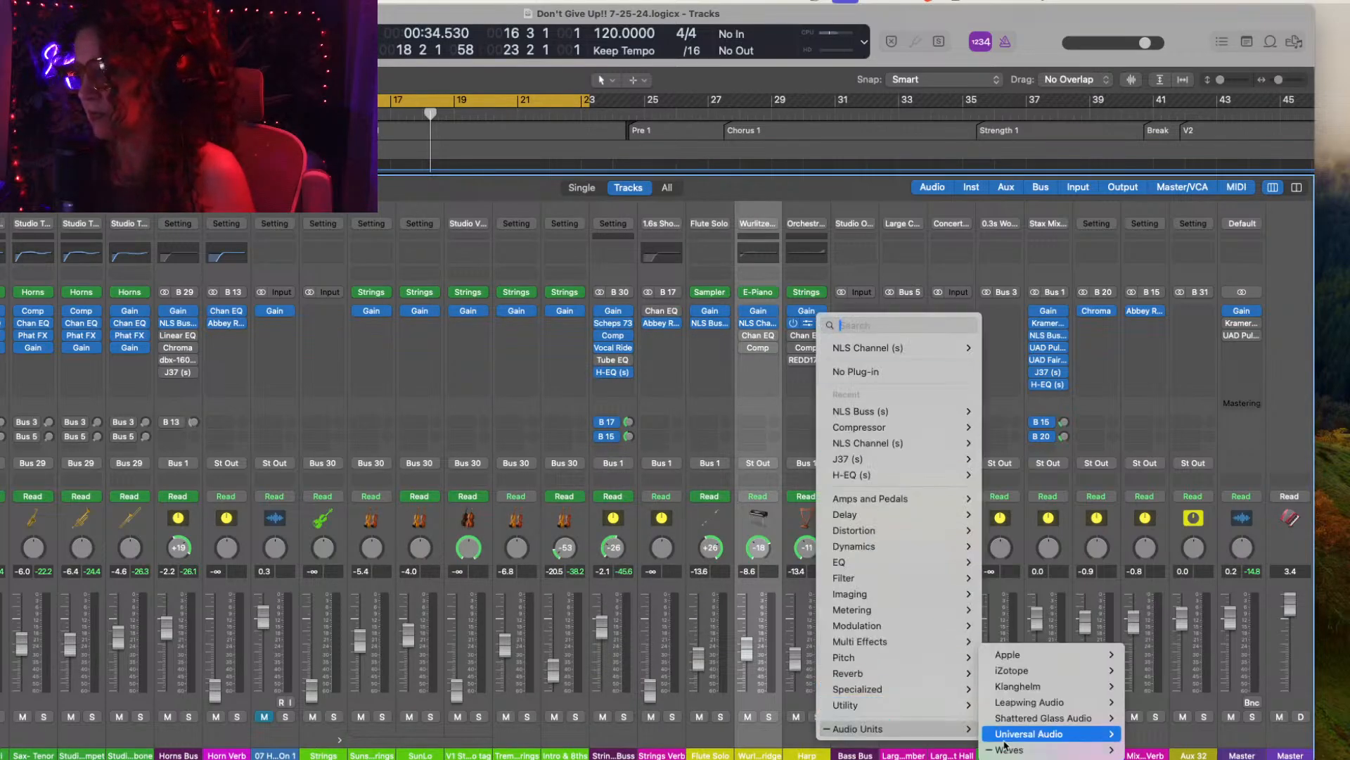
{"action": "mouse_move", "coordinate": [1011, 749]}
{"action": "mouse_move", "coordinate": [1179, 703]}
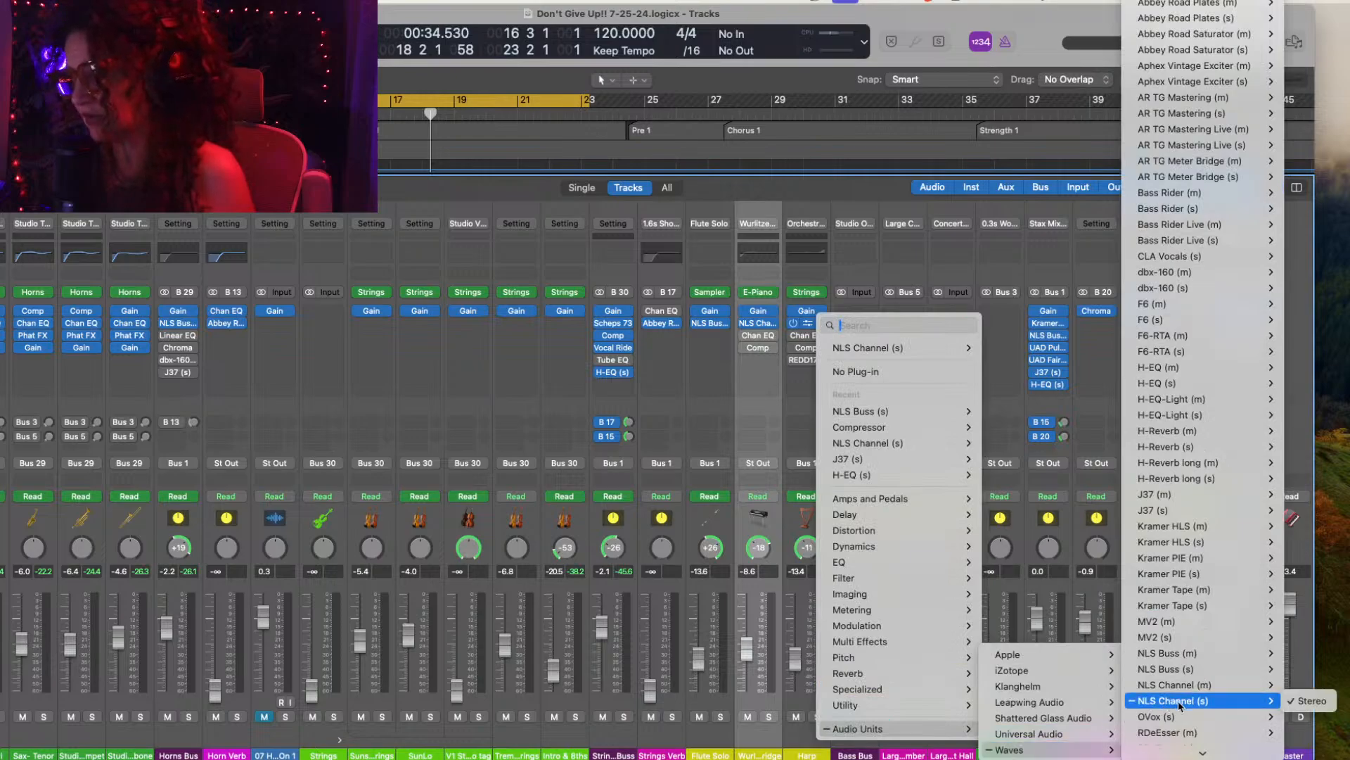
{"action": "left_click", "coordinate": [1306, 701]}
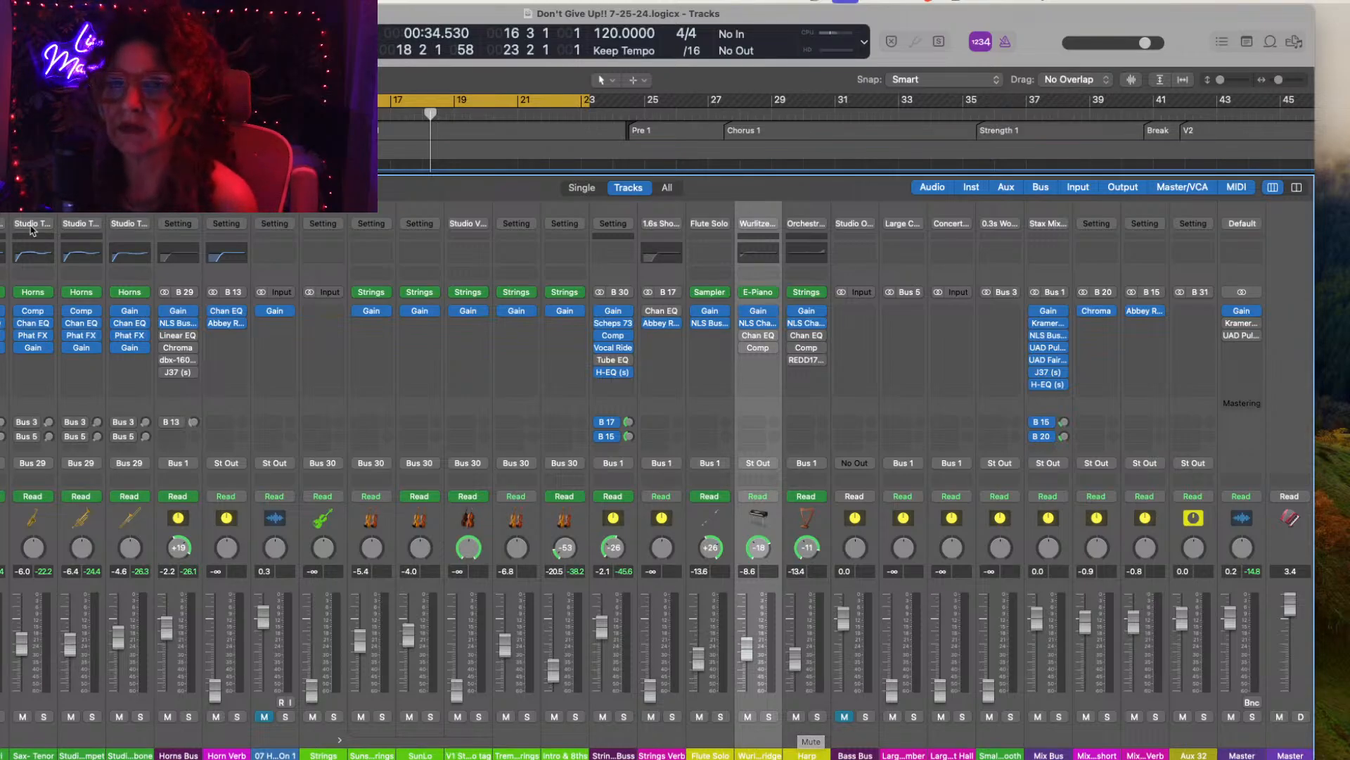
Step: Save the project and shift the main window slightly to the right
{"action": "left_click", "coordinate": [73, 2]}
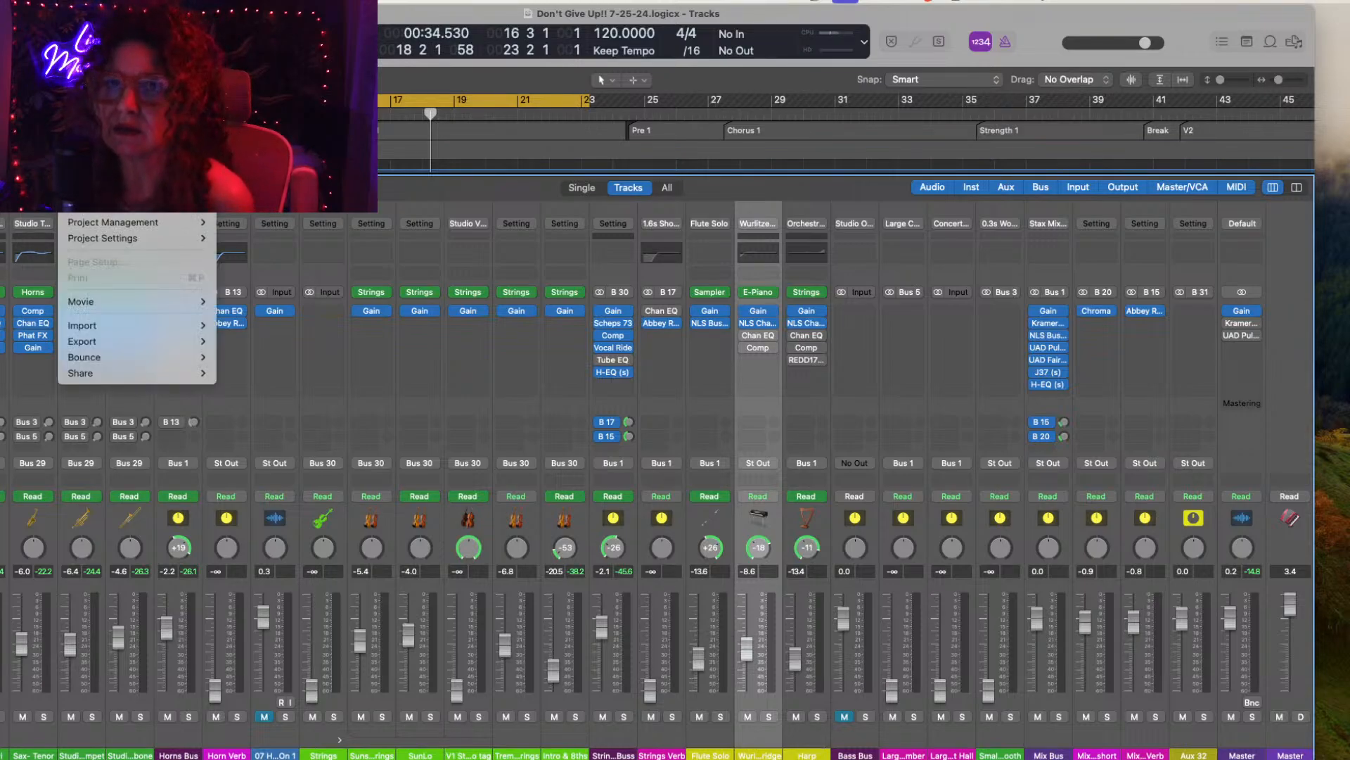
{"action": "left_click", "coordinate": [88, 146]}
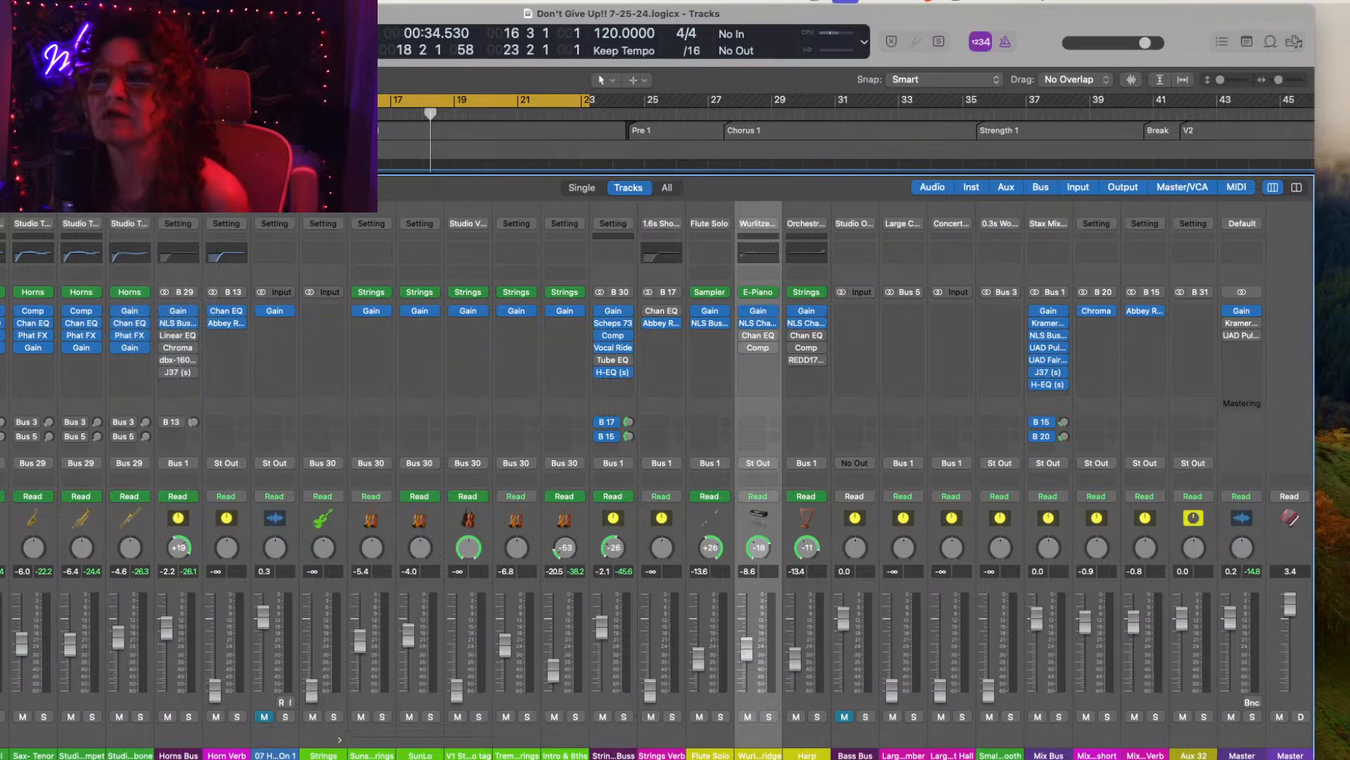
{"action": "left_click_drag", "start_coordinate": [281, 14], "coordinate": [331, 14]}
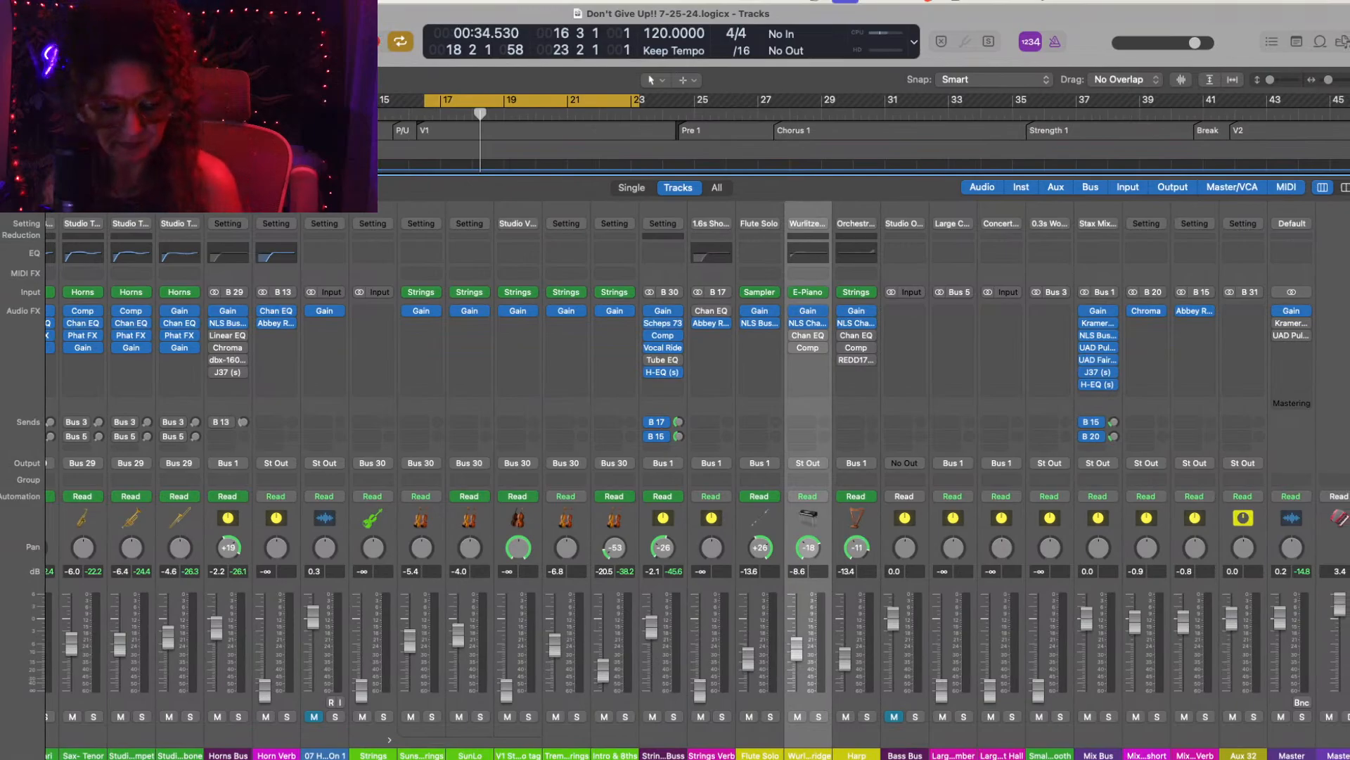